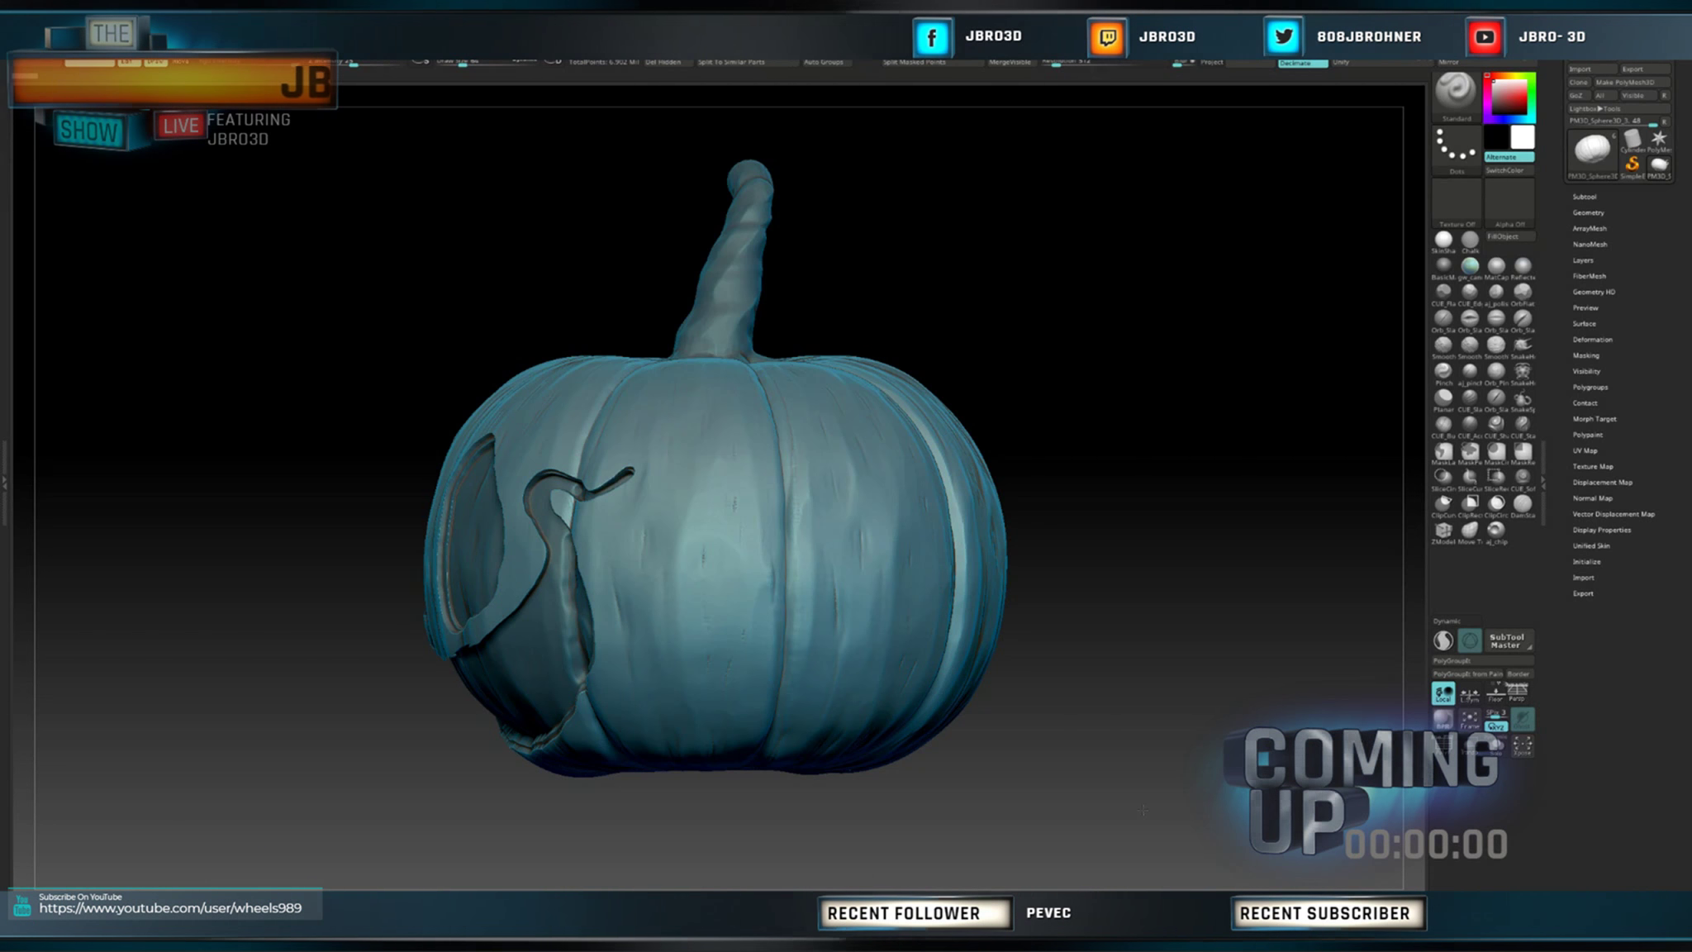
pyautogui.moveTo(1144, 810); pyautogui.dragTo(1206, 712)
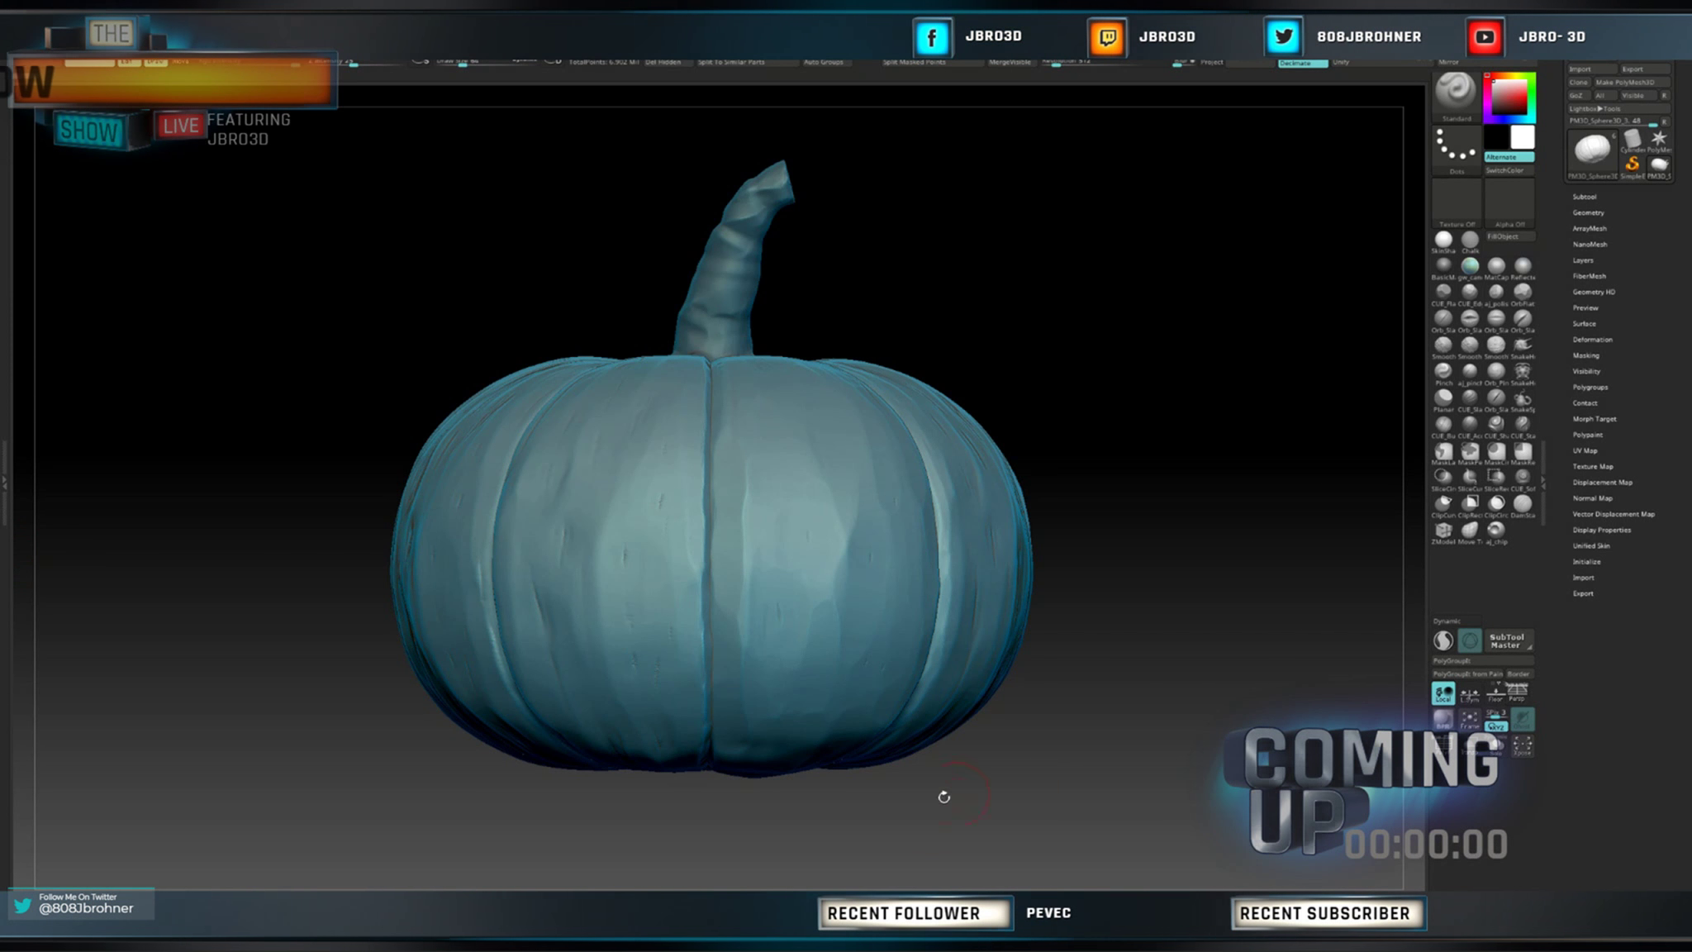
pyautogui.moveTo(794, 801); pyautogui.dragTo(908, 805)
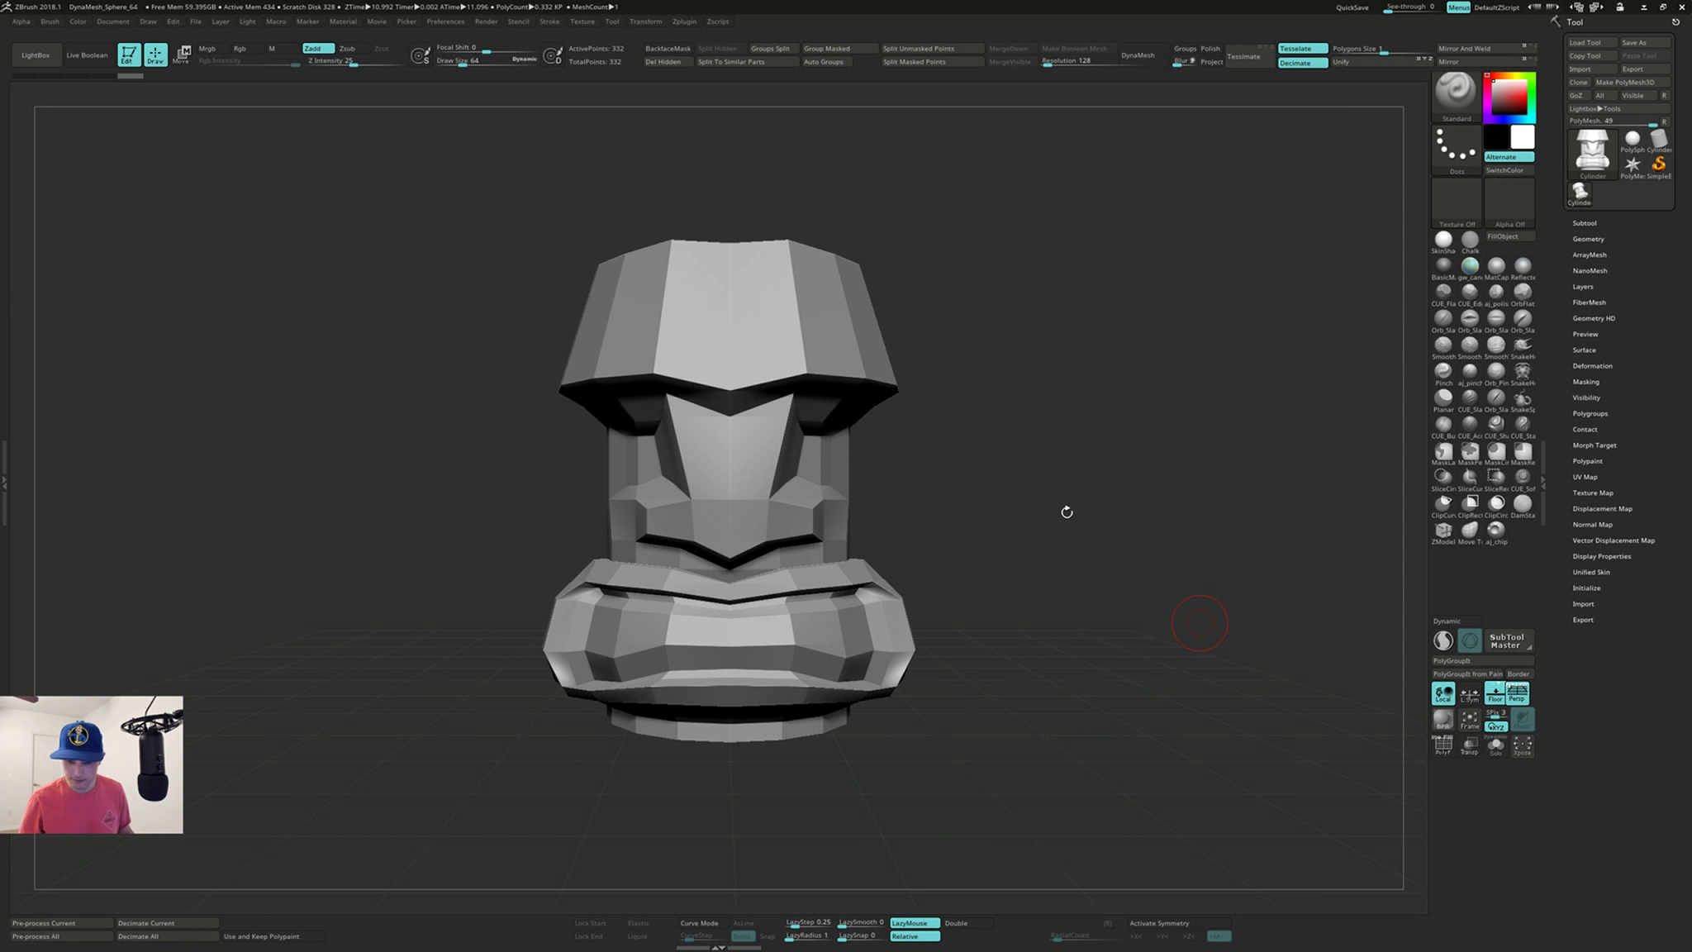
# Step: Turn off the perspective view and enable local symmetry for the tiki head
pyautogui.moveTo(1067, 511)
pyautogui.mouseDown()
pyautogui.moveTo(1058, 541)
pyautogui.moveTo(1064, 529)
pyautogui.moveTo(1101, 558)
pyautogui.moveTo(1081, 537)
pyautogui.mouseUp()
pyautogui.press('ctrl')
pyautogui.press('ctrl')
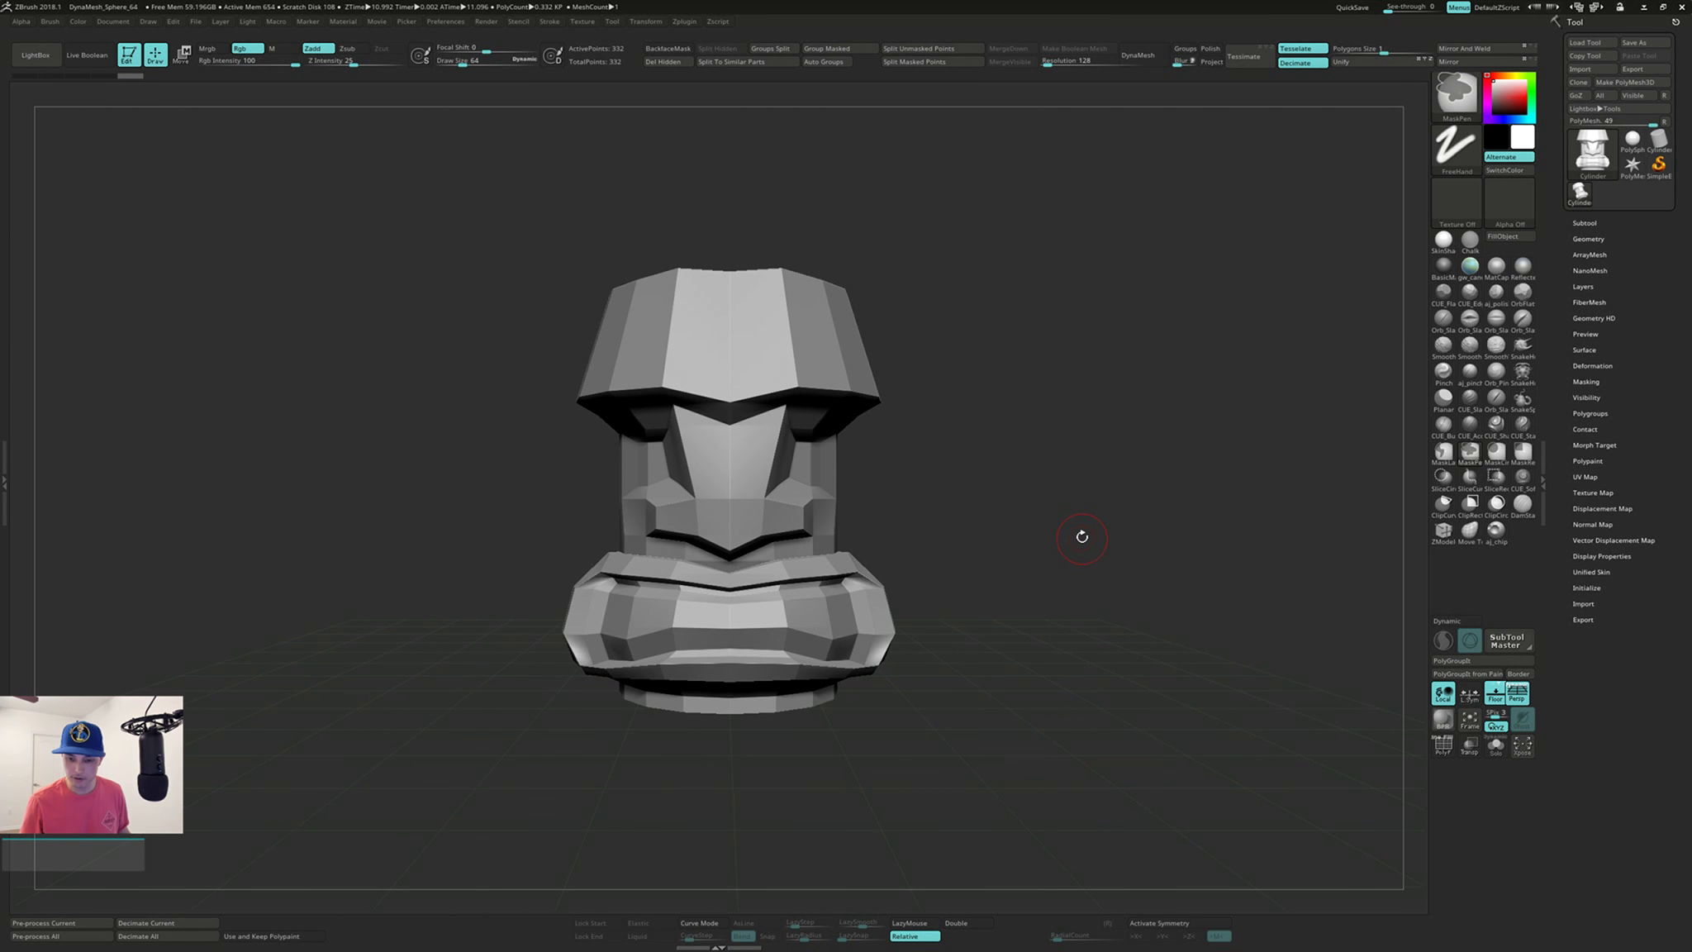
pyautogui.click(1518, 694)
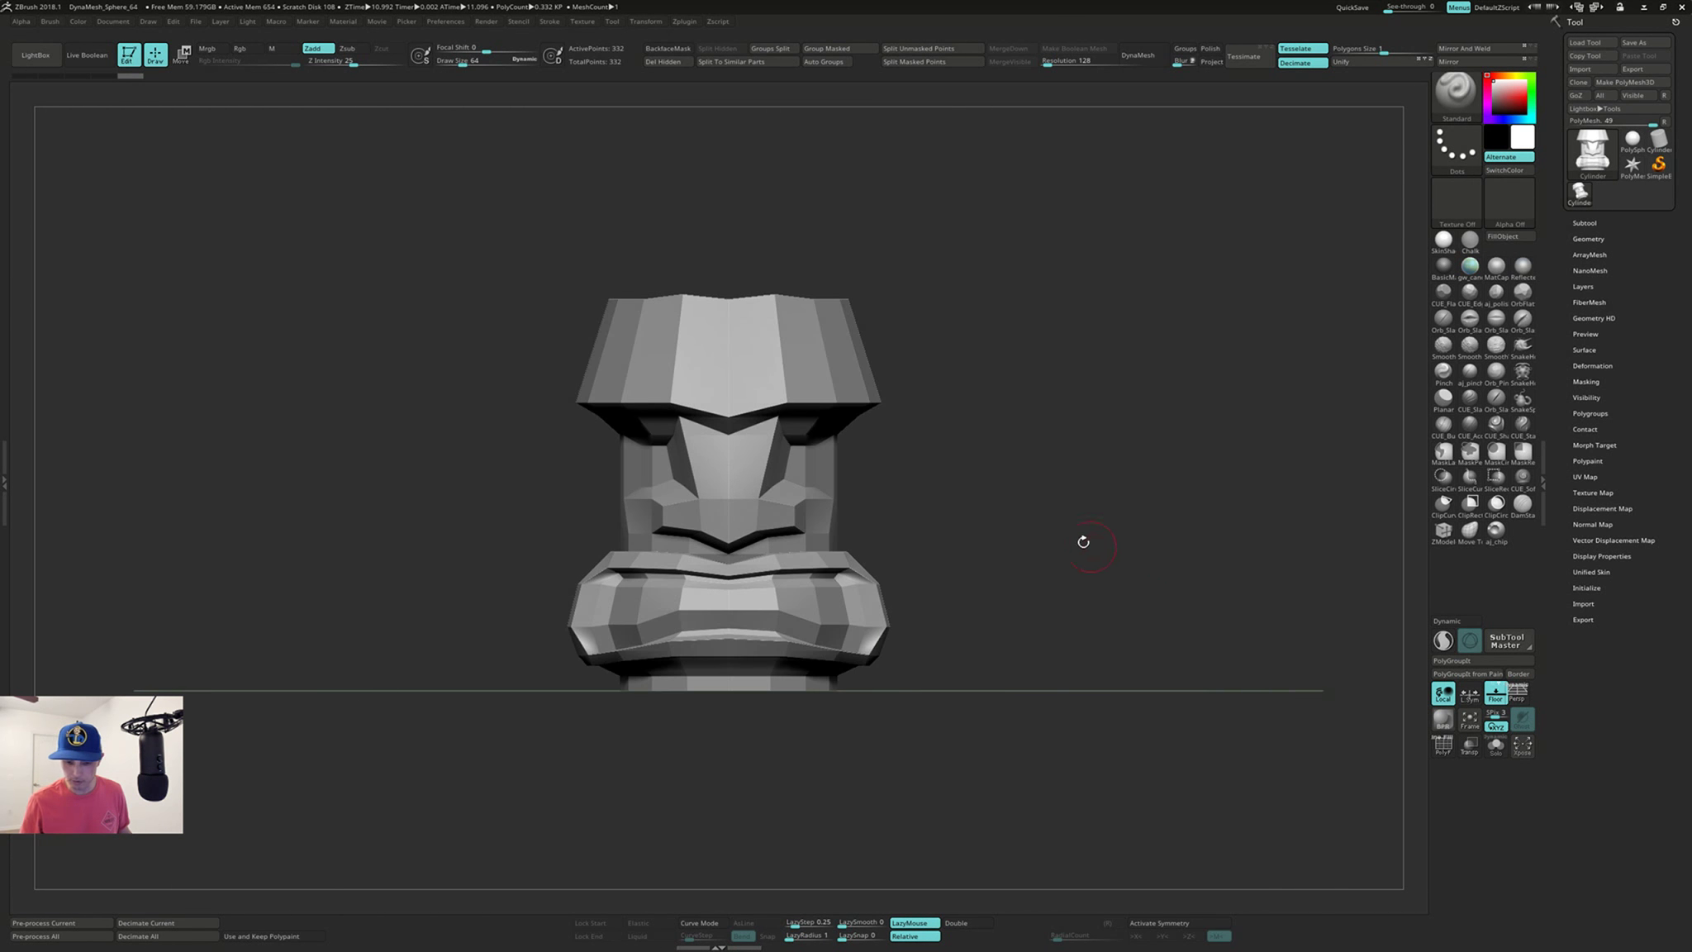
pyautogui.moveTo(1073, 522)
pyautogui.mouseDown()
pyautogui.moveTo(1025, 527)
pyautogui.moveTo(1095, 521)
pyautogui.moveTo(1088, 545)
pyautogui.mouseUp()
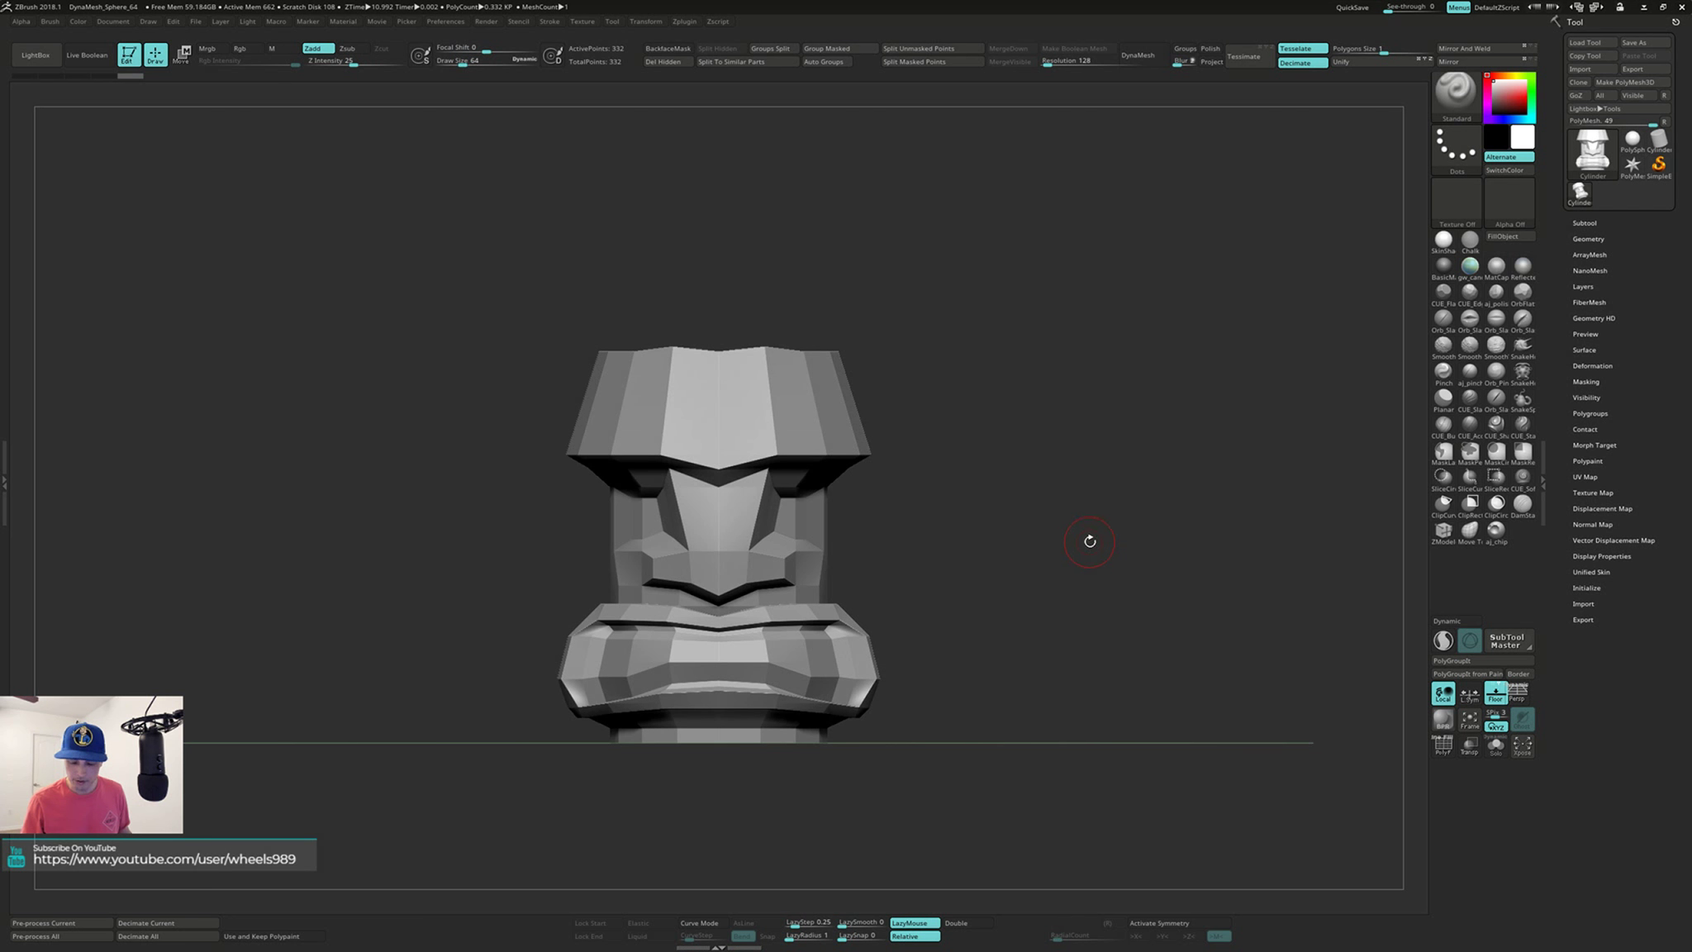
pyautogui.click(1471, 695)
pyautogui.keyDown('ctrl'); pyautogui.moveTo(990, 523); pyautogui.dragTo(991, 560, button='right'); pyautogui.keyUp('ctrl')
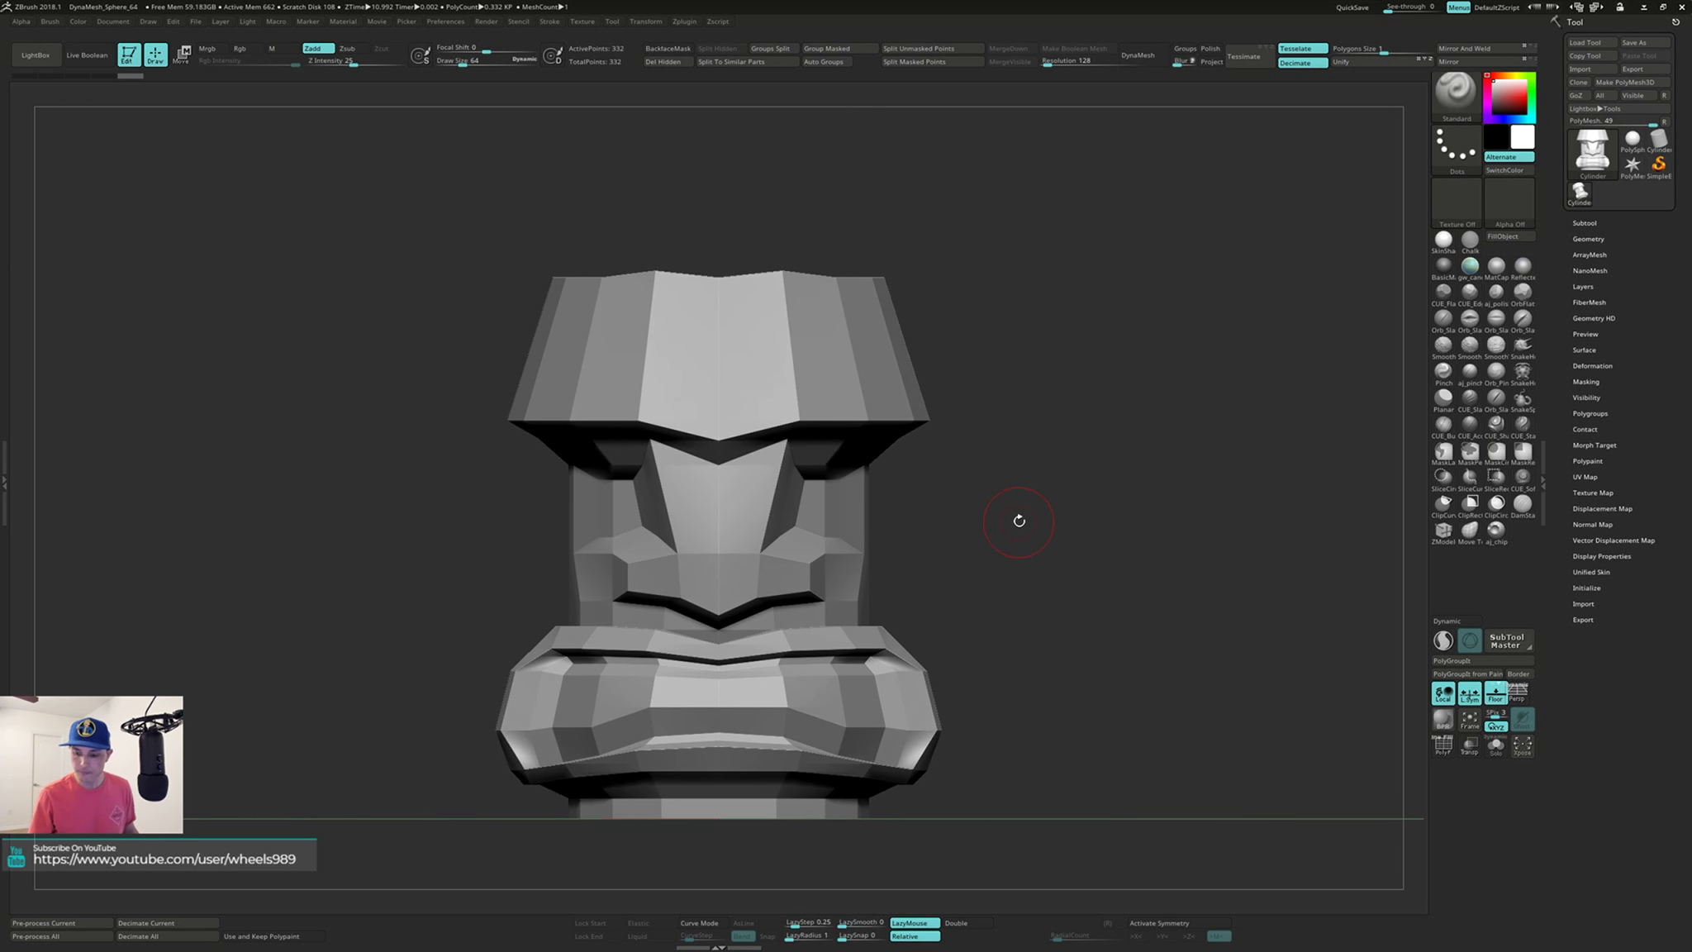
# Step: Rename the Cylinder subtool as Tiki_base
pyautogui.click(1587, 222)
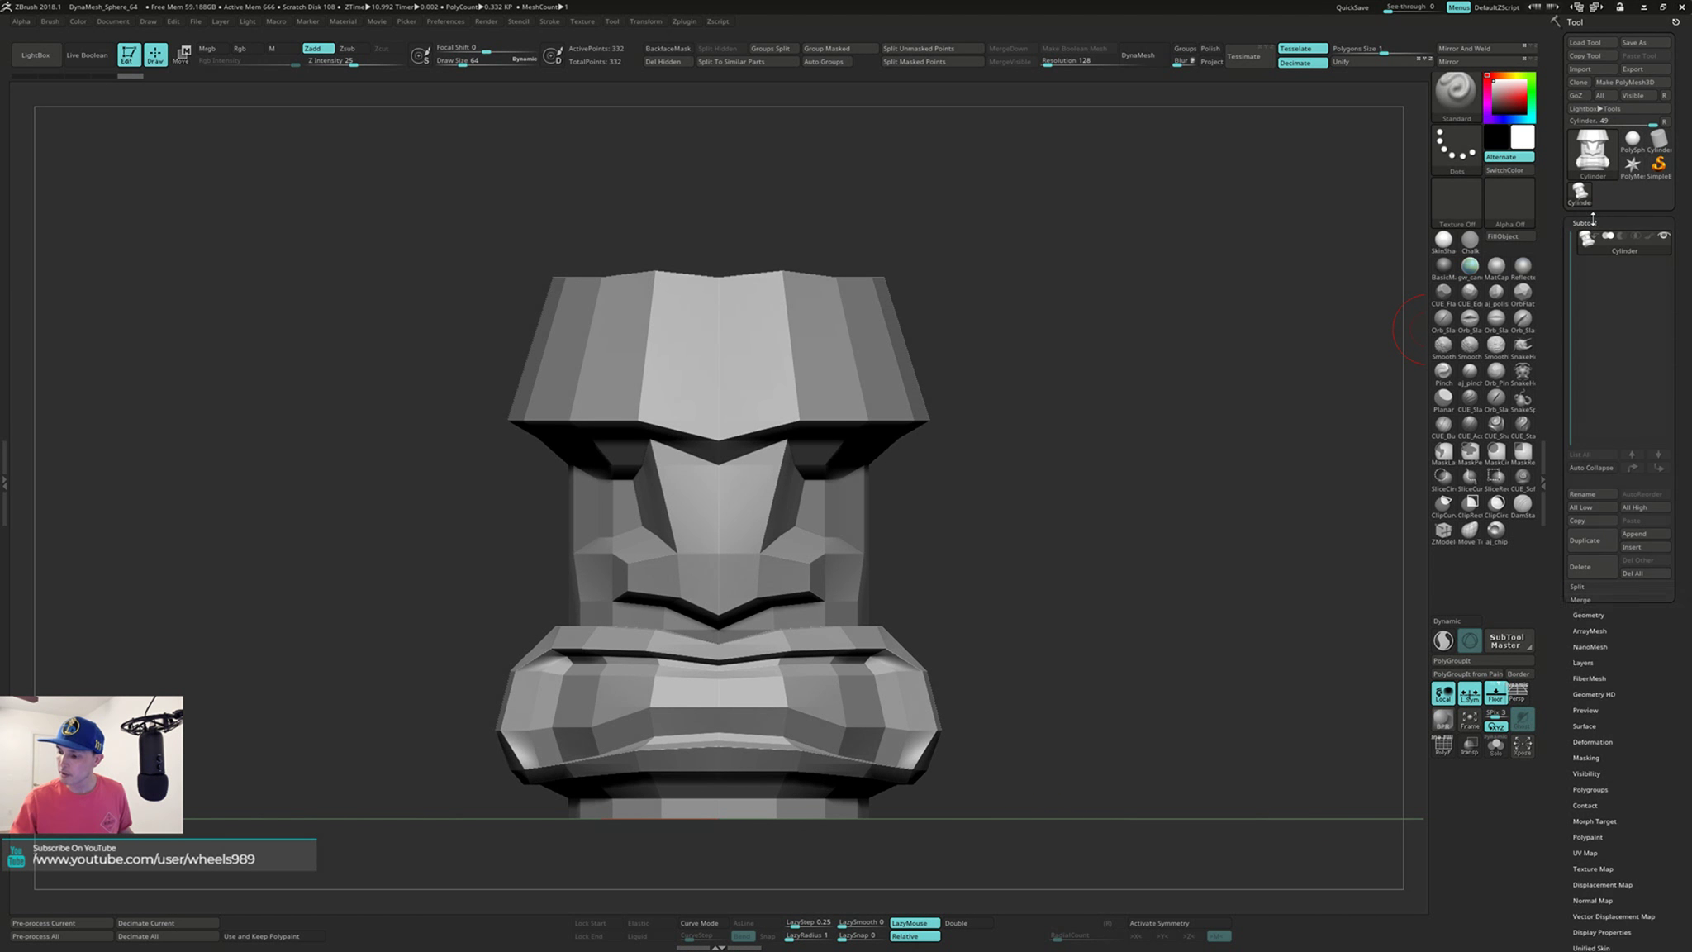
pyautogui.click(1597, 496)
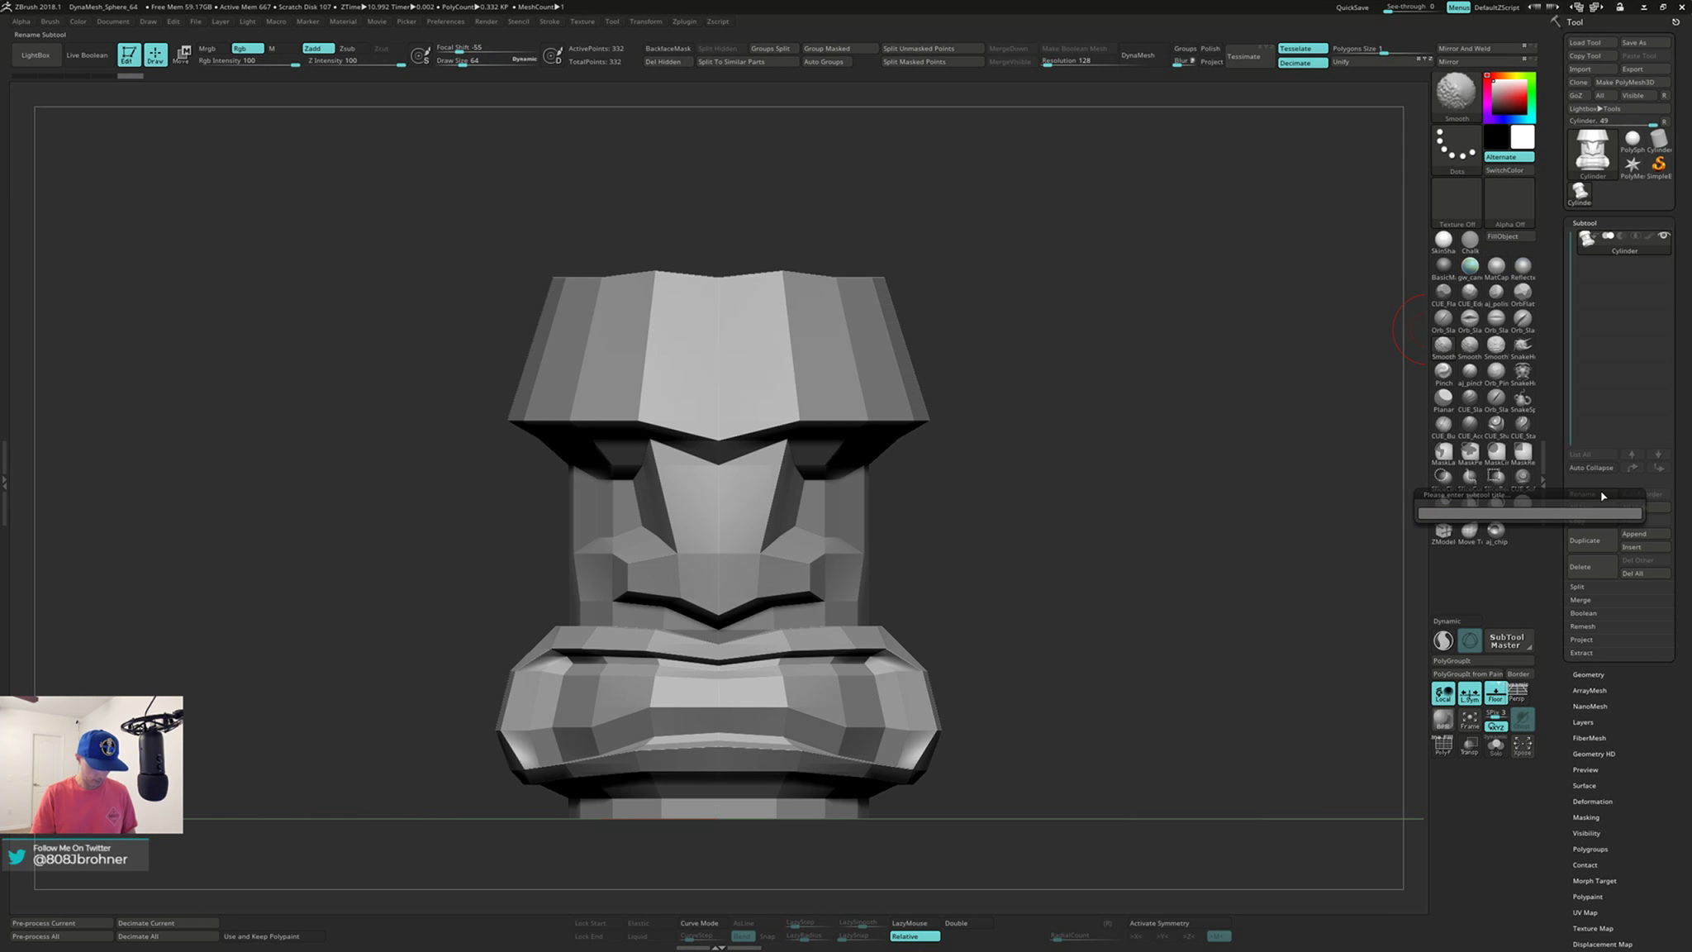
pyautogui.write('Tiki')
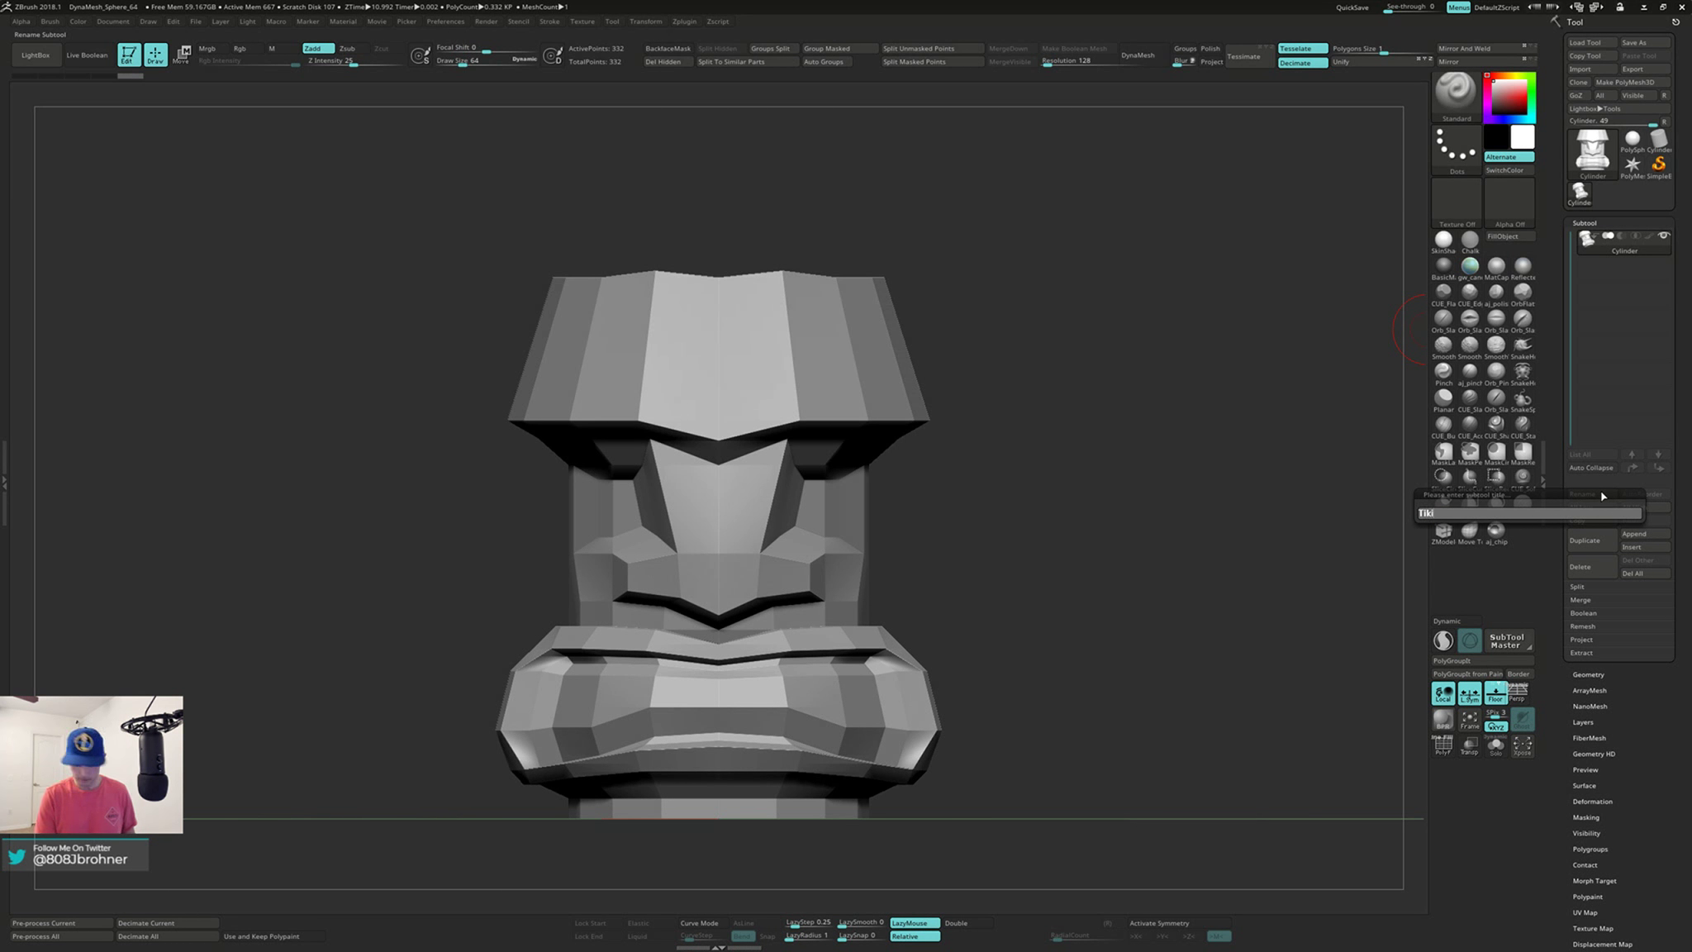
pyautogui.write('_')
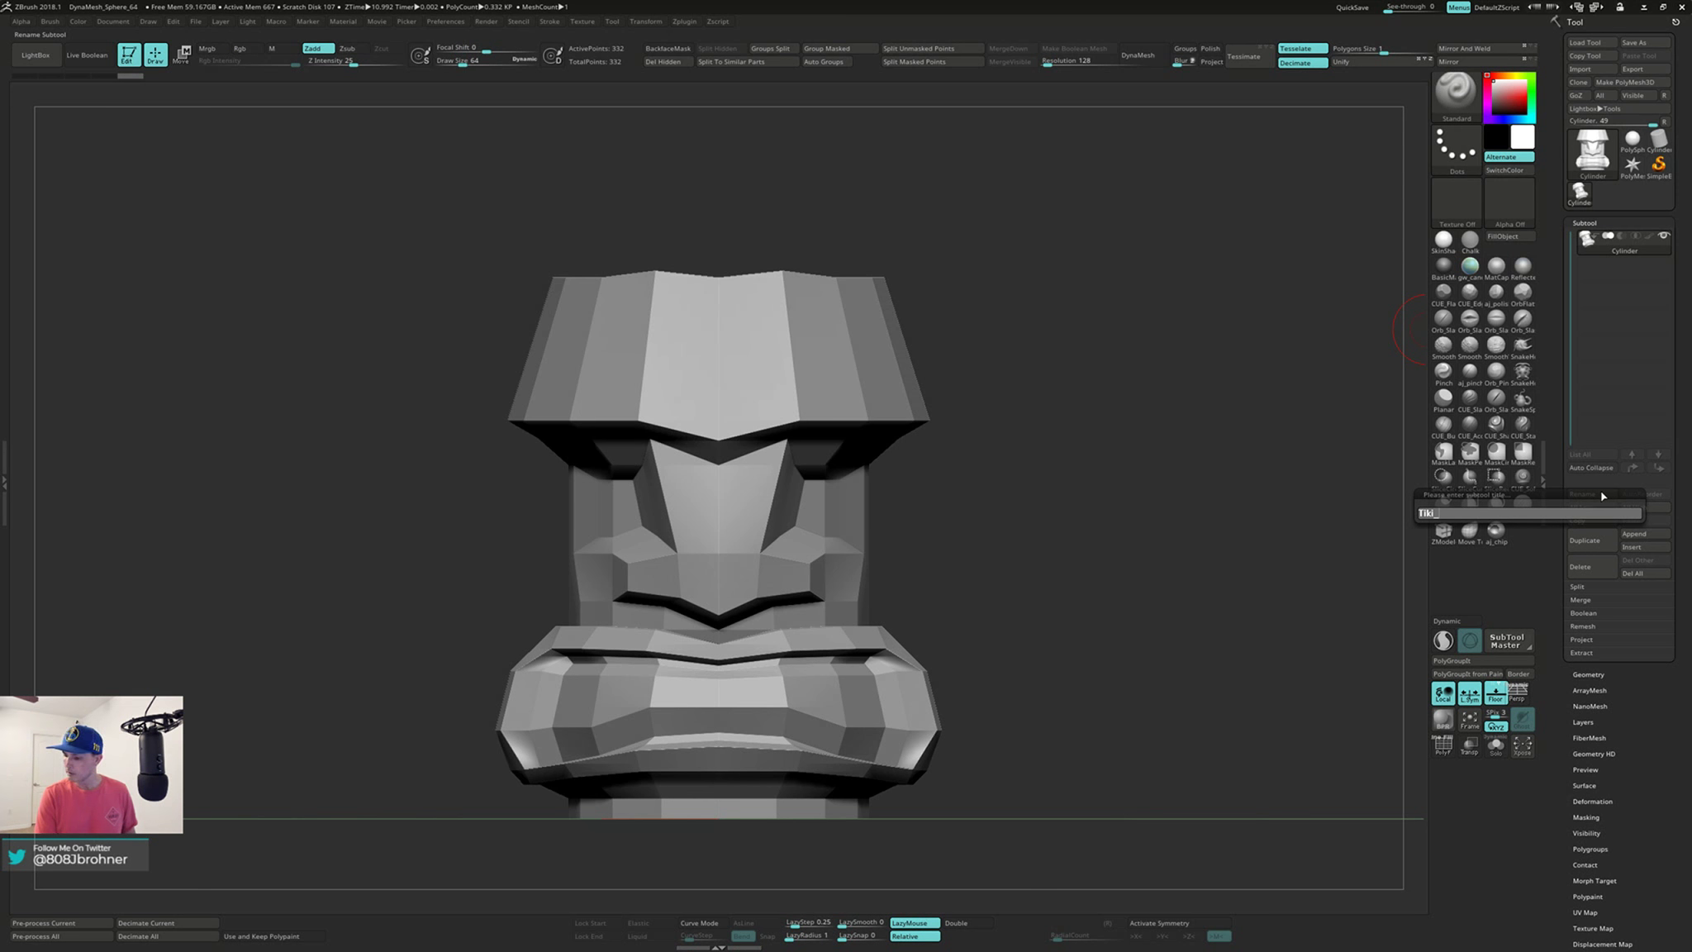
pyautogui.write('base')
pyautogui.press('Return')
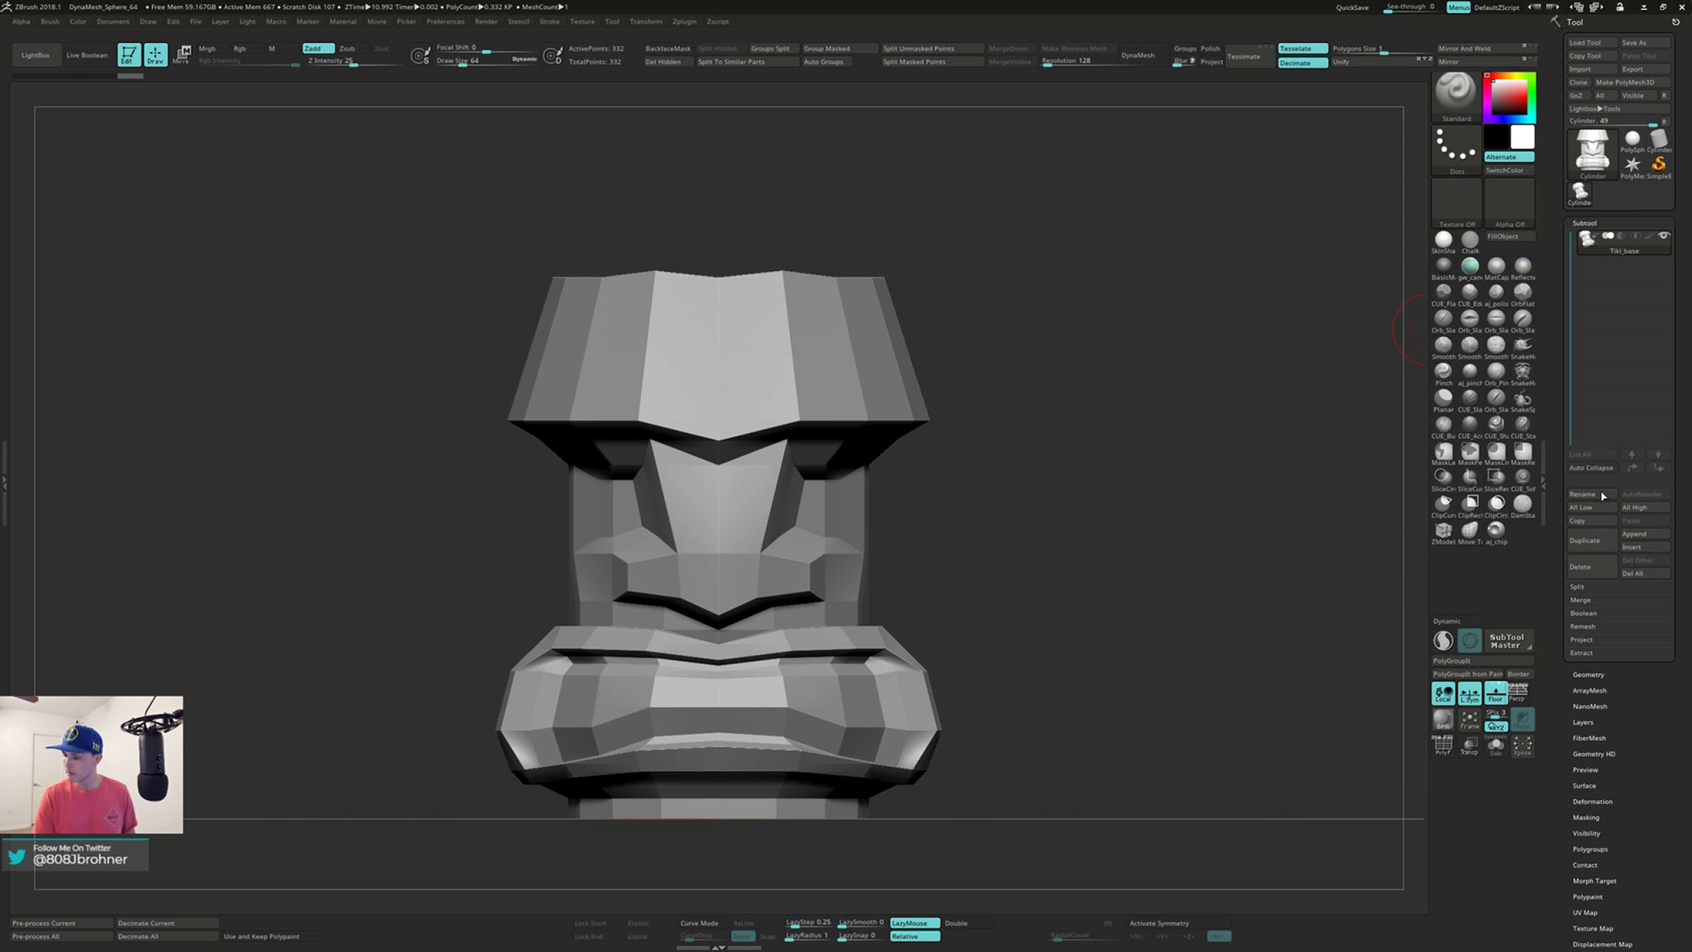
# Step: Duplicate the Tiki_base subtool and rename the copy as Tiki_high
pyautogui.click(1585, 540)
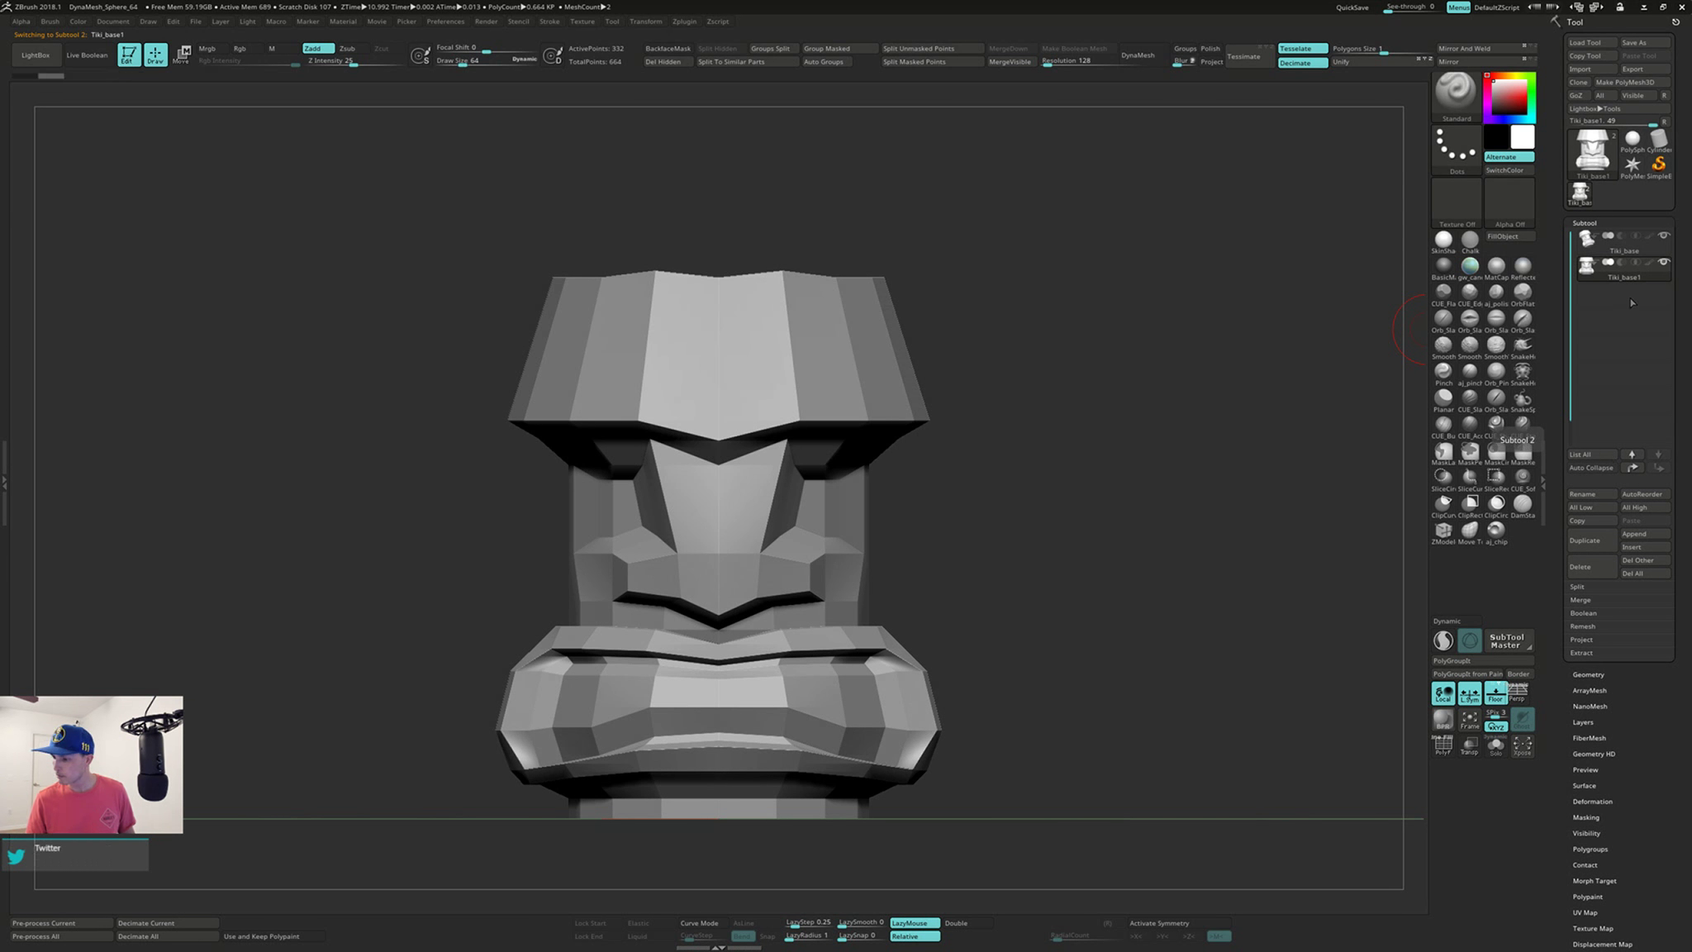
pyautogui.click(1592, 494)
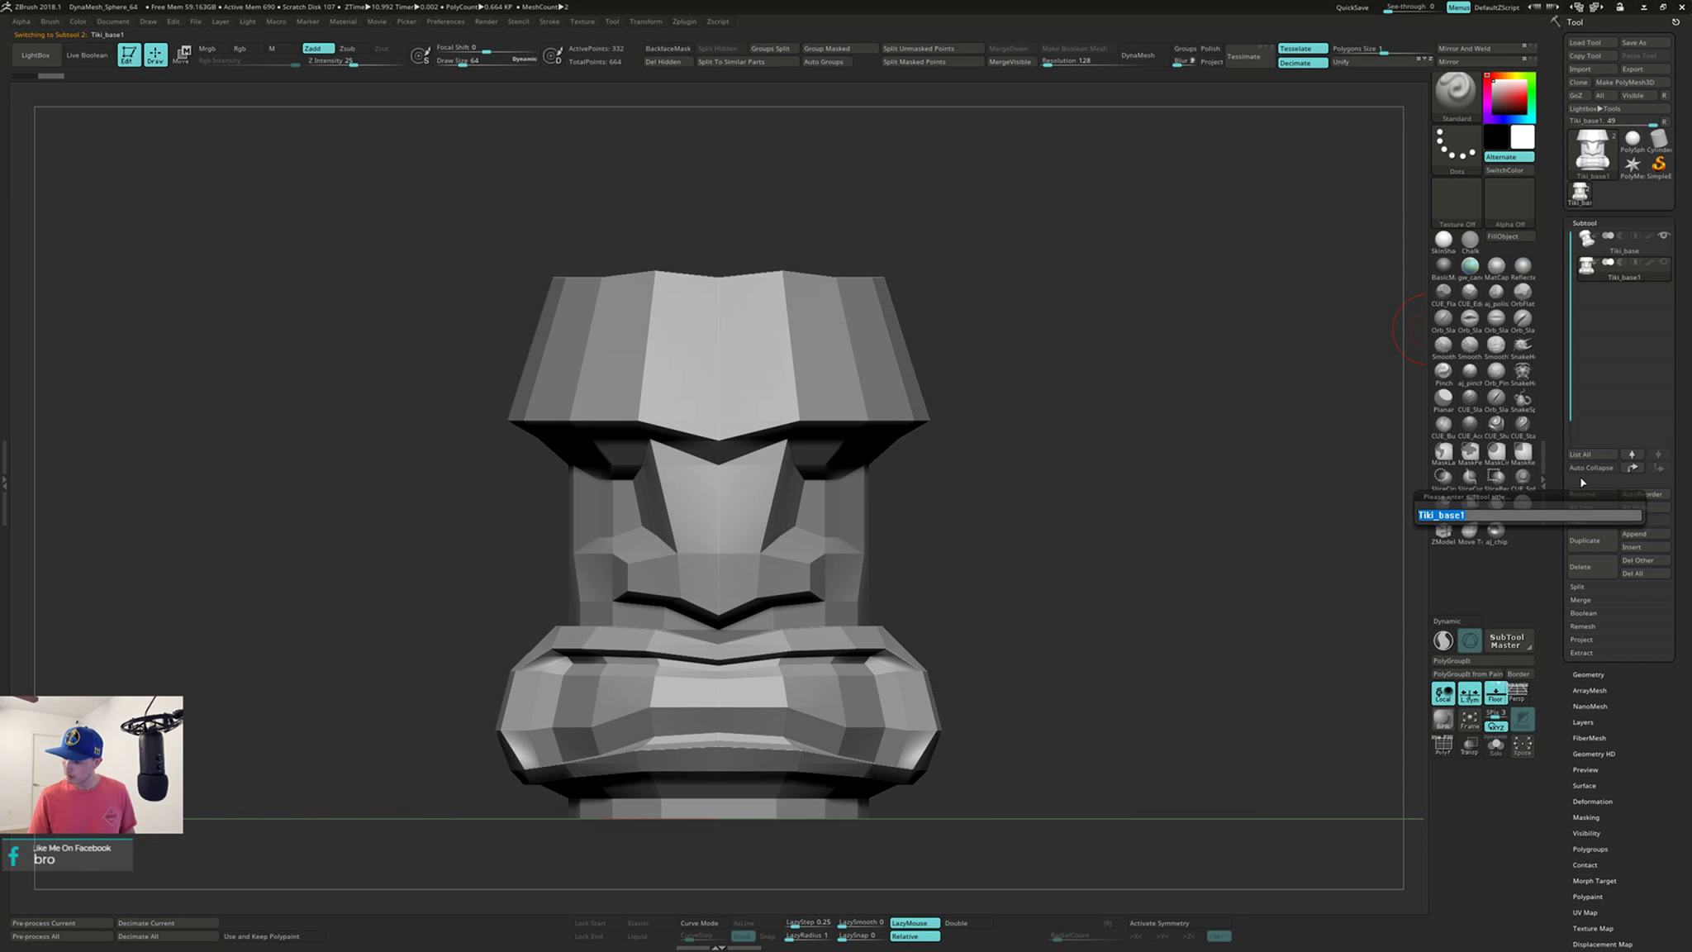
pyautogui.click(1523, 513)
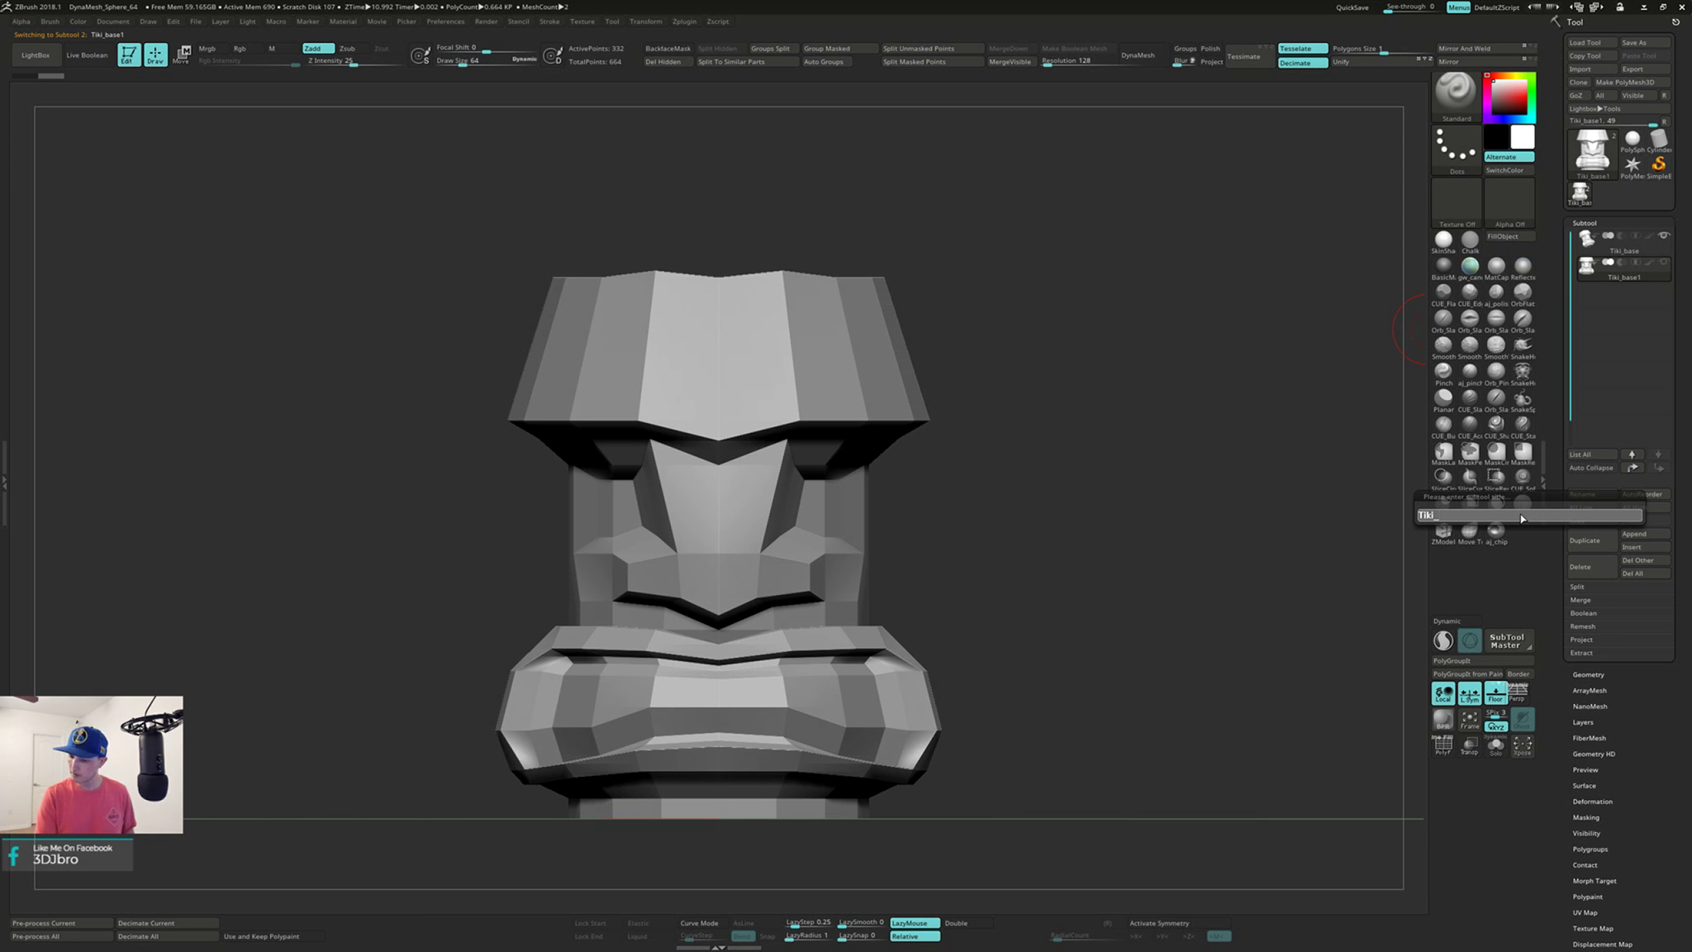
pyautogui.write('high')
pyautogui.press('Return')
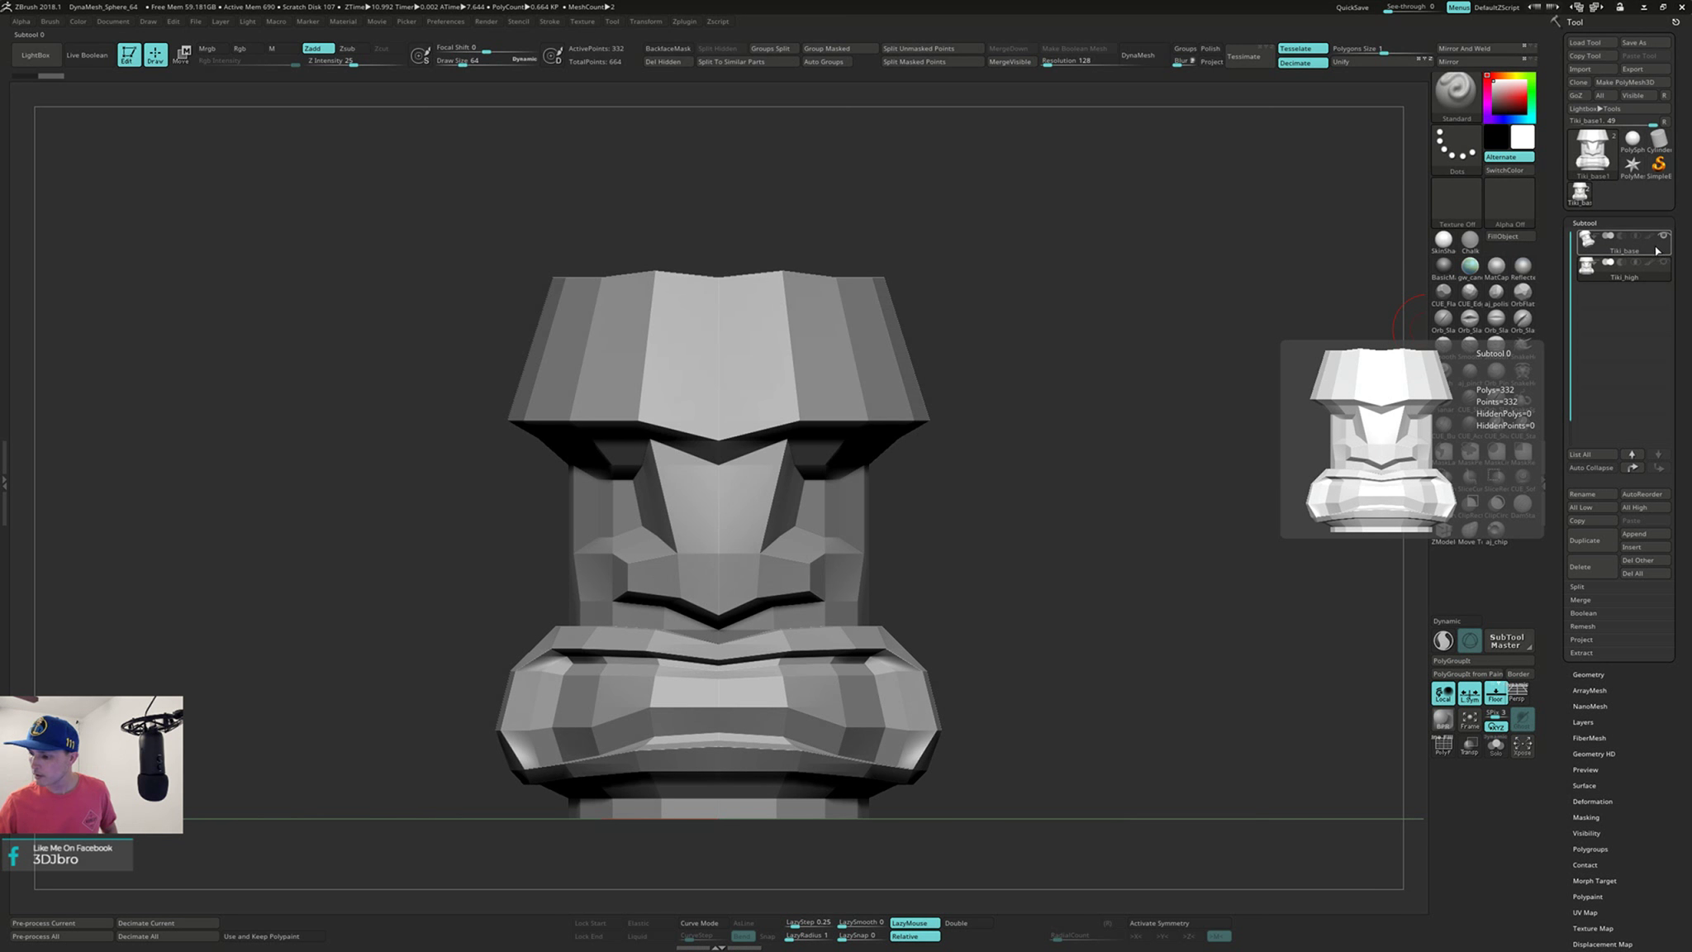
# Step: Place Tiki_high above Tiki_base in the subtool order with Tiki_base active, and hide the floor grid
pyautogui.click(1643, 468)
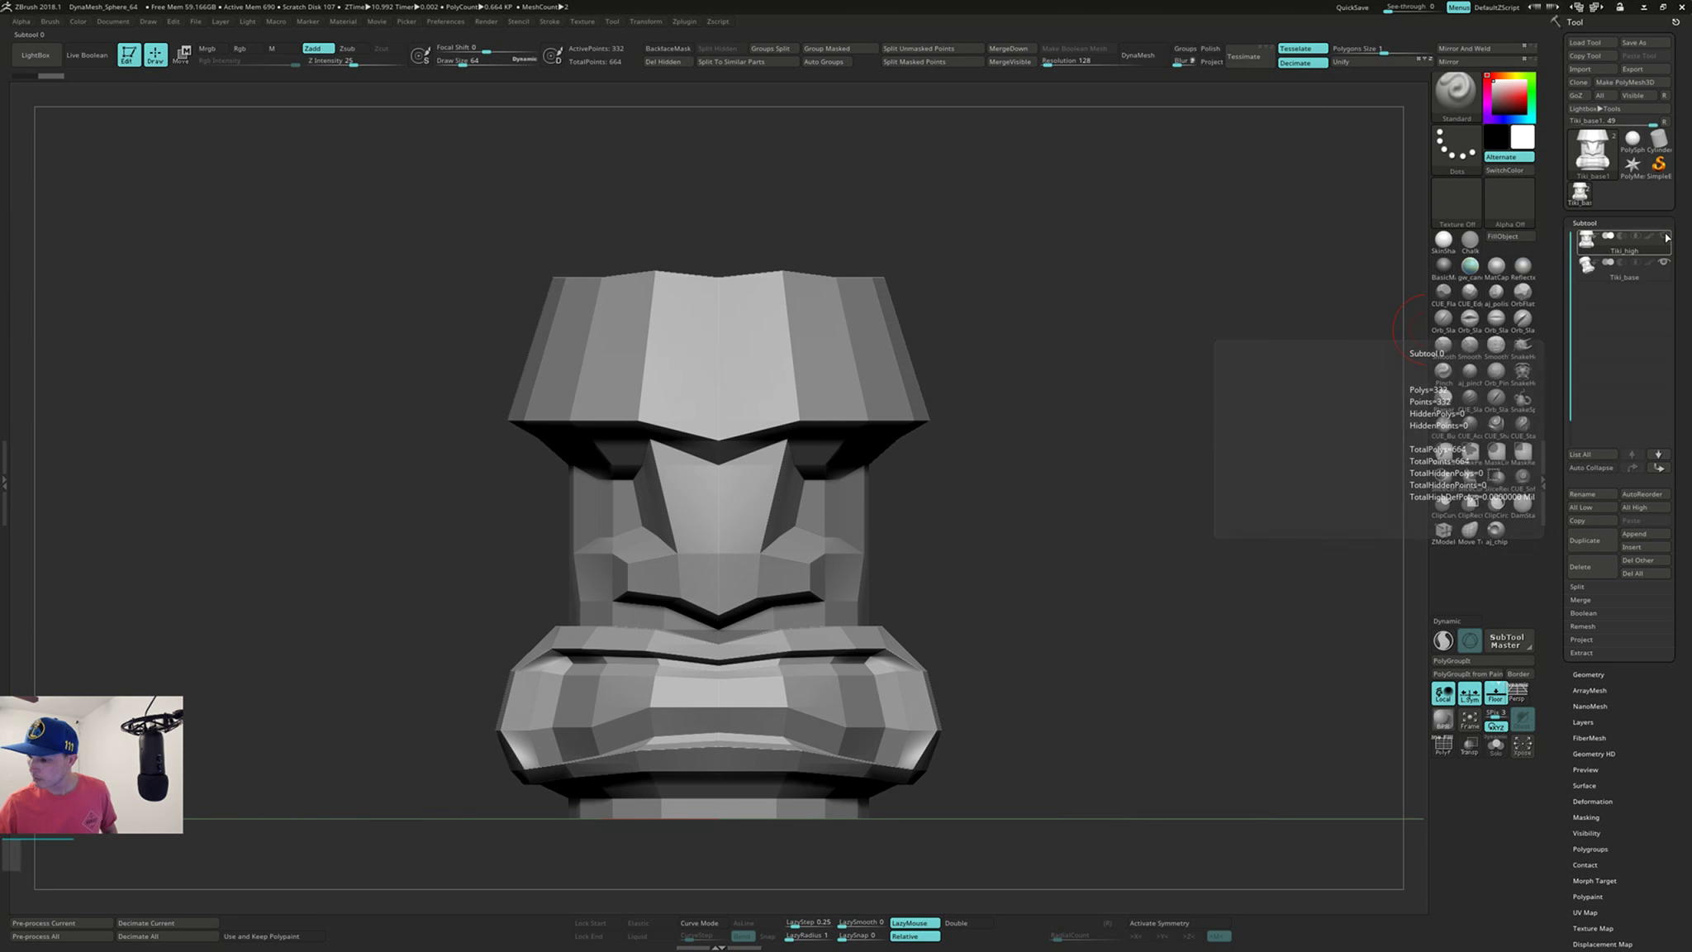
pyautogui.click(1621, 266)
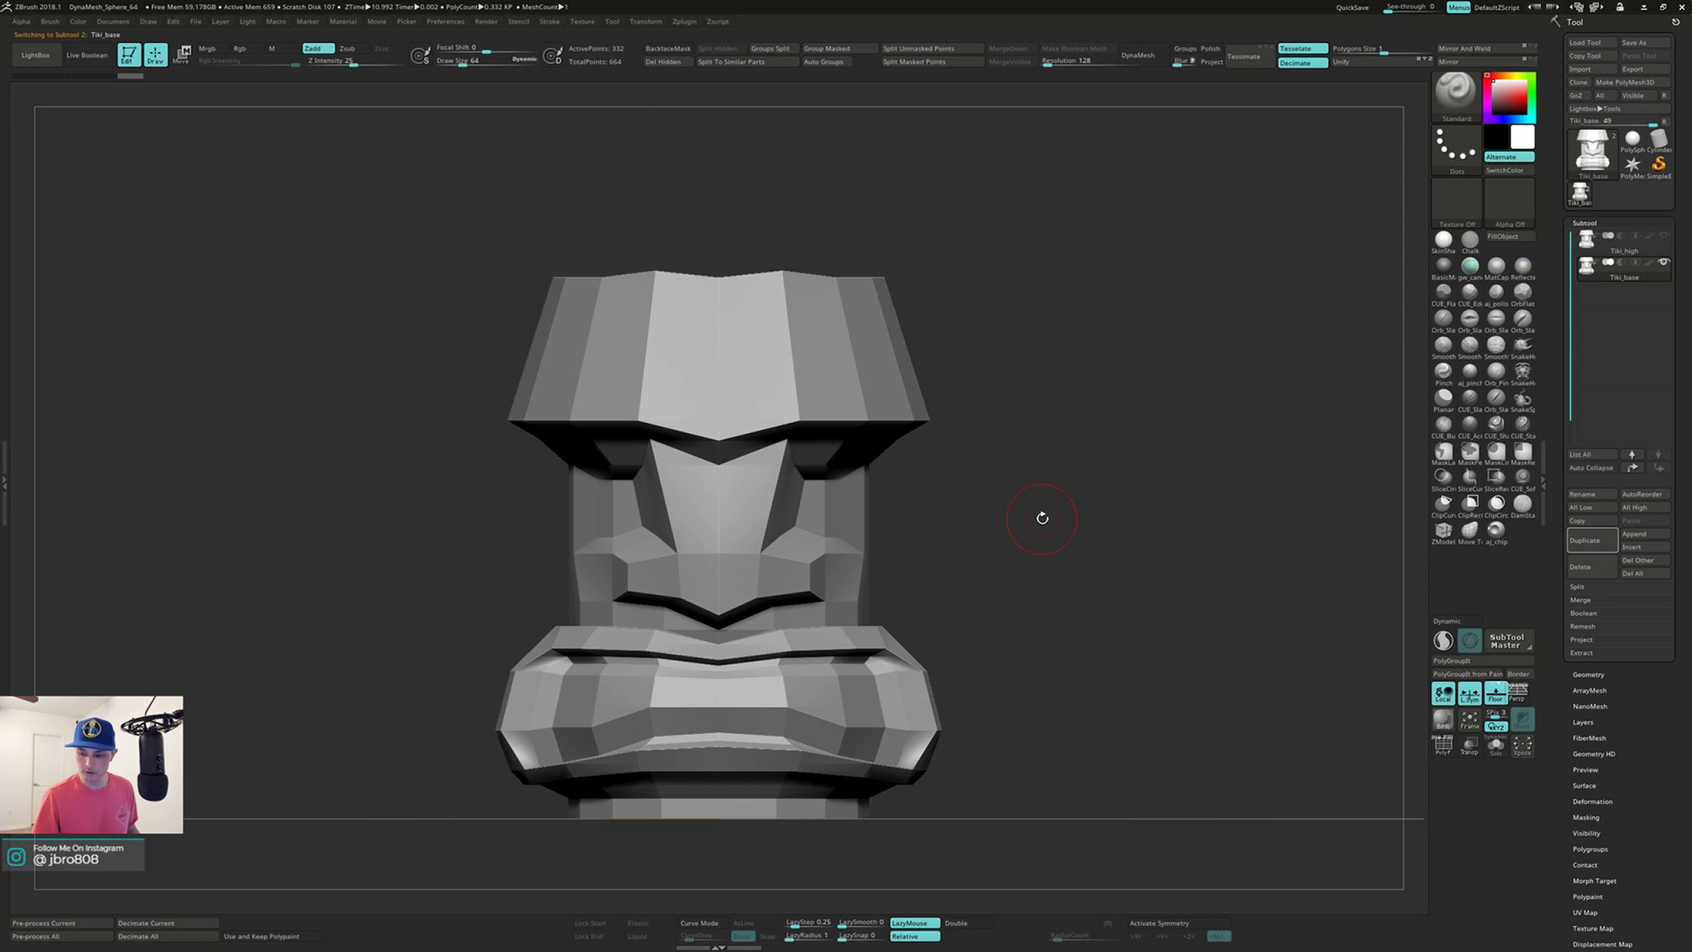
pyautogui.moveTo(1042, 518)
pyautogui.mouseDown()
pyautogui.moveTo(1046, 502)
pyautogui.moveTo(1027, 585)
pyautogui.moveTo(1052, 523)
pyautogui.moveTo(1016, 548)
pyautogui.moveTo(1073, 528)
pyautogui.moveTo(1031, 533)
pyautogui.moveTo(1037, 520)
pyautogui.mouseUp()
pyautogui.press('s')
pyautogui.click(1495, 694)
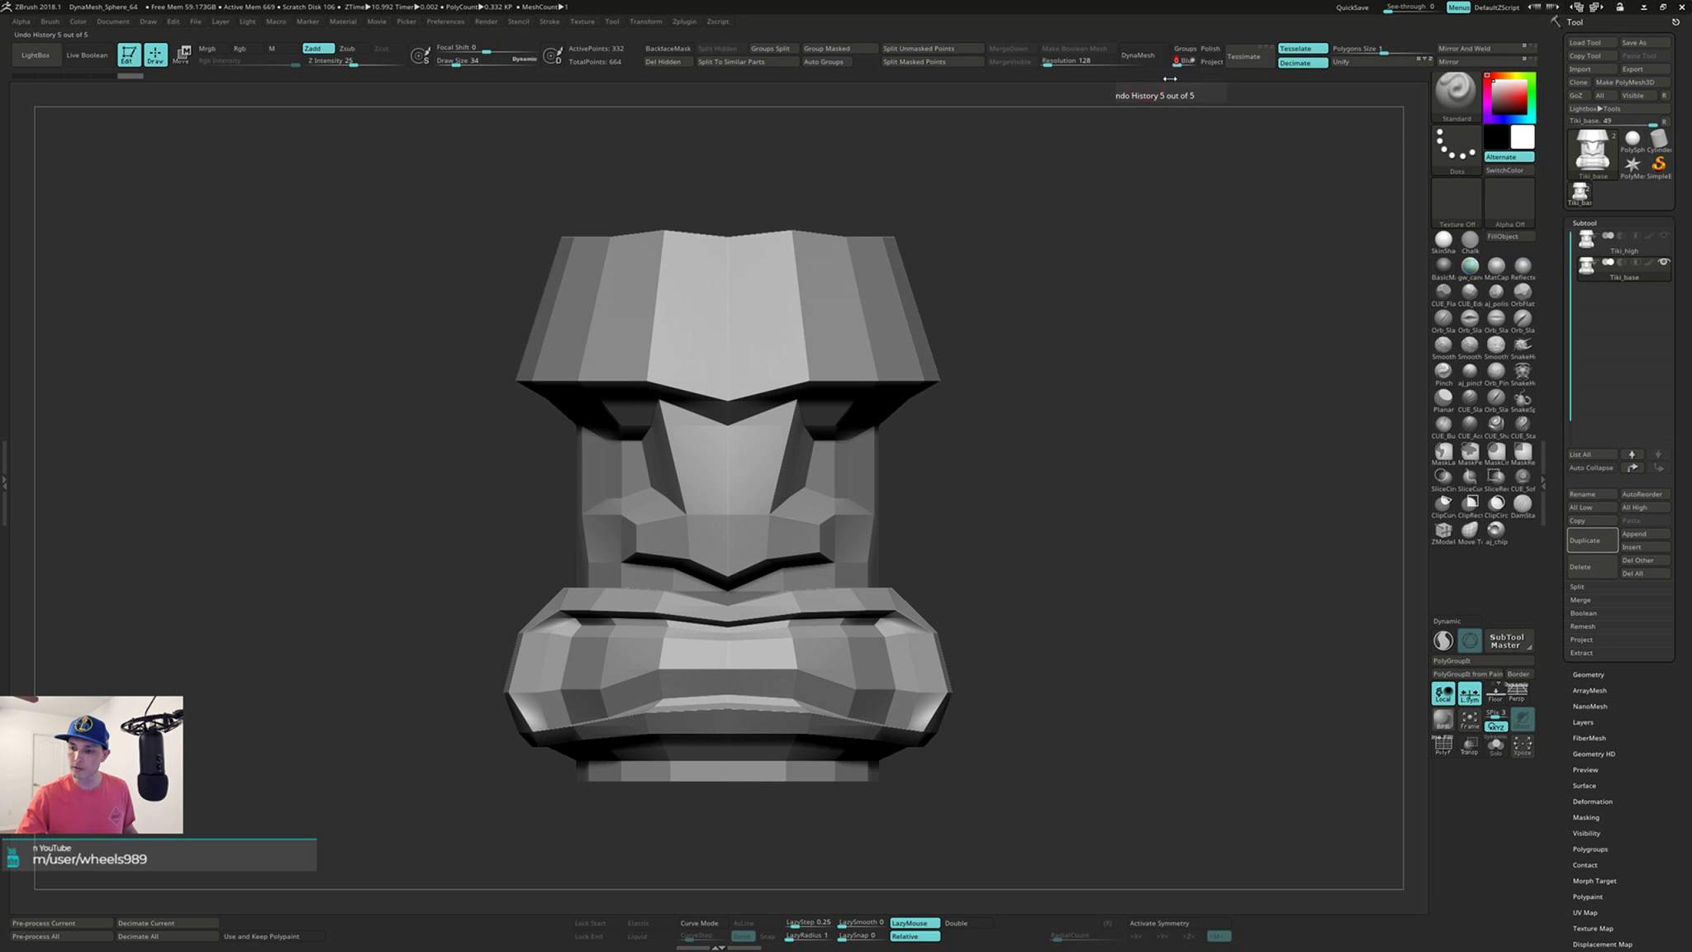
# Step: Remesh the Tiki_base subtool with DynaMesh at a resolution of 512
pyautogui.click(1075, 65)
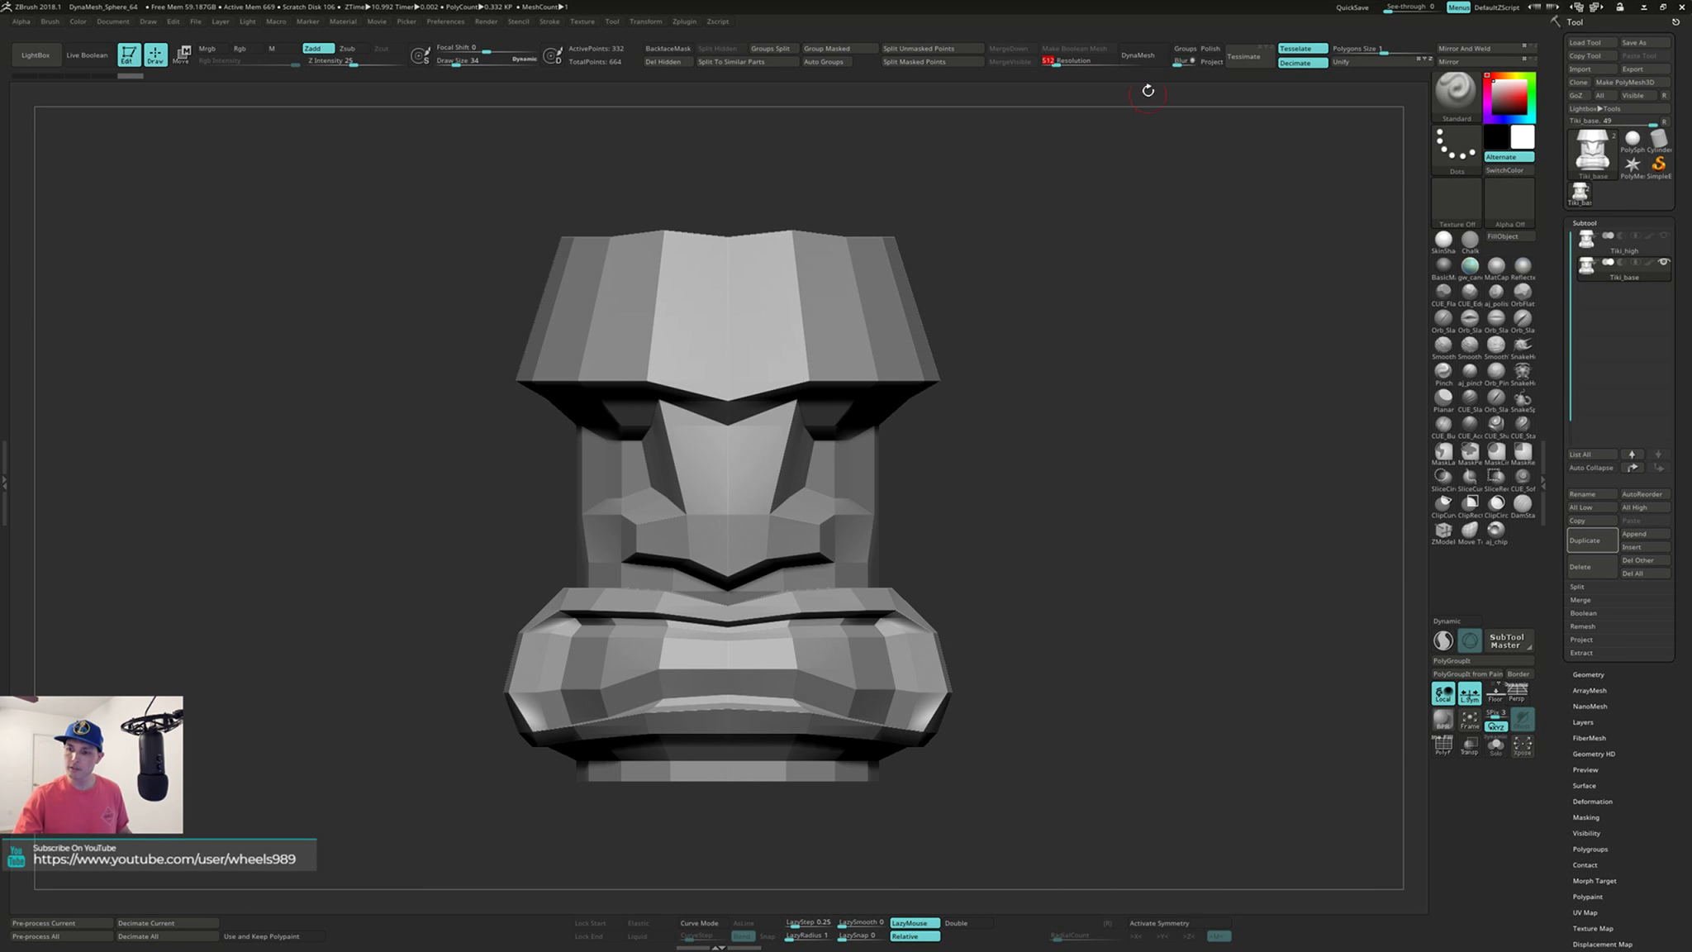
pyautogui.press('Return')
pyautogui.click(1147, 55)
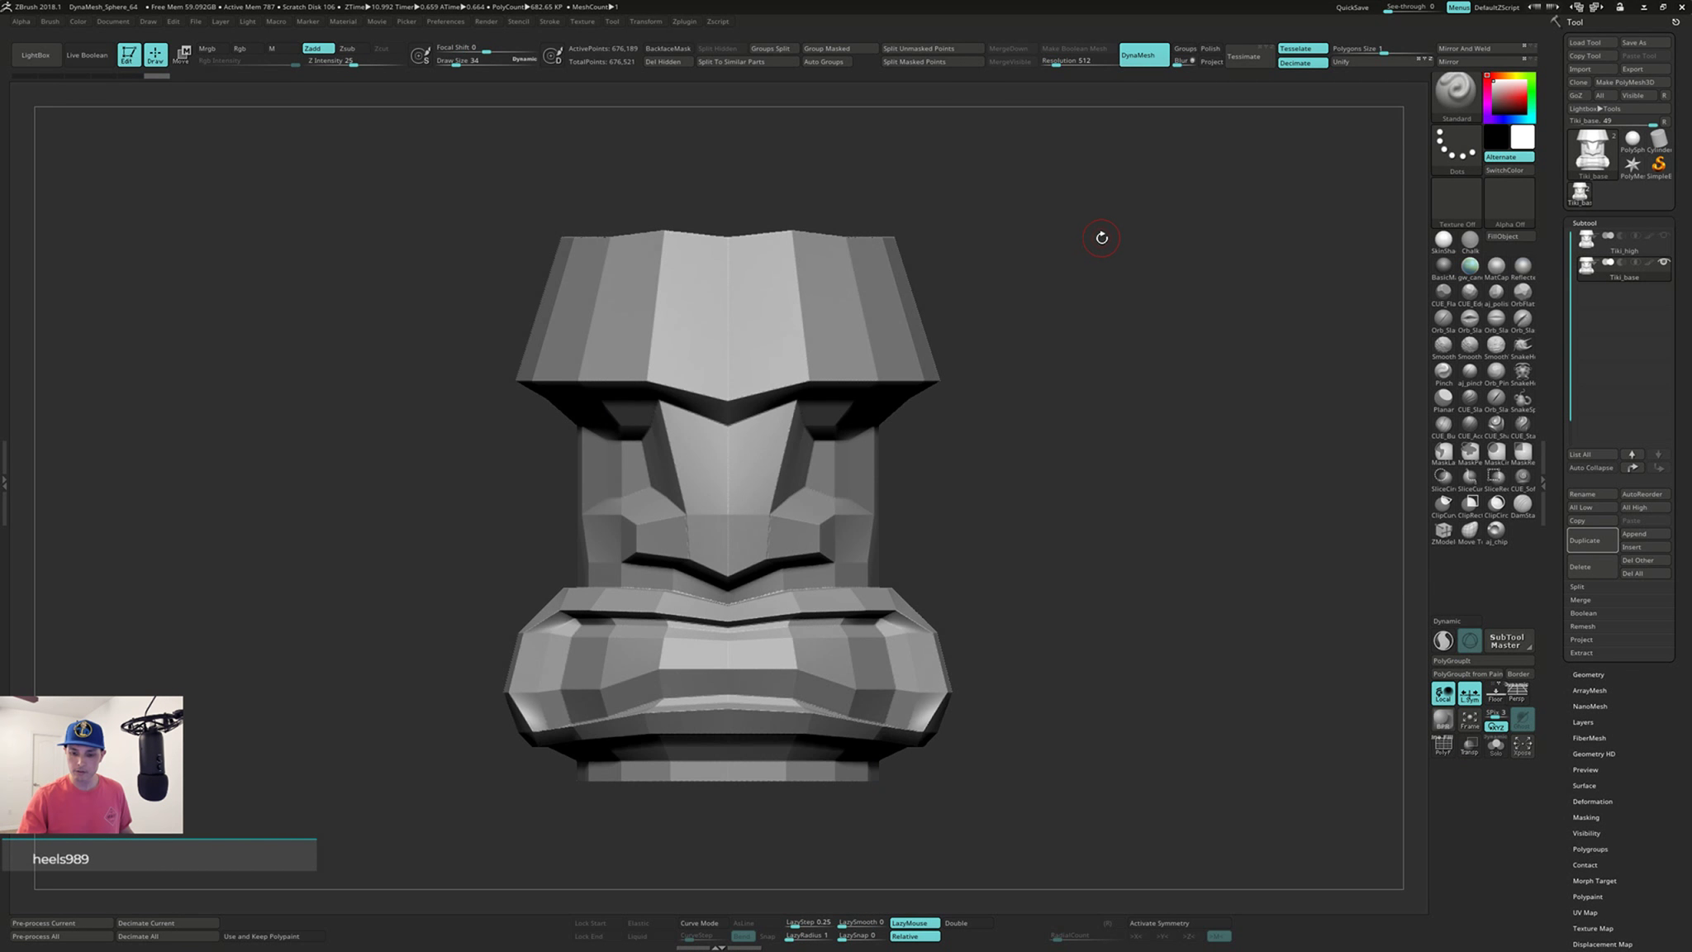
pyautogui.moveTo(1091, 268); pyautogui.dragTo(1094, 304)
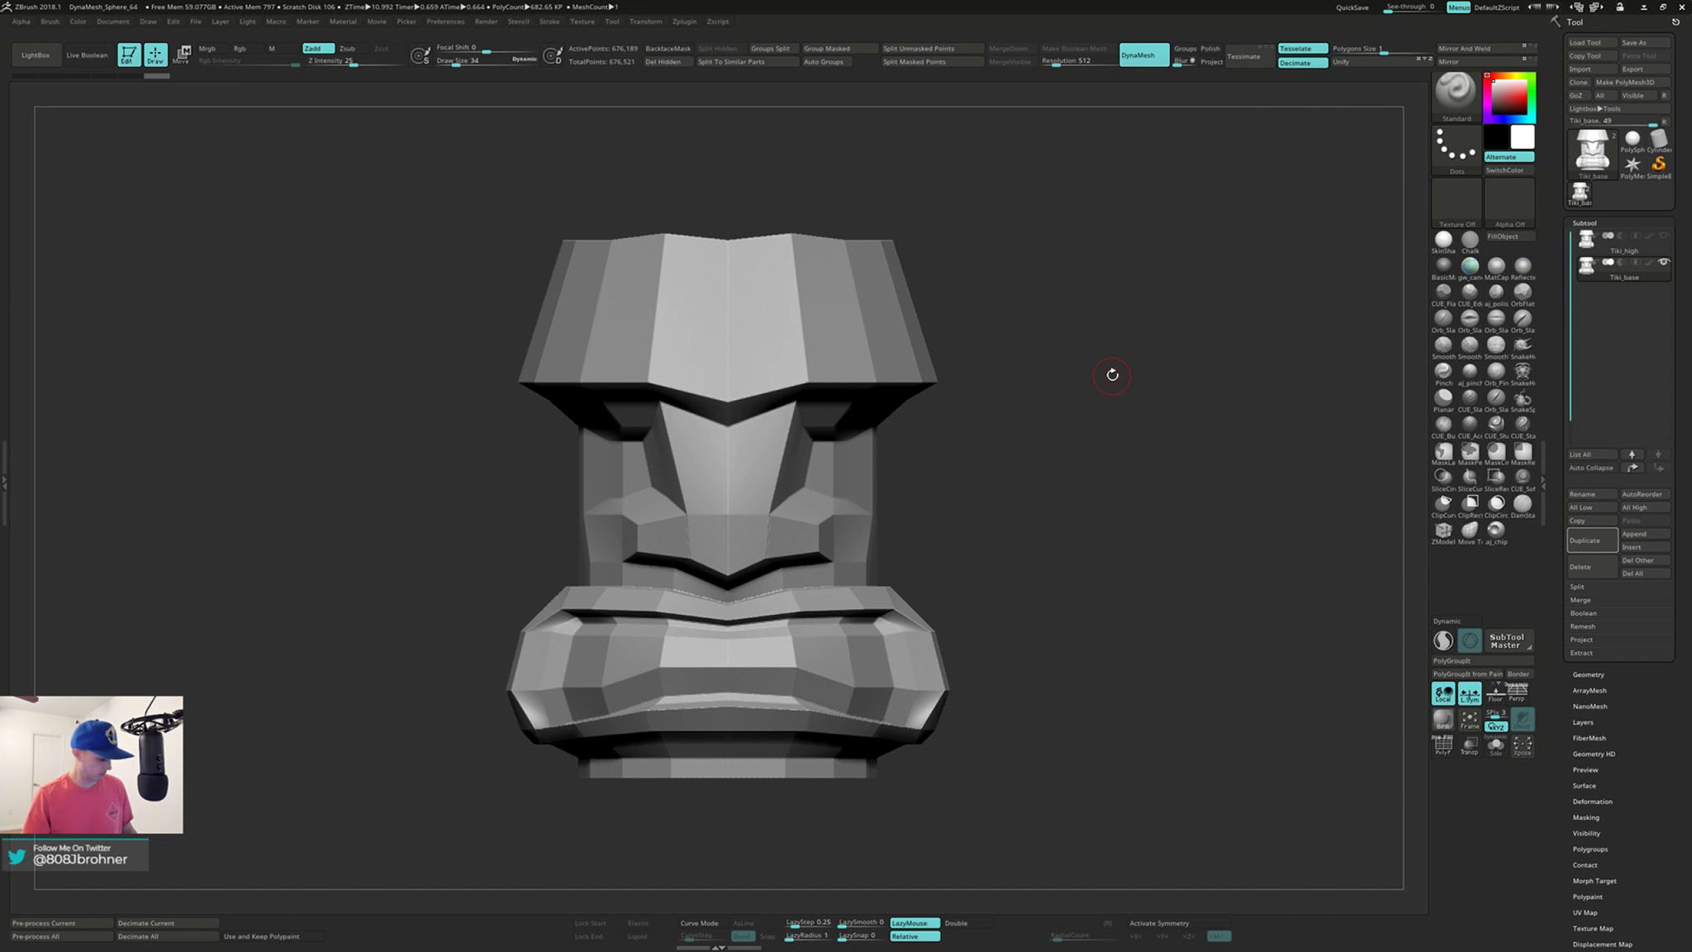
# Step: Select the TrimDynamic brush with X symmetry active and set the draw size to 25
pyautogui.press('b')
pyautogui.press('t')
pyautogui.press('d')
pyautogui.moveTo(1116, 379)
pyautogui.keyDown('alt'); pyautogui.mouseDown()
pyautogui.moveTo(1118, 402)
pyautogui.moveTo(1066, 399)
pyautogui.mouseUp(); pyautogui.keyUp('alt')
pyautogui.press('x')
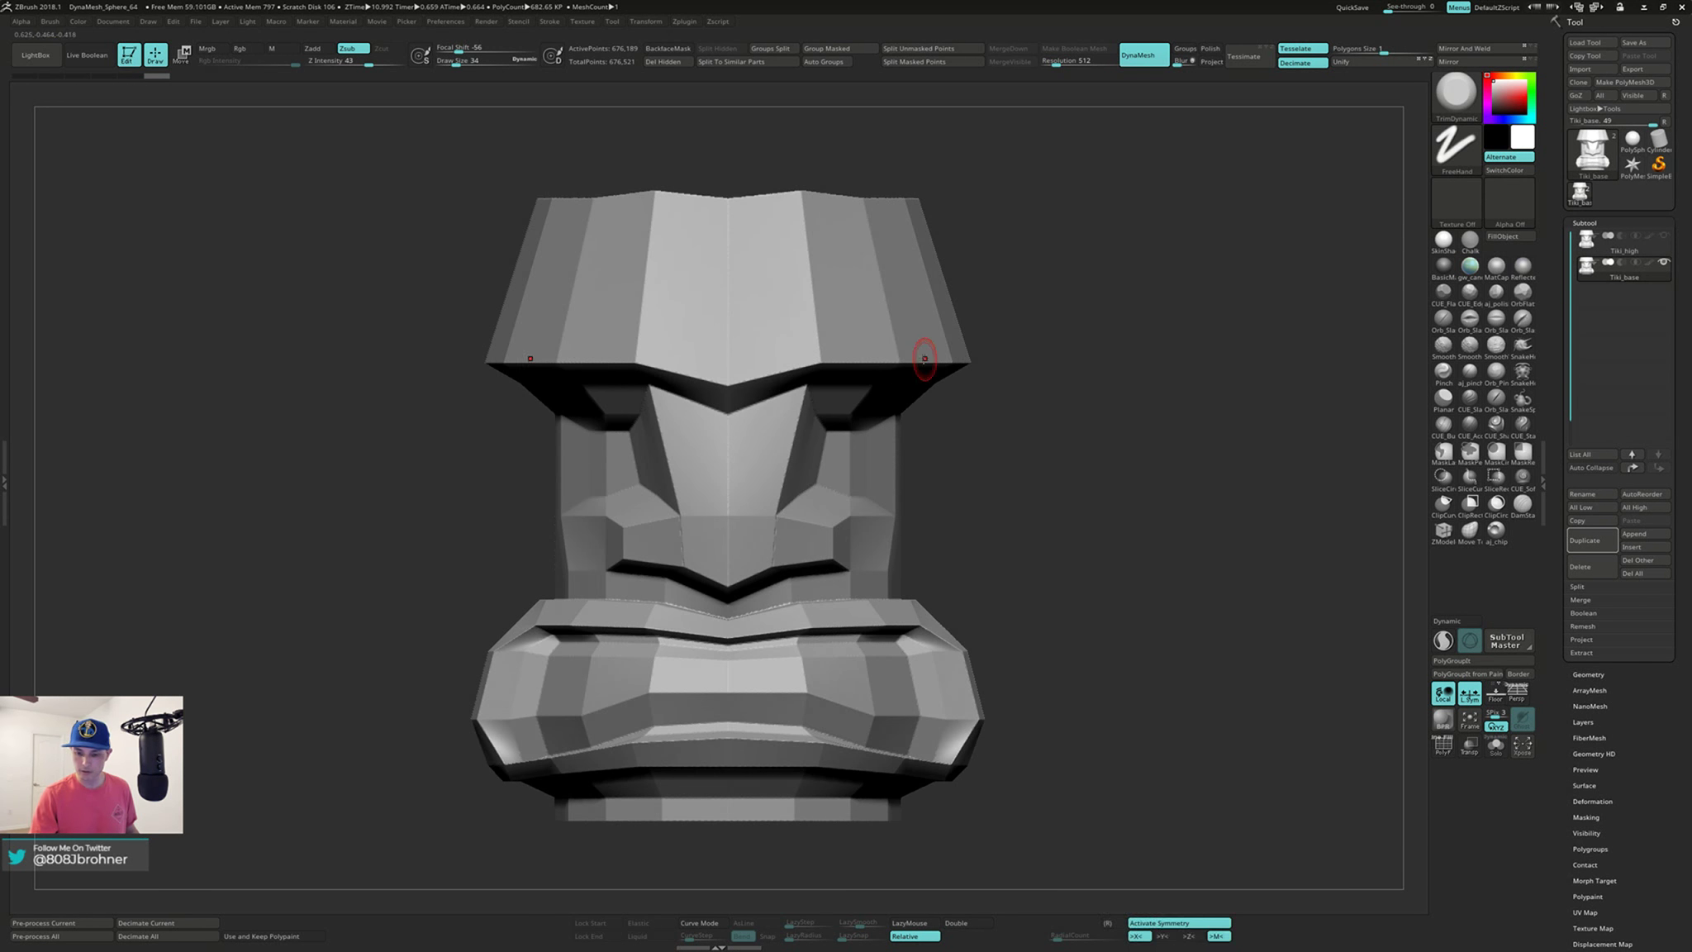
pyautogui.moveTo(979, 297)
pyautogui.mouseDown()
pyautogui.moveTo(985, 263)
pyautogui.moveTo(983, 291)
pyautogui.moveTo(1049, 364)
pyautogui.mouseUp()
pyautogui.press('s')
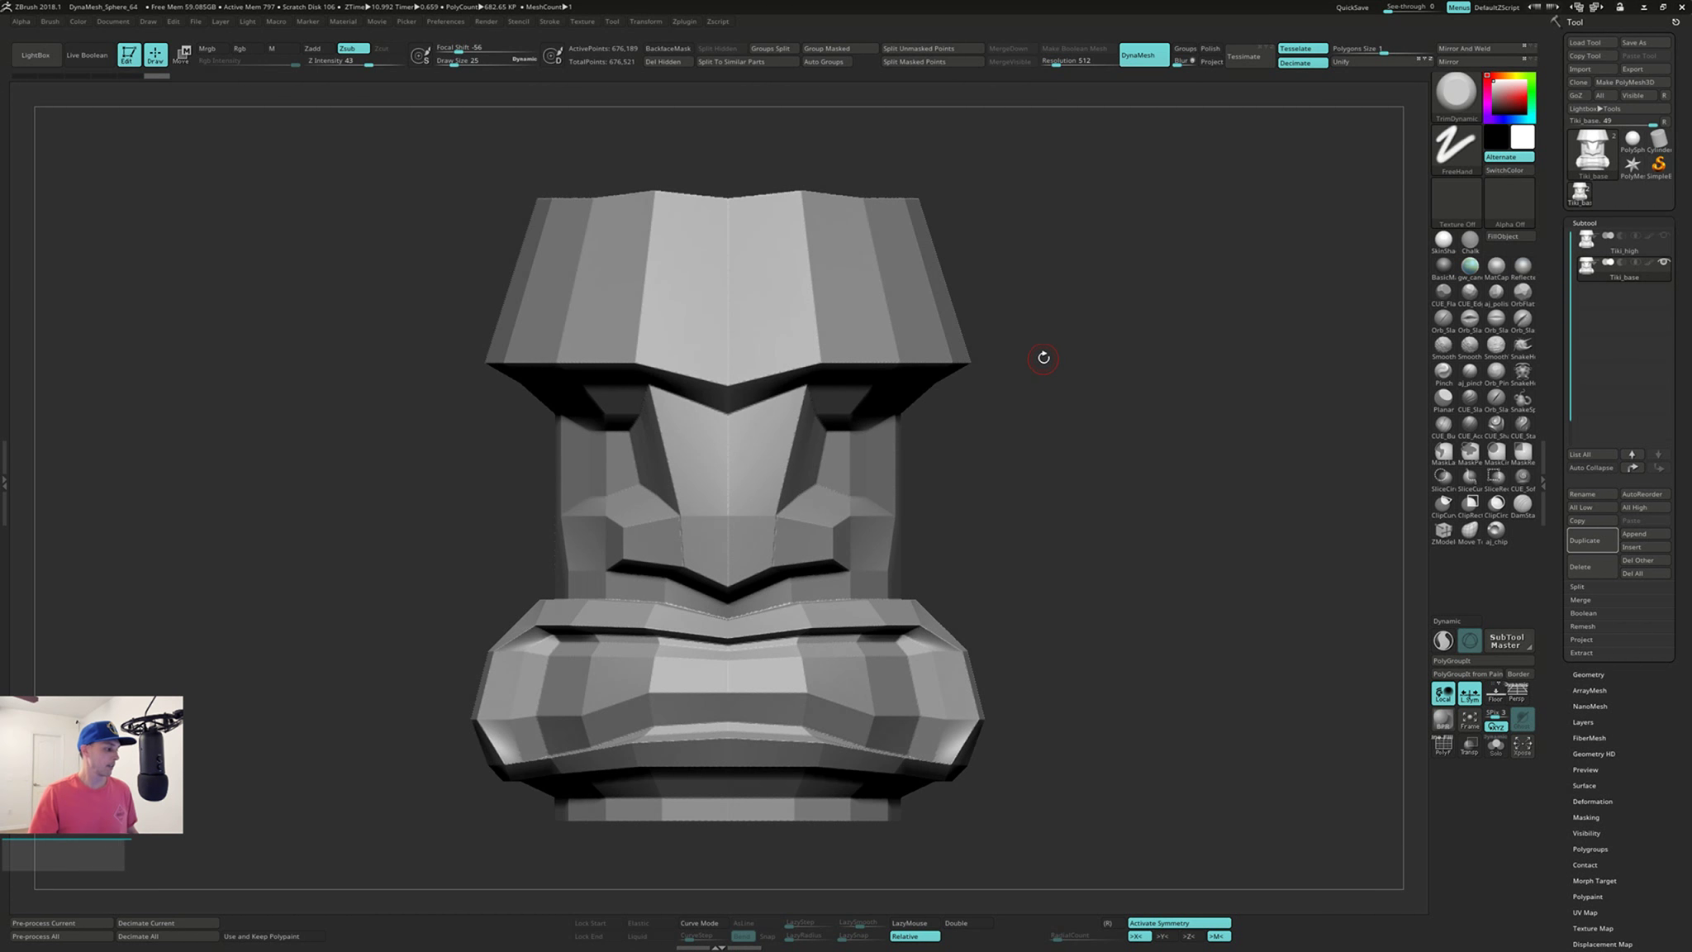
pyautogui.moveTo(1079, 412)
pyautogui.mouseDown()
pyautogui.moveTo(1059, 429)
pyautogui.moveTo(1065, 403)
pyautogui.mouseUp()
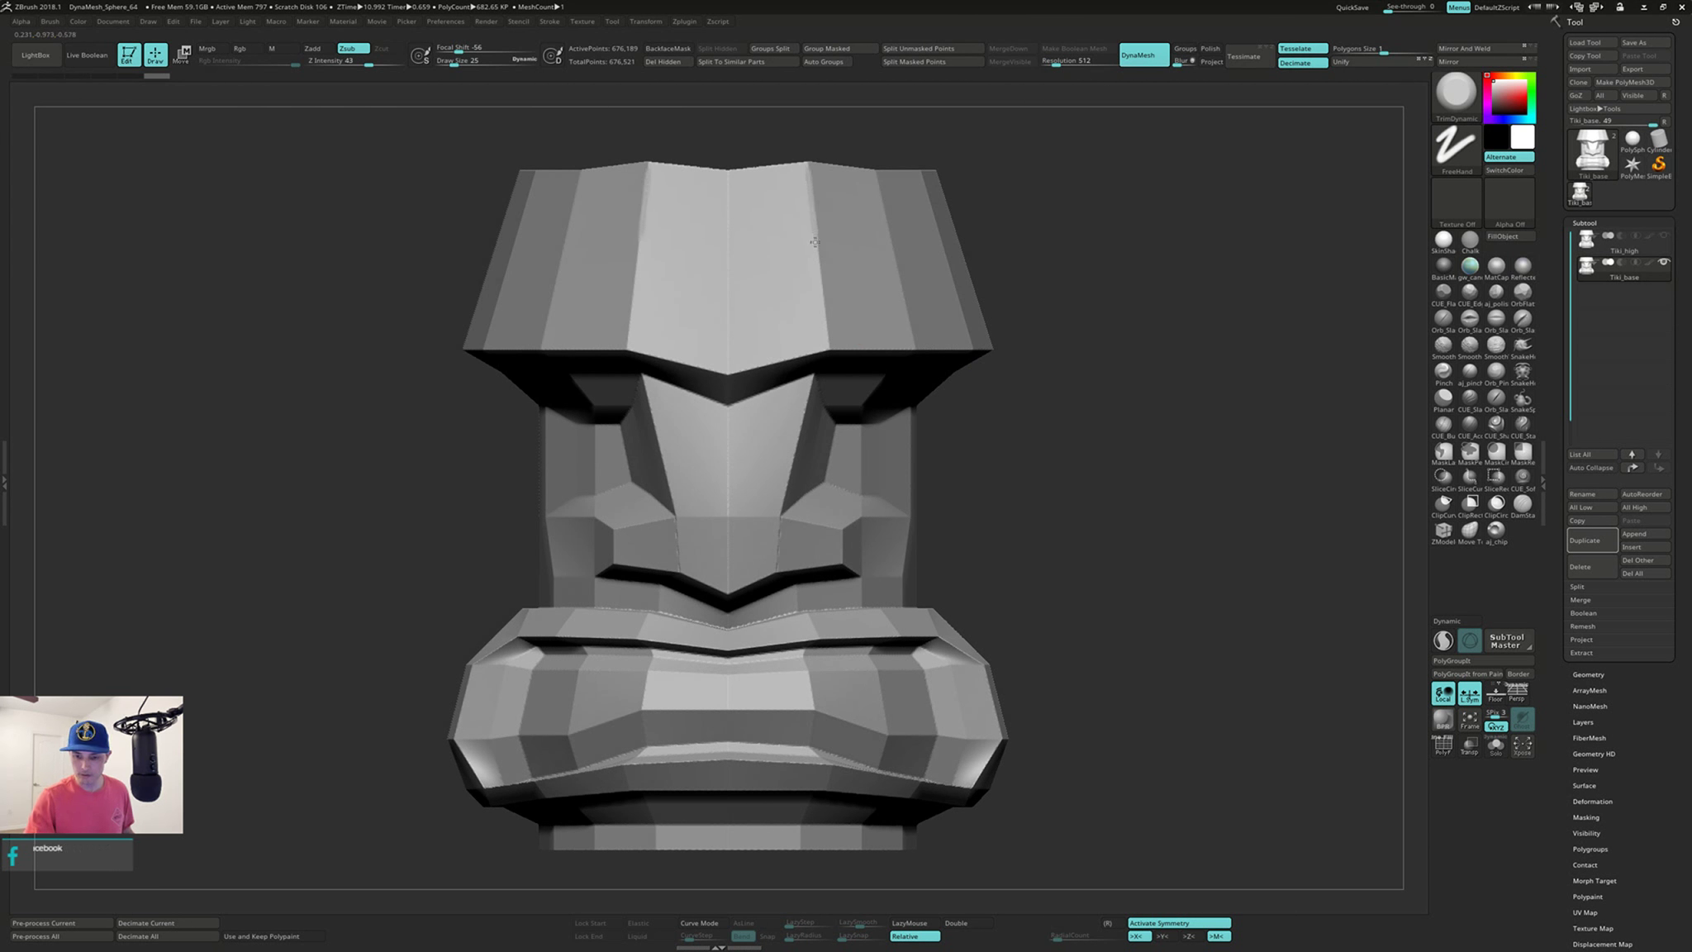
# Step: Set the draw size to 40 and soften the vertical edges on both sides of the forehead's central plane
pyautogui.press('s')
pyautogui.moveTo(814, 242); pyautogui.dragTo(820, 258)
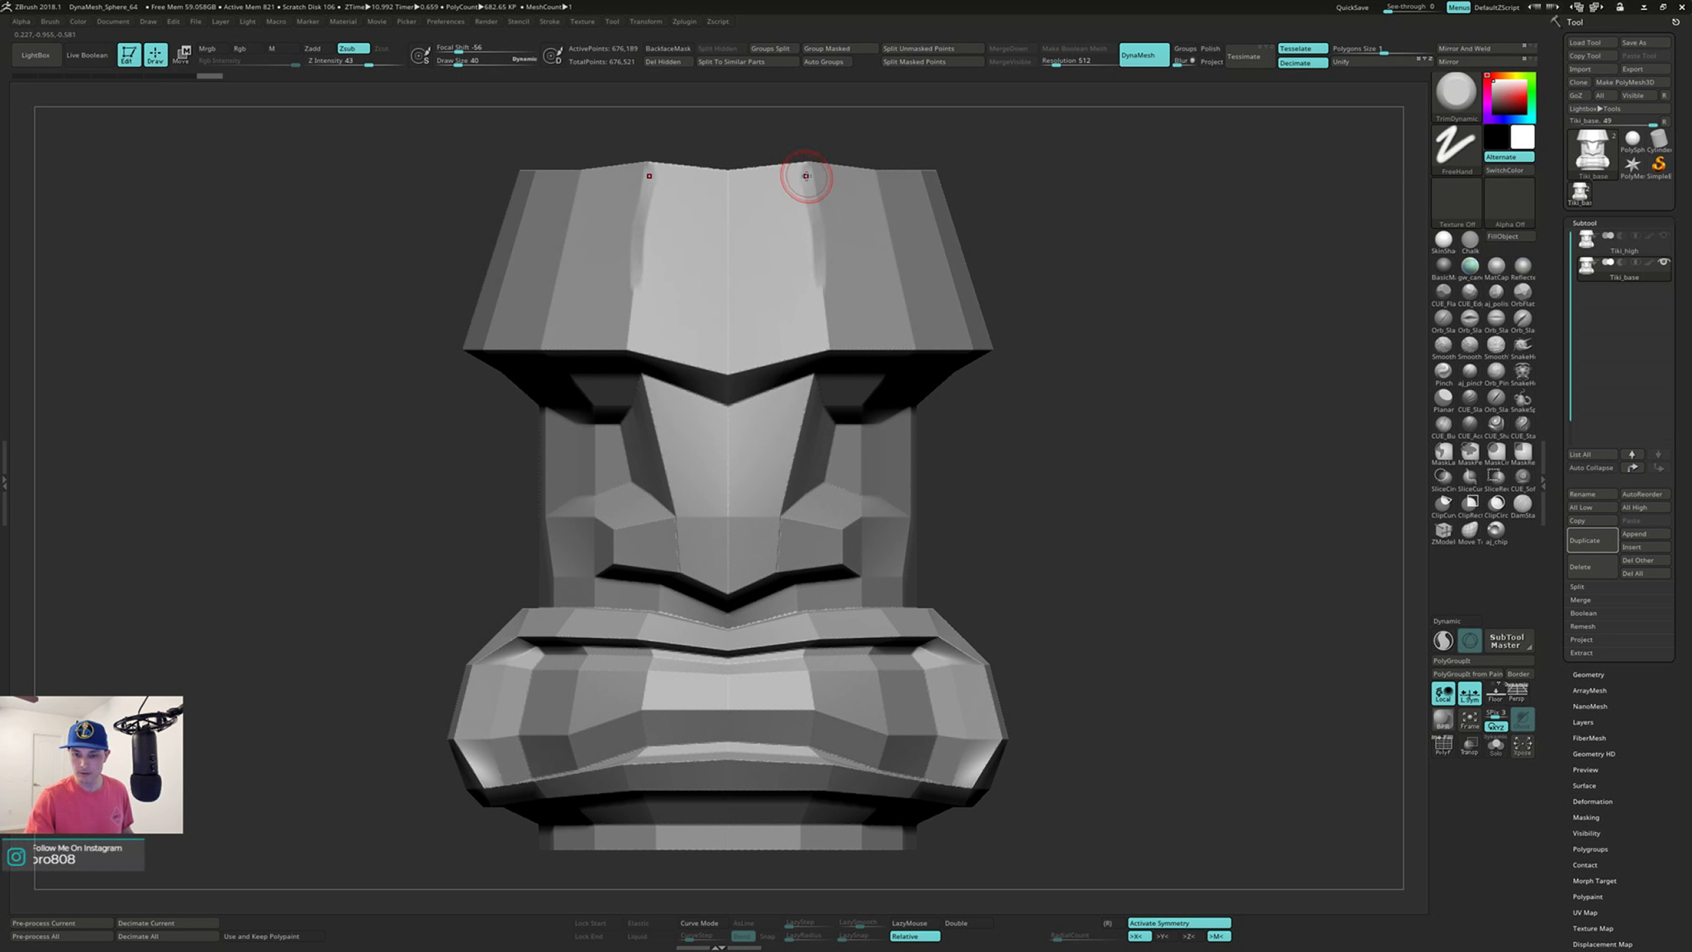
pyautogui.moveTo(800, 230); pyautogui.dragTo(813, 269)
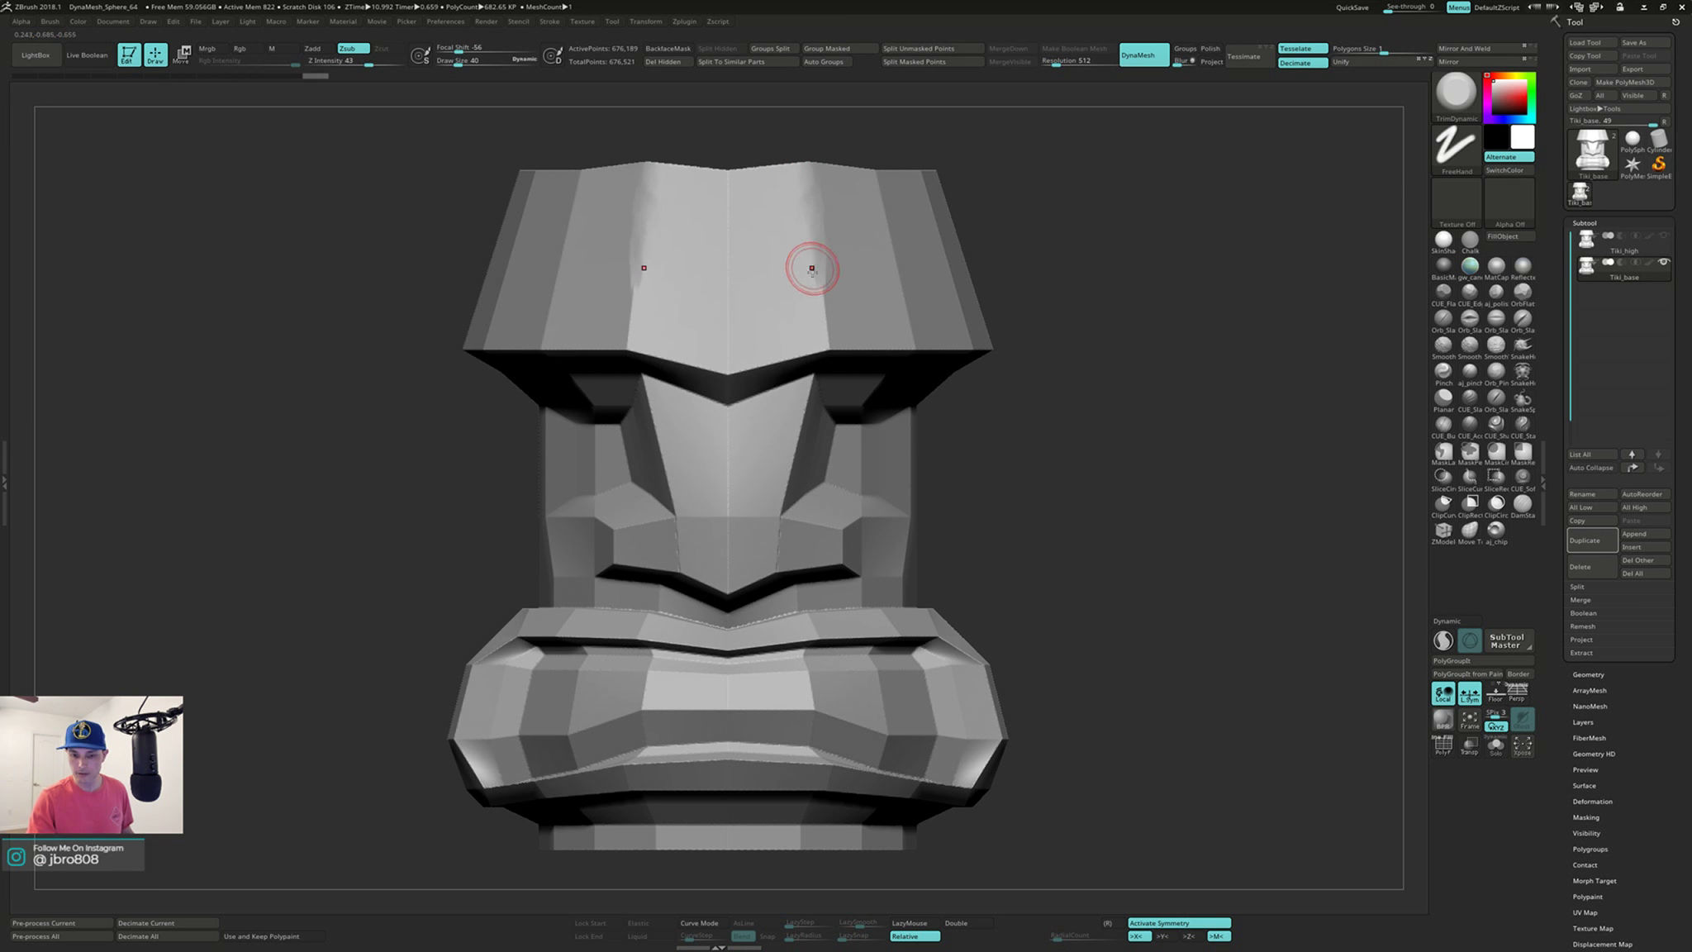
pyautogui.moveTo(812, 269)
pyautogui.mouseDown(button='right')
pyautogui.moveTo(816, 294)
pyautogui.moveTo(818, 277)
pyautogui.mouseUp(button='right')
pyautogui.moveTo(818, 276); pyautogui.dragTo(810, 302)
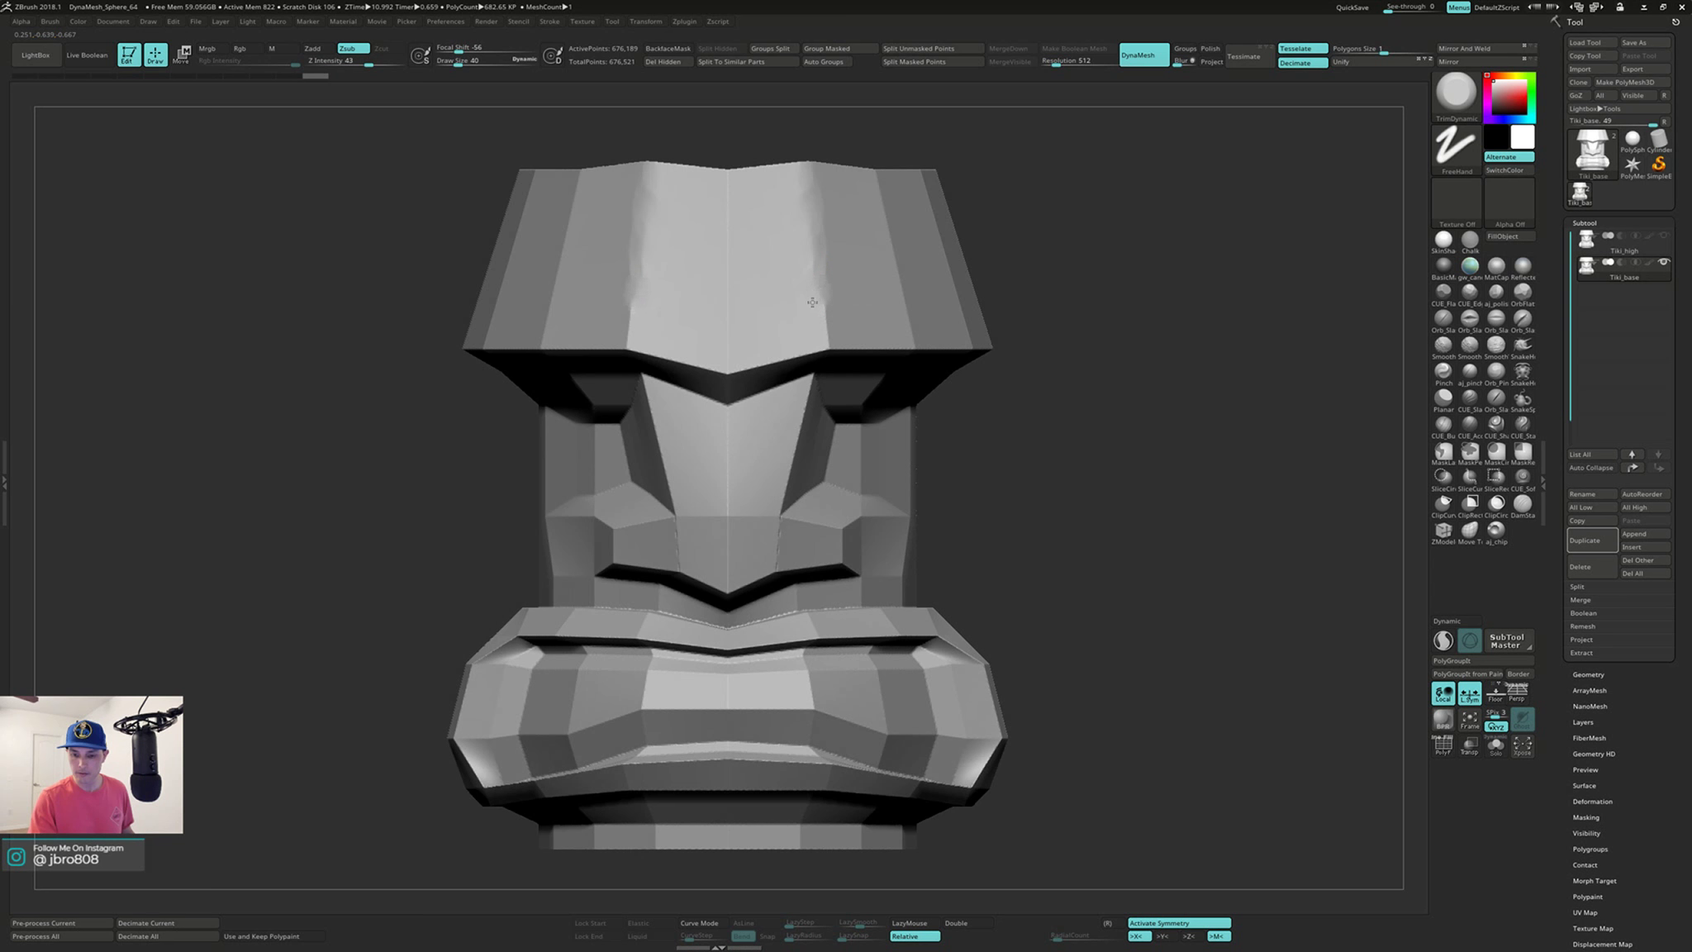
pyautogui.moveTo(844, 317); pyautogui.dragTo(721, 187, button='right')
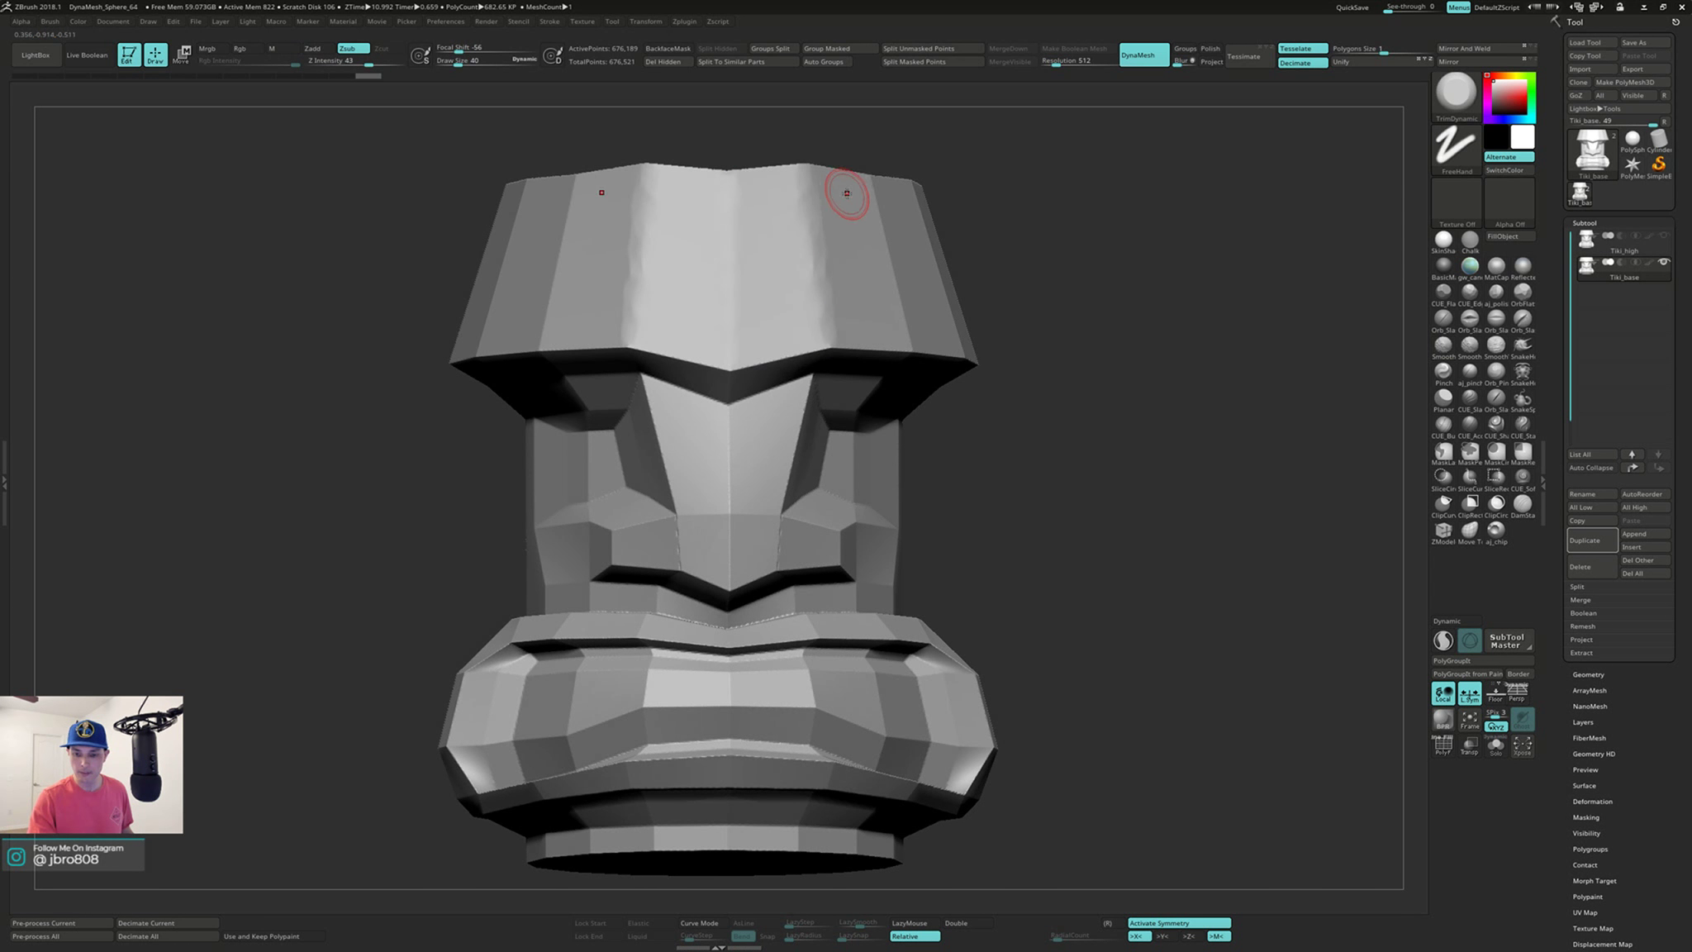
# Step: Trim the next vertical edges along the sides of the tiki's head block with TrimDynamic
pyautogui.moveTo(813, 273); pyautogui.dragTo(873, 231, button='right')
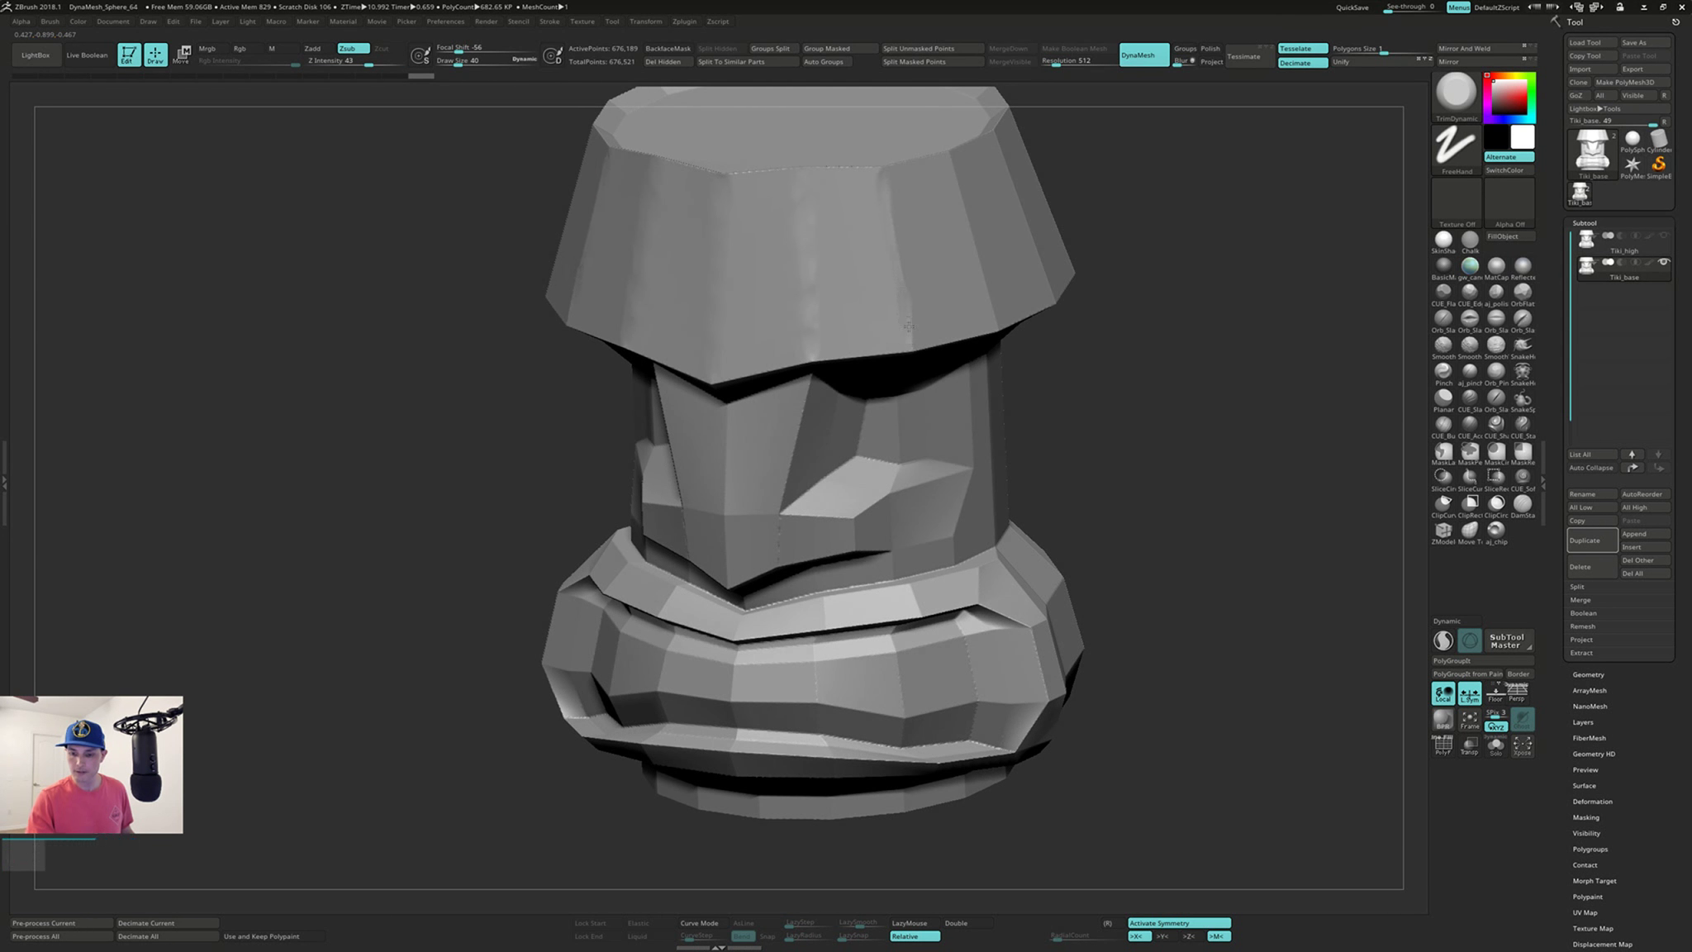
pyautogui.moveTo(903, 329)
pyautogui.keyDown('shift'); pyautogui.mouseDown(button='right')
pyautogui.moveTo(930, 257)
pyautogui.moveTo(952, 280)
pyautogui.moveTo(1053, 230)
pyautogui.moveTo(1064, 189)
pyautogui.moveTo(1012, 333)
pyautogui.moveTo(1004, 261)
pyautogui.moveTo(990, 289)
pyautogui.moveTo(1033, 312)
pyautogui.moveTo(921, 310)
pyautogui.moveTo(964, 363)
pyautogui.mouseUp(button='right'); pyautogui.keyUp('shift')
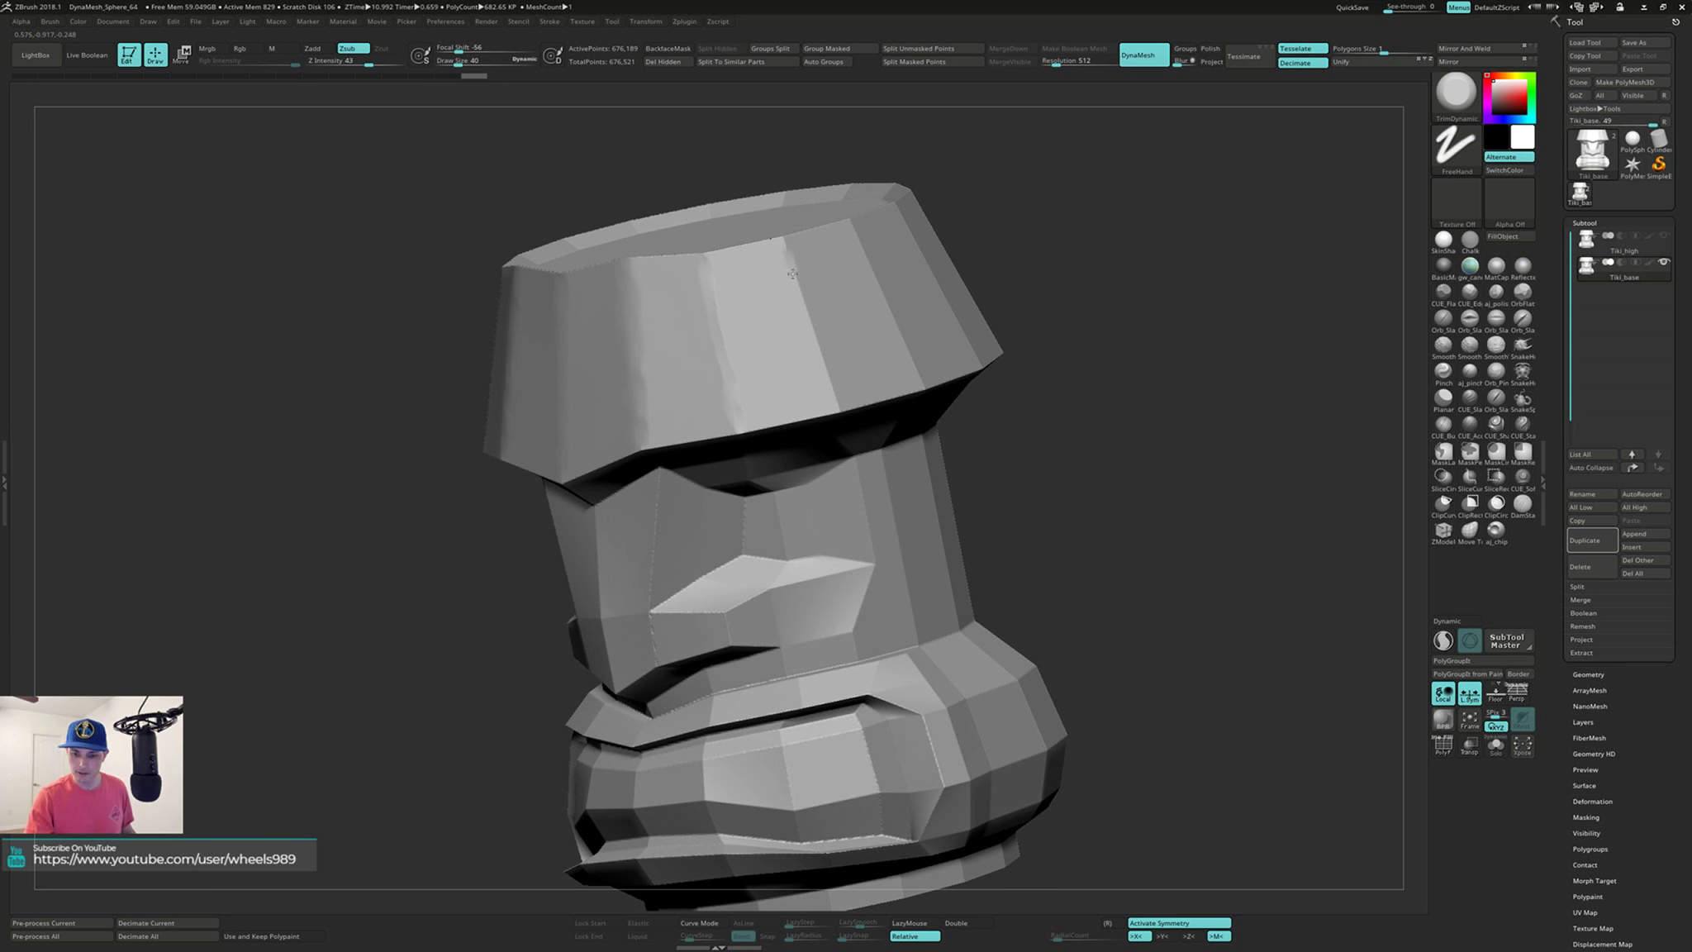
pyautogui.moveTo(834, 395); pyautogui.dragTo(831, 367)
pyautogui.moveTo(830, 367); pyautogui.dragTo(806, 404, button='right')
pyautogui.moveTo(798, 281); pyautogui.dragTo(797, 250)
pyautogui.moveTo(797, 249)
pyautogui.mouseDown(button='right')
pyautogui.moveTo(830, 264)
pyautogui.moveTo(846, 248)
pyautogui.moveTo(876, 364)
pyautogui.moveTo(867, 329)
pyautogui.mouseUp(button='right')
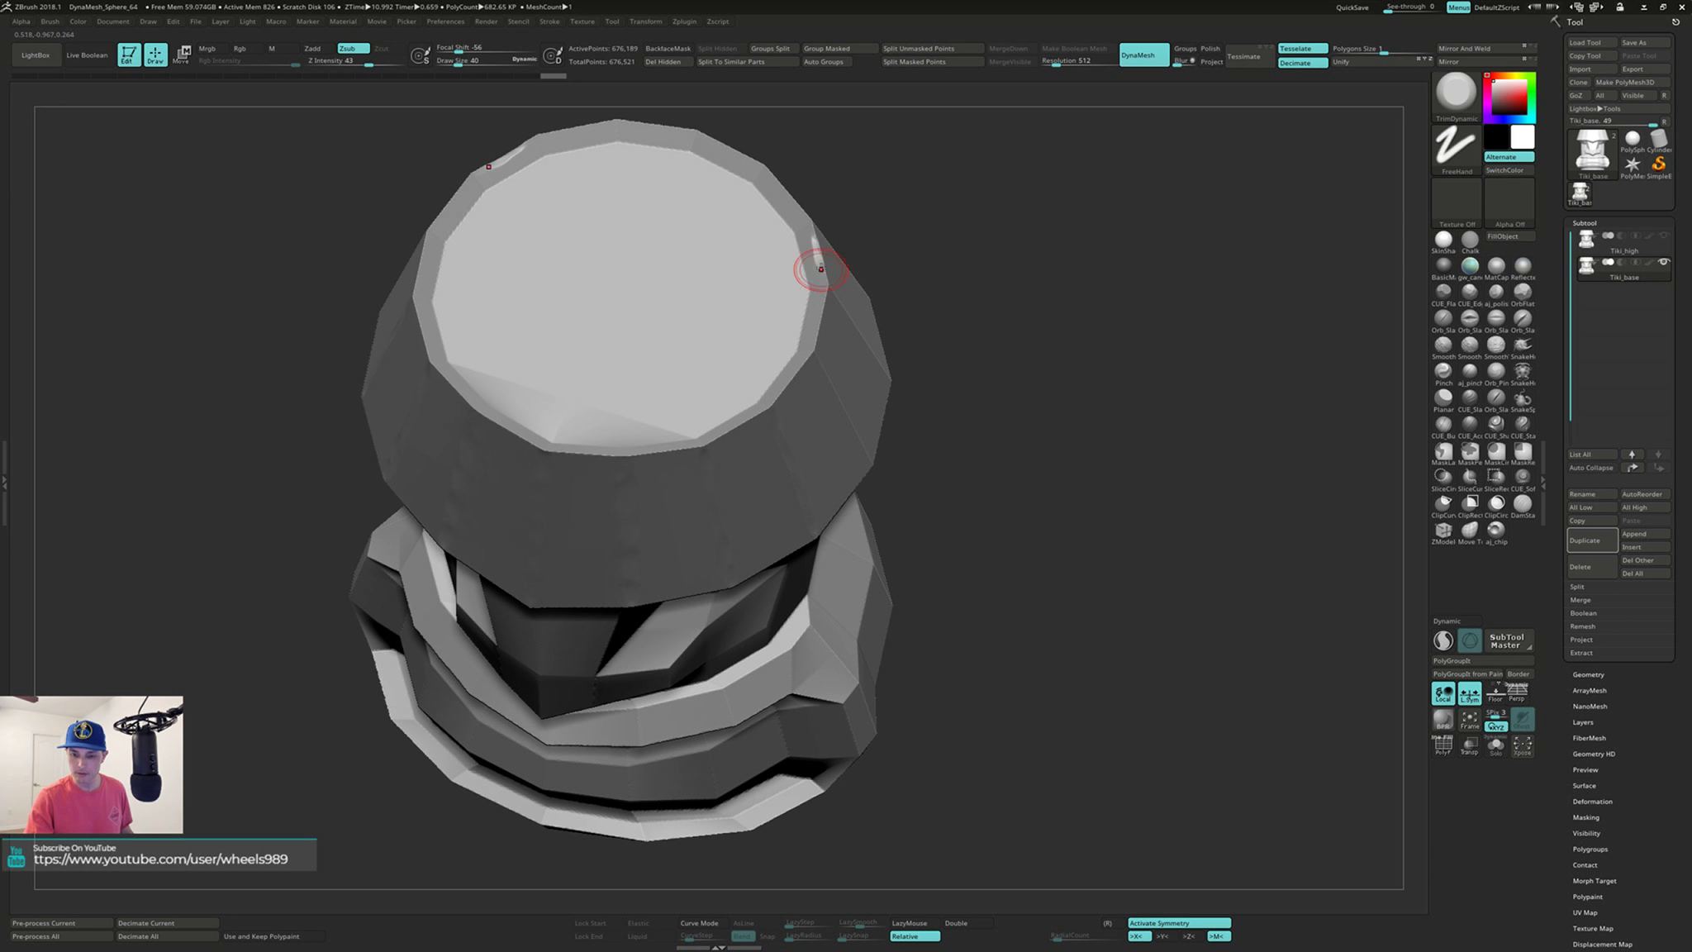
# Step: Smooth the inner and outer edges of the rim around the flat top of the head block
pyautogui.moveTo(805, 257); pyautogui.dragTo(774, 295, button='right')
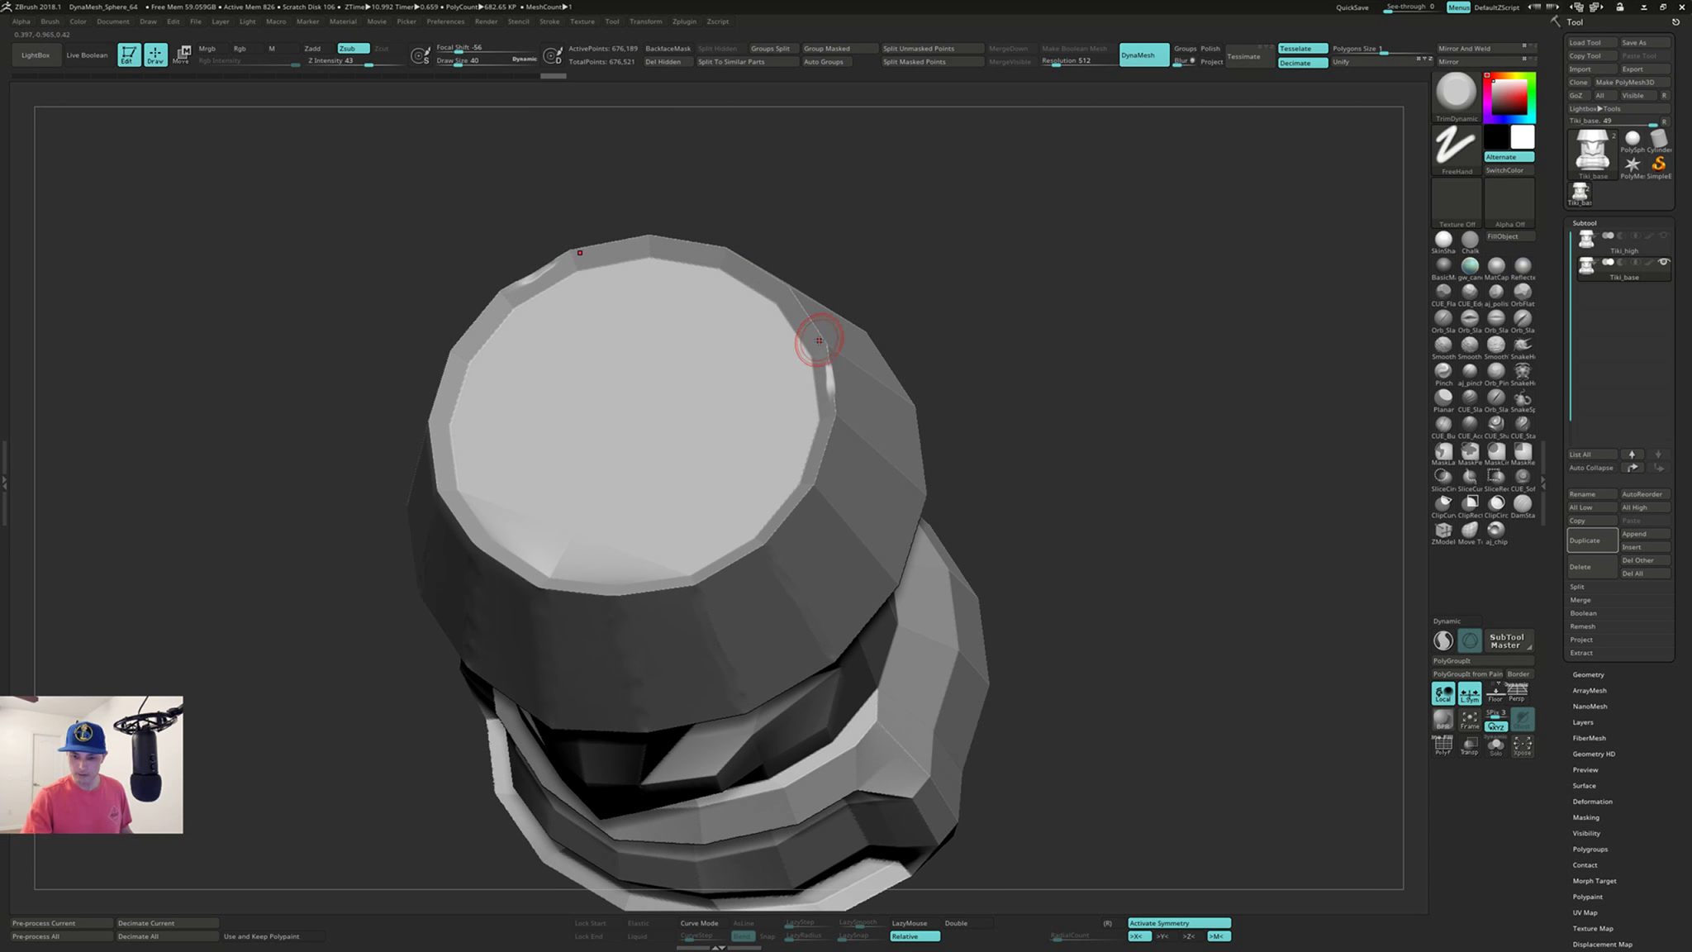
pyautogui.moveTo(828, 362)
pyautogui.keyDown('shift'); pyautogui.mouseDown()
pyautogui.moveTo(754, 276)
pyautogui.moveTo(692, 241)
pyautogui.moveTo(570, 269)
pyautogui.moveTo(485, 315)
pyautogui.mouseUp(); pyautogui.keyUp('shift')
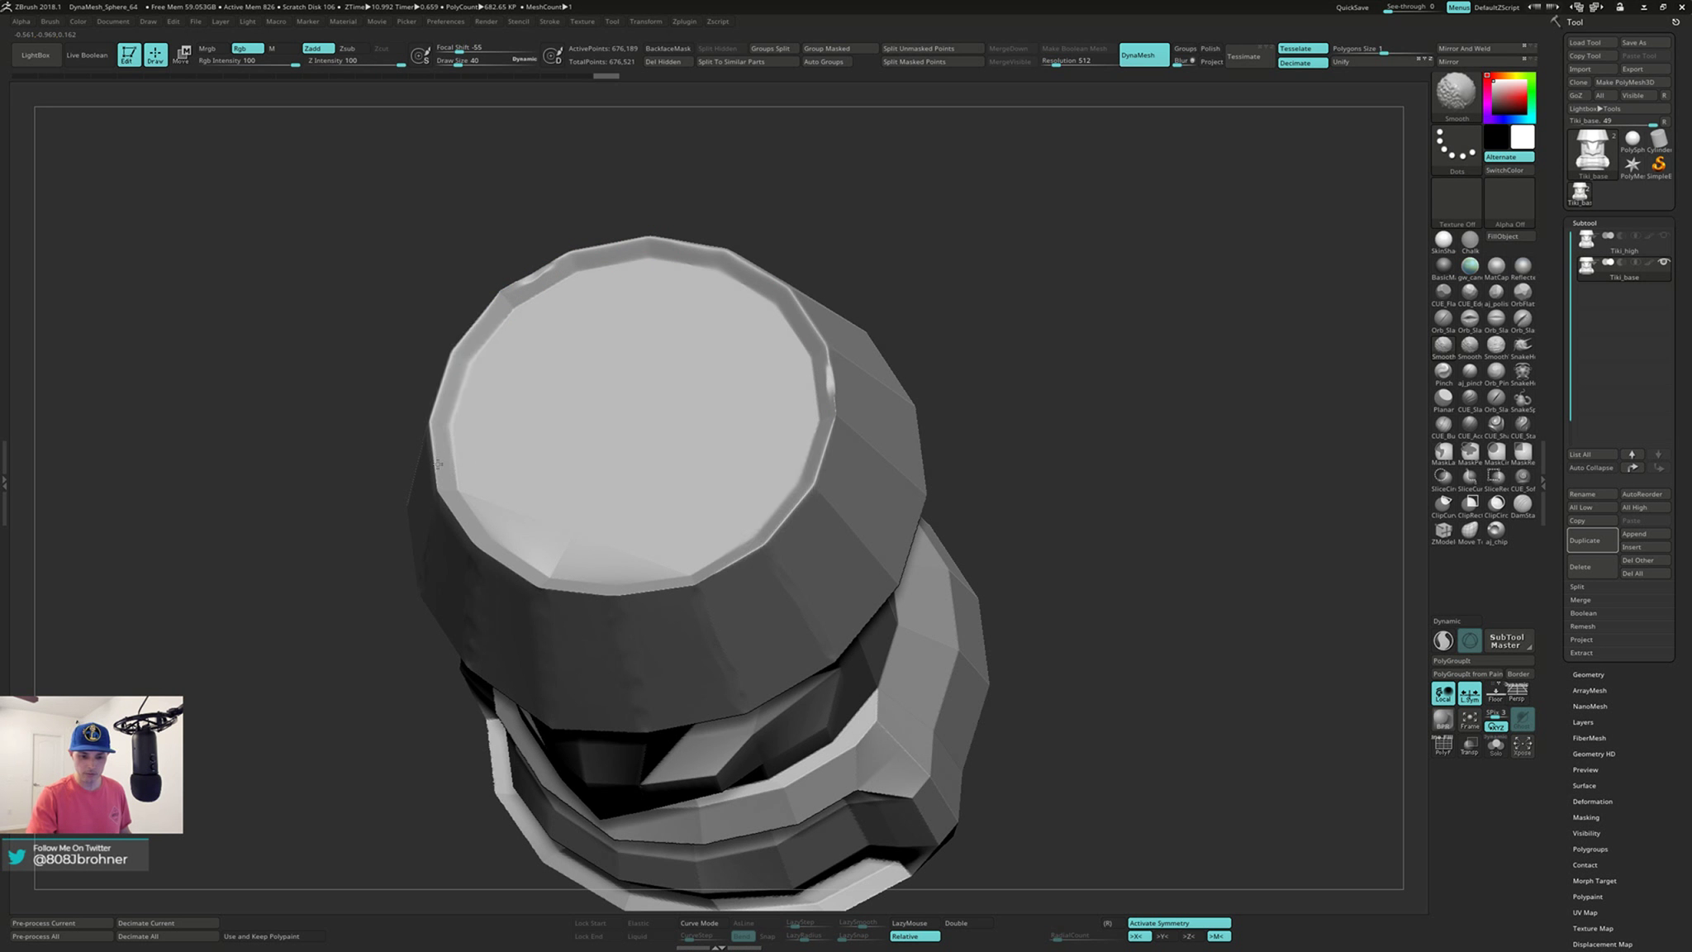
pyautogui.keyDown('shift'); pyautogui.moveTo(583, 592); pyautogui.dragTo(600, 592); pyautogui.keyUp('shift')
pyautogui.moveTo(733, 540); pyautogui.dragTo(799, 481, button='right')
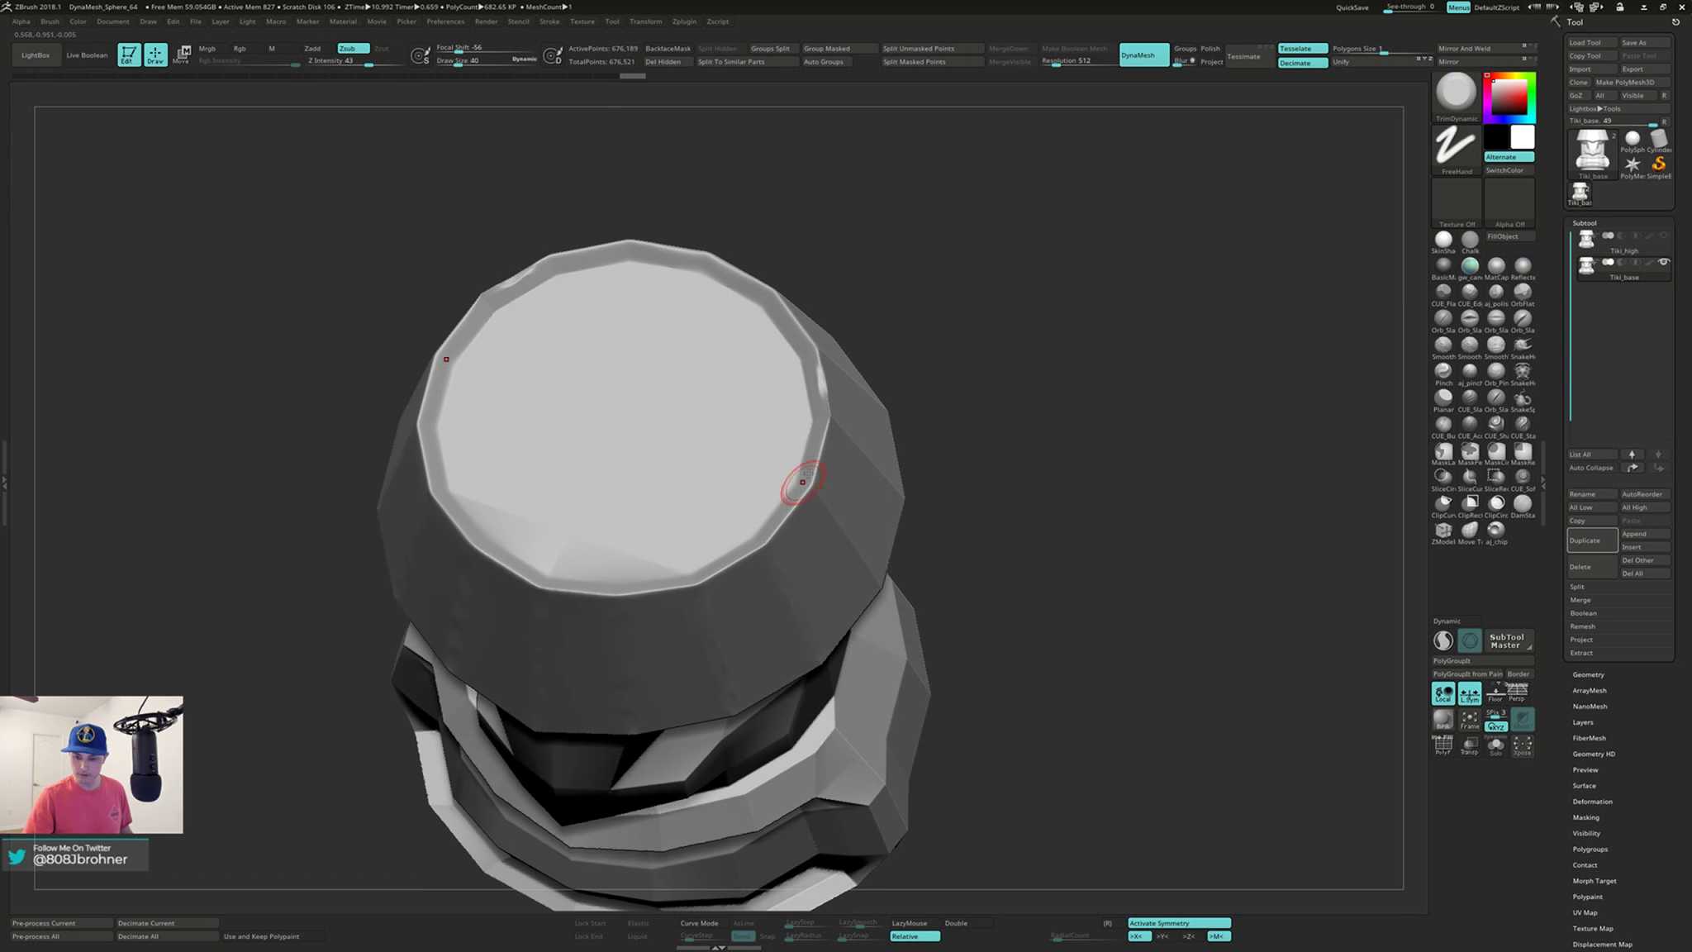
pyautogui.moveTo(823, 398); pyautogui.dragTo(825, 426, button='right')
pyautogui.moveTo(826, 426)
pyautogui.keyDown('shift'); pyautogui.mouseDown()
pyautogui.moveTo(823, 396)
pyautogui.moveTo(827, 422)
pyautogui.mouseUp(); pyautogui.keyUp('shift')
# Step: Trim small, irregular bevels into the top rim of the head block with TrimDynamic
pyautogui.moveTo(859, 307); pyautogui.dragTo(810, 339, button='right')
pyautogui.moveTo(818, 340); pyautogui.dragTo(787, 277)
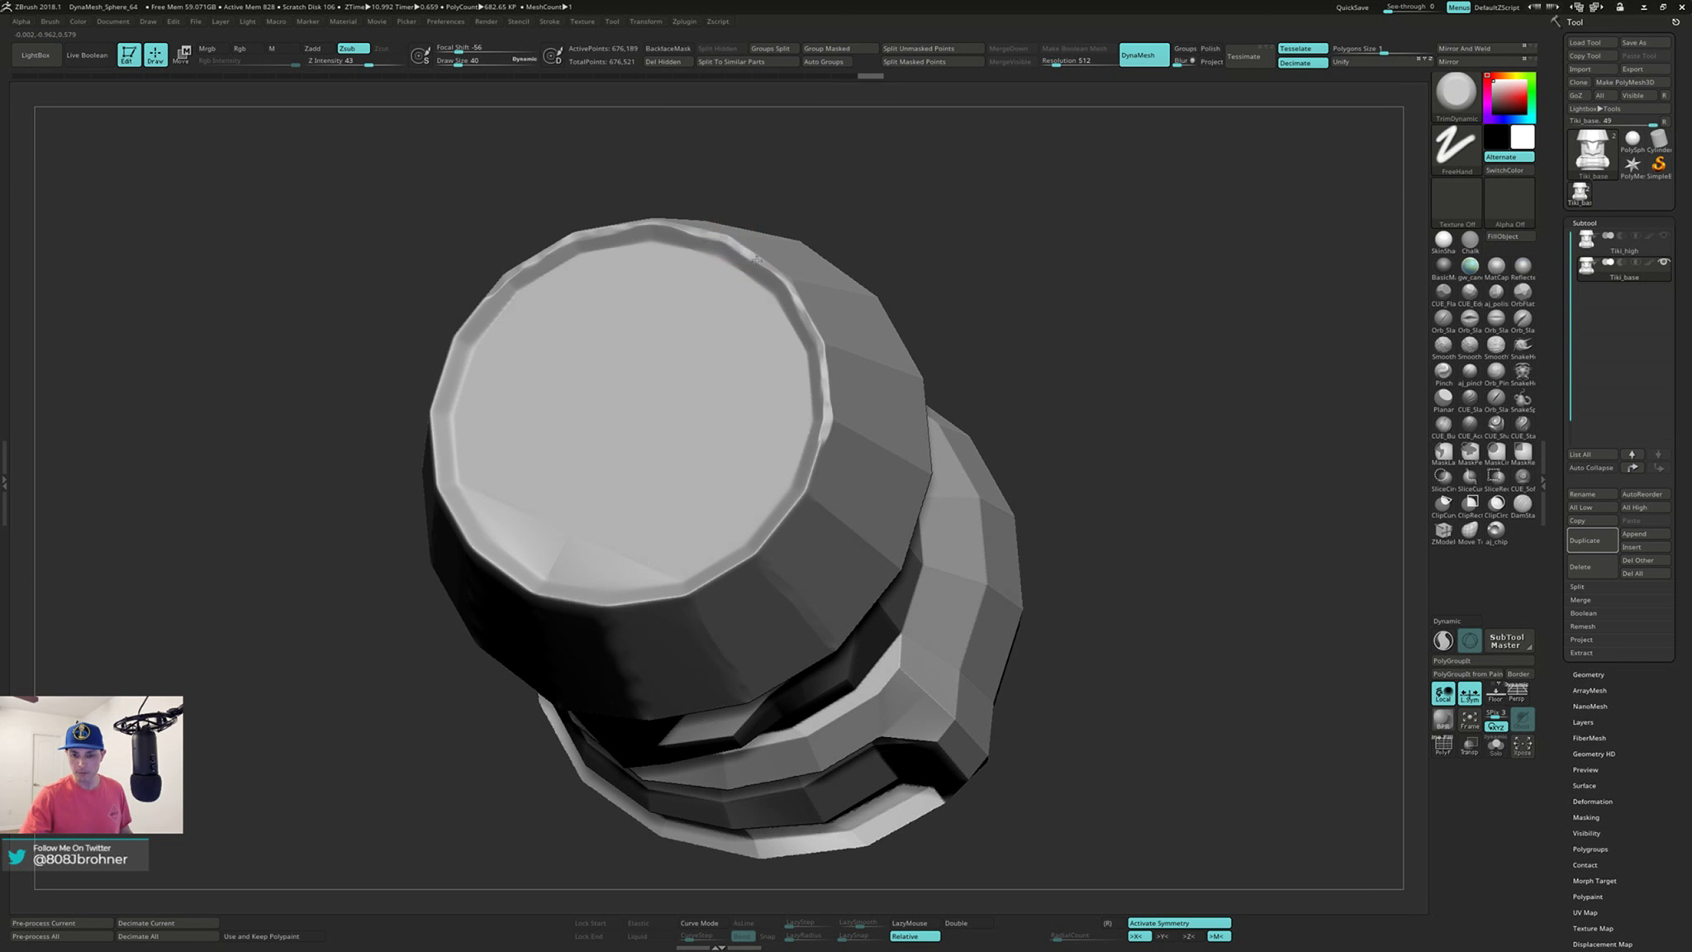
pyautogui.moveTo(781, 290); pyautogui.dragTo(828, 393, button='right')
pyautogui.moveTo(819, 442); pyautogui.dragTo(811, 493, button='right')
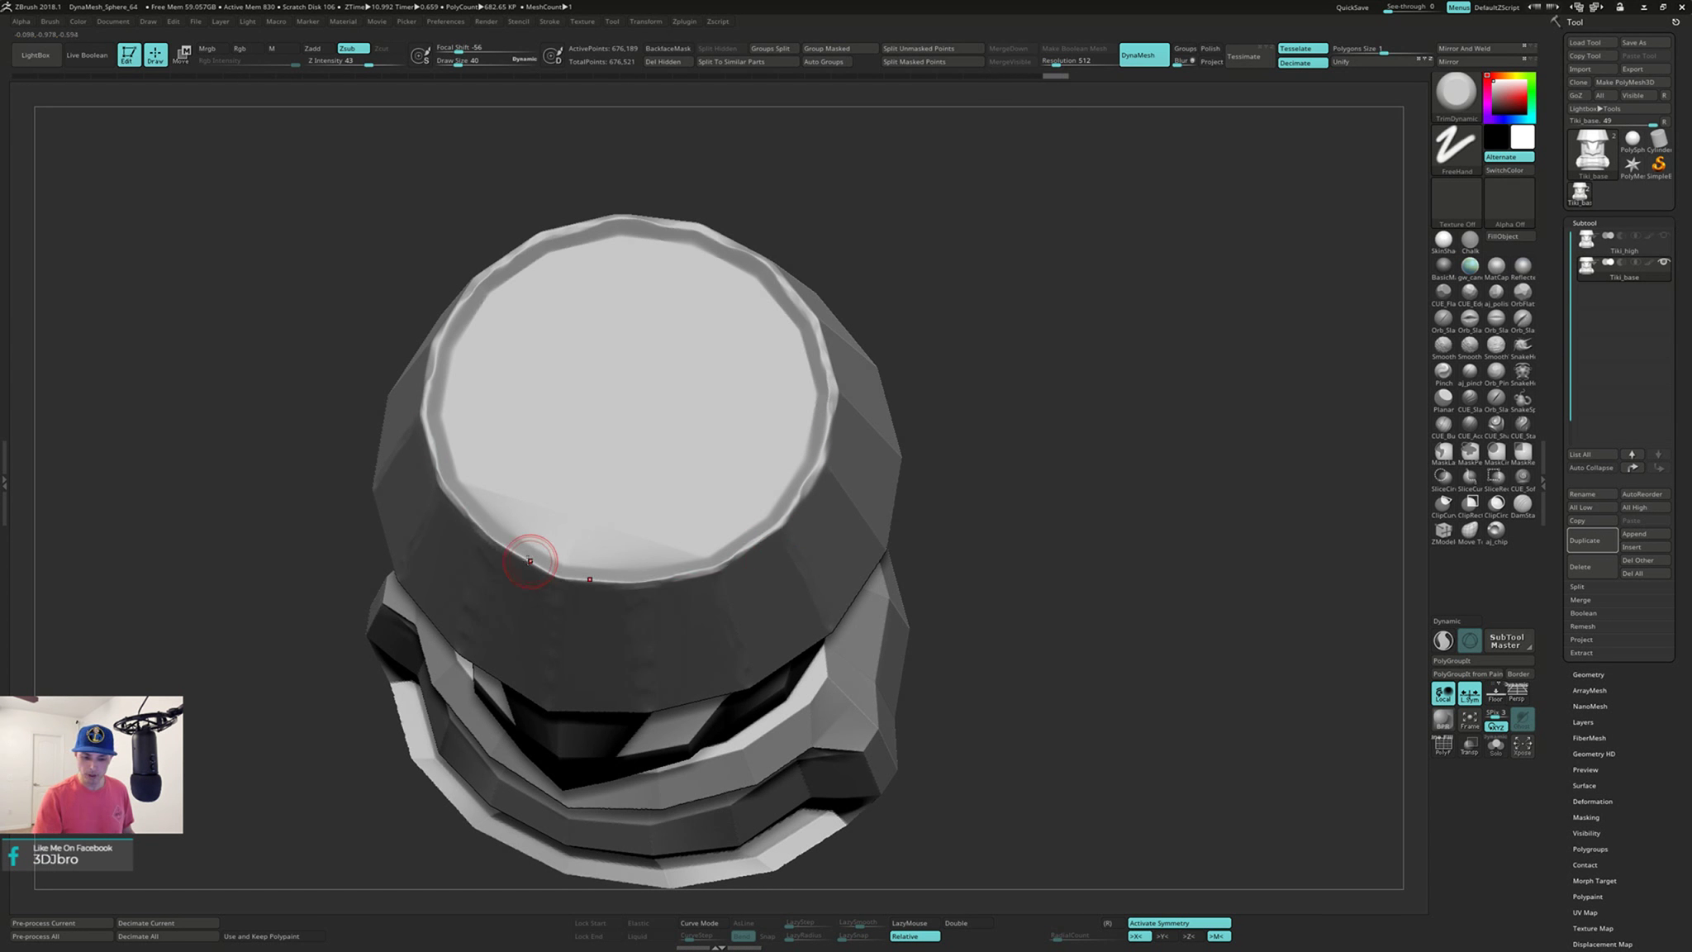
pyautogui.moveTo(604, 585); pyautogui.dragTo(685, 526, button='right')
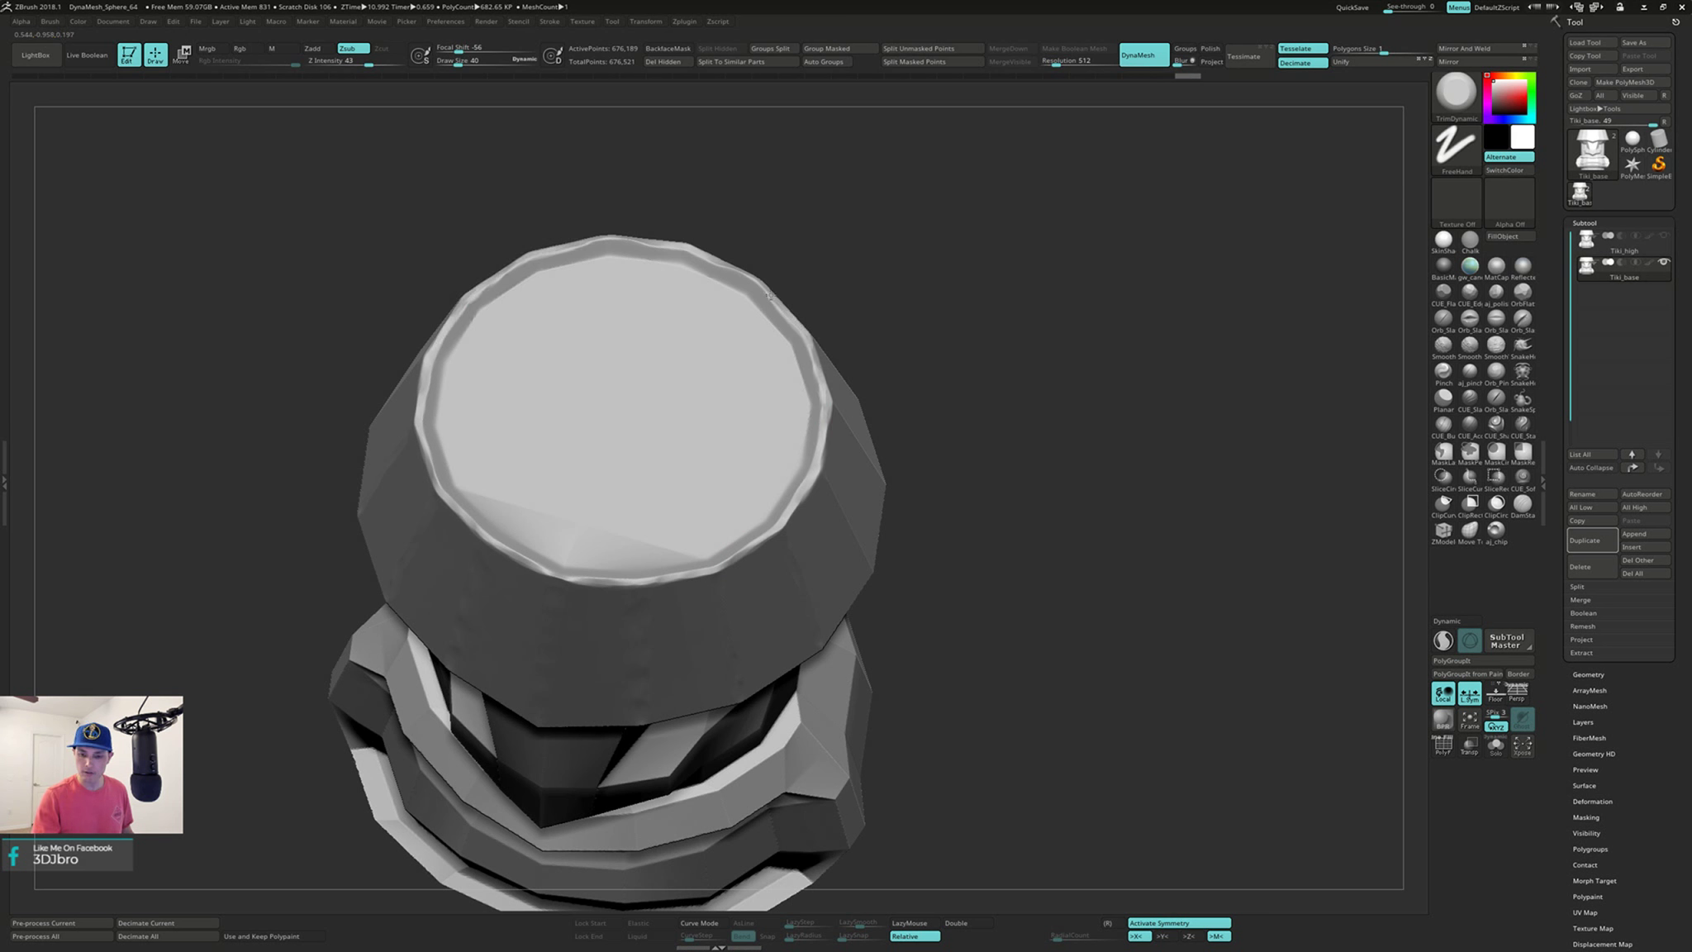
# Step: Smooth the trimmed top rim all the way around to soften the bevels
pyautogui.moveTo(680, 248)
pyautogui.mouseDown(button='right')
pyautogui.moveTo(820, 257)
pyautogui.moveTo(824, 408)
pyautogui.moveTo(863, 416)
pyautogui.moveTo(776, 407)
pyautogui.mouseUp(button='right')
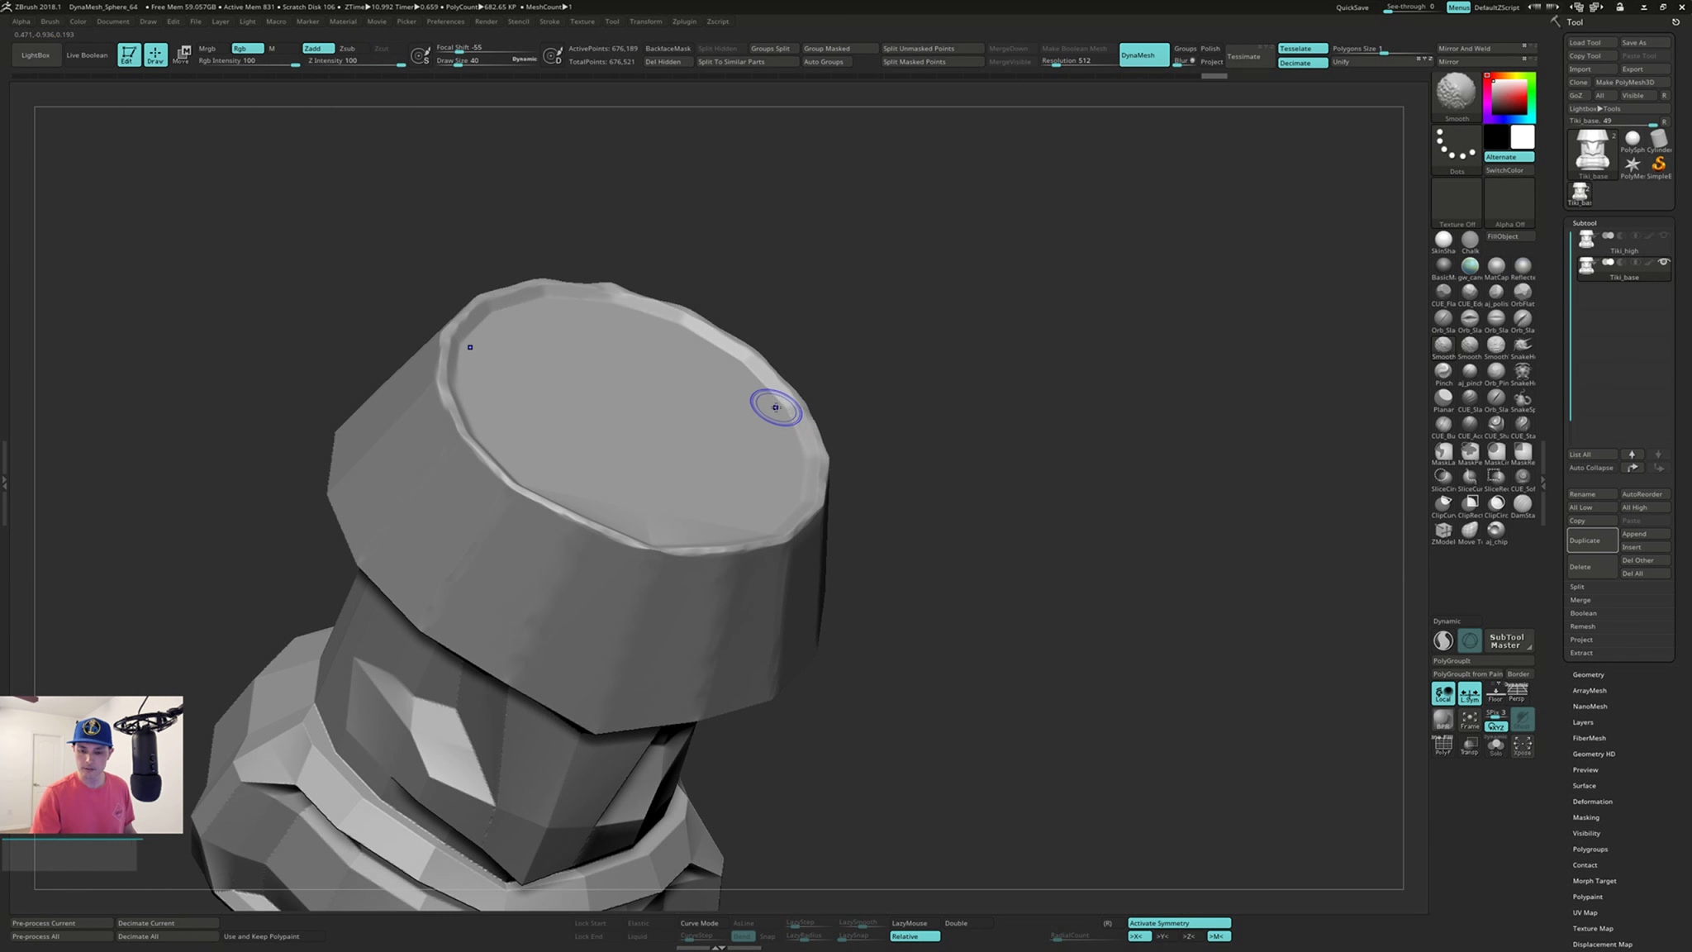
pyautogui.keyDown('shift'); pyautogui.moveTo(502, 310); pyautogui.dragTo(461, 334, button='right'); pyautogui.keyUp('shift')
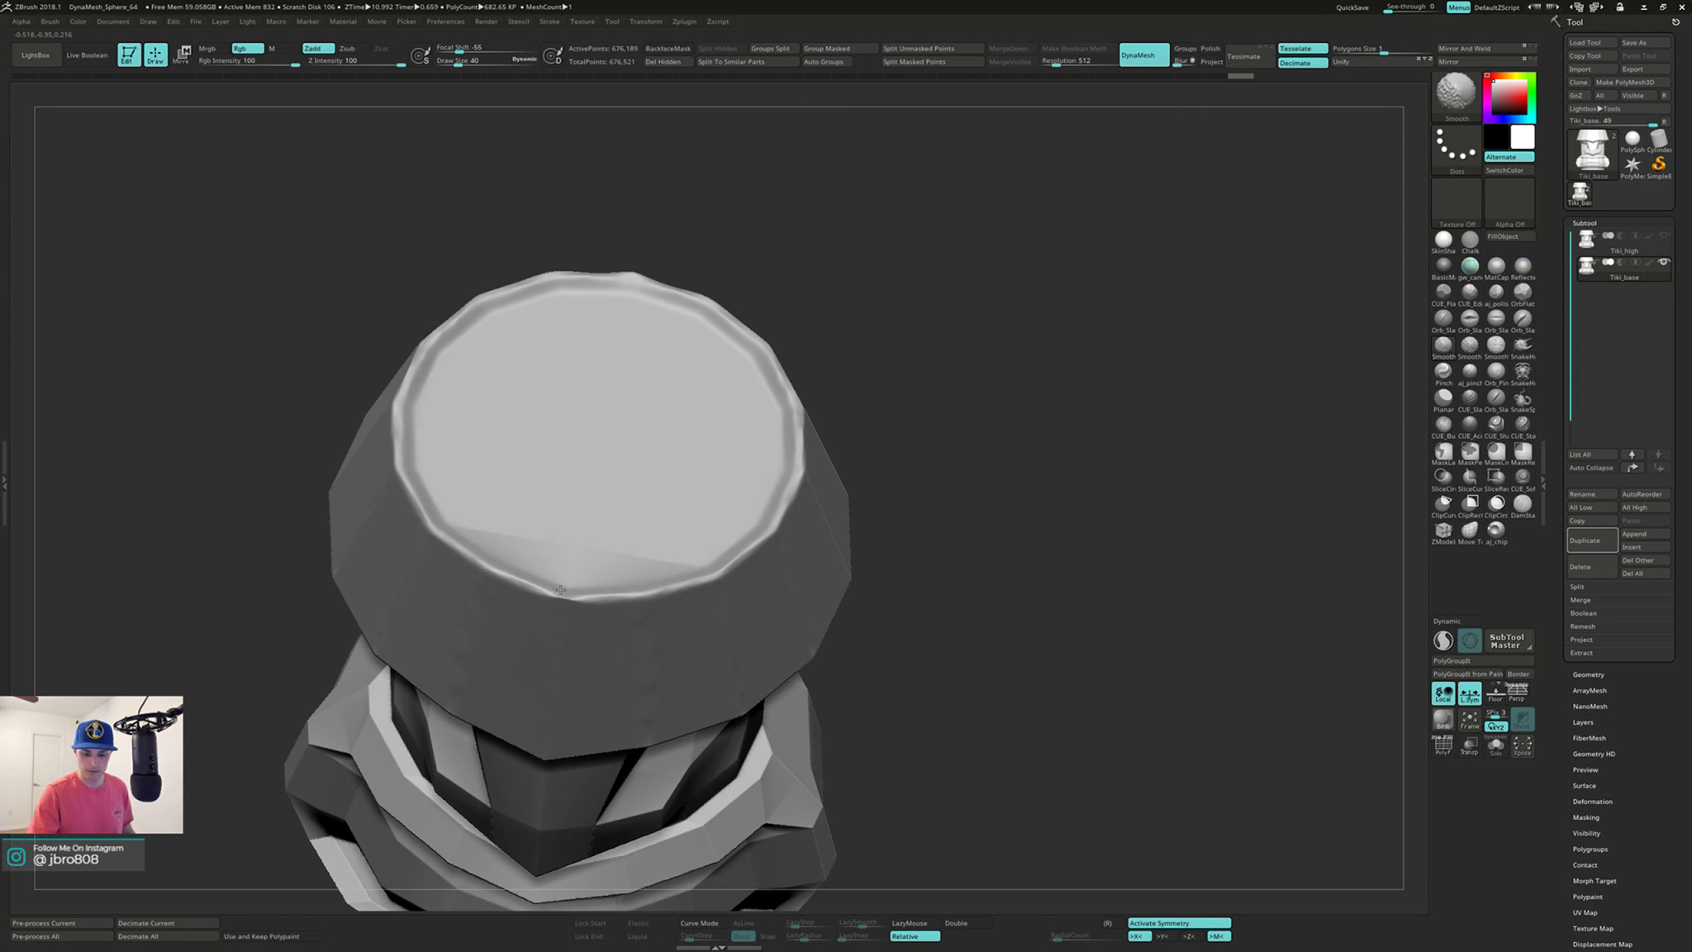
pyautogui.moveTo(579, 589)
pyautogui.mouseDown(button='right')
pyautogui.moveTo(571, 465)
pyautogui.moveTo(710, 457)
pyautogui.moveTo(740, 381)
pyautogui.mouseUp(button='right')
pyautogui.moveTo(680, 510); pyautogui.dragTo(654, 502, button='right')
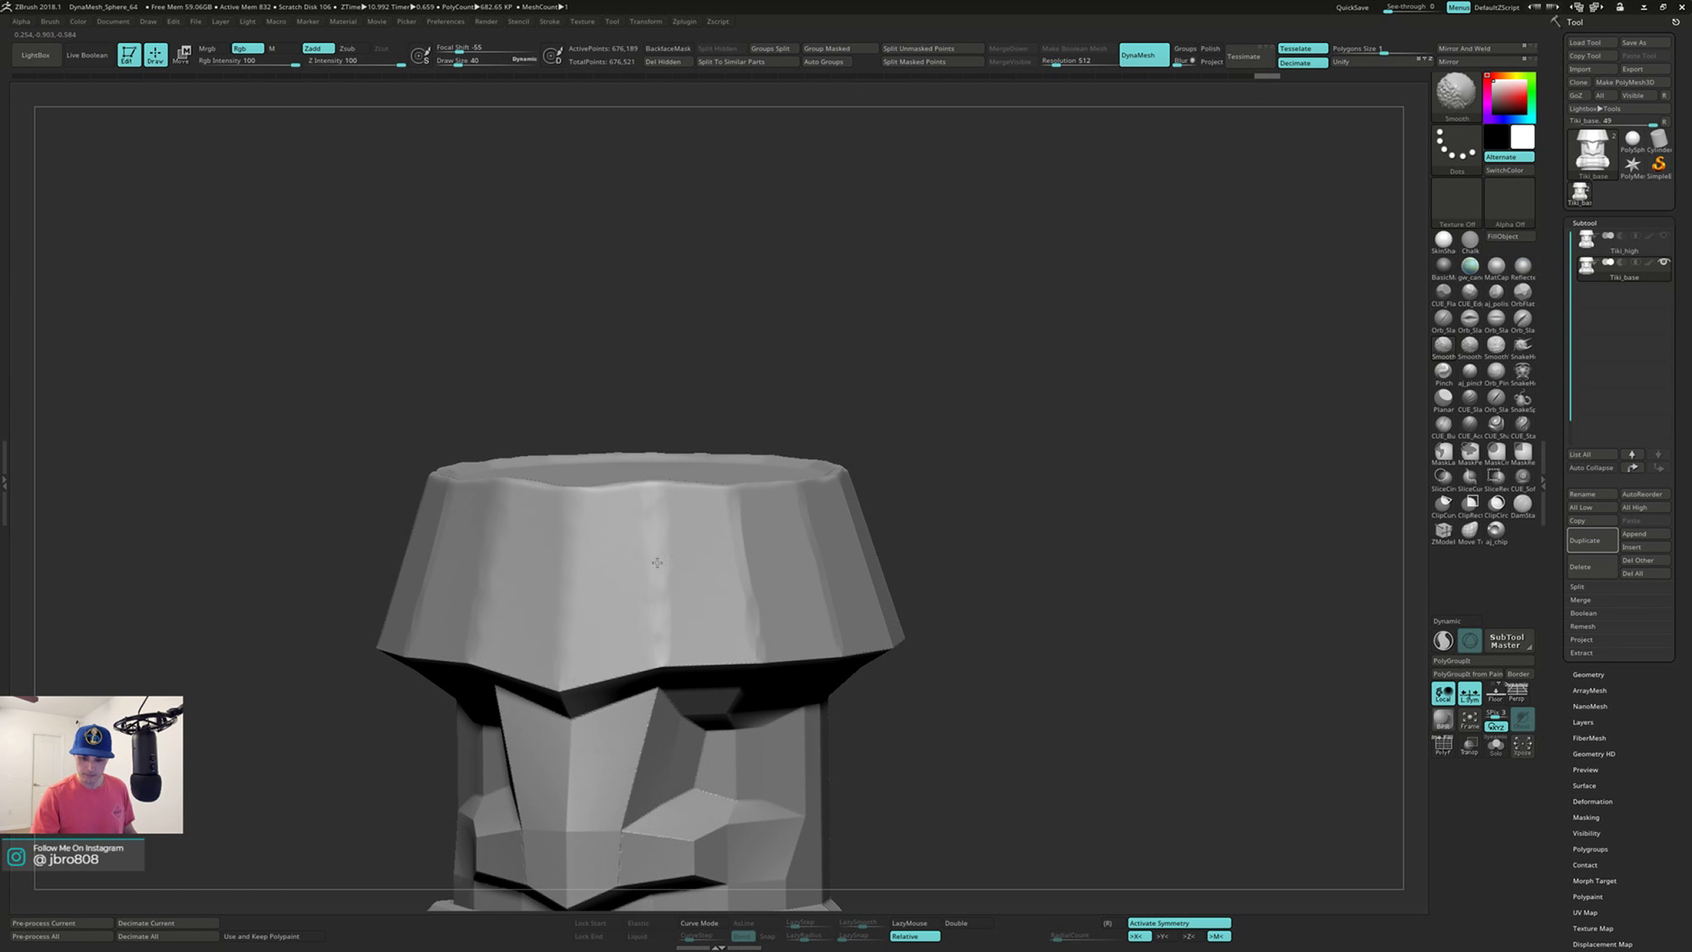
# Step: Trim the remaining sharp vertical edges on the side and back of the head block with TrimDynamic
pyautogui.moveTo(661, 563)
pyautogui.mouseDown(button='right')
pyautogui.moveTo(778, 501)
pyautogui.moveTo(846, 504)
pyautogui.moveTo(869, 542)
pyautogui.moveTo(829, 522)
pyautogui.mouseUp(button='right')
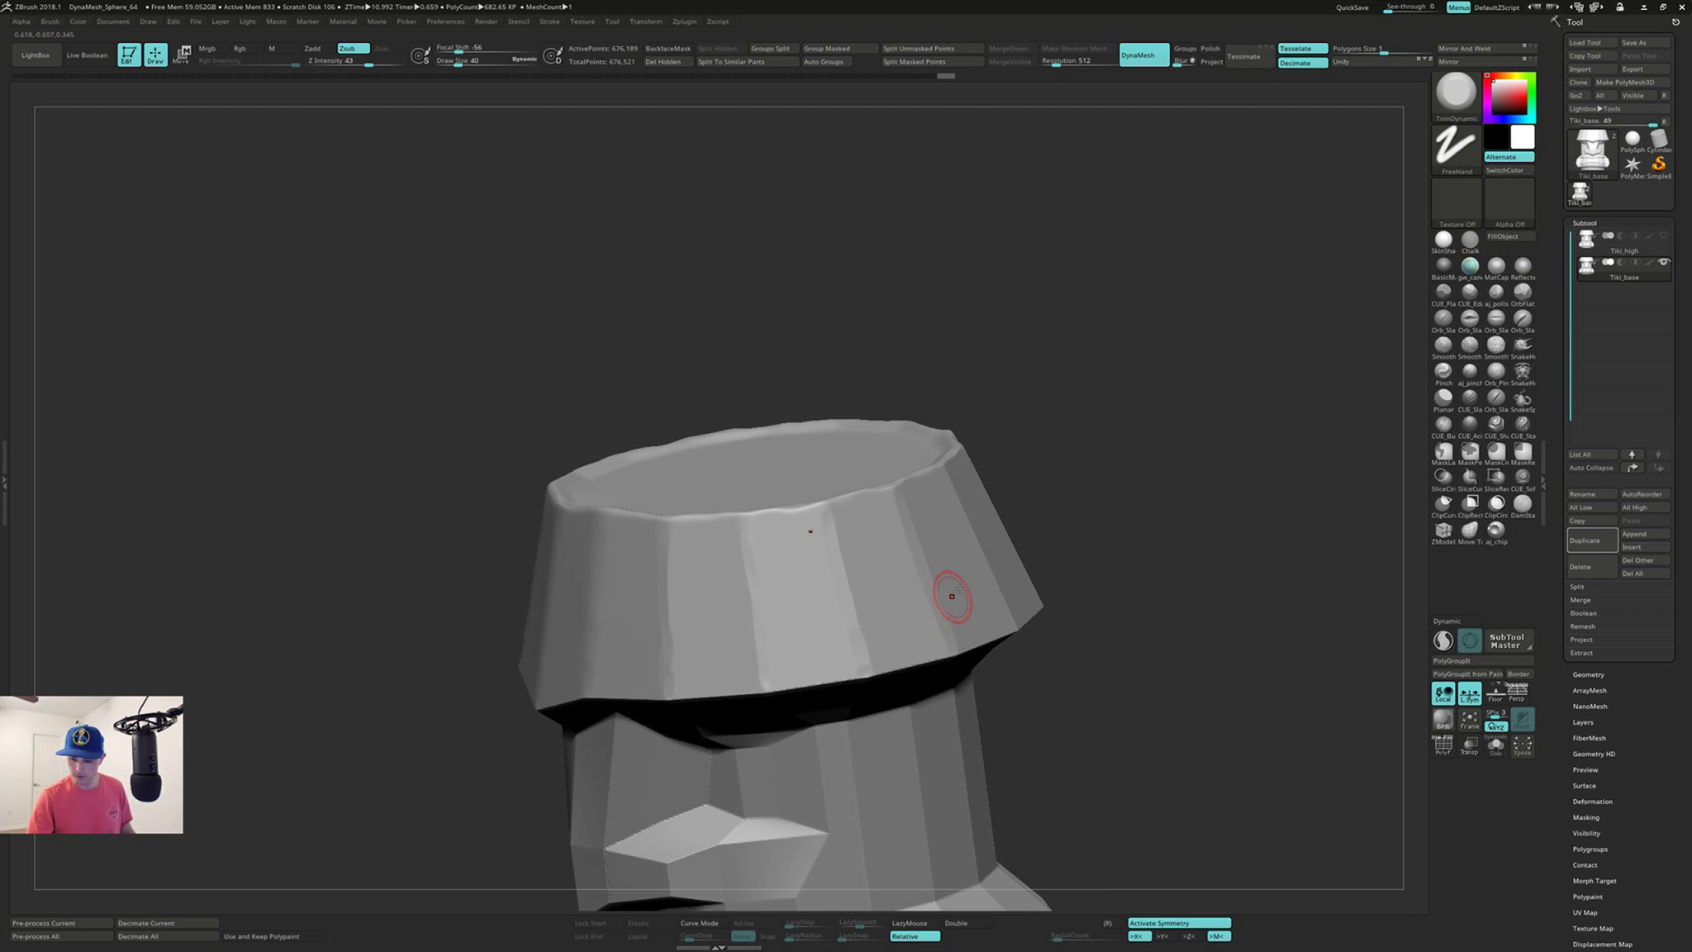
pyautogui.moveTo(952, 595); pyautogui.dragTo(805, 551, button='right')
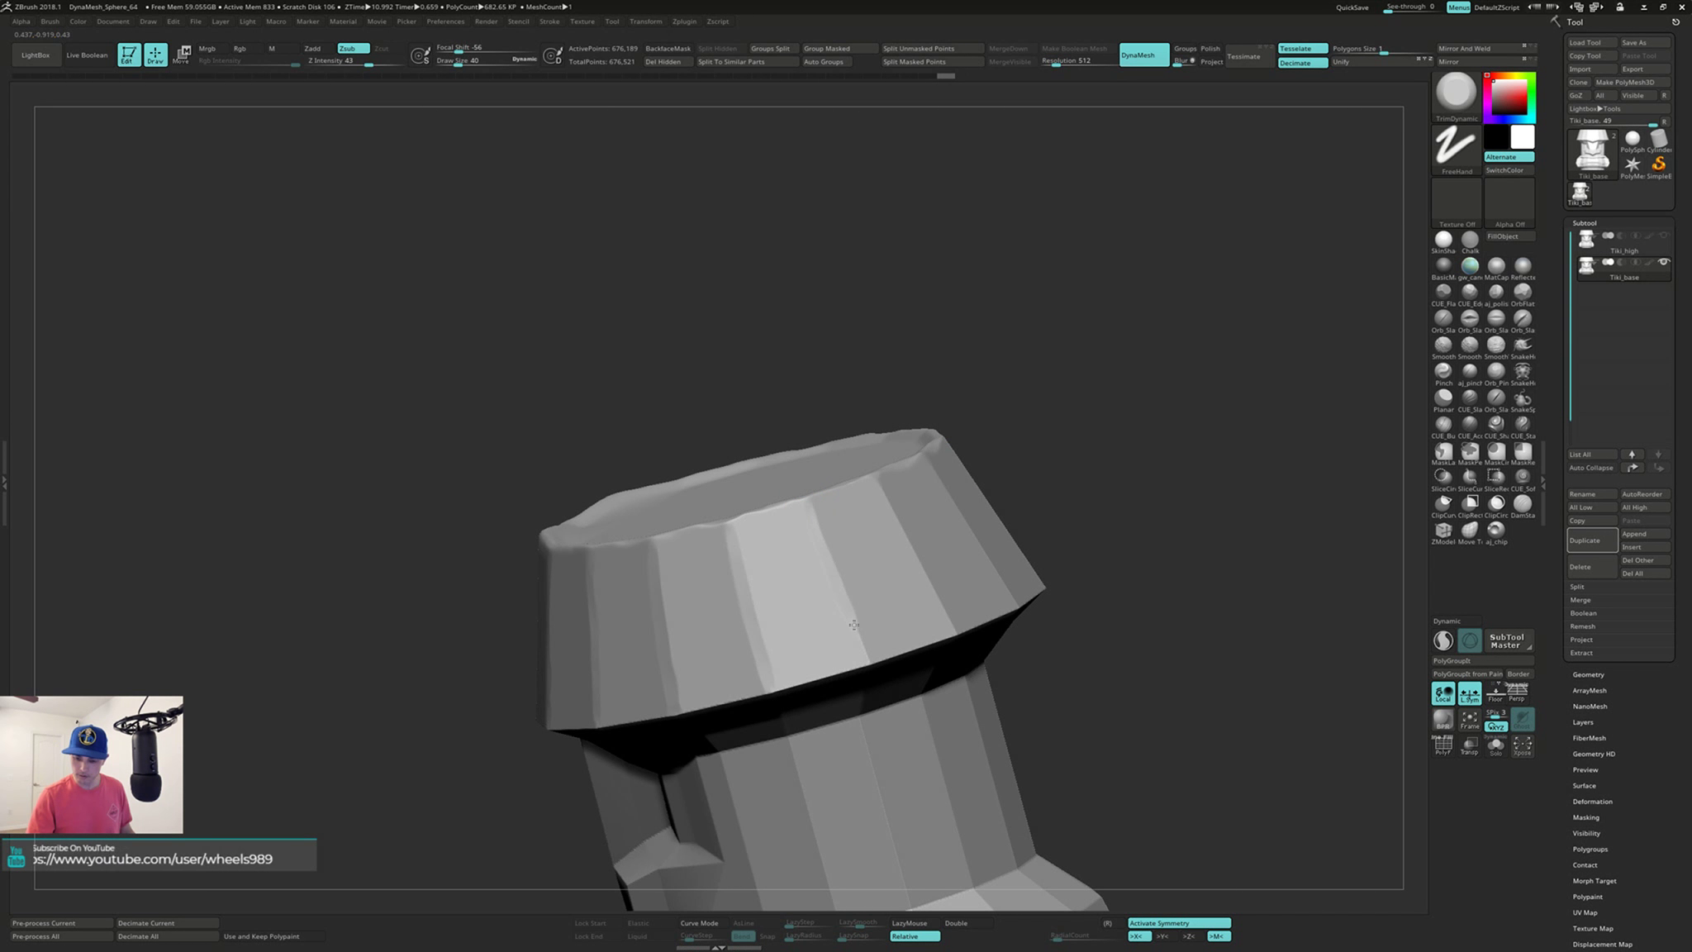
pyautogui.moveTo(952, 576); pyautogui.dragTo(954, 466, button='right')
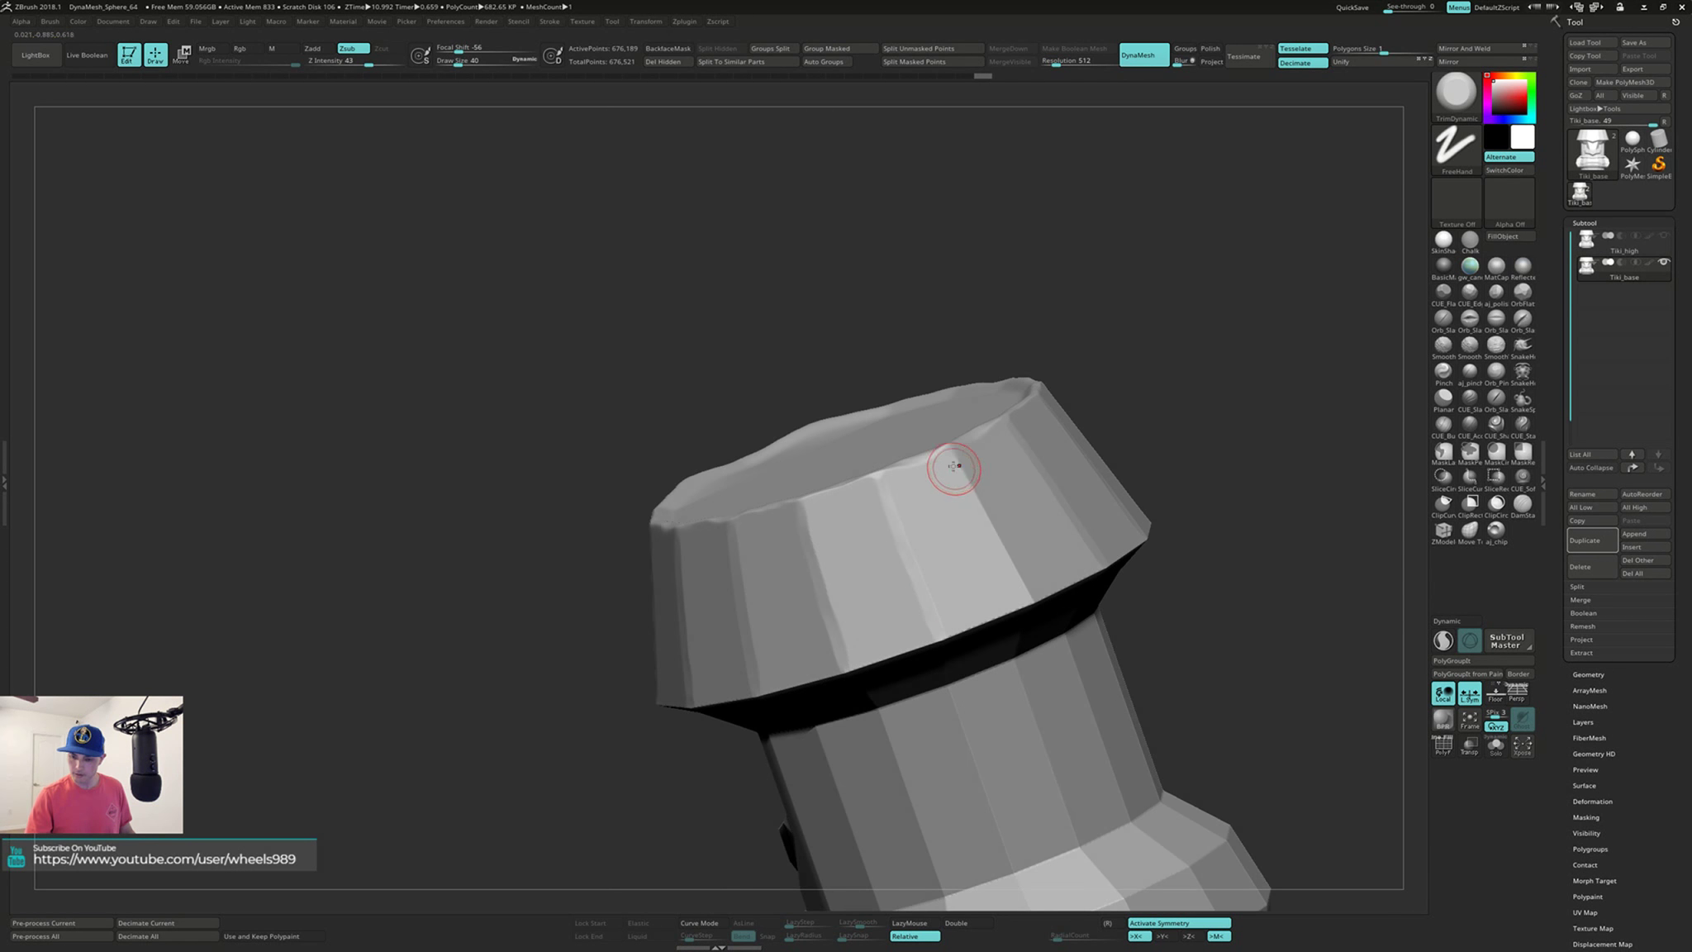
pyautogui.moveTo(1033, 531)
pyautogui.mouseDown(button='right')
pyautogui.moveTo(937, 528)
pyautogui.moveTo(1002, 502)
pyautogui.moveTo(991, 450)
pyautogui.moveTo(1013, 438)
pyautogui.moveTo(986, 400)
pyautogui.mouseUp(button='right')
# Step: Smooth the vertical facet edges along the sides and back of the head block
pyautogui.press('shift')
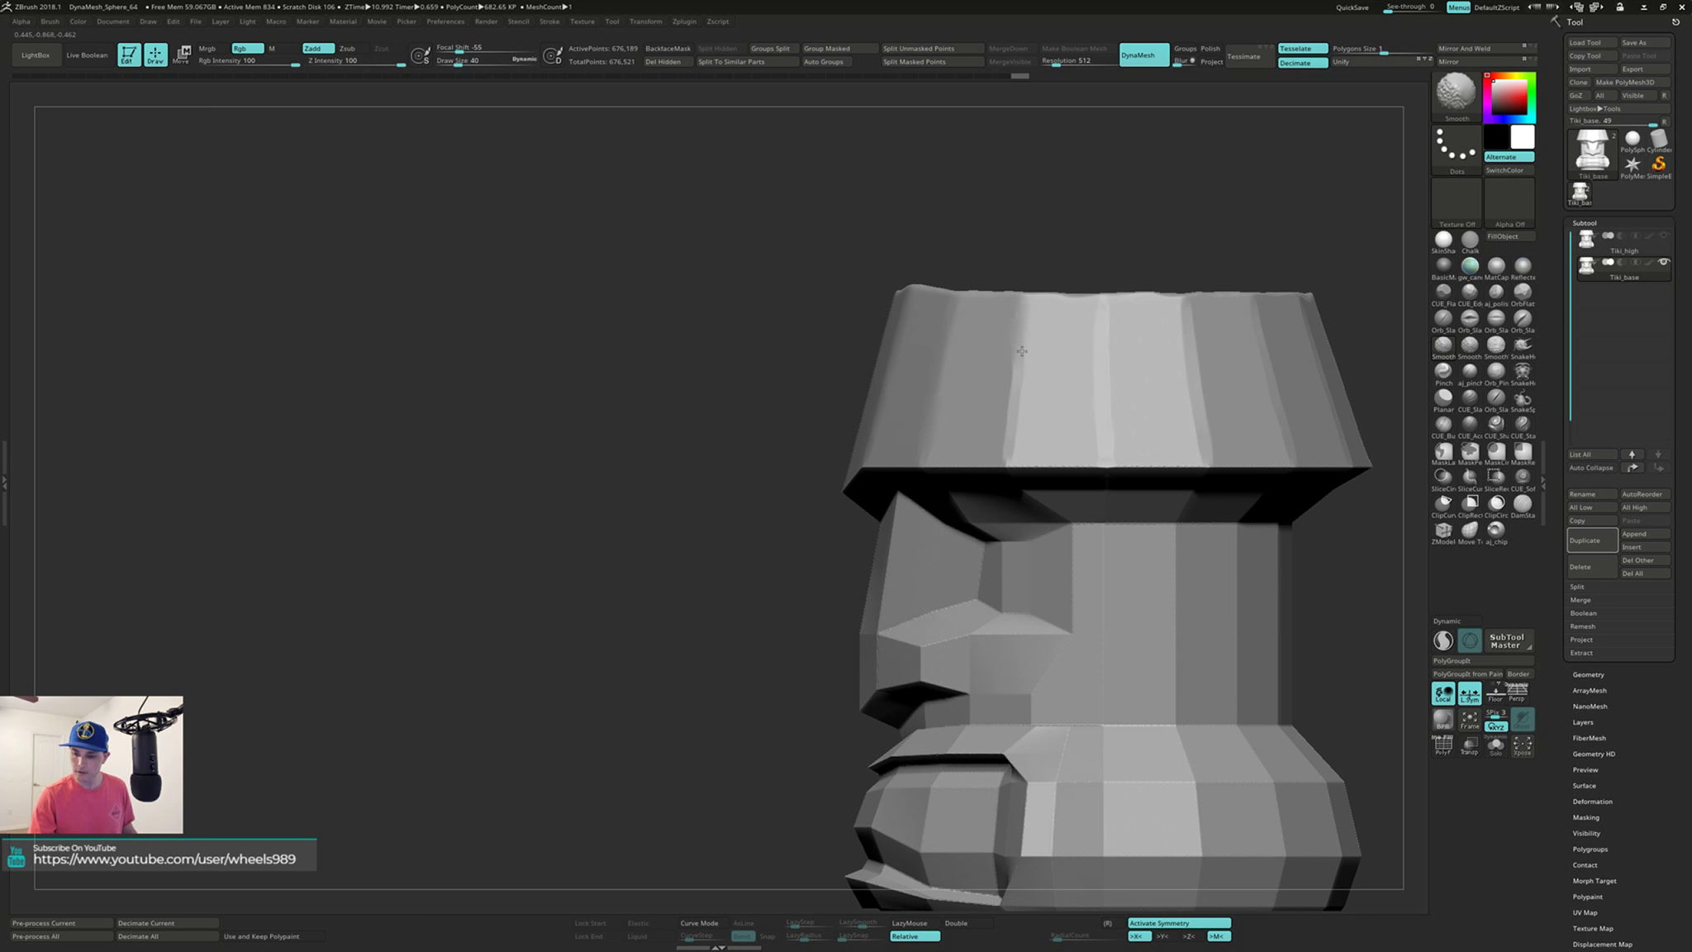
pyautogui.moveTo(1083, 382)
pyautogui.keyDown('shift'); pyautogui.mouseDown(button='right')
pyautogui.moveTo(861, 480)
pyautogui.moveTo(878, 422)
pyautogui.mouseUp(button='right'); pyautogui.keyUp('shift')
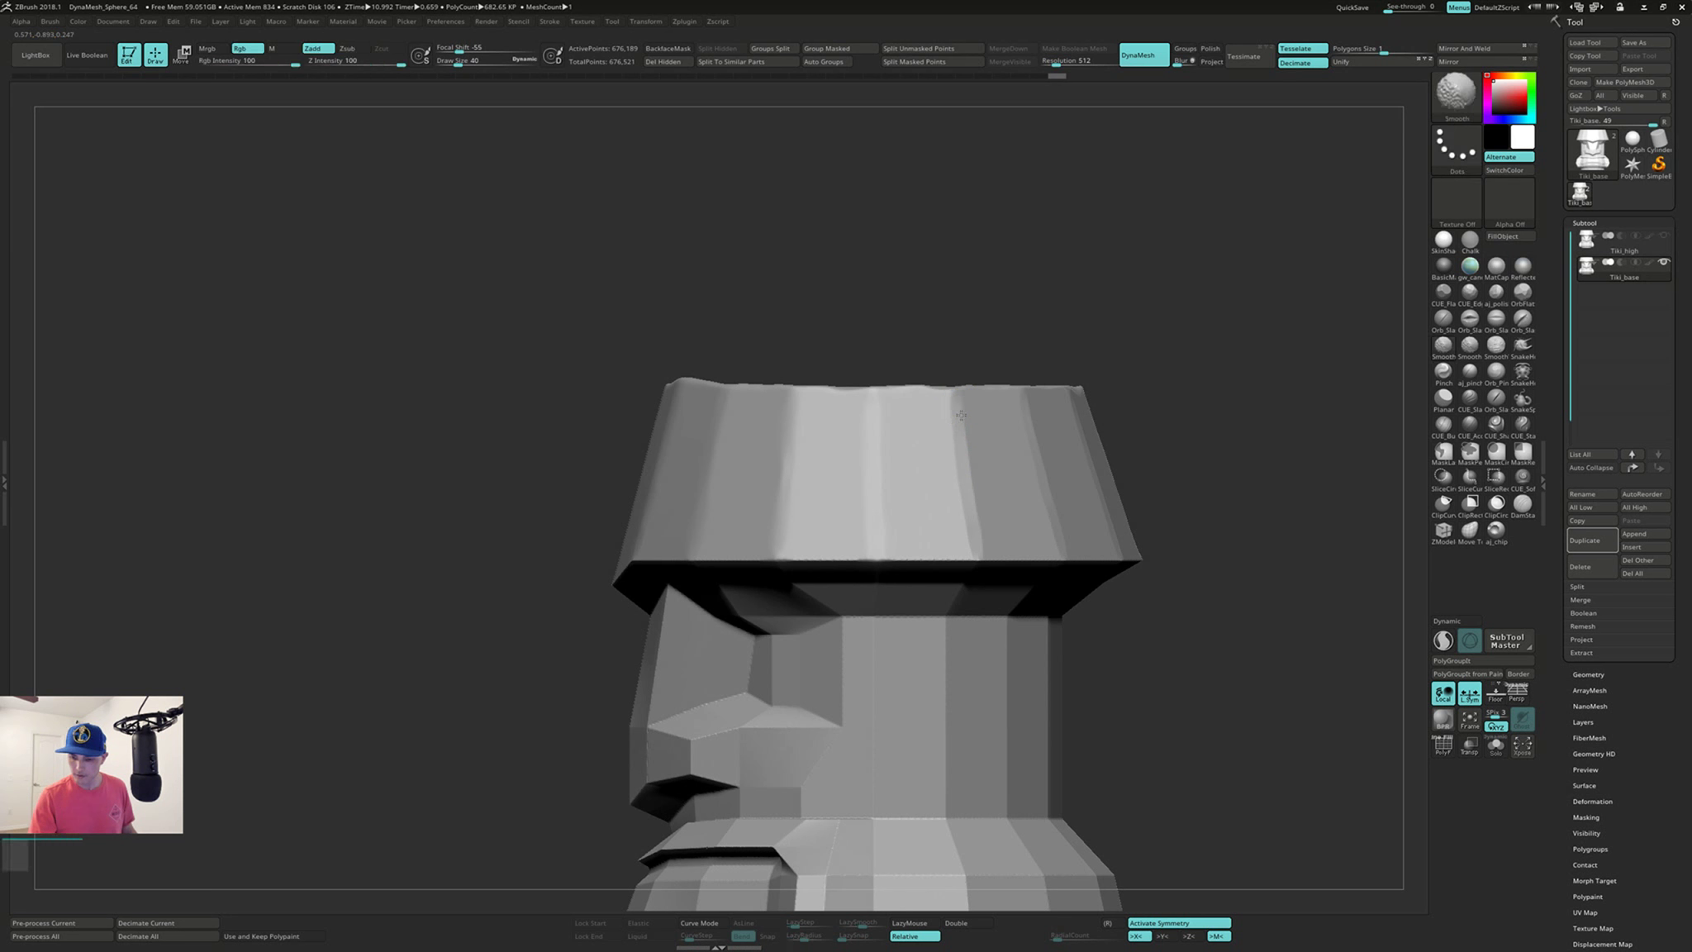
pyautogui.moveTo(1078, 476)
pyautogui.keyDown('alt'); pyautogui.mouseDown(button='right')
pyautogui.moveTo(977, 458)
pyautogui.moveTo(1012, 454)
pyautogui.moveTo(1019, 418)
pyautogui.mouseUp(button='right'); pyautogui.keyUp('alt')
pyautogui.press('shift')
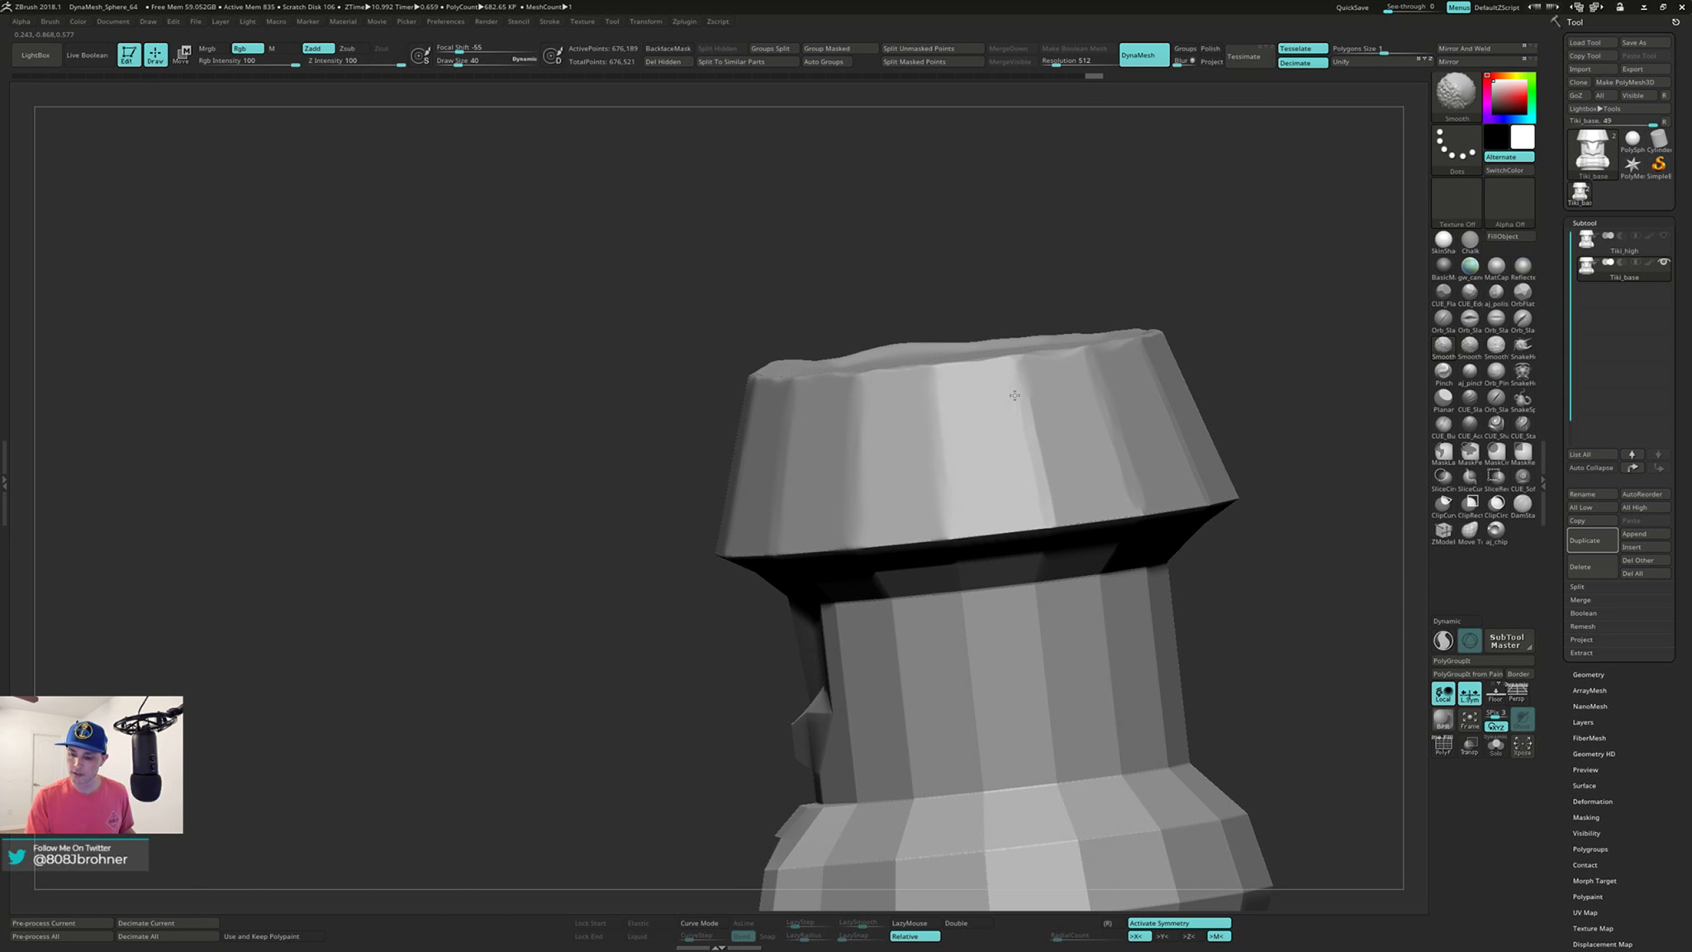
pyautogui.moveTo(1072, 488); pyautogui.dragTo(933, 383, button='right')
pyautogui.moveTo(955, 502)
pyautogui.mouseDown(button='right')
pyautogui.moveTo(973, 422)
pyautogui.moveTo(978, 438)
pyautogui.mouseUp(button='right')
# Step: Smooth the head block's lower edge and the crease where its underside meets the neck at the back and side
pyautogui.press('shift')
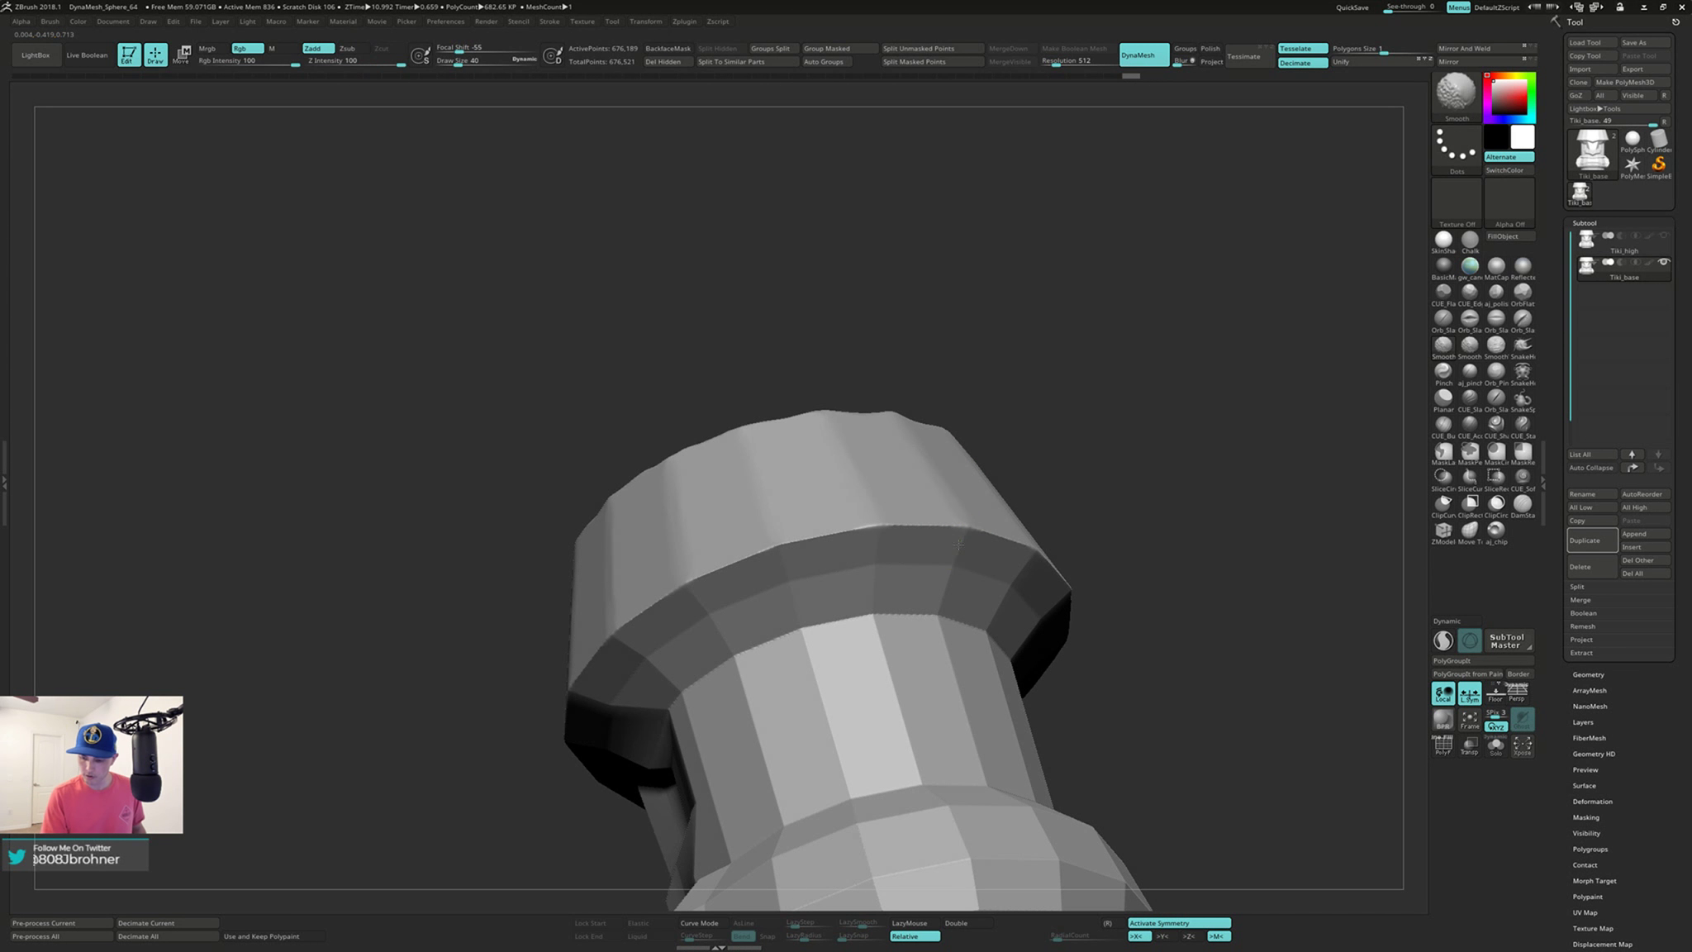
pyautogui.keyDown('shift'); pyautogui.moveTo(844, 627); pyautogui.dragTo(818, 630); pyautogui.keyUp('shift')
pyautogui.keyDown('shift'); pyautogui.moveTo(859, 530); pyautogui.dragTo(798, 542); pyautogui.keyUp('shift')
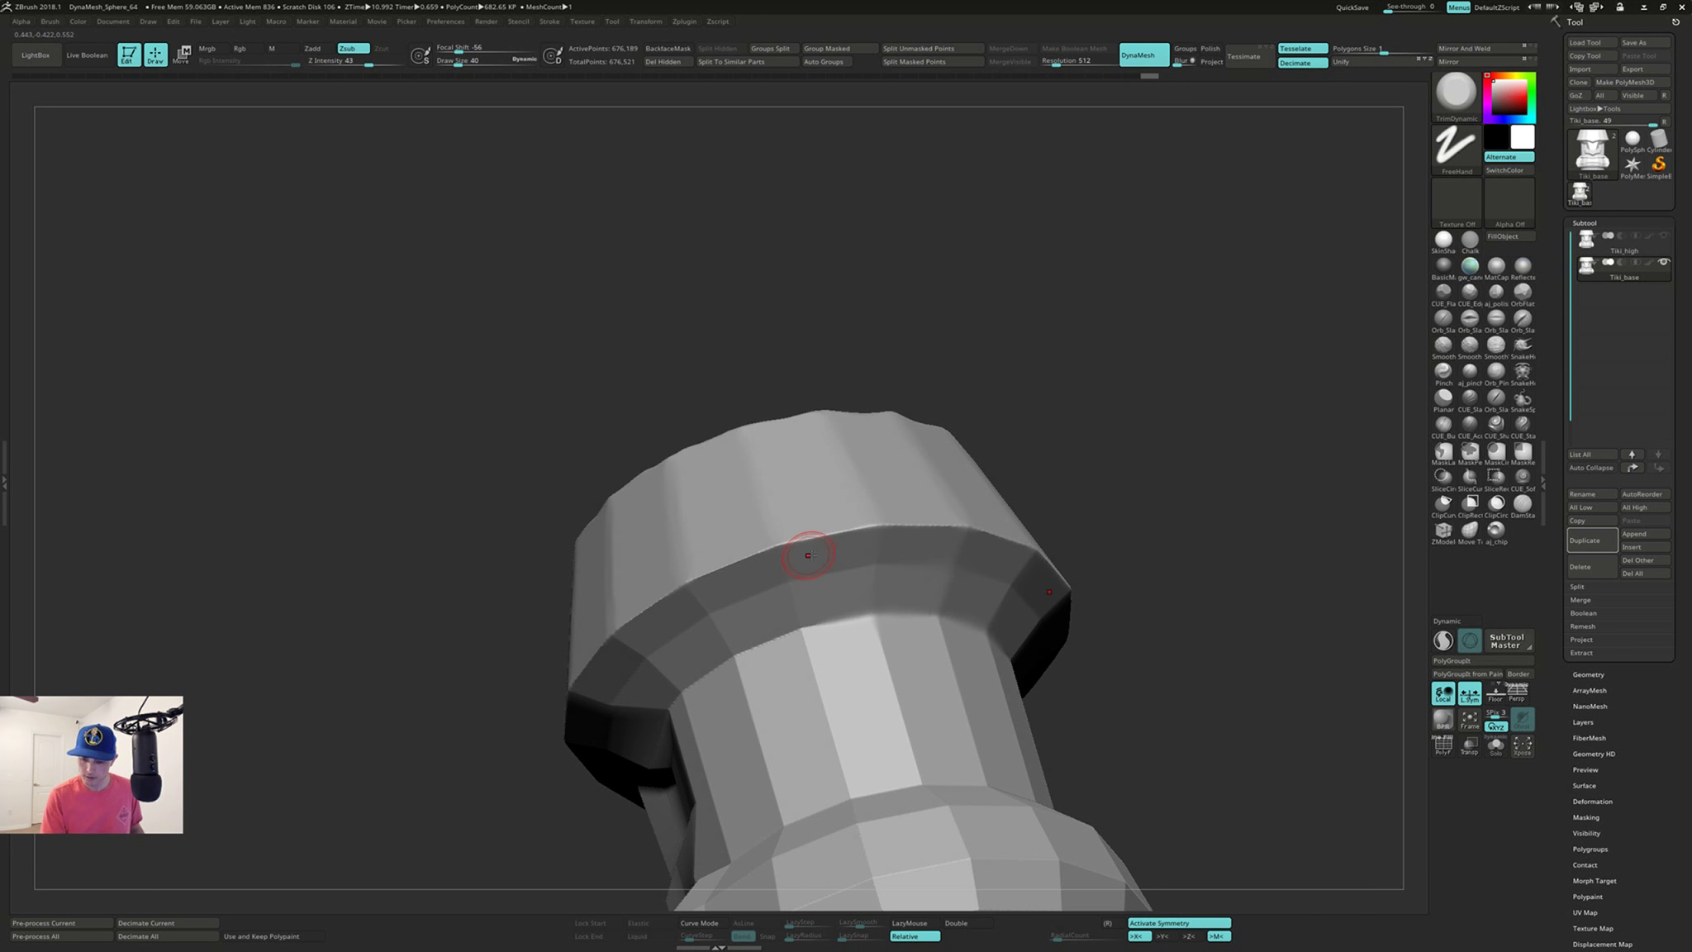
pyautogui.moveTo(812, 558); pyautogui.dragTo(839, 540, button='right')
pyautogui.keyDown('shift'); pyautogui.moveTo(778, 549); pyautogui.dragTo(661, 608); pyautogui.keyUp('shift')
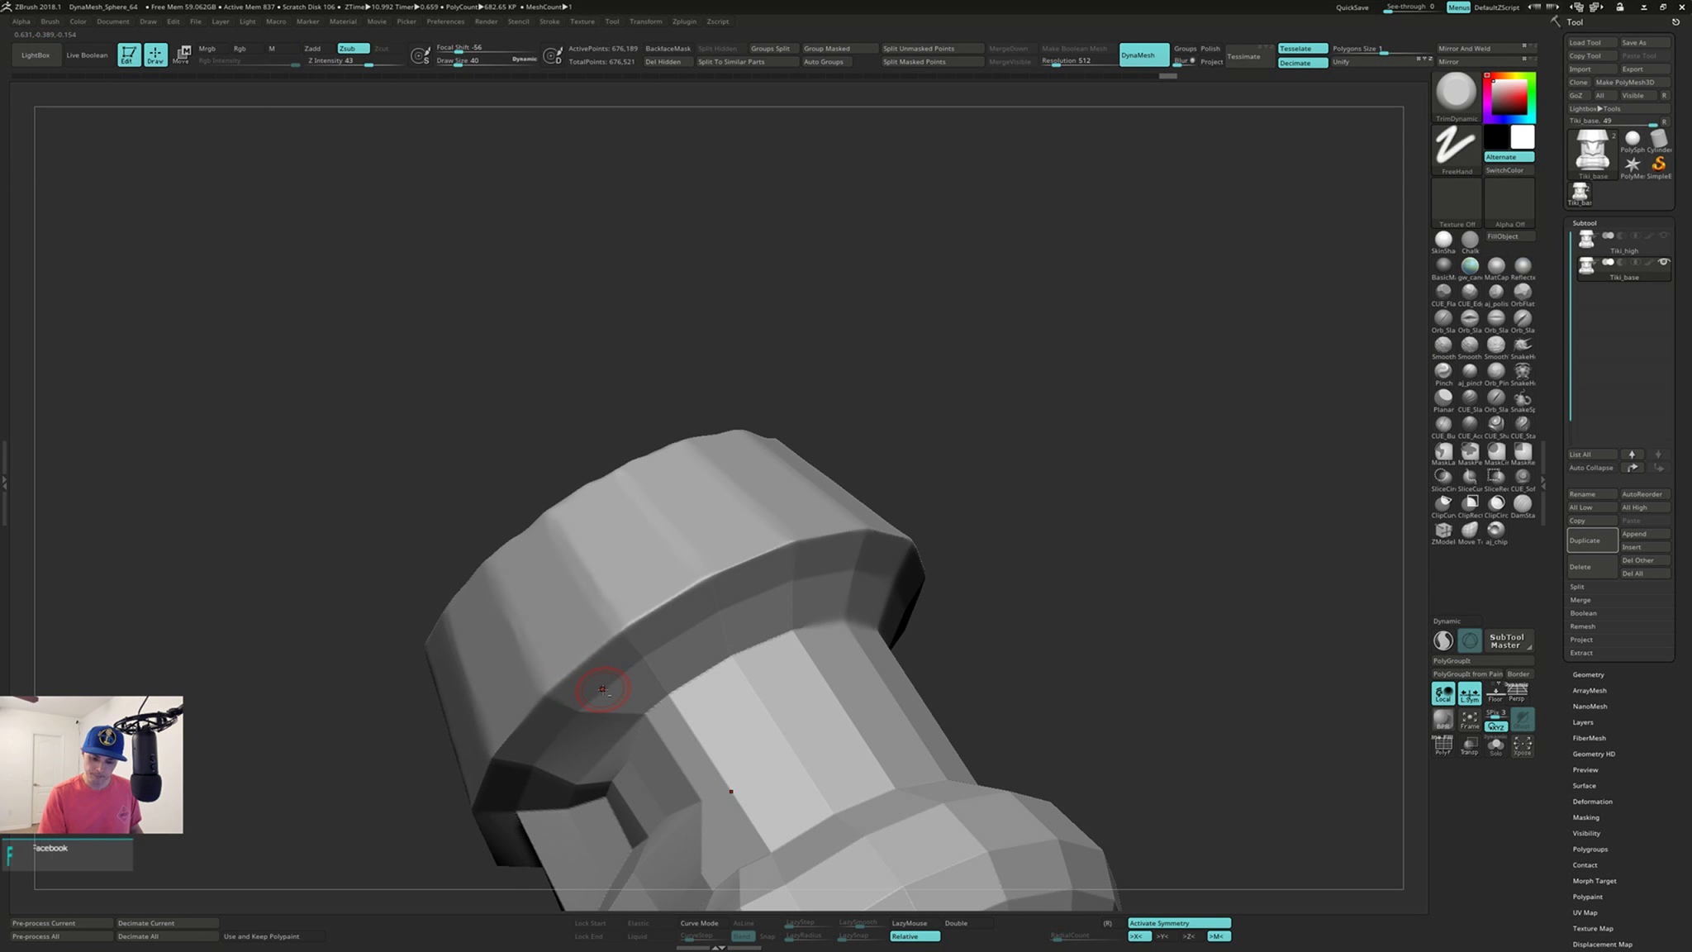
pyautogui.moveTo(587, 686)
pyautogui.mouseDown(button='right')
pyautogui.moveTo(717, 535)
pyautogui.moveTo(651, 563)
pyautogui.moveTo(537, 731)
pyautogui.mouseUp(button='right')
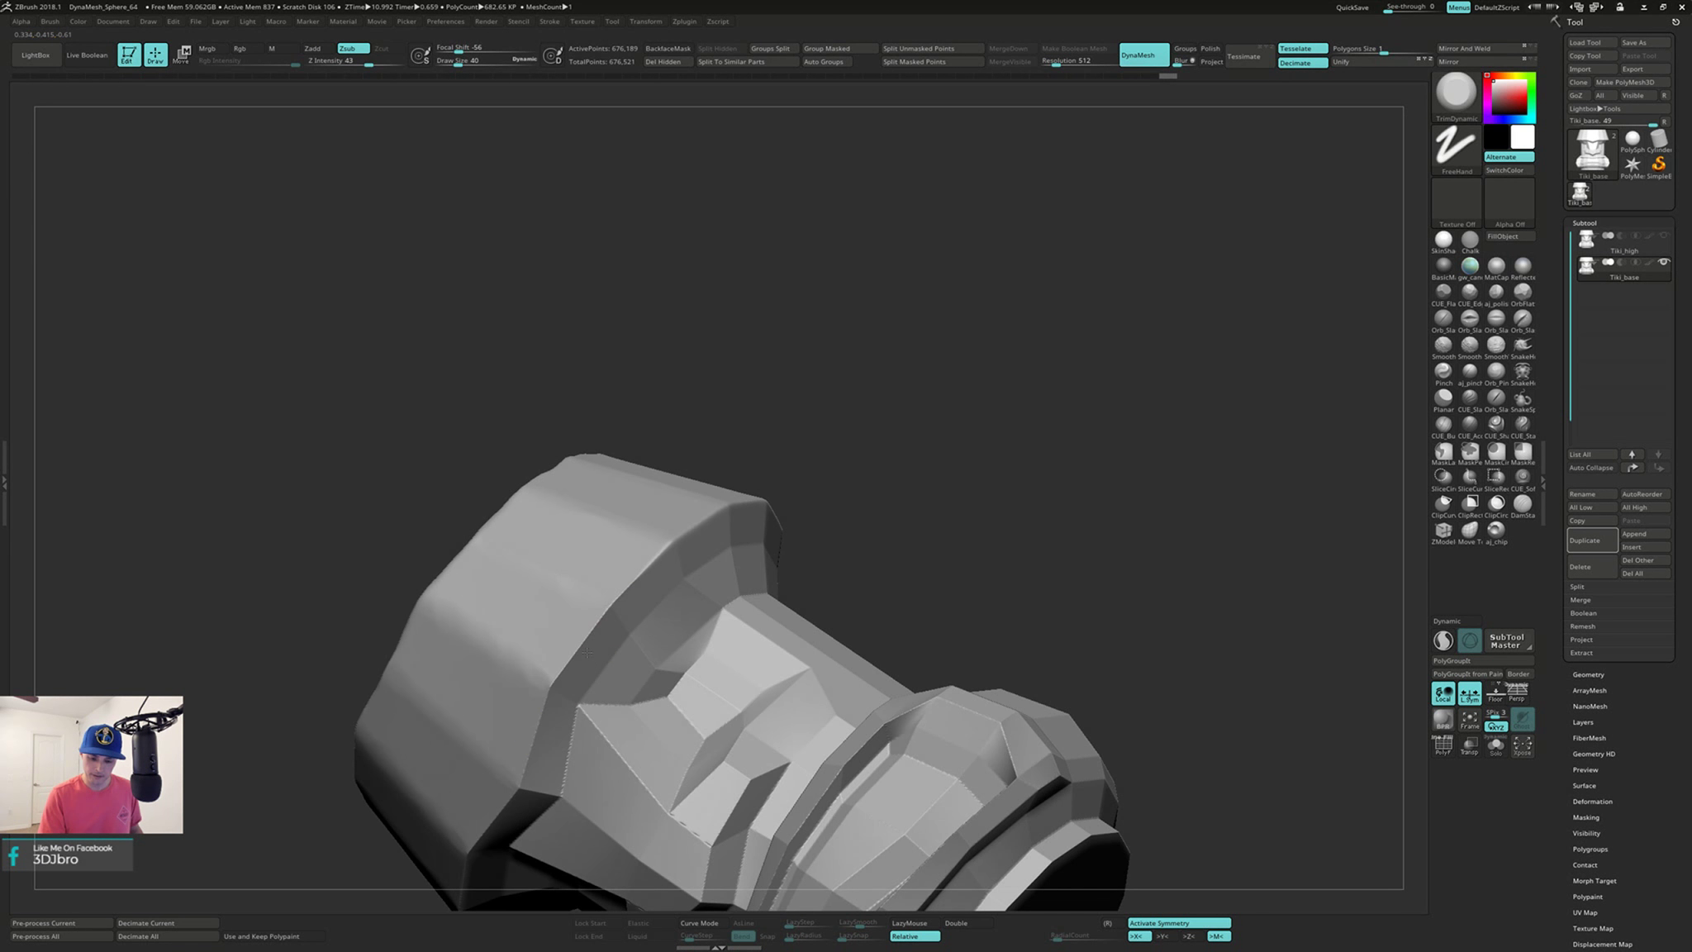
# Step: Smooth the underside of the brow above the eye sockets and the brow's lower edge around the front
pyautogui.keyDown('shift'); pyautogui.moveTo(526, 767); pyautogui.dragTo(527, 752); pyautogui.keyUp('shift')
pyautogui.moveTo(664, 553); pyautogui.dragTo(642, 574, button='right')
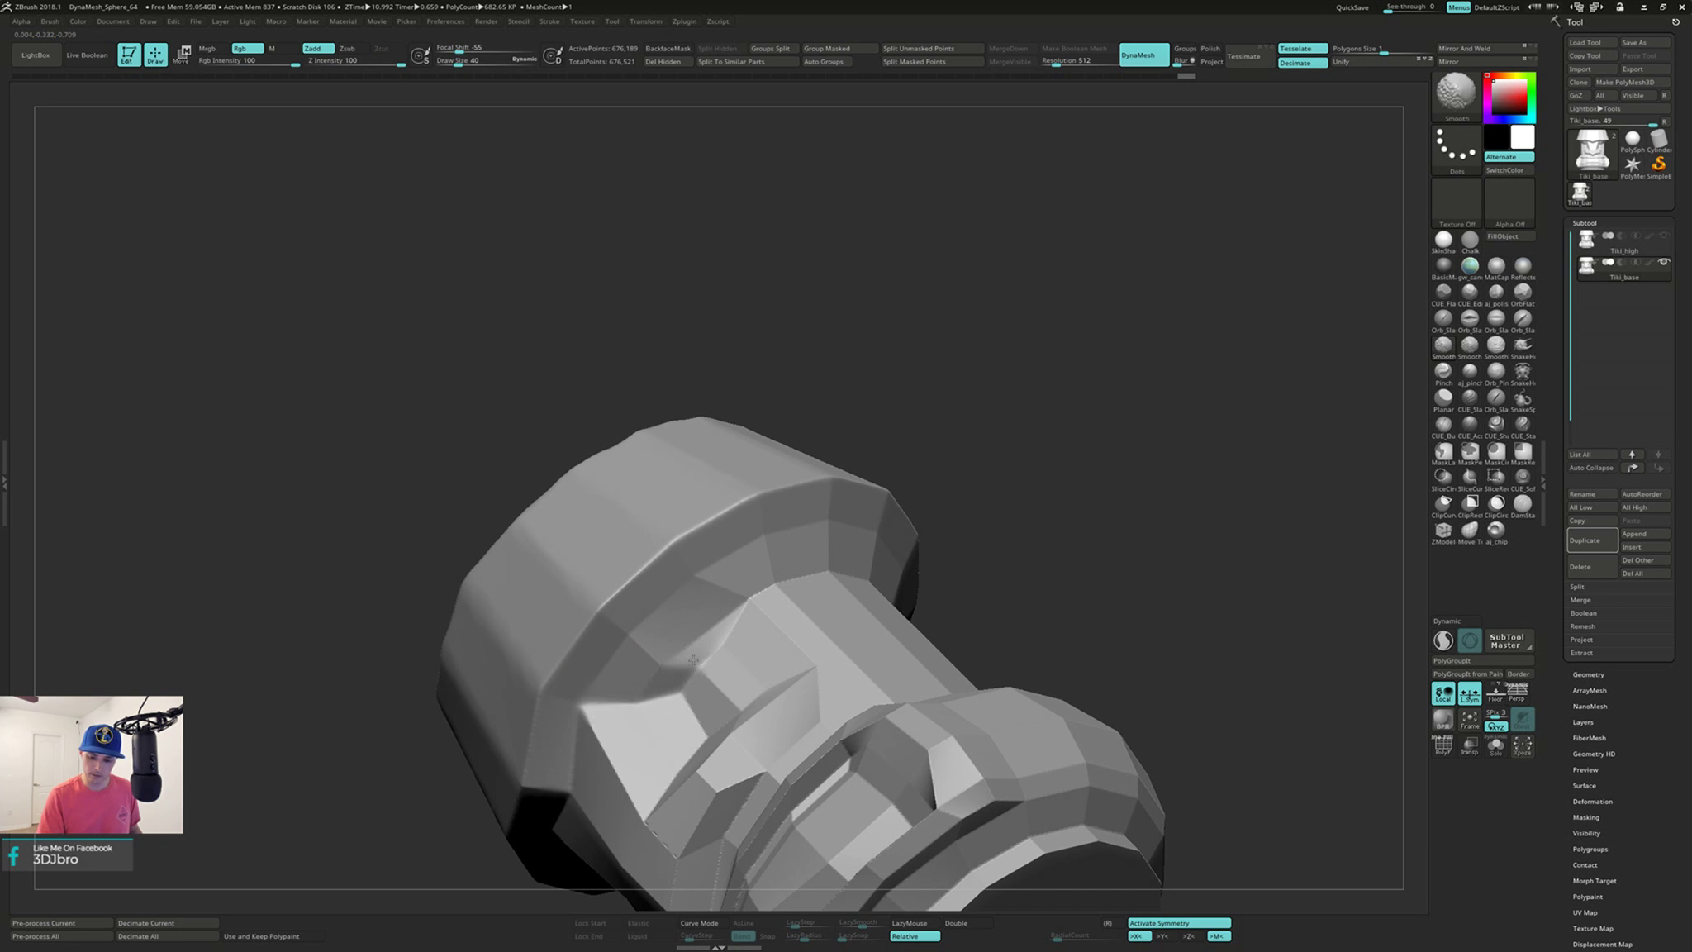
pyautogui.moveTo(796, 573); pyautogui.dragTo(768, 593, button='right')
pyautogui.moveTo(883, 563); pyautogui.dragTo(770, 554, button='right')
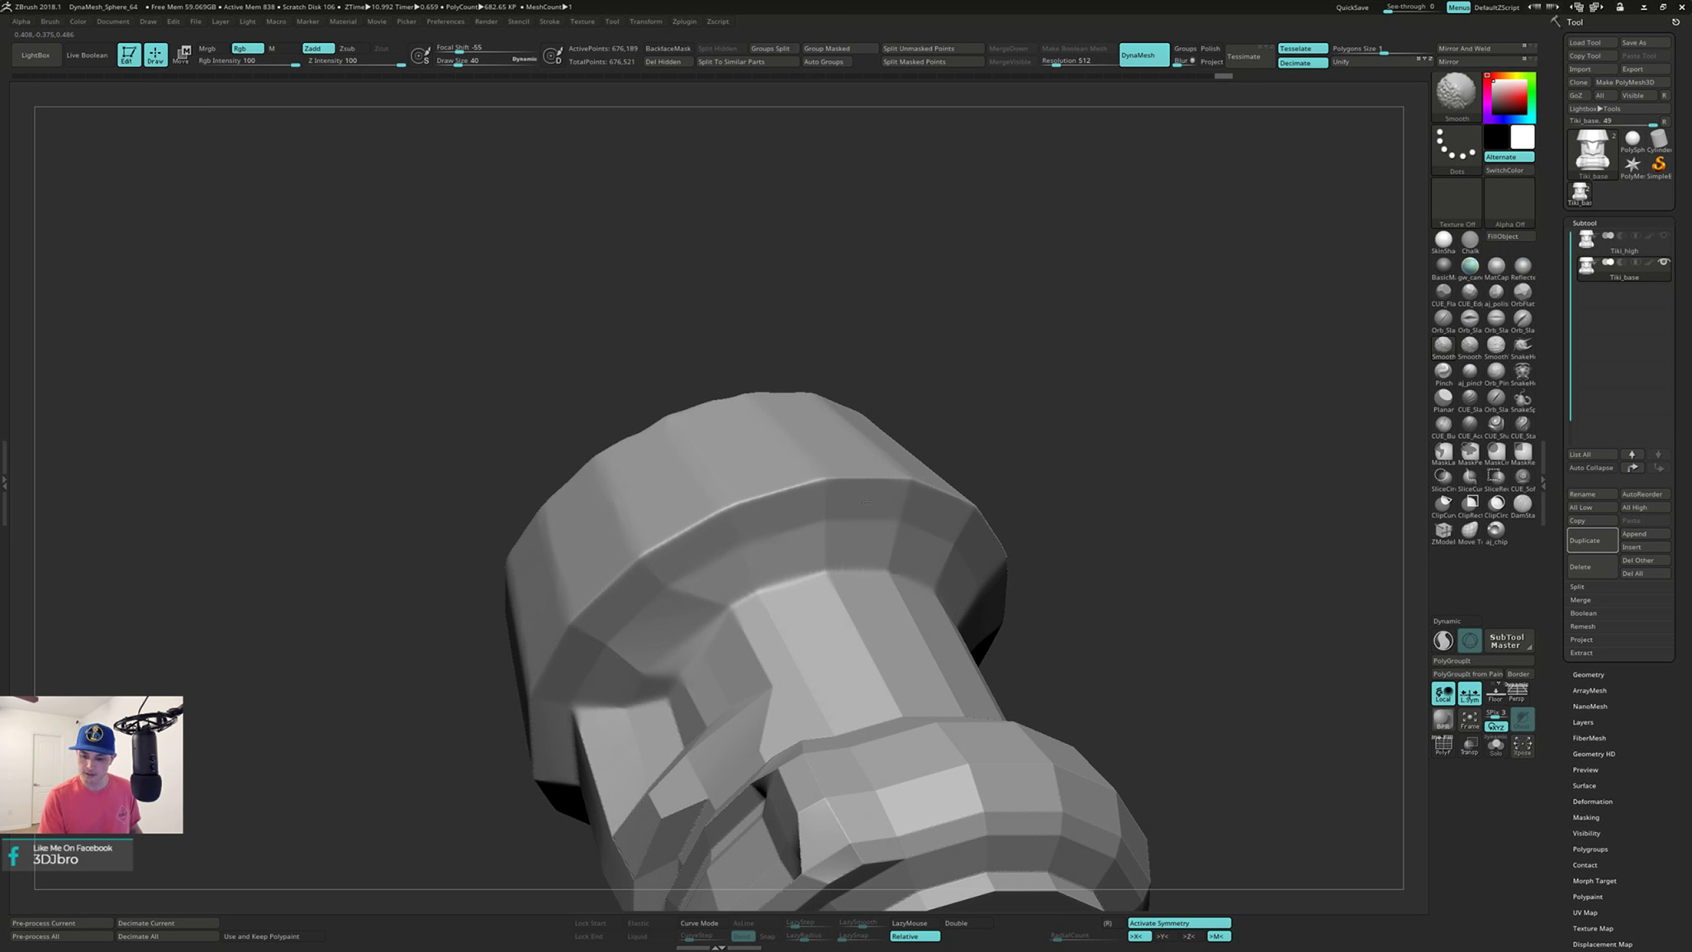
pyautogui.moveTo(867, 501); pyautogui.dragTo(682, 566, button='right')
pyautogui.moveTo(628, 646)
pyautogui.mouseDown(button='right')
pyautogui.moveTo(810, 466)
pyautogui.moveTo(793, 510)
pyautogui.moveTo(852, 522)
pyautogui.moveTo(638, 494)
pyautogui.moveTo(688, 554)
pyautogui.mouseUp(button='right')
pyautogui.press('shift')
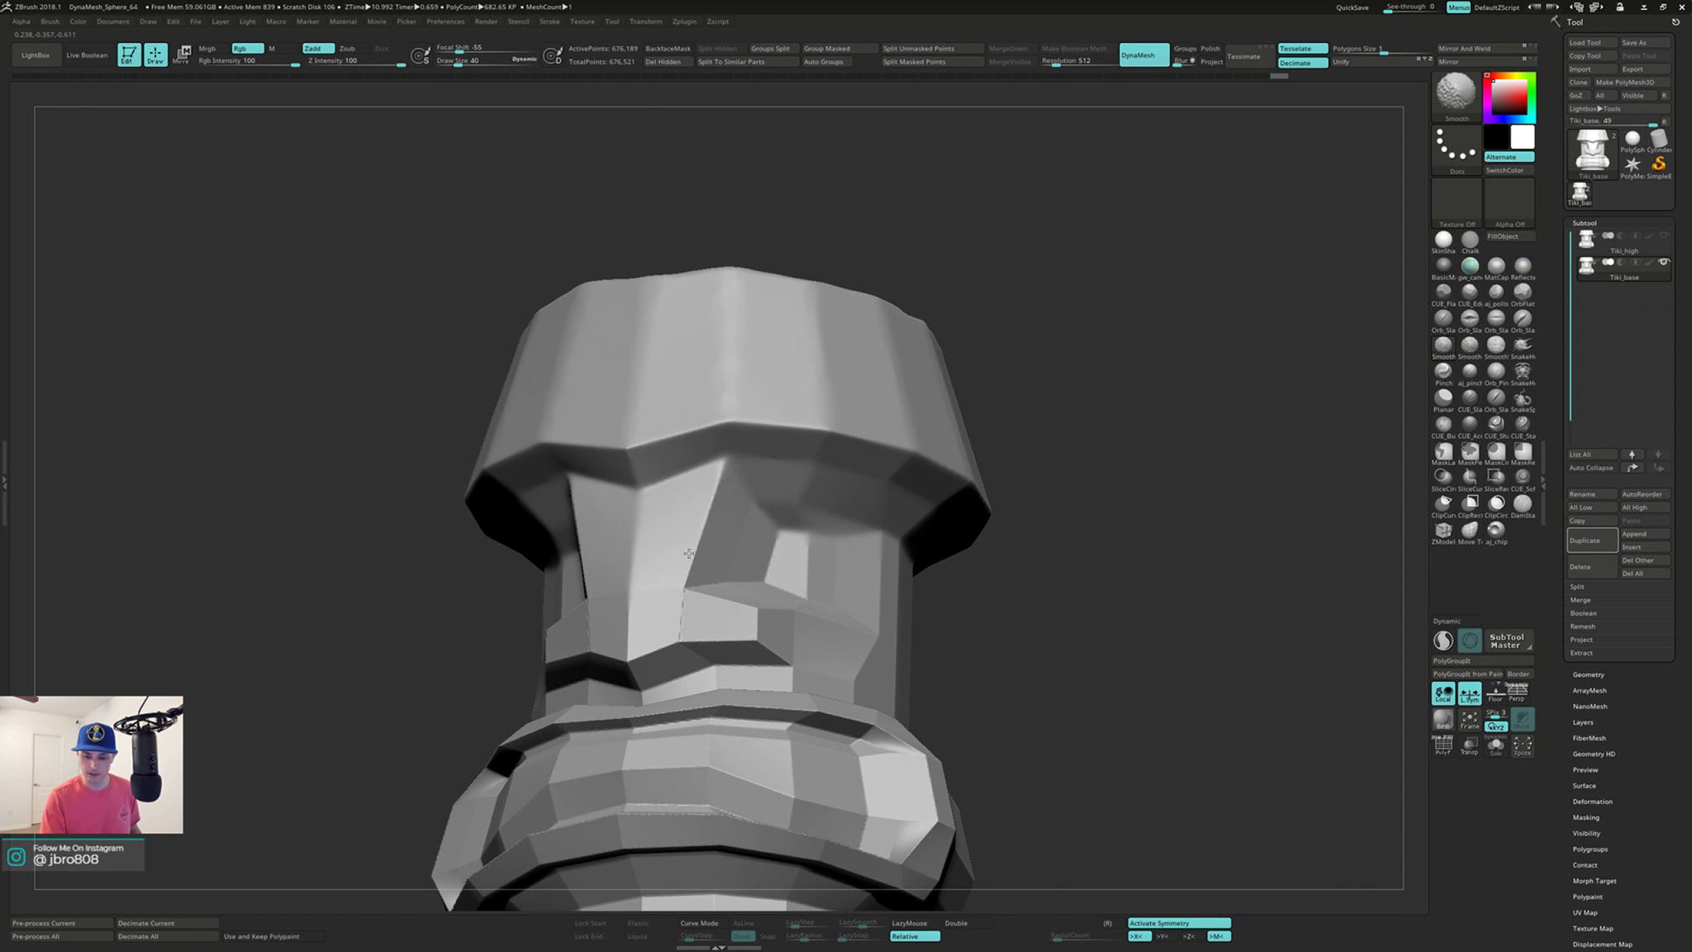
# Step: Smooth the hard edges of the nose and its junction with the face
pyautogui.moveTo(680, 613)
pyautogui.keyDown('shift'); pyautogui.mouseDown()
pyautogui.moveTo(634, 650)
pyautogui.moveTo(657, 652)
pyautogui.mouseUp(); pyautogui.keyUp('shift')
pyautogui.moveTo(656, 653); pyautogui.dragTo(645, 703, button='right')
pyautogui.moveTo(650, 529)
pyautogui.mouseDown(button='right')
pyautogui.moveTo(644, 665)
pyautogui.moveTo(748, 628)
pyautogui.moveTo(696, 584)
pyautogui.moveTo(744, 502)
pyautogui.moveTo(736, 567)
pyautogui.moveTo(800, 504)
pyautogui.mouseUp(button='right')
pyautogui.keyDown('shift'); pyautogui.moveTo(795, 492); pyautogui.dragTo(830, 512); pyautogui.keyUp('shift')
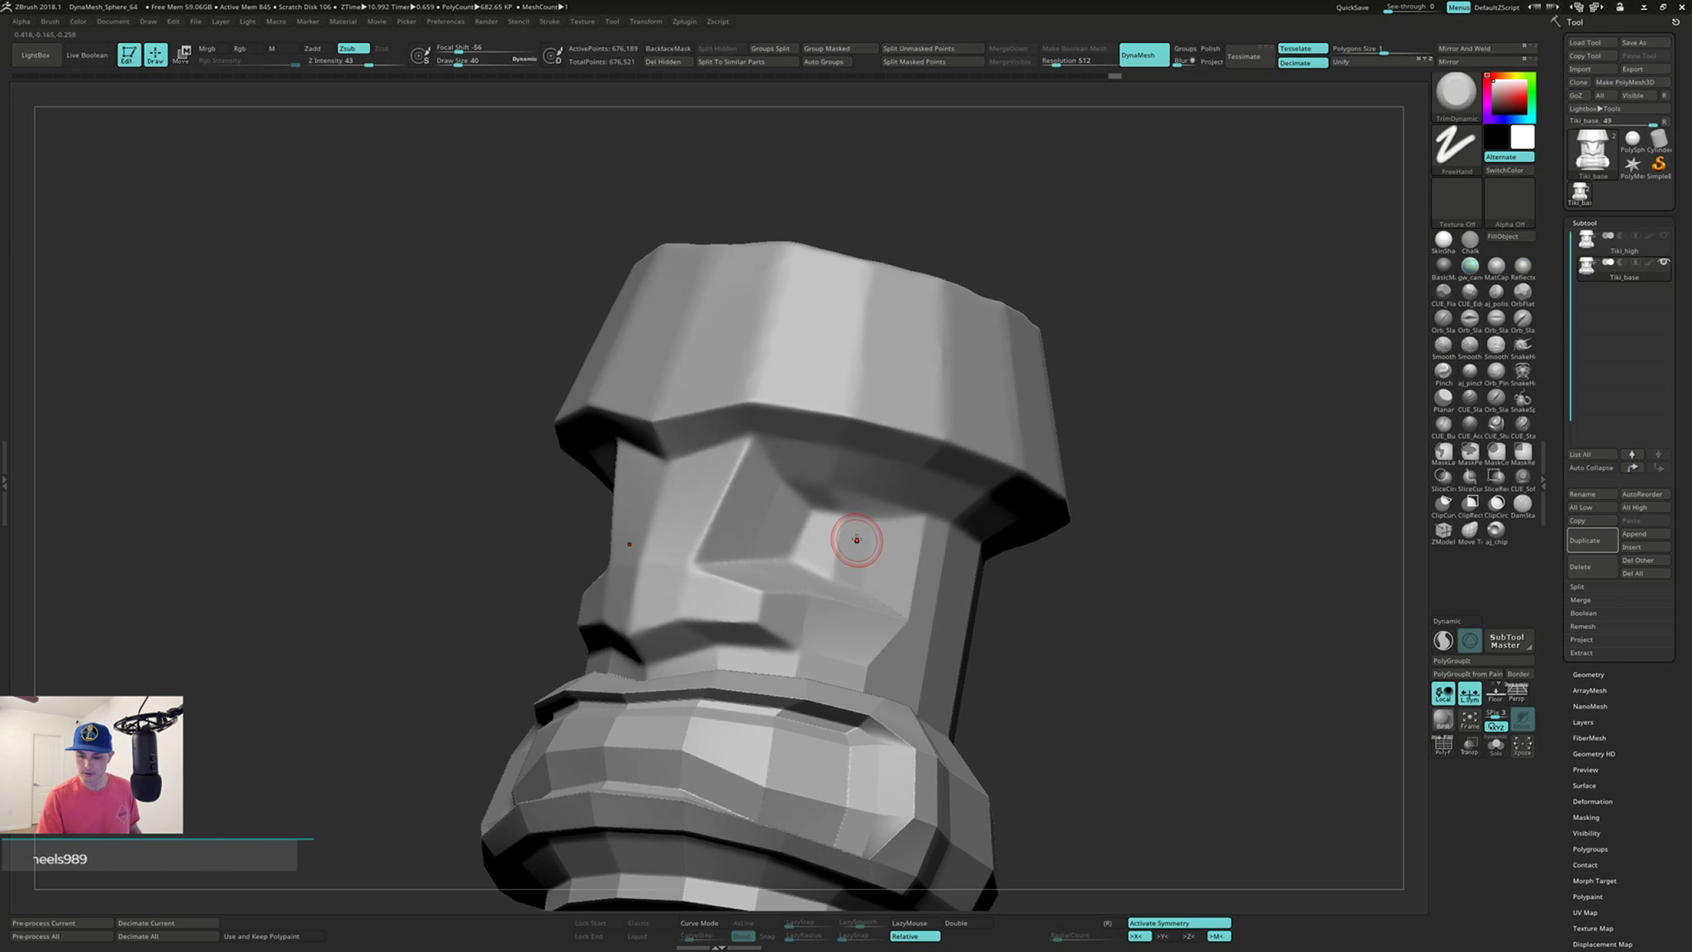
# Step: Soften the facets of the eye sockets and cheeks beside the nose
pyautogui.moveTo(853, 540)
pyautogui.mouseDown(button='right')
pyautogui.moveTo(870, 565)
pyautogui.moveTo(880, 533)
pyautogui.mouseUp(button='right')
pyautogui.moveTo(855, 512); pyautogui.dragTo(823, 496)
pyautogui.moveTo(866, 546)
pyautogui.mouseDown(button='right')
pyautogui.moveTo(865, 576)
pyautogui.moveTo(916, 561)
pyautogui.mouseUp(button='right')
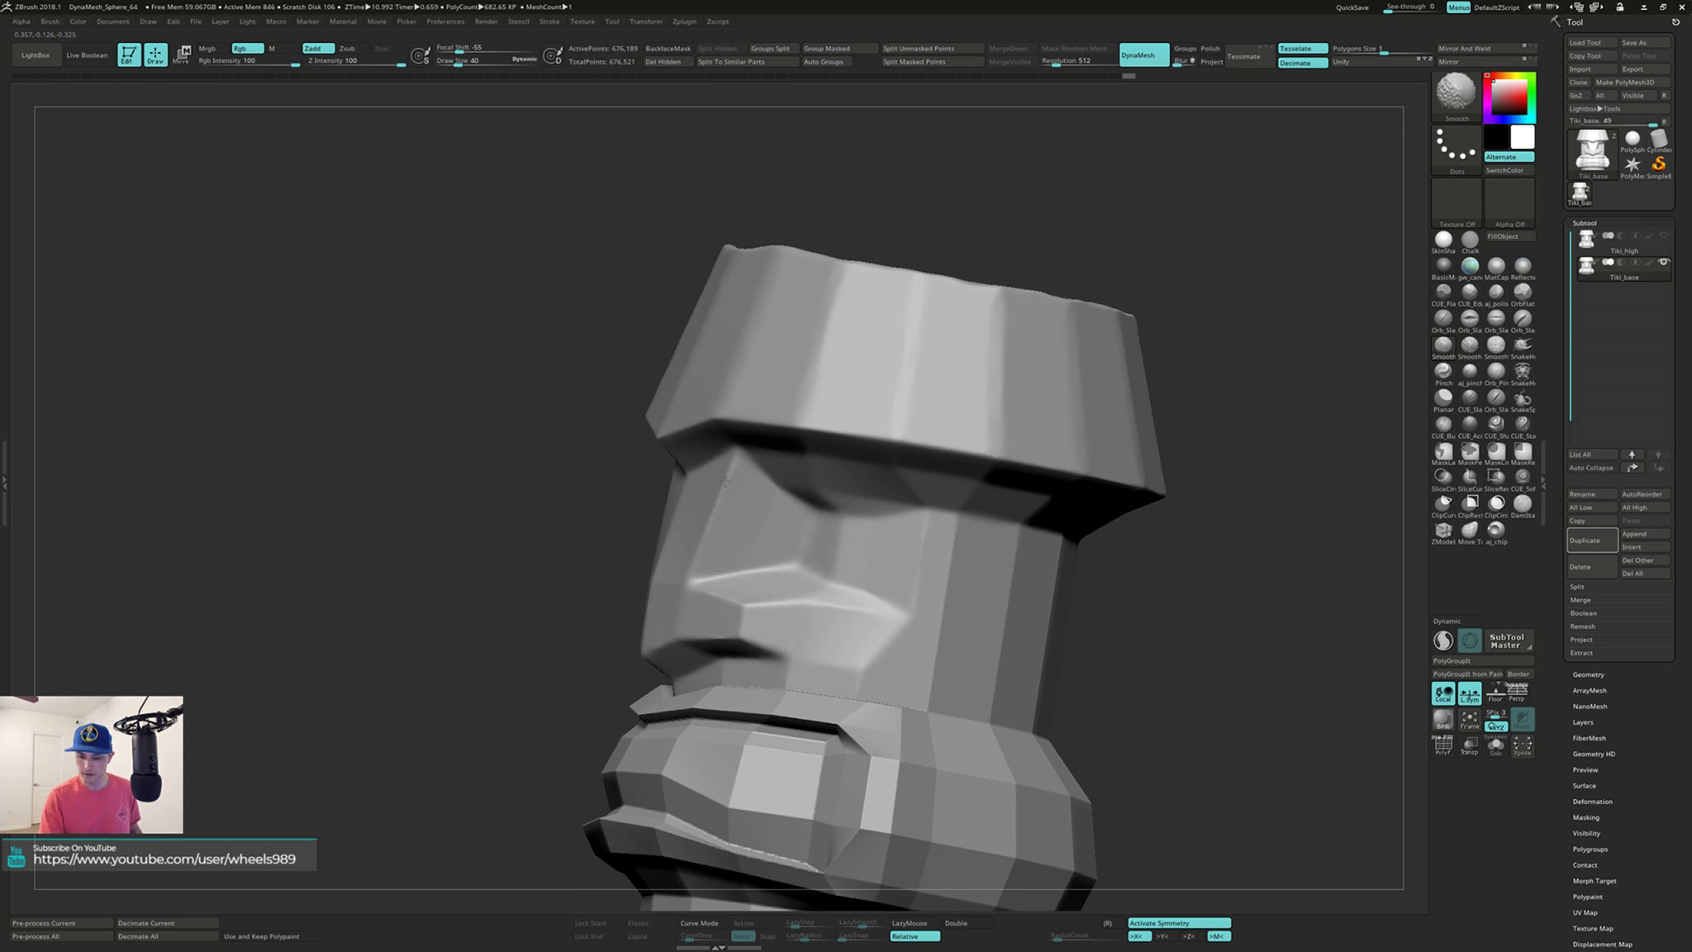
pyautogui.moveTo(721, 480); pyautogui.dragTo(710, 491, button='right')
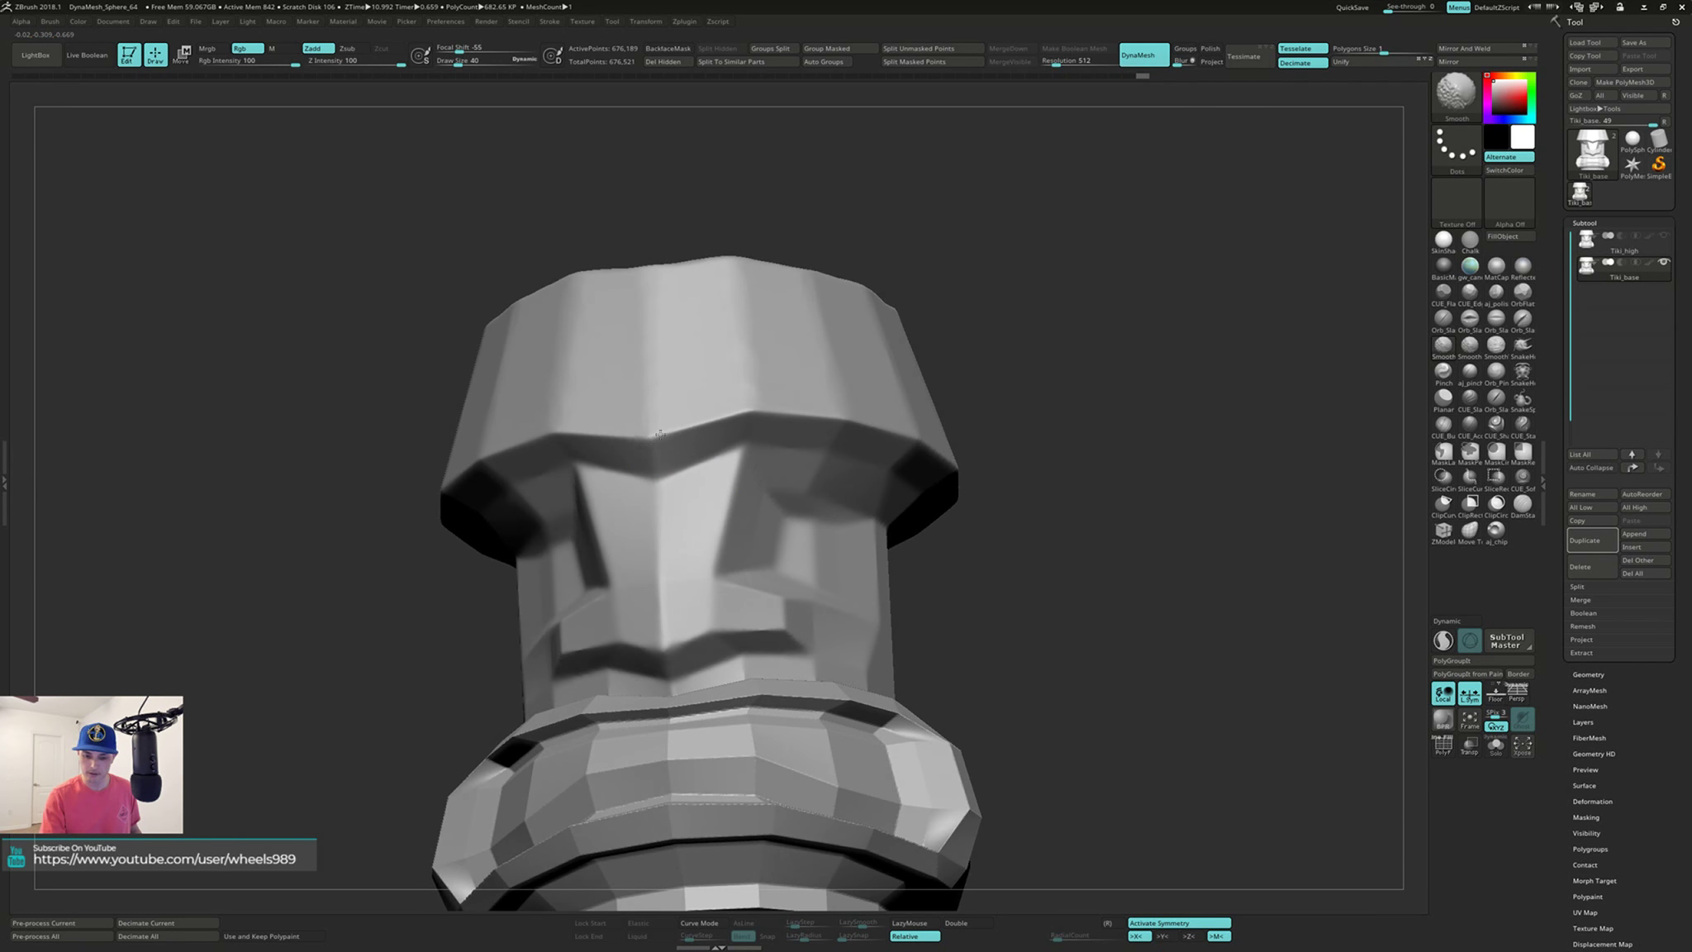
# Step: Smooth the overhang beneath the head block along the side and back where it joins the neck
pyautogui.moveTo(781, 411)
pyautogui.mouseDown(button='right')
pyautogui.moveTo(858, 385)
pyautogui.moveTo(774, 370)
pyautogui.moveTo(795, 390)
pyautogui.moveTo(865, 392)
pyautogui.mouseUp(button='right')
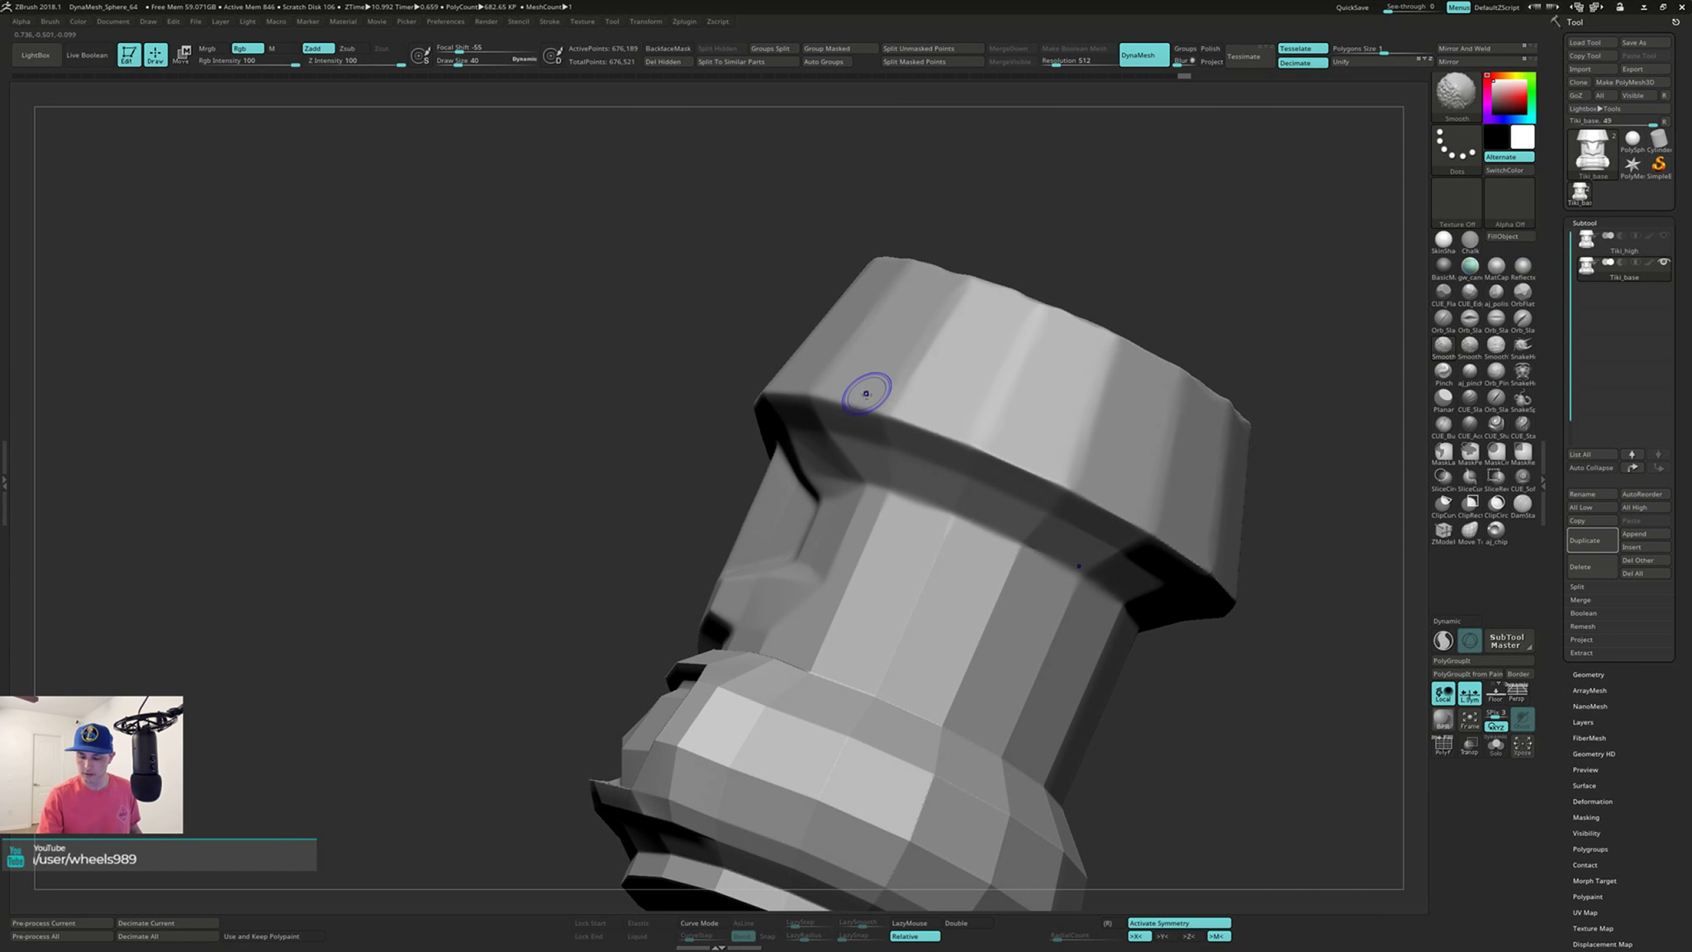
pyautogui.moveTo(1112, 493)
pyautogui.mouseDown(button='right')
pyautogui.moveTo(1175, 449)
pyautogui.moveTo(914, 336)
pyautogui.mouseUp(button='right')
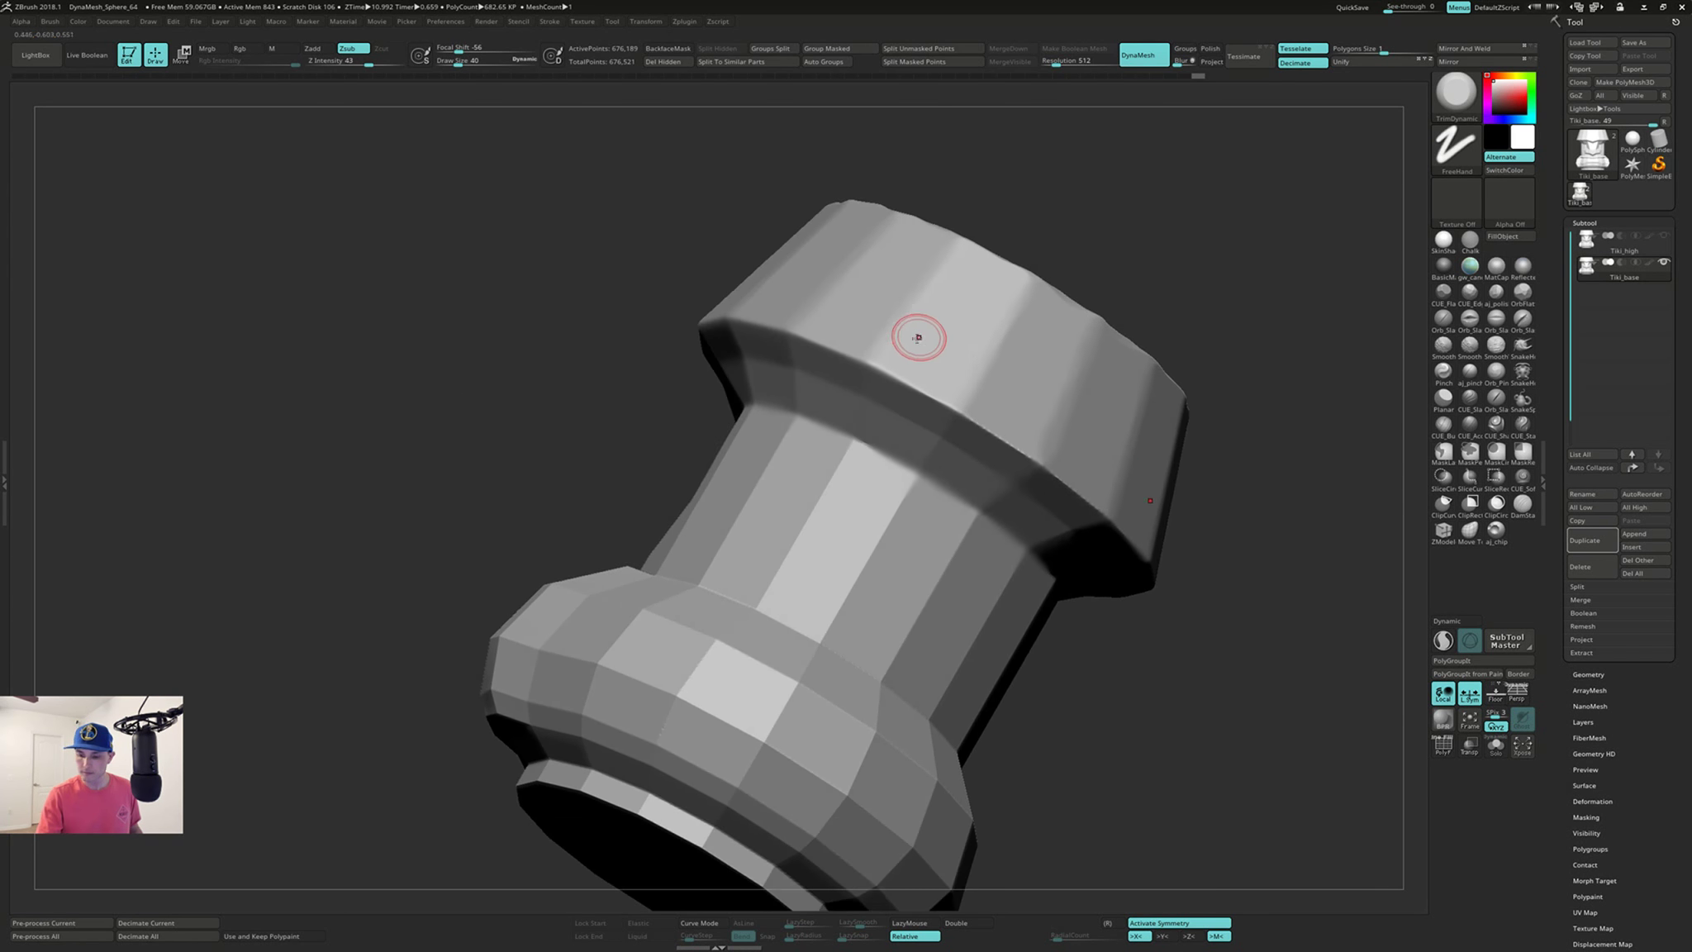
pyautogui.press('shift')
pyautogui.moveTo(1089, 498)
pyautogui.mouseDown(button='right')
pyautogui.moveTo(748, 409)
pyautogui.moveTo(775, 491)
pyautogui.moveTo(732, 490)
pyautogui.mouseUp(button='right')
pyautogui.moveTo(689, 562); pyautogui.dragTo(776, 425, button='right')
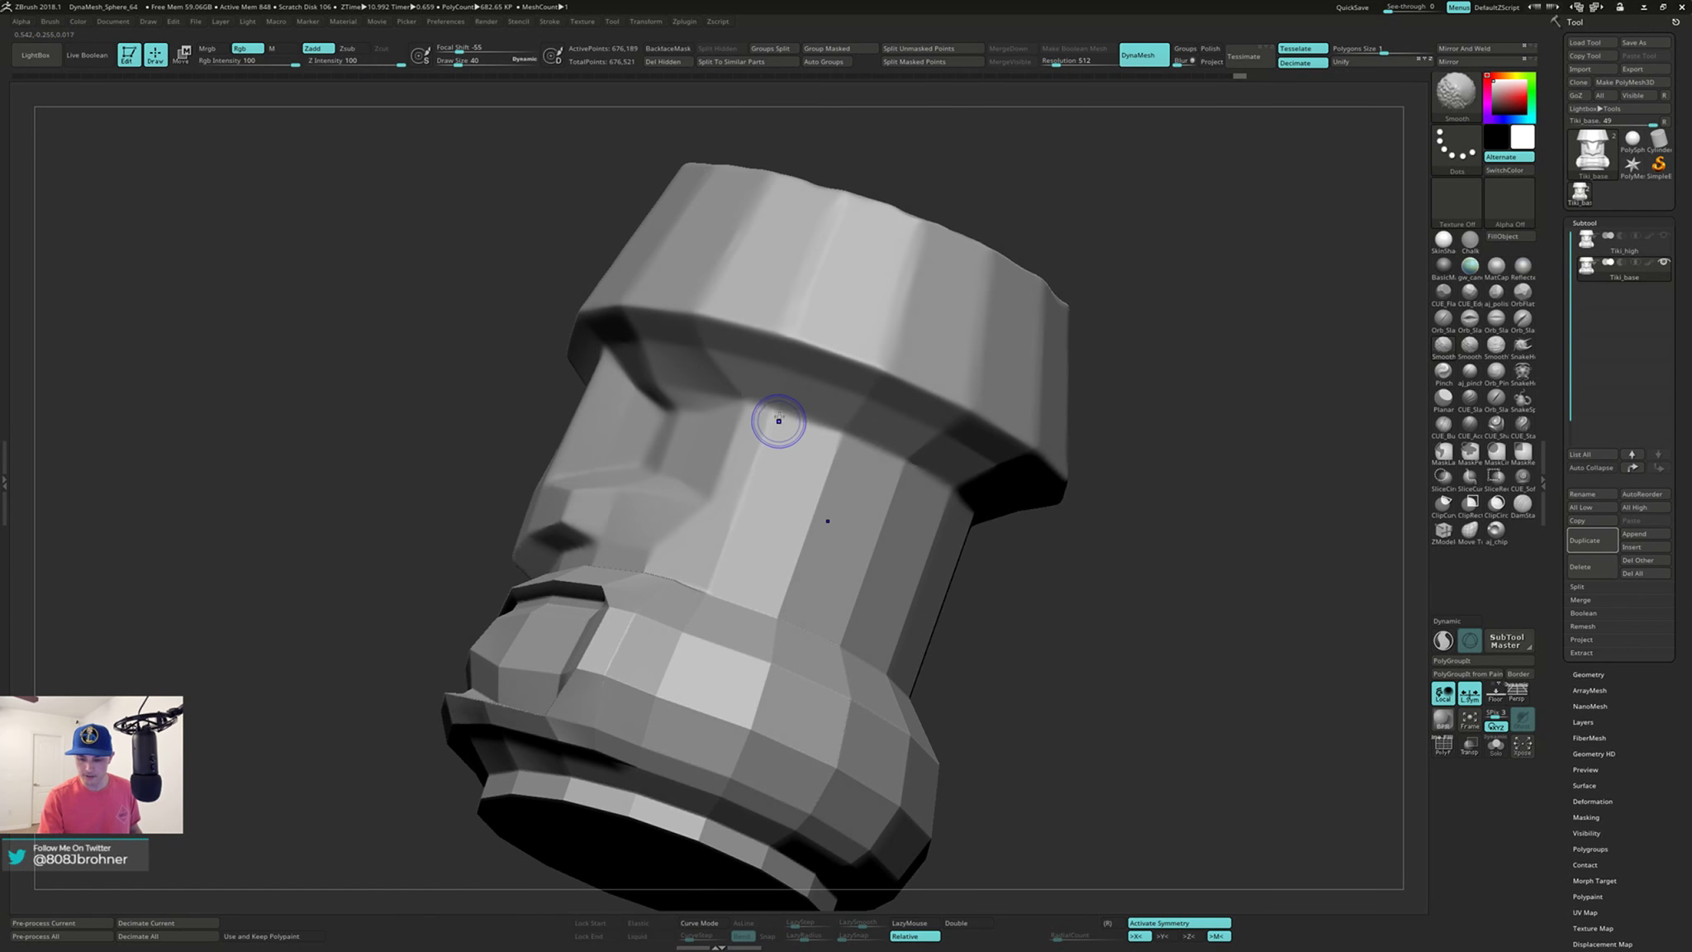
# Step: Smooth the vertical edges of the neck column and the crease where it meets the wide mouth section
pyautogui.moveTo(737, 529); pyautogui.dragTo(873, 471, button='right')
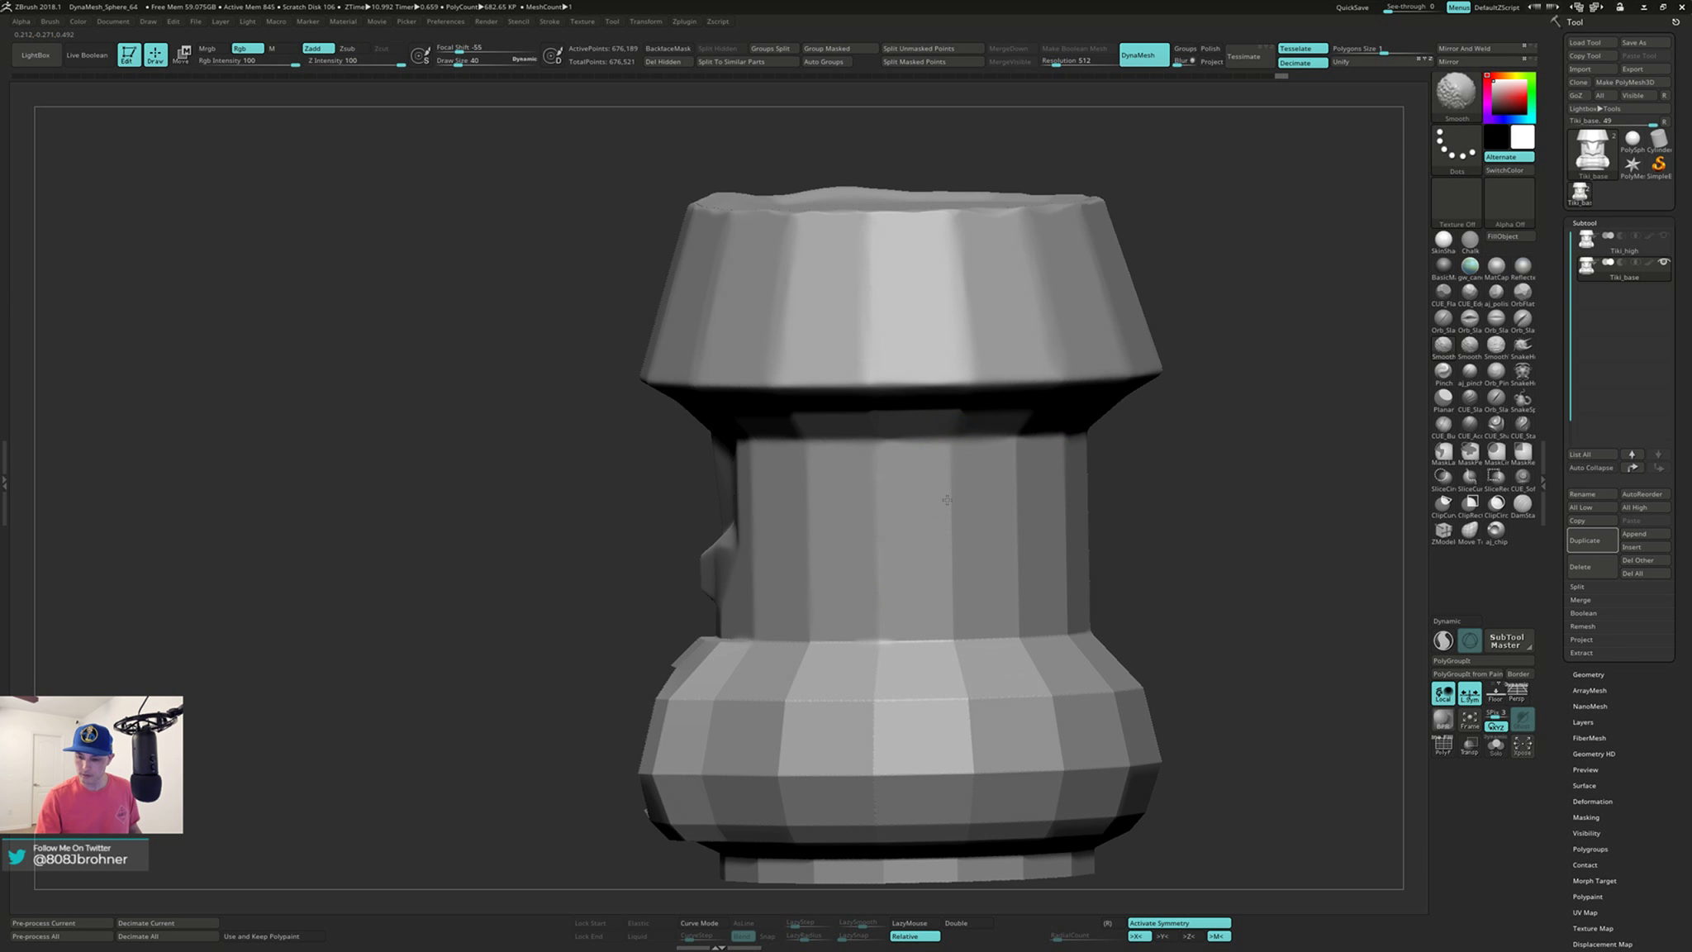
pyautogui.keyDown('alt'); pyautogui.moveTo(1115, 507); pyautogui.dragTo(912, 595, button='right'); pyautogui.keyUp('alt')
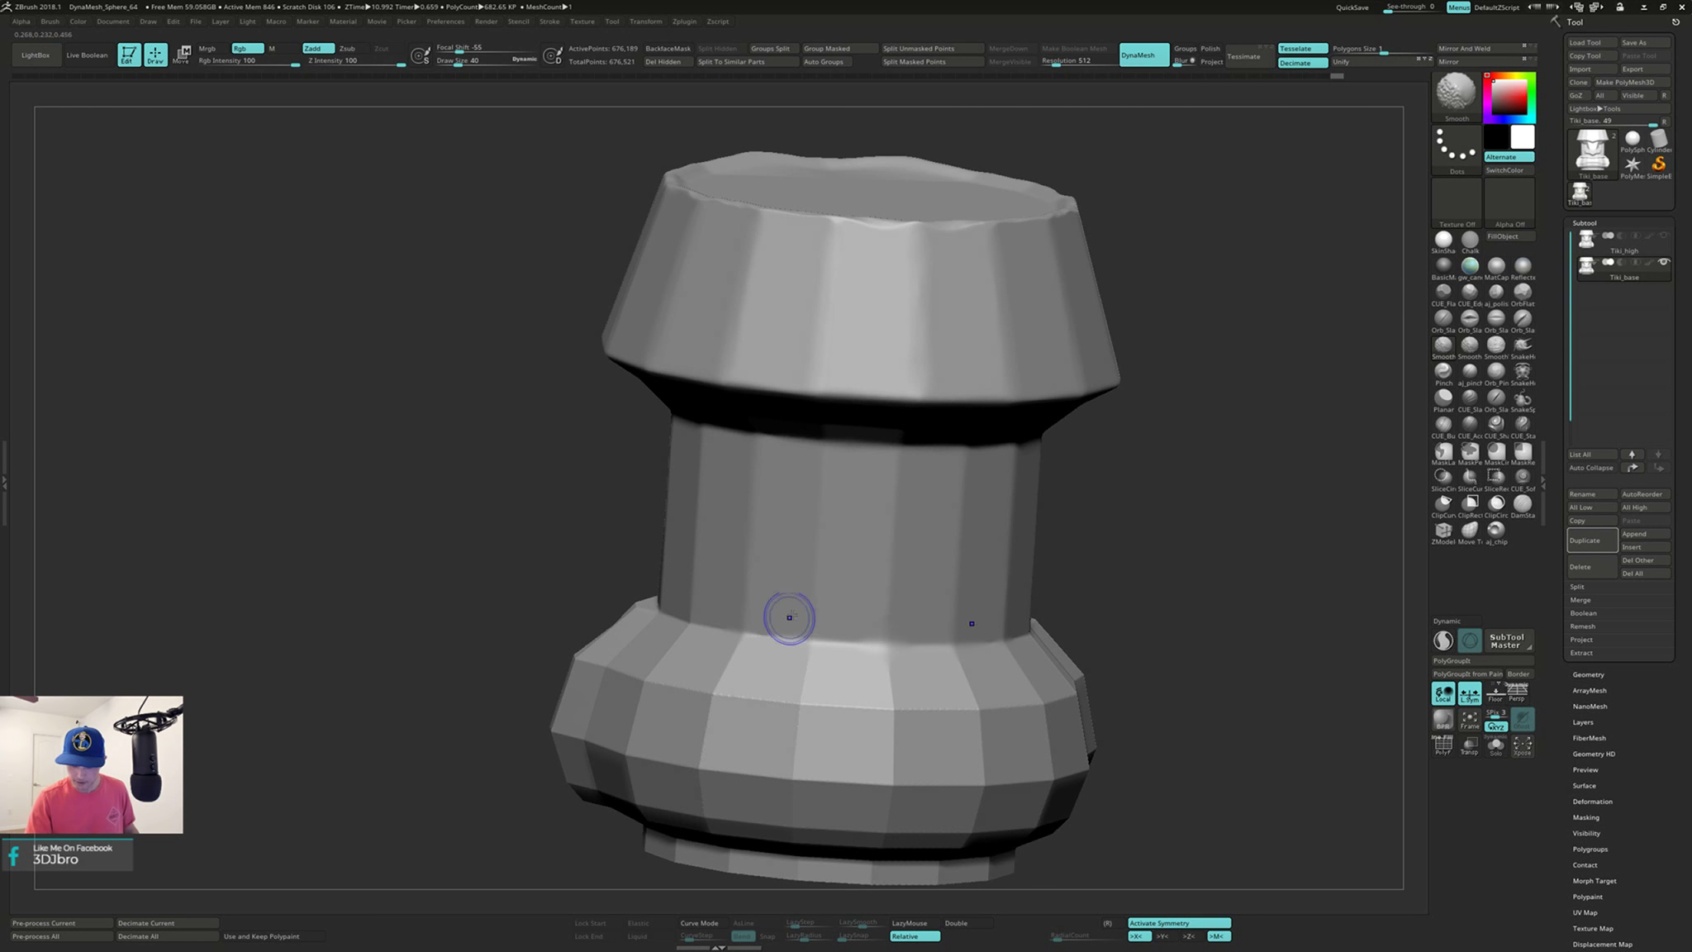
pyautogui.moveTo(789, 617); pyautogui.dragTo(861, 604, button='right')
pyautogui.moveTo(641, 589)
pyautogui.mouseDown(button='right')
pyautogui.moveTo(570, 601)
pyautogui.moveTo(578, 542)
pyautogui.moveTo(767, 533)
pyautogui.moveTo(919, 501)
pyautogui.mouseUp(button='right')
pyautogui.moveTo(919, 501); pyautogui.dragTo(916, 551, button='right')
# Step: Smooth the underside of the nose and the crease between the face and the upper lip
pyautogui.press('shift')
pyautogui.moveTo(751, 584)
pyautogui.mouseDown(button='right')
pyautogui.moveTo(727, 577)
pyautogui.moveTo(808, 563)
pyautogui.mouseUp(button='right')
pyautogui.keyDown('shift'); pyautogui.moveTo(745, 585); pyautogui.dragTo(680, 603); pyautogui.keyUp('shift')
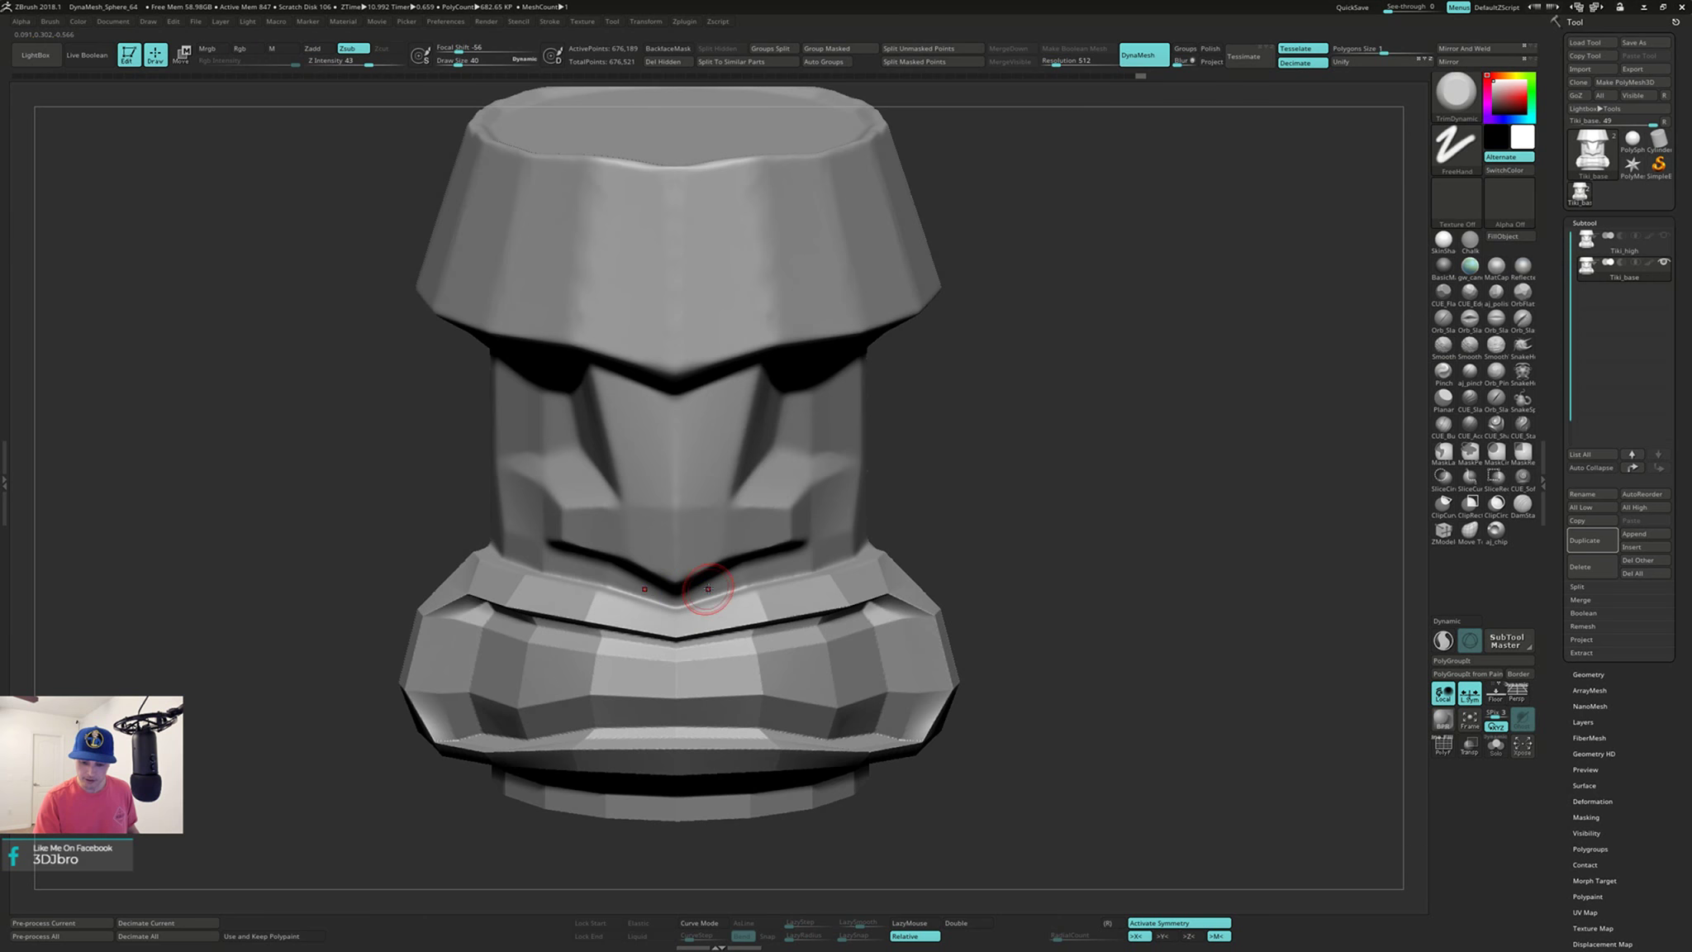
pyautogui.moveTo(708, 588)
pyautogui.mouseDown(button='right')
pyautogui.moveTo(665, 570)
pyautogui.moveTo(670, 543)
pyautogui.mouseUp(button='right')
pyautogui.press('shift')
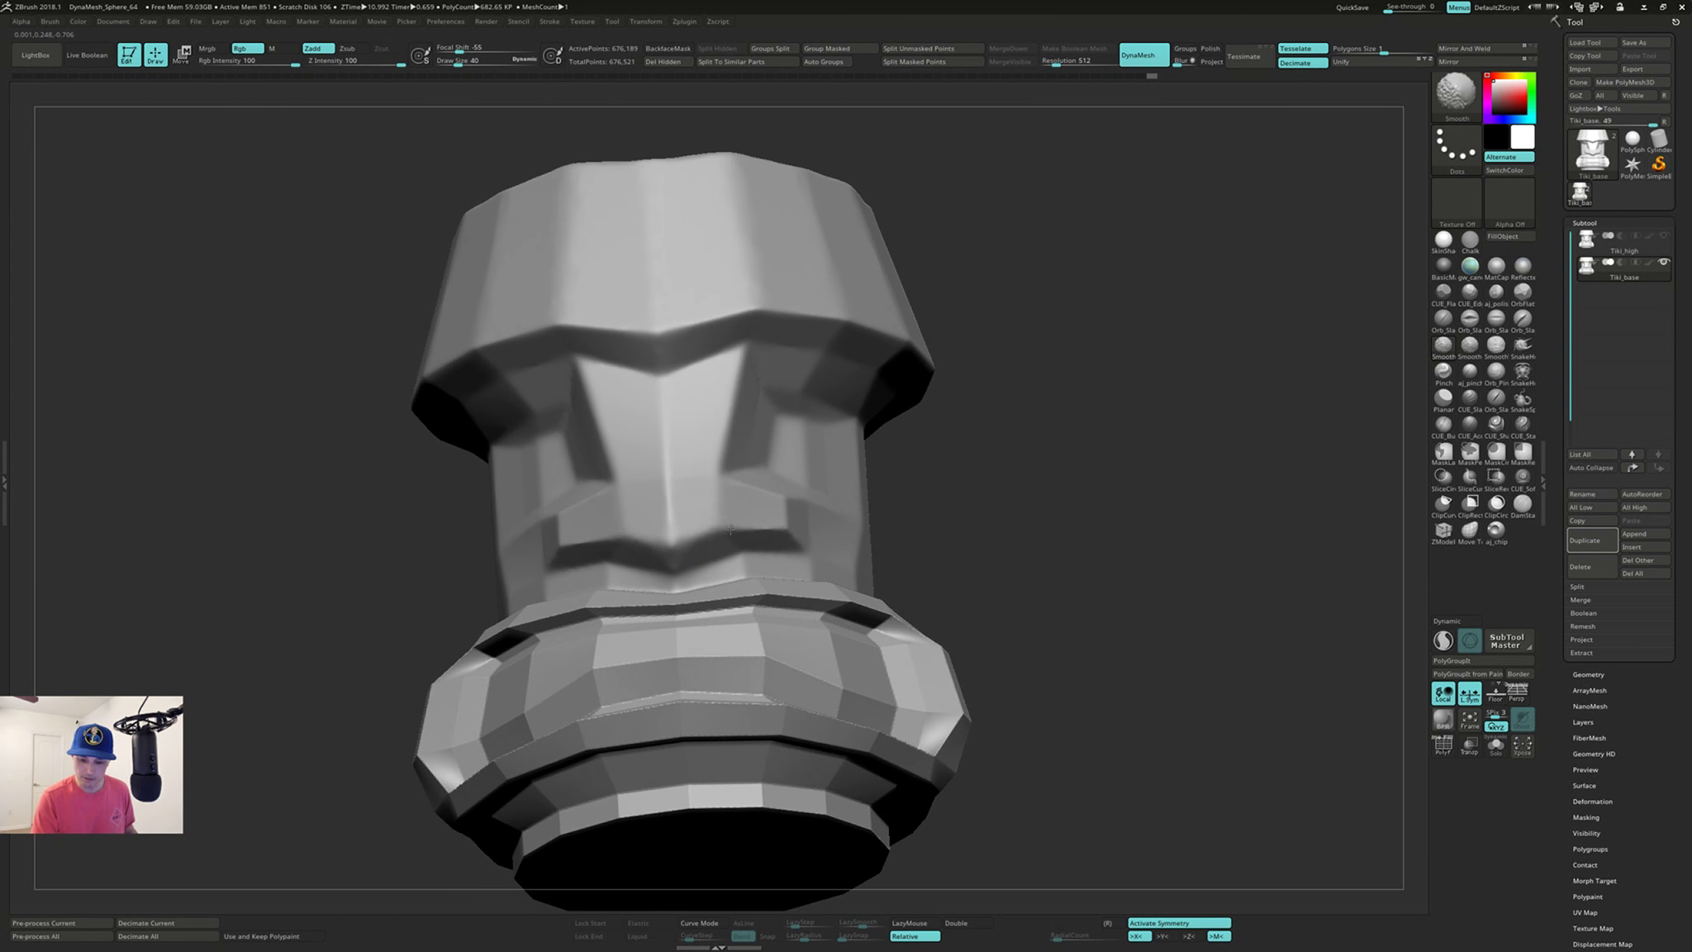
pyautogui.keyDown('shift'); pyautogui.moveTo(730, 530); pyautogui.dragTo(783, 525); pyautogui.keyUp('shift')
pyautogui.moveTo(808, 514)
pyautogui.mouseDown(button='right')
pyautogui.moveTo(797, 570)
pyautogui.moveTo(764, 603)
pyautogui.moveTo(769, 574)
pyautogui.moveTo(755, 585)
pyautogui.mouseUp(button='right')
# Step: Smooth the edges of the upper lip and the corners of the mouth
pyautogui.press('shift')
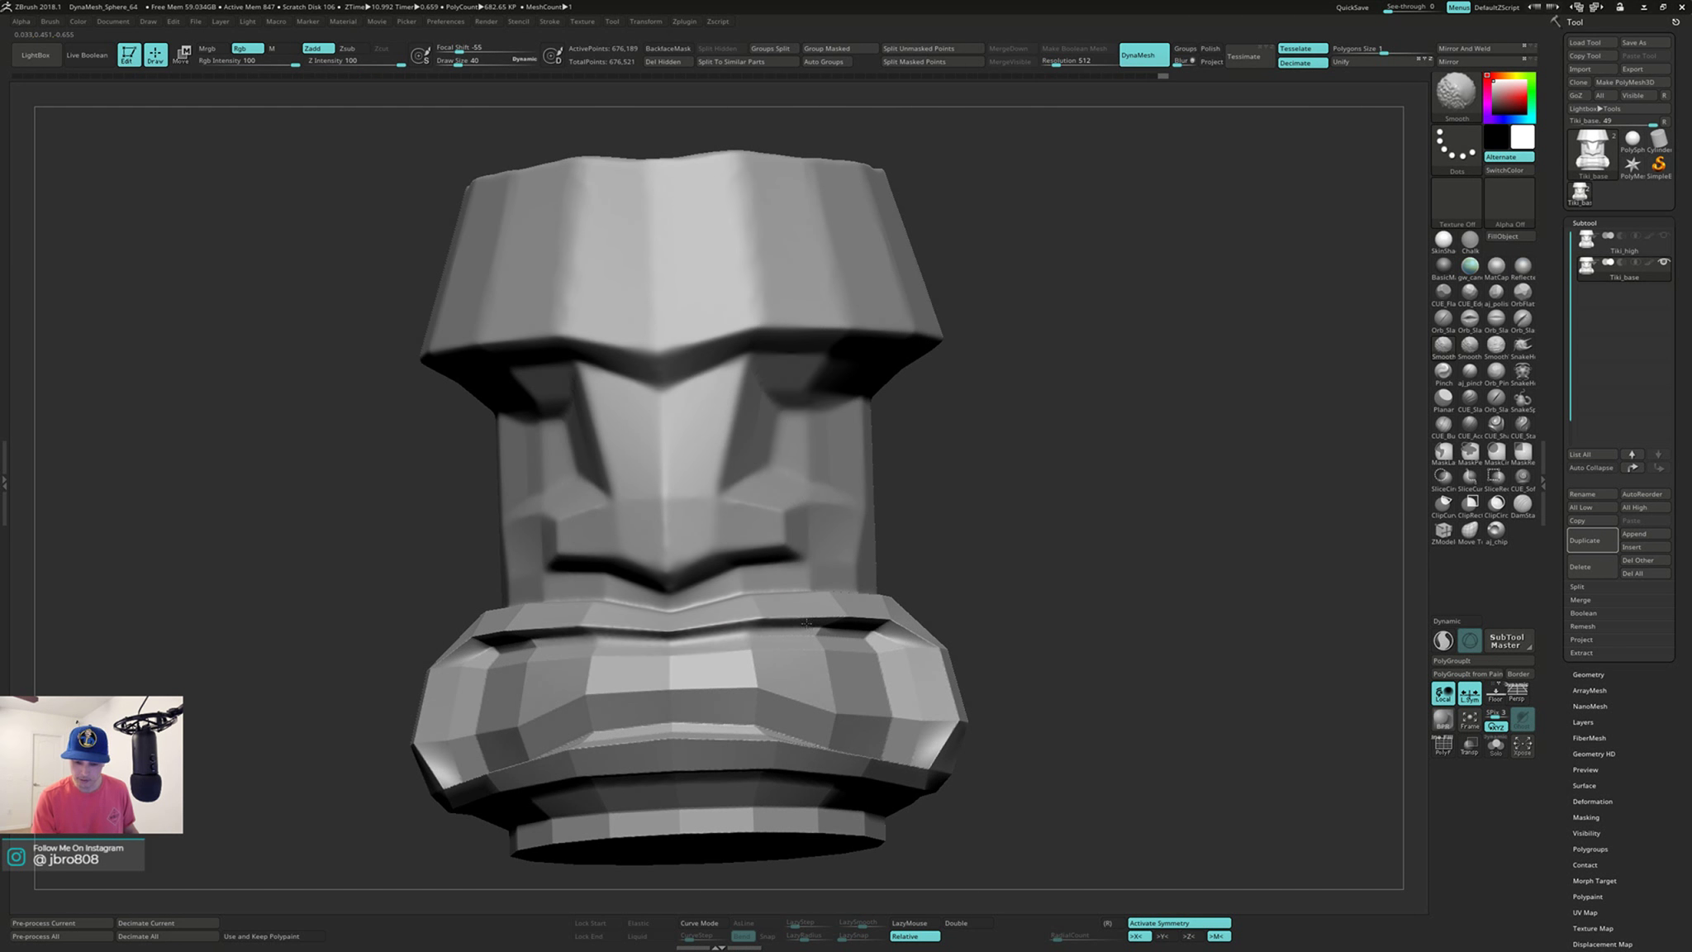
pyautogui.keyDown('shift'); pyautogui.moveTo(905, 656); pyautogui.dragTo(906, 641); pyautogui.keyUp('shift')
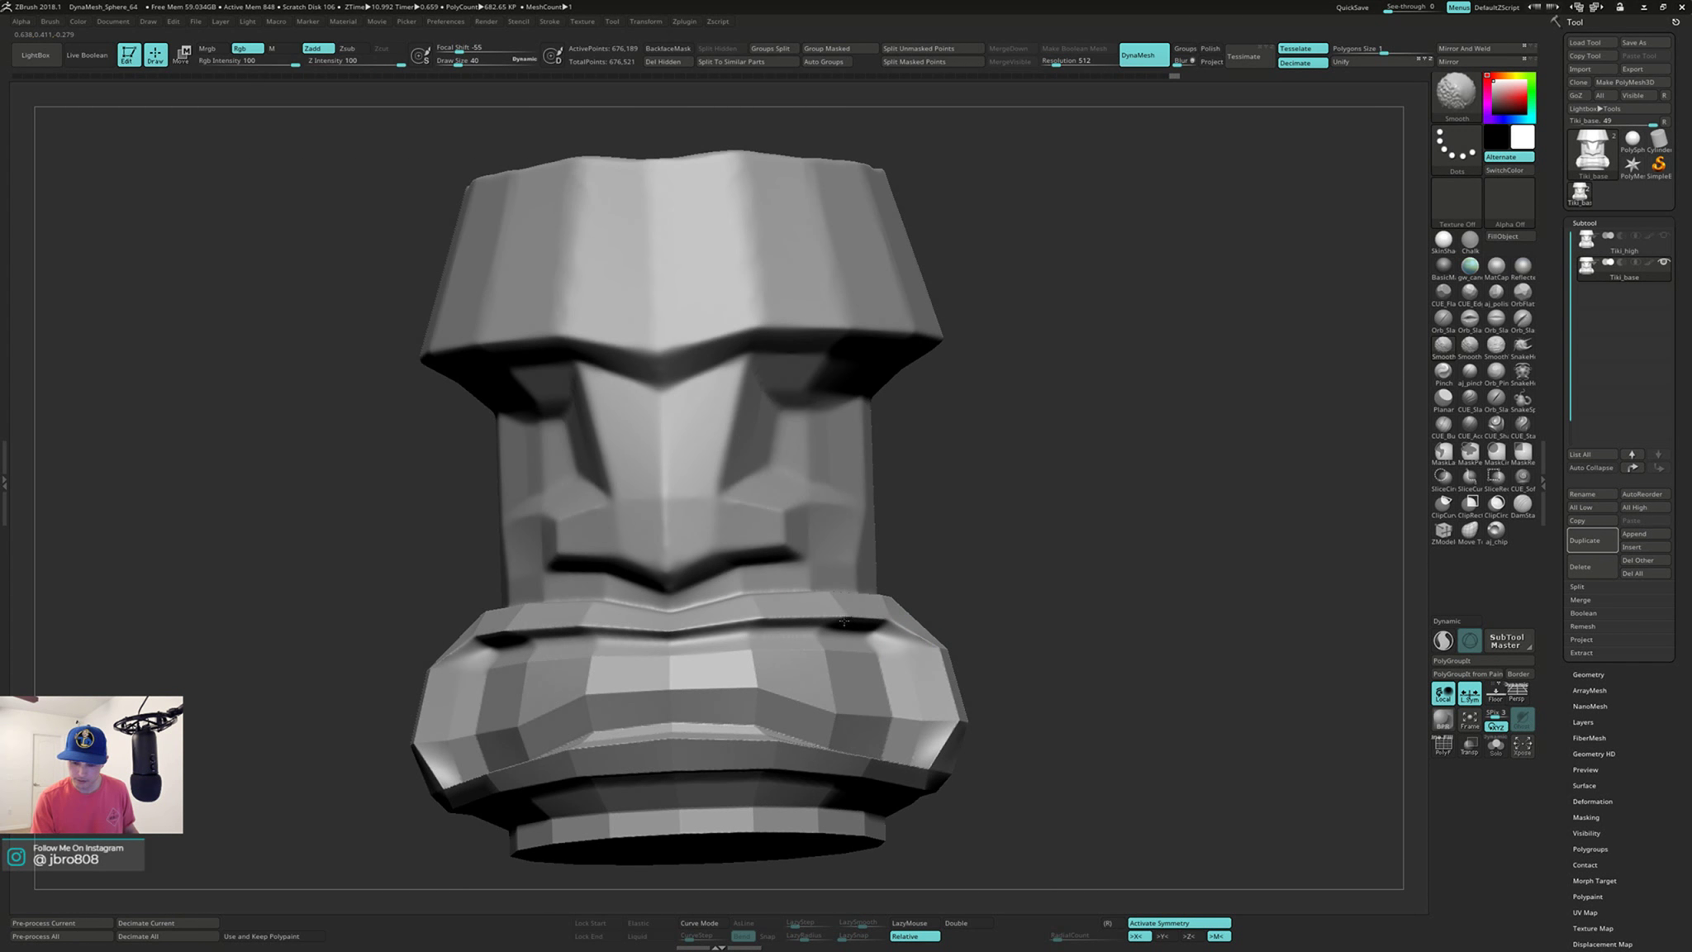
pyautogui.moveTo(735, 626)
pyautogui.mouseDown(button='right')
pyautogui.moveTo(698, 649)
pyautogui.moveTo(889, 607)
pyautogui.mouseUp(button='right')
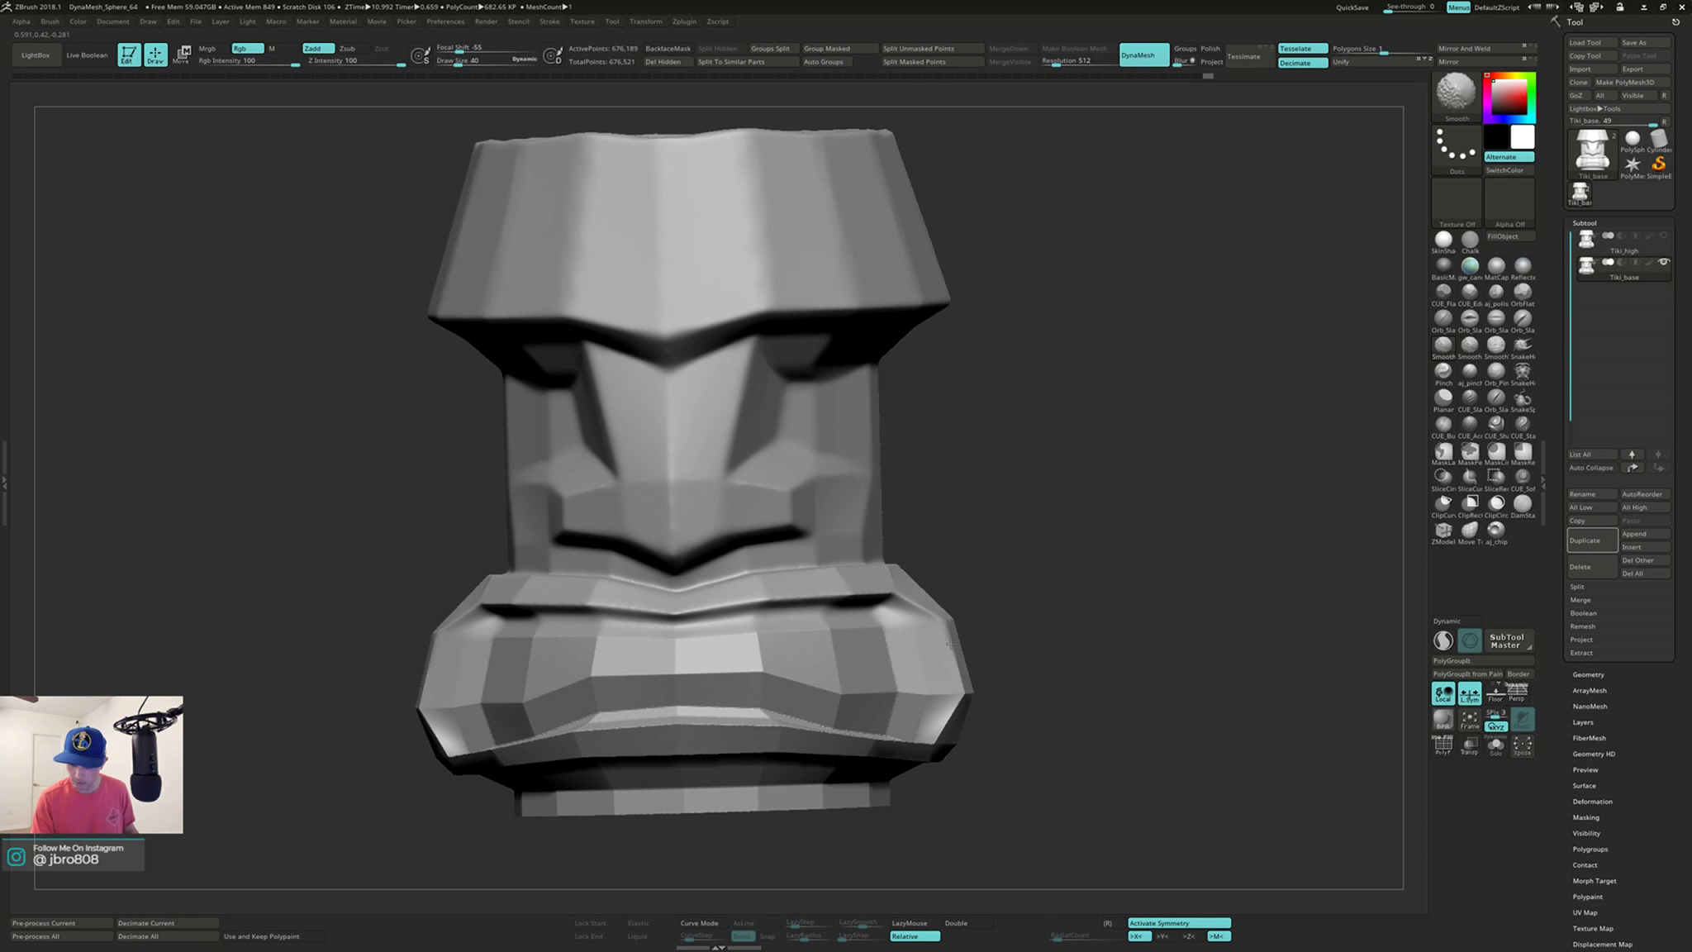
# Step: Smooth the lower lip's edge and the faceted inner surface of the mouth
pyautogui.moveTo(946, 674); pyautogui.dragTo(791, 724, button='right')
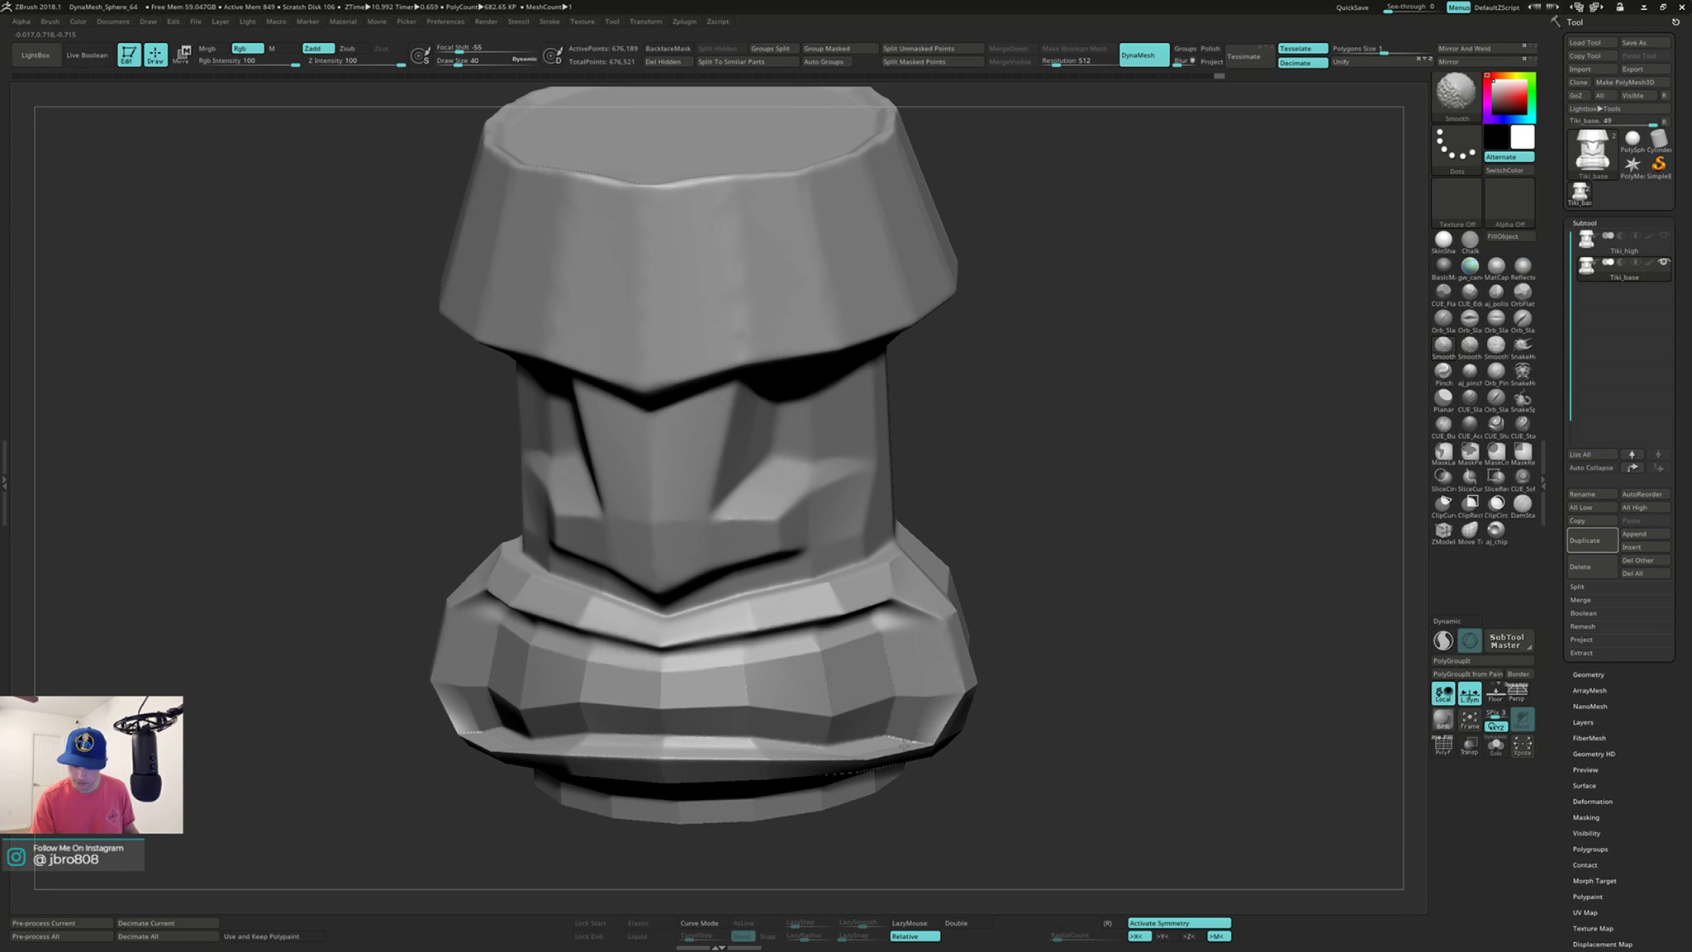
pyautogui.moveTo(904, 744)
pyautogui.keyDown('shift'); pyautogui.mouseDown()
pyautogui.moveTo(927, 729)
pyautogui.moveTo(779, 718)
pyautogui.mouseUp(); pyautogui.keyUp('shift')
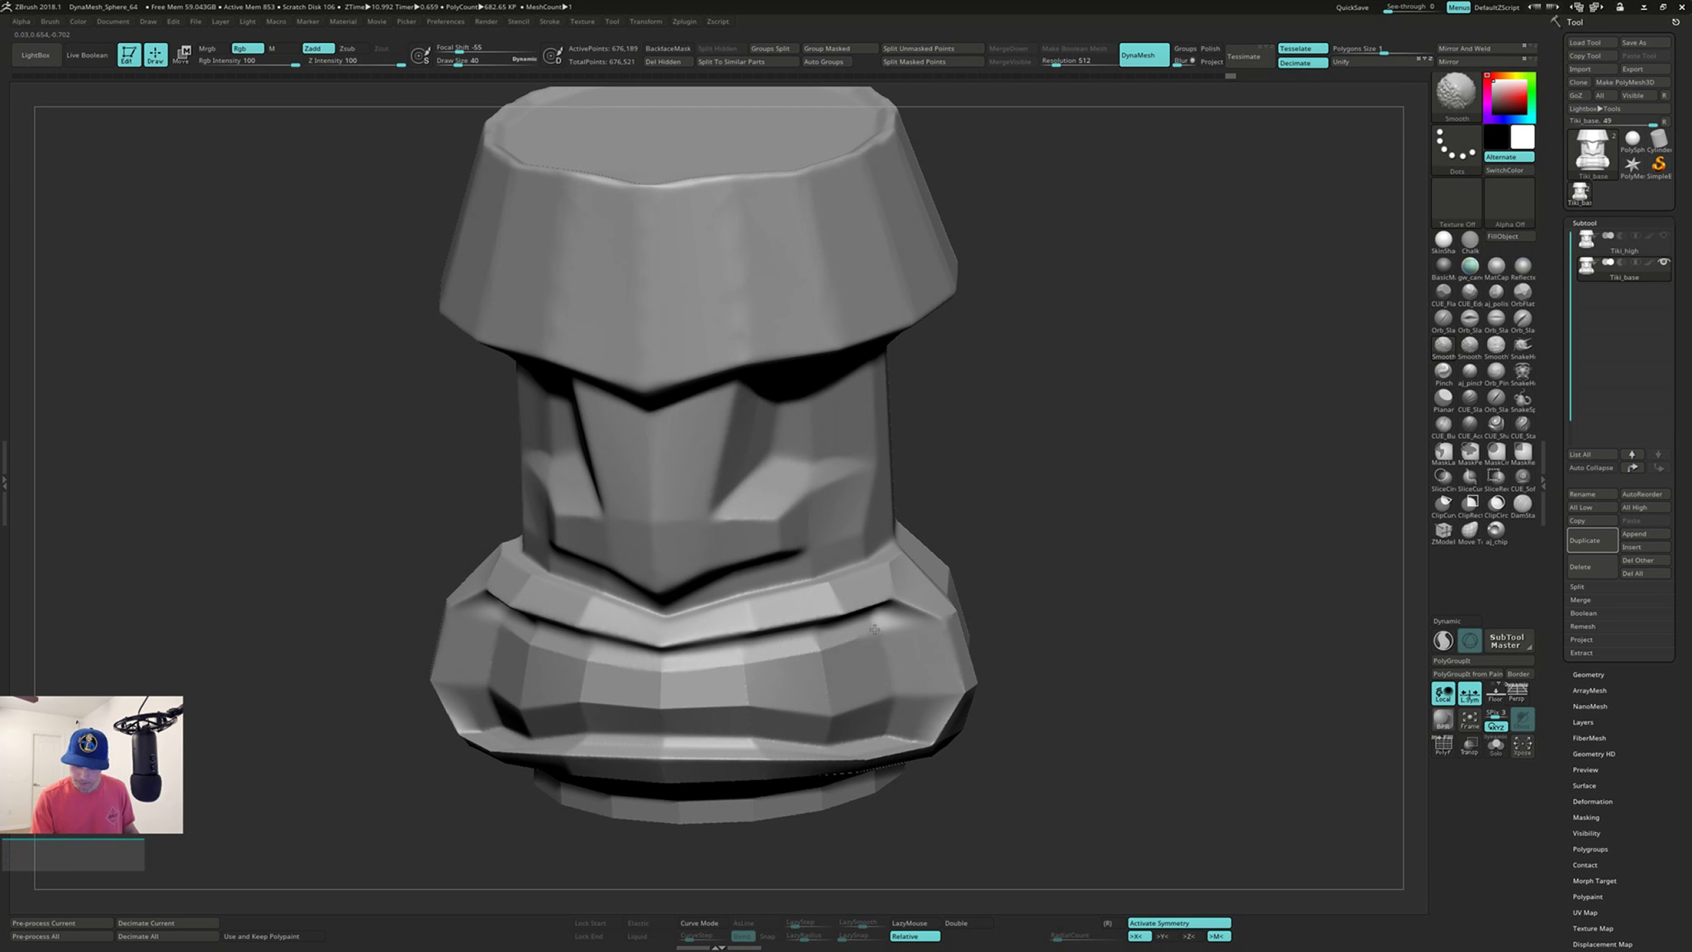
pyautogui.keyDown('shift'); pyautogui.moveTo(874, 629); pyautogui.dragTo(661, 676, button='right'); pyautogui.keyUp('shift')
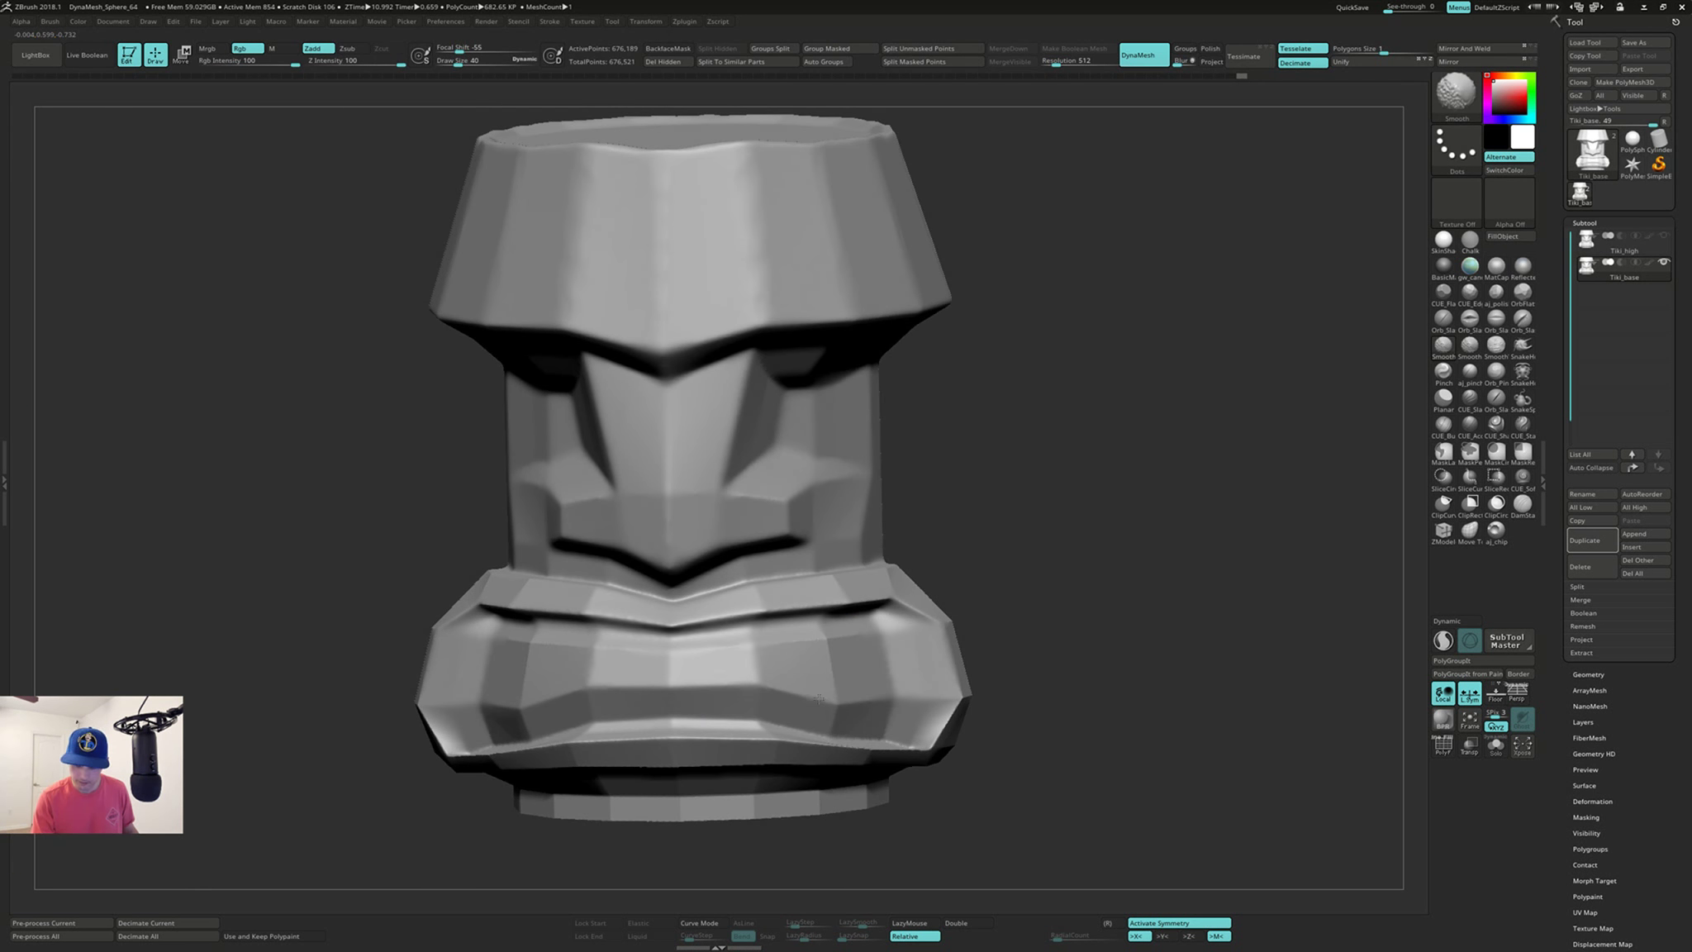
pyautogui.moveTo(755, 649); pyautogui.dragTo(831, 697, button='right')
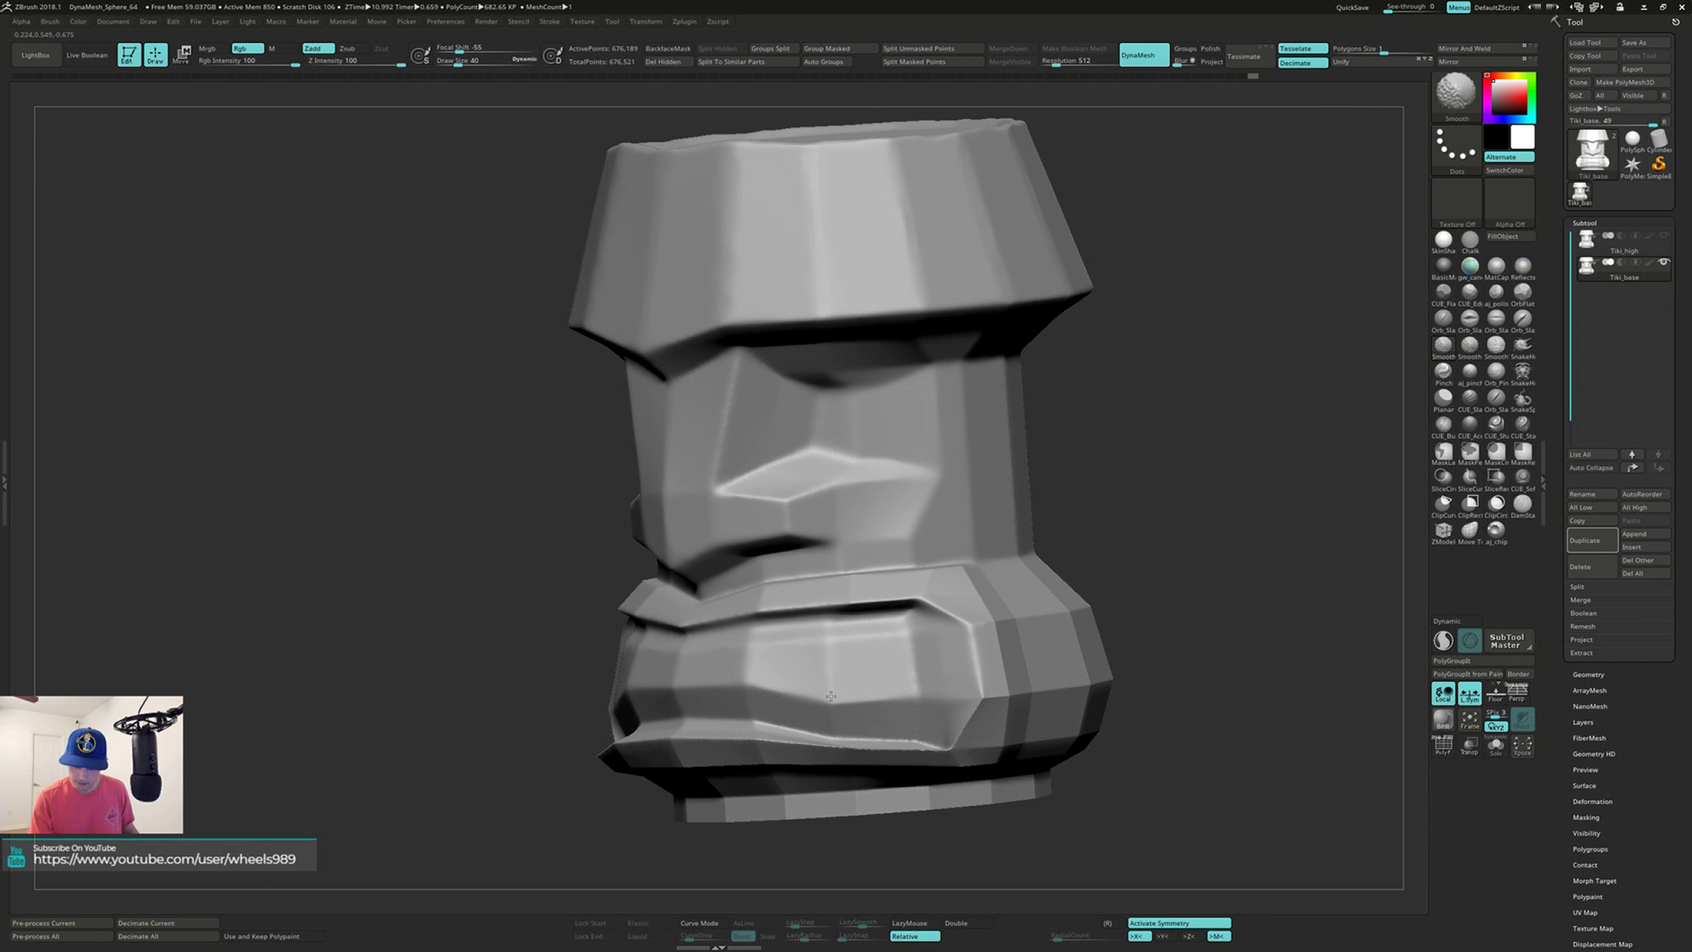
pyautogui.moveTo(907, 640)
pyautogui.mouseDown(button='right')
pyautogui.moveTo(930, 659)
pyautogui.moveTo(967, 585)
pyautogui.mouseUp(button='right')
pyautogui.moveTo(699, 658)
pyautogui.mouseDown(button='right')
pyautogui.moveTo(784, 601)
pyautogui.moveTo(740, 640)
pyautogui.mouseUp(button='right')
pyautogui.moveTo(997, 687)
pyautogui.mouseDown(button='right')
pyautogui.moveTo(936, 631)
pyautogui.moveTo(876, 653)
pyautogui.moveTo(774, 642)
pyautogui.moveTo(834, 632)
pyautogui.moveTo(817, 628)
pyautogui.mouseUp(button='right')
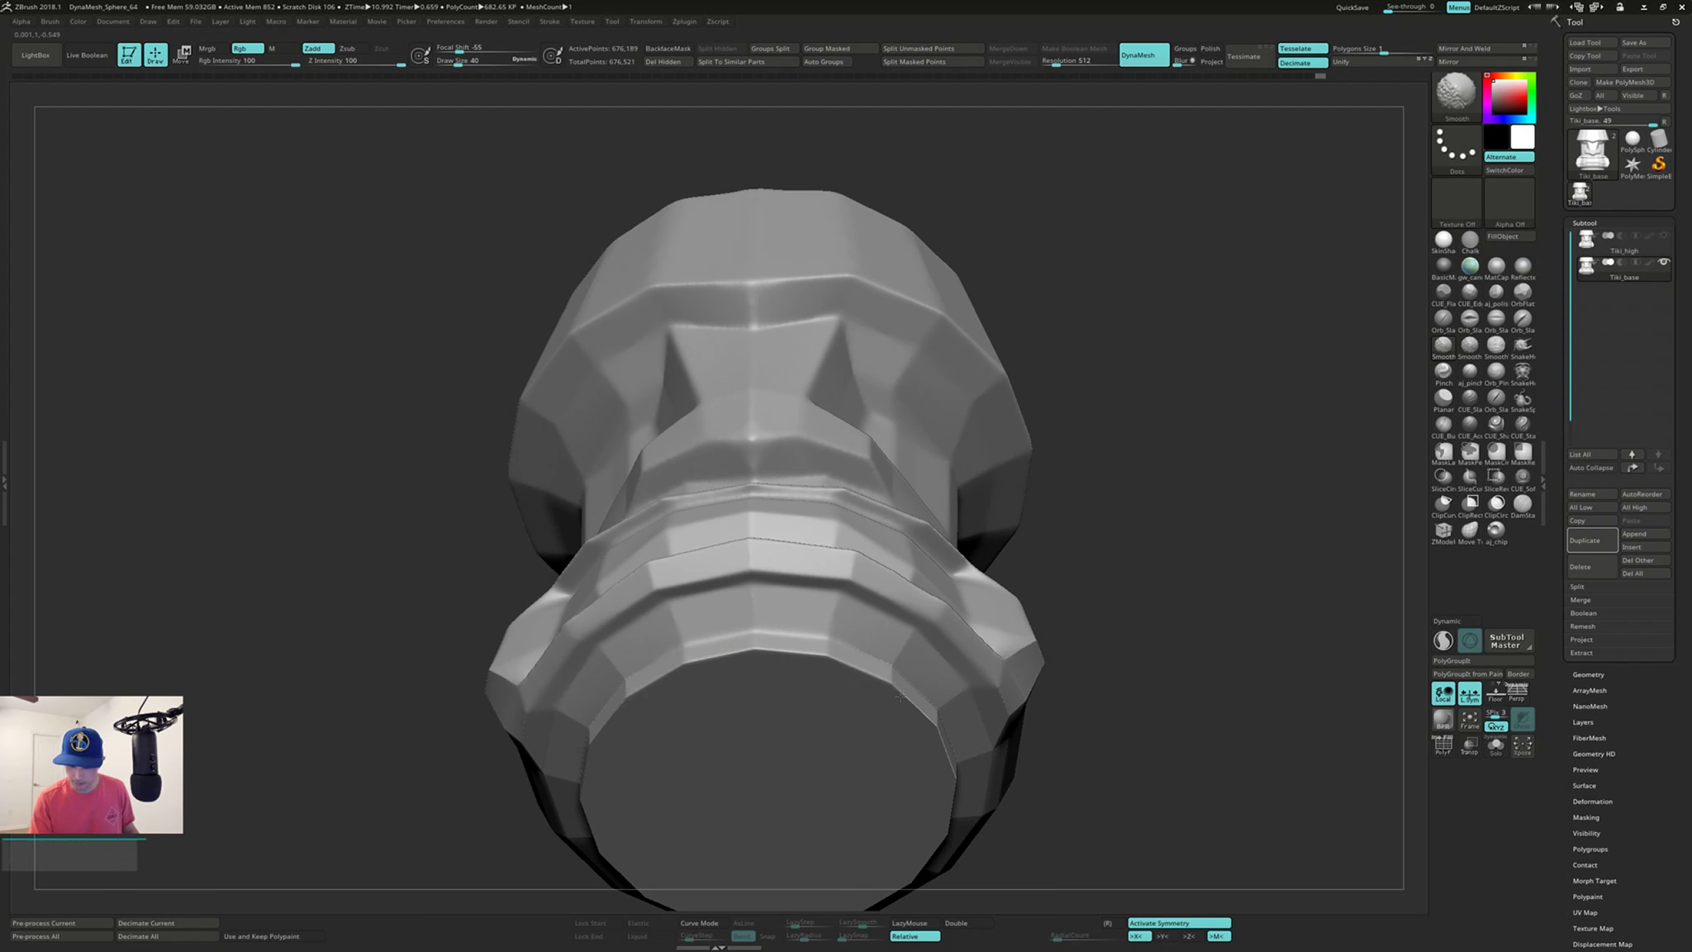
# Step: Smooth the underside of the lower lip and the crease where the mouth section meets the base
pyautogui.moveTo(937, 723)
pyautogui.mouseDown(button='right')
pyautogui.moveTo(874, 562)
pyautogui.moveTo(816, 547)
pyautogui.mouseUp(button='right')
pyautogui.press('shift')
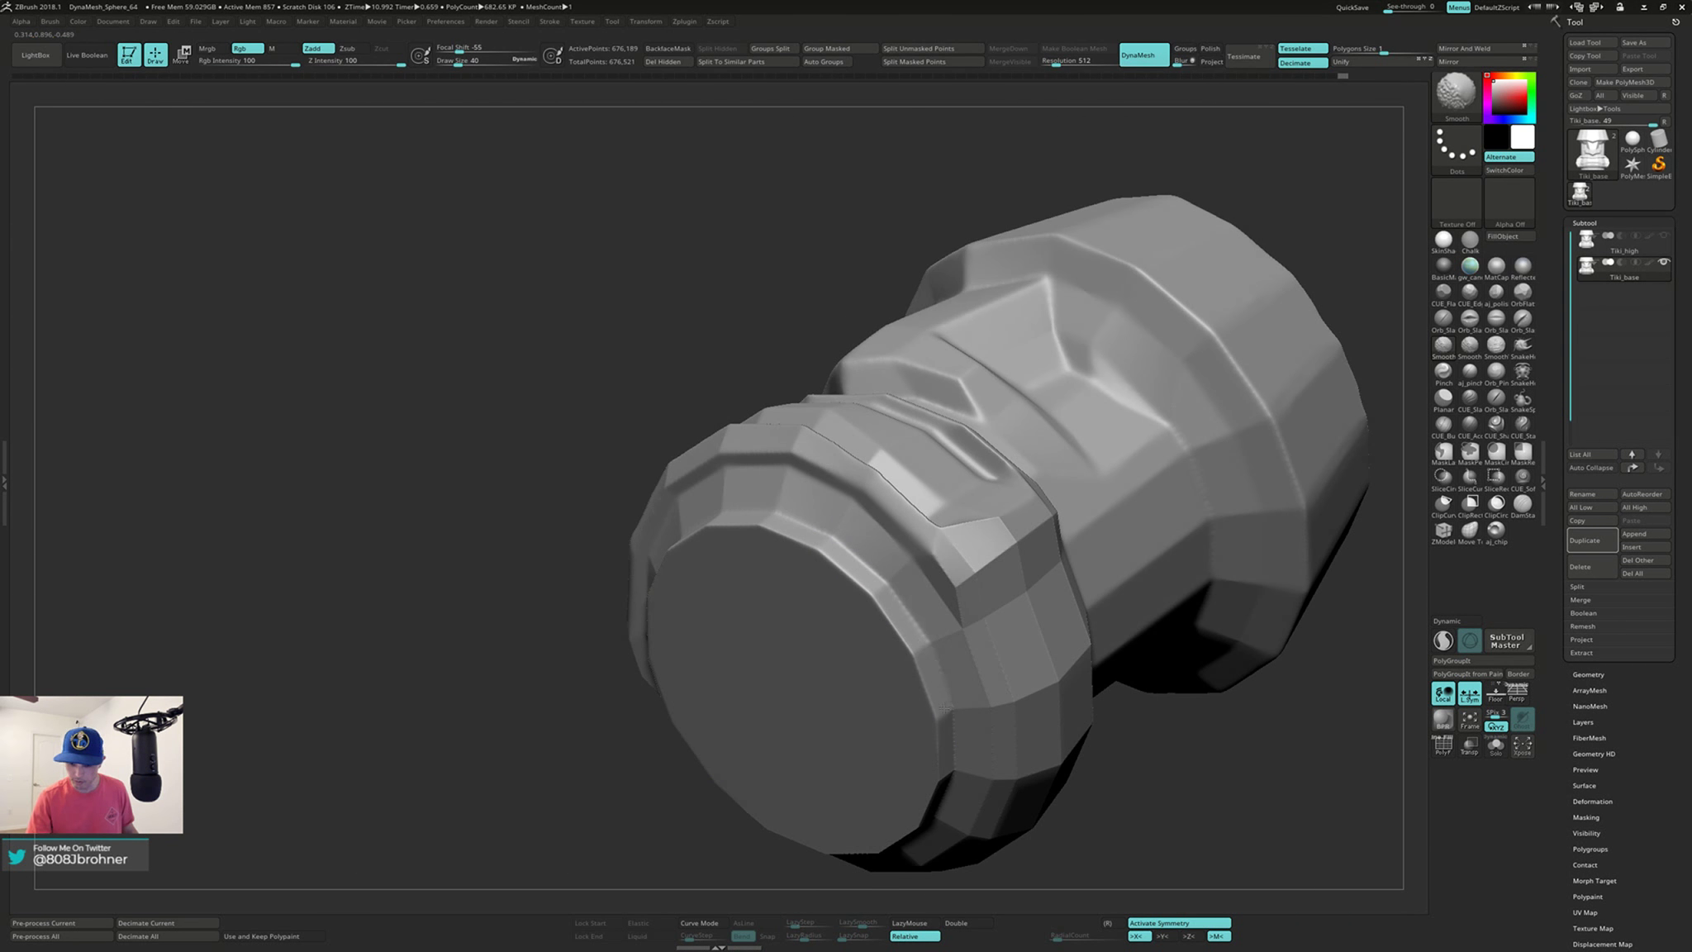
pyautogui.moveTo(945, 707)
pyautogui.mouseDown(button='right')
pyautogui.moveTo(934, 566)
pyautogui.moveTo(907, 684)
pyautogui.moveTo(860, 703)
pyautogui.moveTo(923, 680)
pyautogui.moveTo(921, 592)
pyautogui.mouseUp(button='right')
pyautogui.press('shift')
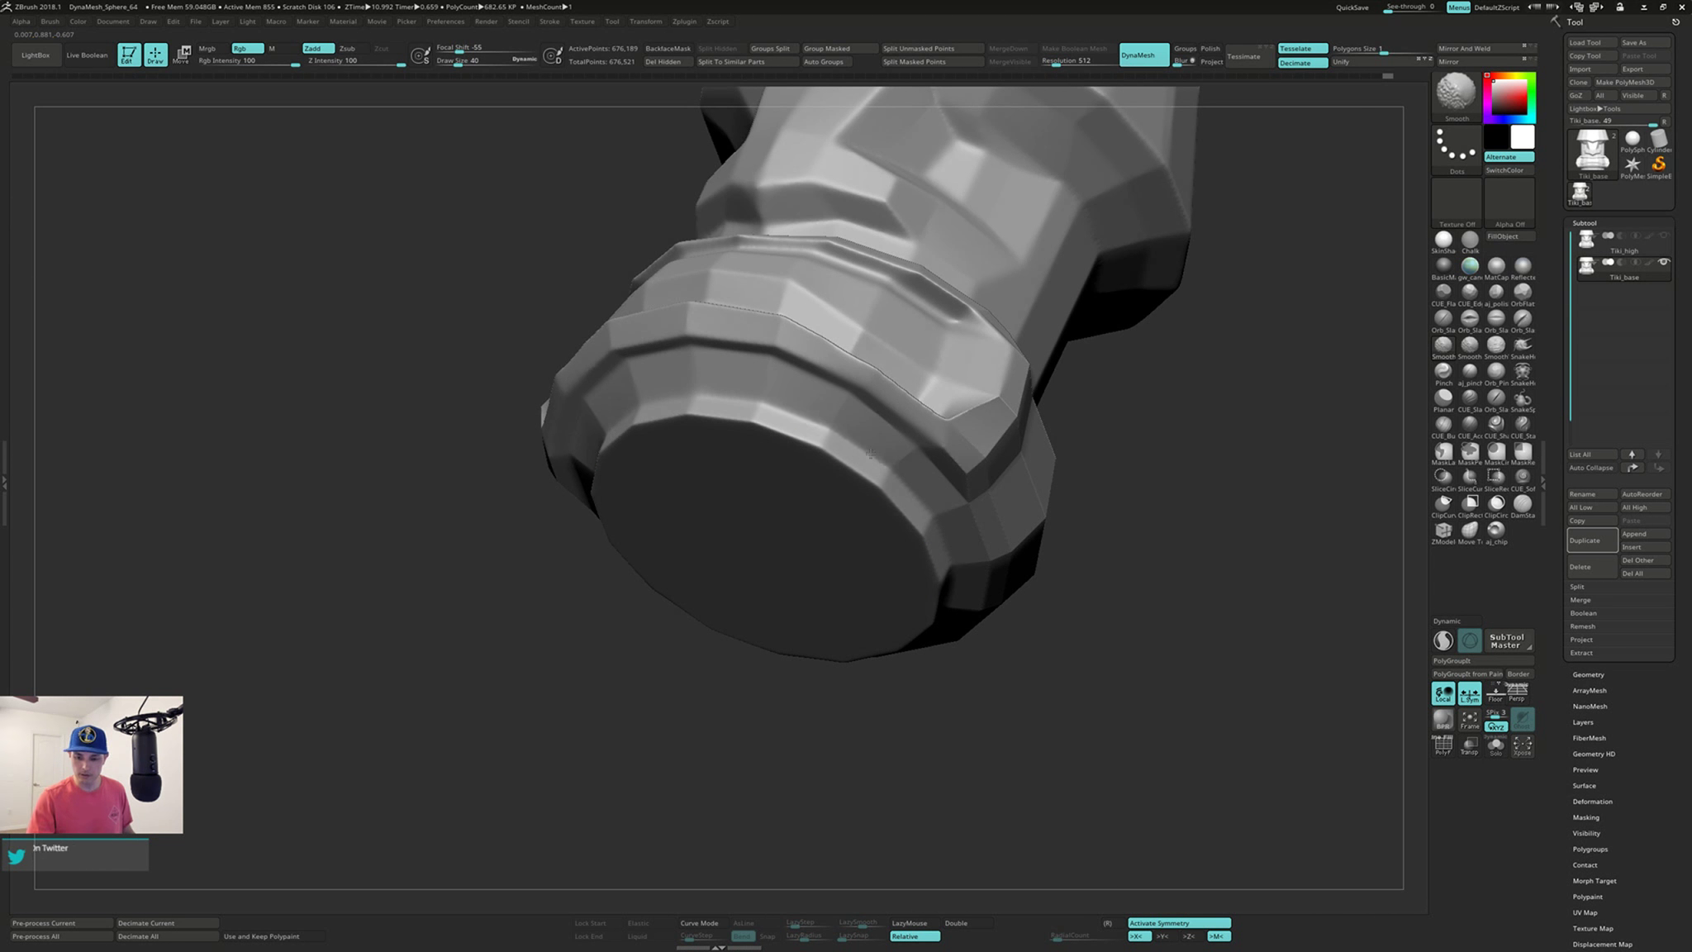
pyautogui.moveTo(1025, 596)
pyautogui.mouseDown(button='right')
pyautogui.moveTo(962, 547)
pyautogui.moveTo(1057, 591)
pyautogui.moveTo(1163, 577)
pyautogui.moveTo(1031, 610)
pyautogui.moveTo(1014, 657)
pyautogui.mouseUp(button='right')
pyautogui.press('shift')
pyautogui.moveTo(709, 523)
pyautogui.mouseDown(button='right')
pyautogui.moveTo(721, 559)
pyautogui.moveTo(716, 540)
pyautogui.mouseUp(button='right')
pyautogui.press('shift')
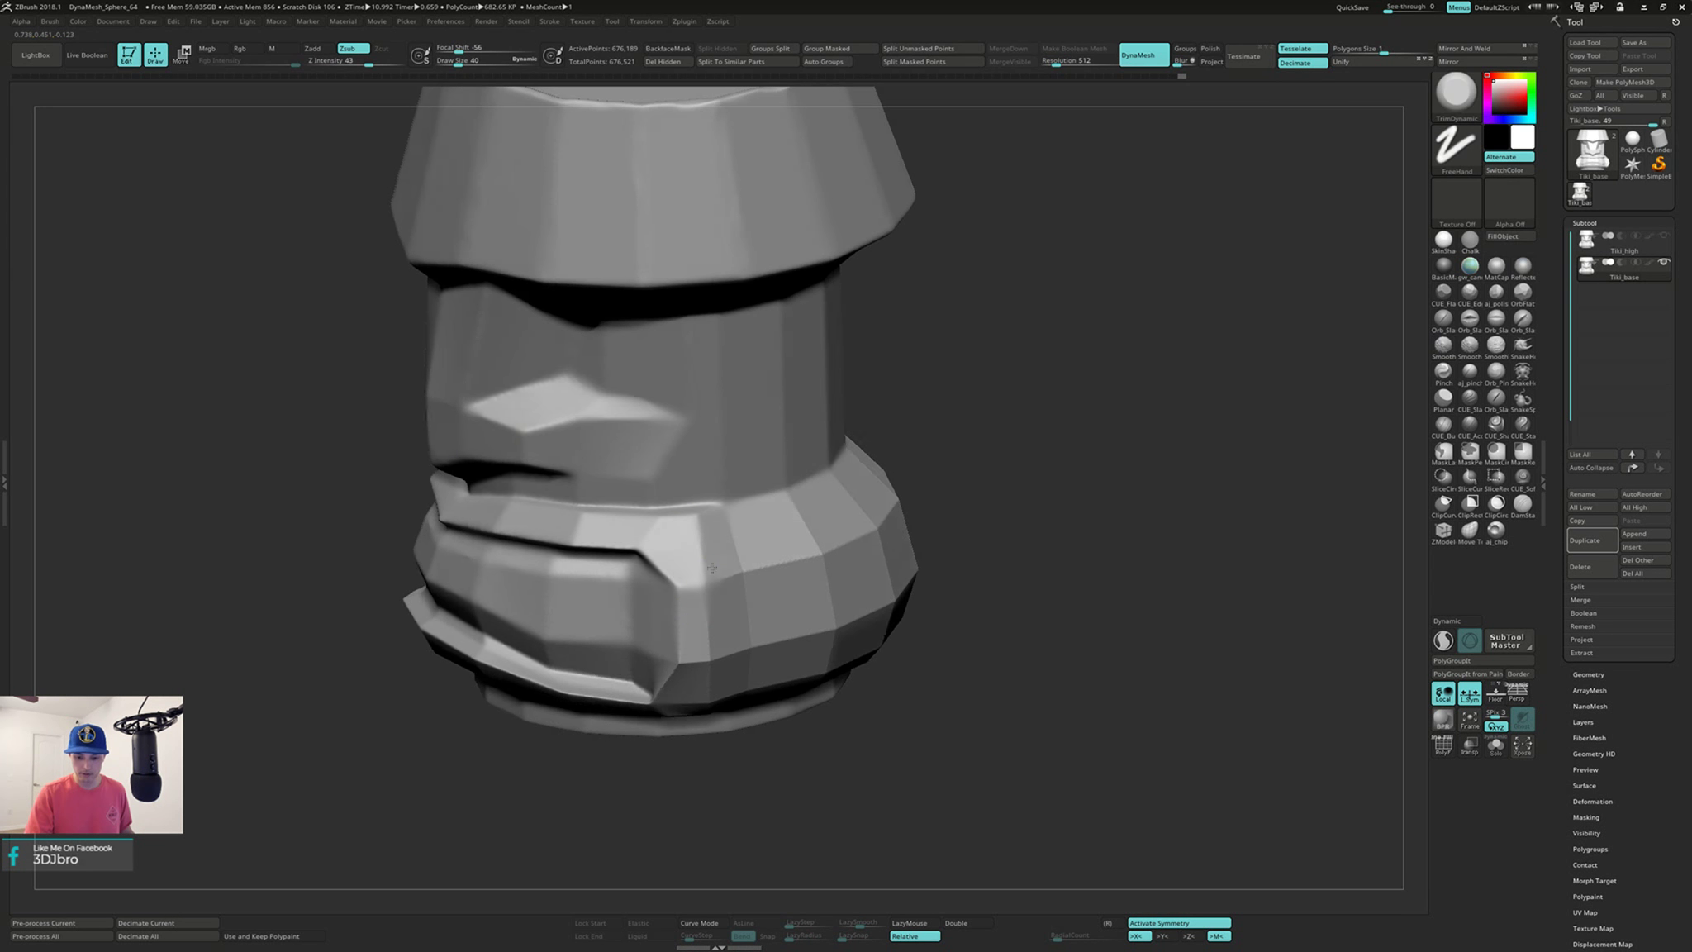
# Step: Smooth the outer corner of the mouth and the adjoining lip edges on the side of the head
pyautogui.moveTo(703, 586); pyautogui.dragTo(709, 570, button='right')
pyautogui.press('shift')
pyautogui.moveTo(688, 659); pyautogui.dragTo(727, 661, button='right')
pyautogui.keyDown('shift'); pyautogui.moveTo(670, 671); pyautogui.dragTo(677, 661); pyautogui.keyUp('shift')
pyautogui.moveTo(675, 656)
pyautogui.keyDown('alt'); pyautogui.mouseDown(button='right')
pyautogui.moveTo(773, 635)
pyautogui.moveTo(591, 655)
pyautogui.mouseUp(button='right'); pyautogui.keyUp('alt')
pyautogui.press('shift')
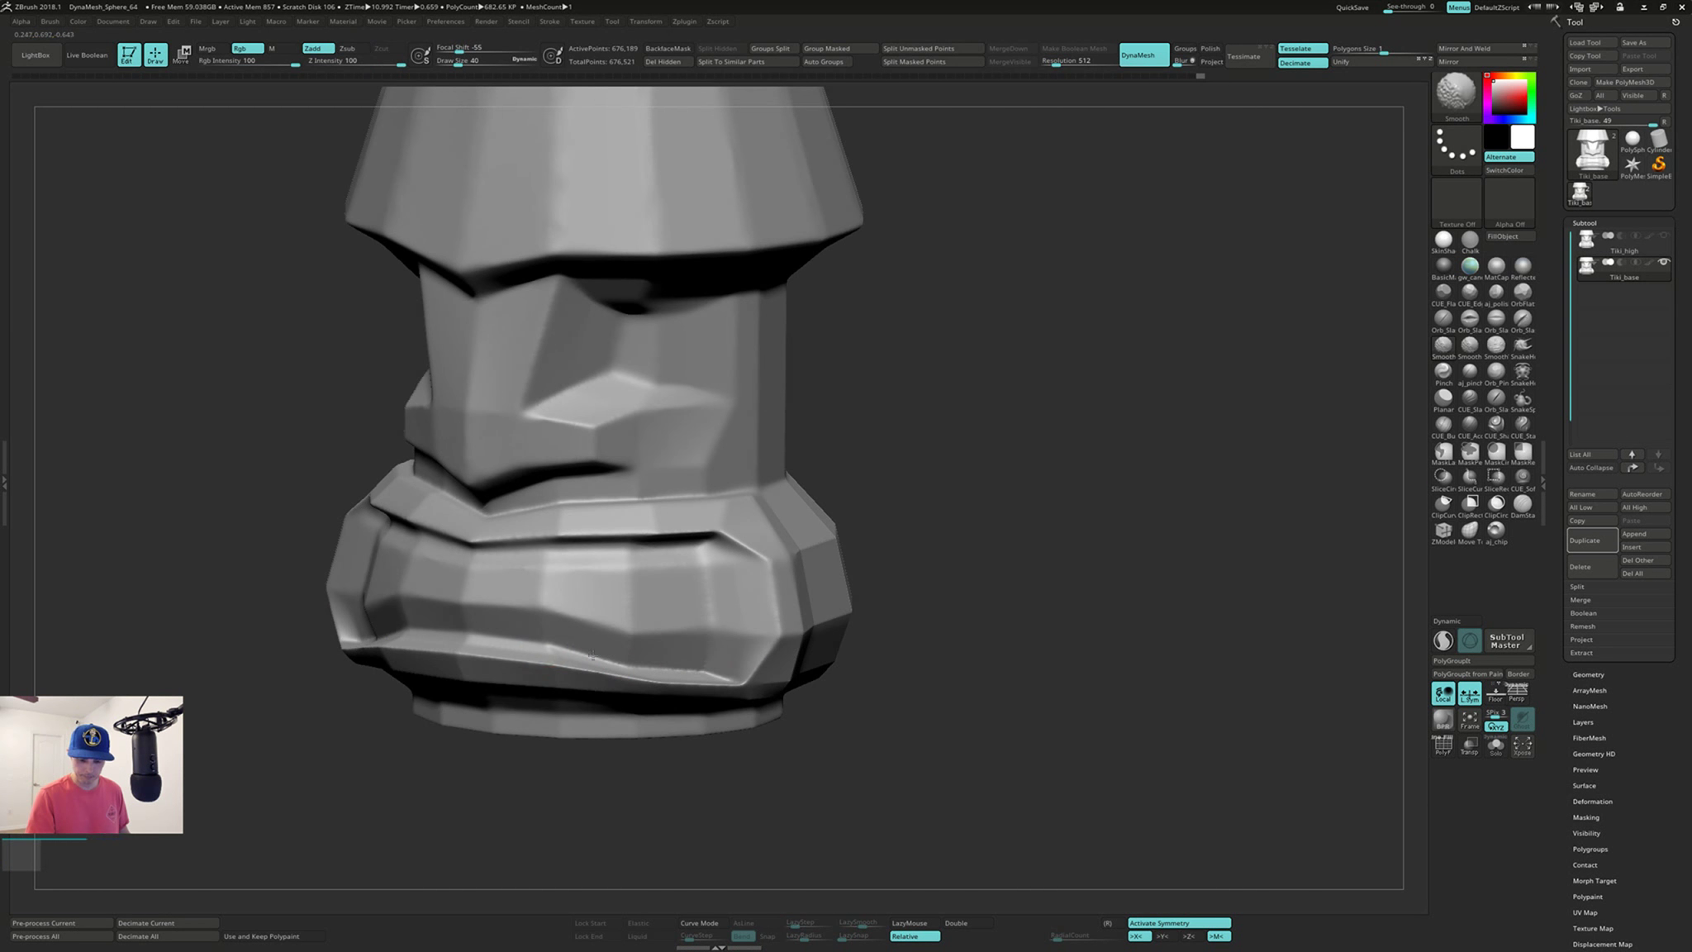
pyautogui.keyDown('shift'); pyautogui.moveTo(736, 656); pyautogui.dragTo(770, 613); pyautogui.keyUp('shift')
pyautogui.moveTo(771, 612); pyautogui.dragTo(792, 601, button='right')
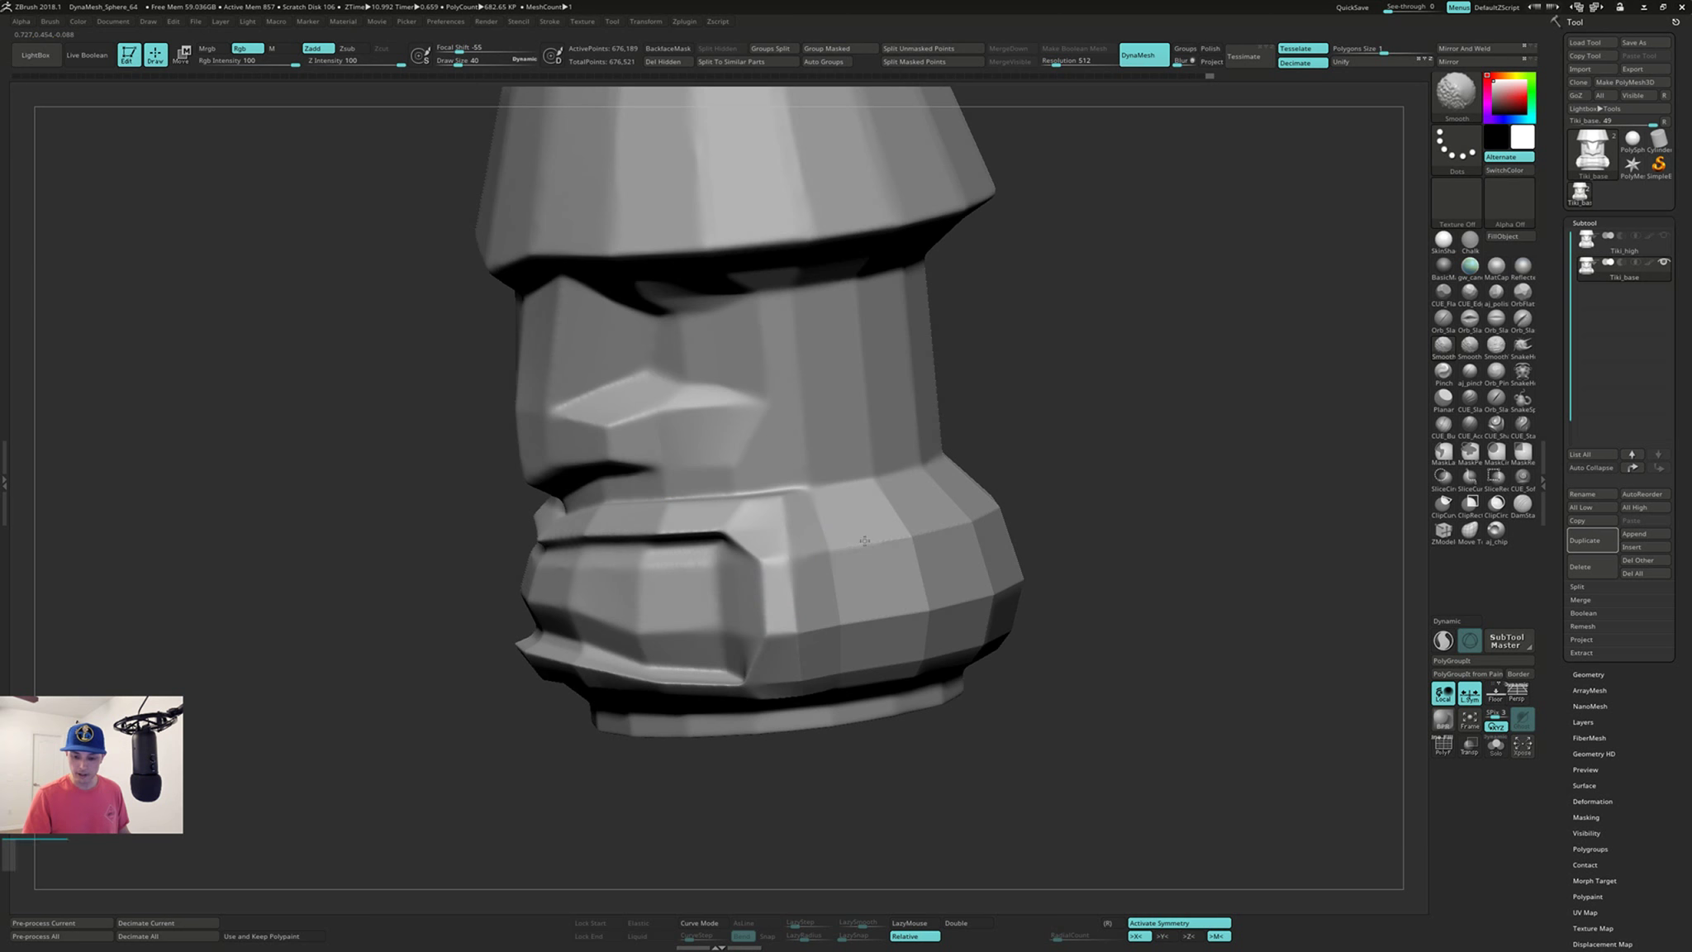
# Step: Smooth the facet edges running from the mouth corner around the side of the wide mouth section
pyautogui.moveTo(864, 541); pyautogui.dragTo(800, 457, button='right')
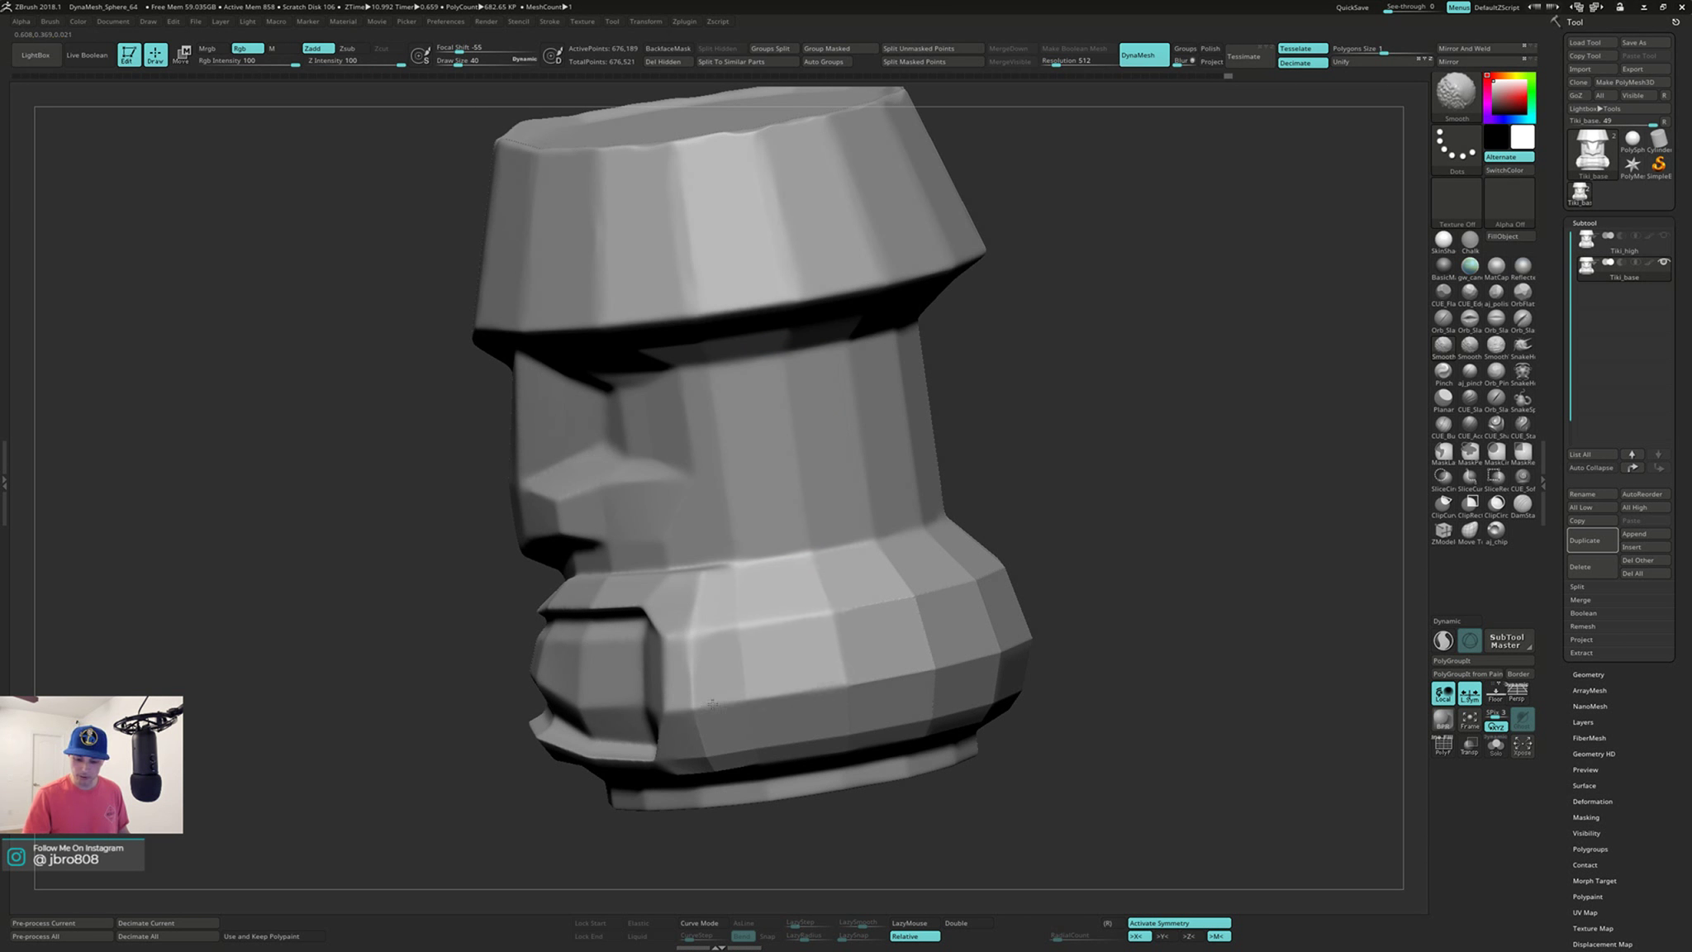
pyautogui.moveTo(733, 676)
pyautogui.mouseDown(button='right')
pyautogui.moveTo(751, 571)
pyautogui.moveTo(718, 586)
pyautogui.mouseUp(button='right')
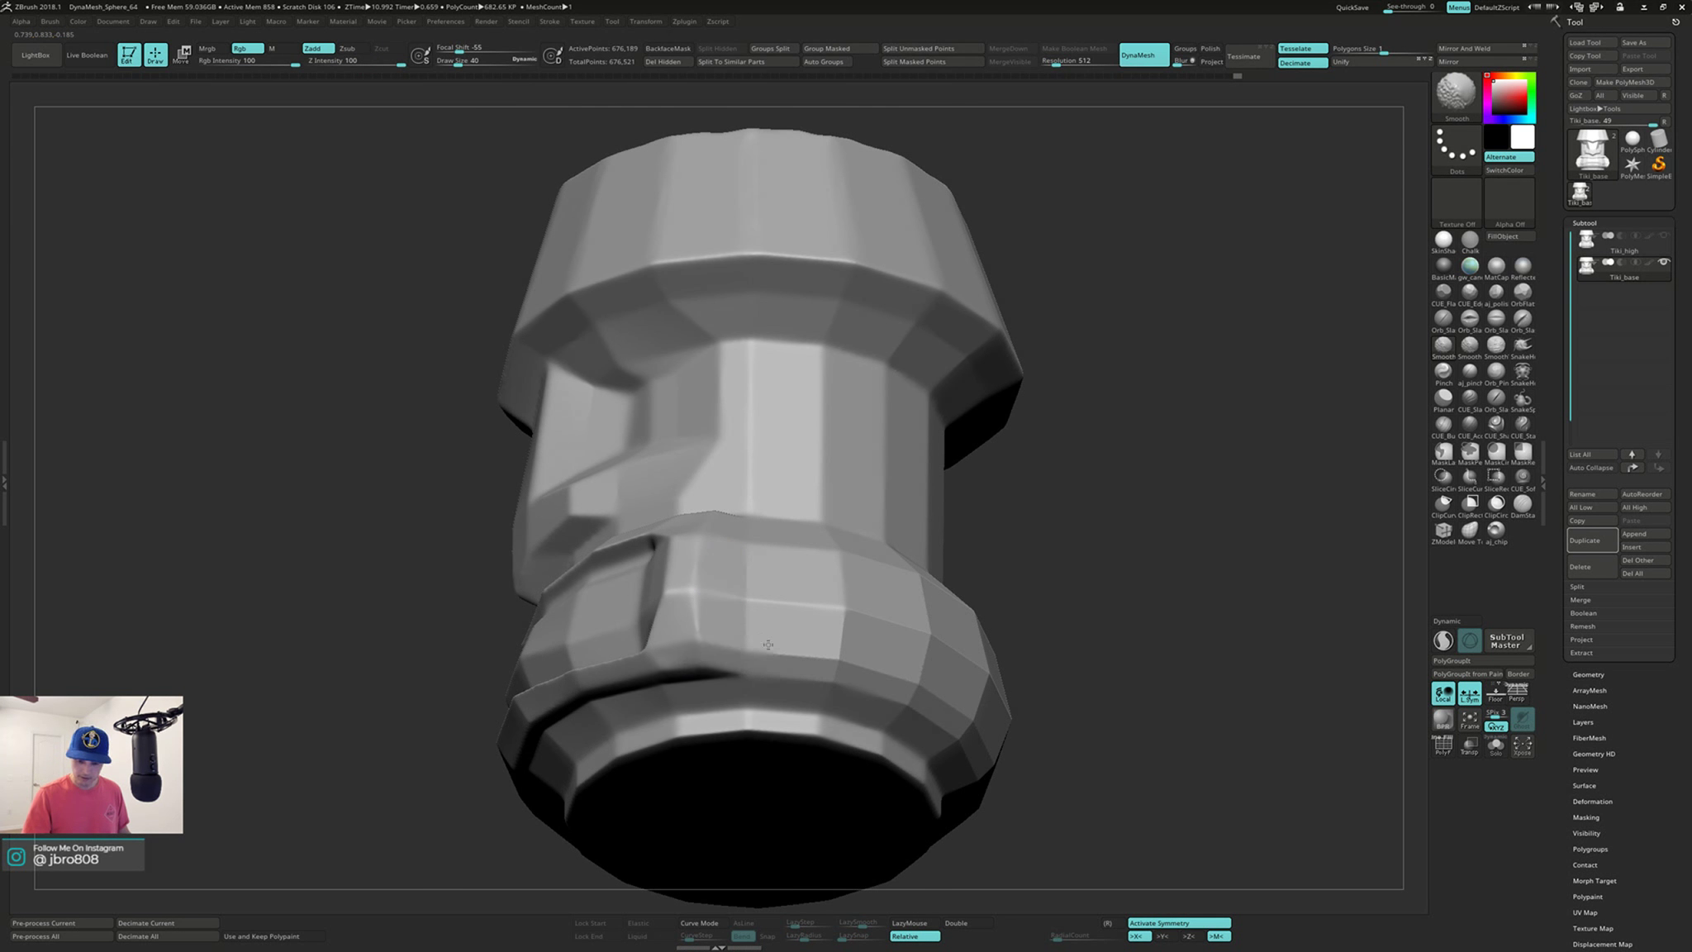
pyautogui.moveTo(888, 616)
pyautogui.mouseDown(button='right')
pyautogui.moveTo(918, 600)
pyautogui.moveTo(884, 550)
pyautogui.mouseUp(button='right')
pyautogui.keyDown('shift'); pyautogui.moveTo(789, 571); pyautogui.dragTo(849, 642); pyautogui.keyUp('shift')
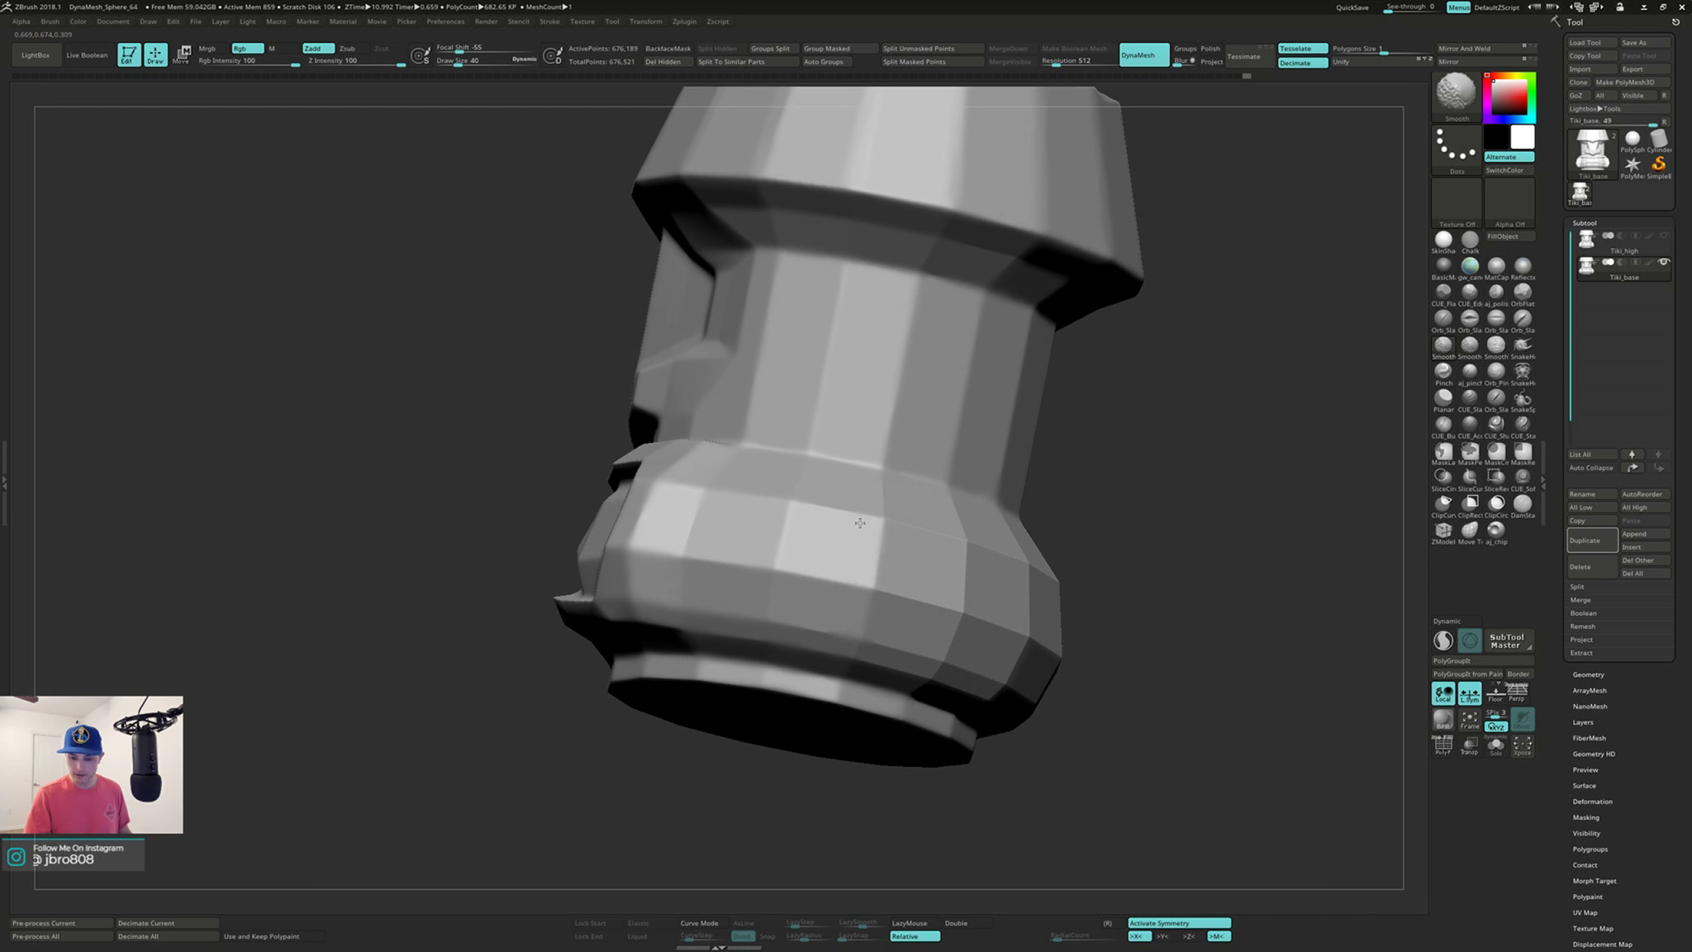
pyautogui.moveTo(860, 523); pyautogui.dragTo(814, 541, button='right')
pyautogui.moveTo(814, 541)
pyautogui.keyDown('alt'); pyautogui.mouseDown(button='right')
pyautogui.moveTo(798, 495)
pyautogui.moveTo(837, 527)
pyautogui.mouseUp(button='right'); pyautogui.keyUp('alt')
pyautogui.moveTo(942, 504)
pyautogui.mouseDown(button='right')
pyautogui.moveTo(850, 514)
pyautogui.moveTo(833, 563)
pyautogui.mouseUp(button='right')
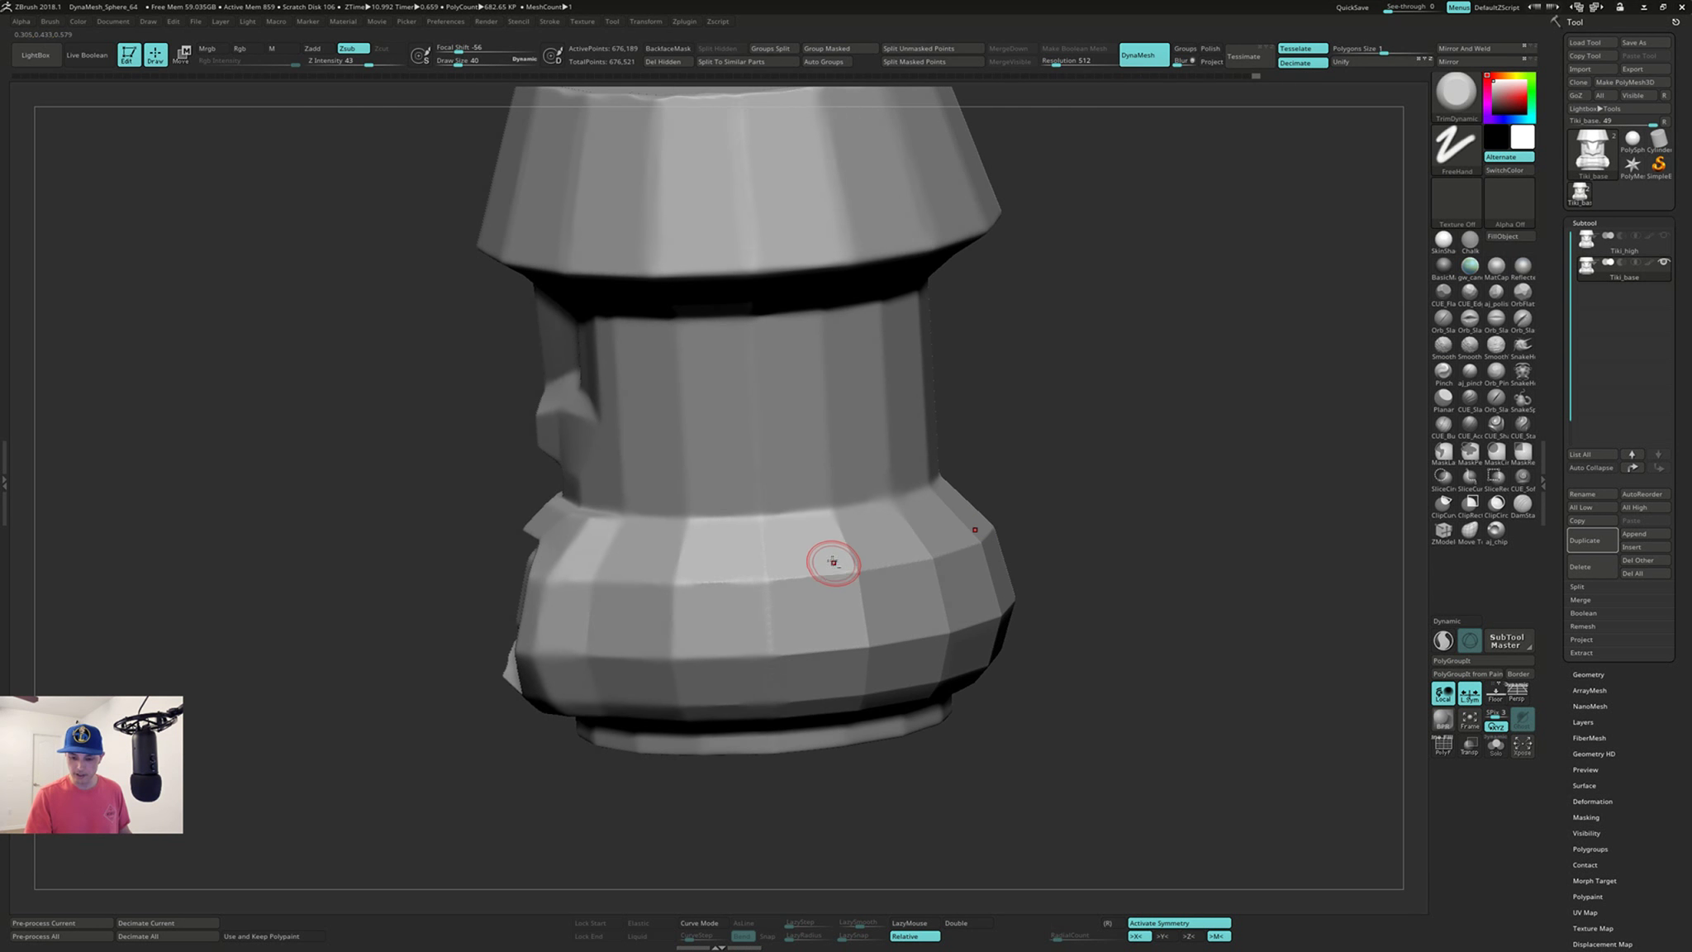
# Step: Enlarge the brush to size 62 and soften the horizontal edge around the side and back of the mouth section
pyautogui.press('s')
pyautogui.moveTo(714, 588); pyautogui.dragTo(913, 551)
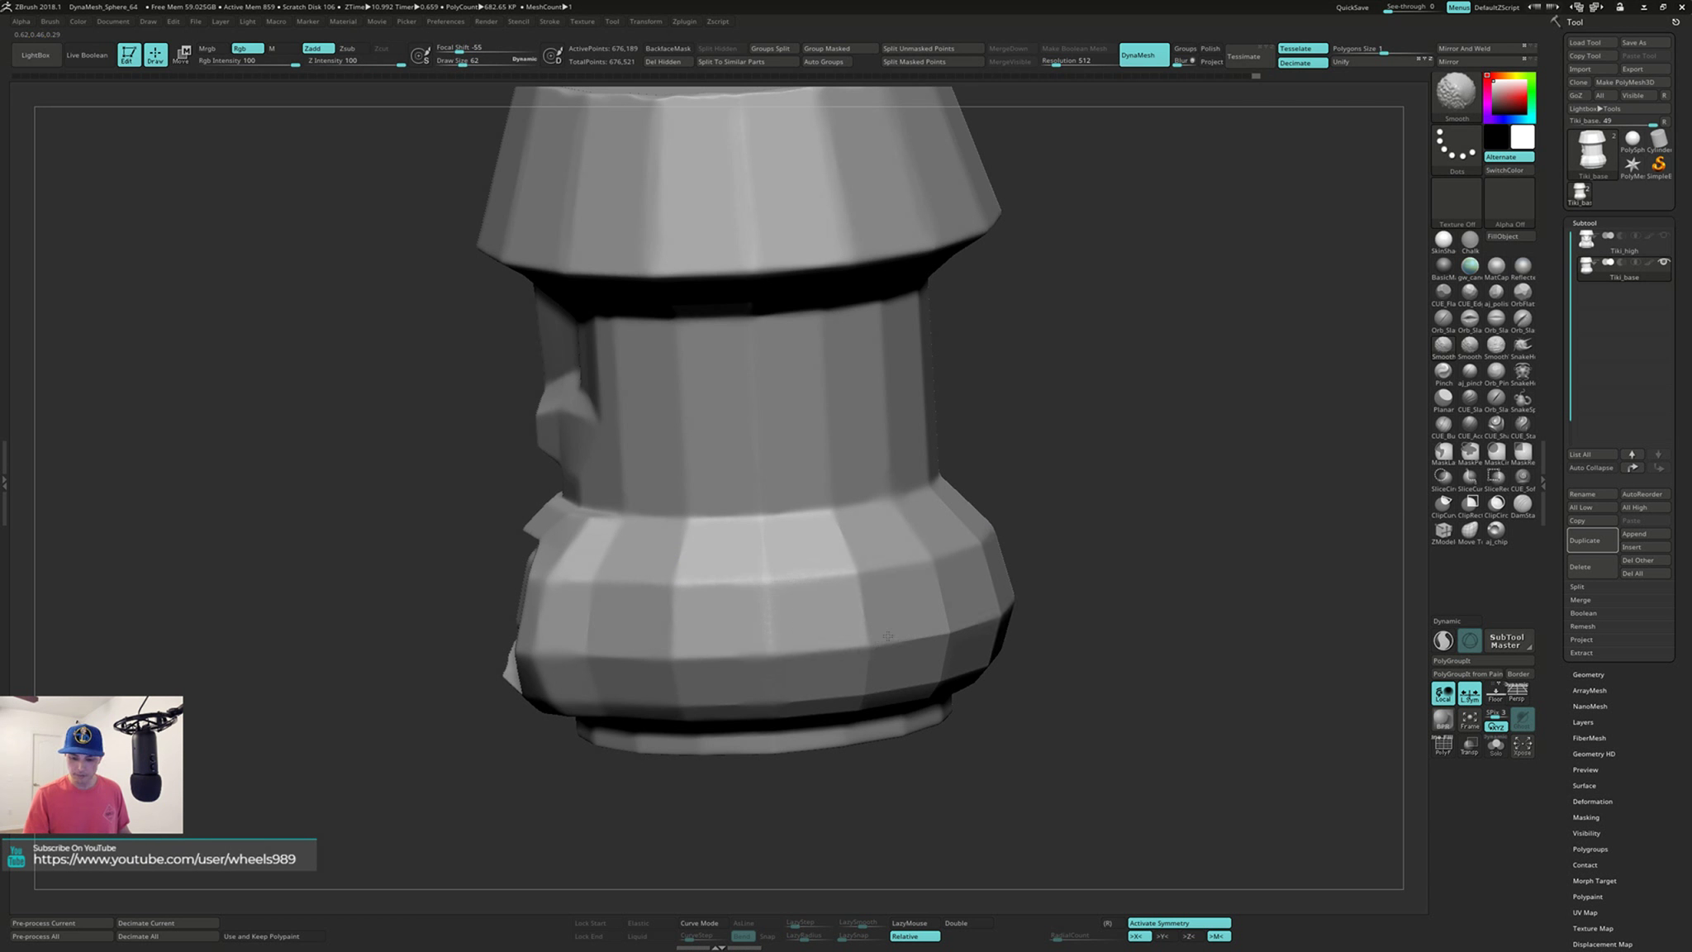
pyautogui.moveTo(886, 636)
pyautogui.mouseDown(button='right')
pyautogui.moveTo(890, 603)
pyautogui.moveTo(839, 661)
pyautogui.moveTo(910, 686)
pyautogui.moveTo(907, 597)
pyautogui.mouseUp(button='right')
pyautogui.moveTo(950, 528)
pyautogui.mouseDown(button='right')
pyautogui.moveTo(975, 494)
pyautogui.moveTo(1242, 488)
pyautogui.moveTo(1059, 514)
pyautogui.moveTo(1065, 494)
pyautogui.moveTo(1050, 529)
pyautogui.mouseUp(button='right')
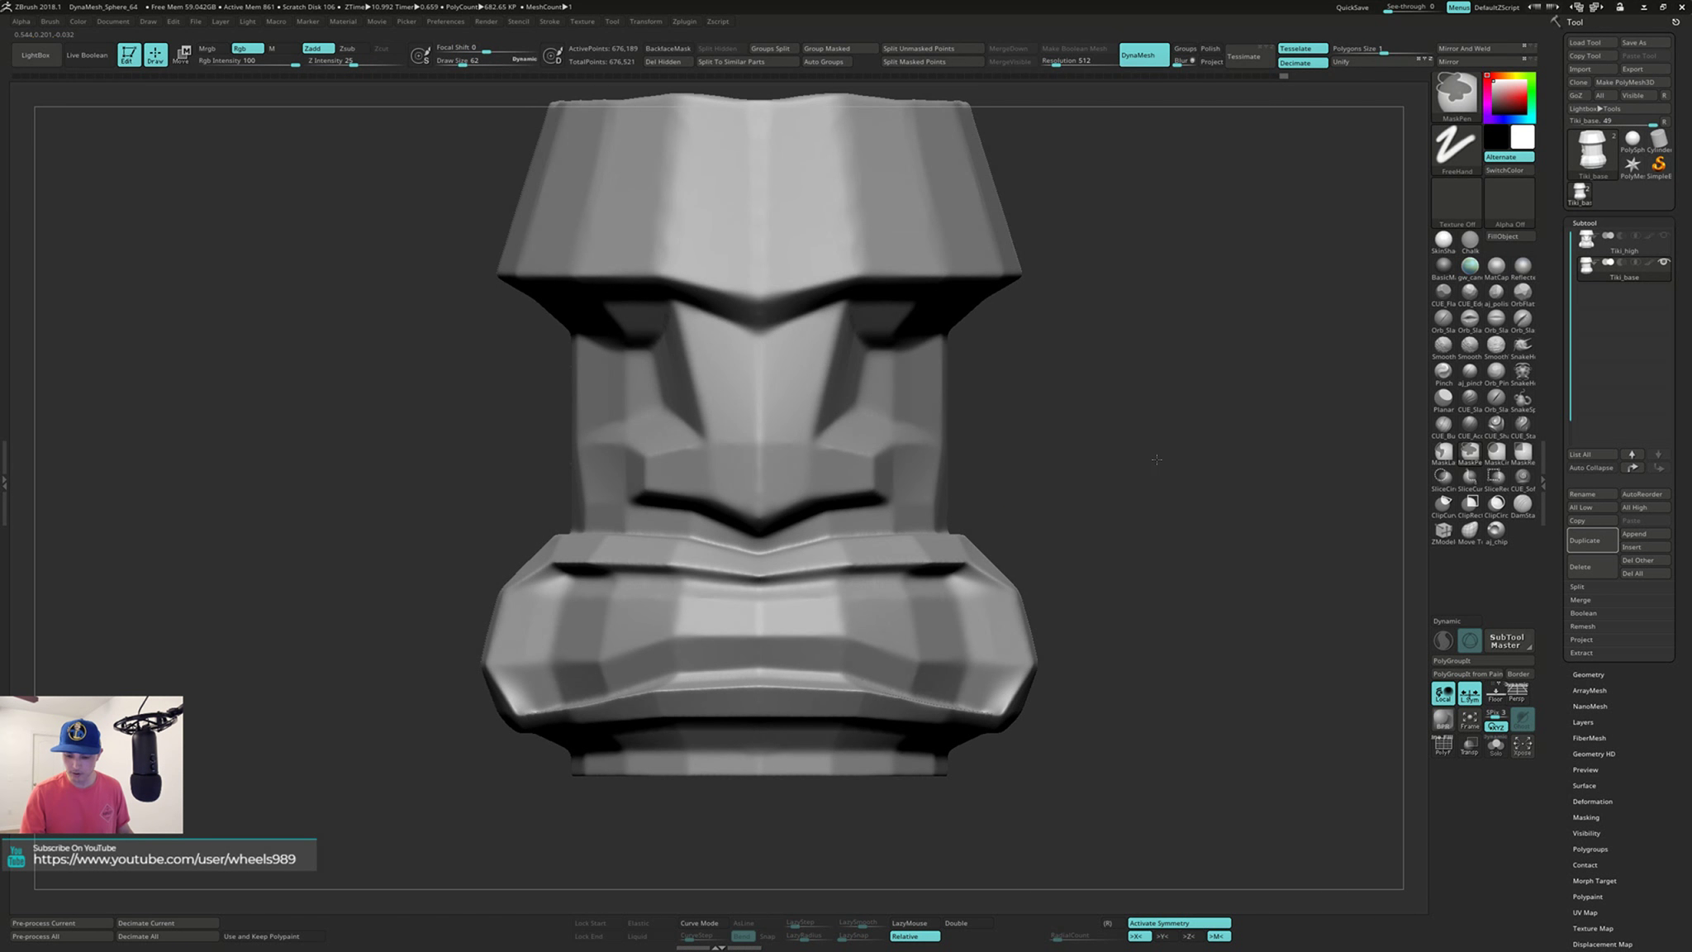
# Step: Update the DynaMesh of the smoothed tiki head to rebuild its topology evenly
pyautogui.moveTo(1155, 459)
pyautogui.keyDown('ctrl'); pyautogui.mouseDown()
pyautogui.moveTo(1146, 568)
pyautogui.moveTo(1143, 512)
pyautogui.mouseUp(); pyautogui.keyUp('ctrl')
pyautogui.press('s')
pyautogui.keyDown('alt'); pyautogui.moveTo(1146, 484); pyautogui.dragTo(1133, 545, button='right'); pyautogui.keyUp('alt')
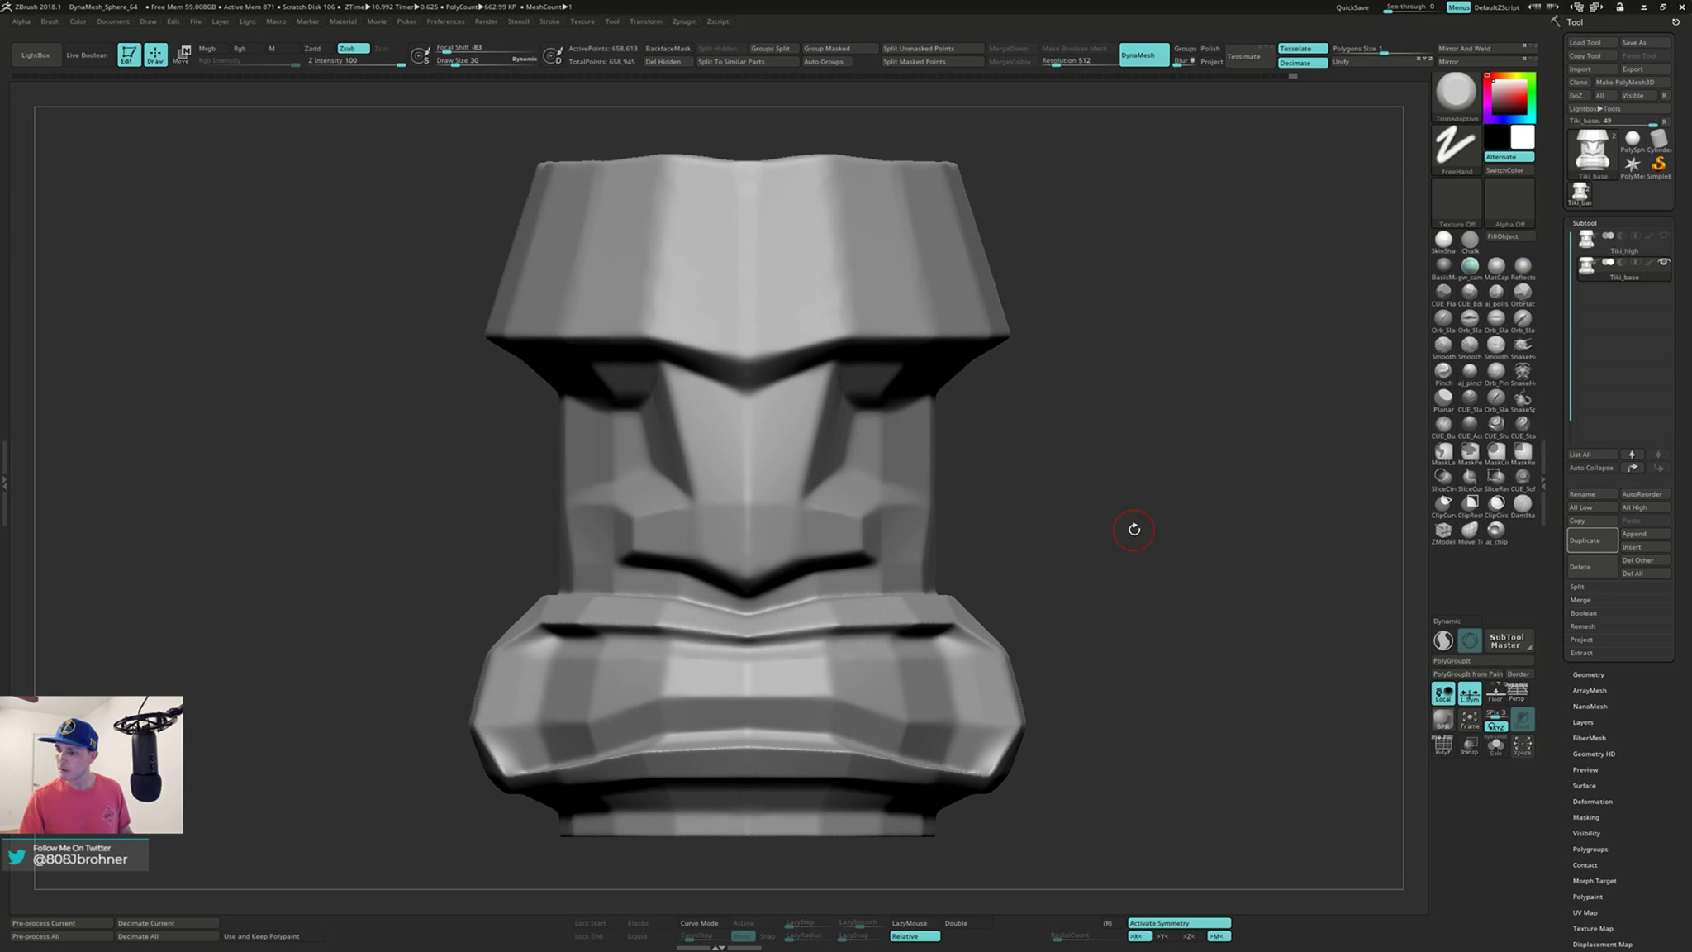
# Step: Switch to the hPolish brush, enlarge it, and polish the front facets of the head block above the brow
pyautogui.press('b')
pyautogui.press('h')
pyautogui.press('p')
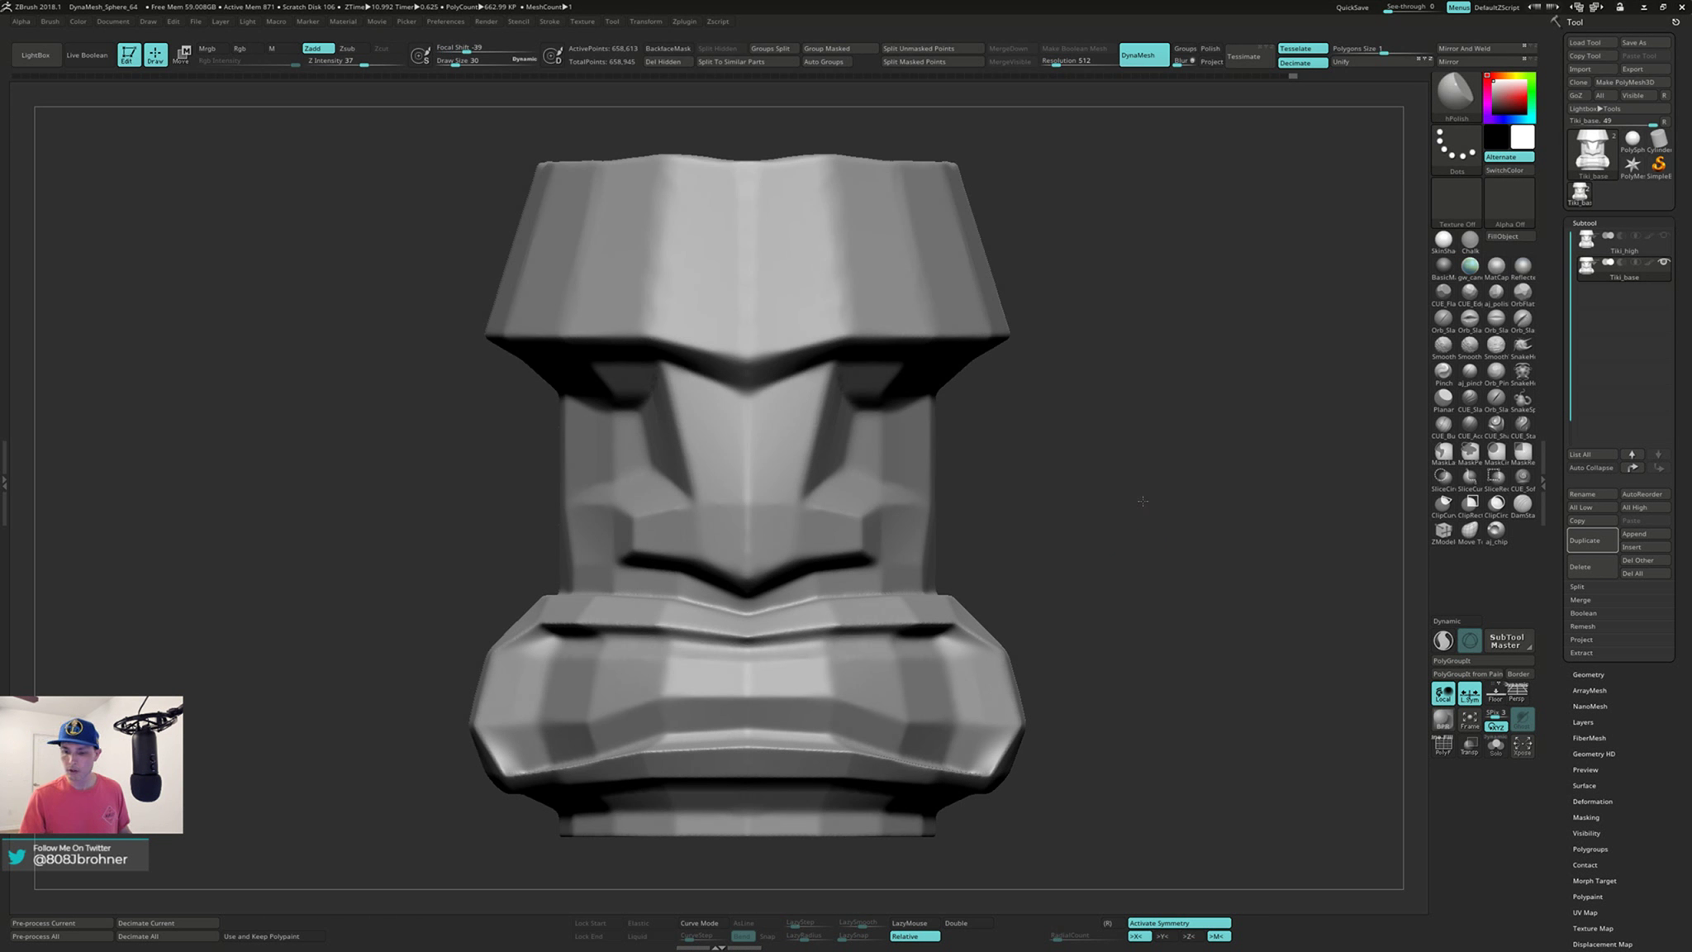
pyautogui.press('s')
pyautogui.moveTo(1042, 421); pyautogui.dragTo(1051, 482)
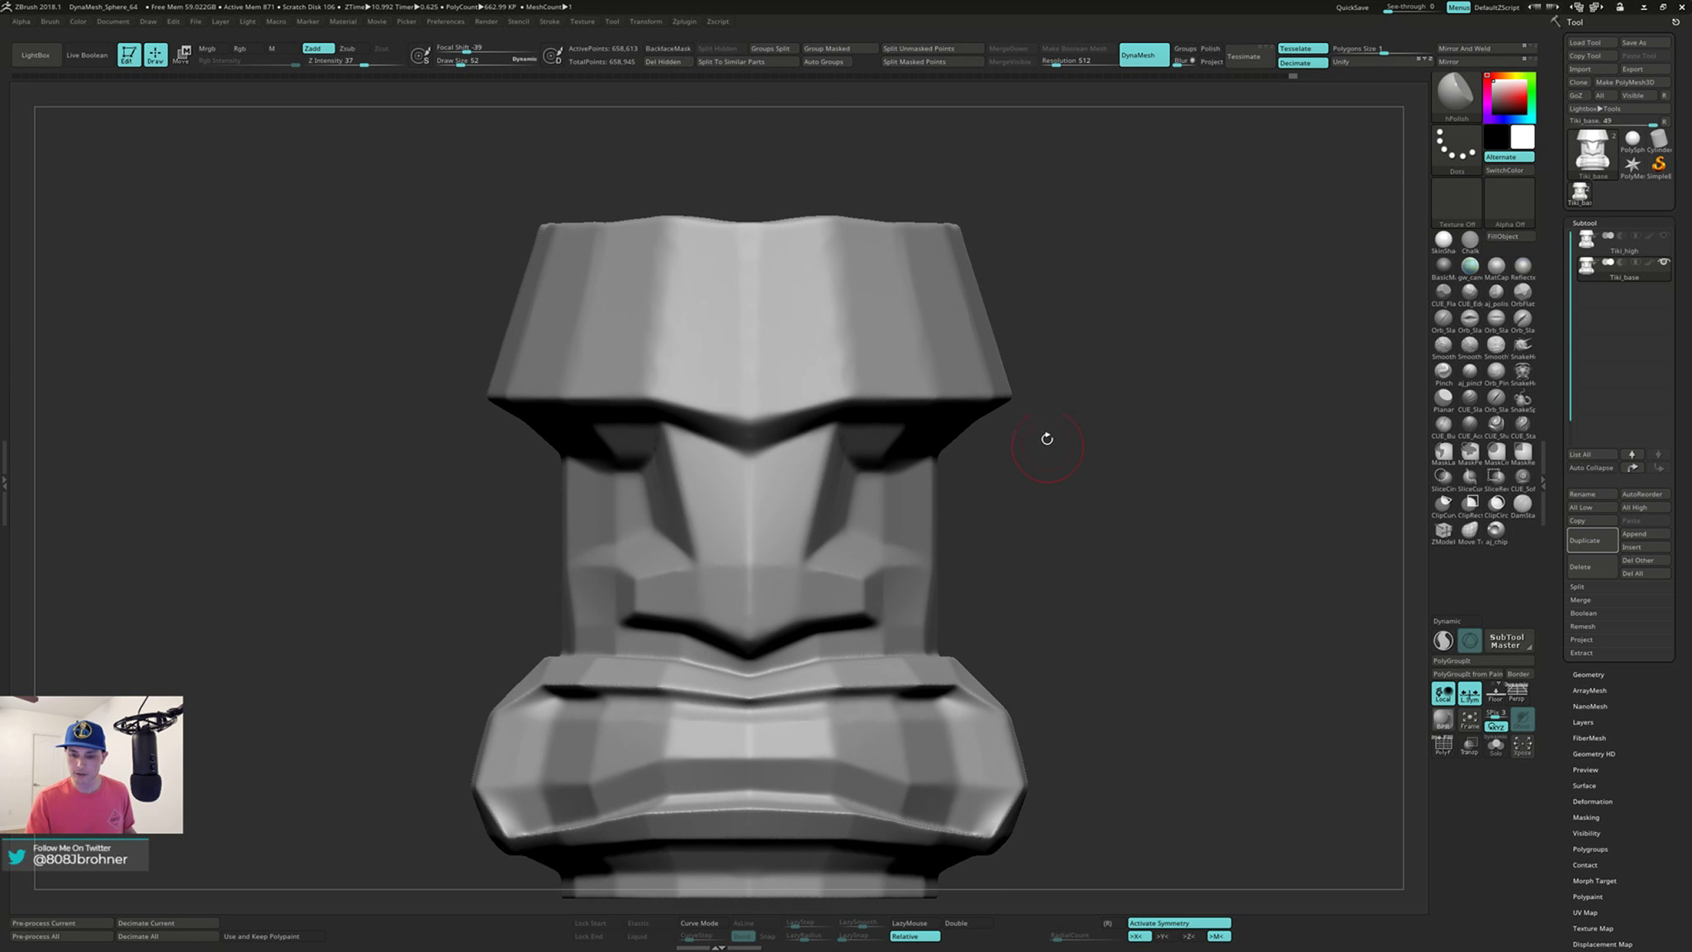
pyautogui.moveTo(815, 257); pyautogui.dragTo(815, 276, button='right')
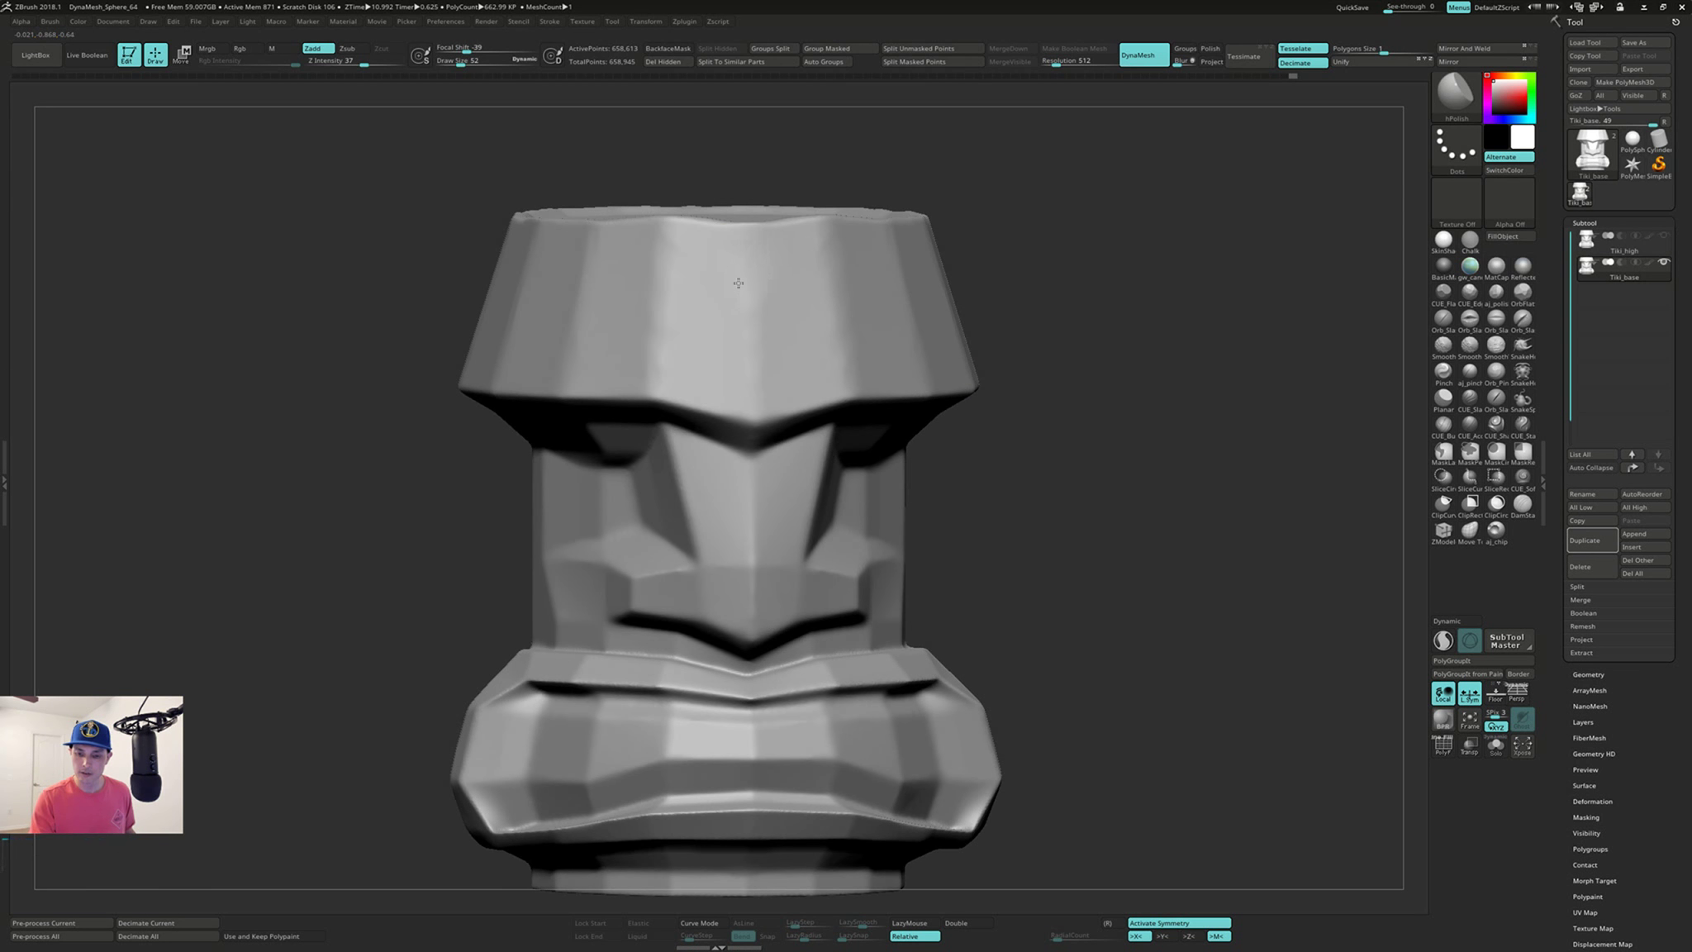
pyautogui.moveTo(779, 373); pyautogui.dragTo(805, 313, button='right')
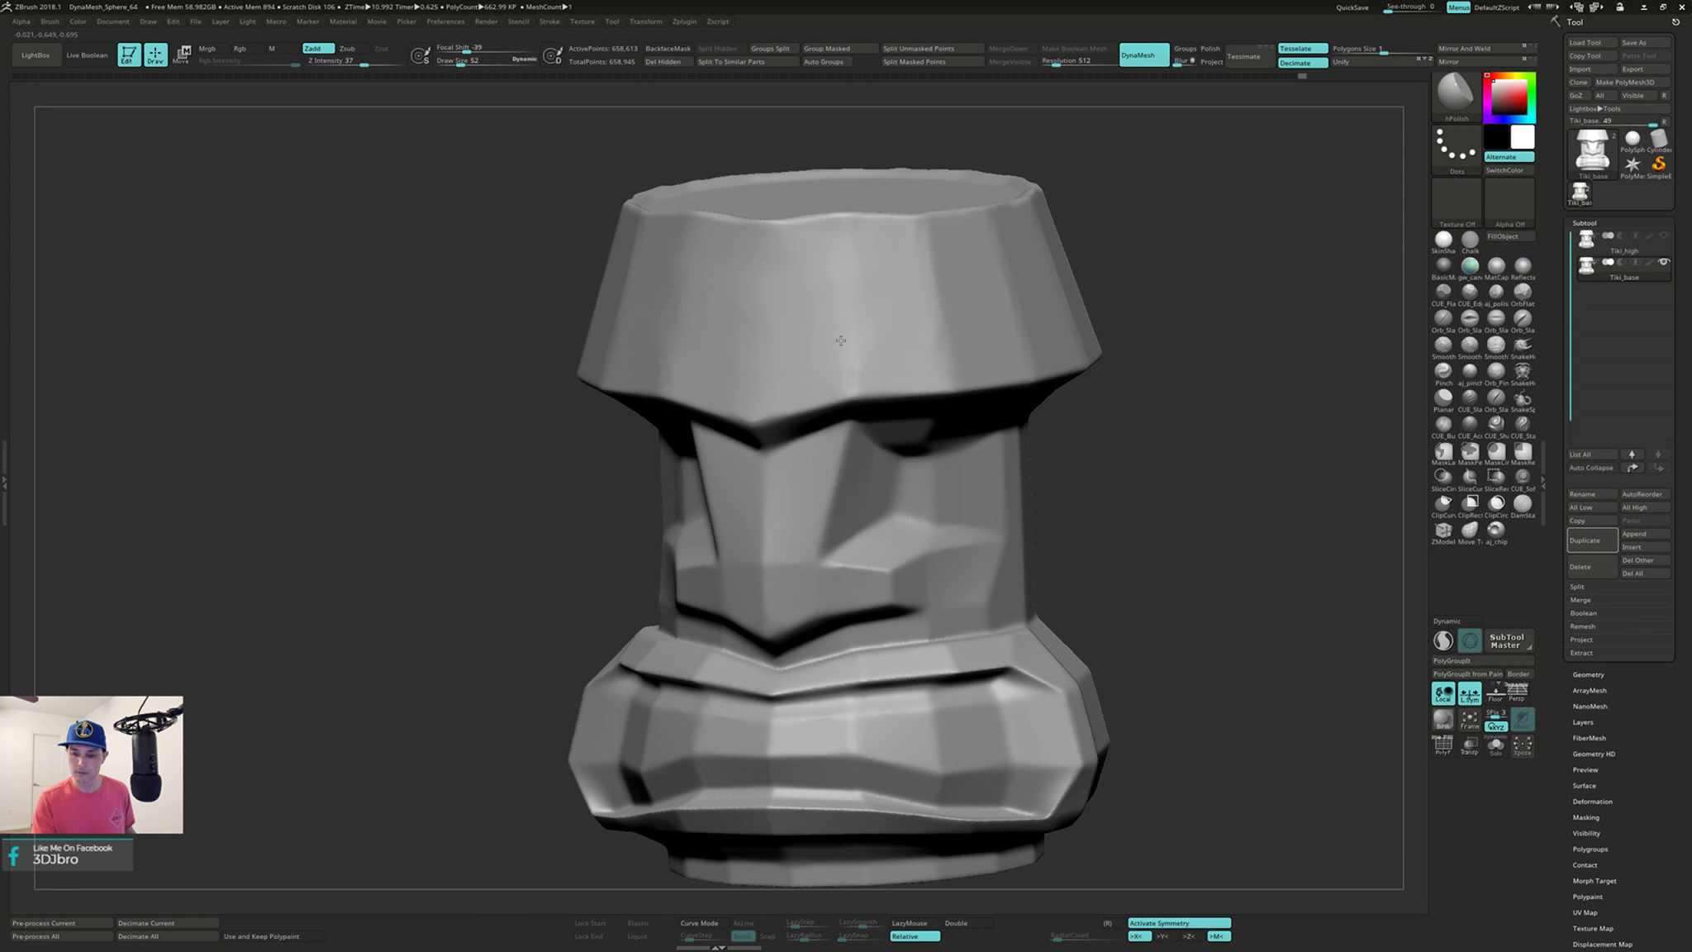
# Step: Polish the vertical facet edges between the front and side of the head block
pyautogui.moveTo(851, 376)
pyautogui.mouseDown(button='right')
pyautogui.moveTo(839, 333)
pyautogui.moveTo(836, 372)
pyautogui.mouseUp(button='right')
pyautogui.press('shift')
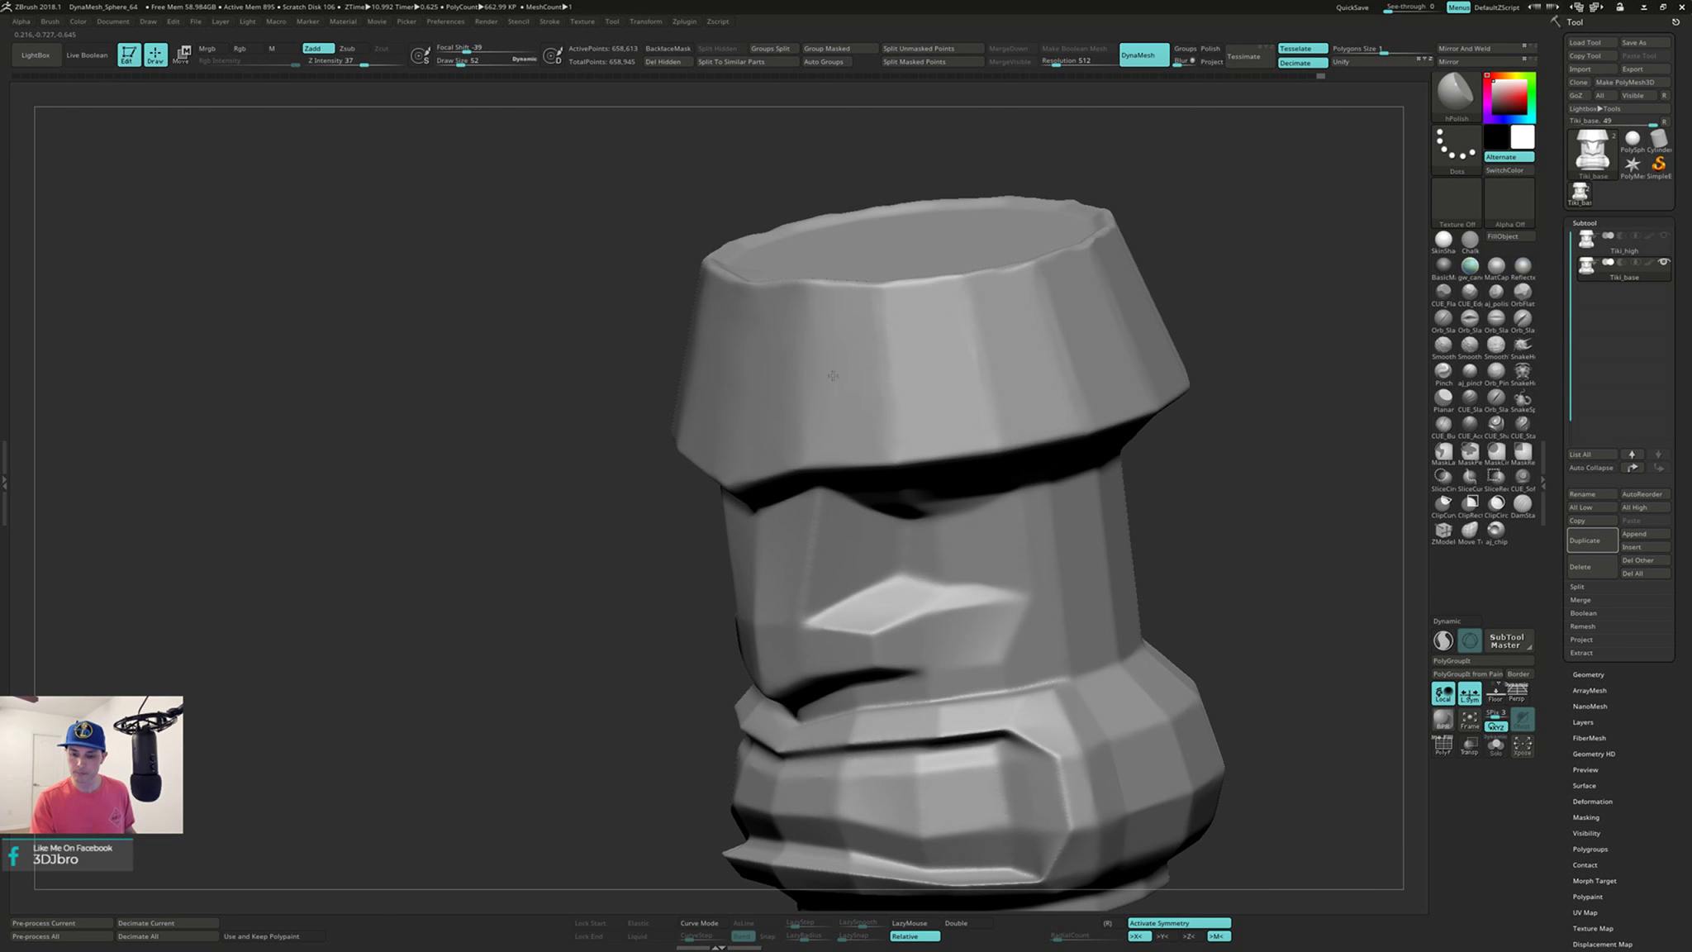
pyautogui.moveTo(851, 428)
pyautogui.mouseDown(button='right')
pyautogui.moveTo(908, 317)
pyautogui.moveTo(898, 338)
pyautogui.mouseUp(button='right')
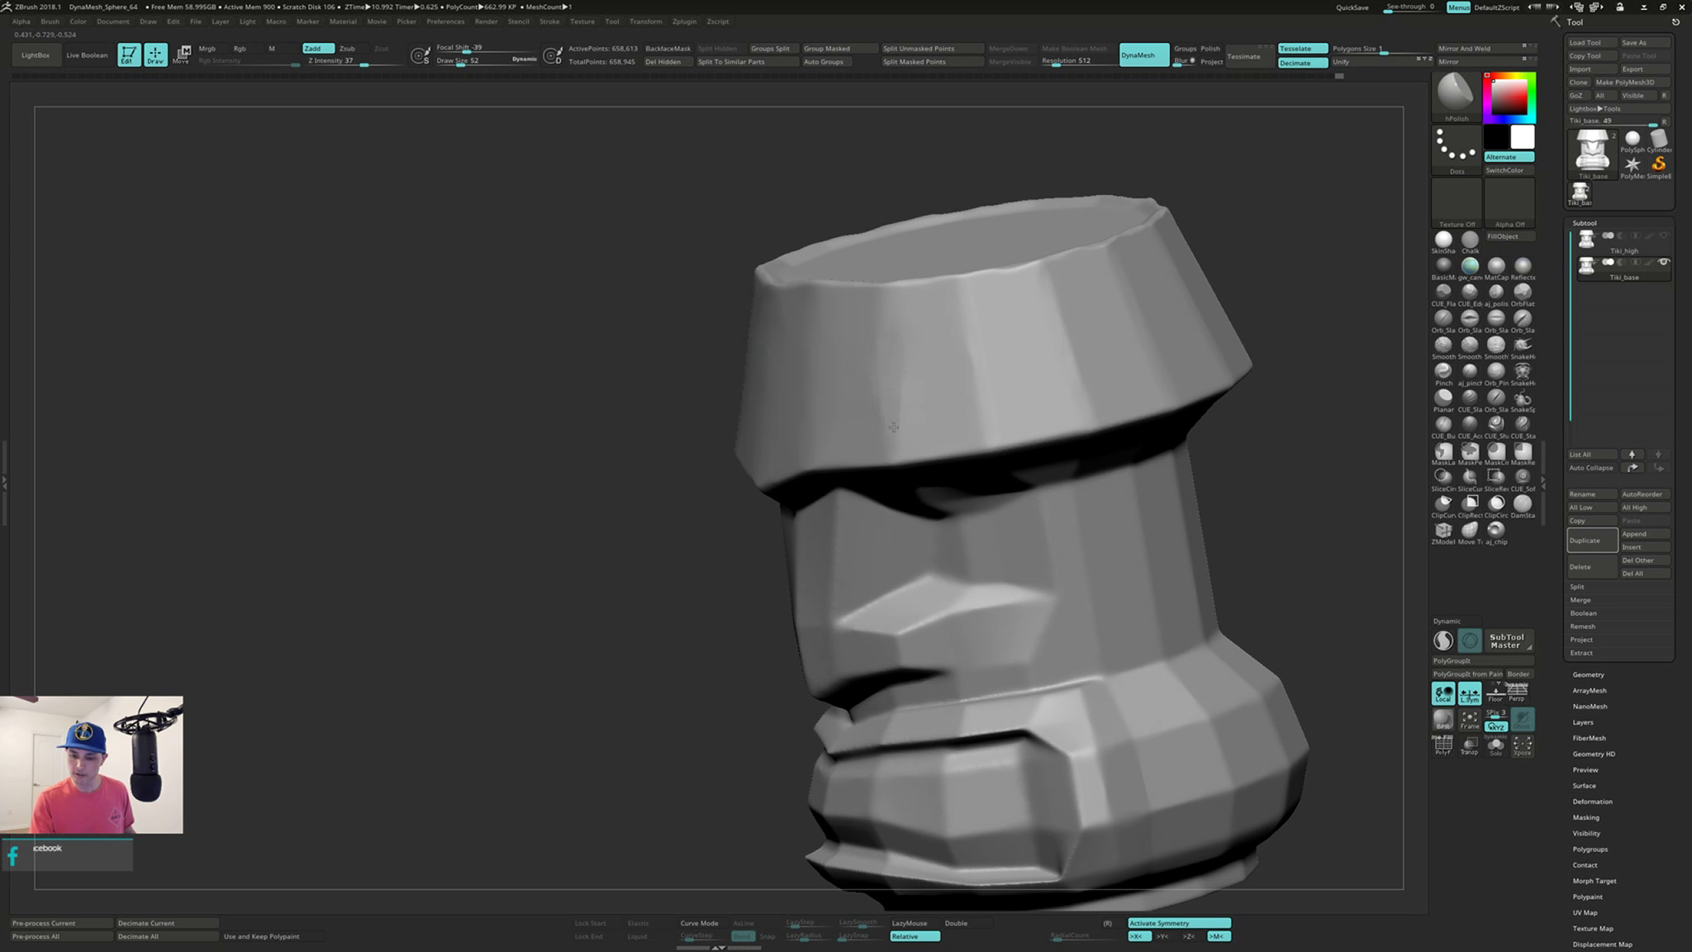
pyautogui.moveTo(937, 348); pyautogui.dragTo(956, 381, button='right')
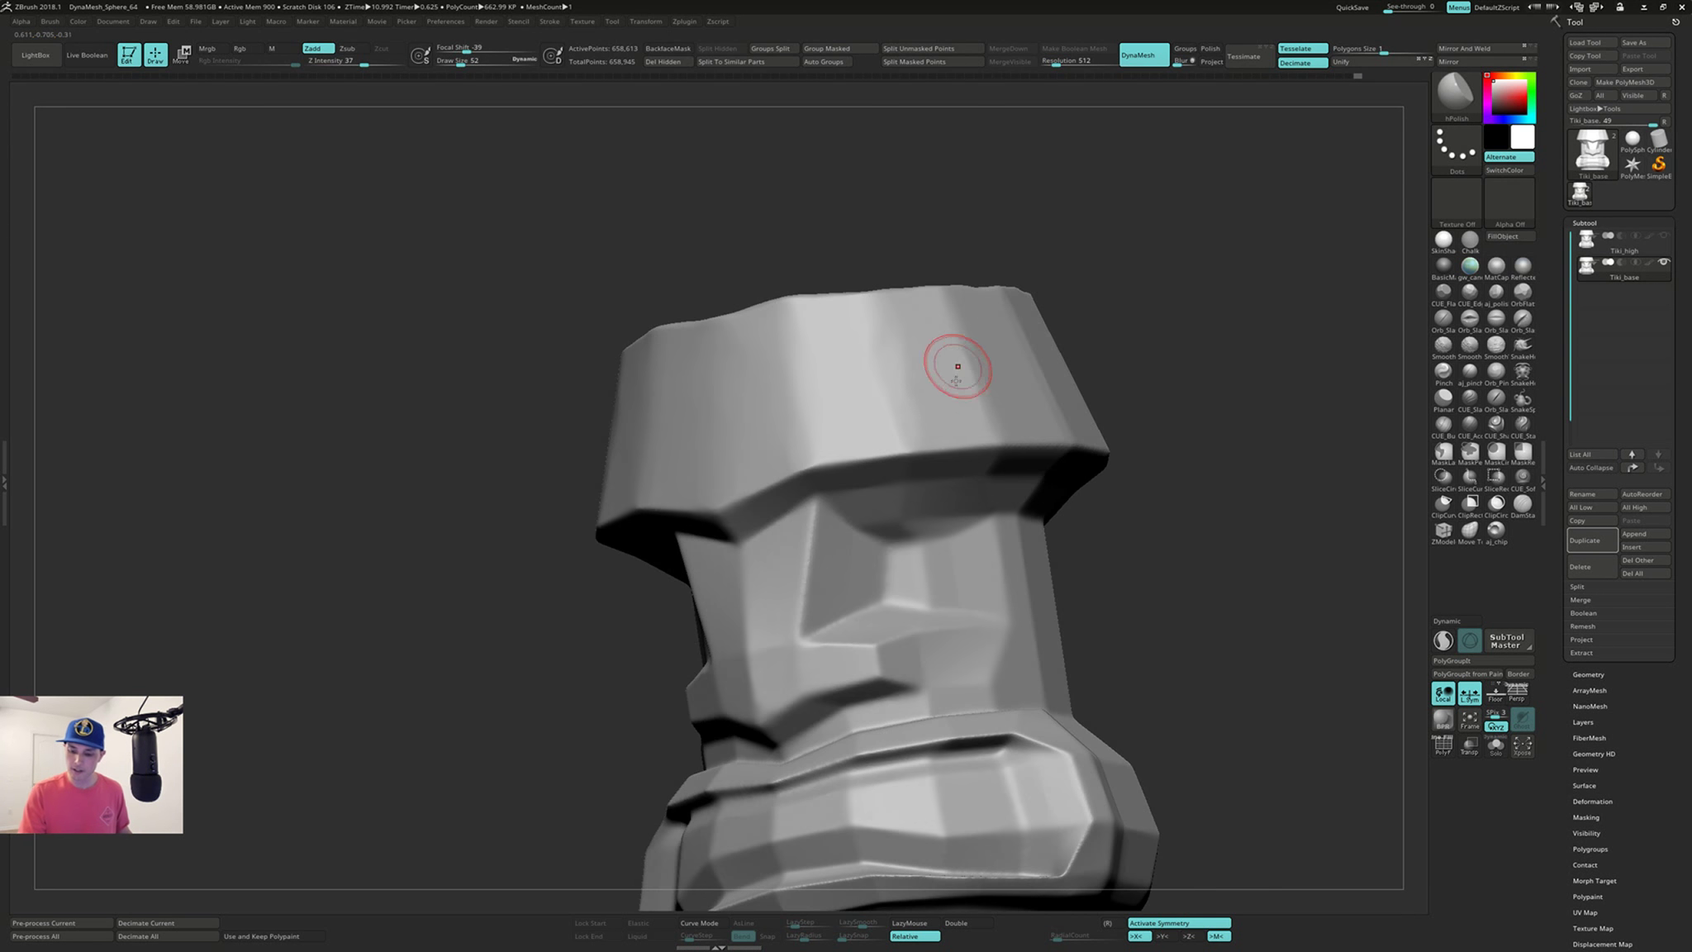
pyautogui.moveTo(853, 484)
pyautogui.mouseDown(button='right')
pyautogui.moveTo(855, 382)
pyautogui.moveTo(853, 442)
pyautogui.moveTo(966, 376)
pyautogui.moveTo(956, 366)
pyautogui.moveTo(941, 435)
pyautogui.moveTo(947, 402)
pyautogui.moveTo(896, 413)
pyautogui.moveTo(932, 445)
pyautogui.moveTo(831, 333)
pyautogui.mouseUp(button='right')
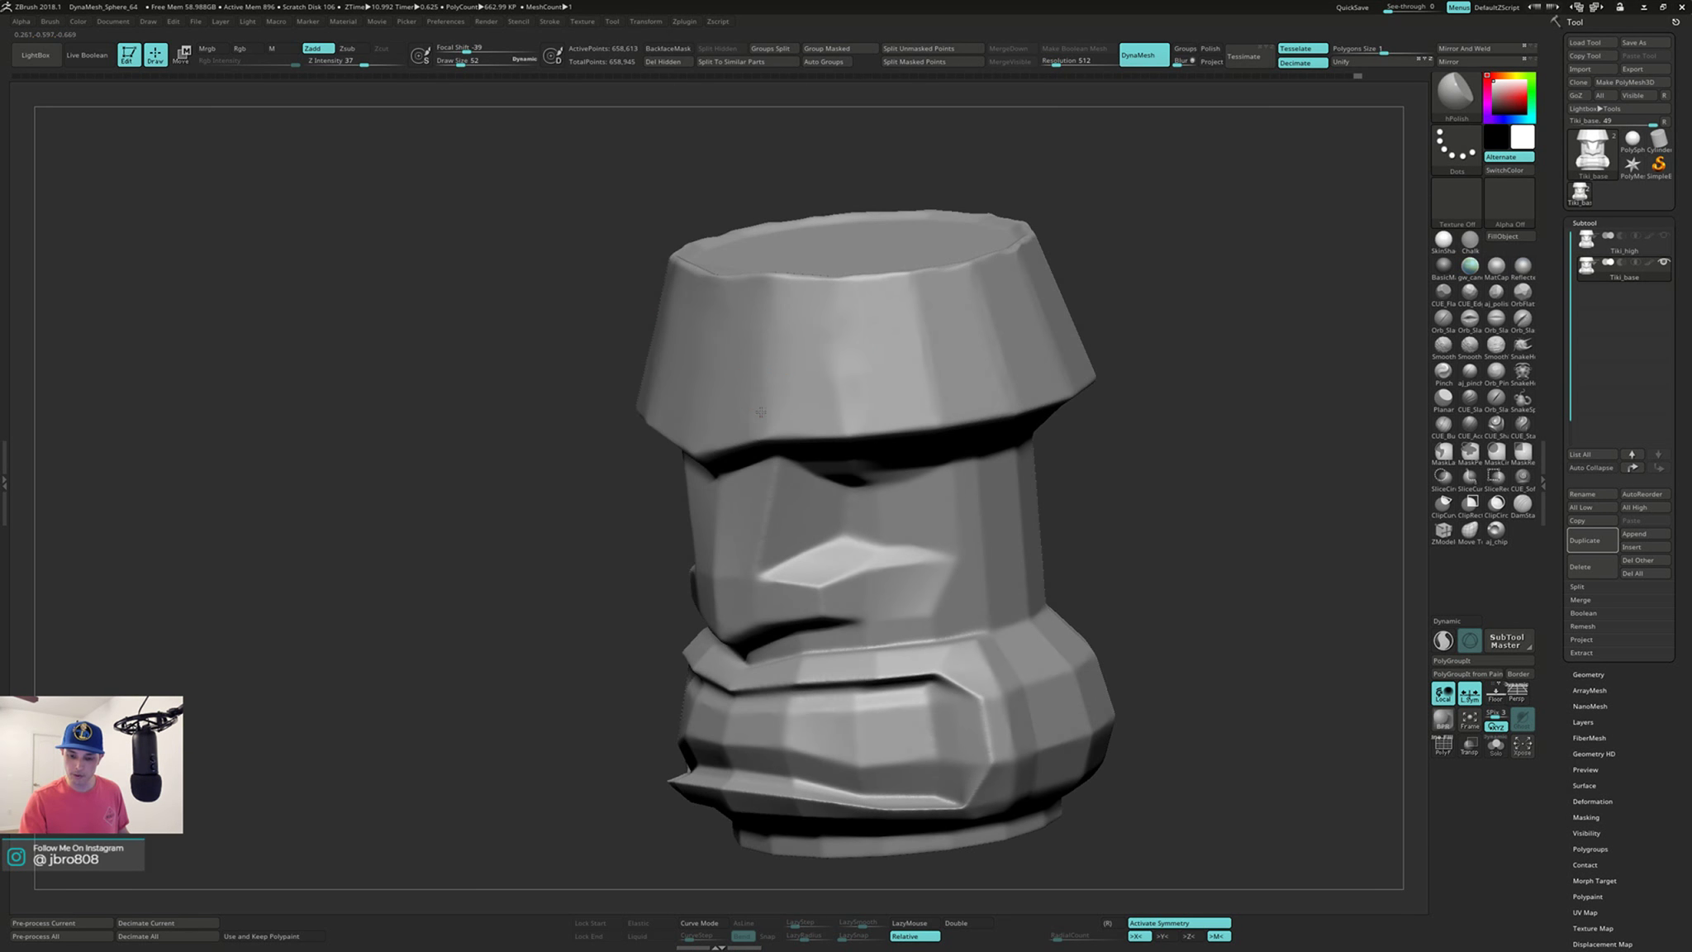
# Step: Smooth and polish the facets along the side of the head block below its top rim
pyautogui.press('shift')
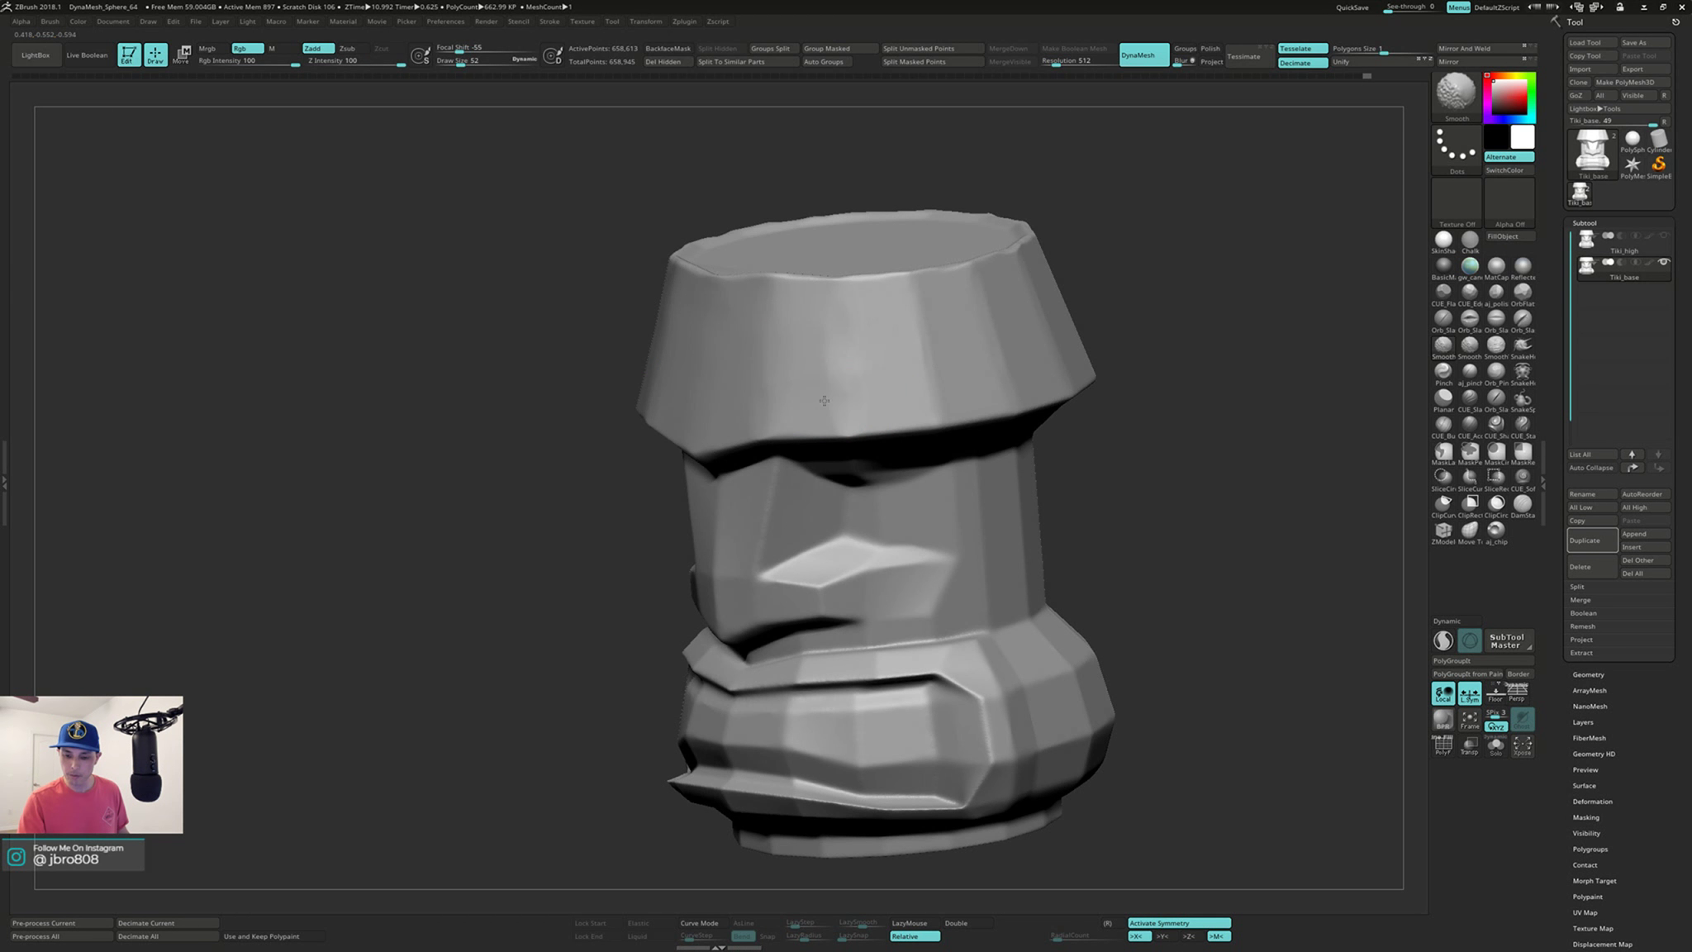
pyautogui.moveTo(906, 332); pyautogui.dragTo(911, 295, button='right')
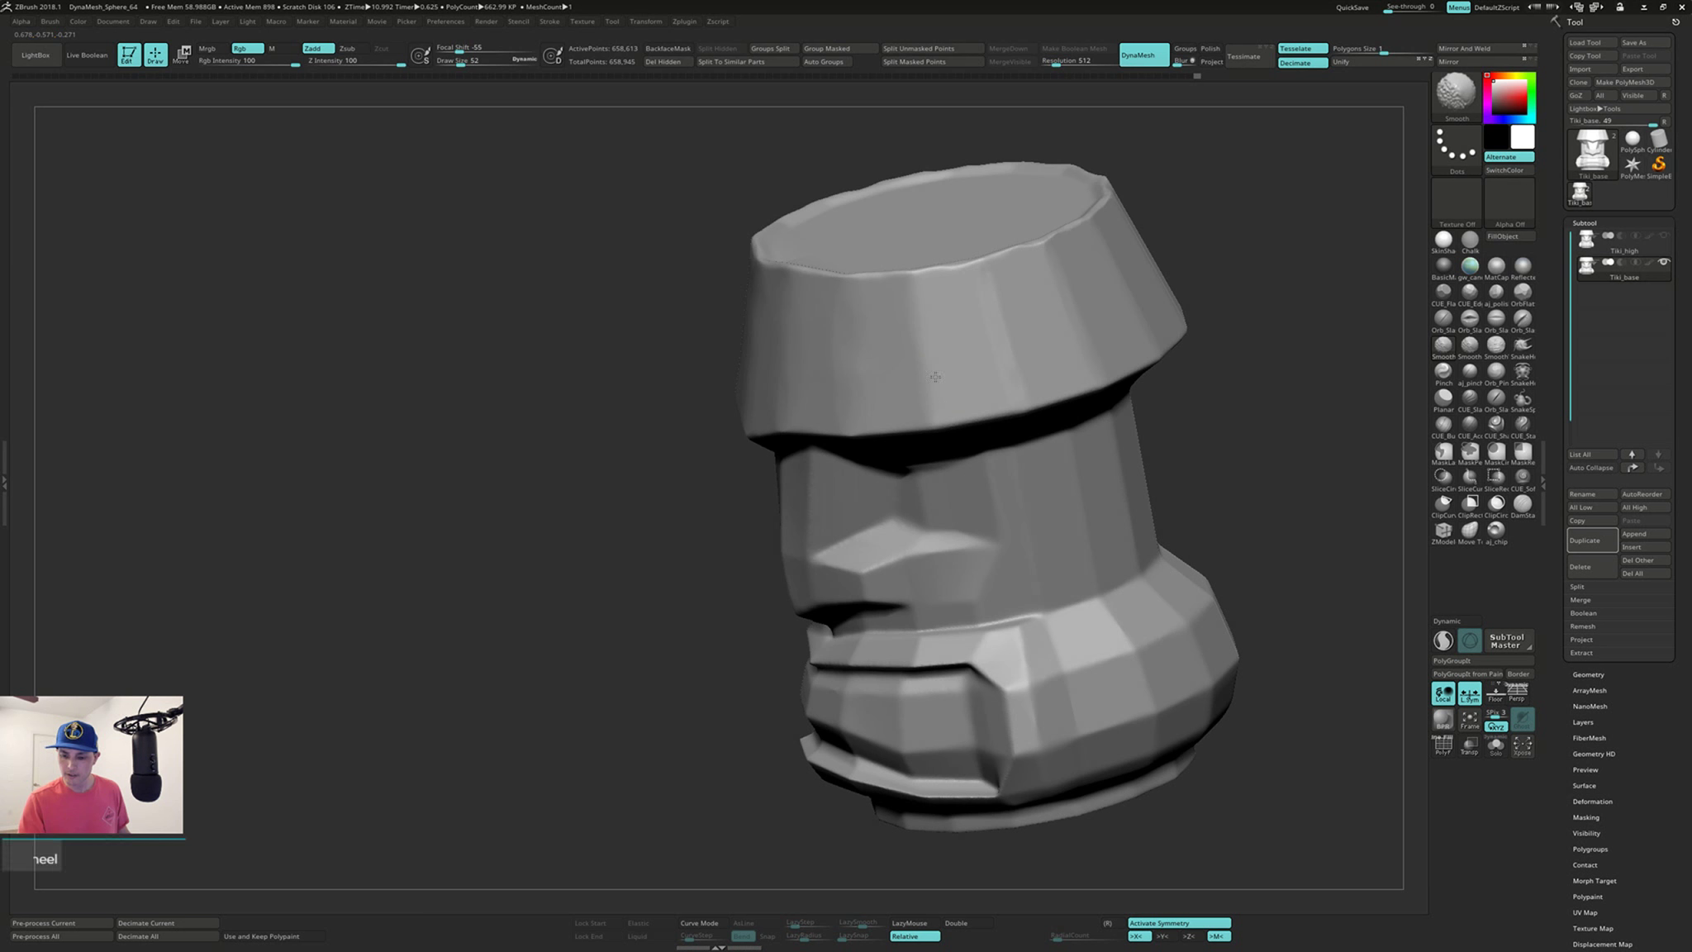
pyautogui.keyDown('alt'); pyautogui.moveTo(1029, 323); pyautogui.dragTo(914, 363, button='right'); pyautogui.keyUp('alt')
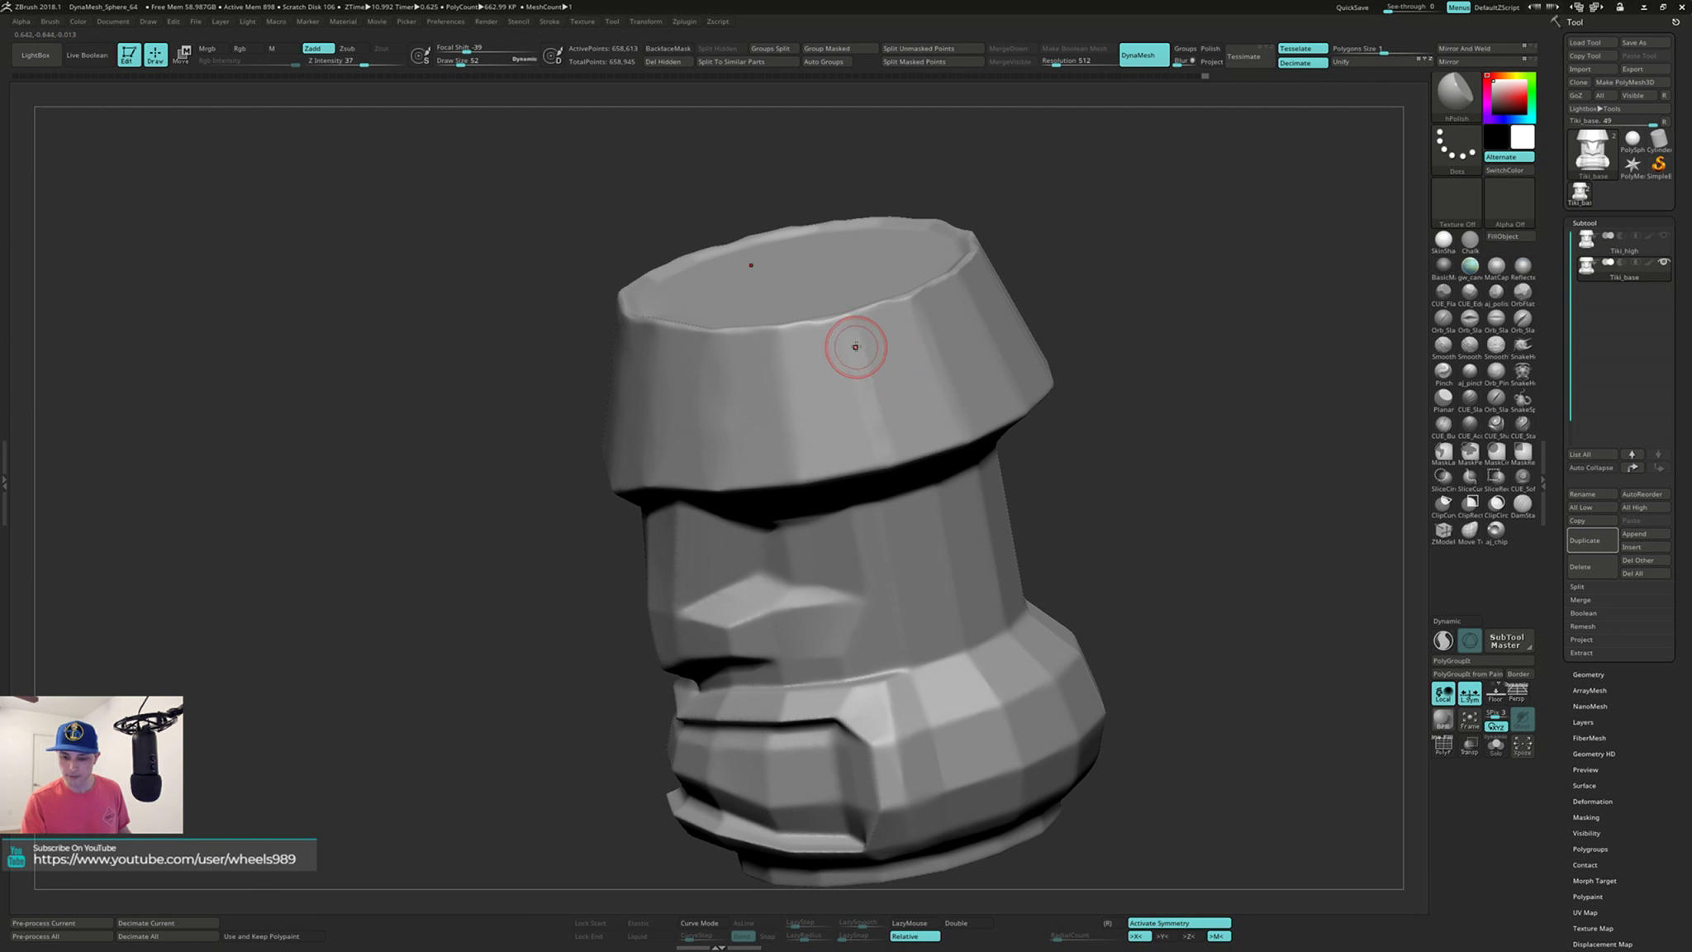
pyautogui.press('shift')
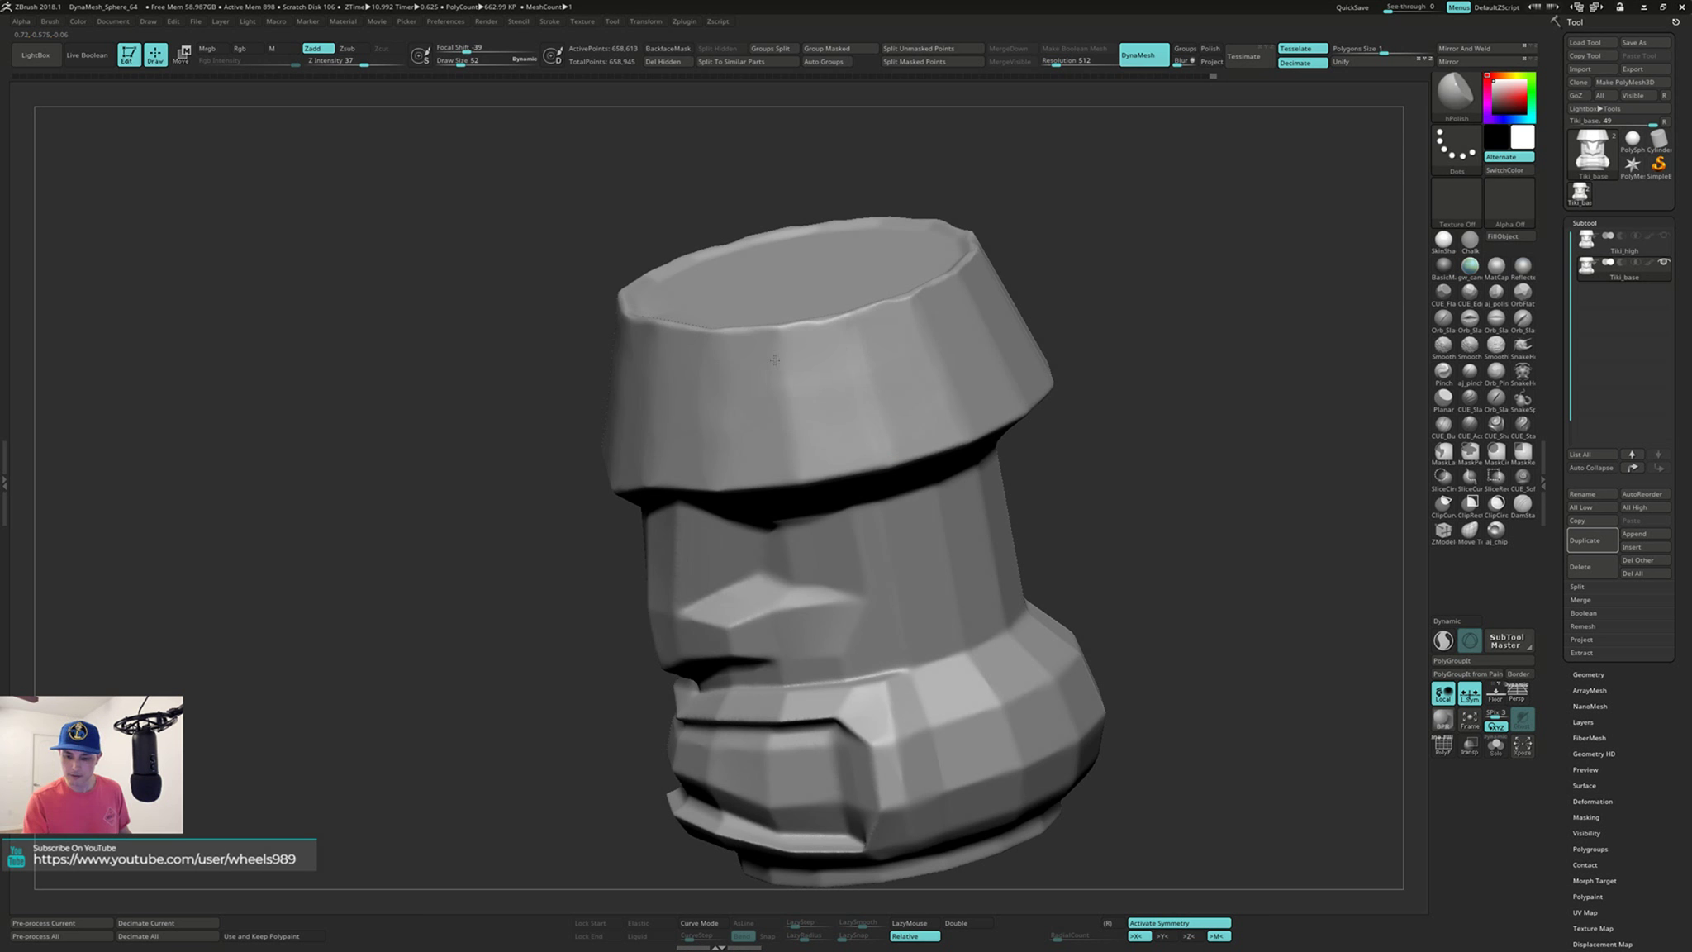
pyautogui.moveTo(823, 423); pyautogui.dragTo(762, 390, button='right')
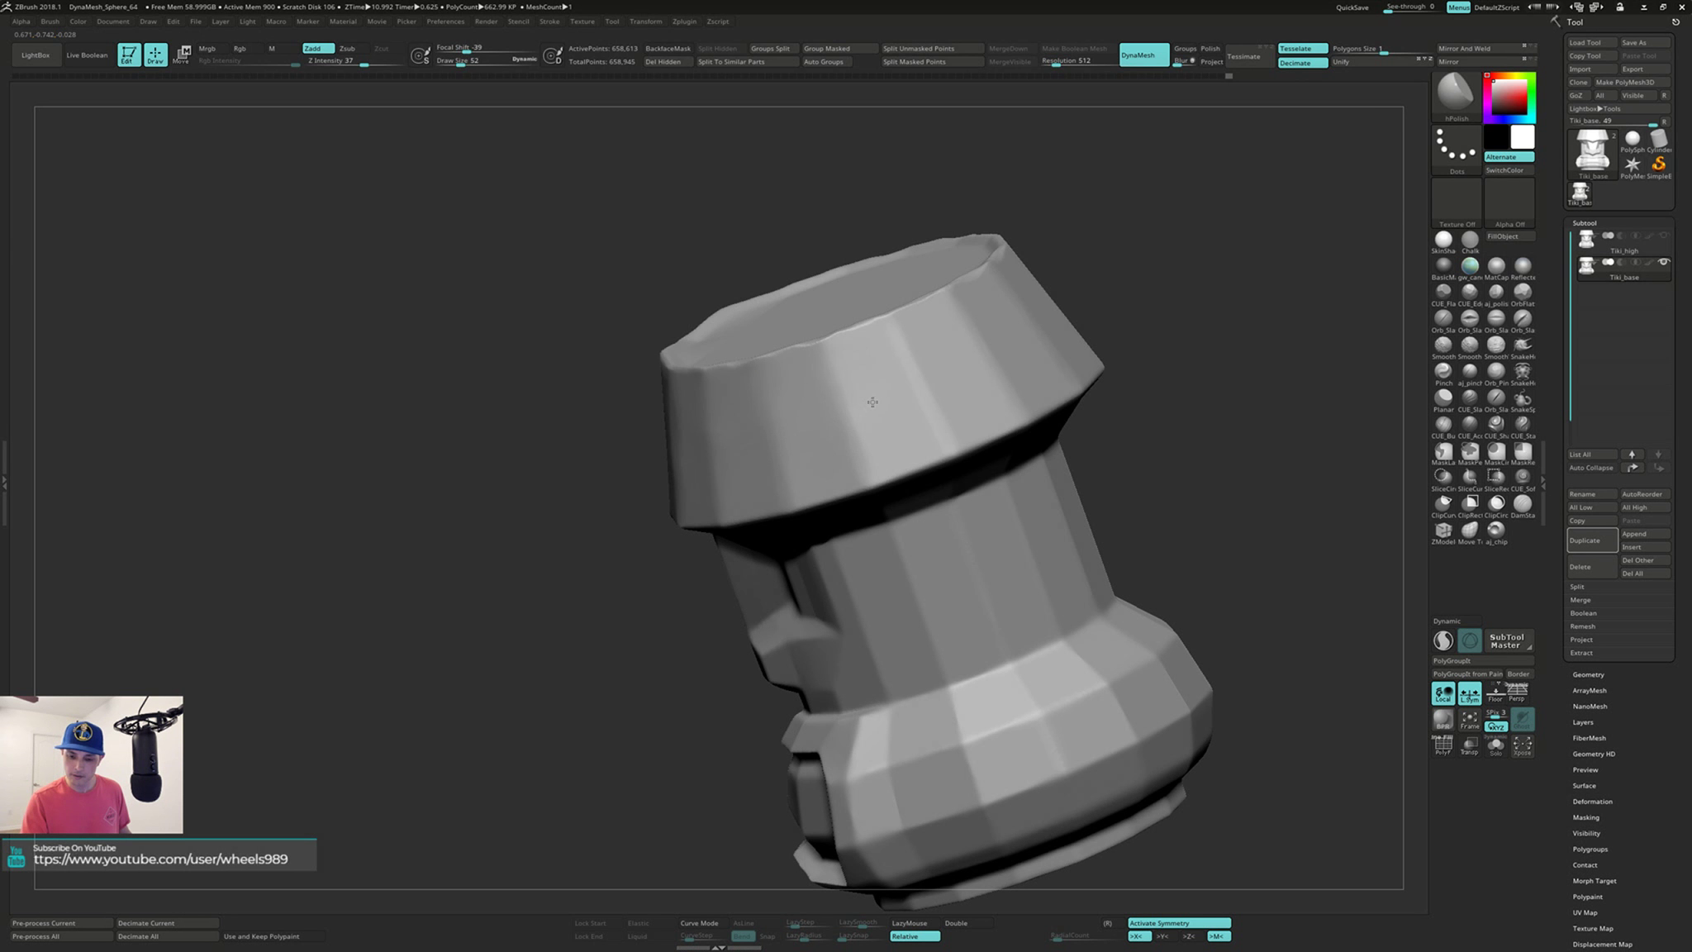
# Step: Enlarge the hPolish brush to a draw size of 76 and polish the facets around the side and front of the head block
pyautogui.moveTo(874, 383); pyautogui.dragTo(945, 423, button='right')
pyautogui.press('s')
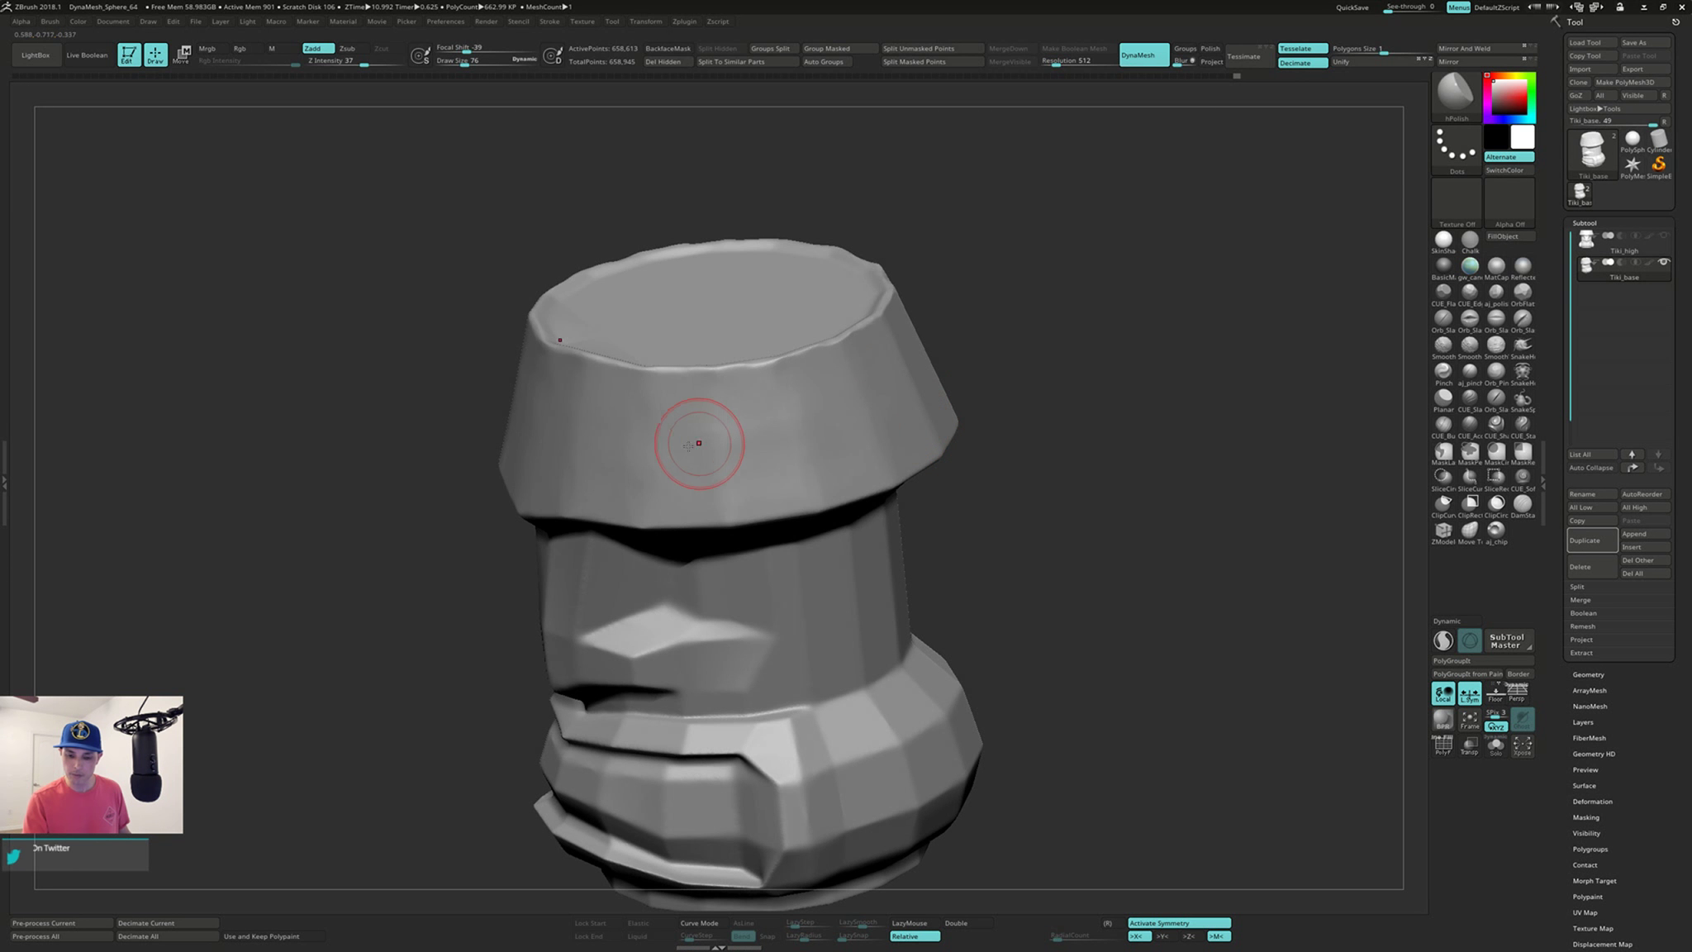
pyautogui.moveTo(770, 484); pyautogui.dragTo(822, 408, button='right')
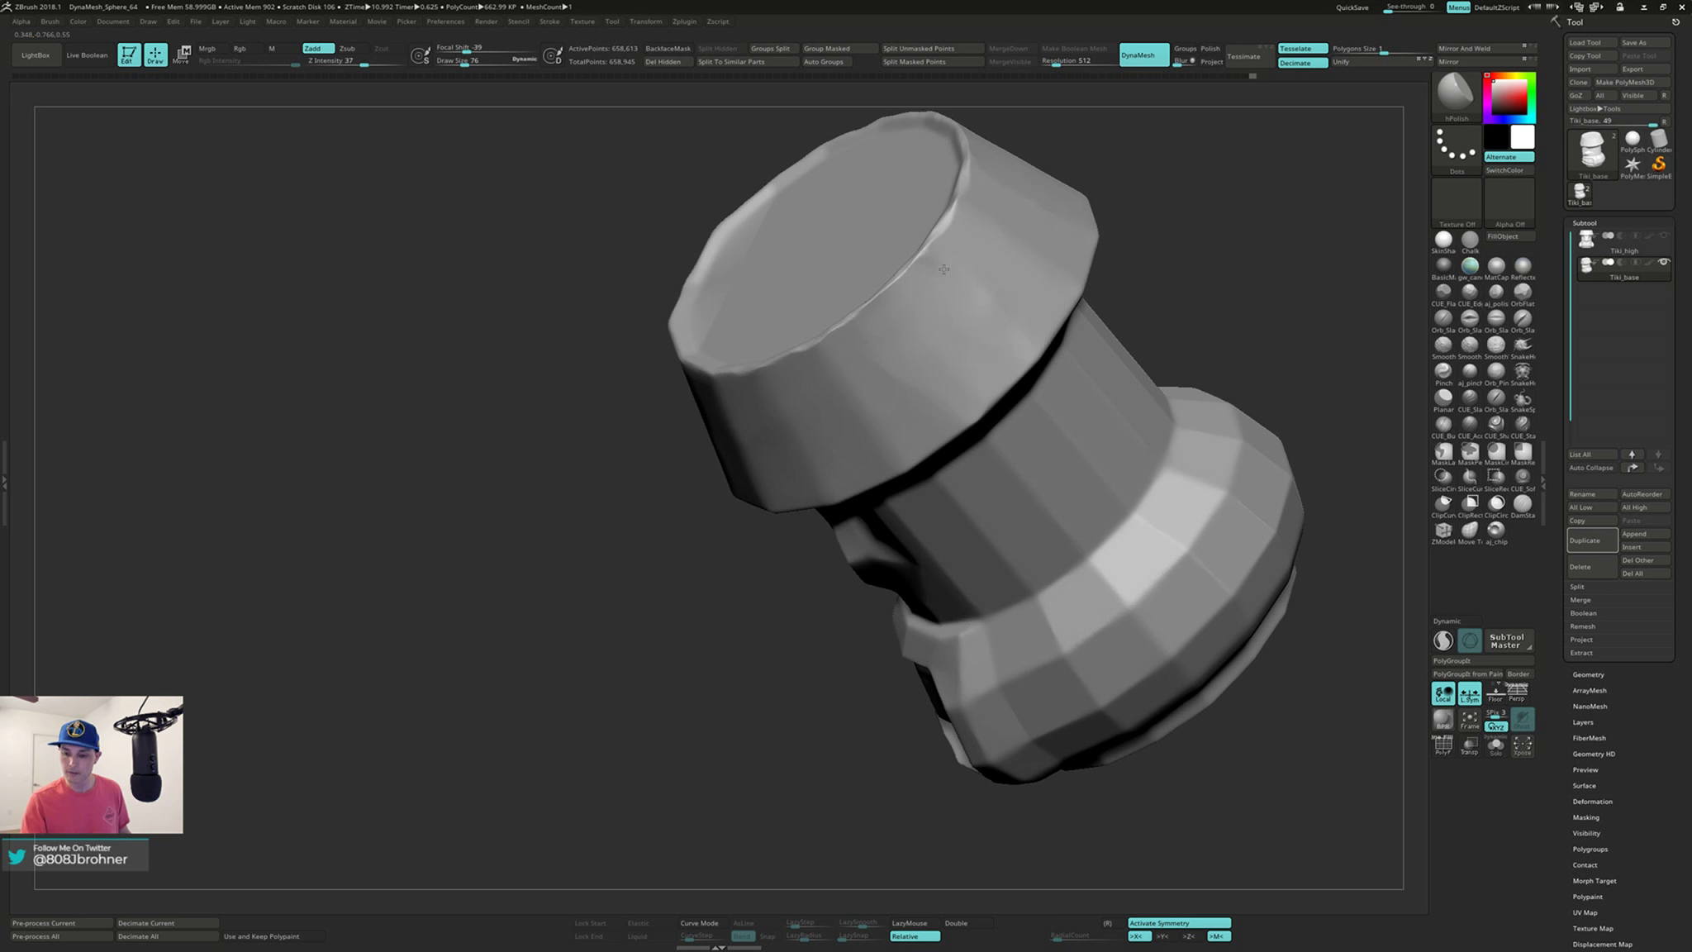
pyautogui.moveTo(972, 270); pyautogui.dragTo(900, 289, button='right')
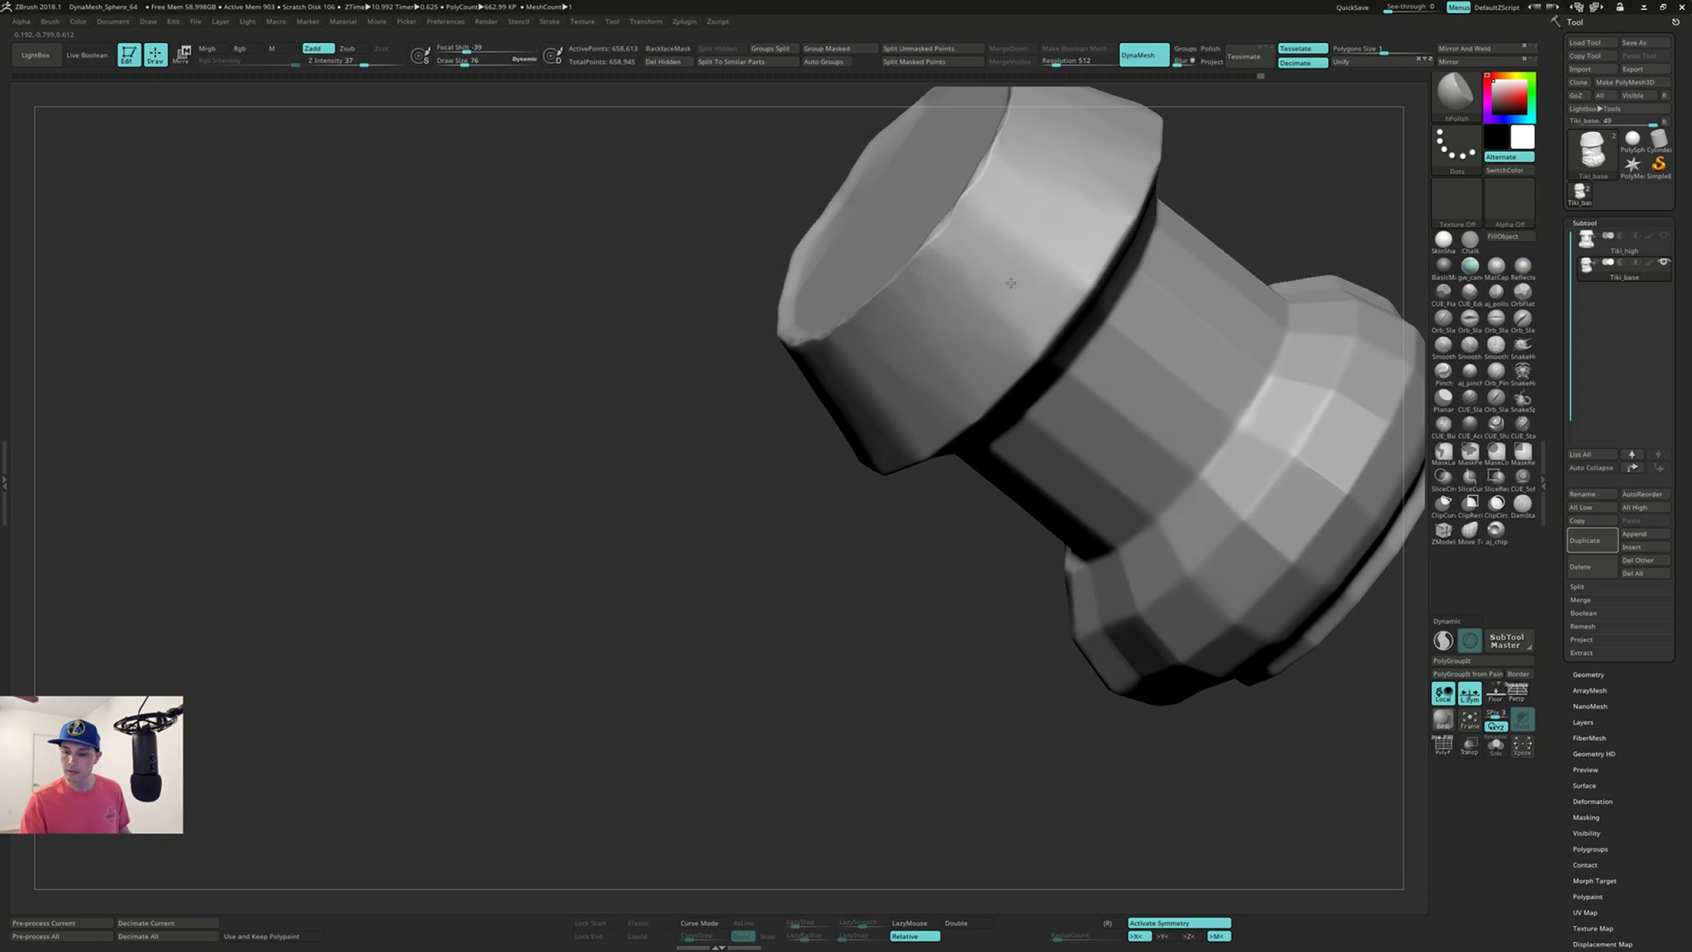
pyautogui.moveTo(1010, 284)
pyautogui.mouseDown(button='right')
pyautogui.moveTo(993, 322)
pyautogui.moveTo(1040, 262)
pyautogui.moveTo(1029, 272)
pyautogui.mouseUp(button='right')
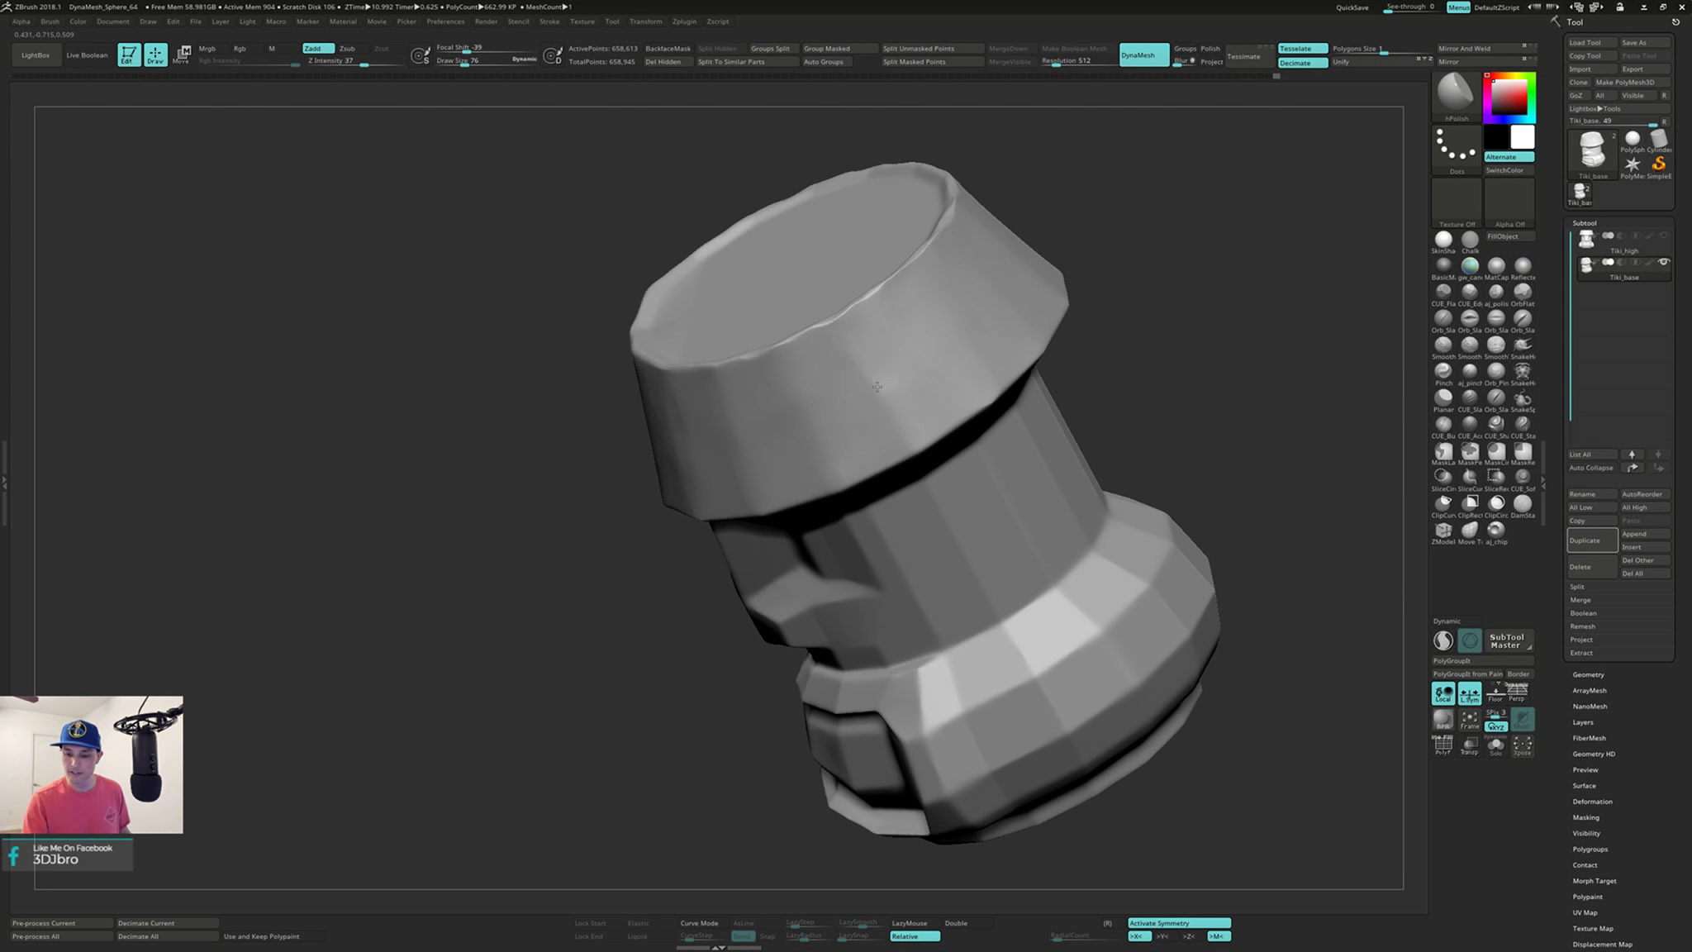
pyautogui.moveTo(887, 393)
pyautogui.mouseDown(button='right')
pyautogui.moveTo(903, 377)
pyautogui.moveTo(801, 403)
pyautogui.moveTo(850, 411)
pyautogui.moveTo(738, 413)
pyautogui.mouseUp(button='right')
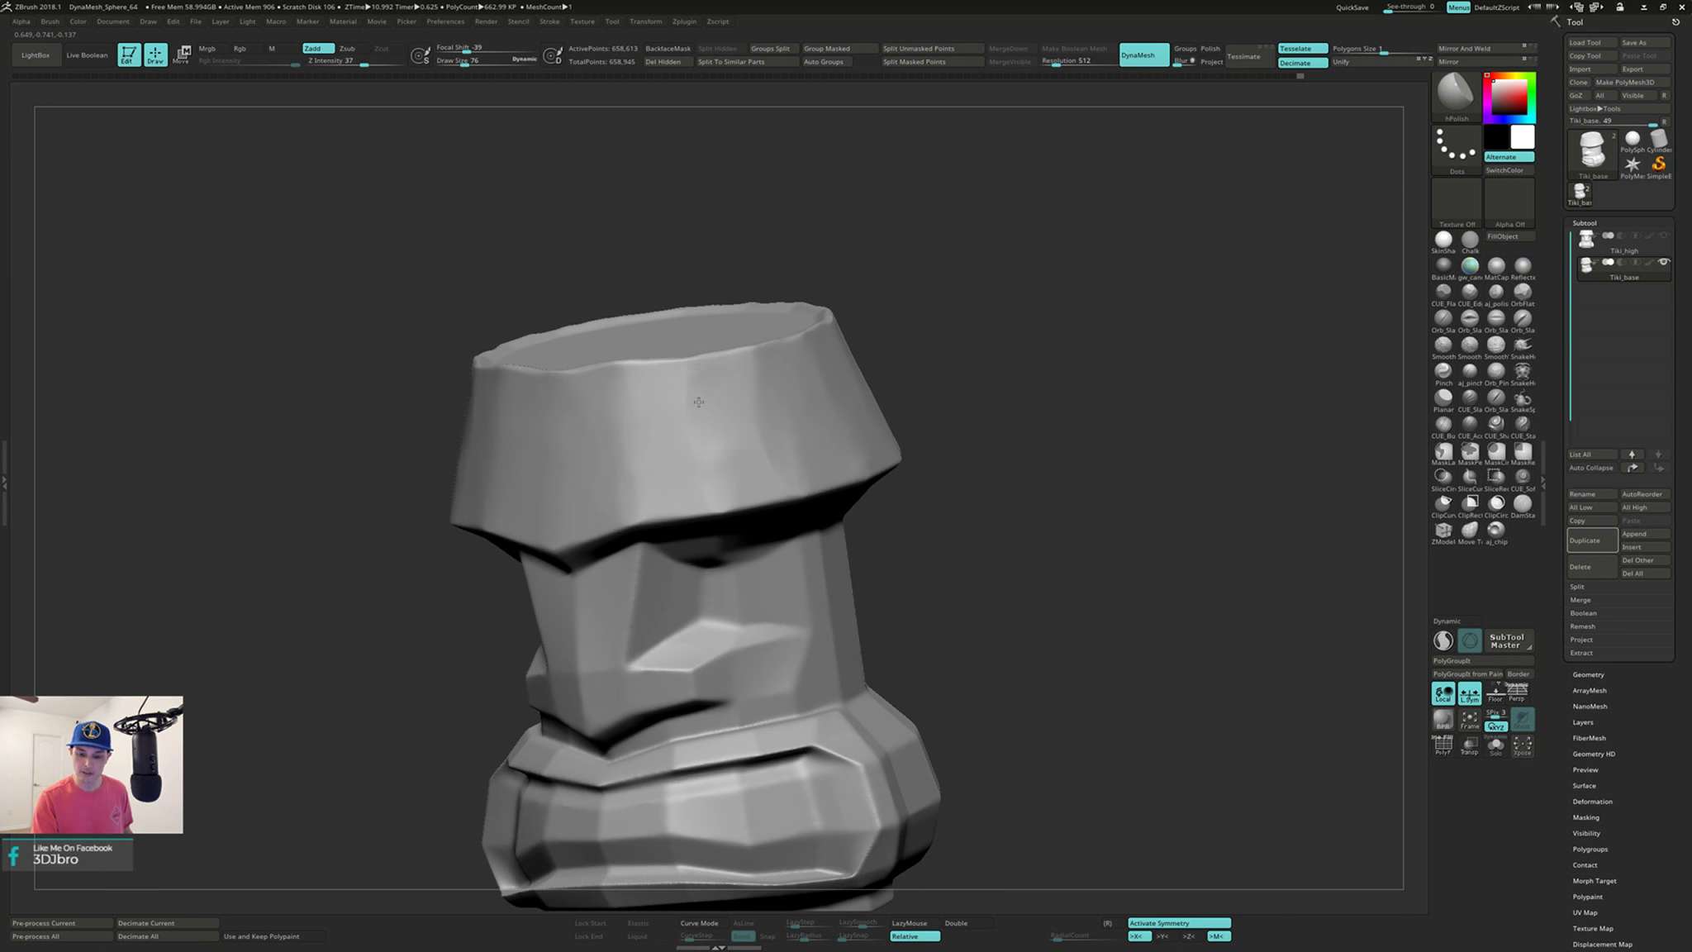
pyautogui.moveTo(628, 427); pyautogui.dragTo(611, 392, button='right')
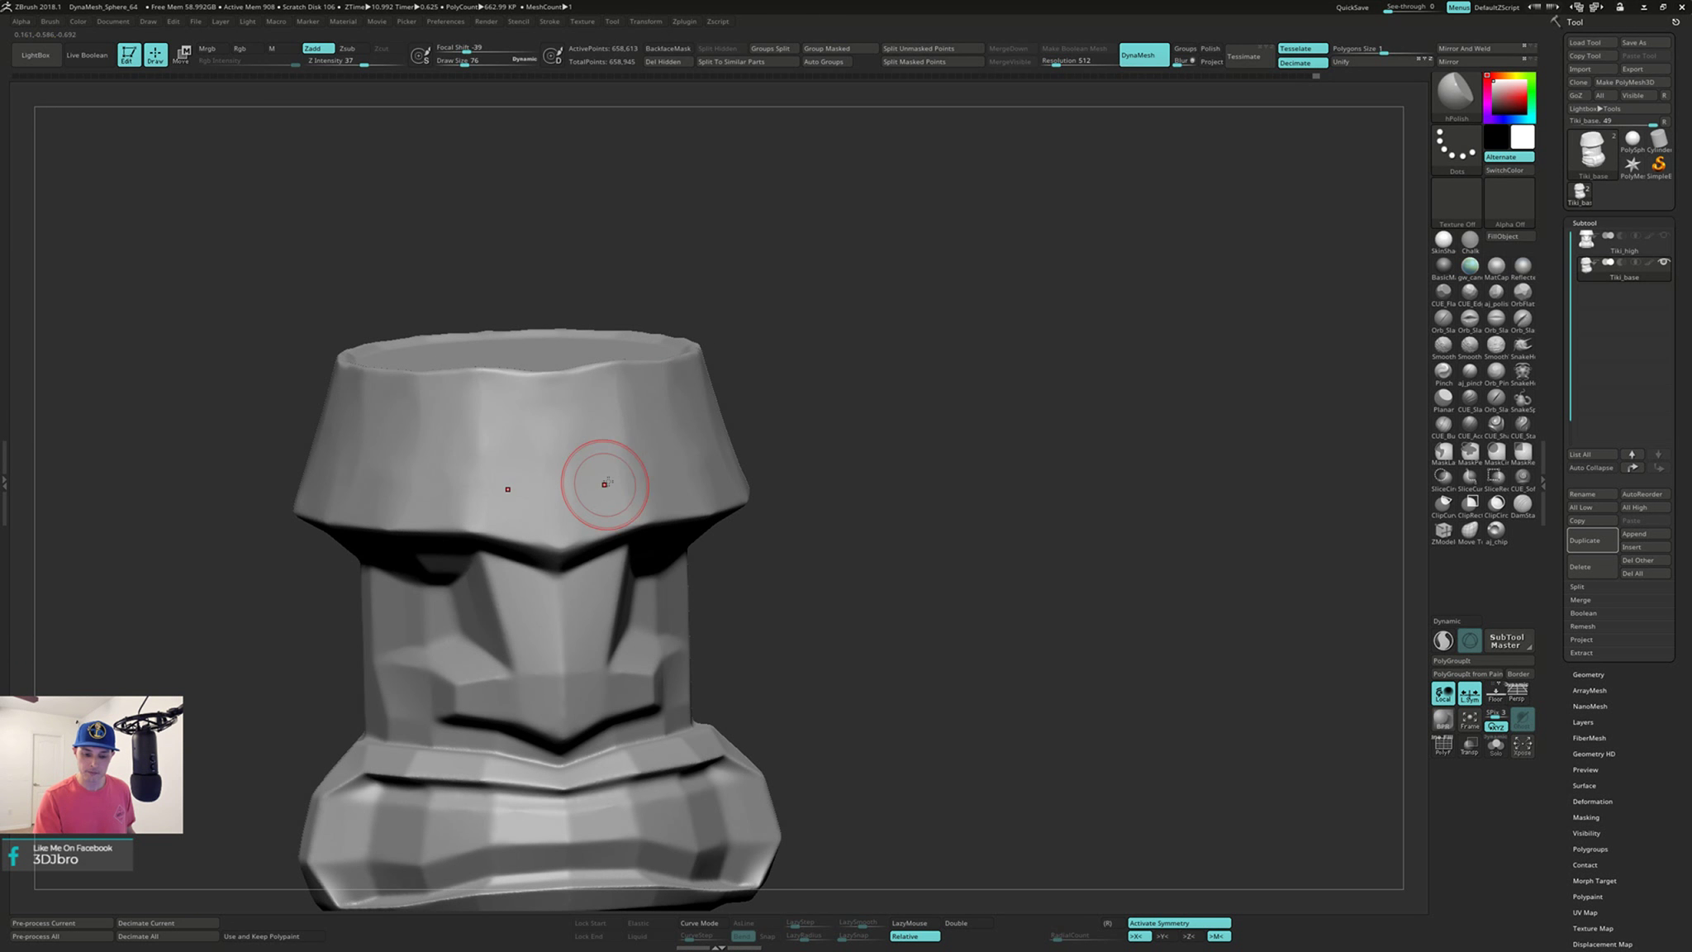
pyautogui.moveTo(605, 484)
pyautogui.mouseDown(button='right')
pyautogui.moveTo(555, 479)
pyautogui.moveTo(639, 493)
pyautogui.moveTo(895, 408)
pyautogui.moveTo(906, 423)
pyautogui.mouseUp(button='right')
# Step: Reduce the brush to a draw size of 58 and polish the flat top of the head block inside its rim
pyautogui.press('s')
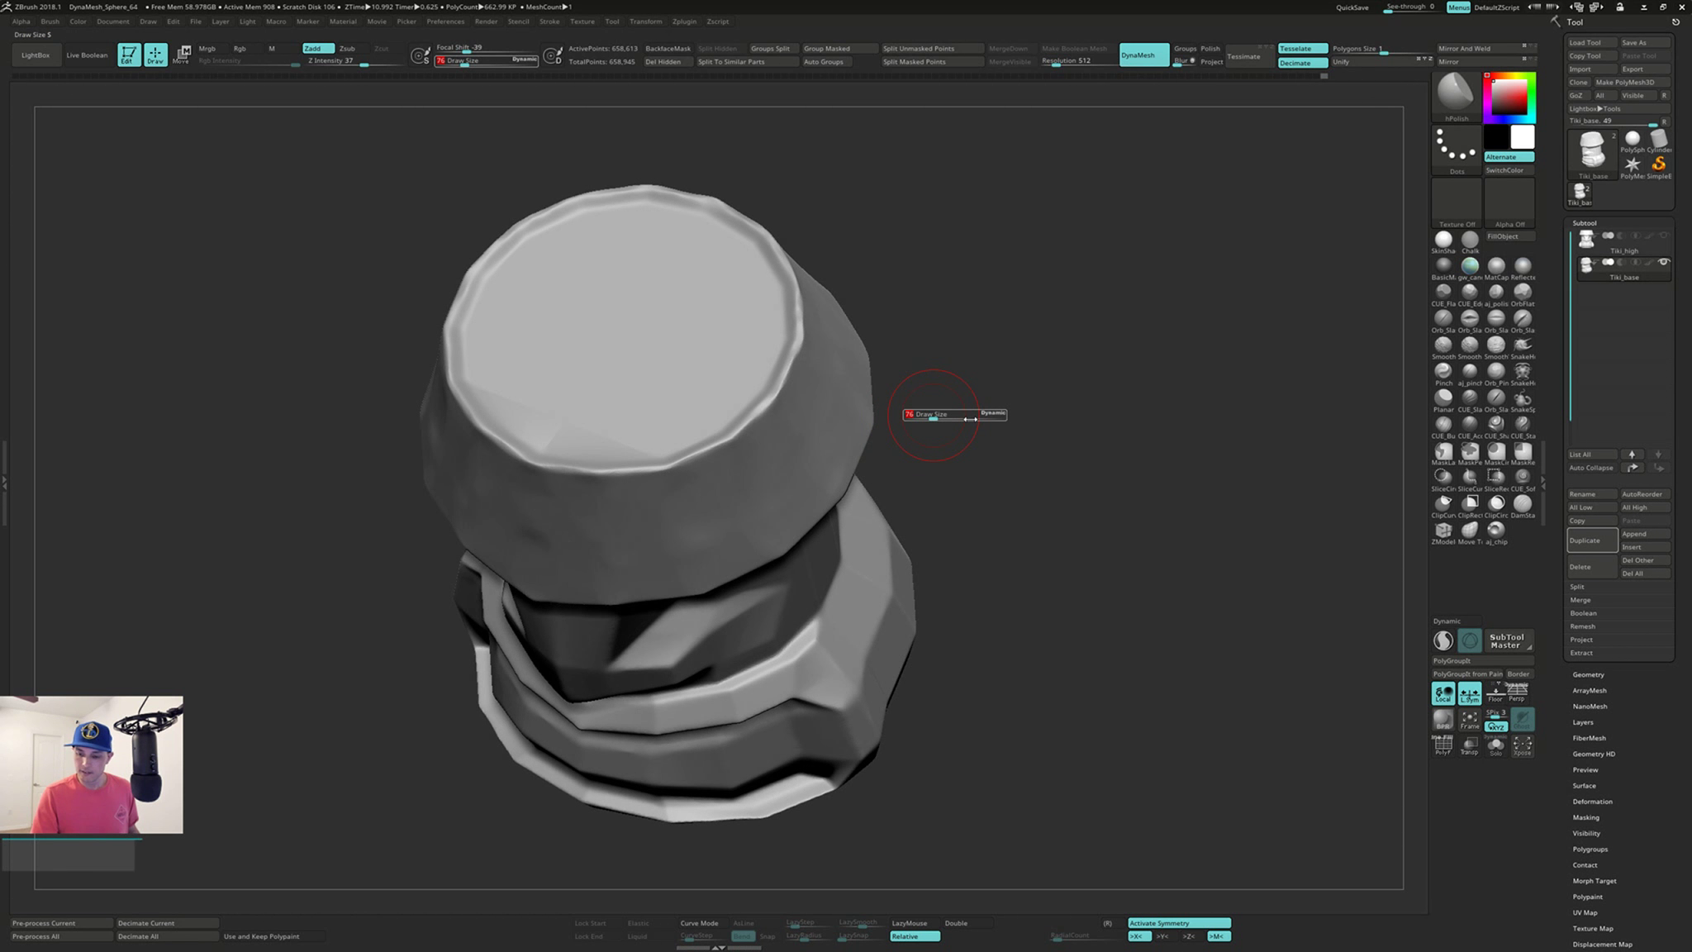
pyautogui.moveTo(970, 419); pyautogui.dragTo(930, 419)
pyautogui.moveTo(939, 406)
pyautogui.keyDown('alt'); pyautogui.mouseDown(button='right')
pyautogui.moveTo(944, 456)
pyautogui.moveTo(907, 411)
pyautogui.mouseUp(button='right'); pyautogui.keyUp('alt')
pyautogui.moveTo(793, 317); pyautogui.dragTo(745, 261, button='right')
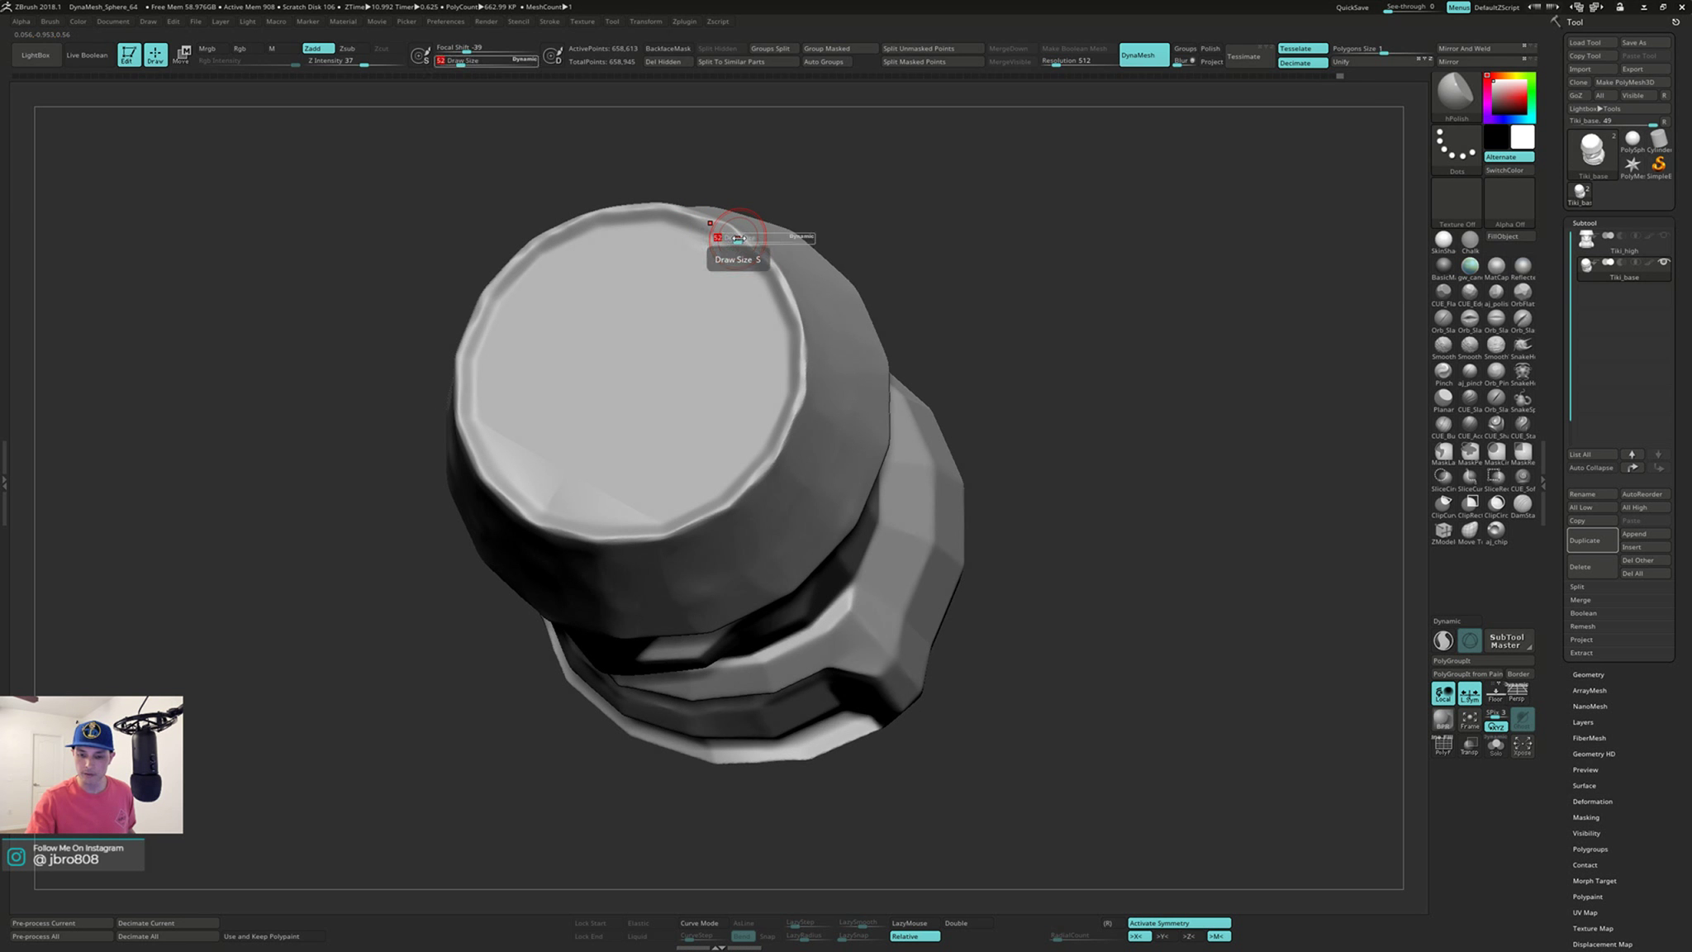
pyautogui.press('shift')
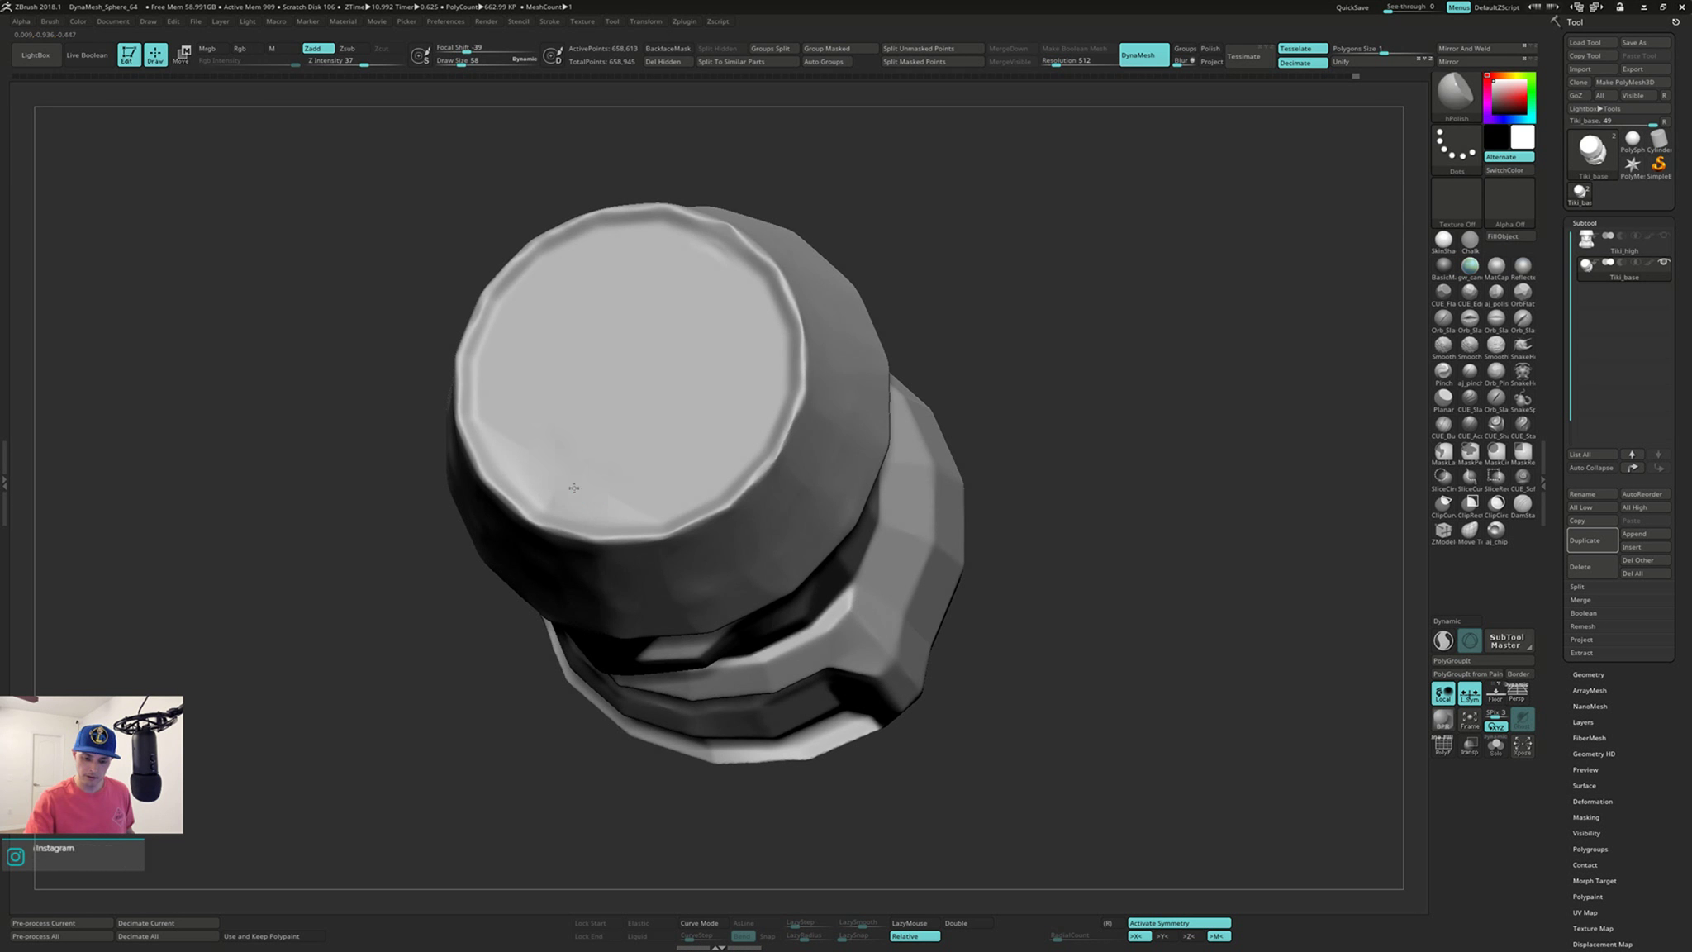
pyautogui.moveTo(512, 457); pyautogui.dragTo(498, 400, button='right')
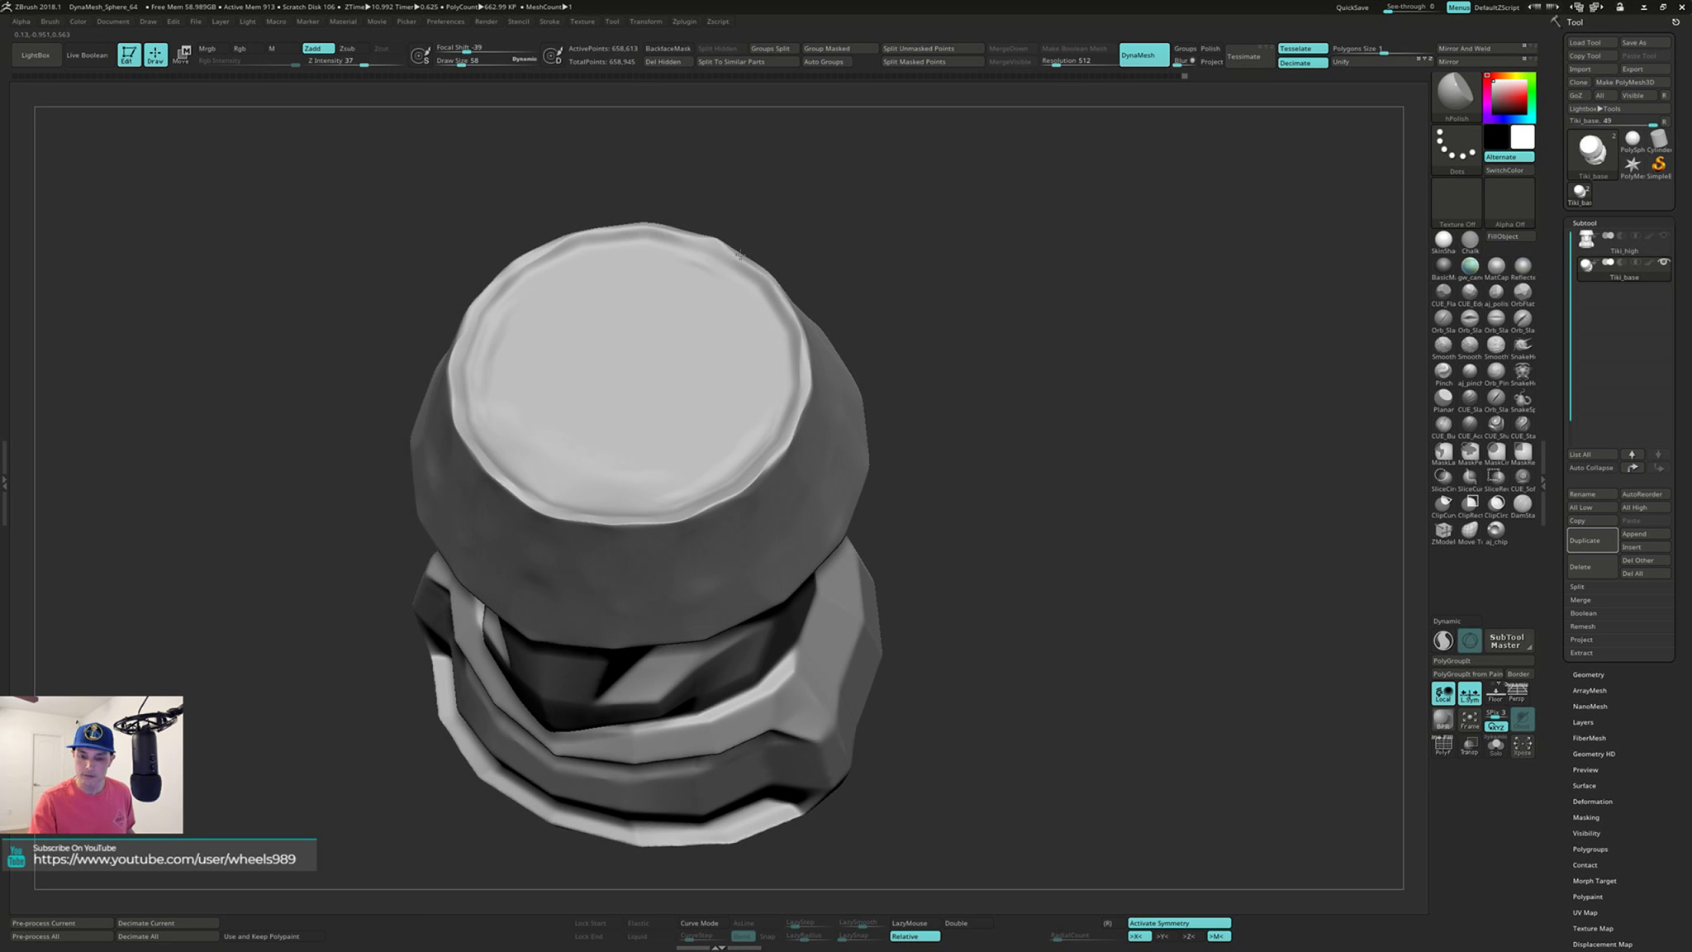
# Step: Polish the front of the head block along the brow edge and its central peak
pyautogui.moveTo(900, 305); pyautogui.dragTo(922, 260)
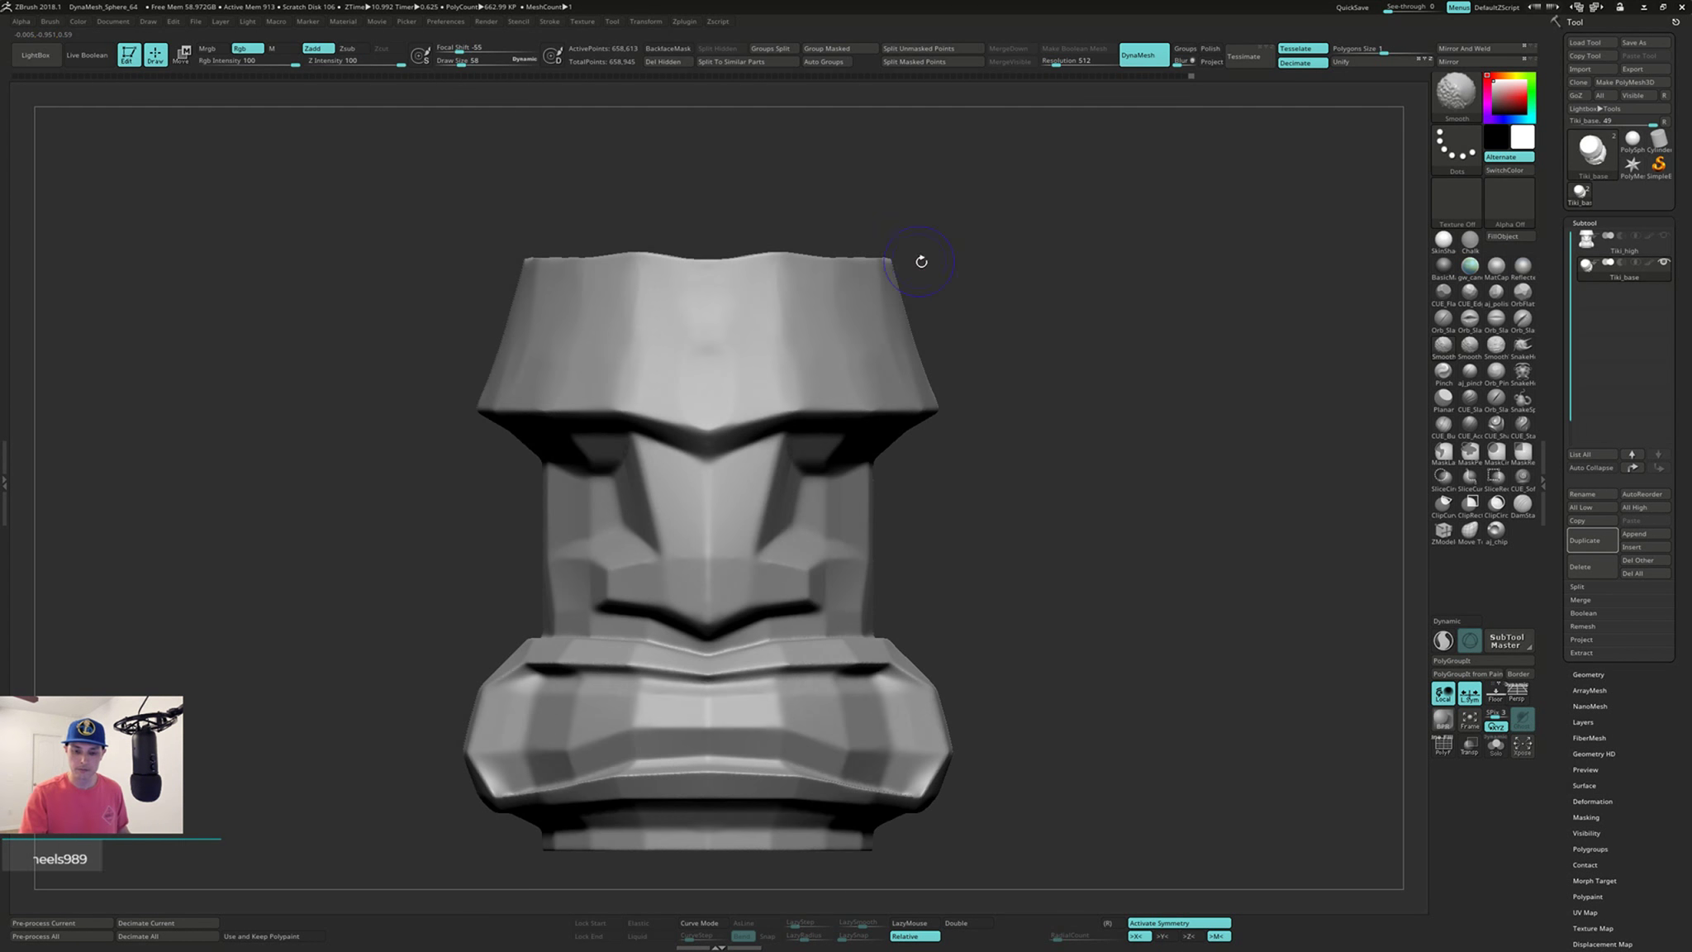
pyautogui.moveTo(1048, 403)
pyautogui.mouseDown()
pyautogui.moveTo(1012, 419)
pyautogui.moveTo(1030, 378)
pyautogui.moveTo(1023, 431)
pyautogui.moveTo(1001, 430)
pyautogui.moveTo(1017, 423)
pyautogui.moveTo(1010, 487)
pyautogui.mouseUp()
pyautogui.moveTo(720, 465); pyautogui.dragTo(718, 431, button='right')
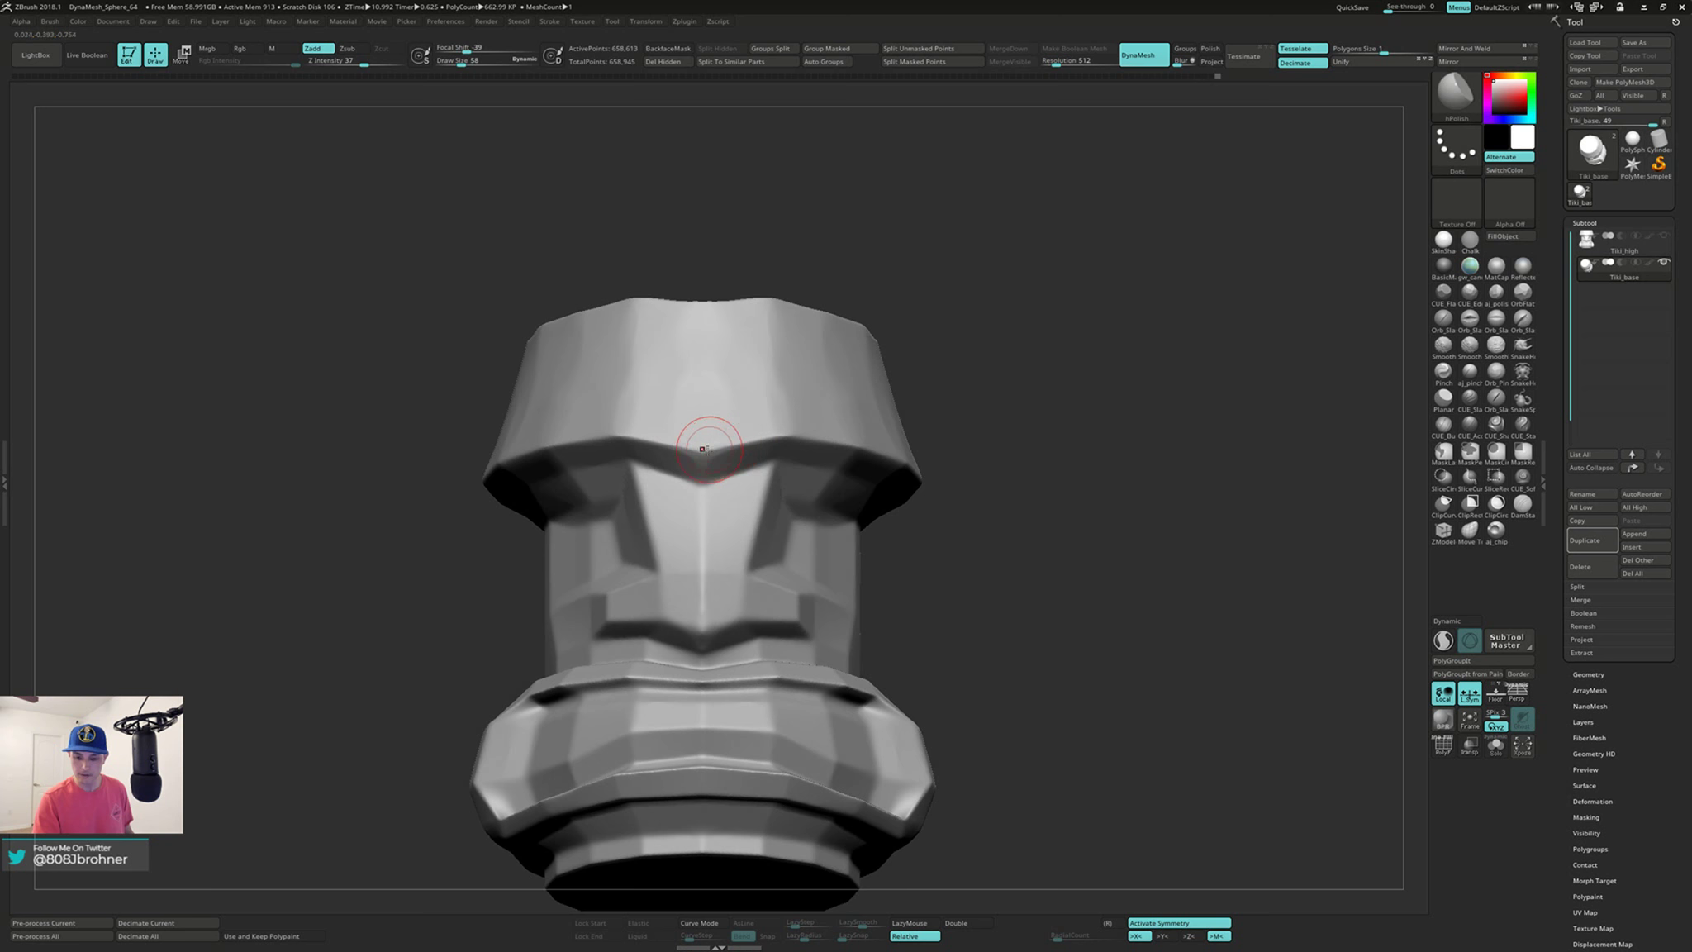
pyautogui.moveTo(798, 416); pyautogui.dragTo(771, 443, button='right')
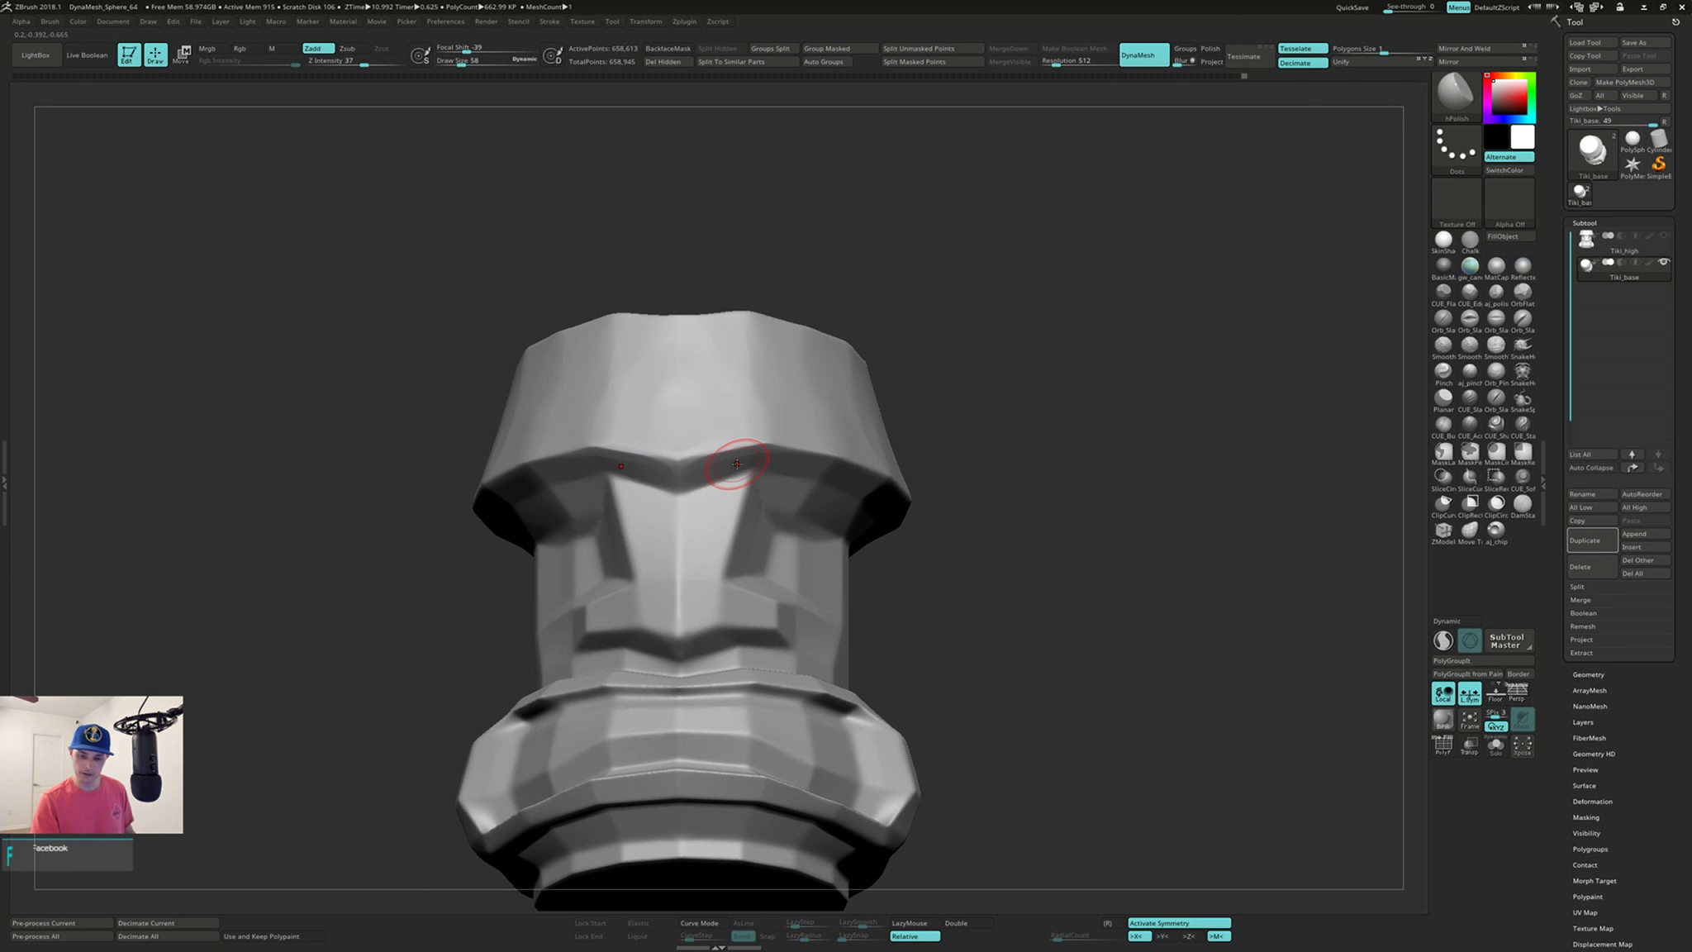
# Step: Switch to the TrimDynamic brush and bevel the lower edge of the head block from the brow around the side
pyautogui.press('b')
pyautogui.press('t')
pyautogui.press('d')
pyautogui.moveTo(758, 450)
pyautogui.mouseDown(button='right')
pyautogui.moveTo(760, 432)
pyautogui.moveTo(744, 448)
pyautogui.moveTo(774, 445)
pyautogui.moveTo(821, 367)
pyautogui.moveTo(793, 366)
pyautogui.mouseUp(button='right')
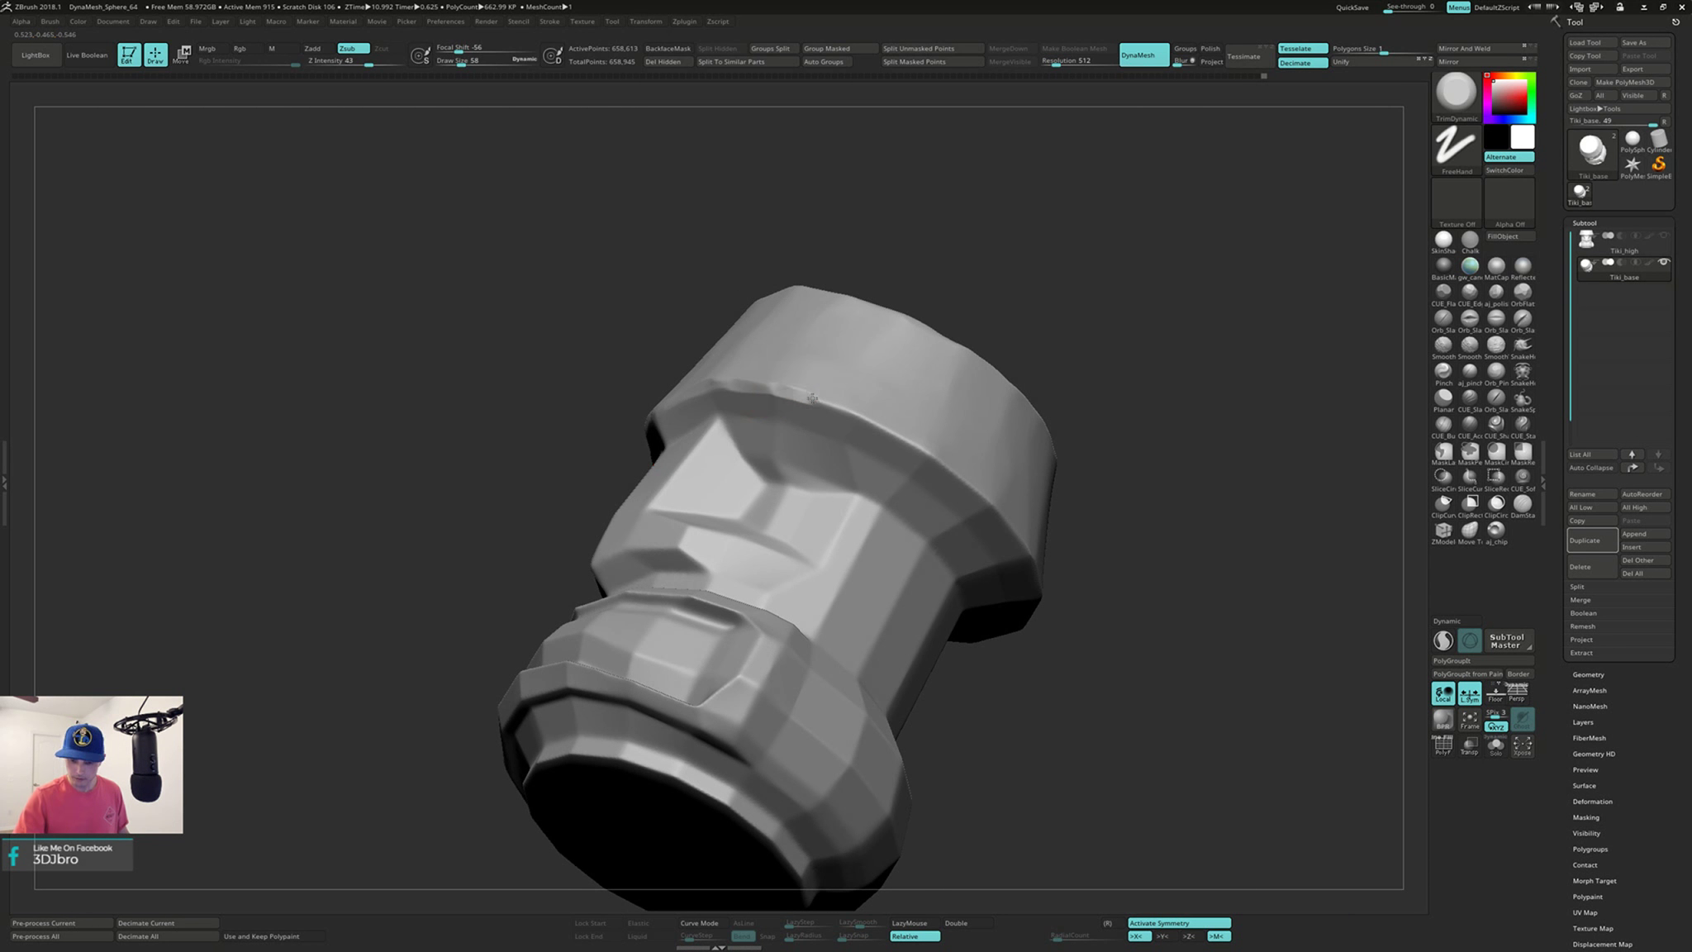
pyautogui.moveTo(906, 426)
pyautogui.keyDown('alt'); pyautogui.mouseDown(button='right')
pyautogui.moveTo(865, 392)
pyautogui.moveTo(922, 428)
pyautogui.mouseUp(button='right'); pyautogui.keyUp('alt')
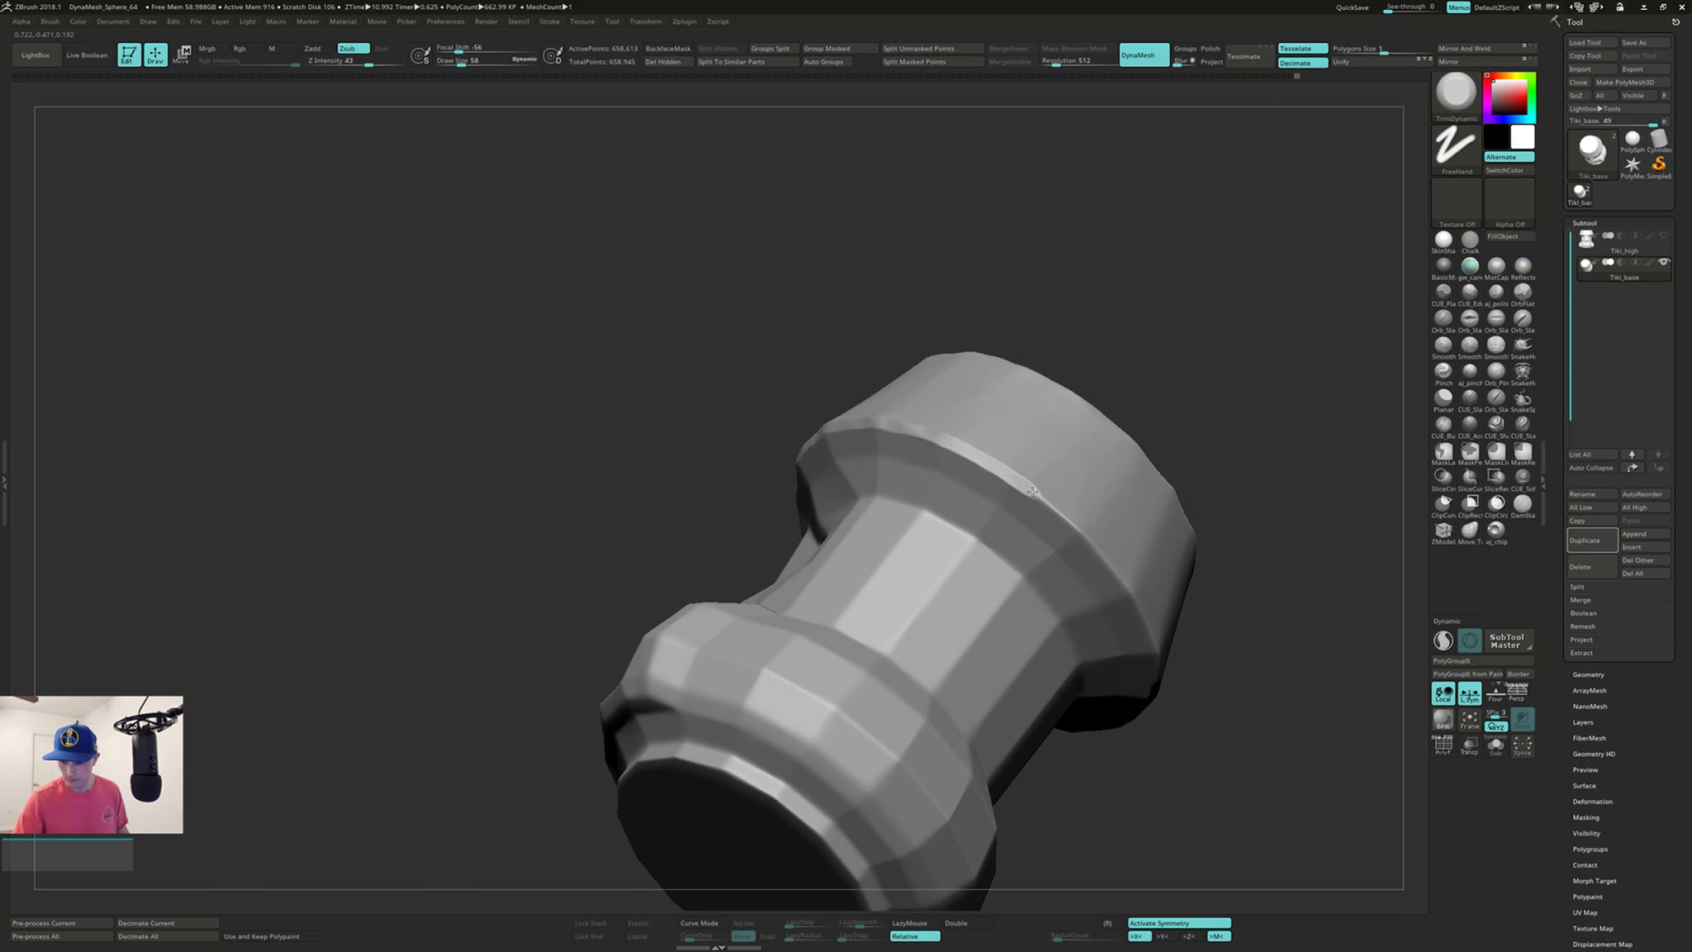
pyautogui.keyDown('alt'); pyautogui.moveTo(1041, 496); pyautogui.dragTo(887, 354, button='right'); pyautogui.keyUp('alt')
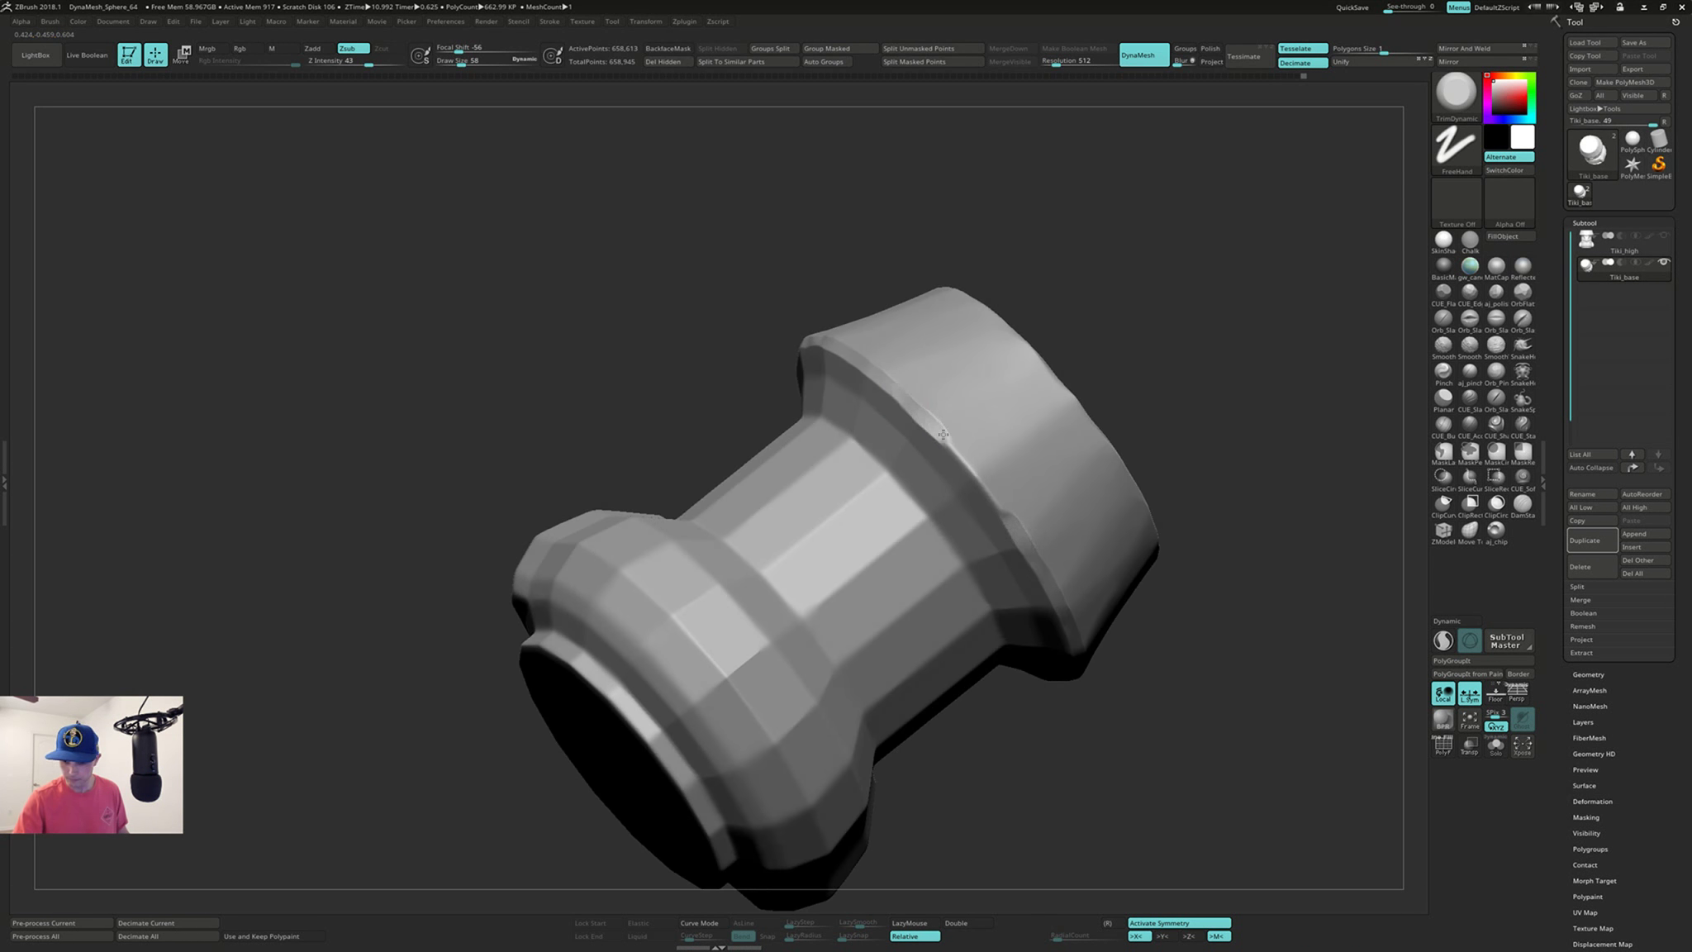
# Step: Continue trimming the head block's lower edge around the back and return to the front of the brow
pyautogui.moveTo(988, 496)
pyautogui.mouseDown(button='right')
pyautogui.moveTo(1017, 446)
pyautogui.moveTo(1073, 469)
pyautogui.moveTo(1073, 366)
pyautogui.moveTo(1095, 351)
pyautogui.moveTo(1086, 465)
pyautogui.mouseUp(button='right')
pyautogui.moveTo(917, 470)
pyautogui.mouseDown(button='right')
pyautogui.moveTo(925, 415)
pyautogui.moveTo(944, 463)
pyautogui.moveTo(975, 477)
pyautogui.mouseUp(button='right')
pyautogui.moveTo(954, 541)
pyautogui.mouseDown(button='right')
pyautogui.moveTo(958, 562)
pyautogui.moveTo(937, 555)
pyautogui.moveTo(991, 515)
pyautogui.moveTo(900, 557)
pyautogui.moveTo(900, 596)
pyautogui.moveTo(886, 567)
pyautogui.mouseUp(button='right')
pyautogui.moveTo(889, 585); pyautogui.dragTo(889, 580, button='right')
pyautogui.moveTo(889, 580); pyautogui.dragTo(886, 571)
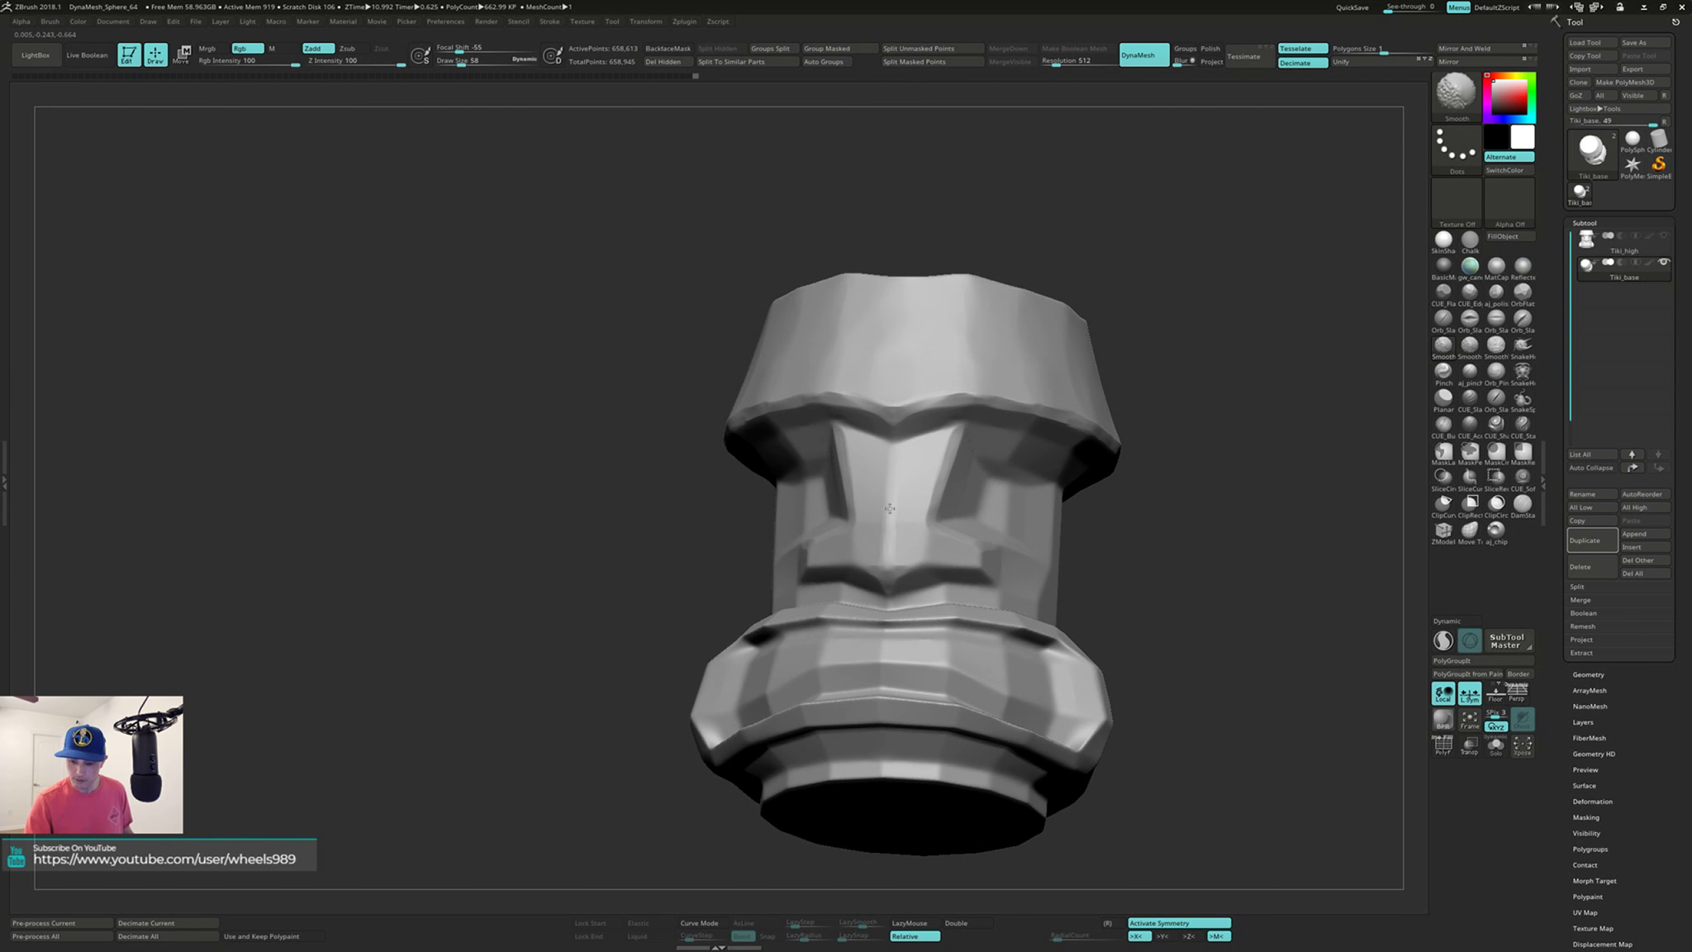
pyautogui.moveTo(899, 483); pyautogui.dragTo(904, 557, button='right')
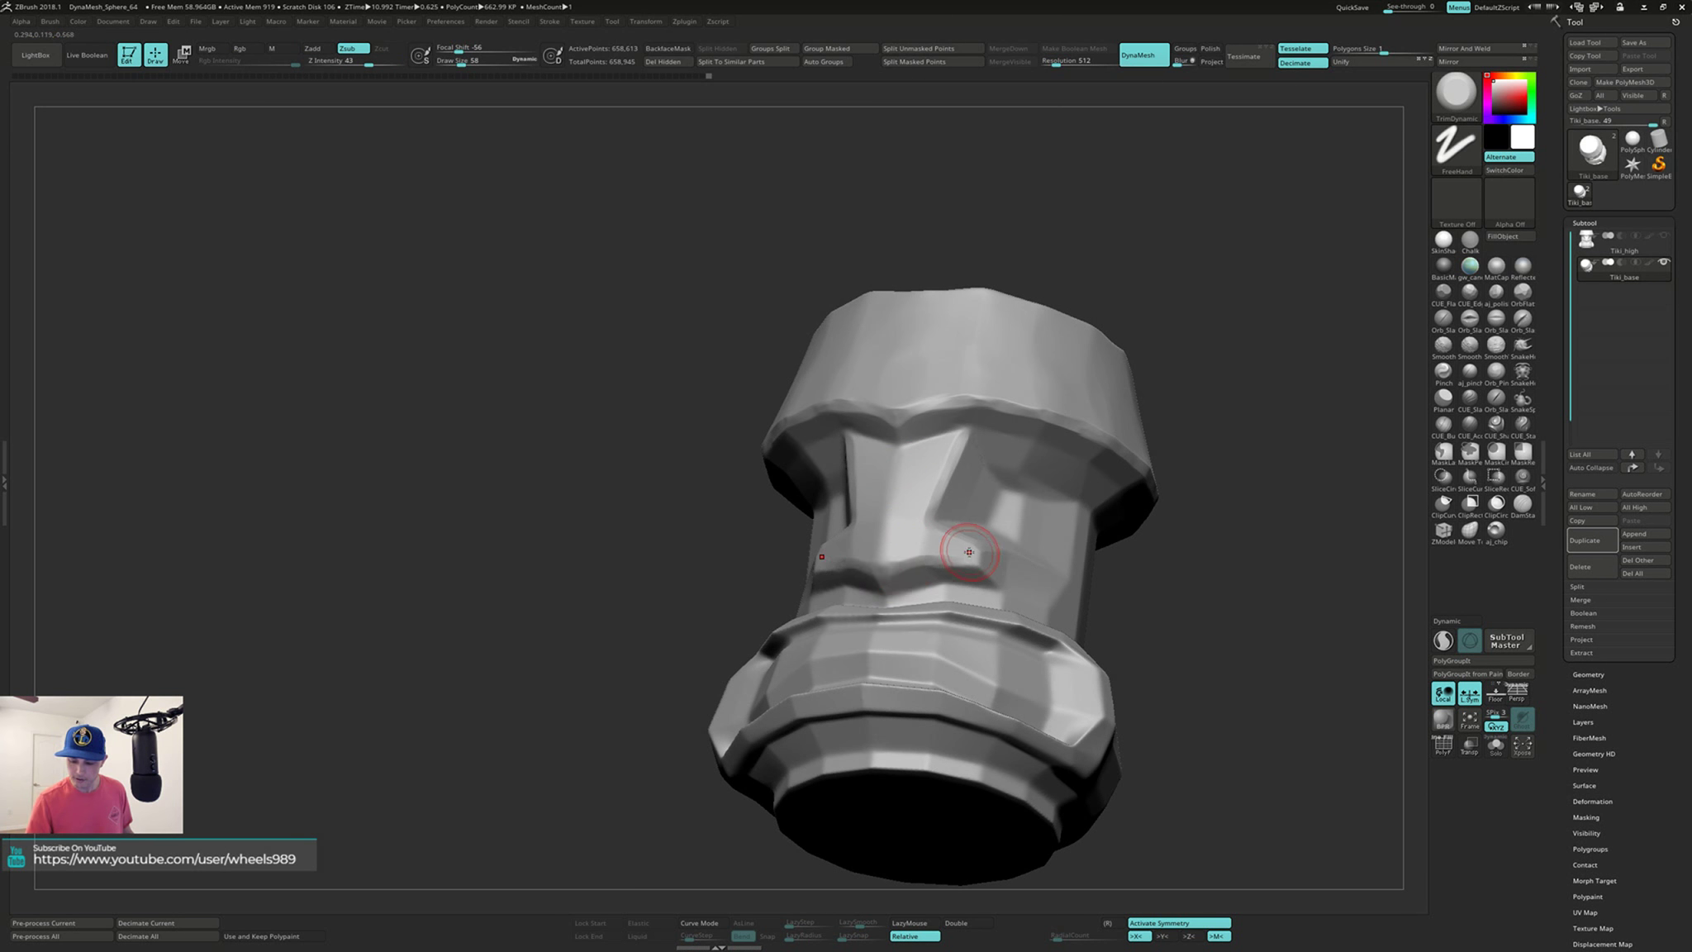
# Step: Trim the hard edges on the side of the nose and the cheek beside it
pyautogui.moveTo(976, 562); pyautogui.dragTo(997, 560)
pyautogui.moveTo(996, 560); pyautogui.dragTo(971, 558, button='right')
pyautogui.moveTo(979, 542); pyautogui.dragTo(975, 541)
pyautogui.moveTo(975, 541)
pyautogui.mouseDown(button='right')
pyautogui.moveTo(982, 567)
pyautogui.moveTo(1004, 546)
pyautogui.moveTo(964, 611)
pyautogui.mouseUp(button='right')
pyautogui.moveTo(920, 574); pyautogui.dragTo(975, 570)
pyautogui.moveTo(1011, 555)
pyautogui.mouseDown(button='right')
pyautogui.moveTo(1038, 548)
pyautogui.moveTo(980, 534)
pyautogui.moveTo(993, 525)
pyautogui.moveTo(994, 597)
pyautogui.moveTo(1001, 548)
pyautogui.moveTo(853, 533)
pyautogui.mouseUp(button='right')
# Step: Reduce the brush to a draw size of 34 and trim the upper lip's edge toward the mouth corner
pyautogui.press('s')
pyautogui.moveTo(820, 542); pyautogui.dragTo(812, 536)
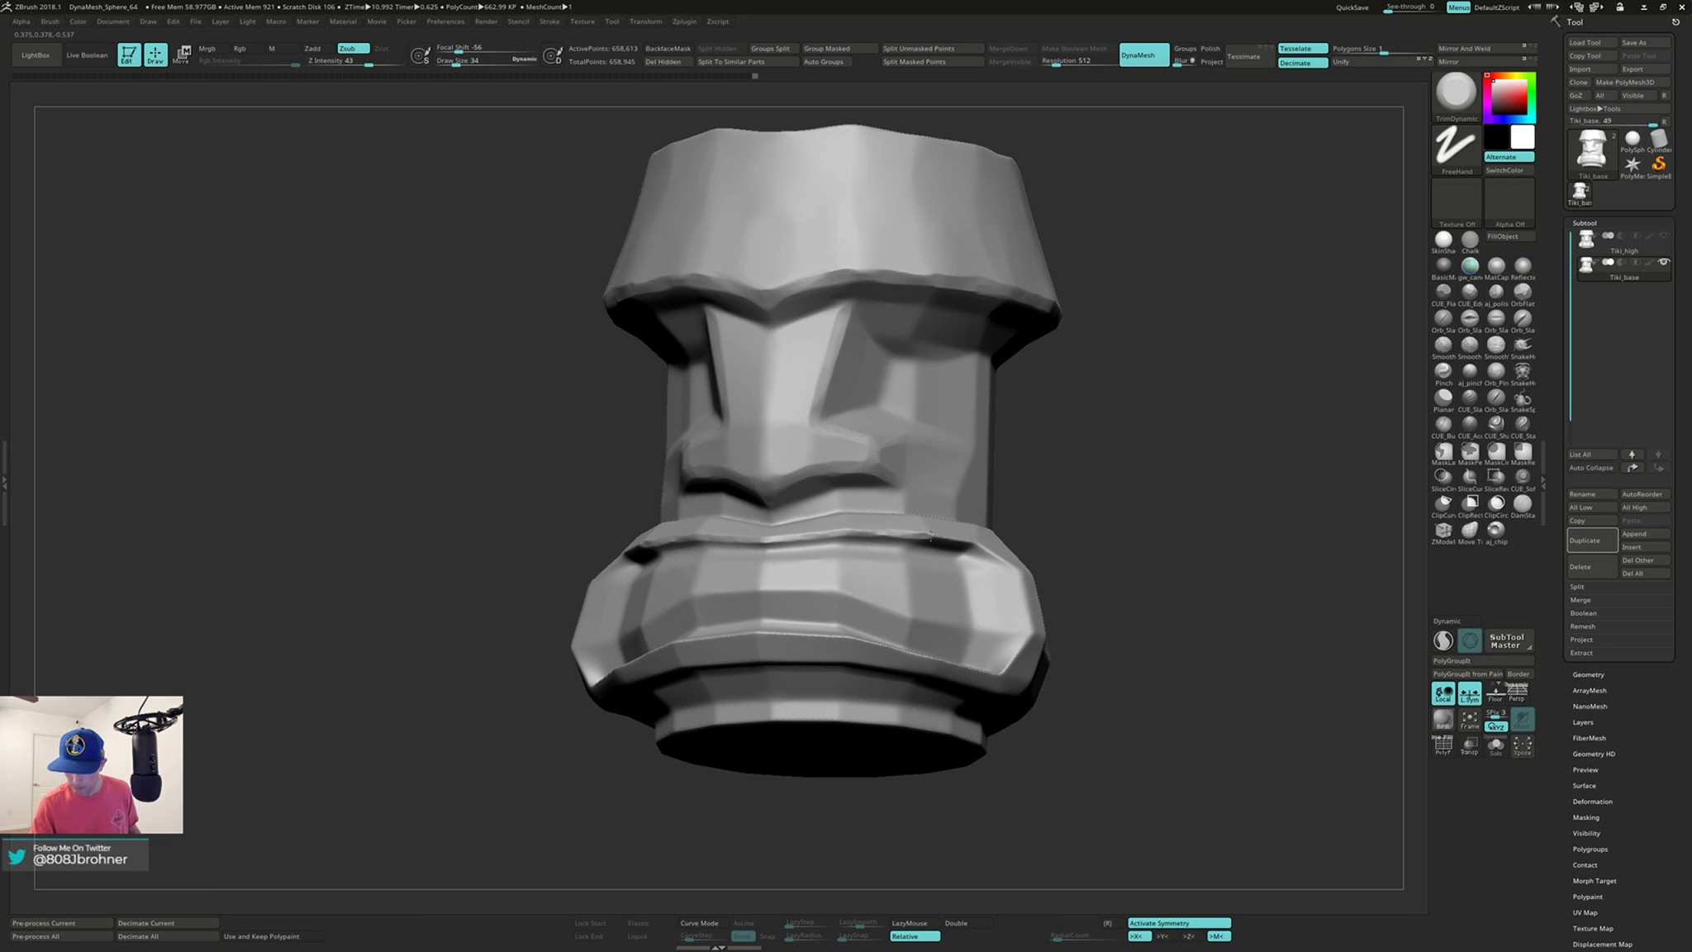
pyautogui.moveTo(1006, 563); pyautogui.dragTo(1016, 569)
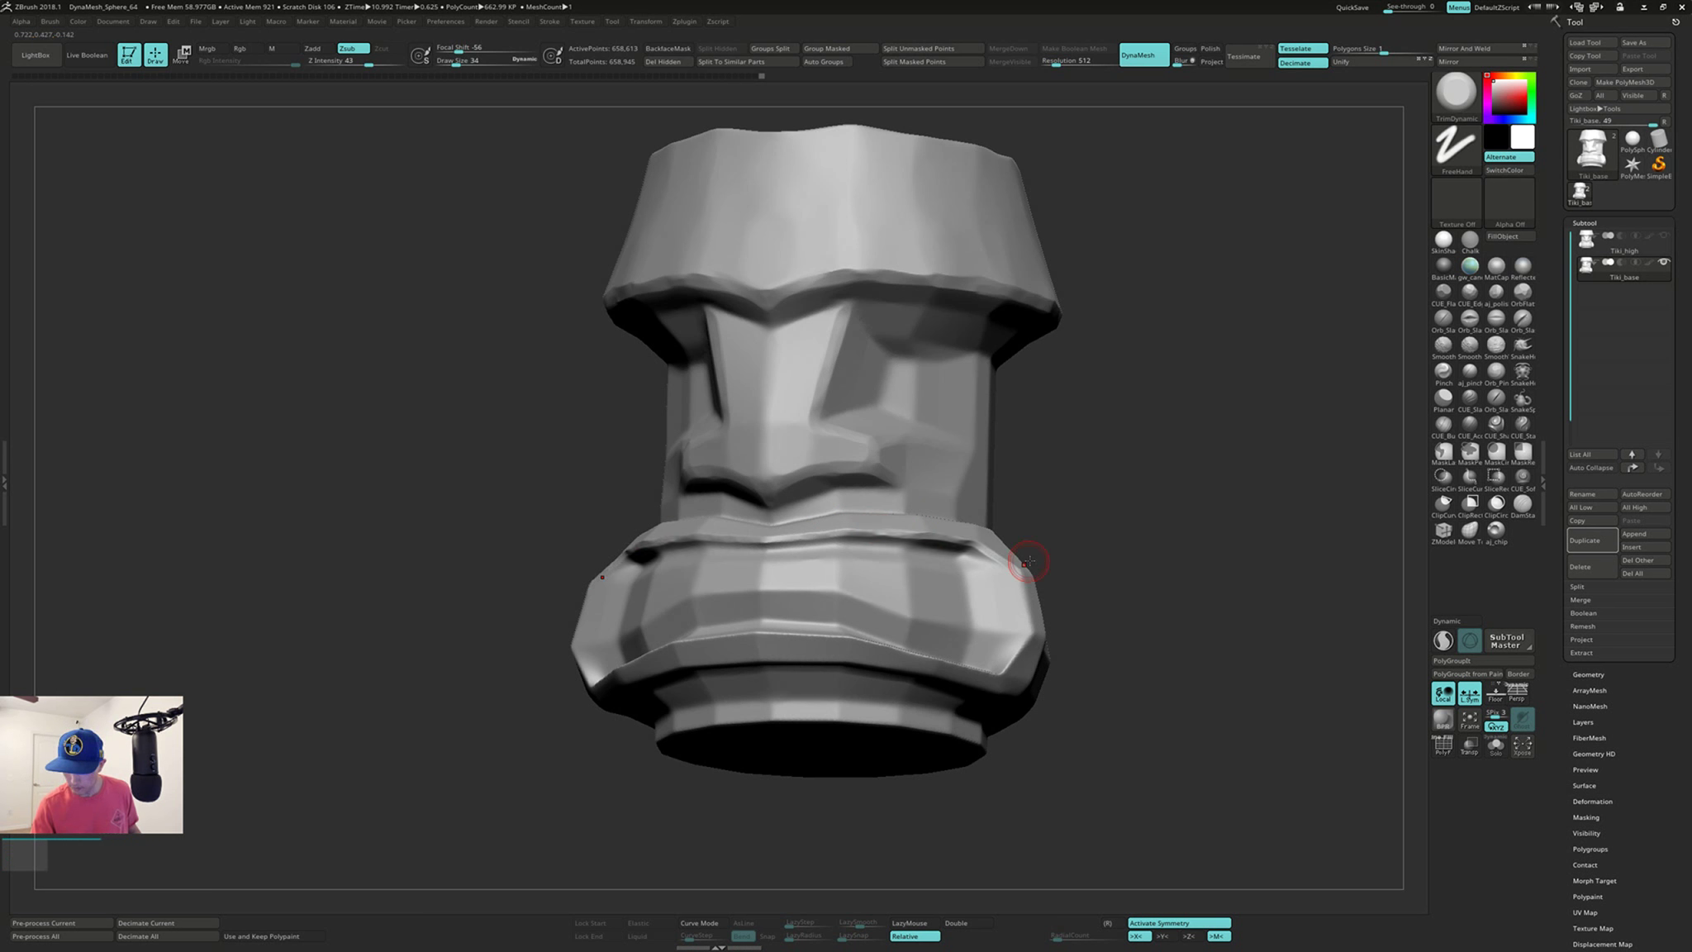
pyautogui.moveTo(1024, 555); pyautogui.dragTo(1018, 567, button='right')
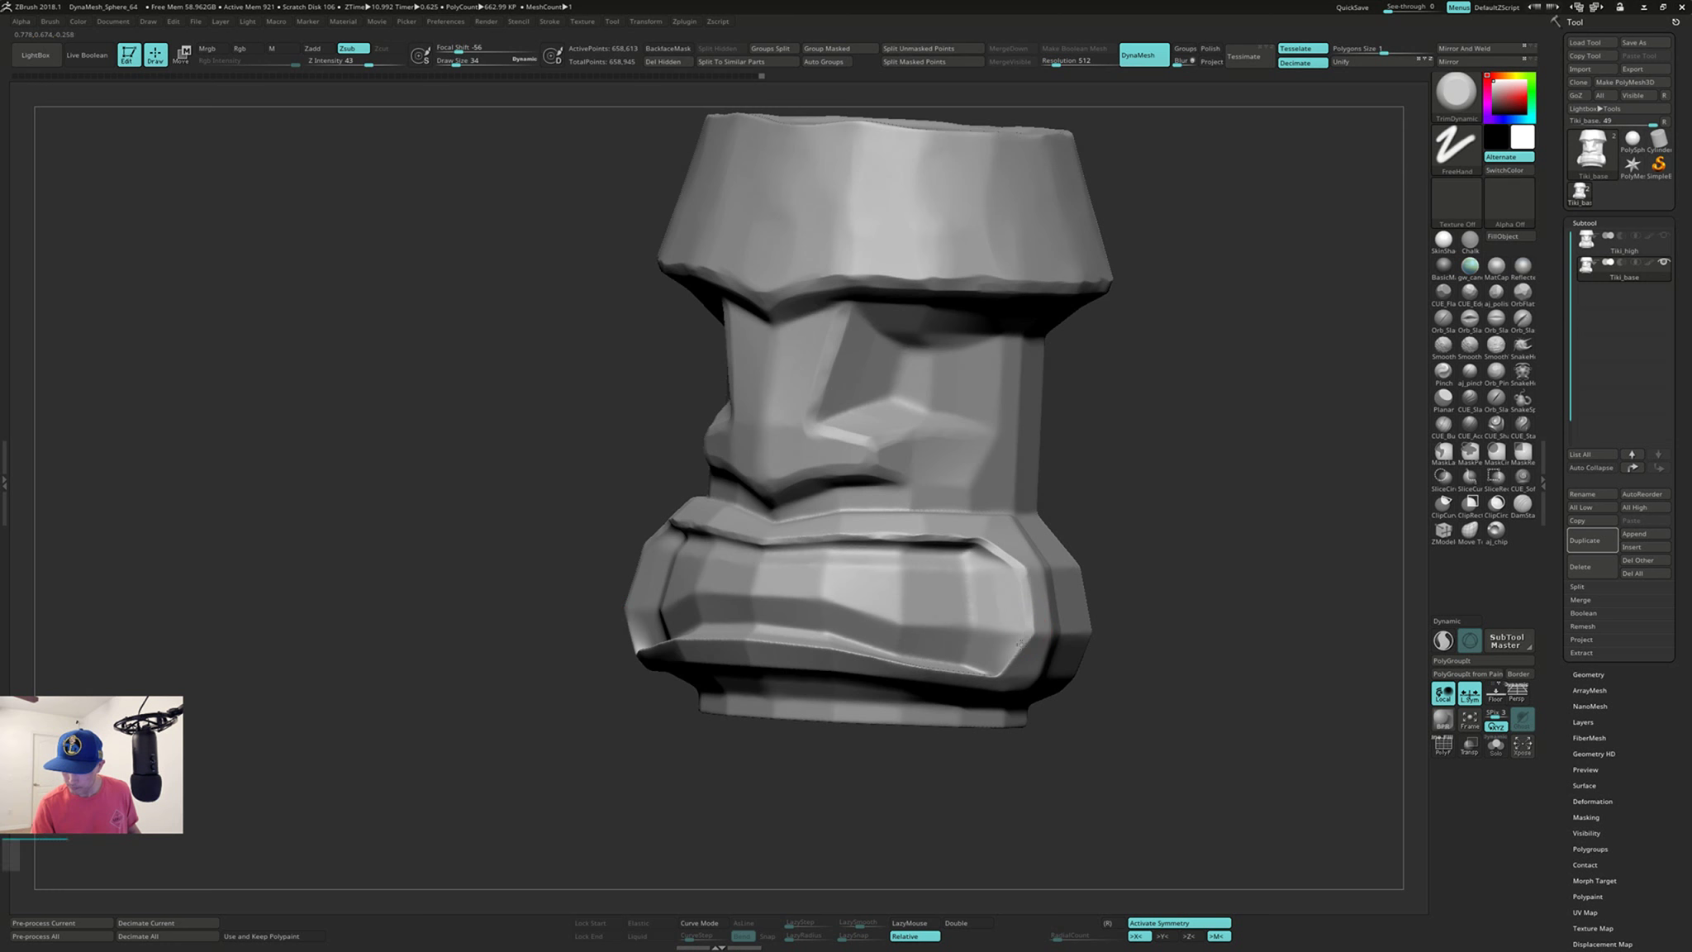
# Step: Trim the lower lip's rim near the mouth corner and update the DynaMesh of the tiki head
pyautogui.moveTo(1022, 644); pyautogui.dragTo(1001, 673)
pyautogui.moveTo(1001, 629); pyautogui.dragTo(980, 672, button='right')
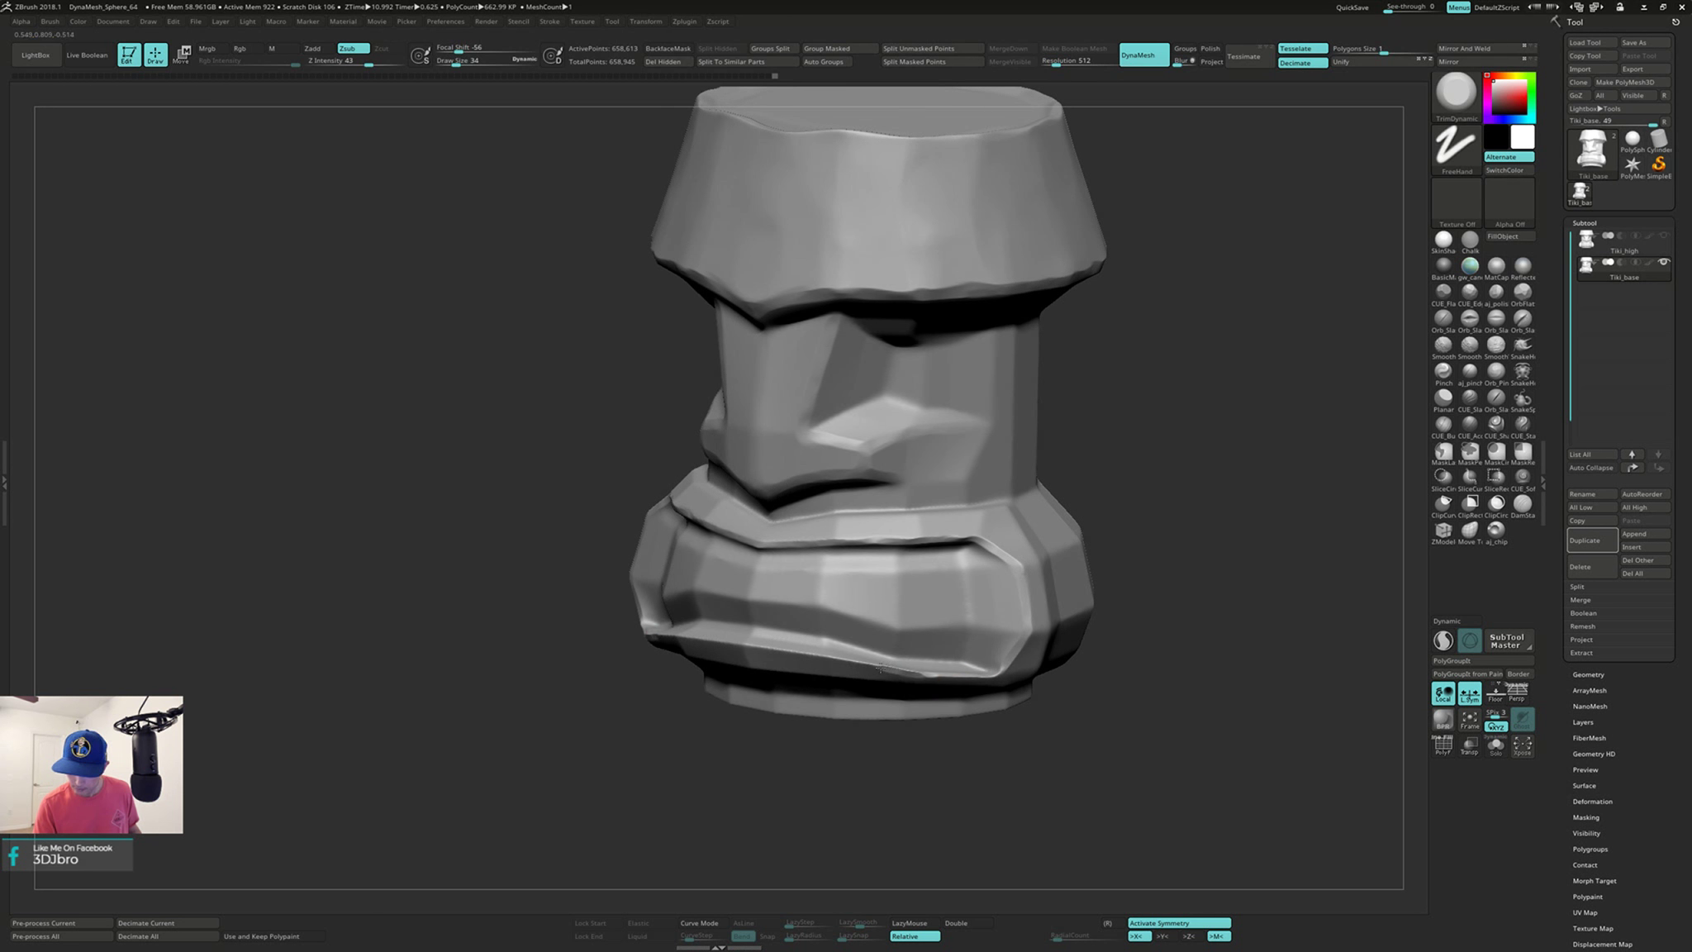
pyautogui.moveTo(748, 649); pyautogui.dragTo(950, 744, button='right')
pyautogui.keyDown('ctrl'); pyautogui.moveTo(1130, 597); pyautogui.dragTo(1099, 704); pyautogui.keyUp('ctrl')
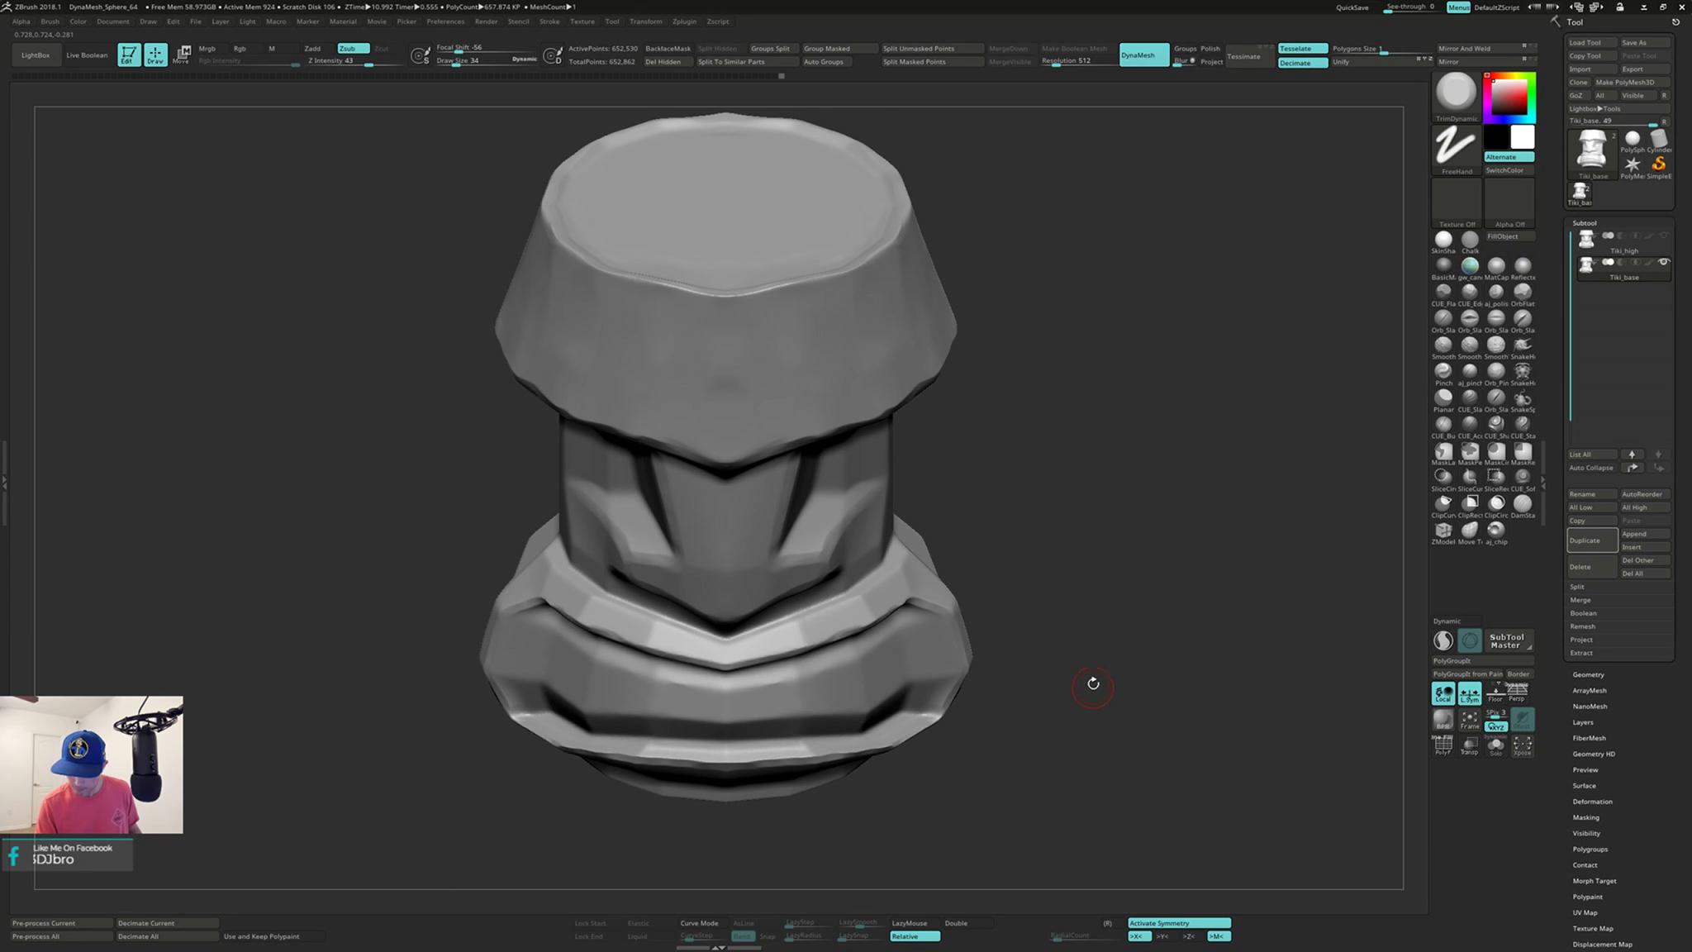
# Step: Trim the front edges of the upper and lower lips up close, continuing around the mouth corner
pyautogui.moveTo(1093, 684)
pyautogui.keyDown('alt'); pyautogui.mouseDown(button='right')
pyautogui.moveTo(1107, 525)
pyautogui.moveTo(1089, 692)
pyautogui.mouseUp(button='right'); pyautogui.keyUp('alt')
pyautogui.moveTo(840, 645)
pyautogui.keyDown('shift'); pyautogui.mouseDown()
pyautogui.moveTo(748, 667)
pyautogui.moveTo(761, 670)
pyautogui.mouseUp(); pyautogui.keyUp('shift')
pyautogui.moveTo(452, 682); pyautogui.dragTo(751, 669)
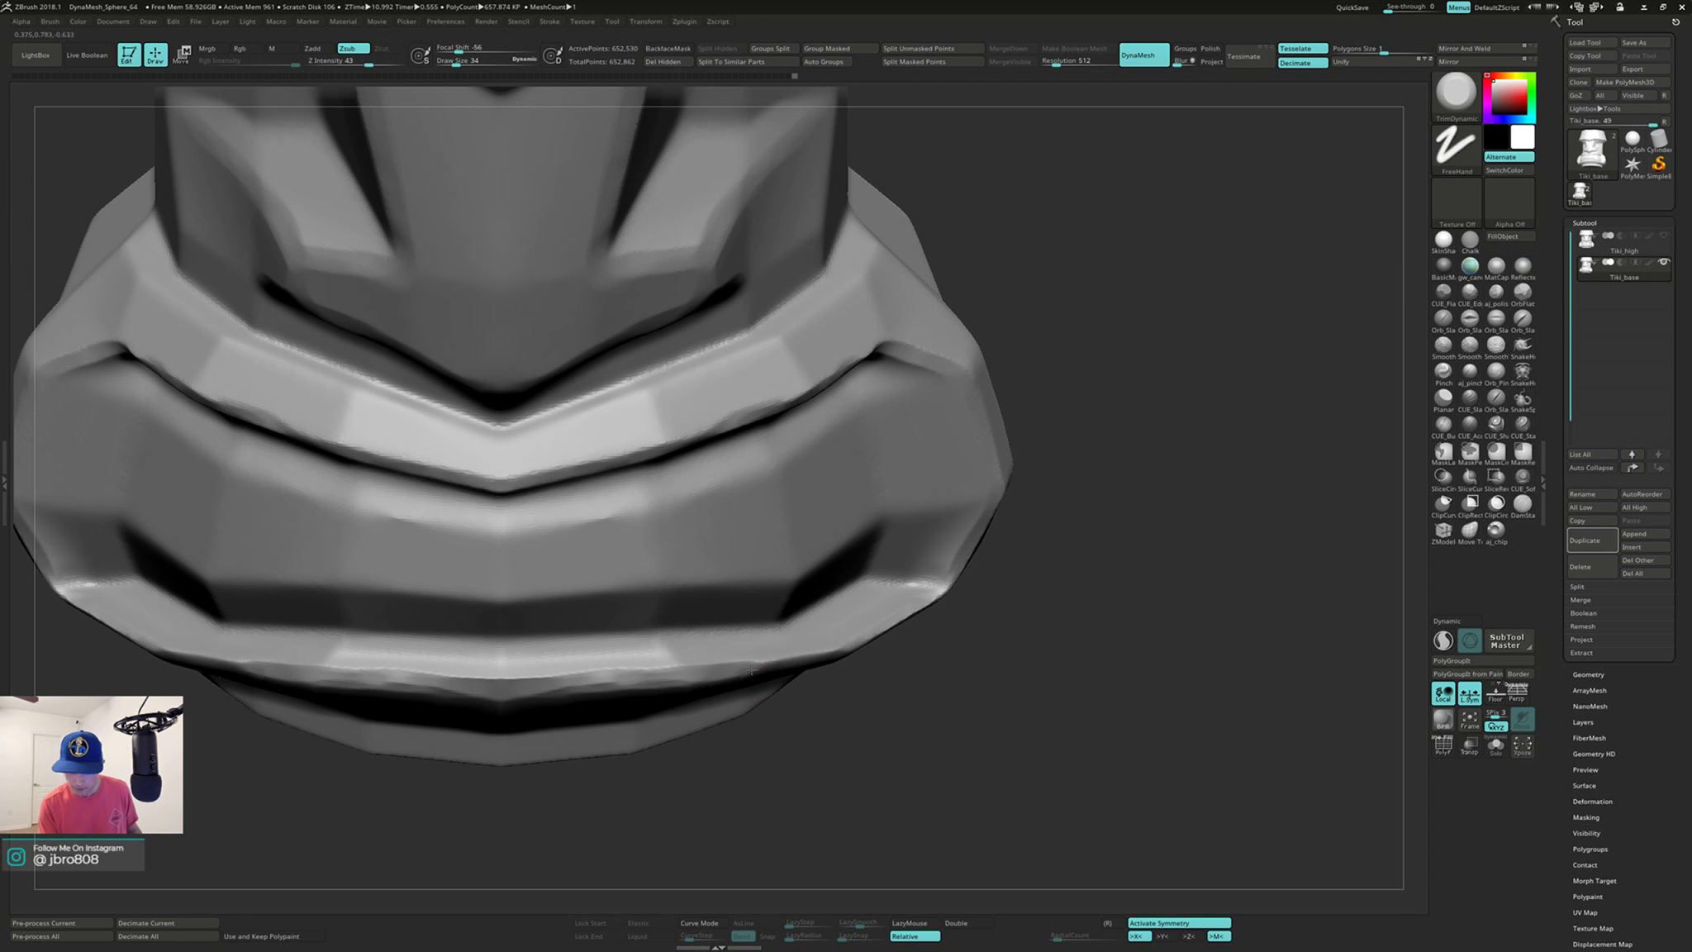
pyautogui.moveTo(886, 632); pyautogui.dragTo(851, 640, button='right')
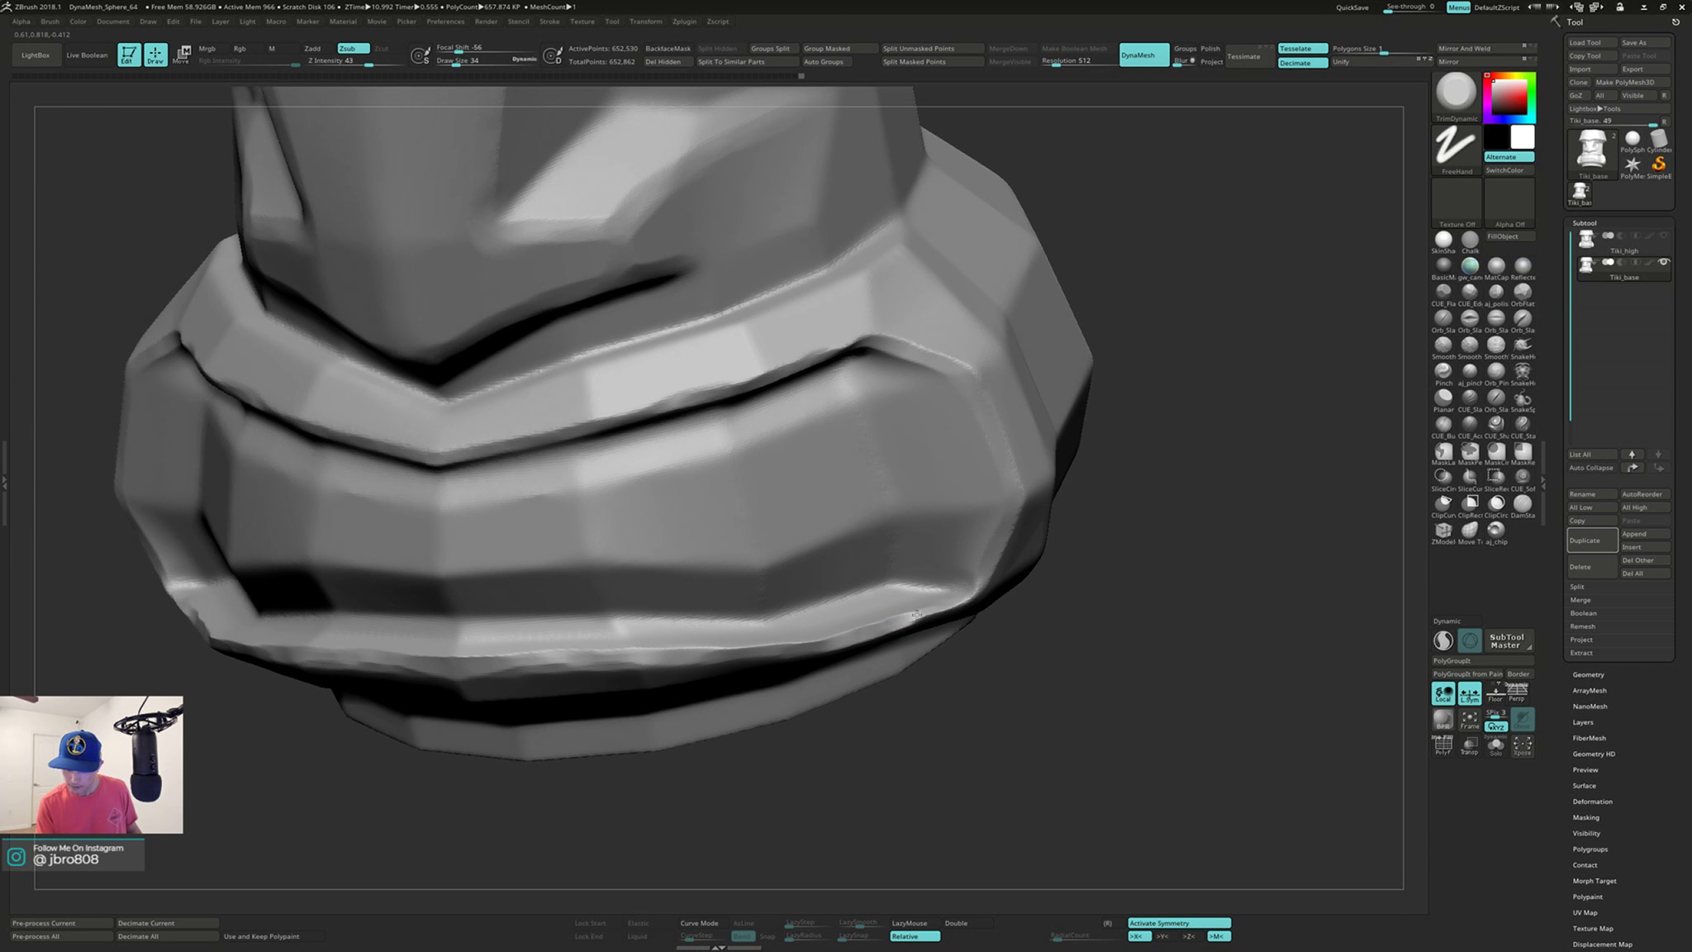
pyautogui.moveTo(949, 552)
pyautogui.mouseDown(button='right')
pyautogui.moveTo(985, 568)
pyautogui.moveTo(1103, 537)
pyautogui.moveTo(1099, 462)
pyautogui.moveTo(1116, 464)
pyautogui.moveTo(1108, 445)
pyautogui.moveTo(947, 458)
pyautogui.moveTo(993, 459)
pyautogui.moveTo(982, 378)
pyautogui.moveTo(974, 427)
pyautogui.moveTo(957, 413)
pyautogui.mouseUp(button='right')
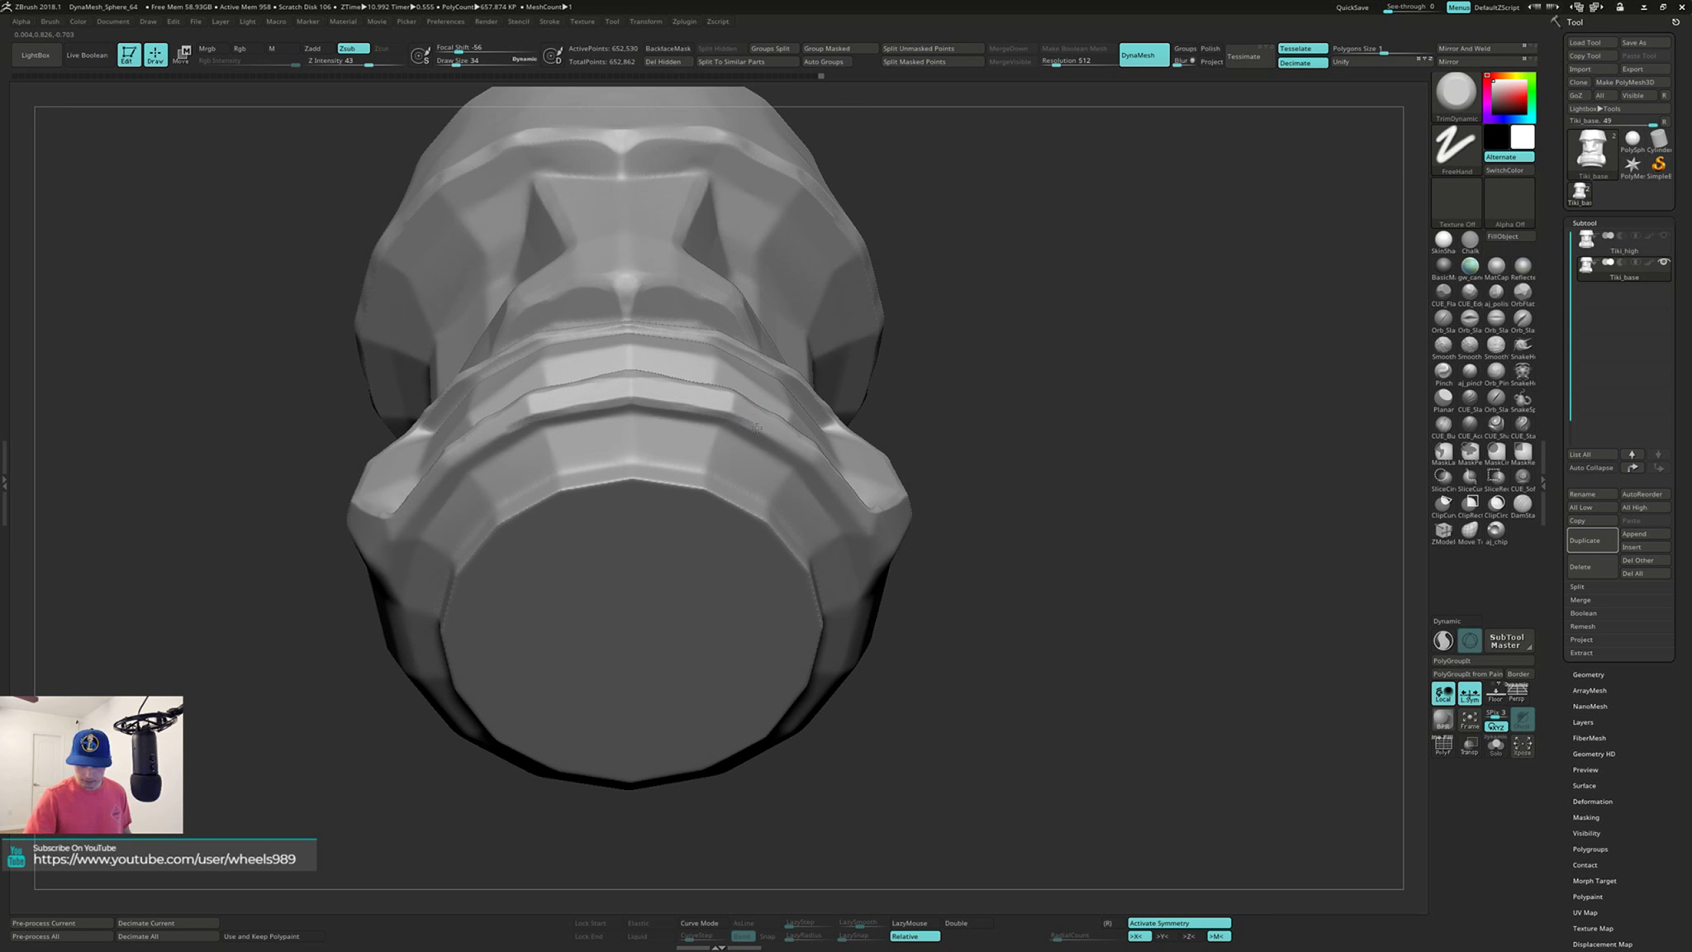
# Step: Trim and smooth the upper lip's outer edge where it meets the cheek and the side of the face
pyautogui.moveTo(844, 504); pyautogui.dragTo(652, 455, button='right')
pyautogui.moveTo(495, 526); pyautogui.dragTo(478, 485, button='right')
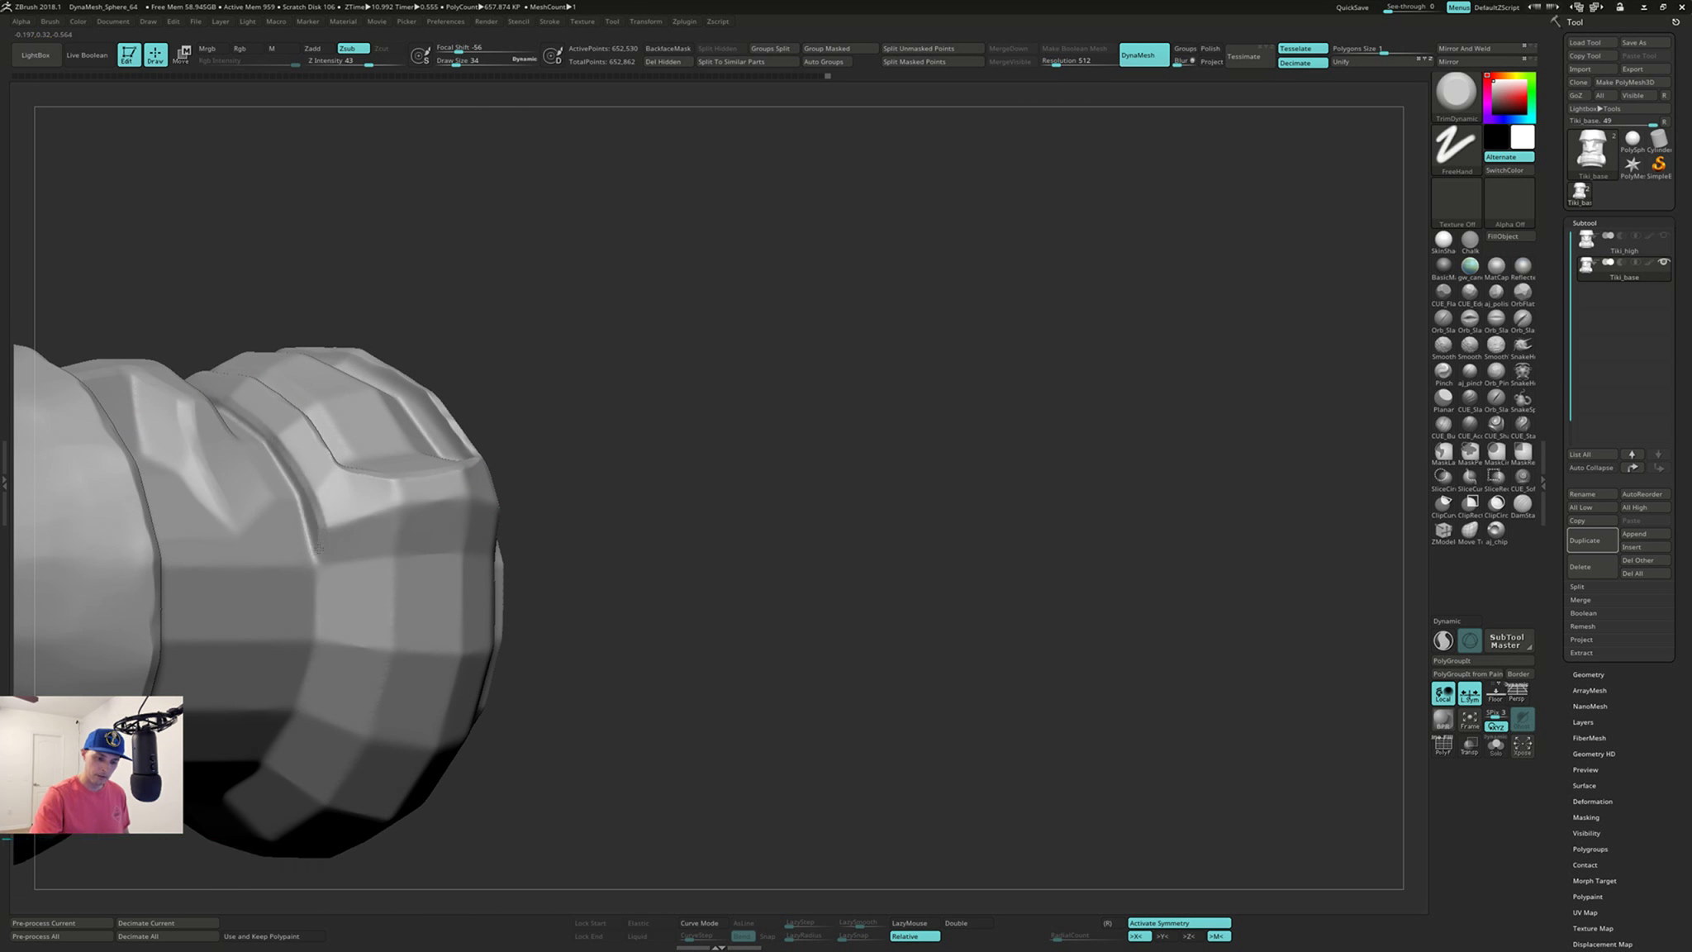
pyautogui.moveTo(319, 549)
pyautogui.mouseDown(button='right')
pyautogui.moveTo(332, 491)
pyautogui.moveTo(427, 540)
pyautogui.moveTo(350, 561)
pyautogui.mouseUp(button='right')
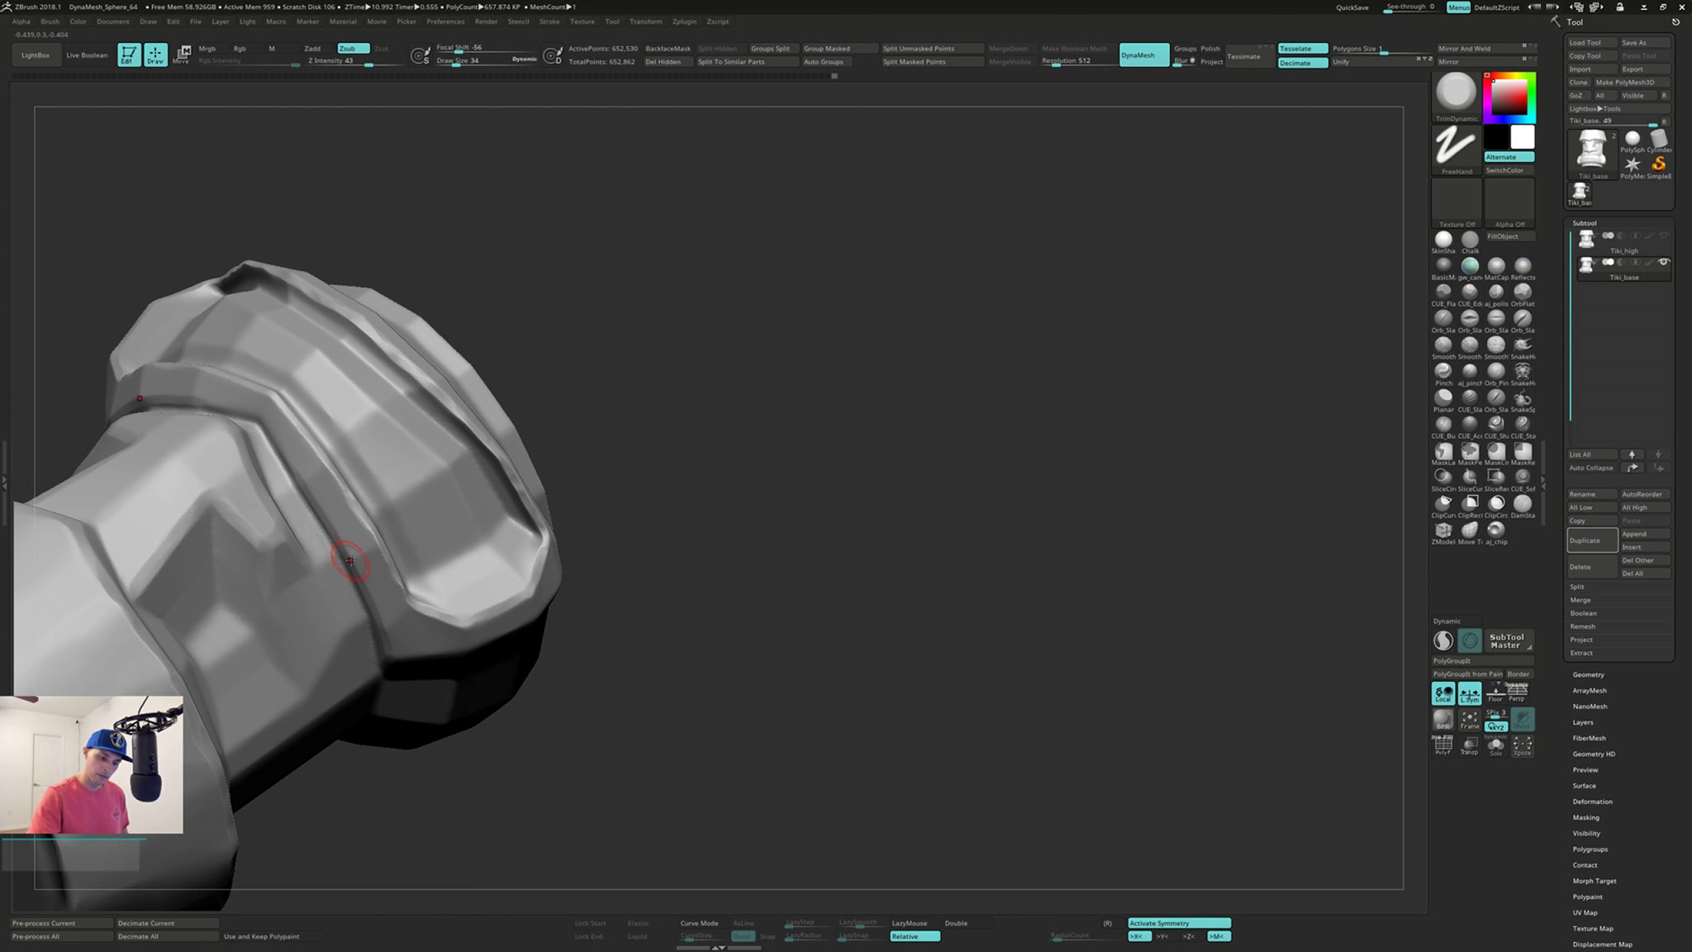
pyautogui.moveTo(252, 413)
pyautogui.mouseDown(button='right')
pyautogui.moveTo(263, 438)
pyautogui.moveTo(236, 388)
pyautogui.mouseUp(button='right')
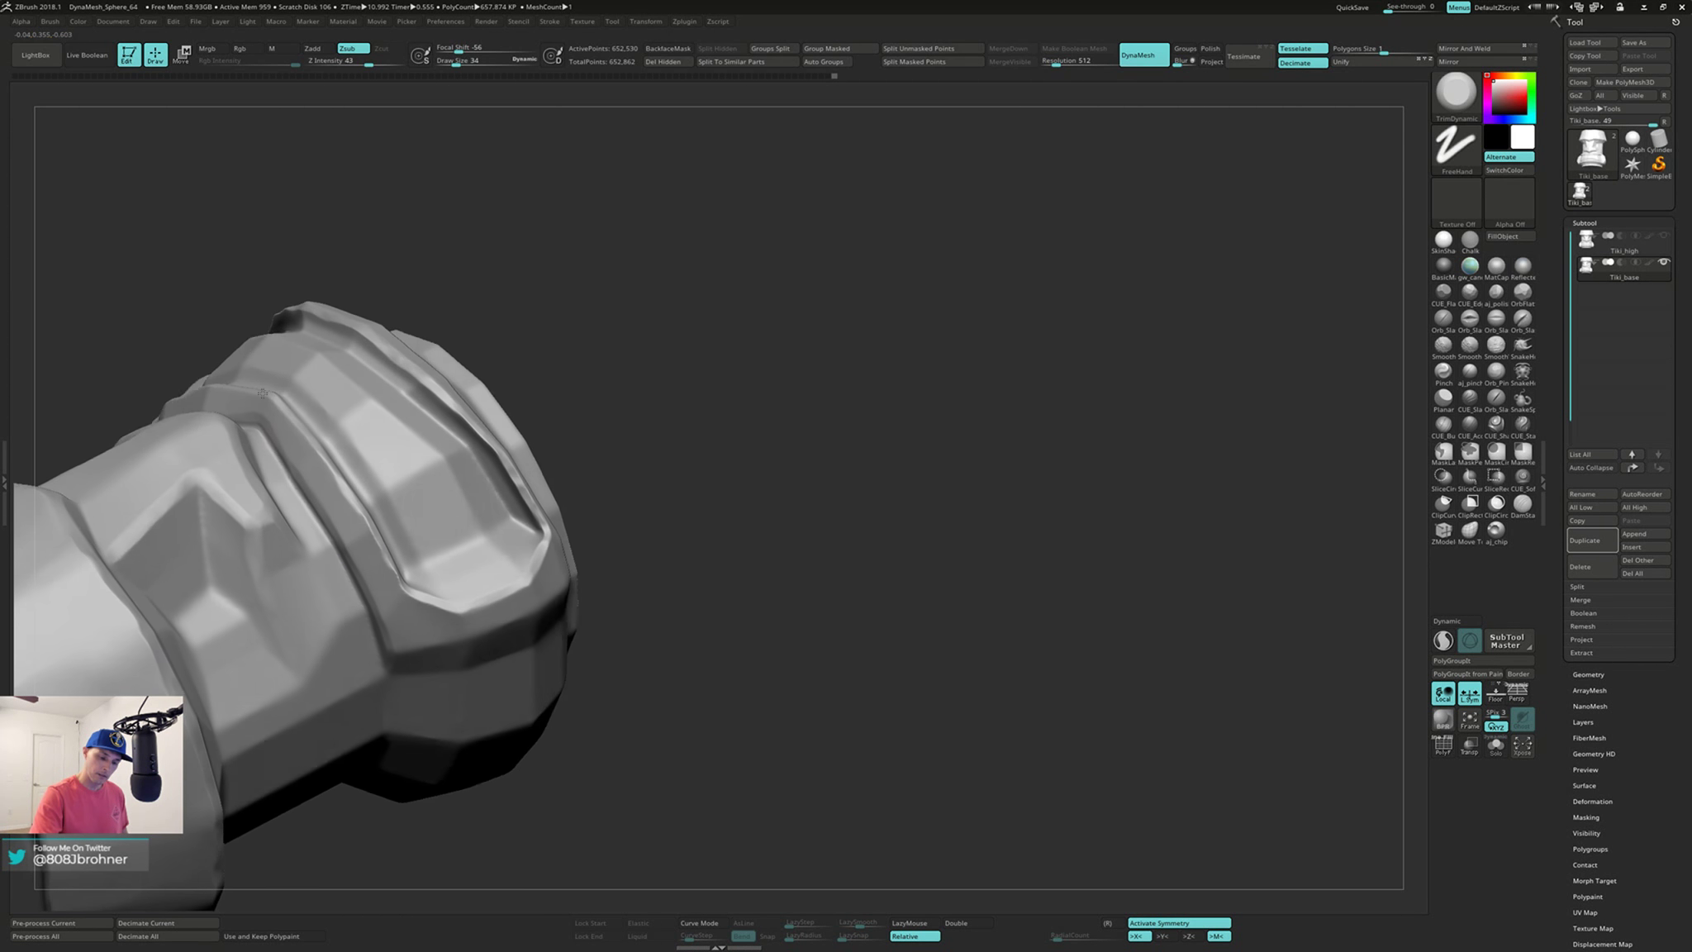
pyautogui.keyDown('shift'); pyautogui.moveTo(265, 428); pyautogui.dragTo(275, 455); pyautogui.keyUp('shift')
pyautogui.press('shift')
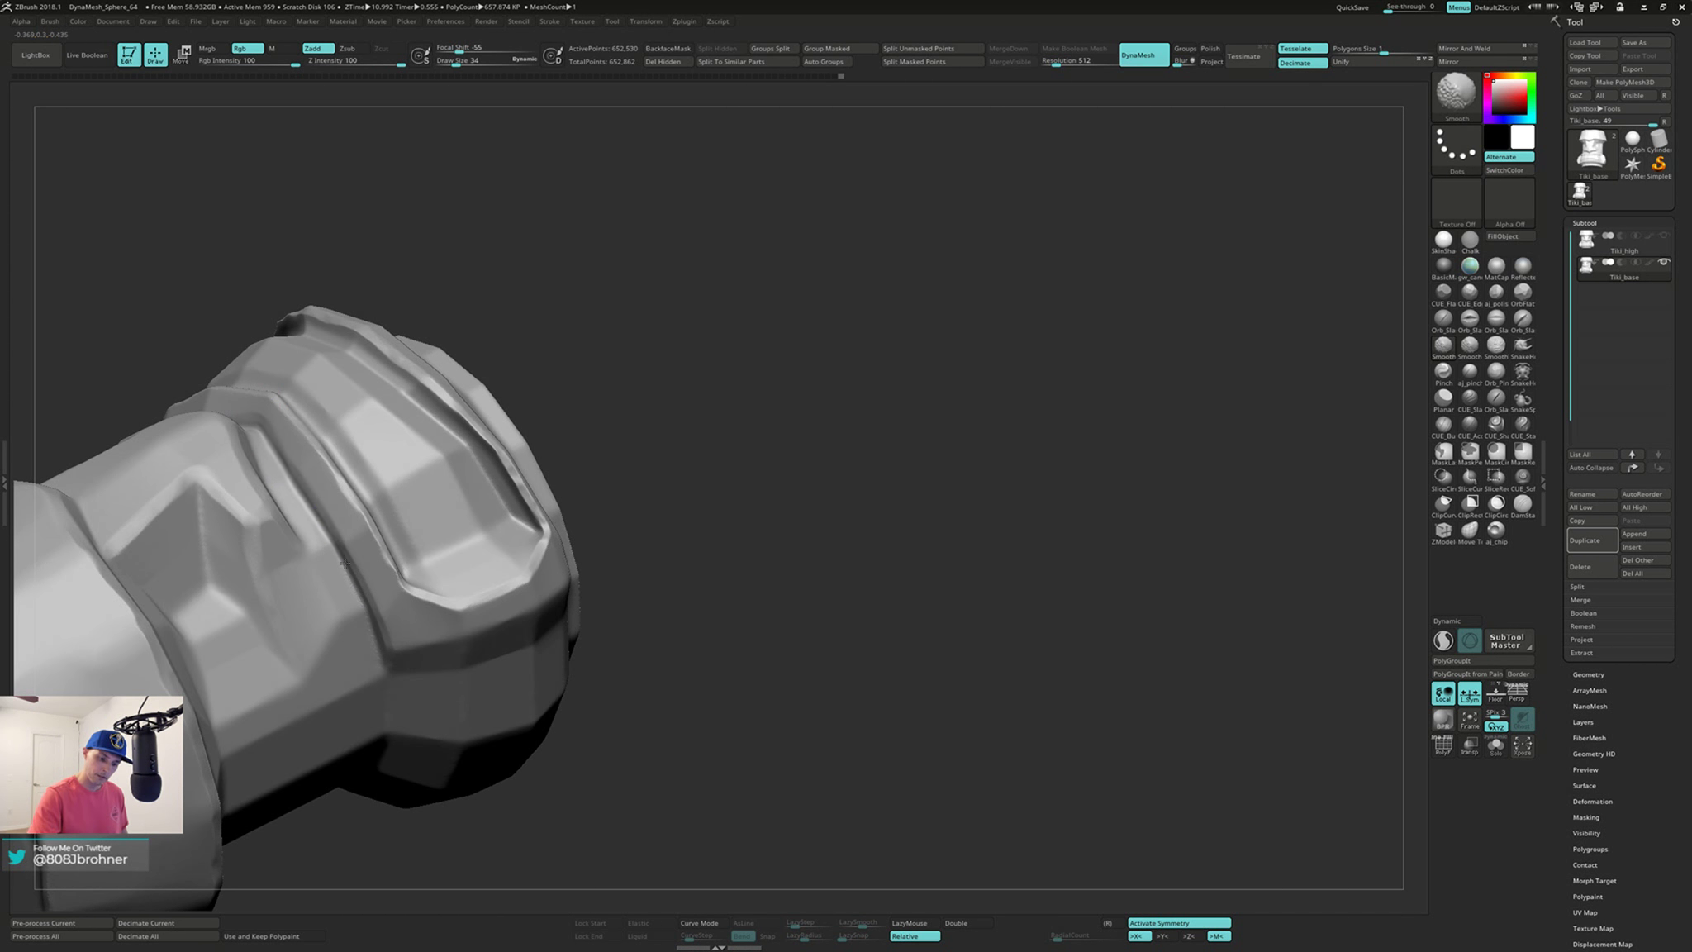
pyautogui.moveTo(377, 646); pyautogui.dragTo(391, 668, button='right')
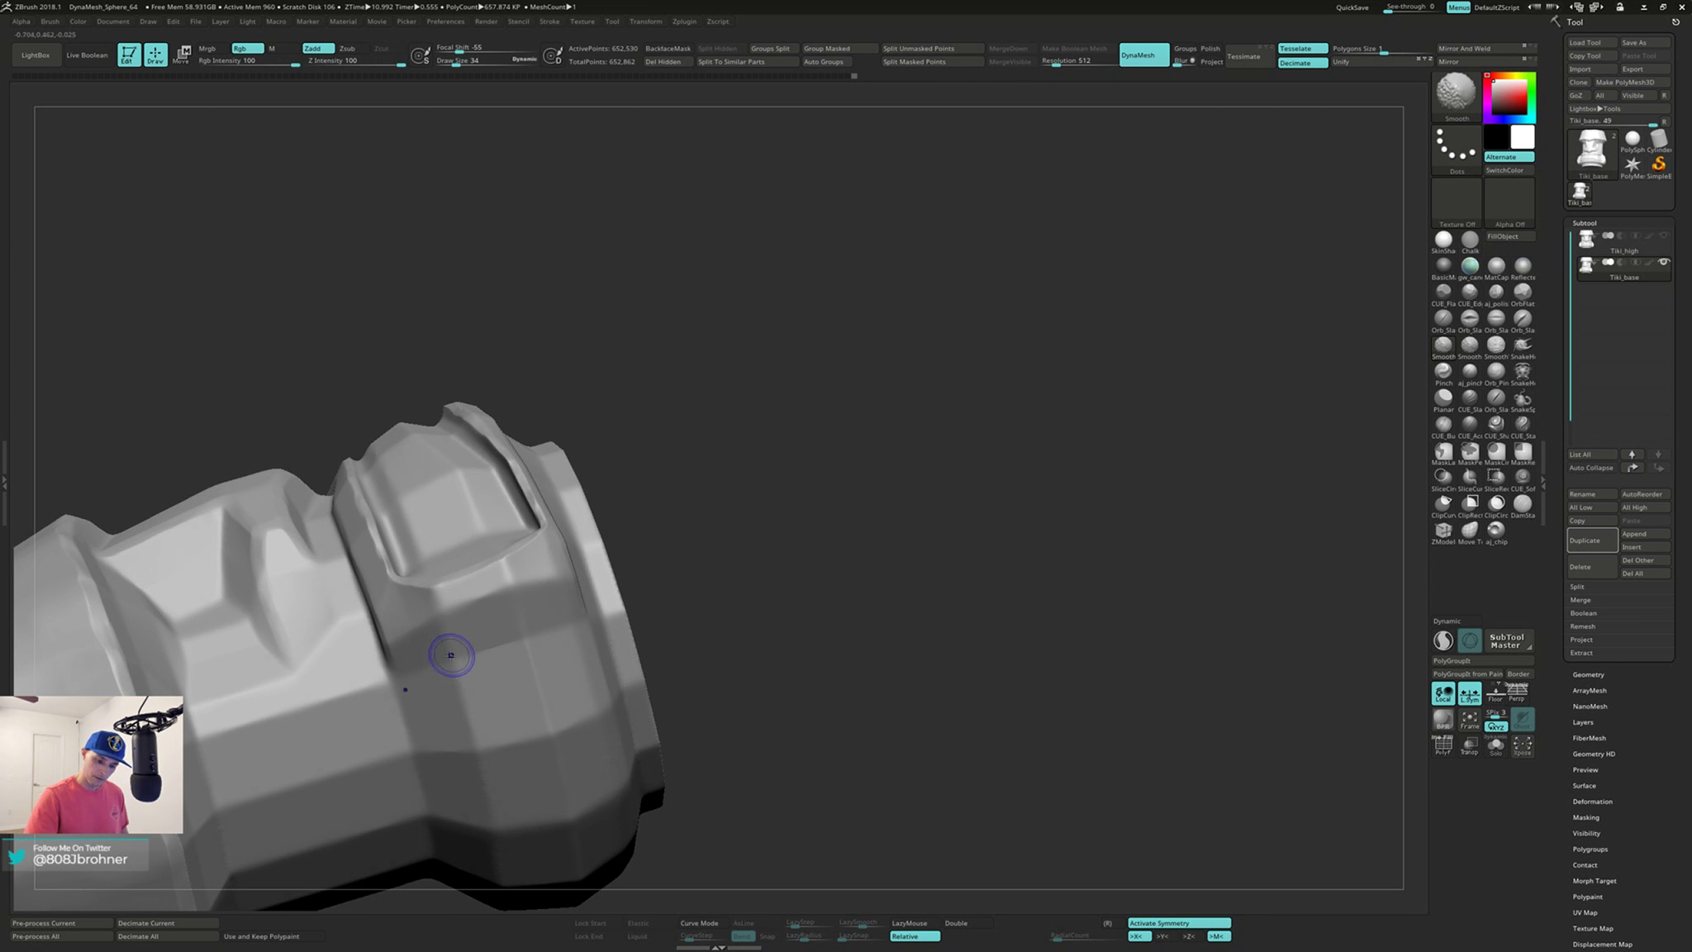
# Step: Trim the lower edge of the head block from the back around to the brow, working from underneath
pyautogui.moveTo(561, 635)
pyautogui.mouseDown(button='right')
pyautogui.moveTo(645, 532)
pyautogui.moveTo(585, 561)
pyautogui.moveTo(171, 615)
pyautogui.moveTo(804, 426)
pyautogui.moveTo(773, 413)
pyautogui.mouseUp(button='right')
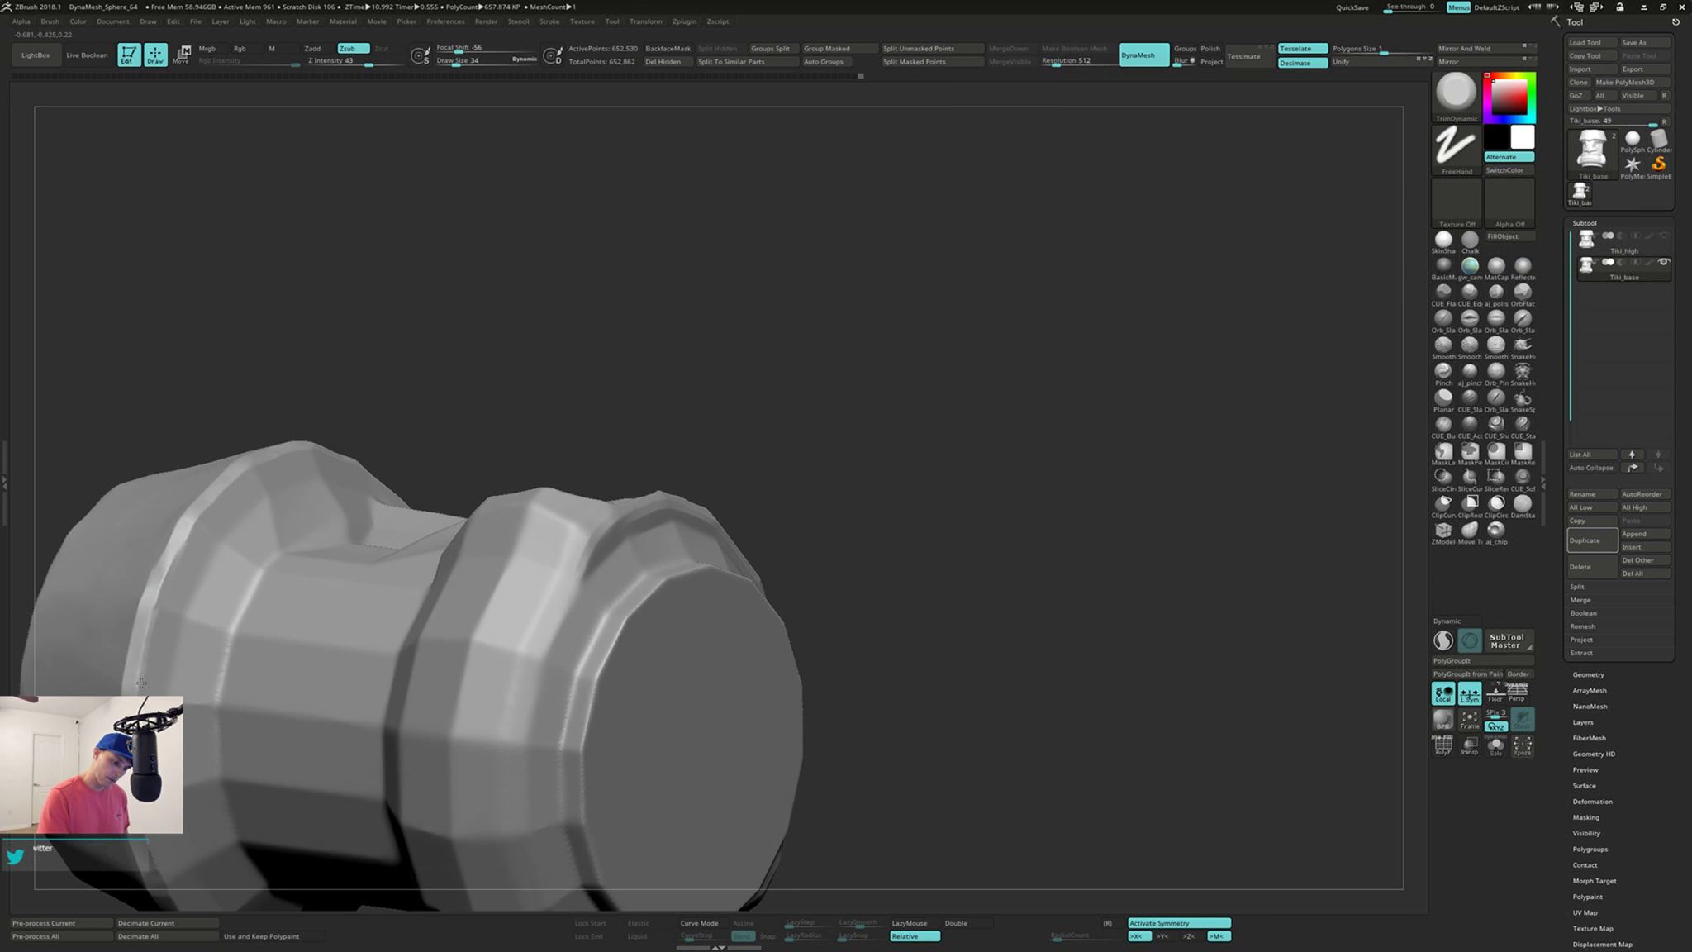
pyautogui.keyDown('alt'); pyautogui.moveTo(165, 682); pyautogui.dragTo(487, 423, button='right'); pyautogui.keyUp('alt')
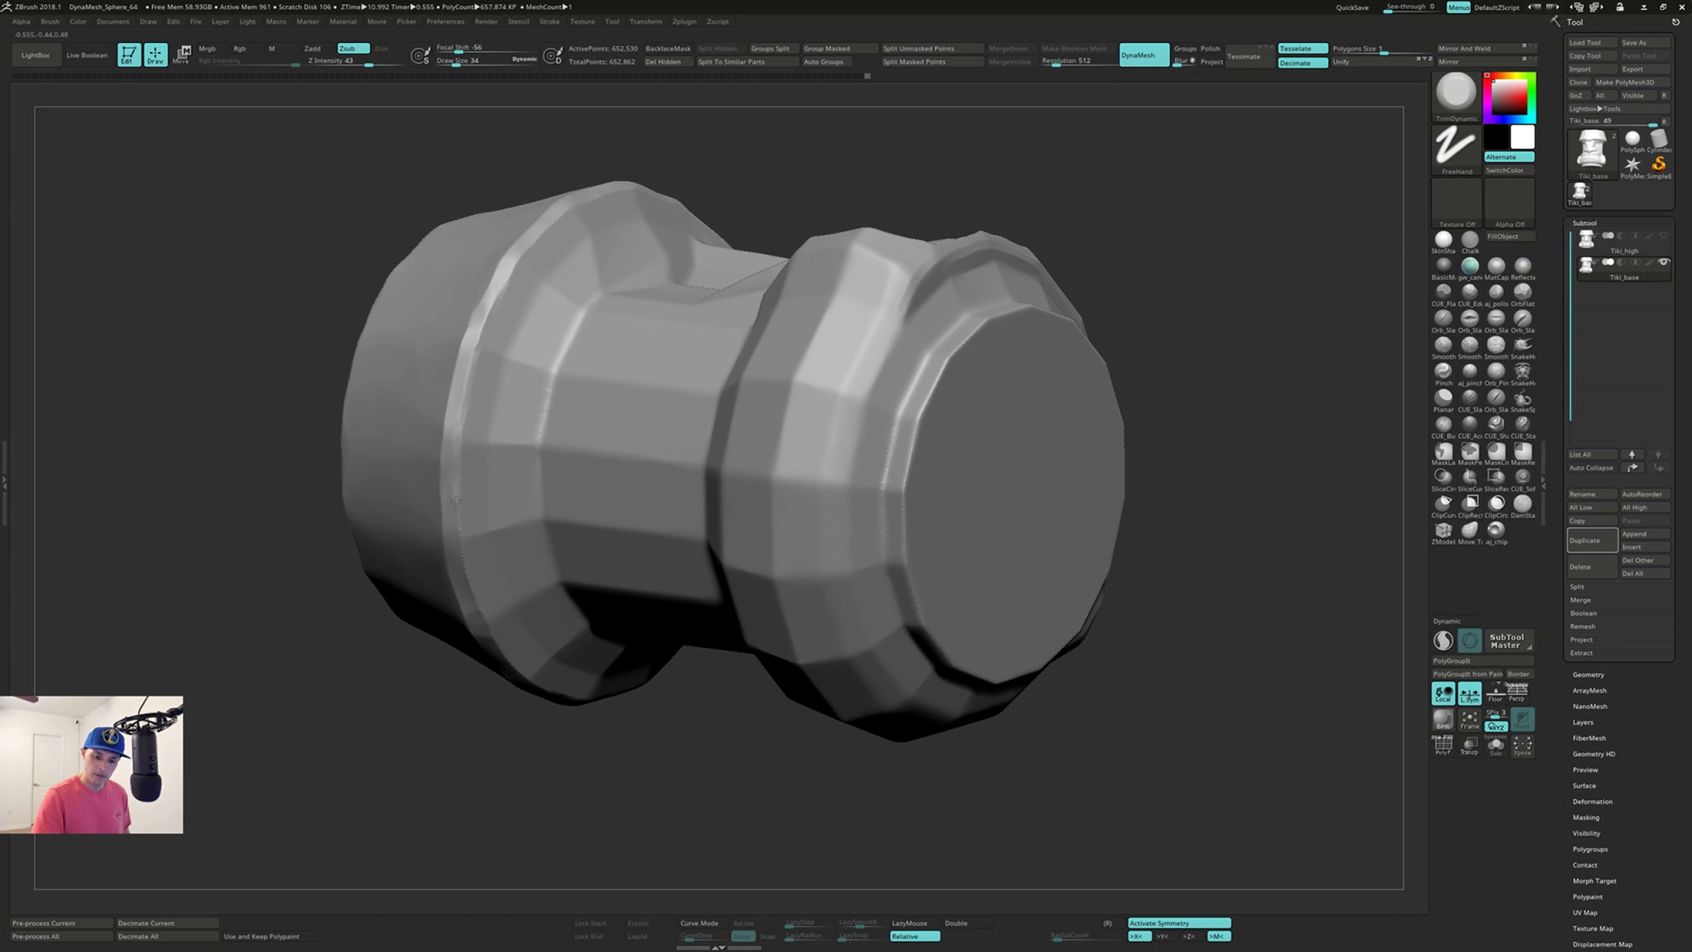
pyautogui.moveTo(461, 547); pyautogui.dragTo(484, 507, button='right')
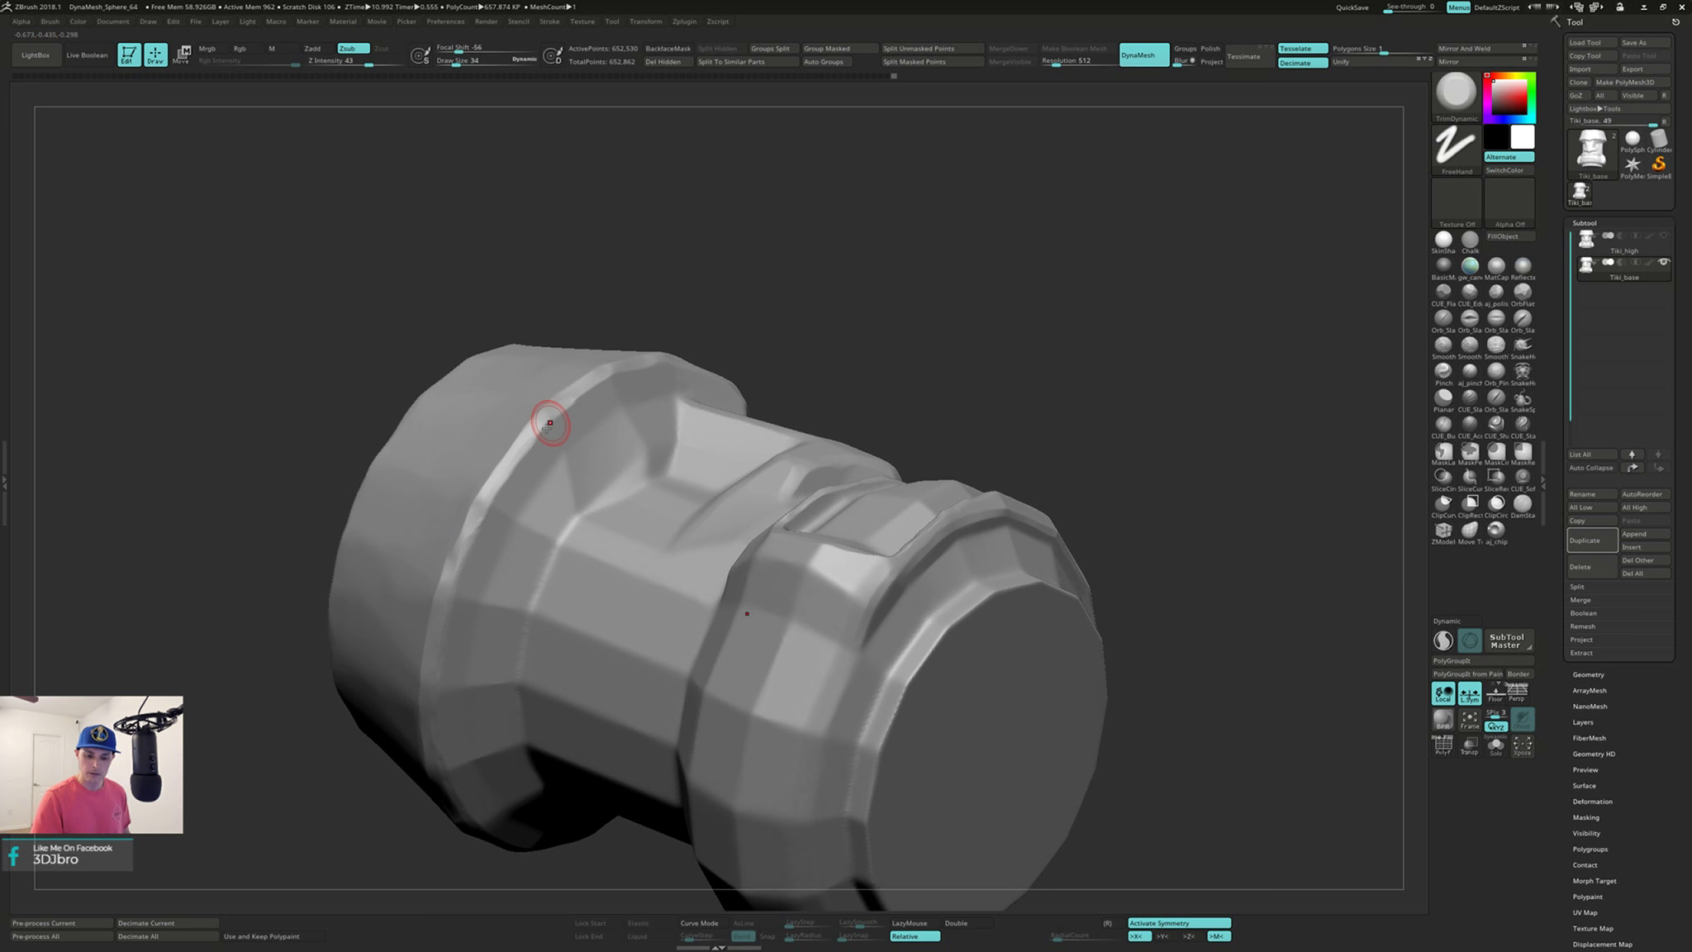
pyautogui.moveTo(550, 423); pyautogui.dragTo(546, 434, button='right')
pyautogui.moveTo(621, 369); pyautogui.dragTo(623, 370, button='right')
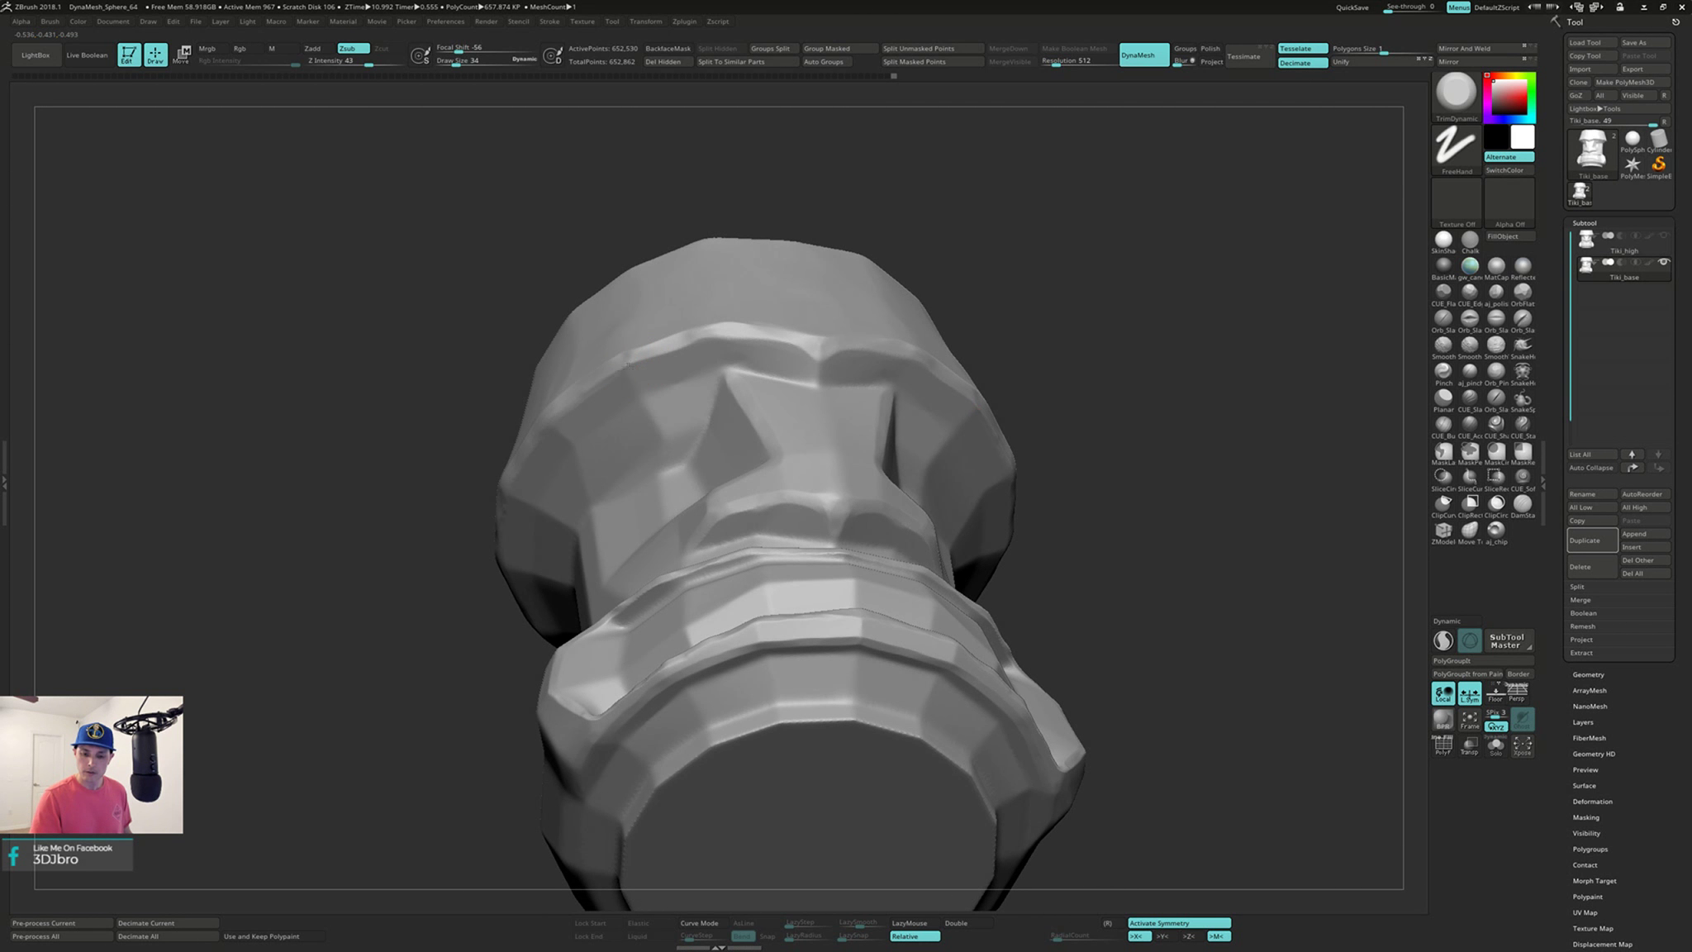
# Step: Trim the underside edge of the brow and the hard edges of the nose and nostrils
pyautogui.moveTo(737, 308)
pyautogui.mouseDown(button='right')
pyautogui.moveTo(860, 365)
pyautogui.moveTo(869, 404)
pyautogui.moveTo(836, 496)
pyautogui.mouseUp(button='right')
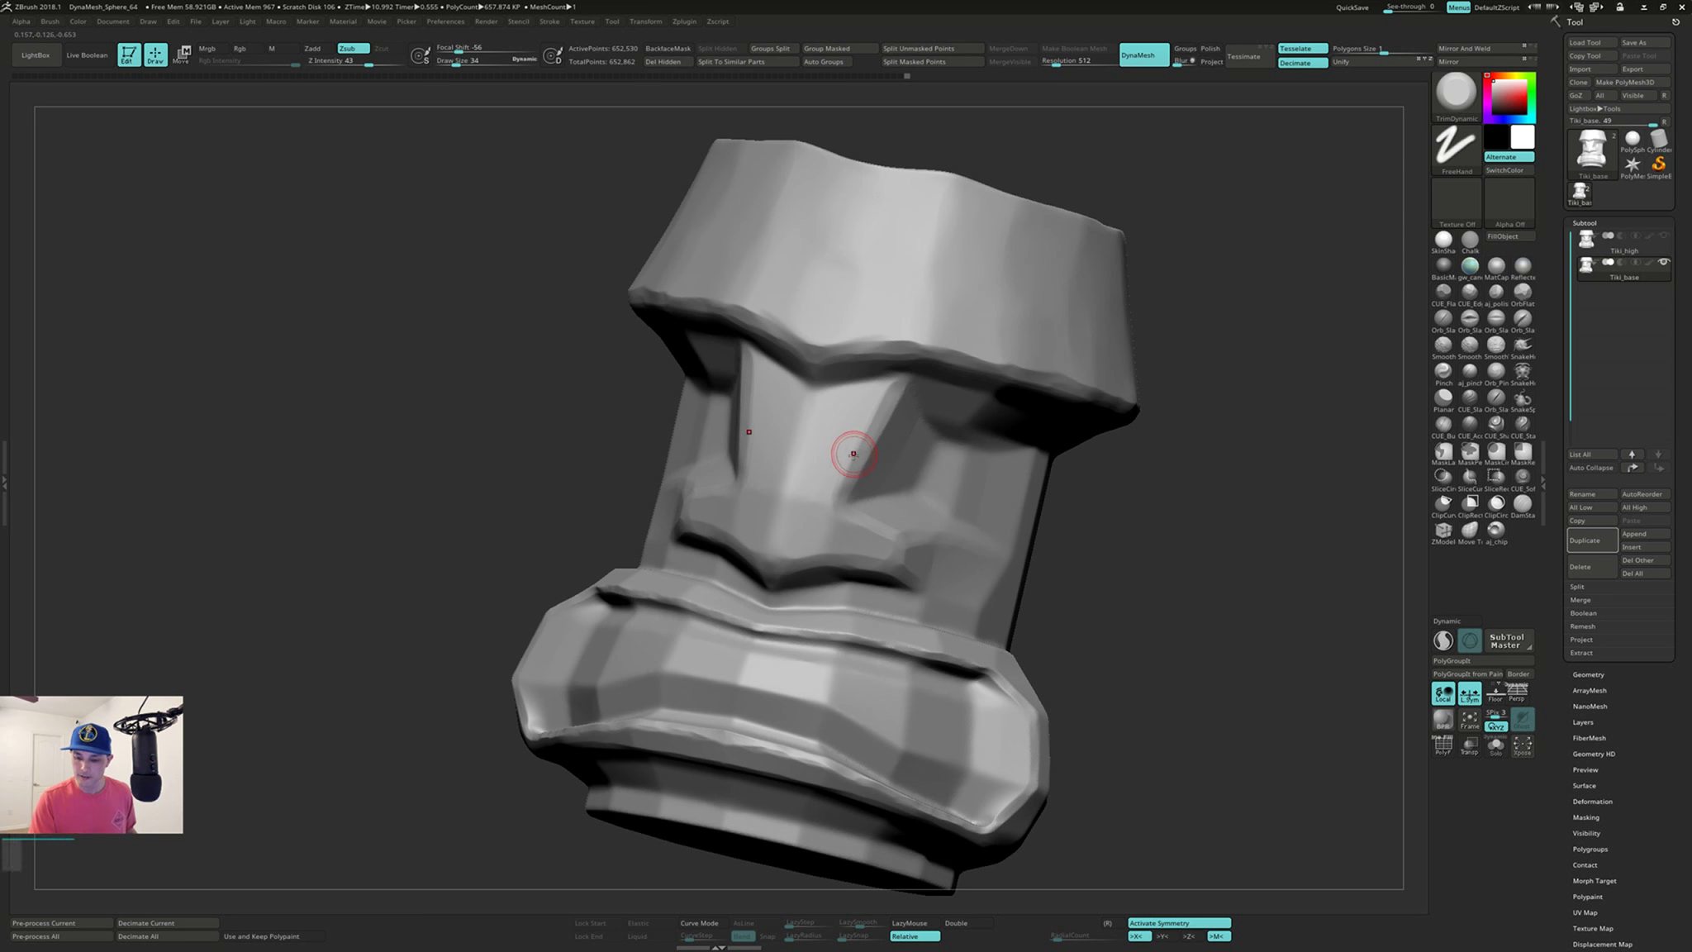
pyautogui.moveTo(920, 364)
pyautogui.mouseDown(button='right')
pyautogui.moveTo(892, 389)
pyautogui.moveTo(861, 486)
pyautogui.moveTo(886, 437)
pyautogui.mouseUp(button='right')
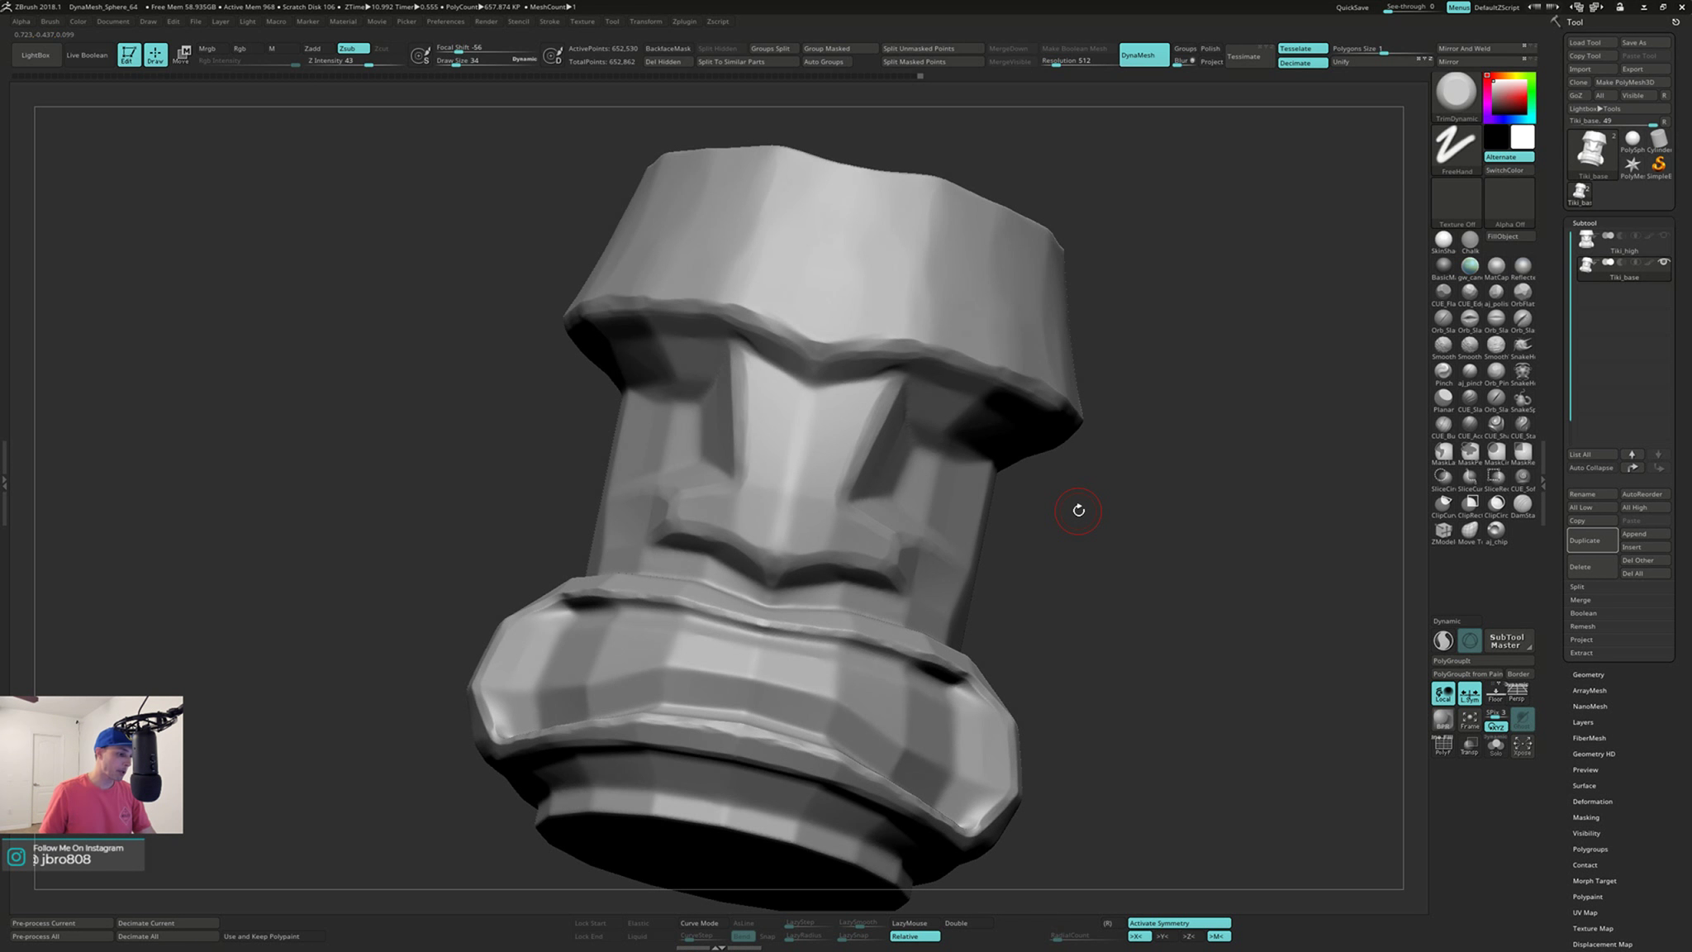
pyautogui.keyDown('shift'); pyautogui.moveTo(1078, 510); pyautogui.dragTo(946, 539); pyautogui.keyUp('shift')
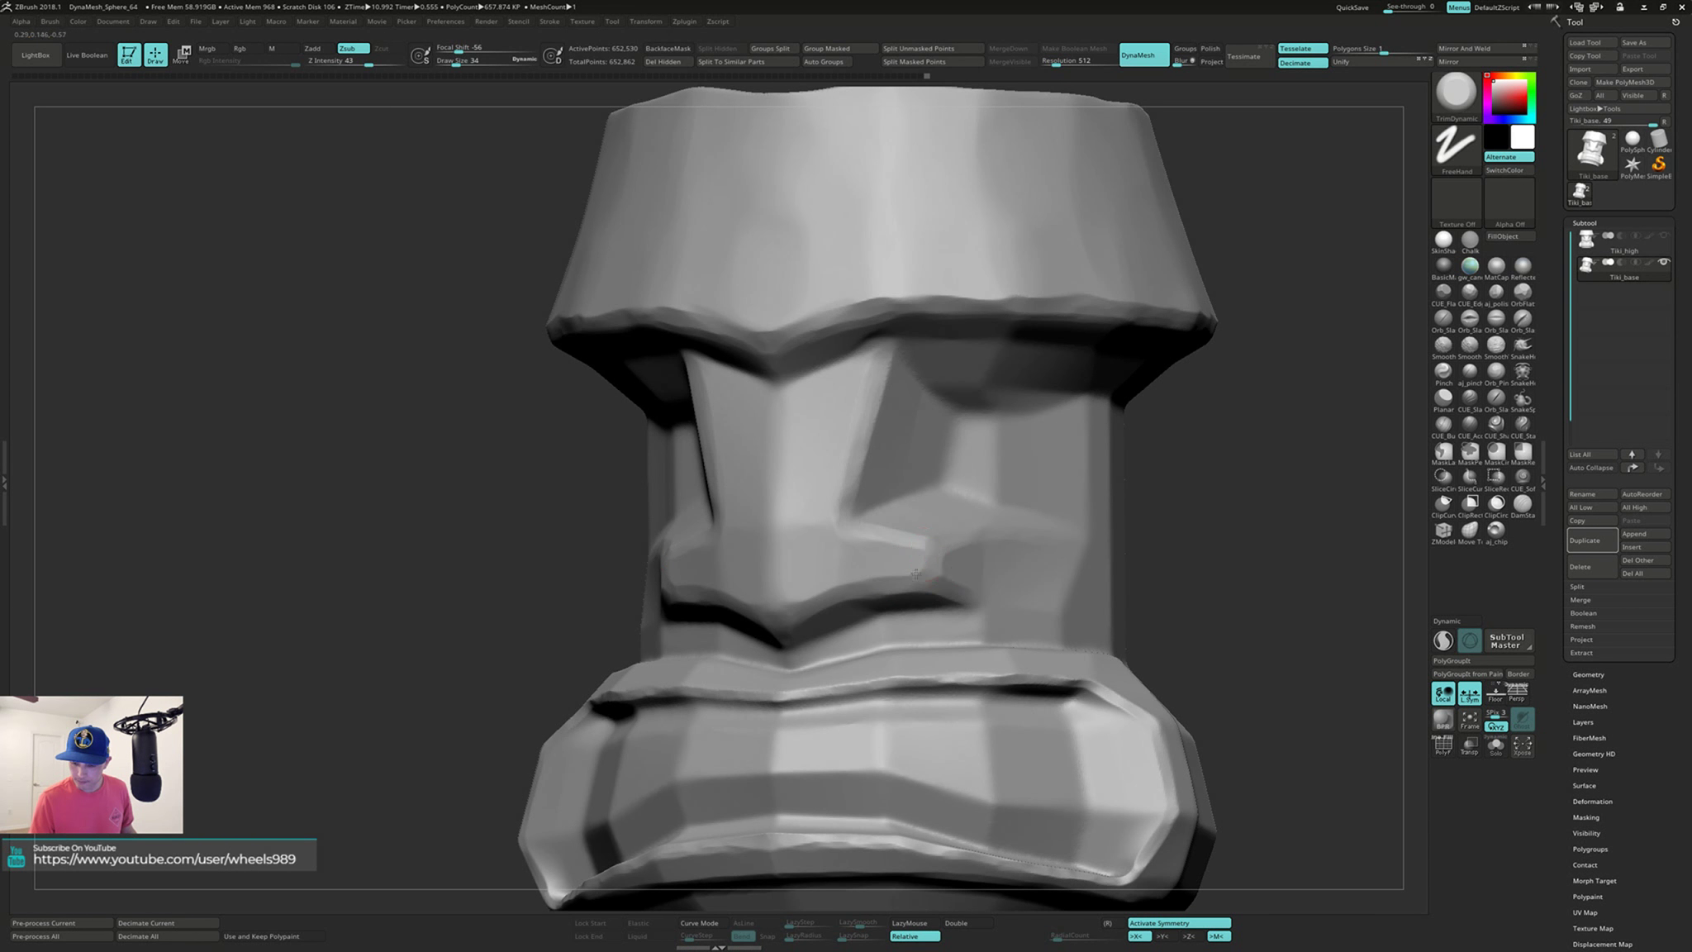
pyautogui.moveTo(878, 544); pyautogui.dragTo(1050, 465, button='right')
# Step: Trim the lower lip's rim from the centre out to the mouth corner
pyautogui.moveTo(967, 672); pyautogui.dragTo(939, 746, button='right')
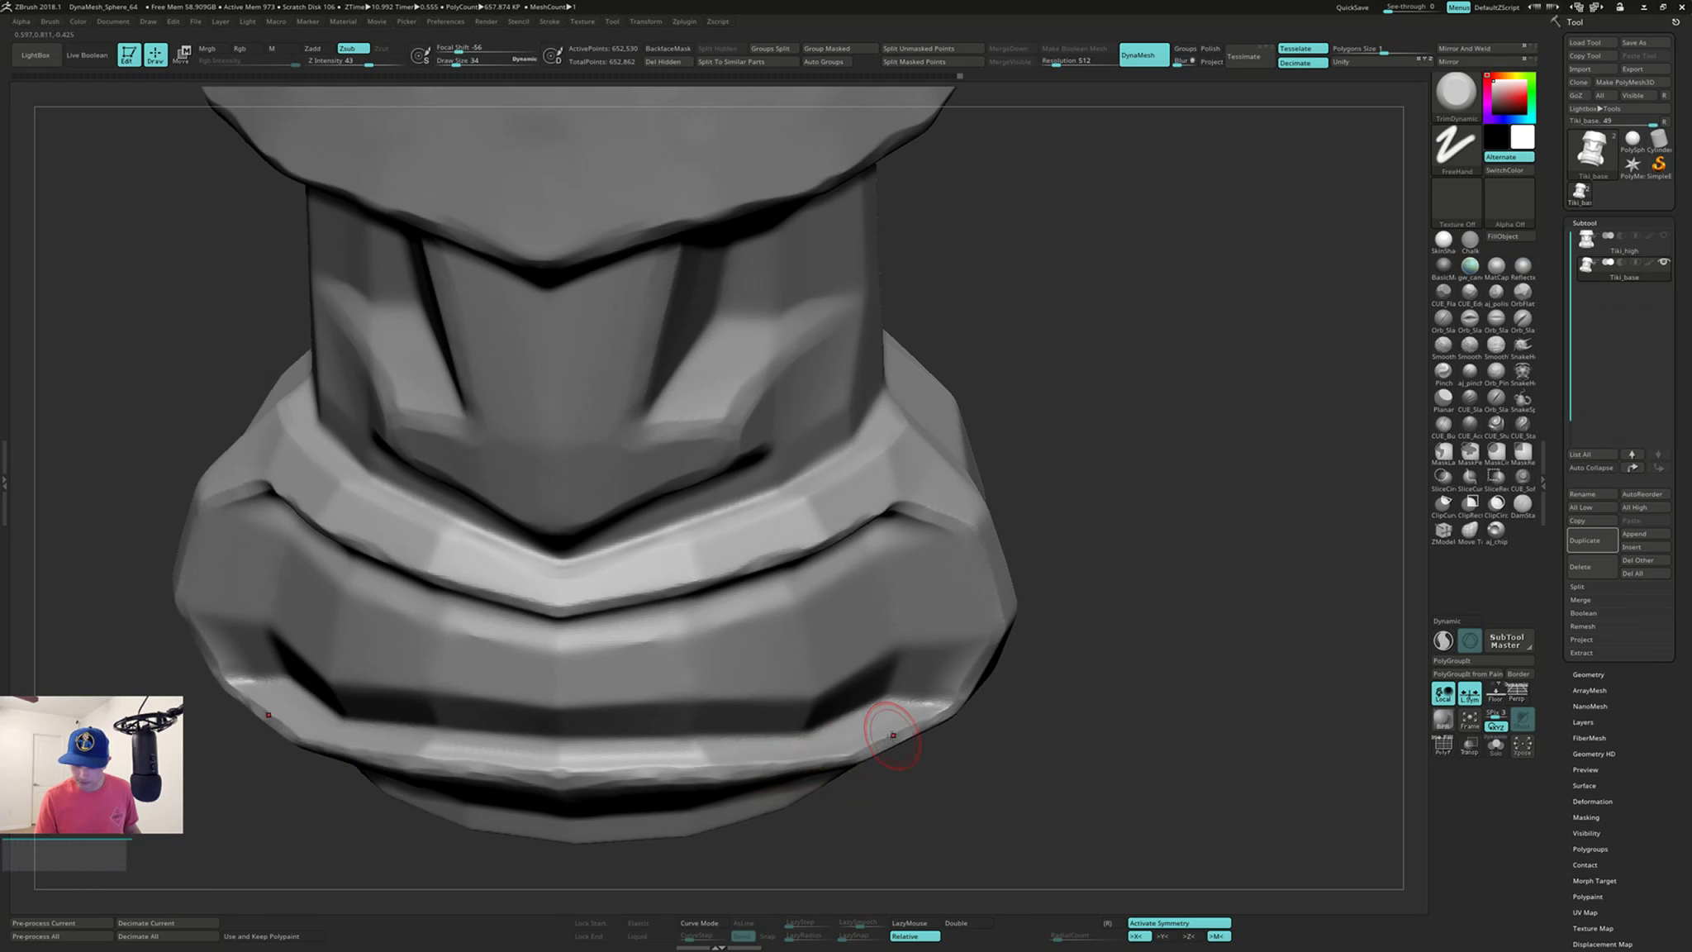
pyautogui.moveTo(887, 734); pyautogui.dragTo(932, 666, button='right')
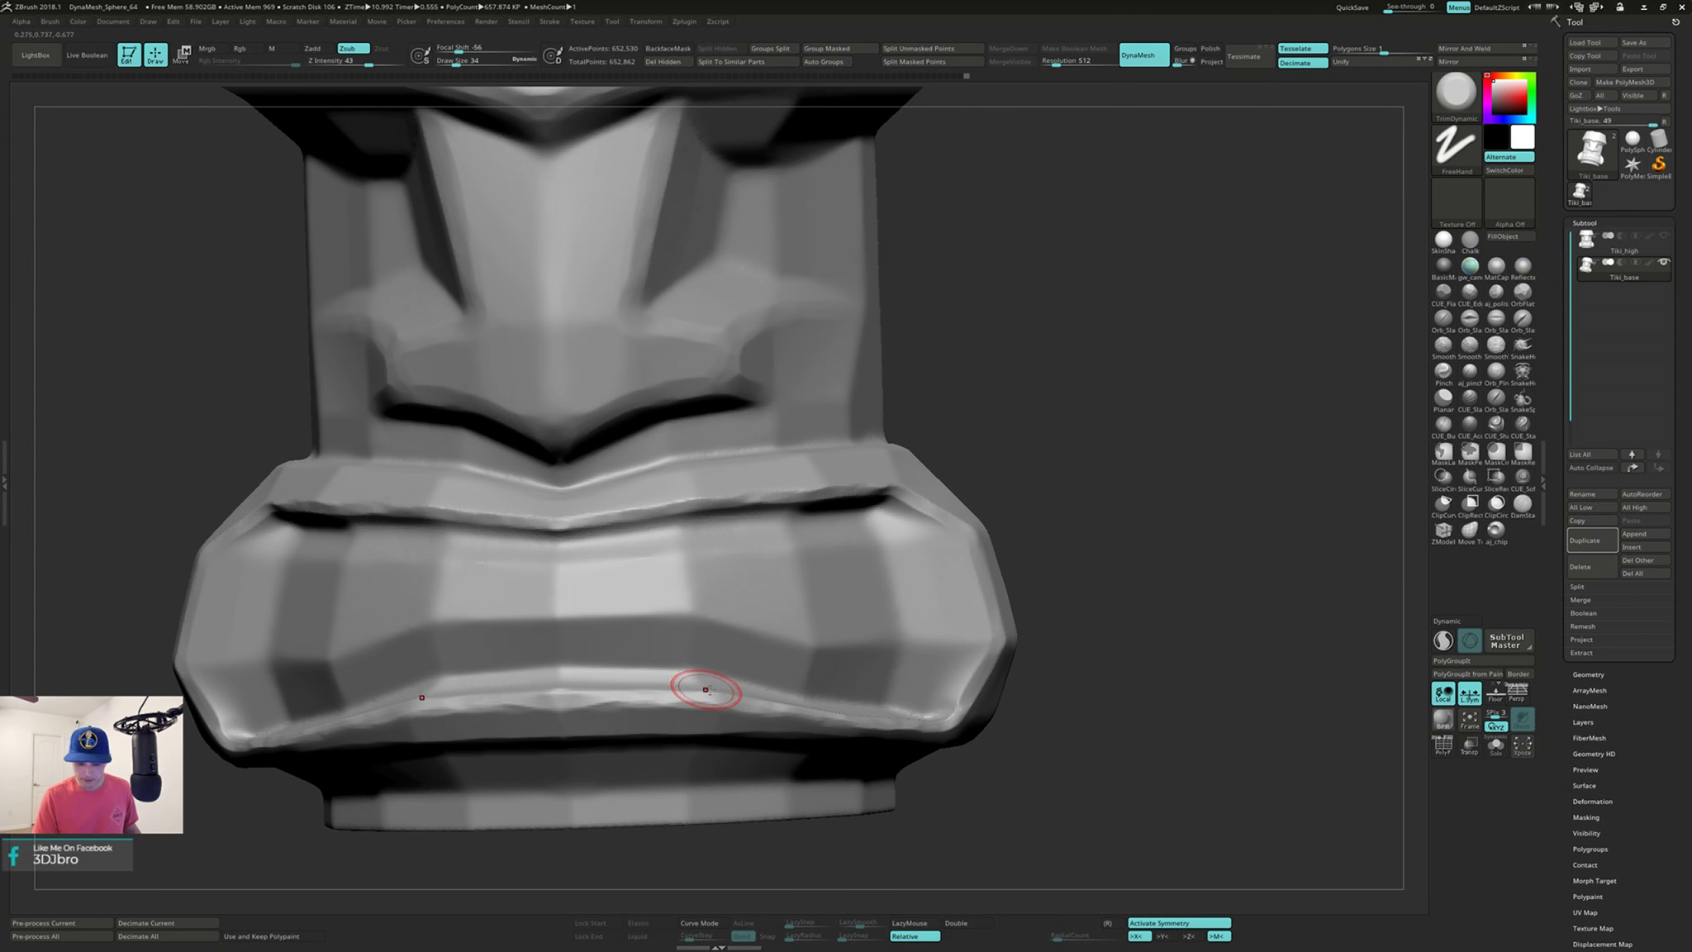
pyautogui.moveTo(705, 689); pyautogui.dragTo(680, 692, button='right')
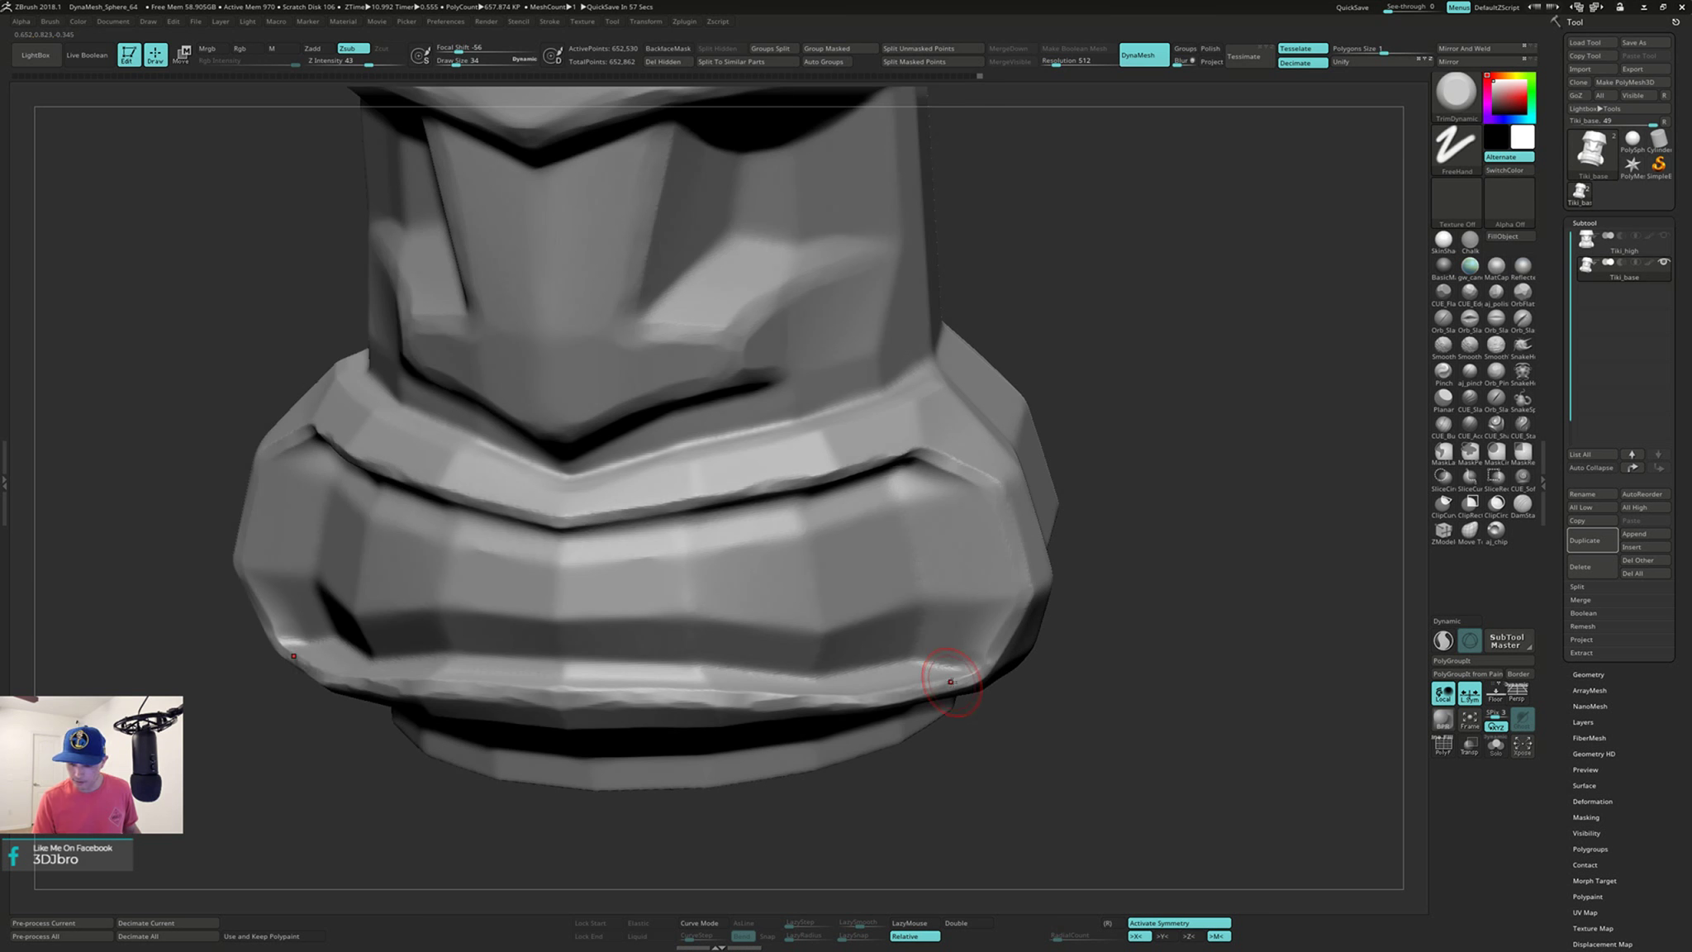
pyautogui.moveTo(993, 661); pyautogui.dragTo(984, 660, button='right')
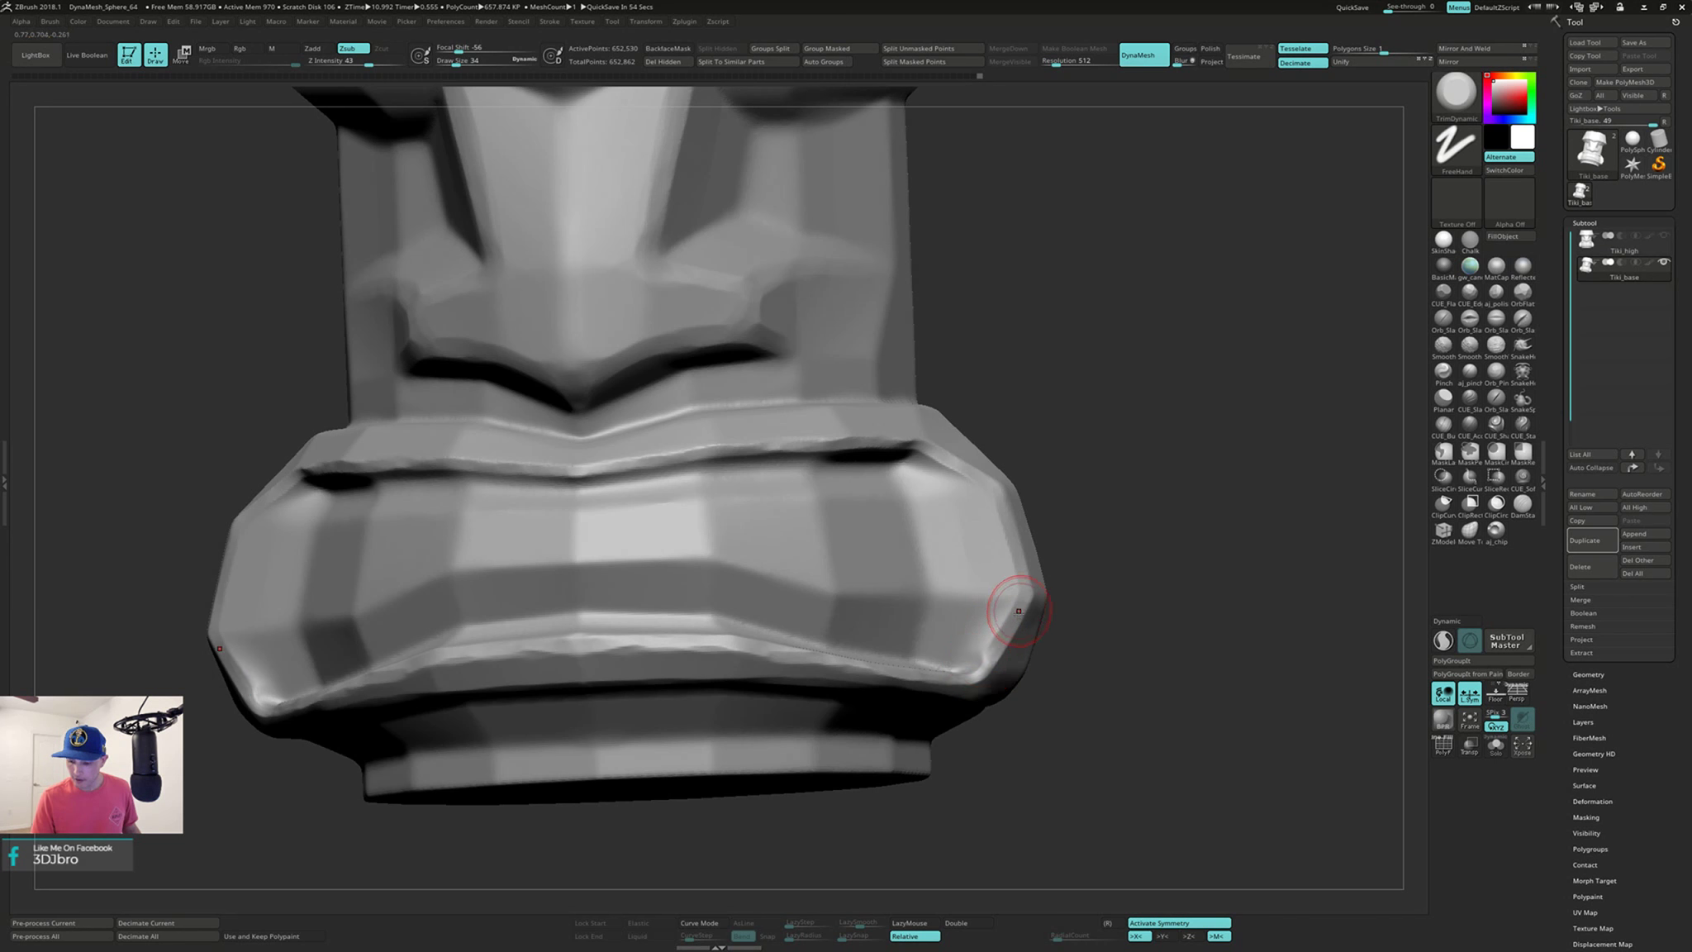
pyautogui.moveTo(926, 449); pyautogui.dragTo(909, 443, button='right')
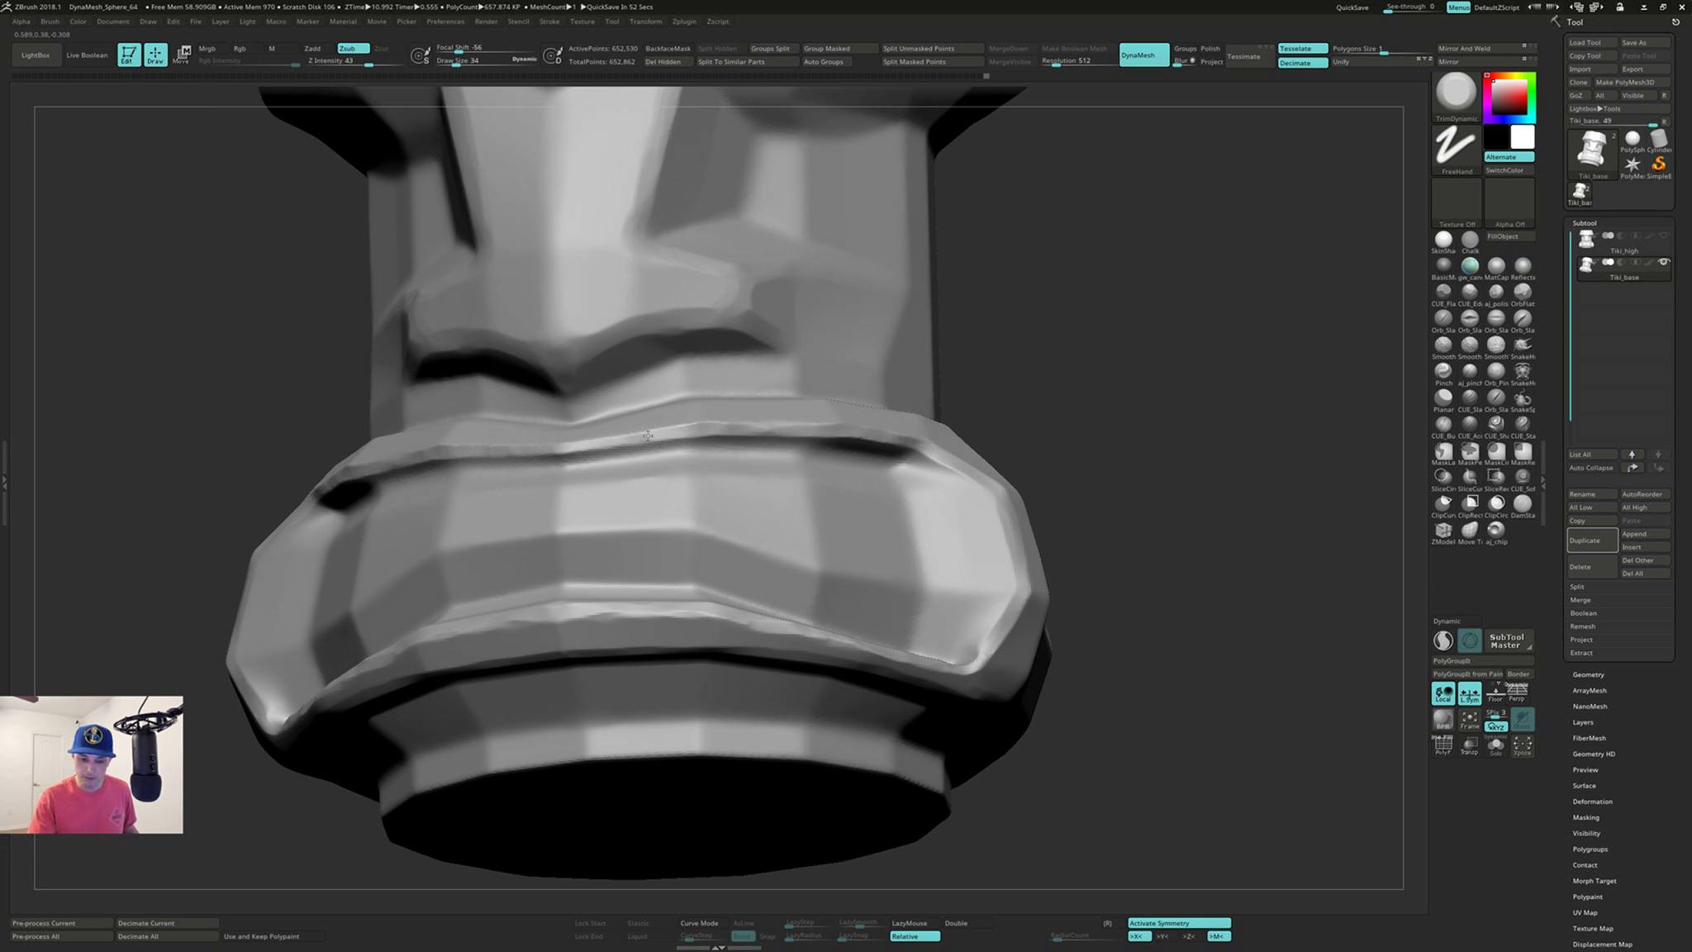
# Step: Trim the upper lip's edges from the centre out to the cheek, working around the side of the mouth
pyautogui.moveTo(559, 434)
pyautogui.keyDown('shift'); pyautogui.mouseDown(button='right')
pyautogui.moveTo(1117, 455)
pyautogui.moveTo(1076, 491)
pyautogui.moveTo(838, 483)
pyautogui.moveTo(698, 507)
pyautogui.moveTo(609, 472)
pyautogui.mouseUp(button='right'); pyautogui.keyUp('shift')
pyautogui.moveTo(749, 442); pyautogui.dragTo(587, 467, button='right')
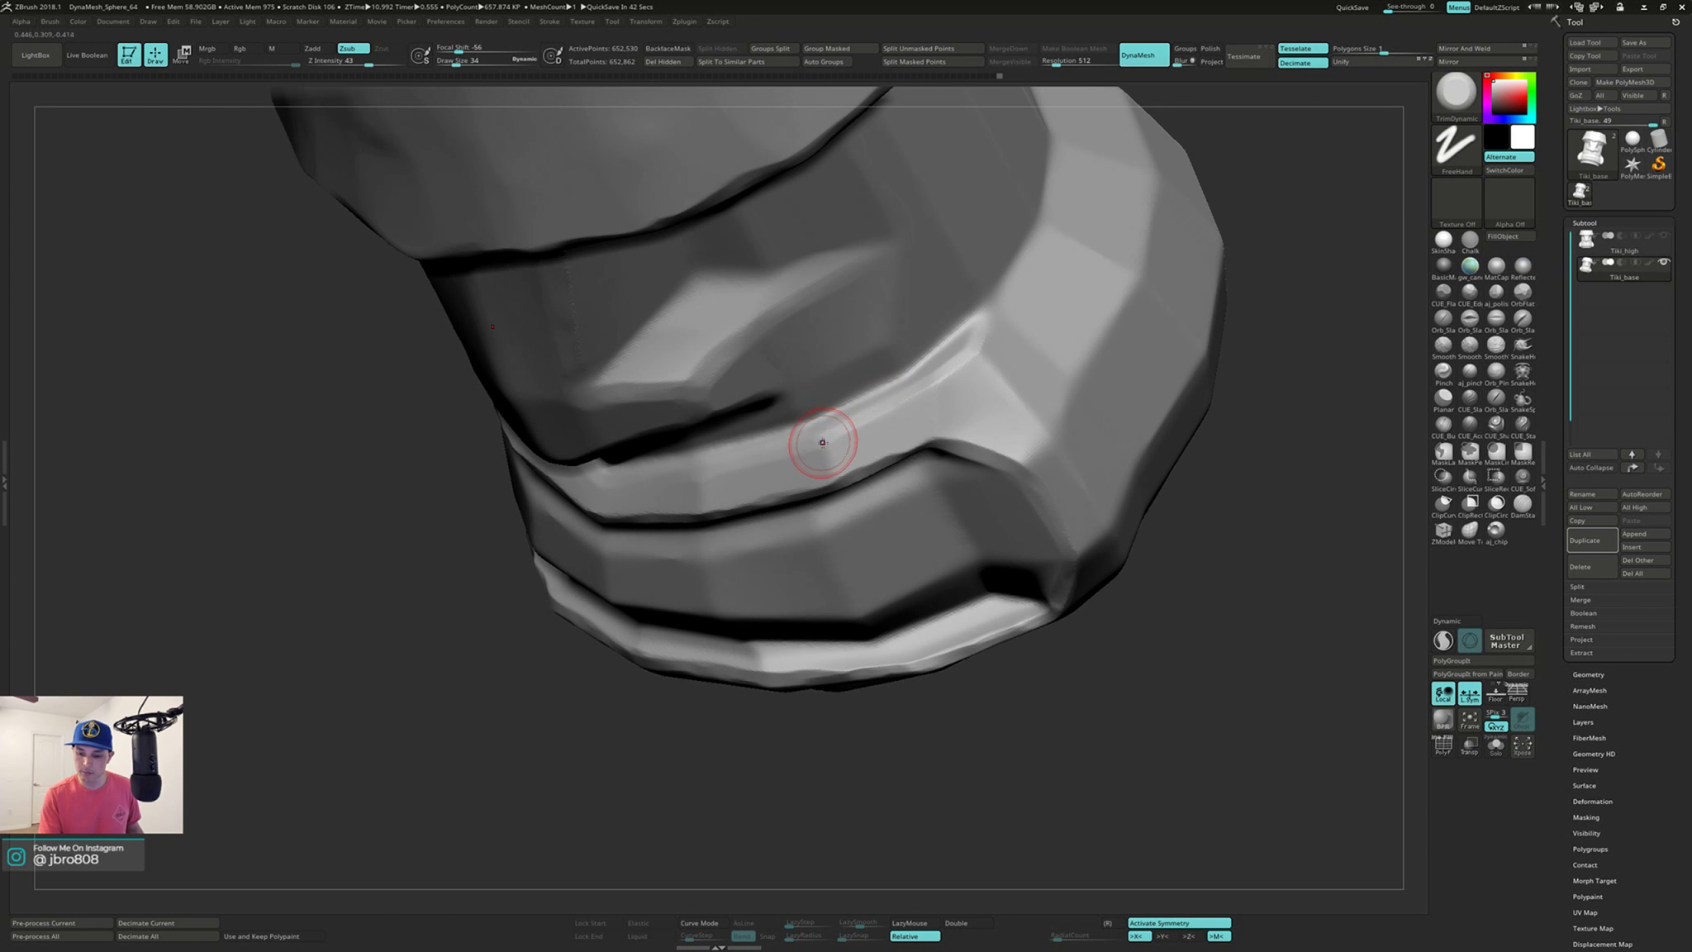
pyautogui.moveTo(994, 329); pyautogui.dragTo(979, 440, button='right')
pyautogui.keyDown('ctrl'); pyautogui.moveTo(1084, 477); pyautogui.dragTo(1039, 487, button='right'); pyautogui.keyUp('ctrl')
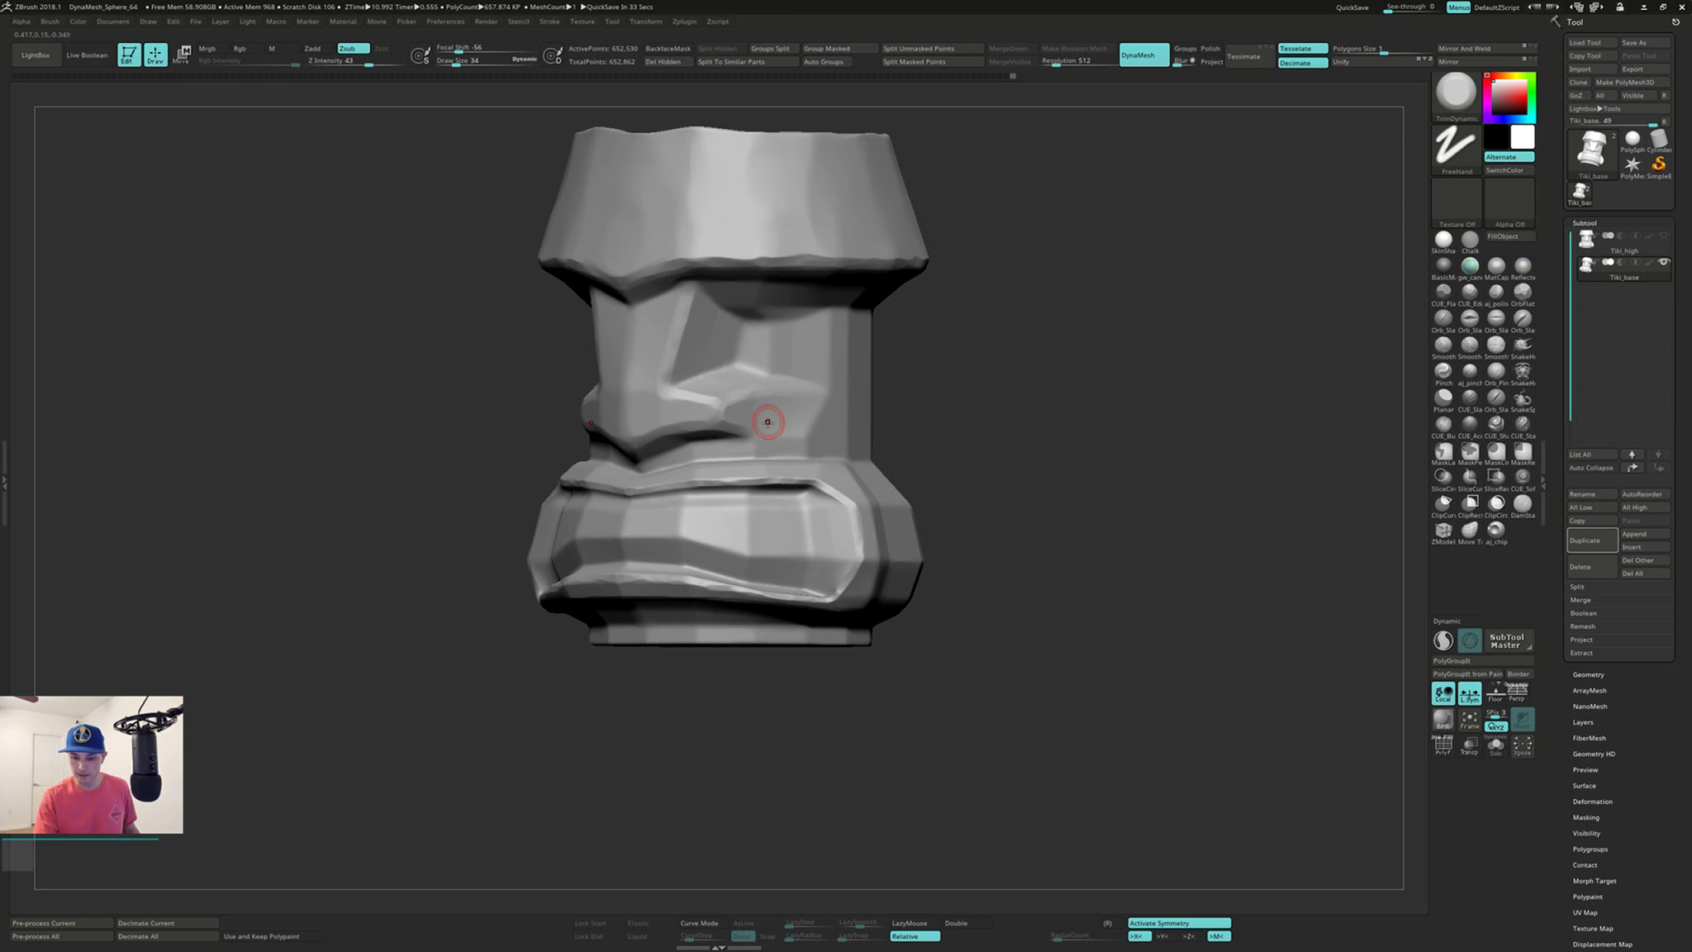
pyautogui.moveTo(1072, 408); pyautogui.dragTo(1009, 459, button='right')
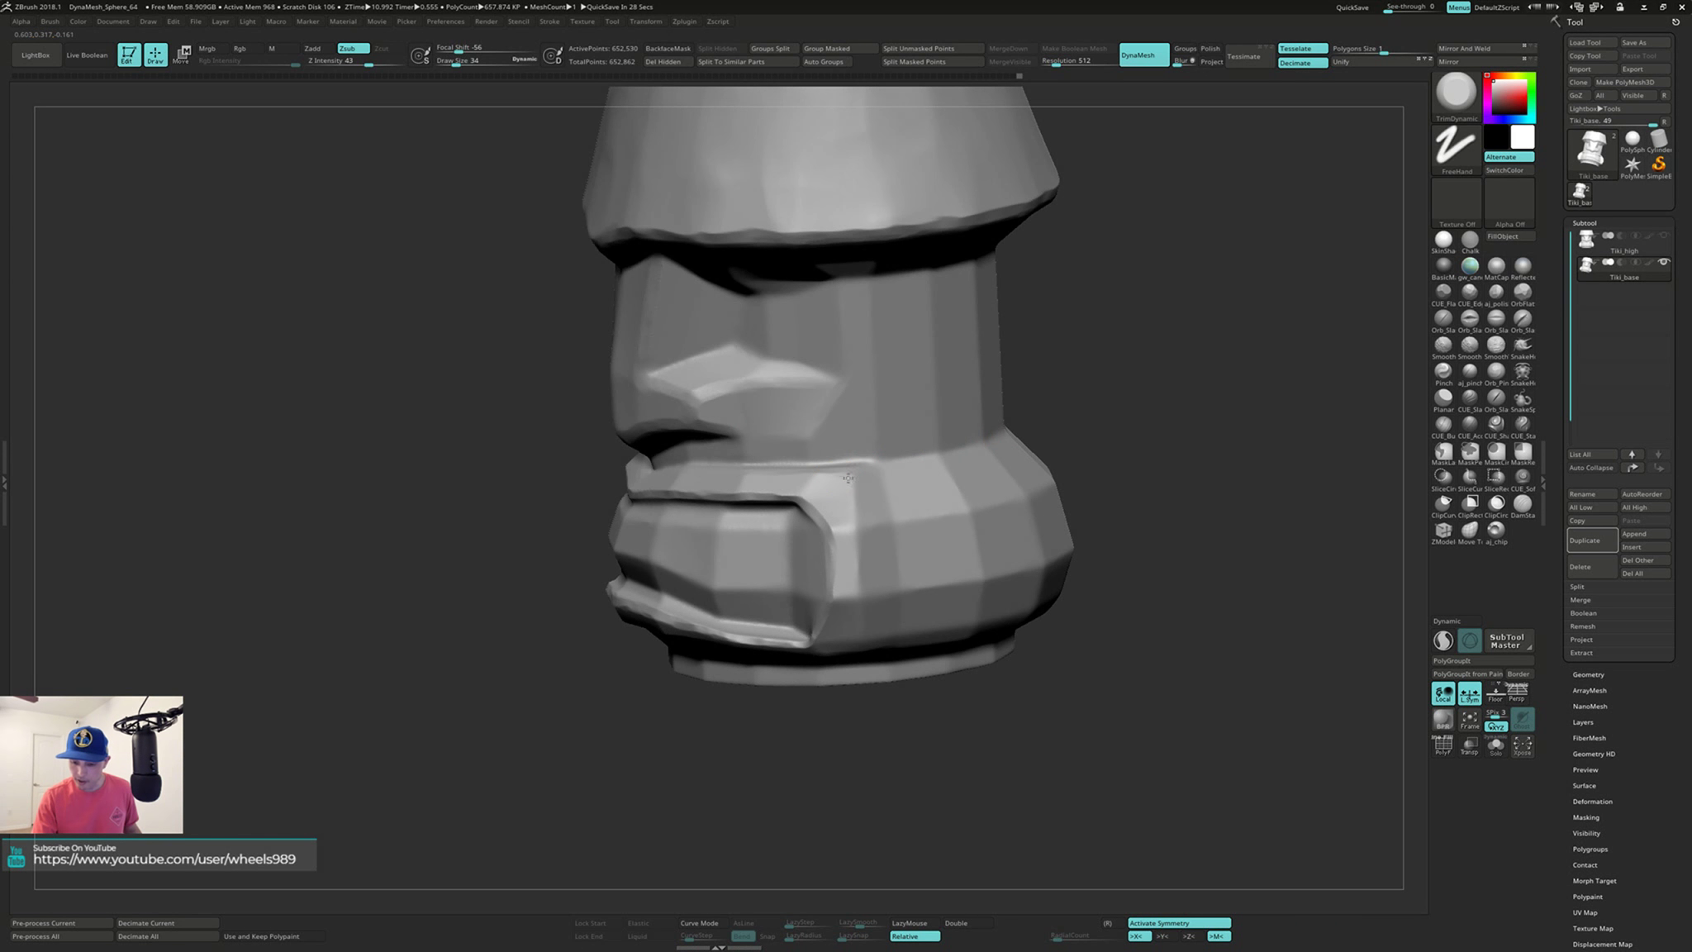
pyautogui.moveTo(859, 577)
pyautogui.mouseDown(button='right')
pyautogui.moveTo(857, 635)
pyautogui.moveTo(913, 576)
pyautogui.moveTo(1007, 551)
pyautogui.moveTo(1009, 533)
pyautogui.moveTo(1011, 589)
pyautogui.mouseUp(button='right')
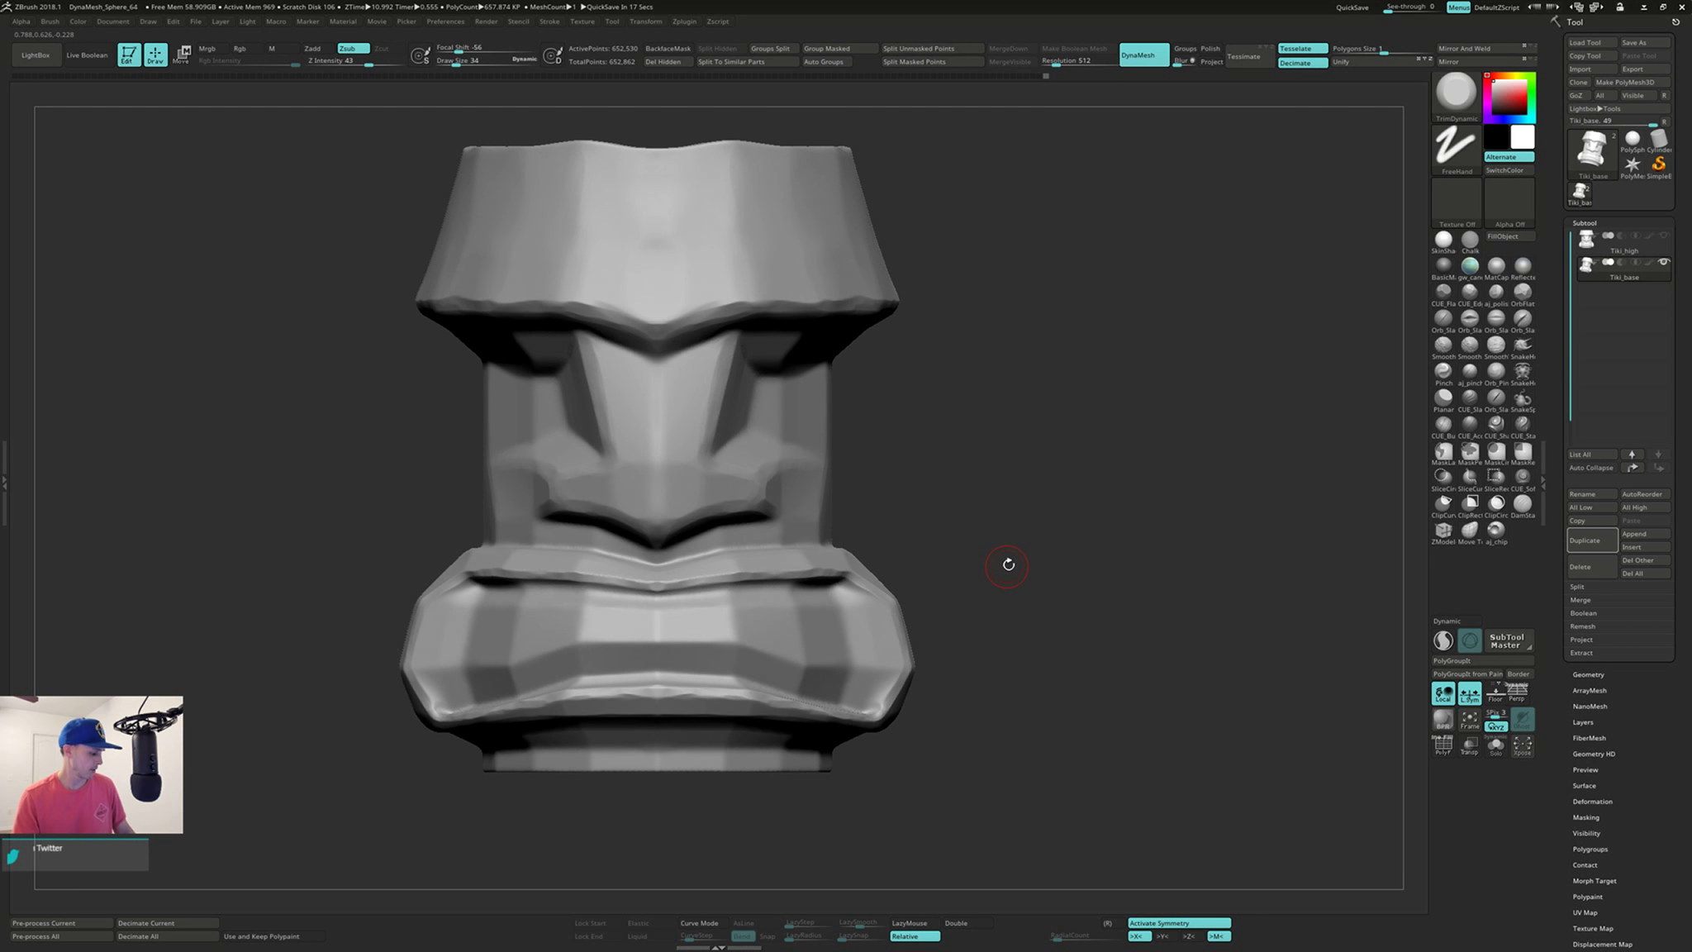
# Step: Switch to the hPolish brush and polish the faceted face plane between the brow and the cheek
pyautogui.press('b')
pyautogui.press('h')
pyautogui.press('p')
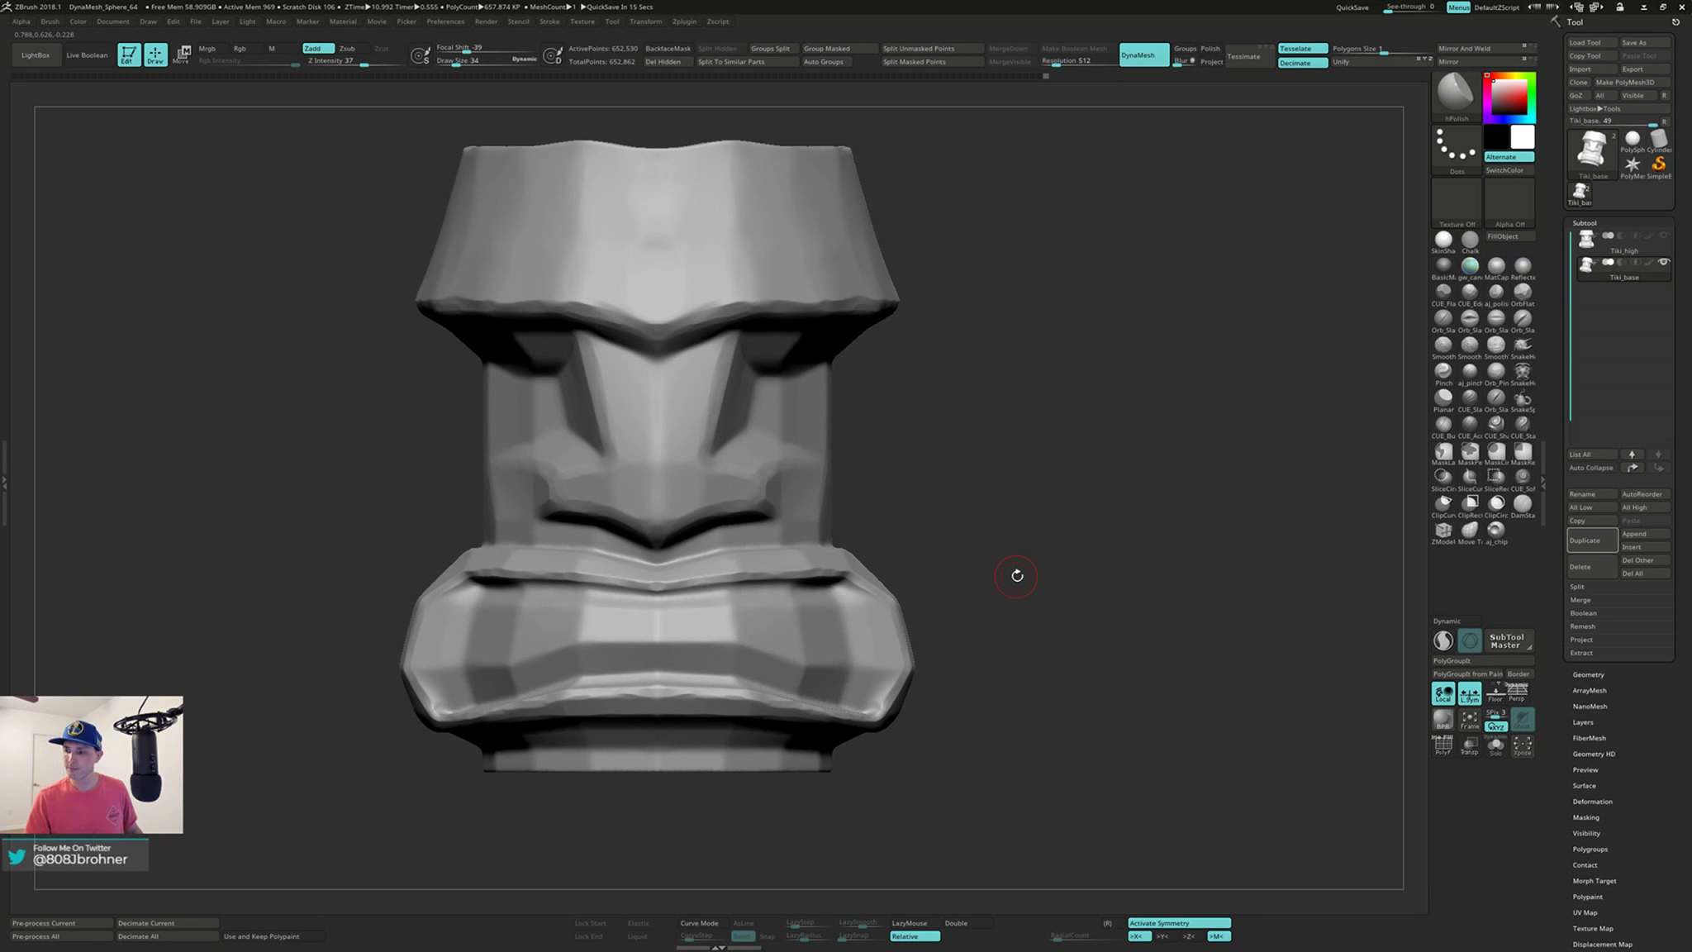
pyautogui.keyDown('ctrl'); pyautogui.moveTo(1017, 558); pyautogui.dragTo(1012, 590, button='right'); pyautogui.keyUp('ctrl')
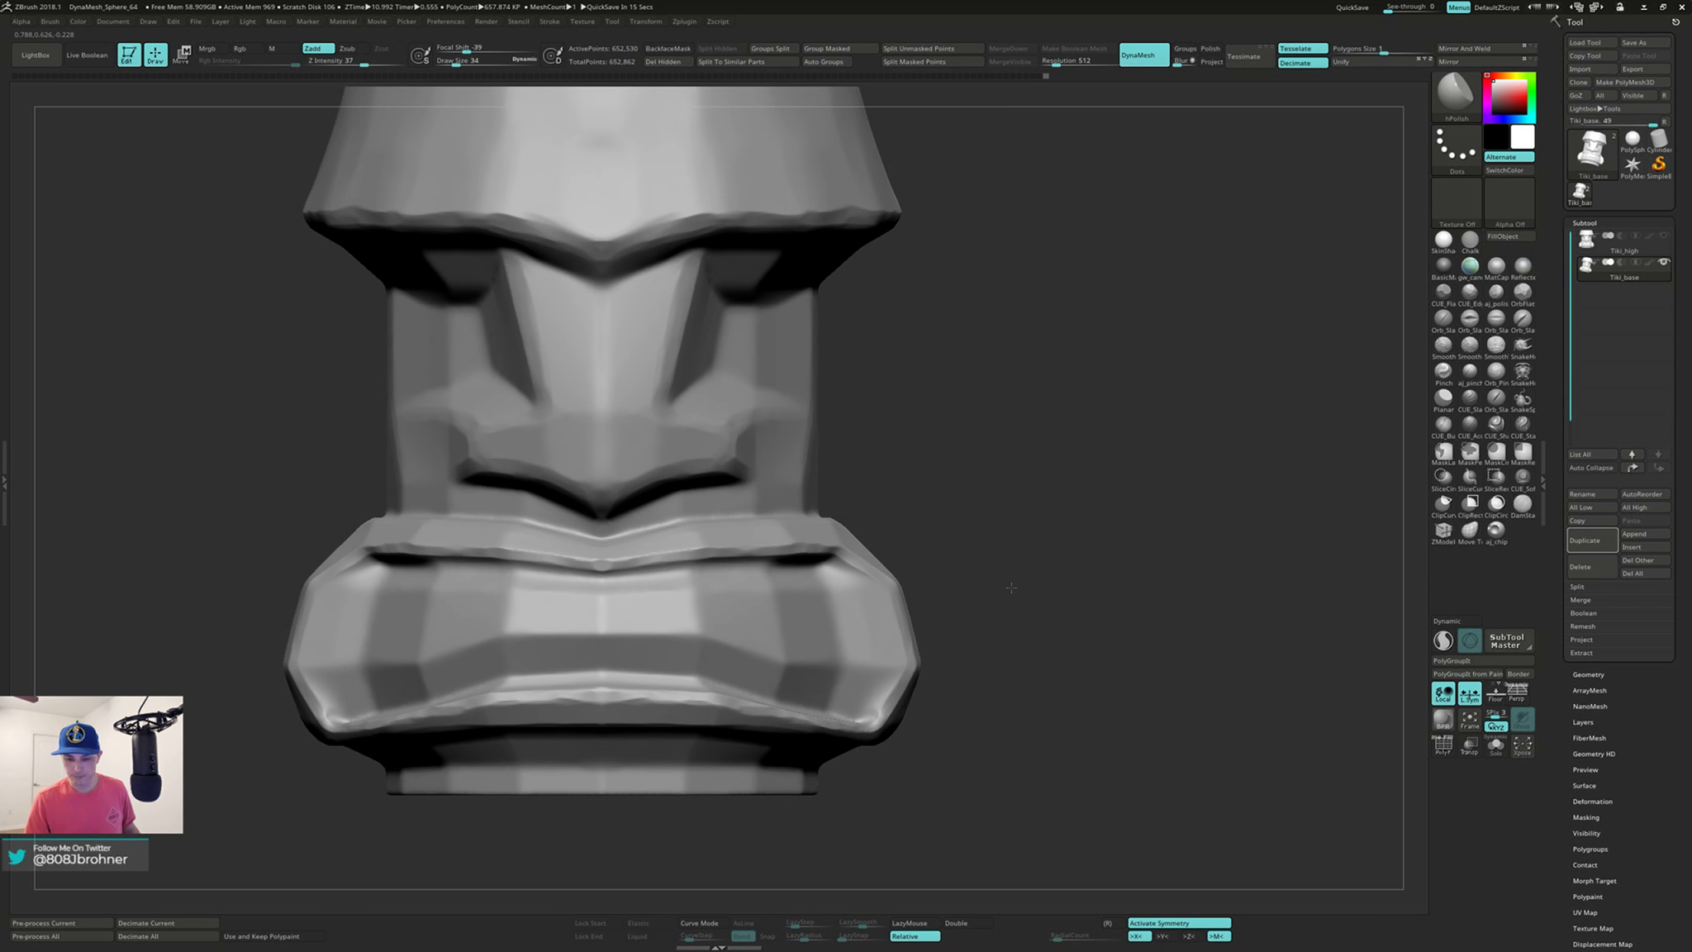
pyautogui.moveTo(1011, 587)
pyautogui.mouseDown()
pyautogui.moveTo(1007, 555)
pyautogui.moveTo(1004, 575)
pyautogui.mouseUp()
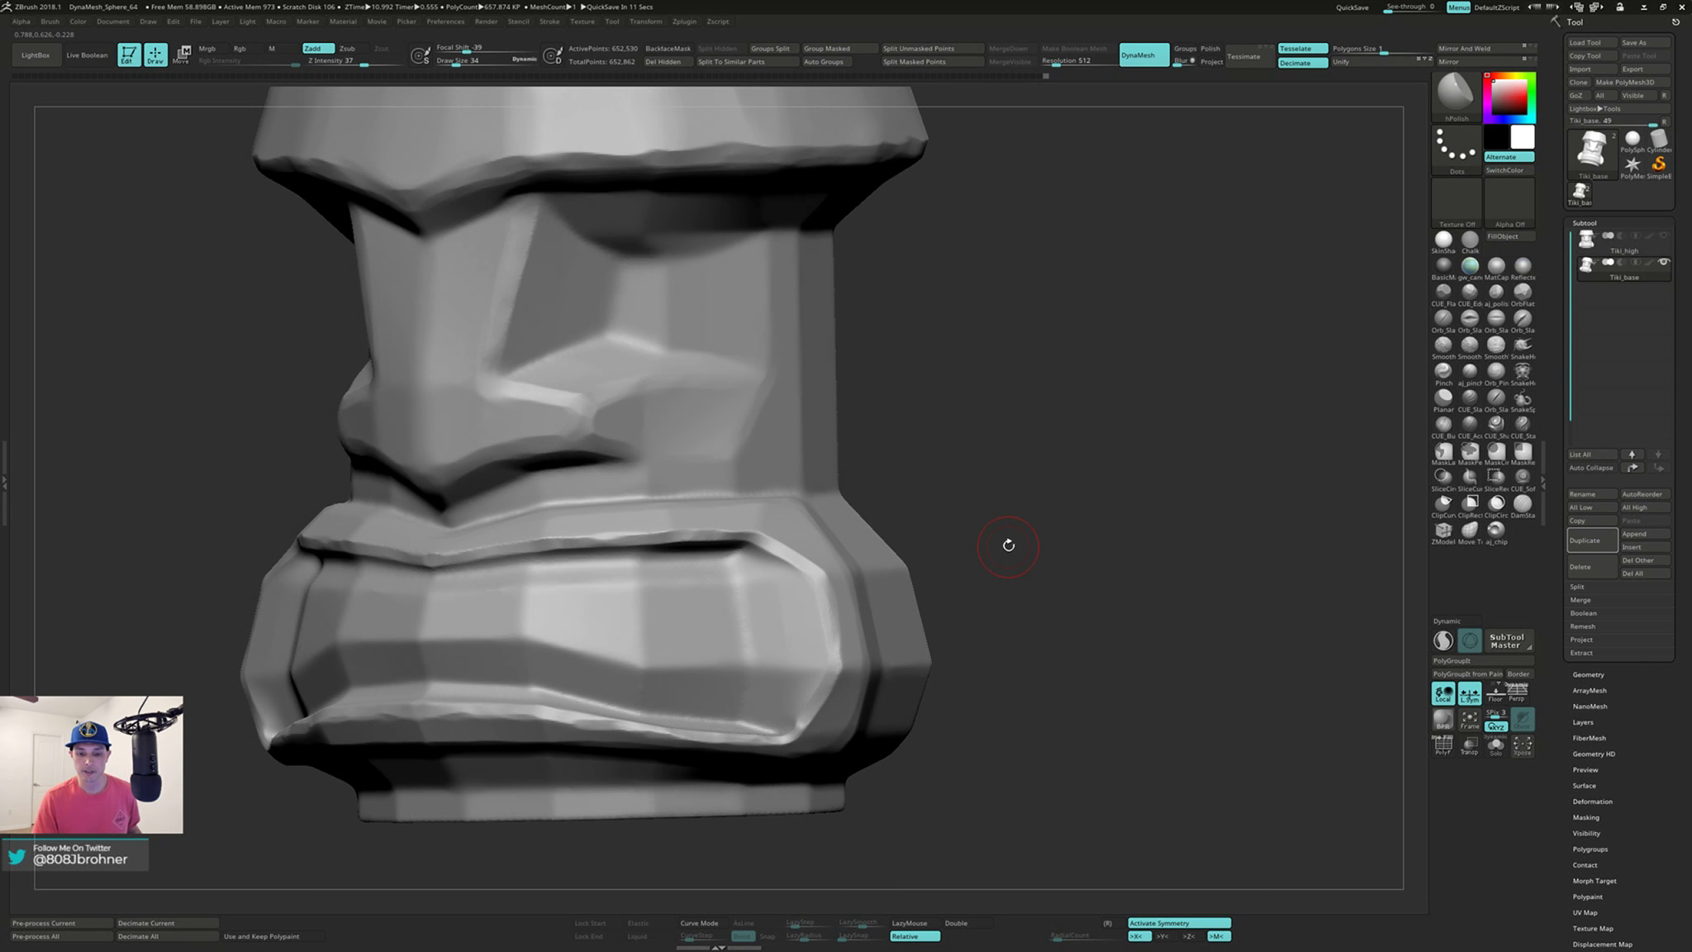
pyautogui.moveTo(993, 423)
pyautogui.mouseDown()
pyautogui.moveTo(1051, 465)
pyautogui.moveTo(976, 434)
pyautogui.mouseUp()
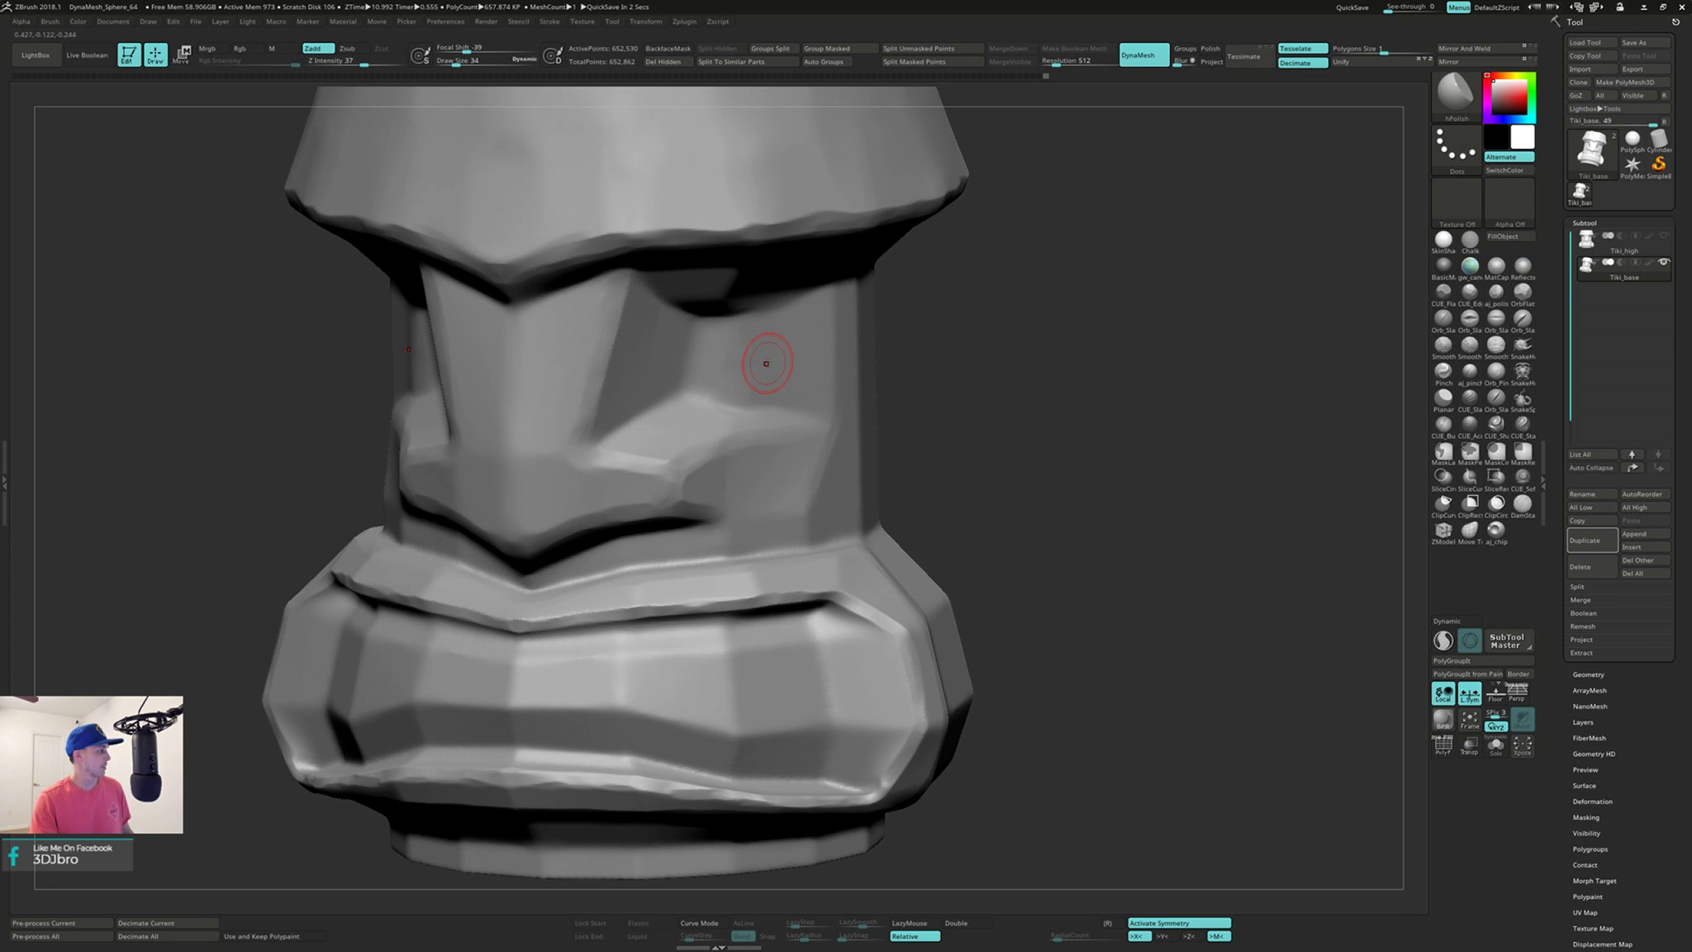
pyautogui.moveTo(767, 357)
pyautogui.mouseDown(button='right')
pyautogui.moveTo(700, 376)
pyautogui.moveTo(755, 329)
pyautogui.mouseUp(button='right')
pyautogui.press('shift')
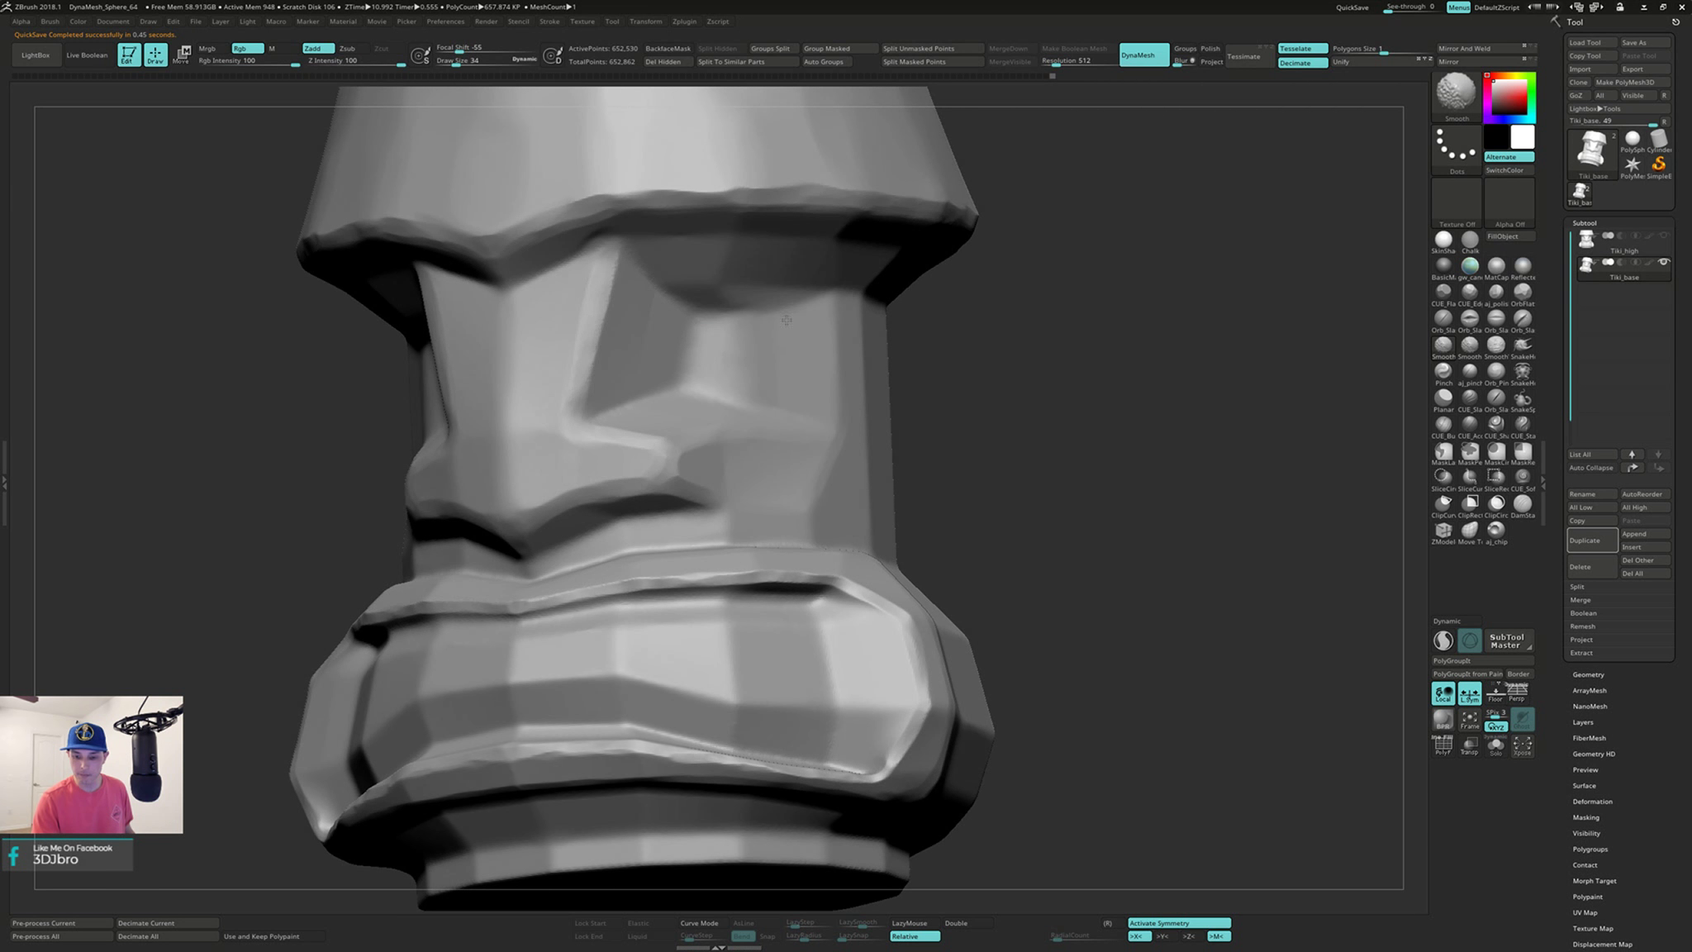
# Step: Polish and smooth the eye socket where it meets the brow and the side of the nose
pyautogui.moveTo(718, 303); pyautogui.dragTo(629, 250, button='right')
pyautogui.moveTo(685, 316)
pyautogui.mouseDown(button='right')
pyautogui.moveTo(677, 300)
pyautogui.moveTo(597, 404)
pyautogui.moveTo(631, 367)
pyautogui.mouseUp(button='right')
pyautogui.press('shift')
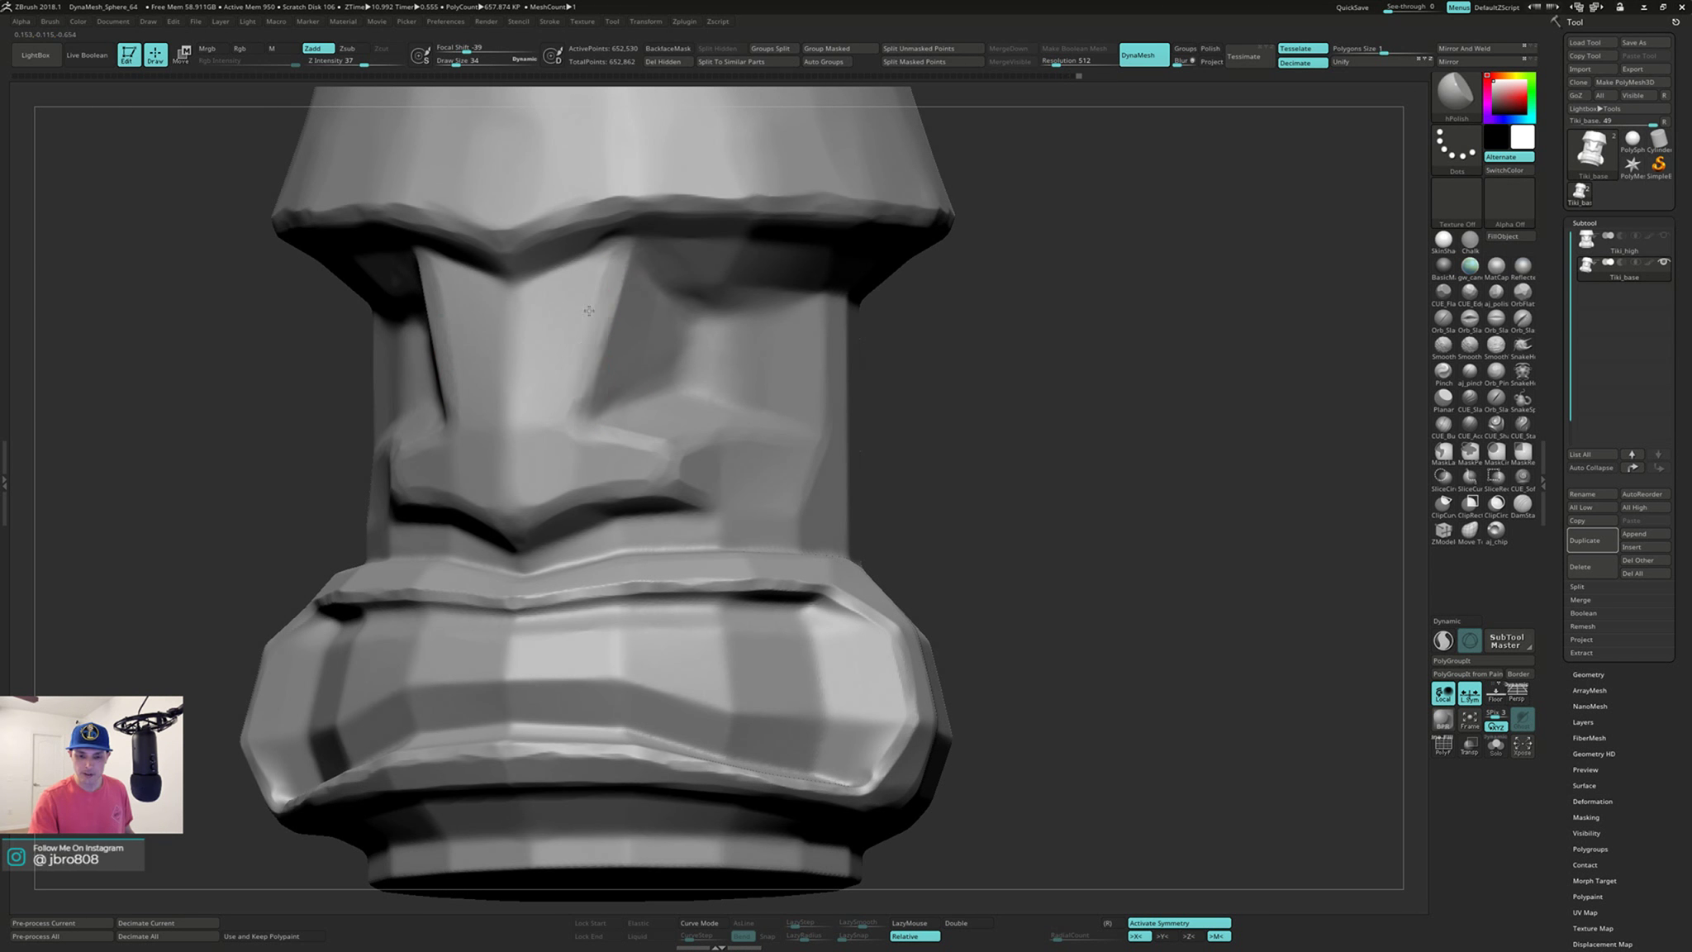
# Step: Polish the nose bridge, its side edges and the front of the nose tip
pyautogui.moveTo(589, 311); pyautogui.dragTo(592, 359, button='right')
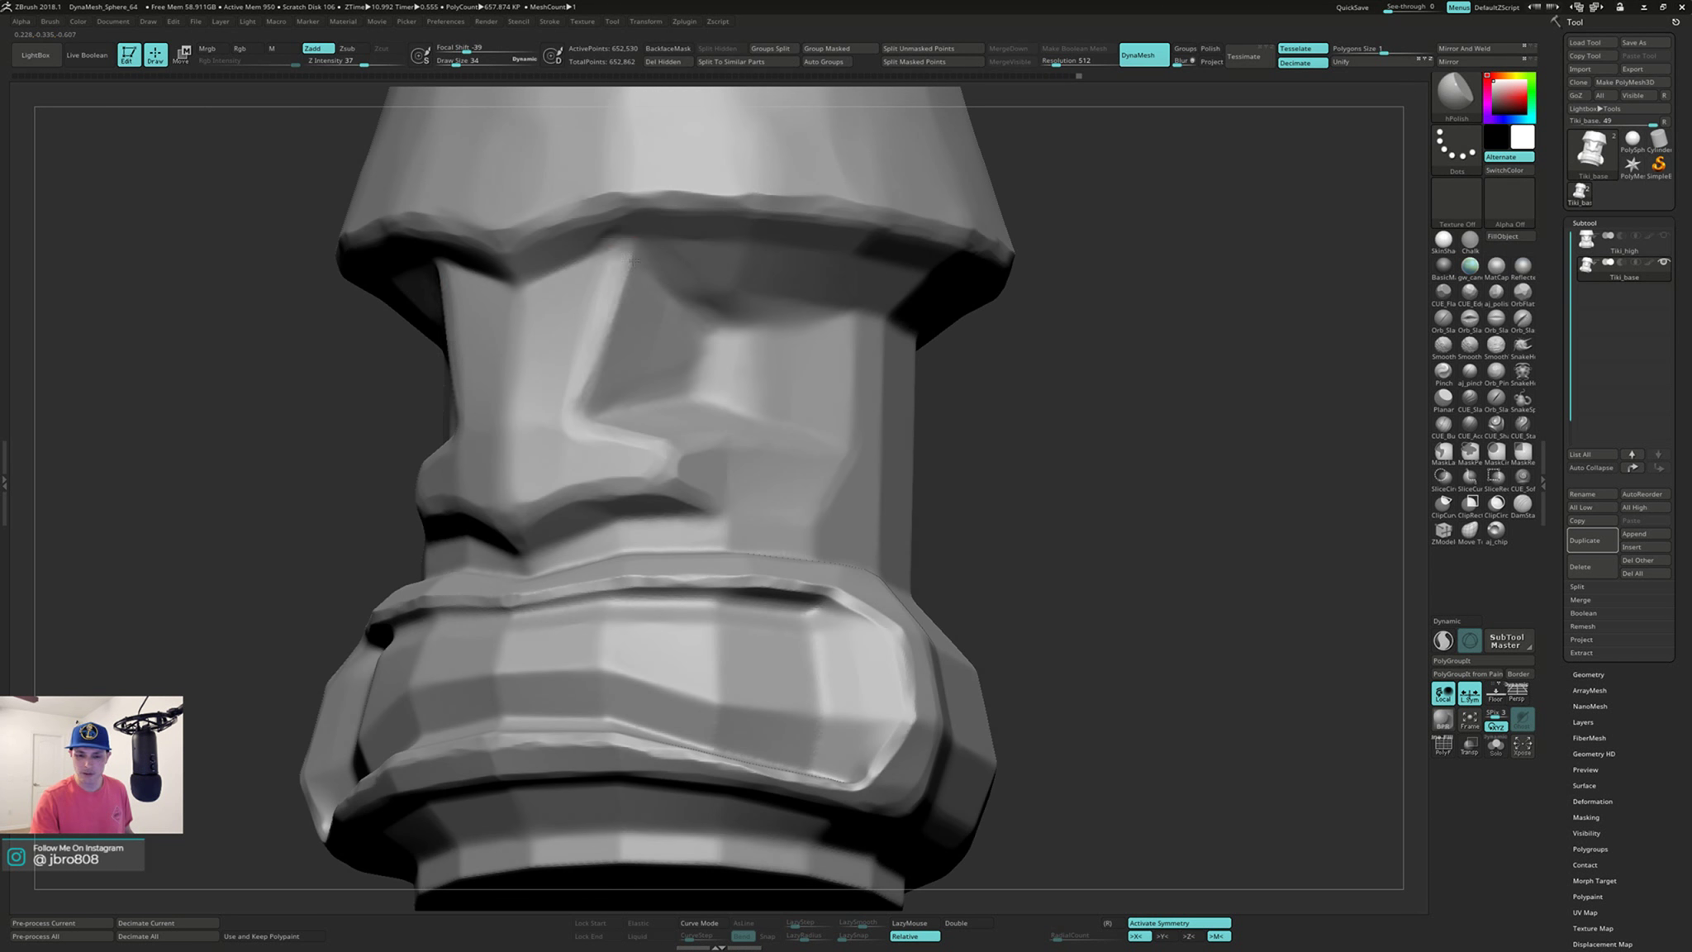
pyautogui.moveTo(626, 274); pyautogui.dragTo(519, 421, button='right')
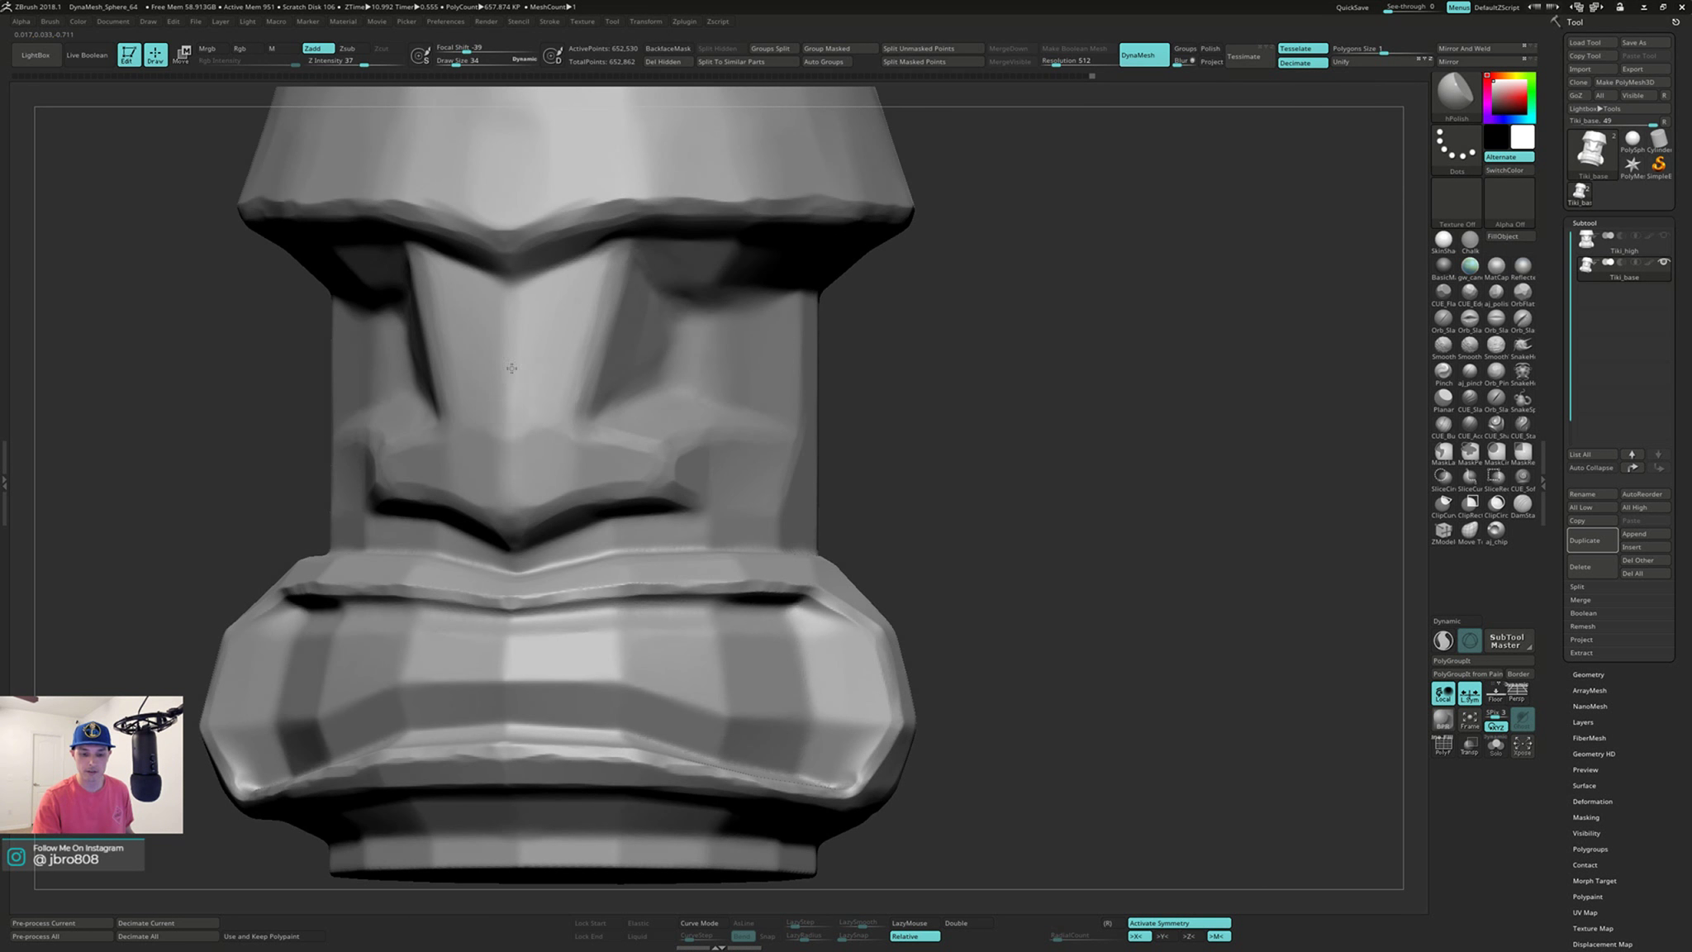
pyautogui.moveTo(551, 385); pyautogui.dragTo(510, 501, button='right')
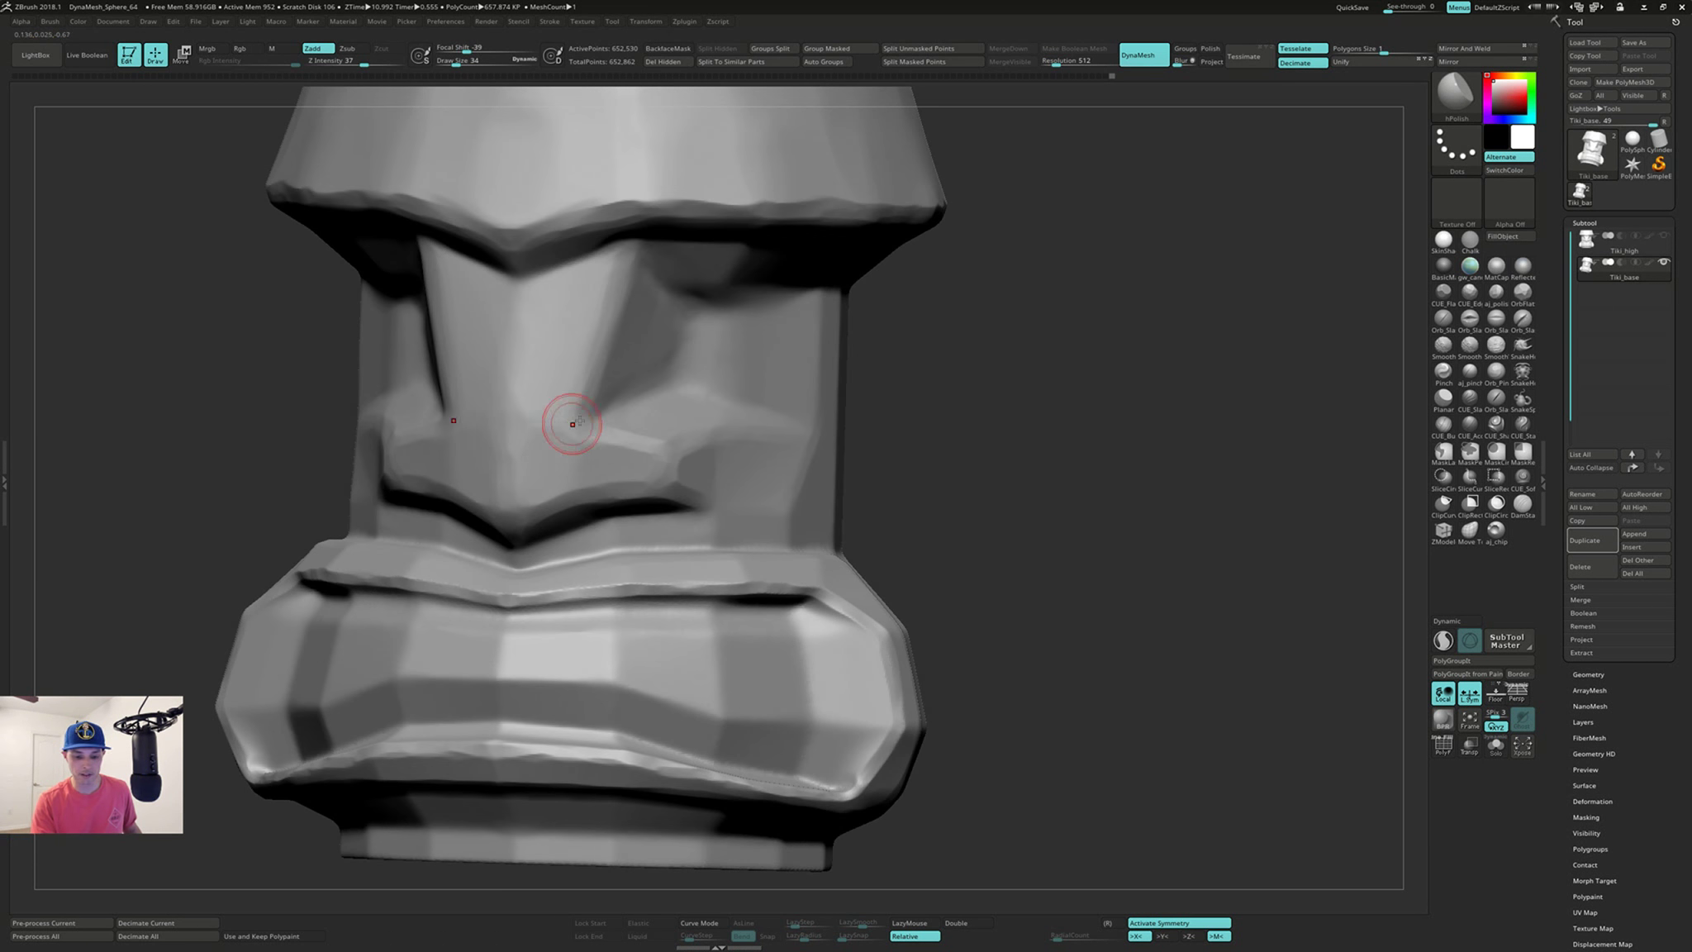
pyautogui.moveTo(573, 424); pyautogui.dragTo(642, 445, button='right')
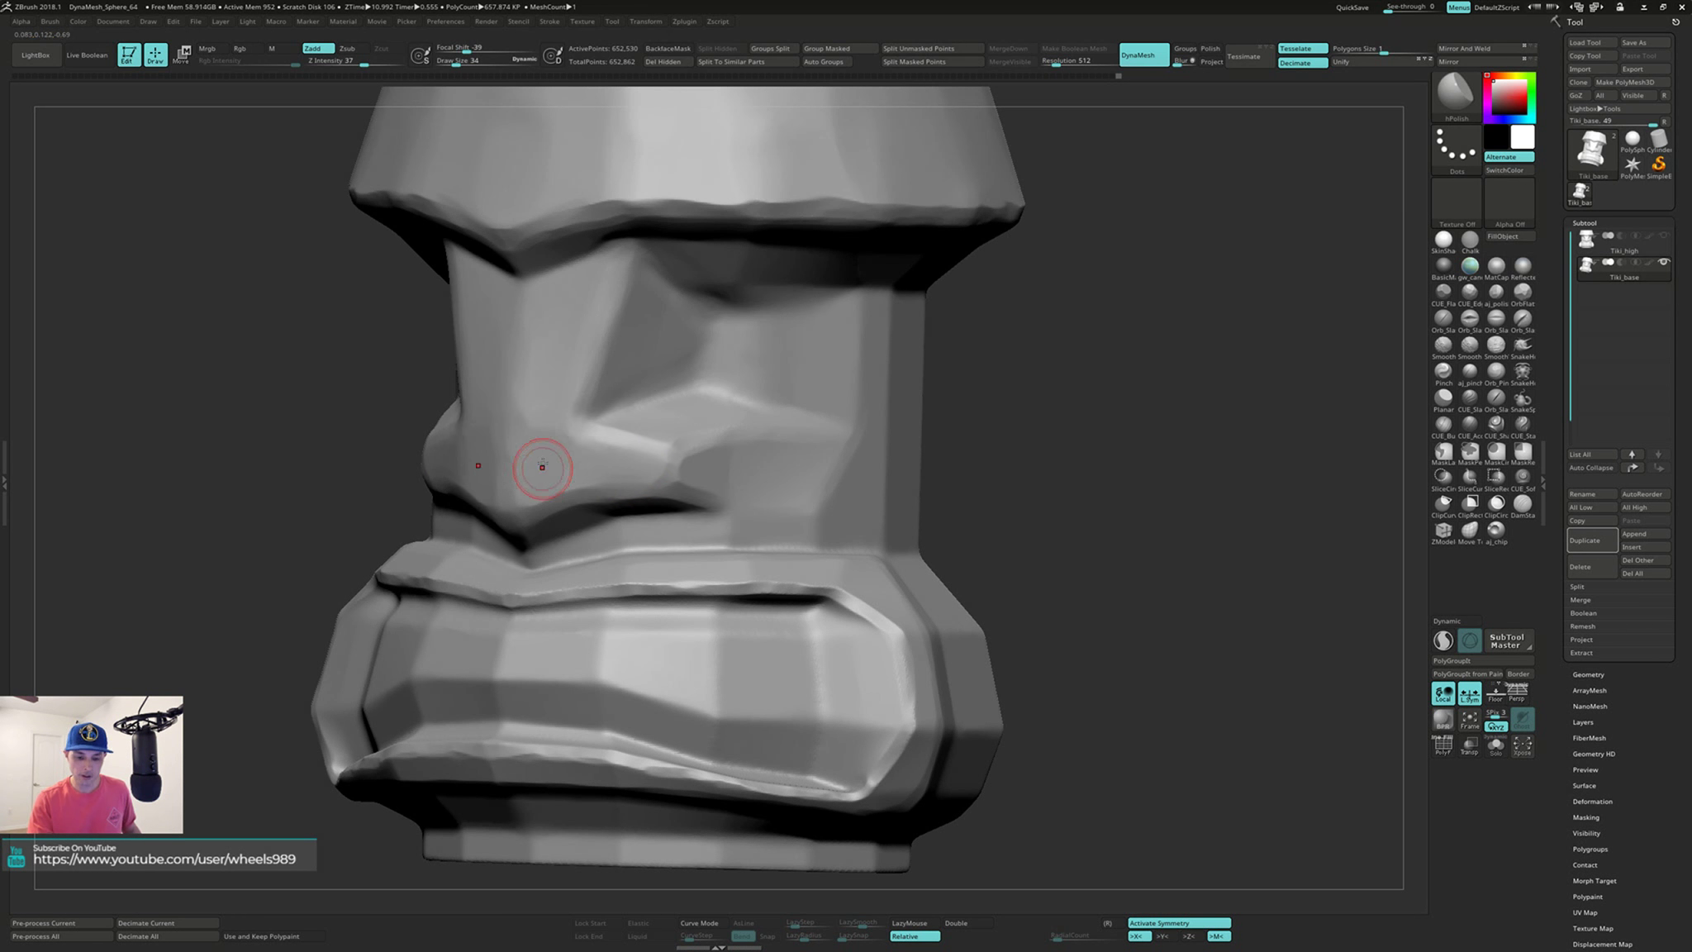
pyautogui.moveTo(542, 466); pyautogui.dragTo(540, 491, button='right')
# Step: Change the head's material to a mah_dirty_blue MatCap and check it from the front
pyautogui.press('b')
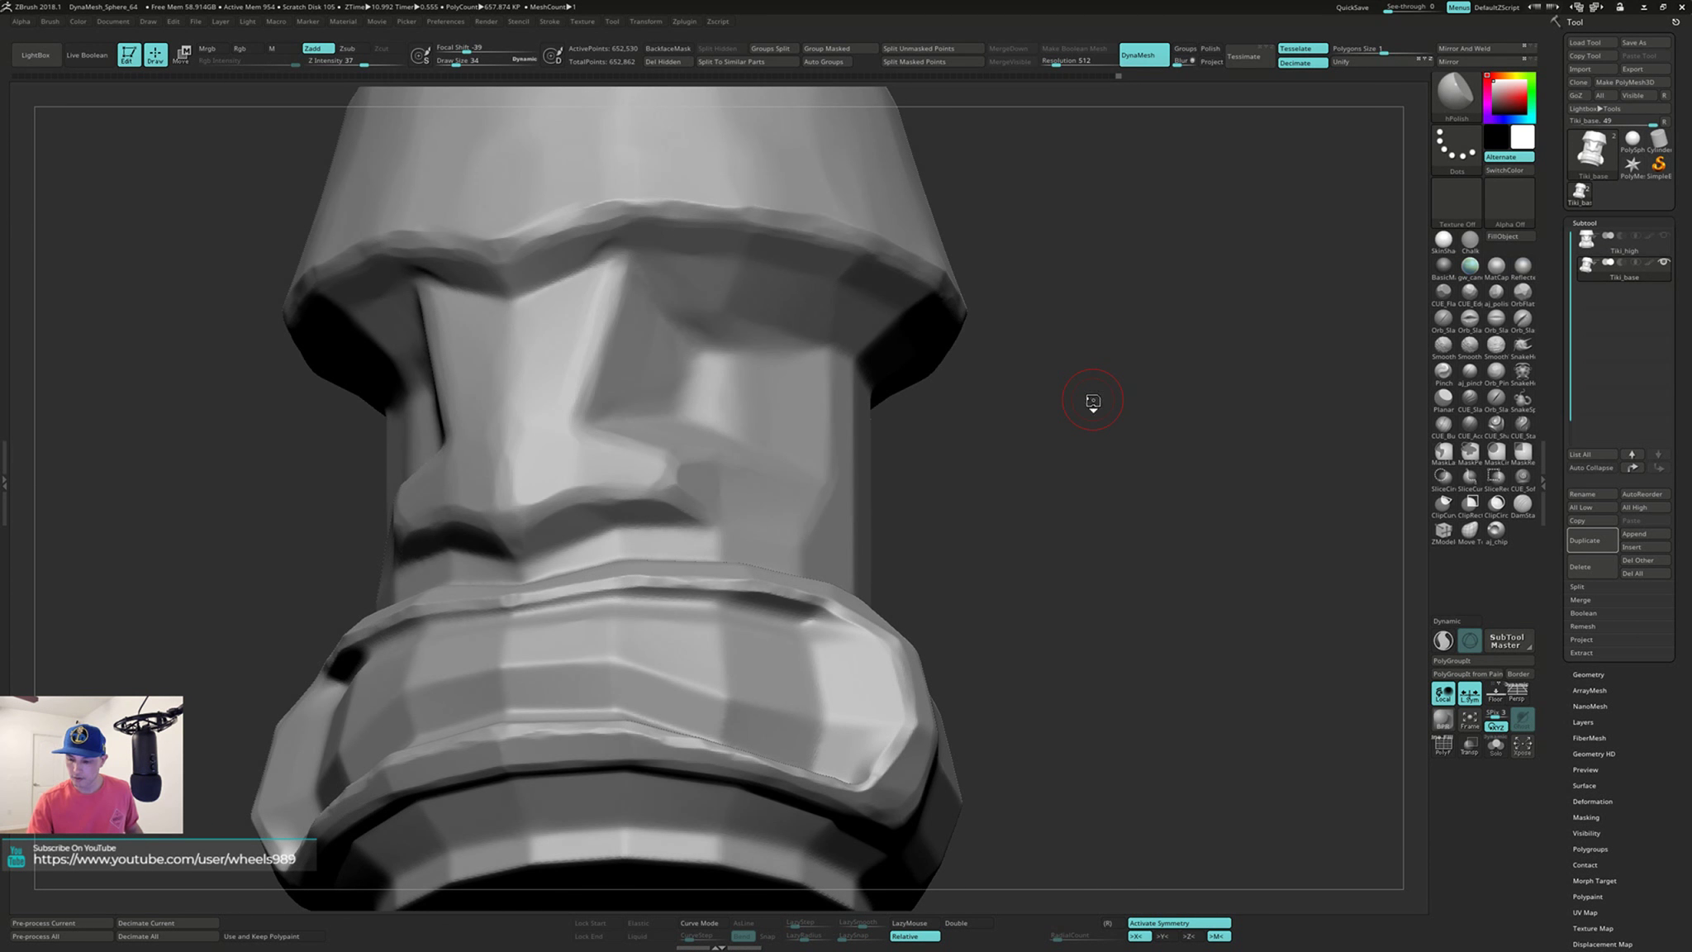
pyautogui.press('space')
pyautogui.click(1058, 507)
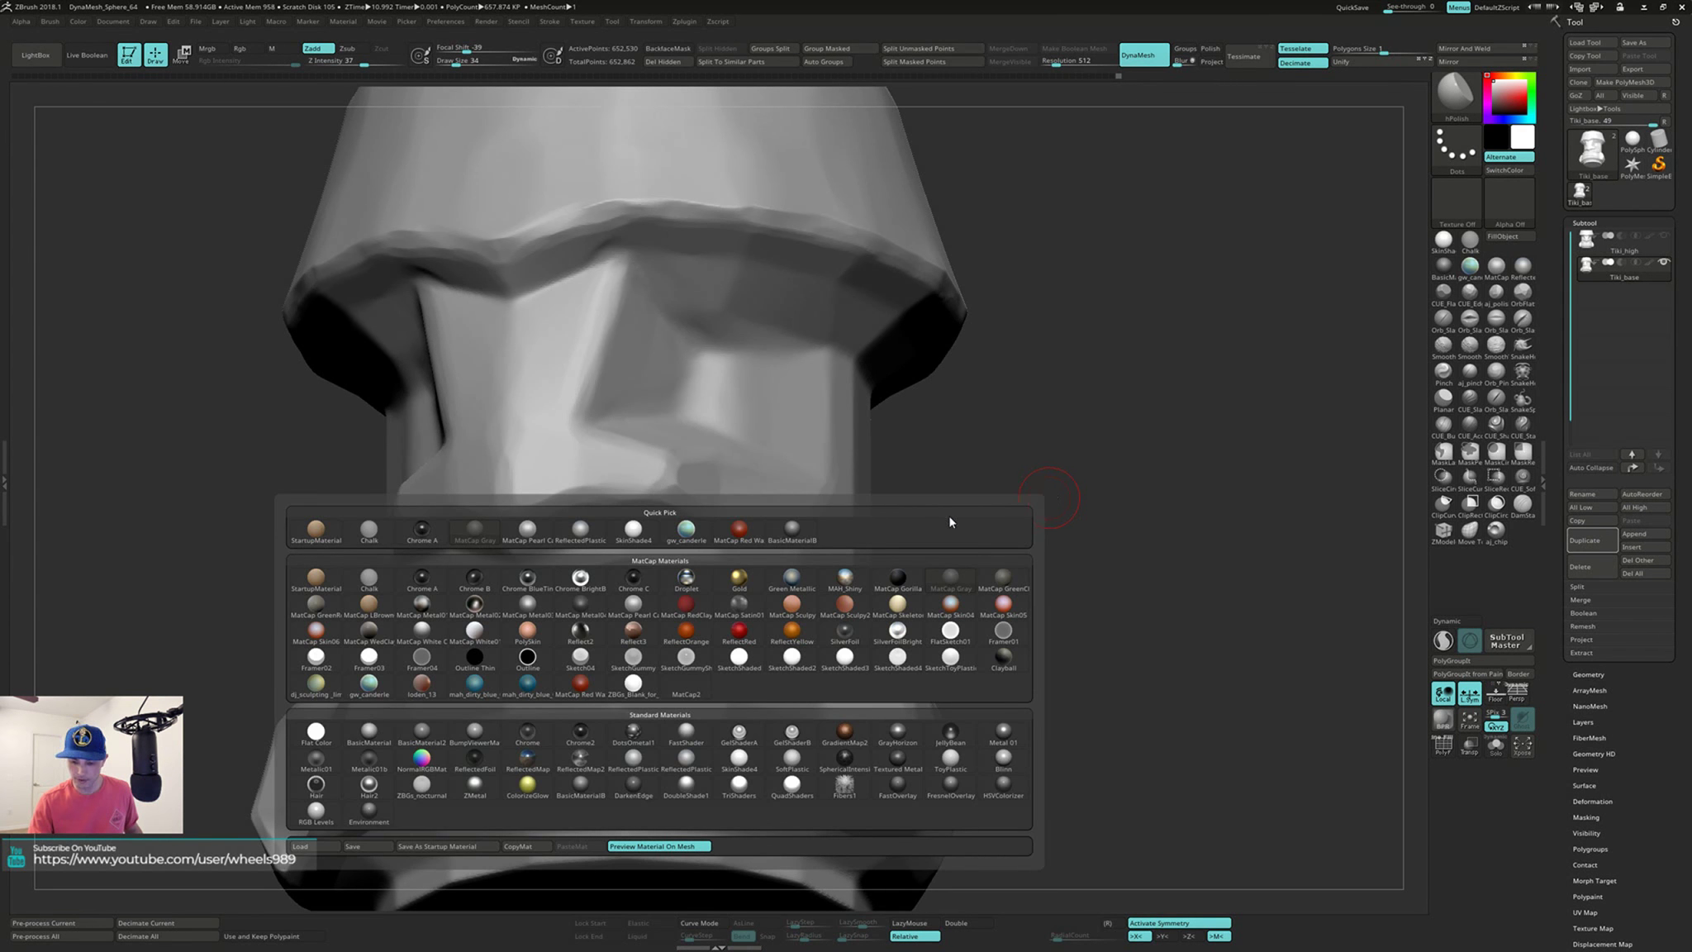
pyautogui.click(528, 686)
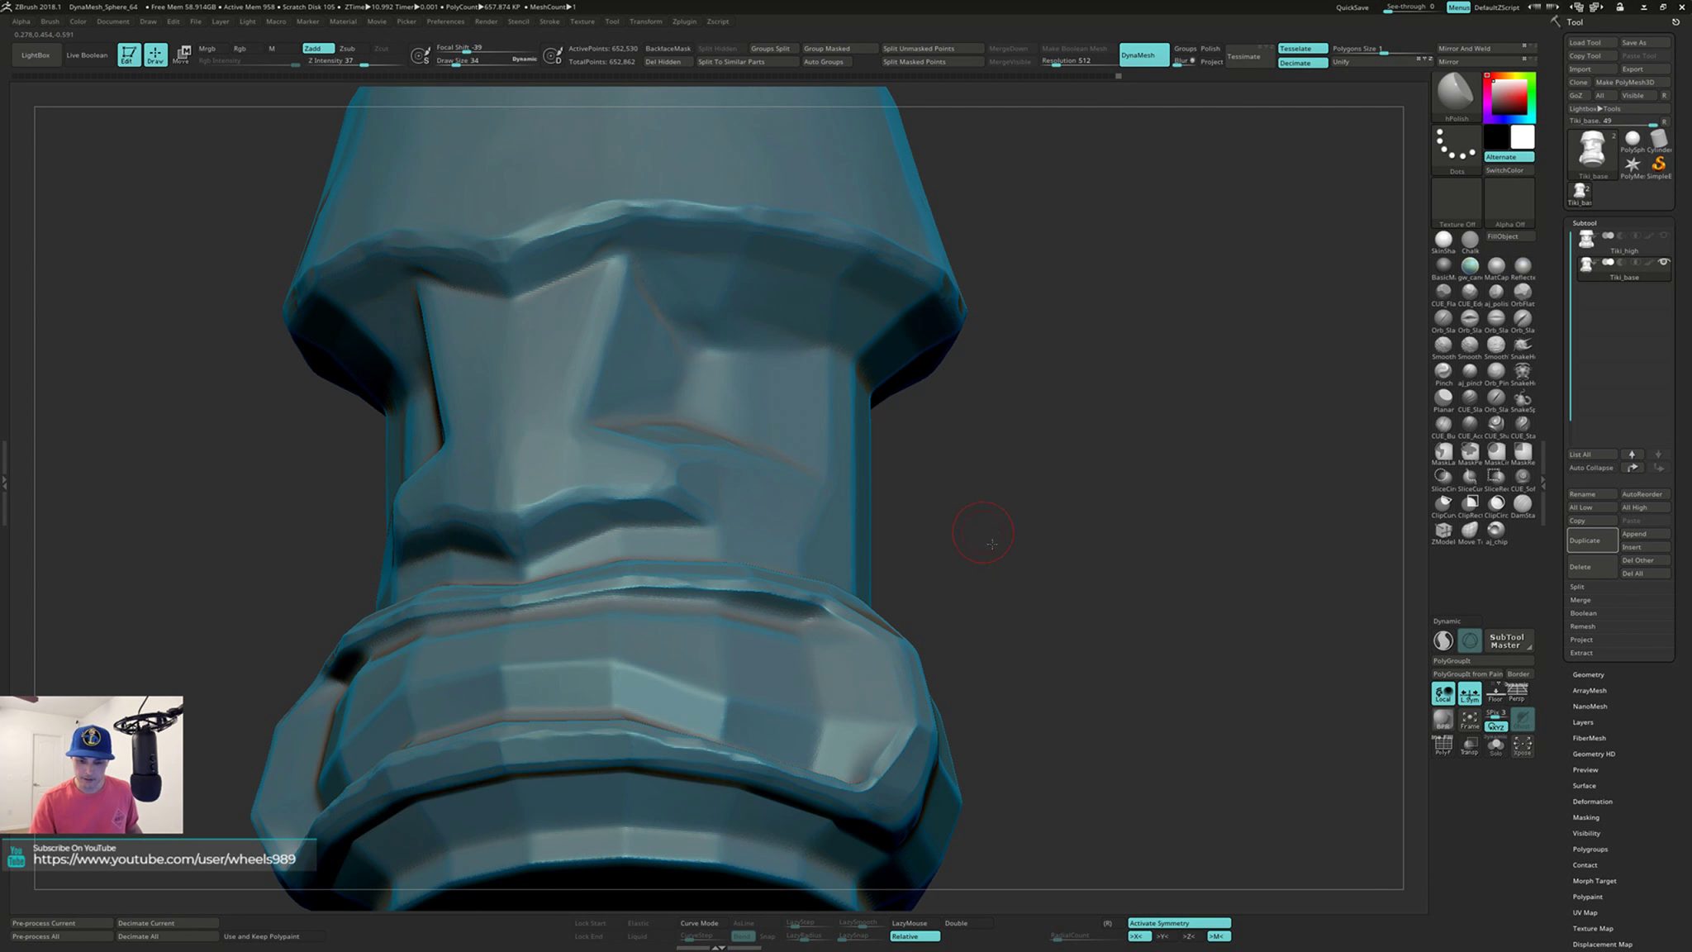
pyautogui.keyDown('shift'); pyautogui.moveTo(993, 544); pyautogui.dragTo(1033, 484); pyautogui.keyUp('shift')
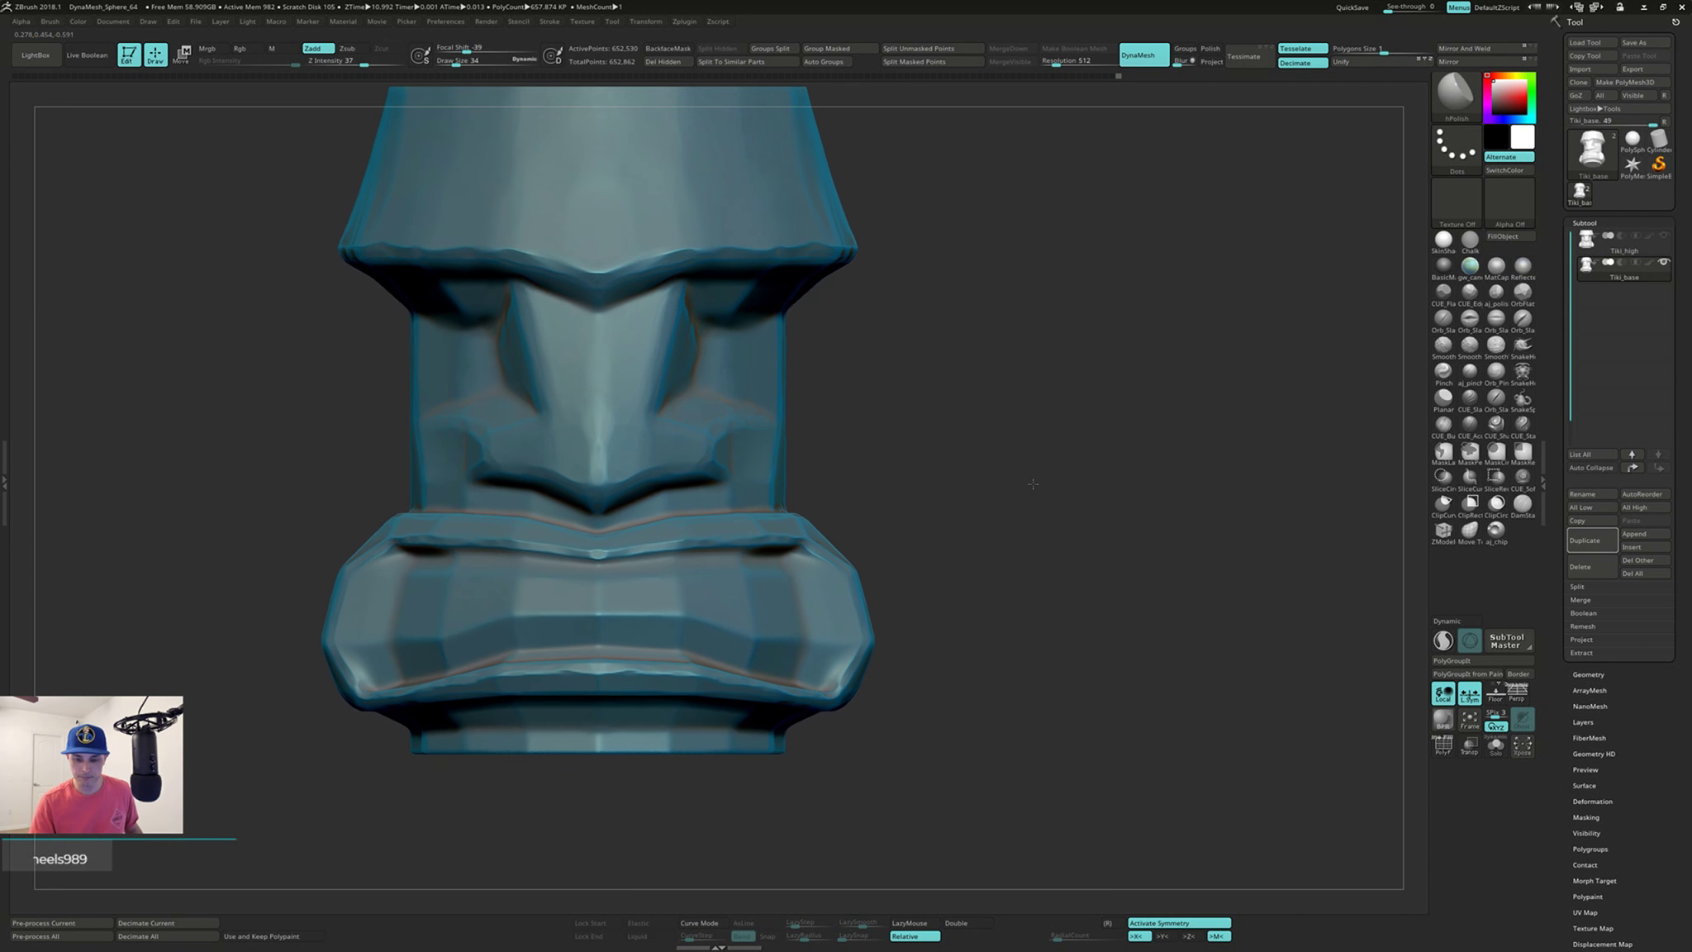
# Step: Try the other mah_dirty_blue MatCap on the head and switch back to the previous one
pyautogui.press('space')
pyautogui.click(987, 596)
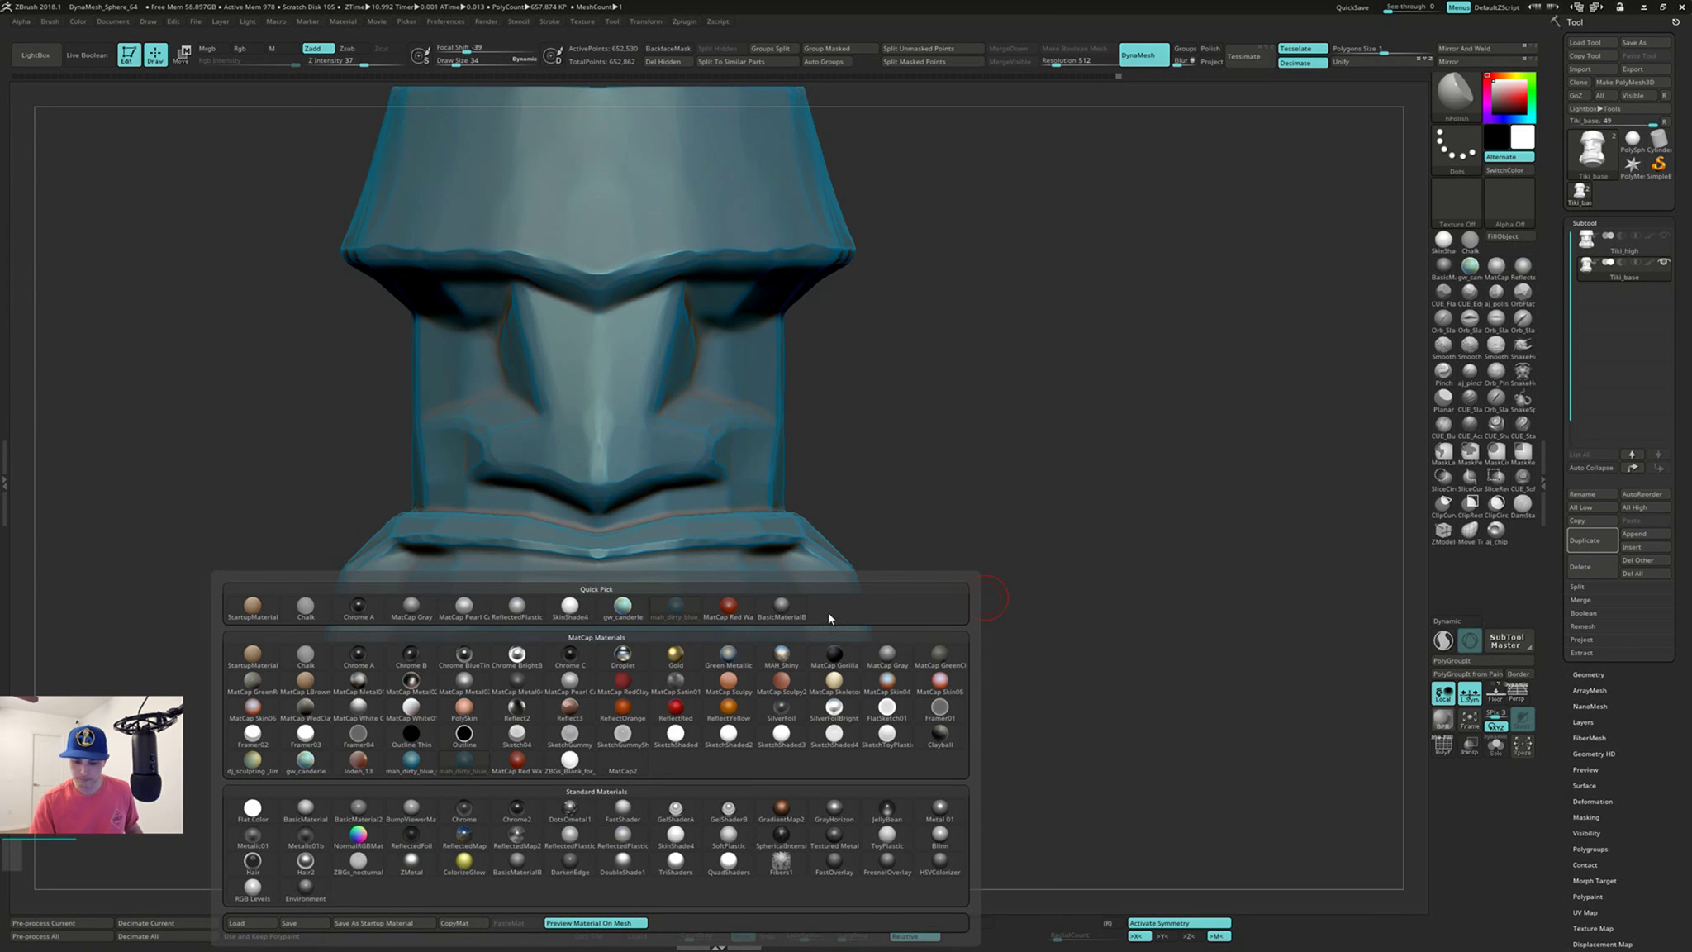
pyautogui.click(411, 762)
pyautogui.moveTo(1066, 544); pyautogui.dragTo(1014, 560)
pyautogui.press('space')
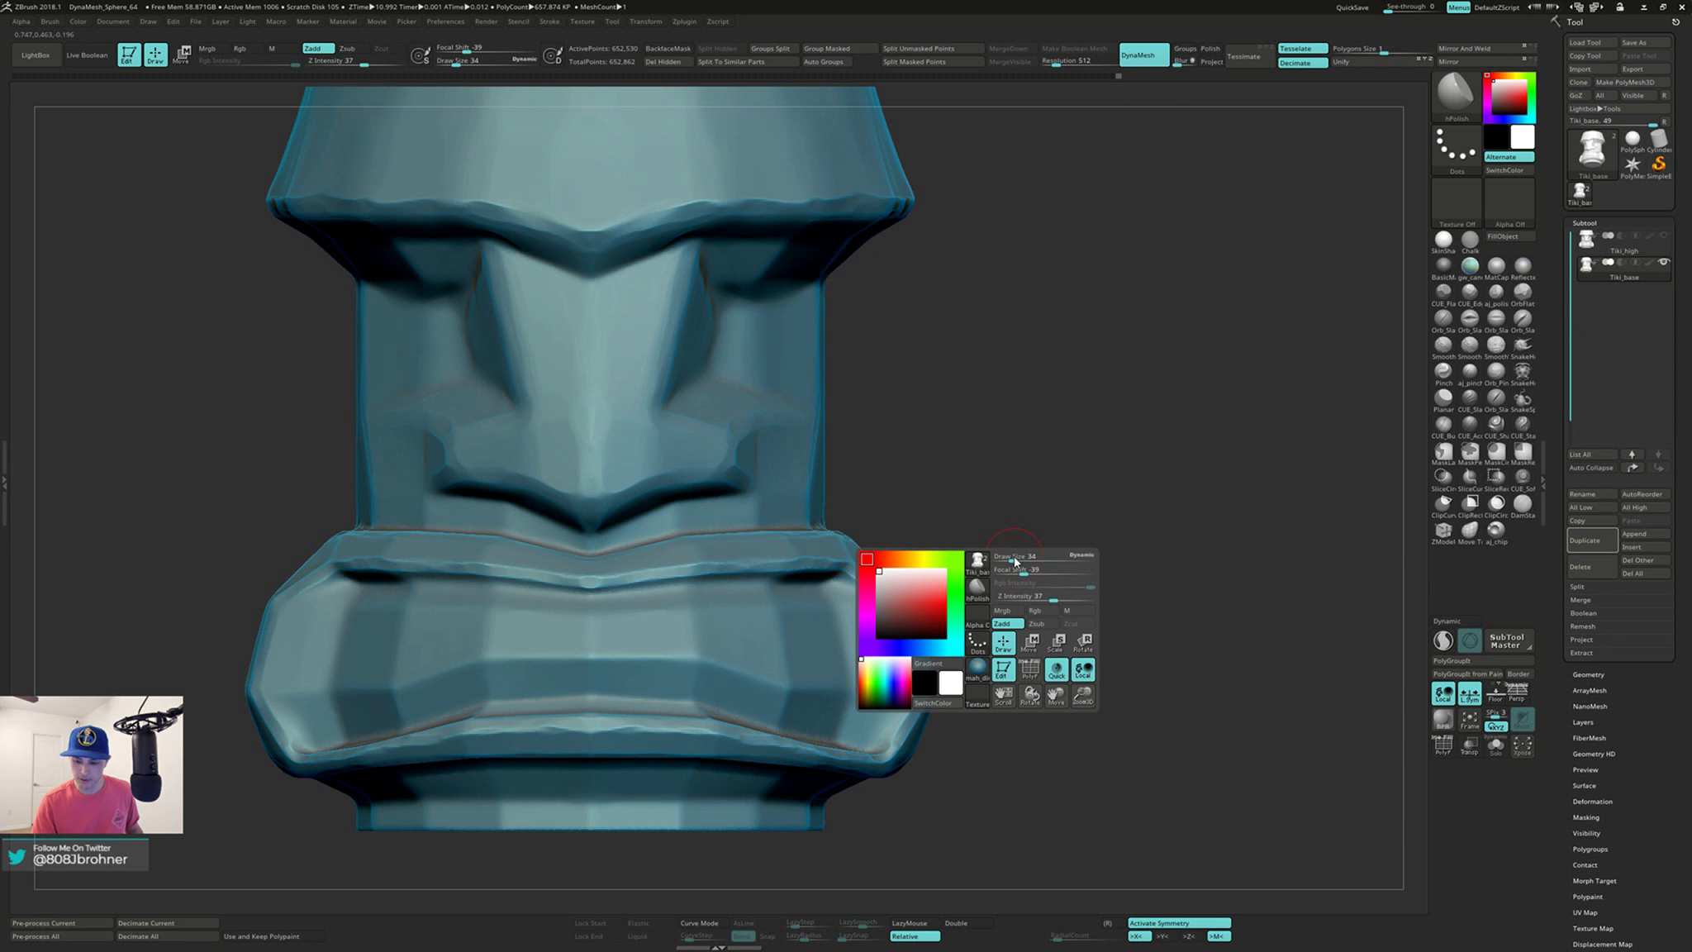
pyautogui.click(973, 658)
pyautogui.click(443, 768)
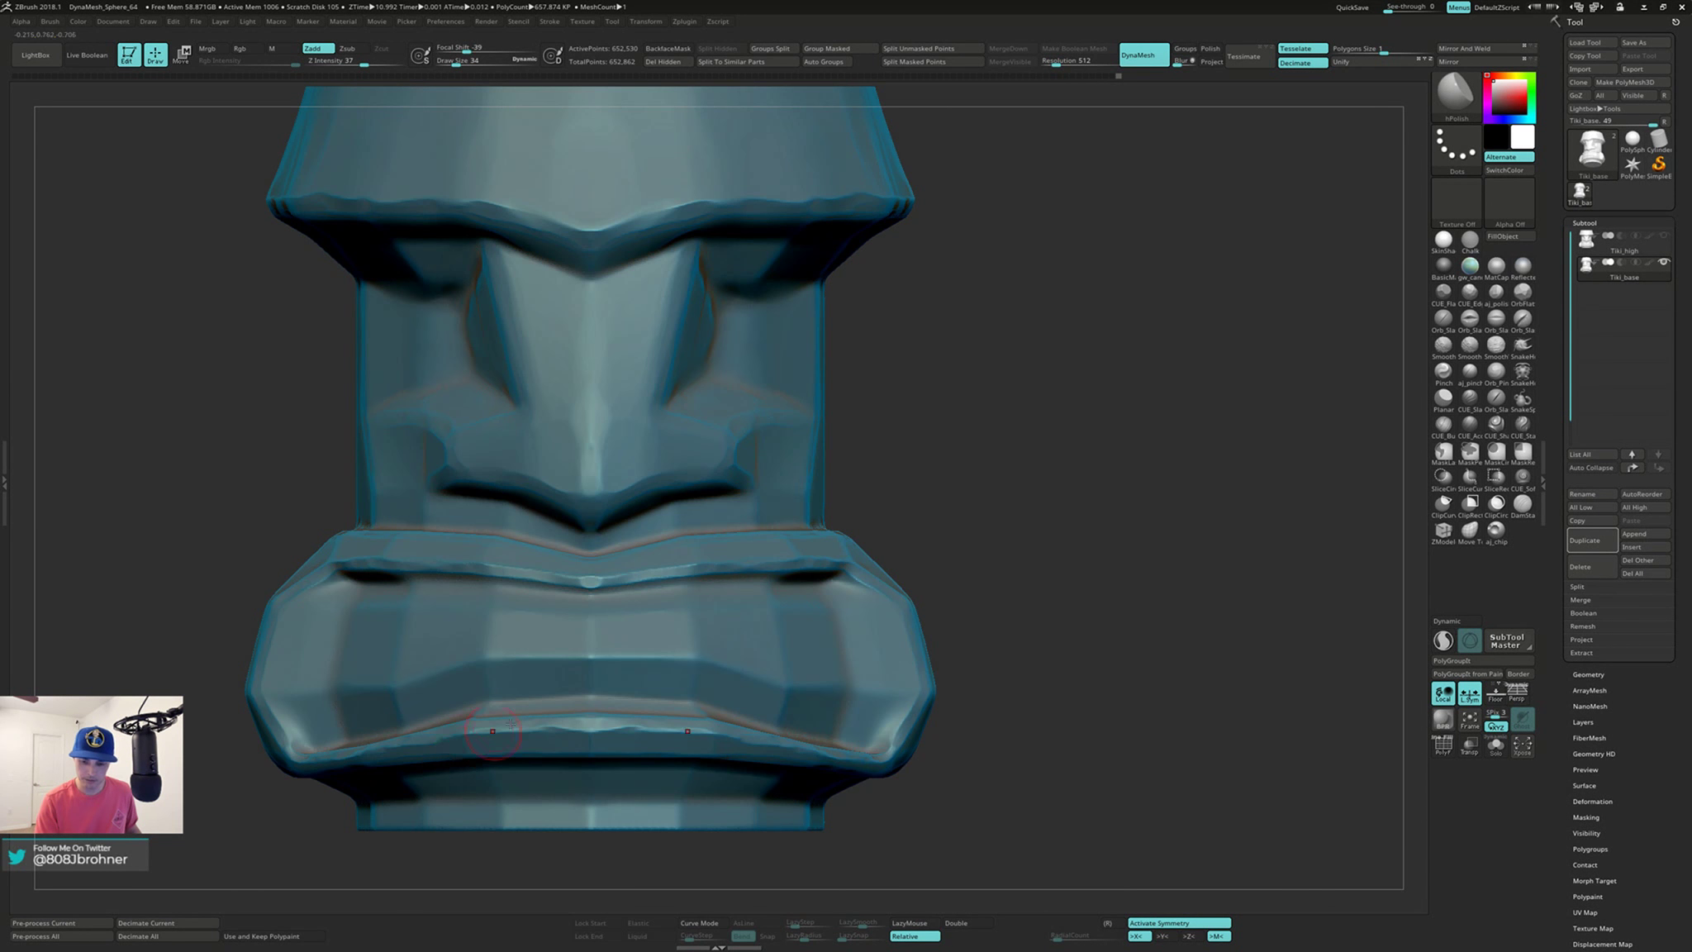
# Step: Polish the cheek ridge and smooth the underside and nostril of the nose
pyautogui.moveTo(1028, 578); pyautogui.dragTo(950, 479)
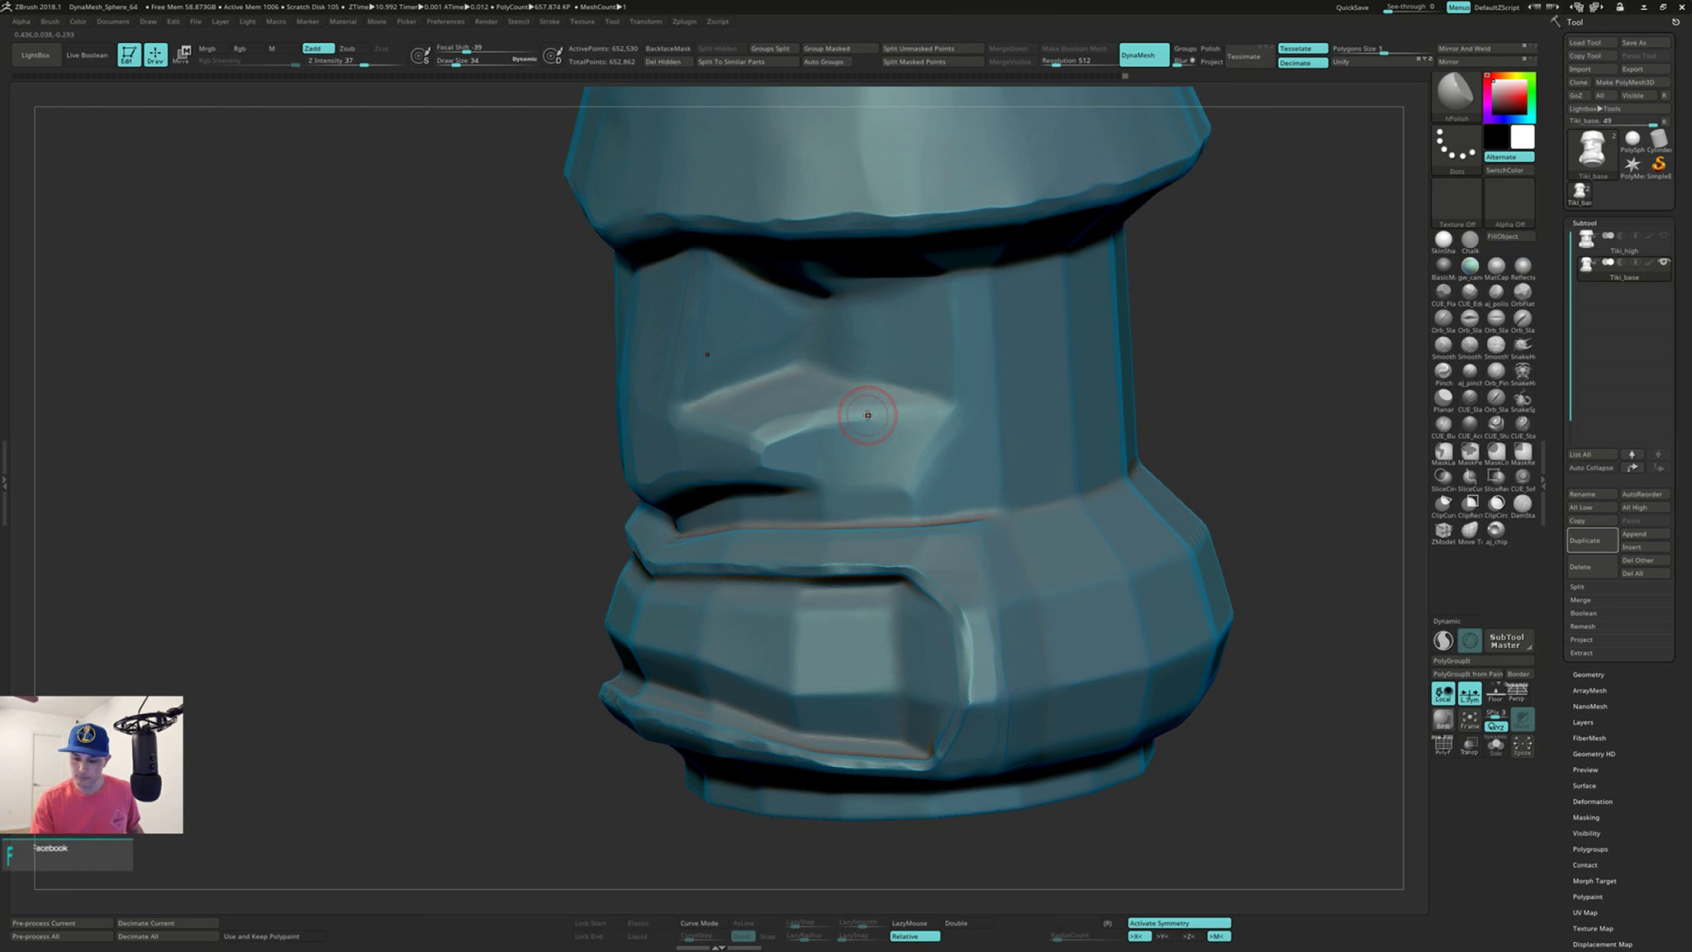
pyautogui.moveTo(834, 416); pyautogui.dragTo(771, 468, button='right')
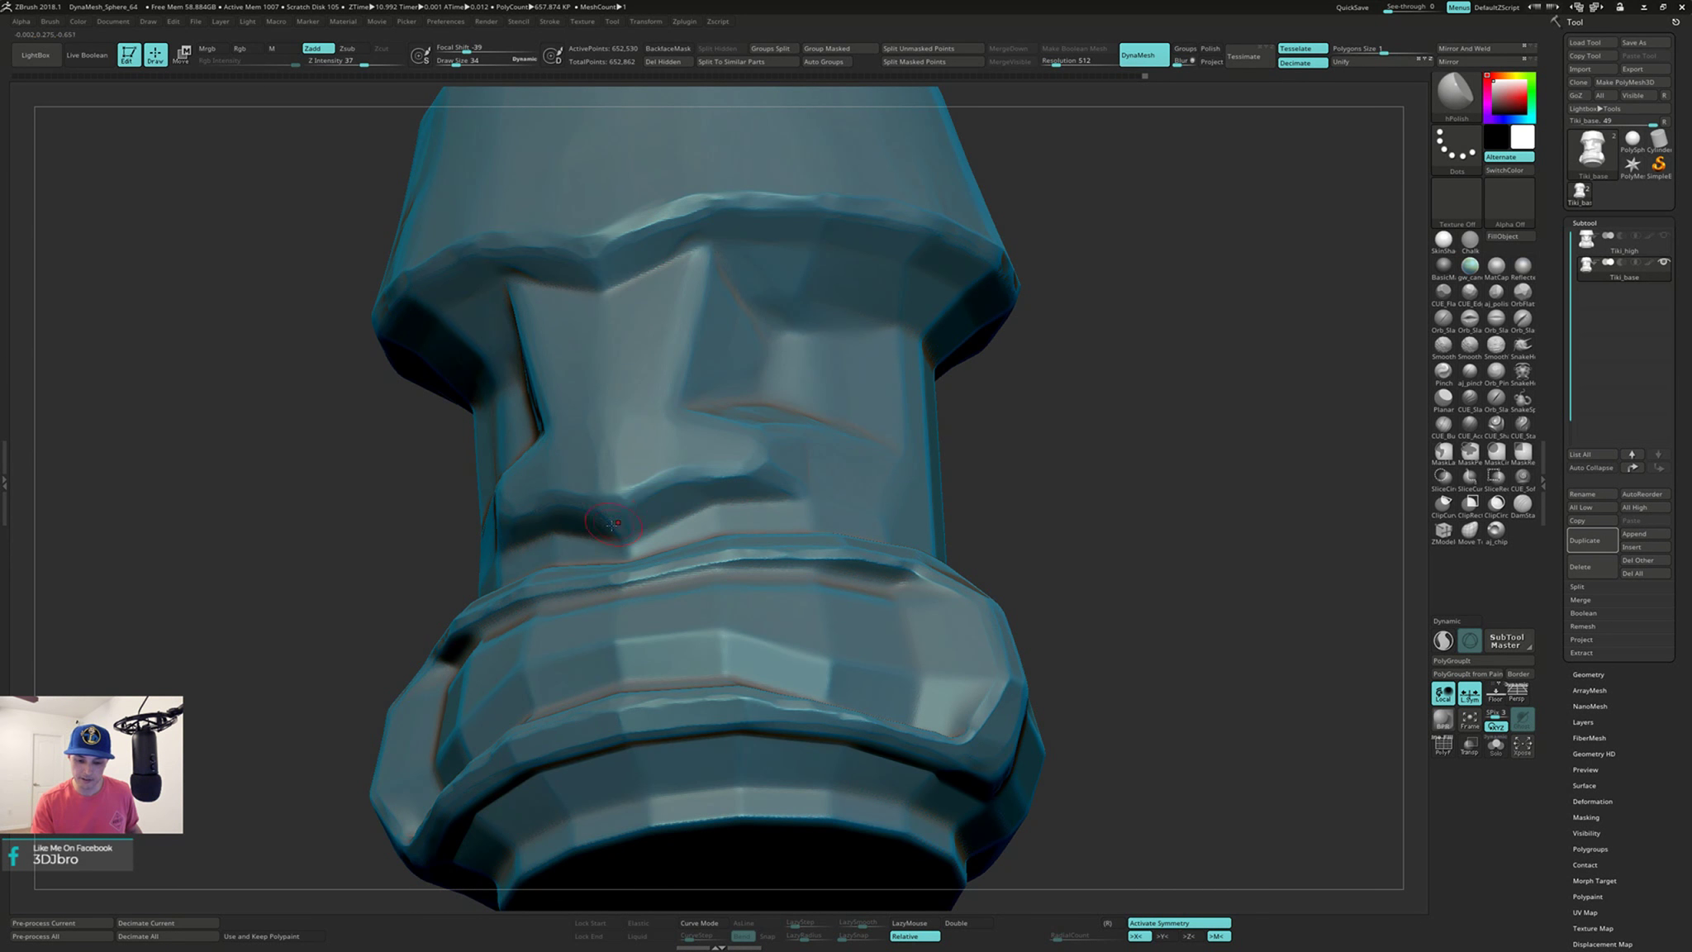
pyautogui.press('shift')
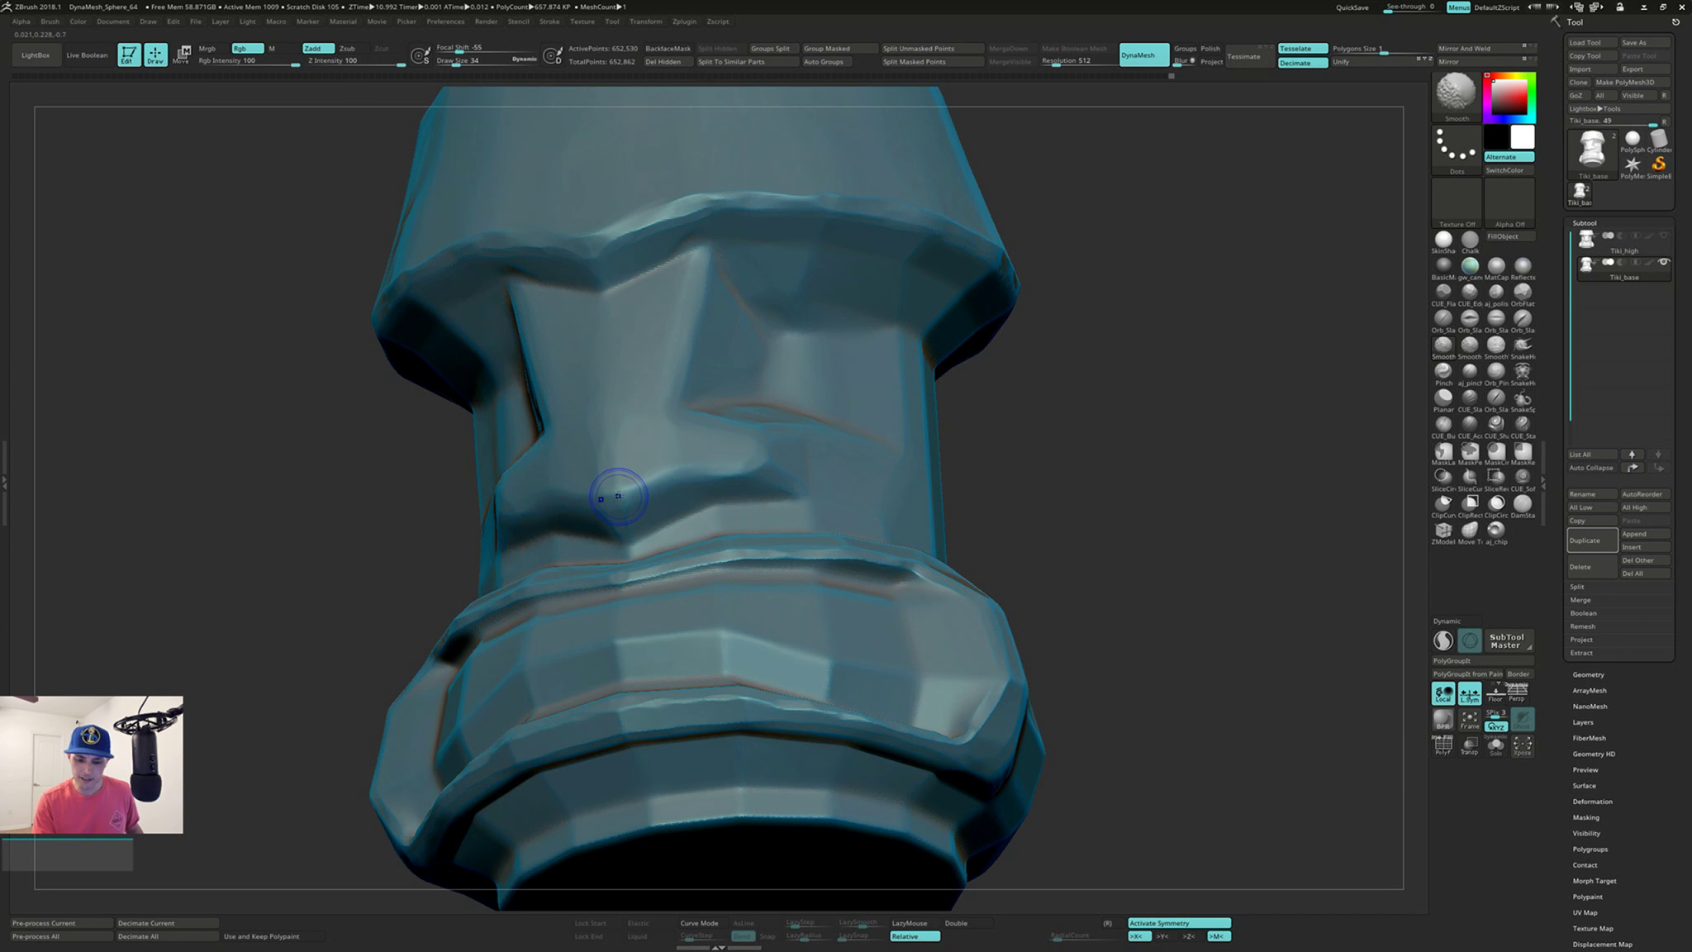
pyautogui.moveTo(721, 457); pyautogui.dragTo(751, 526, button='right')
pyautogui.moveTo(766, 435)
pyautogui.mouseDown(button='right')
pyautogui.moveTo(774, 474)
pyautogui.moveTo(755, 456)
pyautogui.mouseUp(button='right')
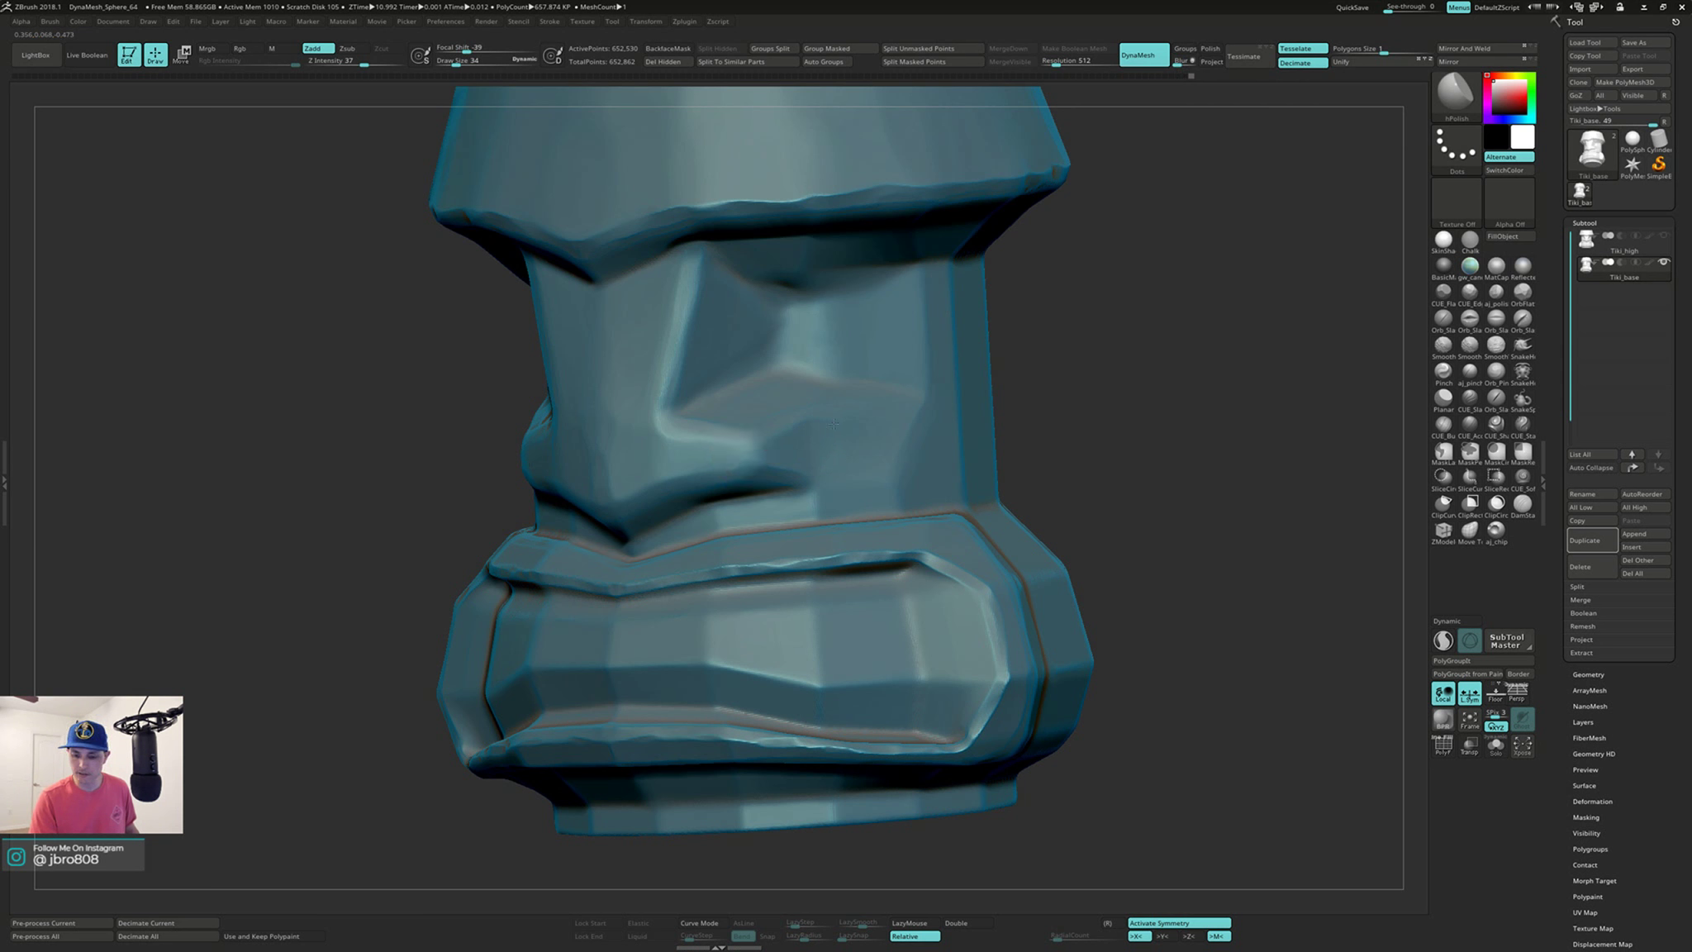
# Step: Smooth the inner eye socket and the brow's underside beside the nose bridge
pyautogui.moveTo(825, 423)
pyautogui.mouseDown(button='right')
pyautogui.moveTo(845, 419)
pyautogui.moveTo(830, 401)
pyautogui.mouseUp(button='right')
pyautogui.moveTo(718, 488)
pyautogui.mouseDown(button='right')
pyautogui.moveTo(861, 461)
pyautogui.moveTo(793, 435)
pyautogui.moveTo(795, 393)
pyautogui.mouseUp(button='right')
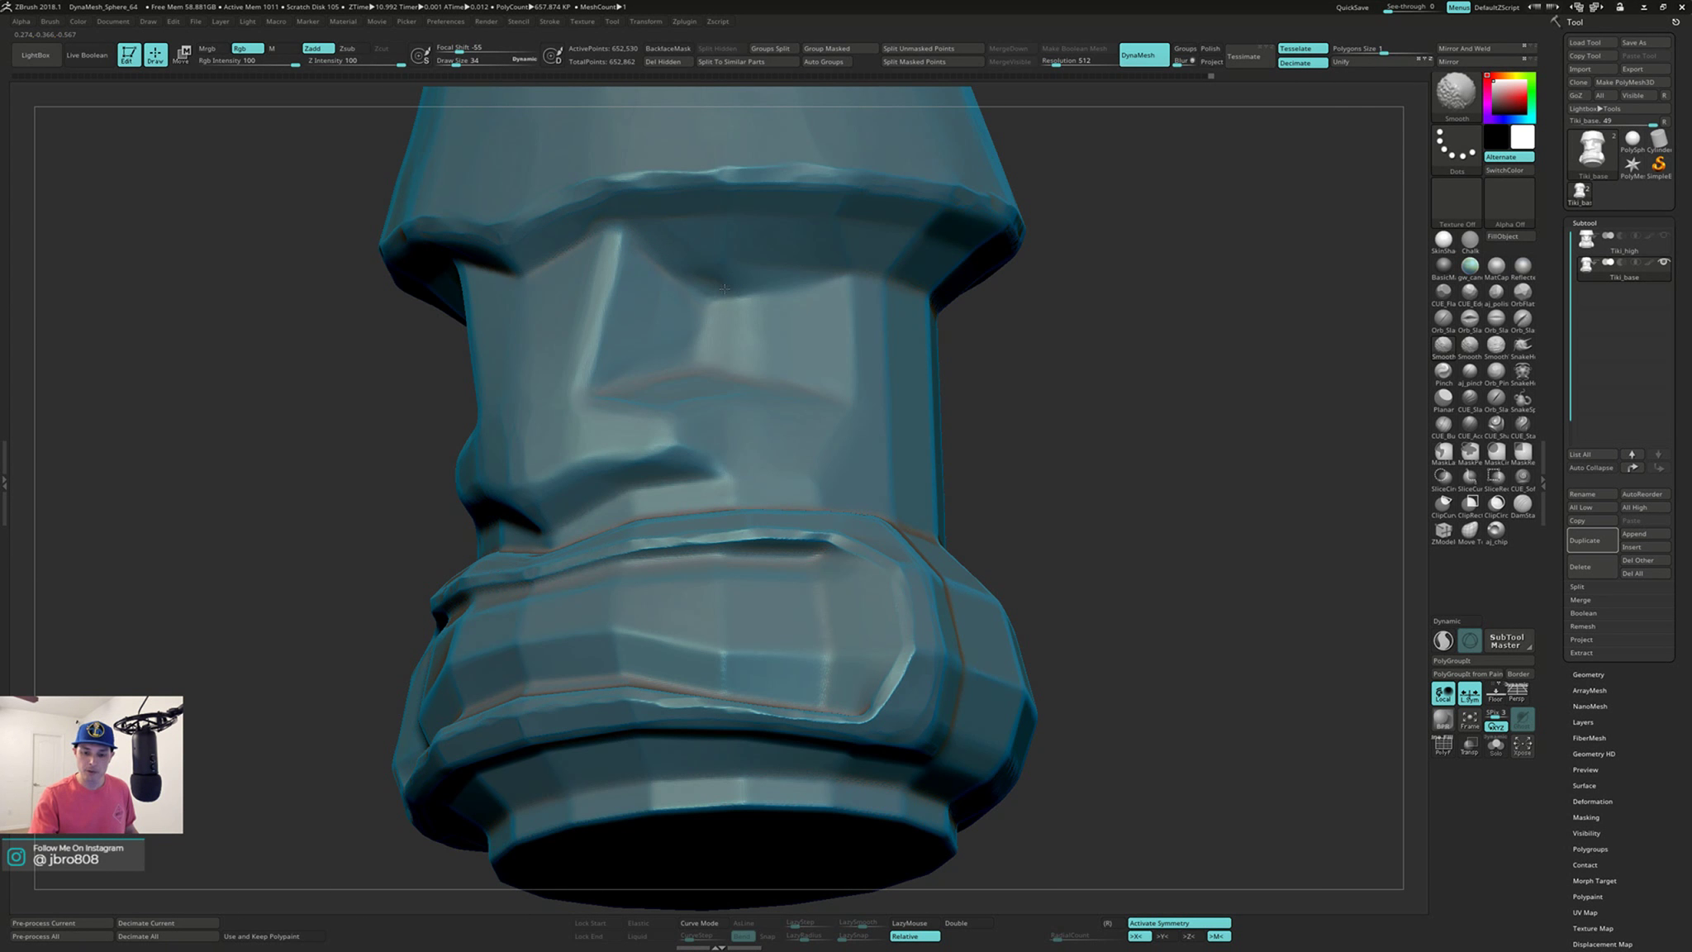
pyautogui.moveTo(718, 295); pyautogui.dragTo(633, 243, button='right')
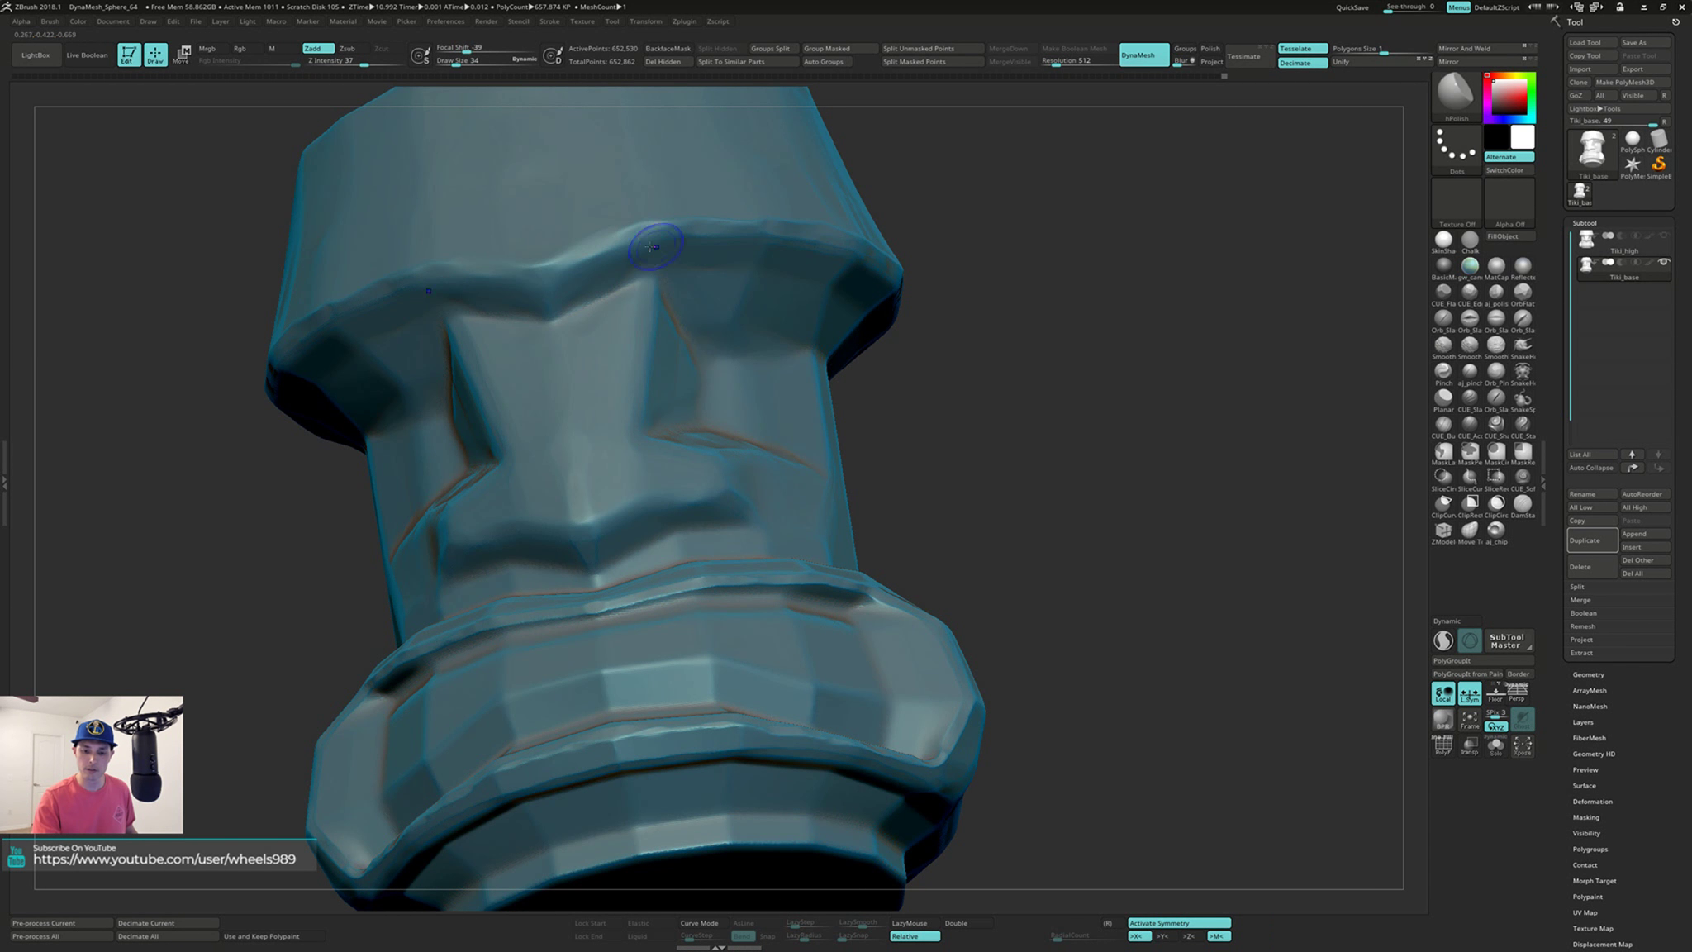
# Step: Polish the underside of the brow above the eye socket with hPolish and smooth it outward toward the temple
pyautogui.moveTo(736, 219)
pyautogui.mouseDown(button='right')
pyautogui.moveTo(726, 306)
pyautogui.moveTo(739, 310)
pyautogui.mouseUp(button='right')
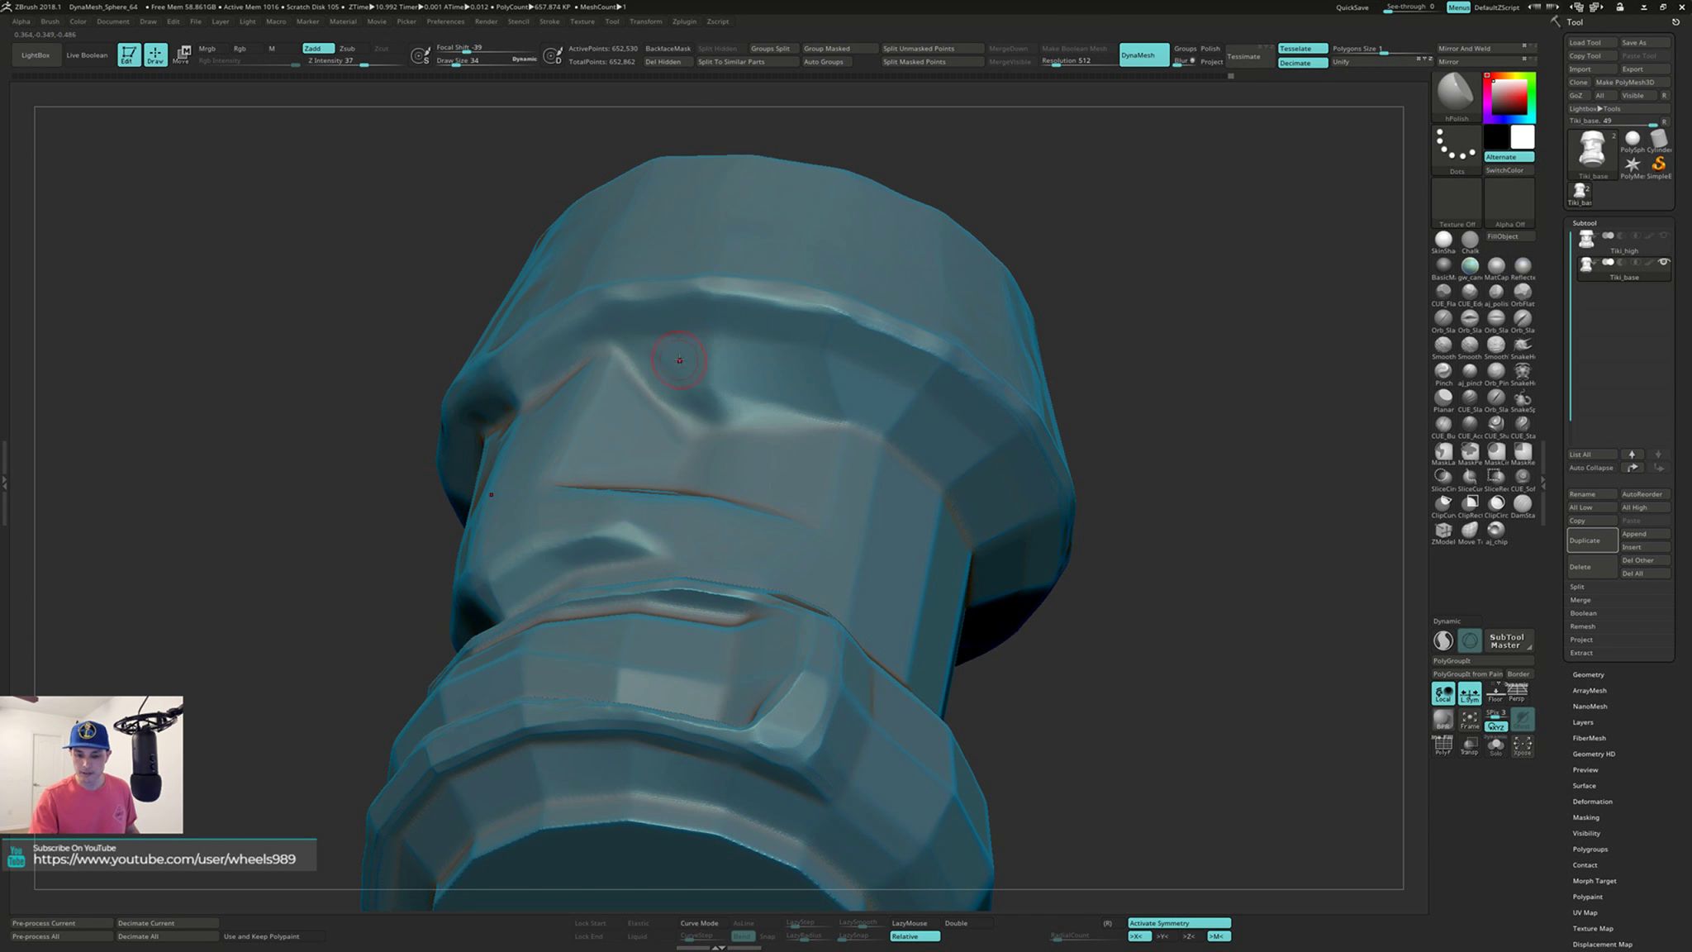
pyautogui.moveTo(729, 378); pyautogui.dragTo(714, 433, button='right')
pyautogui.moveTo(821, 440)
pyautogui.mouseDown(button='right')
pyautogui.moveTo(836, 392)
pyautogui.moveTo(744, 430)
pyautogui.moveTo(667, 419)
pyautogui.moveTo(668, 382)
pyautogui.mouseUp(button='right')
pyautogui.press('shift')
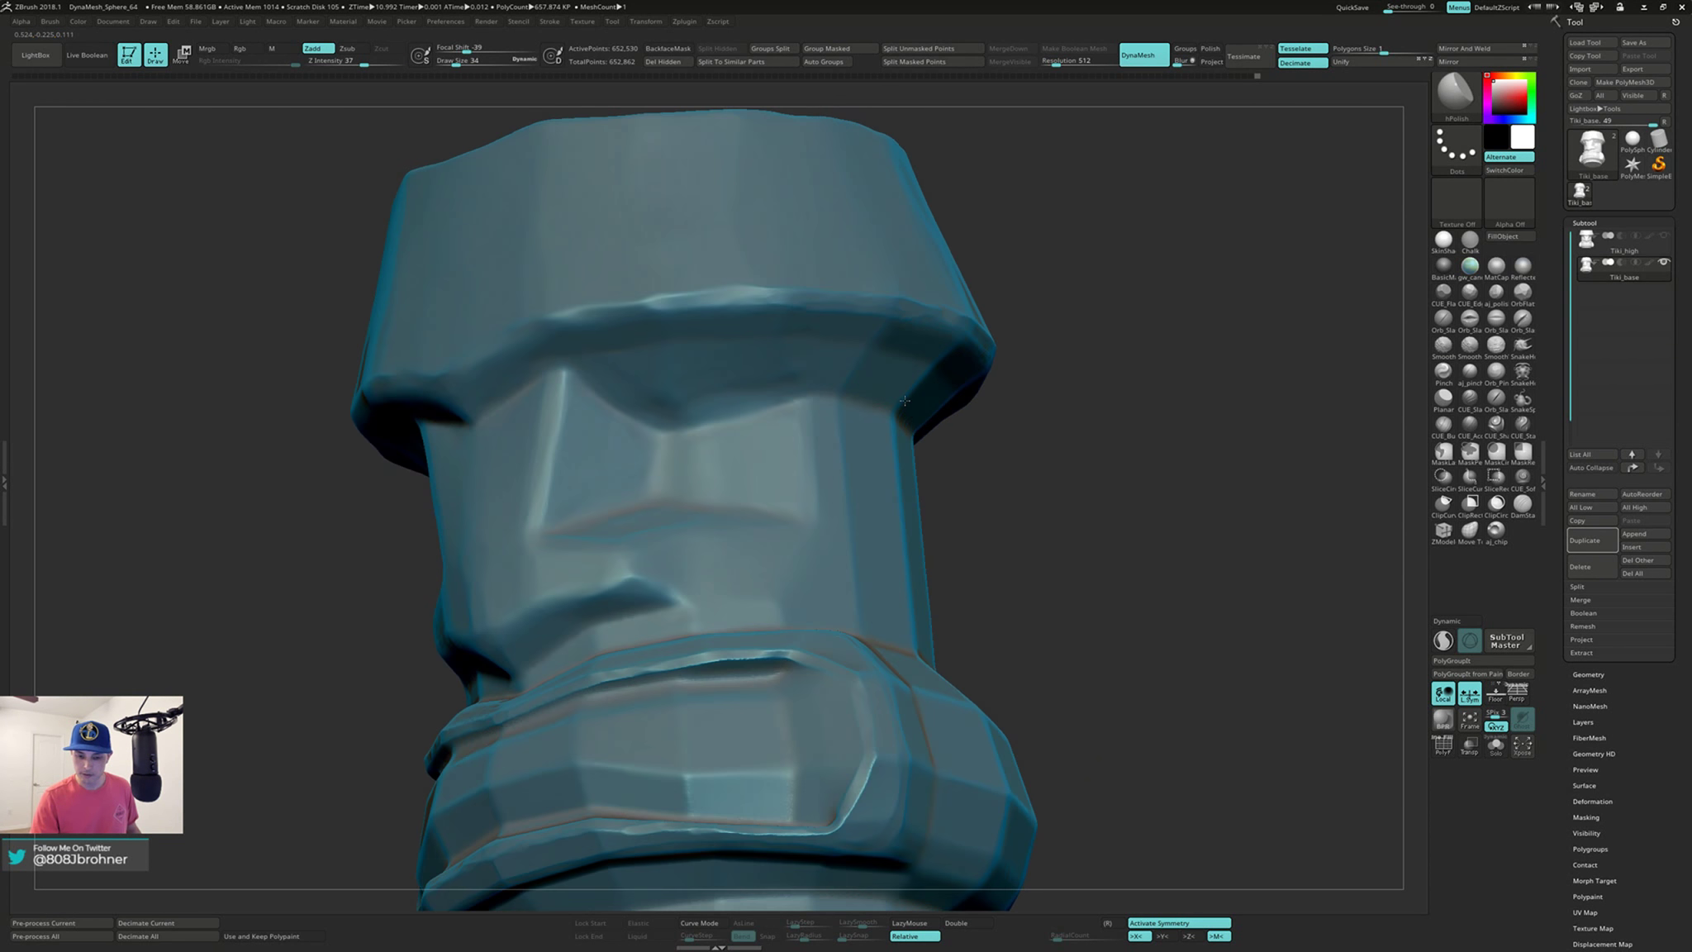
pyautogui.press('shift')
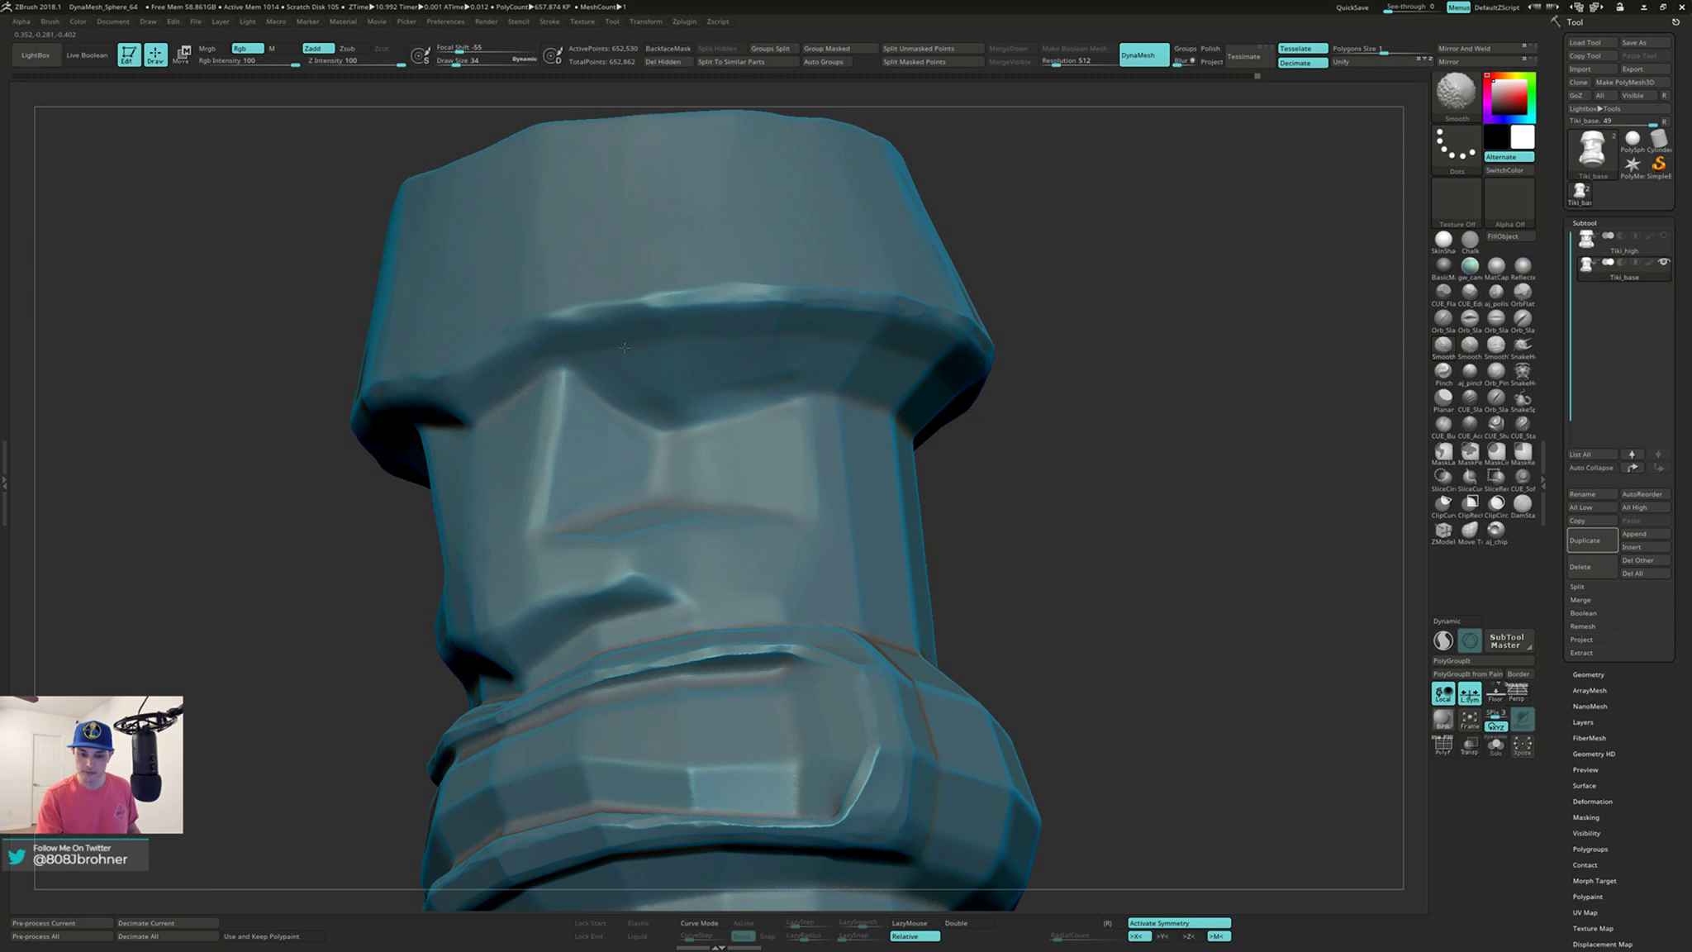
# Step: Polish the vertical facets on the side of the head and soften the brow's underside above them
pyautogui.moveTo(727, 403)
pyautogui.mouseDown(button='right')
pyautogui.moveTo(628, 437)
pyautogui.moveTo(591, 409)
pyautogui.moveTo(580, 341)
pyautogui.mouseUp(button='right')
pyautogui.moveTo(808, 357); pyautogui.dragTo(719, 380, button='right')
pyautogui.moveTo(827, 389); pyautogui.dragTo(830, 300, button='right')
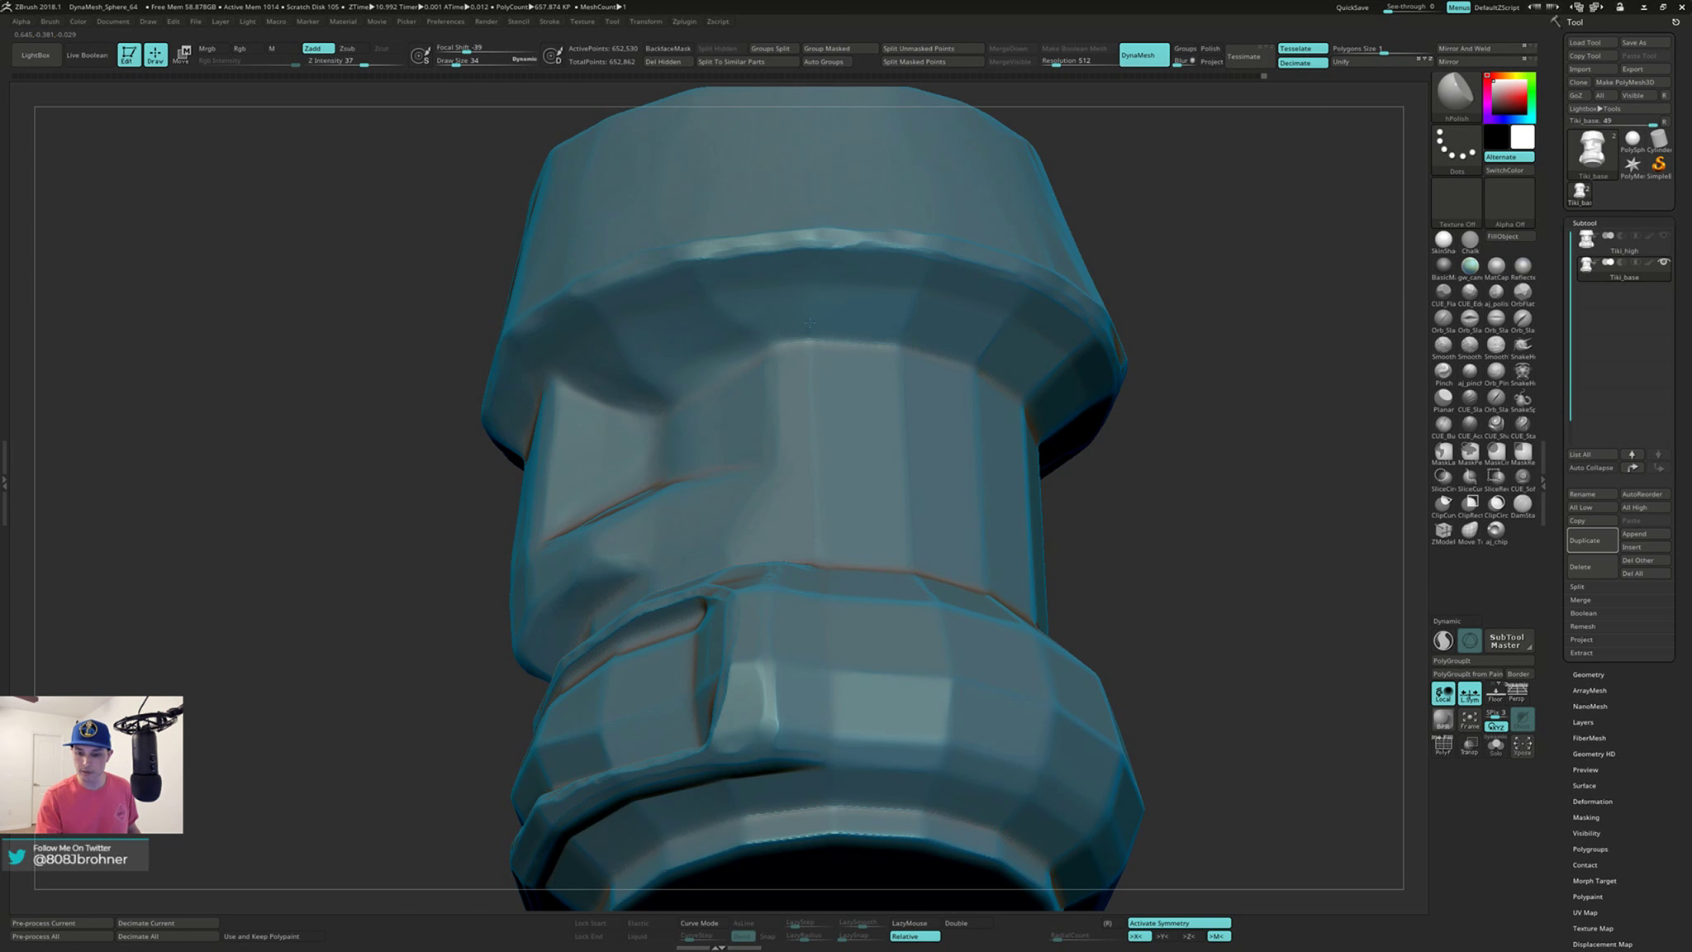
pyautogui.moveTo(810, 355)
pyautogui.mouseDown(button='right')
pyautogui.moveTo(821, 509)
pyautogui.moveTo(796, 417)
pyautogui.mouseUp(button='right')
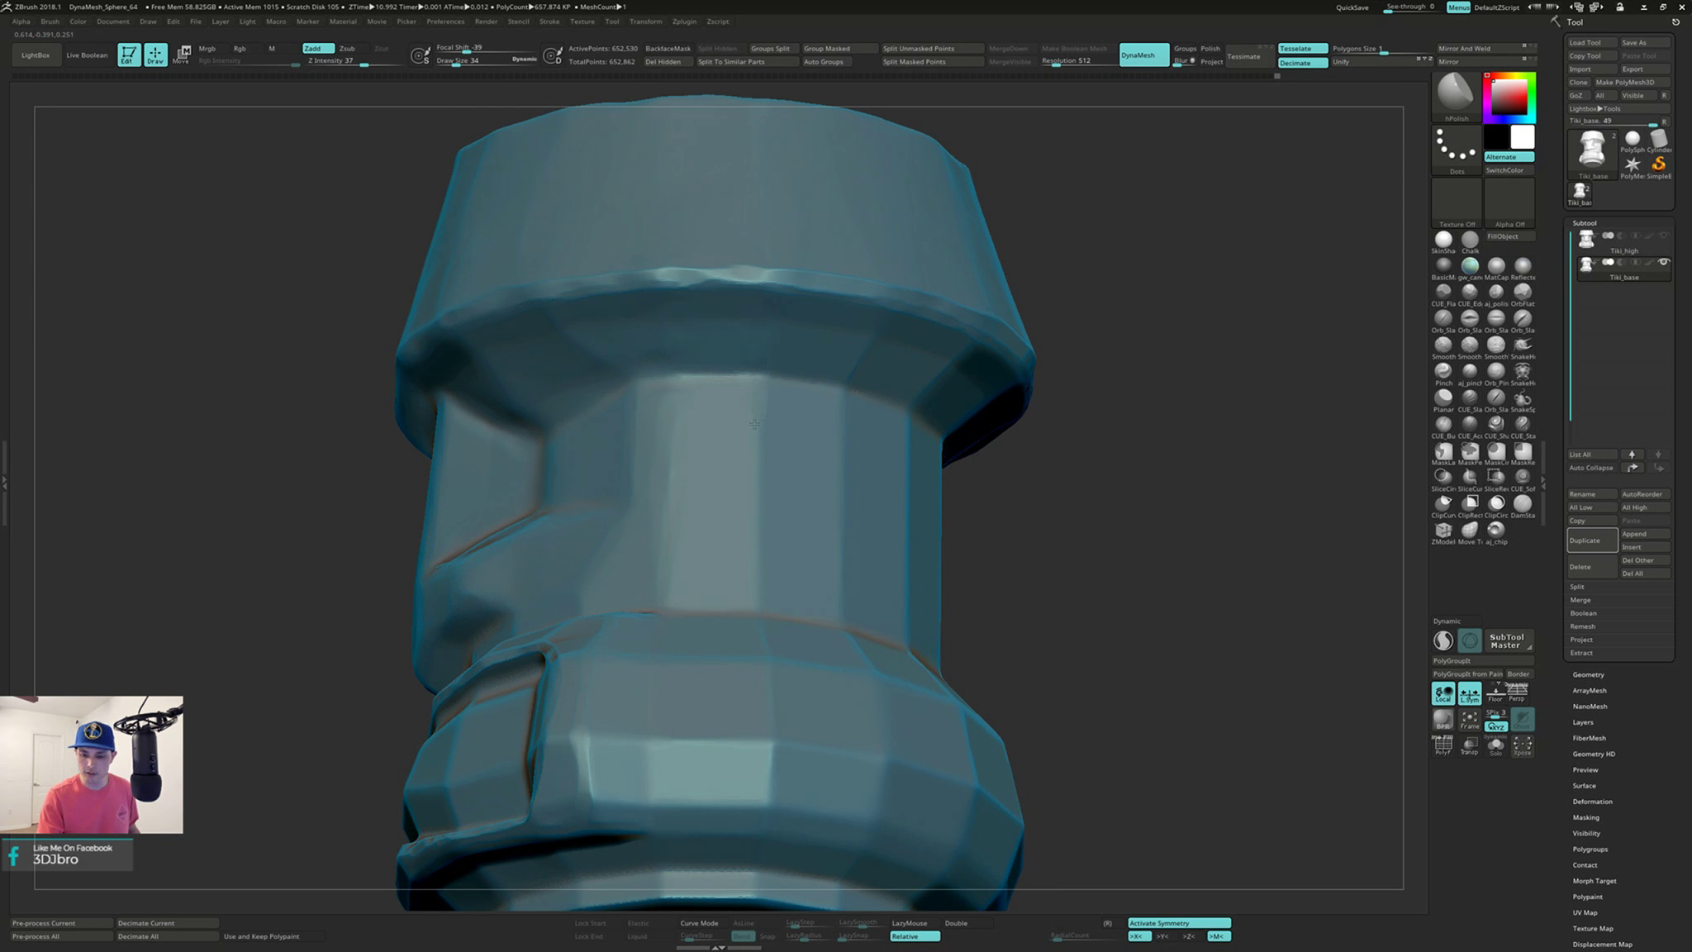
pyautogui.moveTo(755, 502); pyautogui.dragTo(748, 461, button='right')
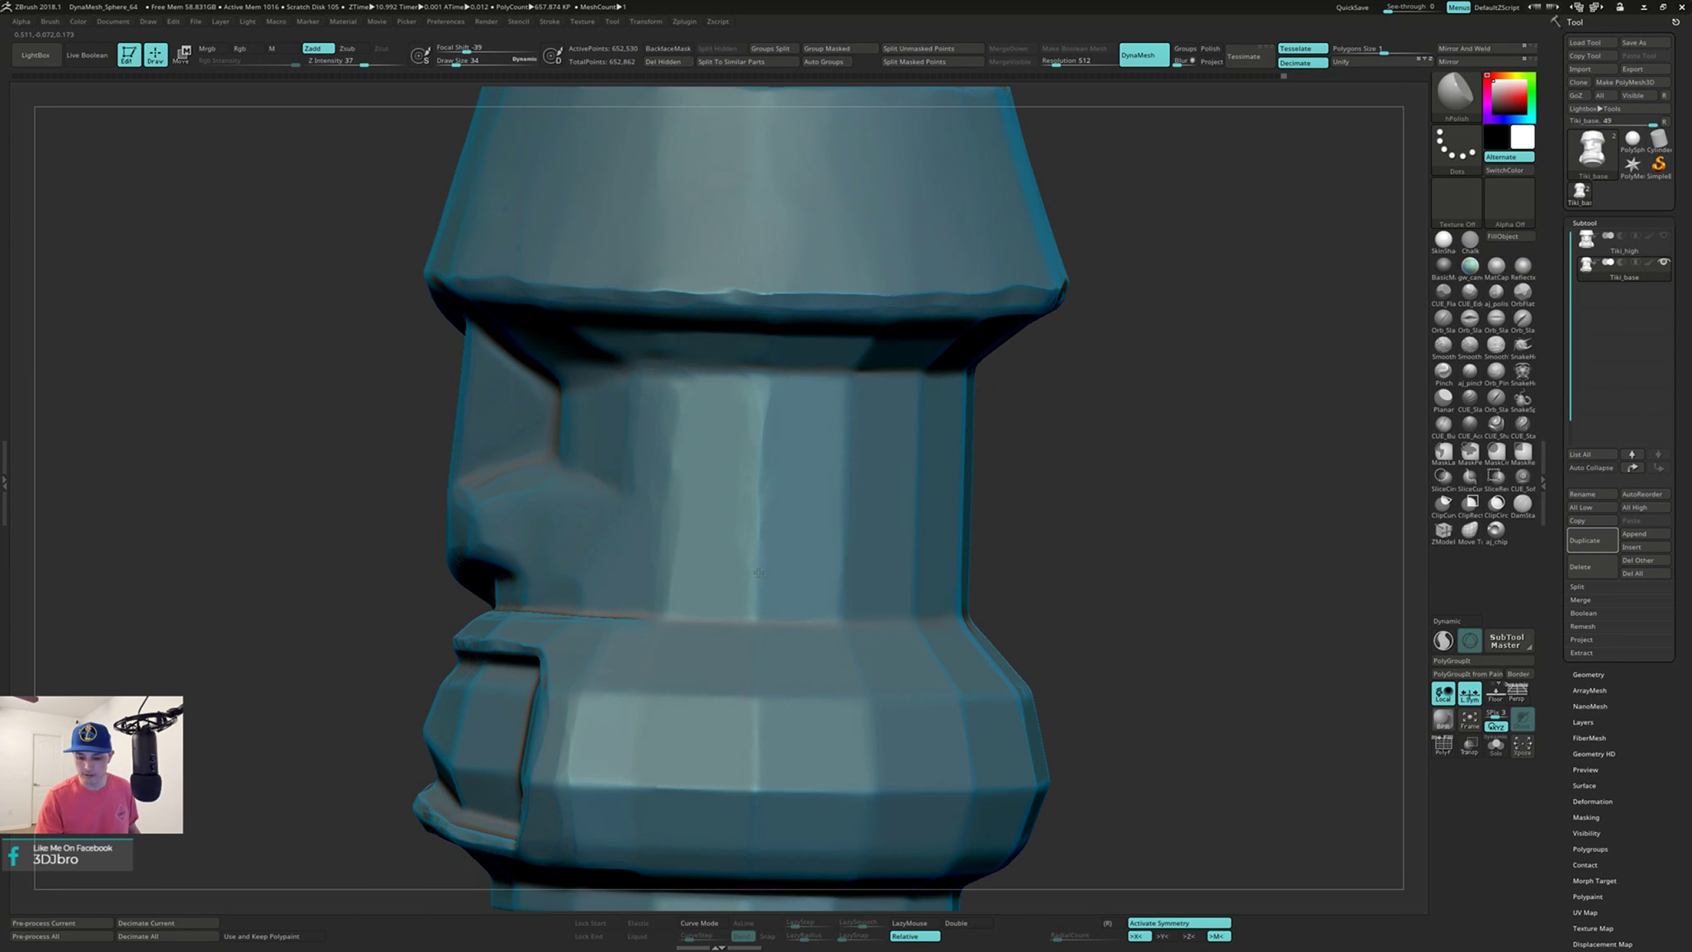
# Step: Polish the vertical facets around the back of the head between the brim and the jaw ring
pyautogui.moveTo(751, 595); pyautogui.dragTo(800, 346, button='right')
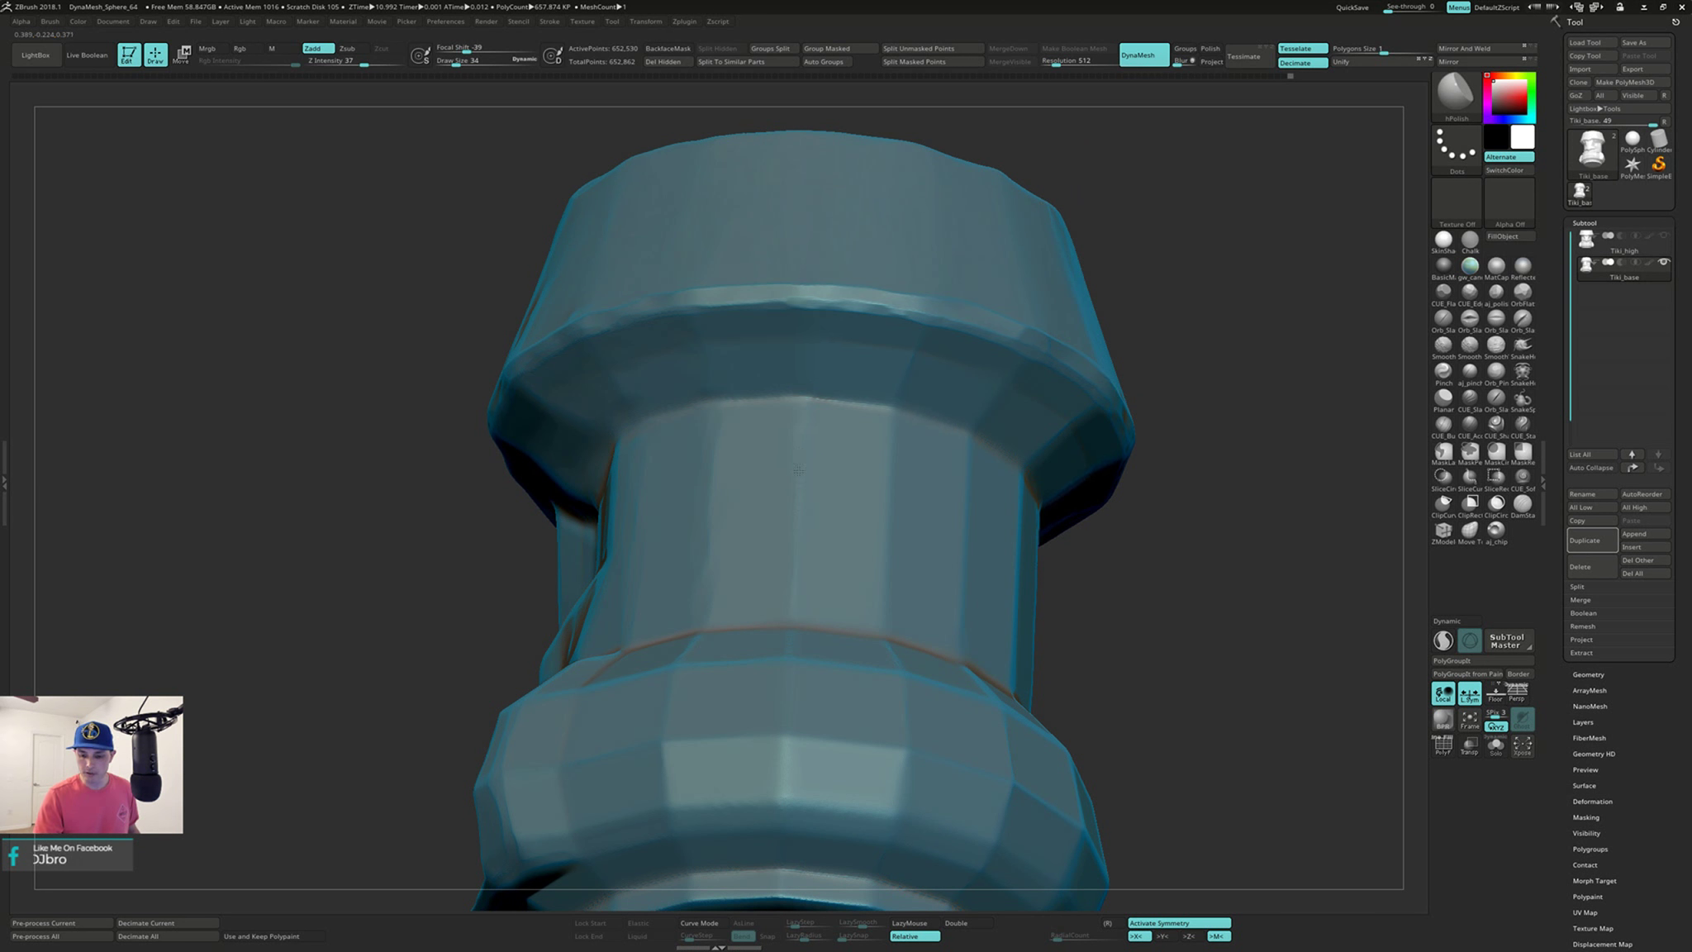
pyautogui.moveTo(794, 564)
pyautogui.mouseDown(button='right')
pyautogui.moveTo(868, 483)
pyautogui.moveTo(848, 478)
pyautogui.moveTo(831, 385)
pyautogui.mouseUp(button='right')
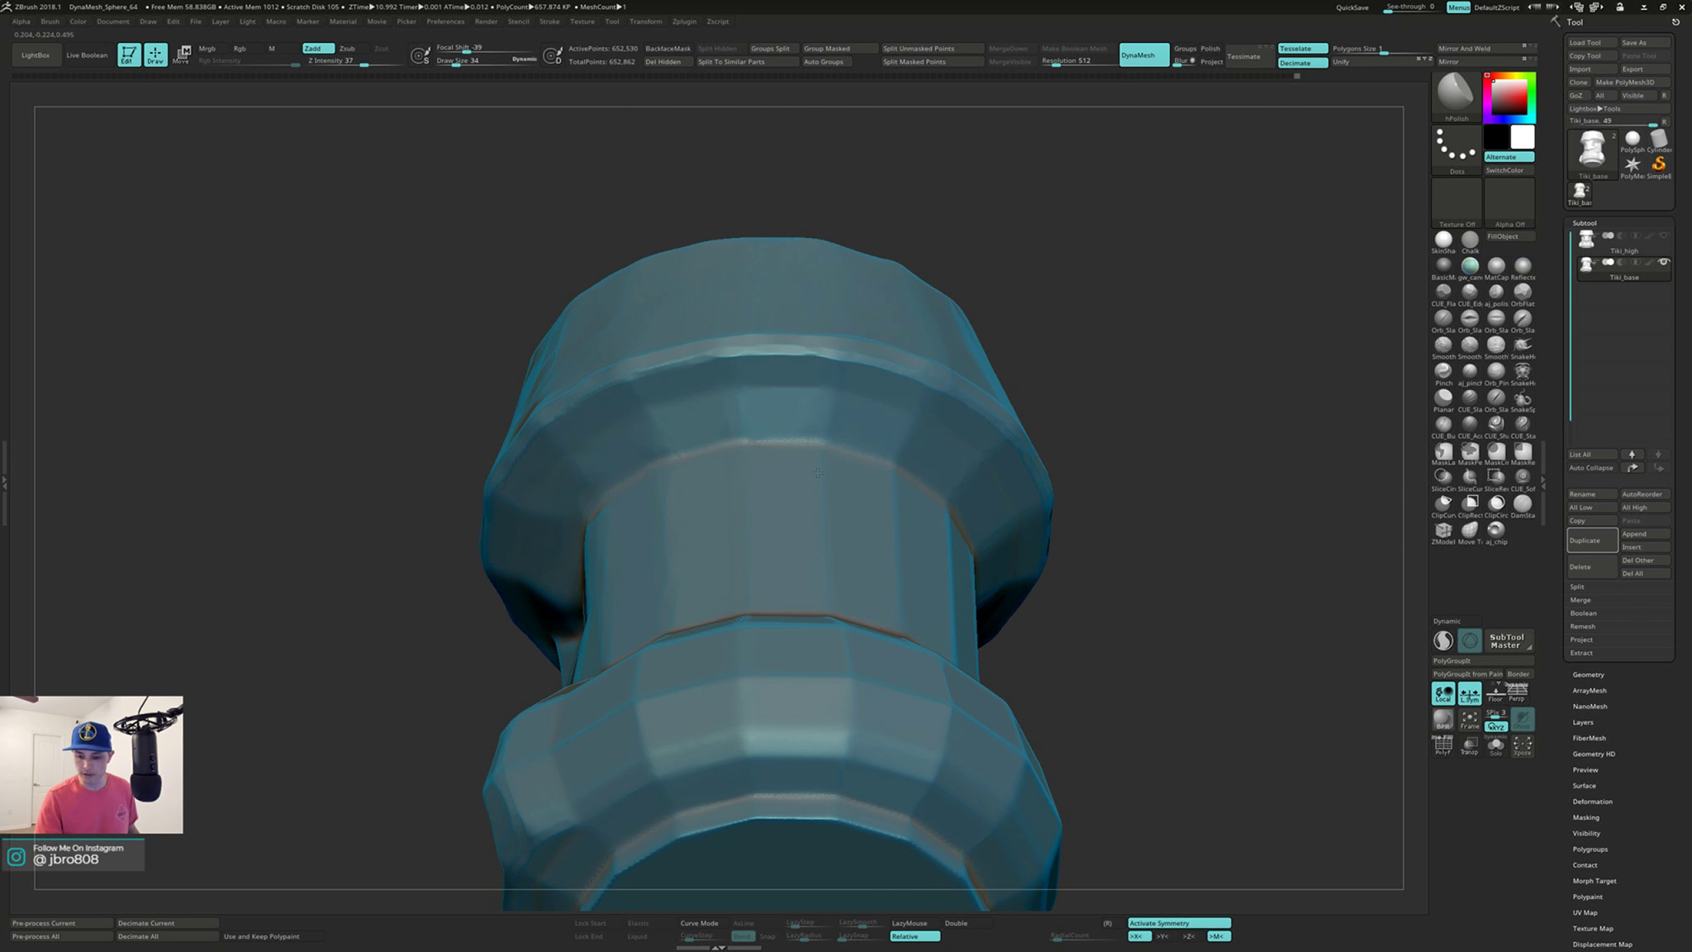
pyautogui.moveTo(949, 581); pyautogui.dragTo(967, 554, button='right')
pyautogui.moveTo(812, 610); pyautogui.dragTo(928, 402, button='right')
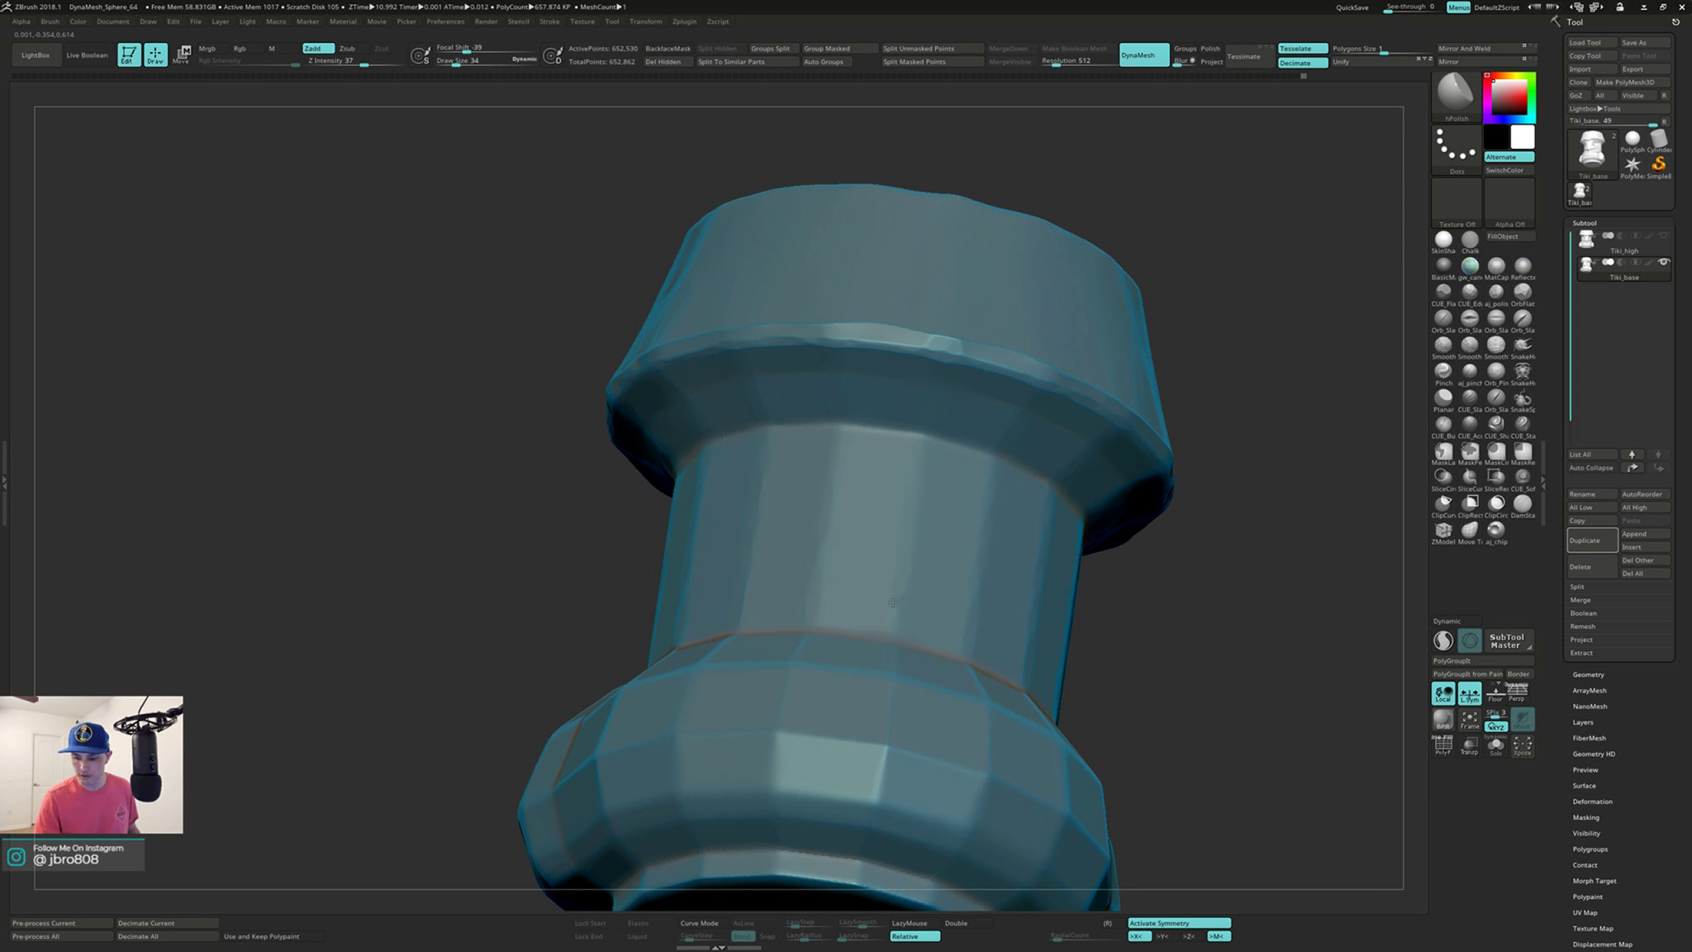
pyautogui.moveTo(934, 559); pyautogui.dragTo(925, 508, button='right')
# Step: Smooth the side of the head below the brim and polish the brim's sloped underside around toward the back
pyautogui.press('shift')
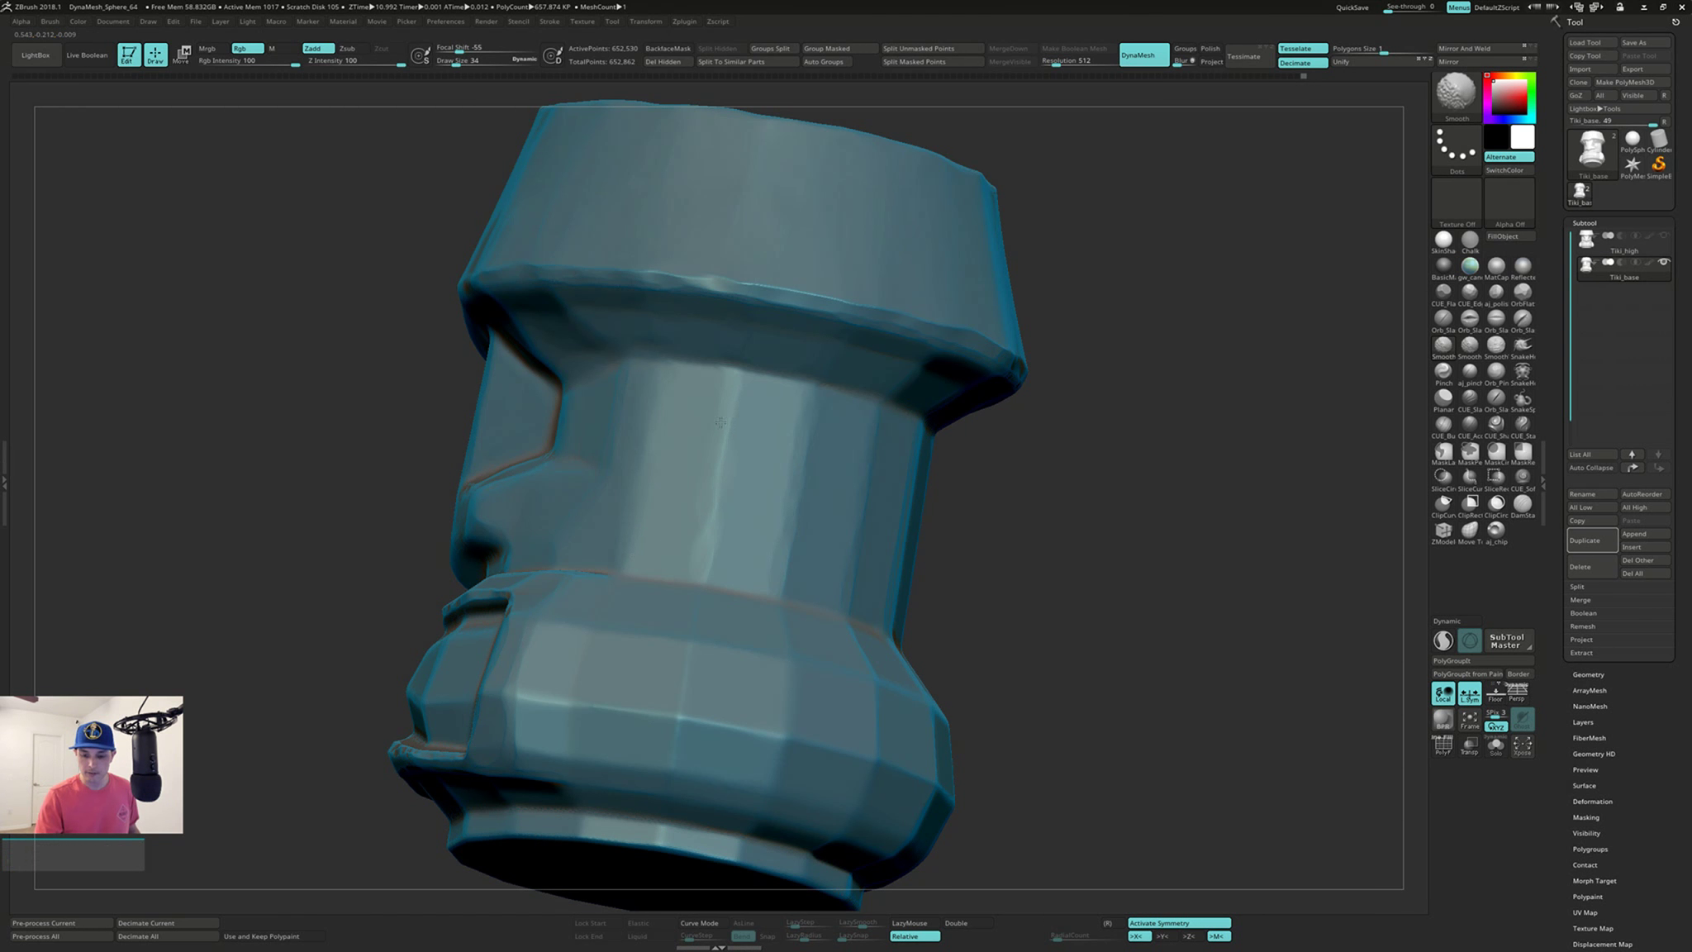
pyautogui.moveTo(720, 422)
pyautogui.mouseDown(button='right')
pyautogui.moveTo(781, 404)
pyautogui.moveTo(734, 370)
pyautogui.mouseUp(button='right')
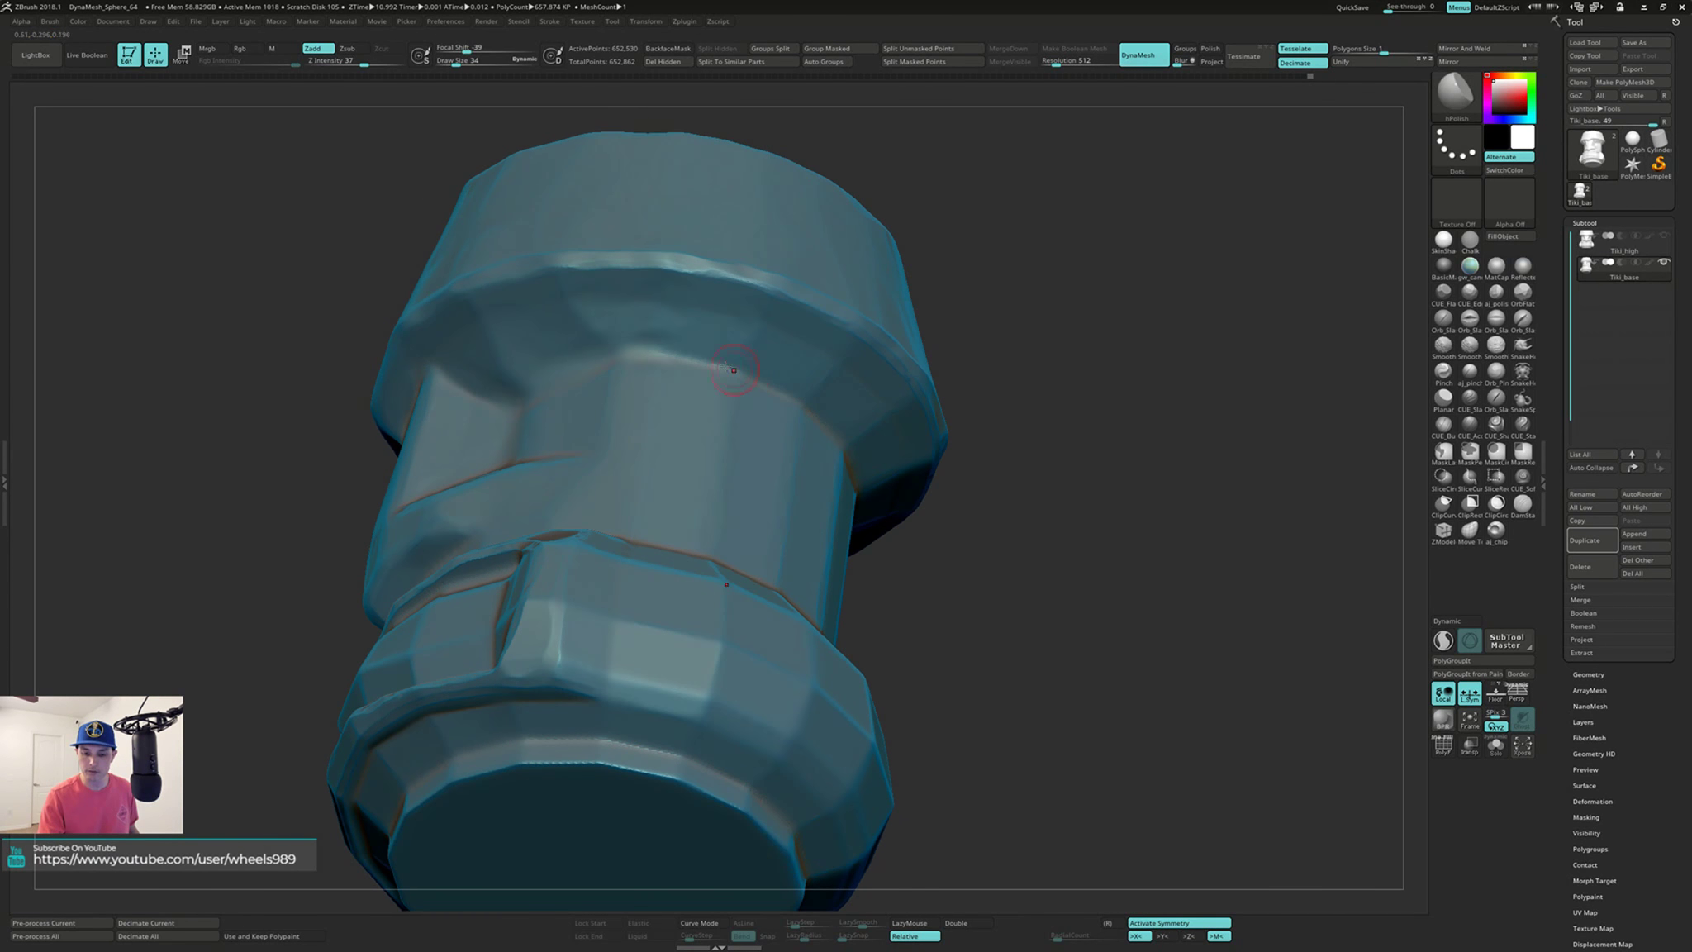
pyautogui.press('shift')
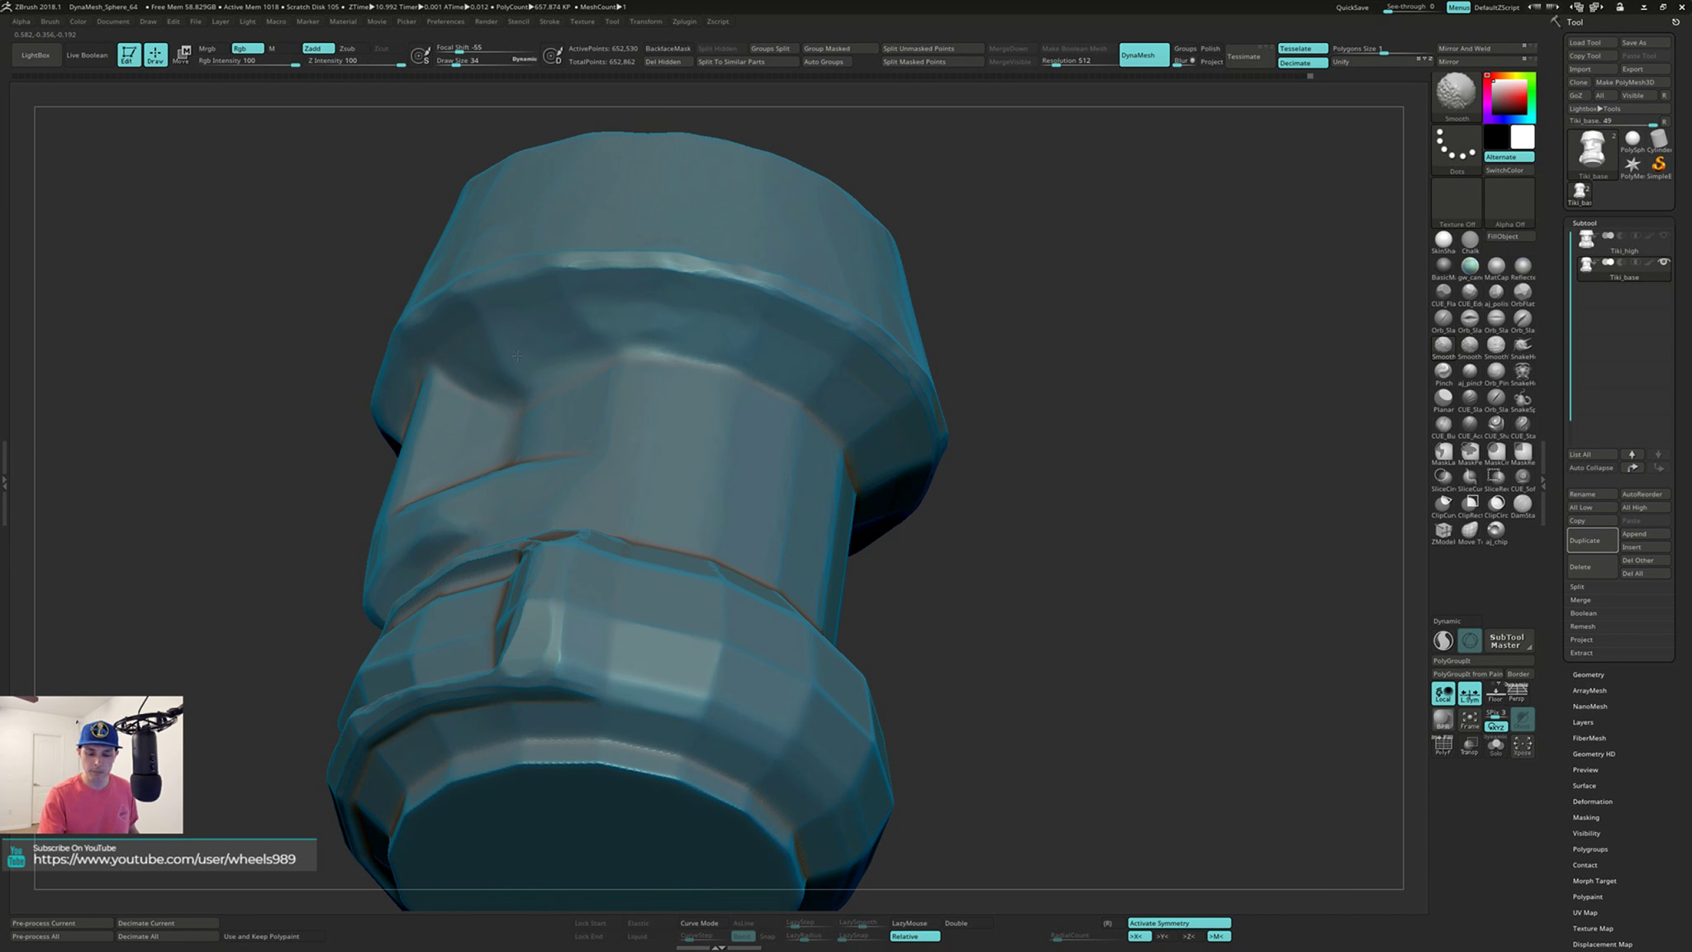
pyautogui.moveTo(517, 356)
pyautogui.mouseDown(button='right')
pyautogui.moveTo(642, 284)
pyautogui.moveTo(787, 351)
pyautogui.mouseUp(button='right')
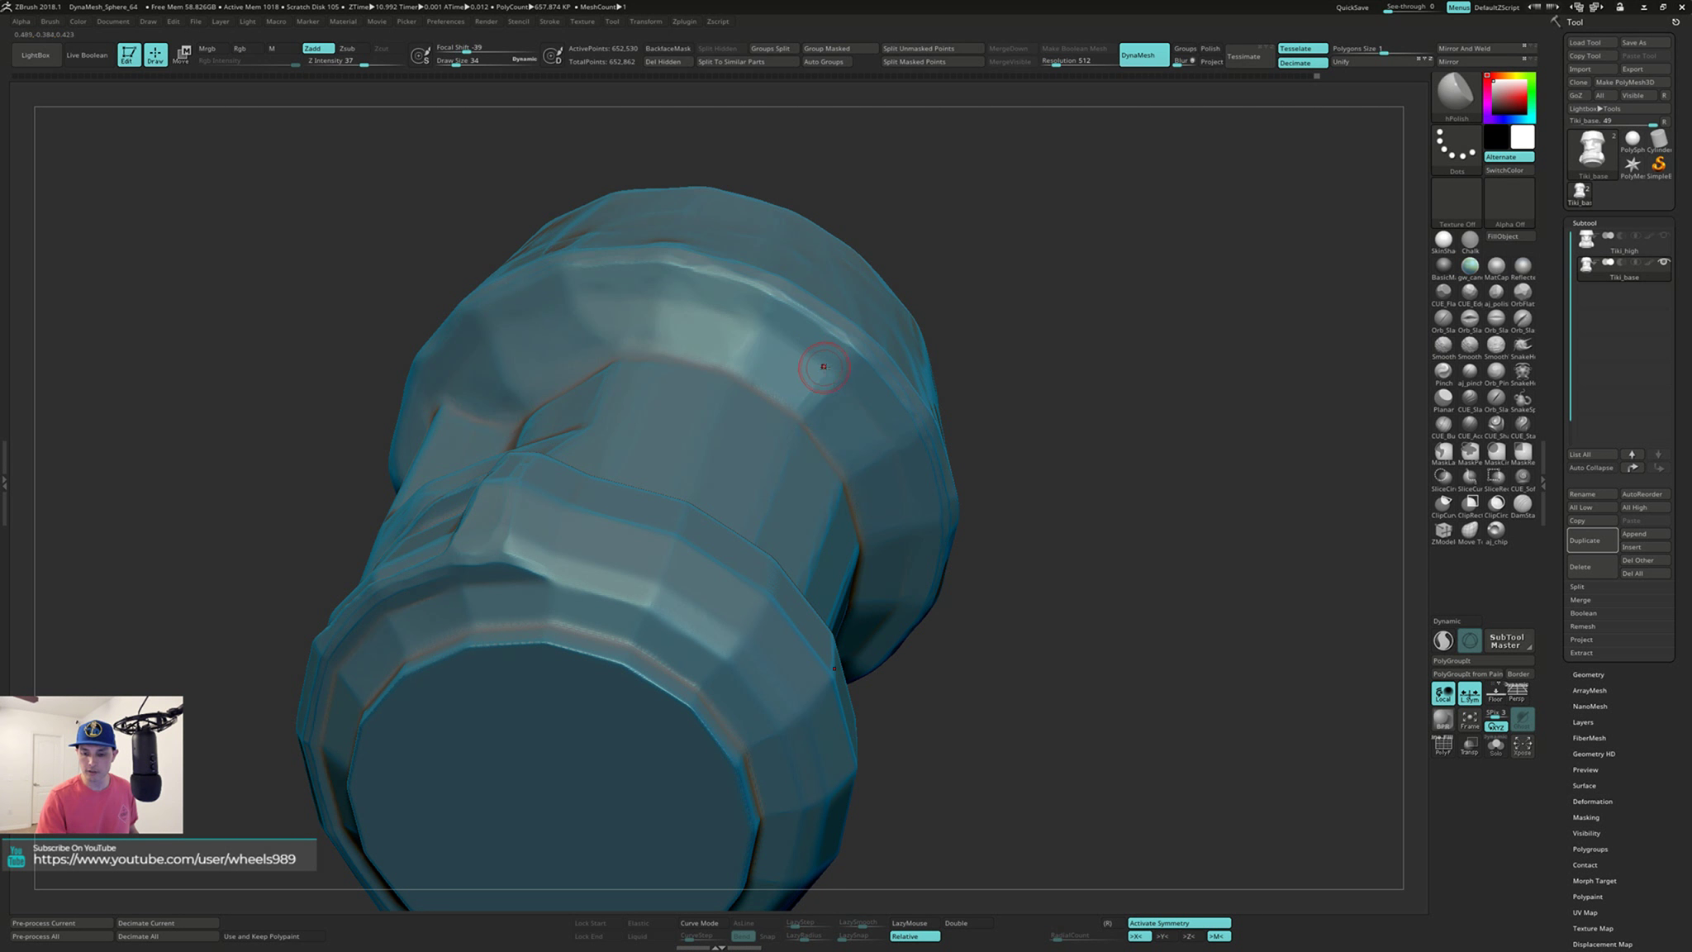
pyautogui.moveTo(814, 375)
pyautogui.mouseDown(button='right')
pyautogui.moveTo(871, 371)
pyautogui.moveTo(936, 468)
pyautogui.mouseUp(button='right')
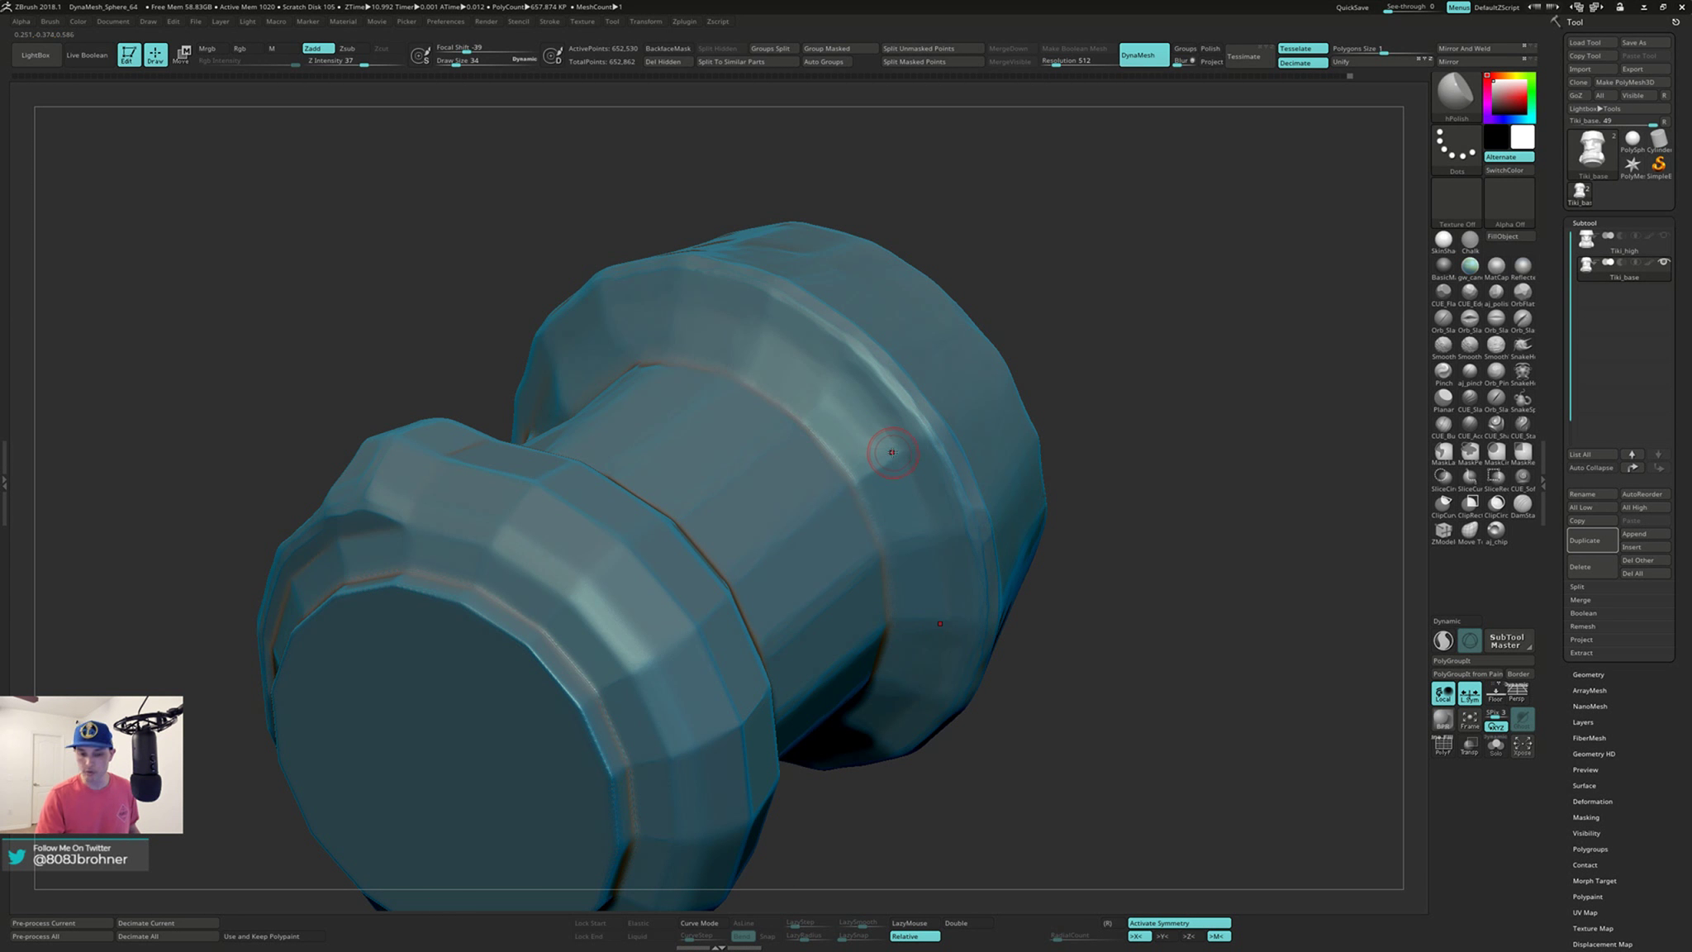
pyautogui.moveTo(891, 452)
pyautogui.mouseDown(button='right')
pyautogui.moveTo(914, 476)
pyautogui.moveTo(895, 487)
pyautogui.moveTo(909, 476)
pyautogui.moveTo(971, 536)
pyautogui.moveTo(952, 483)
pyautogui.moveTo(938, 541)
pyautogui.mouseUp(button='right')
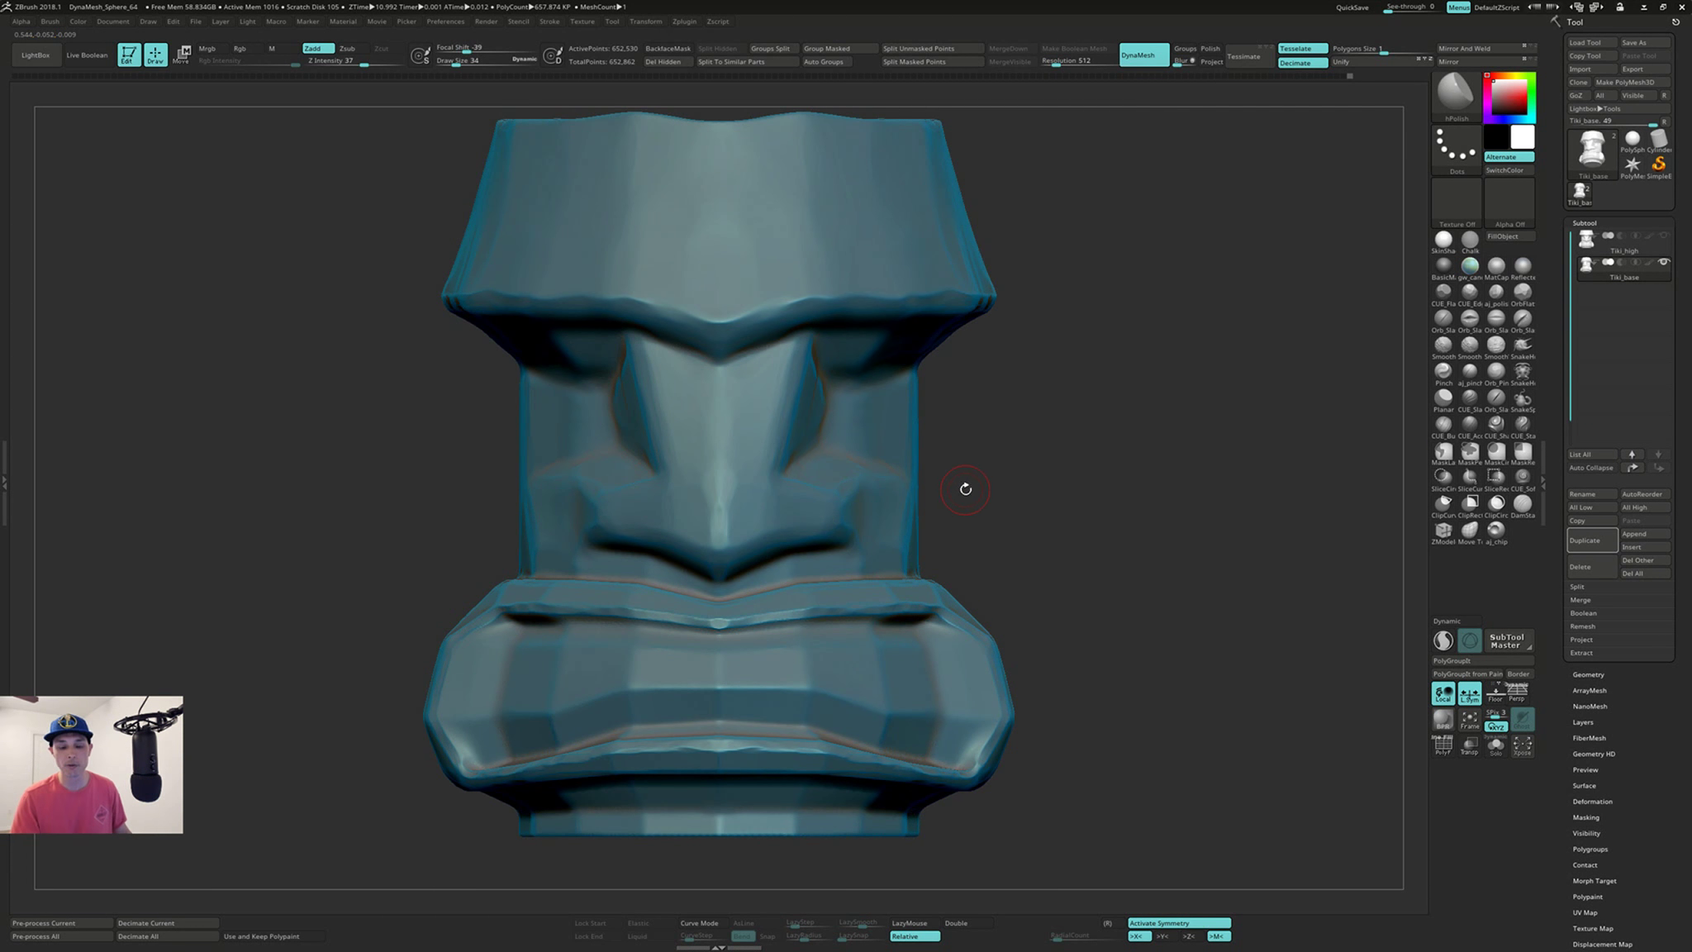
# Step: Smooth the brow's underside above the eye socket and set the brush's Draw Size to 40
pyautogui.moveTo(980, 482)
pyautogui.keyDown('ctrl'); pyautogui.mouseDown(button='right')
pyautogui.moveTo(974, 518)
pyautogui.moveTo(966, 478)
pyautogui.moveTo(907, 445)
pyautogui.mouseUp(button='right'); pyautogui.keyUp('ctrl')
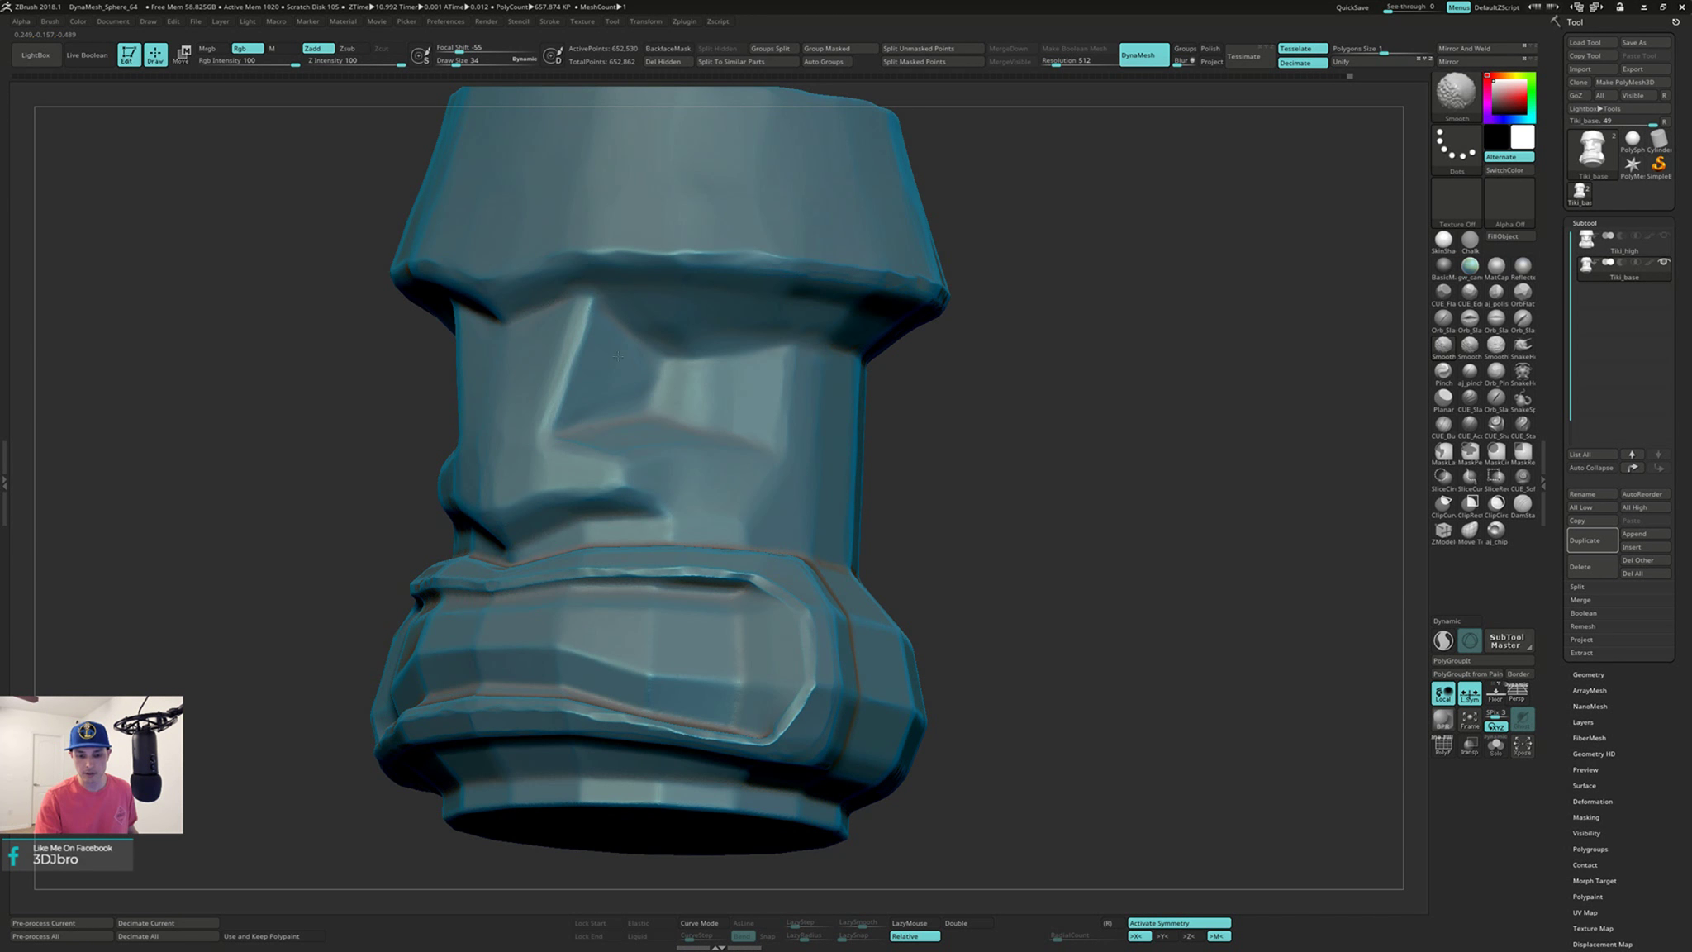
pyautogui.moveTo(618, 355); pyautogui.dragTo(608, 297, button='right')
pyautogui.keyDown('shift'); pyautogui.moveTo(627, 324); pyautogui.dragTo(727, 320); pyautogui.keyUp('shift')
pyautogui.moveTo(896, 419)
pyautogui.keyDown('ctrl'); pyautogui.mouseDown(button='right')
pyautogui.moveTo(891, 400)
pyautogui.moveTo(916, 406)
pyautogui.moveTo(910, 358)
pyautogui.moveTo(870, 349)
pyautogui.mouseUp(button='right'); pyautogui.keyUp('ctrl')
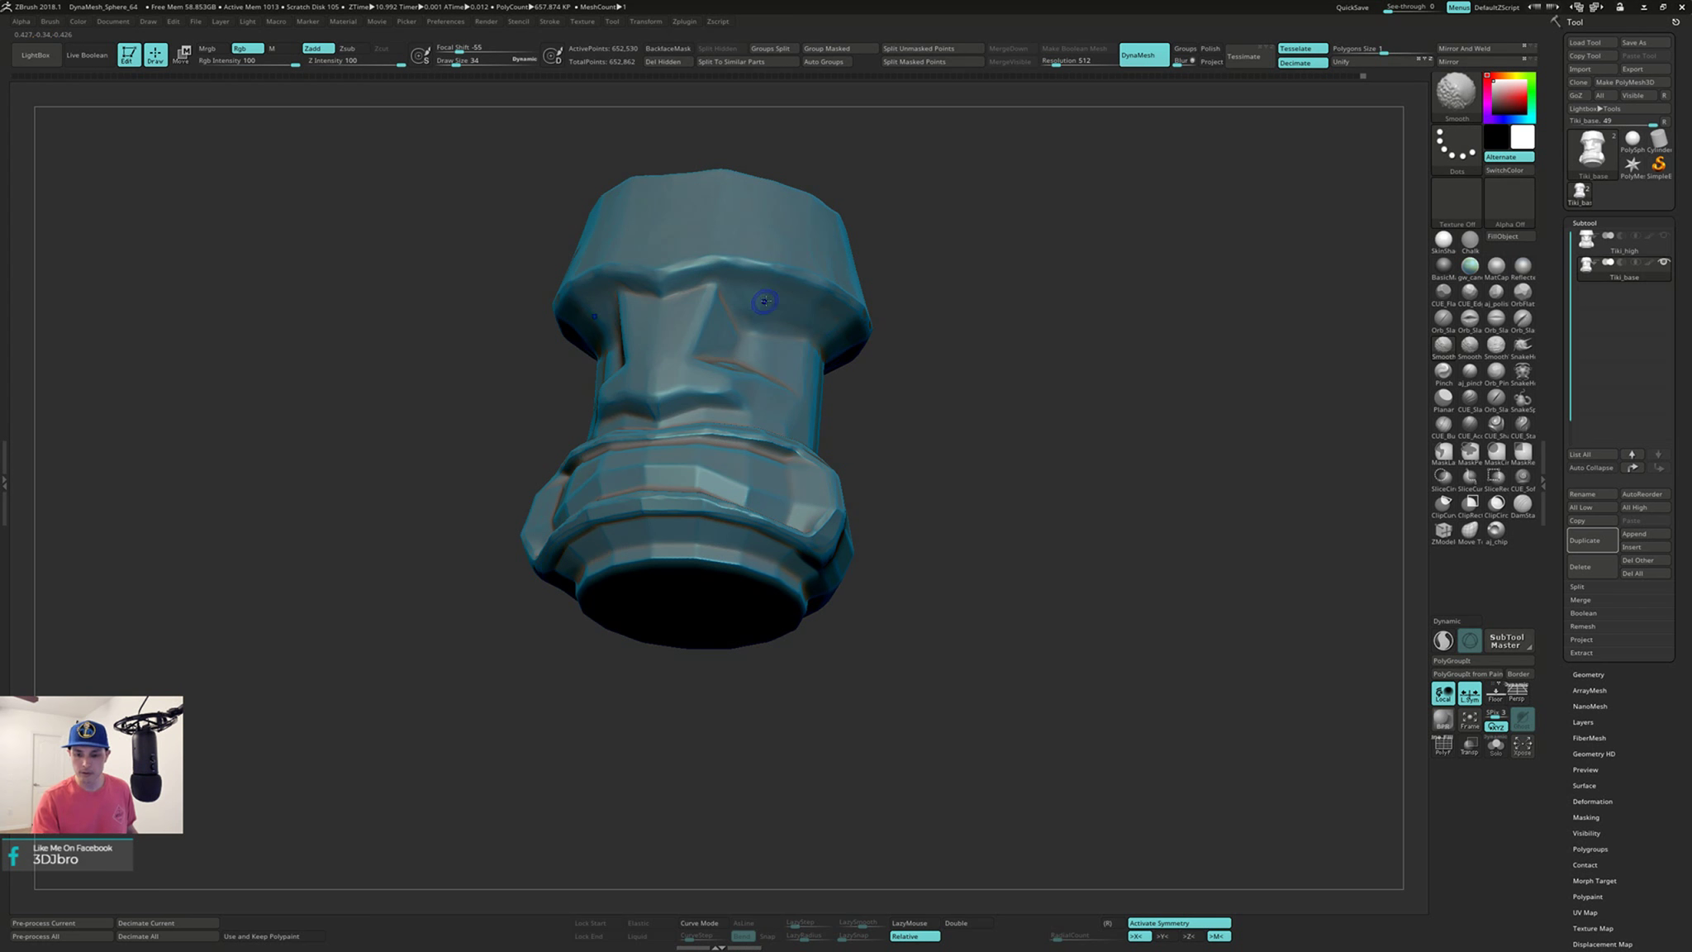
pyautogui.press('s')
pyautogui.moveTo(765, 302); pyautogui.dragTo(769, 301)
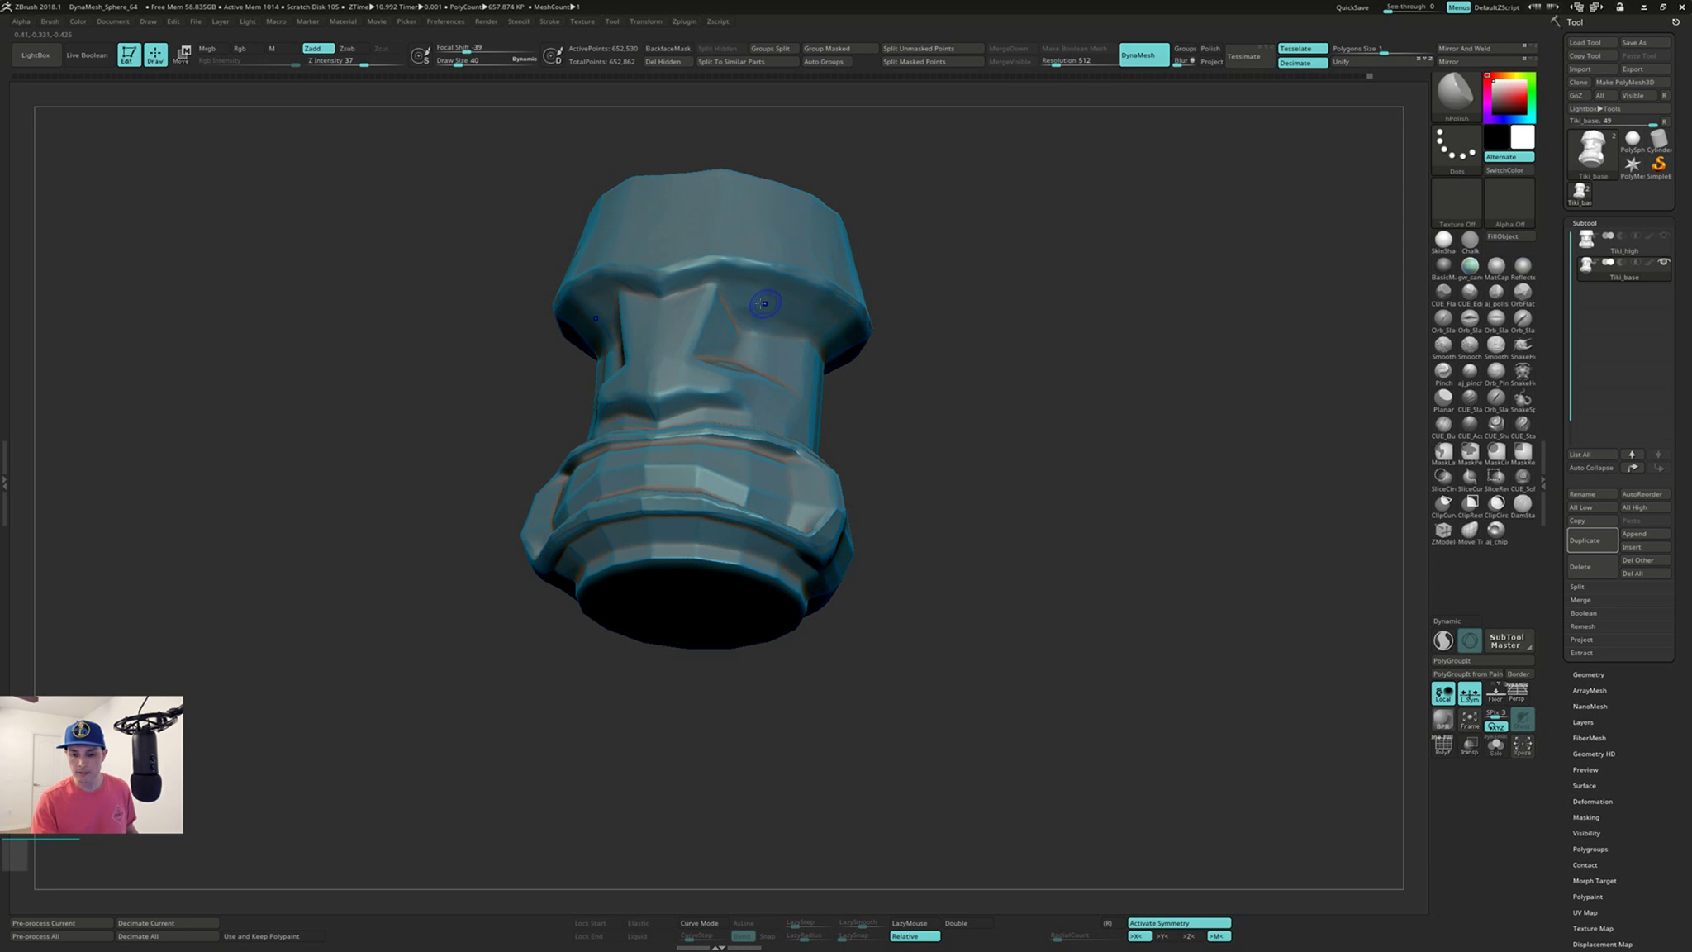
pyautogui.press('shift')
pyautogui.moveTo(759, 308)
pyautogui.keyDown('shift'); pyautogui.mouseDown(button='right')
pyautogui.moveTo(832, 340)
pyautogui.moveTo(767, 396)
pyautogui.mouseUp(button='right'); pyautogui.keyUp('shift')
# Step: Trim the hard edge around the flat base into a worn bevel with the TrimDynamic brush and smooth it
pyautogui.moveTo(900, 362)
pyautogui.mouseDown(button='right')
pyautogui.moveTo(857, 442)
pyautogui.moveTo(847, 429)
pyautogui.moveTo(859, 416)
pyautogui.moveTo(861, 463)
pyautogui.mouseUp(button='right')
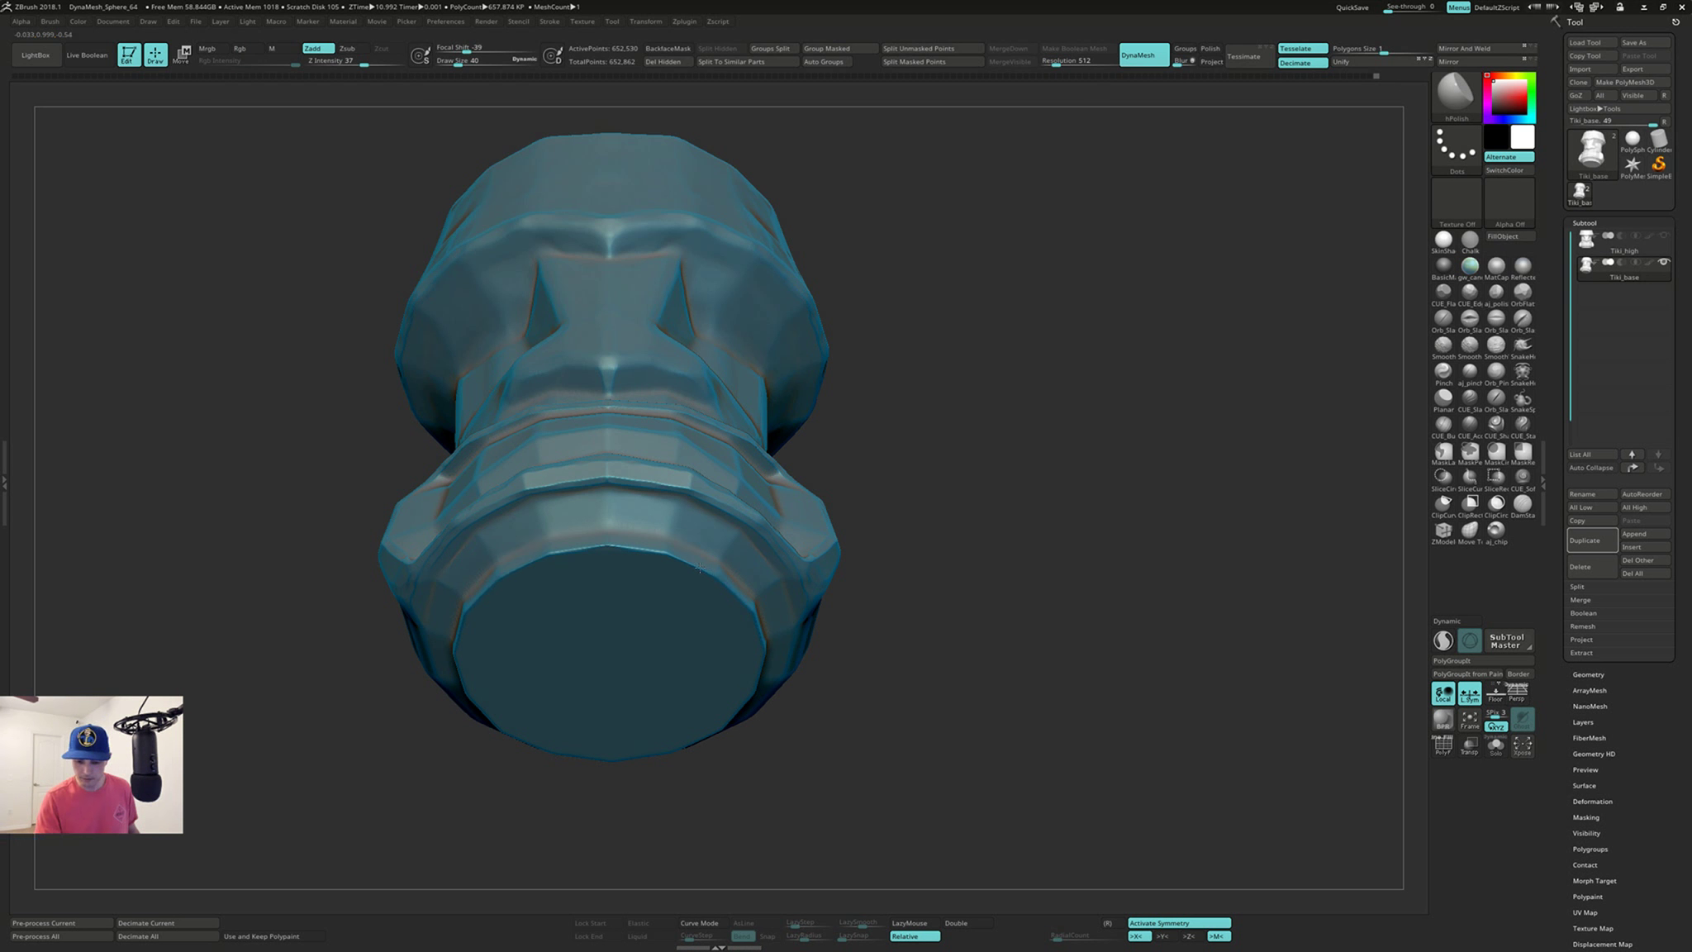
pyautogui.moveTo(586, 548); pyautogui.dragTo(593, 547)
pyautogui.moveTo(593, 548)
pyautogui.mouseDown(button='right')
pyautogui.moveTo(688, 552)
pyautogui.moveTo(671, 531)
pyautogui.mouseUp(button='right')
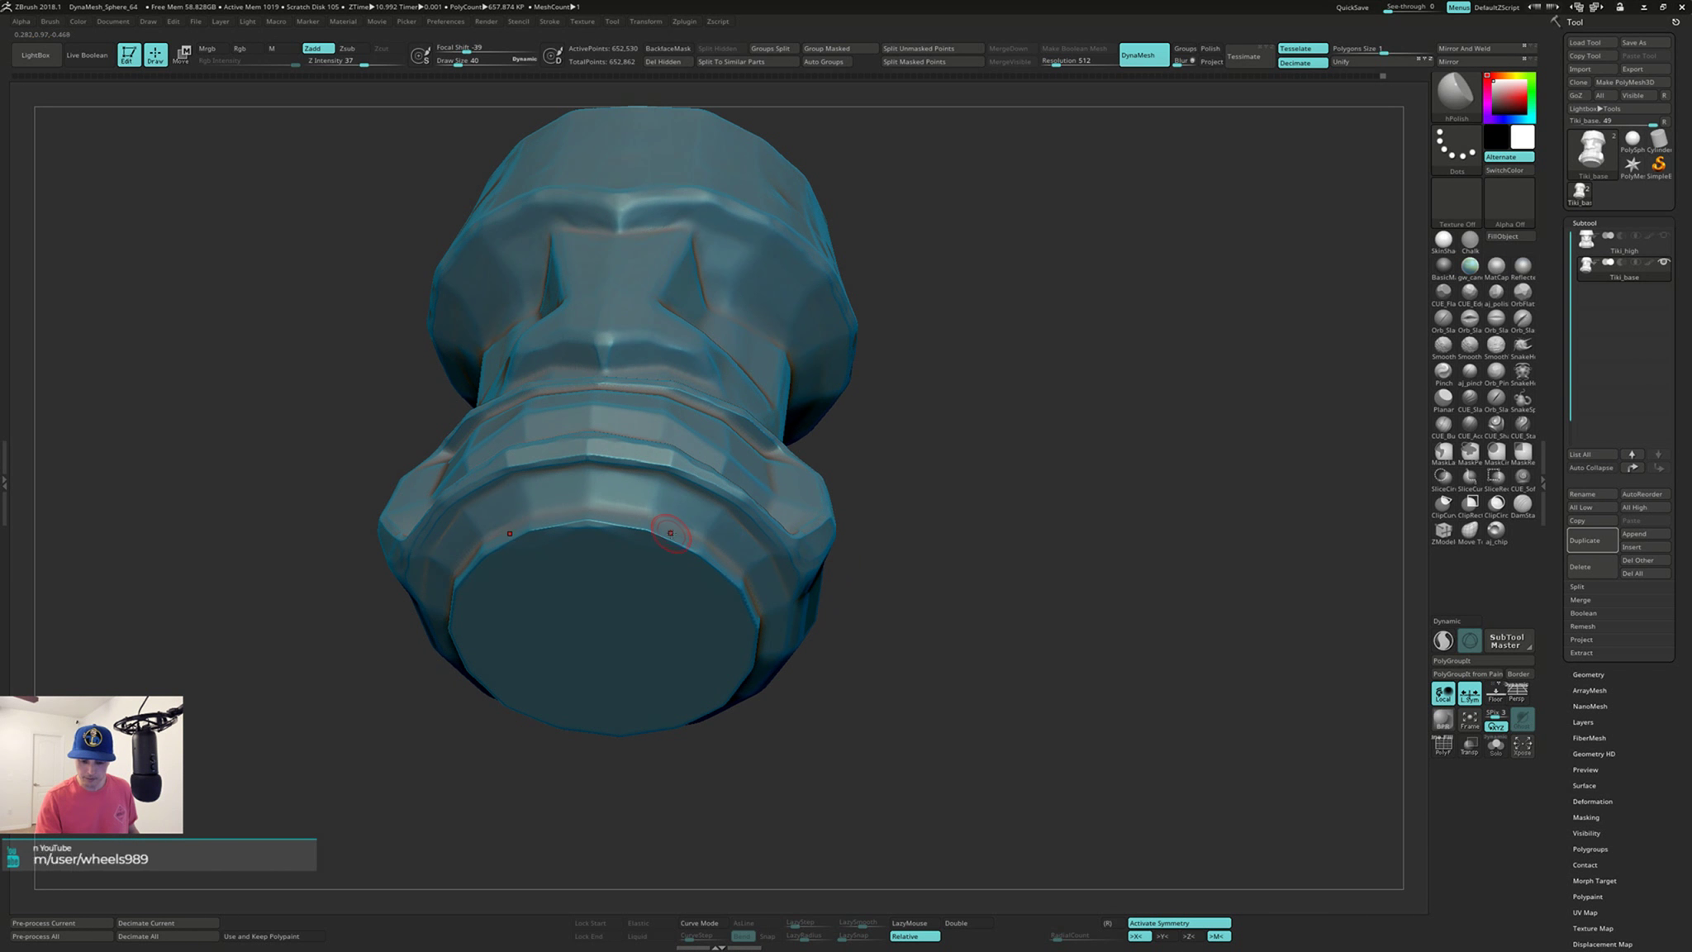
pyautogui.press('b')
pyautogui.press('t')
pyautogui.press('d')
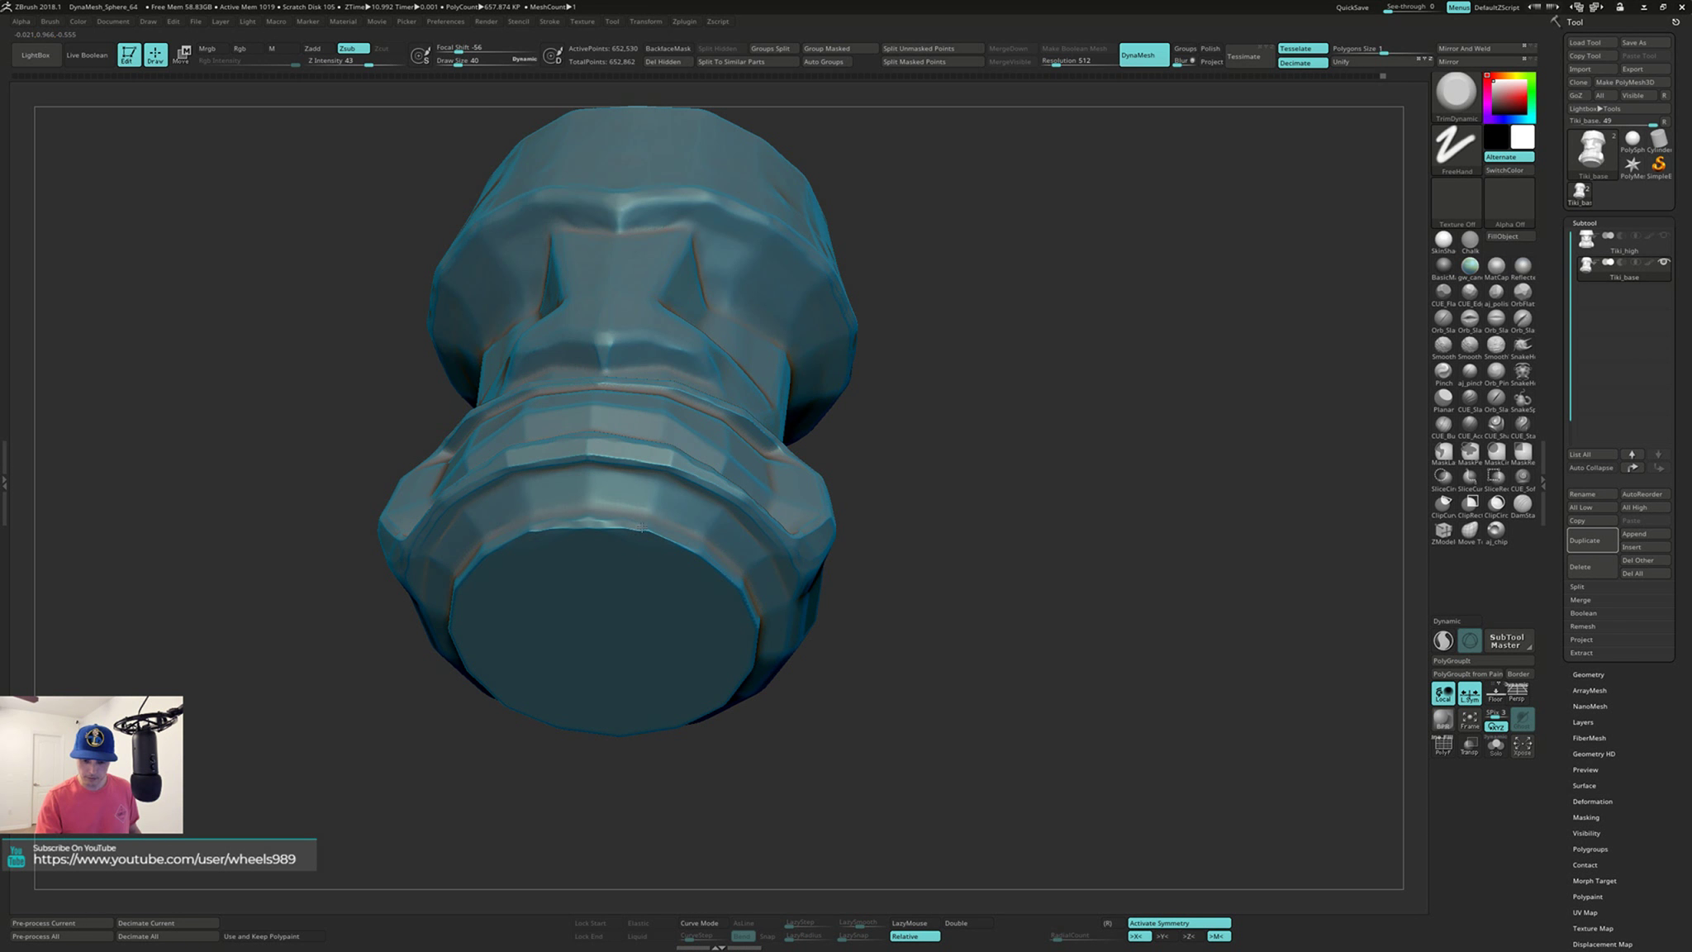
pyautogui.moveTo(692, 542); pyautogui.dragTo(682, 552, button='right')
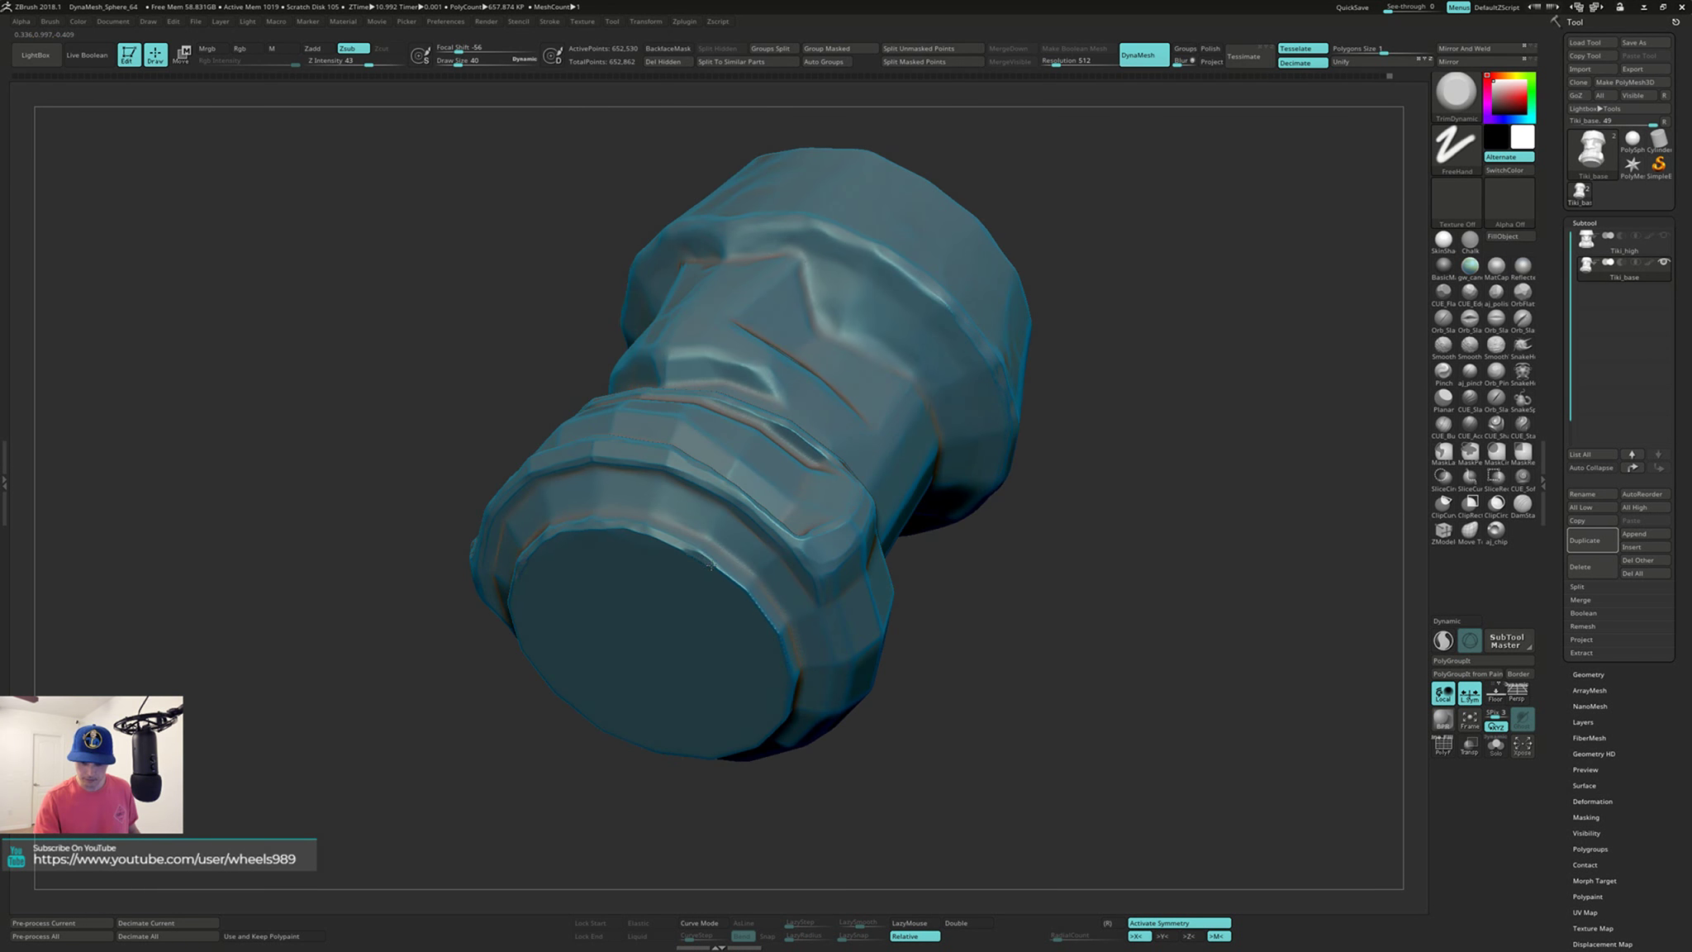
pyautogui.moveTo(752, 595); pyautogui.dragTo(777, 520, button='right')
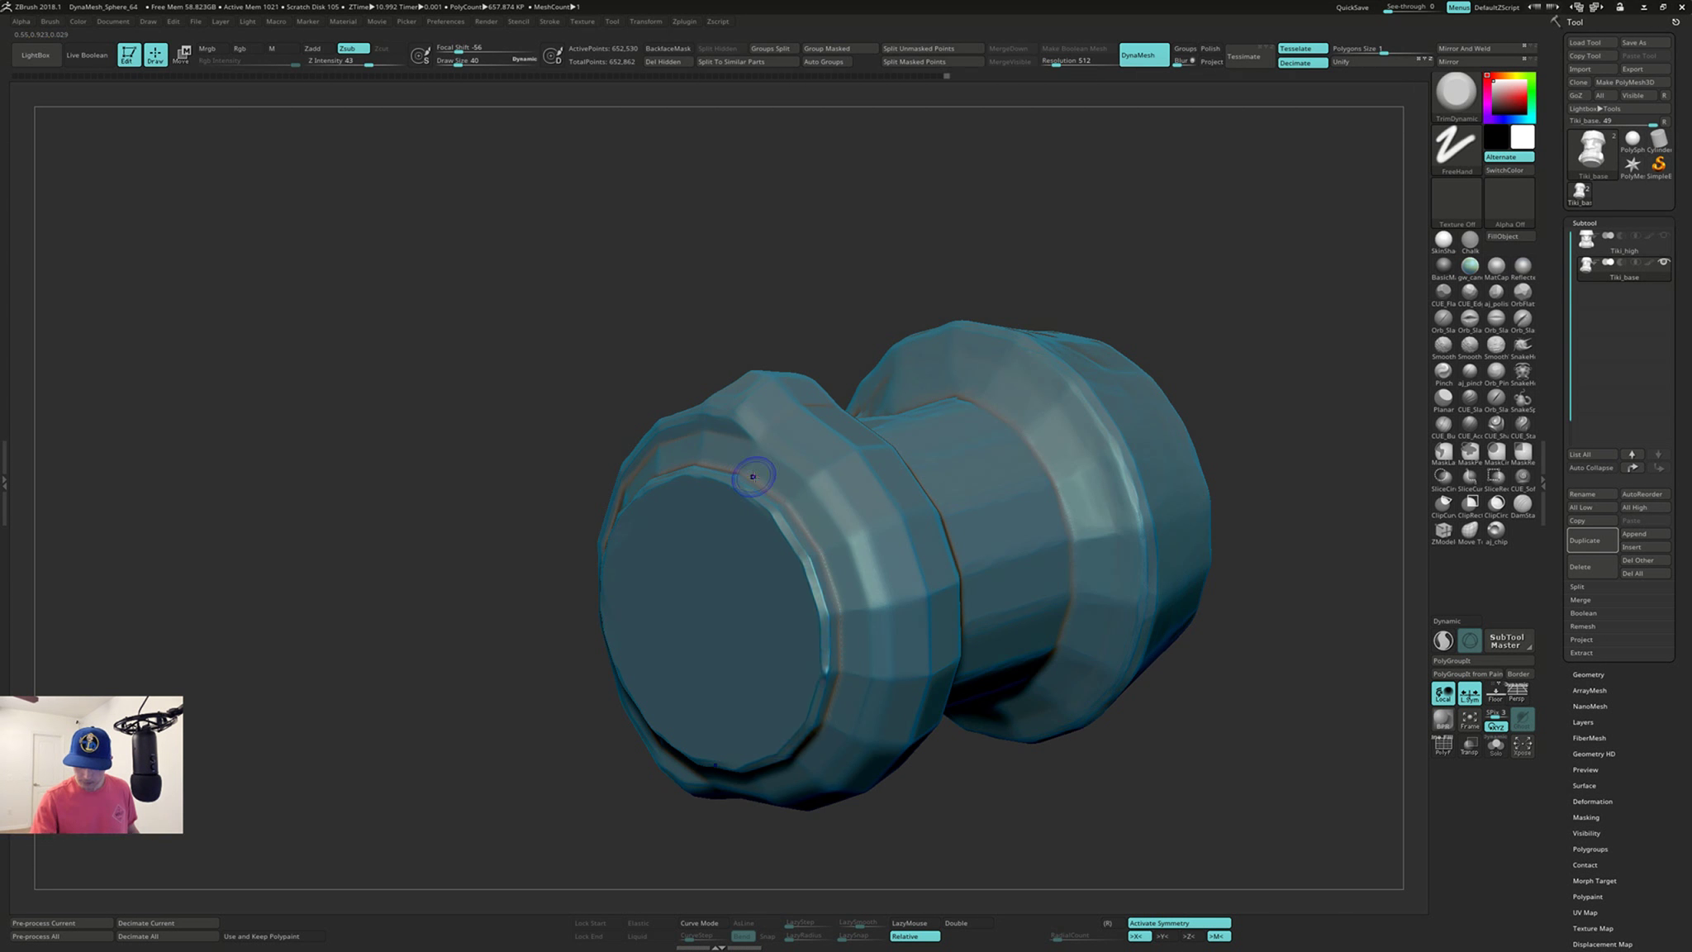
pyautogui.press('shift')
pyautogui.moveTo(820, 704); pyautogui.dragTo(647, 559, button='right')
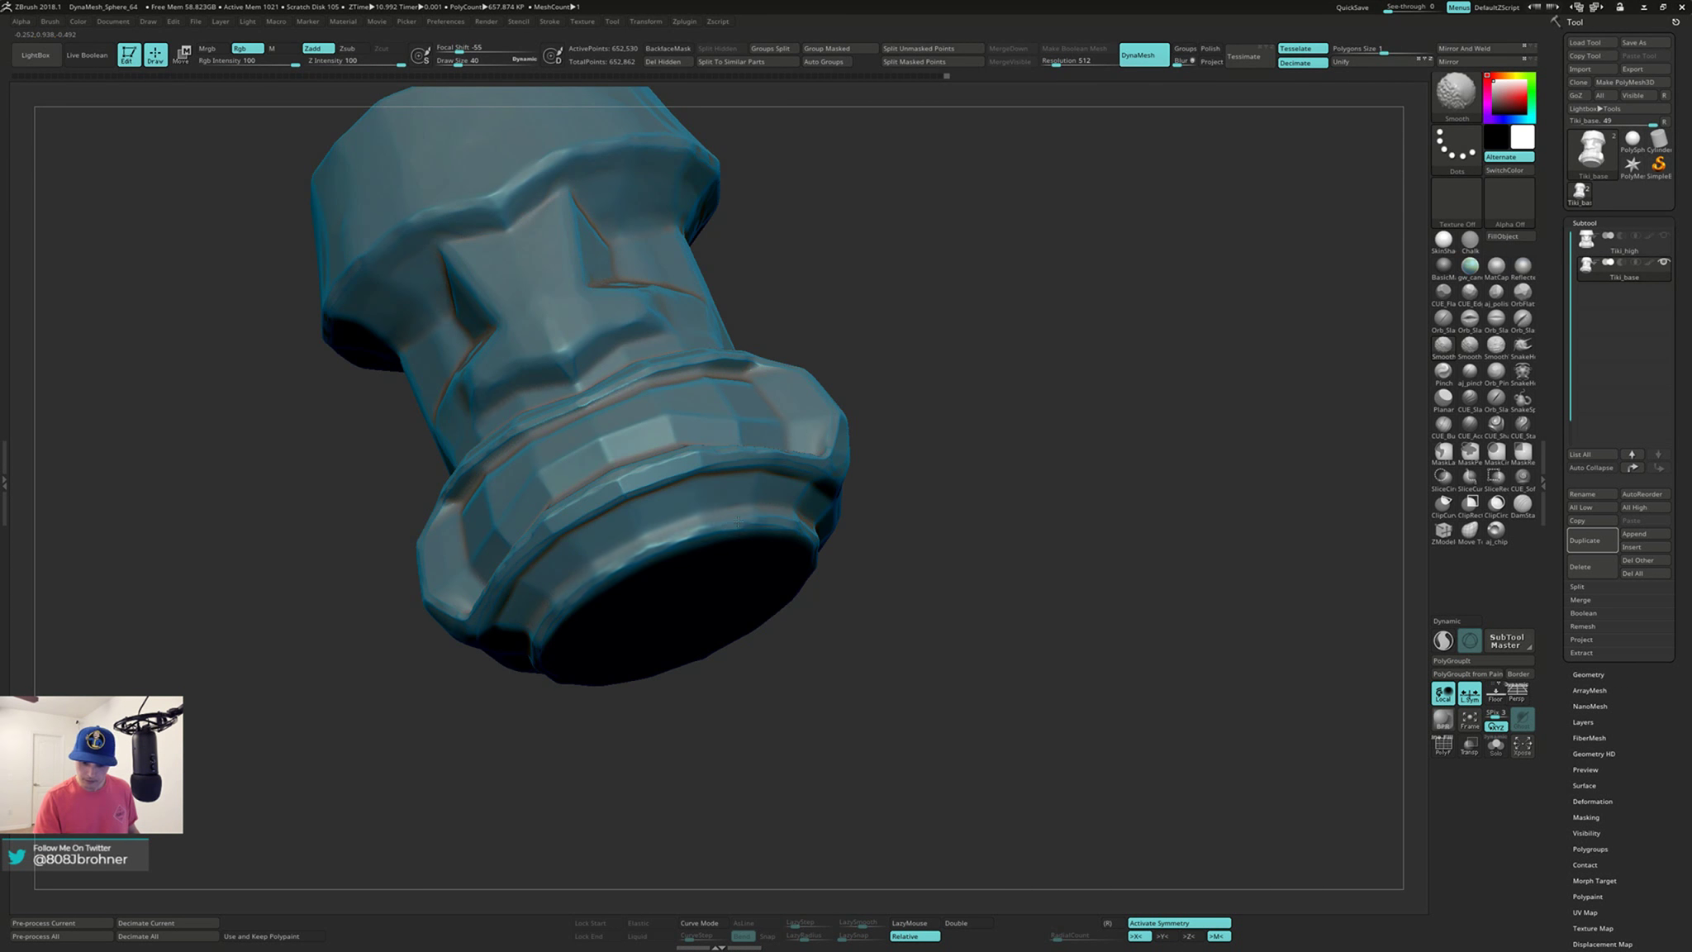
pyautogui.moveTo(738, 522); pyautogui.dragTo(657, 489, button='right')
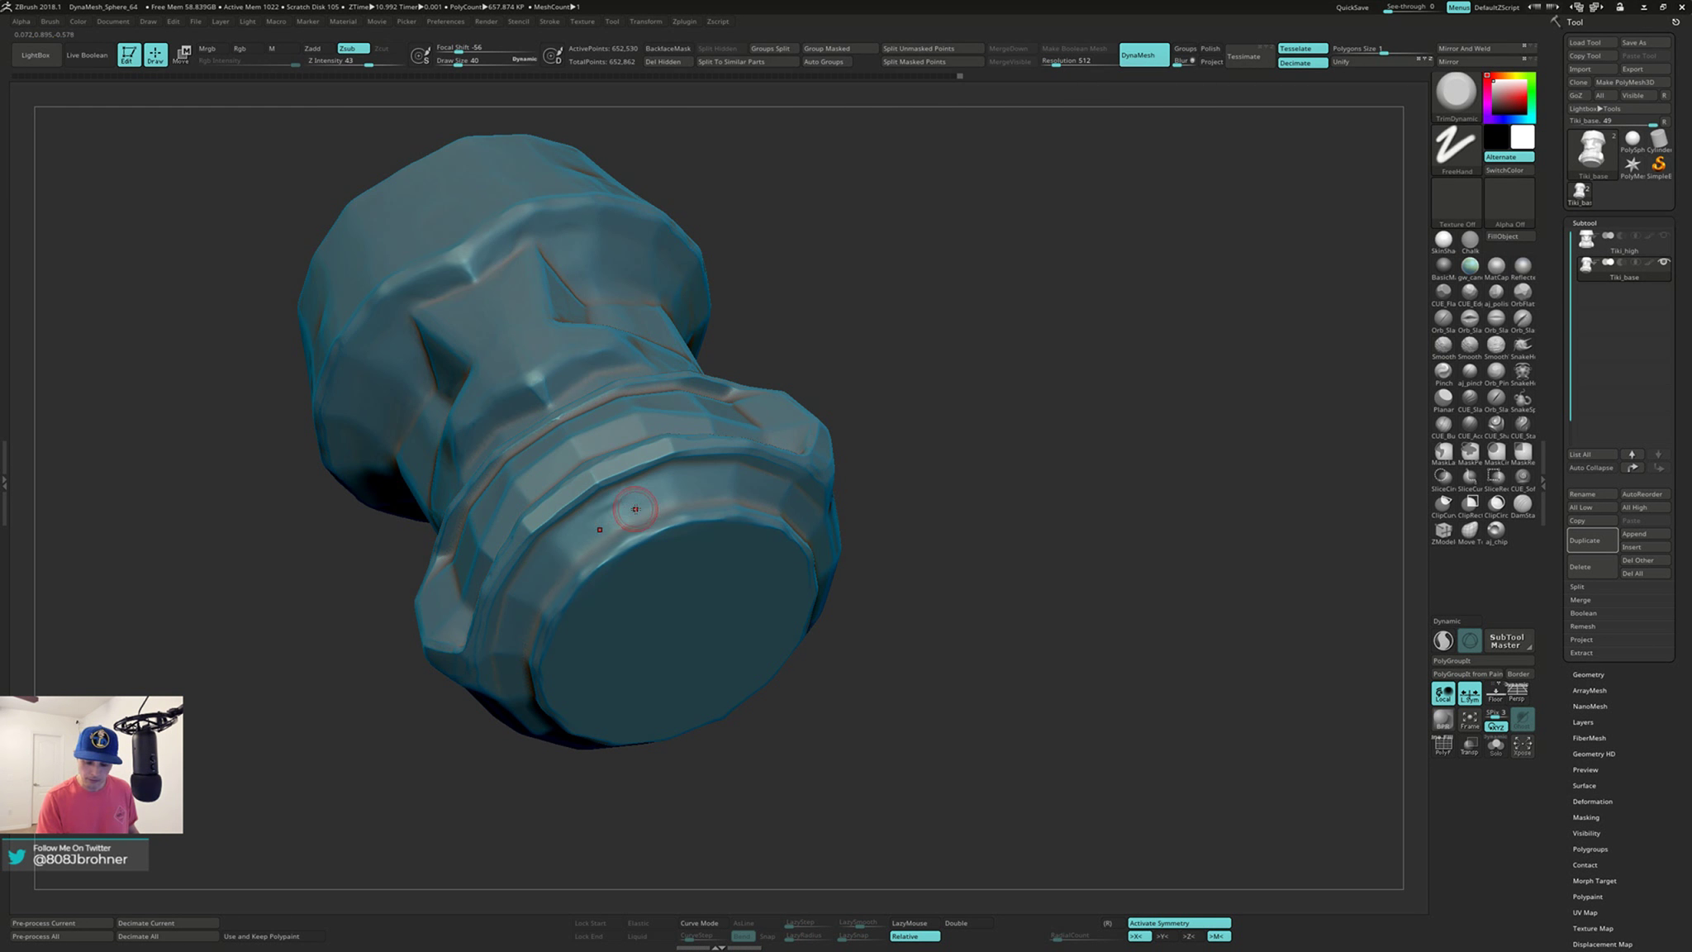
# Step: Polish the neck ring between the flat base and the lower lip with hPolish, from the front around the side
pyautogui.press('b')
pyautogui.press('h')
pyautogui.press('p')
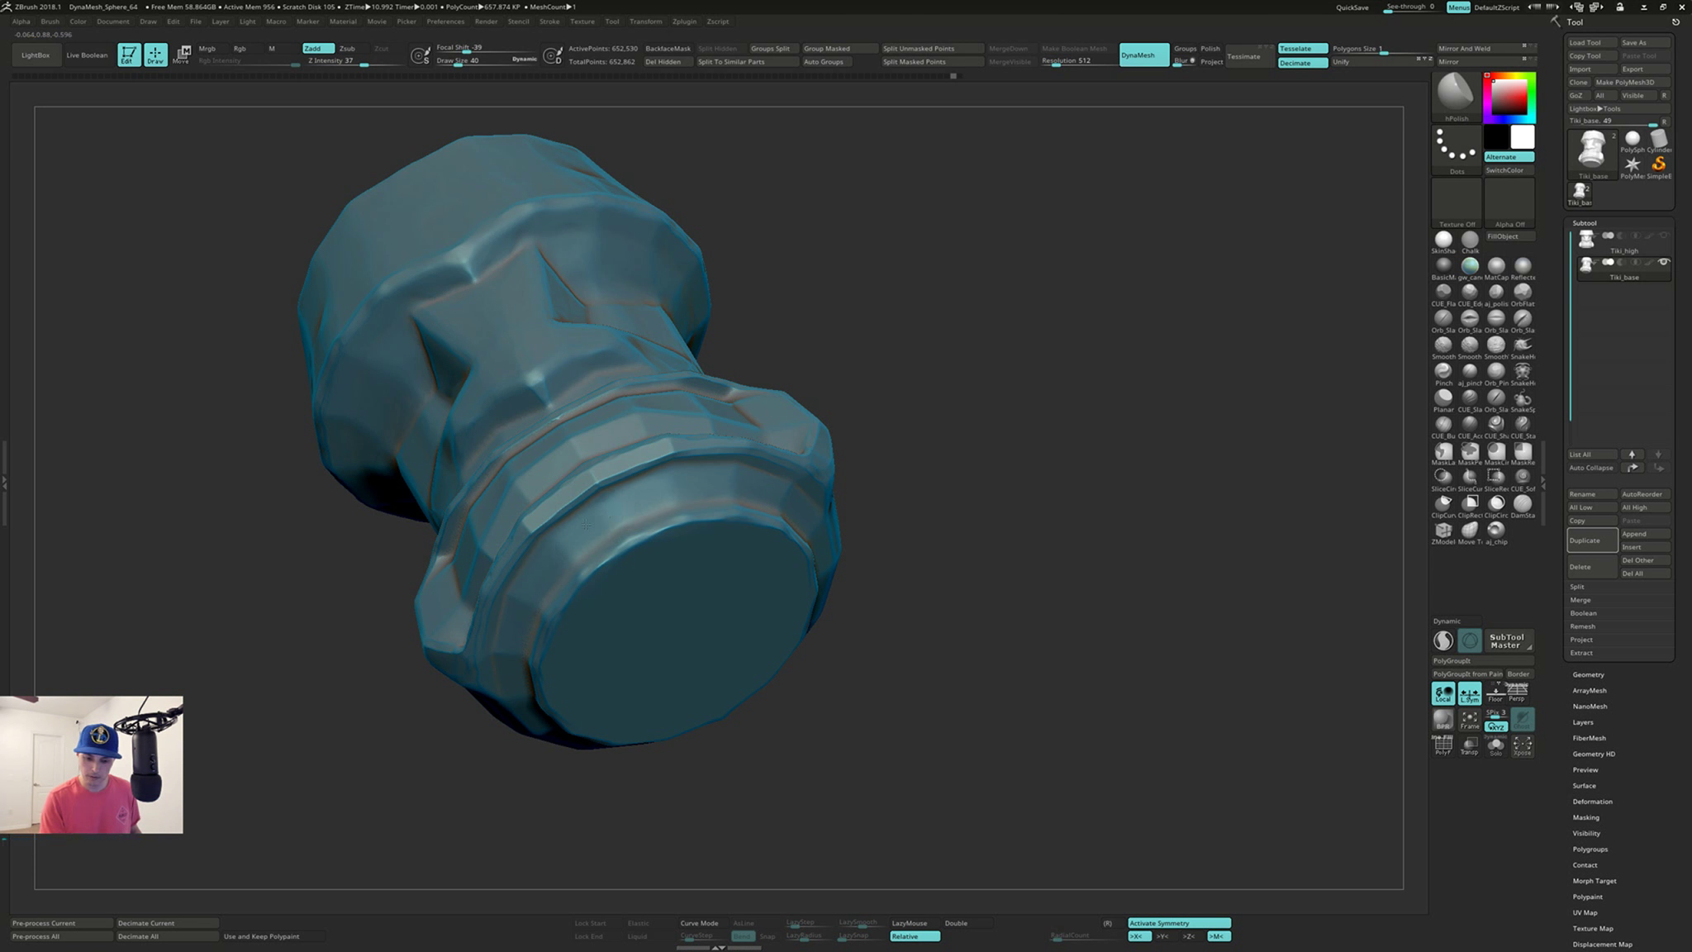
pyautogui.moveTo(606, 519); pyautogui.dragTo(542, 545, button='right')
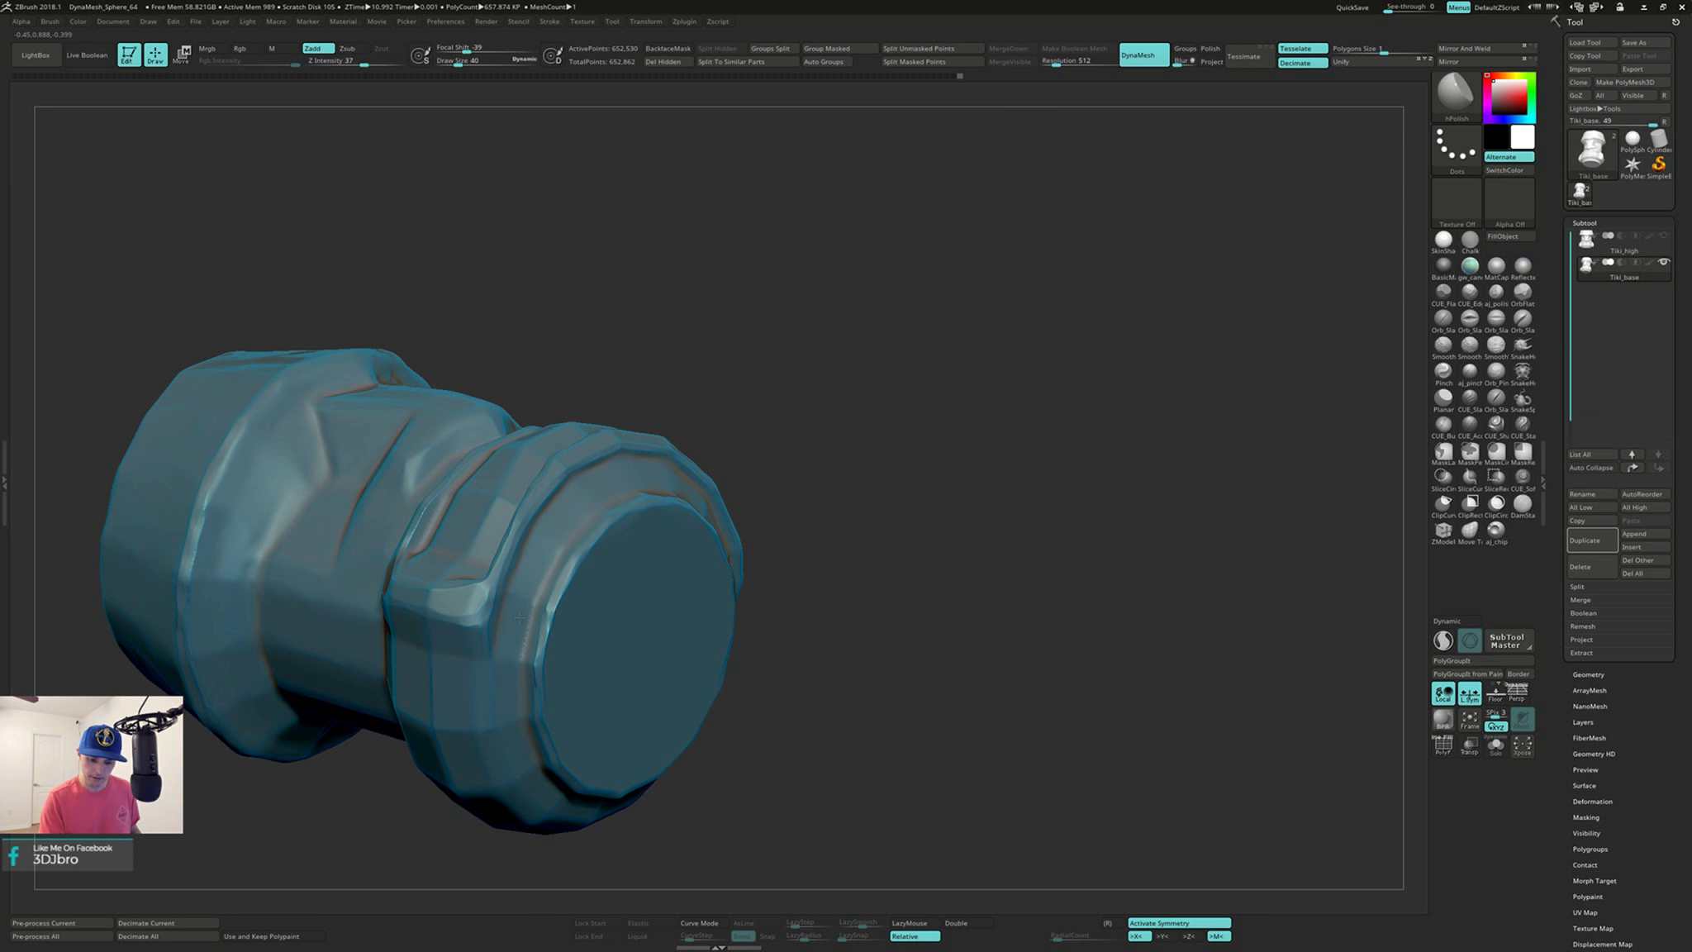
pyautogui.moveTo(520, 615); pyautogui.dragTo(582, 528, button='right')
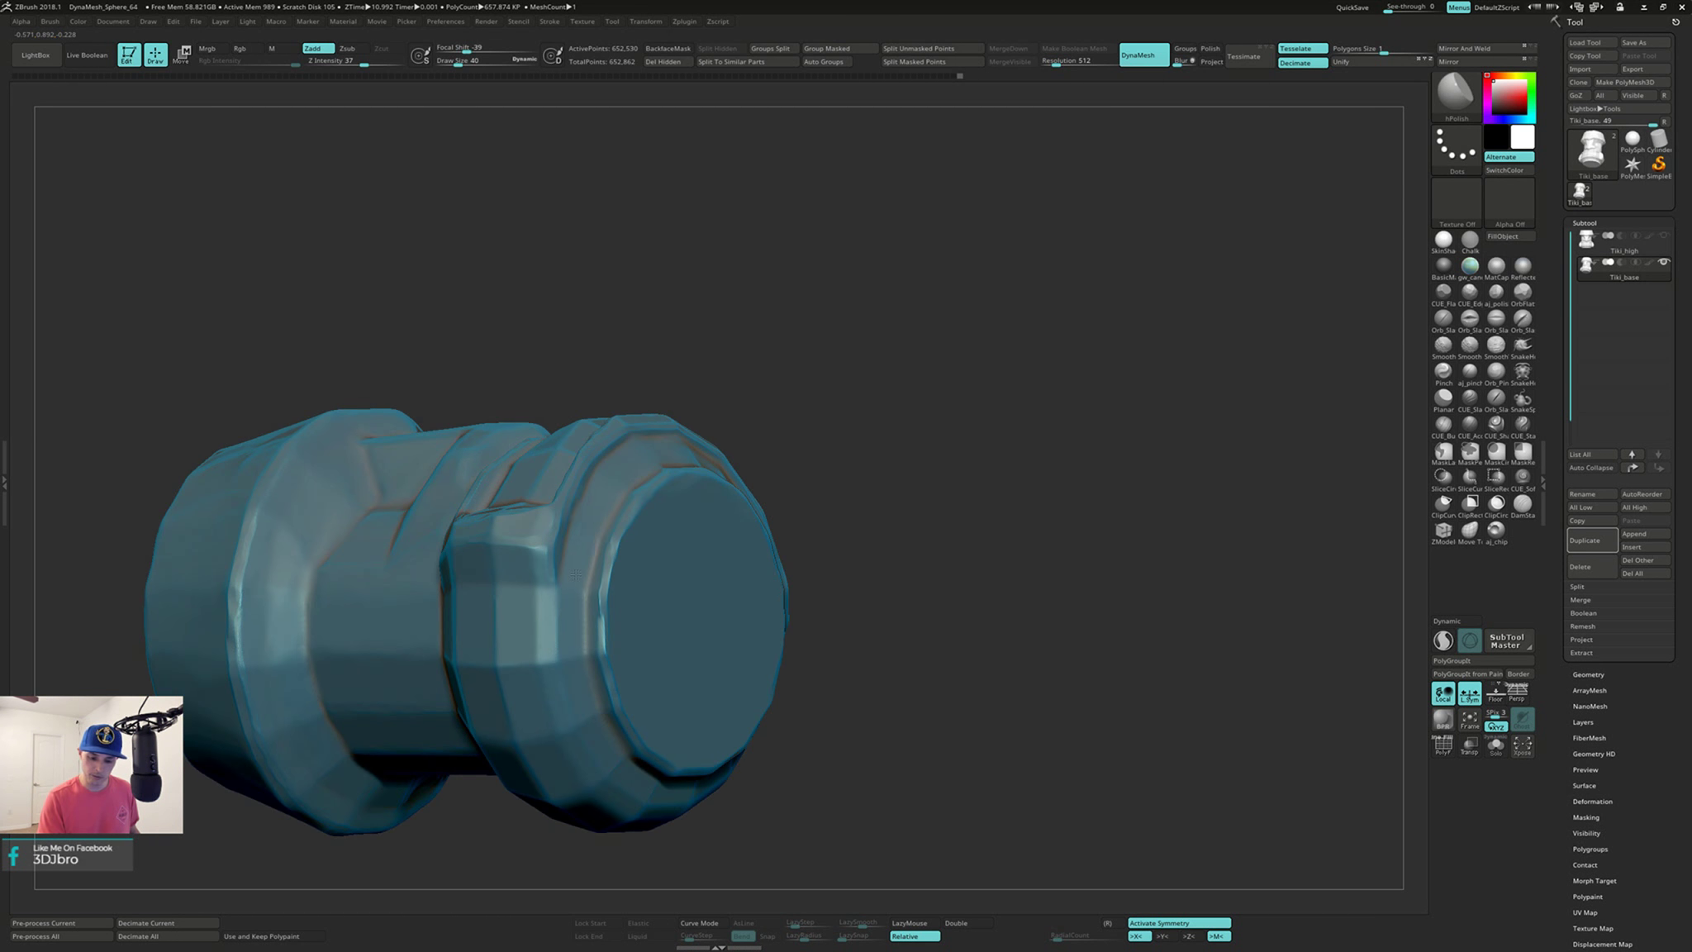
pyautogui.moveTo(551, 614); pyautogui.dragTo(582, 657, button='right')
pyautogui.moveTo(877, 472); pyautogui.dragTo(805, 559, button='right')
# Step: Polish the front of the neck and the facets beside the base's rim on the opposite side
pyautogui.press('f')
pyautogui.keyDown('ctrl'); pyautogui.moveTo(1028, 519); pyautogui.dragTo(993, 479, button='right'); pyautogui.keyUp('ctrl')
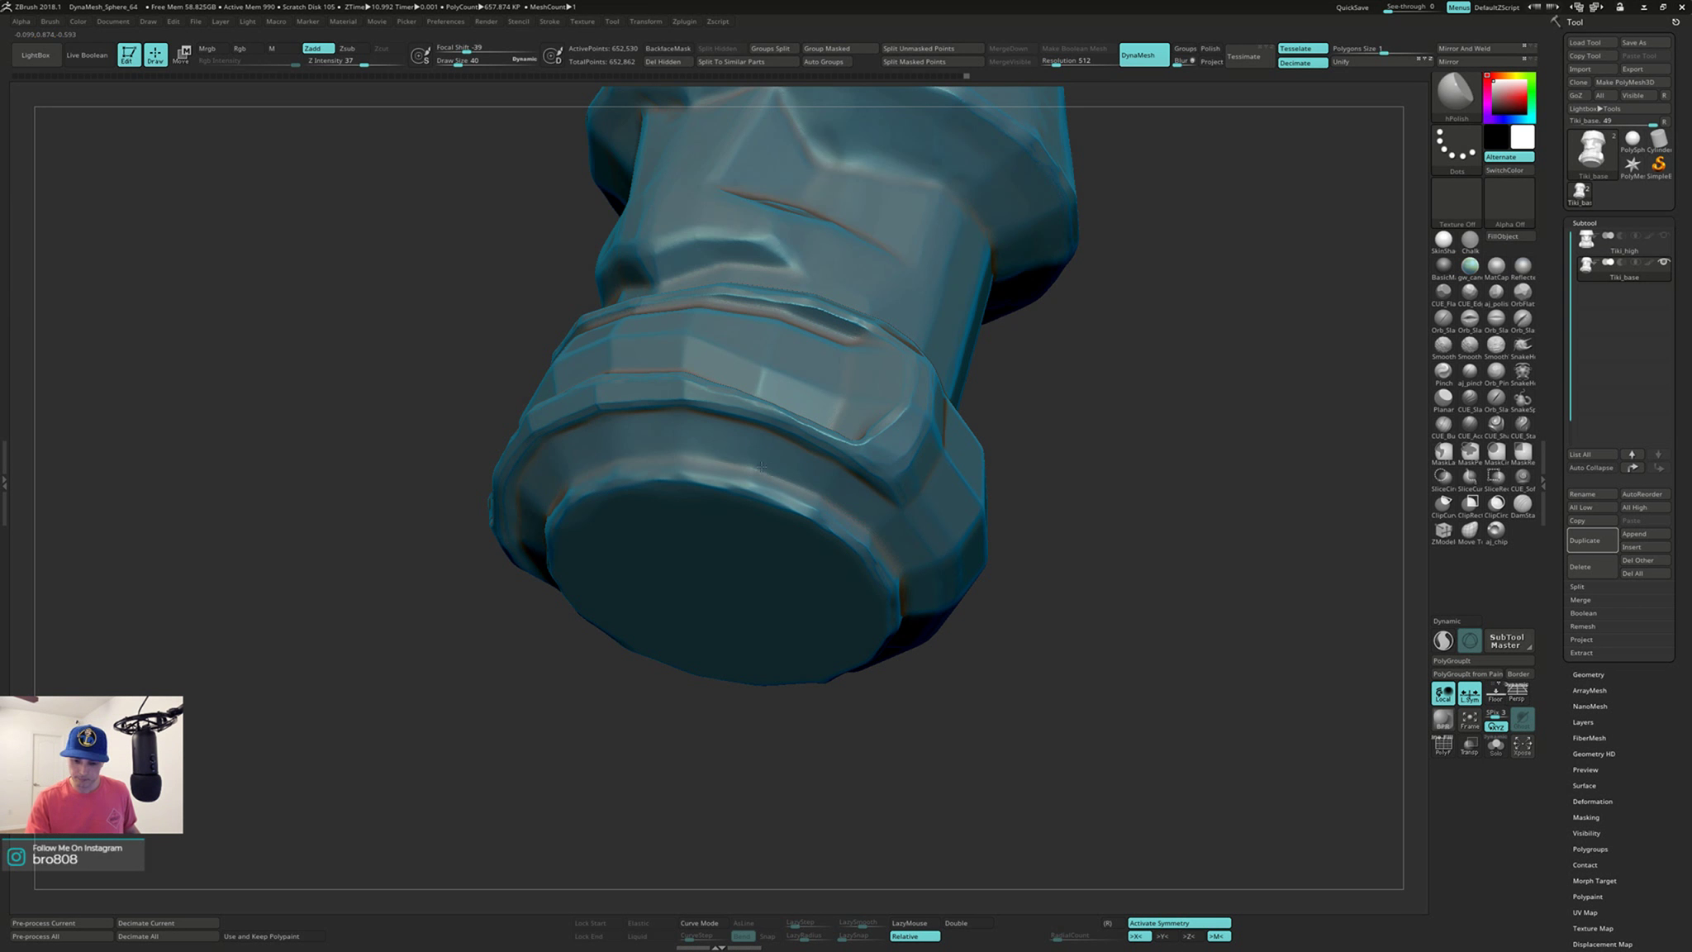
pyautogui.moveTo(726, 444); pyautogui.dragTo(817, 499, button='right')
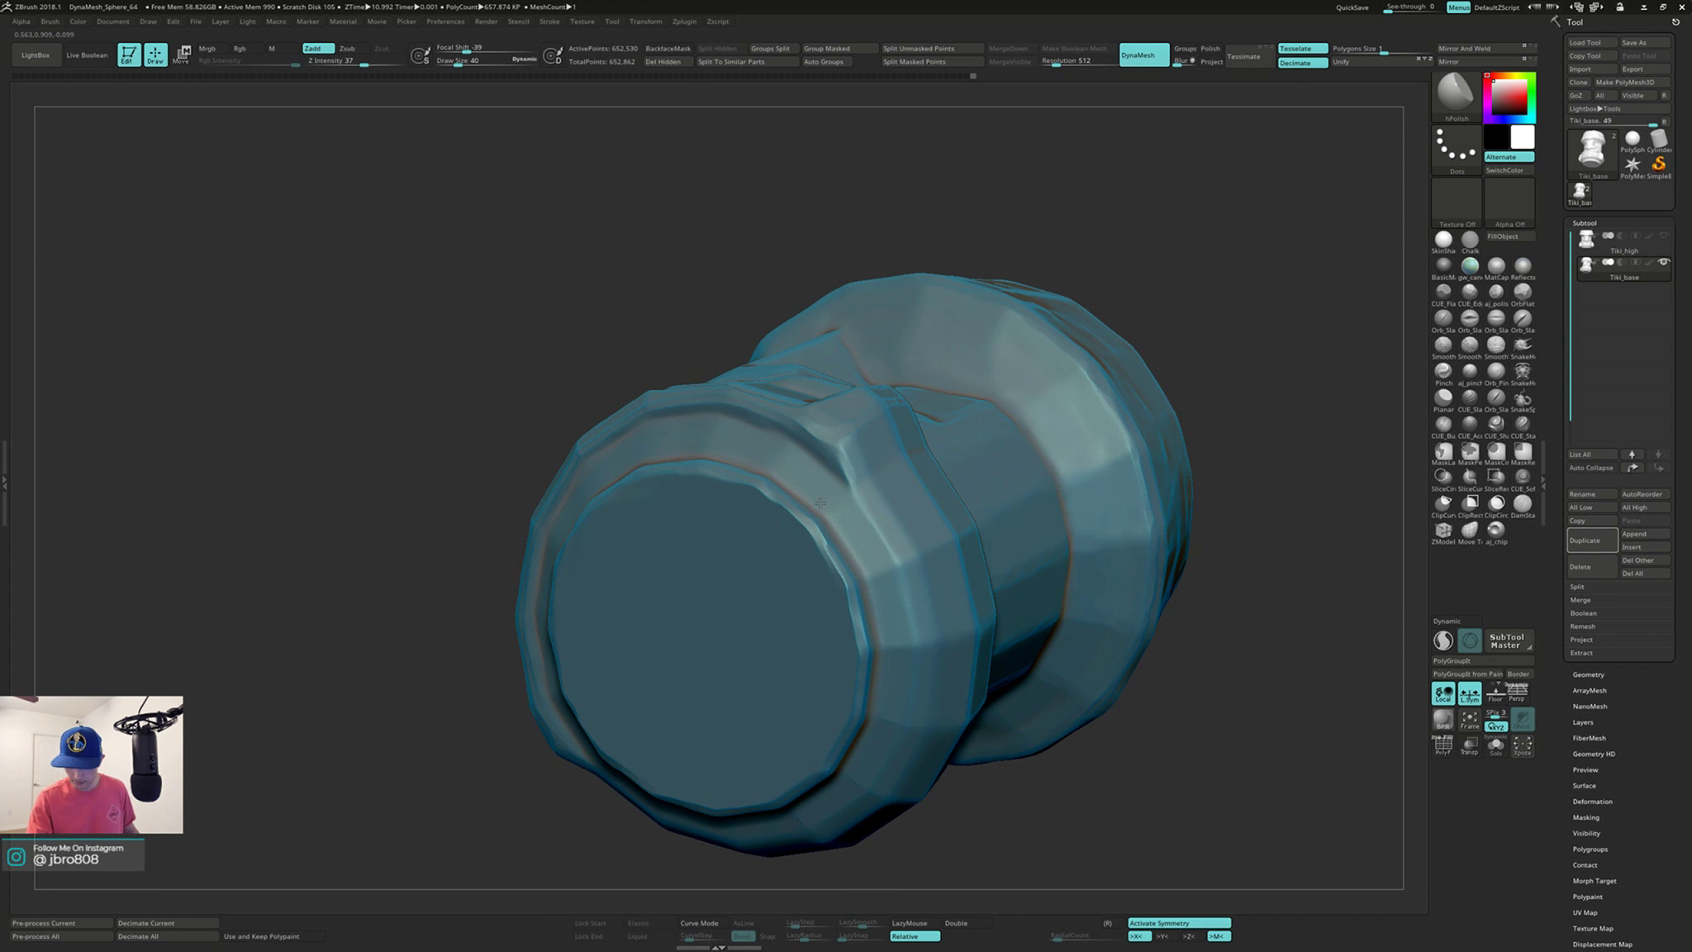
pyautogui.moveTo(867, 589); pyautogui.dragTo(815, 538, button='right')
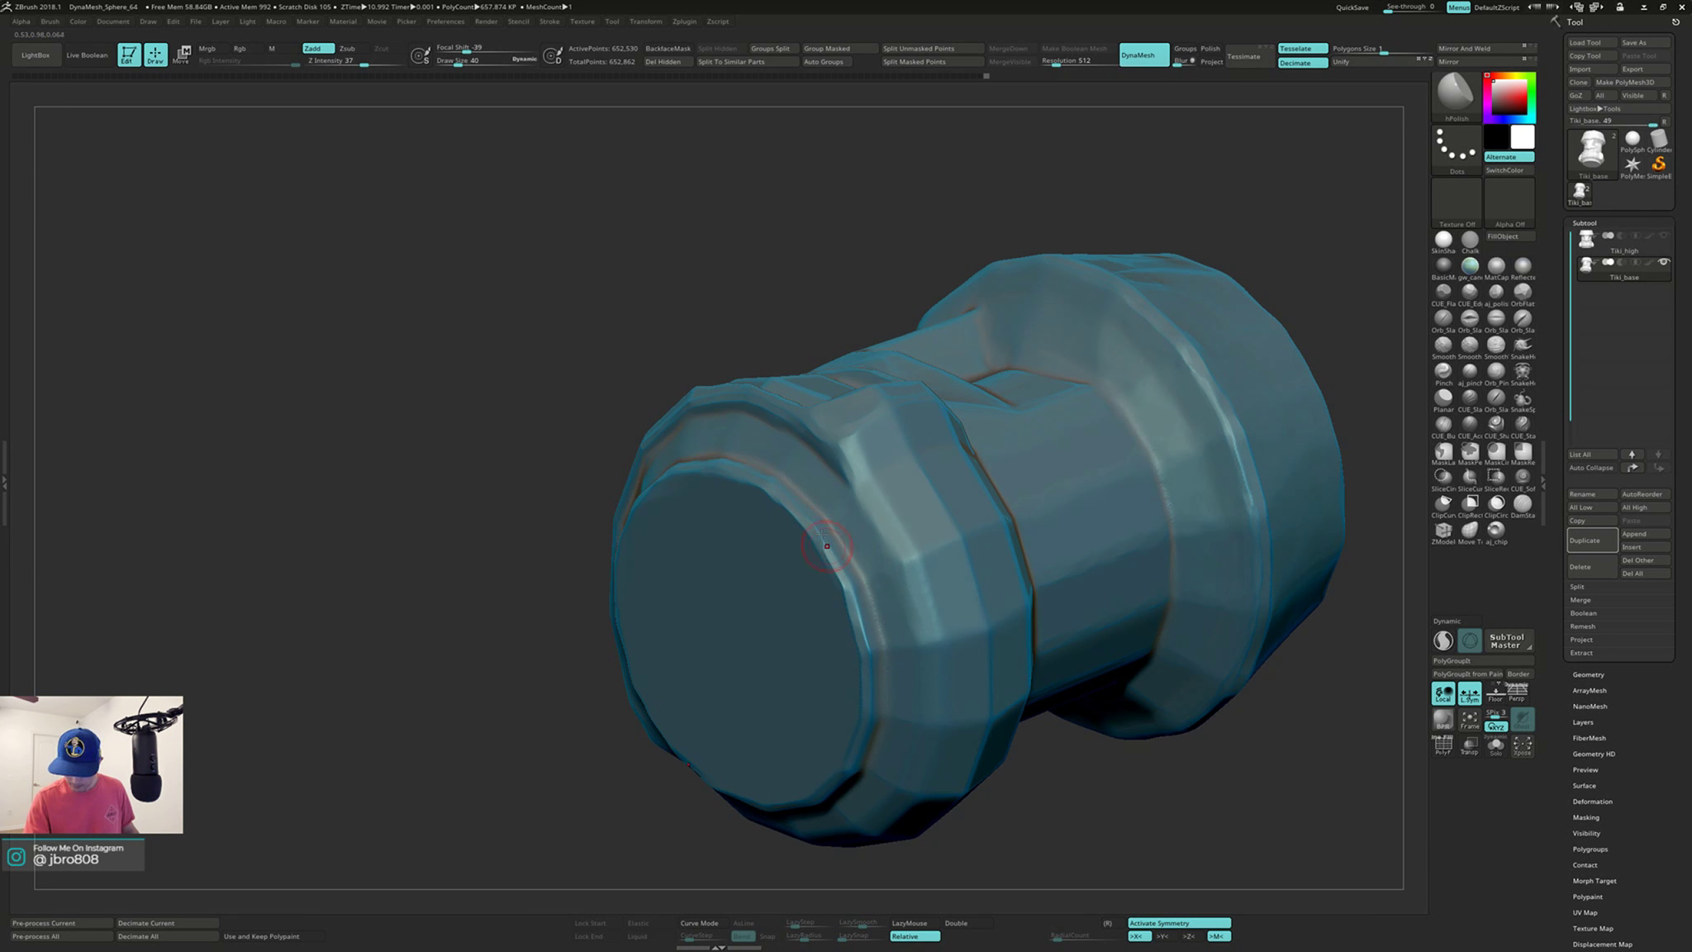
# Step: Polish the facets on the underside of the jaw ring around the flat base with hPolish
pyautogui.moveTo(905, 584); pyautogui.dragTo(794, 481, button='right')
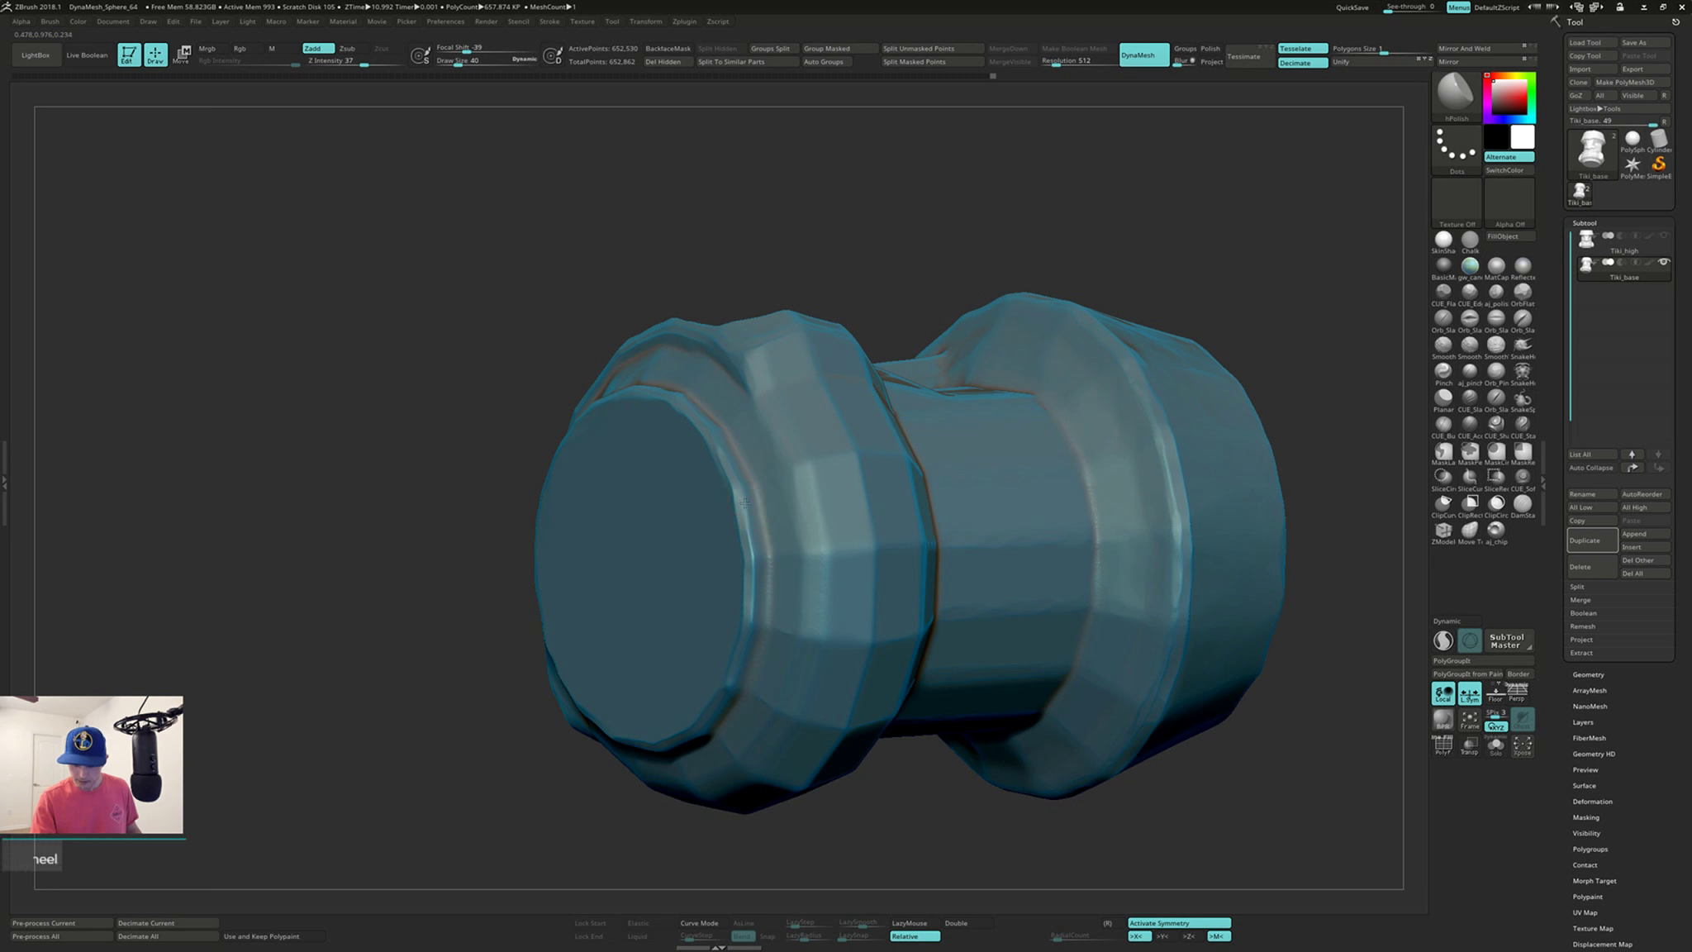
pyautogui.moveTo(752, 623); pyautogui.dragTo(734, 432, button='right')
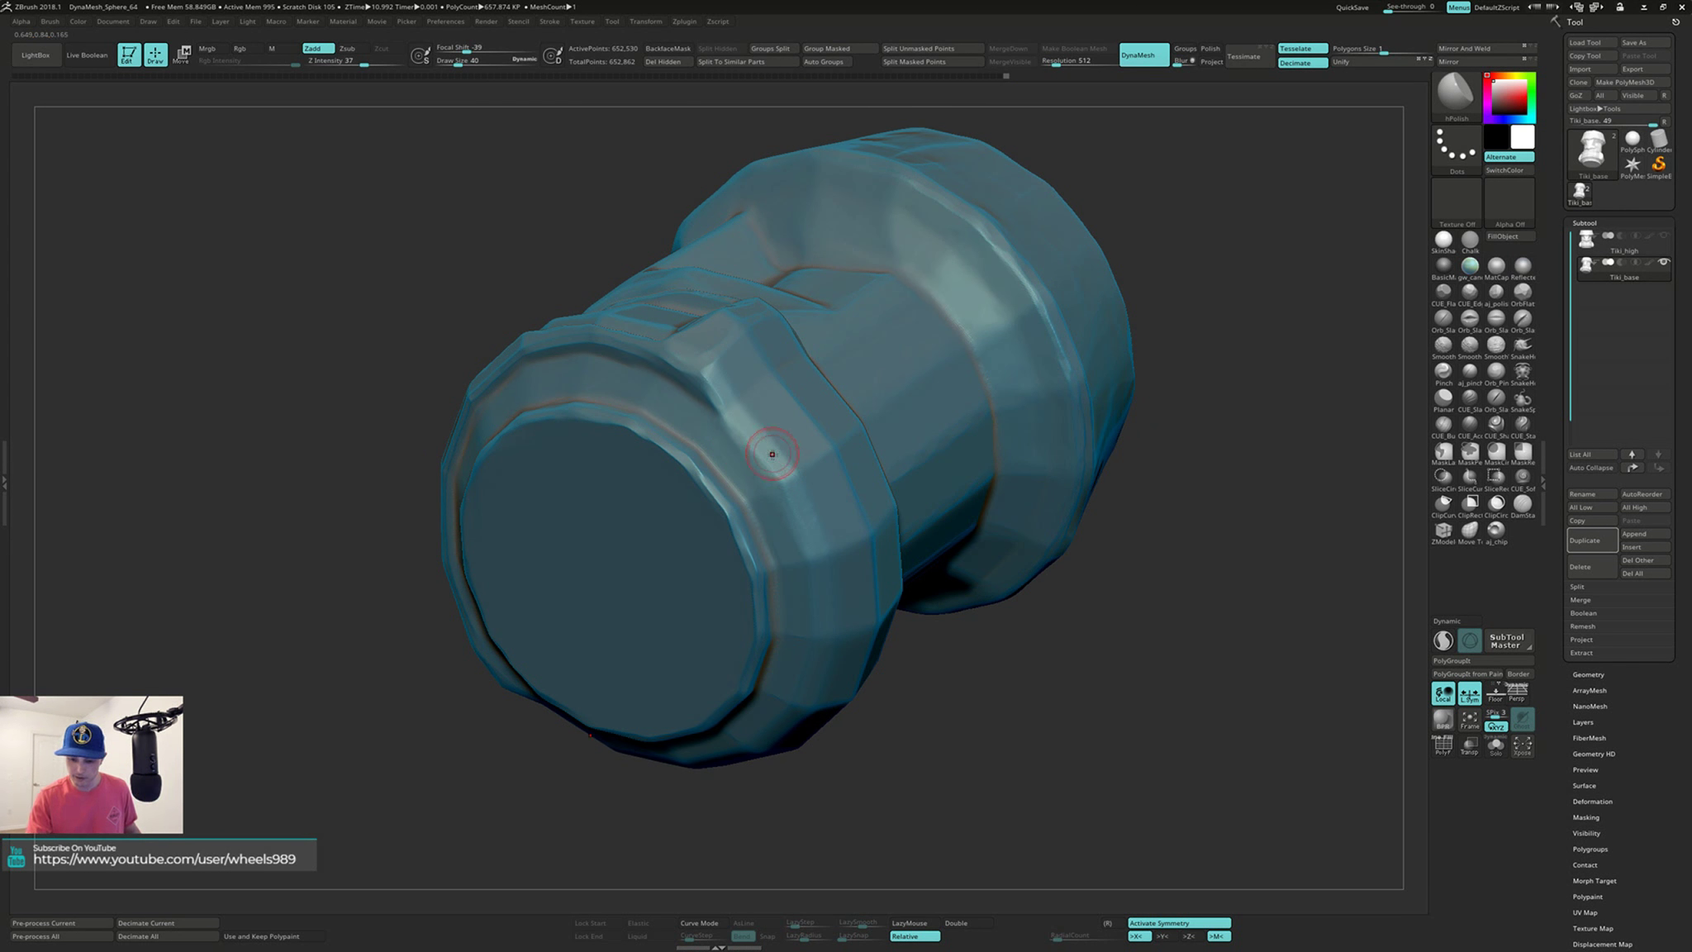
pyautogui.moveTo(815, 547); pyautogui.dragTo(795, 504, button='right')
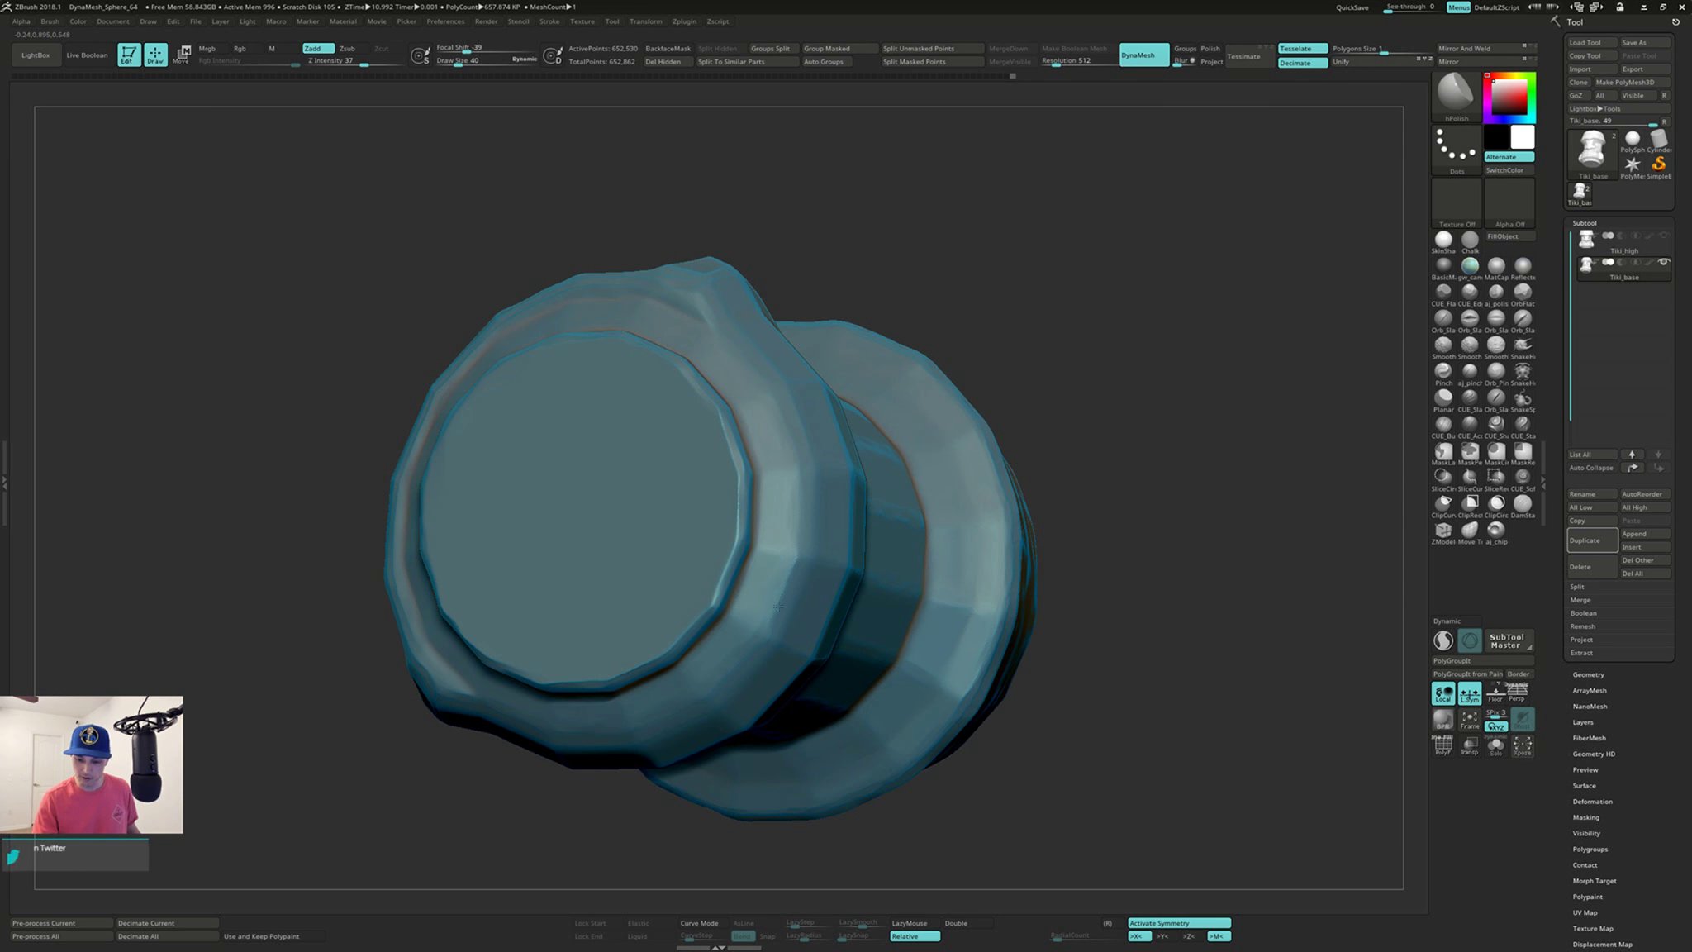
pyautogui.moveTo(777, 606); pyautogui.dragTo(872, 570, button='right')
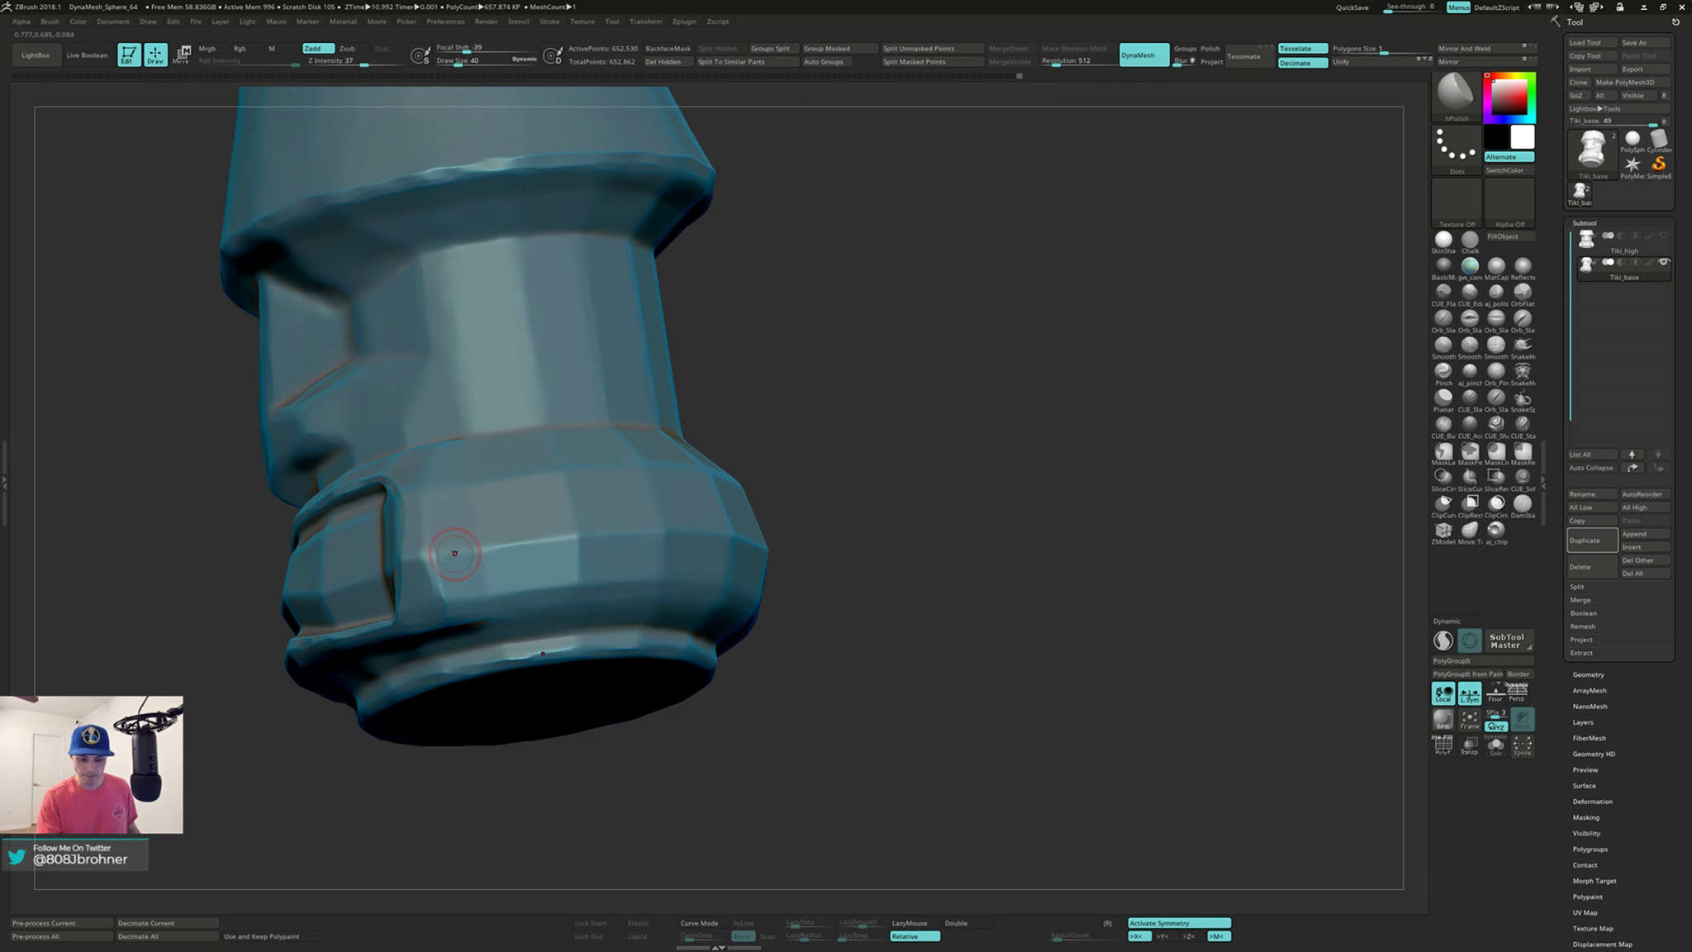
pyautogui.moveTo(615, 534); pyautogui.dragTo(661, 530, button='right')
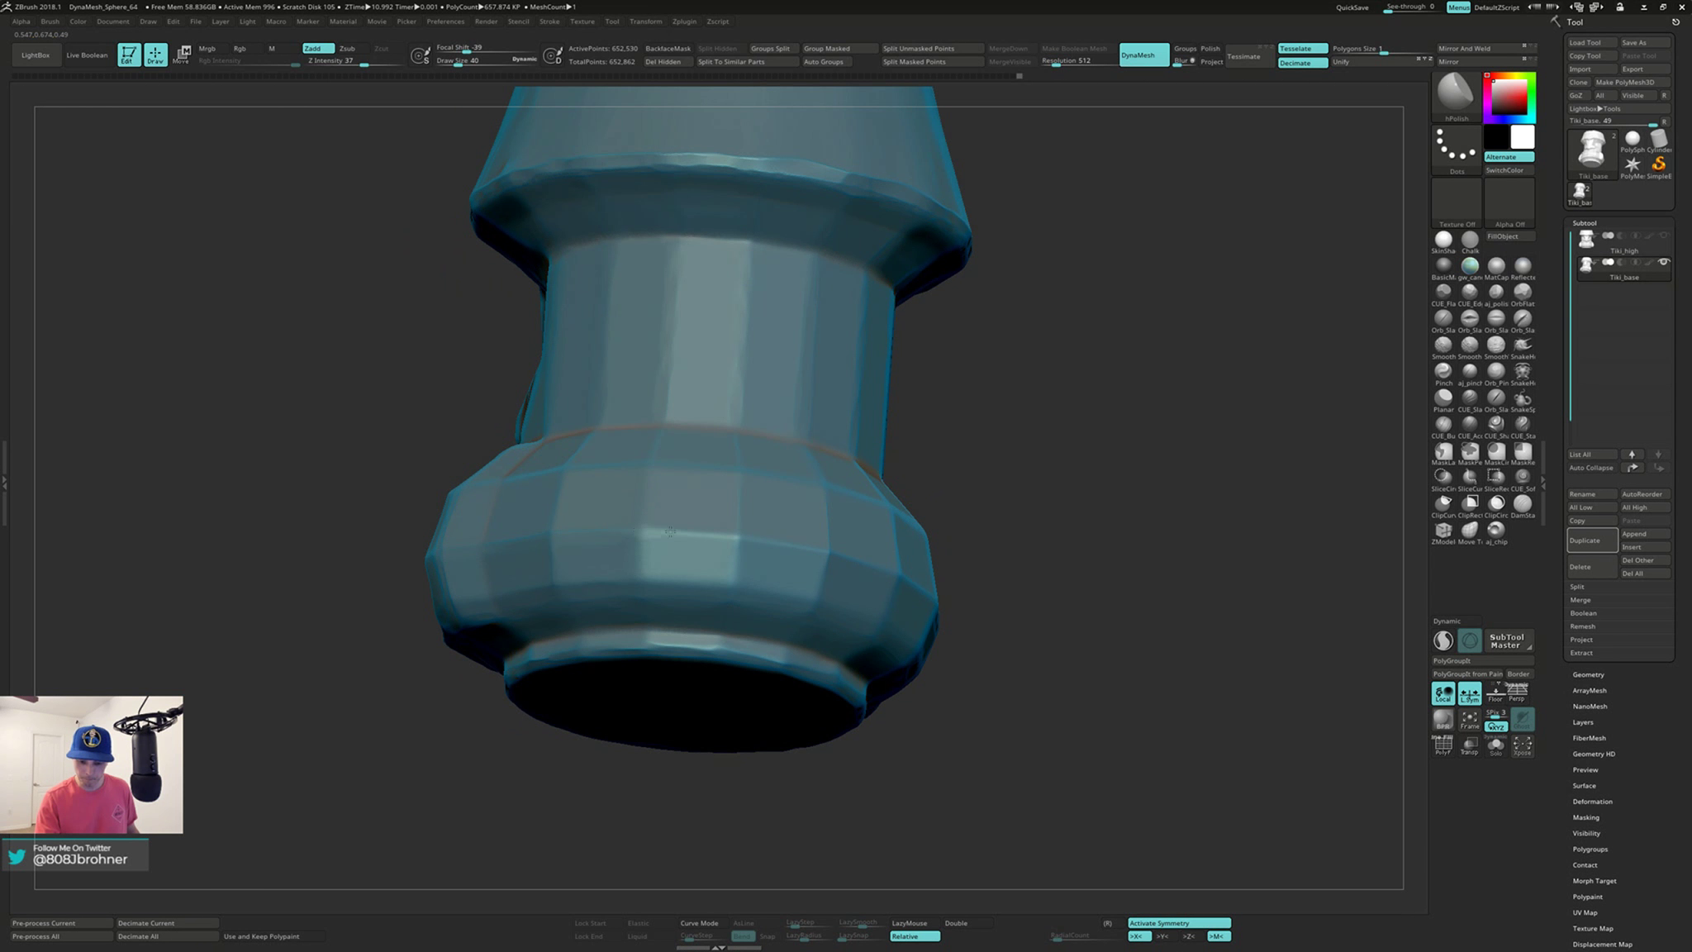
# Step: Polish the edges between the jaw ring's side facets and its upper slope, working around the back of the head
pyautogui.moveTo(786, 548)
pyautogui.mouseDown(button='right')
pyautogui.moveTo(939, 562)
pyautogui.moveTo(525, 470)
pyautogui.mouseUp(button='right')
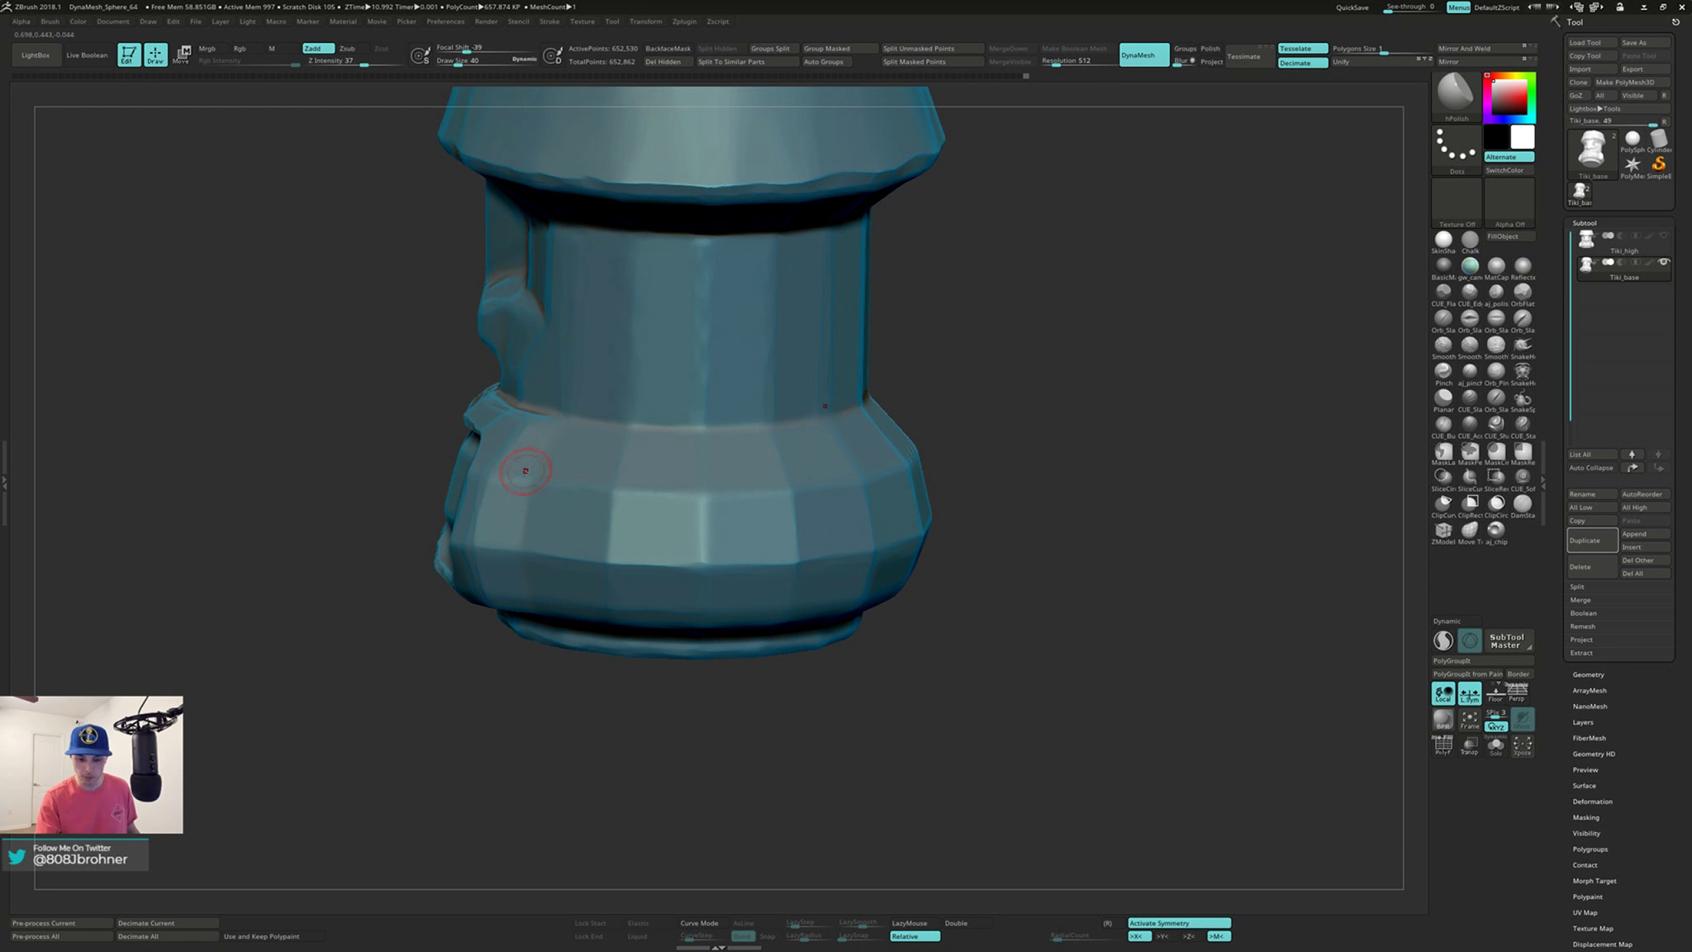
pyautogui.moveTo(761, 465)
pyautogui.mouseDown(button='right')
pyautogui.moveTo(925, 488)
pyautogui.moveTo(856, 483)
pyautogui.mouseUp(button='right')
pyautogui.moveTo(856, 482); pyautogui.dragTo(861, 500)
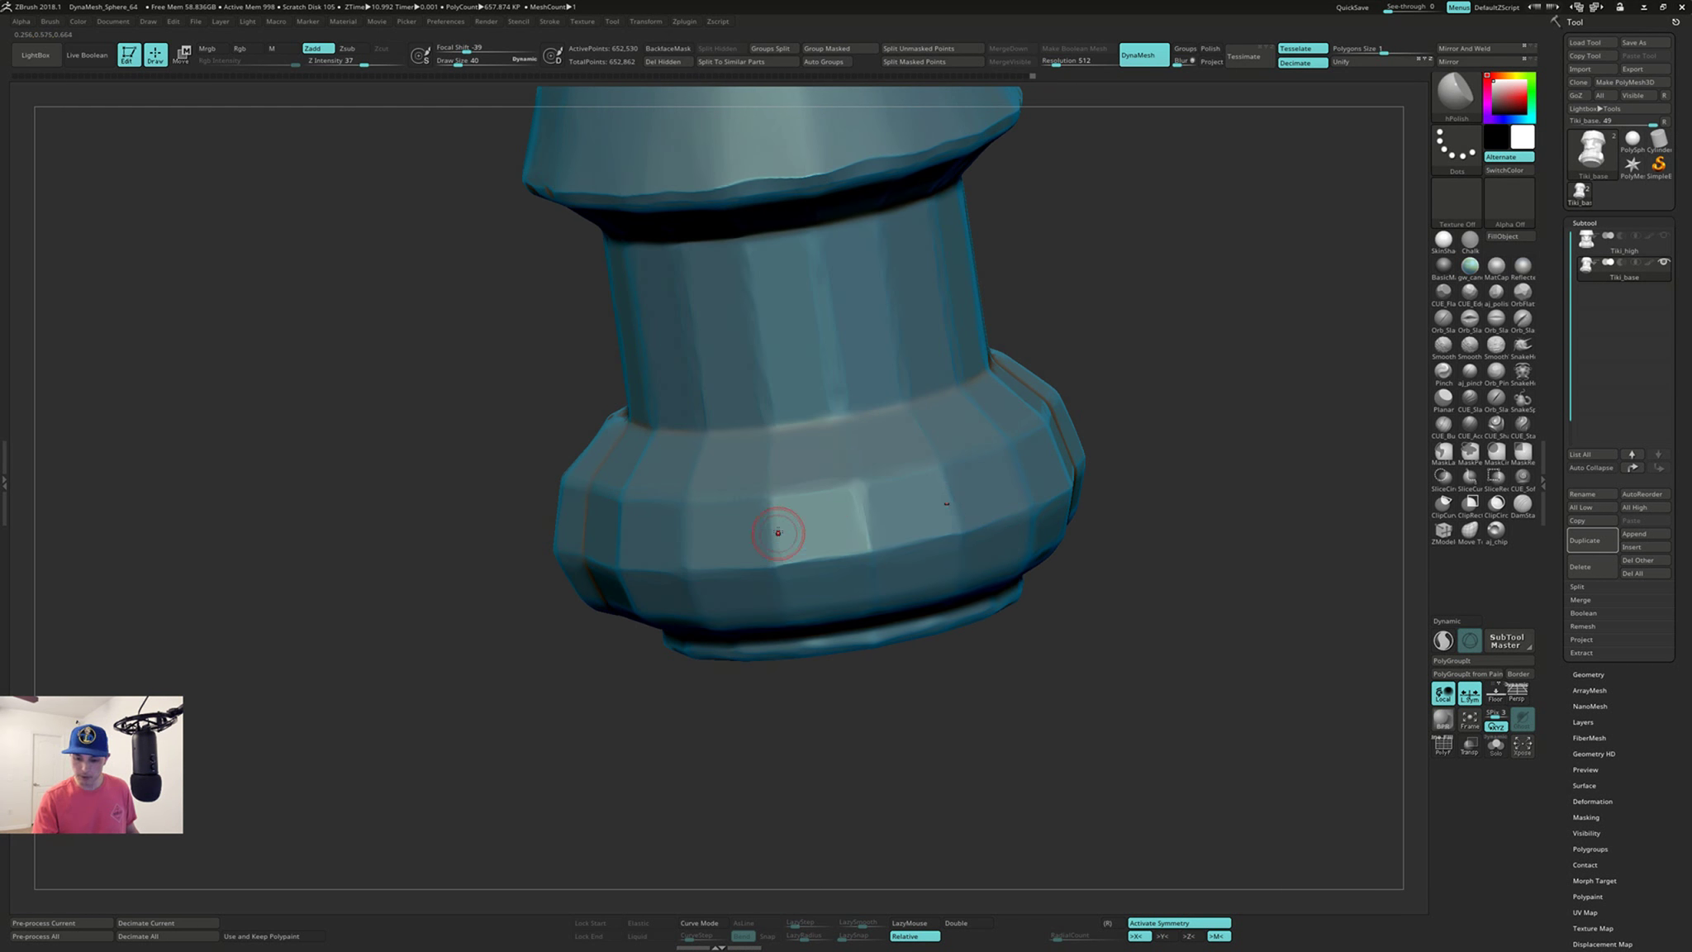
pyautogui.moveTo(777, 533)
pyautogui.mouseDown(button='right')
pyautogui.moveTo(793, 504)
pyautogui.moveTo(845, 570)
pyautogui.moveTo(755, 517)
pyautogui.moveTo(655, 519)
pyautogui.mouseUp(button='right')
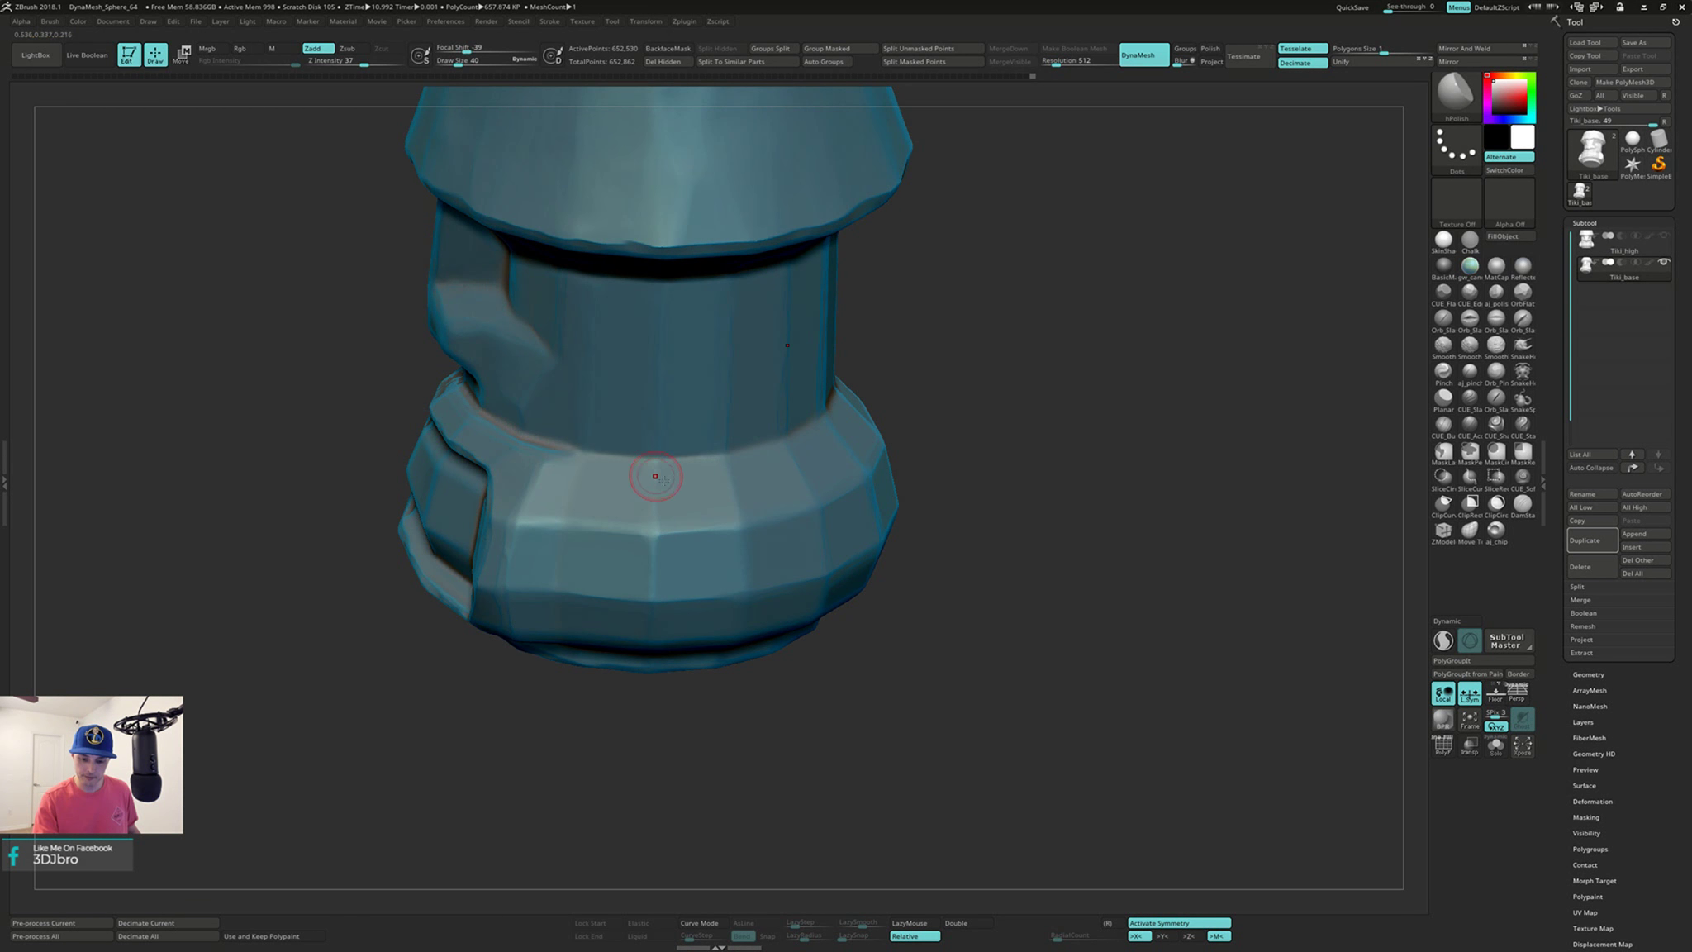
pyautogui.moveTo(727, 475)
pyautogui.mouseDown(button='right')
pyautogui.moveTo(788, 487)
pyautogui.moveTo(896, 456)
pyautogui.mouseUp(button='right')
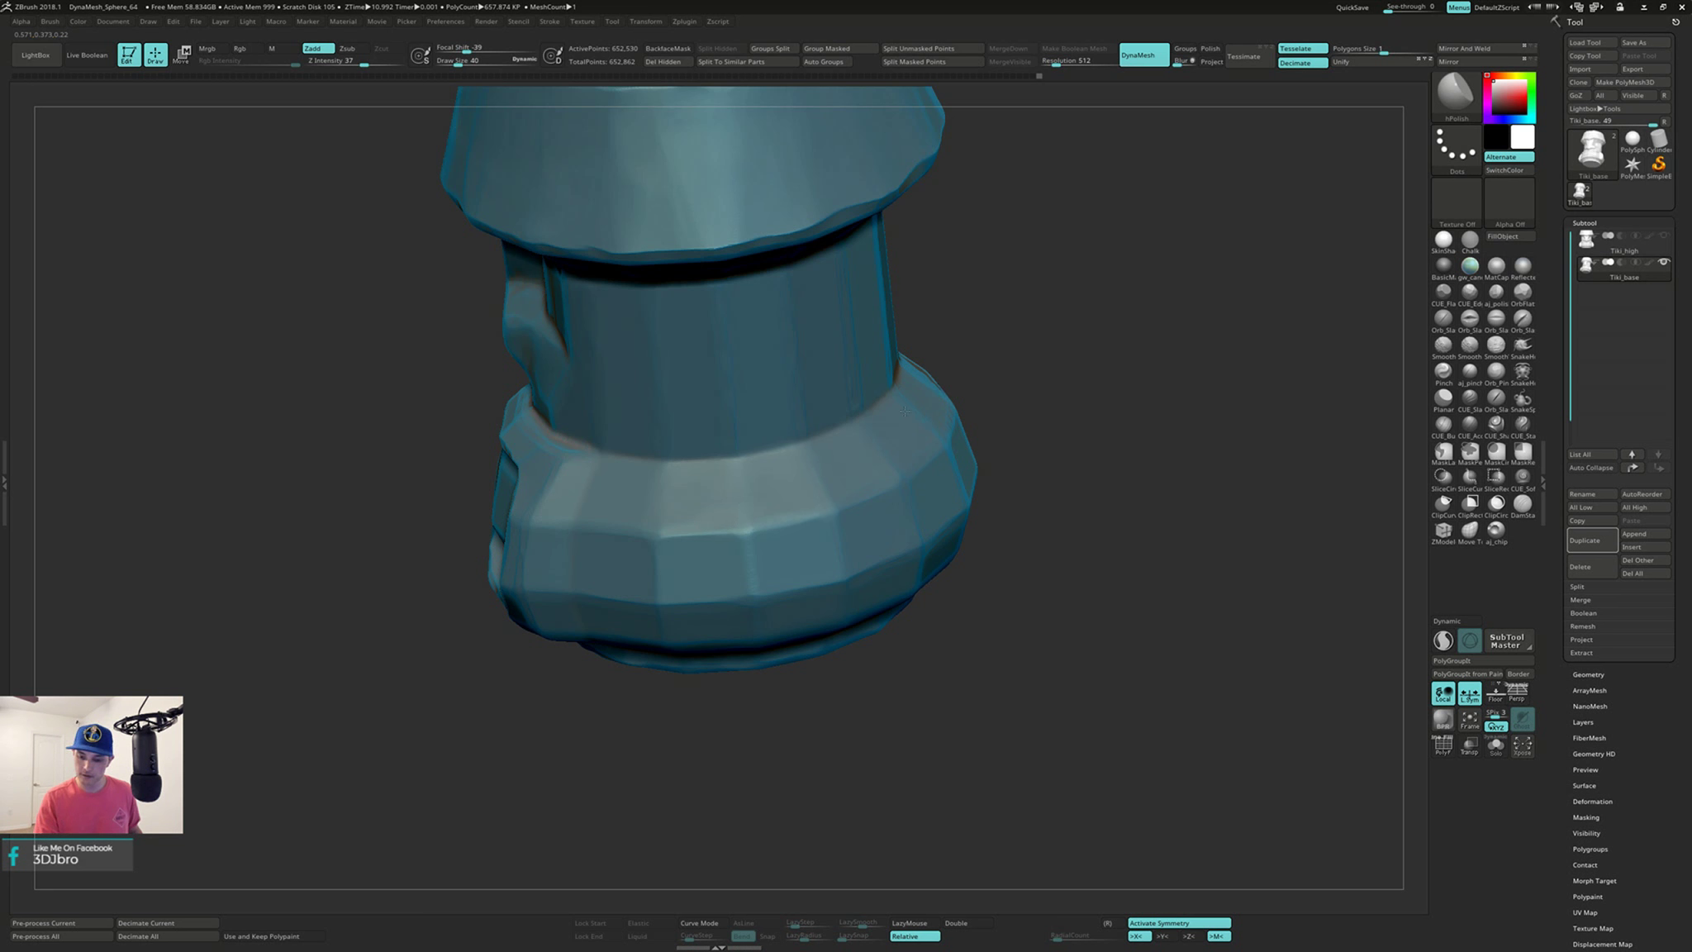
# Step: Soften the vertical facet edges on the side of the jaw behind the mouth with hPolish and Smooth
pyautogui.moveTo(904, 411)
pyautogui.mouseDown(button='right')
pyautogui.moveTo(902, 445)
pyautogui.moveTo(712, 524)
pyautogui.mouseUp(button='right')
pyautogui.moveTo(630, 529)
pyautogui.mouseDown()
pyautogui.moveTo(612, 585)
pyautogui.moveTo(645, 541)
pyautogui.mouseUp()
pyautogui.moveTo(660, 524)
pyautogui.mouseDown(button='right')
pyautogui.moveTo(715, 541)
pyautogui.moveTo(691, 551)
pyautogui.mouseUp(button='right')
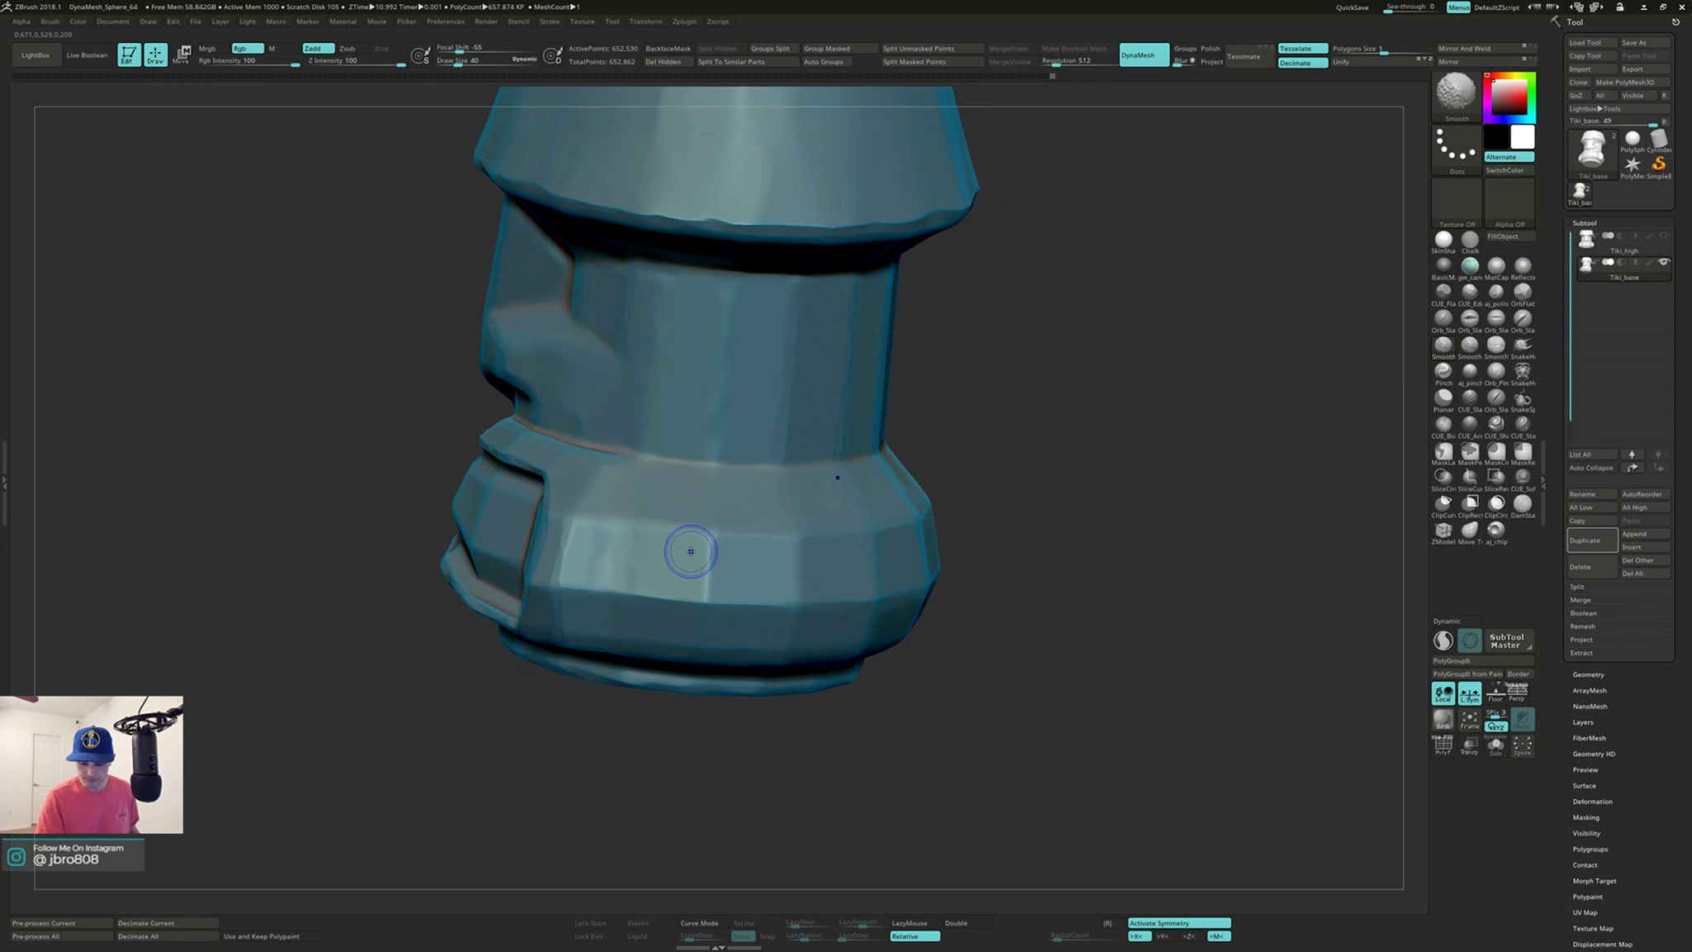
pyautogui.moveTo(691, 551)
pyautogui.keyDown('shift'); pyautogui.mouseDown()
pyautogui.moveTo(661, 556)
pyautogui.moveTo(727, 559)
pyautogui.moveTo(703, 554)
pyautogui.mouseUp(); pyautogui.keyUp('shift')
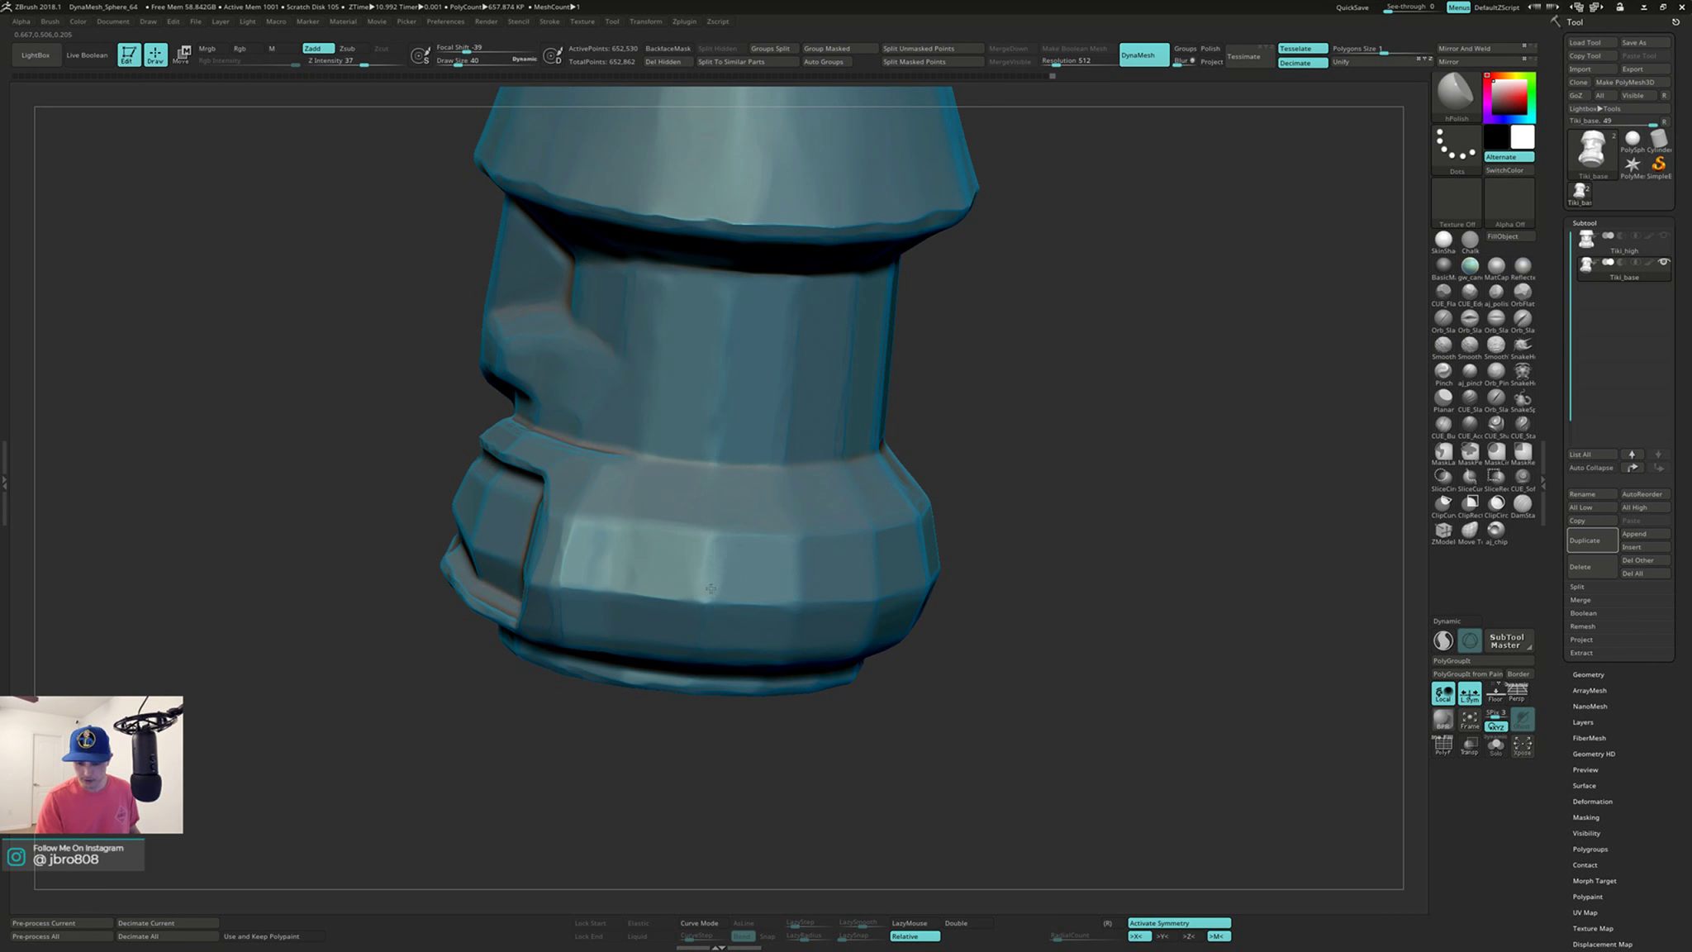
pyautogui.moveTo(736, 556); pyautogui.dragTo(817, 547, button='right')
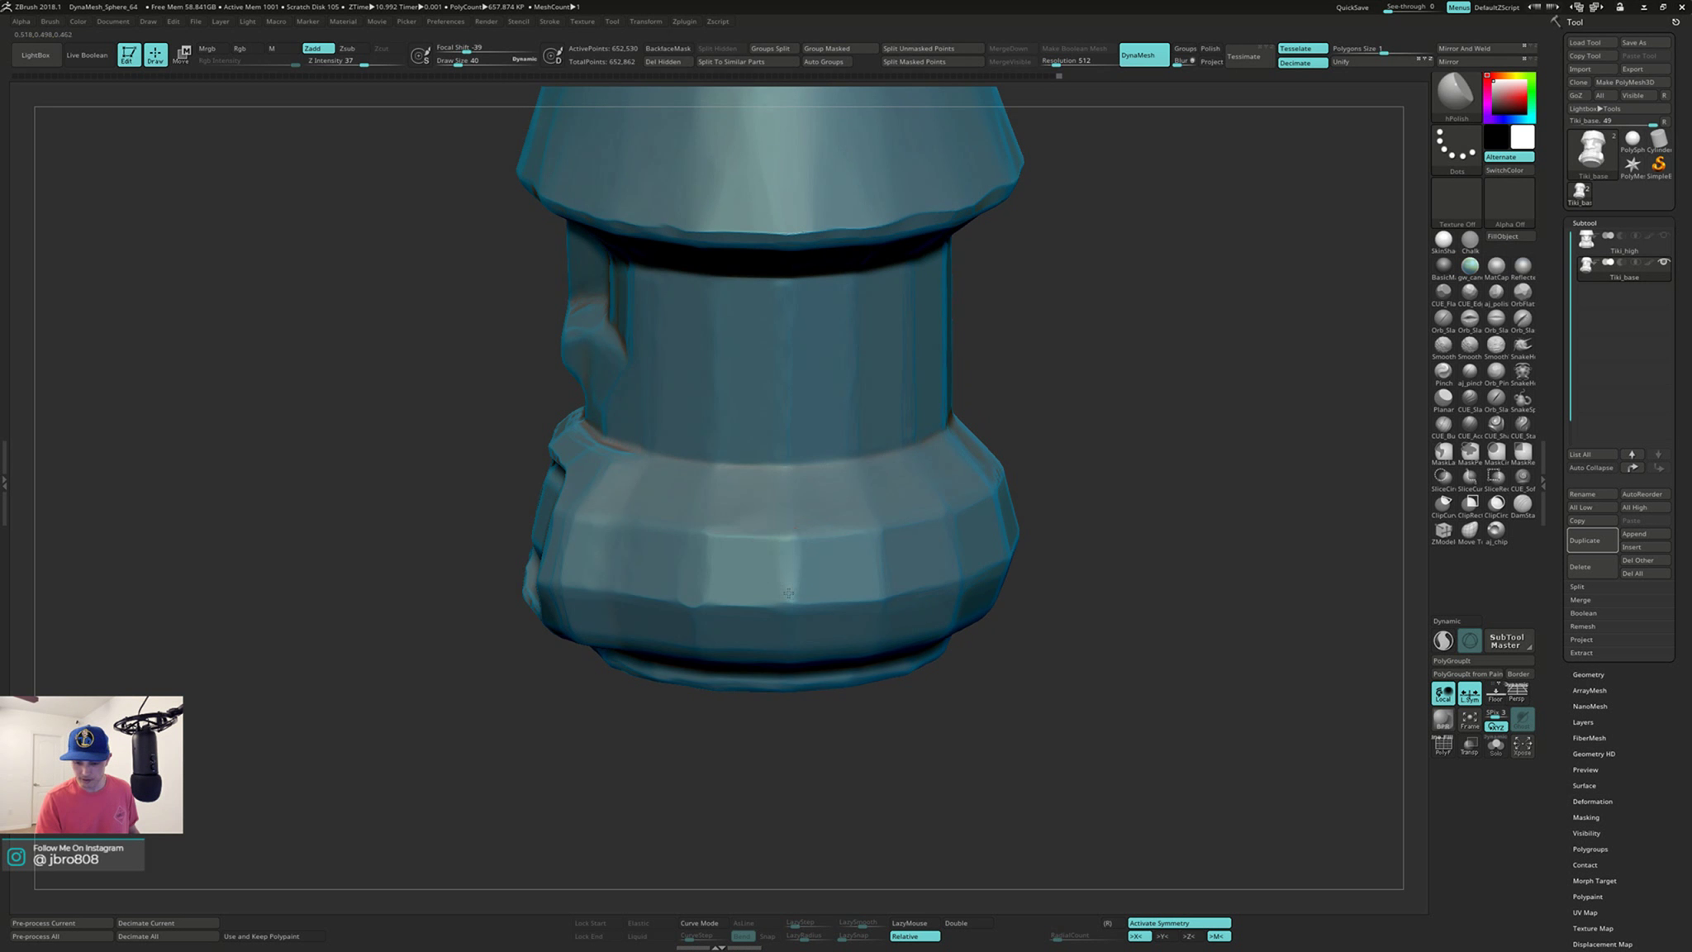
pyautogui.moveTo(883, 591); pyautogui.dragTo(867, 612, button='right')
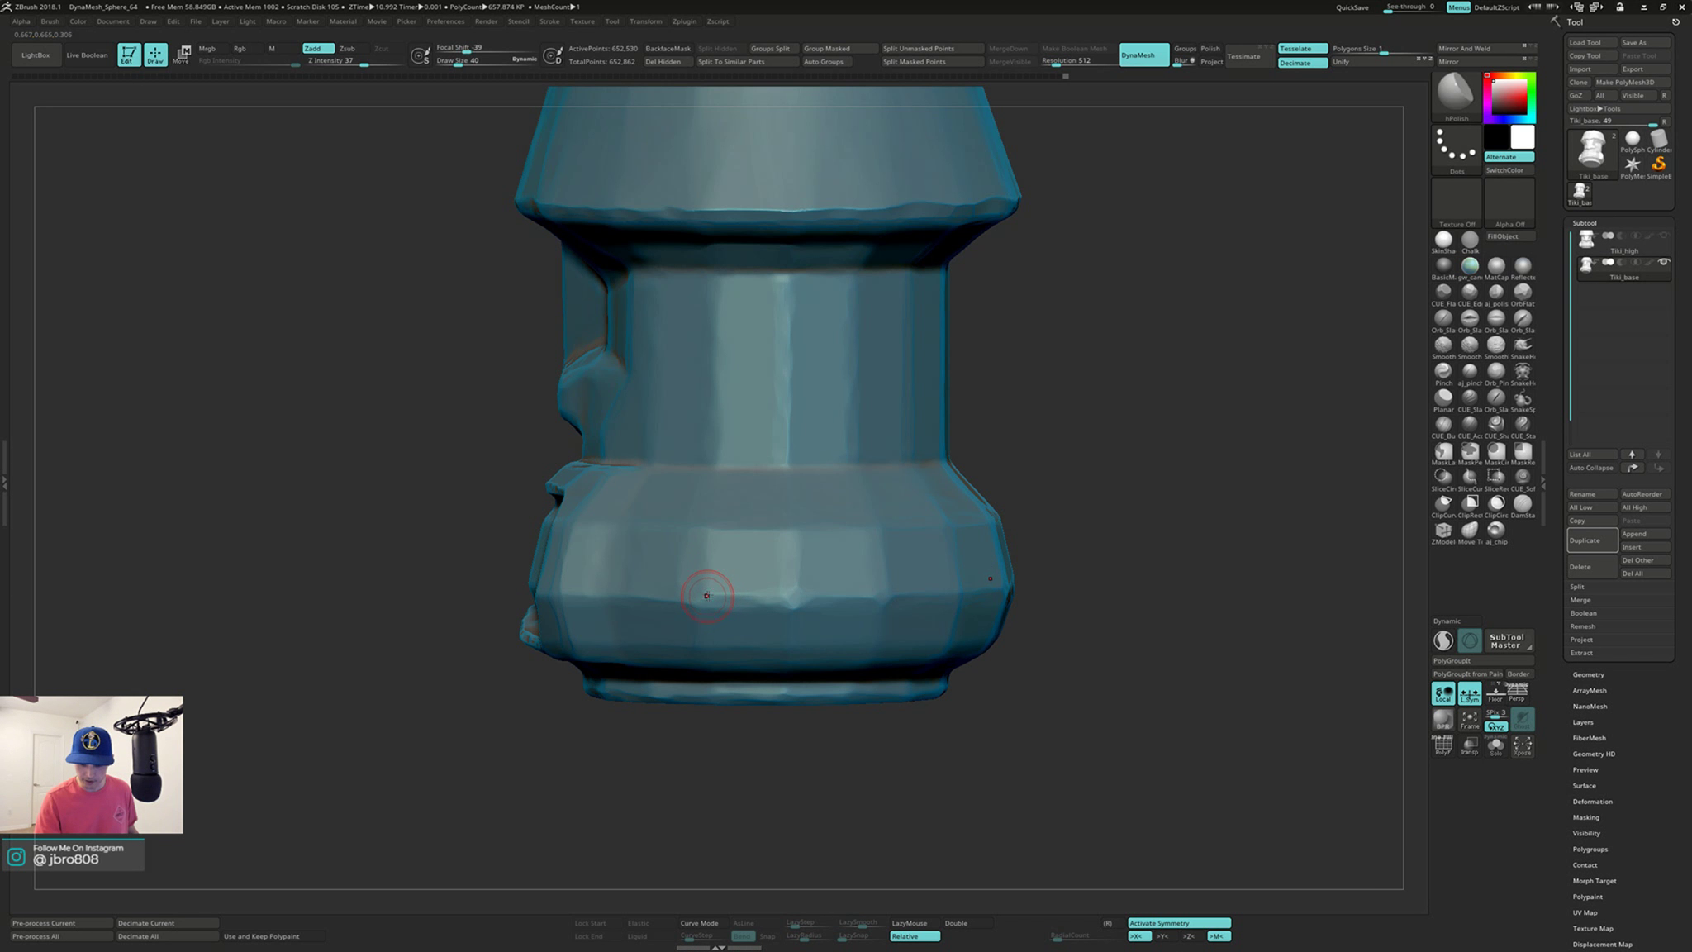
# Step: Polish and smooth the jaw surface directly beside the corner of the mouth
pyautogui.moveTo(706, 595); pyautogui.dragTo(526, 580, button='right')
pyautogui.press('shift')
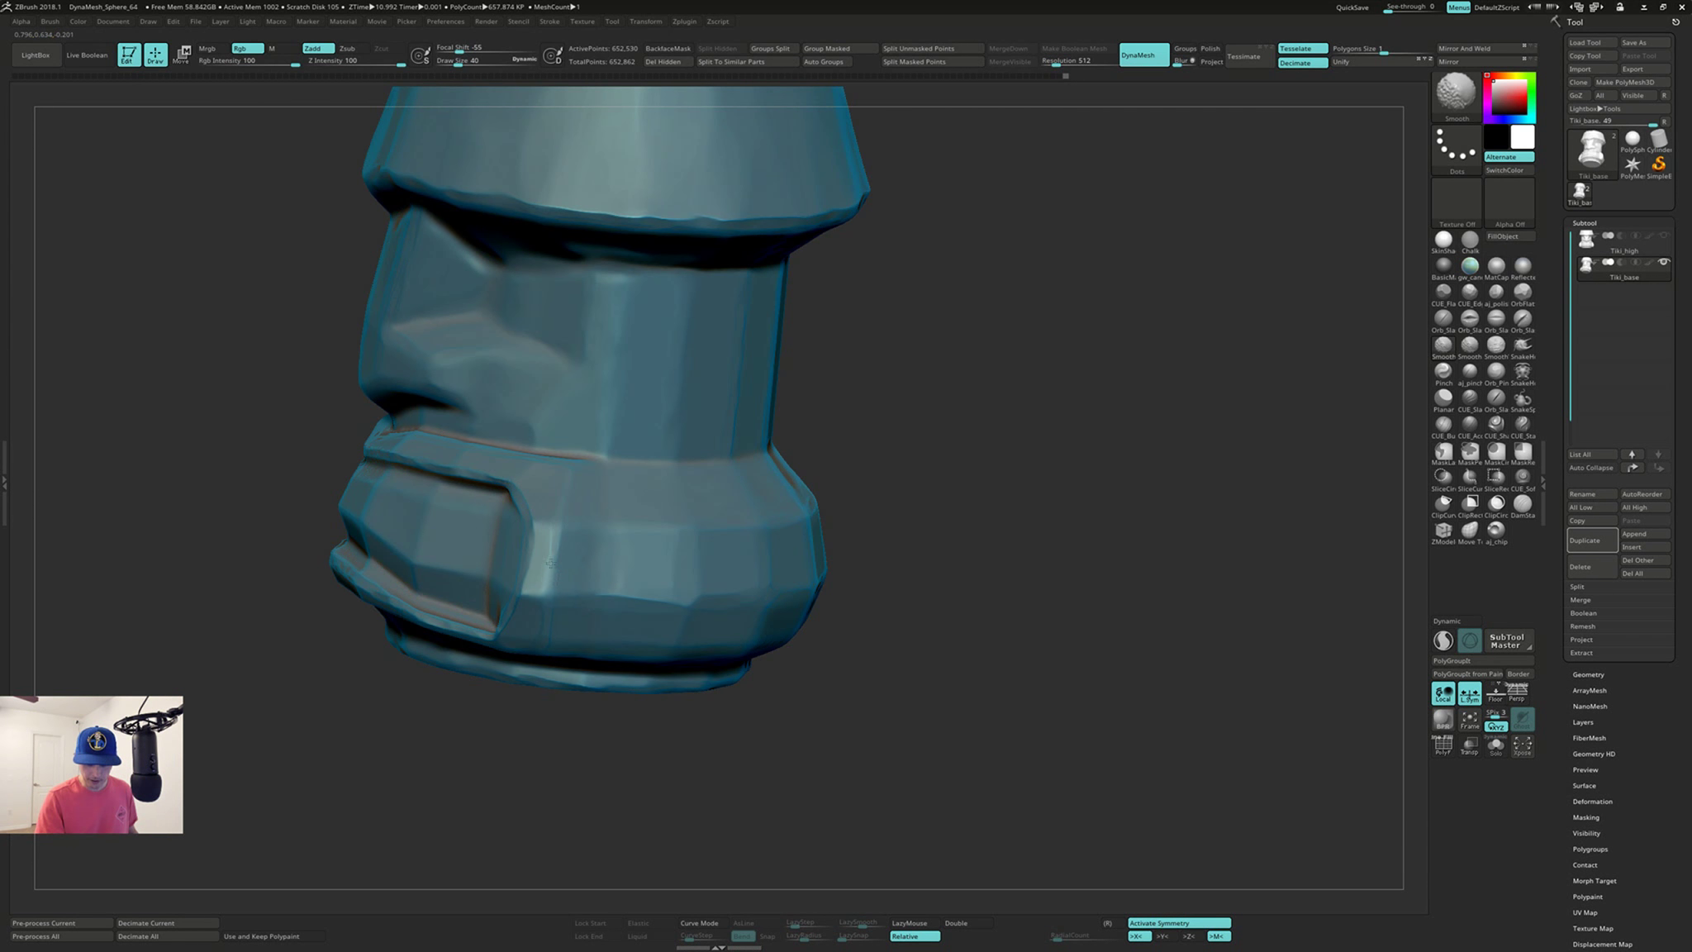
pyautogui.keyDown('shift'); pyautogui.moveTo(551, 563); pyautogui.dragTo(551, 533); pyautogui.keyUp('shift')
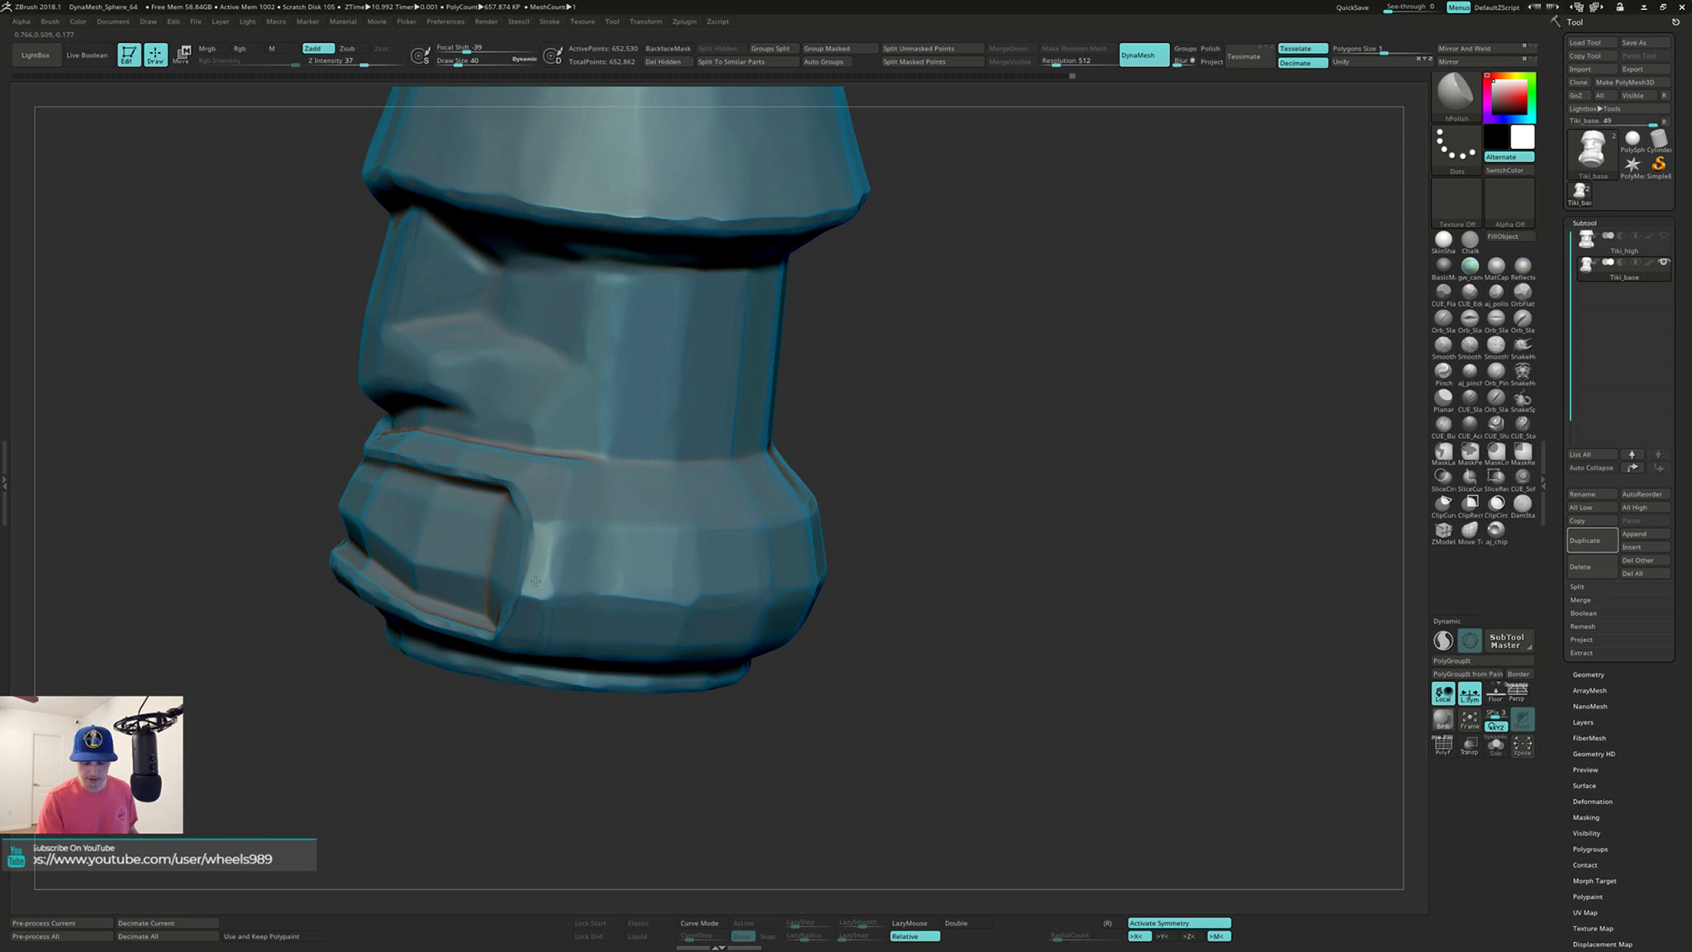
pyautogui.moveTo(536, 581)
pyautogui.mouseDown(button='right')
pyautogui.moveTo(556, 562)
pyautogui.moveTo(554, 527)
pyautogui.mouseUp(button='right')
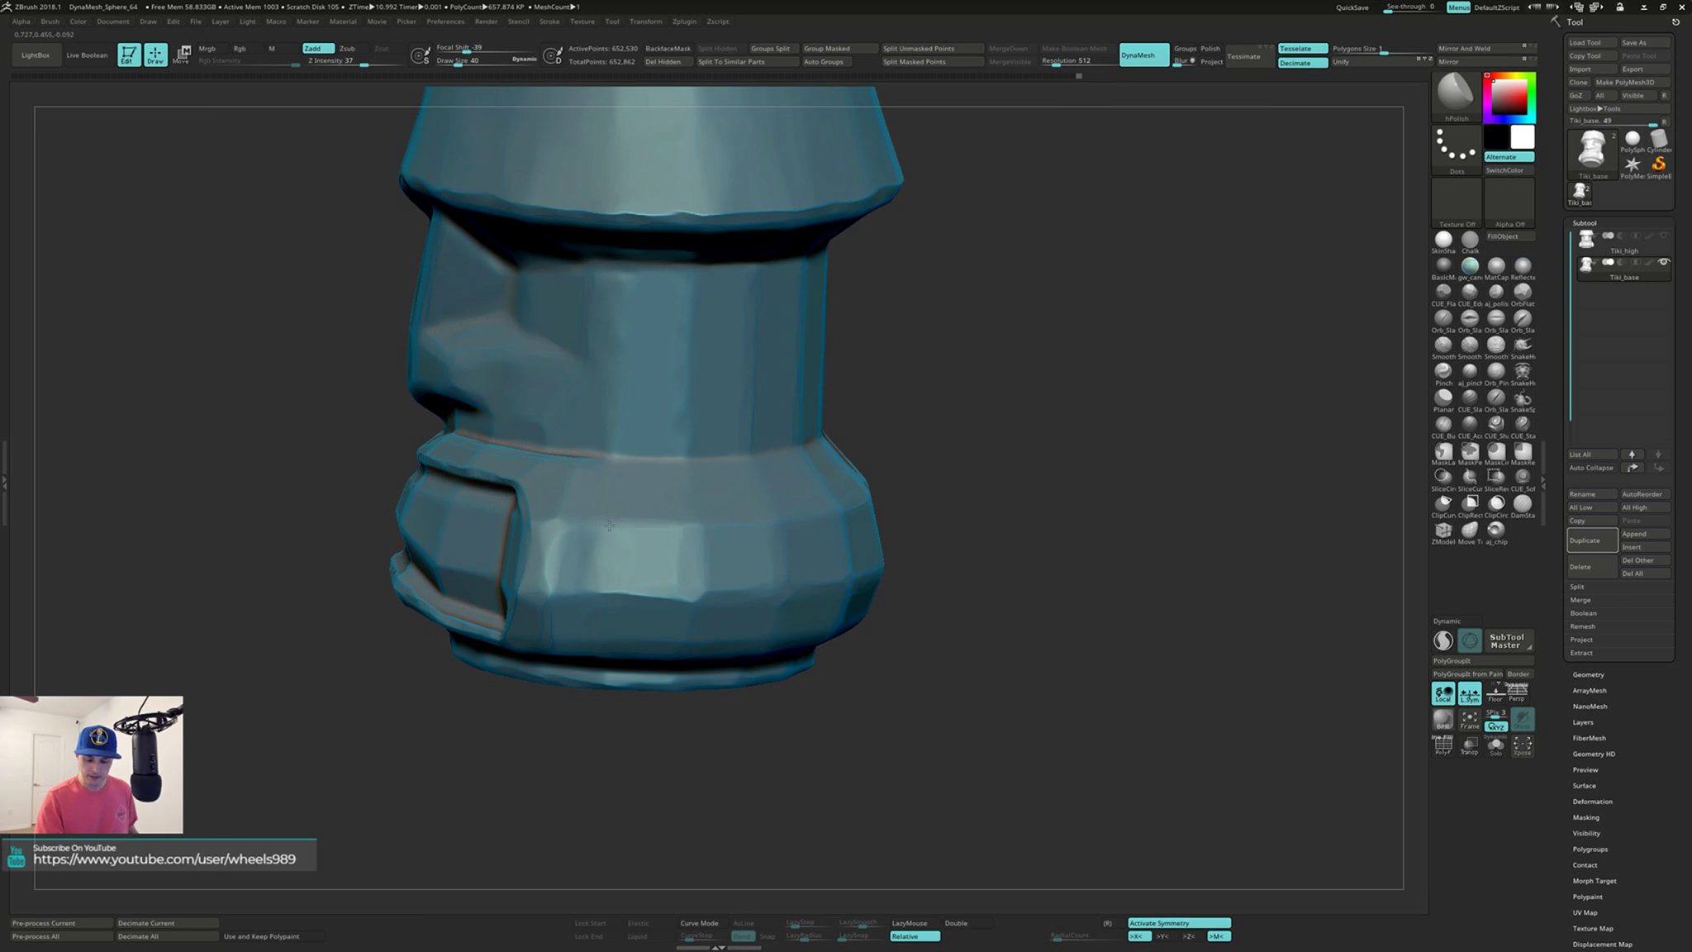
# Step: Polish and smooth the ridge between the jaw's side and its upper slope behind the mouth
pyautogui.moveTo(706, 558)
pyautogui.mouseDown(button='right')
pyautogui.moveTo(727, 555)
pyautogui.moveTo(722, 528)
pyautogui.mouseUp(button='right')
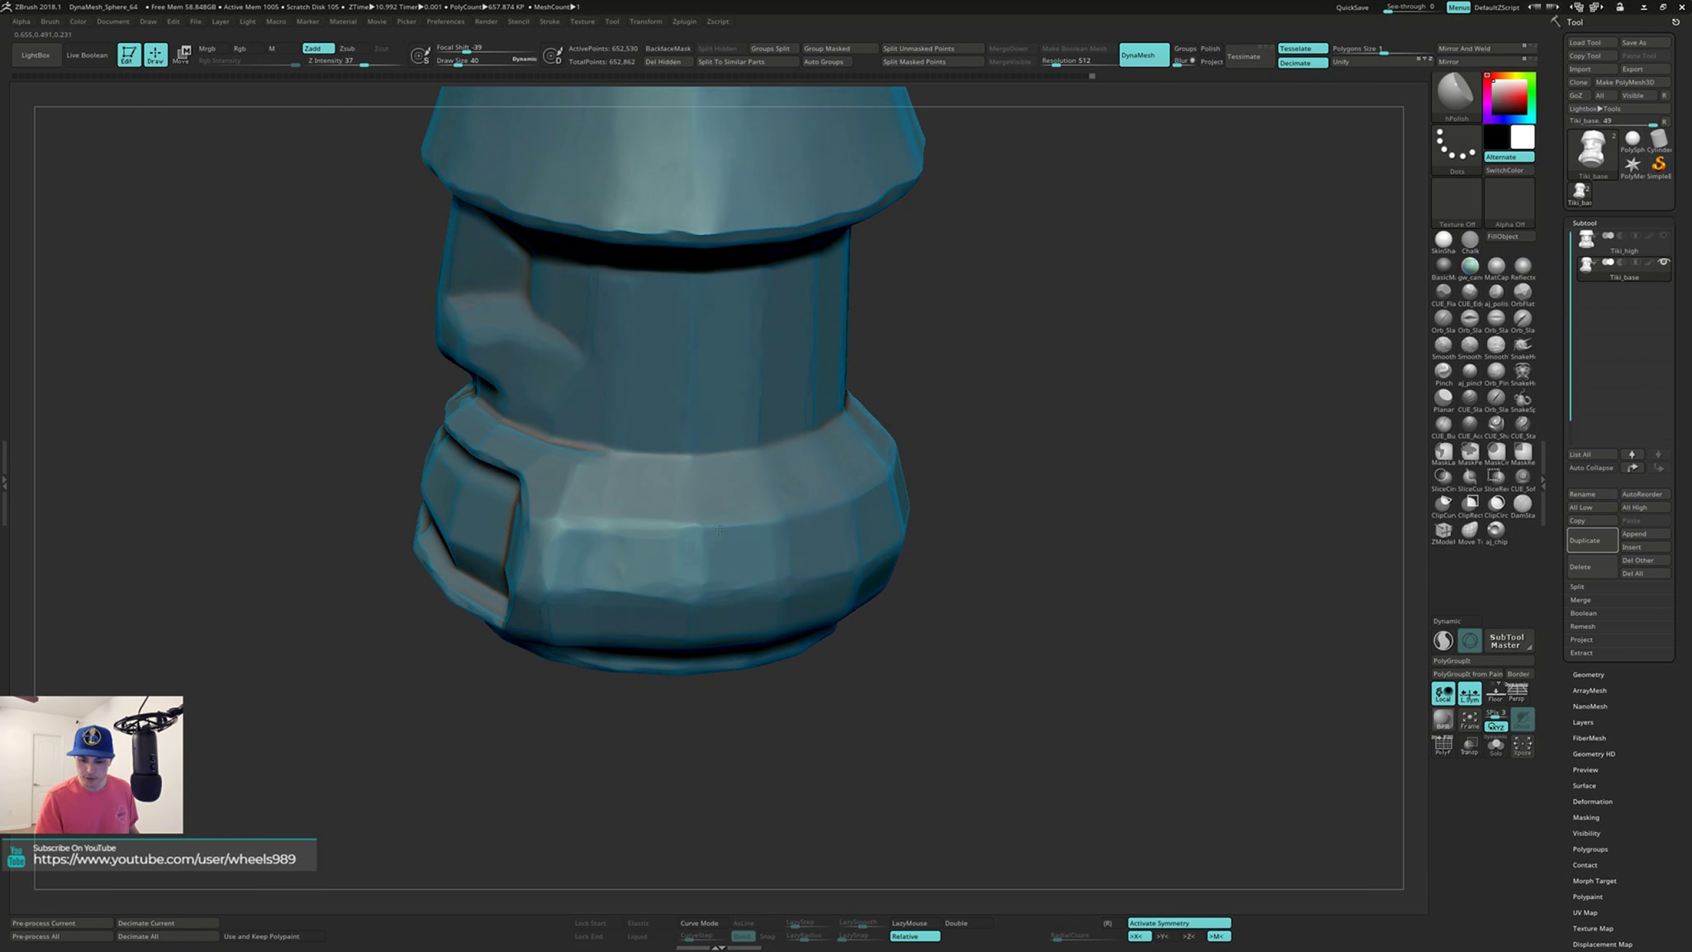
pyautogui.press('shift')
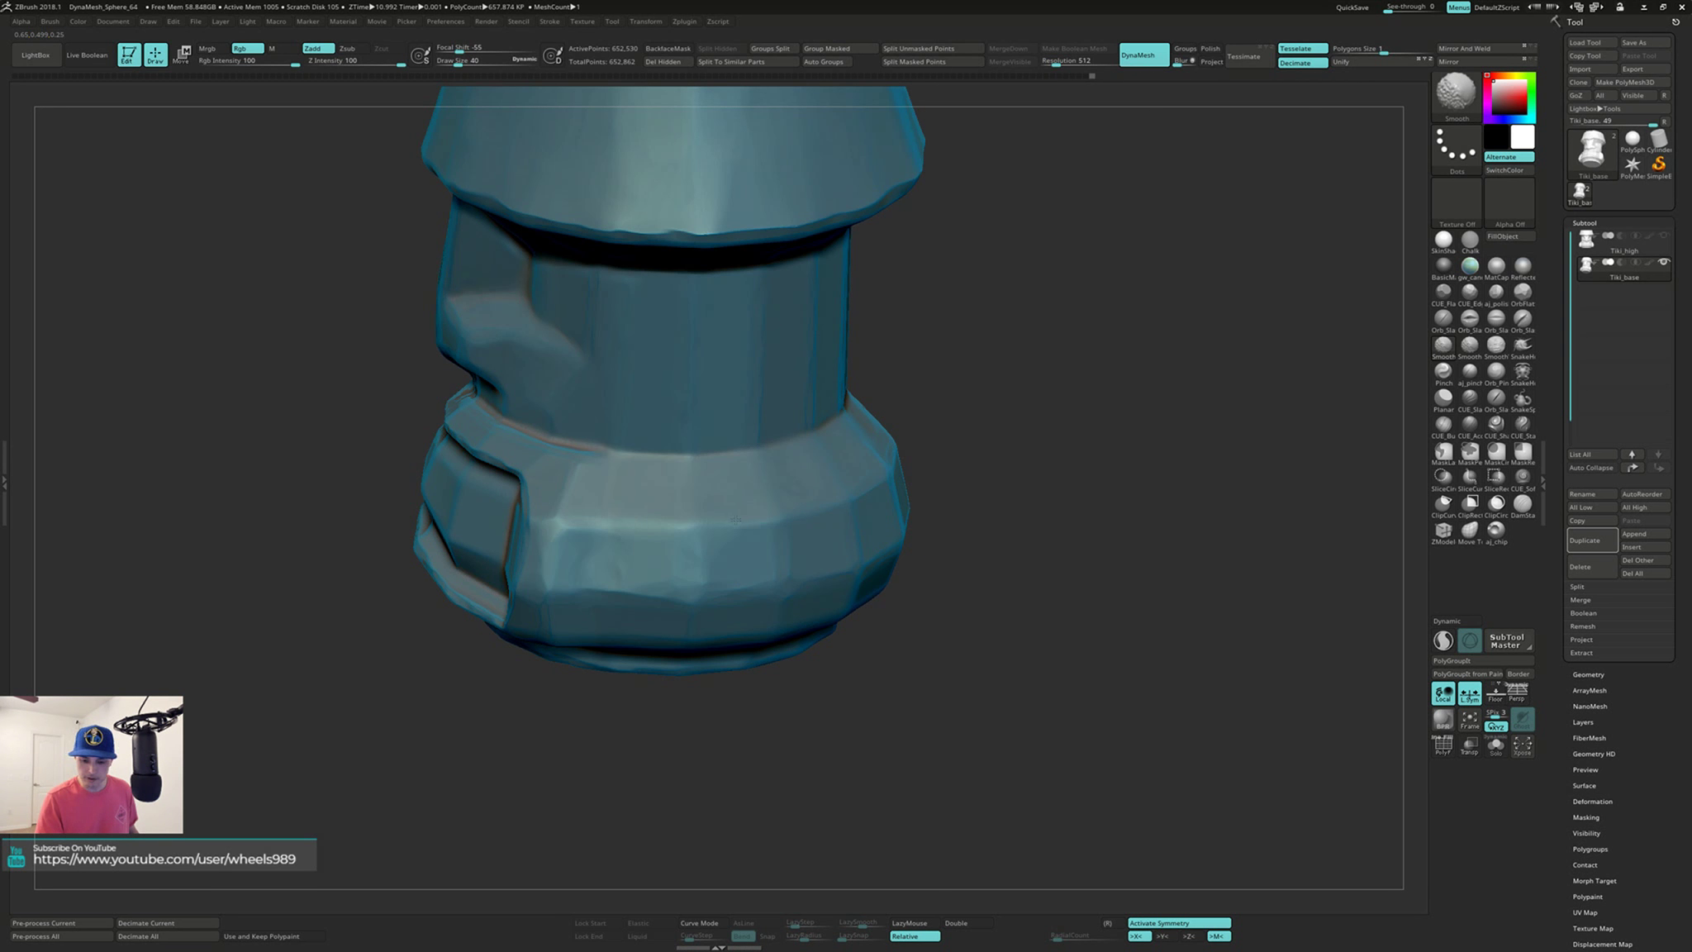
pyautogui.keyDown('shift'); pyautogui.moveTo(736, 519); pyautogui.dragTo(727, 539); pyautogui.keyUp('shift')
pyautogui.moveTo(735, 539); pyautogui.dragTo(718, 543, button='right')
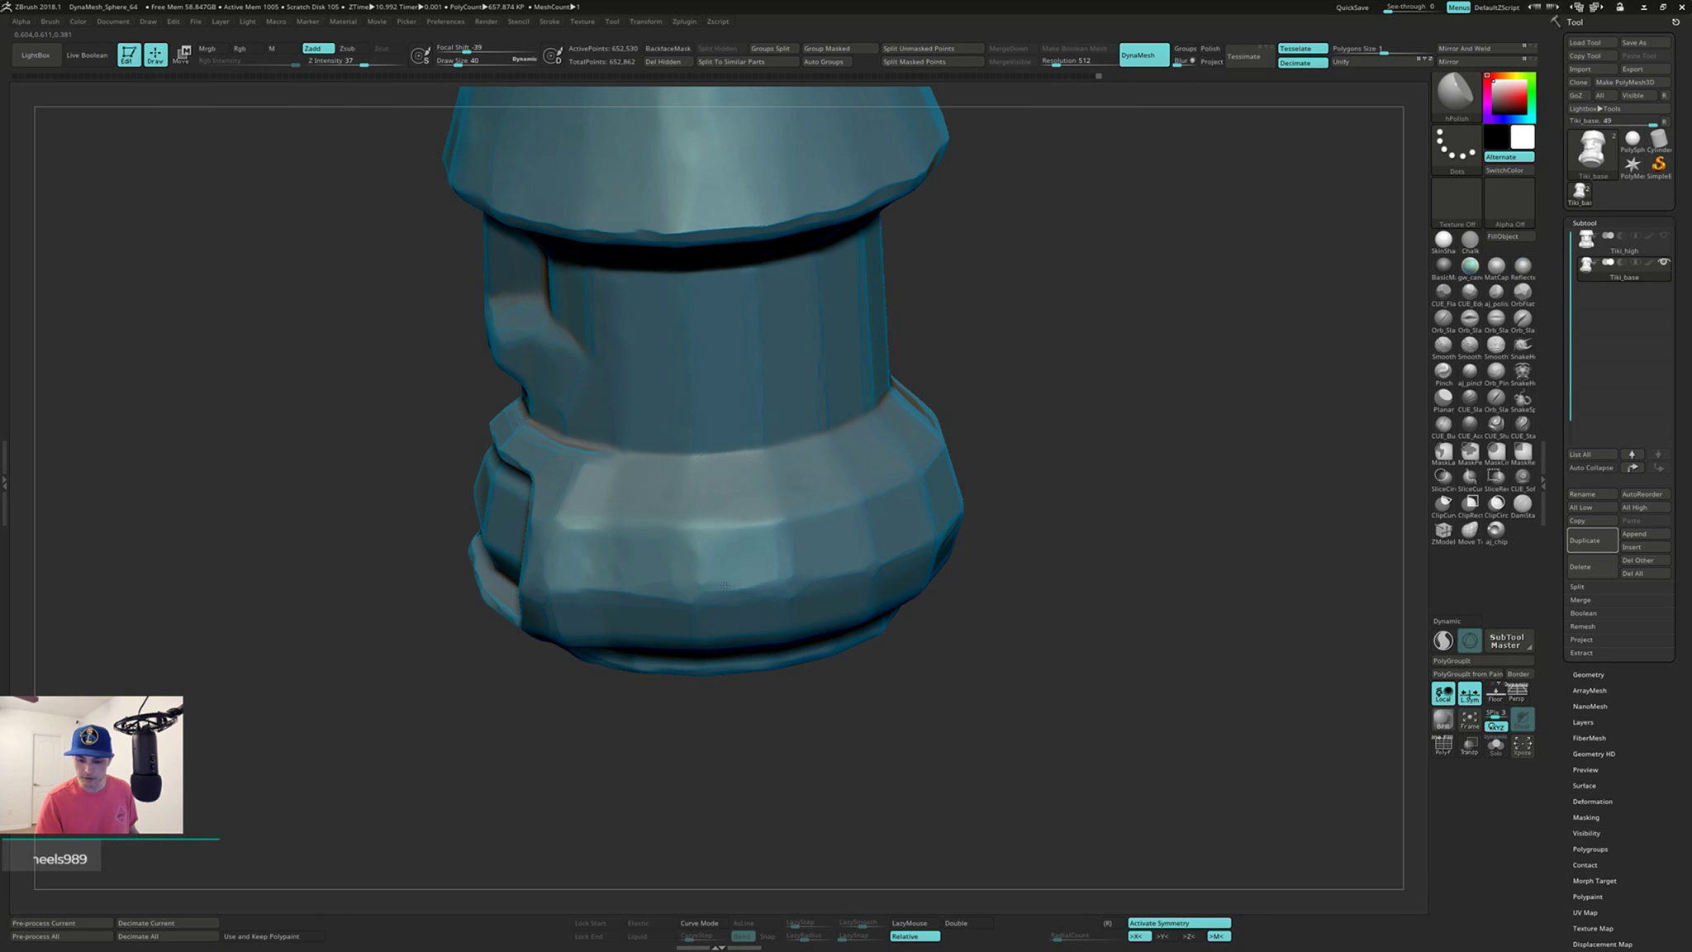
# Step: Continue polishing the jaw ring's facets and ridge from the side towards the back of the head
pyautogui.moveTo(837, 550); pyautogui.dragTo(623, 559, button='right')
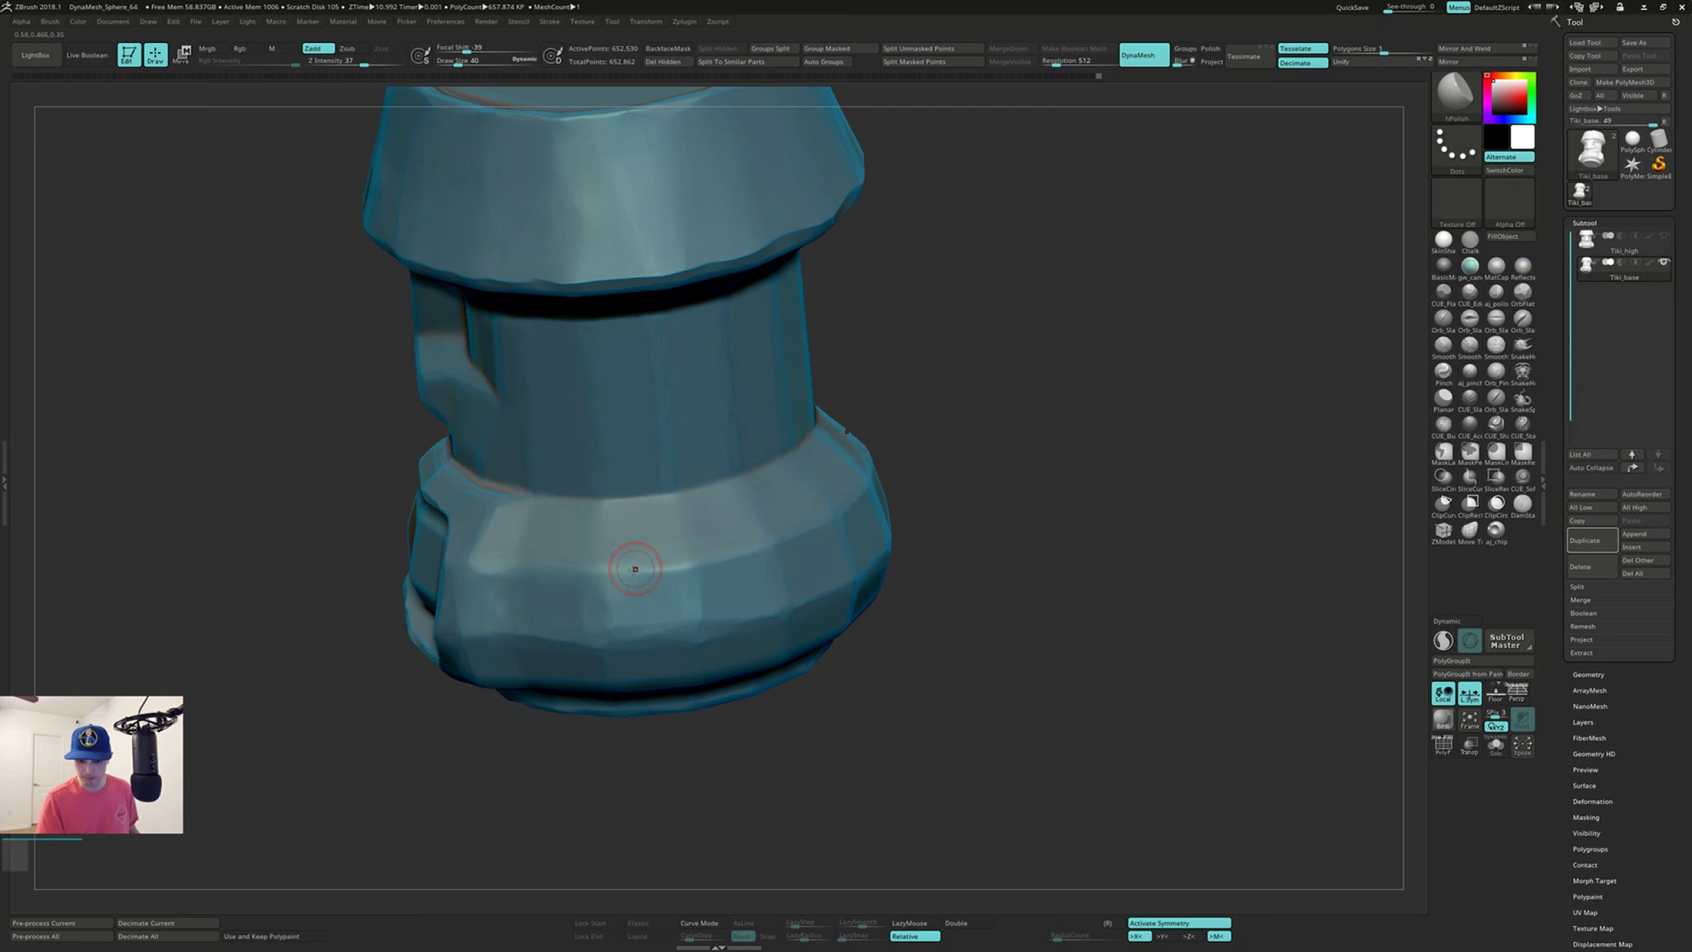
pyautogui.moveTo(760, 545); pyautogui.dragTo(772, 551, button='right')
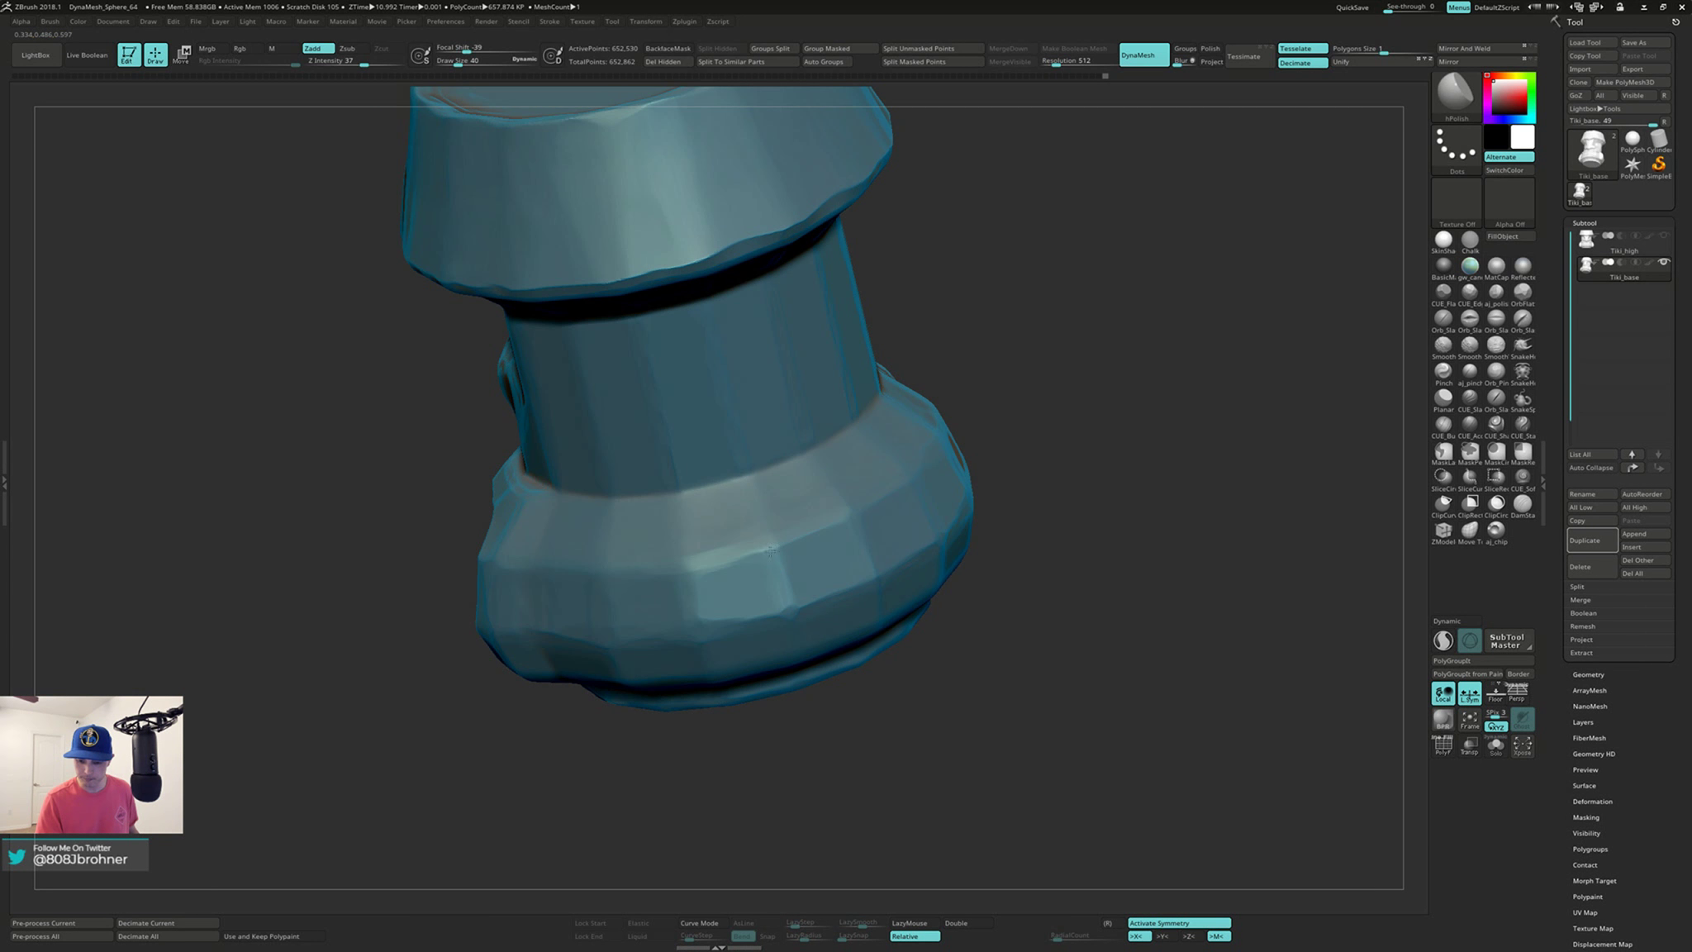
pyautogui.moveTo(748, 608); pyautogui.dragTo(789, 603, button='right')
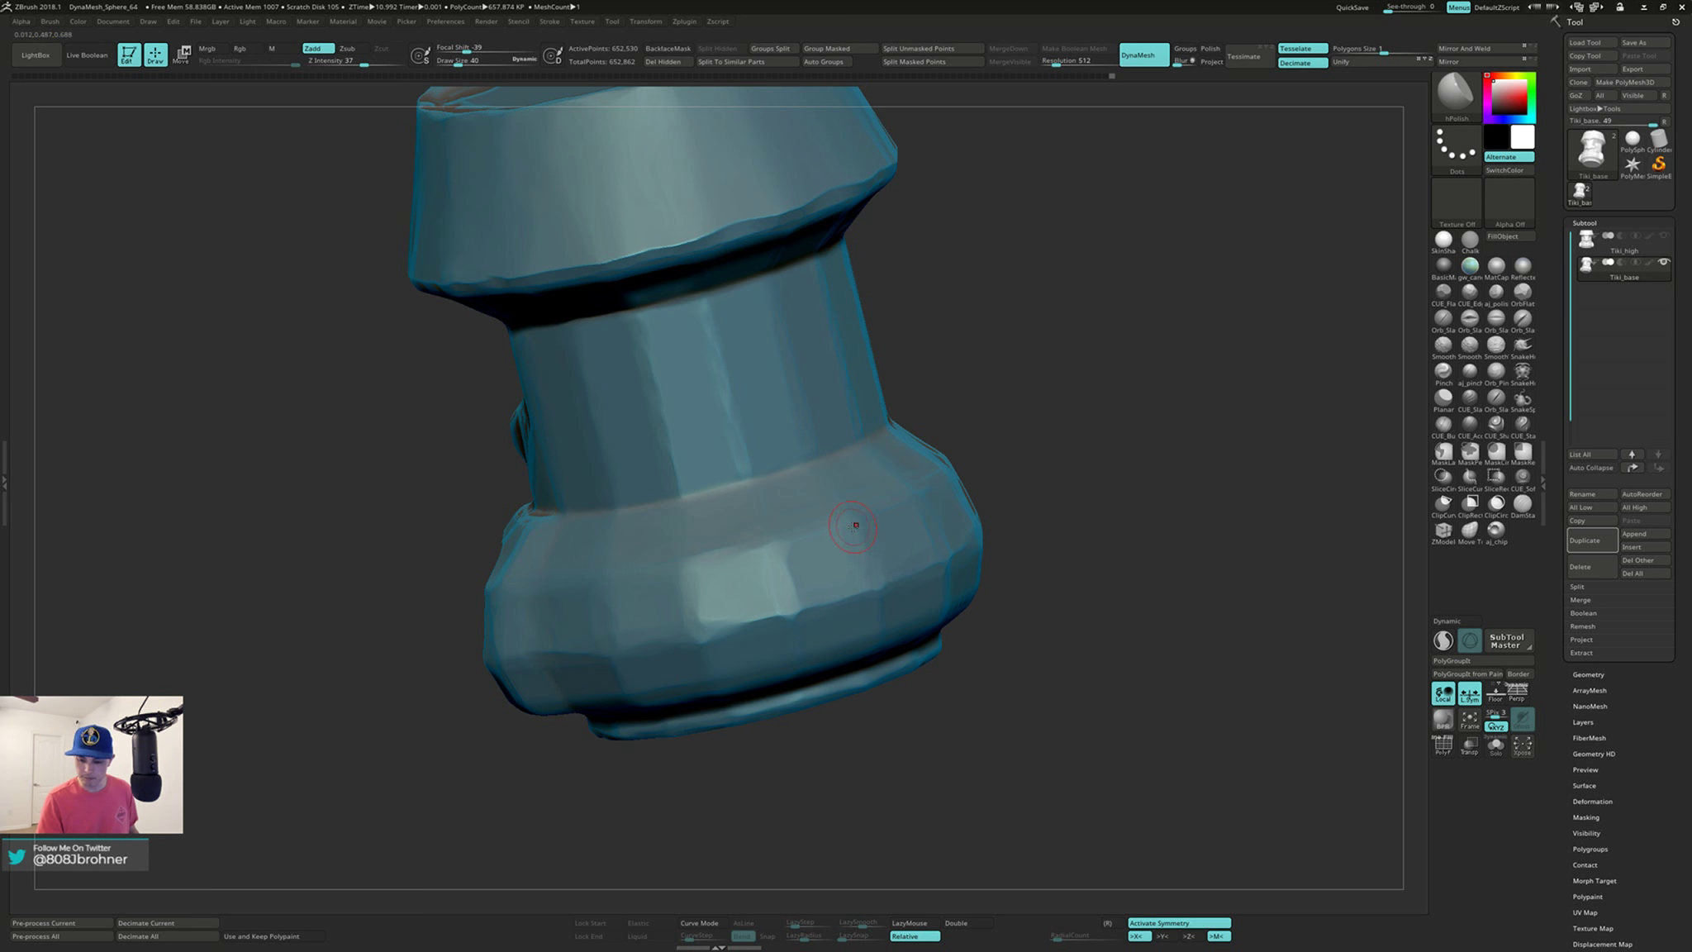
pyautogui.moveTo(911, 562); pyautogui.dragTo(766, 606, button='right')
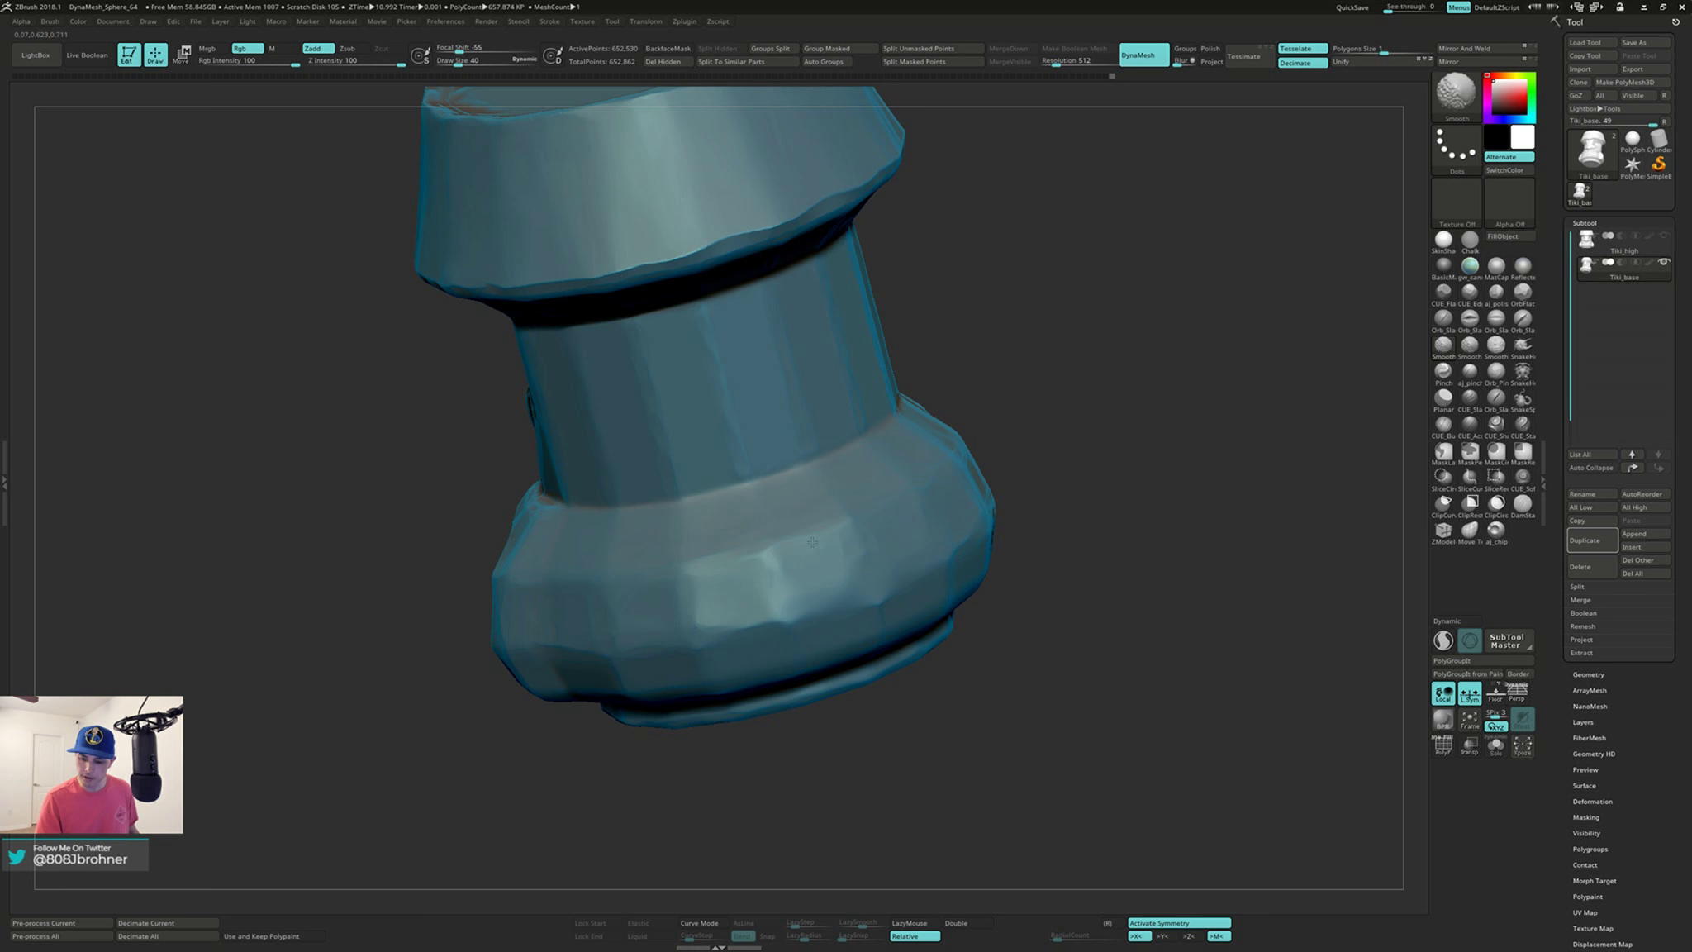
# Step: Smooth the jaw's side and blend the facets of its upper slope below the head's middle column
pyautogui.moveTo(812, 542)
pyautogui.keyDown('shift'); pyautogui.mouseDown(button='right')
pyautogui.moveTo(790, 554)
pyautogui.moveTo(812, 527)
pyautogui.moveTo(712, 552)
pyautogui.mouseUp(button='right'); pyautogui.keyUp('shift')
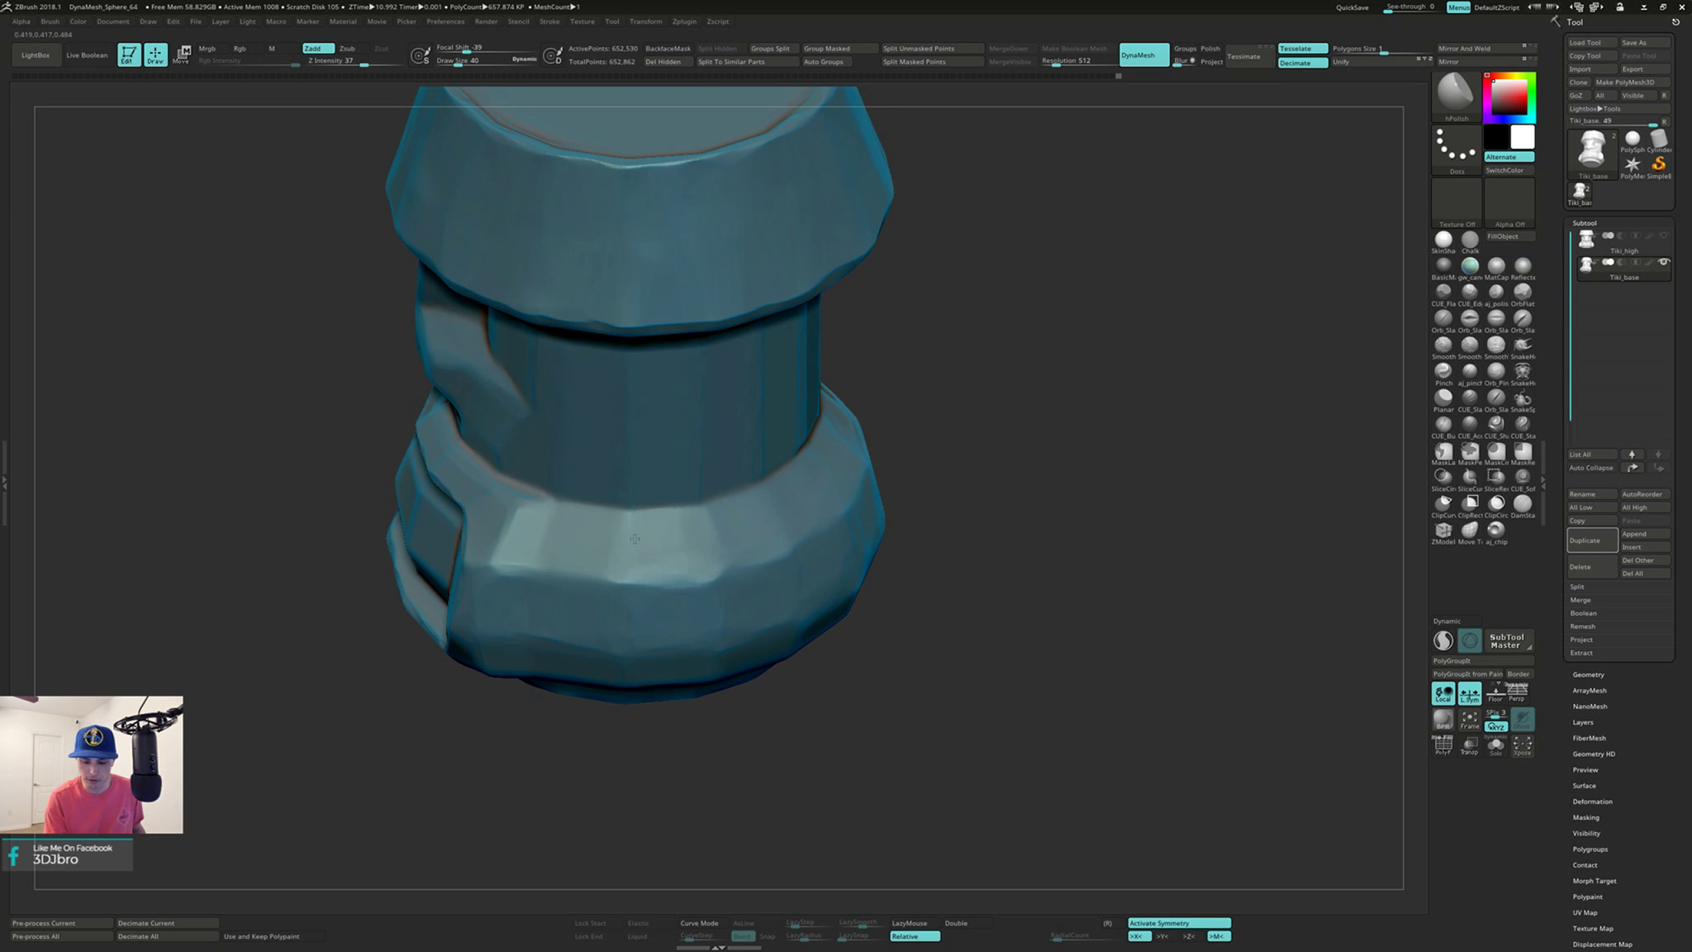
pyautogui.press('shift')
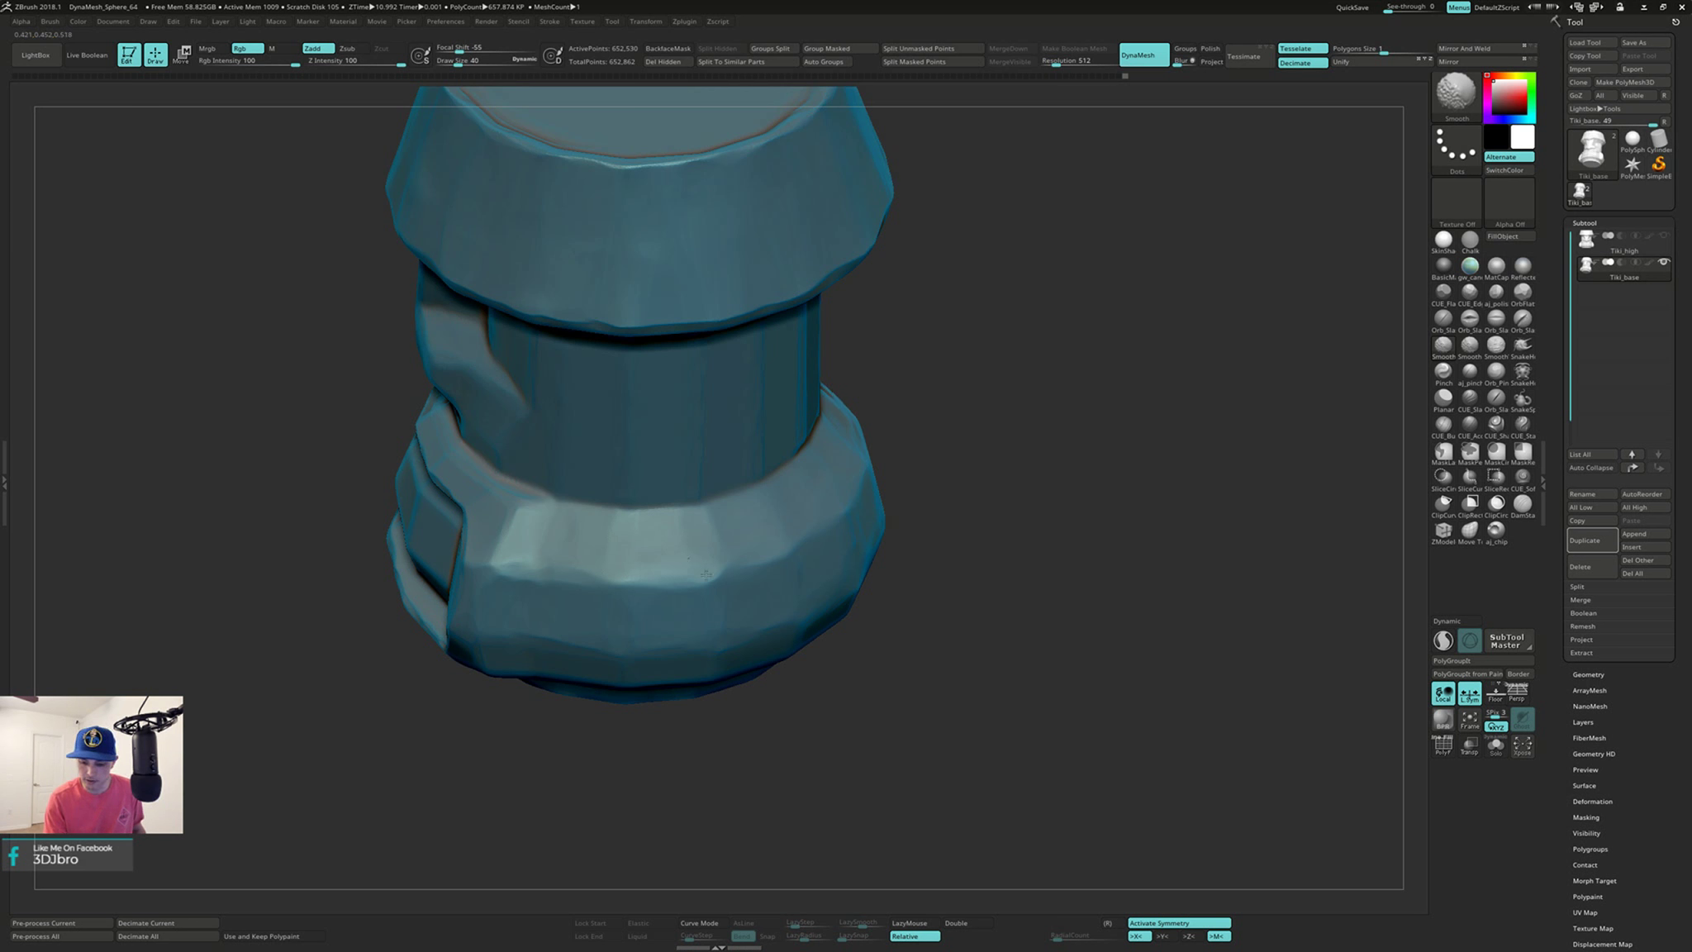
pyautogui.keyDown('shift'); pyautogui.moveTo(859, 473); pyautogui.dragTo(730, 562, button='right'); pyautogui.keyUp('shift')
# Step: Polish and smooth the lower facets across the back of the jaw ring above the flat base
pyautogui.moveTo(576, 615)
pyautogui.mouseDown(button='right')
pyautogui.moveTo(517, 652)
pyautogui.moveTo(561, 666)
pyautogui.moveTo(651, 643)
pyautogui.moveTo(602, 601)
pyautogui.moveTo(716, 617)
pyautogui.mouseUp(button='right')
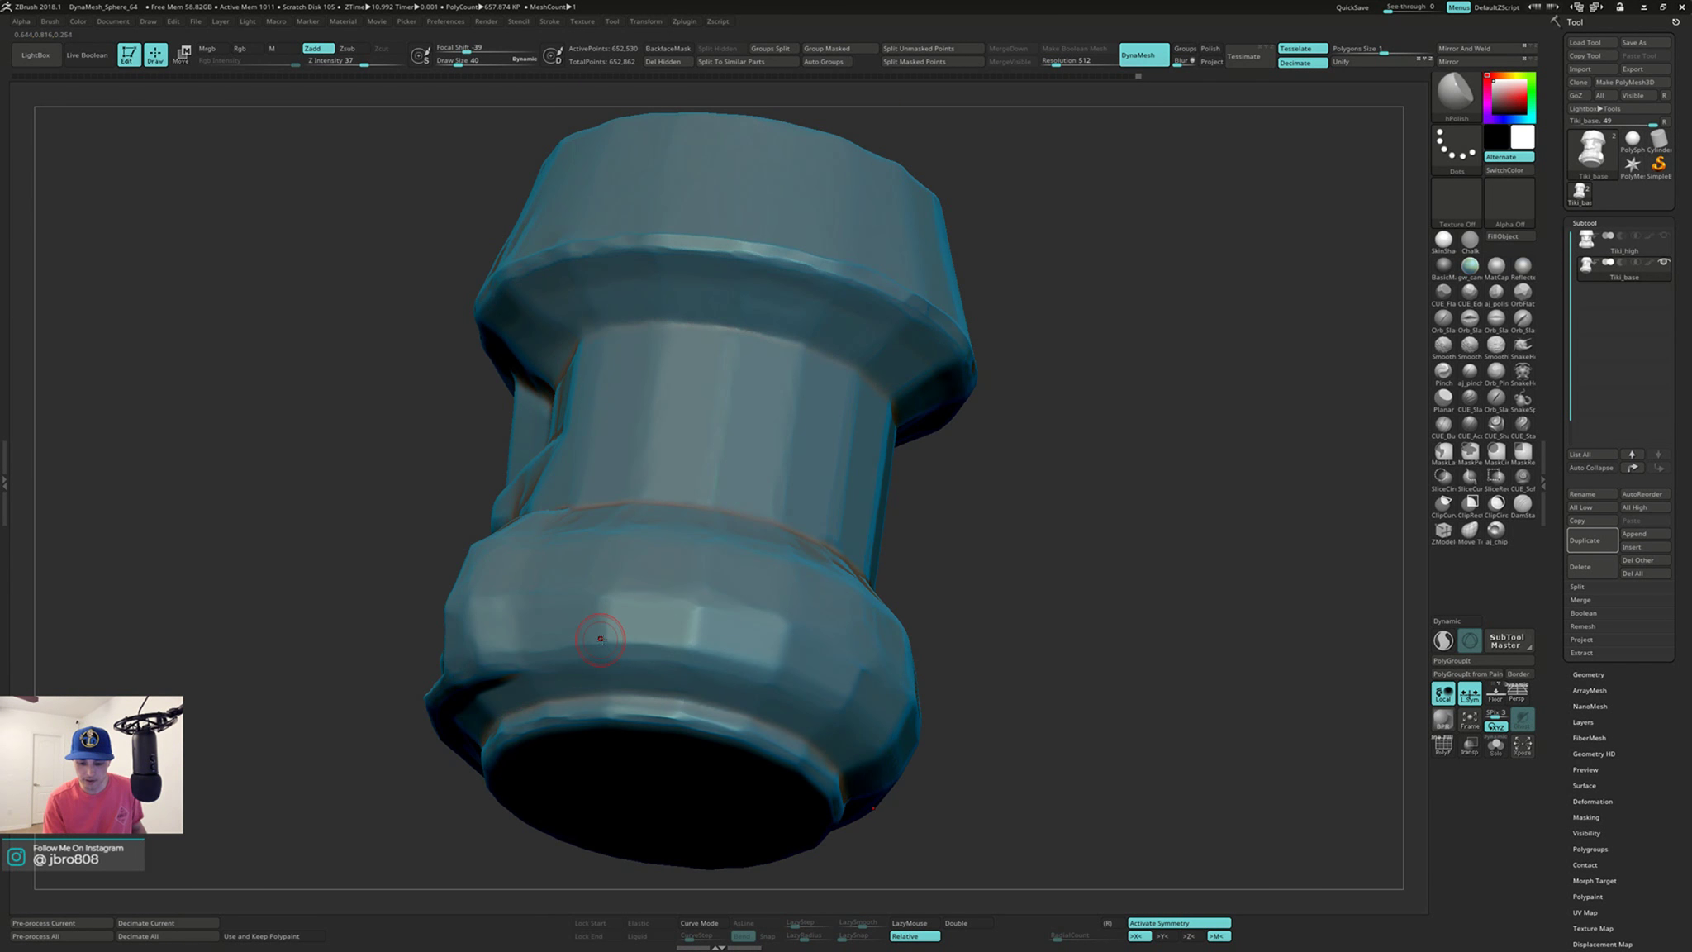
pyautogui.moveTo(713, 615); pyautogui.dragTo(782, 635, button='right')
pyautogui.press('shift')
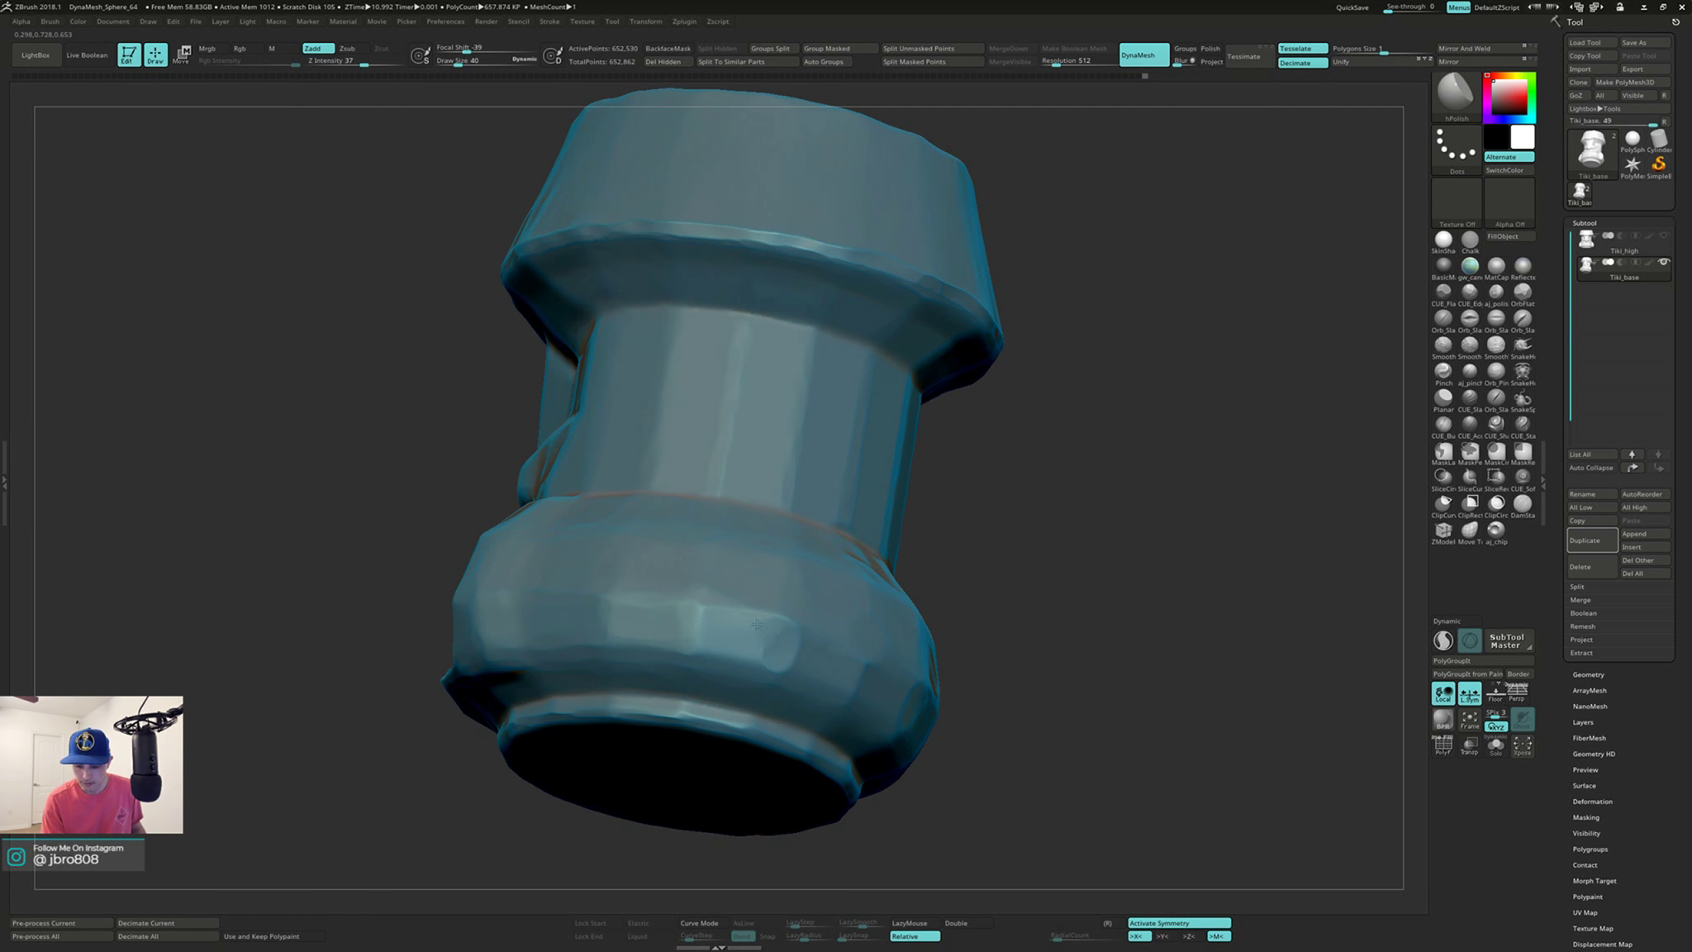
pyautogui.press('shift')
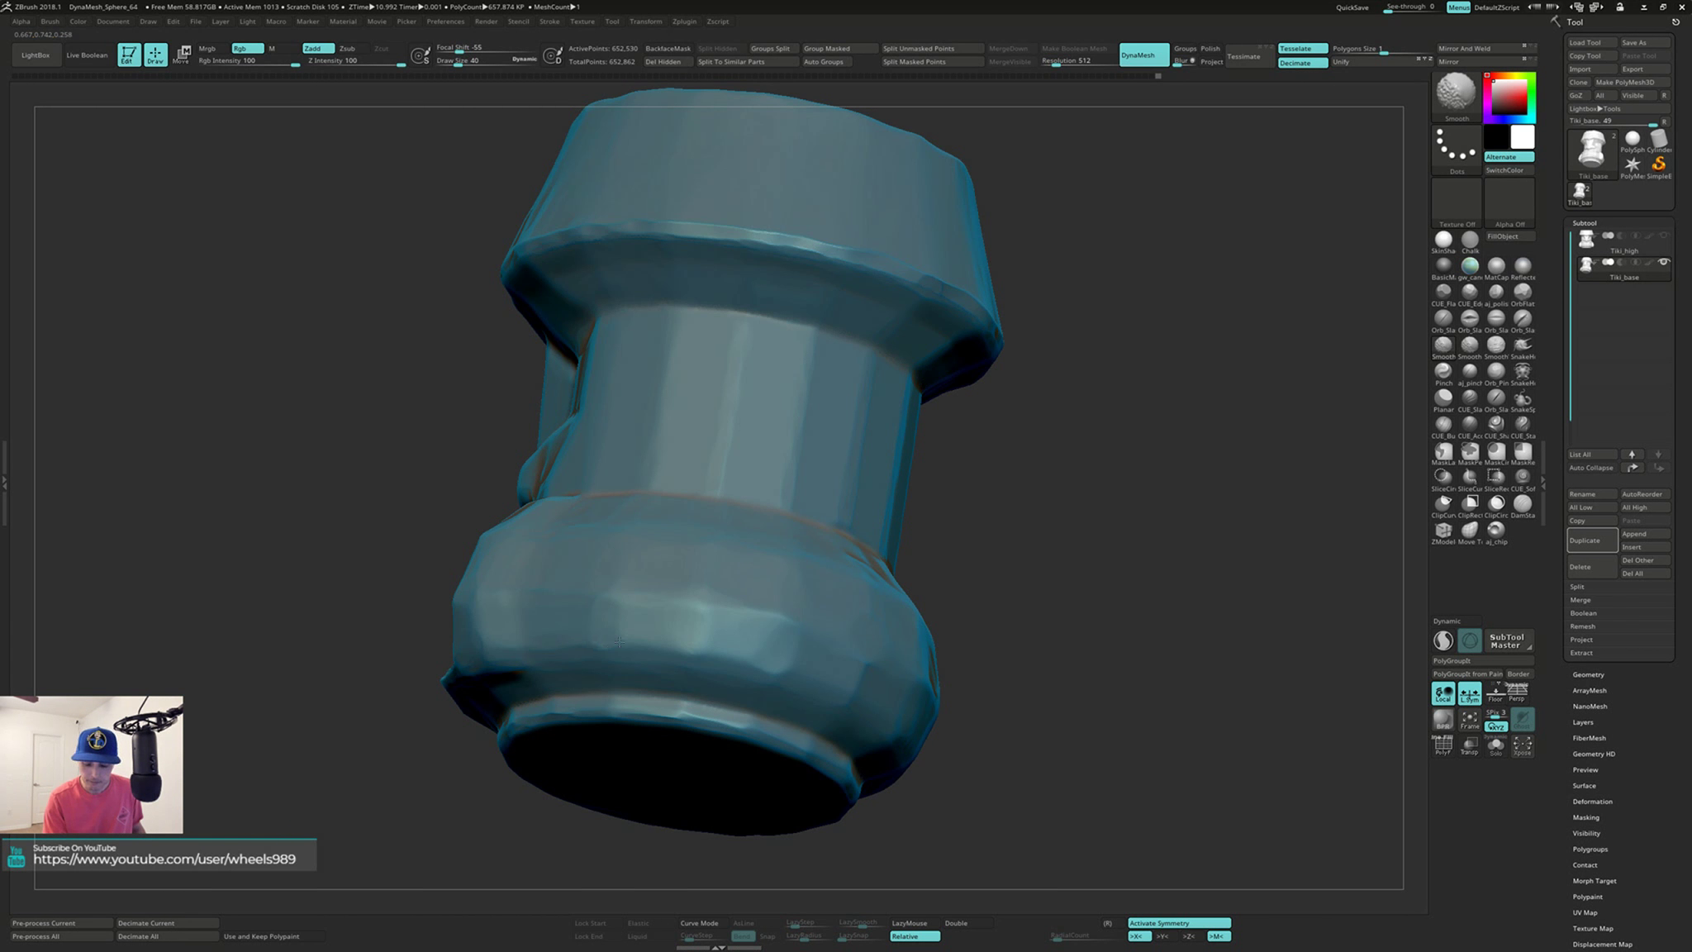
pyautogui.moveTo(619, 641)
pyautogui.mouseDown(button='right')
pyautogui.moveTo(744, 616)
pyautogui.moveTo(719, 595)
pyautogui.moveTo(832, 579)
pyautogui.moveTo(805, 611)
pyautogui.moveTo(857, 637)
pyautogui.mouseUp(button='right')
pyautogui.press('shift')
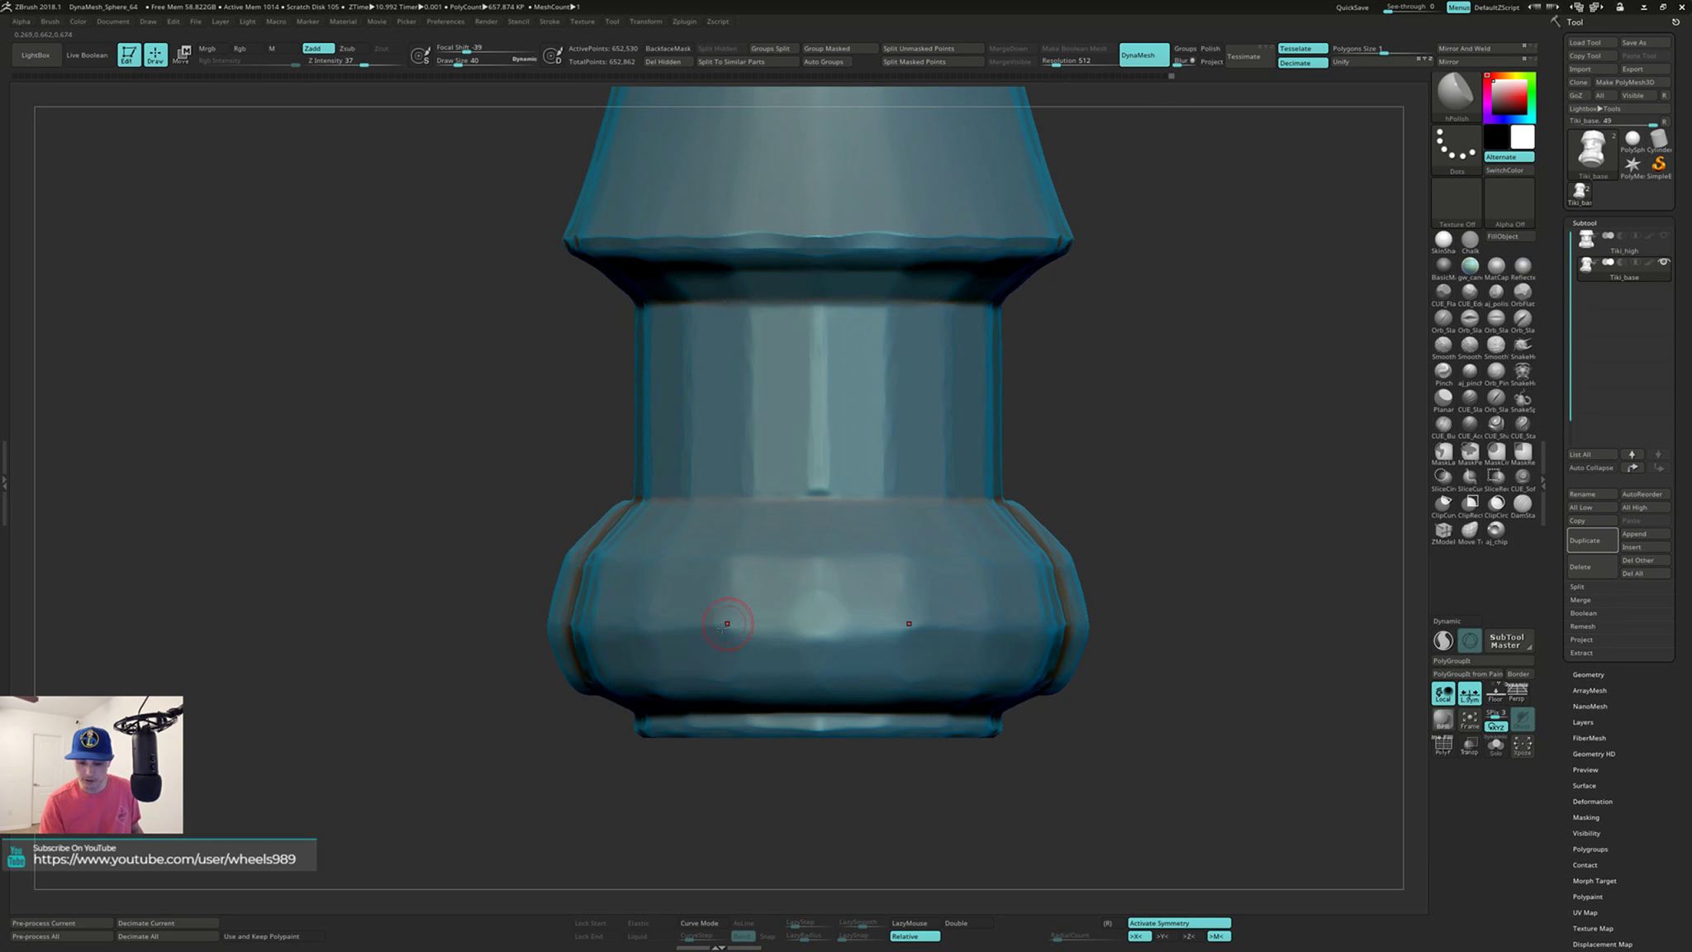
# Step: Polish and smooth the vertical facets of the head's middle column from the side round to the back
pyautogui.moveTo(859, 558); pyautogui.dragTo(724, 336, button='right')
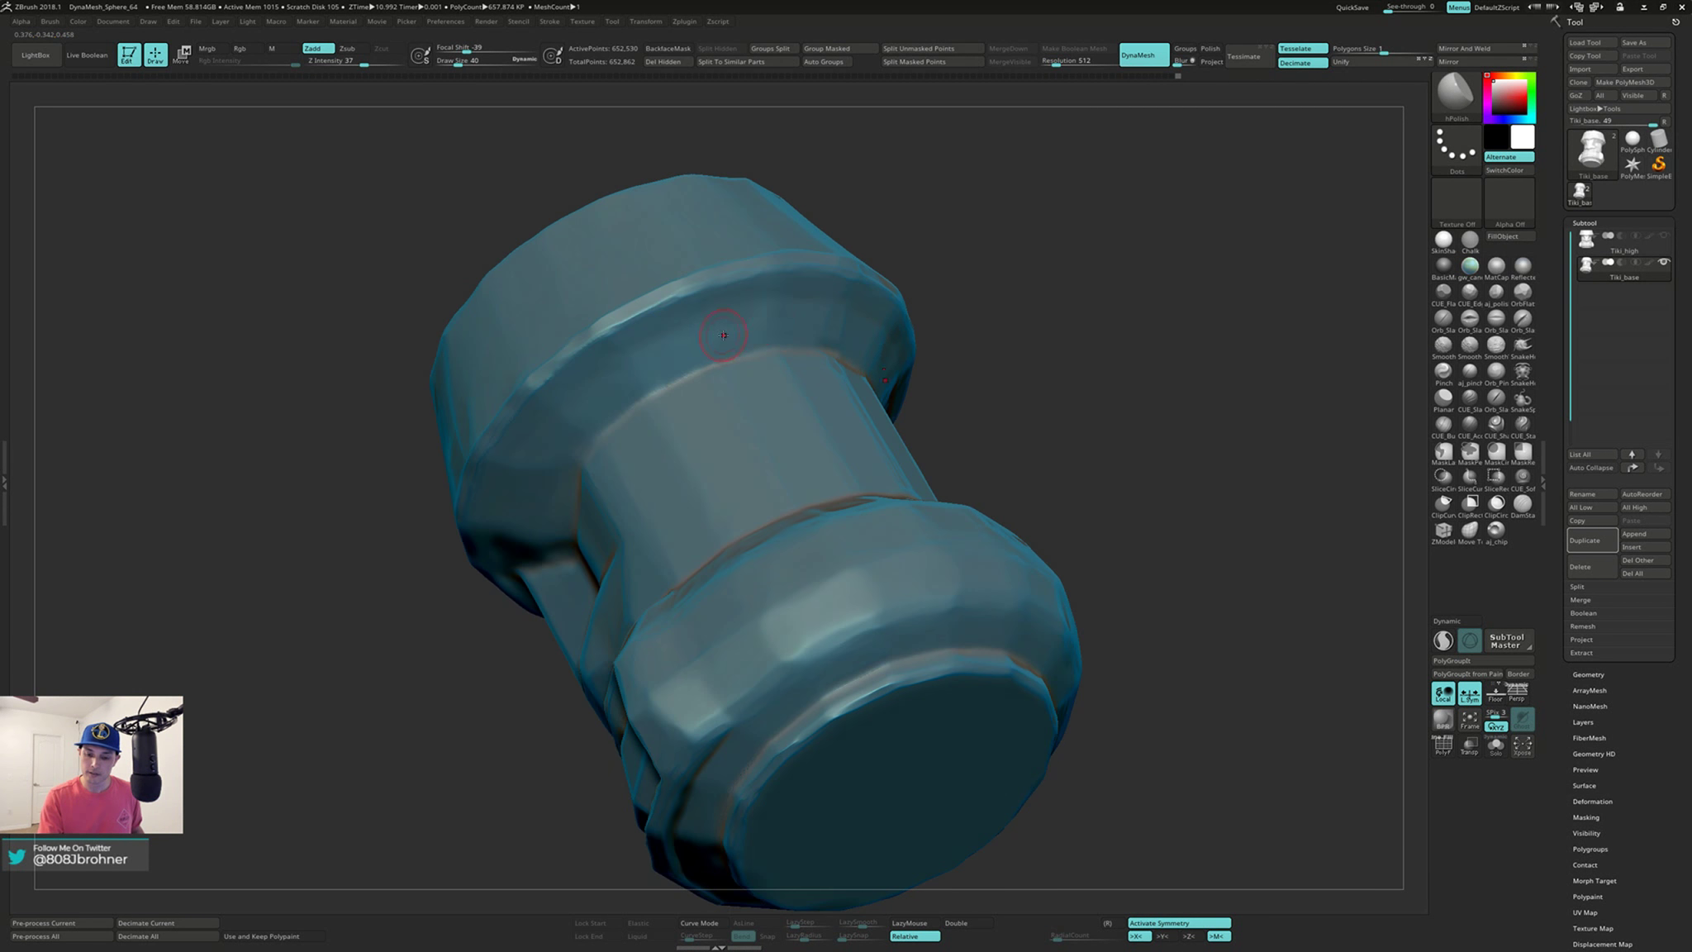
pyautogui.moveTo(635, 380); pyautogui.dragTo(660, 435, button='right')
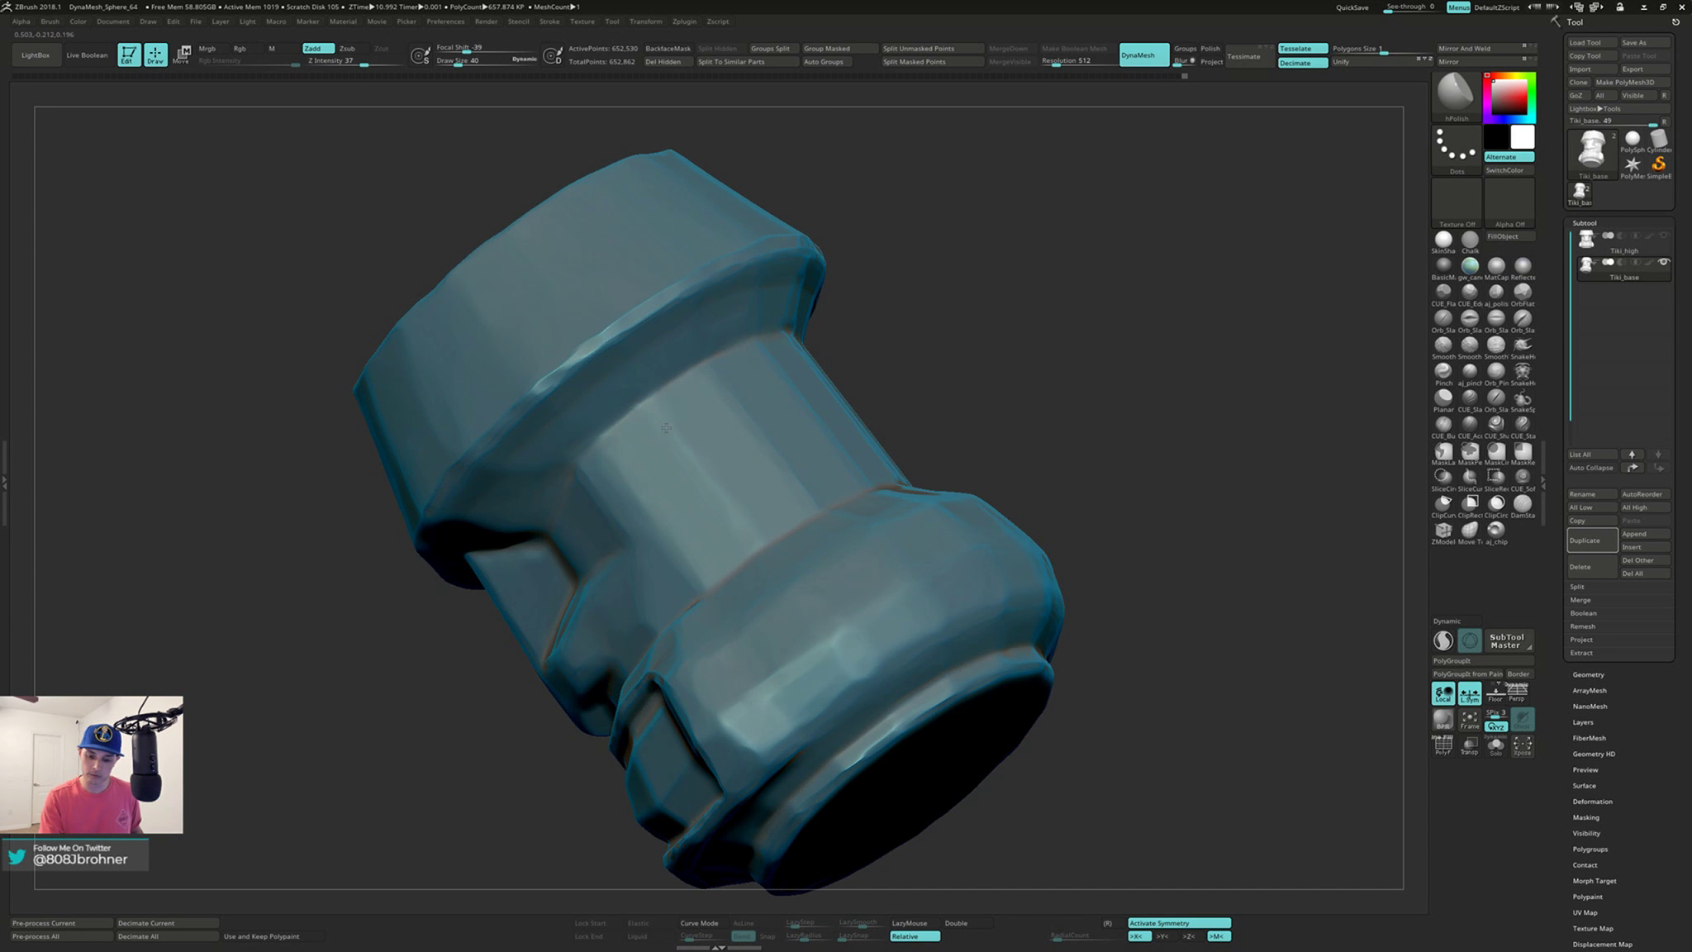
pyautogui.moveTo(768, 500); pyautogui.dragTo(728, 364, button='right')
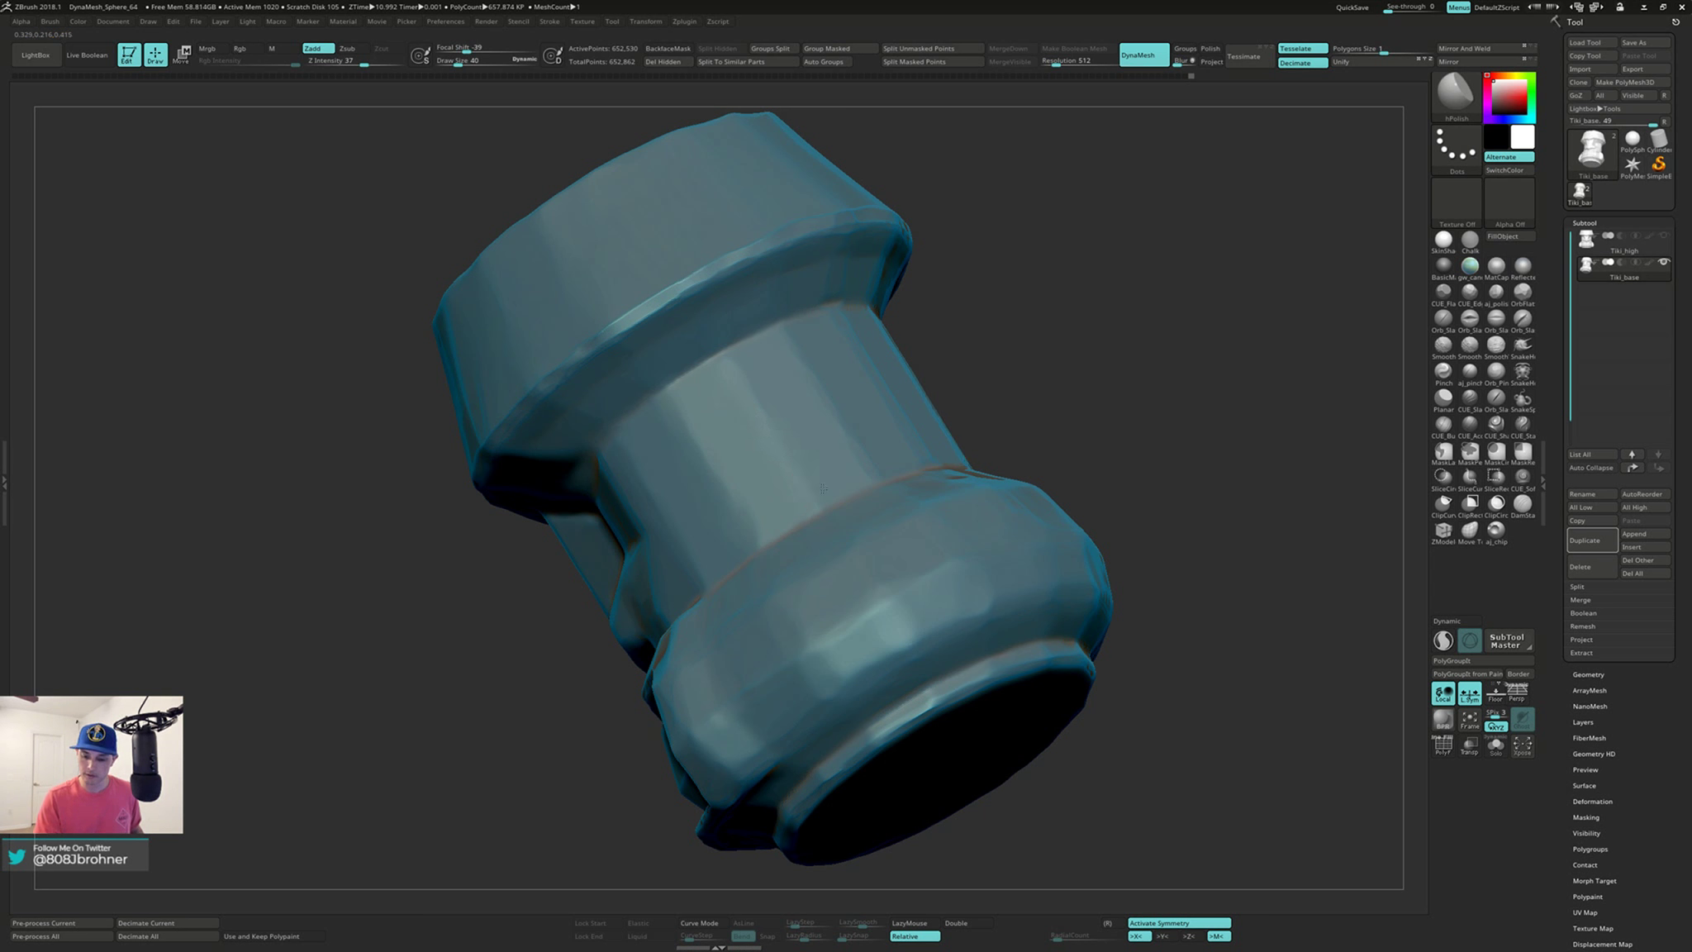
pyautogui.moveTo(823, 488); pyautogui.dragTo(798, 355, button='right')
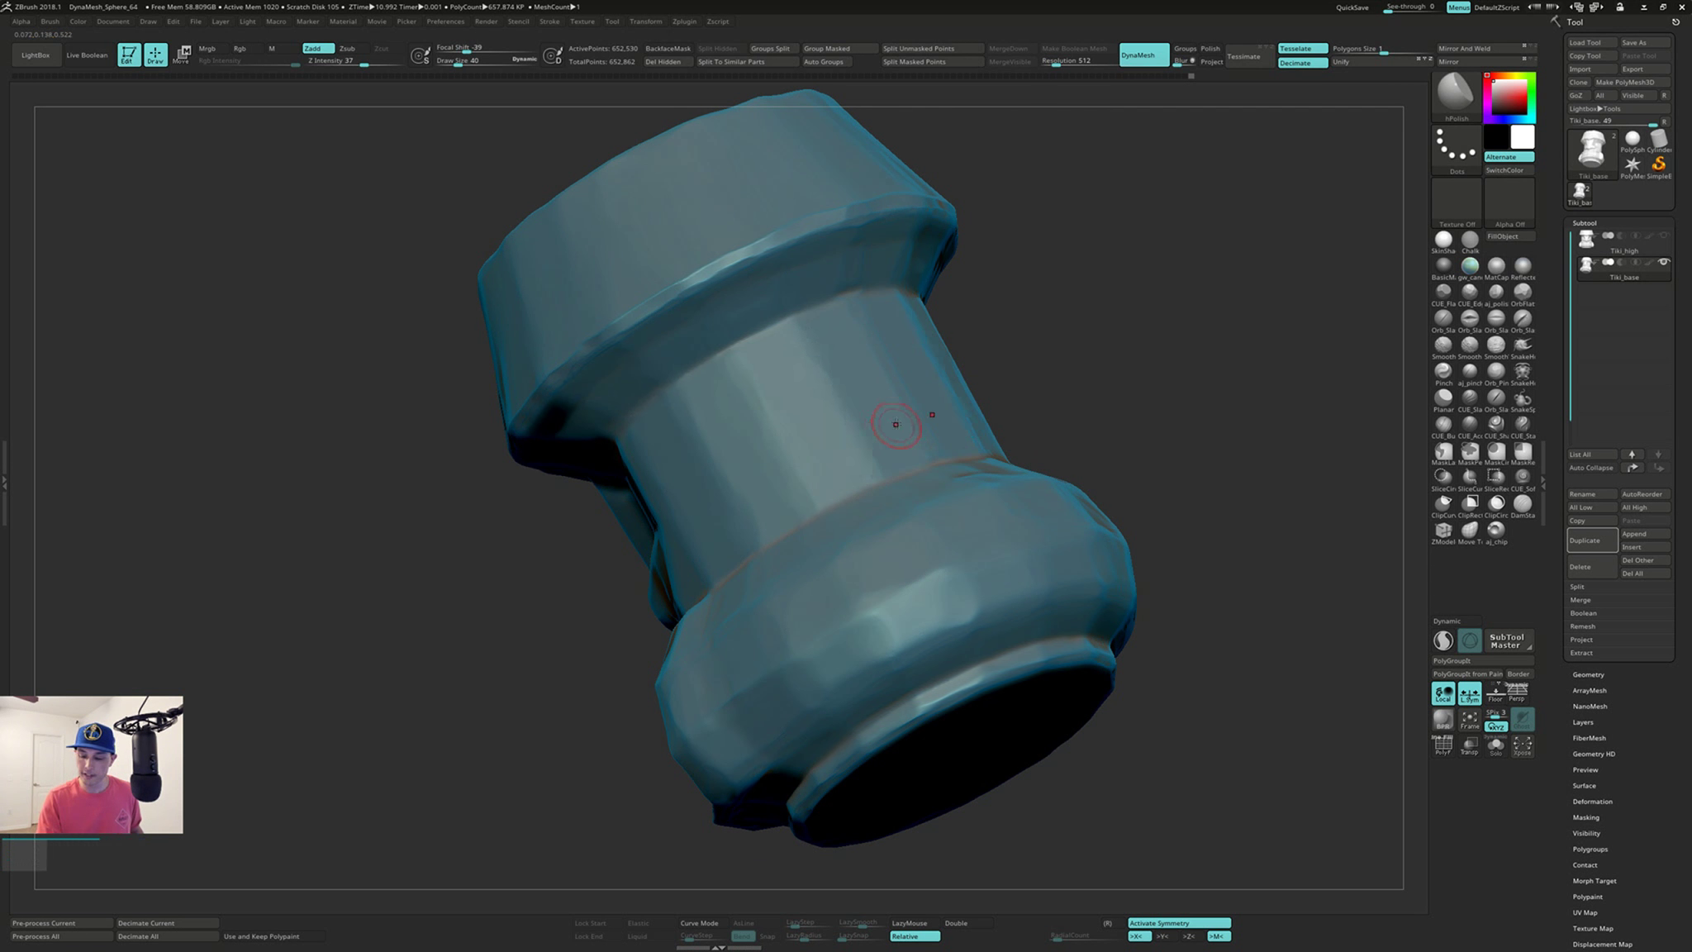
pyautogui.moveTo(895, 425); pyautogui.dragTo(909, 401, button='right')
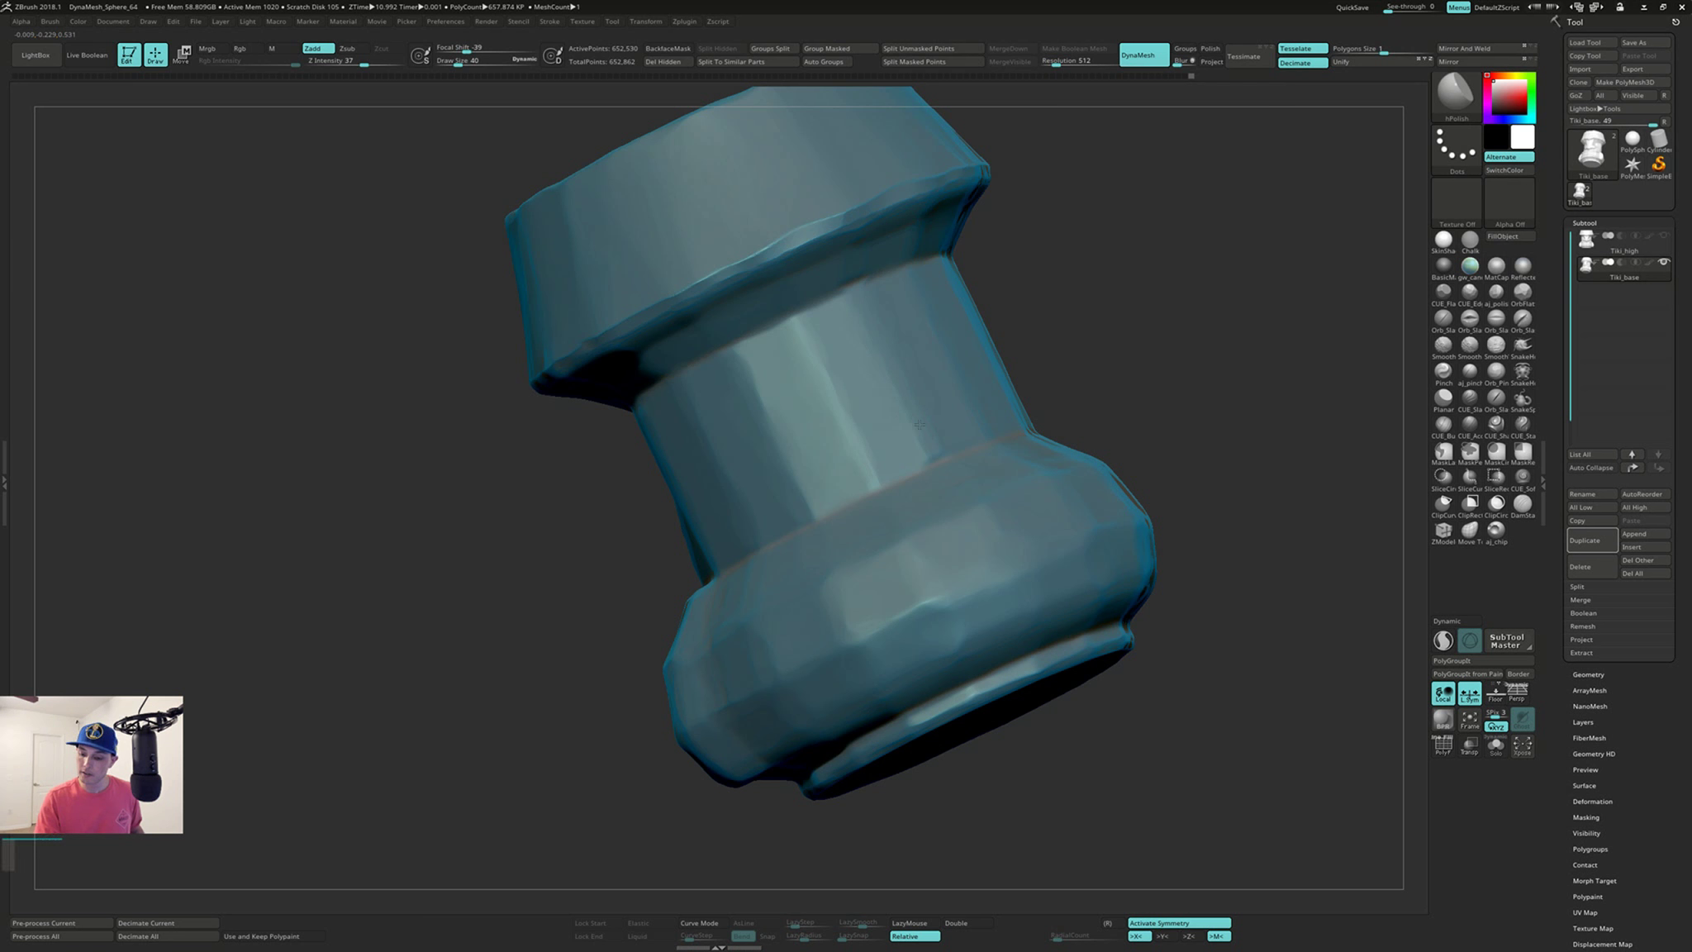
pyautogui.press('shift')
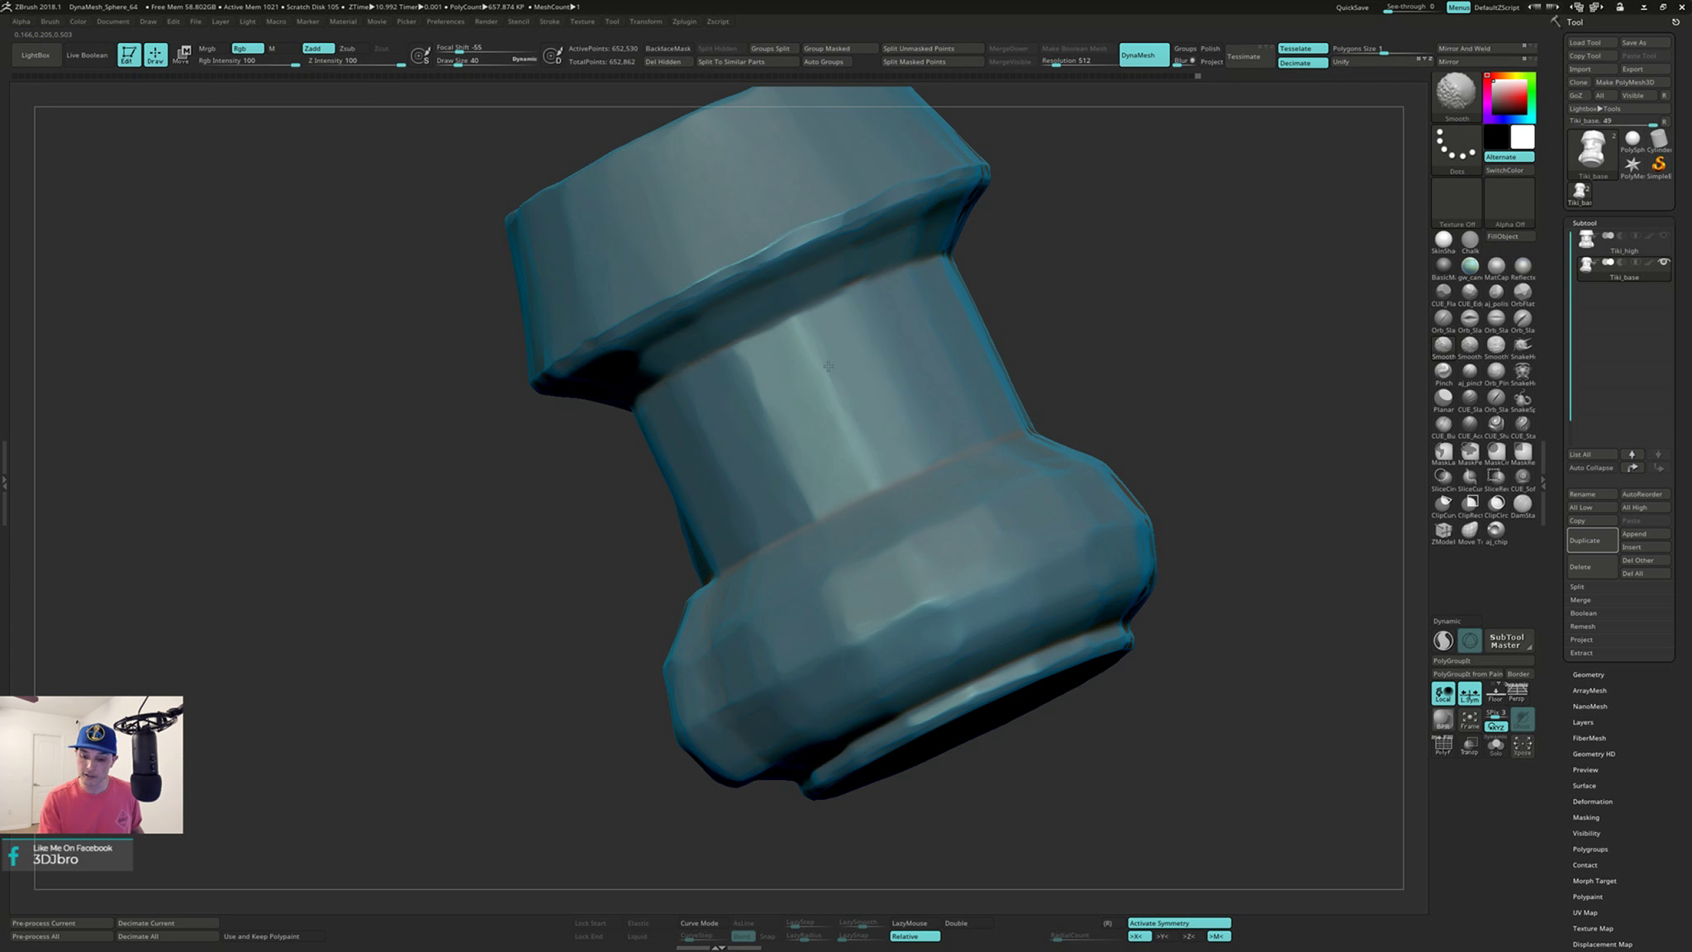
pyautogui.moveTo(796, 342); pyautogui.dragTo(731, 386, button='right')
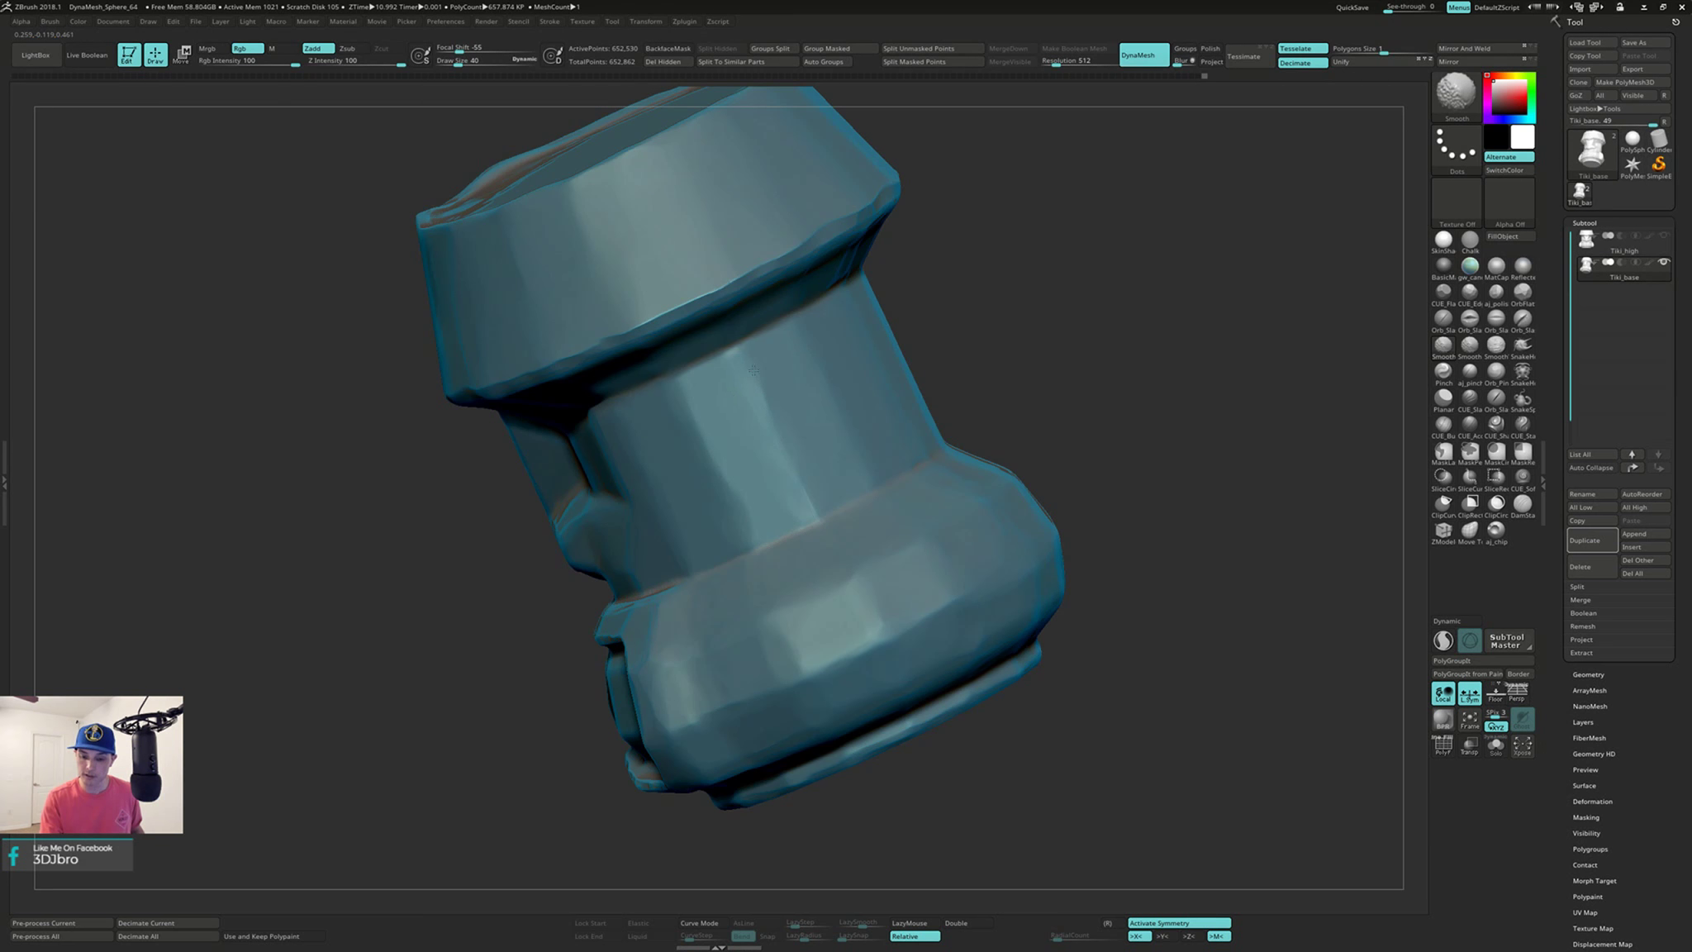
# Step: Enlarge the brush to draw size 73 and round off the middle column's facets with broad polish strokes
pyautogui.press('s')
pyautogui.moveTo(781, 395); pyautogui.dragTo(787, 395)
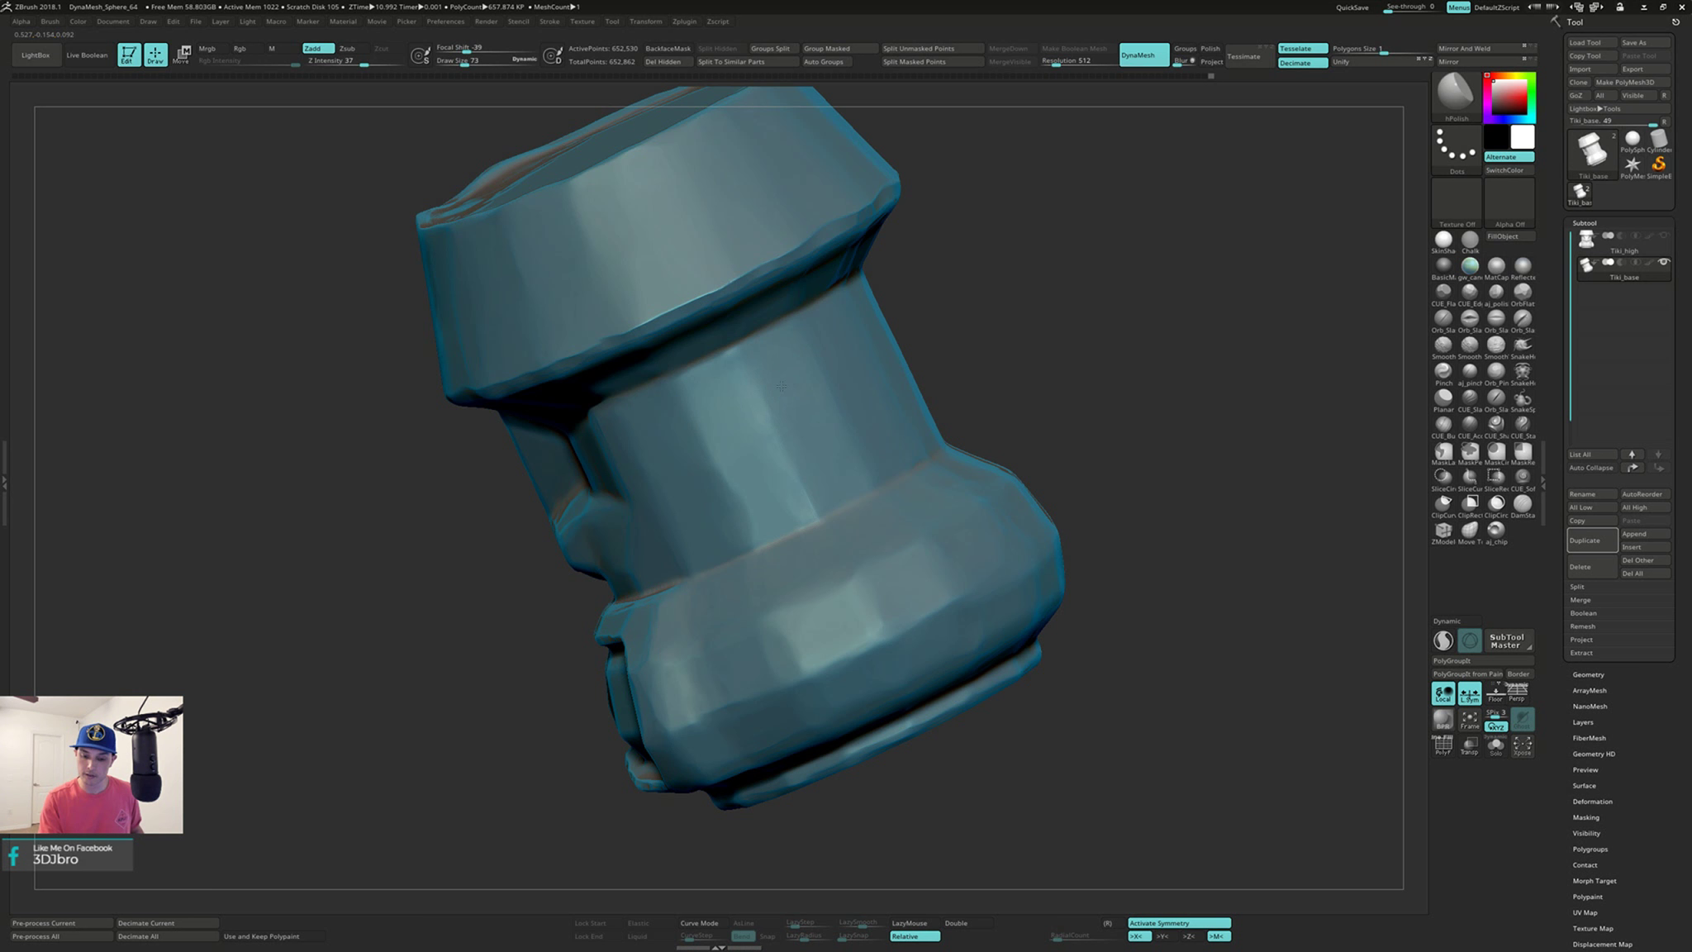
pyautogui.moveTo(813, 482); pyautogui.dragTo(804, 479, button='right')
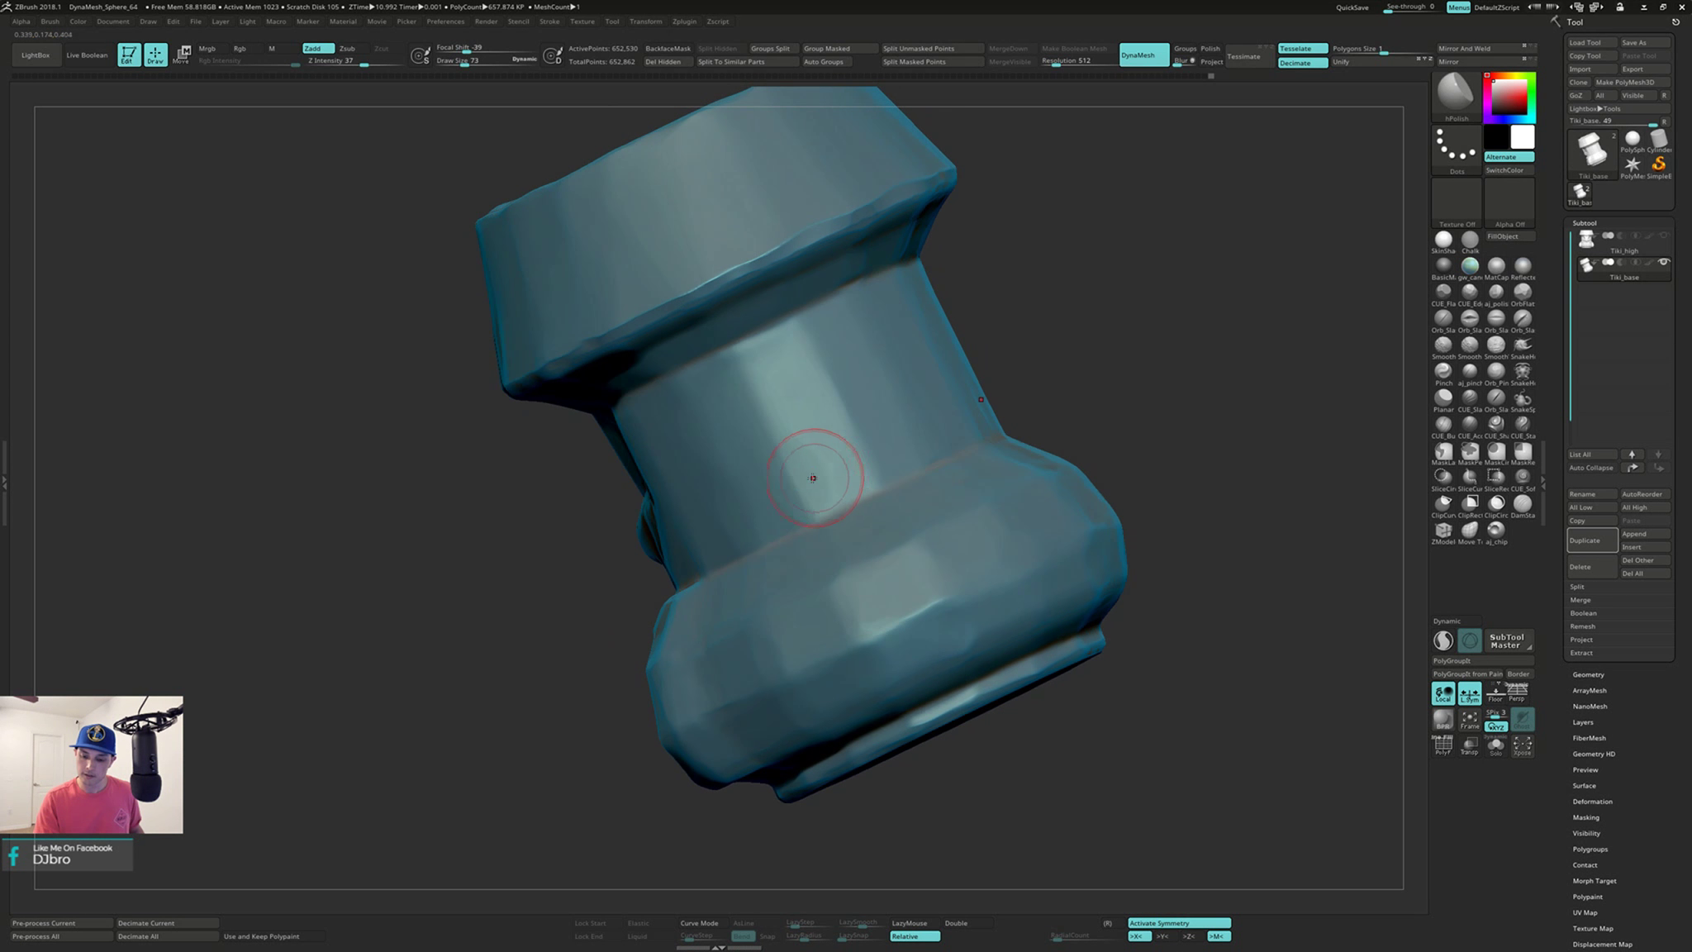
pyautogui.moveTo(824, 378)
pyautogui.mouseDown(button='right')
pyautogui.moveTo(853, 361)
pyautogui.moveTo(738, 391)
pyautogui.mouseUp(button='right')
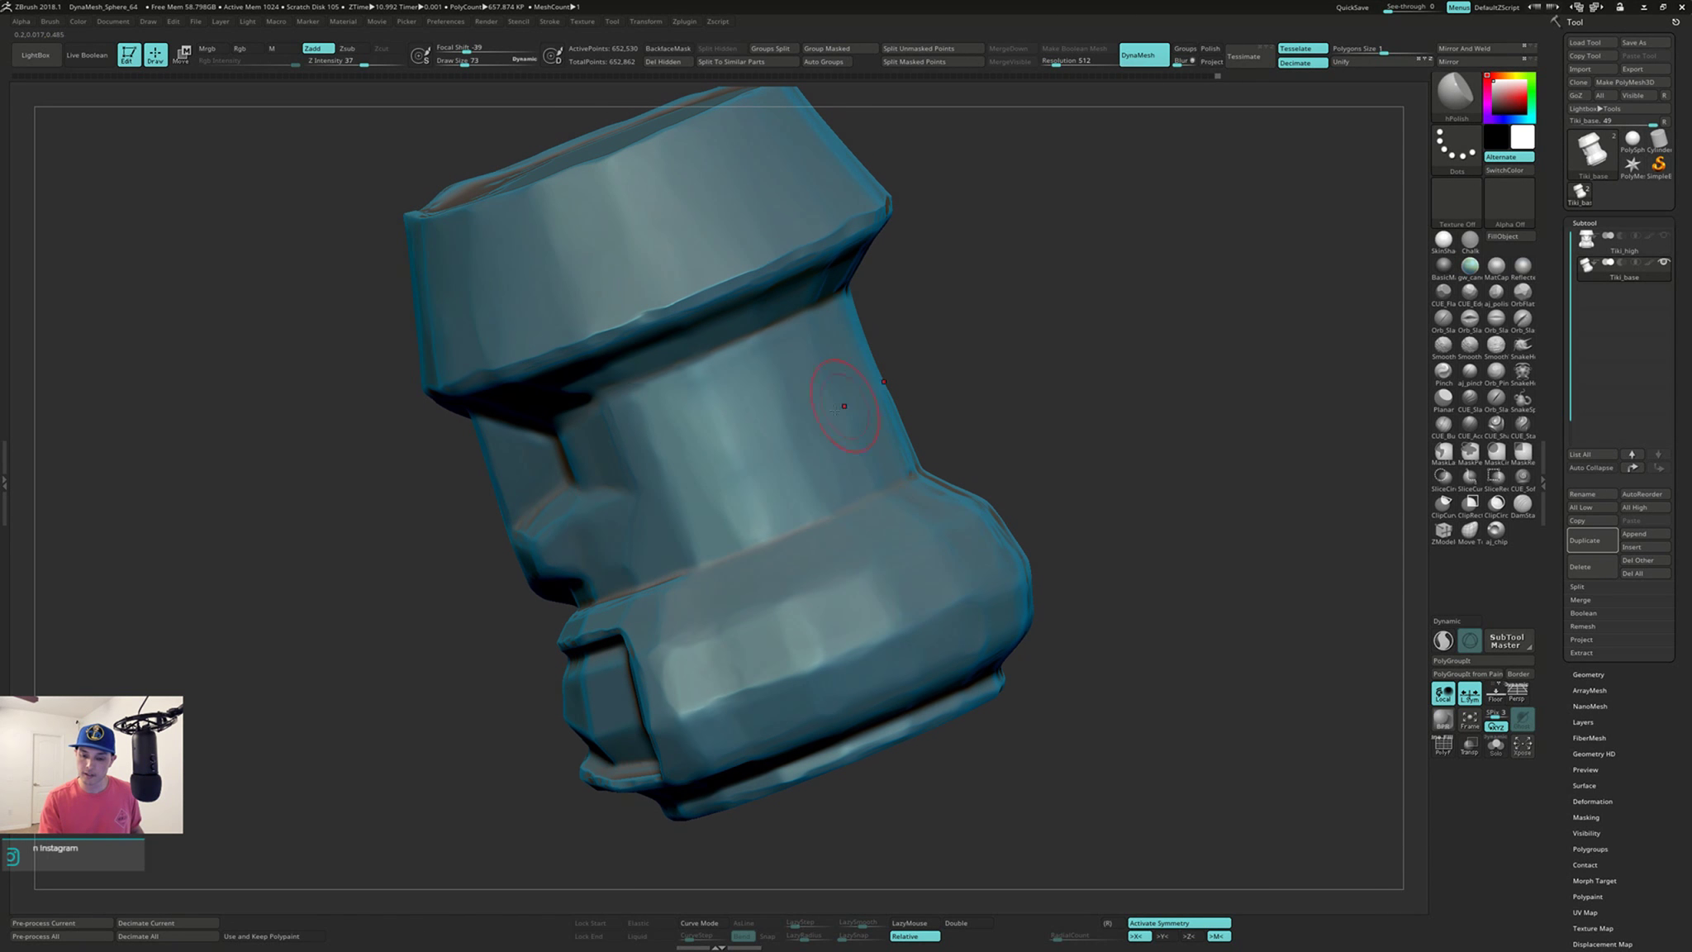
pyautogui.press('shift')
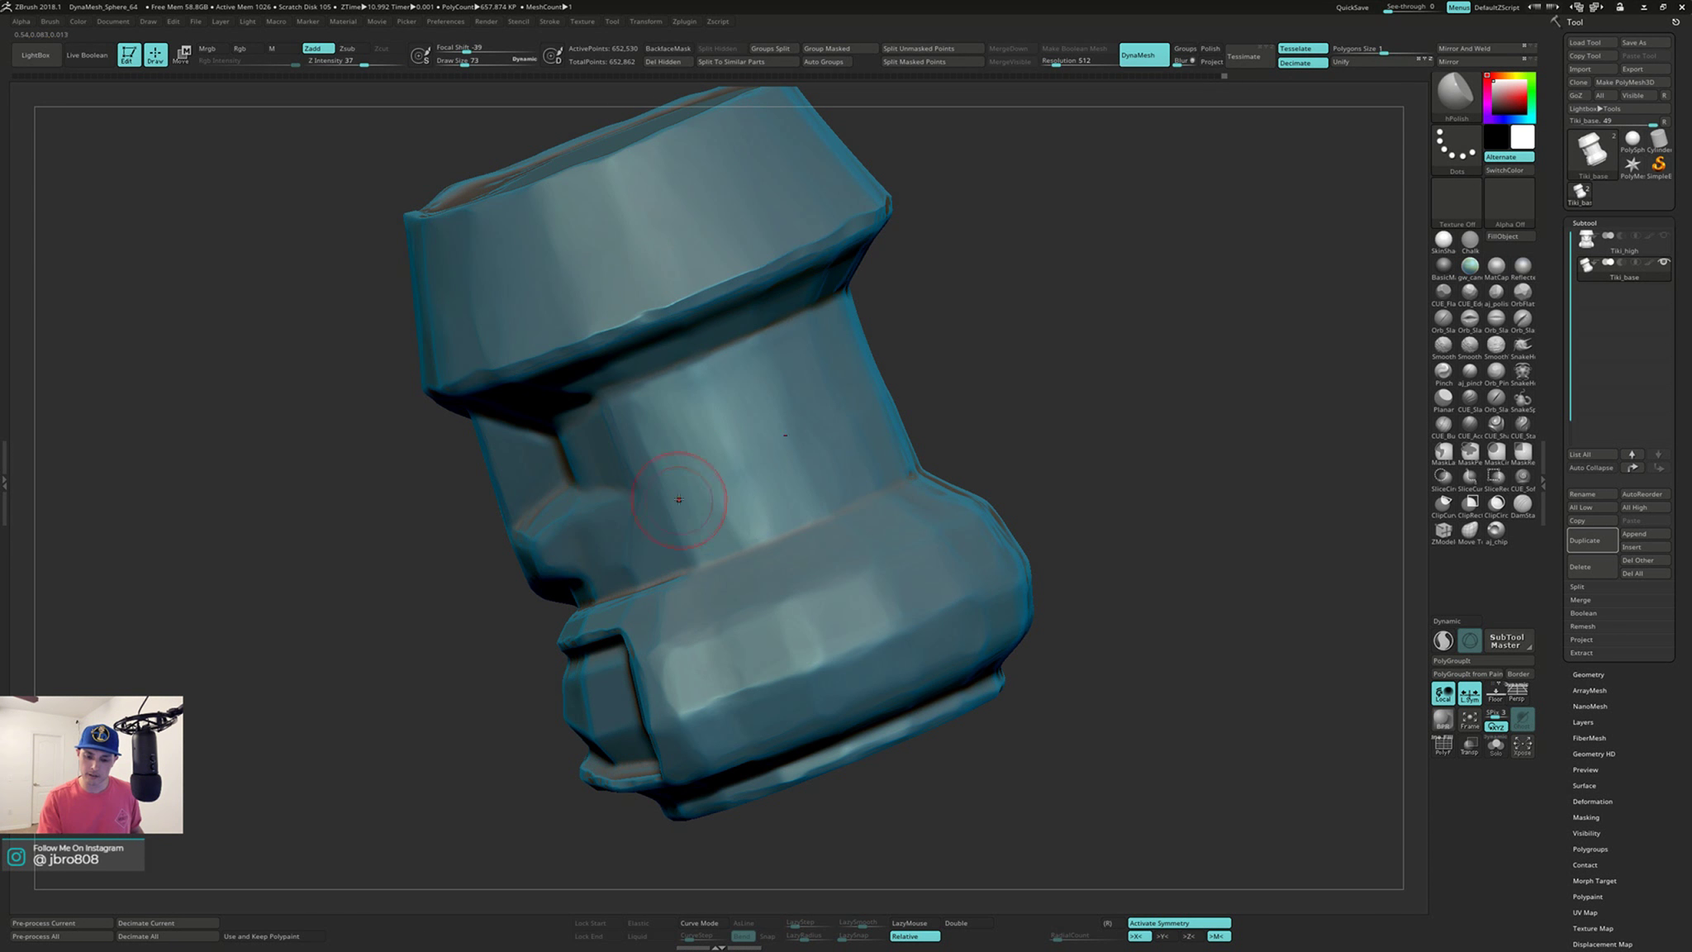
pyautogui.moveTo(783, 399); pyautogui.dragTo(797, 350, button='right')
pyautogui.moveTo(859, 433); pyautogui.dragTo(826, 419, button='right')
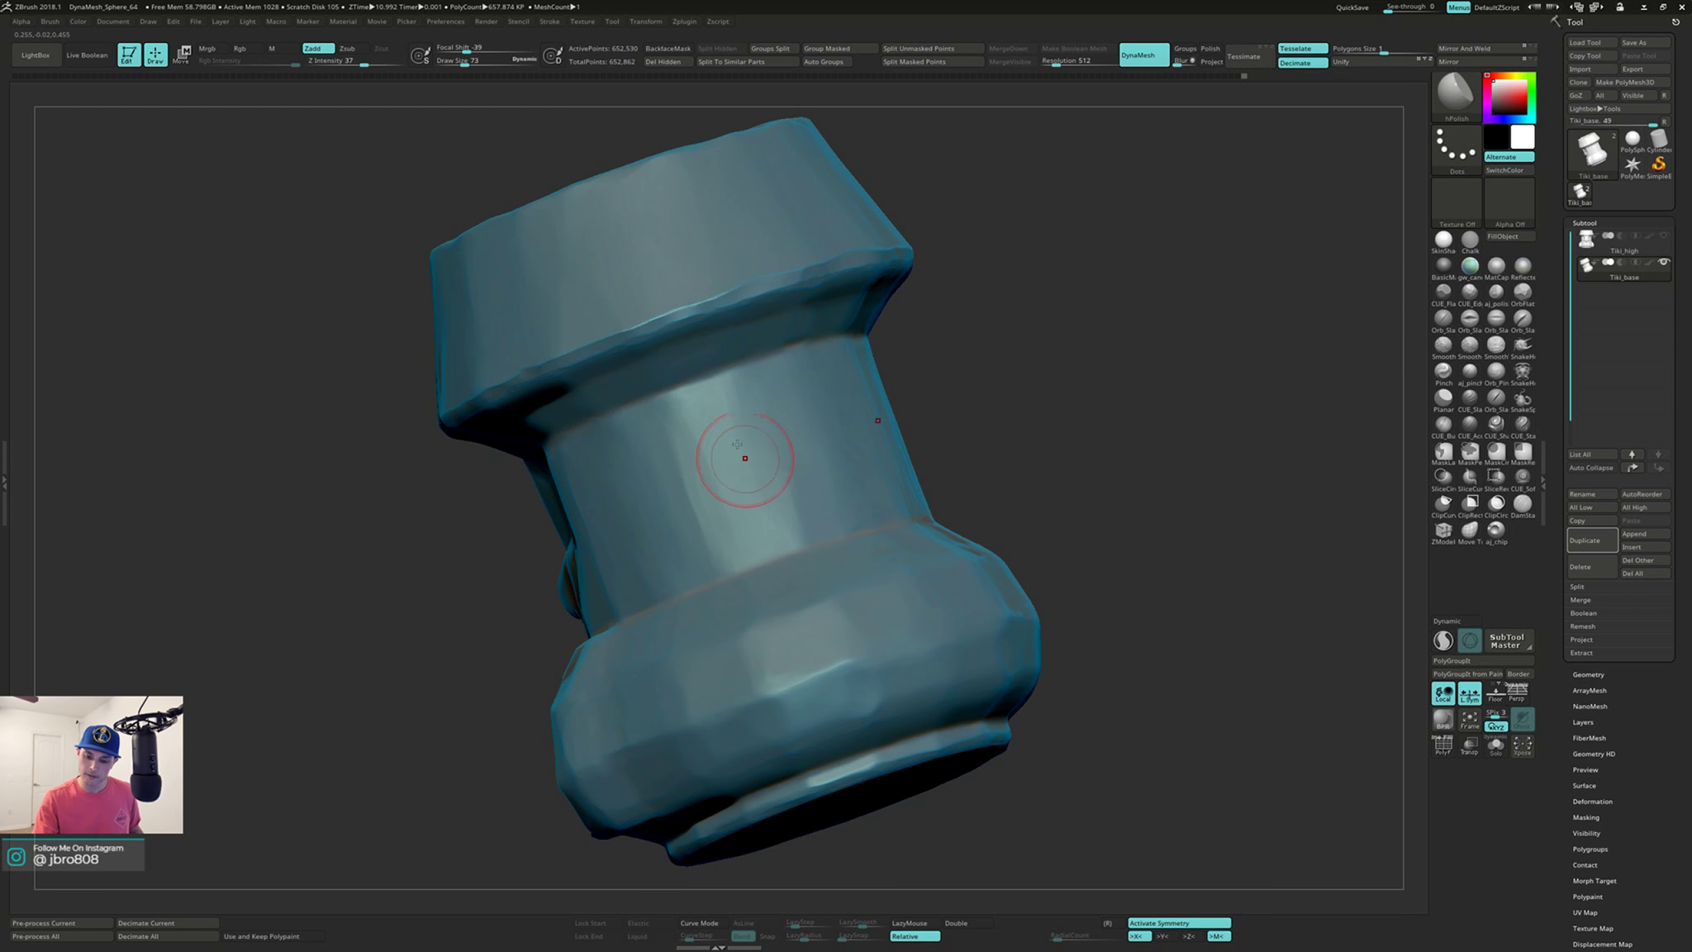
pyautogui.moveTo(759, 419)
pyautogui.mouseDown(button='right')
pyautogui.moveTo(811, 519)
pyautogui.moveTo(859, 489)
pyautogui.moveTo(886, 495)
pyautogui.mouseUp(button='right')
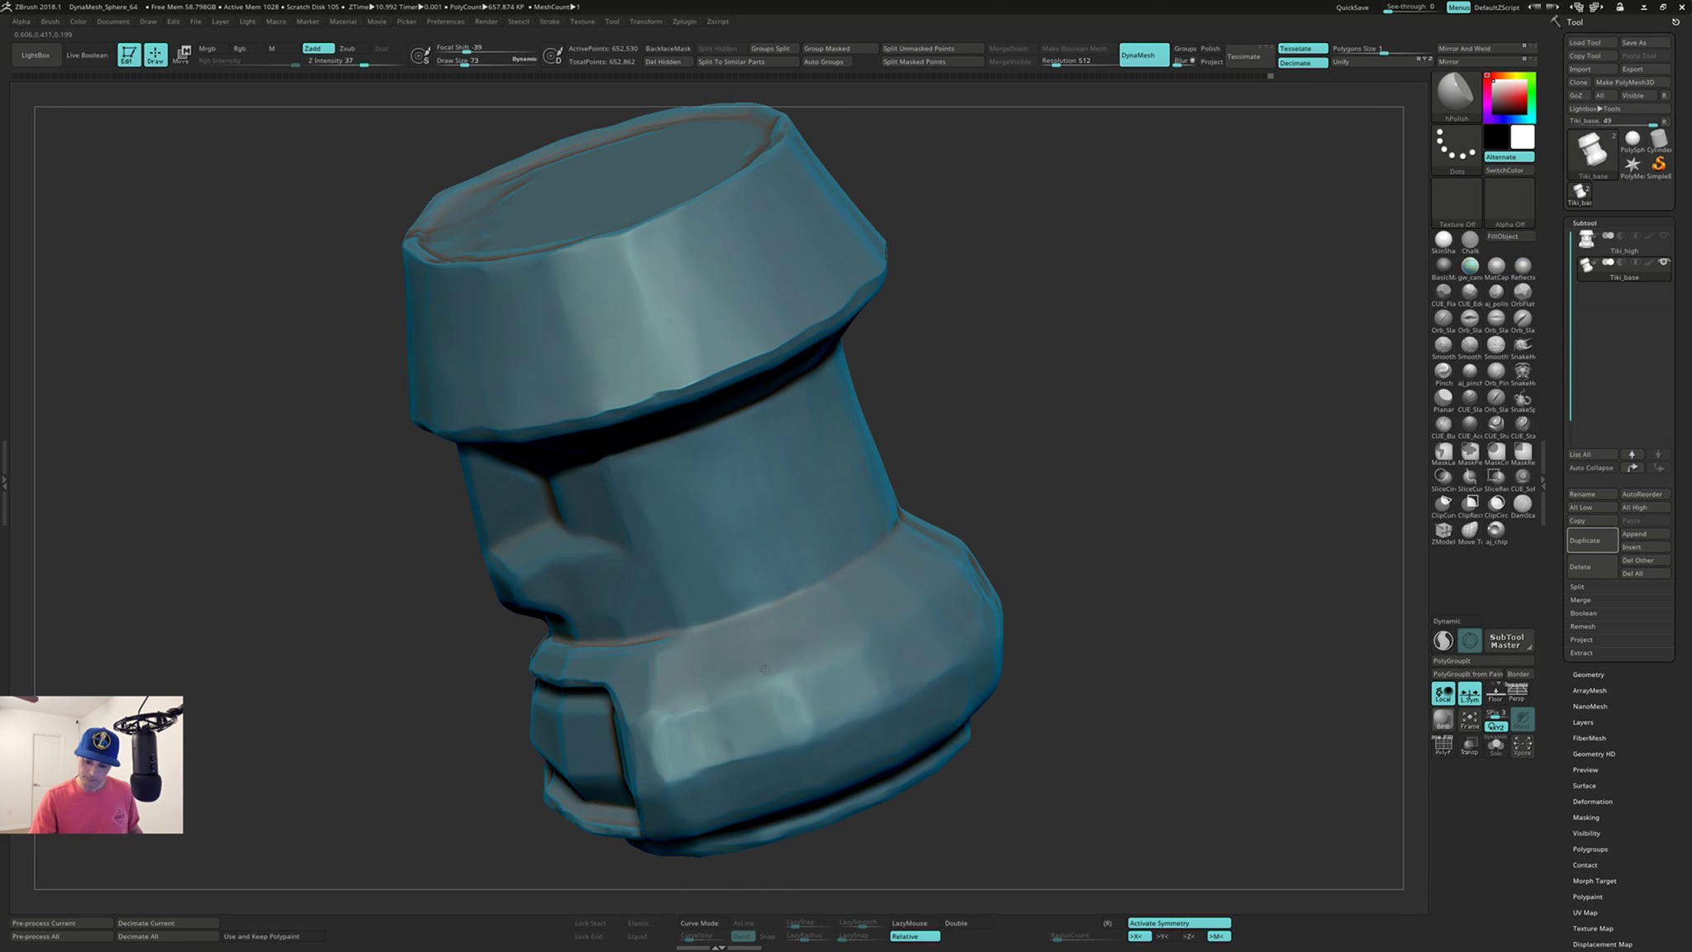
# Step: Blend the facets around the side and back of the jaw ring with the large polish brush
pyautogui.moveTo(764, 670)
pyautogui.mouseDown(button='right')
pyautogui.moveTo(774, 707)
pyautogui.moveTo(743, 638)
pyautogui.moveTo(804, 541)
pyautogui.mouseUp(button='right')
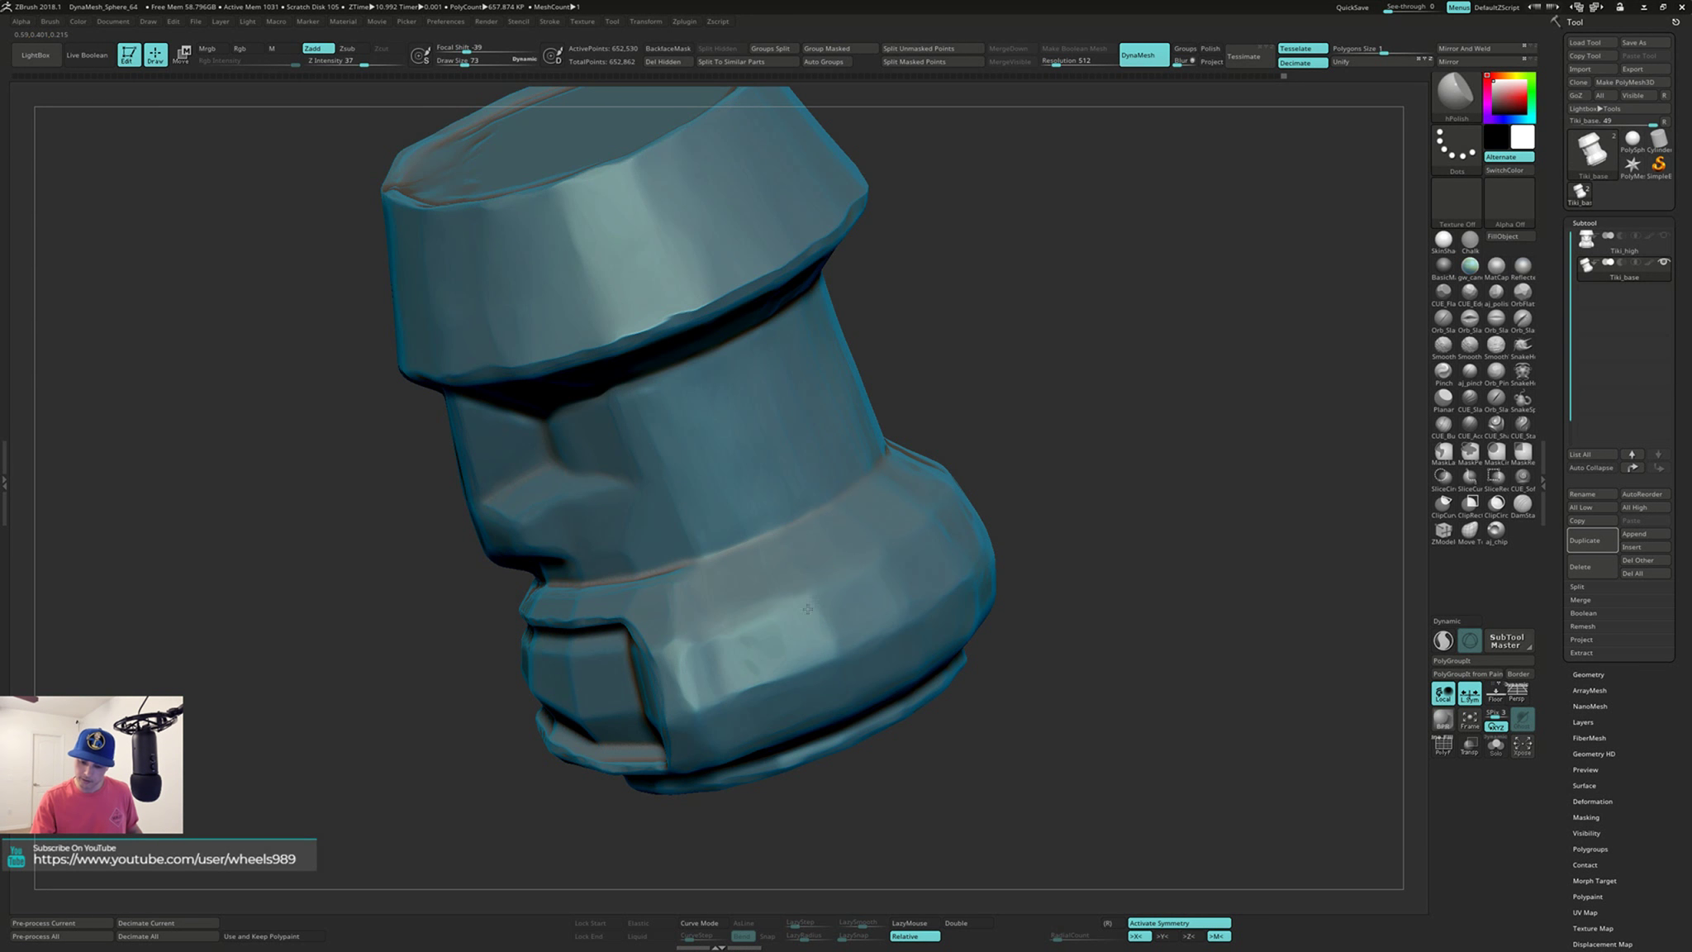
pyautogui.moveTo(831, 607)
pyautogui.mouseDown(button='right')
pyautogui.moveTo(860, 650)
pyautogui.moveTo(840, 533)
pyautogui.moveTo(856, 636)
pyautogui.moveTo(837, 660)
pyautogui.moveTo(887, 633)
pyautogui.moveTo(903, 511)
pyautogui.mouseUp(button='right')
pyautogui.moveTo(922, 611); pyautogui.dragTo(849, 567, button='right')
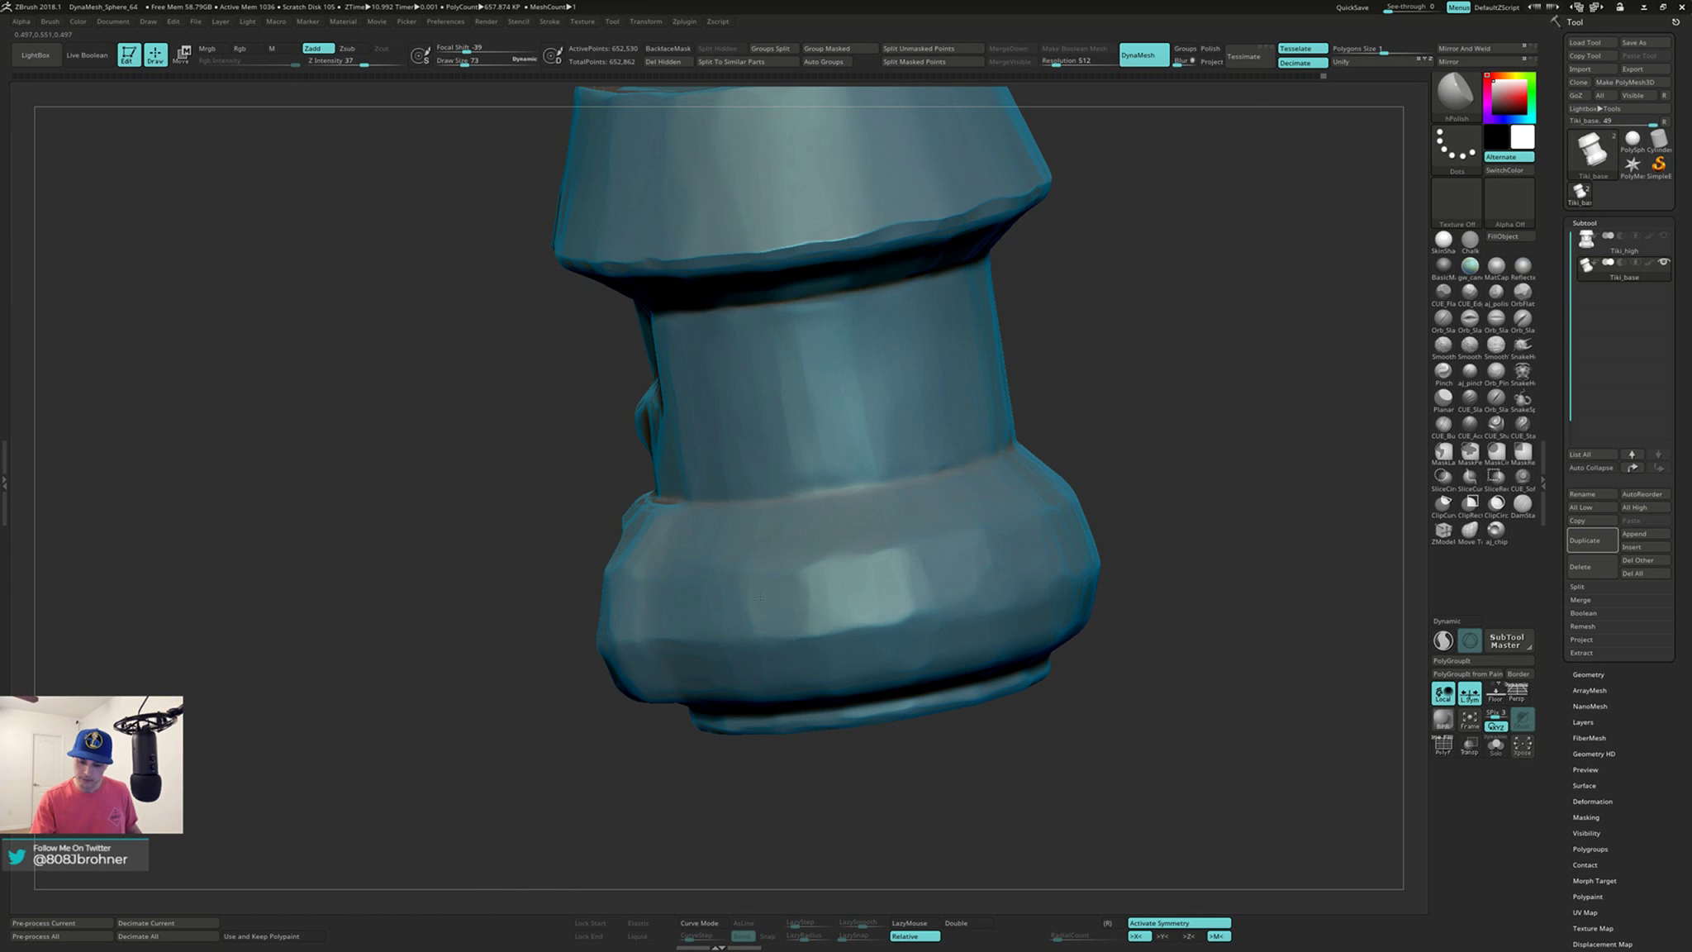
pyautogui.moveTo(796, 581)
pyautogui.mouseDown(button='right')
pyautogui.moveTo(915, 581)
pyautogui.moveTo(829, 598)
pyautogui.moveTo(880, 563)
pyautogui.moveTo(883, 593)
pyautogui.moveTo(832, 551)
pyautogui.moveTo(681, 619)
pyautogui.mouseUp(button='right')
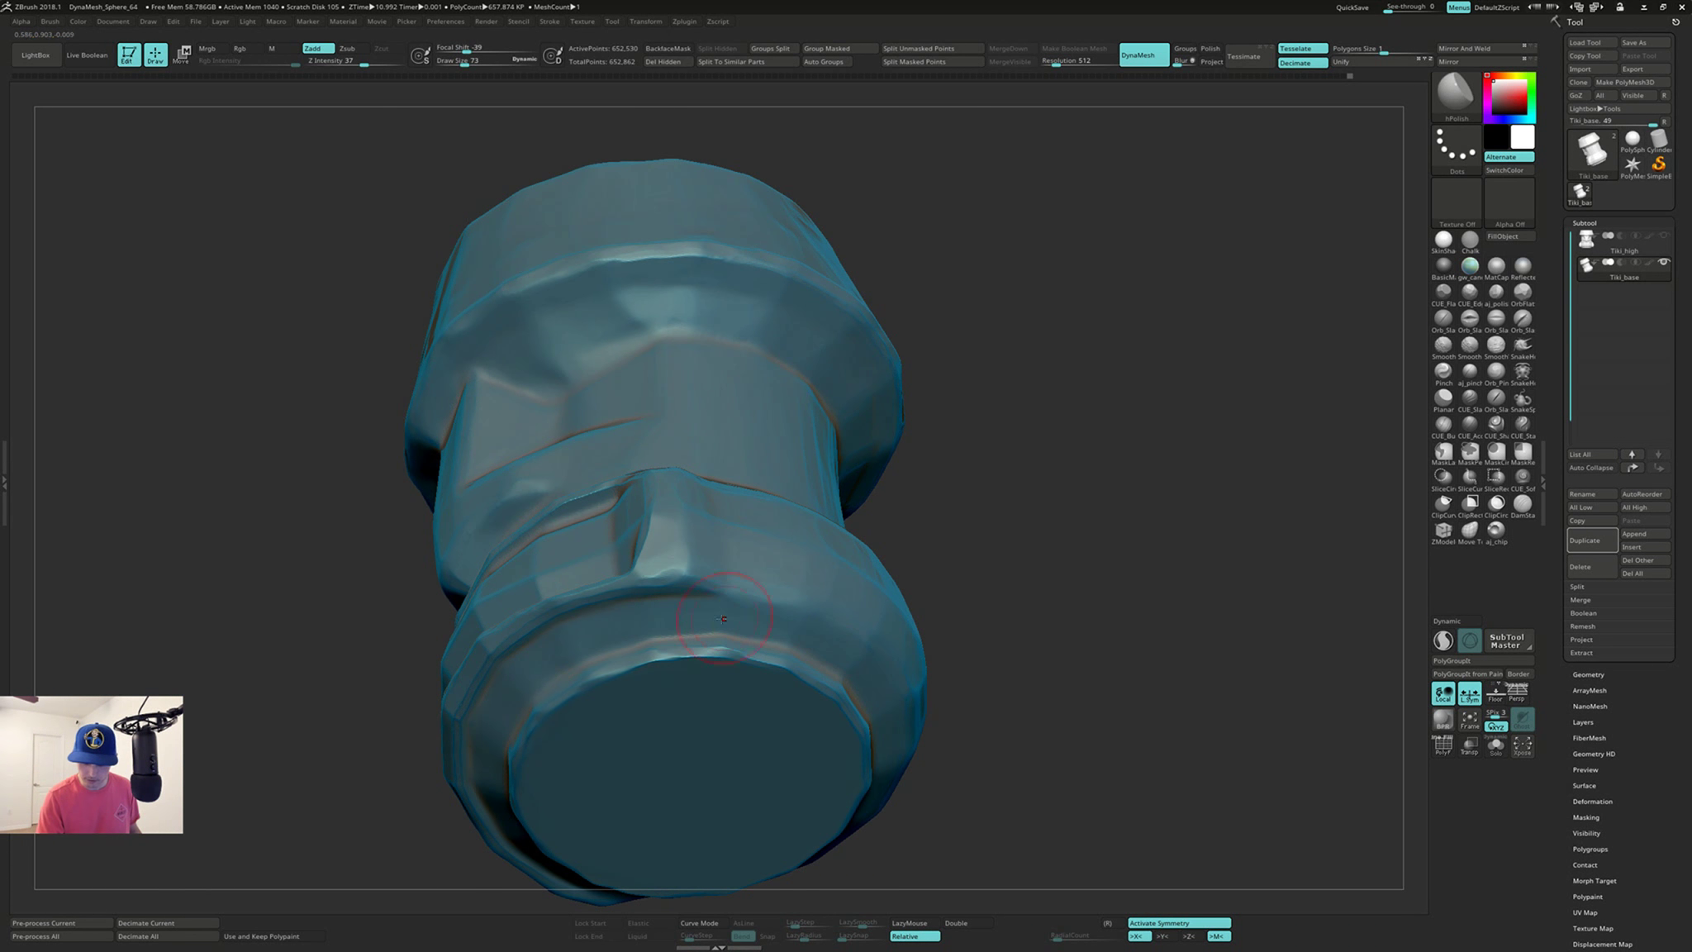
# Step: Polish the jaw ring's underside above the flat base, reducing the draw size to 40 for the finer strokes
pyautogui.moveTo(758, 612); pyautogui.dragTo(813, 590, button='right')
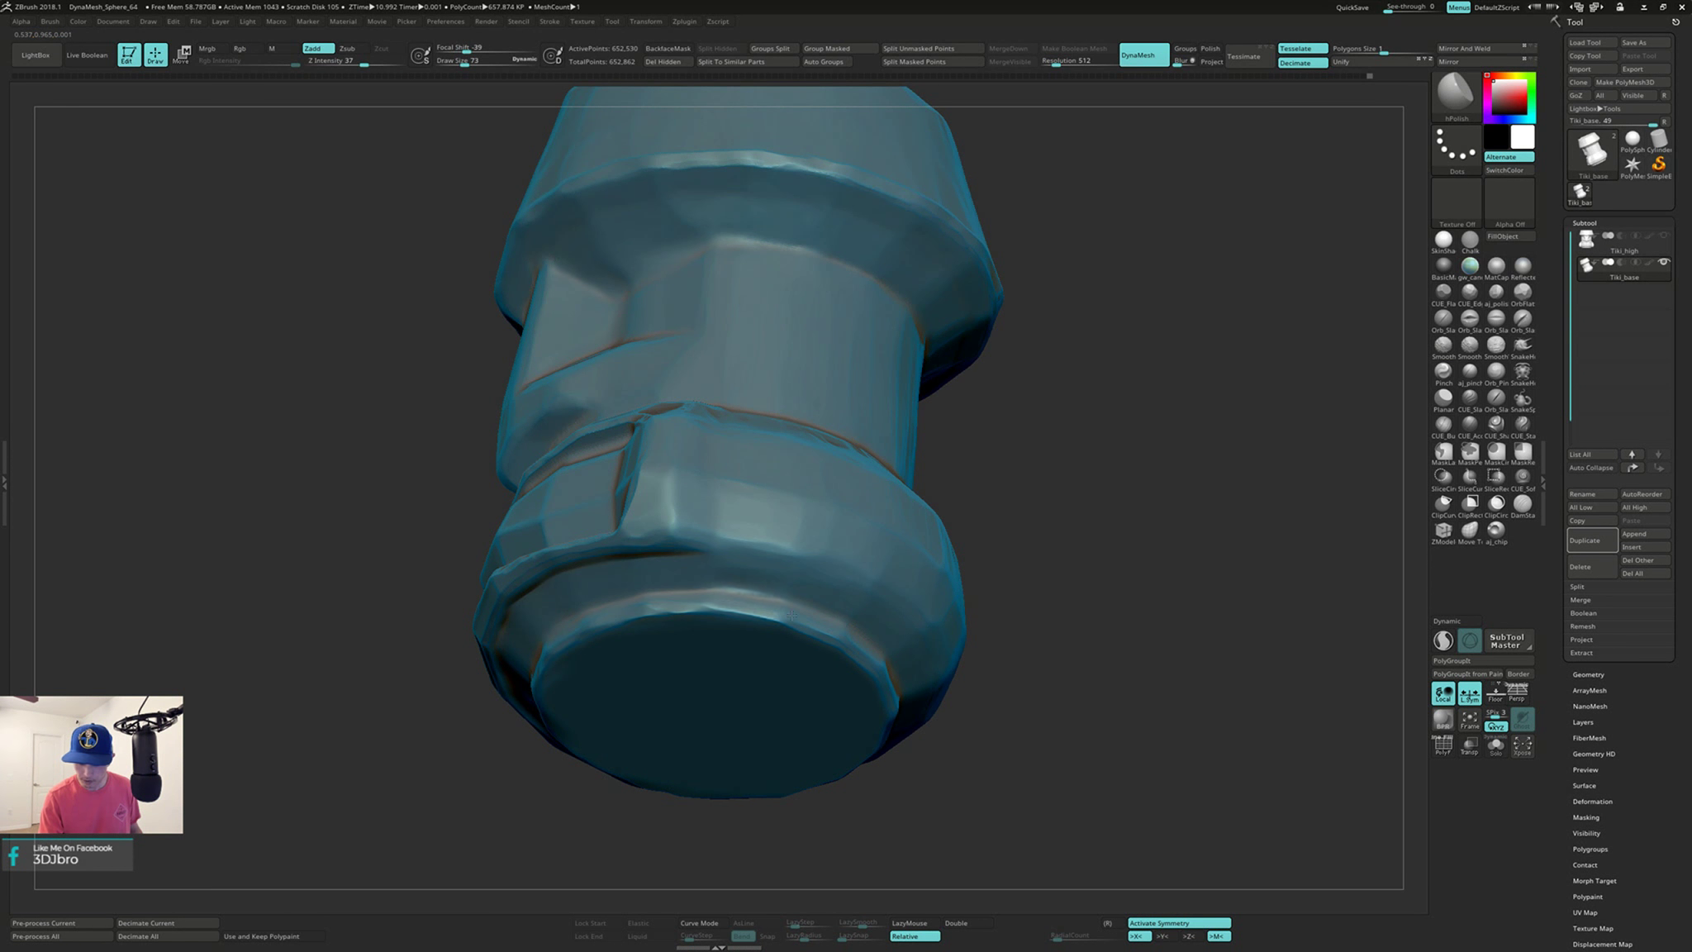
pyautogui.moveTo(812, 616); pyautogui.dragTo(806, 582, button='right')
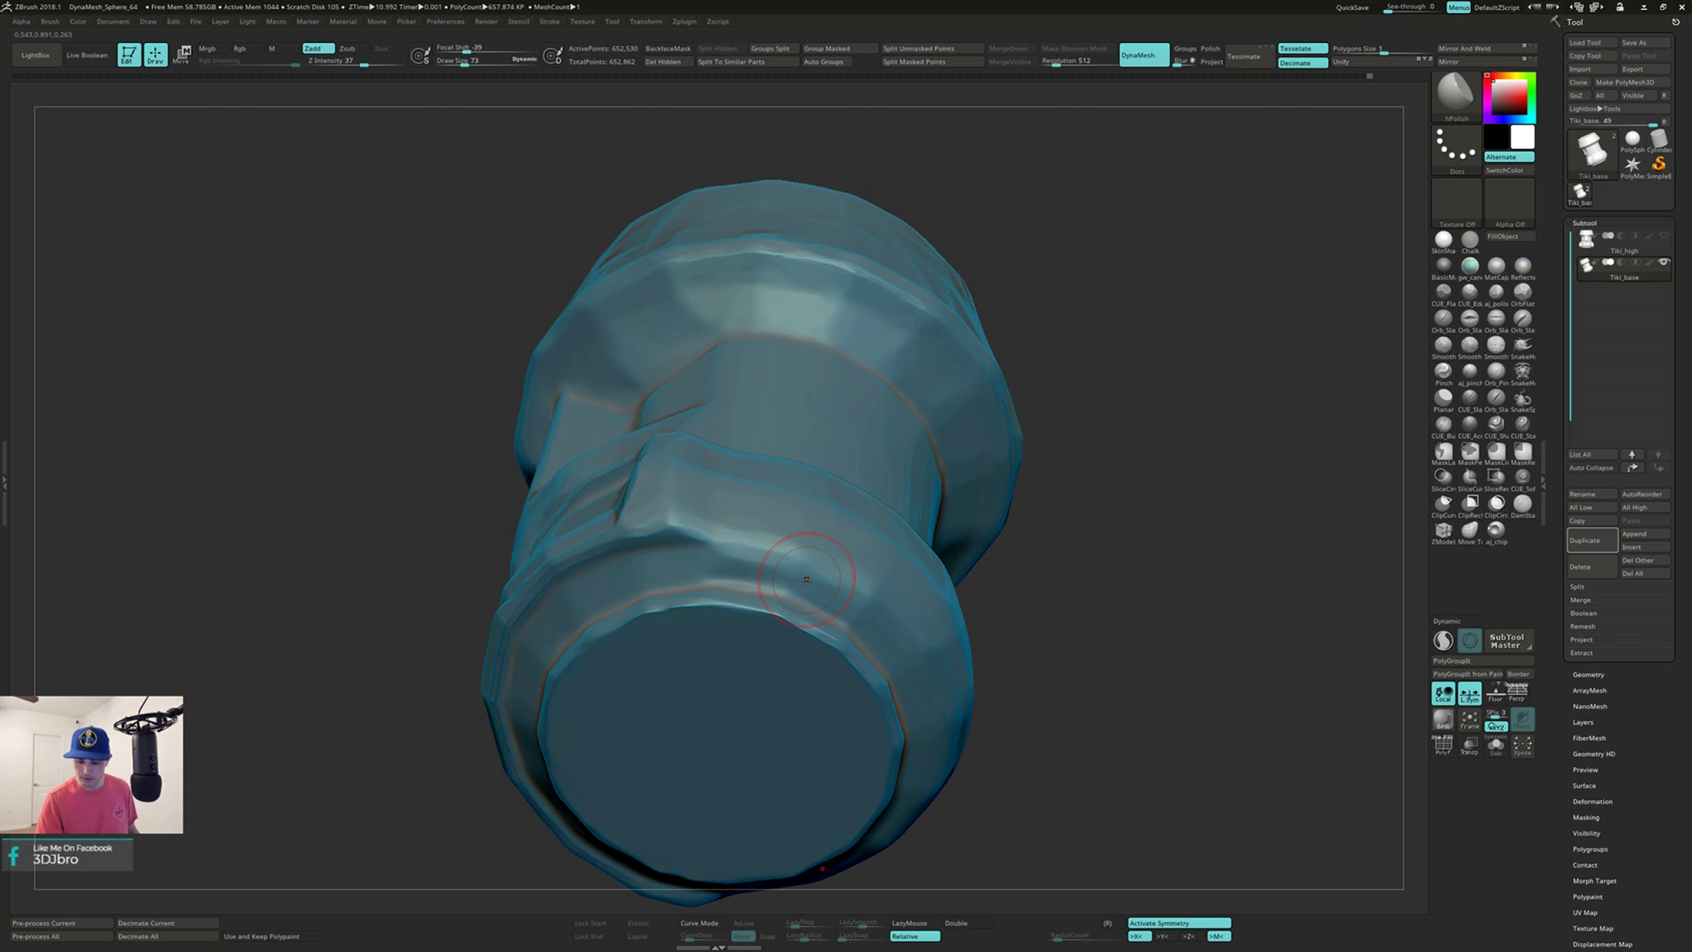
pyautogui.press('s')
pyautogui.moveTo(805, 588); pyautogui.dragTo(753, 593)
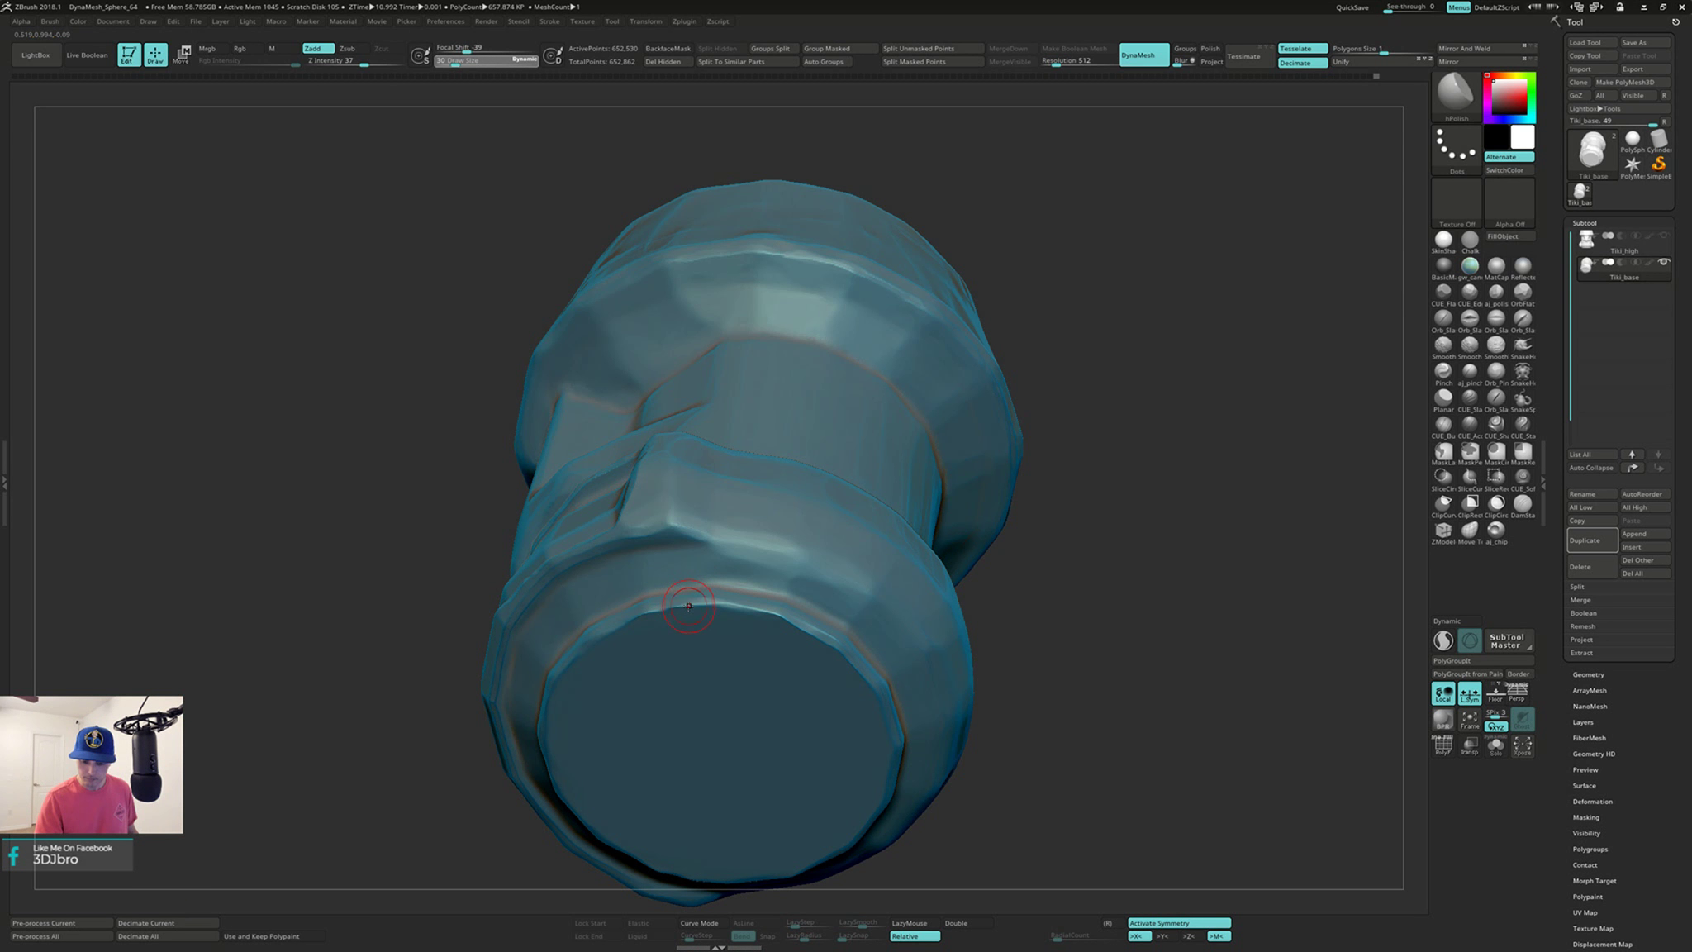
pyautogui.press('shift')
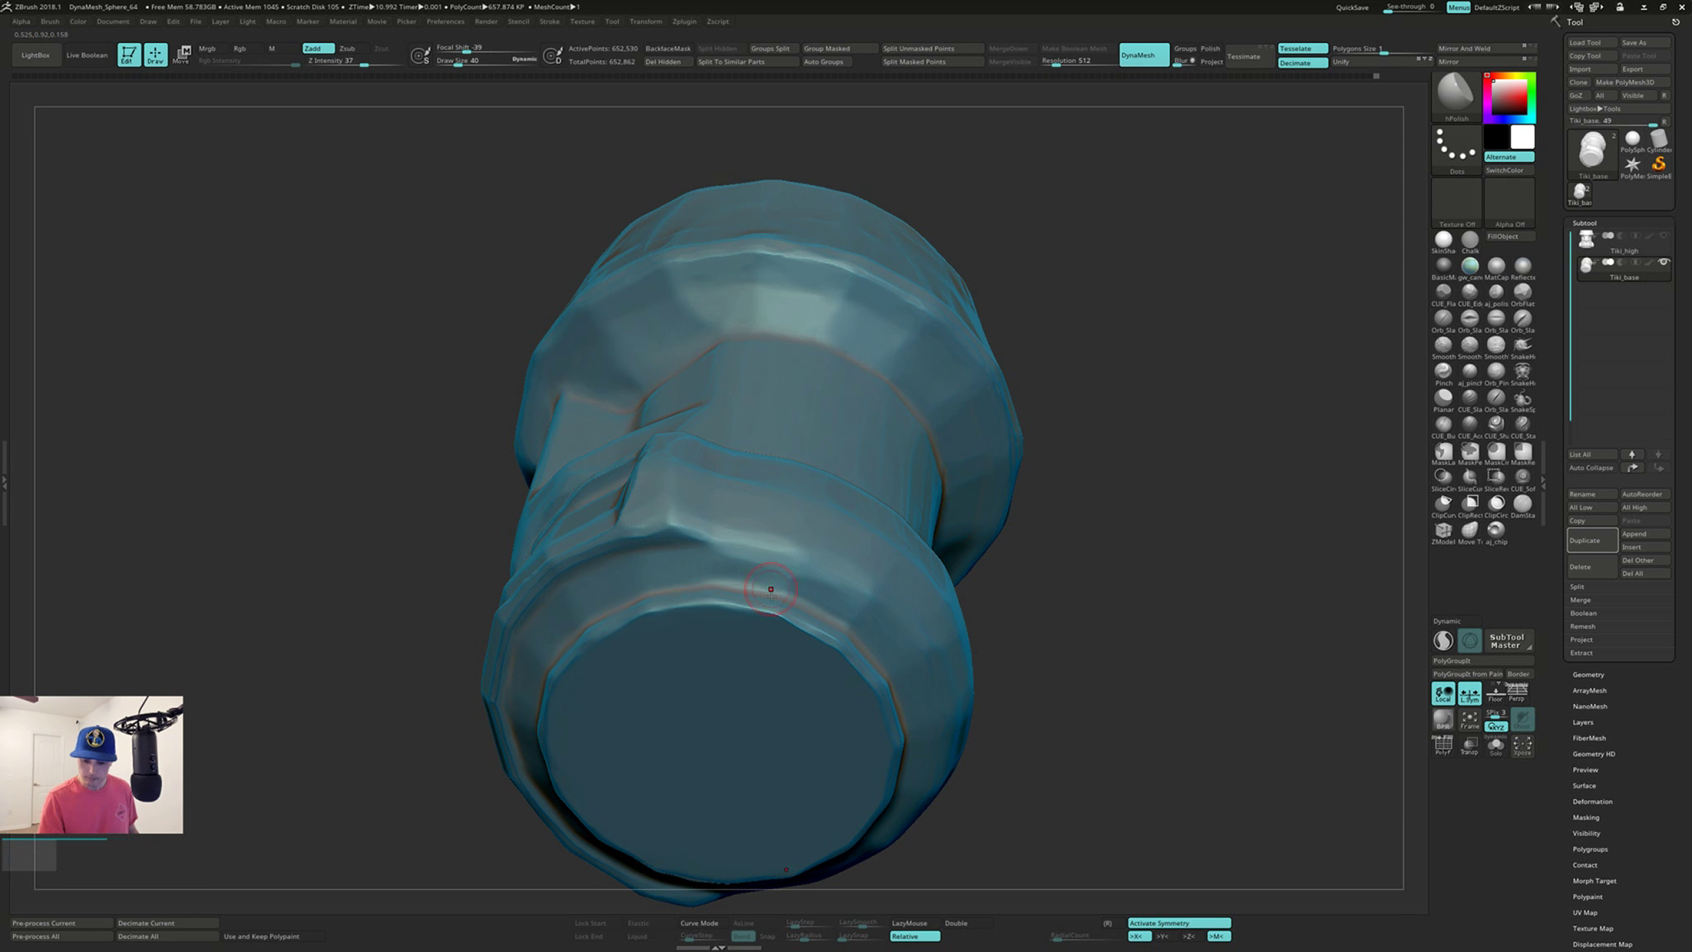
pyautogui.moveTo(775, 586); pyautogui.dragTo(752, 661, button='right')
# Step: Remesh the polished head with DynaMesh at resolution 512 and check its shape from the front and side
pyautogui.moveTo(1136, 485)
pyautogui.keyDown('ctrl'); pyautogui.mouseDown()
pyautogui.moveTo(1143, 712)
pyautogui.moveTo(1132, 687)
pyautogui.mouseUp(); pyautogui.keyUp('ctrl')
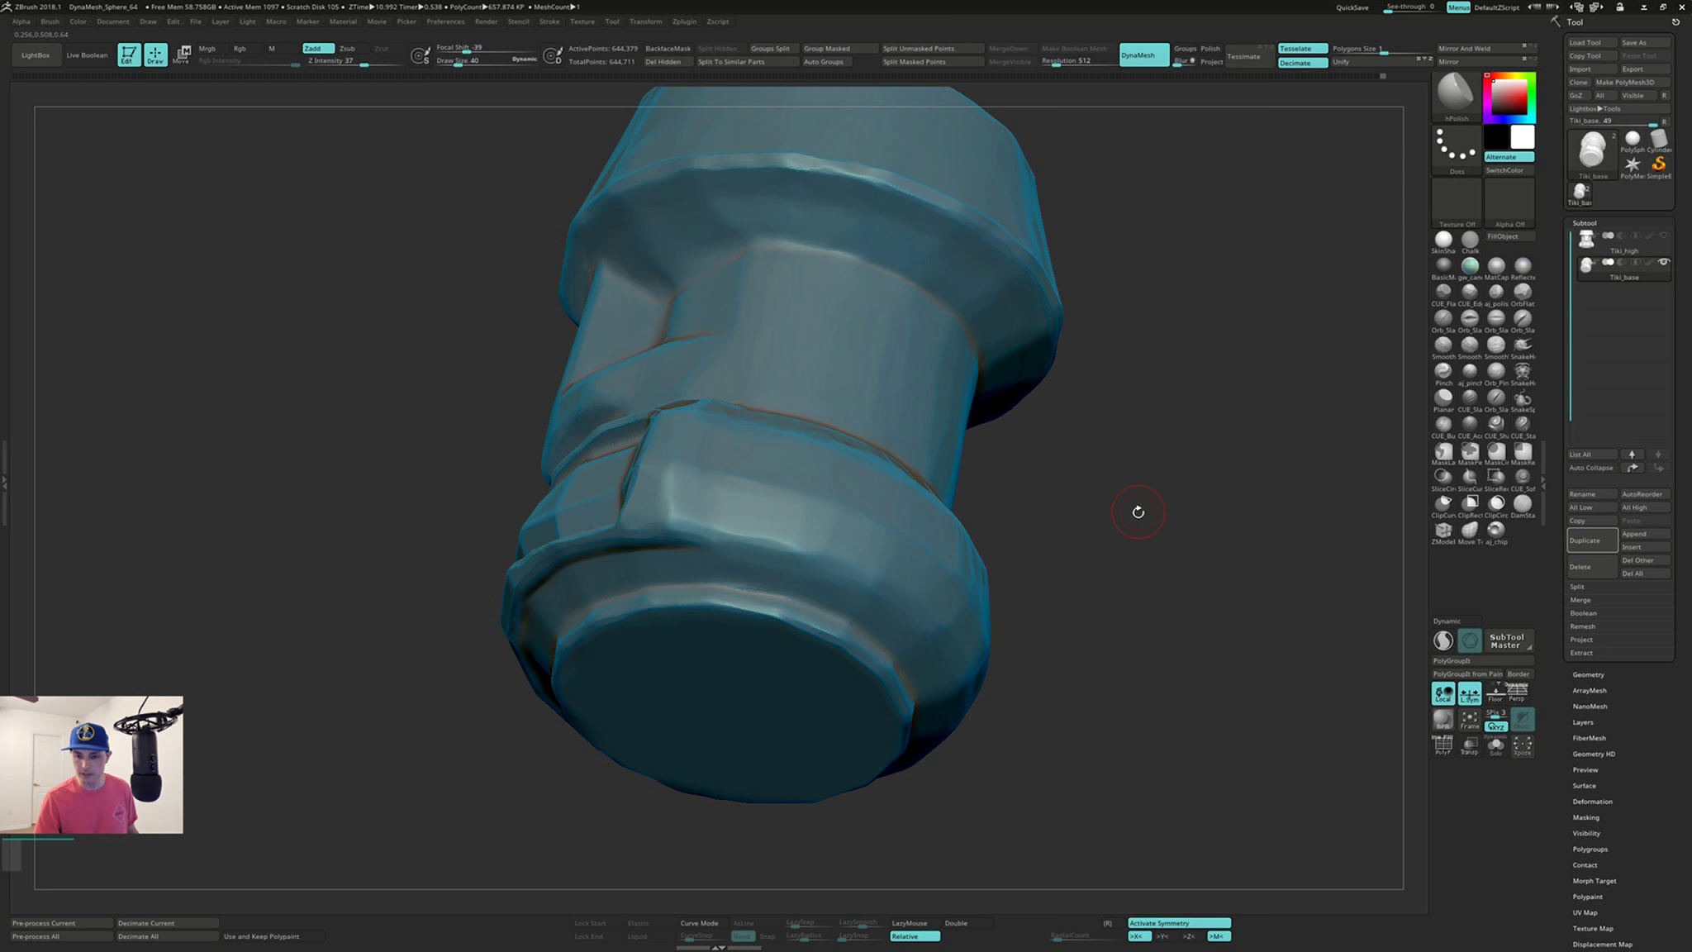
pyautogui.moveTo(1132, 537); pyautogui.dragTo(1053, 569, button='right')
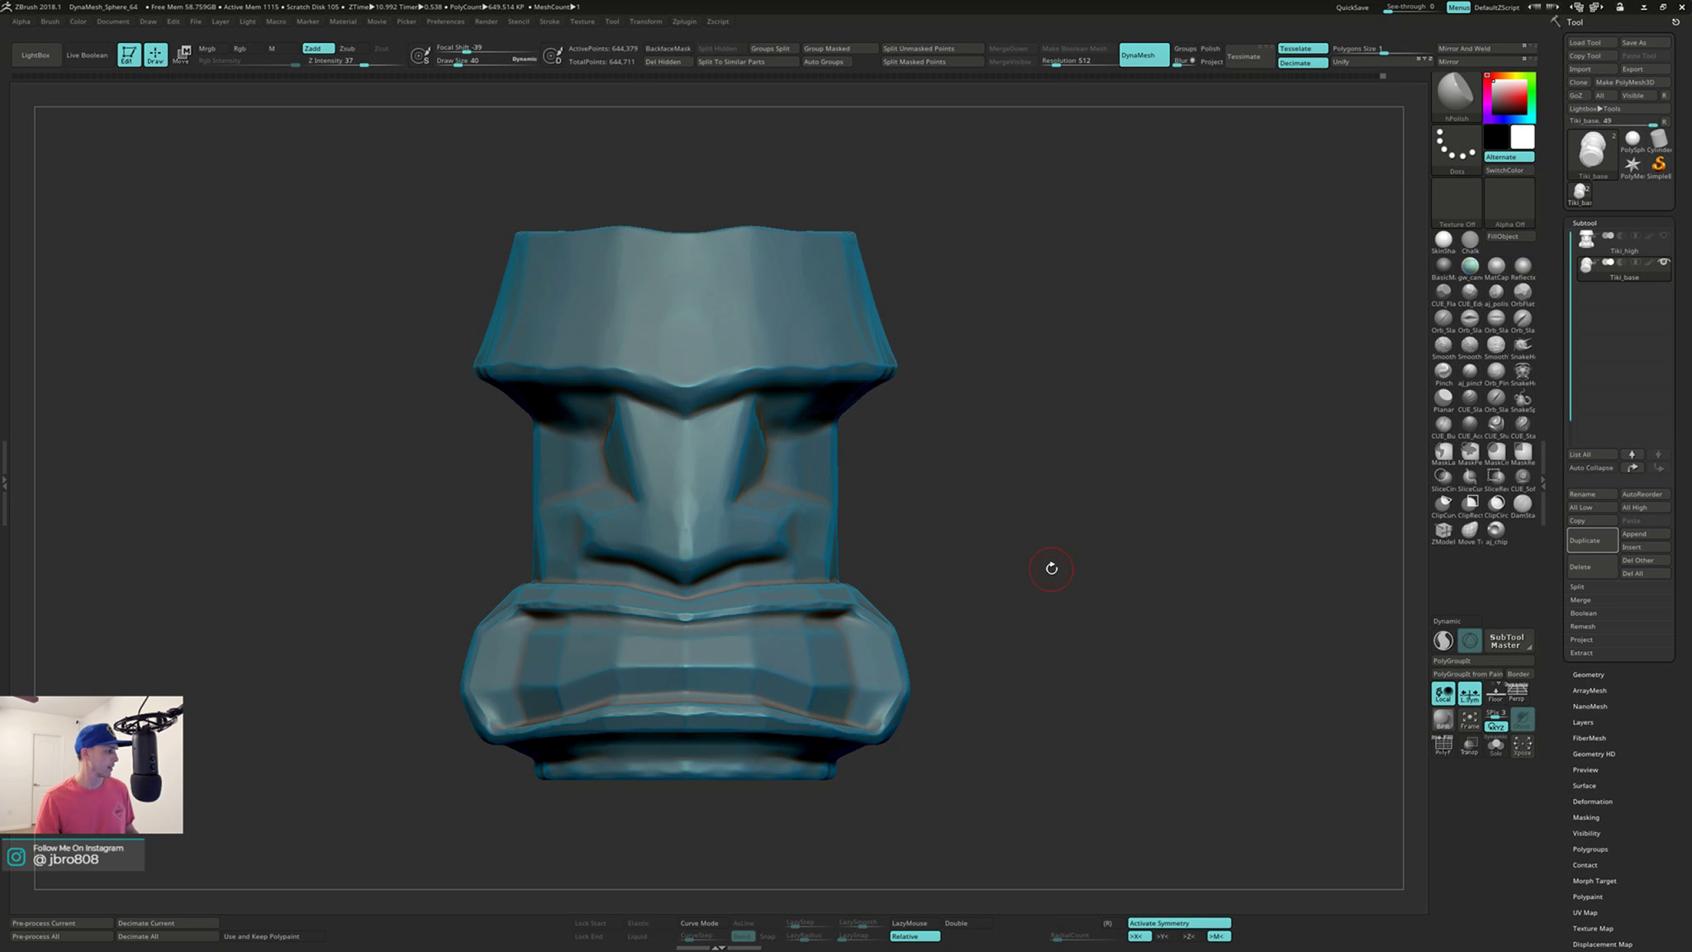
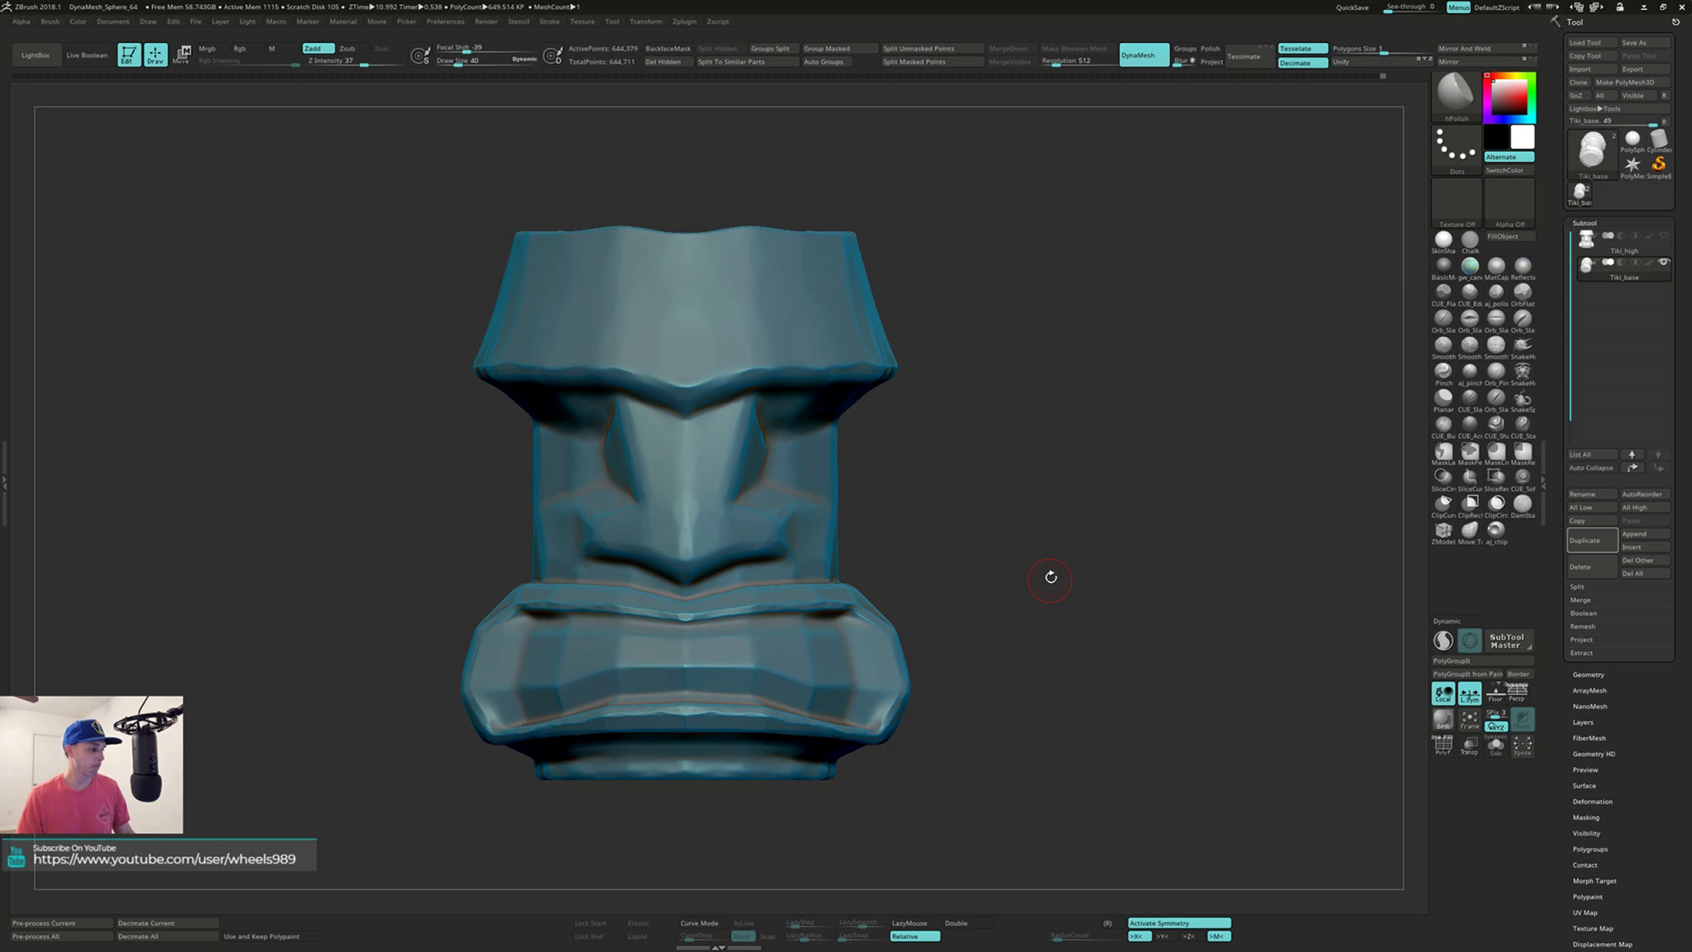
pyautogui.moveTo(1072, 549); pyautogui.dragTo(1095, 512)
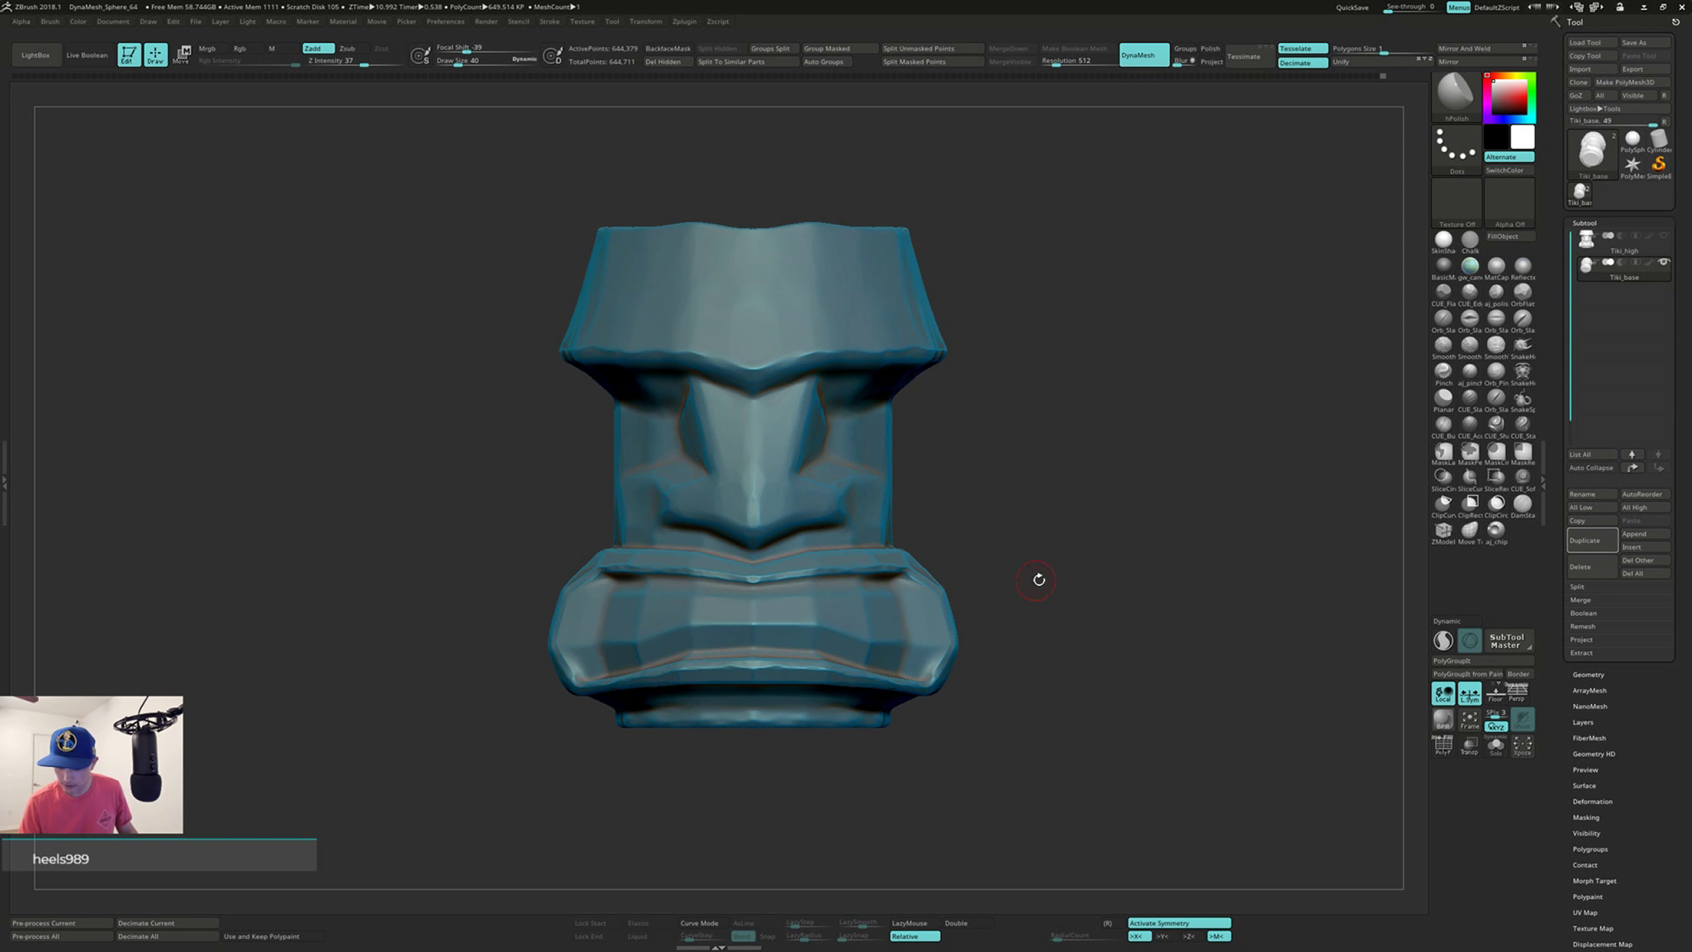
pyautogui.moveTo(1039, 578); pyautogui.dragTo(827, 581)
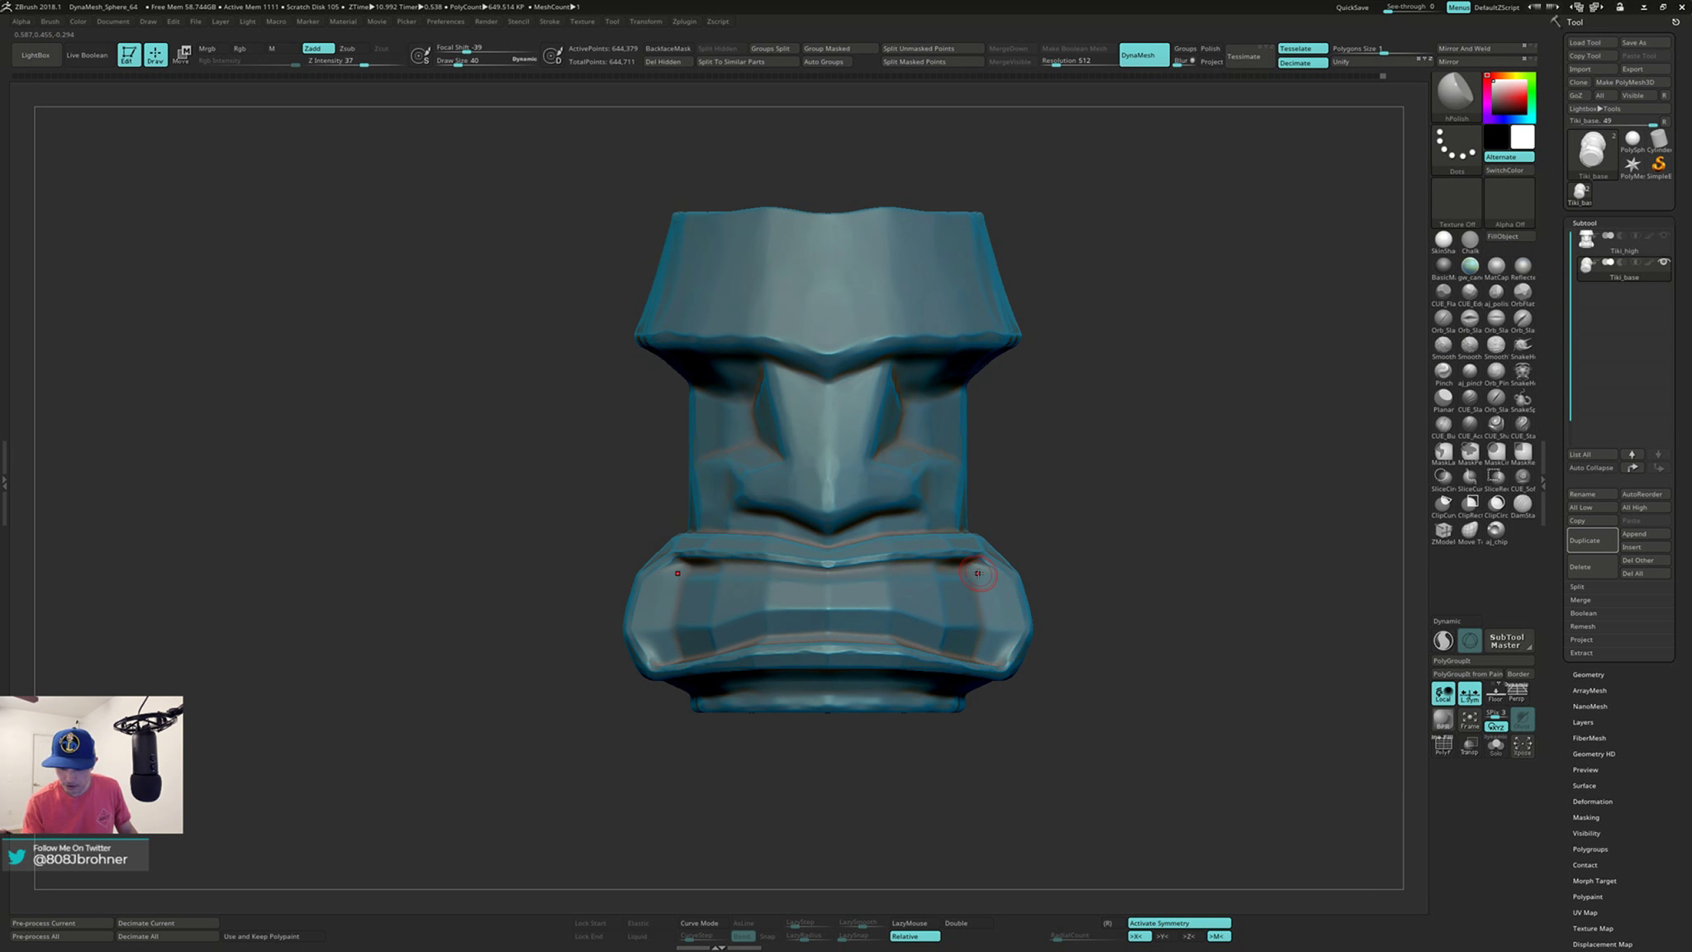
pyautogui.moveTo(978, 573)
pyautogui.mouseDown()
pyautogui.moveTo(1084, 473)
pyautogui.moveTo(1223, 487)
pyautogui.mouseUp()
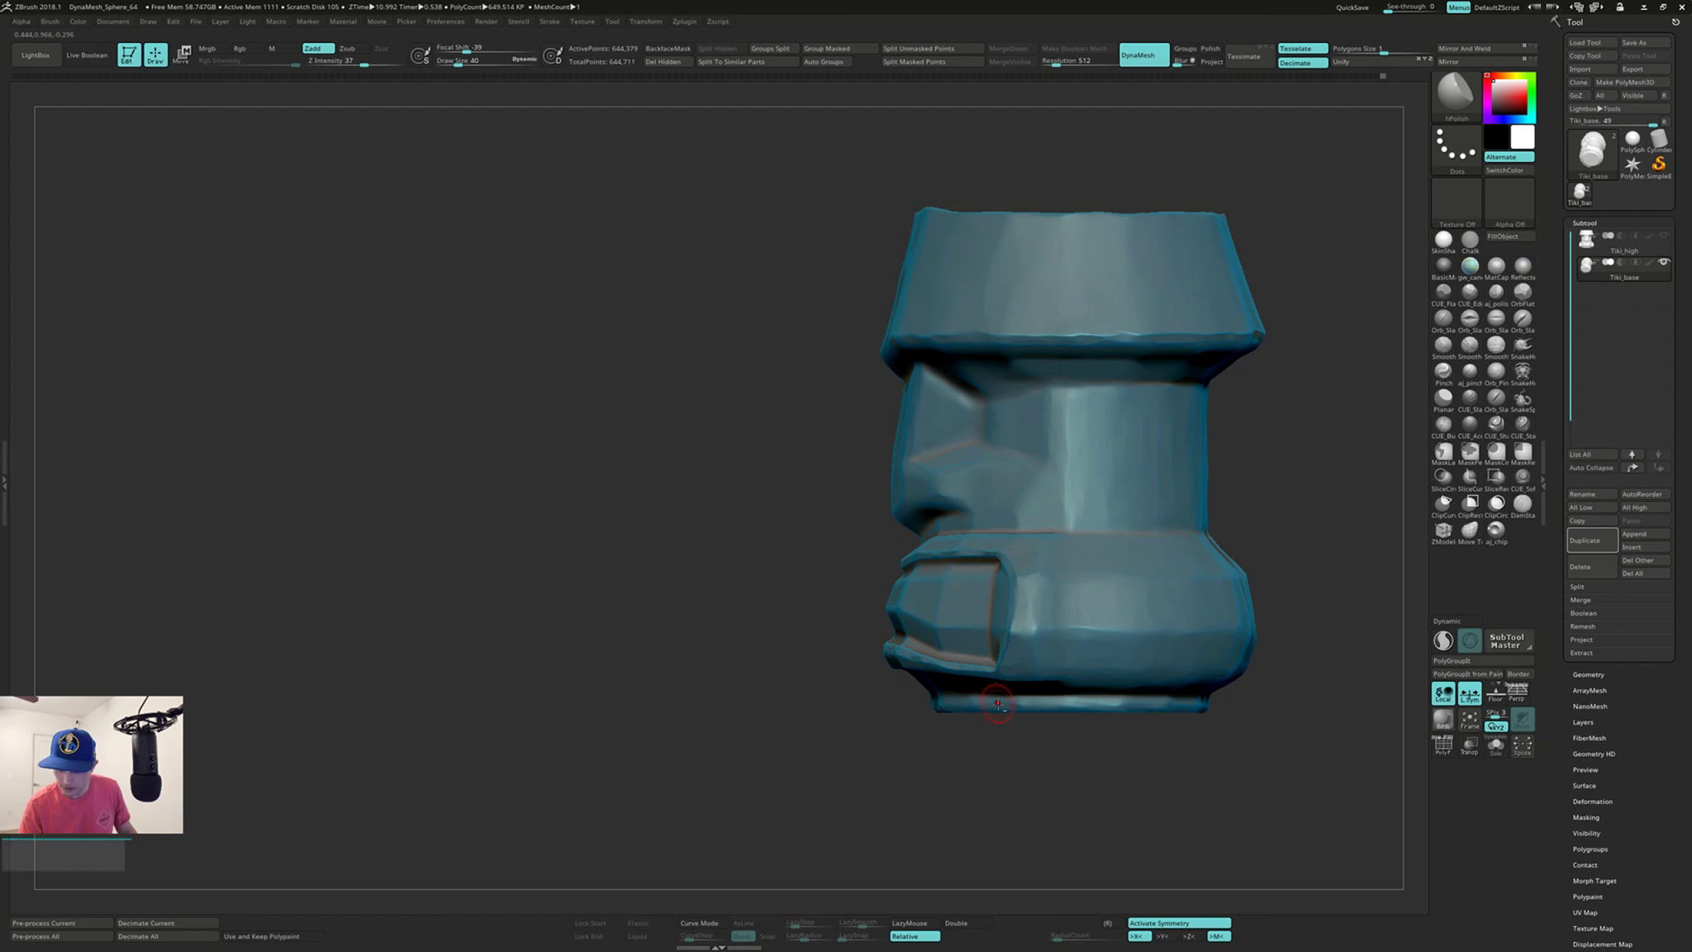
pyautogui.keyDown('alt'); pyautogui.moveTo(997, 699); pyautogui.dragTo(875, 723, button='right'); pyautogui.keyUp('alt')
pyautogui.moveTo(875, 723); pyautogui.dragTo(936, 714)
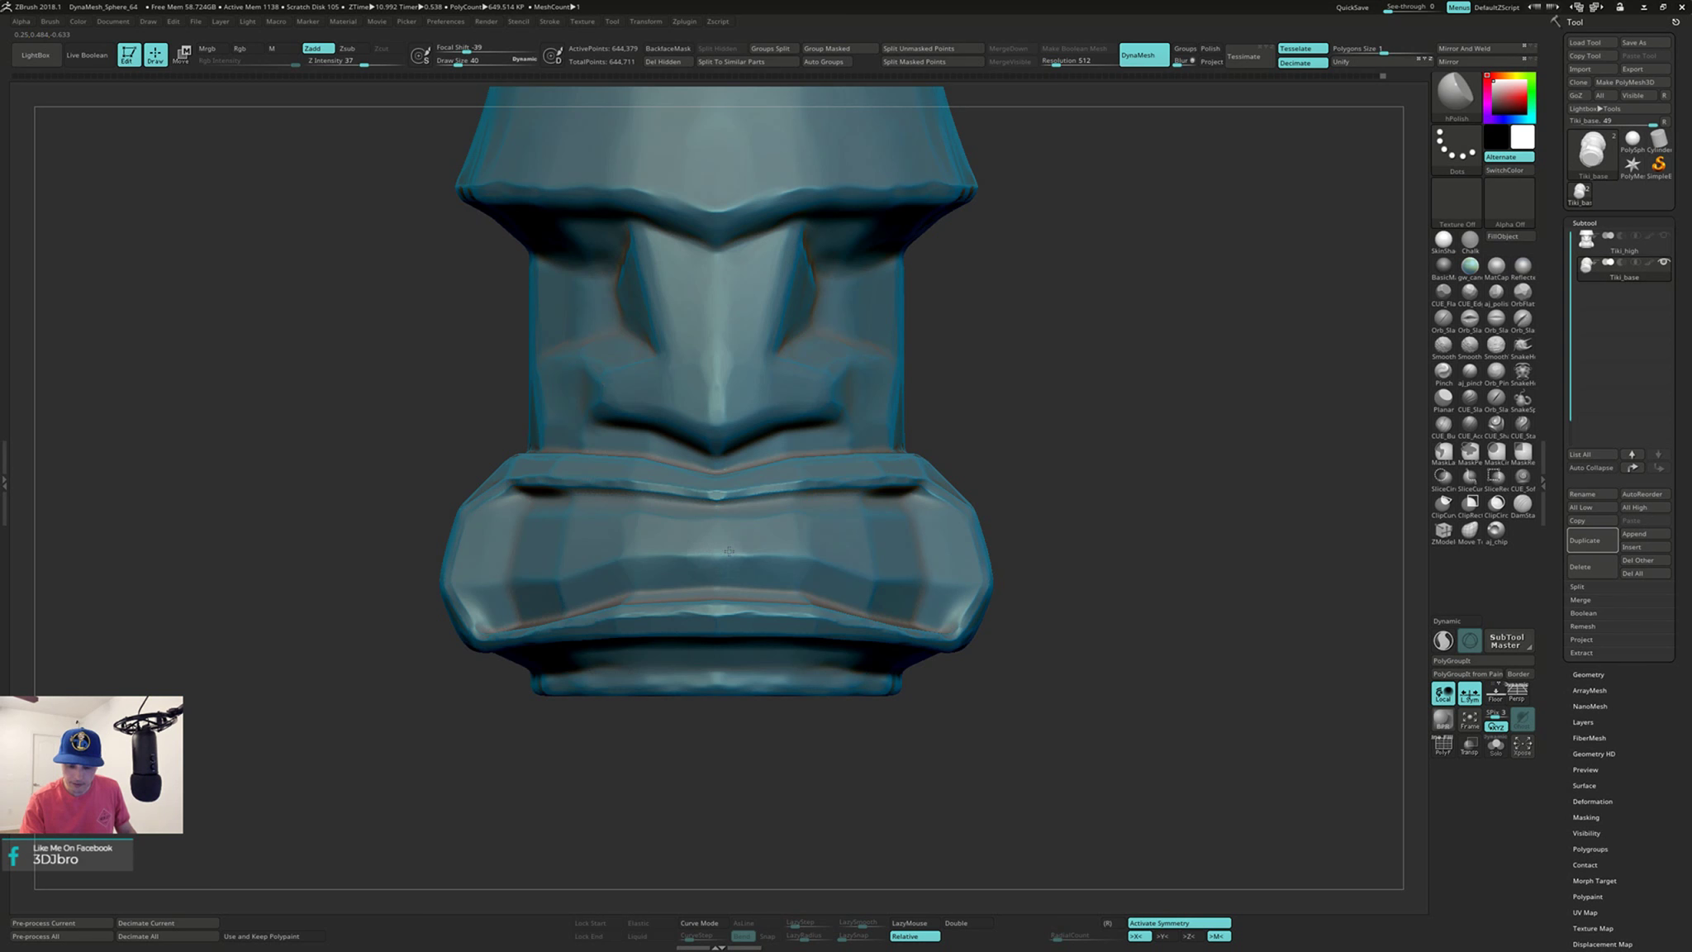
# Step: Polish and smooth the facets inside the recessed mouth from its centre towards one end
pyautogui.moveTo(729, 551); pyautogui.dragTo(771, 522, button='right')
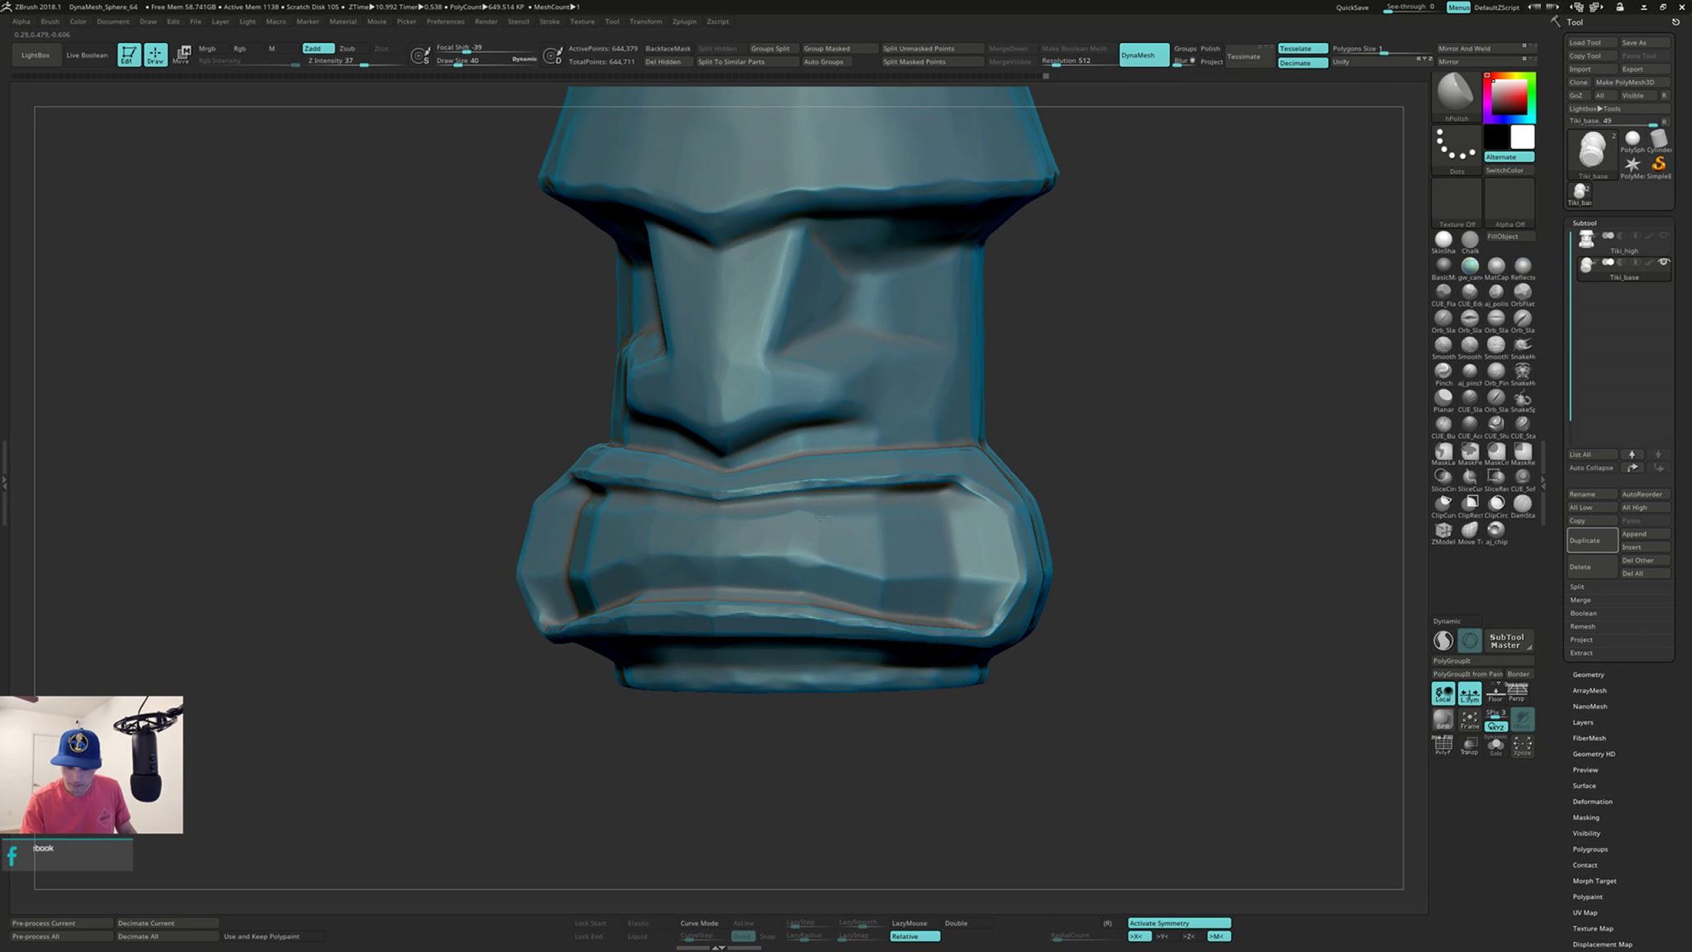
pyautogui.press('shift')
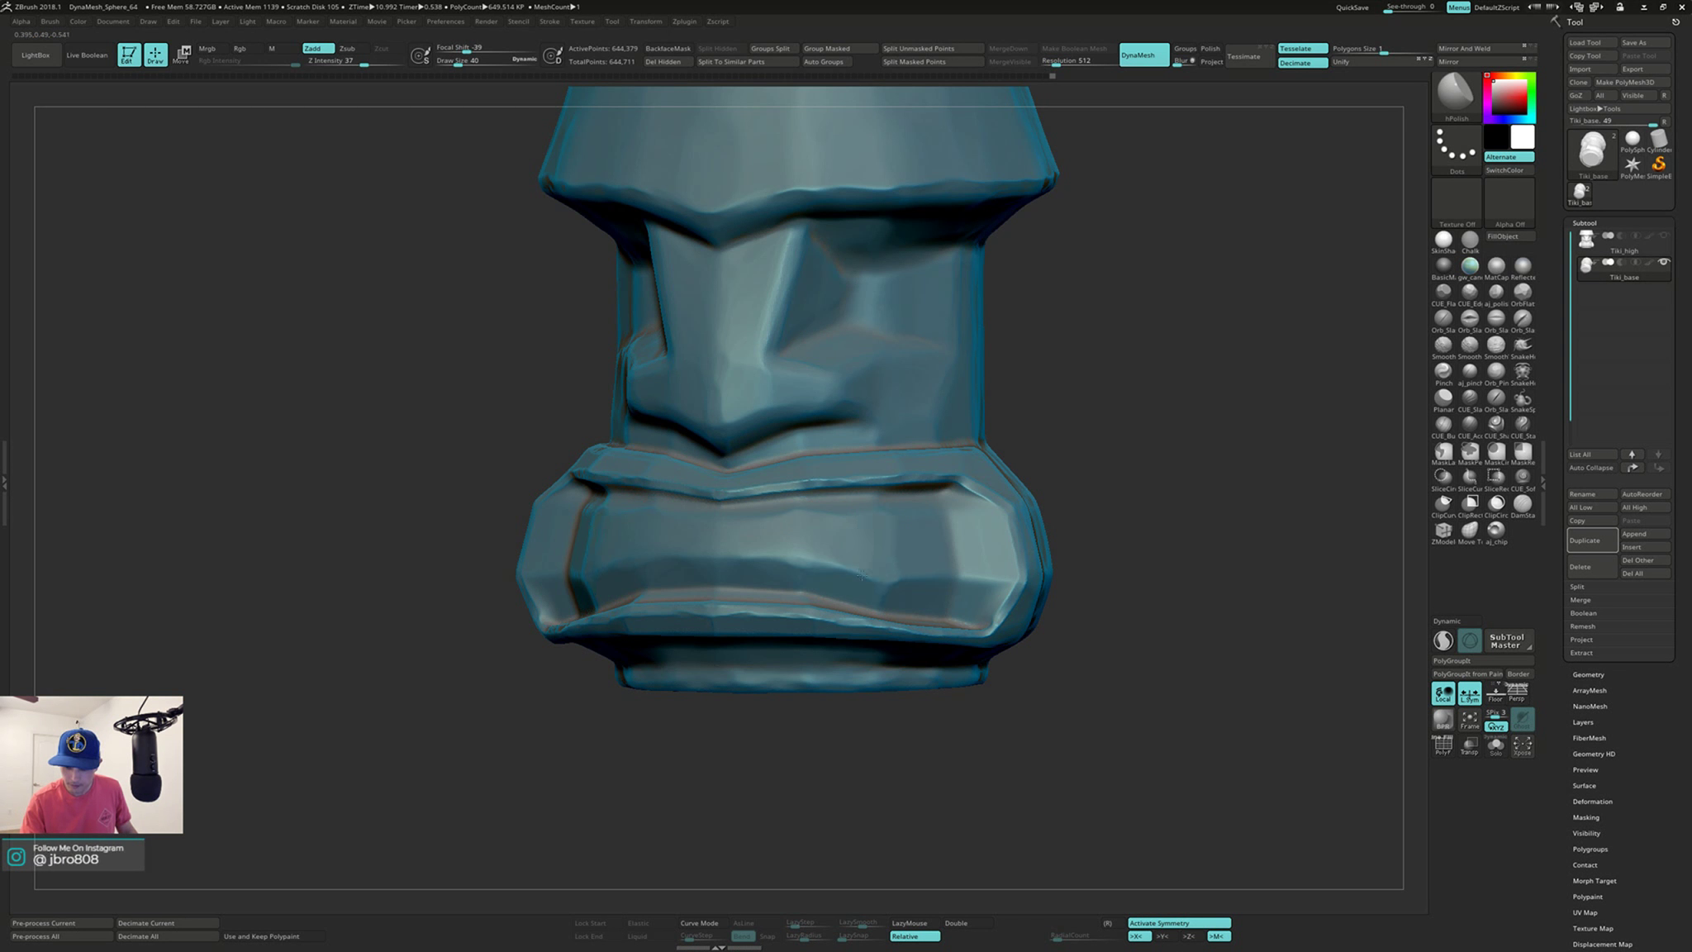
pyautogui.moveTo(907, 525); pyautogui.dragTo(818, 525, button='right')
pyautogui.moveTo(942, 519); pyautogui.dragTo(946, 578)
pyautogui.moveTo(969, 518)
pyautogui.mouseDown(button='right')
pyautogui.moveTo(985, 519)
pyautogui.moveTo(944, 529)
pyautogui.mouseUp(button='right')
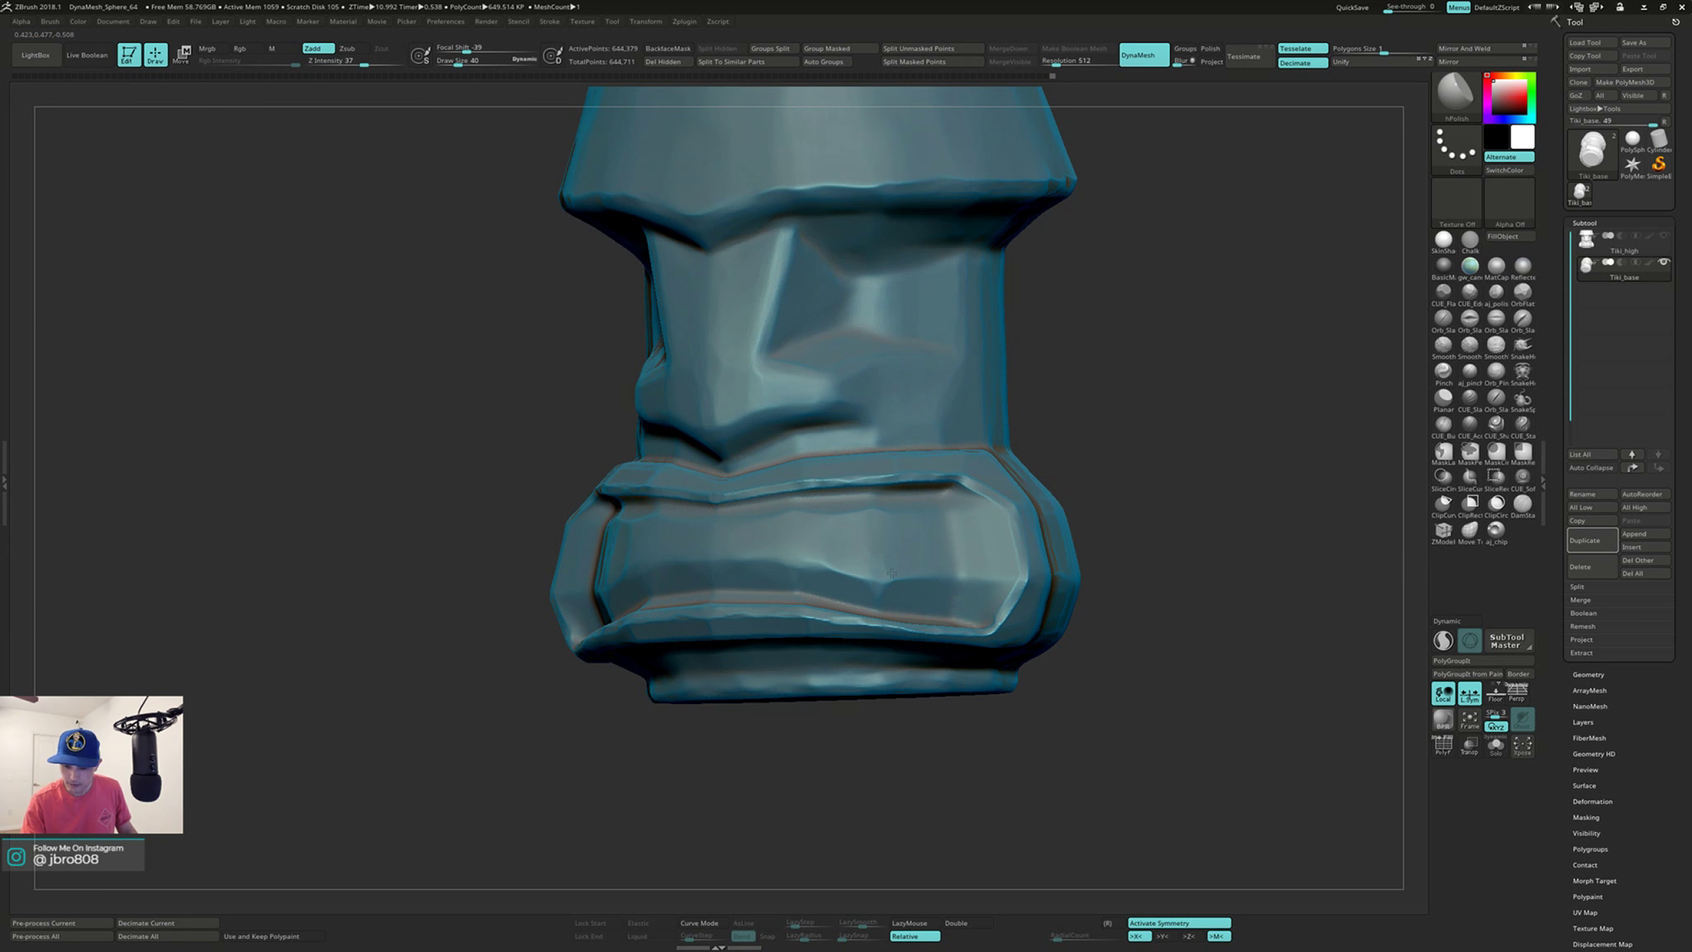
# Step: Soften the vertical facet edges at the opposite end of the mouth and blend them into the centre
pyautogui.moveTo(812, 559); pyautogui.dragTo(909, 570, button='right')
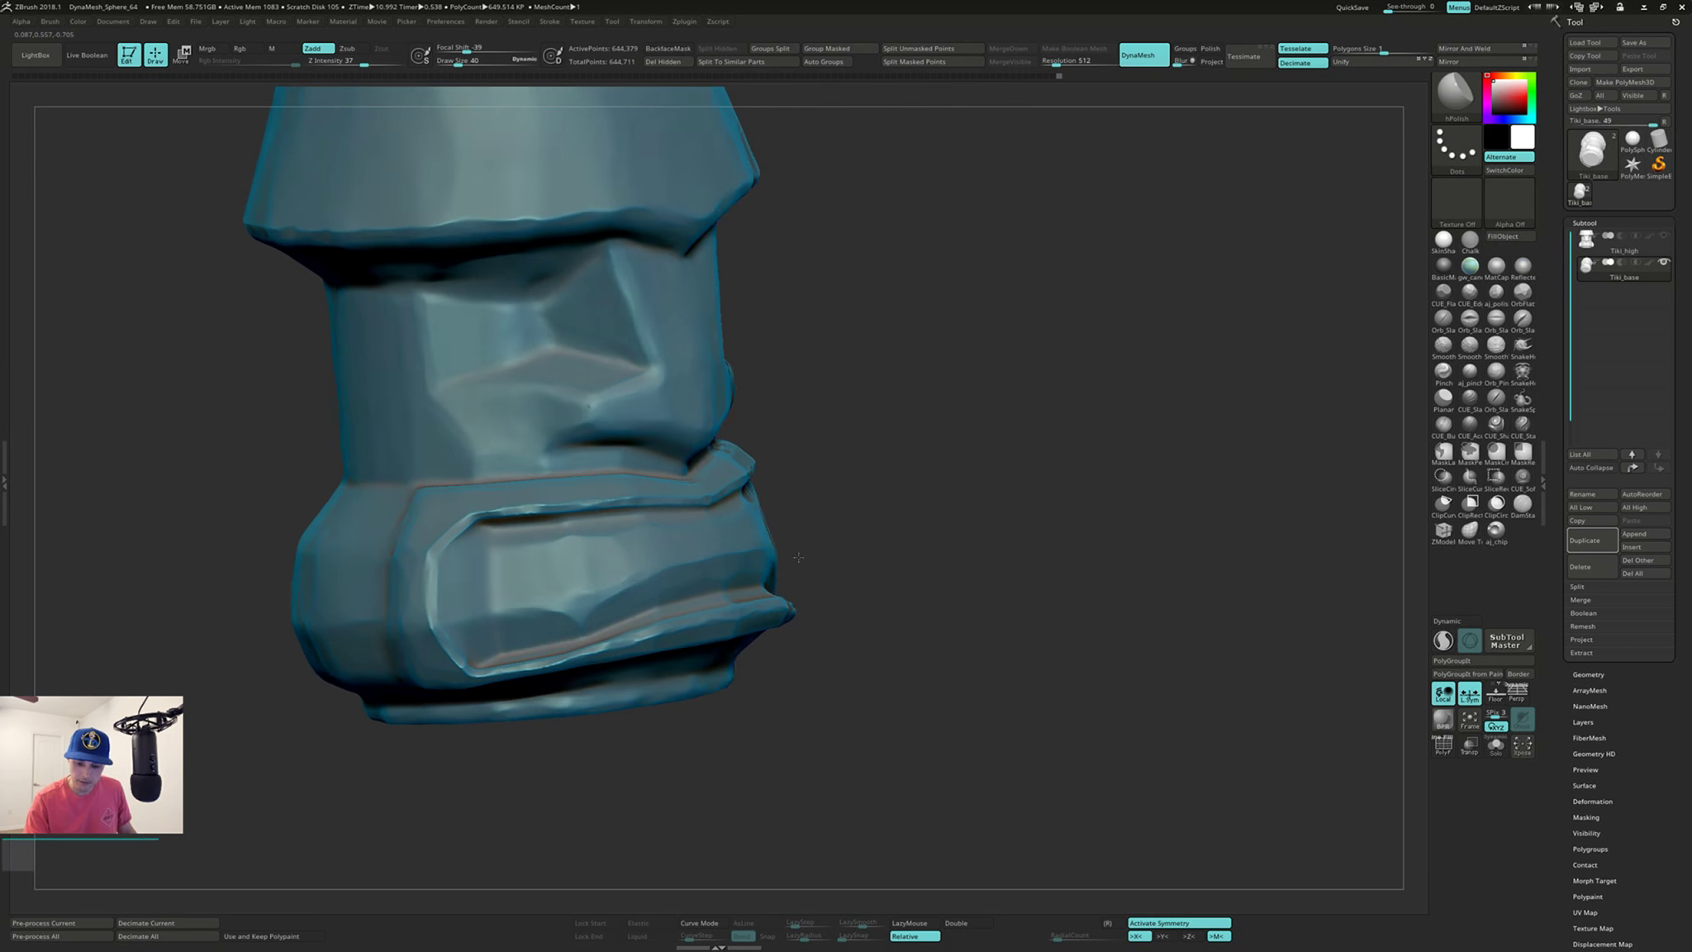
pyautogui.moveTo(715, 568)
pyautogui.mouseDown(button='right')
pyautogui.moveTo(796, 560)
pyautogui.moveTo(715, 578)
pyautogui.mouseUp(button='right')
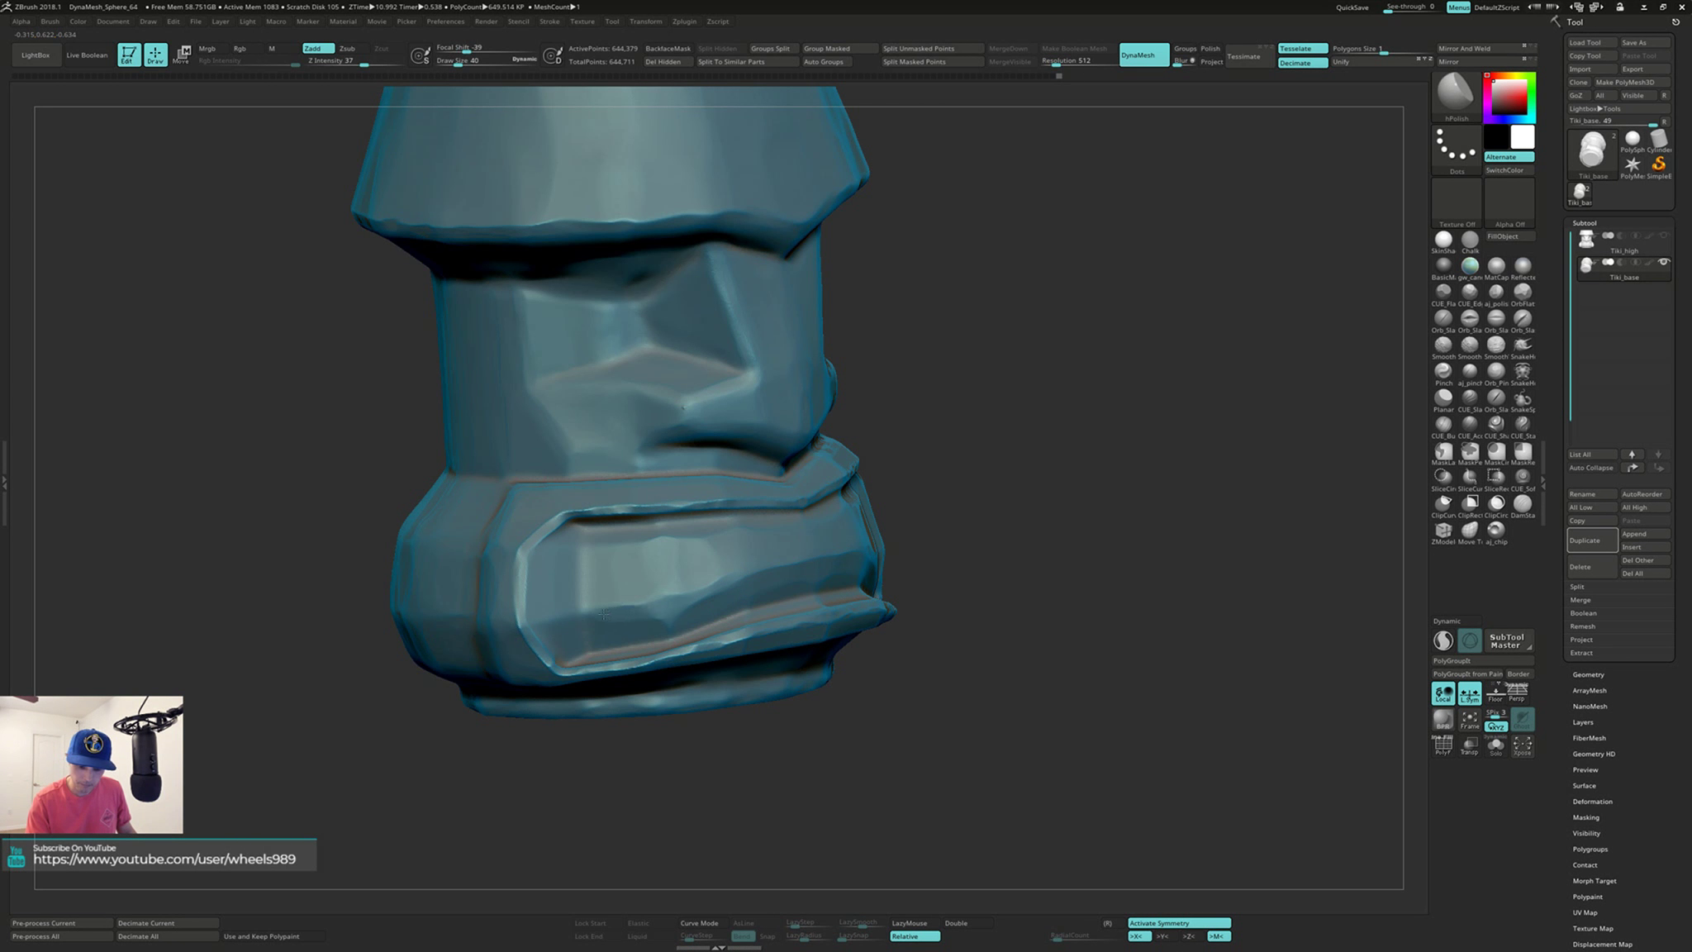
pyautogui.moveTo(589, 584); pyautogui.dragTo(595, 565, button='right')
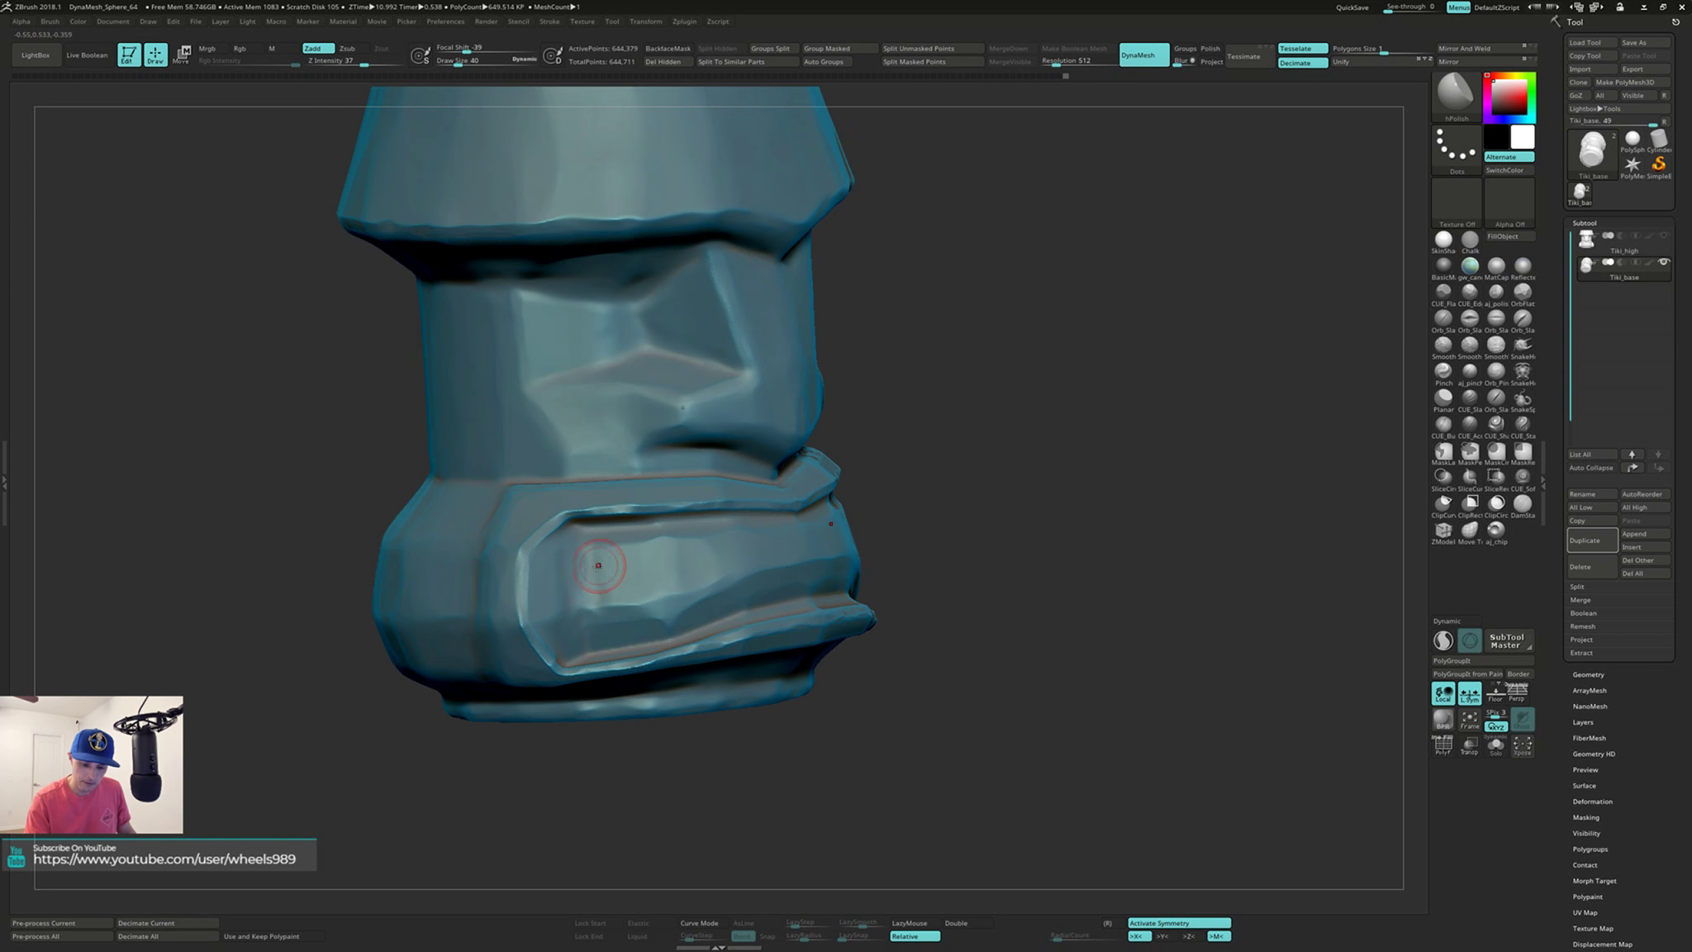
pyautogui.keyDown('shift'); pyautogui.moveTo(593, 567); pyautogui.dragTo(580, 600); pyautogui.keyUp('shift')
pyautogui.moveTo(616, 580)
pyautogui.mouseDown(button='right')
pyautogui.moveTo(755, 536)
pyautogui.moveTo(751, 551)
pyautogui.mouseUp(button='right')
pyautogui.moveTo(751, 551)
pyautogui.keyDown('shift'); pyautogui.mouseDown()
pyautogui.moveTo(613, 549)
pyautogui.moveTo(690, 546)
pyautogui.mouseUp(); pyautogui.keyUp('shift')
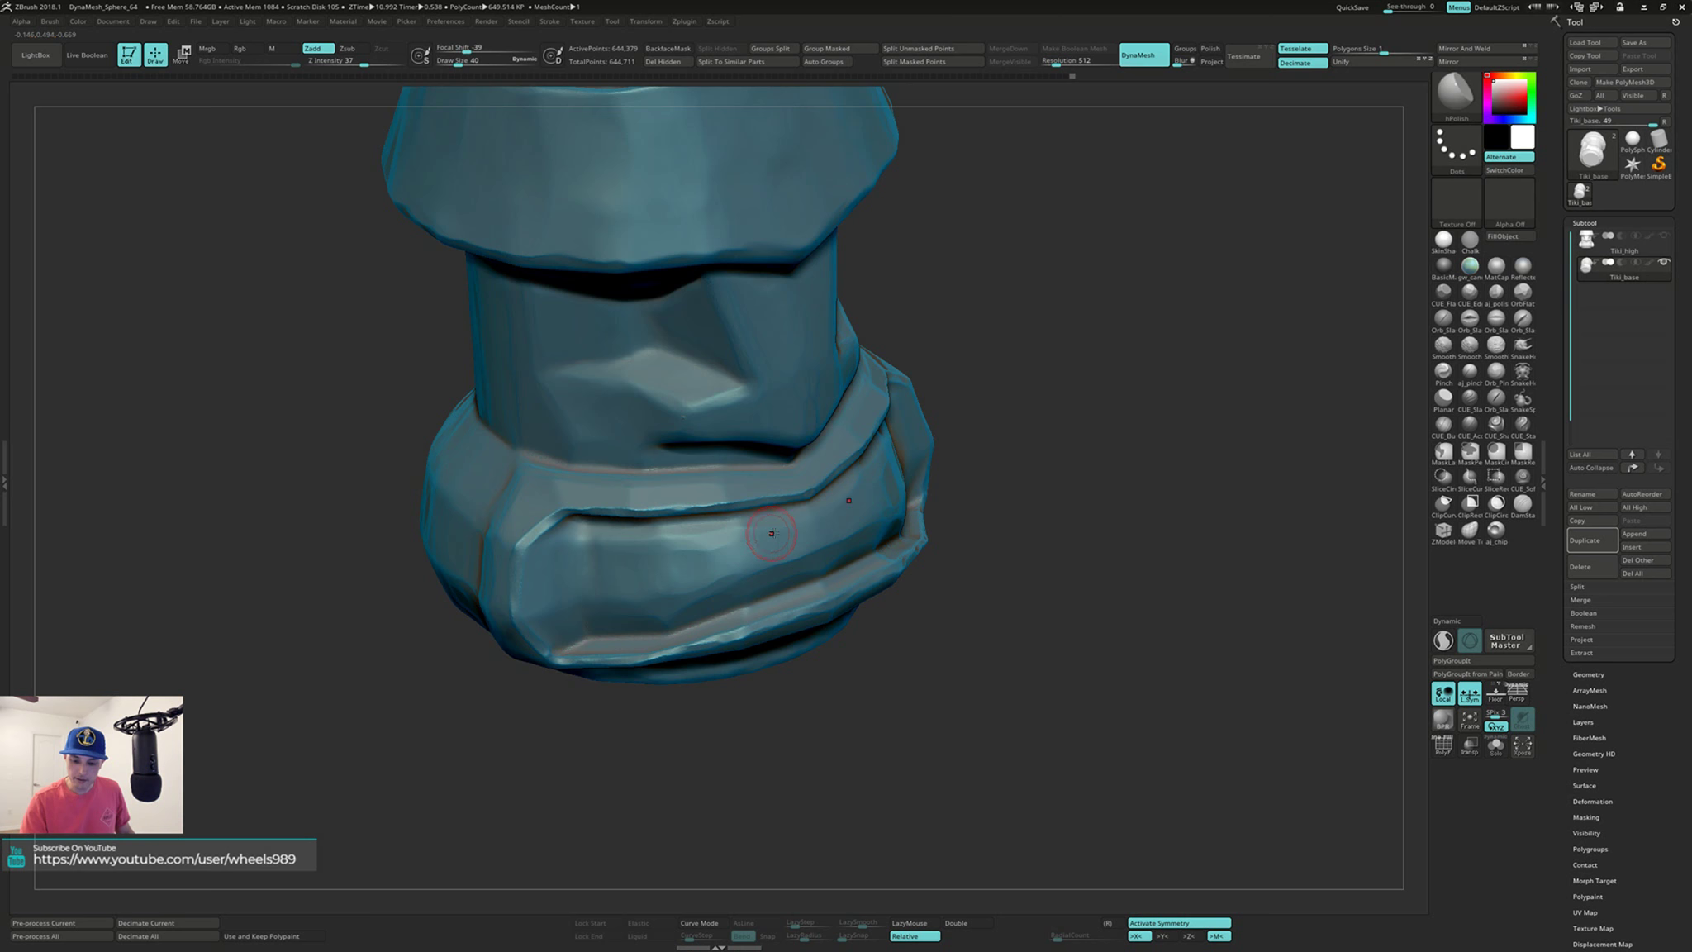
pyautogui.moveTo(770, 533); pyautogui.dragTo(740, 531, button='right')
pyautogui.moveTo(839, 501); pyautogui.dragTo(785, 559, button='right')
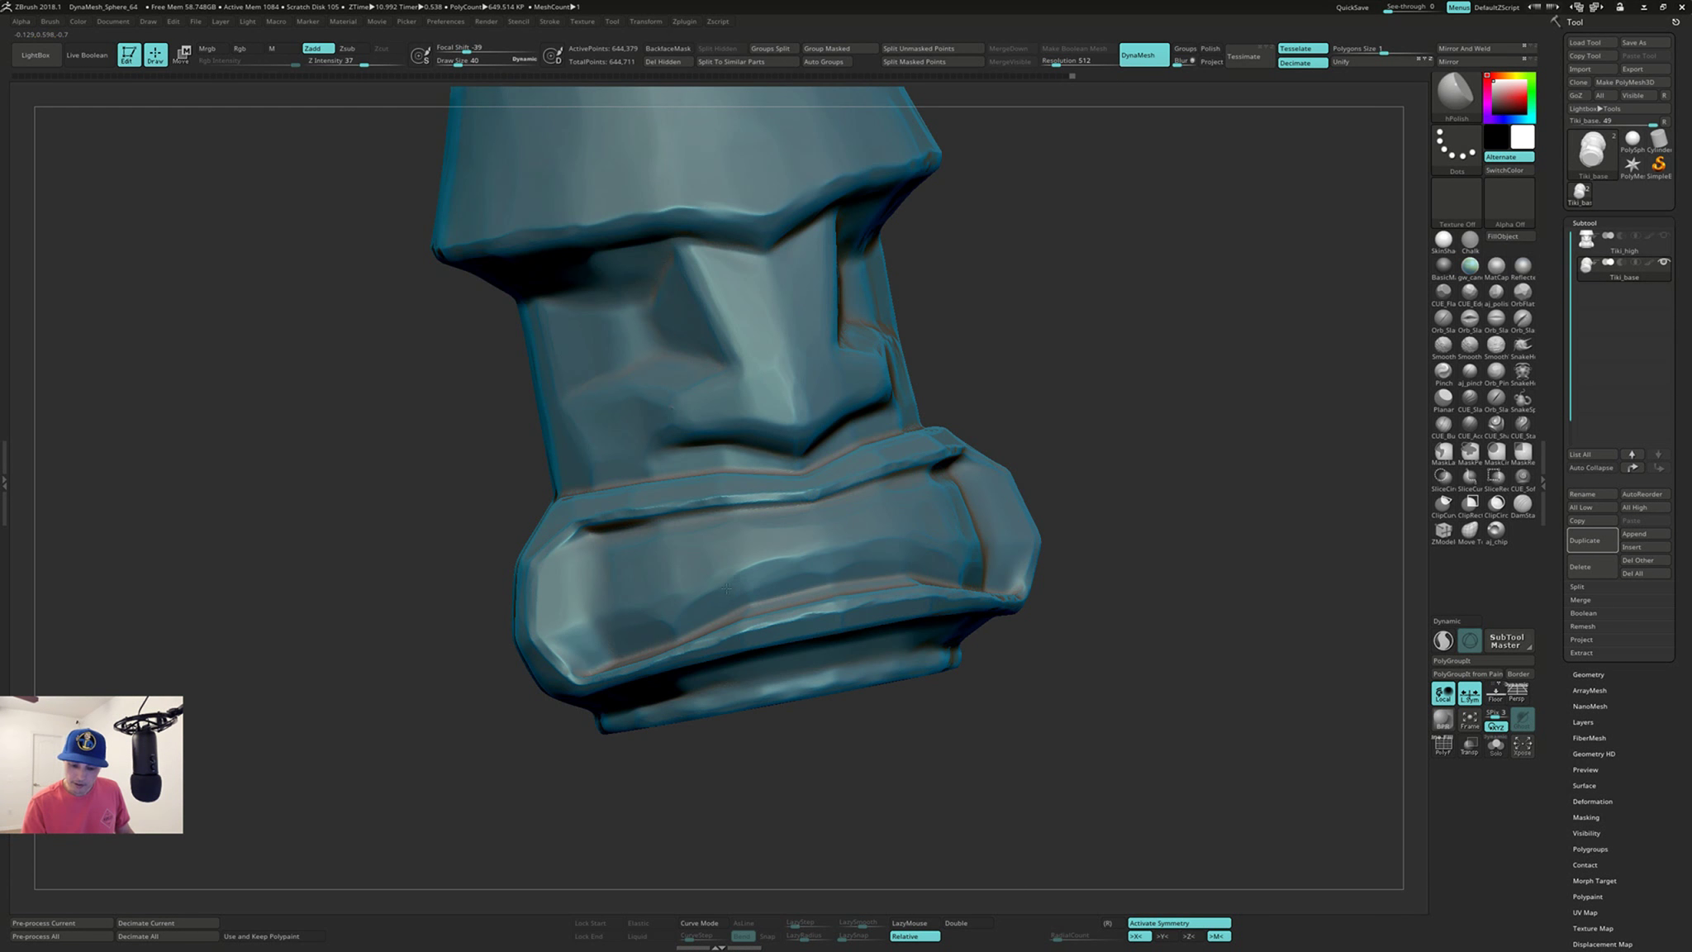
# Step: Choose MaskPen as the masking brush and remesh the head with DynaMesh at resolution 512
pyautogui.moveTo(849, 473); pyautogui.dragTo(822, 527, button='right')
pyautogui.moveTo(911, 483)
pyautogui.mouseDown(button='right')
pyautogui.moveTo(905, 499)
pyautogui.moveTo(952, 445)
pyautogui.moveTo(1112, 482)
pyautogui.moveTo(1141, 476)
pyautogui.moveTo(1139, 448)
pyautogui.moveTo(1170, 452)
pyautogui.moveTo(1167, 427)
pyautogui.moveTo(1149, 460)
pyautogui.moveTo(1122, 461)
pyautogui.moveTo(1154, 457)
pyautogui.moveTo(1158, 439)
pyautogui.mouseUp(button='right')
pyautogui.click(1446, 452)
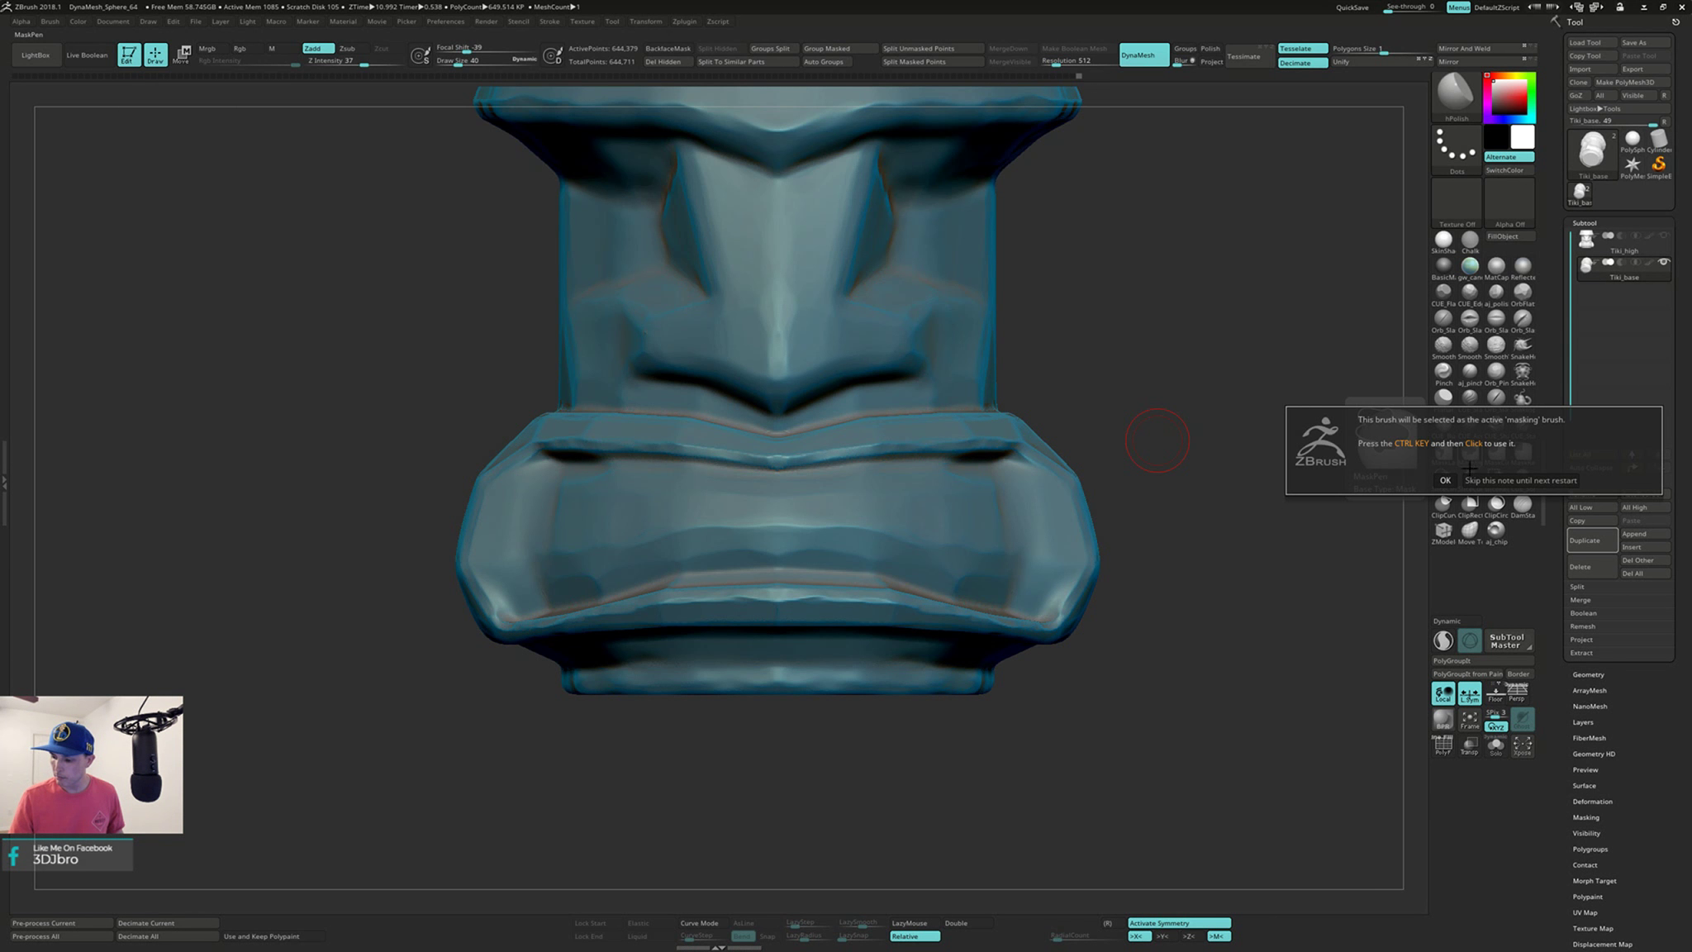
pyautogui.press('ctrl')
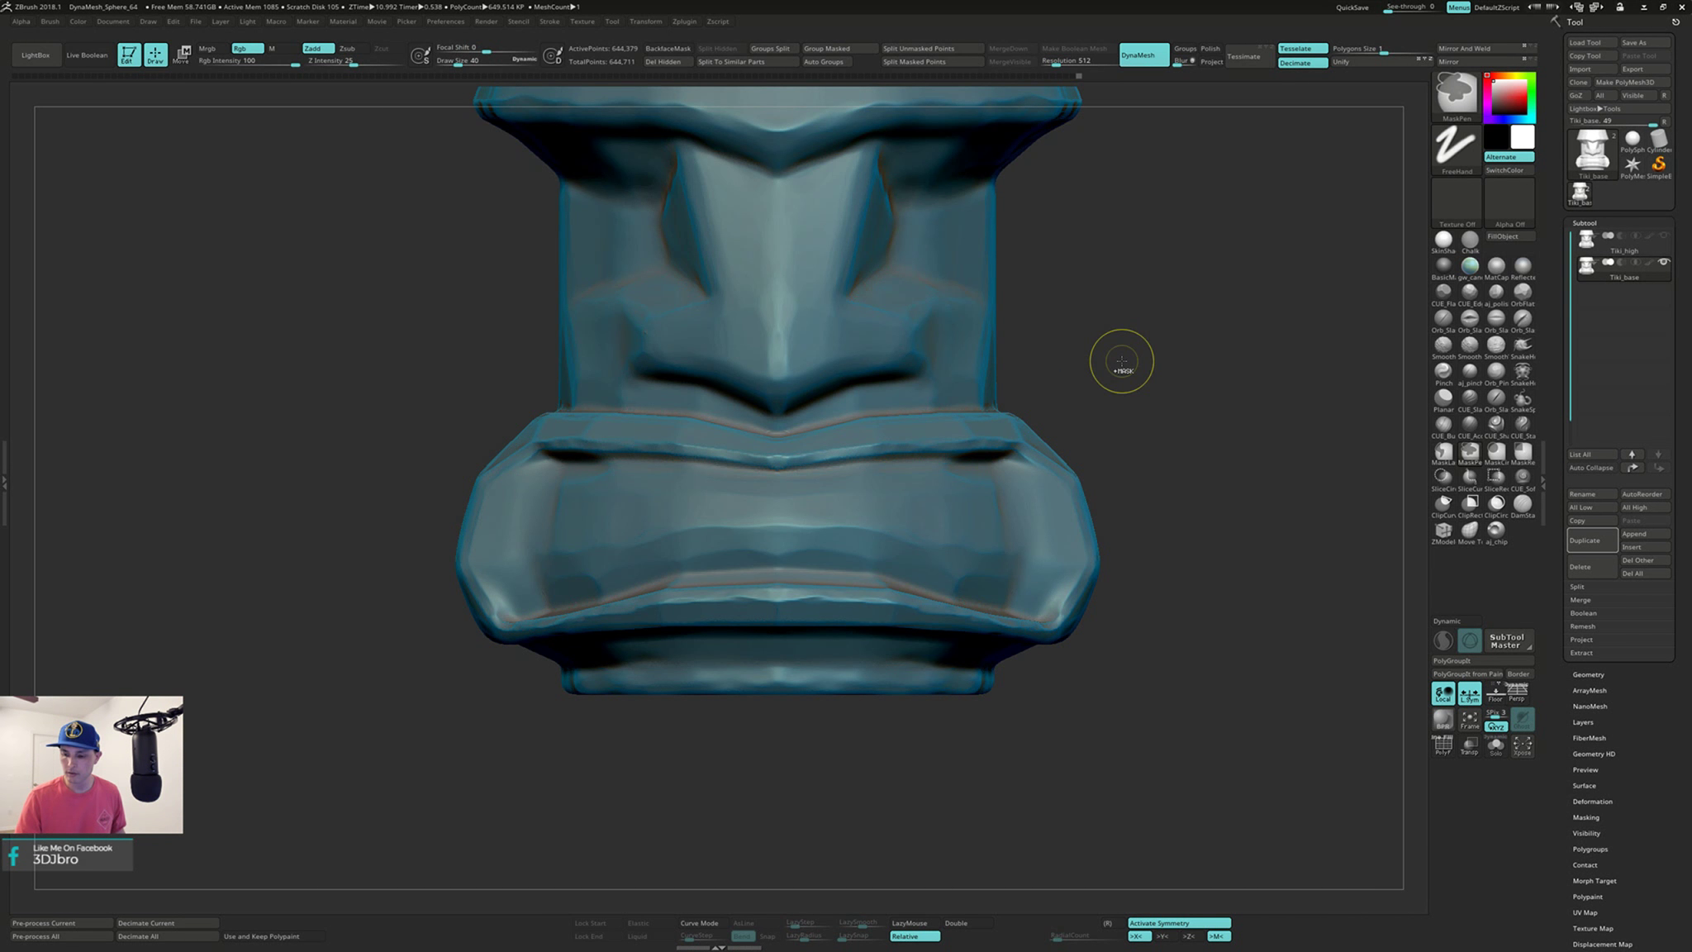
pyautogui.moveTo(1125, 408)
pyautogui.mouseDown()
pyautogui.moveTo(1125, 427)
pyautogui.moveTo(1151, 428)
pyautogui.mouseUp()
pyautogui.press('ctrl')
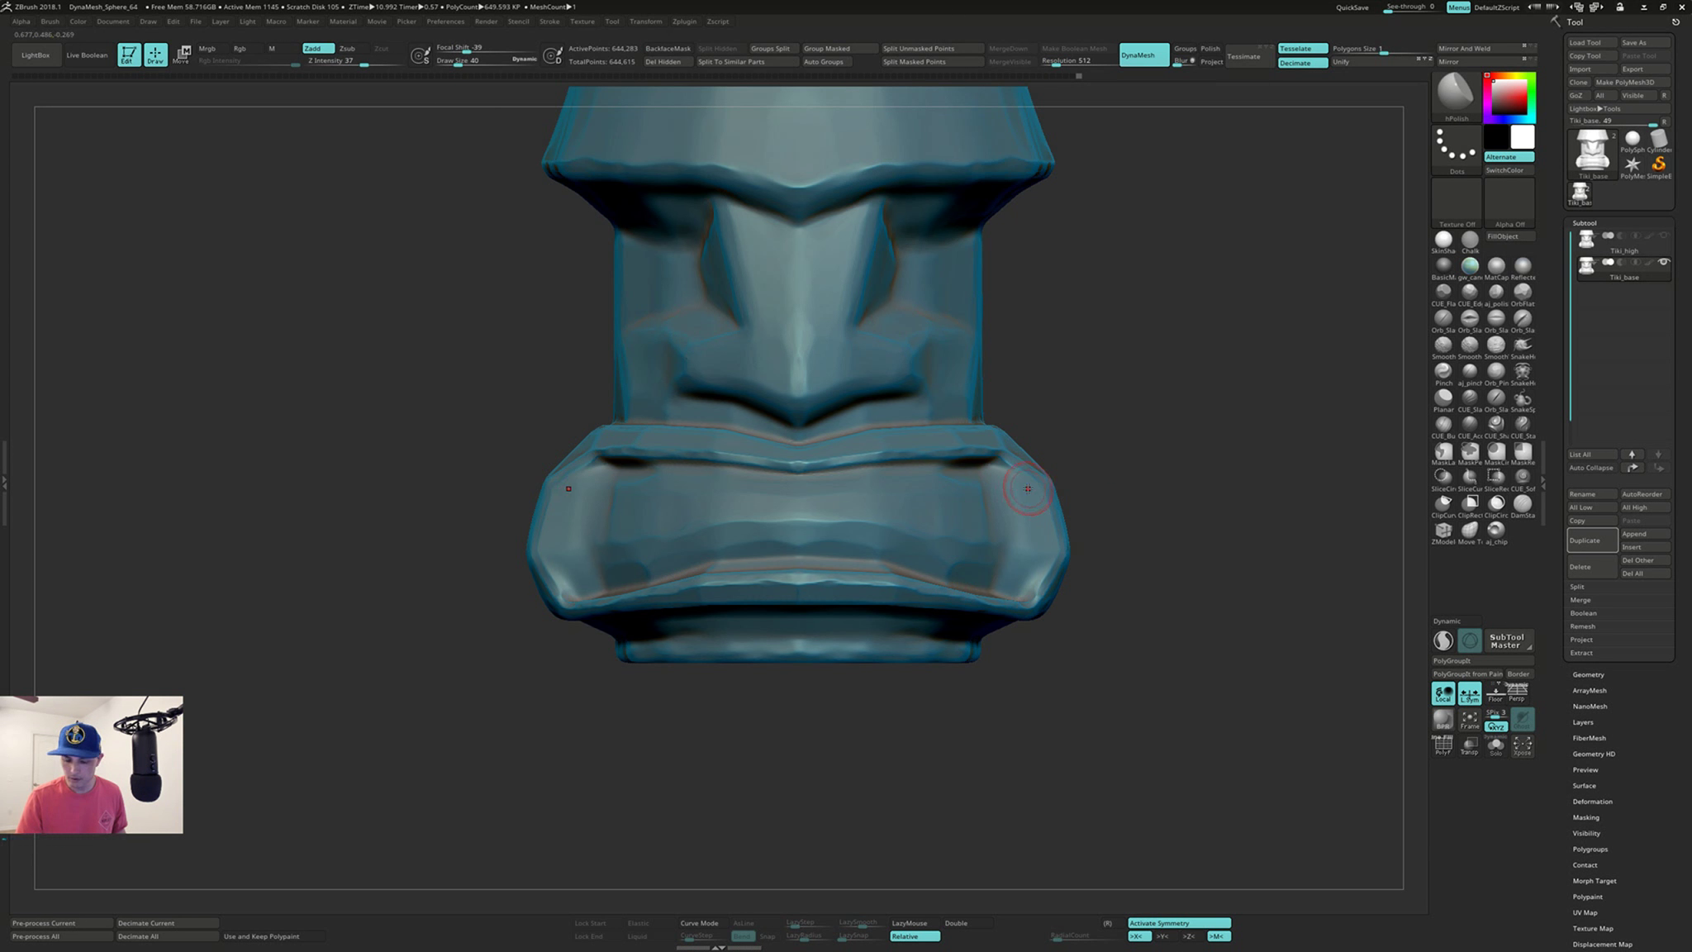
# Step: Preview the head with SkinShade4 and apply the MatCap Pearl Cavity material
pyautogui.moveTo(1099, 488)
pyautogui.mouseDown()
pyautogui.moveTo(1056, 494)
pyautogui.moveTo(1084, 457)
pyautogui.mouseUp()
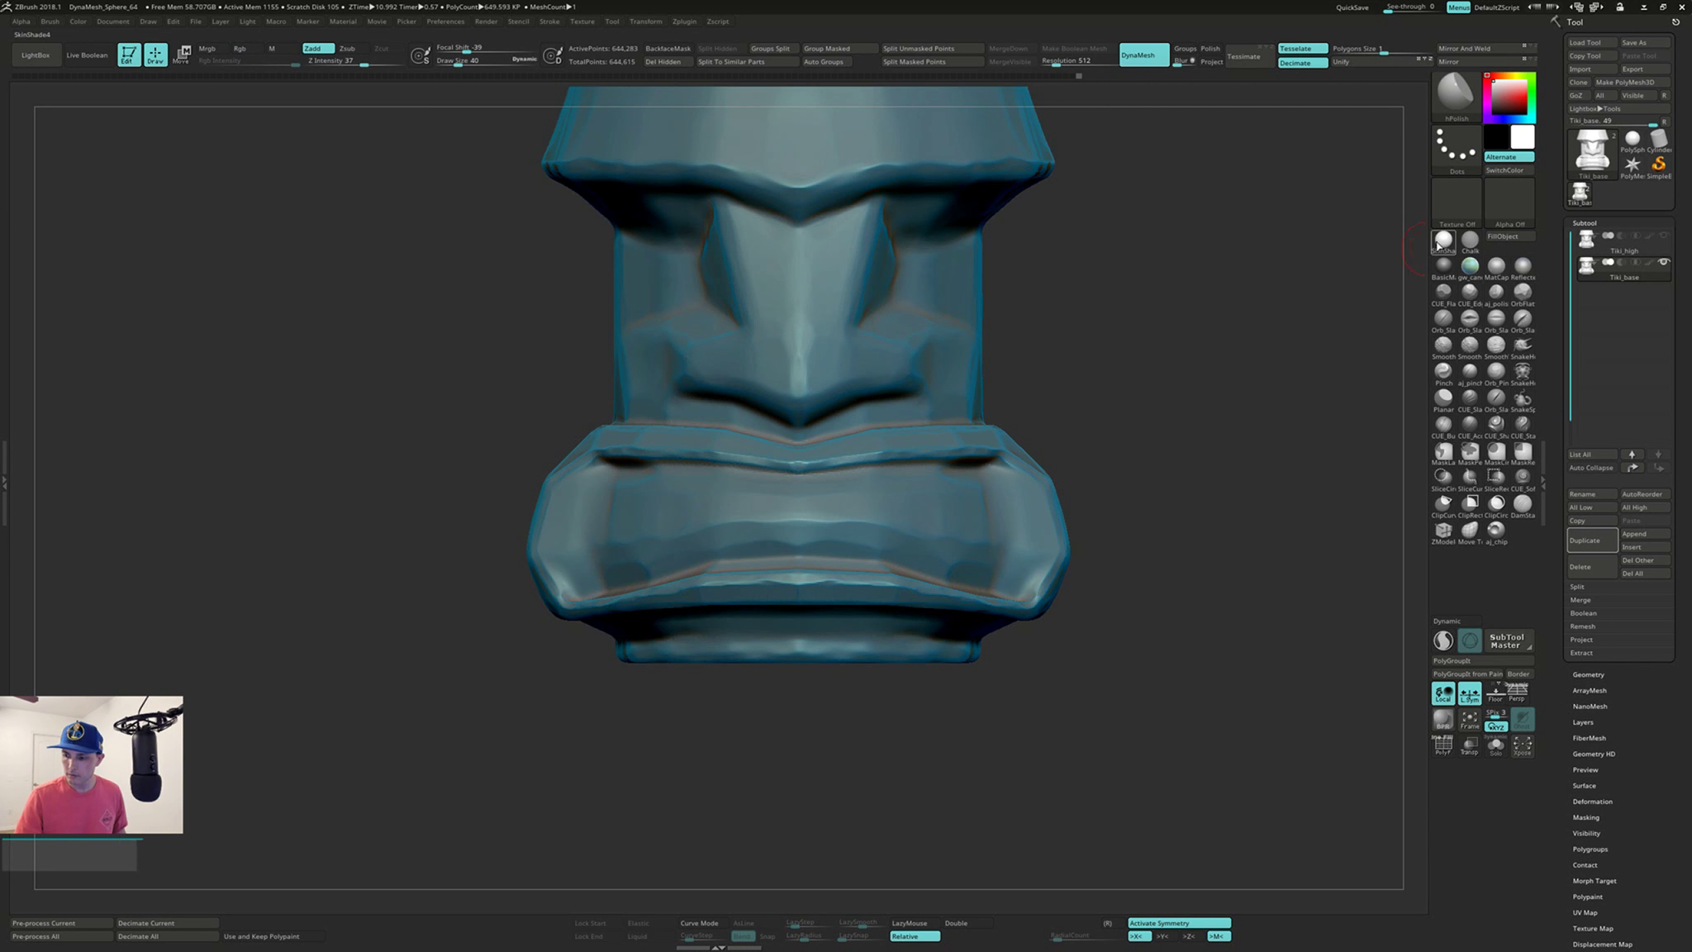
pyautogui.click(1438, 240)
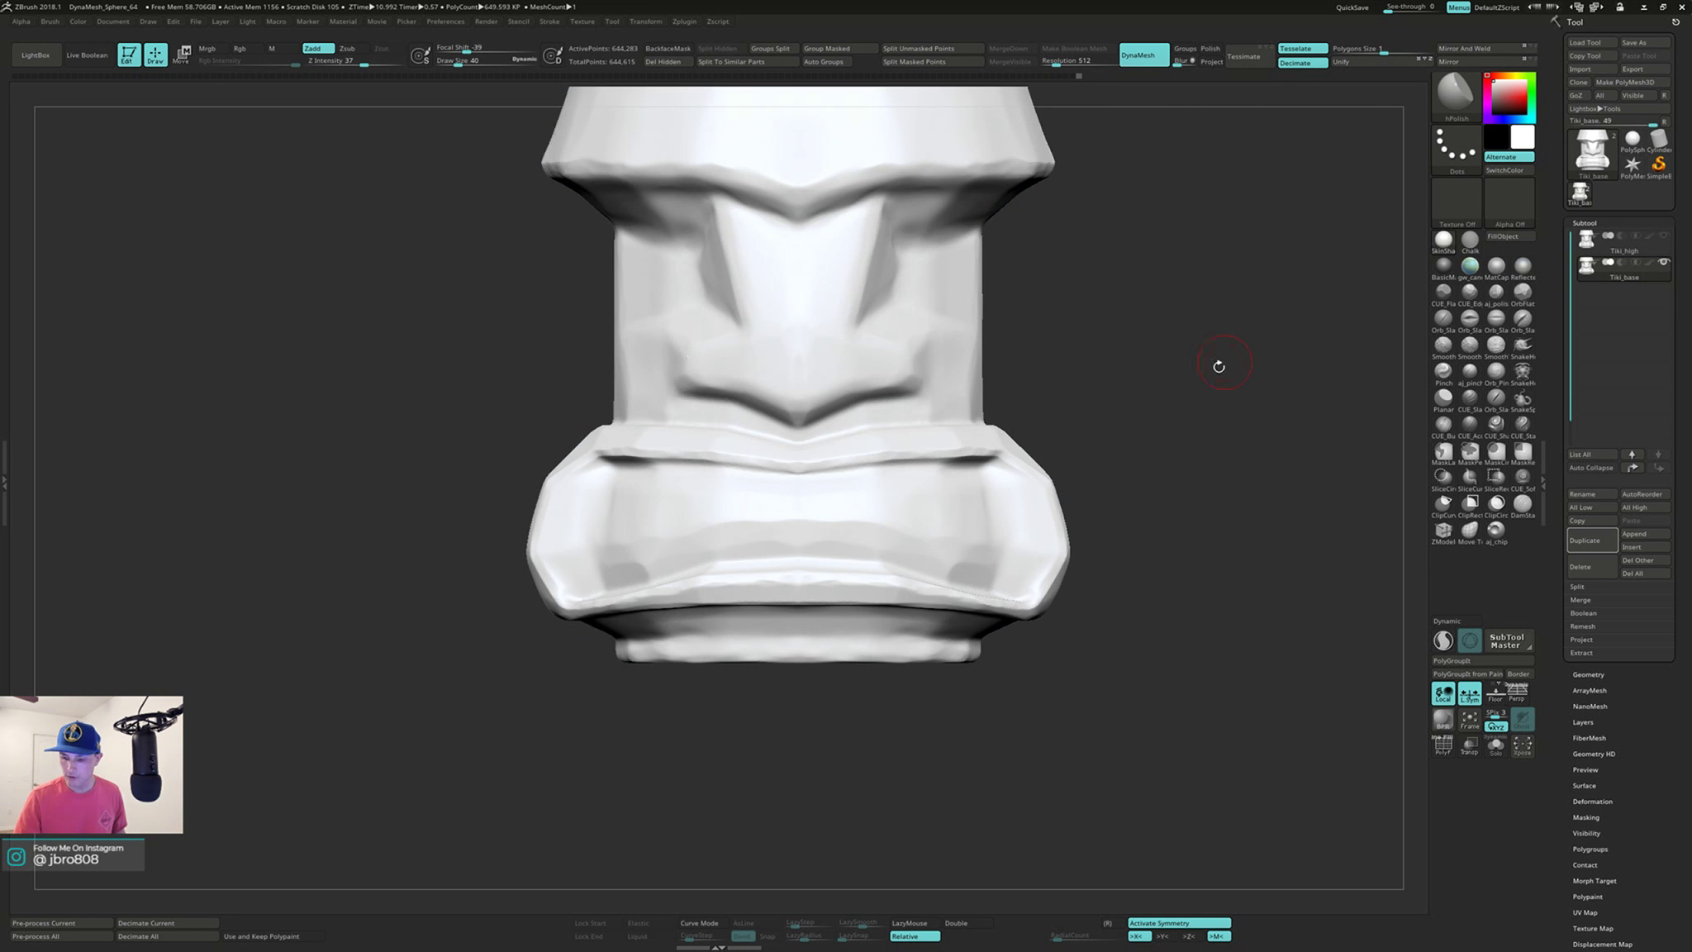
pyautogui.moveTo(1221, 366); pyautogui.dragTo(1184, 371)
pyautogui.click(1513, 272)
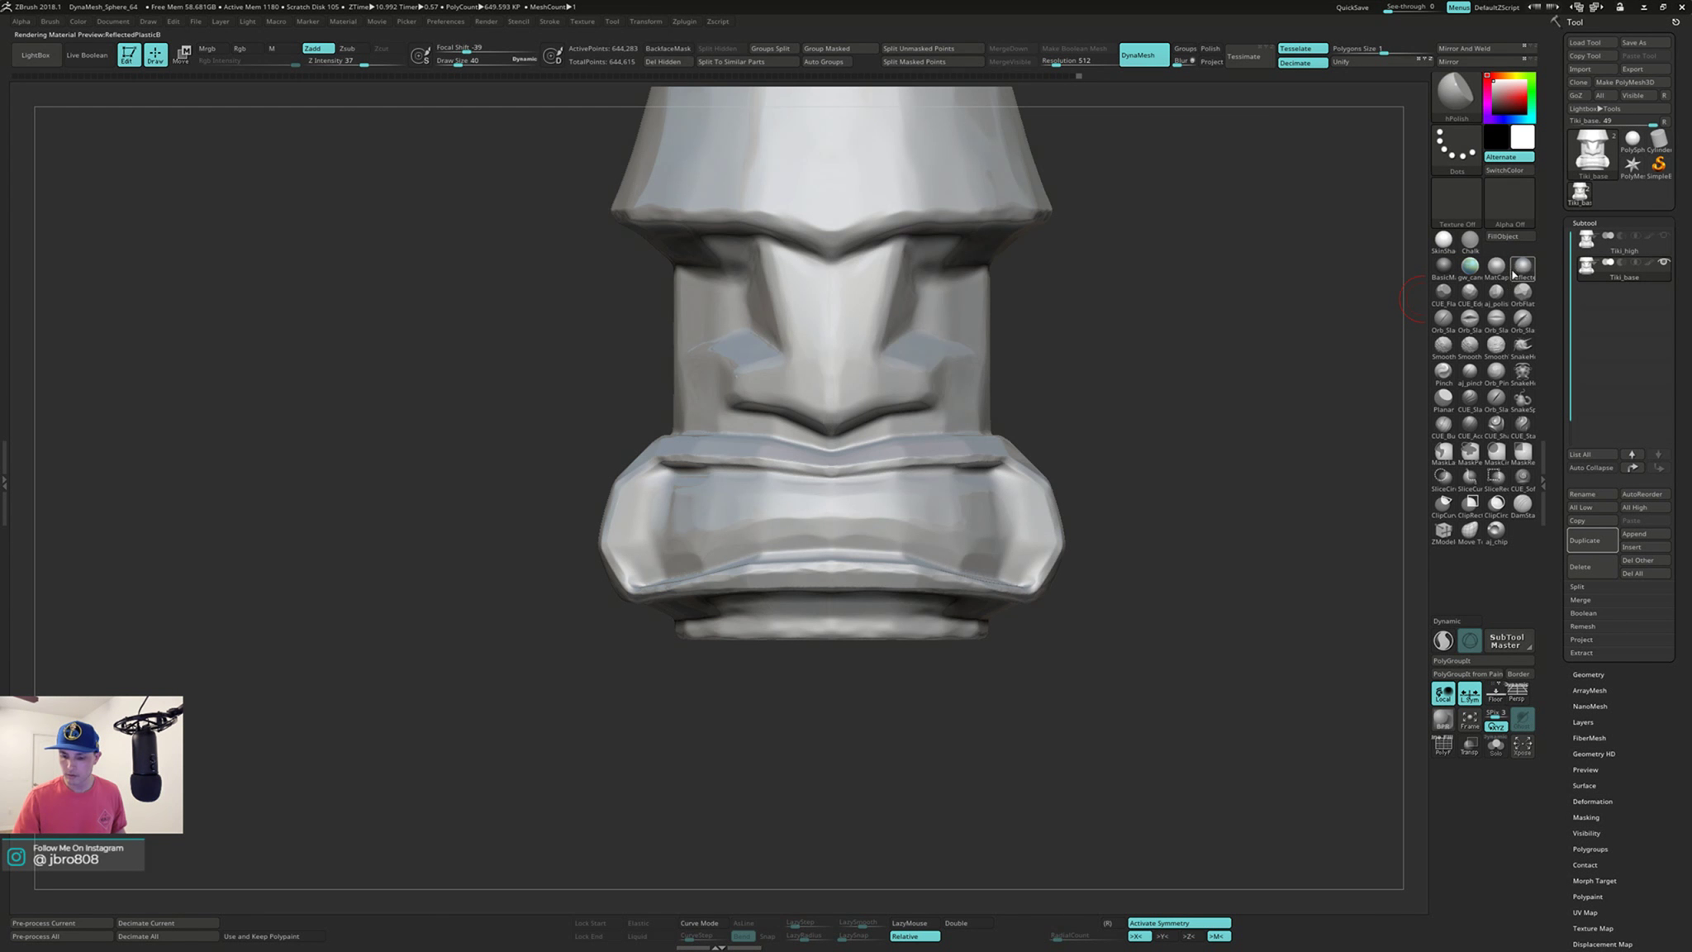
pyautogui.click(1495, 269)
pyautogui.moveTo(1184, 422)
pyautogui.mouseDown()
pyautogui.moveTo(1201, 428)
pyautogui.moveTo(1184, 430)
pyautogui.mouseUp()
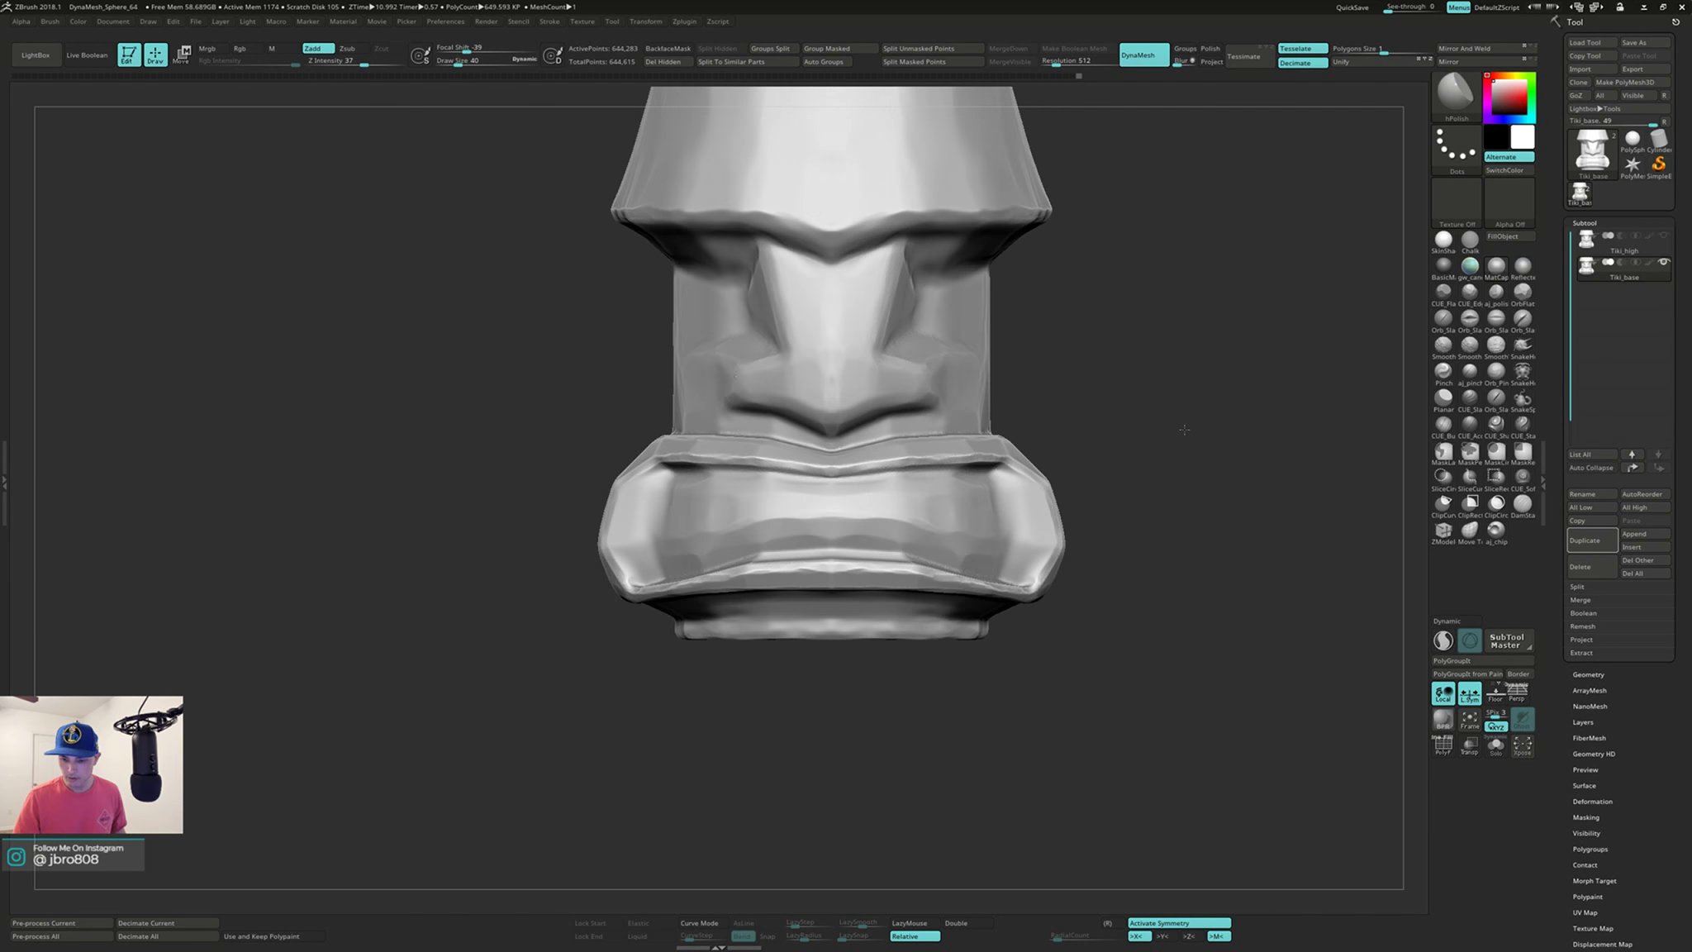
pyautogui.moveTo(1019, 484)
pyautogui.mouseDown(button='right')
pyautogui.moveTo(1057, 487)
pyautogui.moveTo(1021, 490)
pyautogui.mouseUp(button='right')
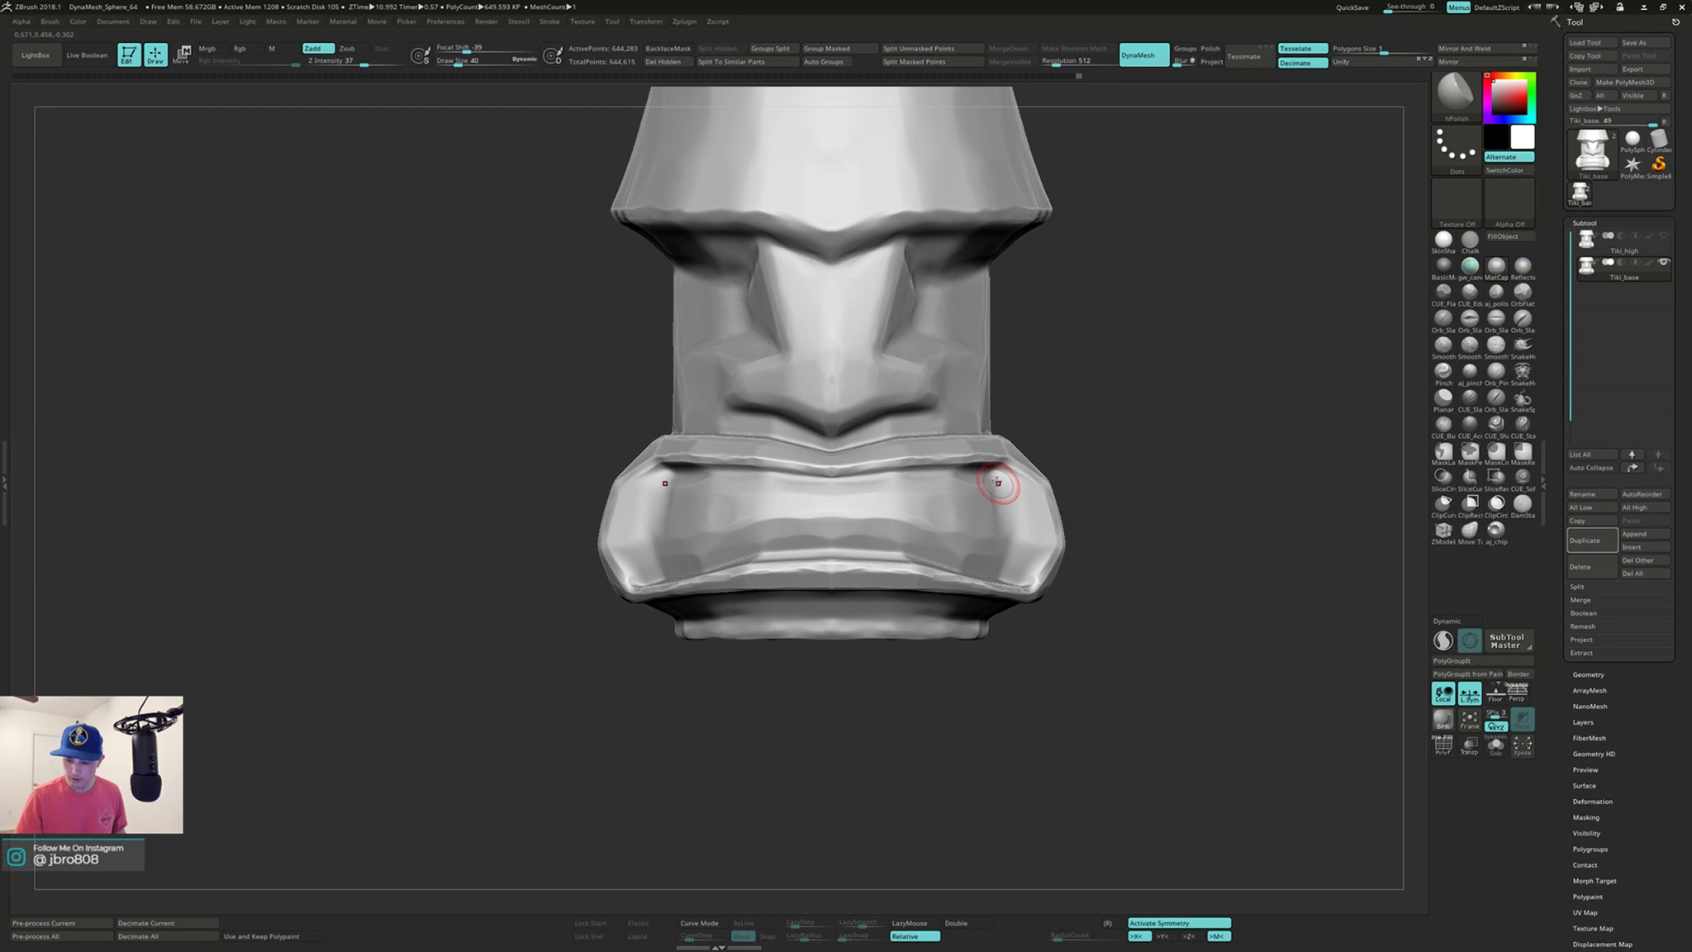
pyautogui.keyDown('ctrl'); pyautogui.click(1004, 484); pyautogui.keyUp('ctrl')
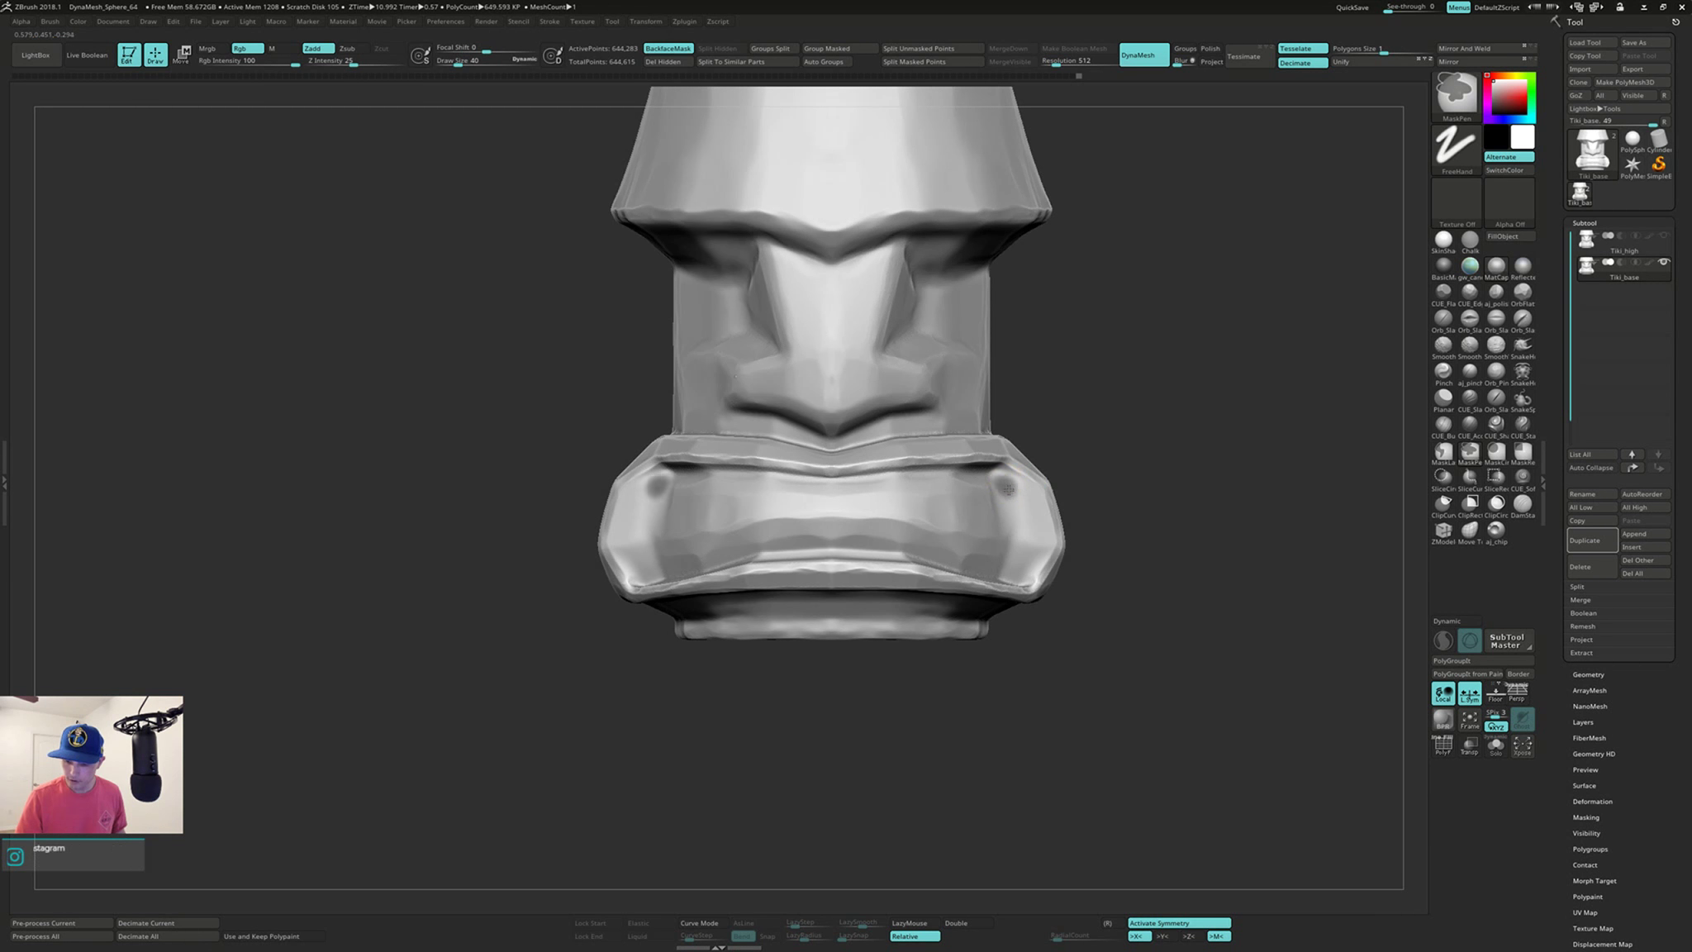
pyautogui.moveTo(1016, 511)
pyautogui.keyDown('ctrl'); pyautogui.mouseDown()
pyautogui.moveTo(1031, 533)
pyautogui.moveTo(1016, 562)
pyautogui.mouseUp(); pyautogui.keyUp('ctrl')
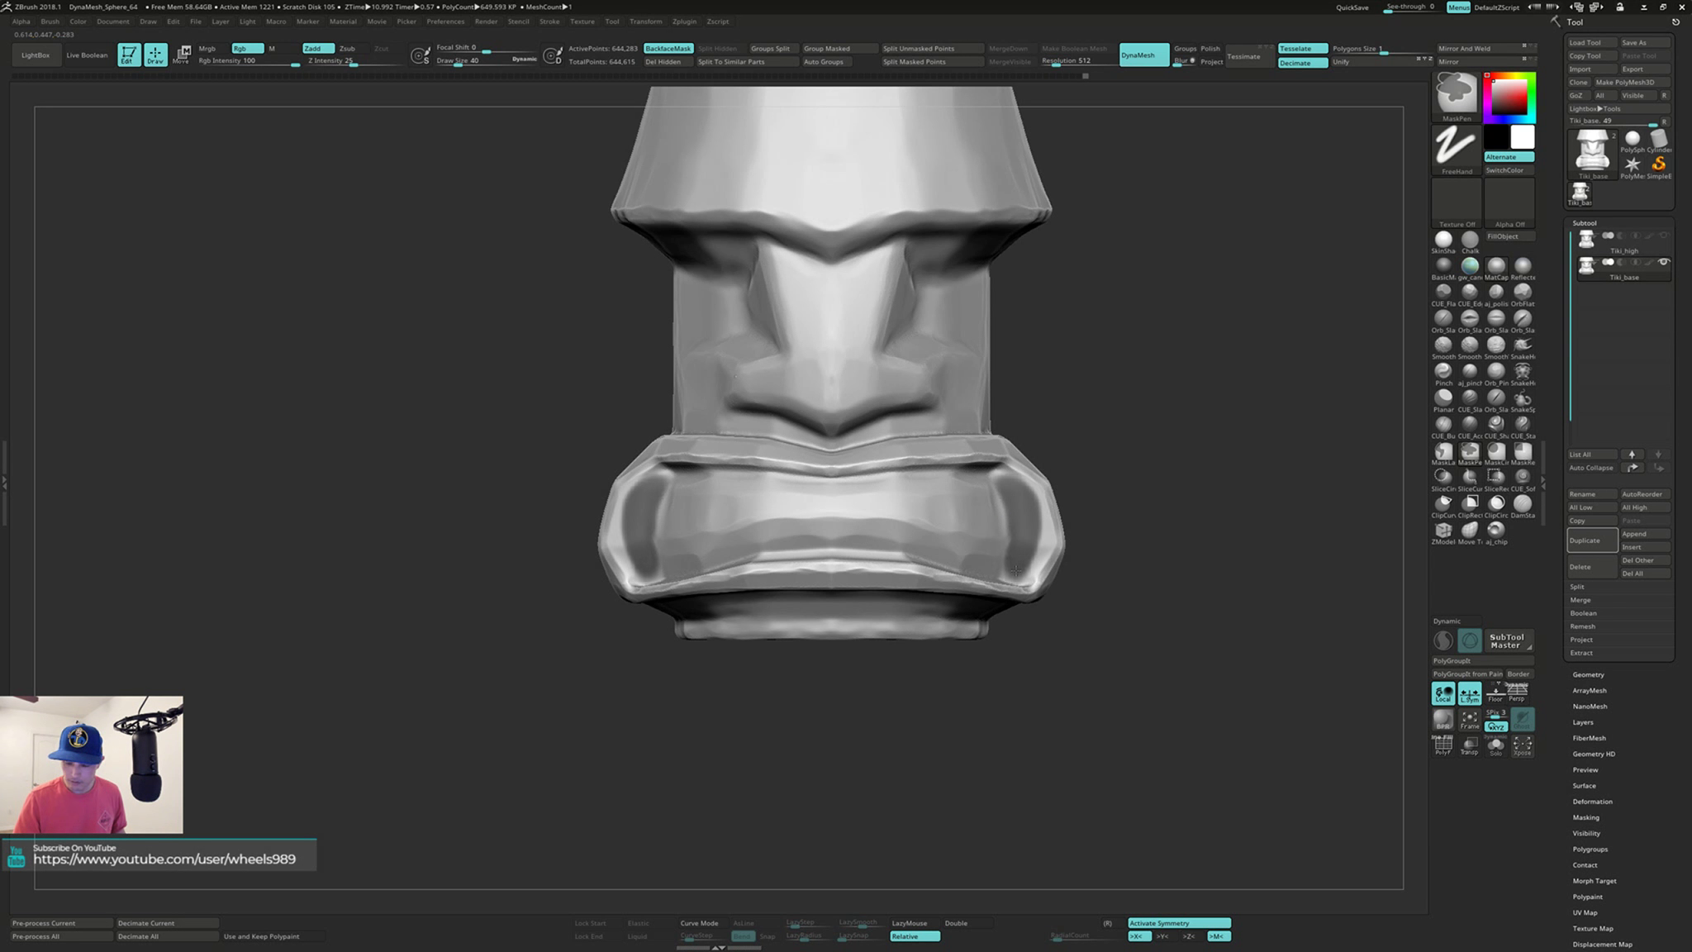
pyautogui.moveTo(1001, 517)
pyautogui.mouseDown(button='right')
pyautogui.moveTo(1056, 525)
pyautogui.moveTo(1006, 527)
pyautogui.moveTo(1049, 481)
pyautogui.moveTo(1110, 530)
pyautogui.moveTo(1118, 461)
pyautogui.moveTo(1106, 527)
pyautogui.mouseUp(button='right')
pyautogui.keyDown('ctrl'); pyautogui.moveTo(1134, 502); pyautogui.dragTo(1147, 534); pyautogui.keyUp('ctrl')
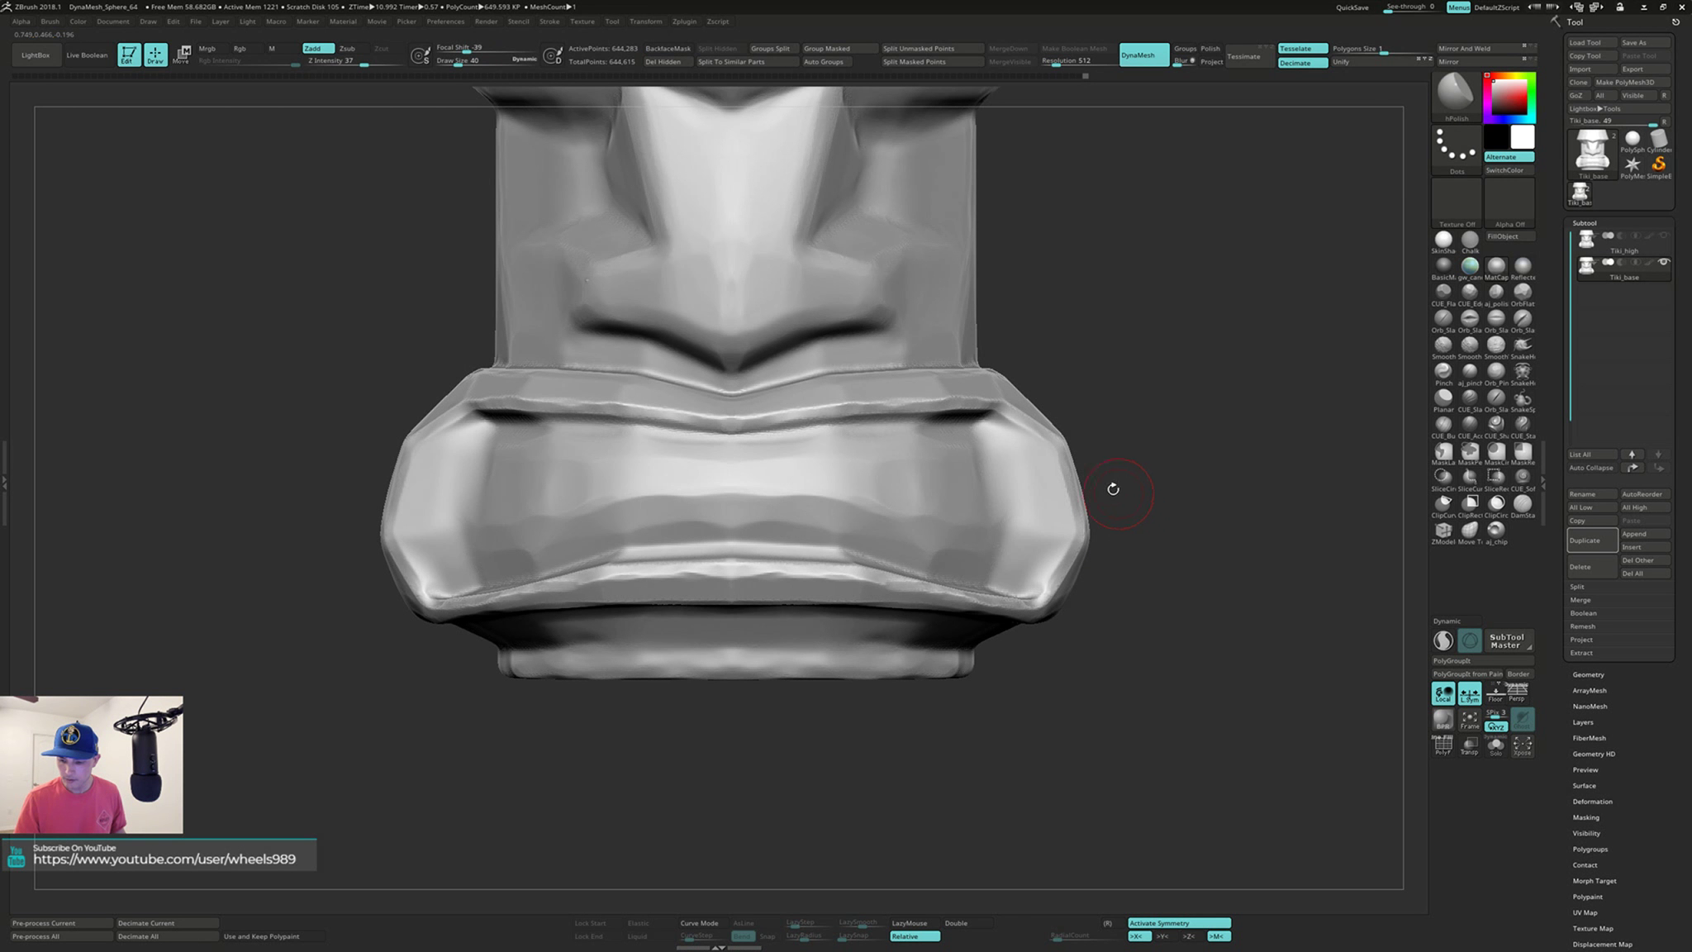
pyautogui.keyDown('ctrl'); pyautogui.moveTo(982, 445); pyautogui.dragTo(1009, 489); pyautogui.keyUp('ctrl')
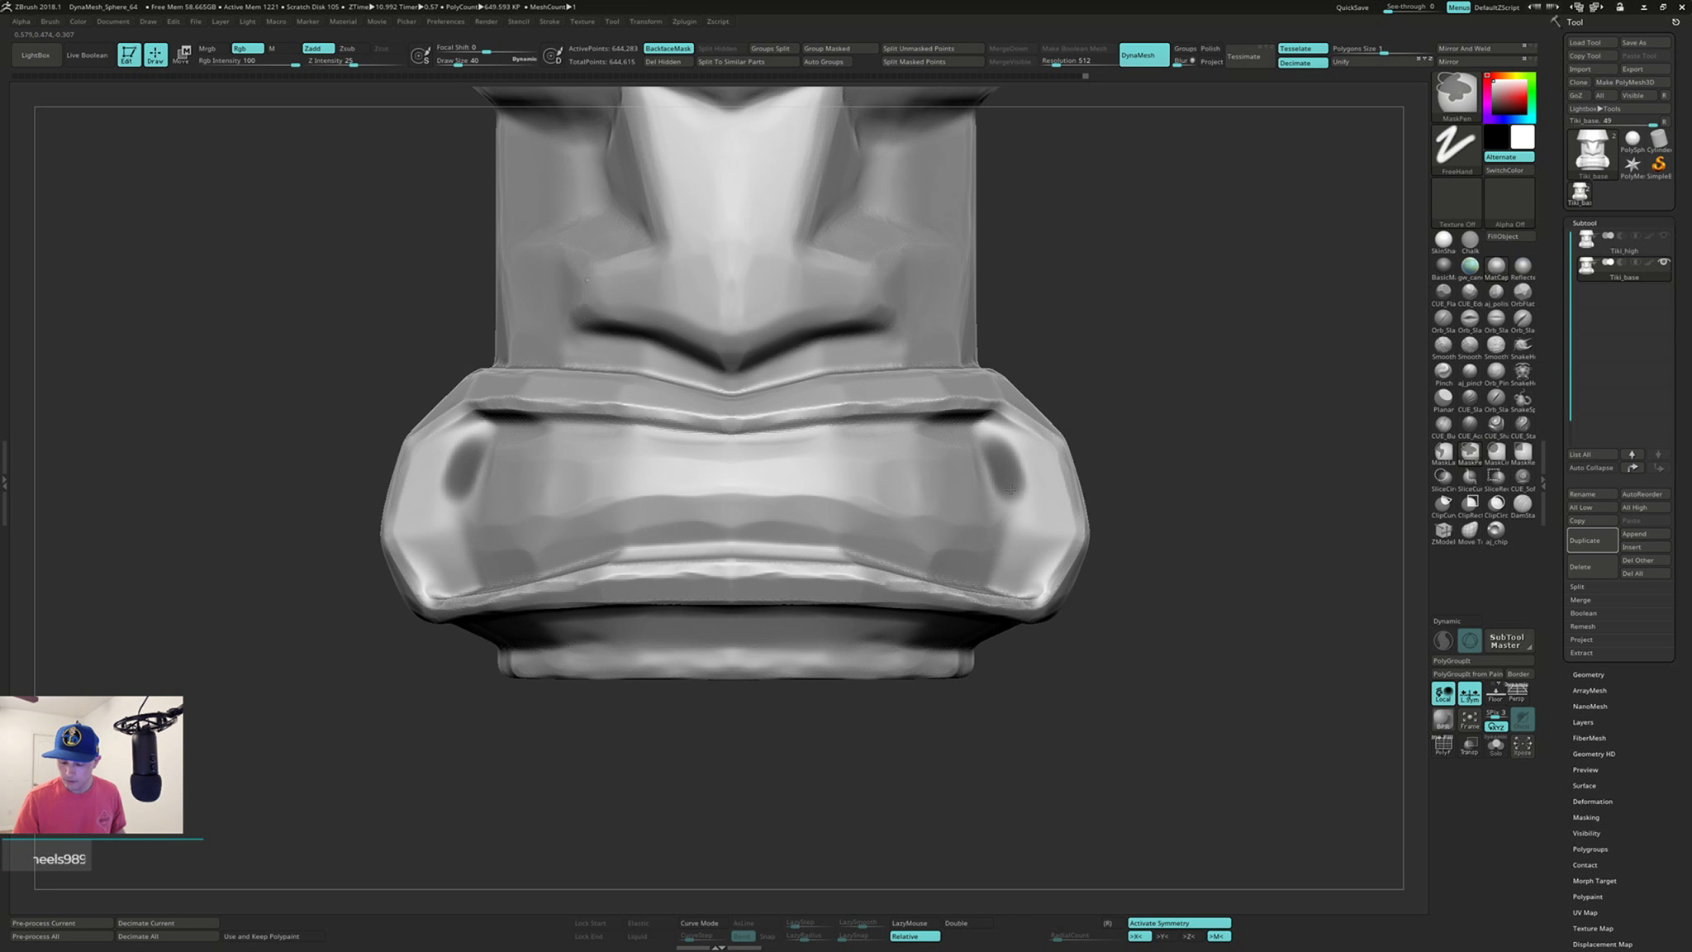
pyautogui.keyDown('ctrl'); pyautogui.moveTo(1160, 494); pyautogui.dragTo(1155, 504); pyautogui.keyUp('ctrl')
# Step: Mask a curved strip inside each end of the mouth using a hard round alpha, refining its edges with a smaller brush
pyautogui.keyDown('ctrl'); pyautogui.moveTo(1014, 450); pyautogui.dragTo(1018, 477); pyautogui.keyUp('ctrl')
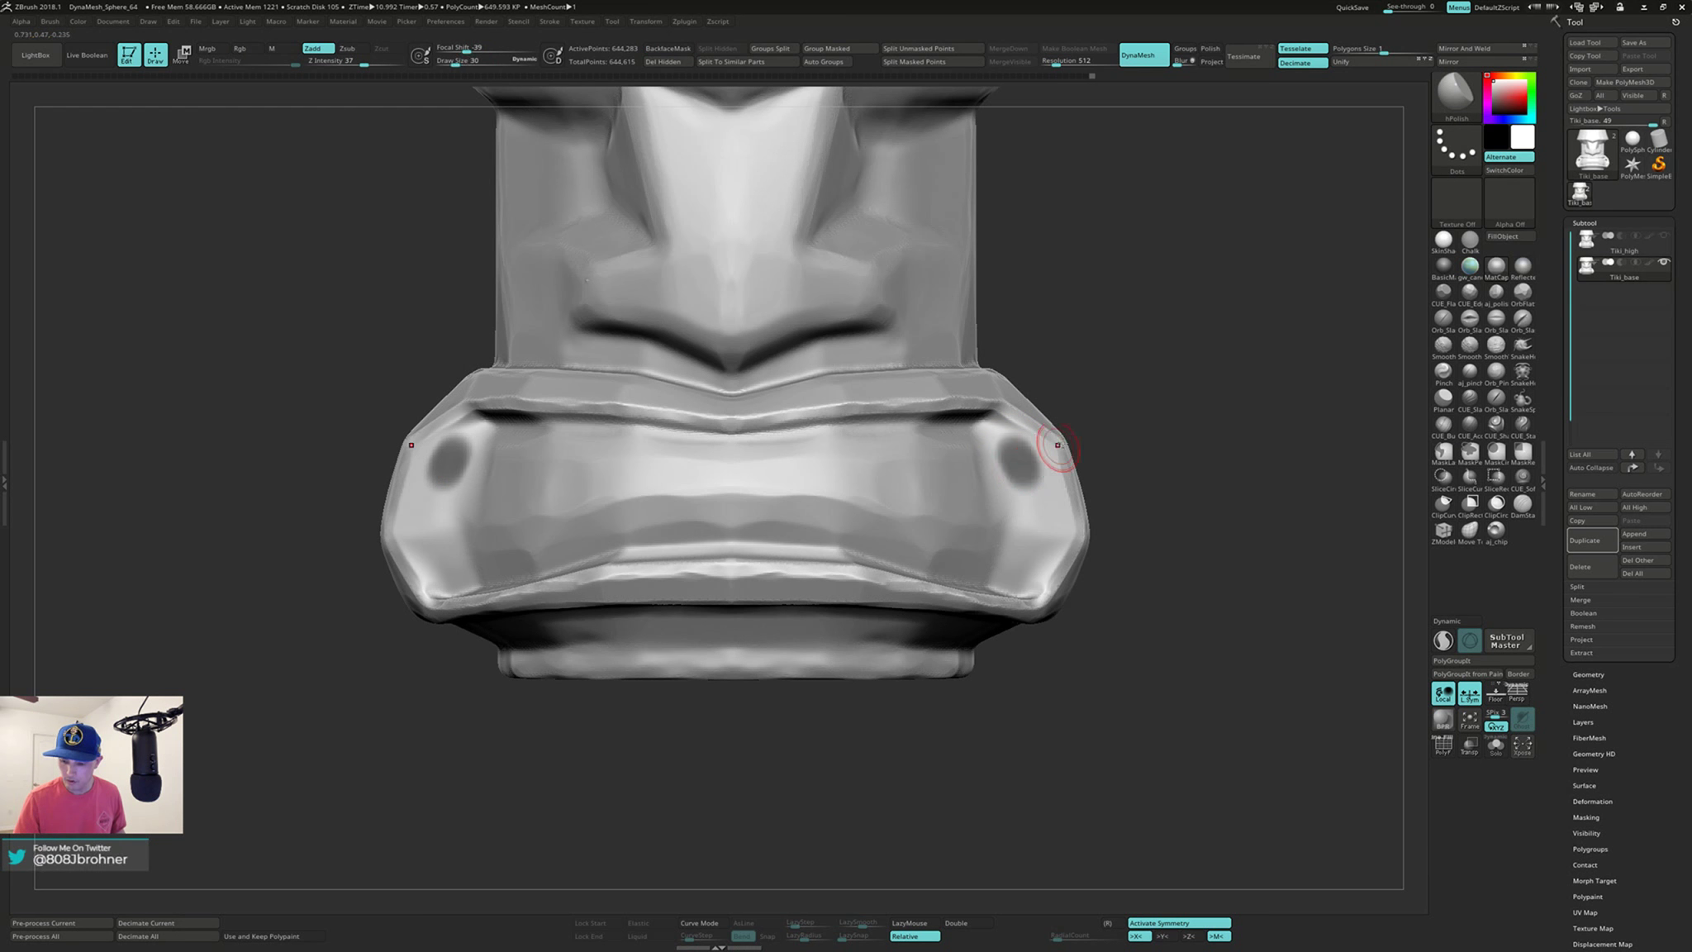
pyautogui.rightClick(1173, 461)
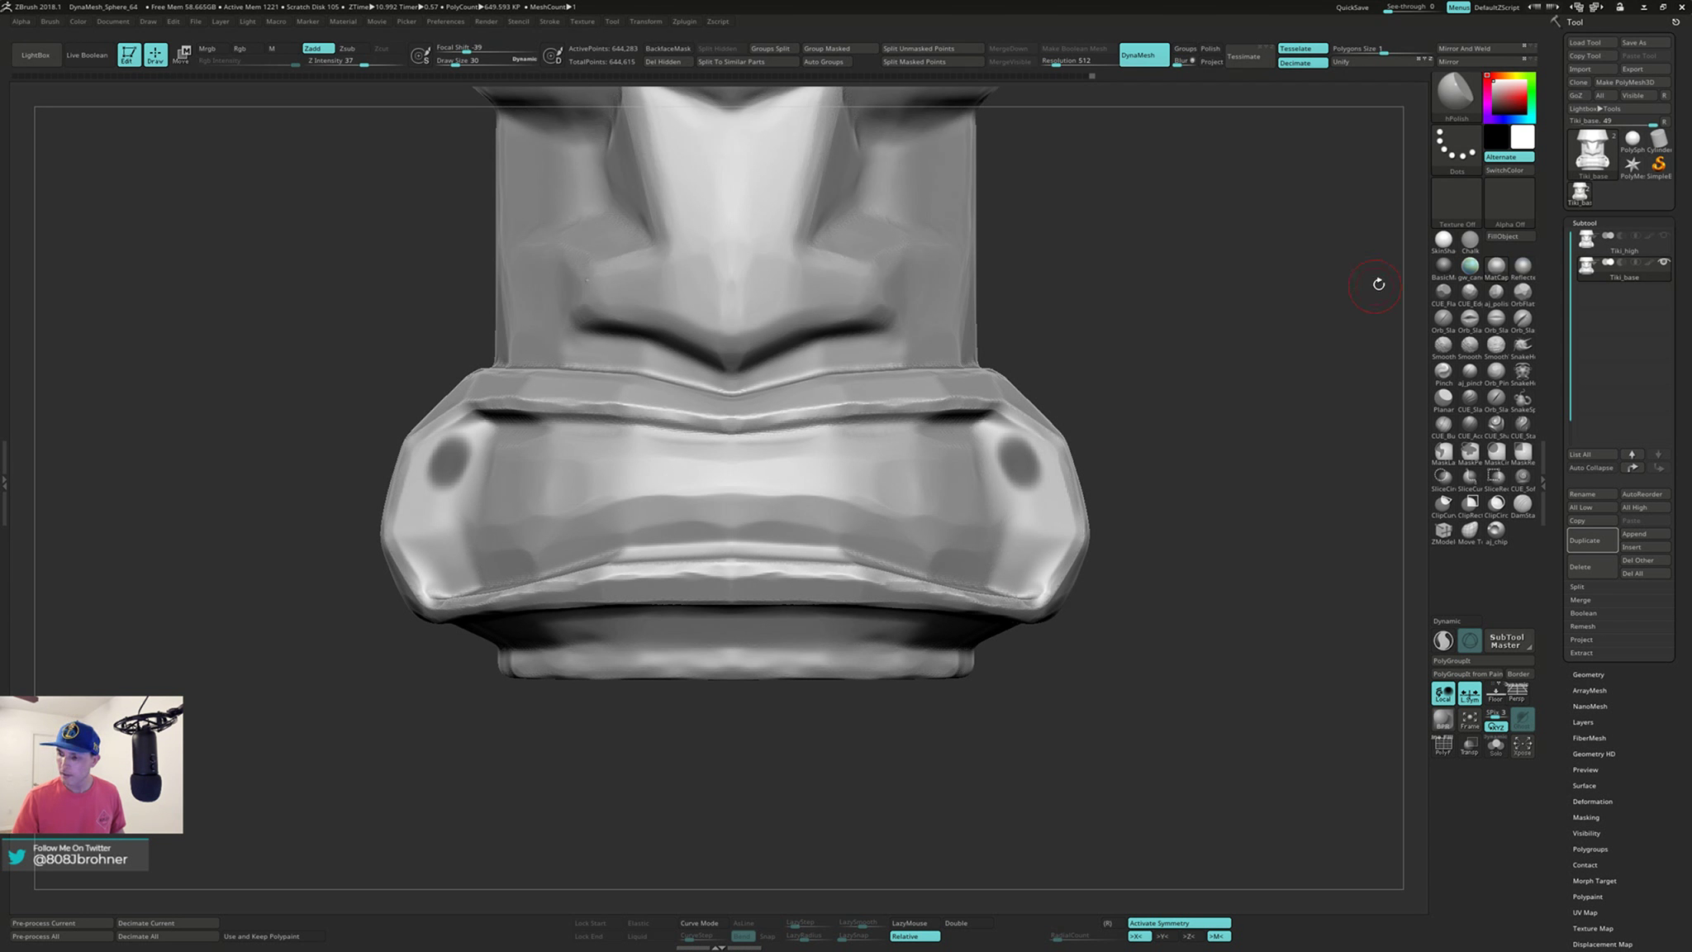
pyautogui.keyDown('ctrl'); pyautogui.click(1502, 201); pyautogui.keyUp('ctrl')
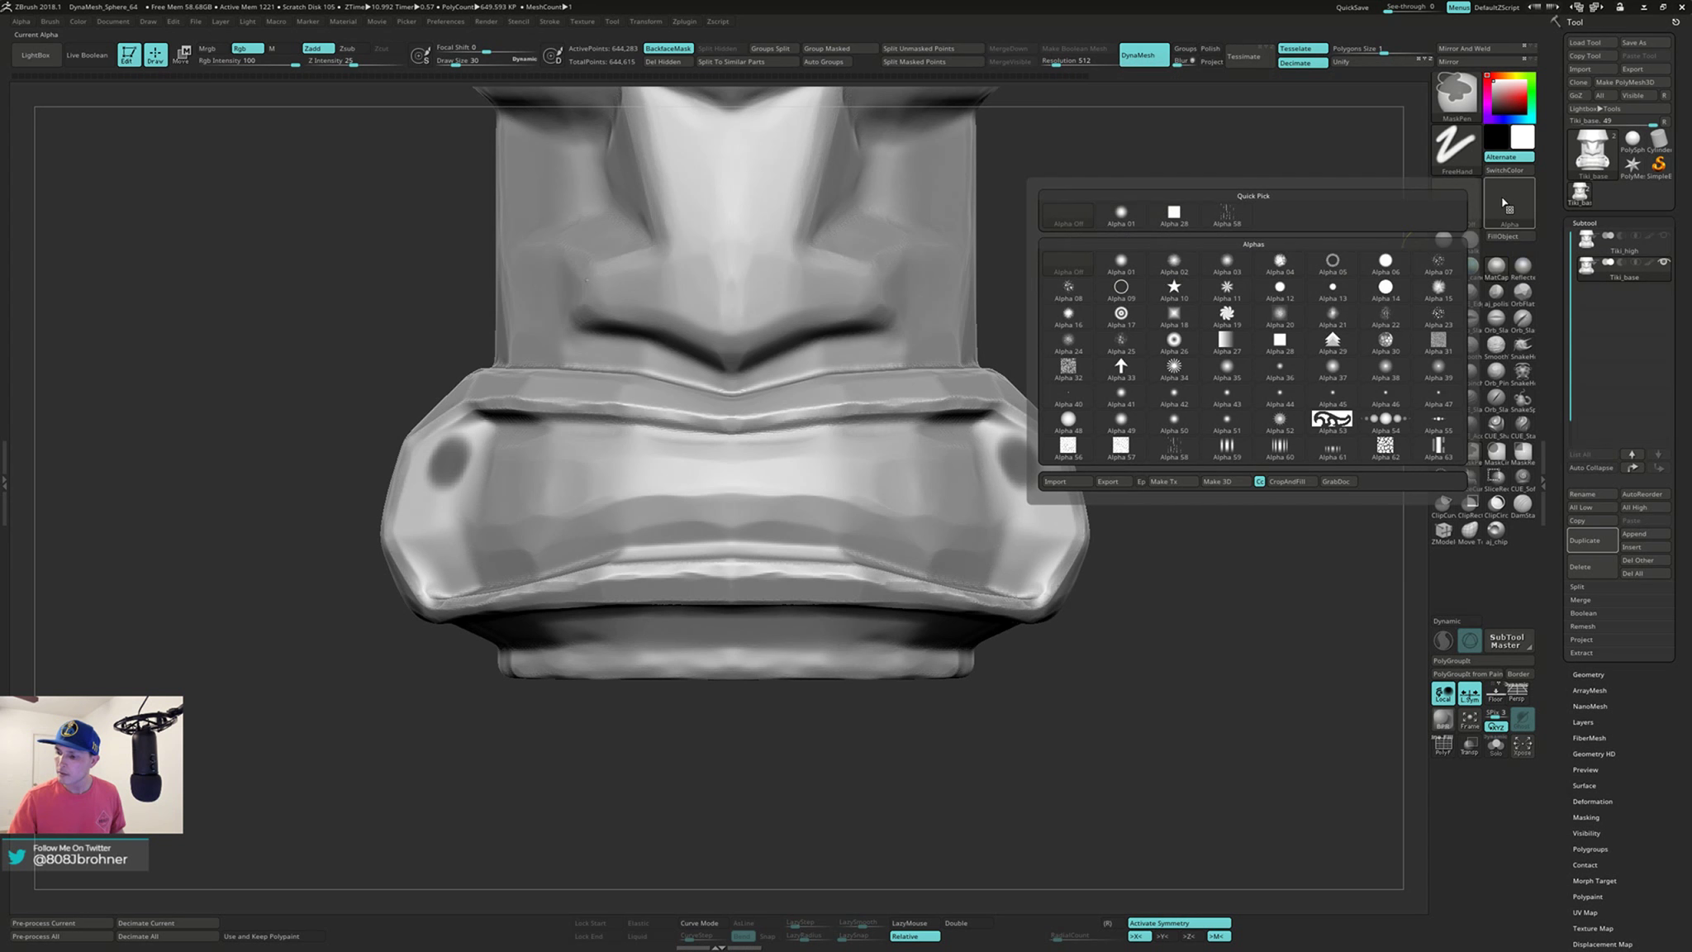
pyautogui.keyDown('ctrl'); pyautogui.click(1387, 291); pyautogui.keyUp('ctrl')
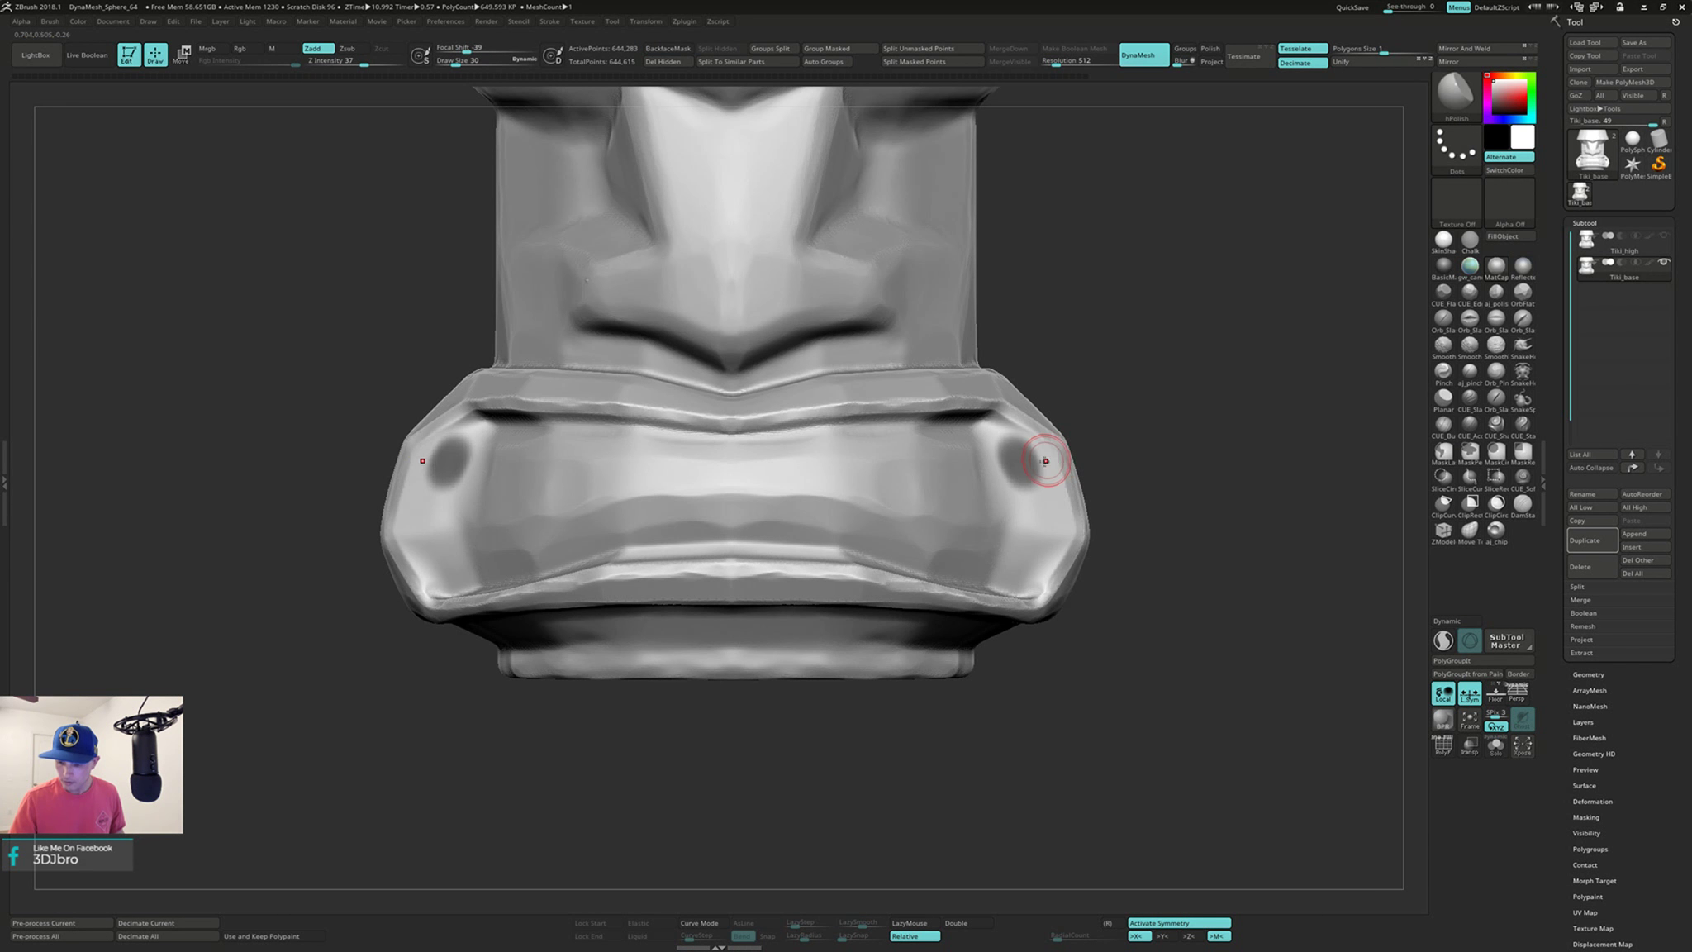
pyautogui.keyDown('ctrl'); pyautogui.moveTo(1125, 397); pyautogui.dragTo(1023, 469); pyautogui.keyUp('ctrl')
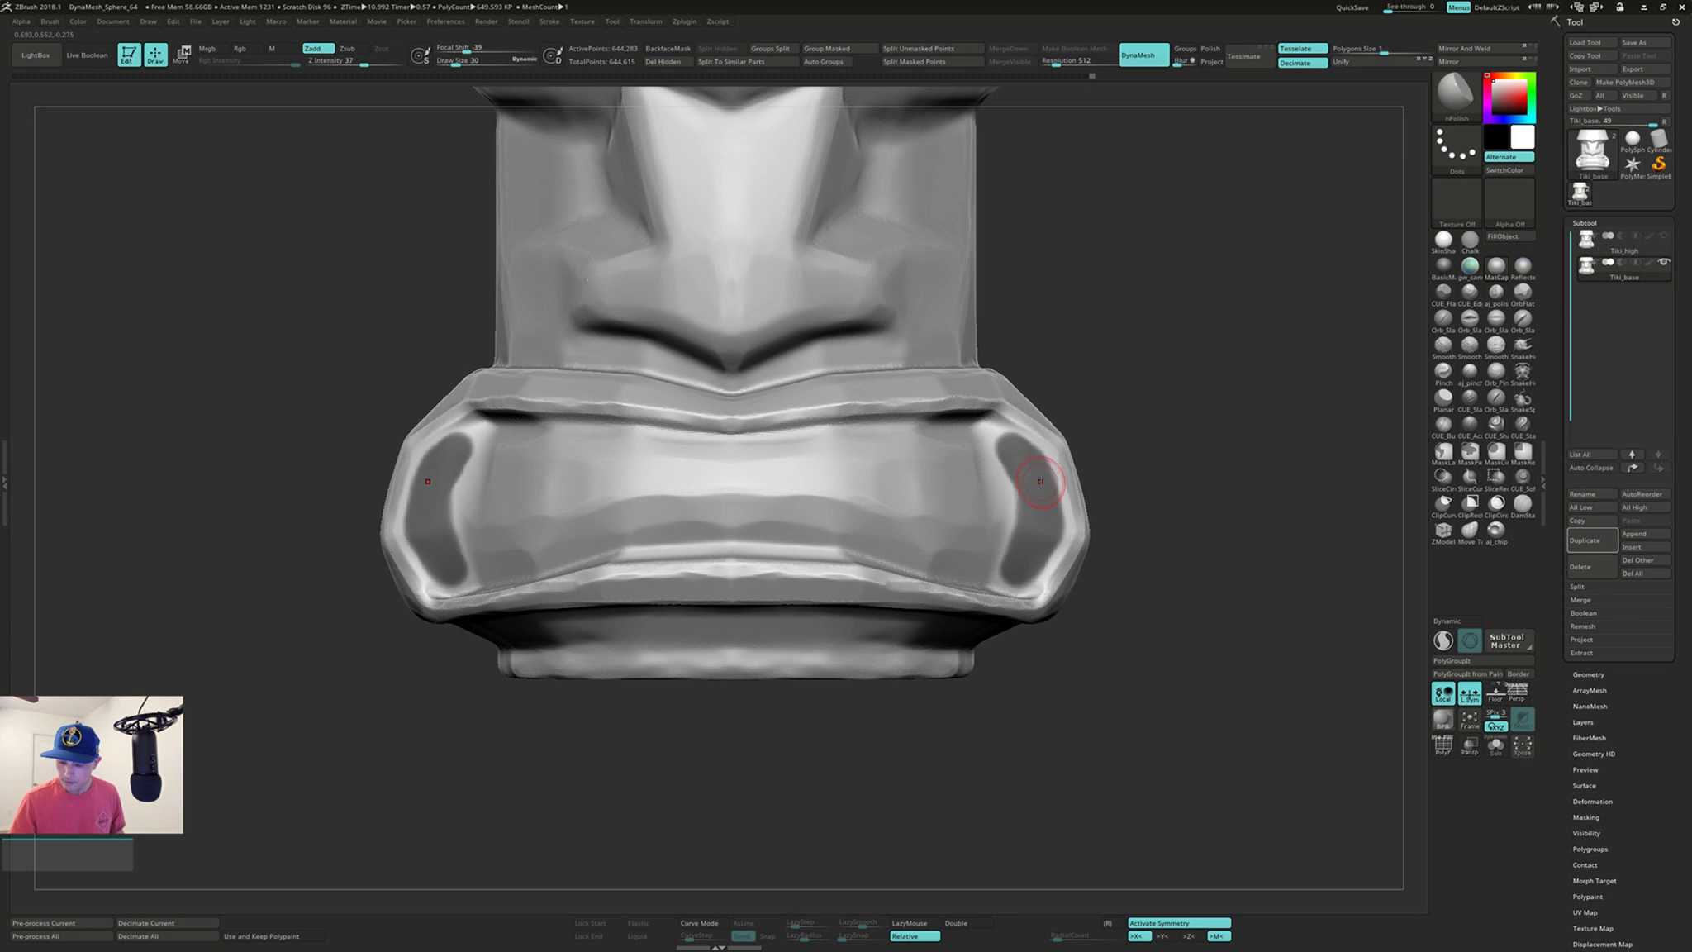
pyautogui.press('s')
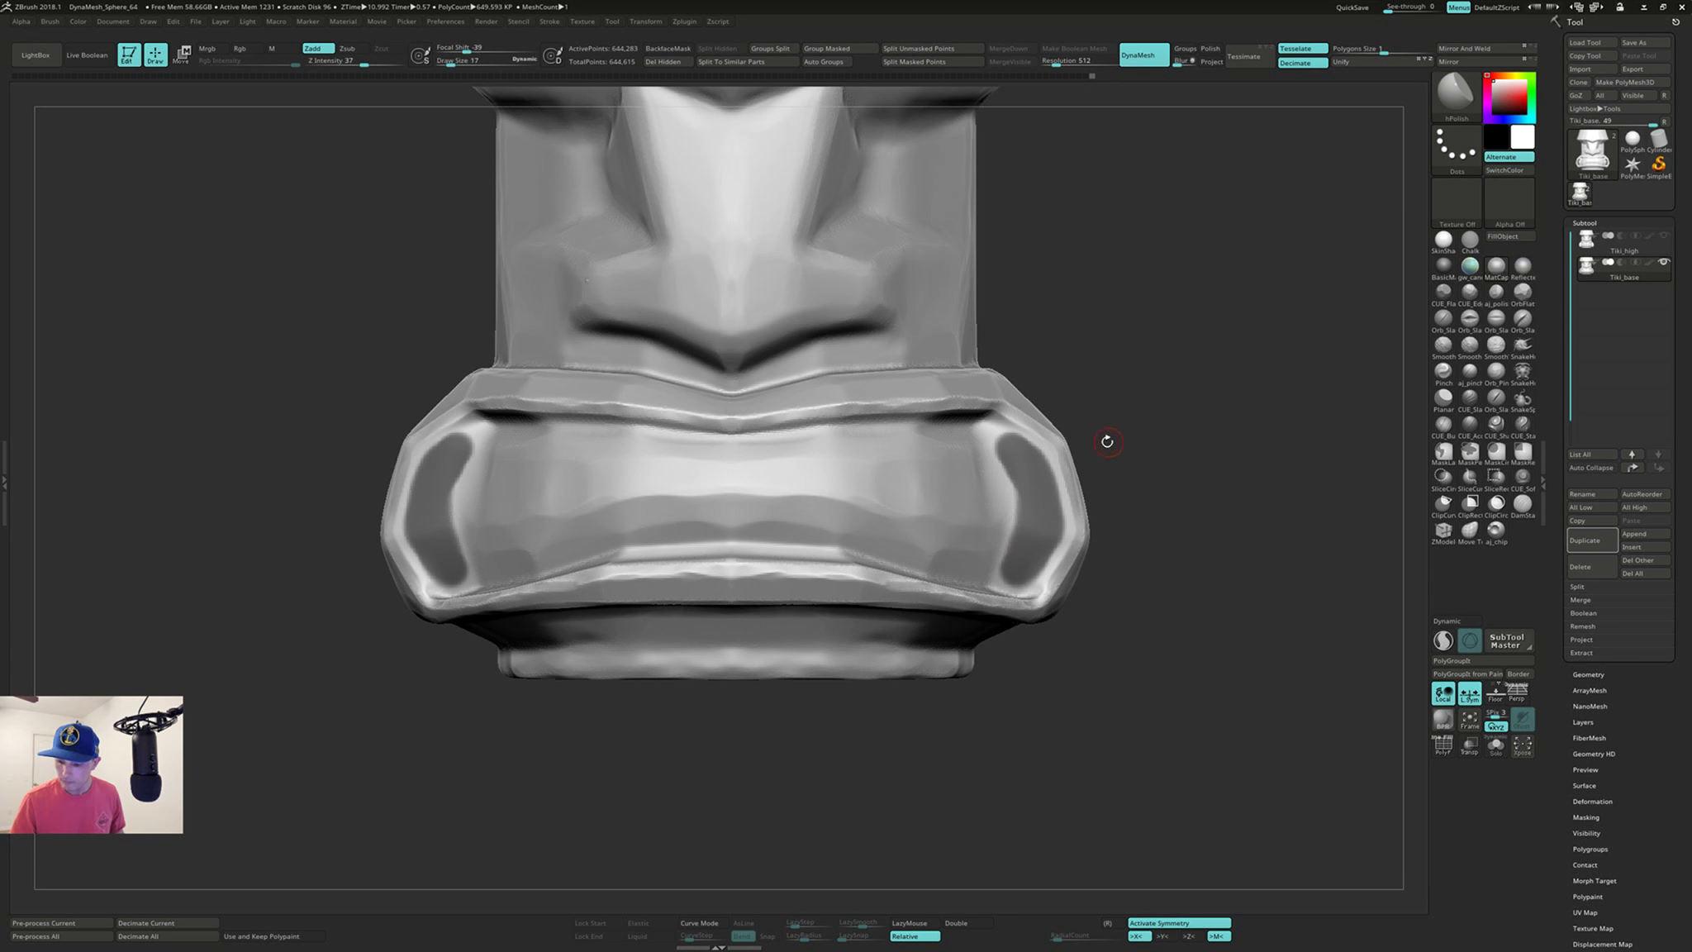
pyautogui.press('ctrl')
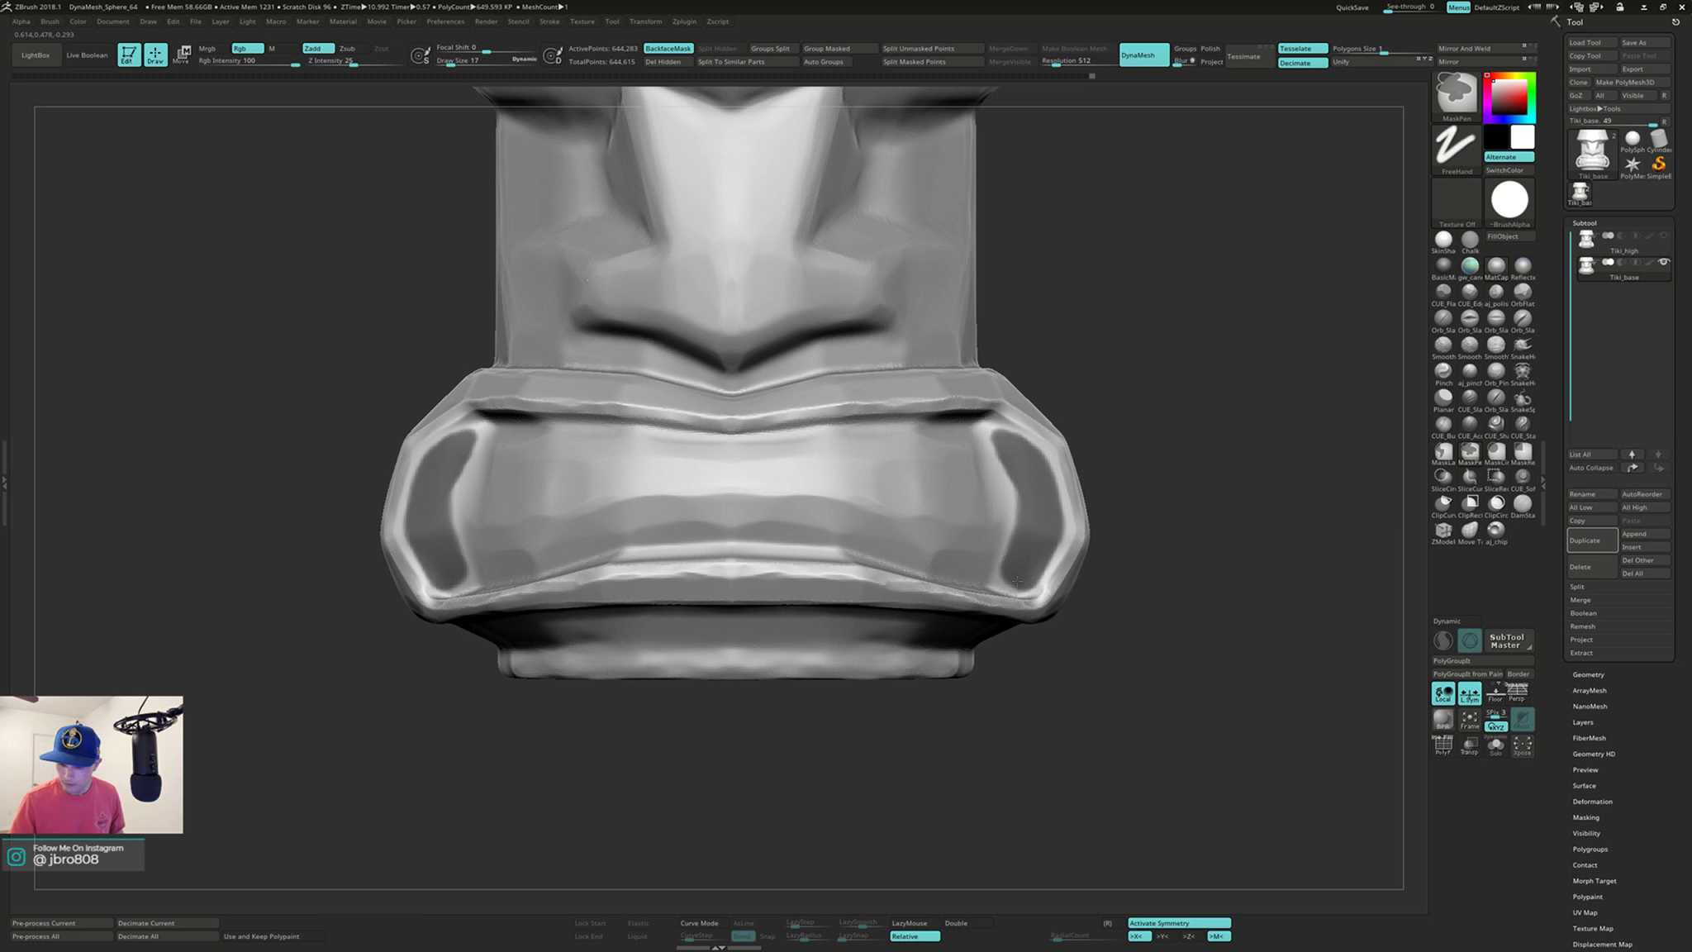
# Step: Invert the mask and push the two curved strips inward with the move gizmo to recess the mouth's ends
pyautogui.keyDown('ctrl'); pyautogui.click(1194, 480); pyautogui.keyUp('ctrl')
pyautogui.moveTo(1204, 475)
pyautogui.mouseDown()
pyautogui.moveTo(1187, 478)
pyautogui.moveTo(1201, 478)
pyautogui.mouseUp()
pyautogui.press('w')
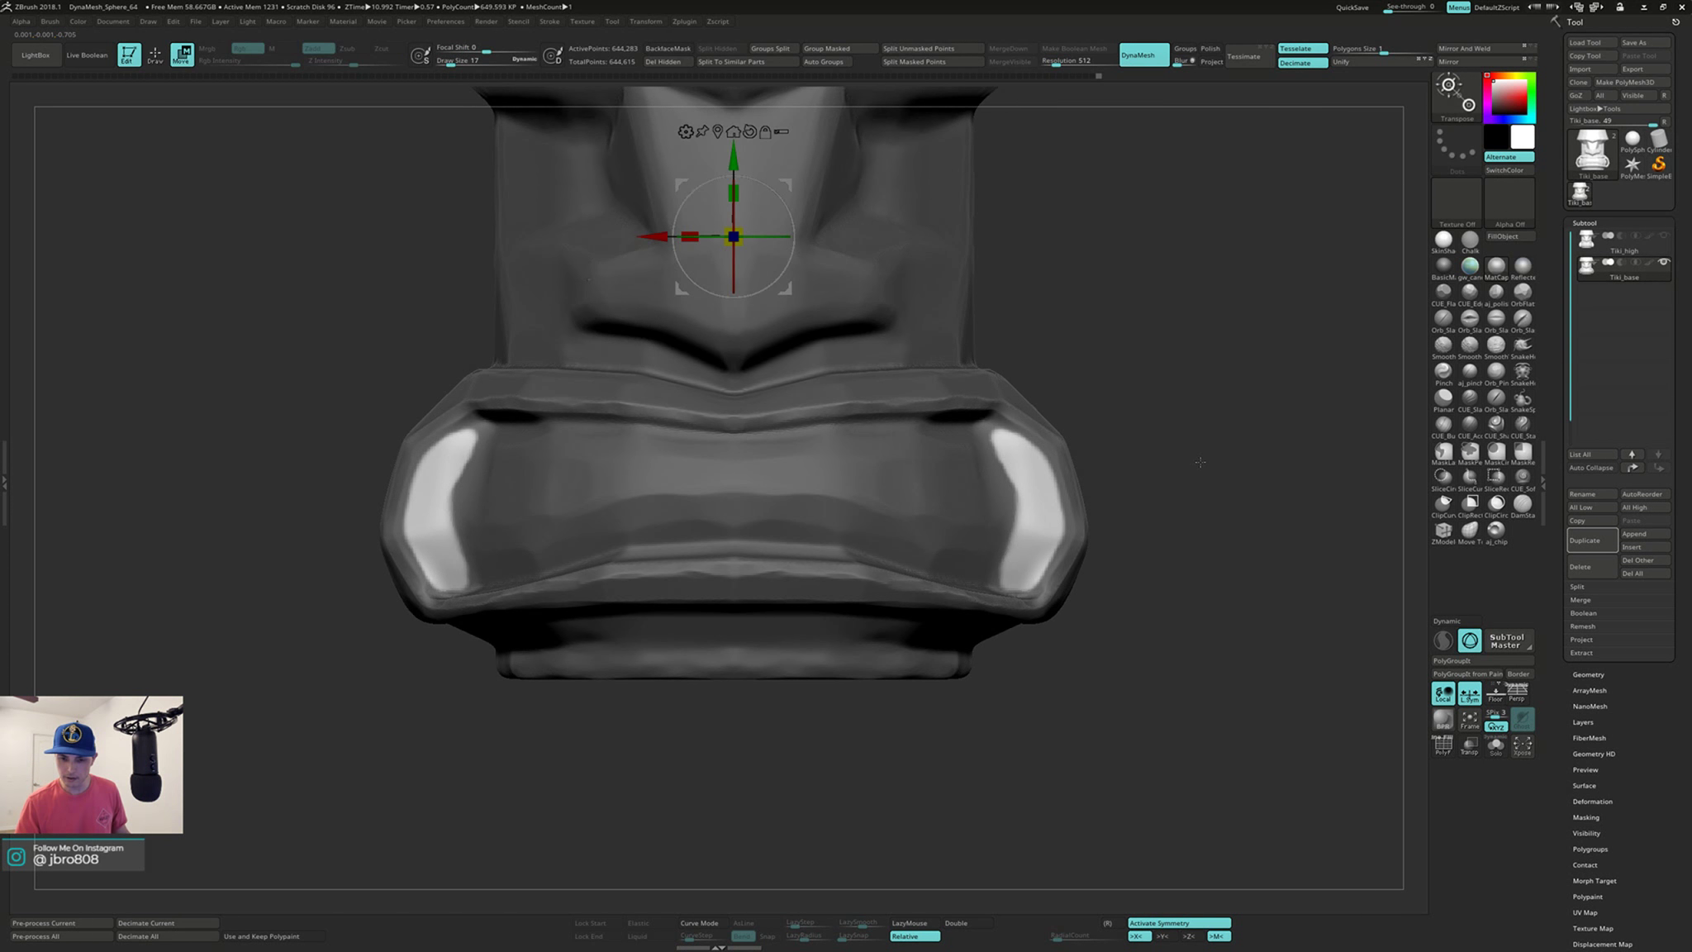
pyautogui.keyDown('alt'); pyautogui.click(1019, 506); pyautogui.keyUp('alt')
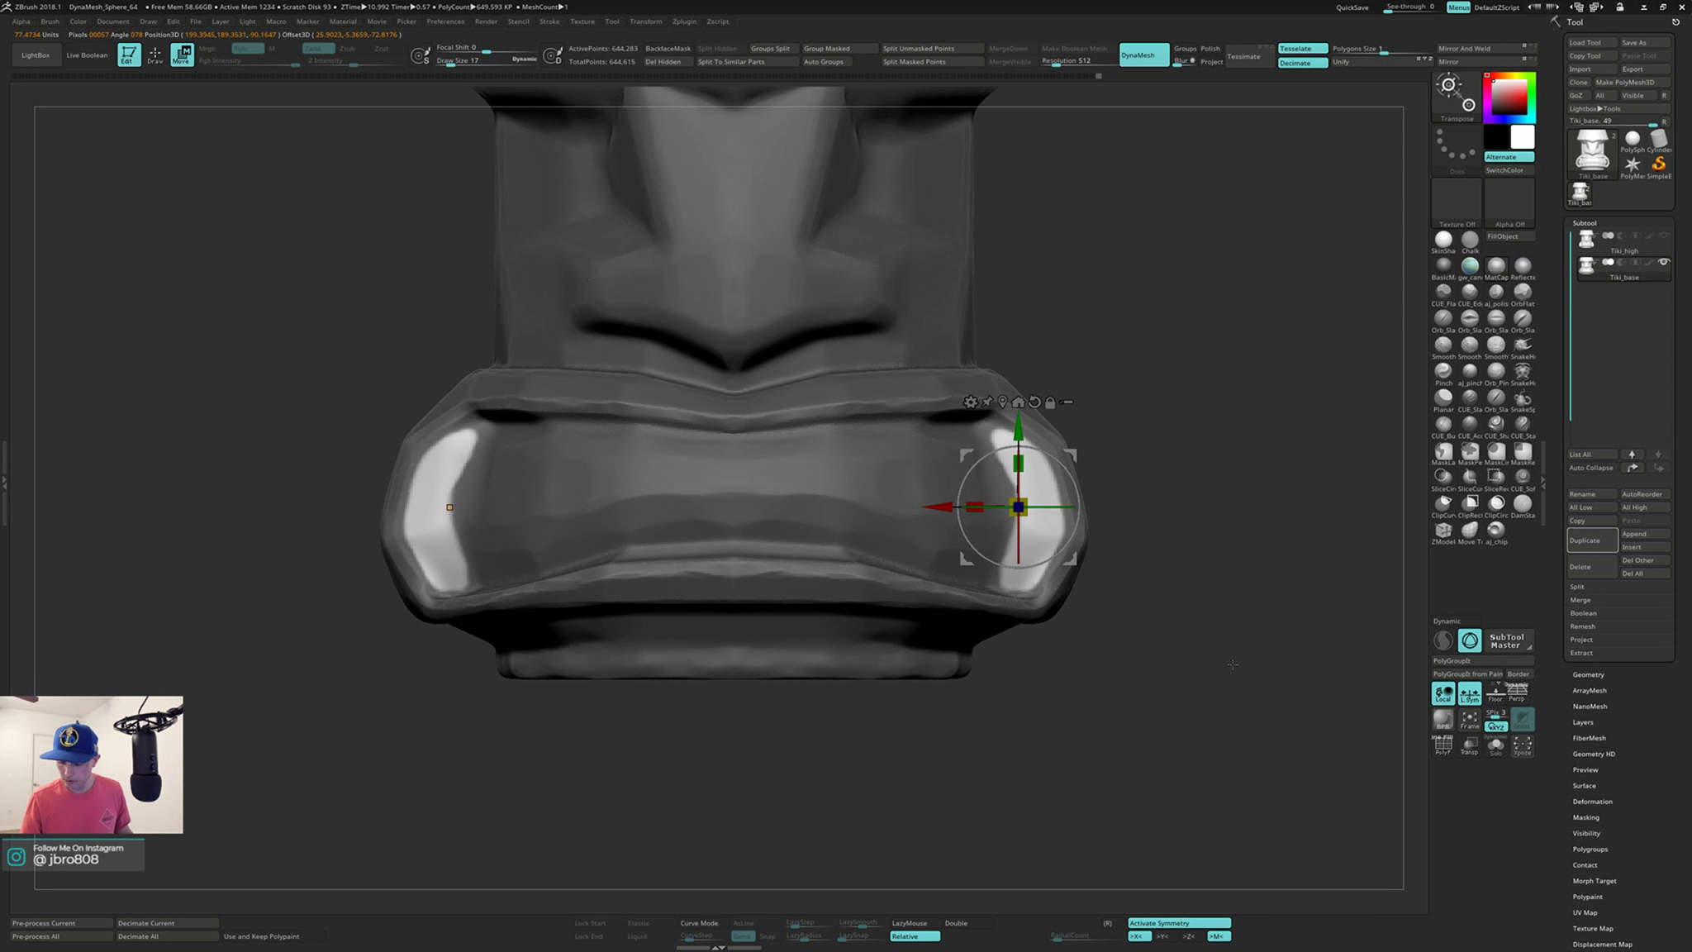
pyautogui.moveTo(1232, 665); pyautogui.dragTo(1198, 698)
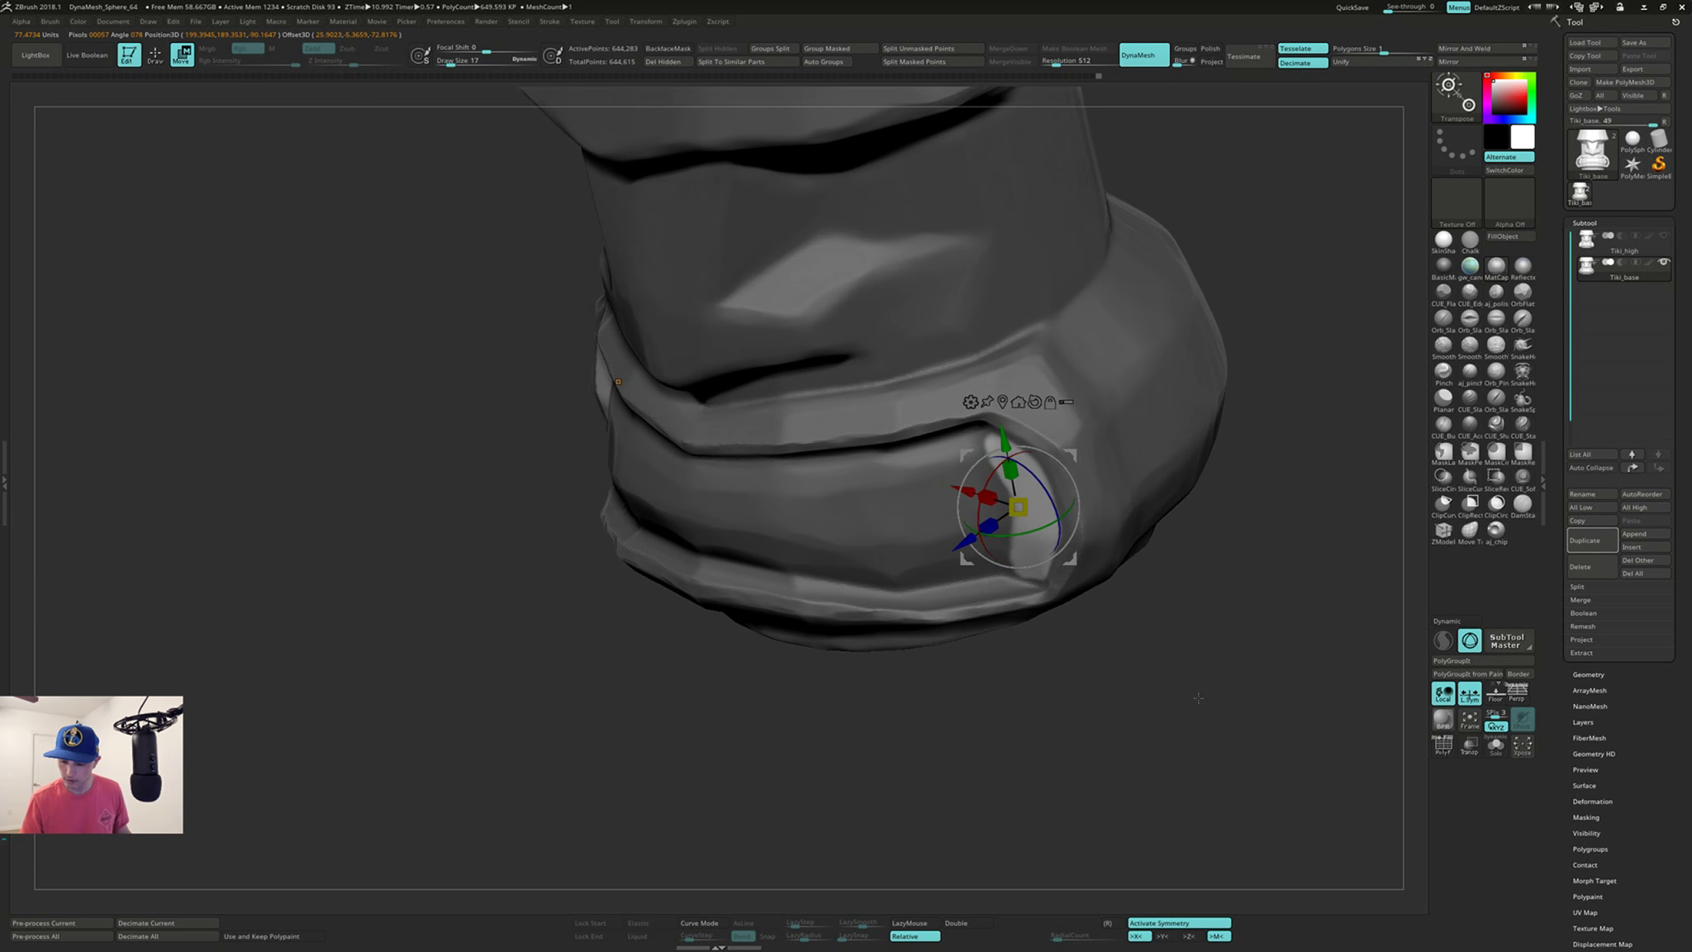
pyautogui.moveTo(964, 543); pyautogui.dragTo(982, 534)
pyautogui.moveTo(1066, 665); pyautogui.dragTo(1097, 623)
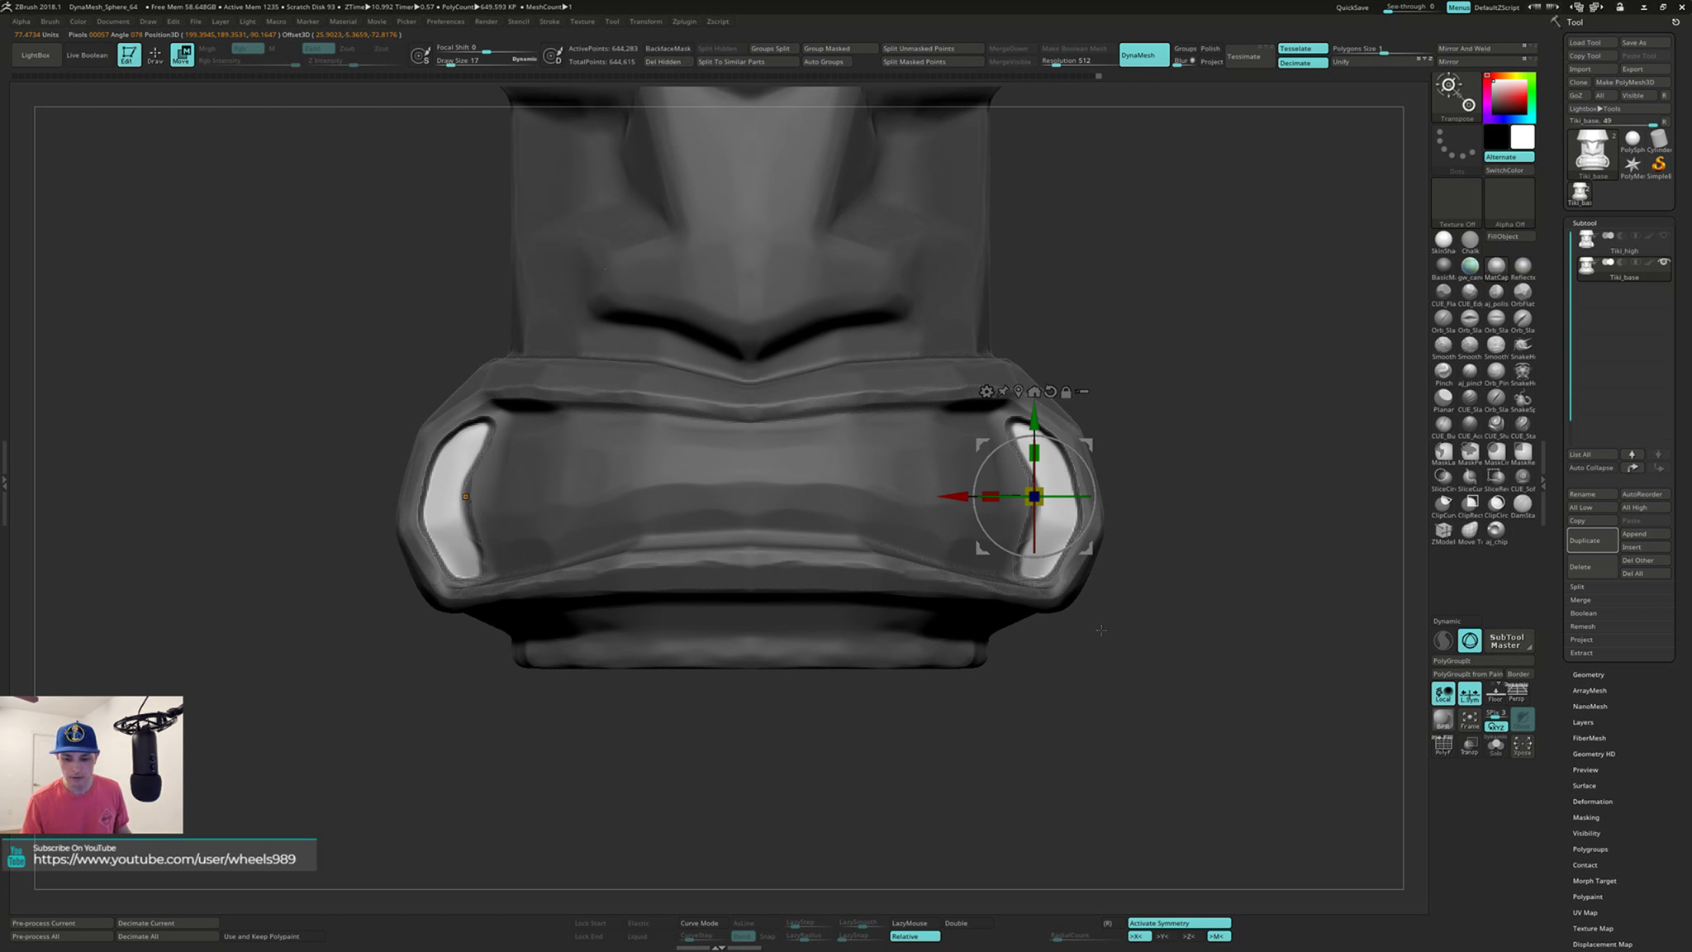
pyautogui.moveTo(1102, 632)
pyautogui.mouseDown()
pyautogui.moveTo(1099, 660)
pyautogui.moveTo(1107, 637)
pyautogui.mouseUp()
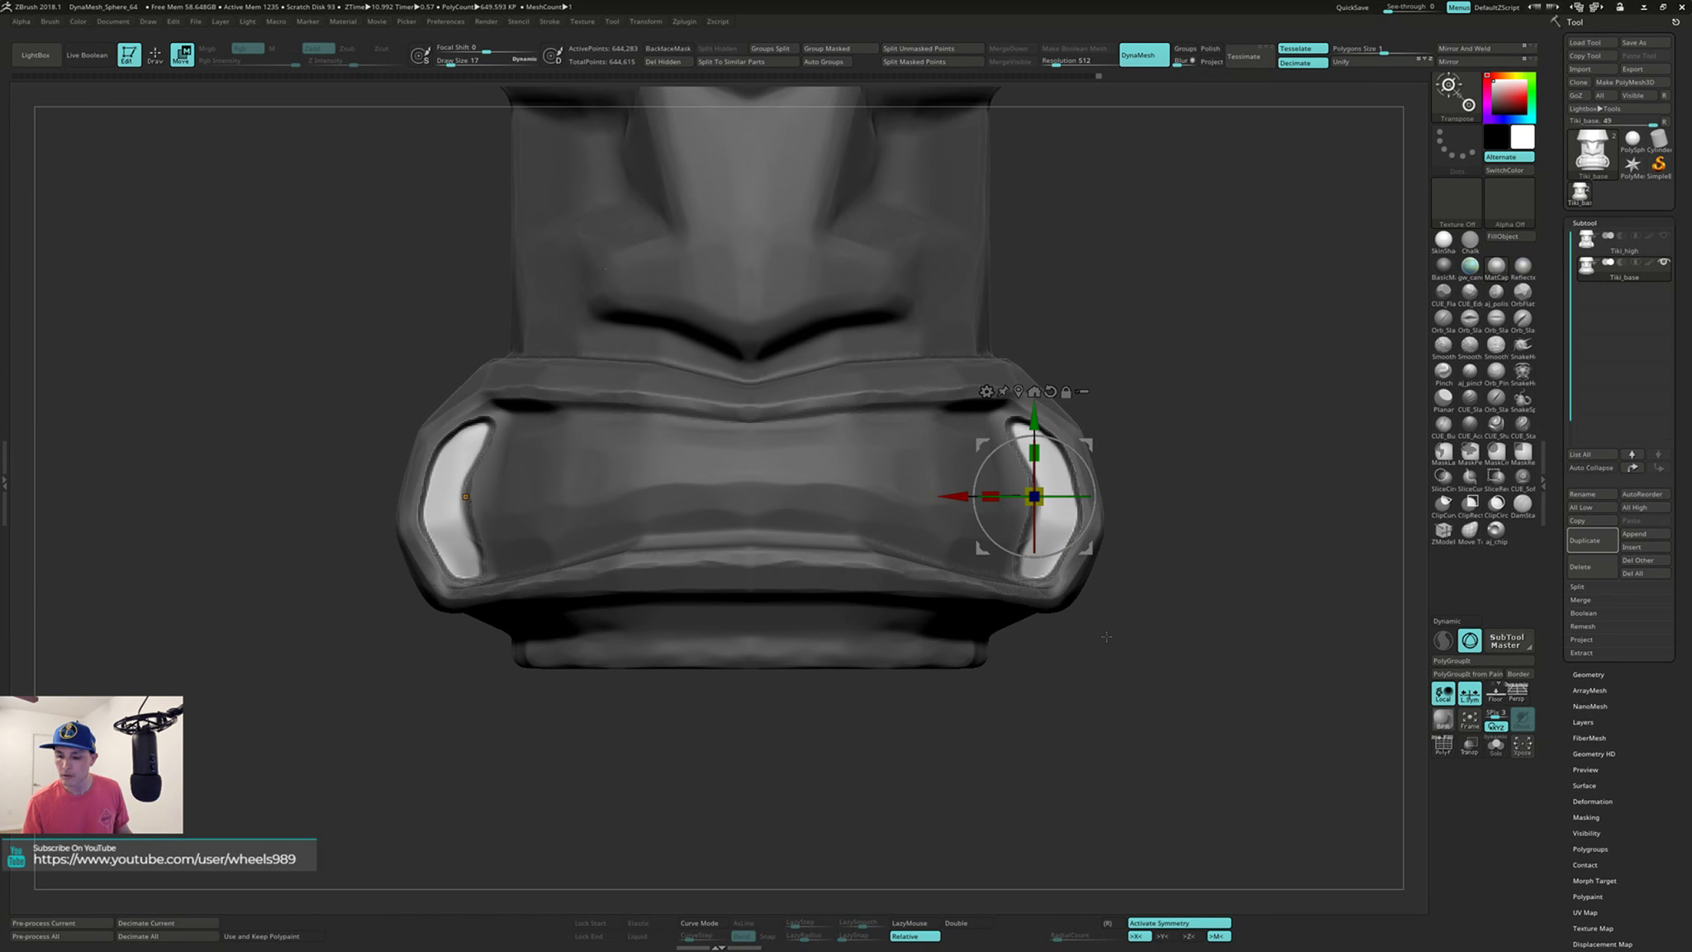
# Step: Clear the mask, return to draw mode and remesh the recessed mouth with DynaMesh at resolution 512
pyautogui.keyDown('ctrl'); pyautogui.moveTo(1198, 596); pyautogui.dragTo(1194, 648); pyautogui.keyUp('ctrl')
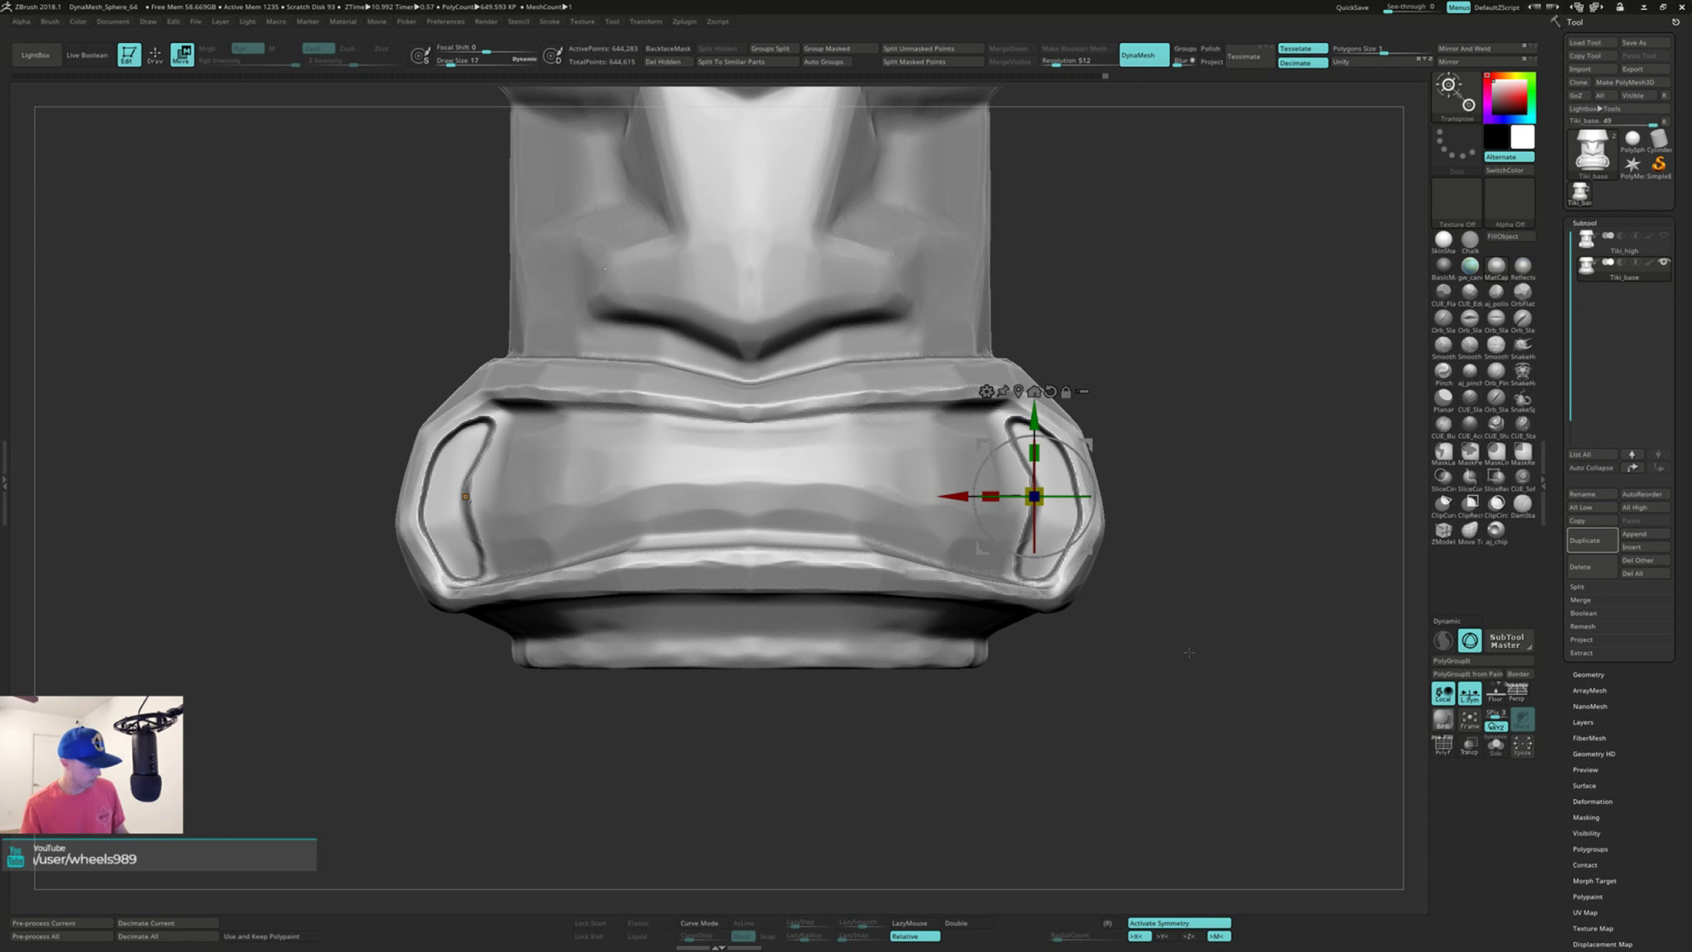
pyautogui.press('q')
pyautogui.moveTo(1203, 604); pyautogui.dragTo(1185, 706)
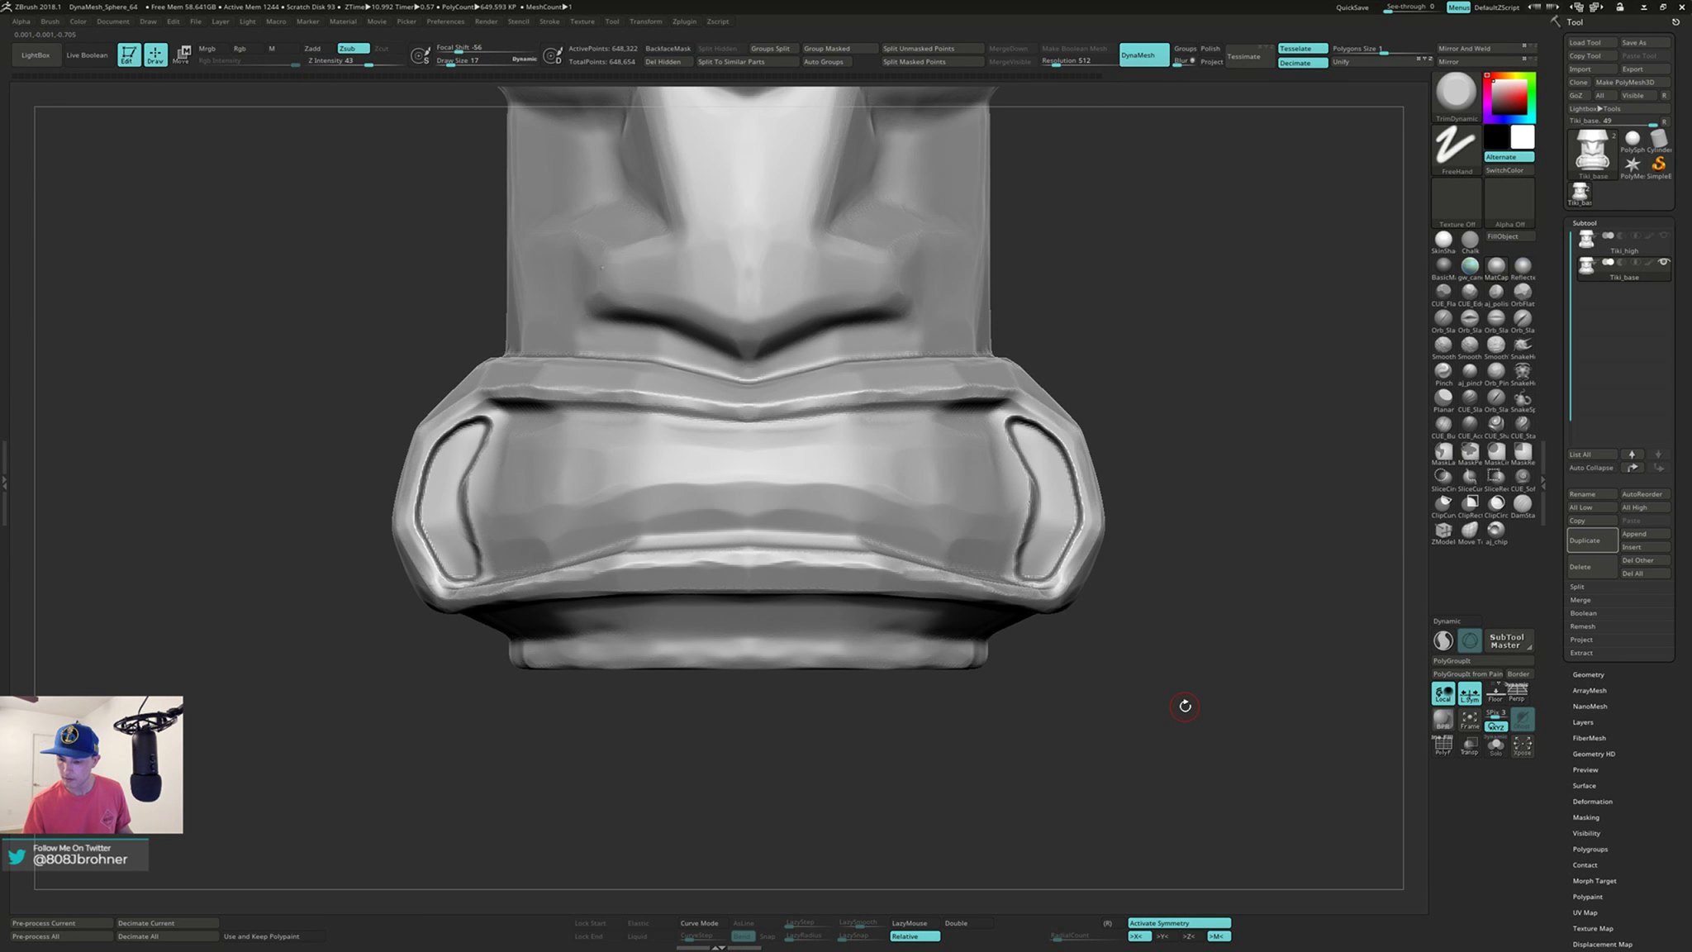
# Step: Trim the inner edges of the recessed mouth ends with TrimDynamic at draw size 27 and smooth their jagged rims
pyautogui.moveTo(1198, 614); pyautogui.dragTo(1194, 612)
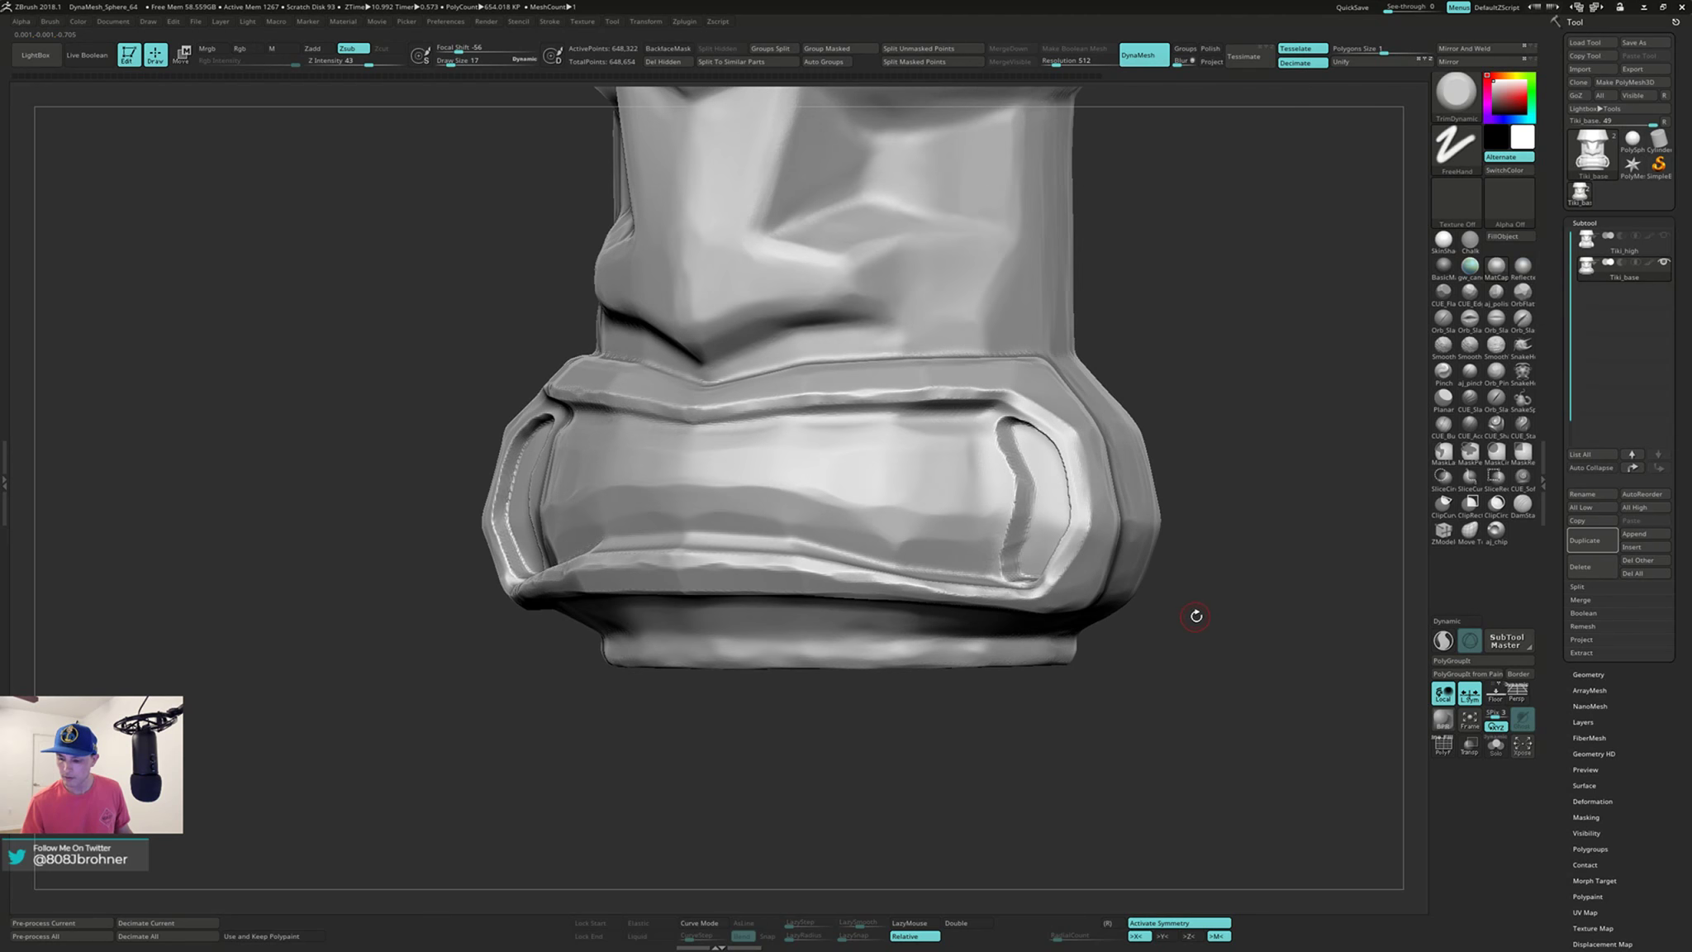
pyautogui.press('s')
pyautogui.click(1197, 618)
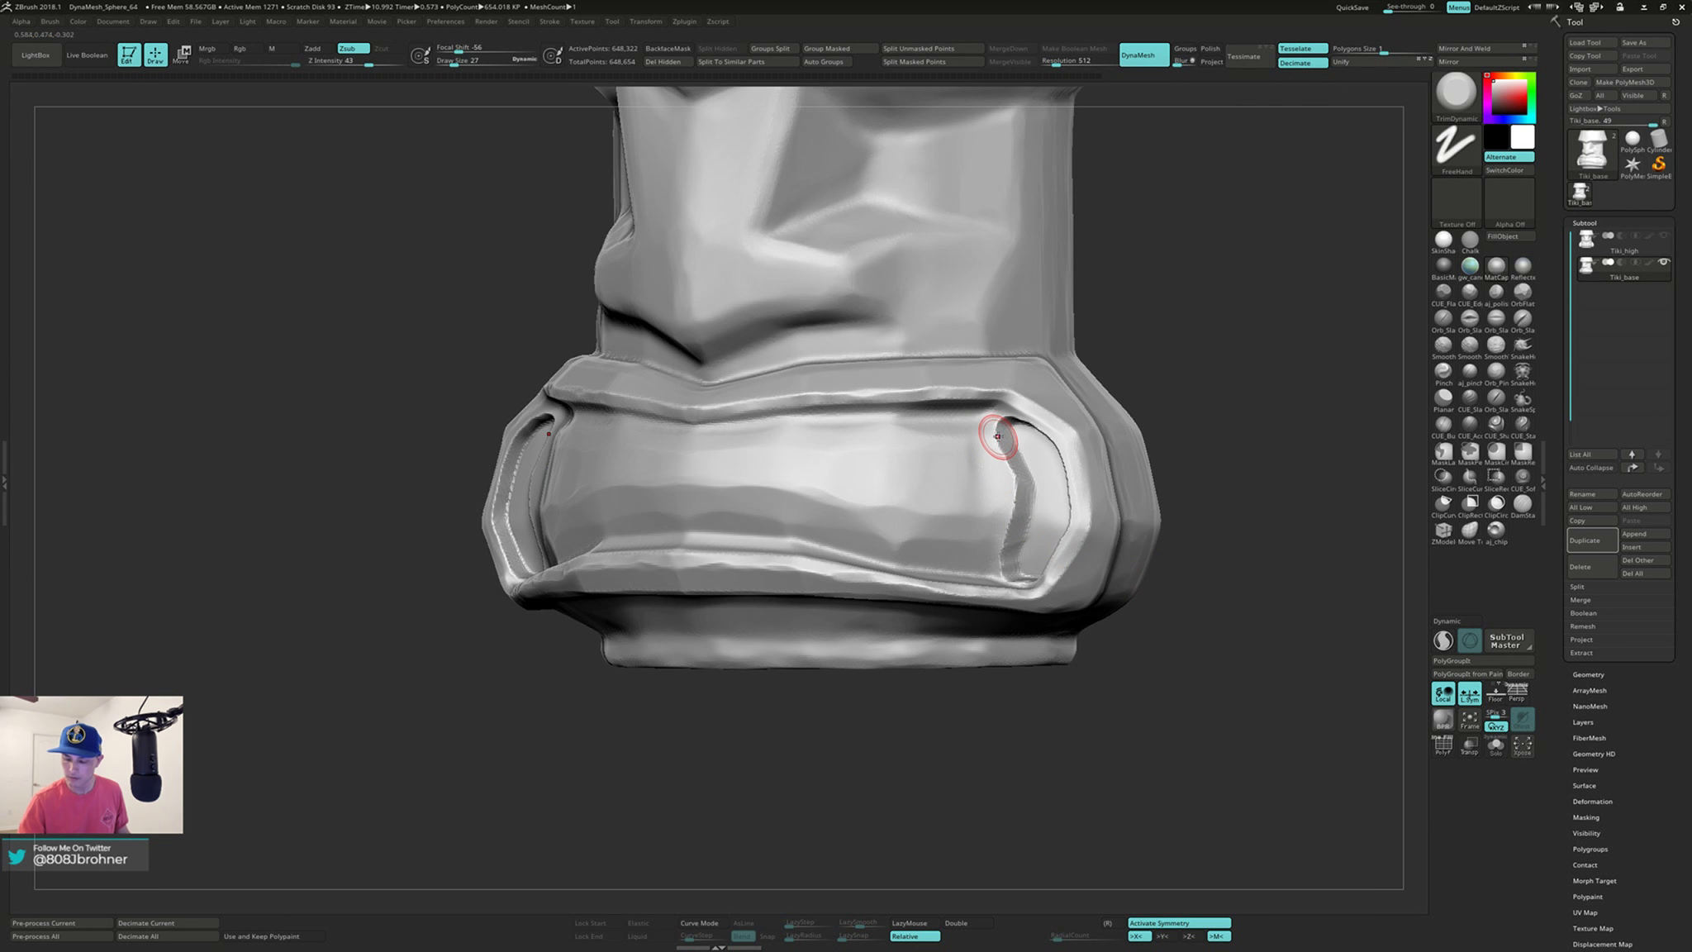
pyautogui.moveTo(1006, 449)
pyautogui.mouseDown(button='right')
pyautogui.moveTo(996, 426)
pyautogui.moveTo(1028, 426)
pyautogui.moveTo(1039, 496)
pyautogui.moveTo(1013, 470)
pyautogui.mouseUp(button='right')
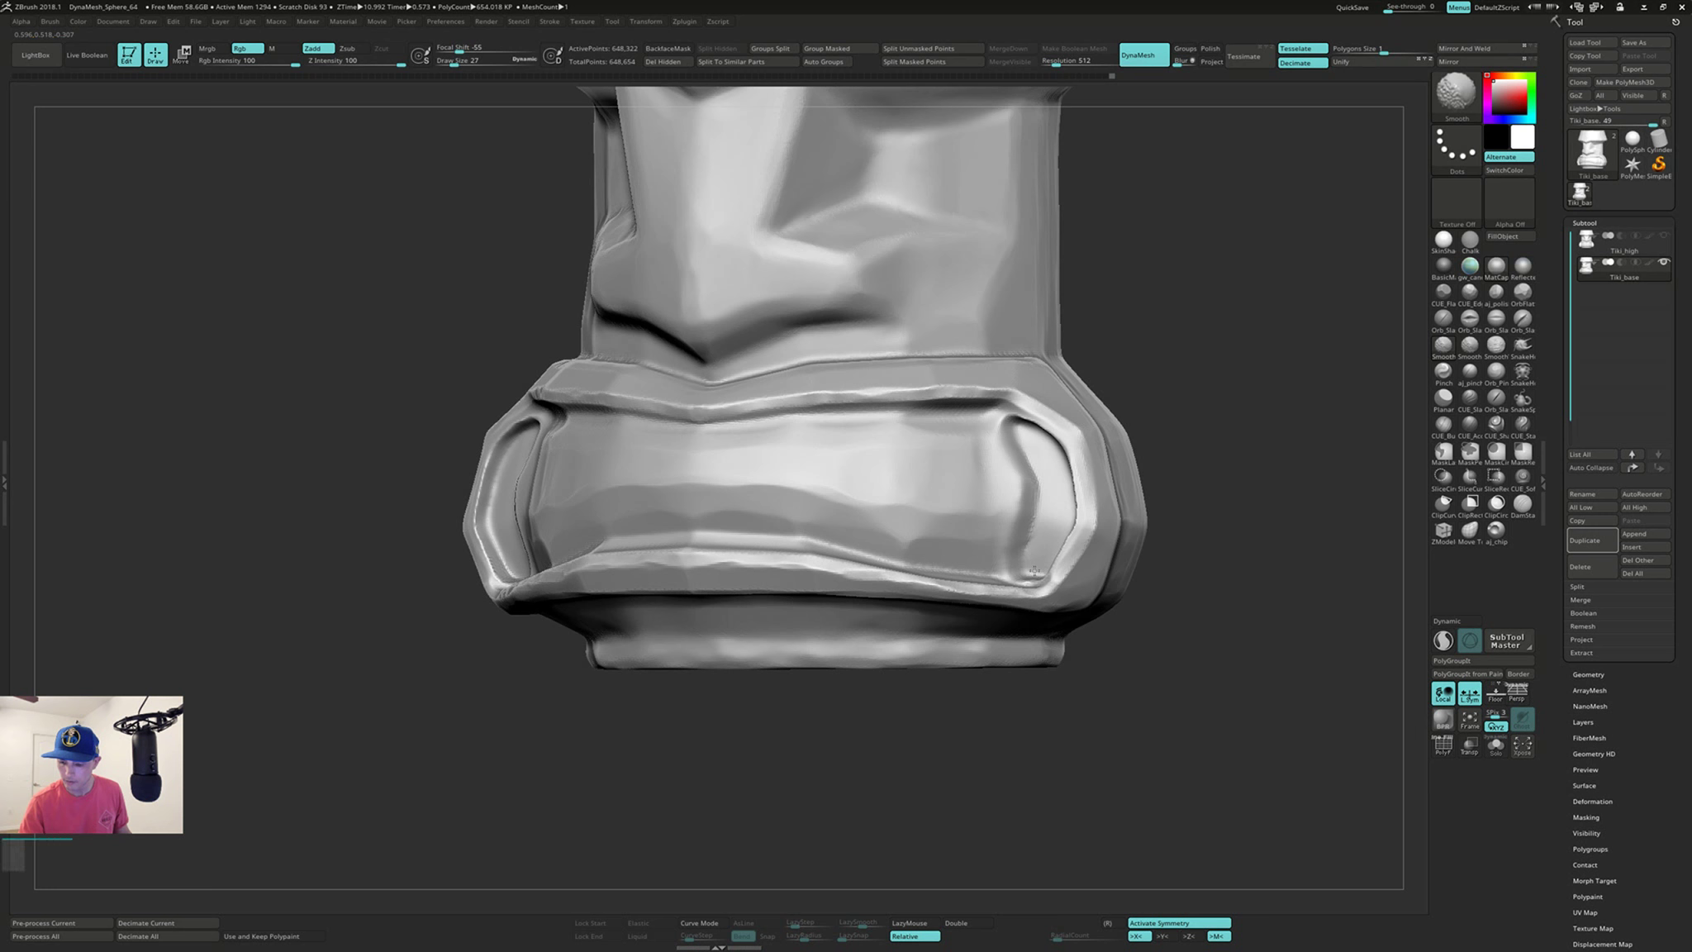
pyautogui.keyDown('shift'); pyautogui.moveTo(1034, 571); pyautogui.dragTo(1039, 537); pyautogui.keyUp('shift')
pyautogui.moveTo(1012, 487)
pyautogui.mouseDown(button='right')
pyautogui.moveTo(1053, 475)
pyautogui.moveTo(1042, 453)
pyautogui.mouseUp(button='right')
pyautogui.keyDown('shift'); pyautogui.moveTo(485, 446); pyautogui.dragTo(478, 511); pyautogui.keyUp('shift')
pyautogui.moveTo(478, 511)
pyautogui.mouseDown(button='right')
pyautogui.moveTo(504, 495)
pyautogui.moveTo(491, 491)
pyautogui.mouseUp(button='right')
pyautogui.moveTo(1223, 526); pyautogui.dragTo(1152, 534, button='right')
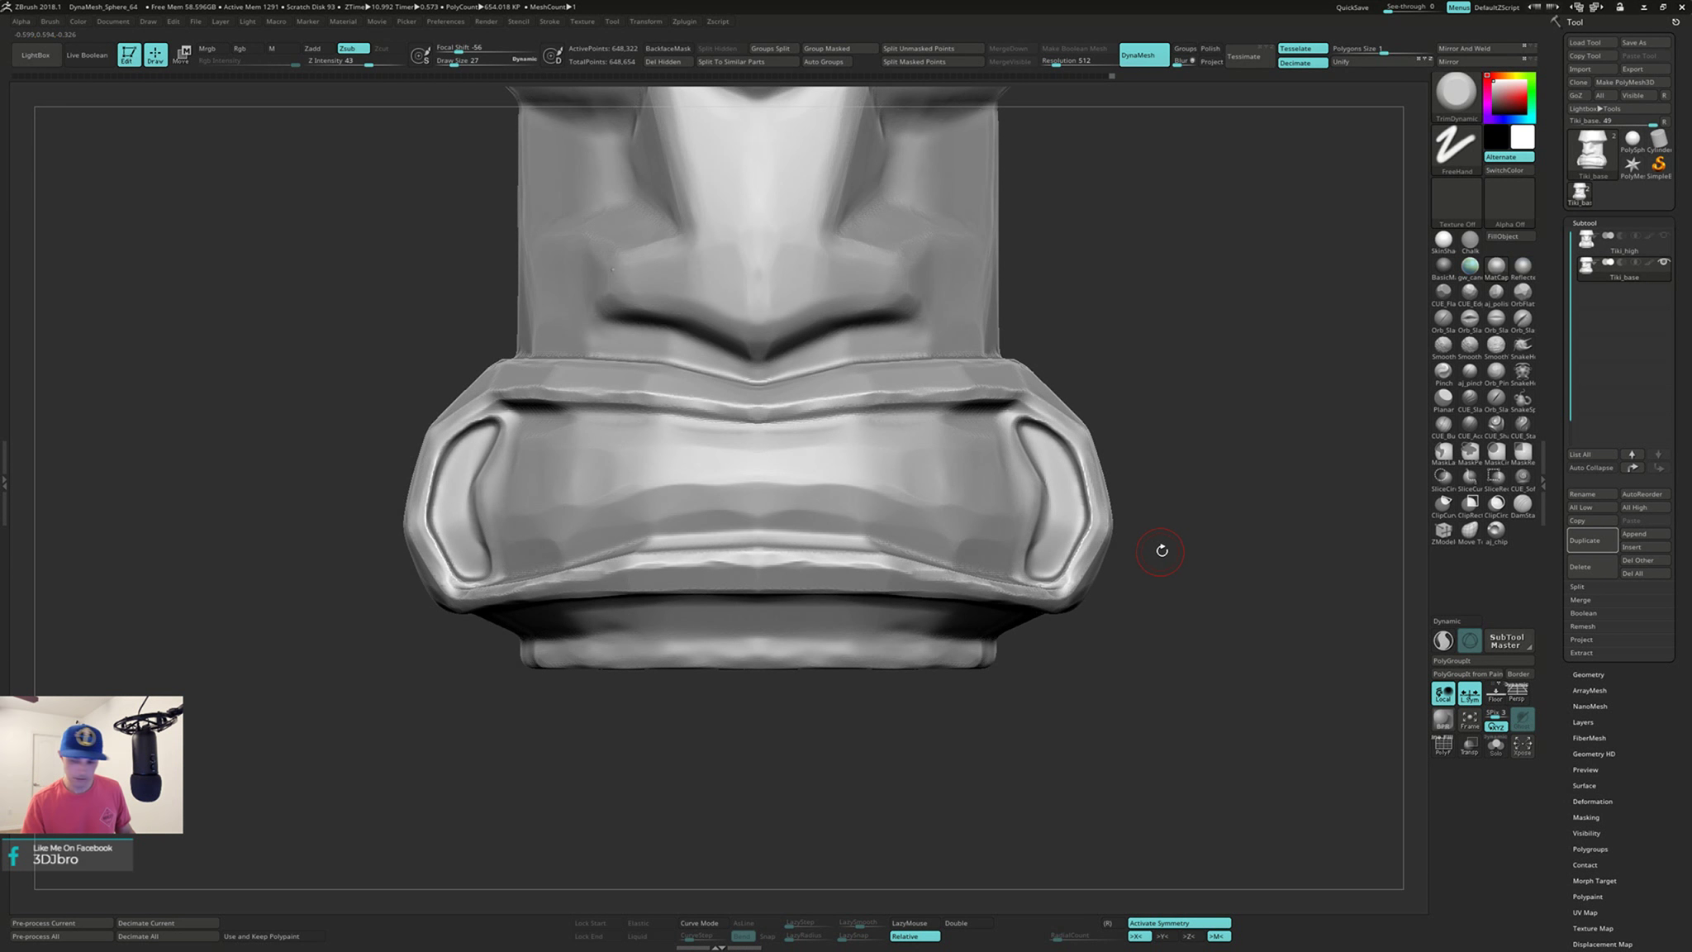
# Step: Switch the head's material from the grey matcap to the blue cavity matcap
pyautogui.press('space')
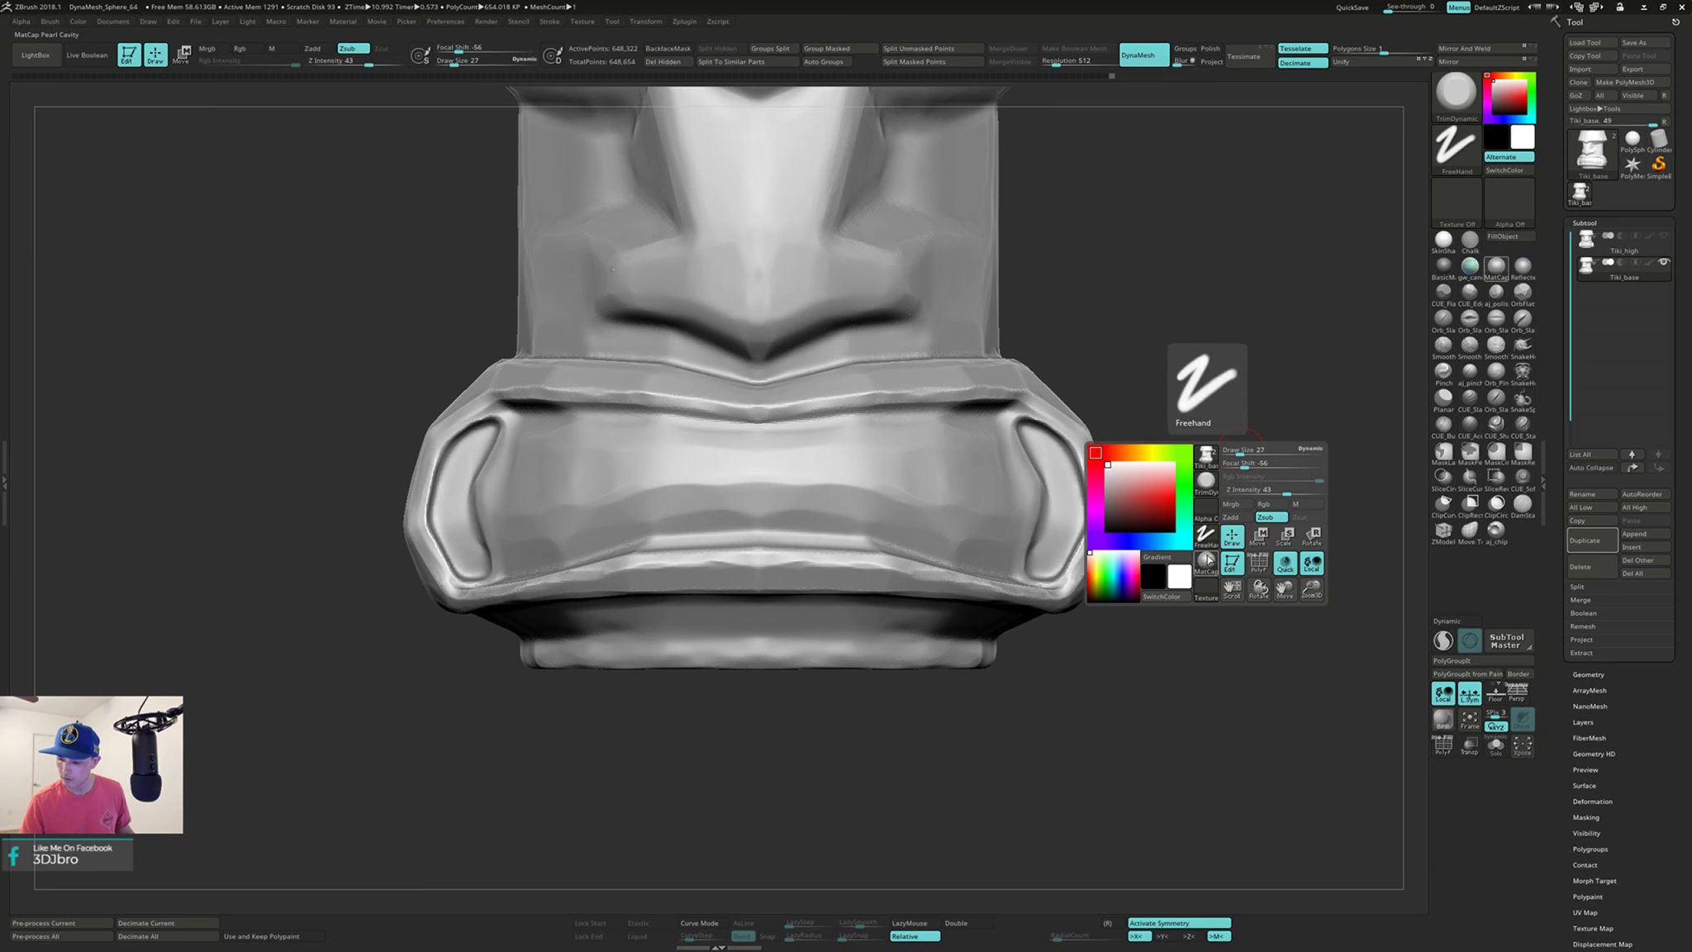
pyautogui.click(1205, 554)
pyautogui.click(678, 735)
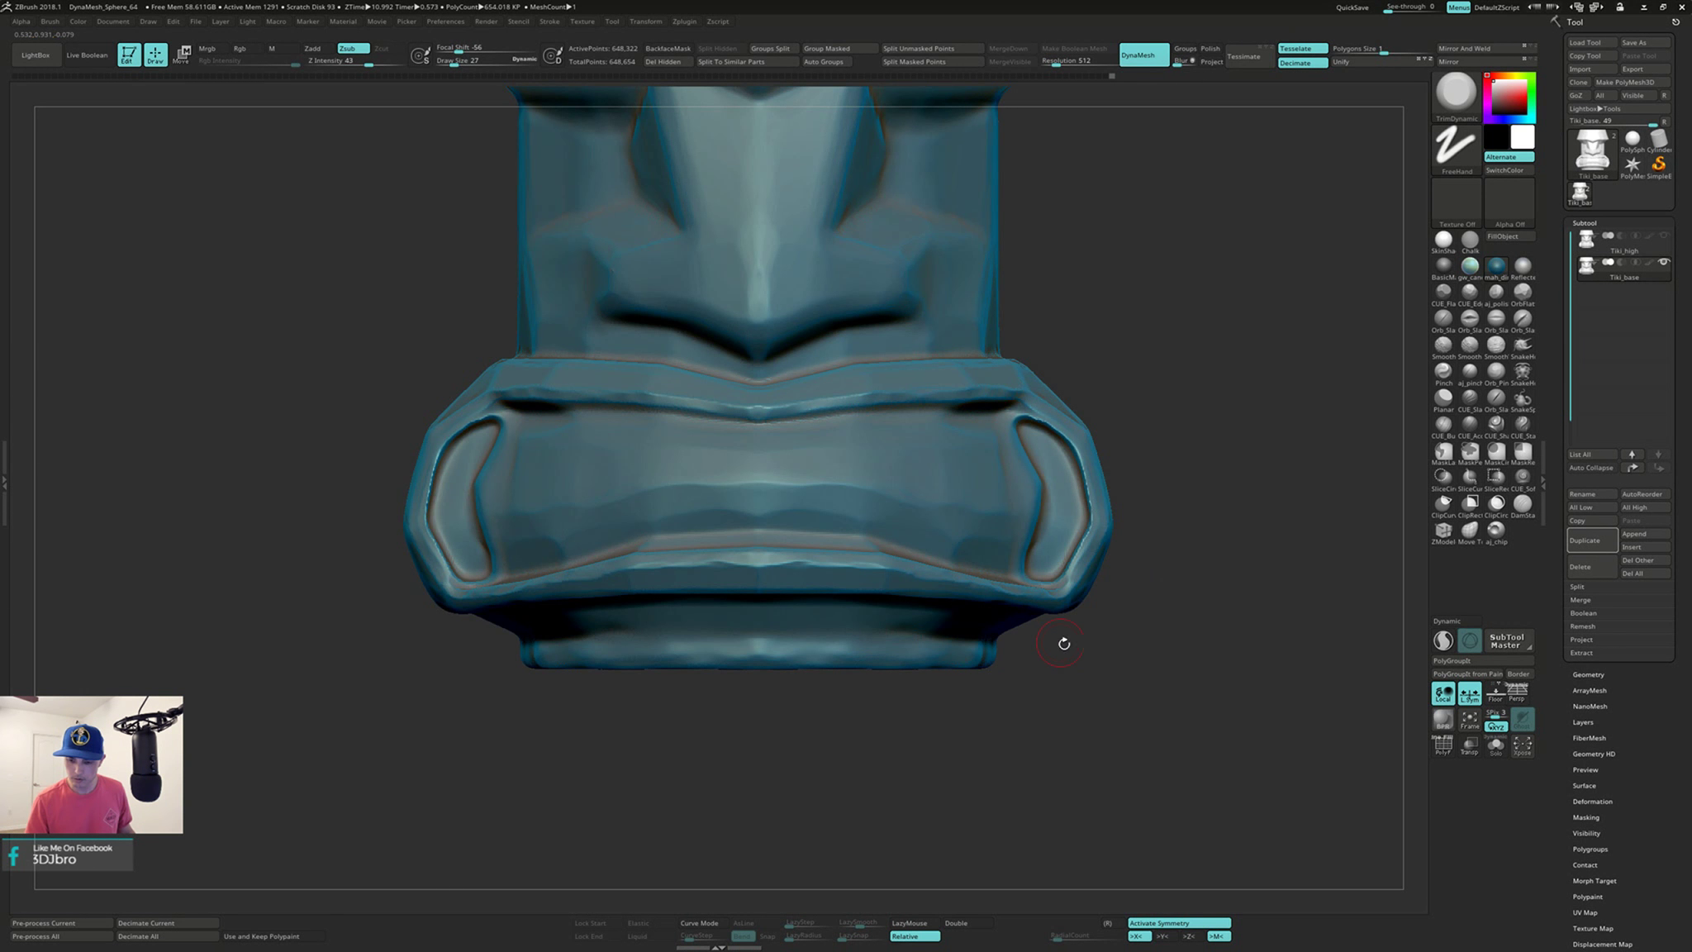
# Step: Build up the floor of both recessed mouth ends with ClayBuildup strokes at draw size 19
pyautogui.moveTo(1062, 642)
pyautogui.mouseDown(button='right')
pyautogui.moveTo(1068, 662)
pyautogui.moveTo(1077, 650)
pyautogui.mouseUp(button='right')
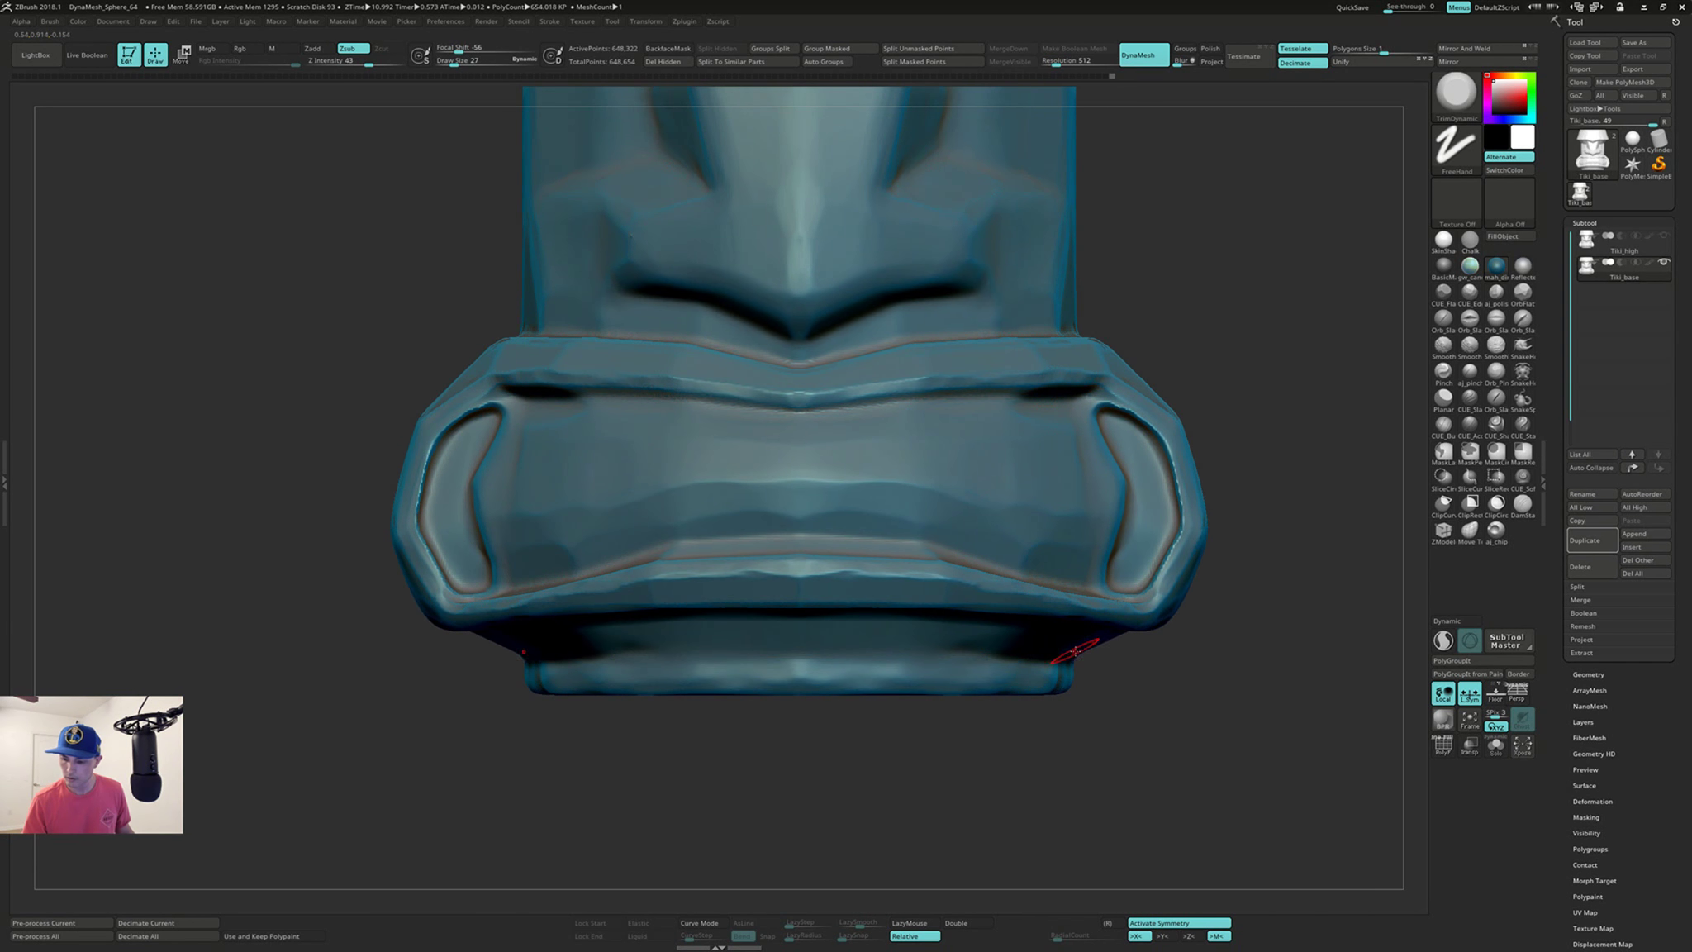
pyautogui.moveTo(1175, 618)
pyautogui.mouseDown(button='right')
pyautogui.moveTo(1246, 536)
pyautogui.moveTo(1183, 441)
pyautogui.moveTo(1104, 415)
pyautogui.mouseUp(button='right')
pyautogui.press('b')
pyautogui.press('c')
pyautogui.press('b')
pyautogui.press('s')
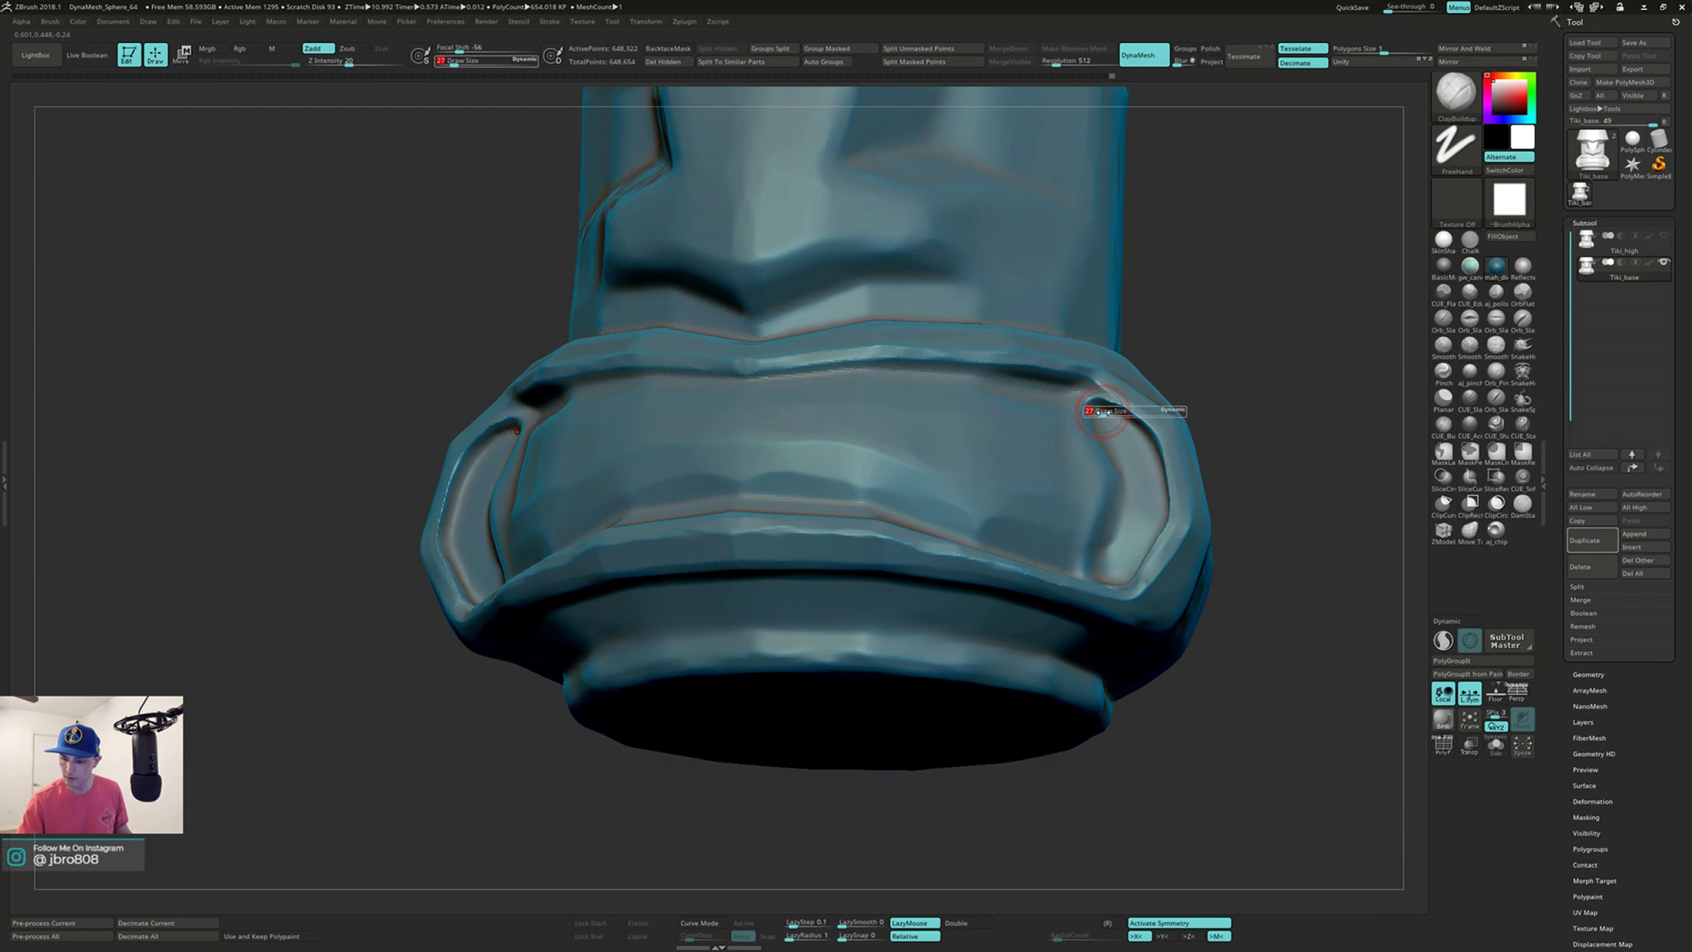
pyautogui.moveTo(1104, 416); pyautogui.dragTo(1099, 416)
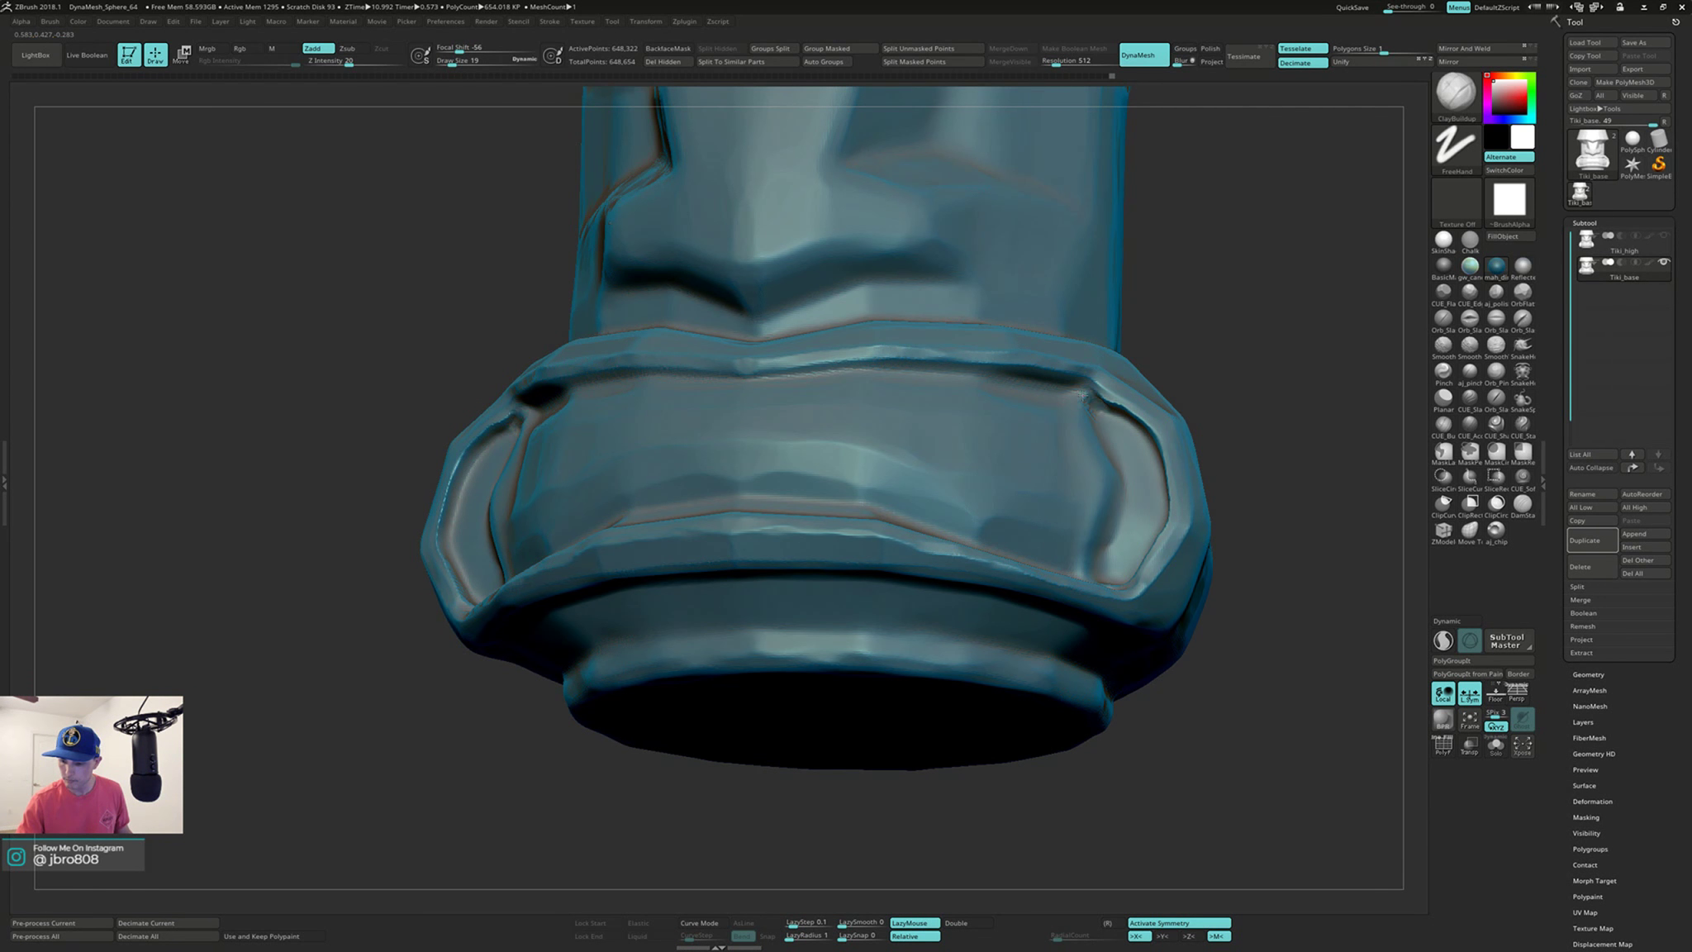
pyautogui.moveTo(1099, 407)
pyautogui.mouseDown(button='right')
pyautogui.moveTo(1114, 586)
pyautogui.moveTo(1107, 563)
pyautogui.moveTo(1135, 558)
pyautogui.mouseUp(button='right')
pyautogui.press('shift')
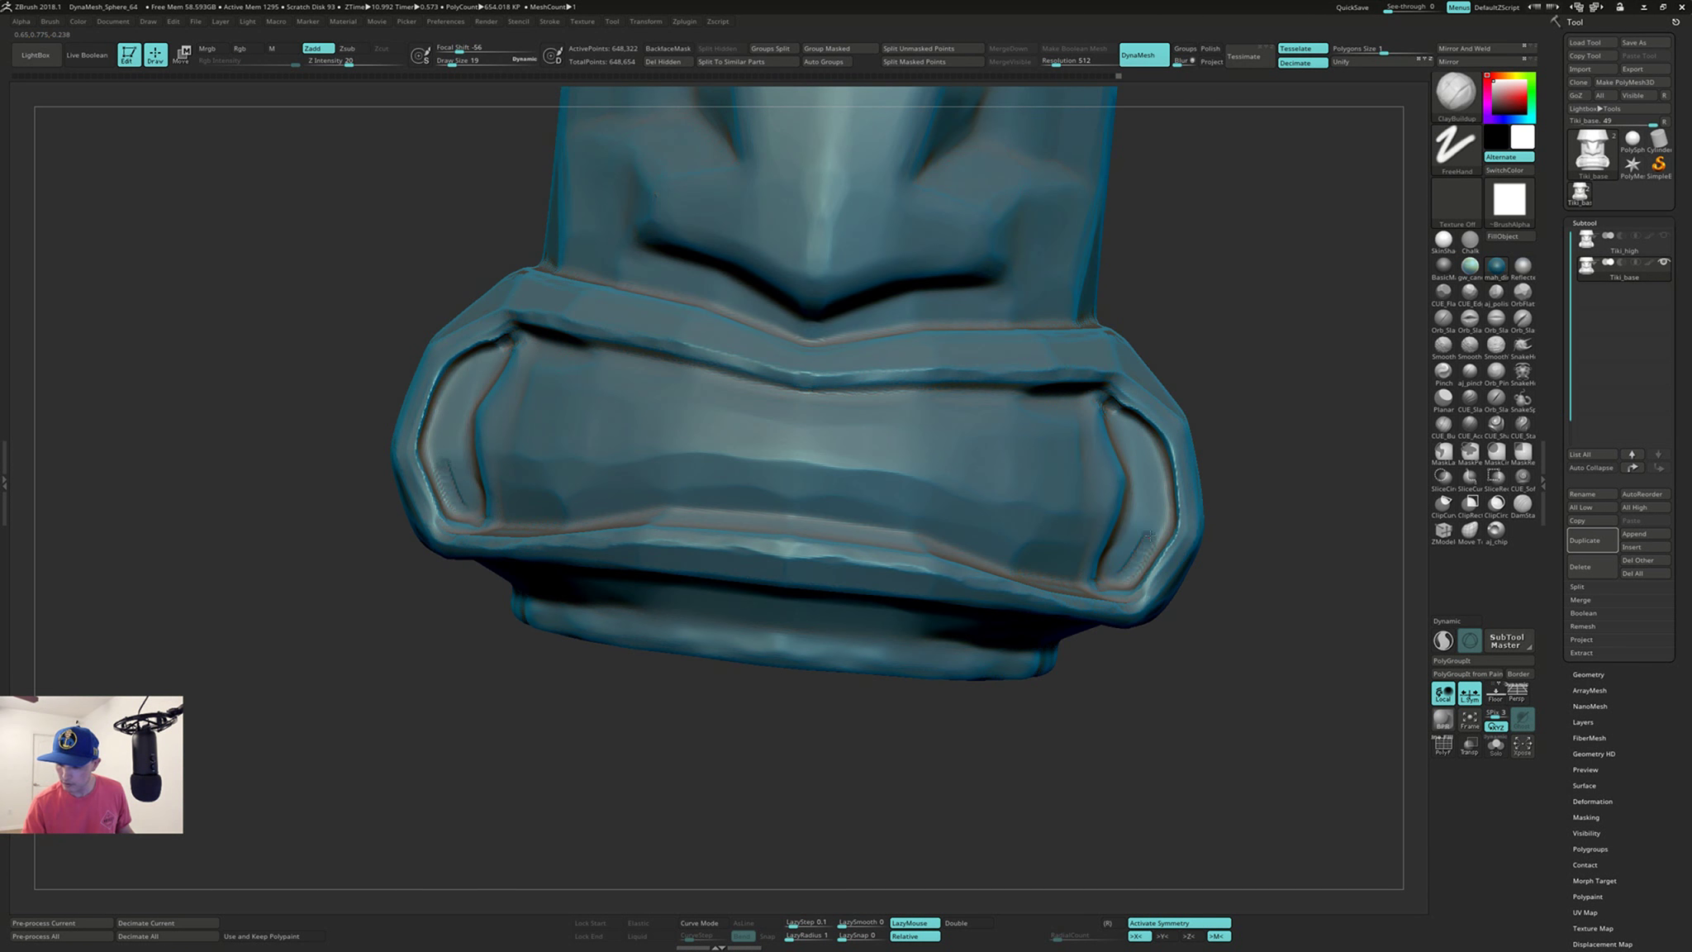
pyautogui.moveTo(1121, 389); pyautogui.dragTo(1117, 415, button='right')
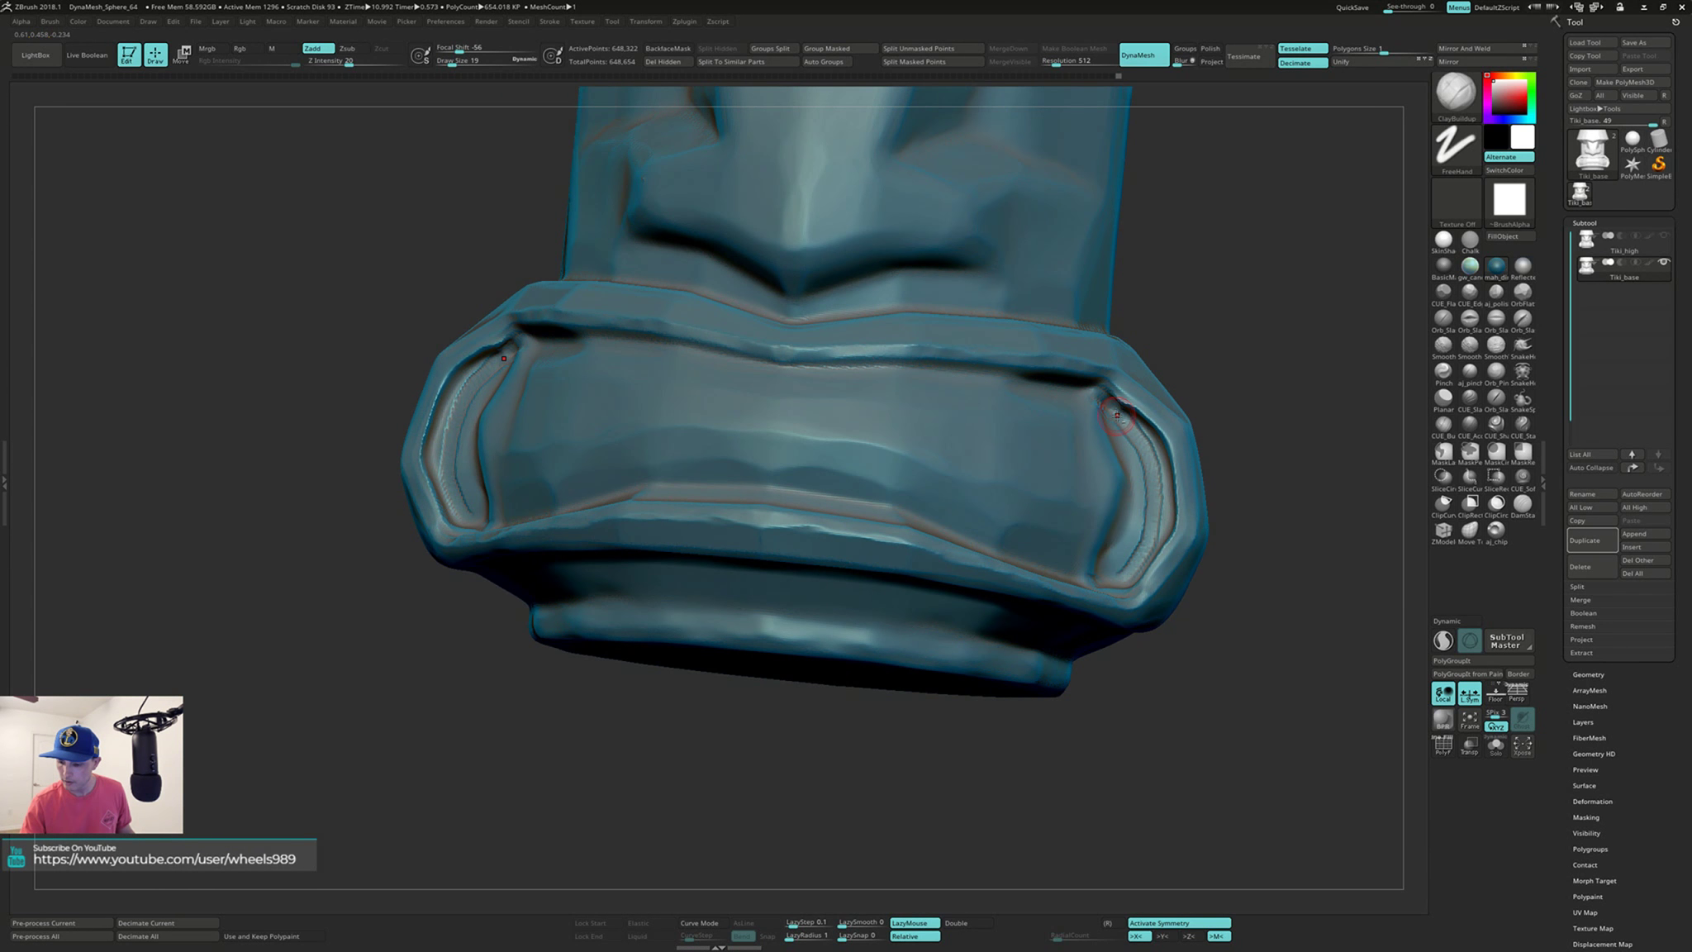
pyautogui.moveTo(1144, 549); pyautogui.dragTo(1133, 447, button='right')
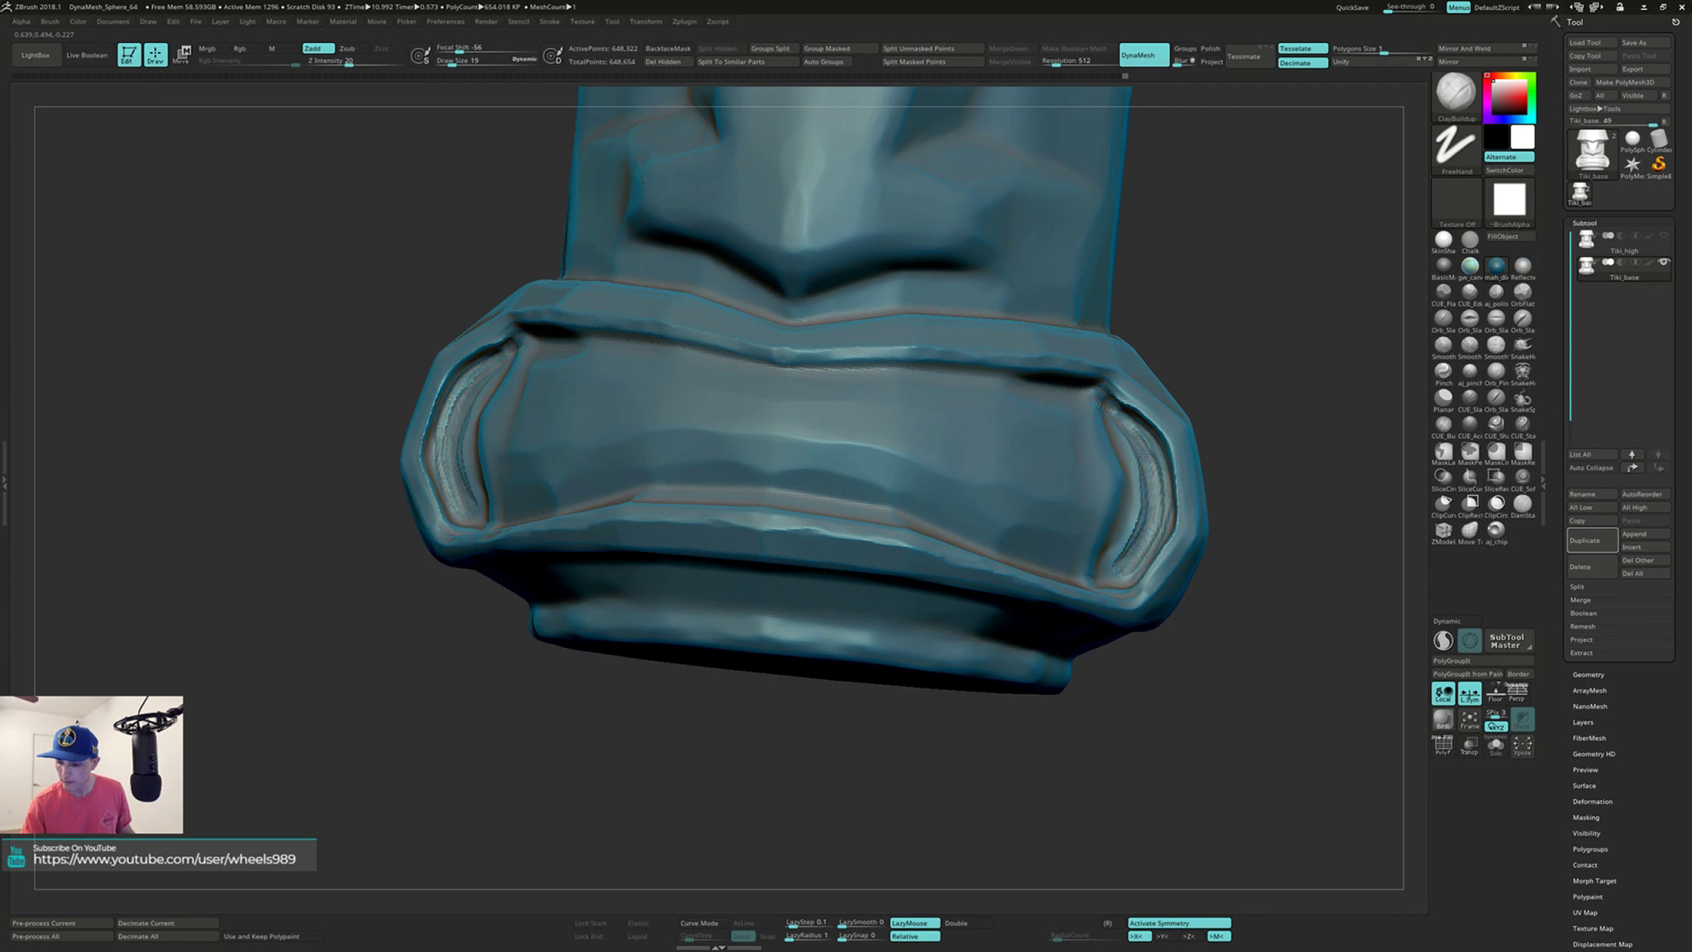
pyautogui.moveTo(1115, 409); pyautogui.dragTo(1158, 553, button='right')
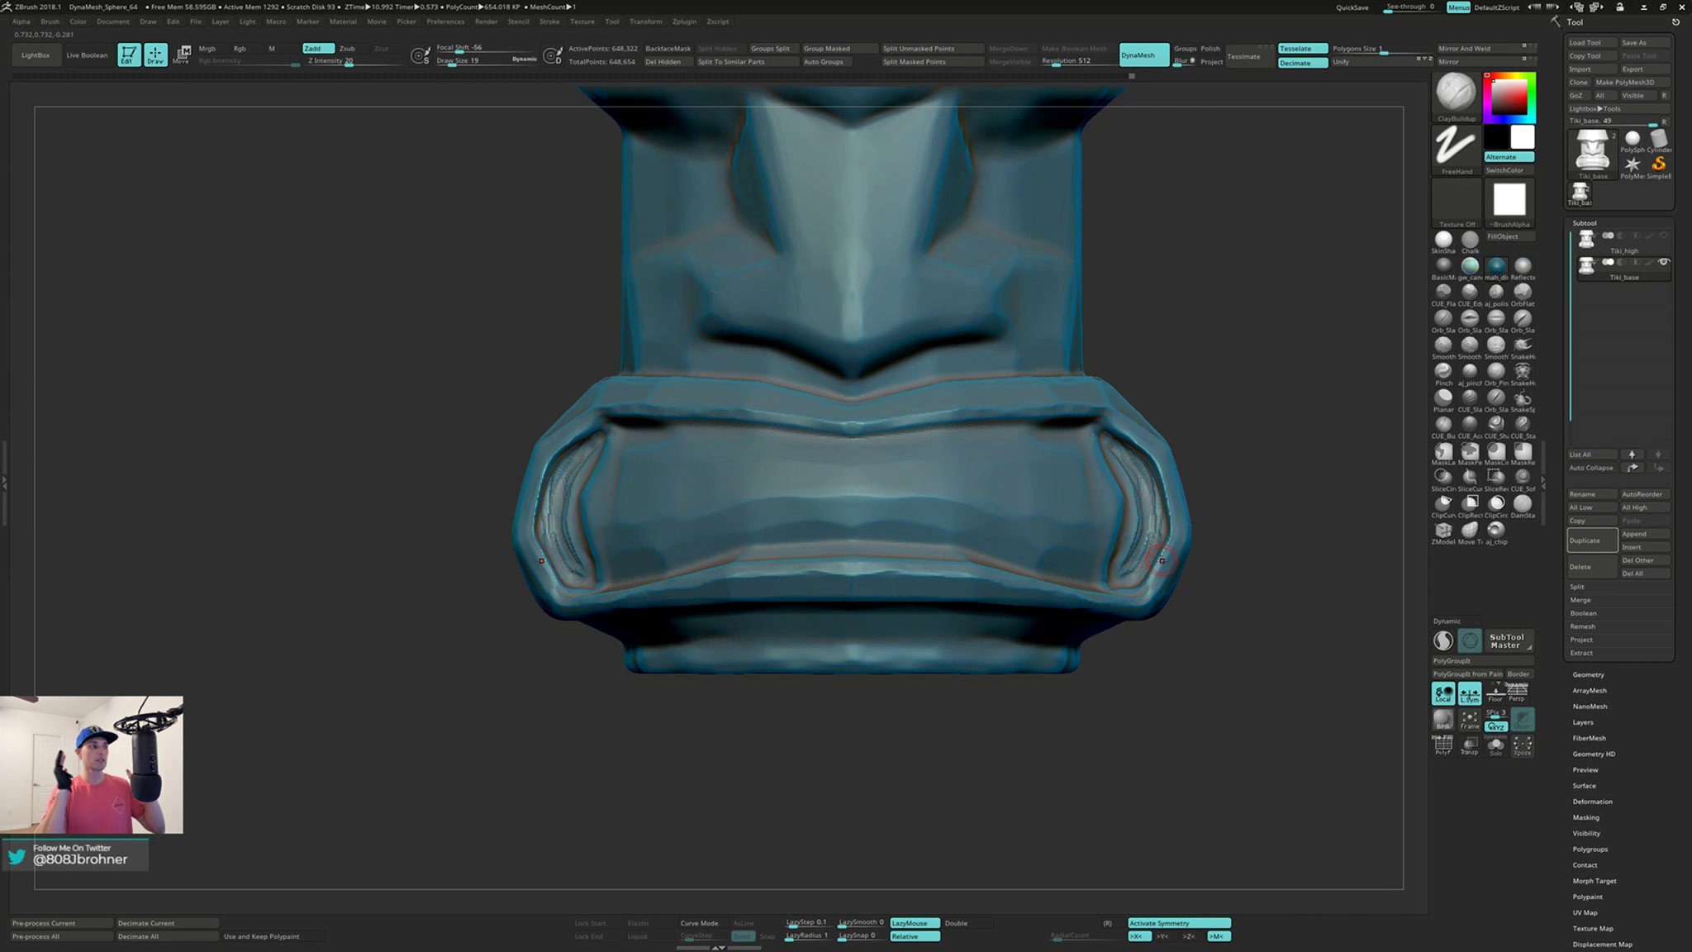
# Step: Smooth the clay strokes inside both recessed mouth ends into an even surface
pyautogui.moveTo(1252, 560)
pyautogui.mouseDown()
pyautogui.moveTo(1227, 587)
pyautogui.moveTo(1242, 574)
pyautogui.mouseUp()
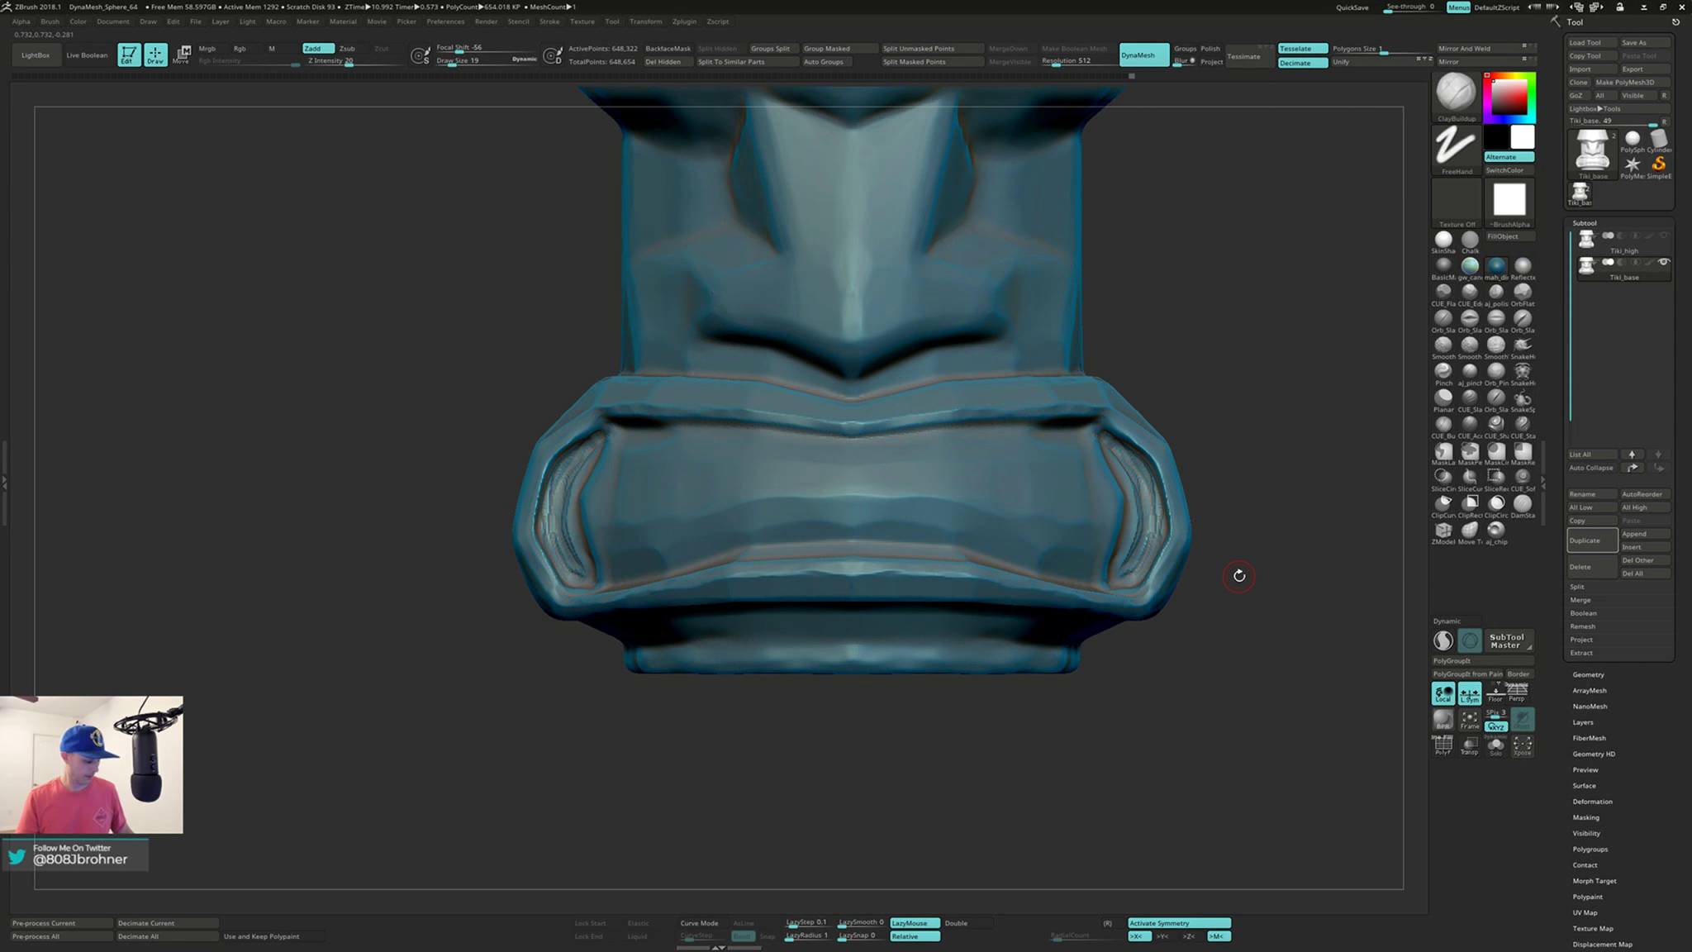
pyautogui.press('shift')
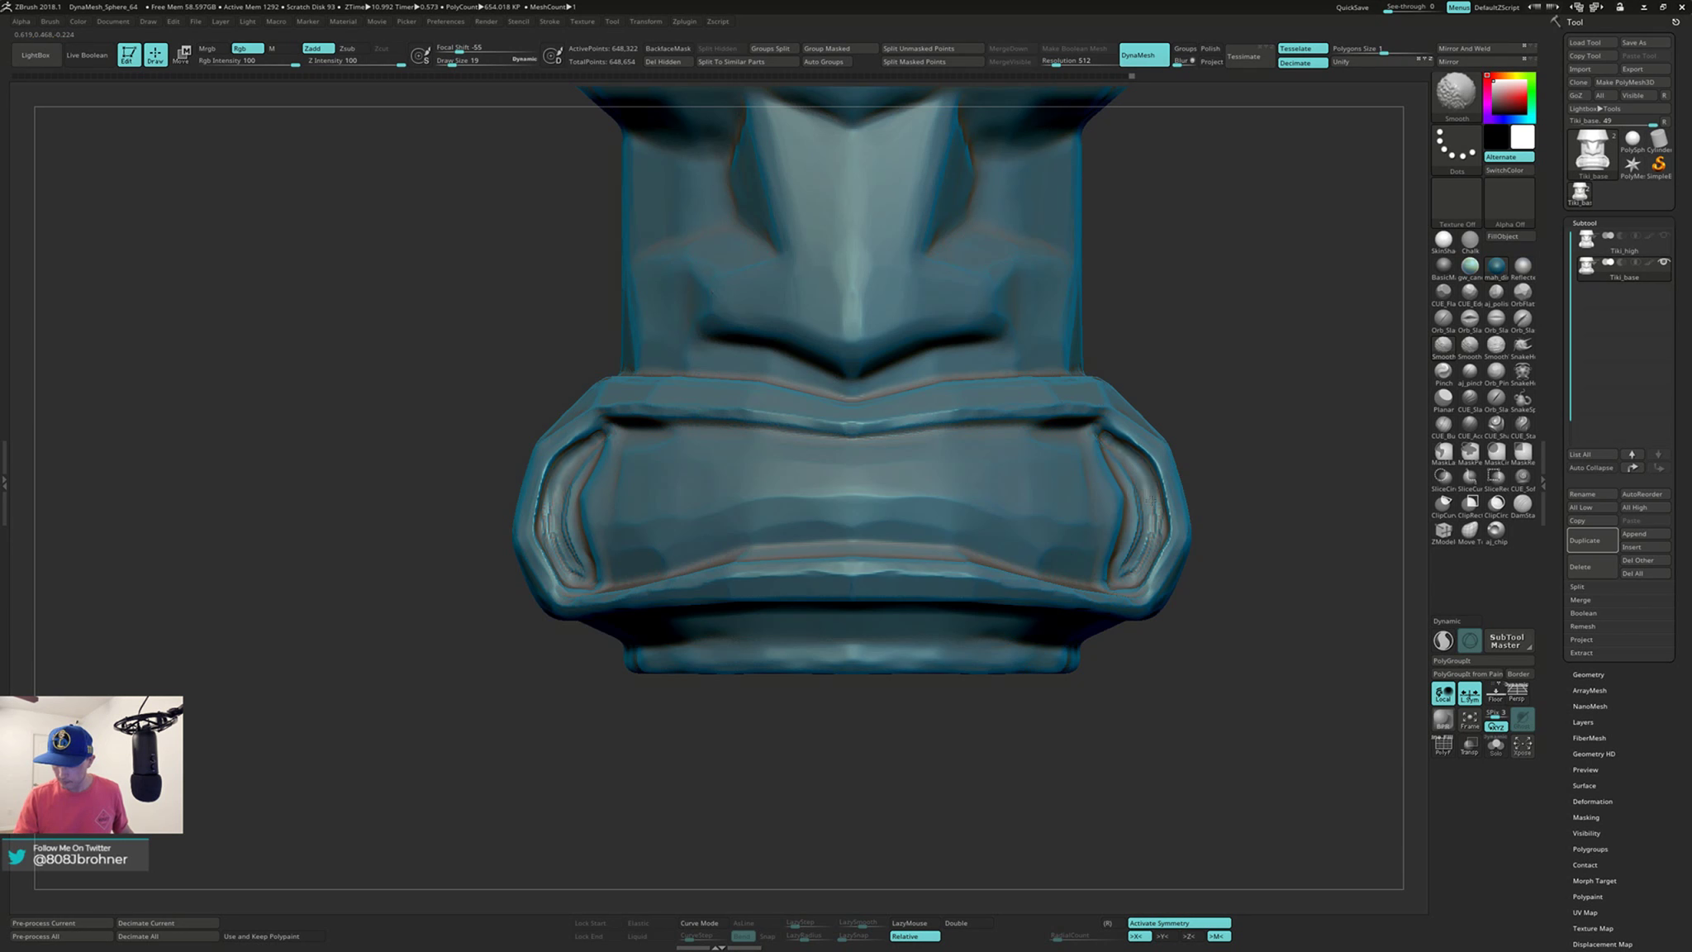
pyautogui.moveTo(1252, 537); pyautogui.dragTo(1120, 504)
pyautogui.press('shift')
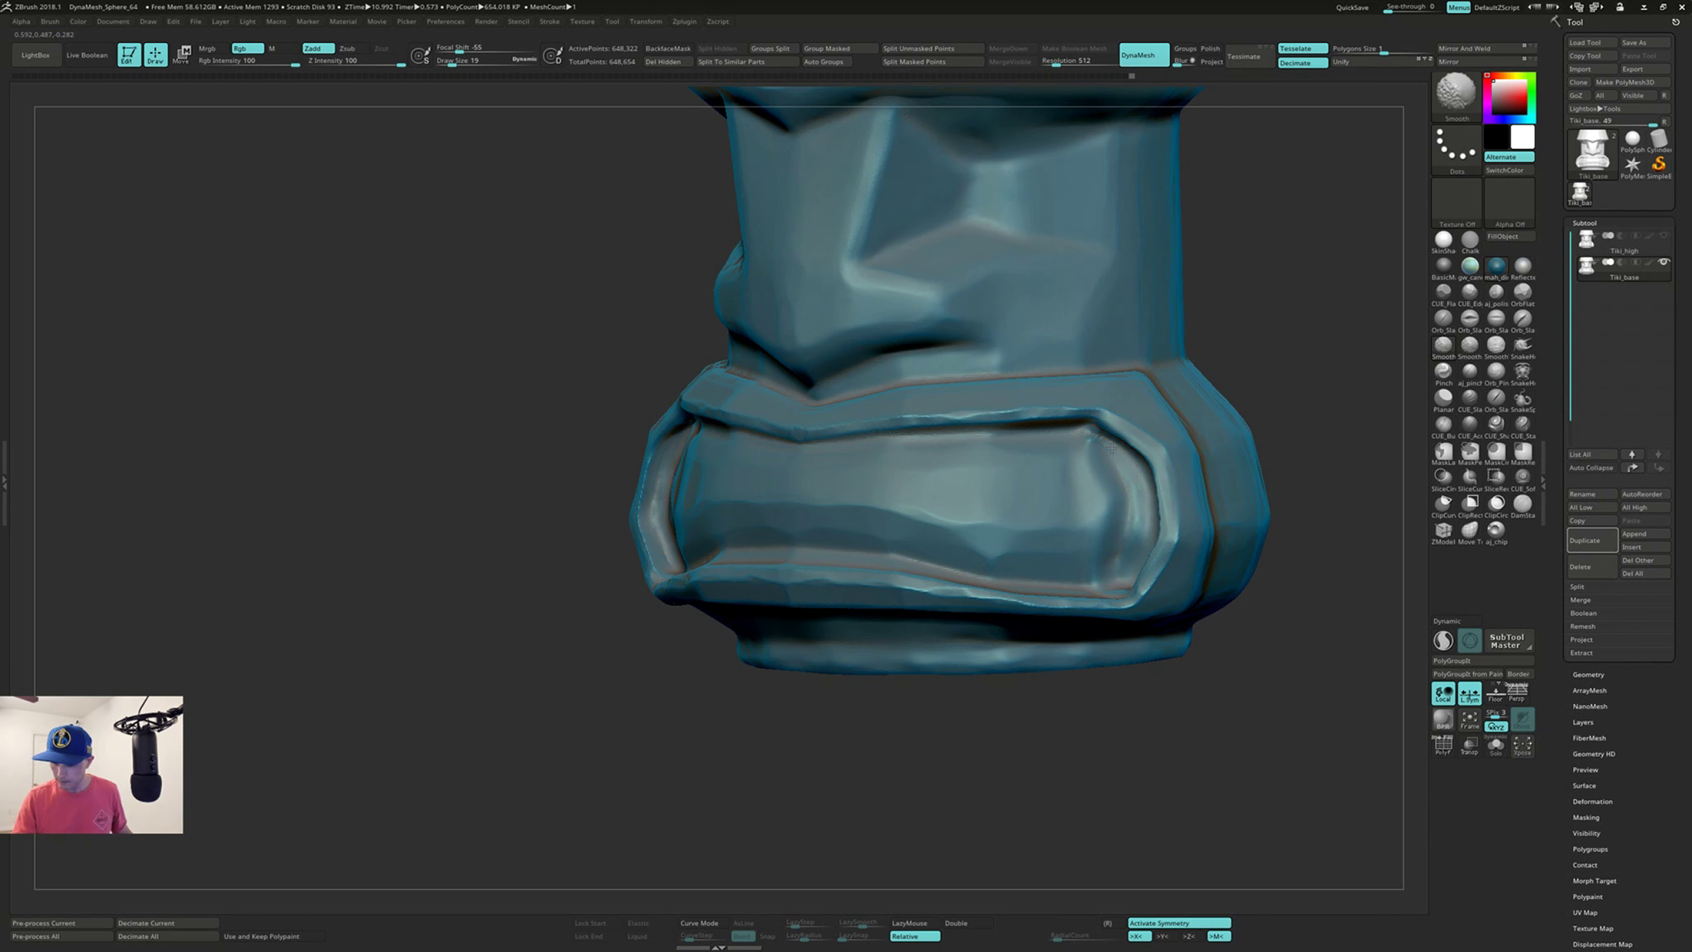
pyautogui.moveTo(1091, 433)
pyautogui.mouseDown(button='right')
pyautogui.moveTo(1018, 516)
pyautogui.moveTo(1032, 562)
pyautogui.moveTo(1110, 545)
pyautogui.moveTo(1198, 487)
pyautogui.moveTo(1174, 488)
pyautogui.mouseUp(button='right')
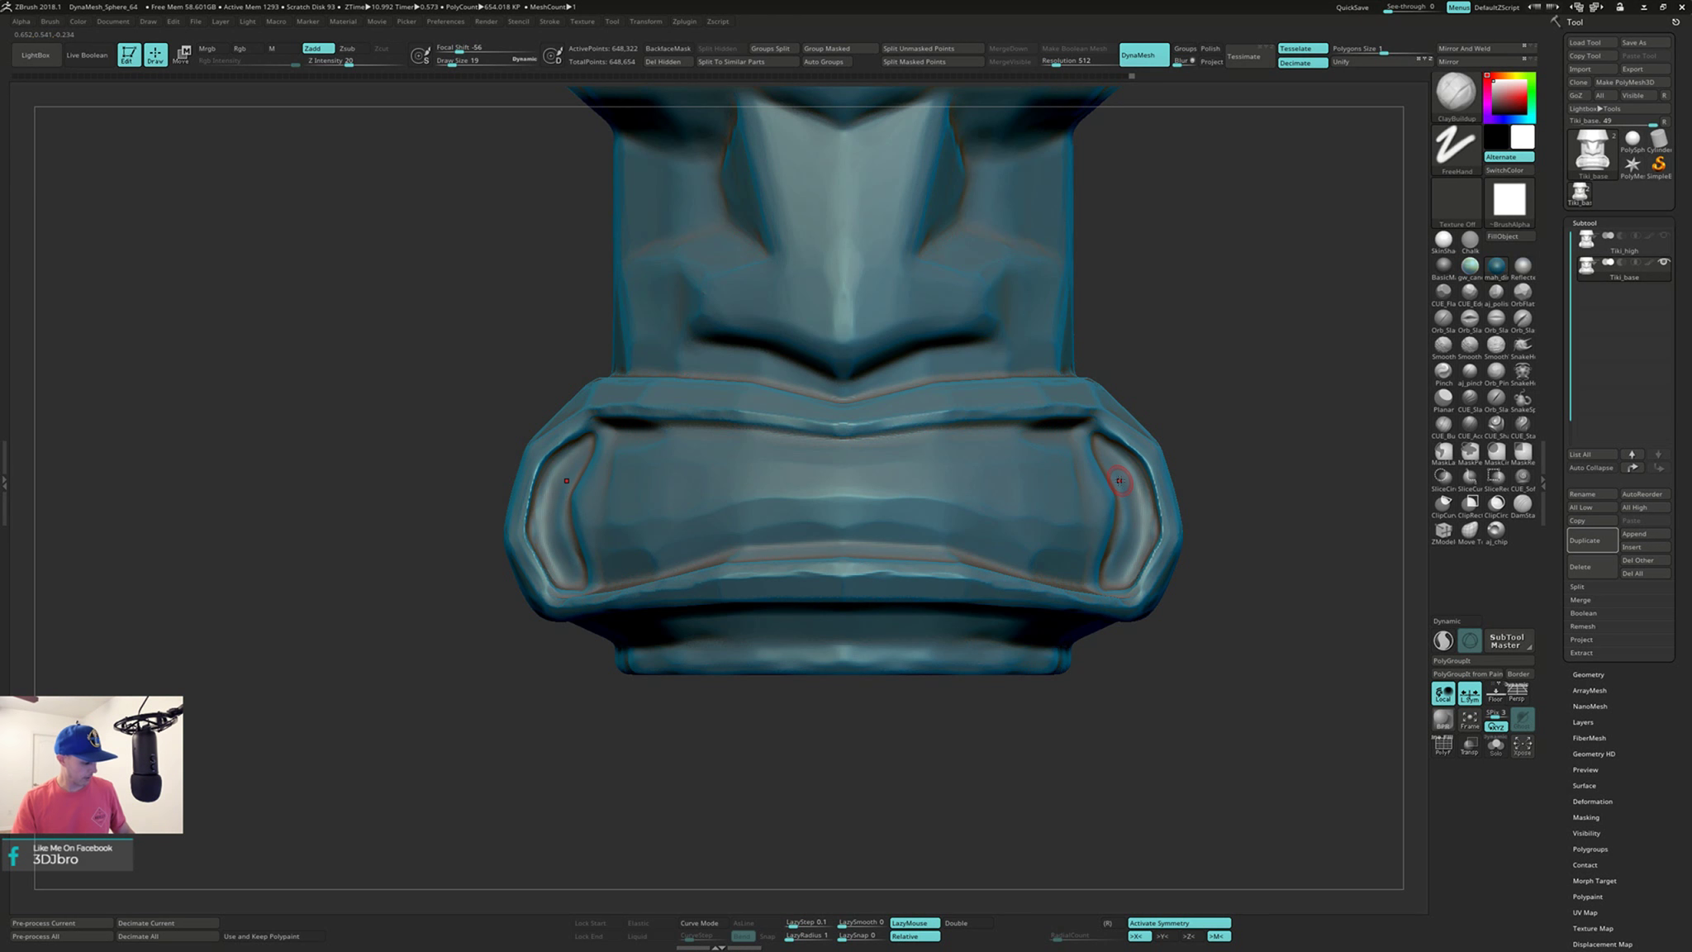
# Step: Switch to the TrimDynamic brush and remesh the filled mouth ends with DynaMesh at resolution 512
pyautogui.moveTo(1118, 484); pyautogui.dragTo(1074, 494, button='right')
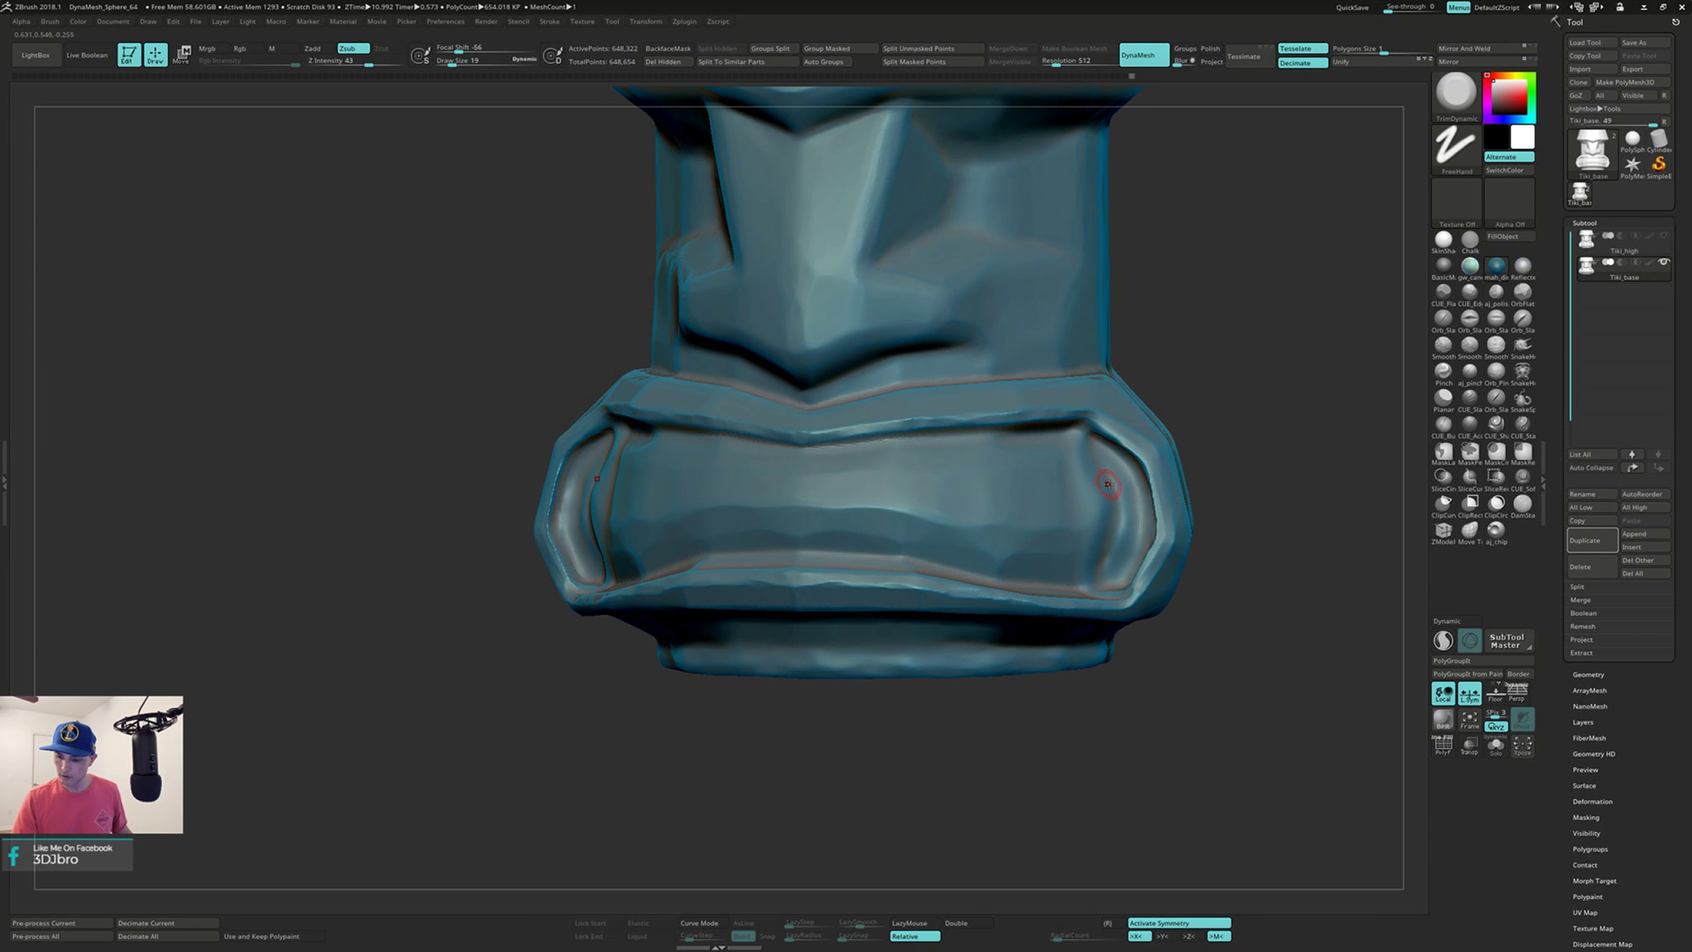
pyautogui.keyDown('ctrl'); pyautogui.moveTo(1295, 382); pyautogui.dragTo(1295, 447); pyautogui.keyUp('ctrl')
pyautogui.keyDown('ctrl'); pyautogui.moveTo(1294, 510); pyautogui.dragTo(1292, 516); pyautogui.keyUp('ctrl')
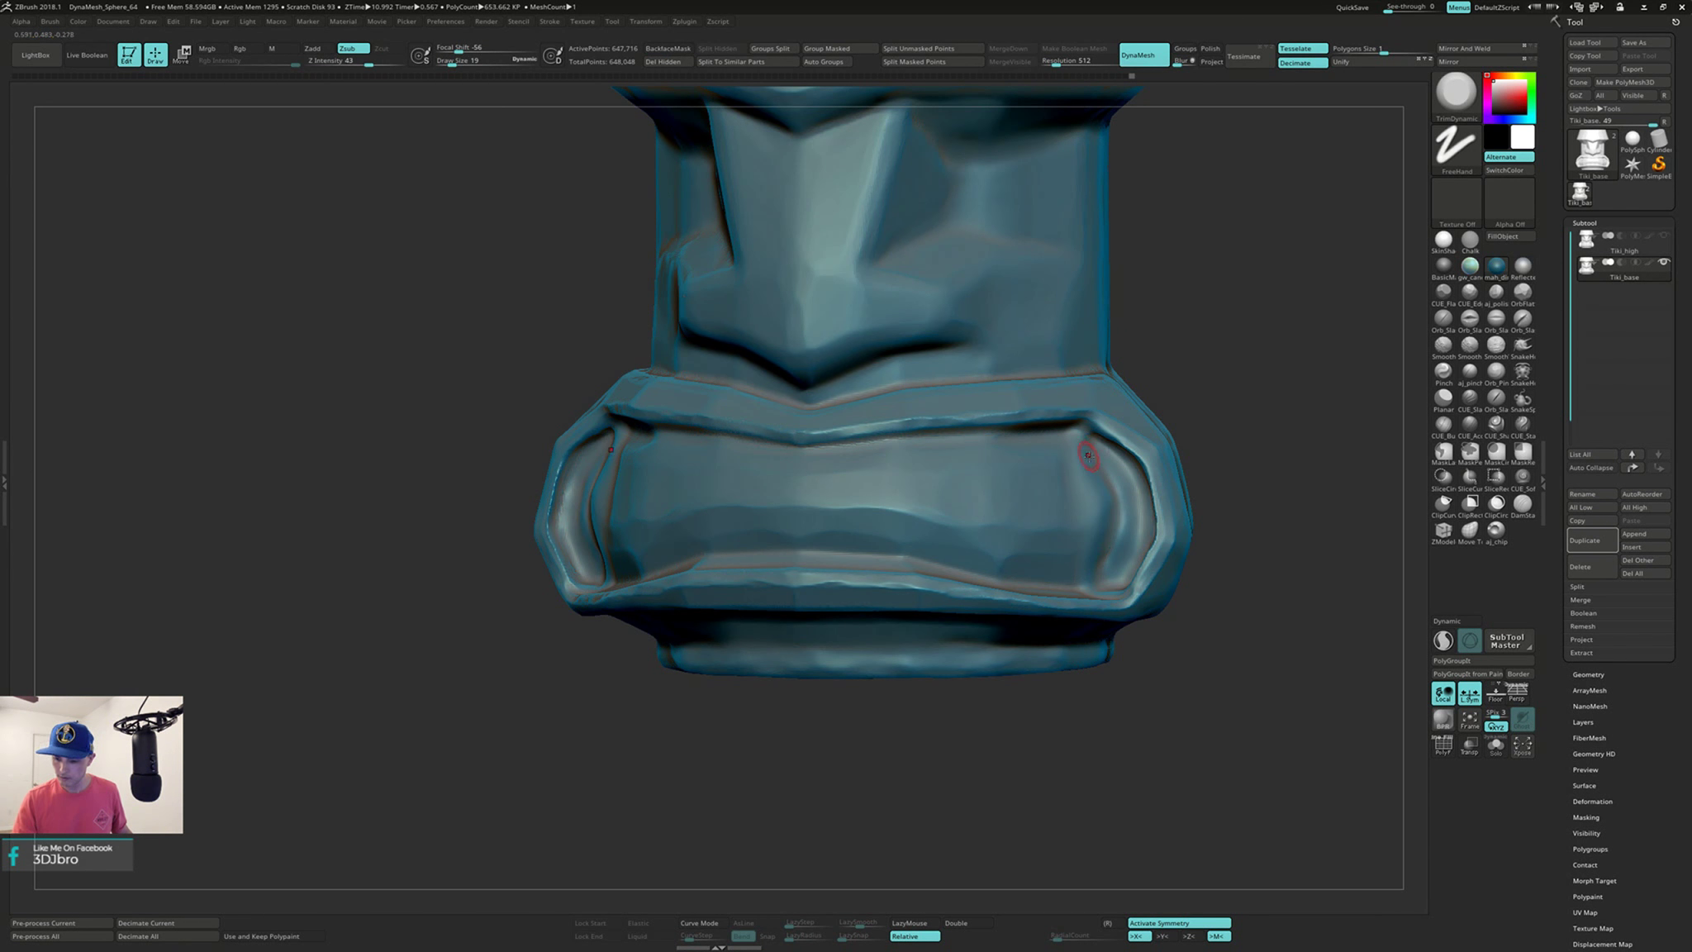
# Step: Trim down the ridges between the mouth ends and the central mouth surface with TrimDynamic at draw size 49, blending them together
pyautogui.press('shift')
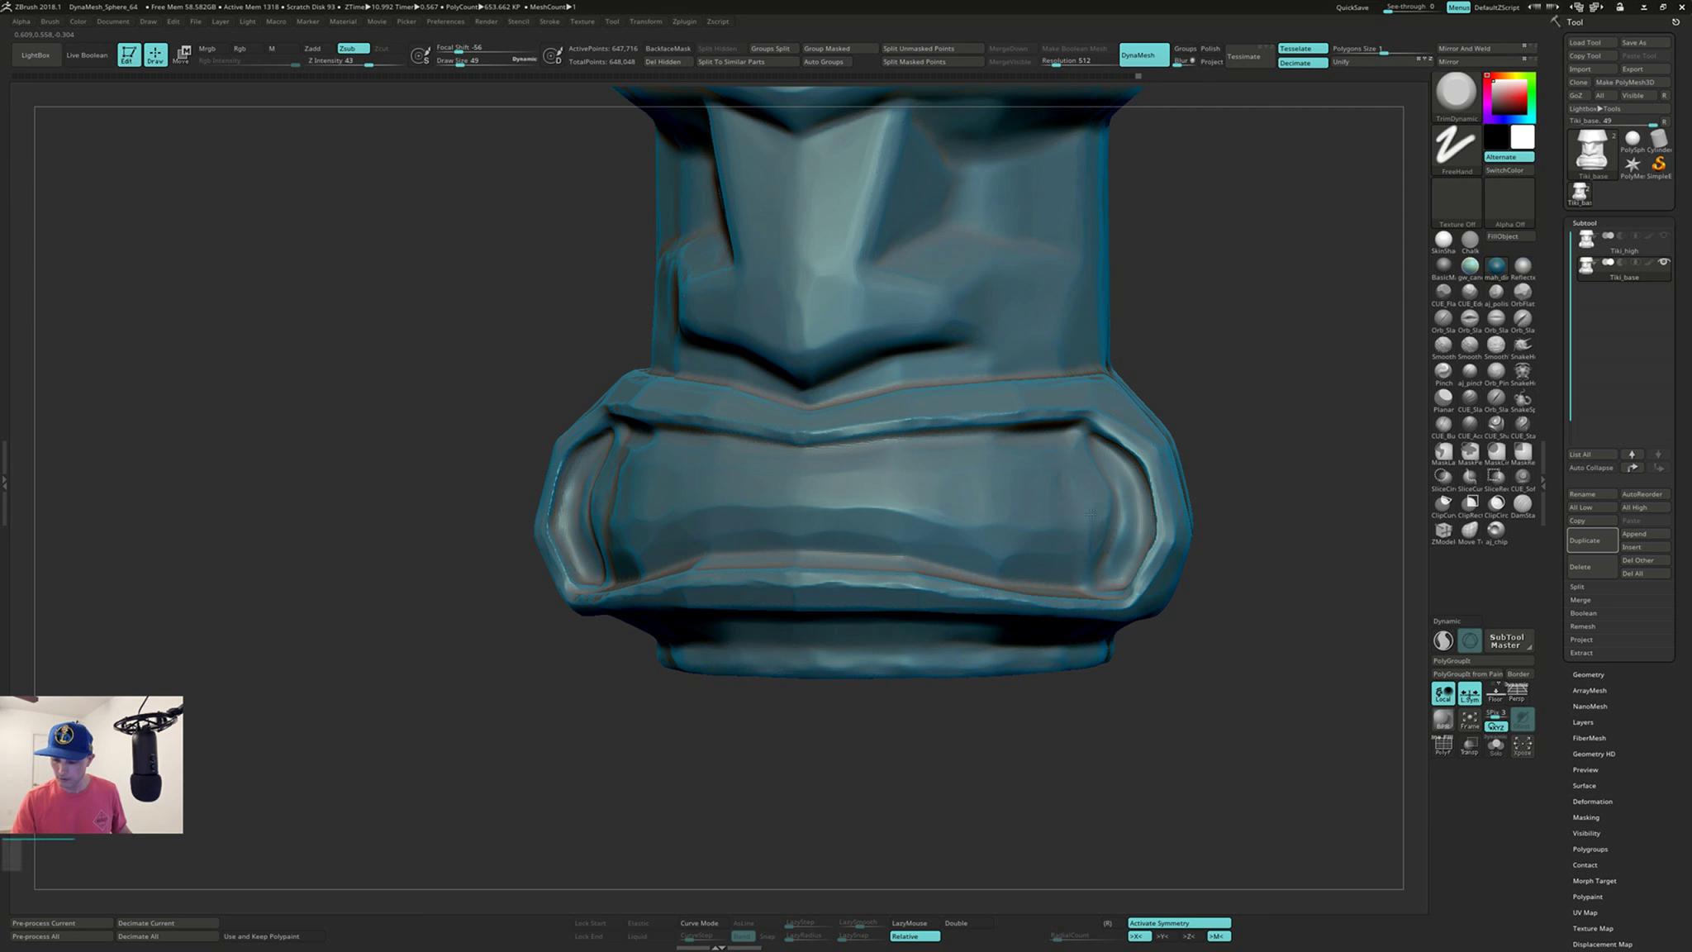
pyautogui.moveTo(1077, 491)
pyautogui.mouseDown(button='right')
pyautogui.moveTo(998, 488)
pyautogui.moveTo(1111, 482)
pyautogui.moveTo(1090, 513)
pyautogui.mouseUp(button='right')
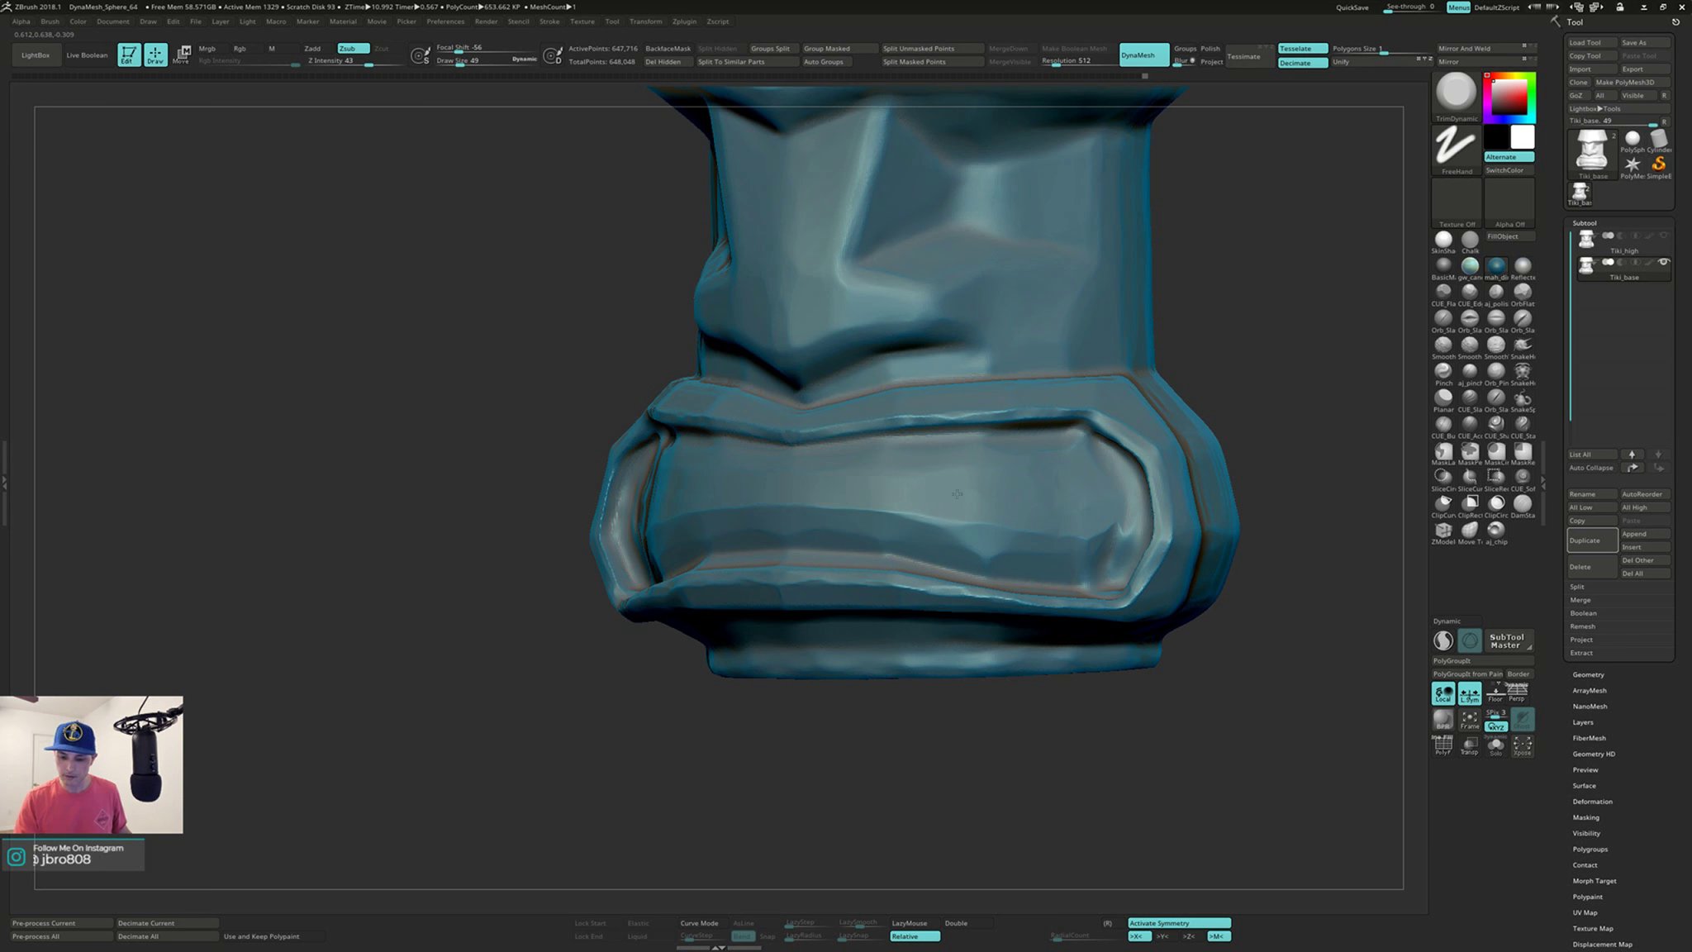
pyautogui.moveTo(781, 485)
pyautogui.mouseDown(button='right')
pyautogui.moveTo(1023, 461)
pyautogui.moveTo(1021, 487)
pyautogui.moveTo(986, 513)
pyautogui.mouseUp(button='right')
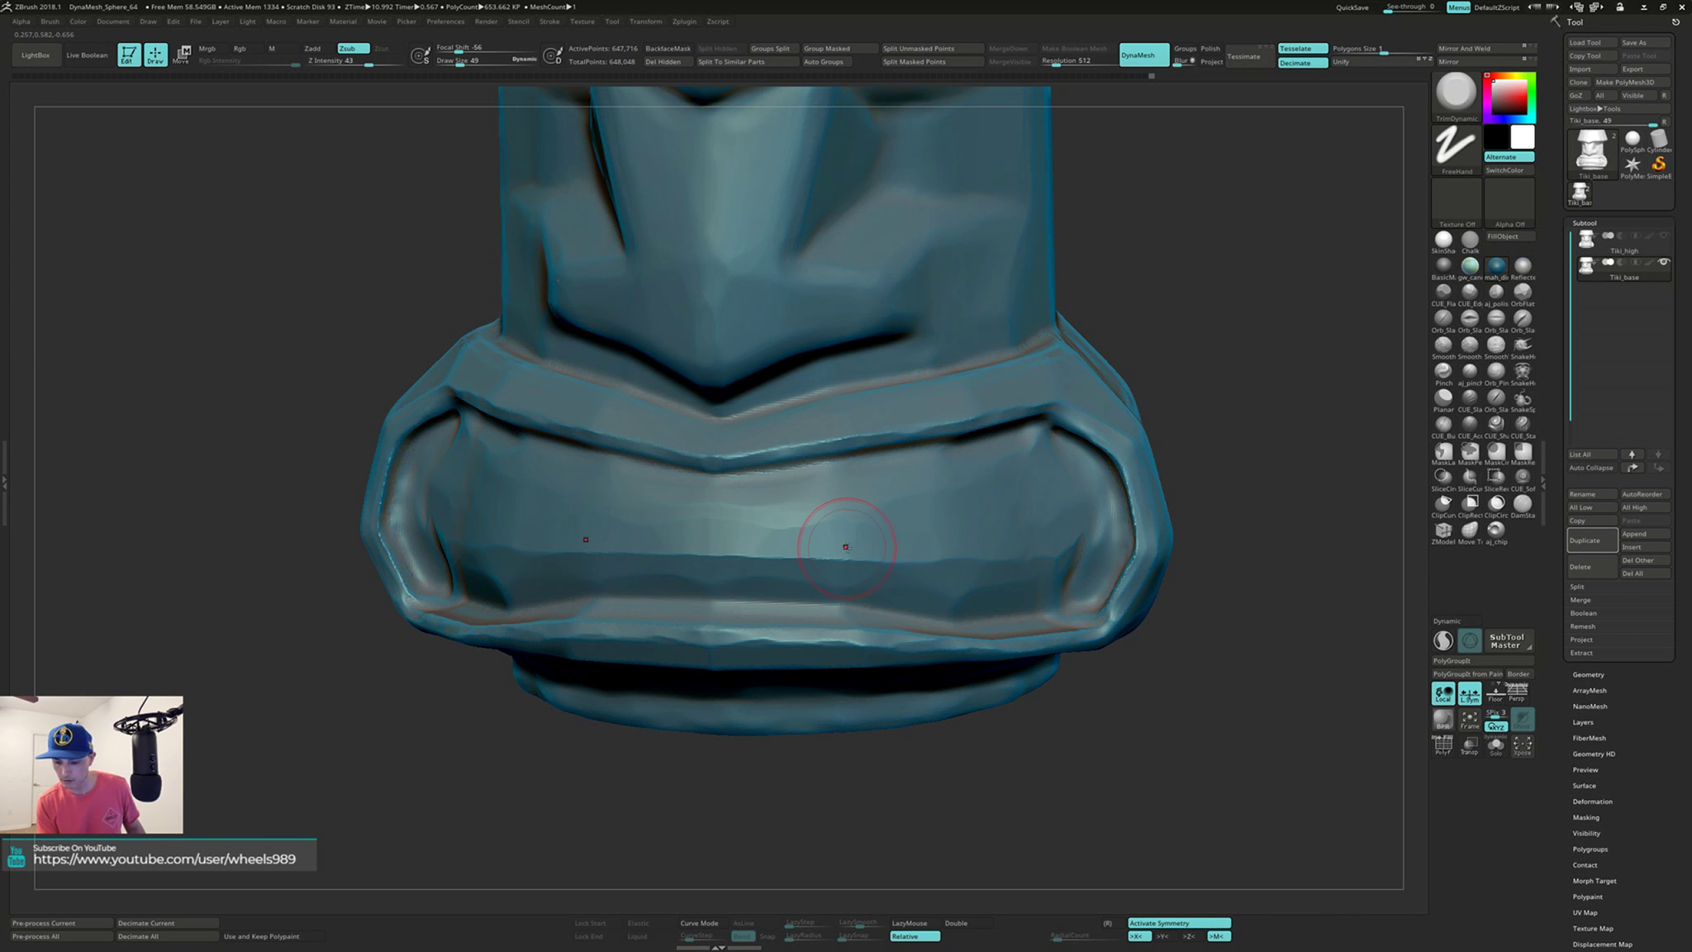
pyautogui.moveTo(924, 548); pyautogui.dragTo(914, 536, button='right')
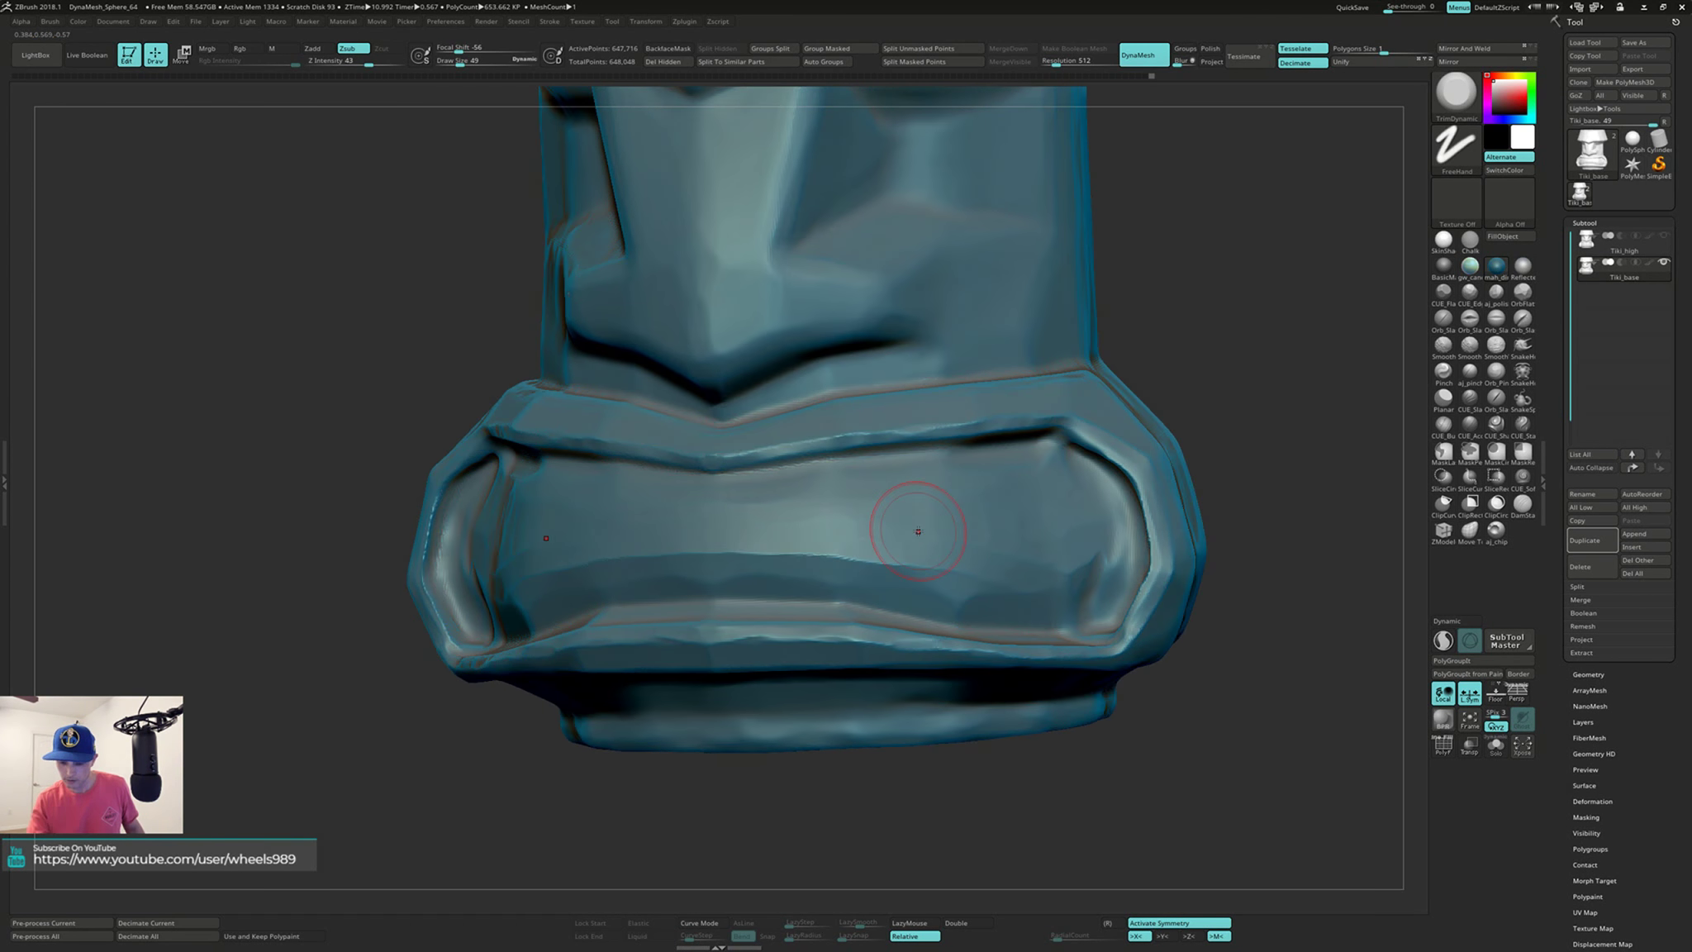
pyautogui.moveTo(1015, 581); pyautogui.dragTo(1023, 576, button='right')
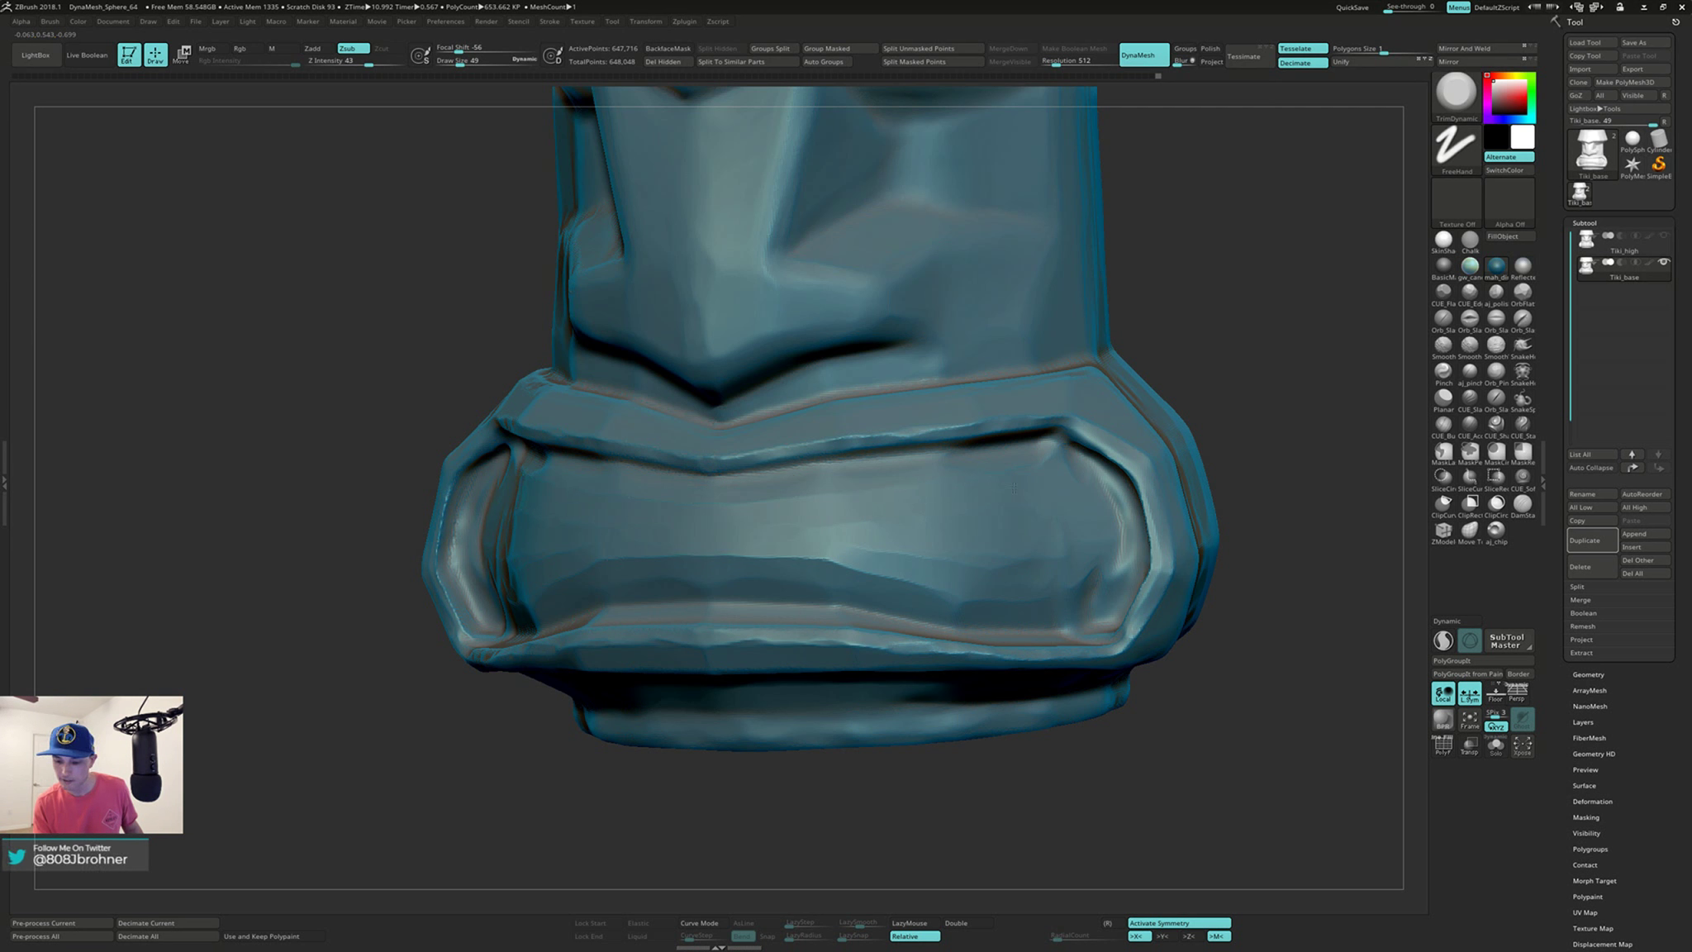
pyautogui.moveTo(1079, 499); pyautogui.dragTo(1061, 488, button='right')
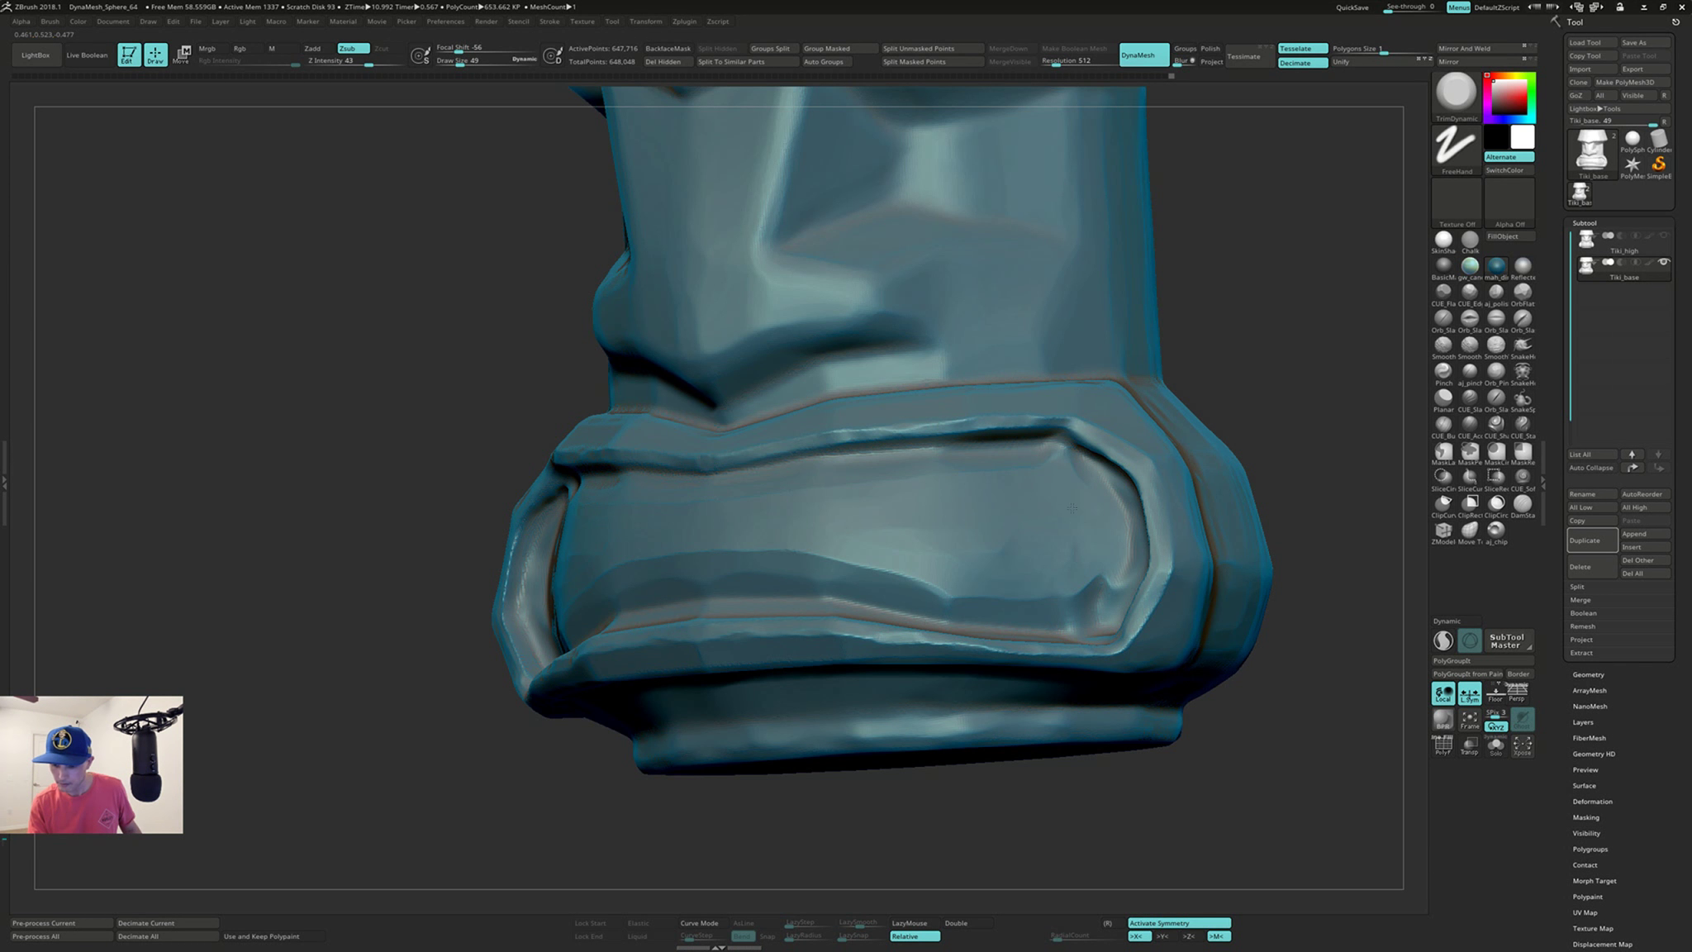
pyautogui.moveTo(1042, 542)
pyautogui.mouseDown(button='right')
pyautogui.moveTo(1066, 545)
pyautogui.moveTo(1017, 544)
pyautogui.moveTo(1022, 520)
pyautogui.mouseUp(button='right')
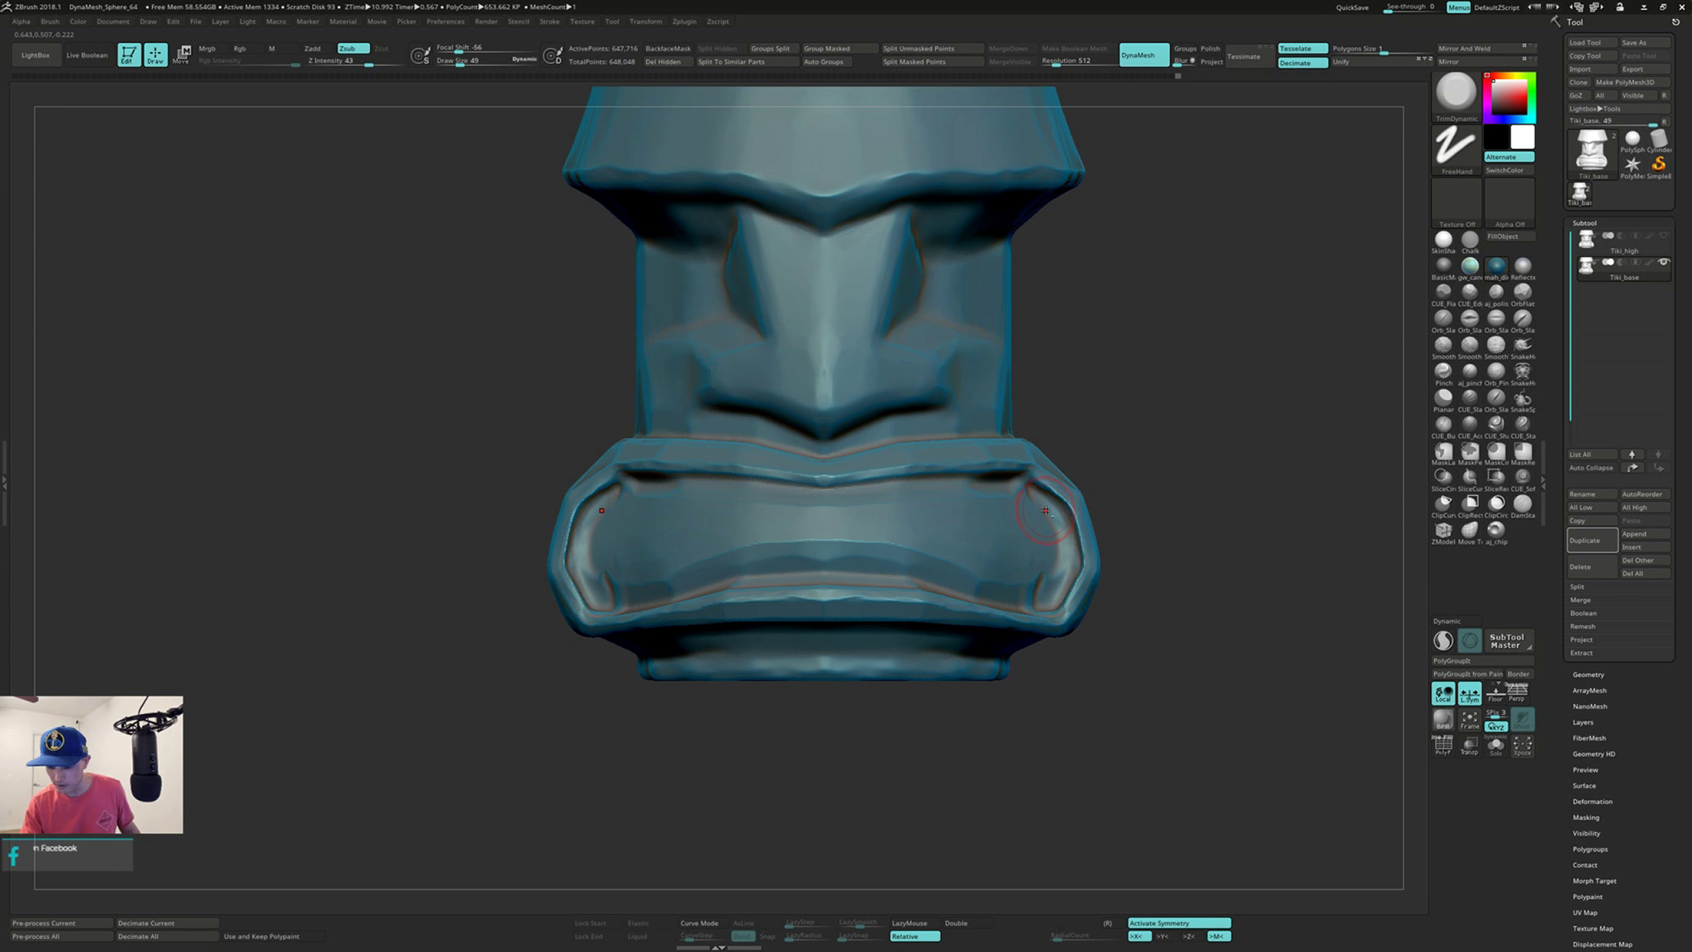
# Step: Reduce the TrimDynamic draw size and remesh the blended mouth with DynaMesh at resolution 512
pyautogui.keyDown('ctrl'); pyautogui.moveTo(1042, 506); pyautogui.dragTo(1036, 570, button='right'); pyautogui.keyUp('ctrl')
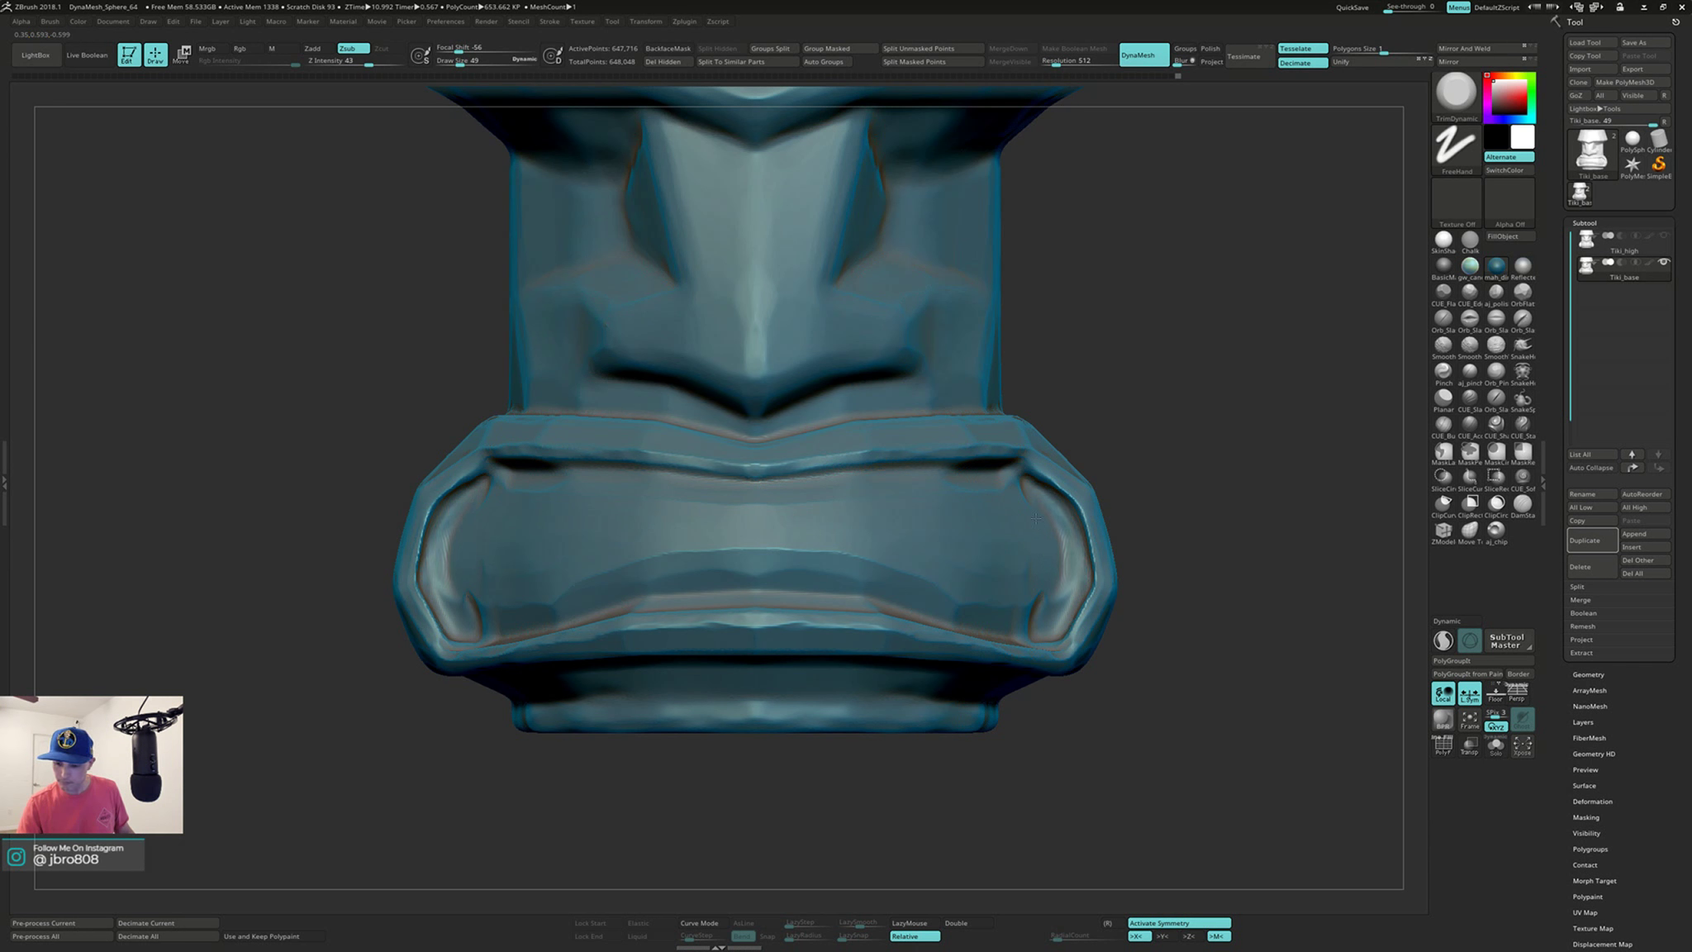
pyautogui.moveTo(1031, 507); pyautogui.dragTo(1144, 472, button='right')
pyautogui.press('s')
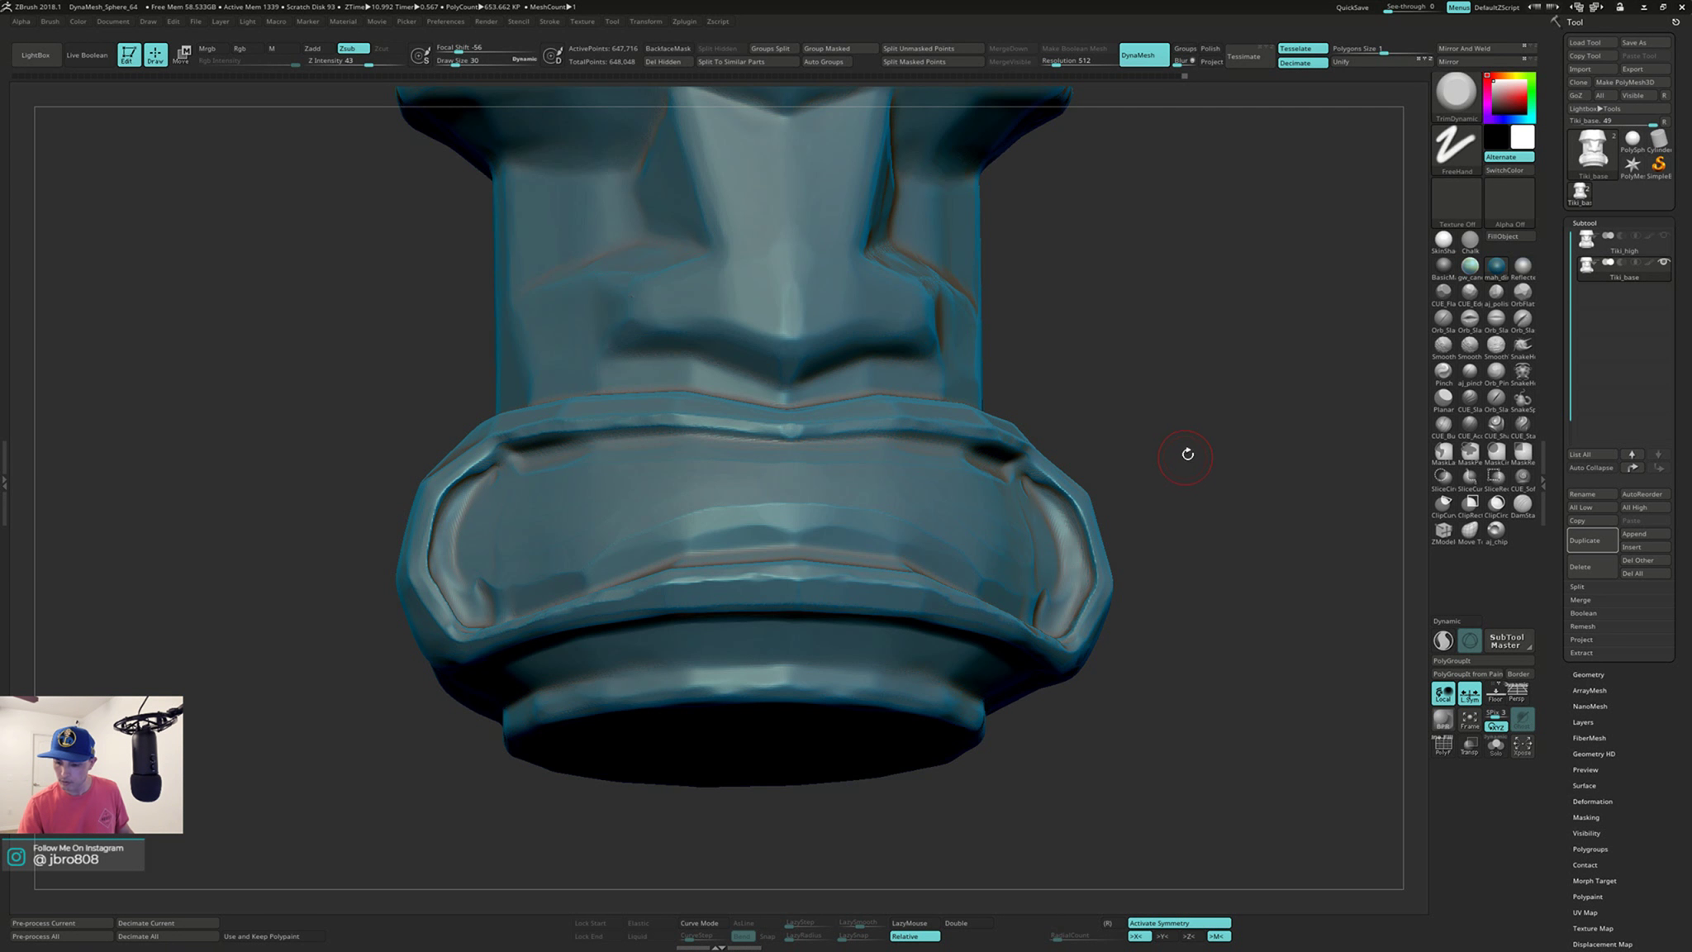
pyautogui.press('ctrl')
pyautogui.keyDown('ctrl'); pyautogui.moveTo(1189, 552); pyautogui.dragTo(1189, 552); pyautogui.keyUp('ctrl')
# Step: Smooth and flatten the inner ends and lower corners of the mouth recess
pyautogui.keyDown('shift'); pyautogui.moveTo(1051, 480); pyautogui.dragTo(1090, 571); pyautogui.keyUp('shift')
pyautogui.moveTo(1063, 614); pyautogui.dragTo(1053, 599, button='right')
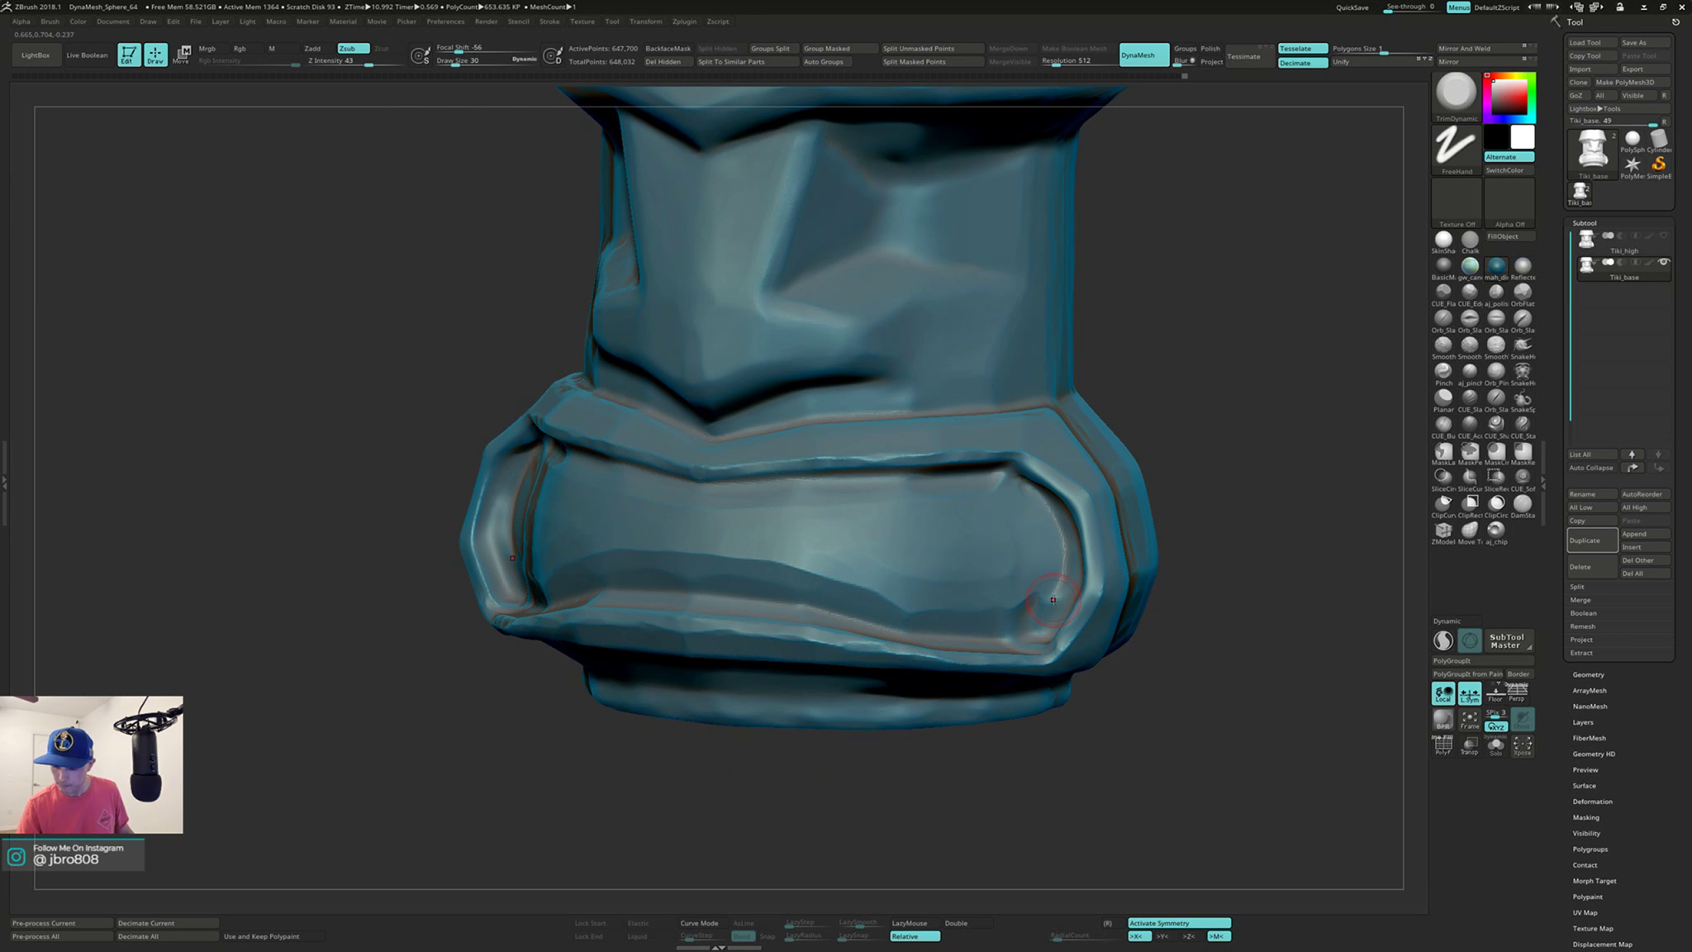
pyautogui.keyDown('shift'); pyautogui.moveTo(1033, 599); pyautogui.dragTo(1021, 621); pyautogui.keyUp('shift')
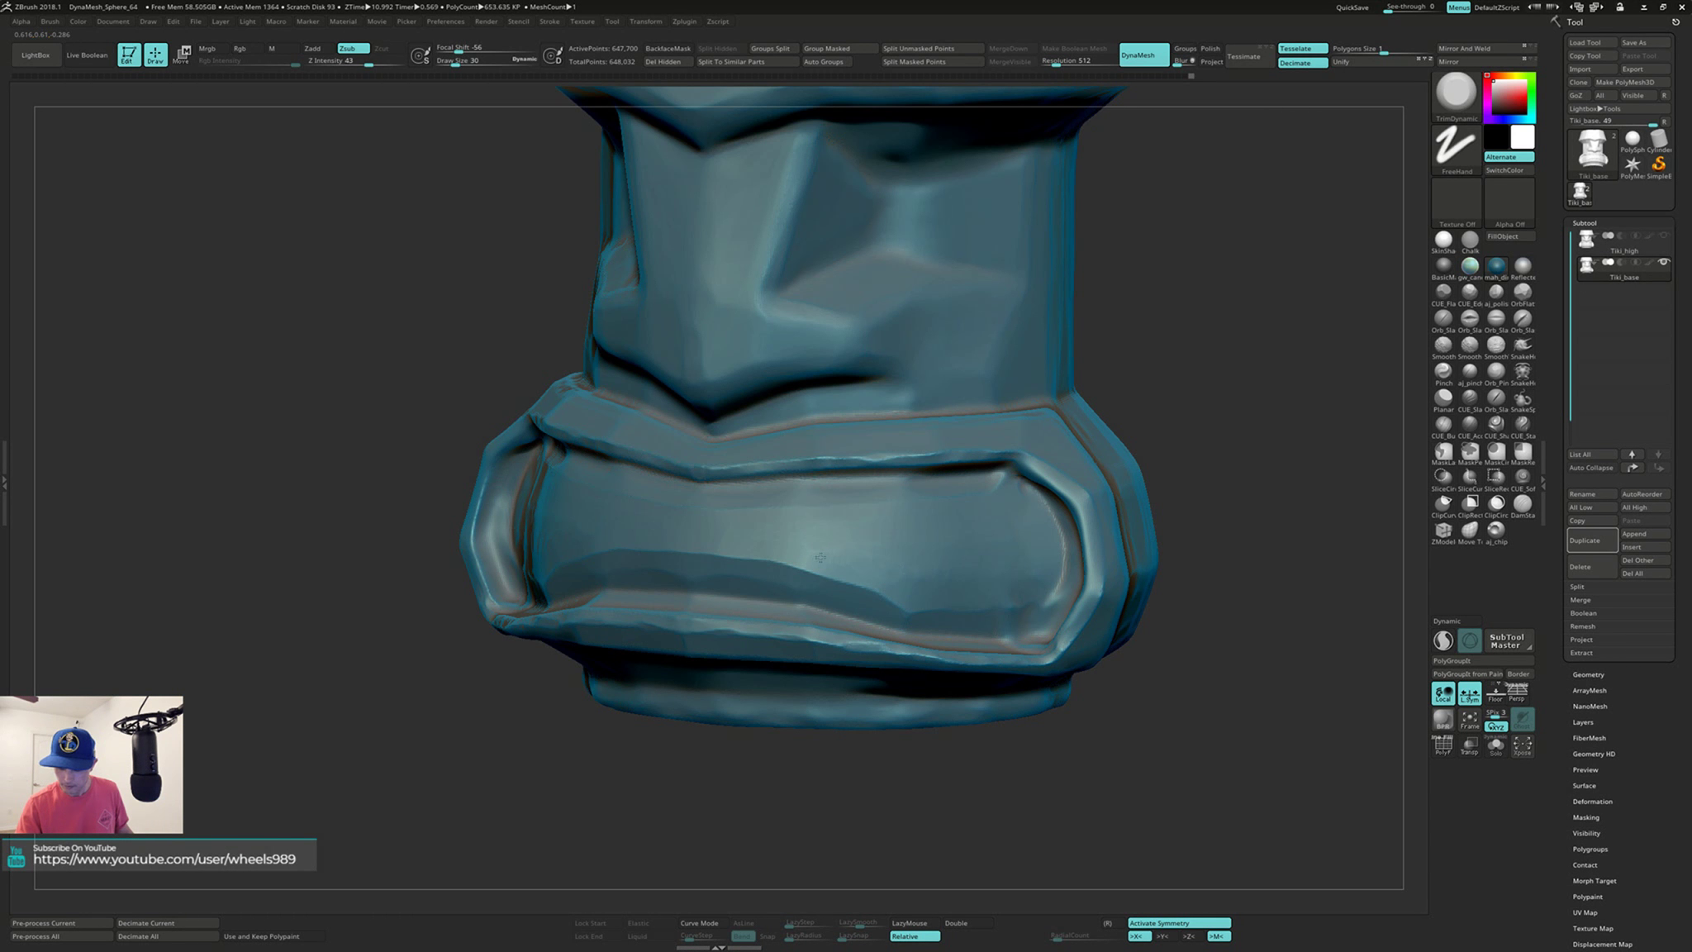
pyautogui.moveTo(948, 595)
pyautogui.mouseDown(button='right')
pyautogui.moveTo(1066, 537)
pyautogui.moveTo(1099, 570)
pyautogui.mouseUp(button='right')
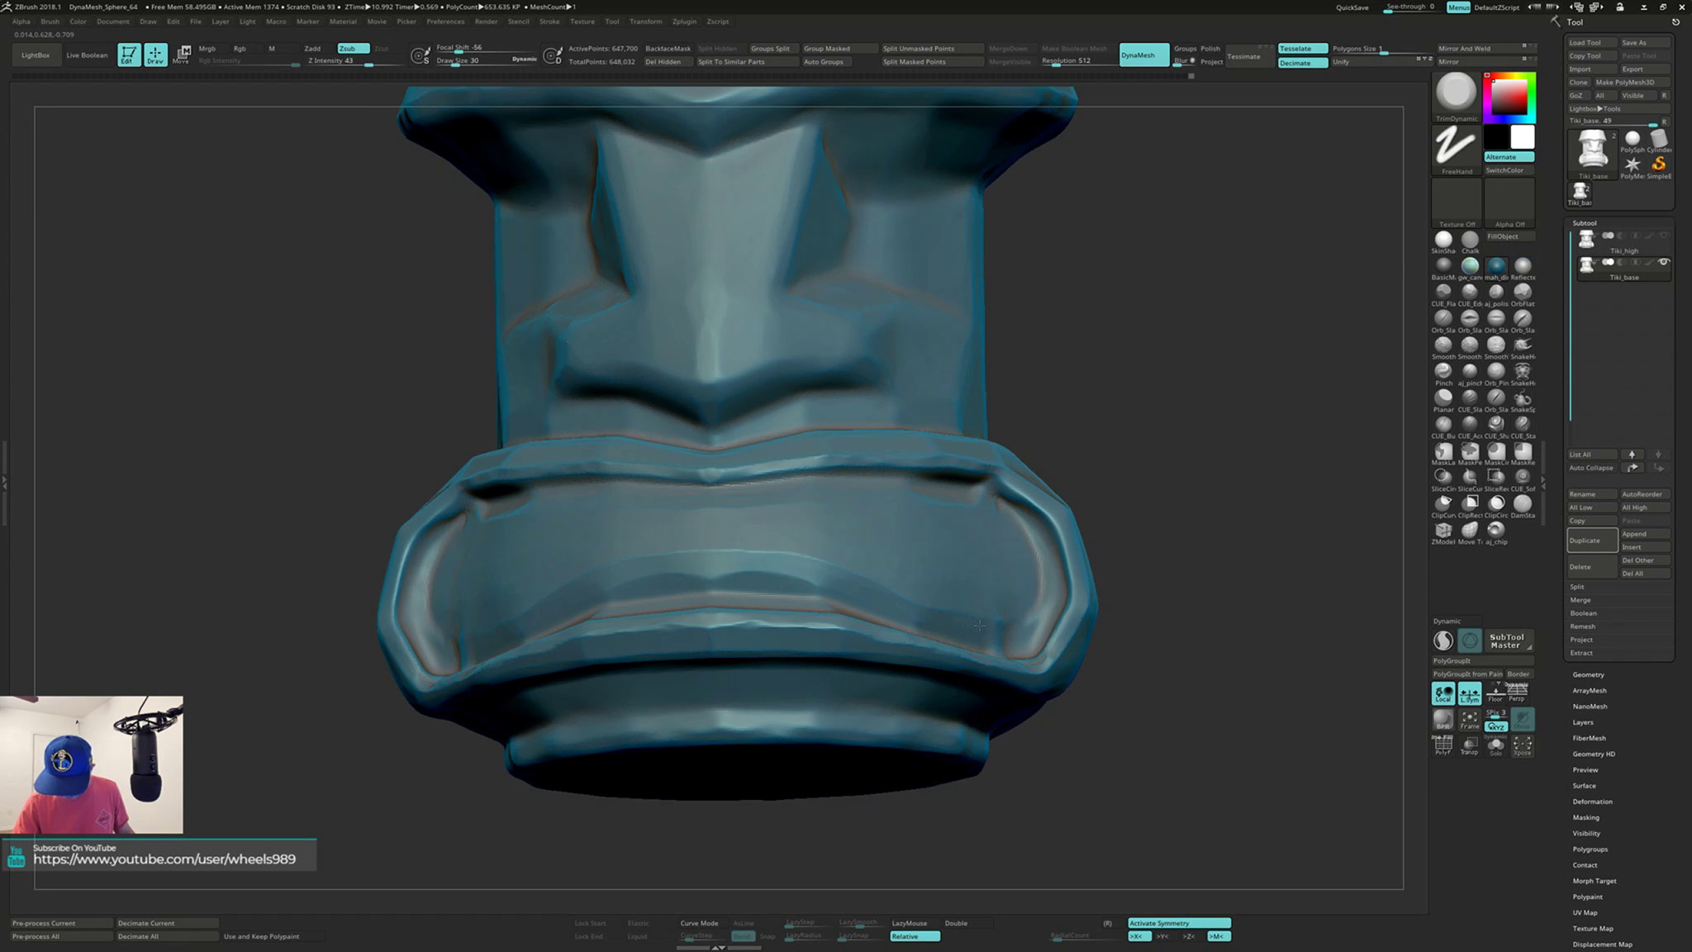
pyautogui.moveTo(1022, 620)
pyautogui.mouseDown(button='right')
pyautogui.moveTo(741, 559)
pyautogui.moveTo(883, 481)
pyautogui.moveTo(964, 410)
pyautogui.moveTo(918, 423)
pyautogui.moveTo(987, 433)
pyautogui.moveTo(1207, 360)
pyautogui.mouseUp(button='right')
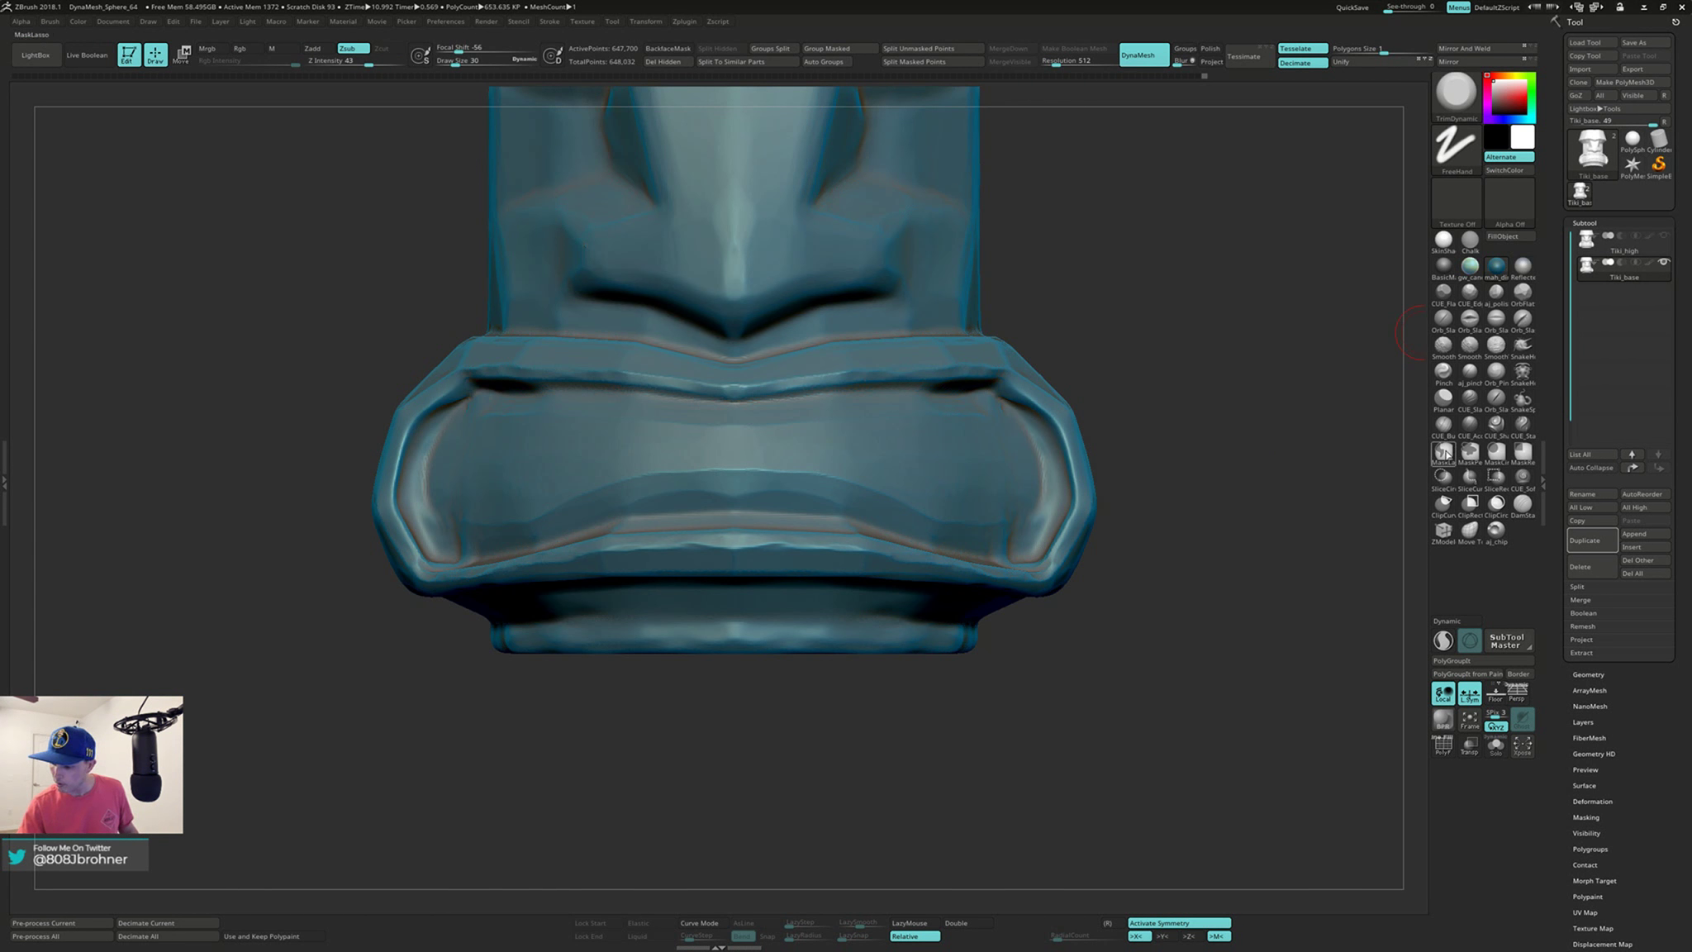
# Step: Mask the lip rims around both ends of the mouth with MaskLasso, leaving the inner mouth surface unmasked
pyautogui.moveTo(1074, 297)
pyautogui.keyDown('ctrl'); pyautogui.mouseDown()
pyautogui.moveTo(1012, 303)
pyautogui.moveTo(987, 347)
pyautogui.moveTo(1056, 437)
pyautogui.moveTo(1047, 562)
pyautogui.moveTo(1185, 430)
pyautogui.moveTo(1202, 371)
pyautogui.mouseUp(); pyautogui.keyUp('ctrl')
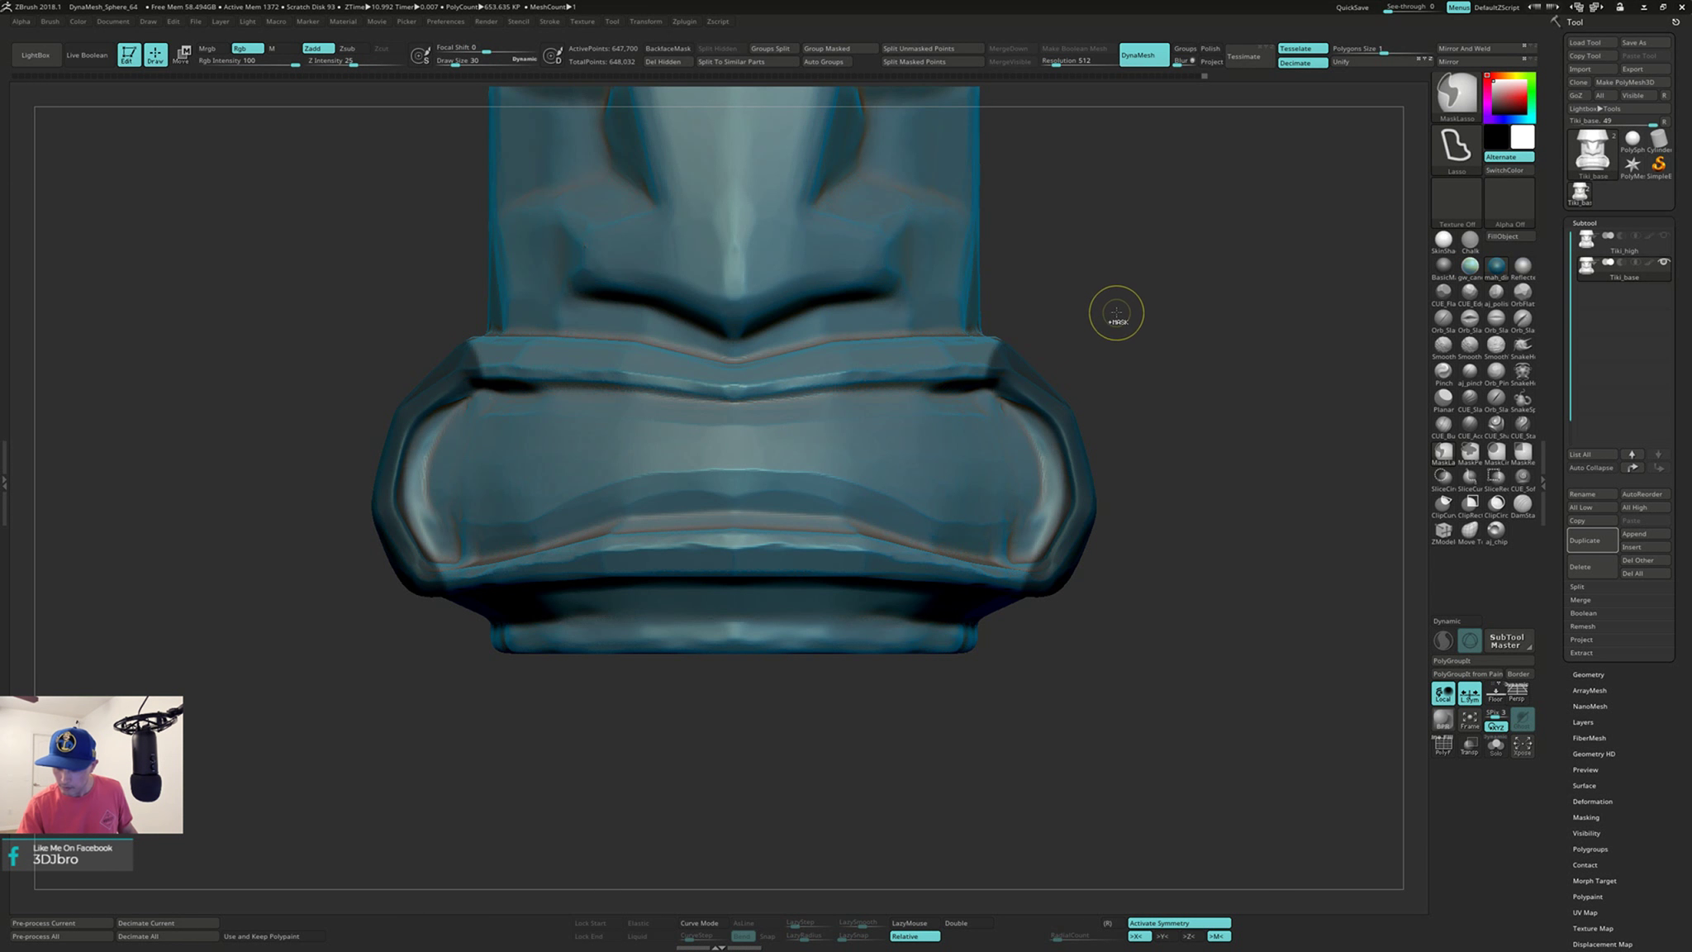
pyautogui.moveTo(1111, 314)
pyautogui.keyDown('ctrl'); pyautogui.mouseDown()
pyautogui.moveTo(1016, 371)
pyautogui.moveTo(1030, 570)
pyautogui.mouseUp(); pyautogui.keyUp('ctrl')
pyautogui.moveTo(1183, 514)
pyautogui.mouseDown()
pyautogui.moveTo(1107, 504)
pyautogui.moveTo(1156, 508)
pyautogui.mouseUp()
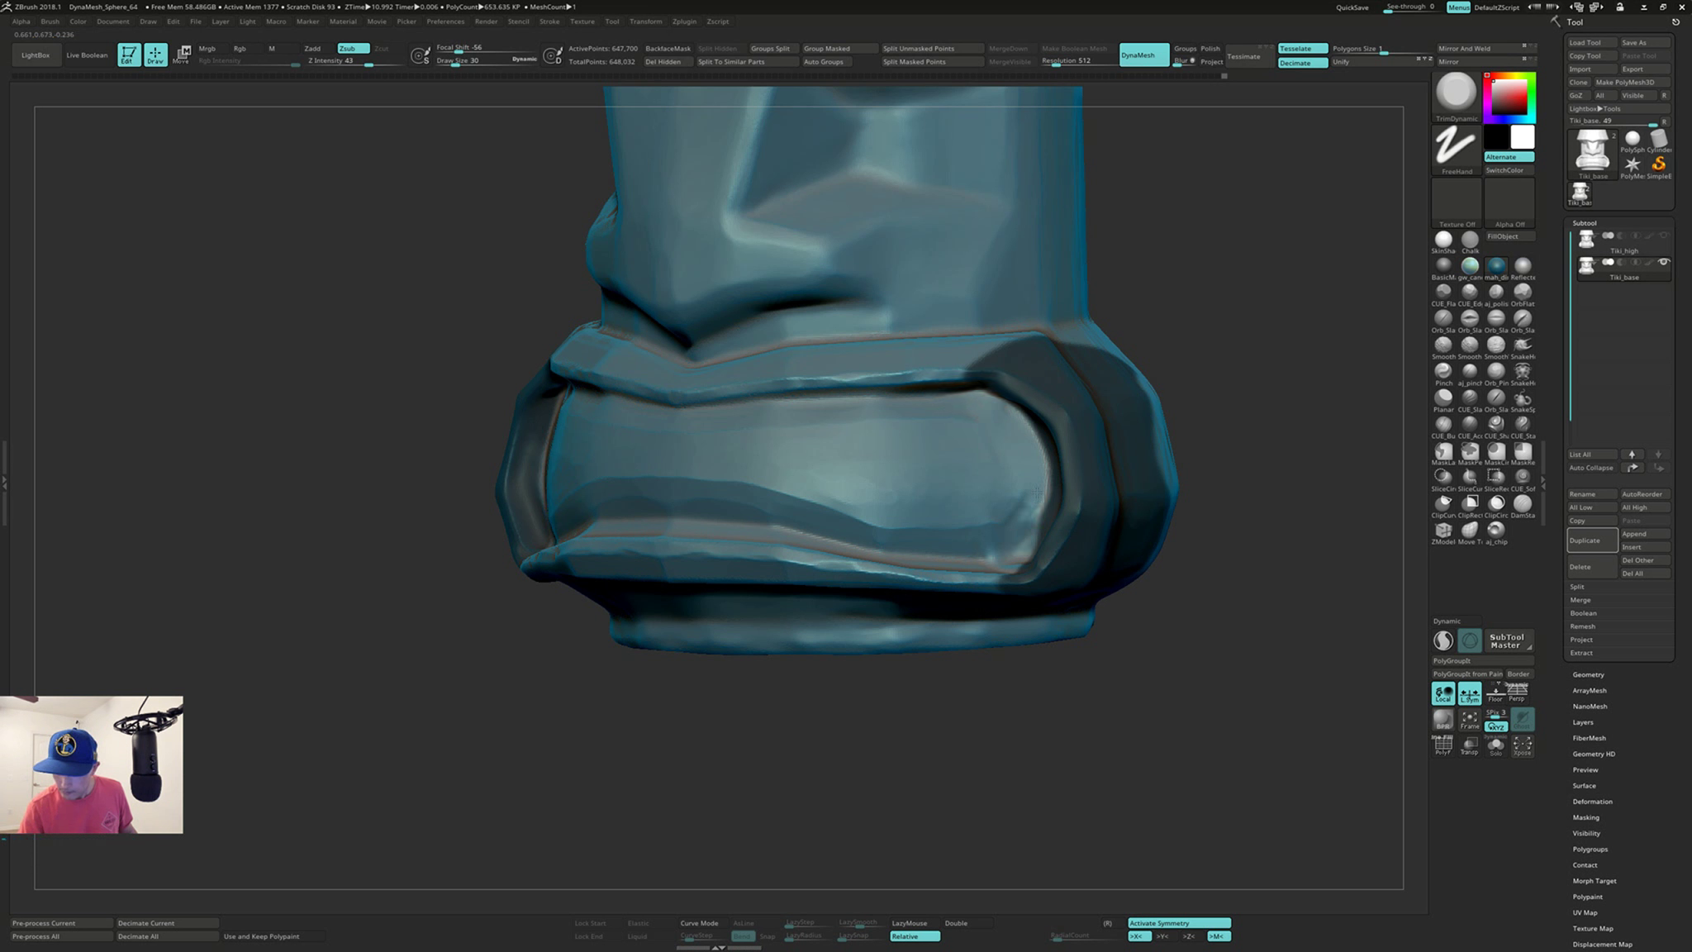
# Step: Refine the unmasked mouth surface beside the masked lip rims and build up its ends with ClayBuildup strokes
pyautogui.moveTo(1028, 441); pyautogui.dragTo(979, 404, button='right')
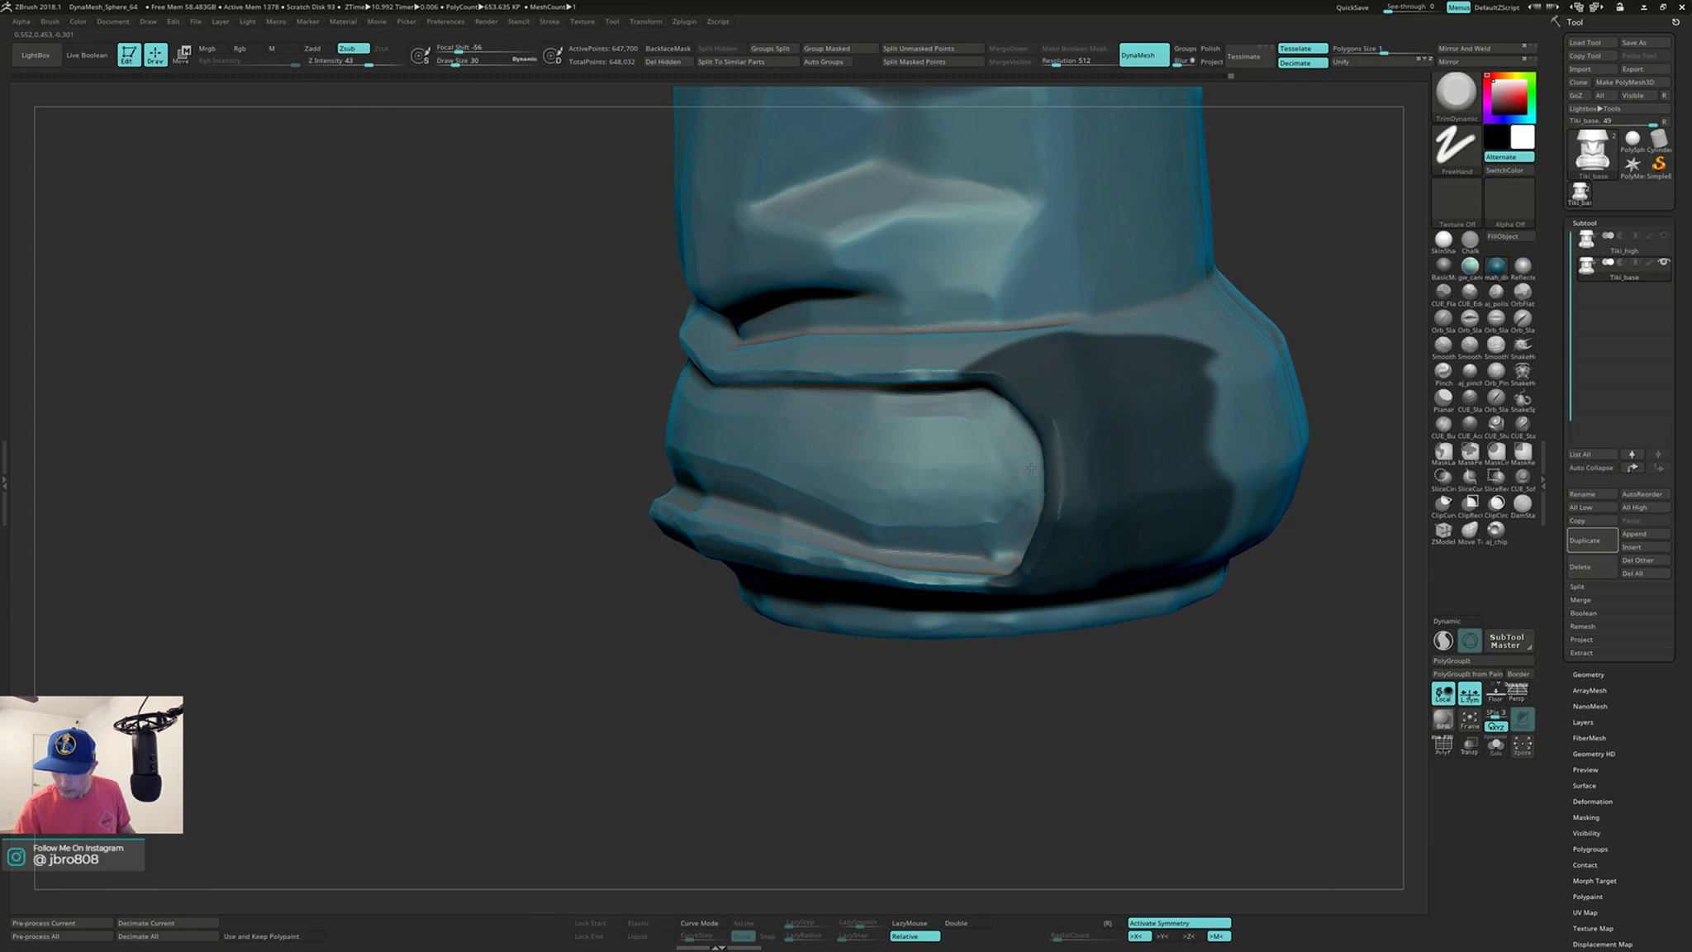
pyautogui.moveTo(1031, 468)
pyautogui.mouseDown(button='right')
pyautogui.moveTo(1023, 497)
pyautogui.moveTo(1033, 477)
pyautogui.moveTo(954, 427)
pyautogui.mouseUp(button='right')
pyautogui.press('b')
pyautogui.press('c')
pyautogui.press('b')
pyautogui.moveTo(994, 450); pyautogui.dragTo(1005, 476)
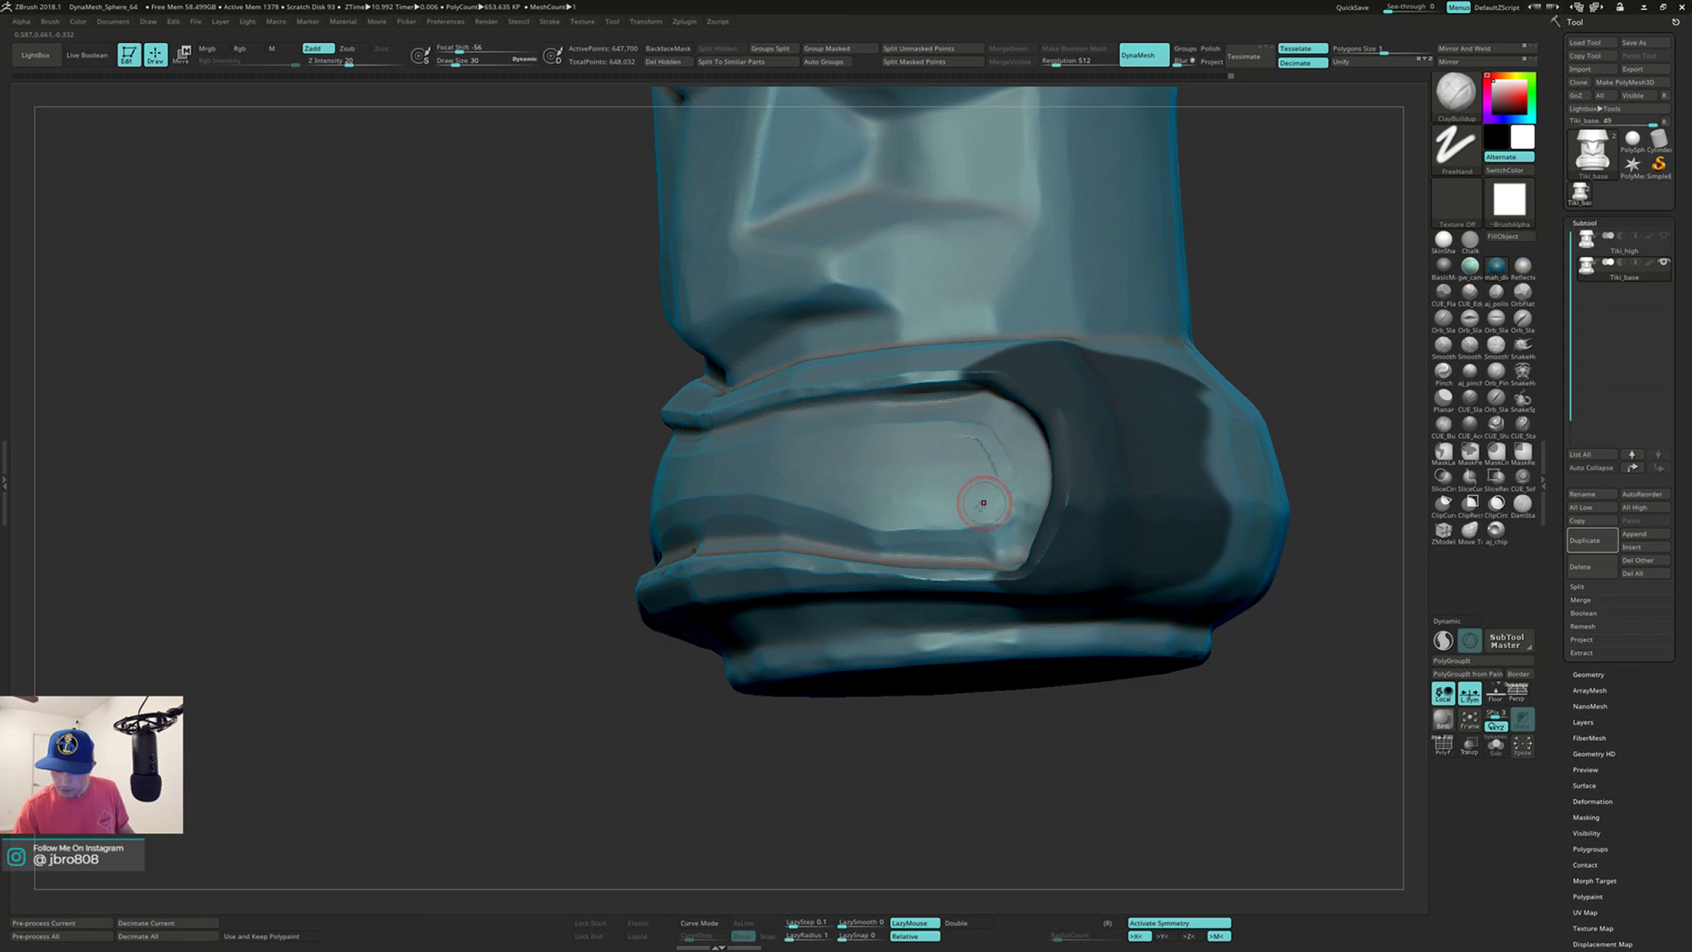
pyautogui.moveTo(973, 499); pyautogui.dragTo(932, 522, button='right')
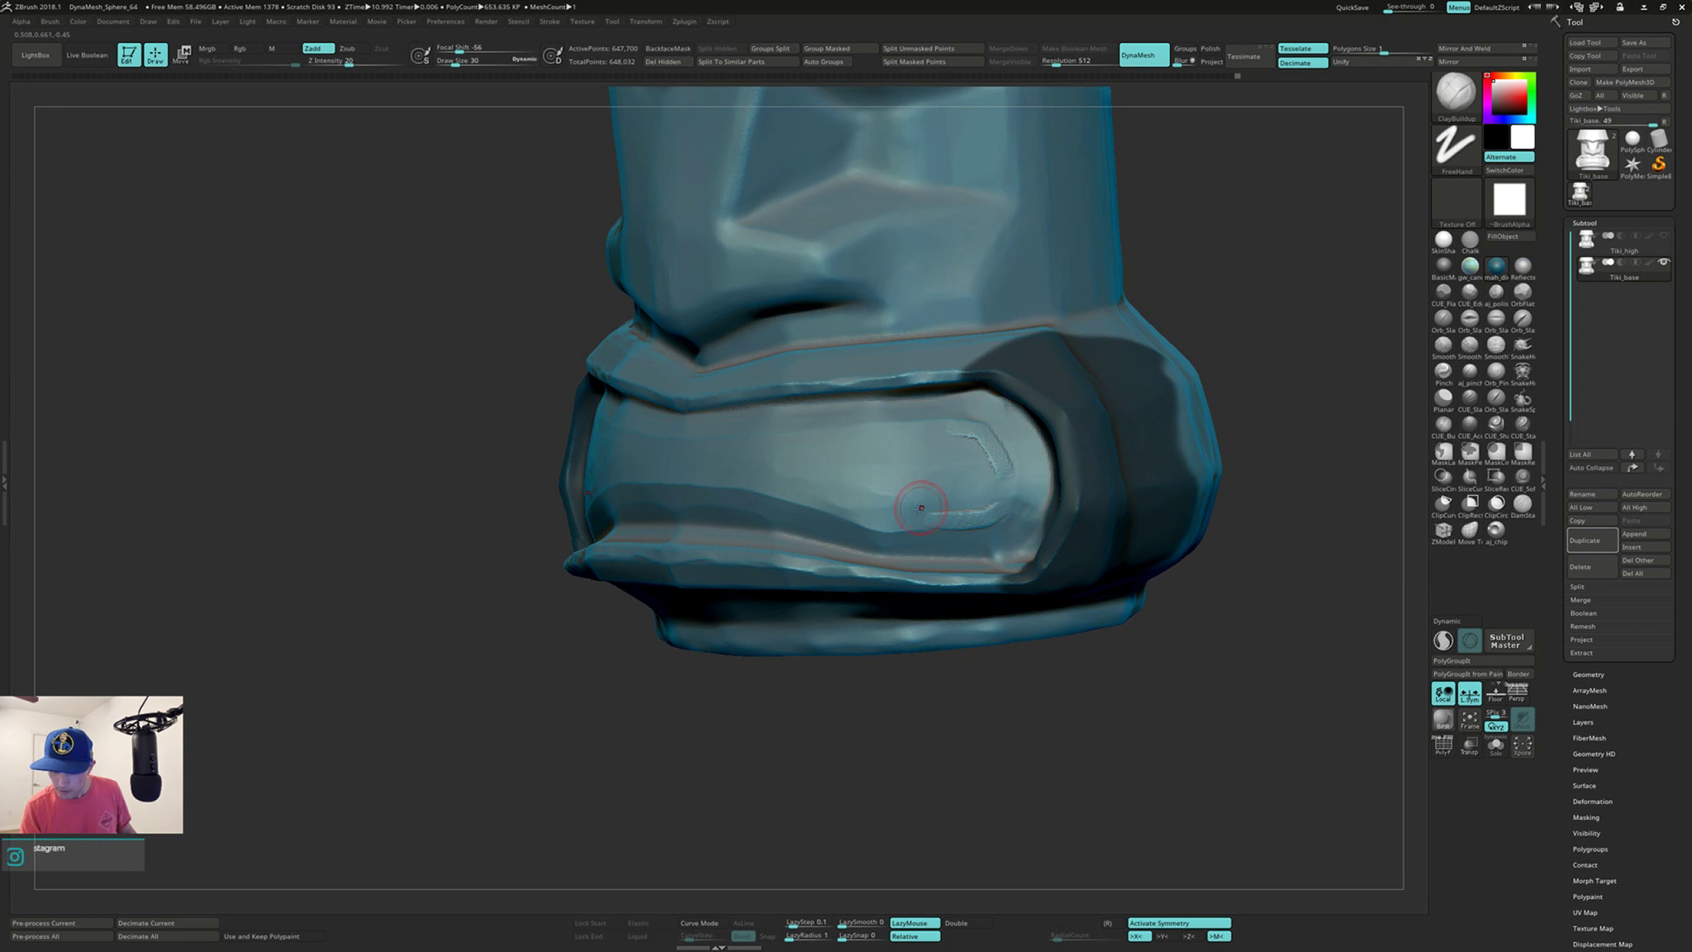
# Step: Build up curved and vertical ClayBuildup strokes at the rounded outer end of the mouth's inner panel, with symmetry on
pyautogui.moveTo(897, 522); pyautogui.dragTo(991, 504)
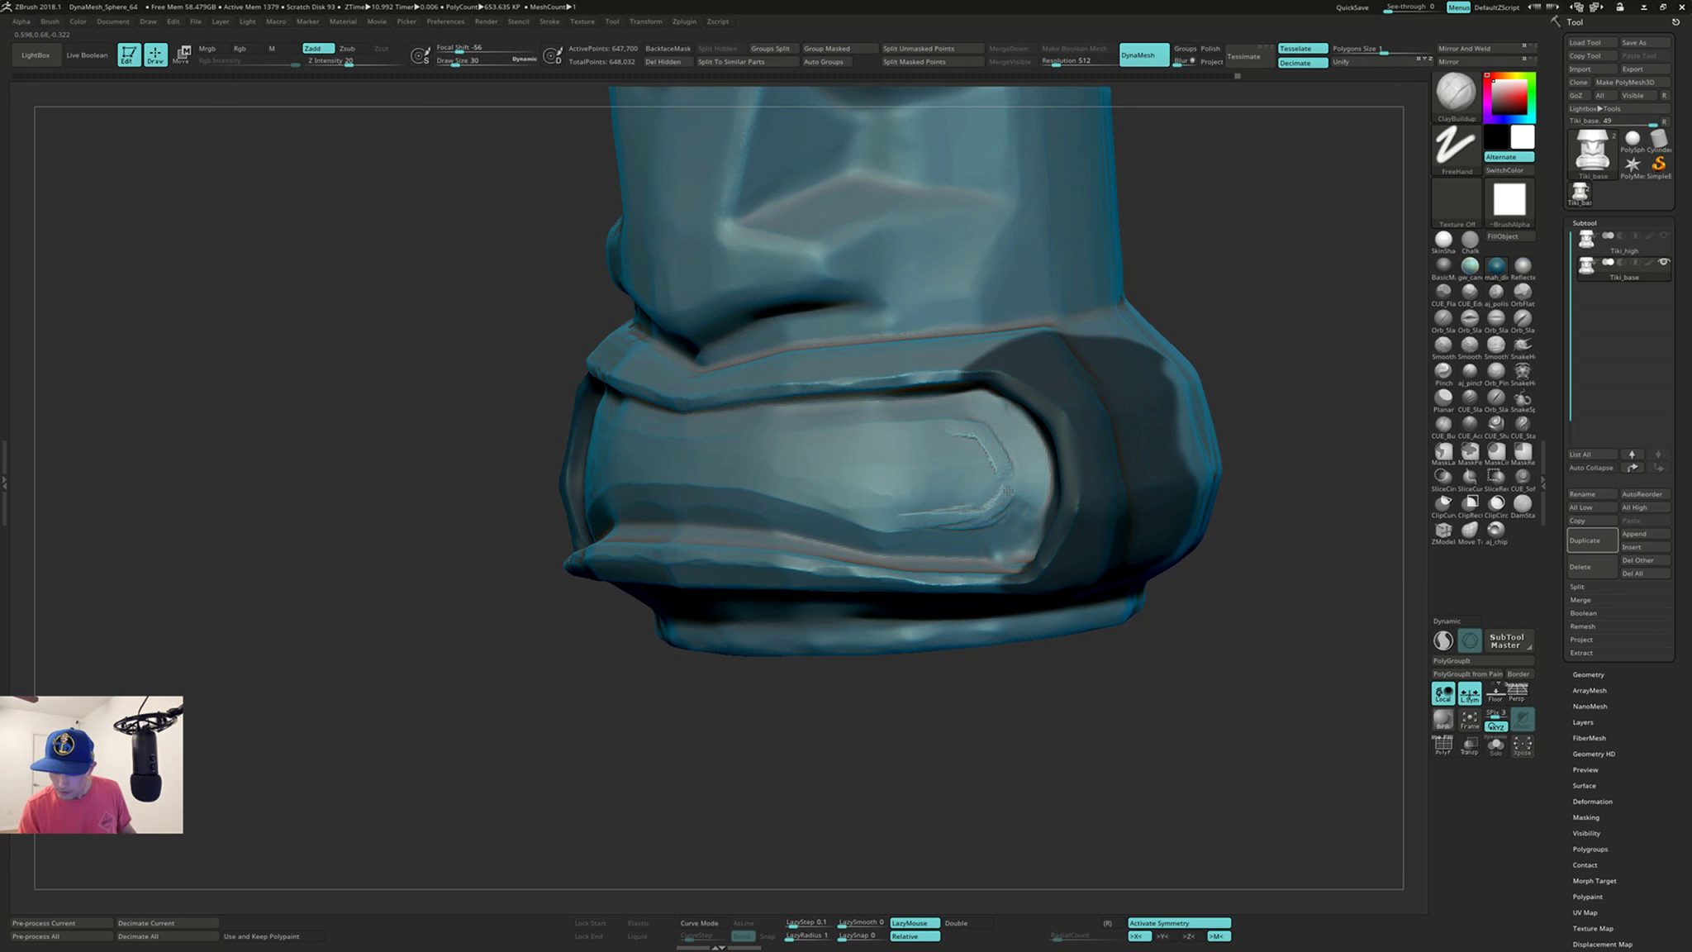
pyautogui.moveTo(984, 405)
pyautogui.mouseDown(button='right')
pyautogui.moveTo(903, 447)
pyautogui.moveTo(927, 426)
pyautogui.mouseUp(button='right')
pyautogui.moveTo(992, 426)
pyautogui.mouseDown()
pyautogui.moveTo(1005, 489)
pyautogui.moveTo(961, 490)
pyautogui.mouseUp()
pyautogui.moveTo(967, 467); pyautogui.dragTo(934, 435, button='right')
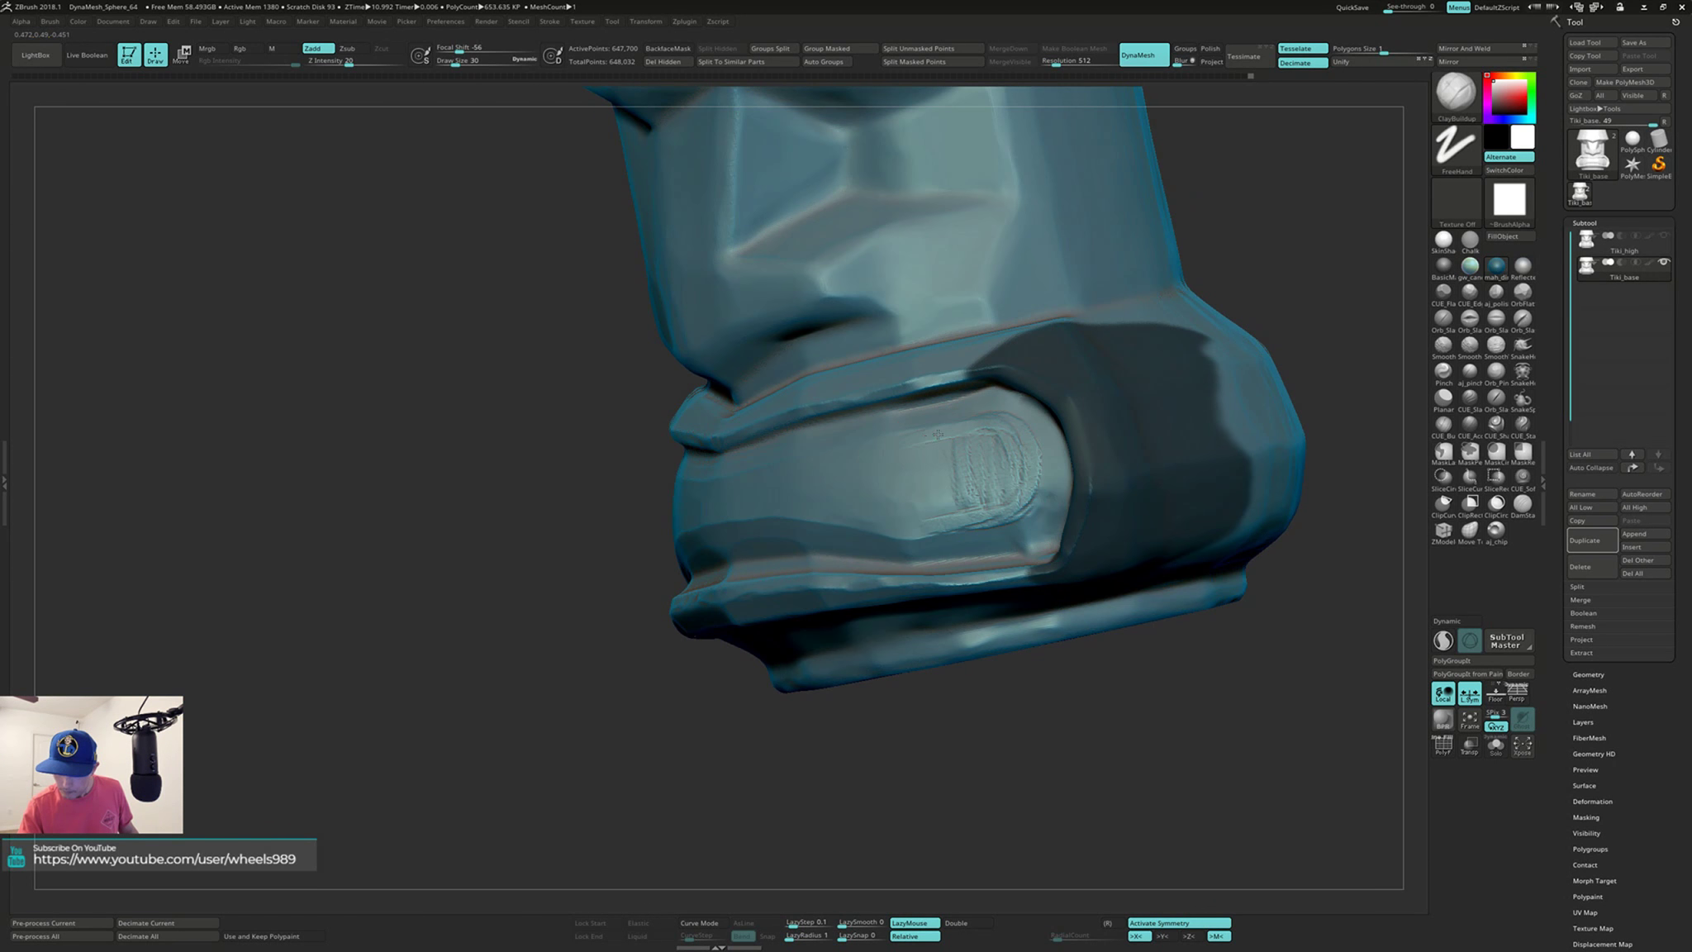
pyautogui.moveTo(1030, 471)
pyautogui.mouseDown(button='right')
pyautogui.moveTo(1025, 416)
pyautogui.moveTo(1051, 496)
pyautogui.mouseUp(button='right')
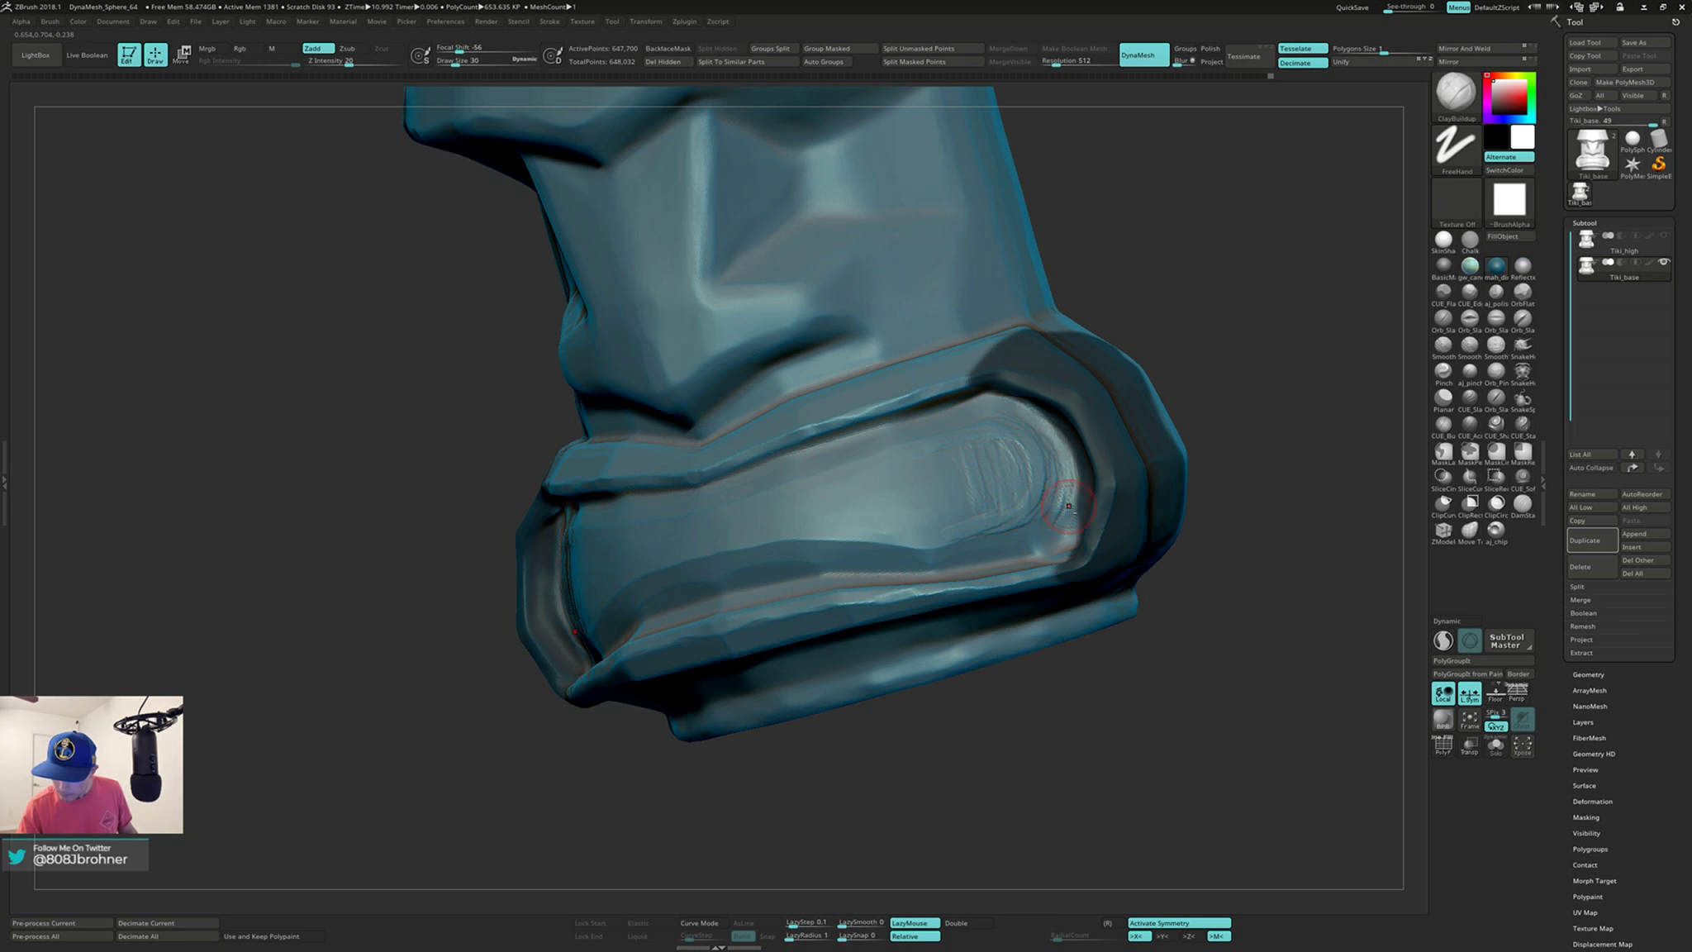
pyautogui.moveTo(1047, 515)
pyautogui.mouseDown(button='right')
pyautogui.moveTo(1005, 528)
pyautogui.moveTo(1026, 527)
pyautogui.mouseUp(button='right')
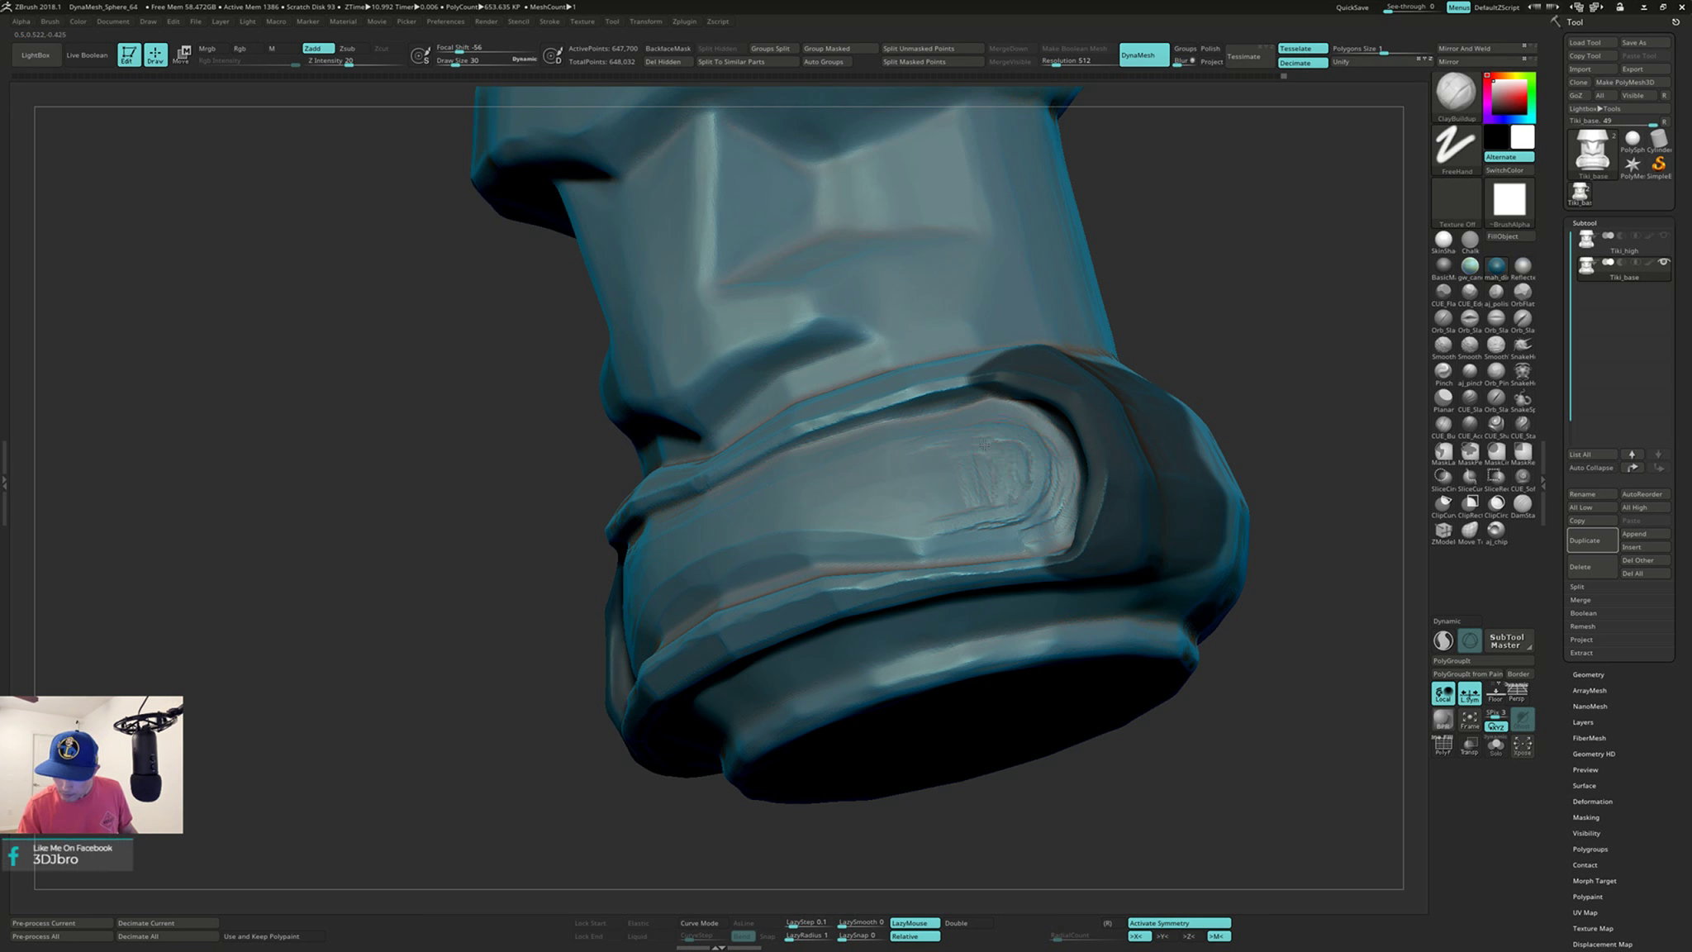
# Step: Fill in the rounded end of the mouth panel with more ClayBuildup strokes, undoing unwanted strokes along the way
pyautogui.moveTo(961, 457); pyautogui.dragTo(957, 495)
pyautogui.moveTo(967, 472)
pyautogui.mouseDown(button='right')
pyautogui.moveTo(991, 516)
pyautogui.moveTo(987, 470)
pyautogui.mouseUp(button='right')
pyautogui.hotkey('ctrl', 'z')
pyautogui.hotkey('ctrl', 'z')
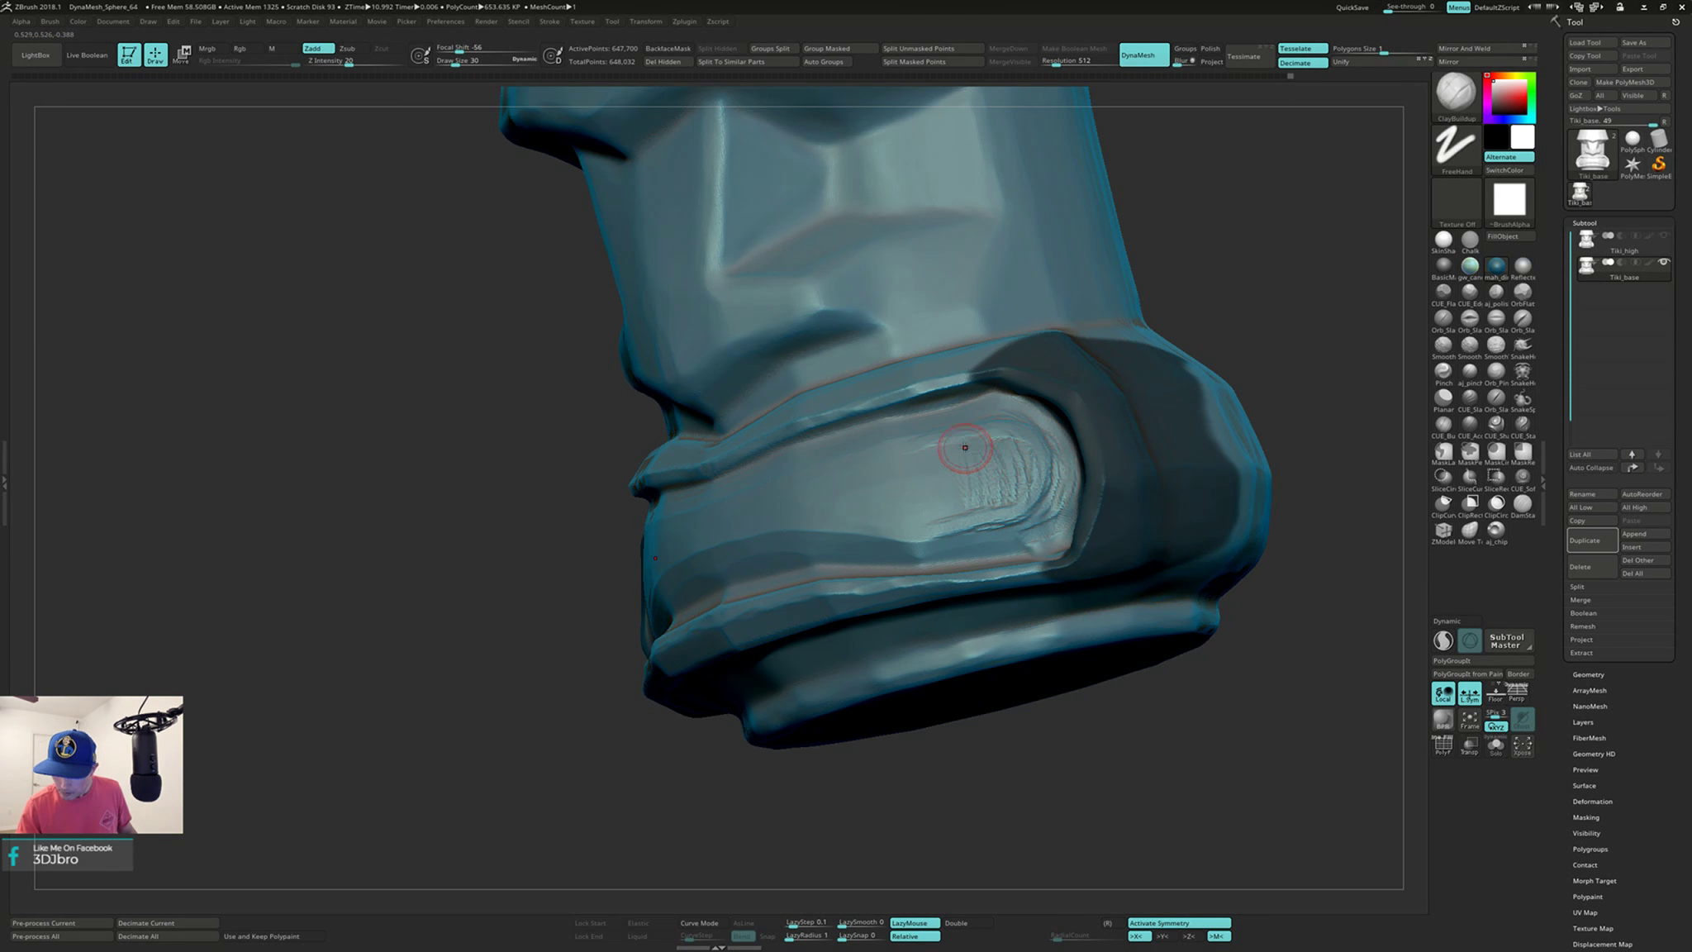
pyautogui.moveTo(959, 485)
pyautogui.mouseDown(button='right')
pyautogui.moveTo(1033, 520)
pyautogui.moveTo(1034, 467)
pyautogui.mouseUp(button='right')
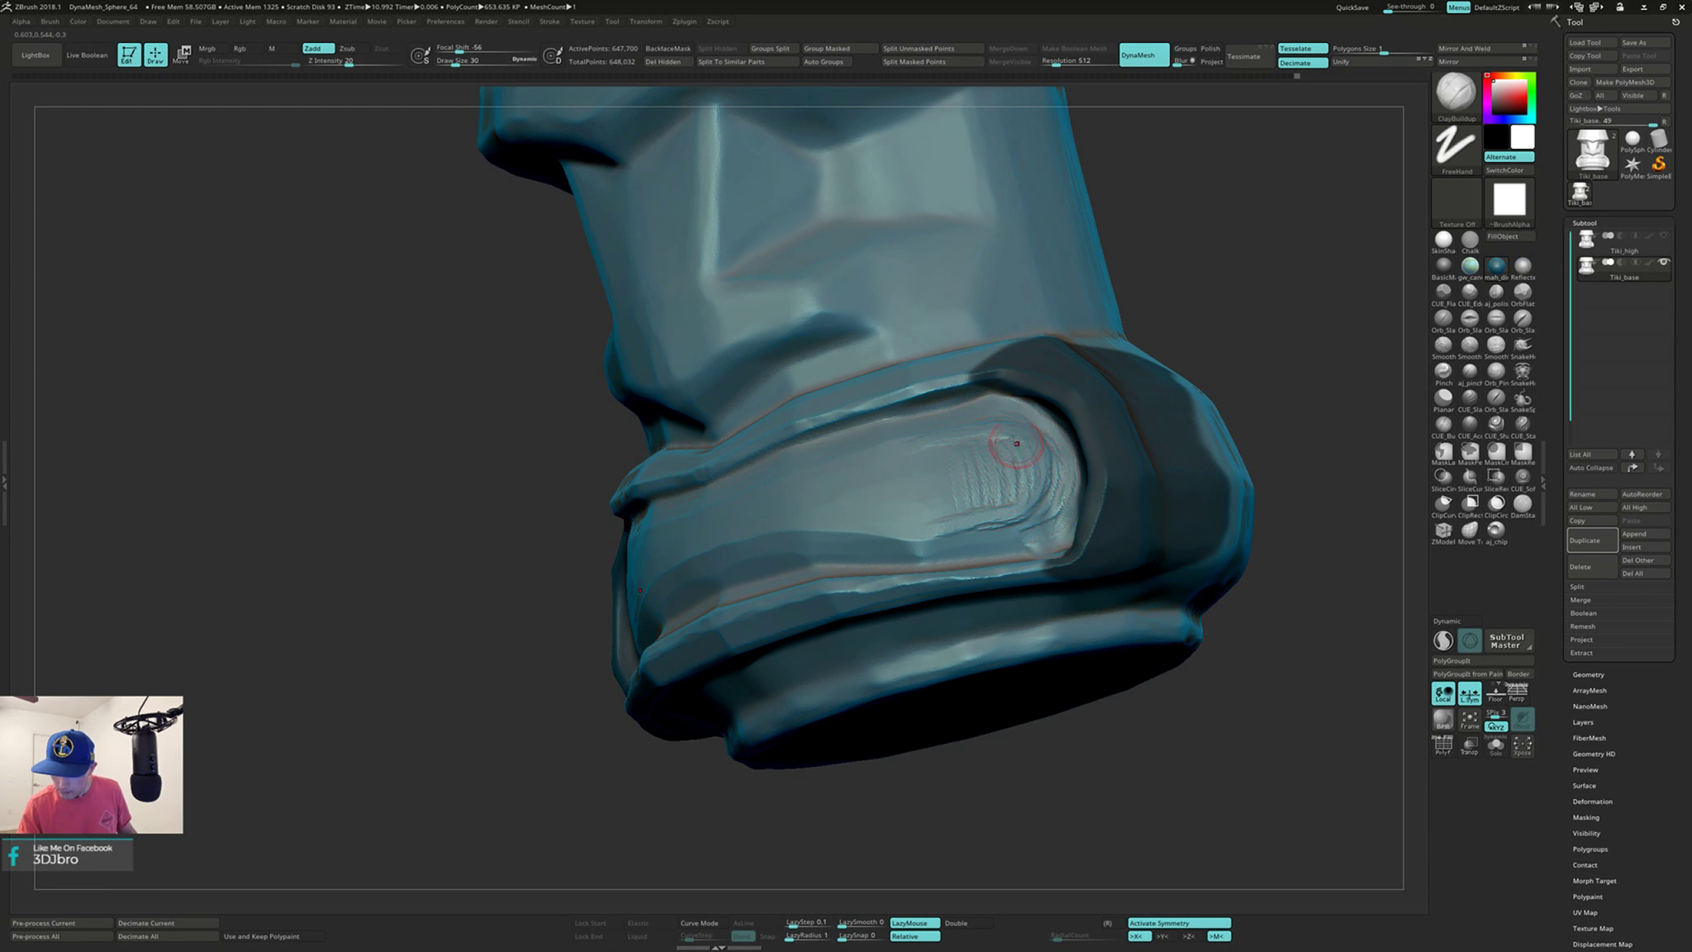
pyautogui.moveTo(978, 446)
pyautogui.mouseDown()
pyautogui.moveTo(1003, 483)
pyautogui.moveTo(962, 495)
pyautogui.mouseUp()
pyautogui.moveTo(966, 481); pyautogui.dragTo(1016, 443, button='right')
pyautogui.moveTo(1011, 492); pyautogui.dragTo(1044, 479, button='right')
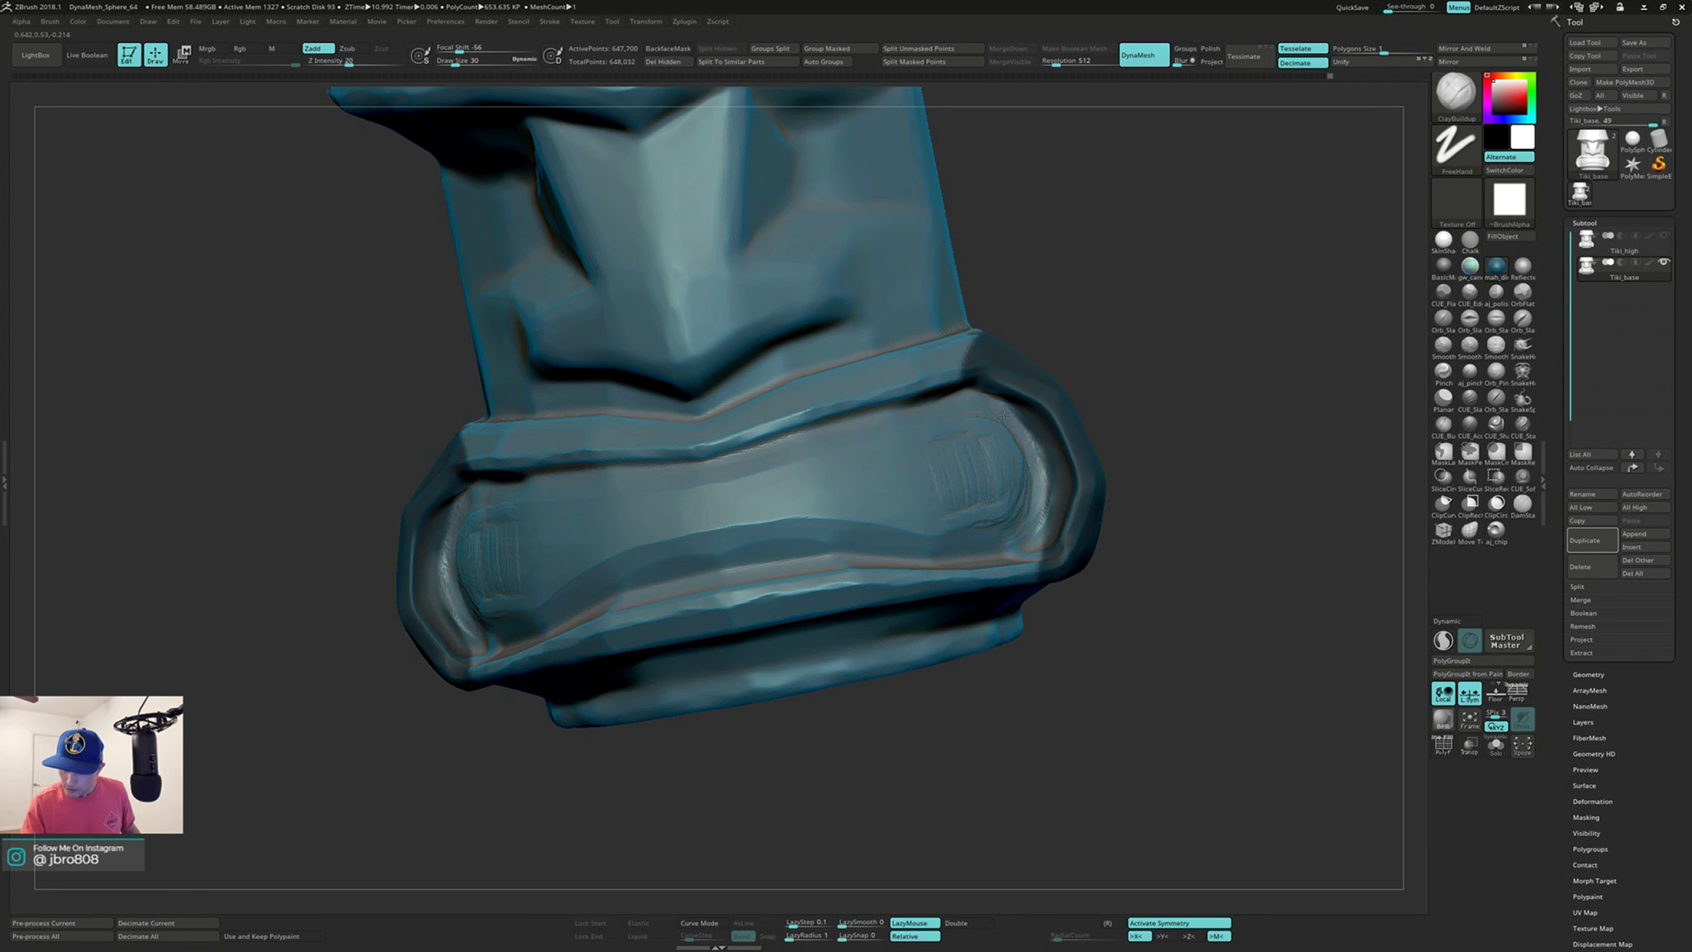
pyautogui.moveTo(995, 406); pyautogui.dragTo(1043, 377, button='right')
# Step: Update the DynaMesh and smooth out the clay strokes at the end of the mouth panel
pyautogui.keyDown('ctrl'); pyautogui.moveTo(1141, 344); pyautogui.dragTo(1175, 372); pyautogui.keyUp('ctrl')
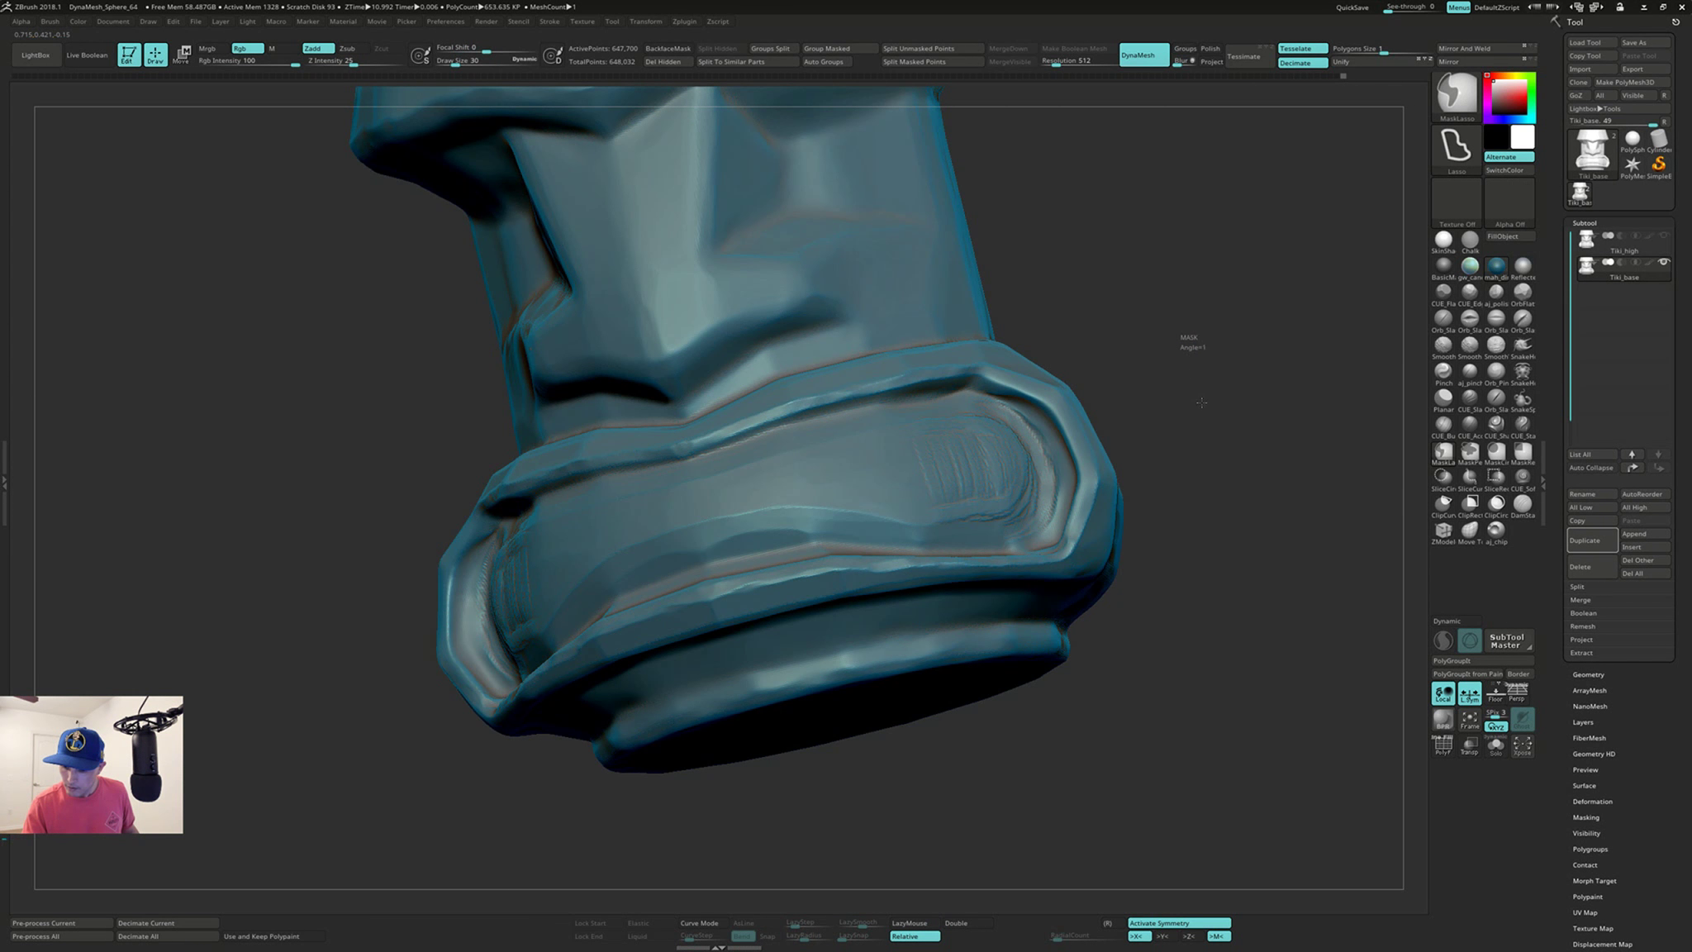
pyautogui.moveTo(1180, 375)
pyautogui.mouseDown(button='right')
pyautogui.moveTo(1185, 392)
pyautogui.moveTo(1165, 357)
pyautogui.mouseUp(button='right')
pyautogui.moveTo(934, 463)
pyautogui.keyDown('shift'); pyautogui.mouseDown()
pyautogui.moveTo(980, 442)
pyautogui.moveTo(938, 454)
pyautogui.mouseUp(); pyautogui.keyUp('shift')
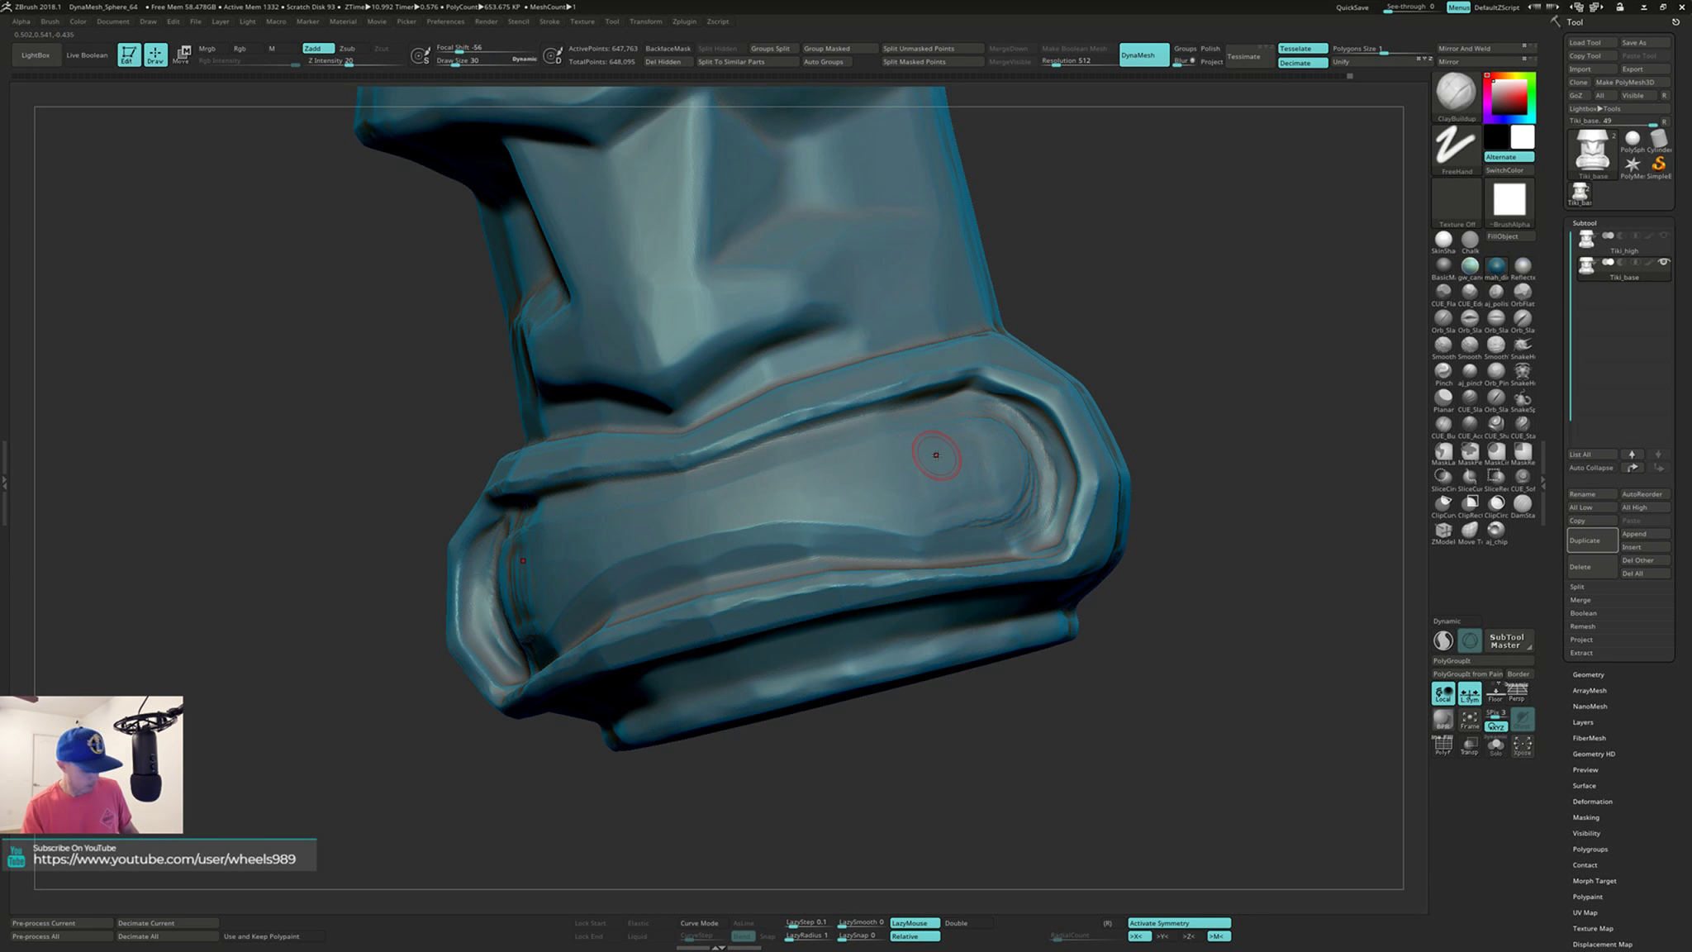
# Step: Flatten the rounded end of the mouth panel with the hPolish brush and smooth its lower outer corner
pyautogui.press('b')
pyautogui.press('h')
pyautogui.press('p')
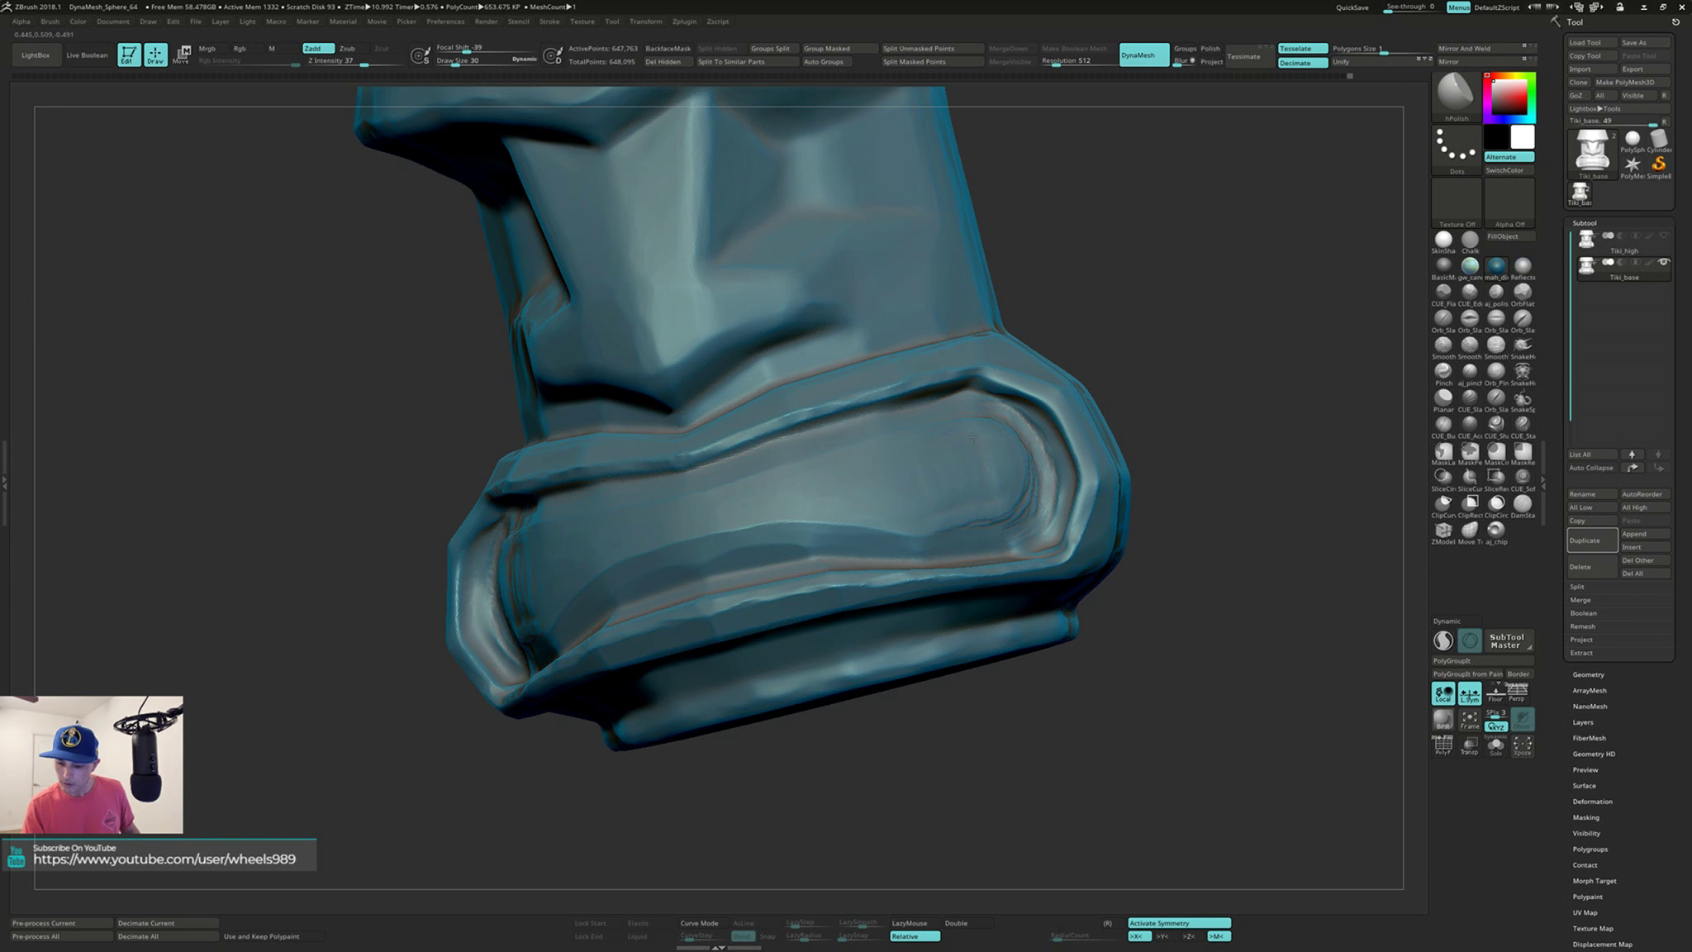
pyautogui.moveTo(961, 442)
pyautogui.mouseDown(button='right')
pyautogui.moveTo(912, 451)
pyautogui.moveTo(907, 518)
pyautogui.mouseUp(button='right')
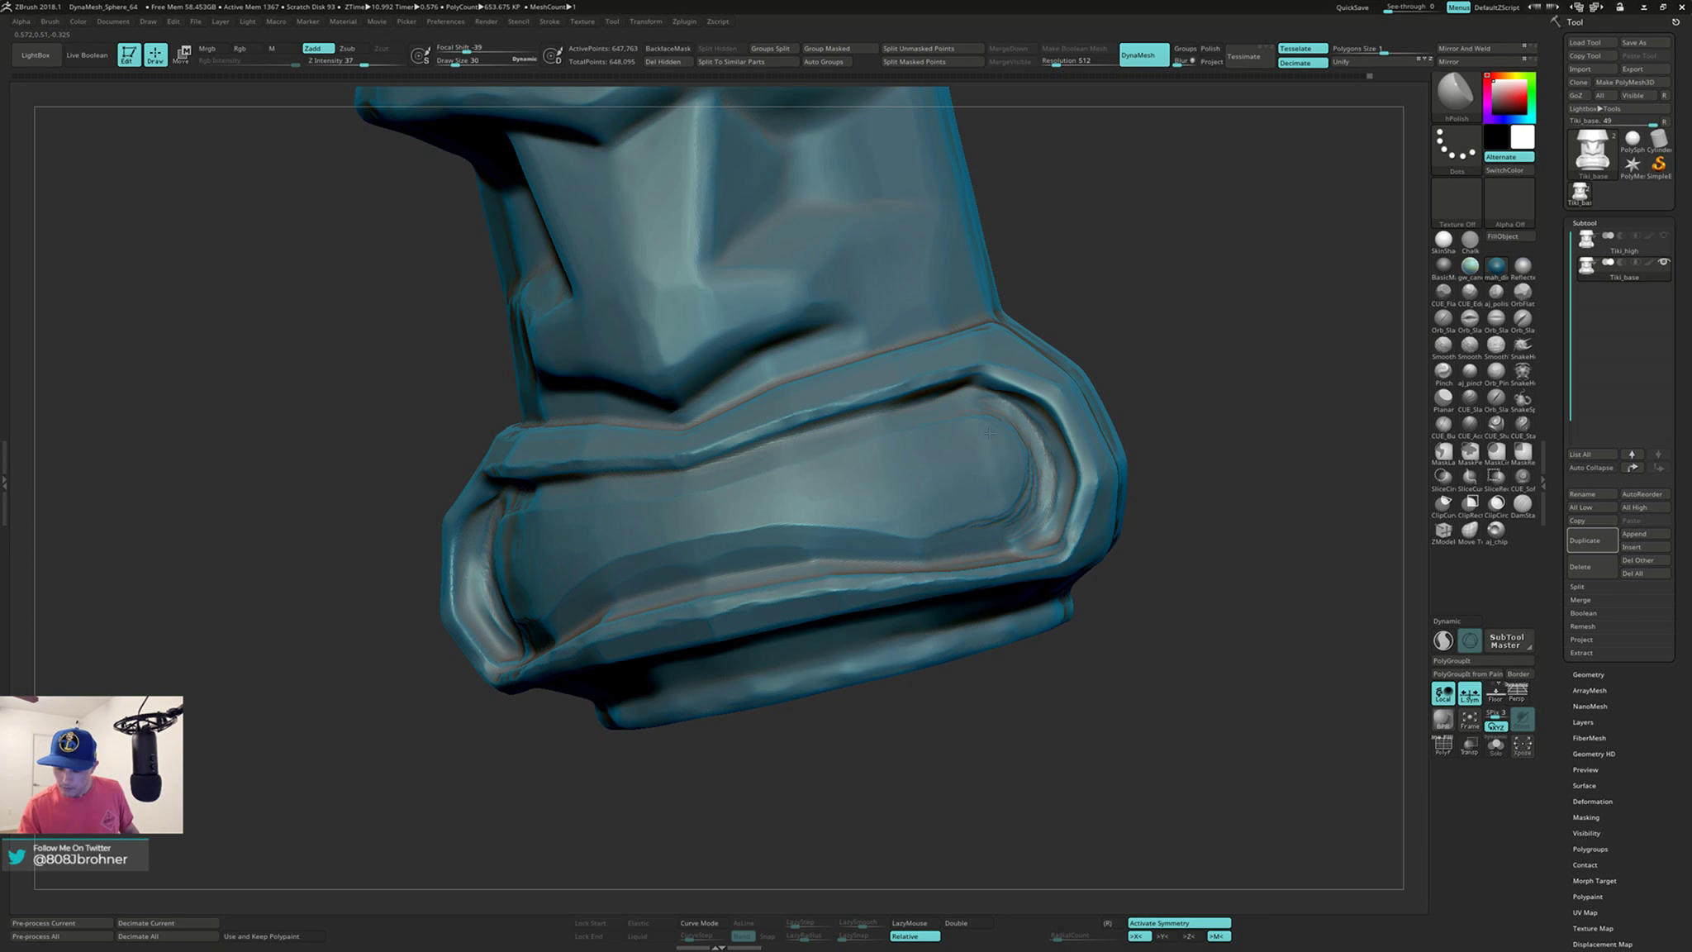
pyautogui.moveTo(978, 438); pyautogui.dragTo(896, 460, button='right')
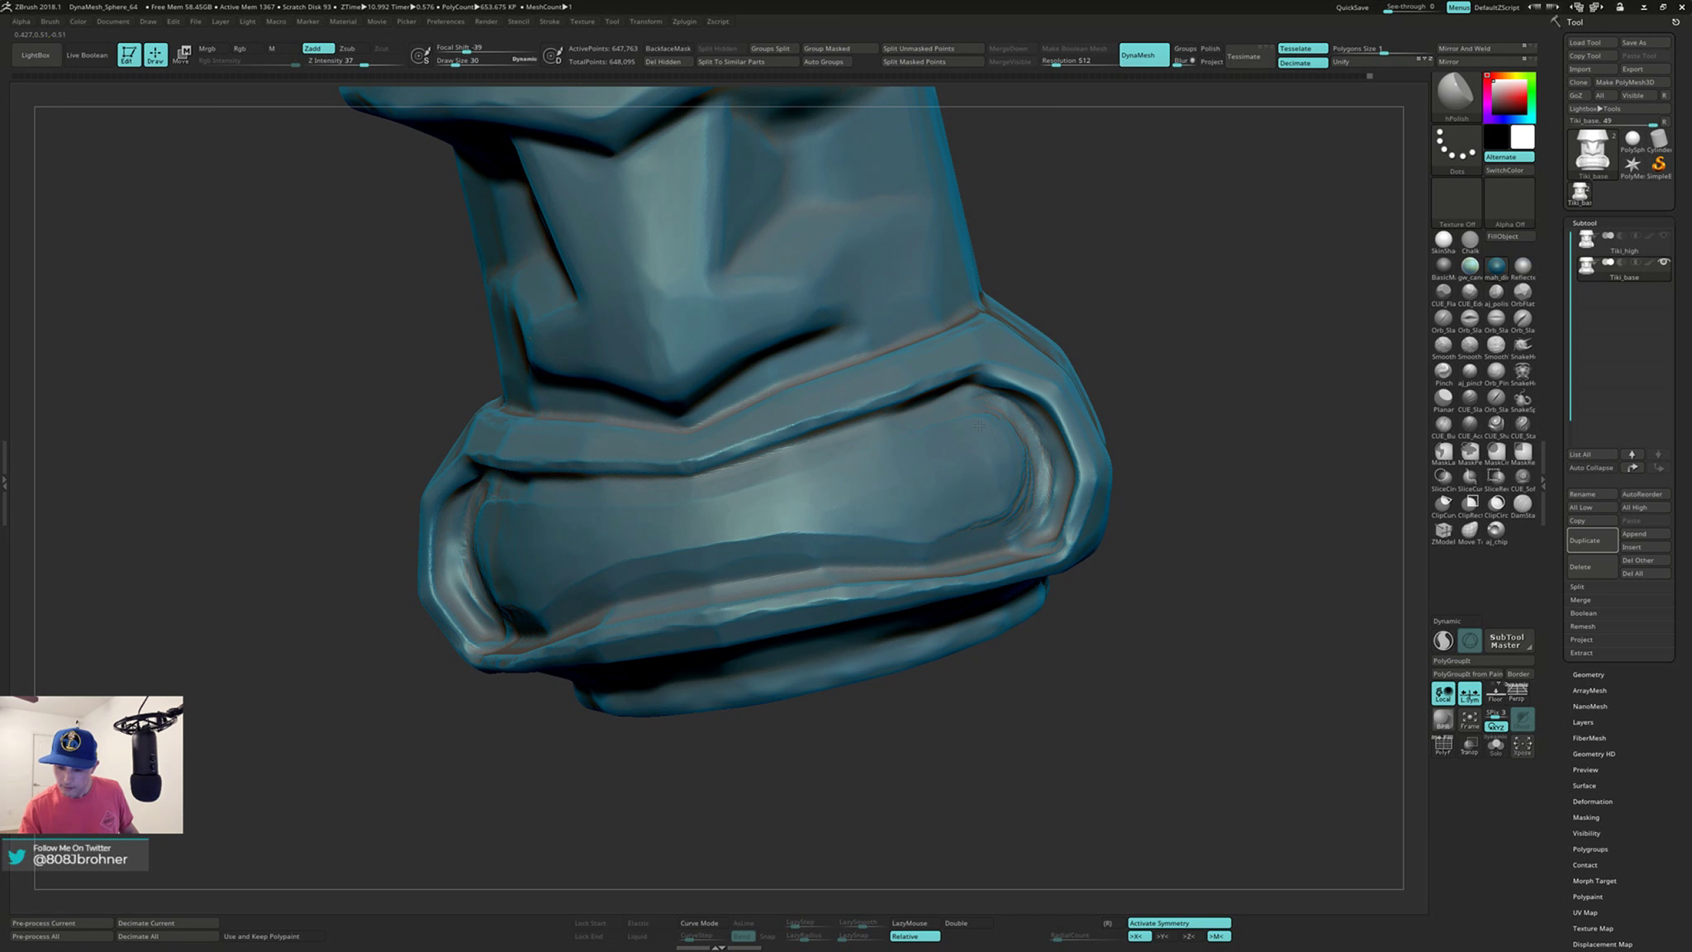
pyautogui.moveTo(1006, 469)
pyautogui.mouseDown(button='right')
pyautogui.moveTo(956, 510)
pyautogui.moveTo(982, 465)
pyautogui.moveTo(970, 441)
pyautogui.moveTo(956, 469)
pyautogui.moveTo(975, 479)
pyautogui.moveTo(939, 515)
pyautogui.mouseUp(button='right')
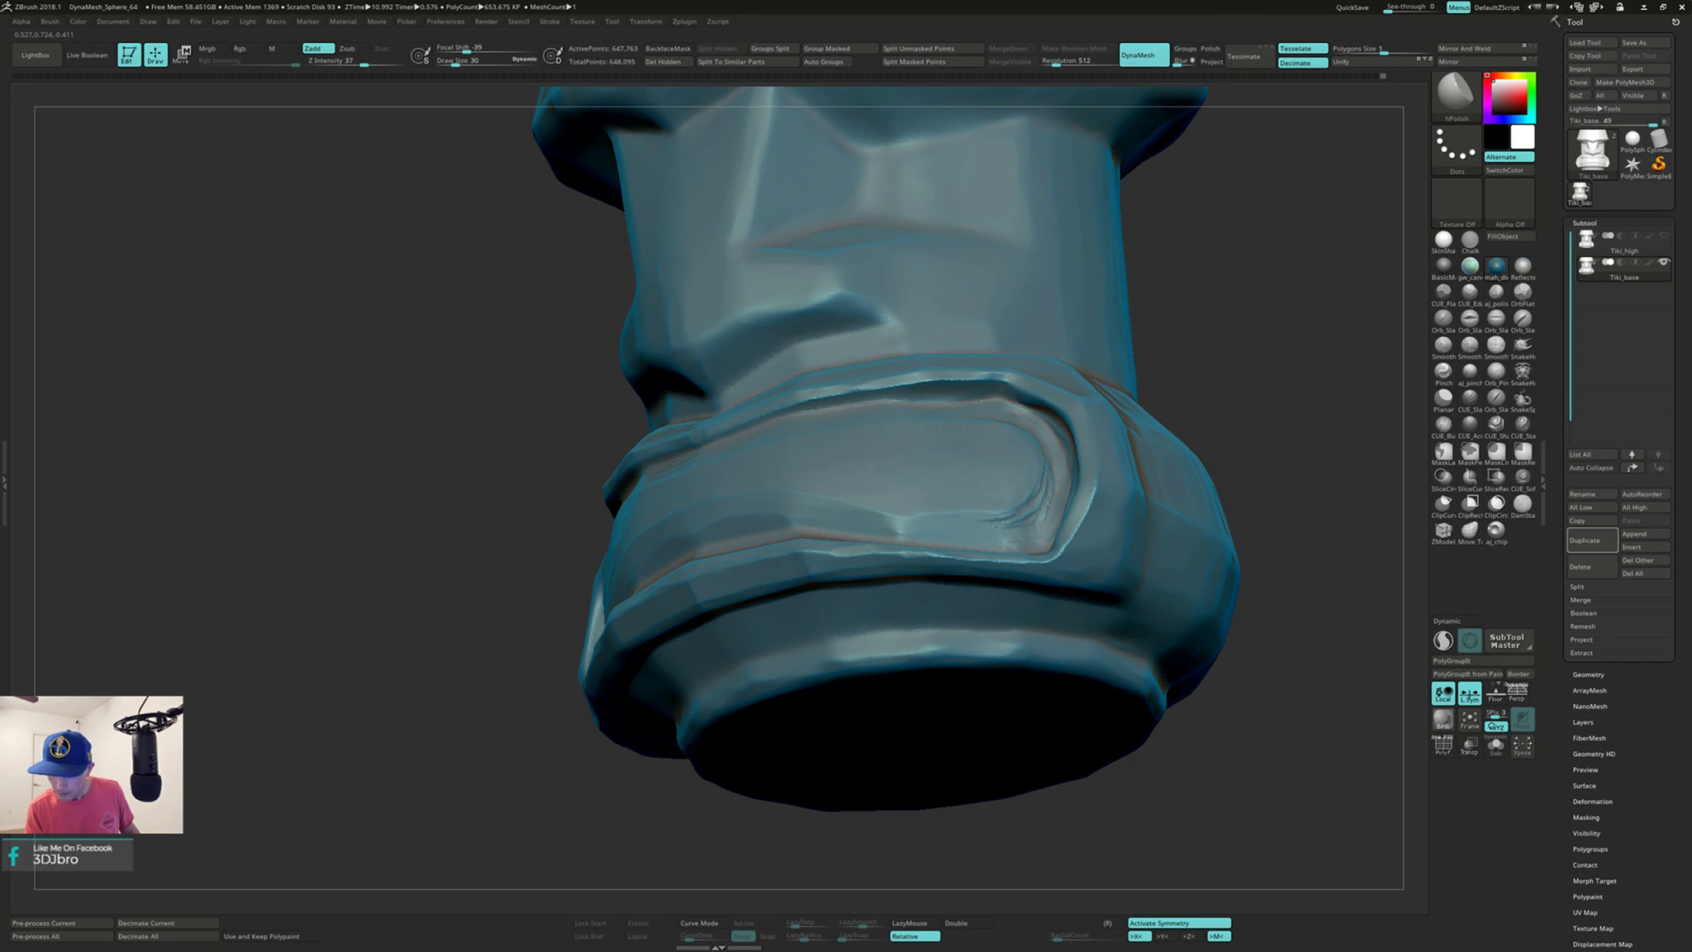
pyautogui.keyDown('shift'); pyautogui.moveTo(1029, 516); pyautogui.dragTo(1042, 506); pyautogui.keyUp('shift')
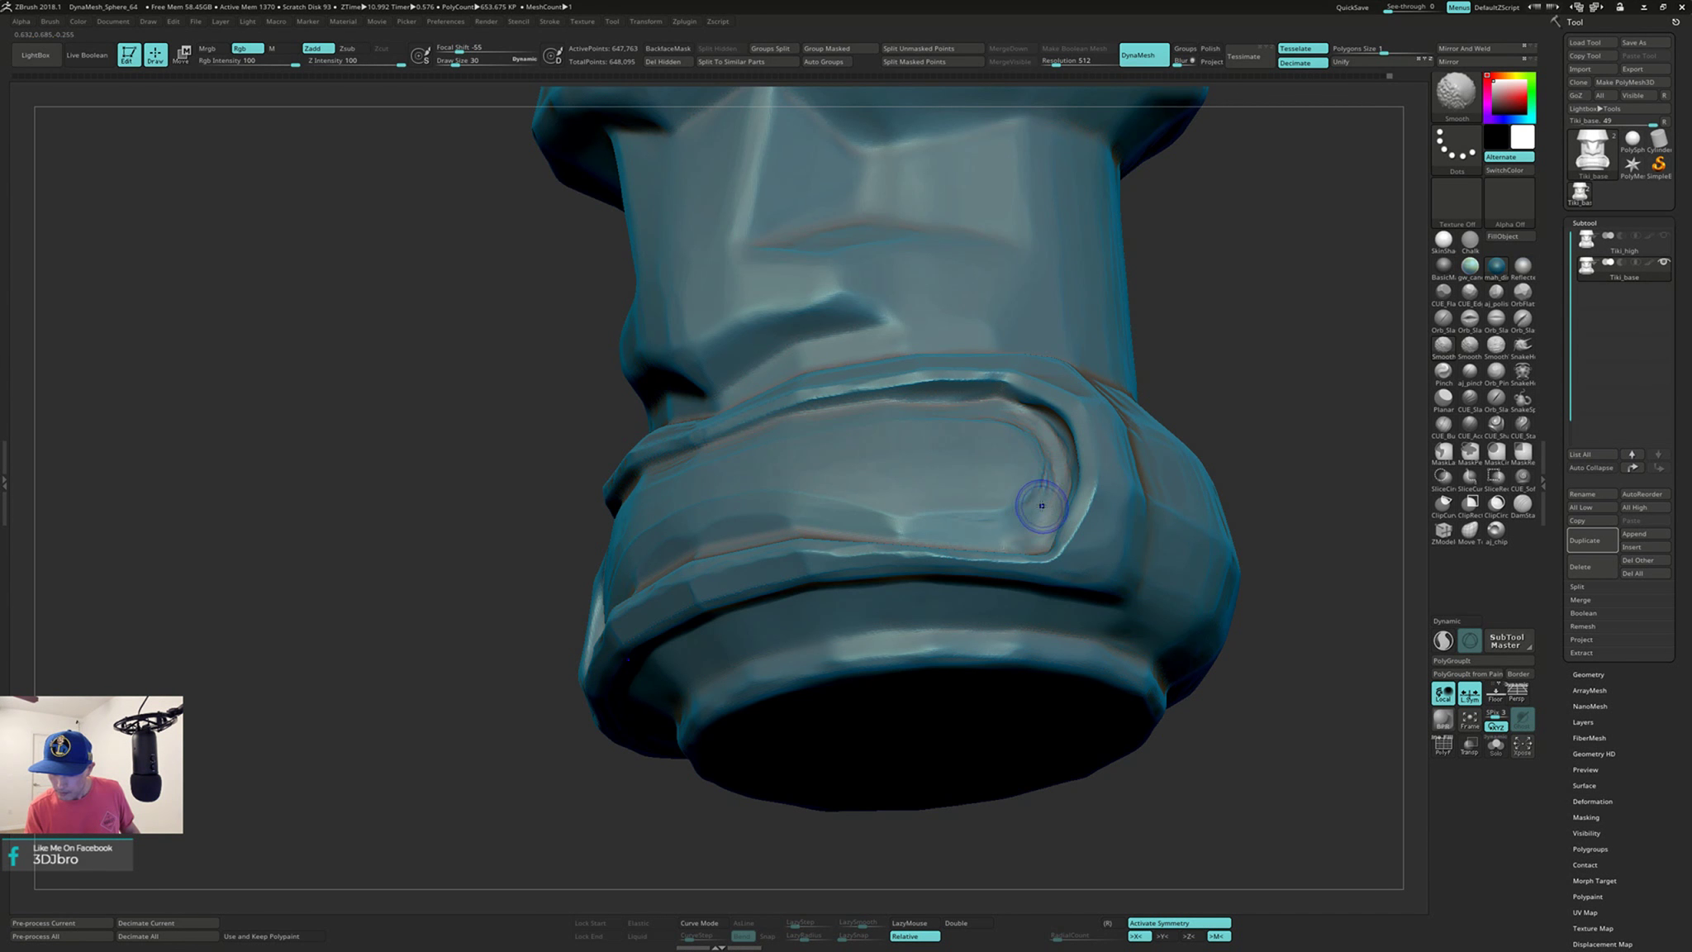
# Step: Lasso-mask the rounded outer ends of the mouth panel symmetrically from the front
pyautogui.moveTo(1050, 487)
pyautogui.mouseDown(button='right')
pyautogui.moveTo(1058, 520)
pyautogui.moveTo(1098, 529)
pyautogui.mouseUp(button='right')
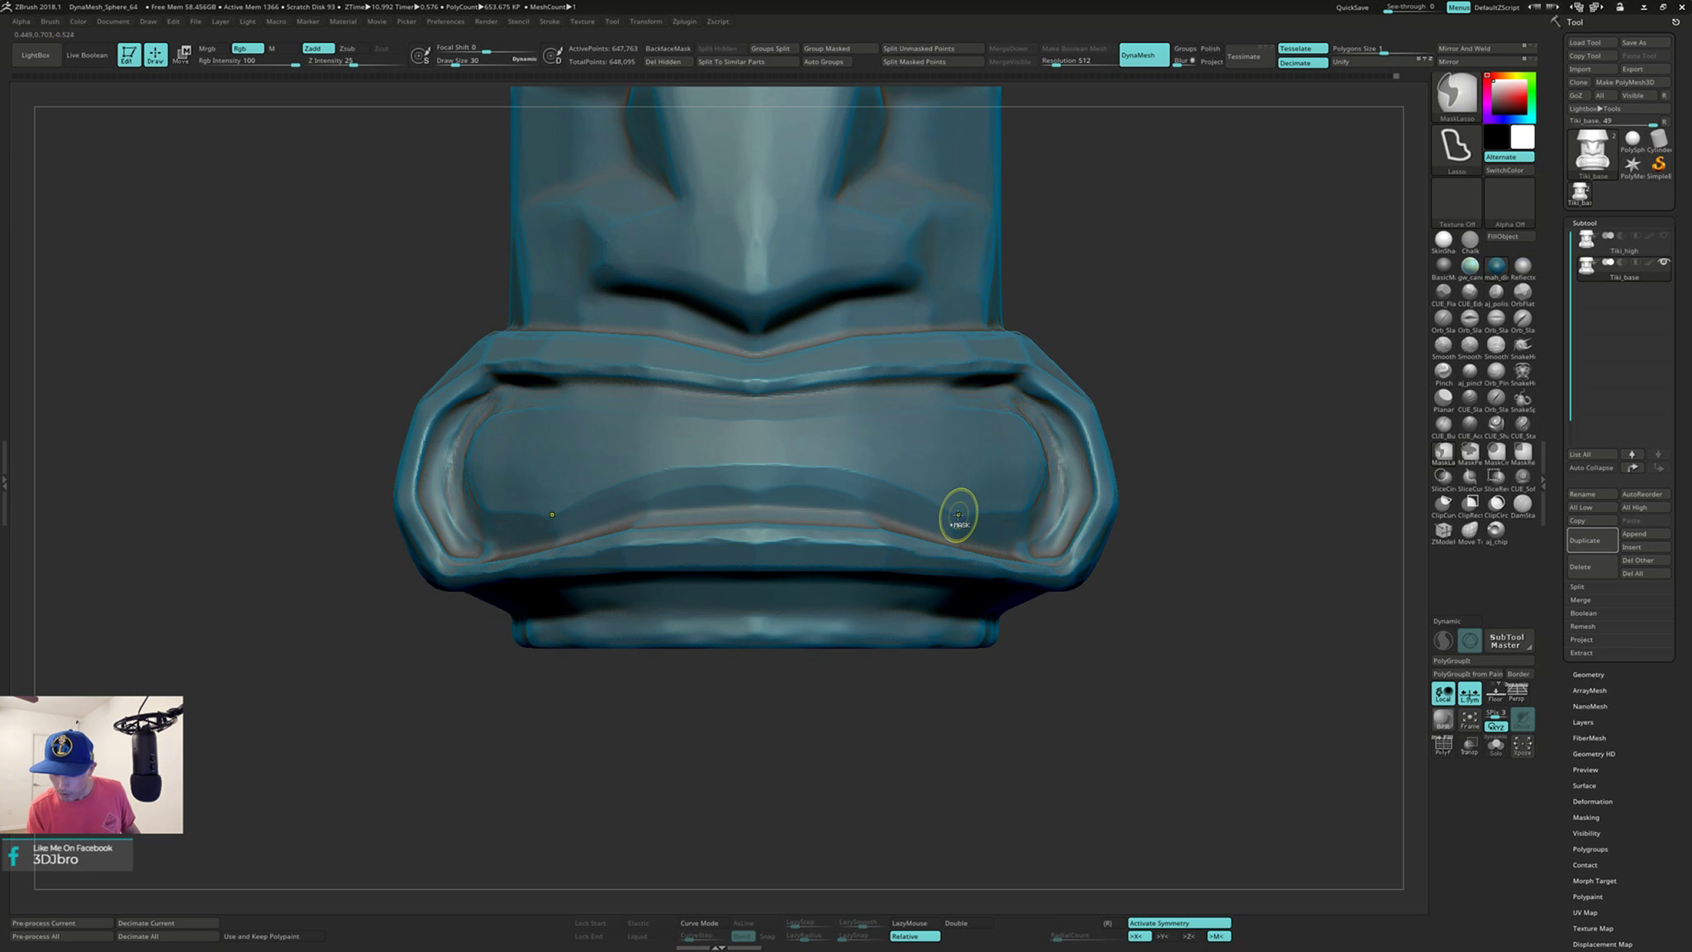
pyautogui.moveTo(967, 515)
pyautogui.keyDown('ctrl'); pyautogui.mouseDown()
pyautogui.moveTo(1035, 504)
pyautogui.moveTo(1043, 485)
pyautogui.moveTo(1006, 414)
pyautogui.moveTo(929, 415)
pyautogui.moveTo(958, 514)
pyautogui.mouseUp(); pyautogui.keyUp('ctrl')
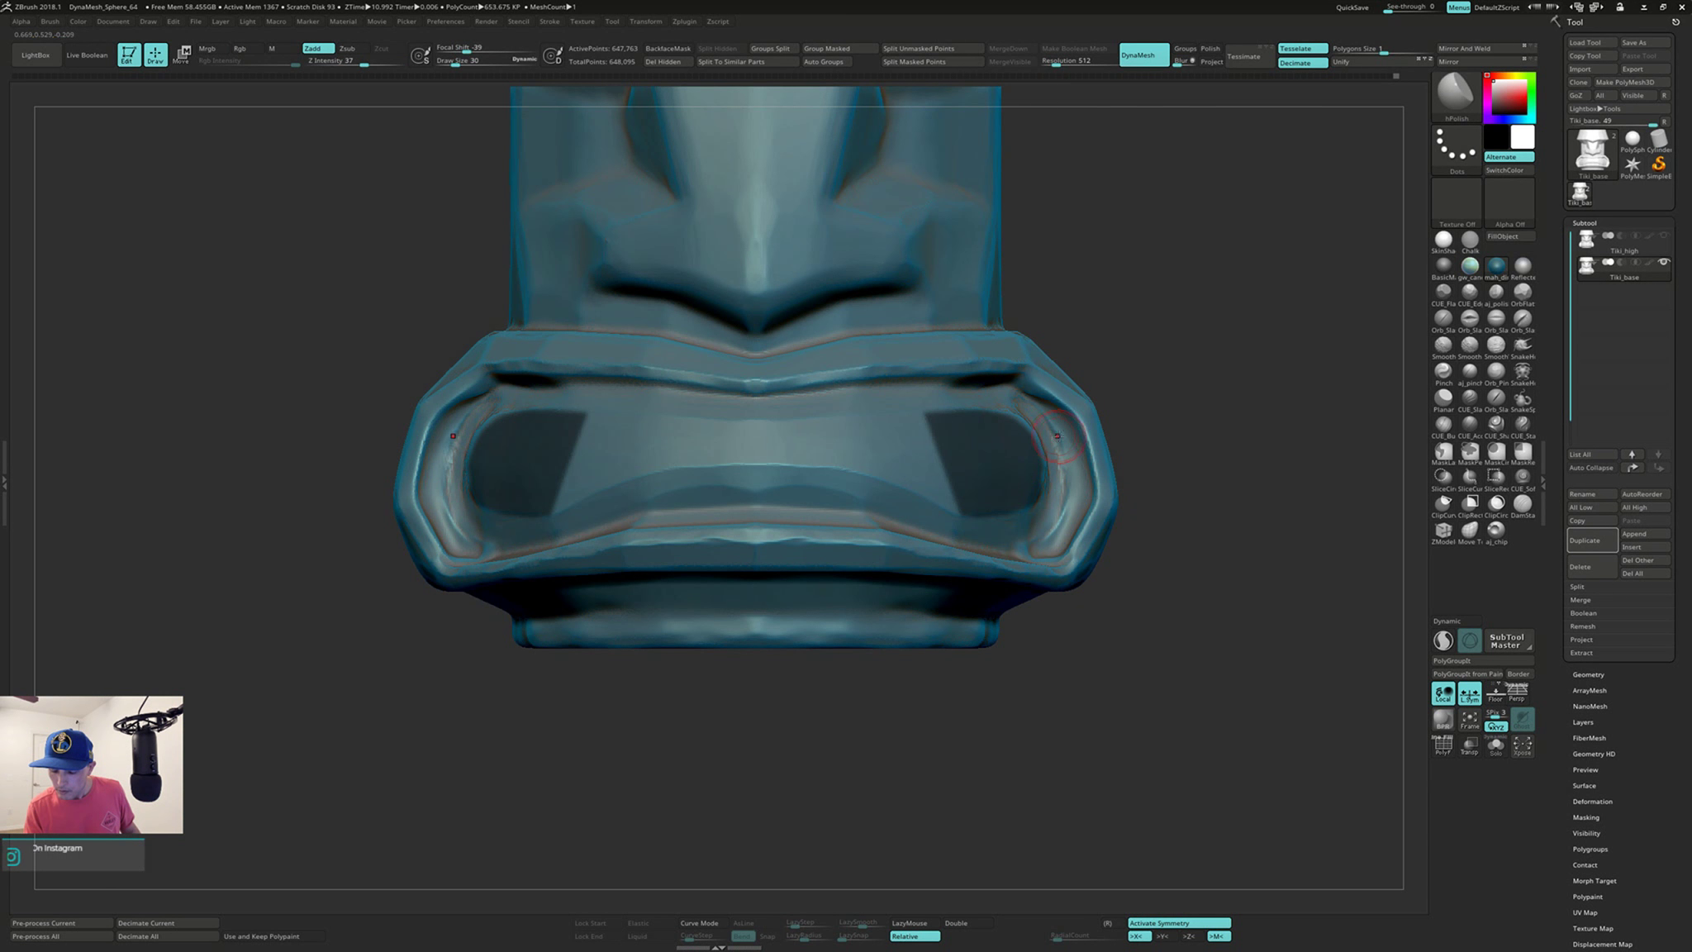
pyautogui.moveTo(1183, 509)
pyautogui.mouseDown()
pyautogui.moveTo(1133, 537)
pyautogui.moveTo(1156, 527)
pyautogui.moveTo(1105, 485)
pyautogui.mouseUp()
# Step: Refine the mask's outline along the rounded end of the mouth panel by adding and removing masked areas
pyautogui.press('ctrl')
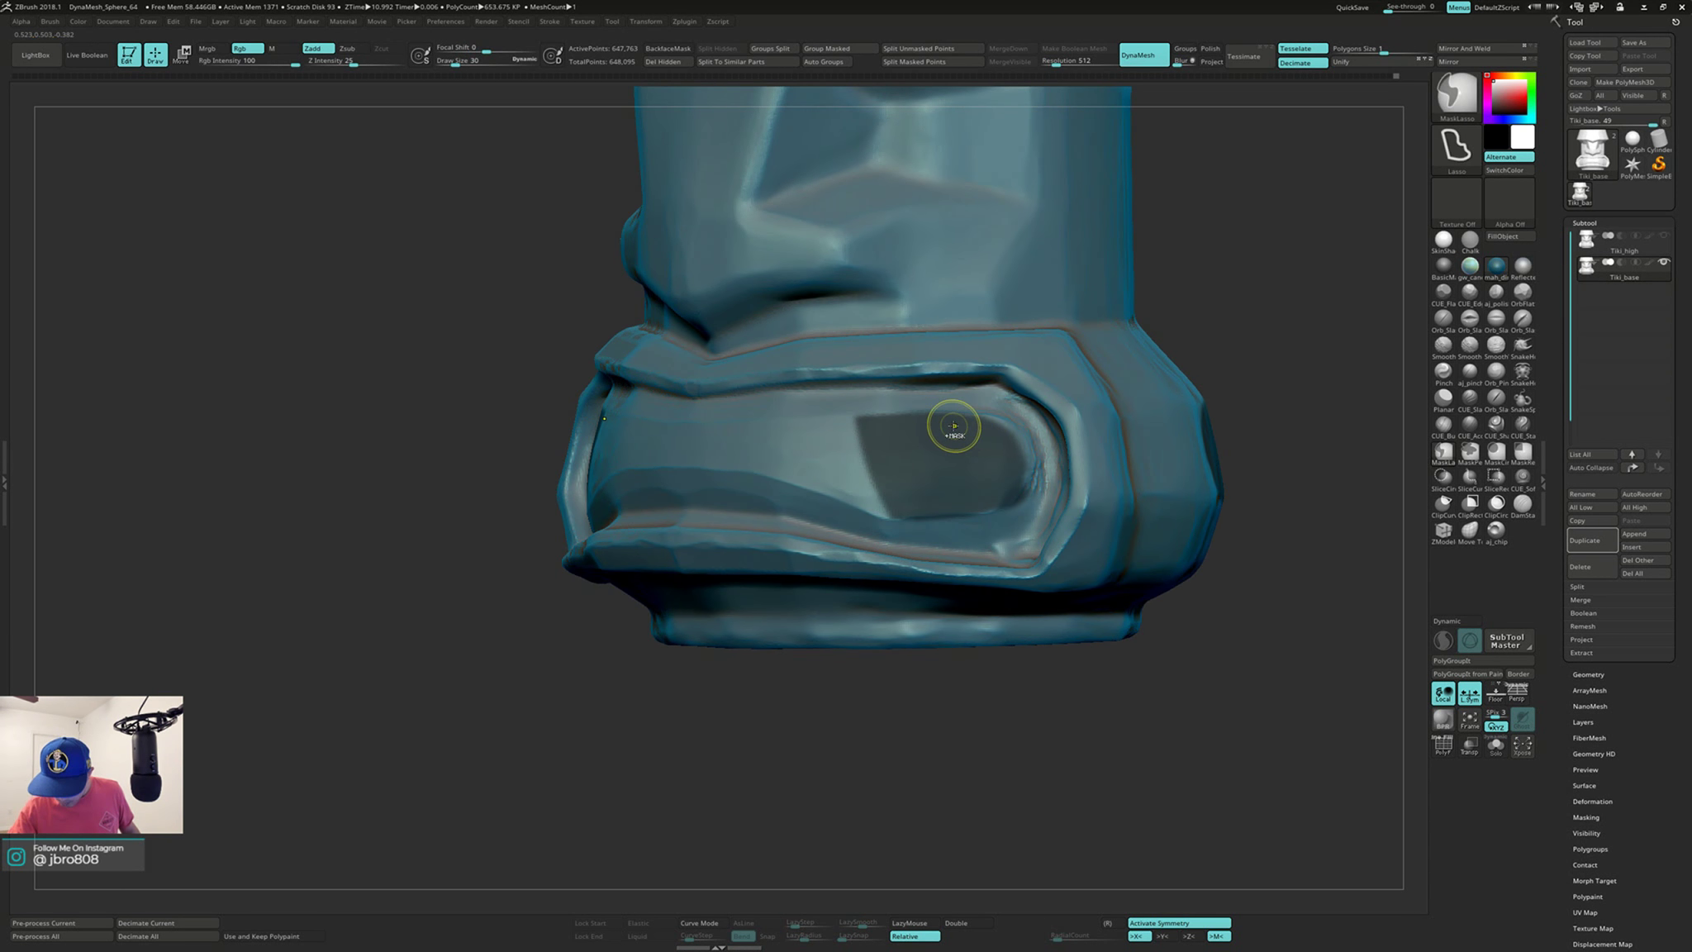
pyautogui.moveTo(1010, 421)
pyautogui.keyDown('ctrl'); pyautogui.mouseDown()
pyautogui.moveTo(1025, 453)
pyautogui.moveTo(1001, 486)
pyautogui.mouseUp(); pyautogui.keyUp('ctrl')
pyautogui.press('ctrl')
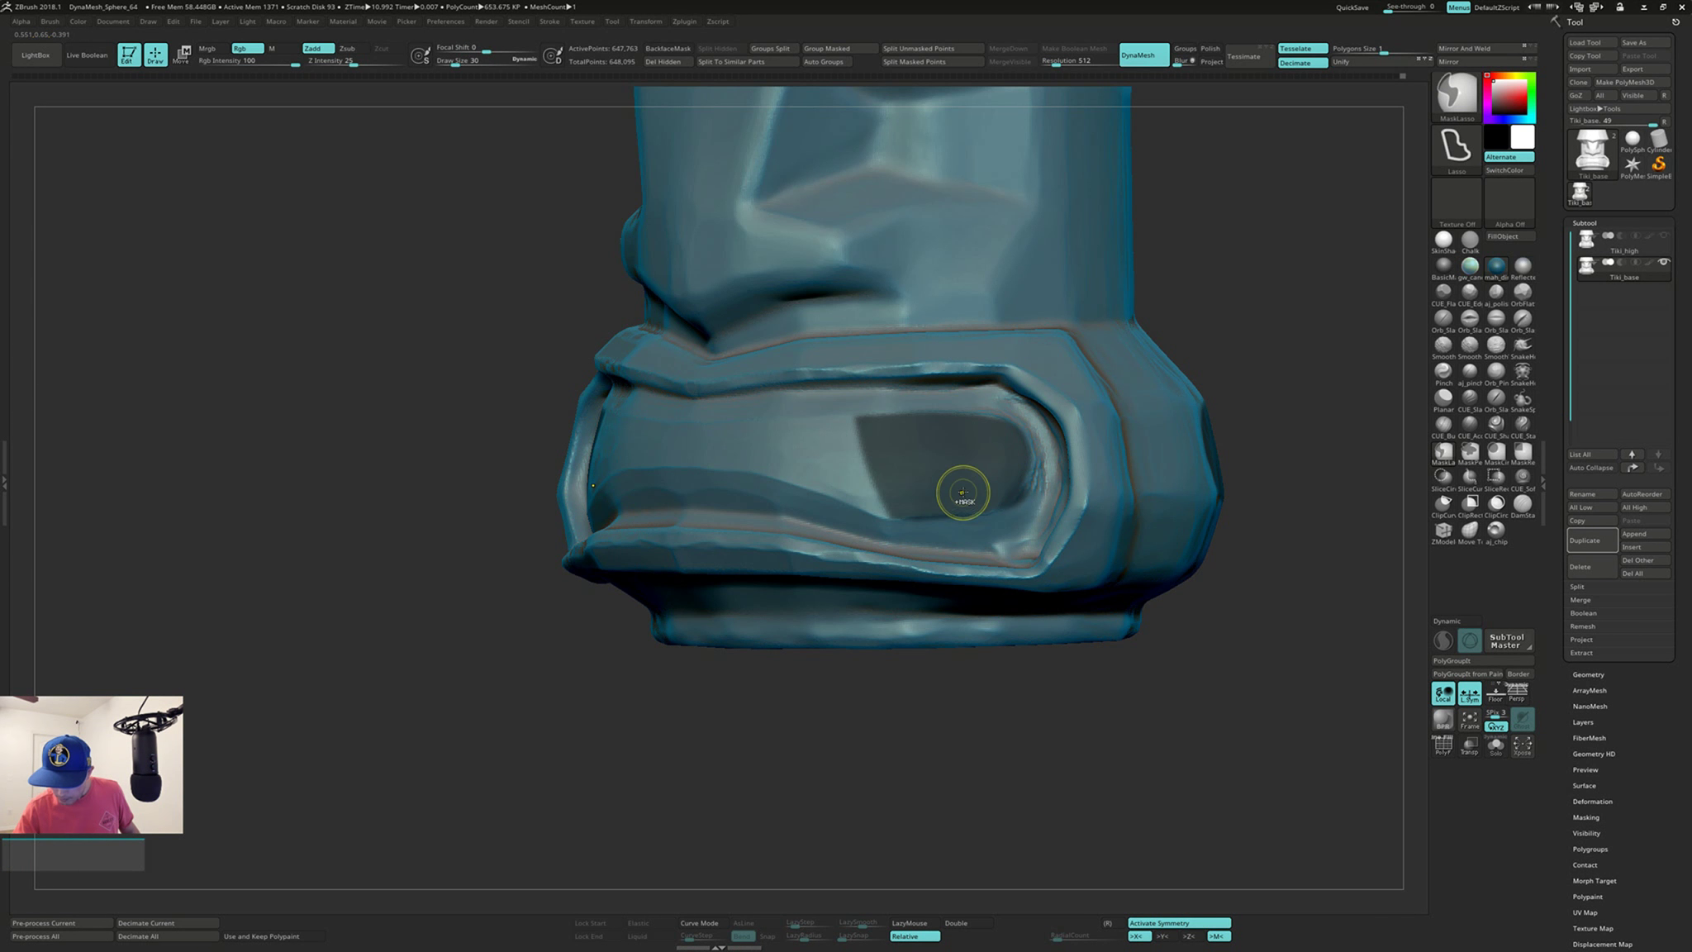
pyautogui.keyDown('ctrl'); pyautogui.moveTo(990, 513); pyautogui.dragTo(1013, 453); pyautogui.keyUp('ctrl')
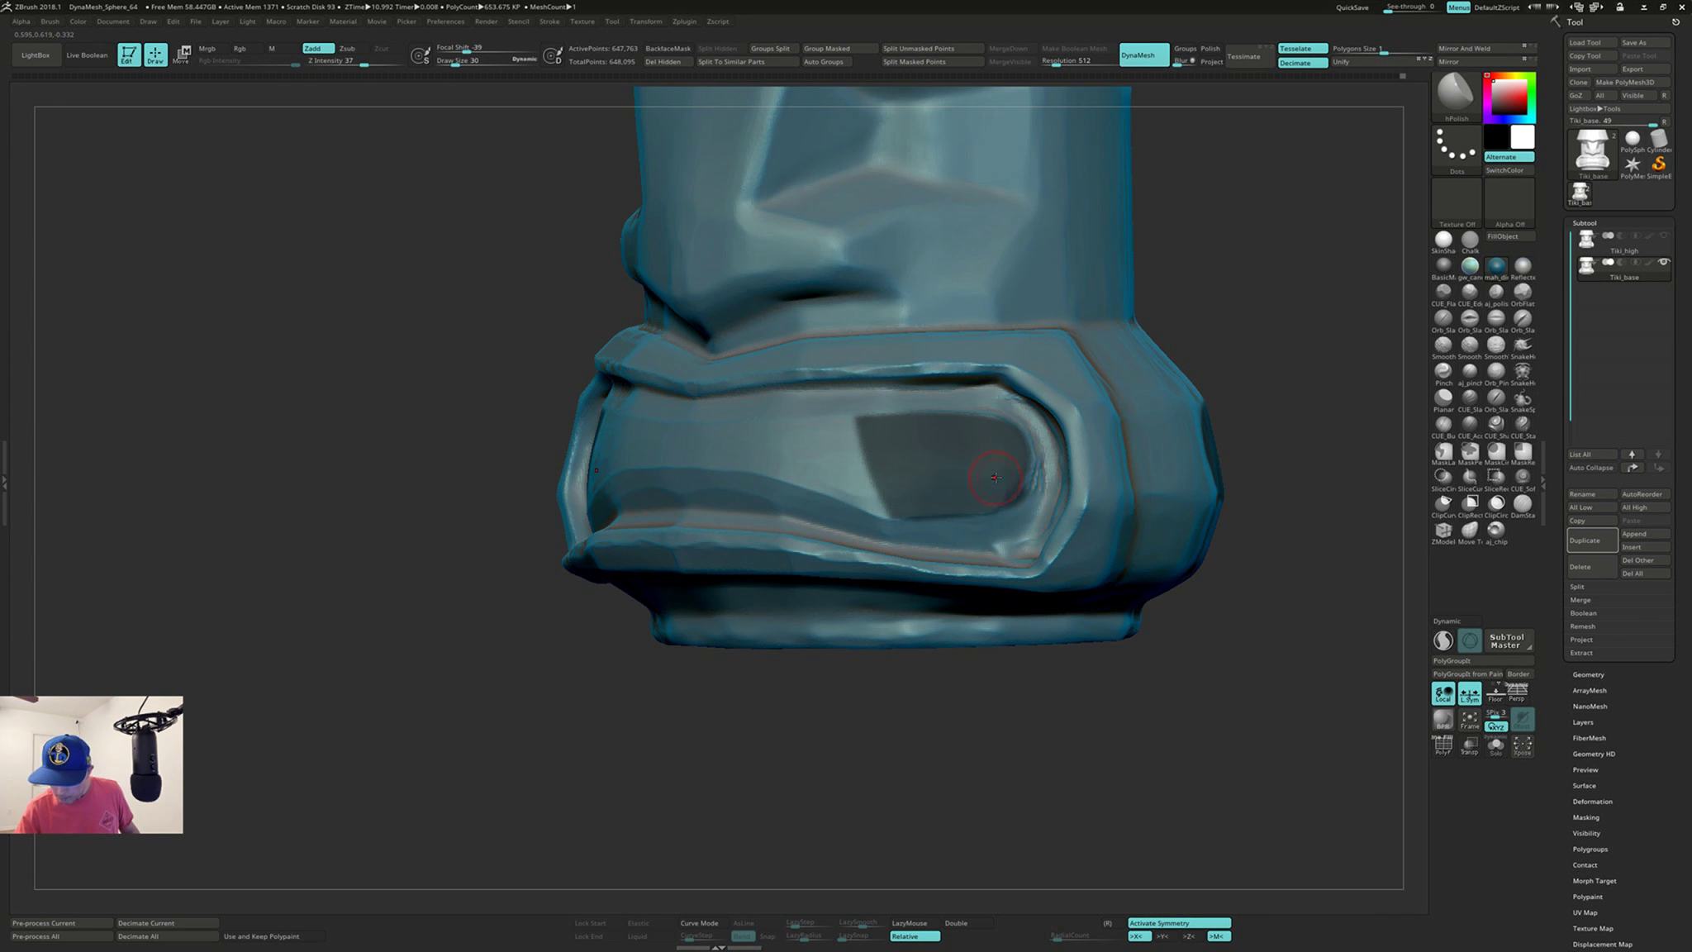
pyautogui.moveTo(1074, 450)
pyautogui.mouseDown(button='right')
pyautogui.moveTo(1115, 423)
pyautogui.moveTo(1017, 502)
pyautogui.mouseUp(button='right')
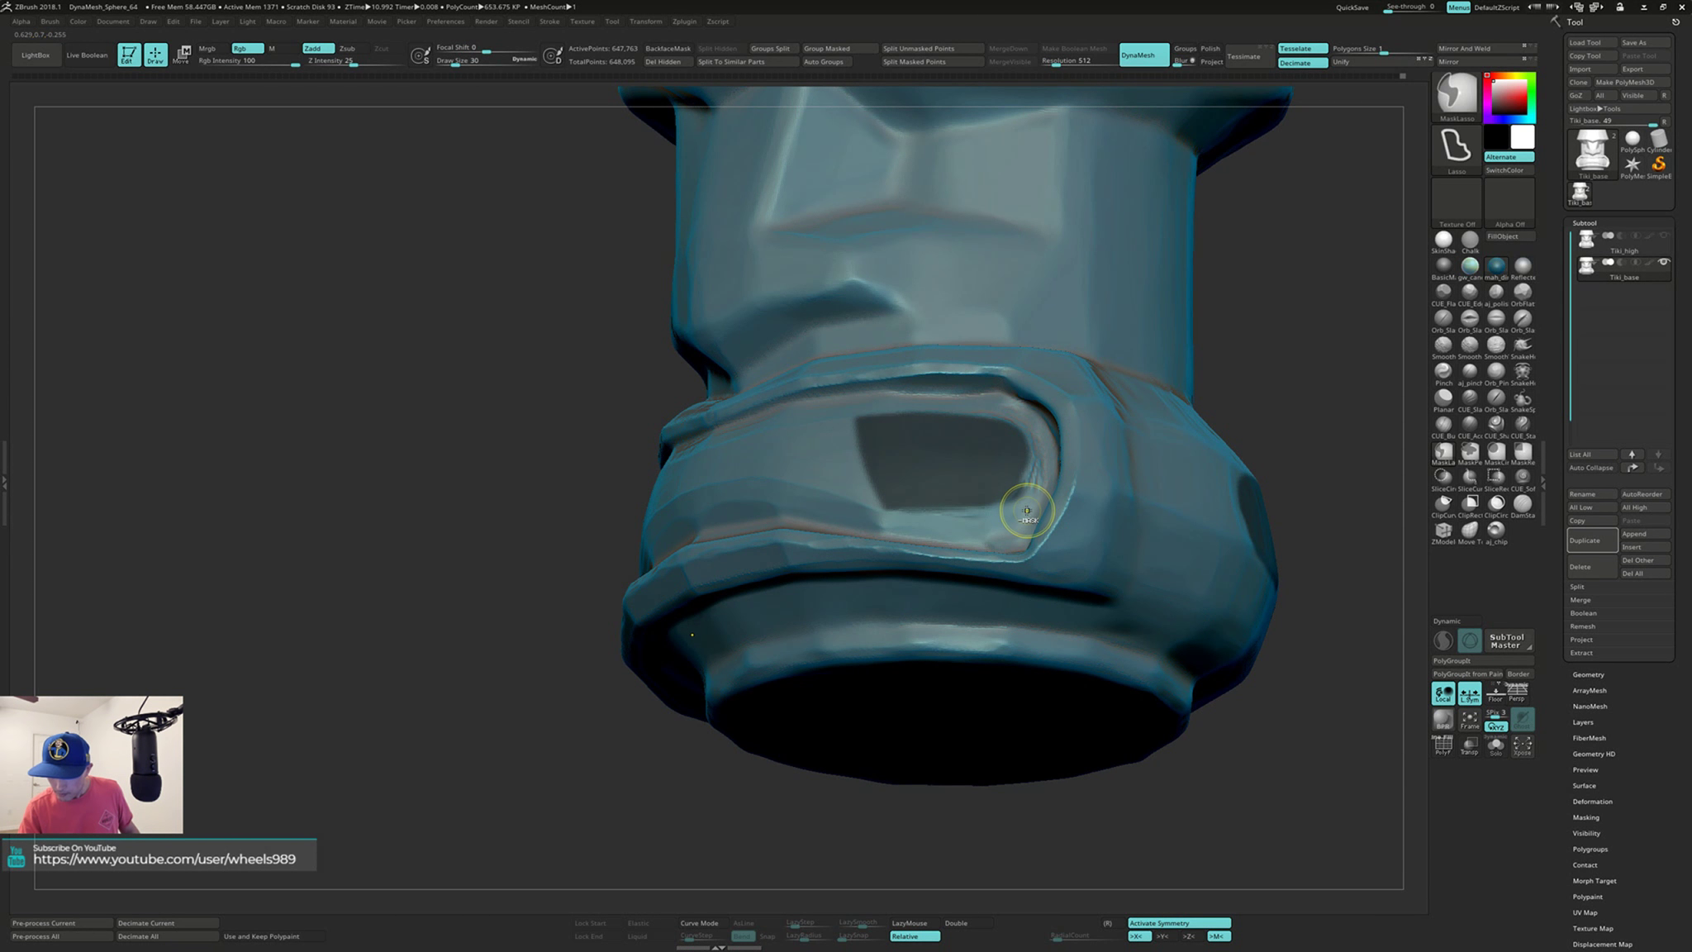
pyautogui.keyDown('ctrl'); pyautogui.keyDown('alt'); pyautogui.moveTo(1021, 485); pyautogui.dragTo(1052, 471); pyautogui.keyUp('alt'); pyautogui.keyUp('ctrl')
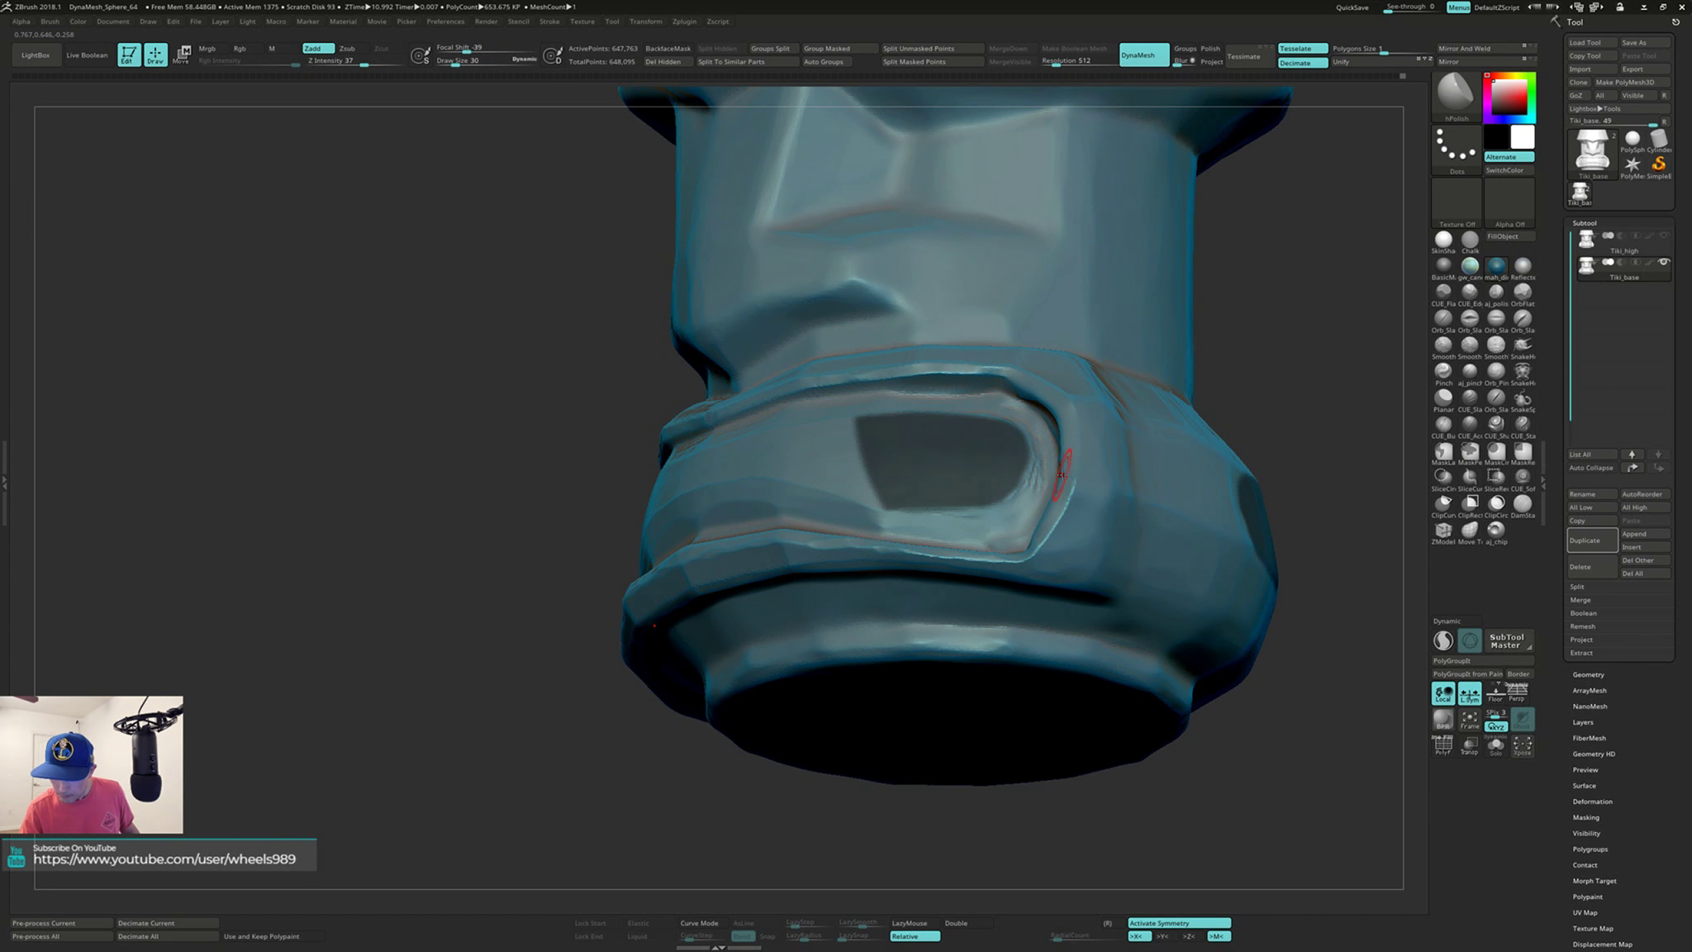
# Step: Polish the recessed groove around the masked panel end with hPolish, and invert the mask
pyautogui.moveTo(1062, 475)
pyautogui.mouseDown(button='right')
pyautogui.moveTo(1082, 516)
pyautogui.moveTo(1022, 473)
pyautogui.mouseUp(button='right')
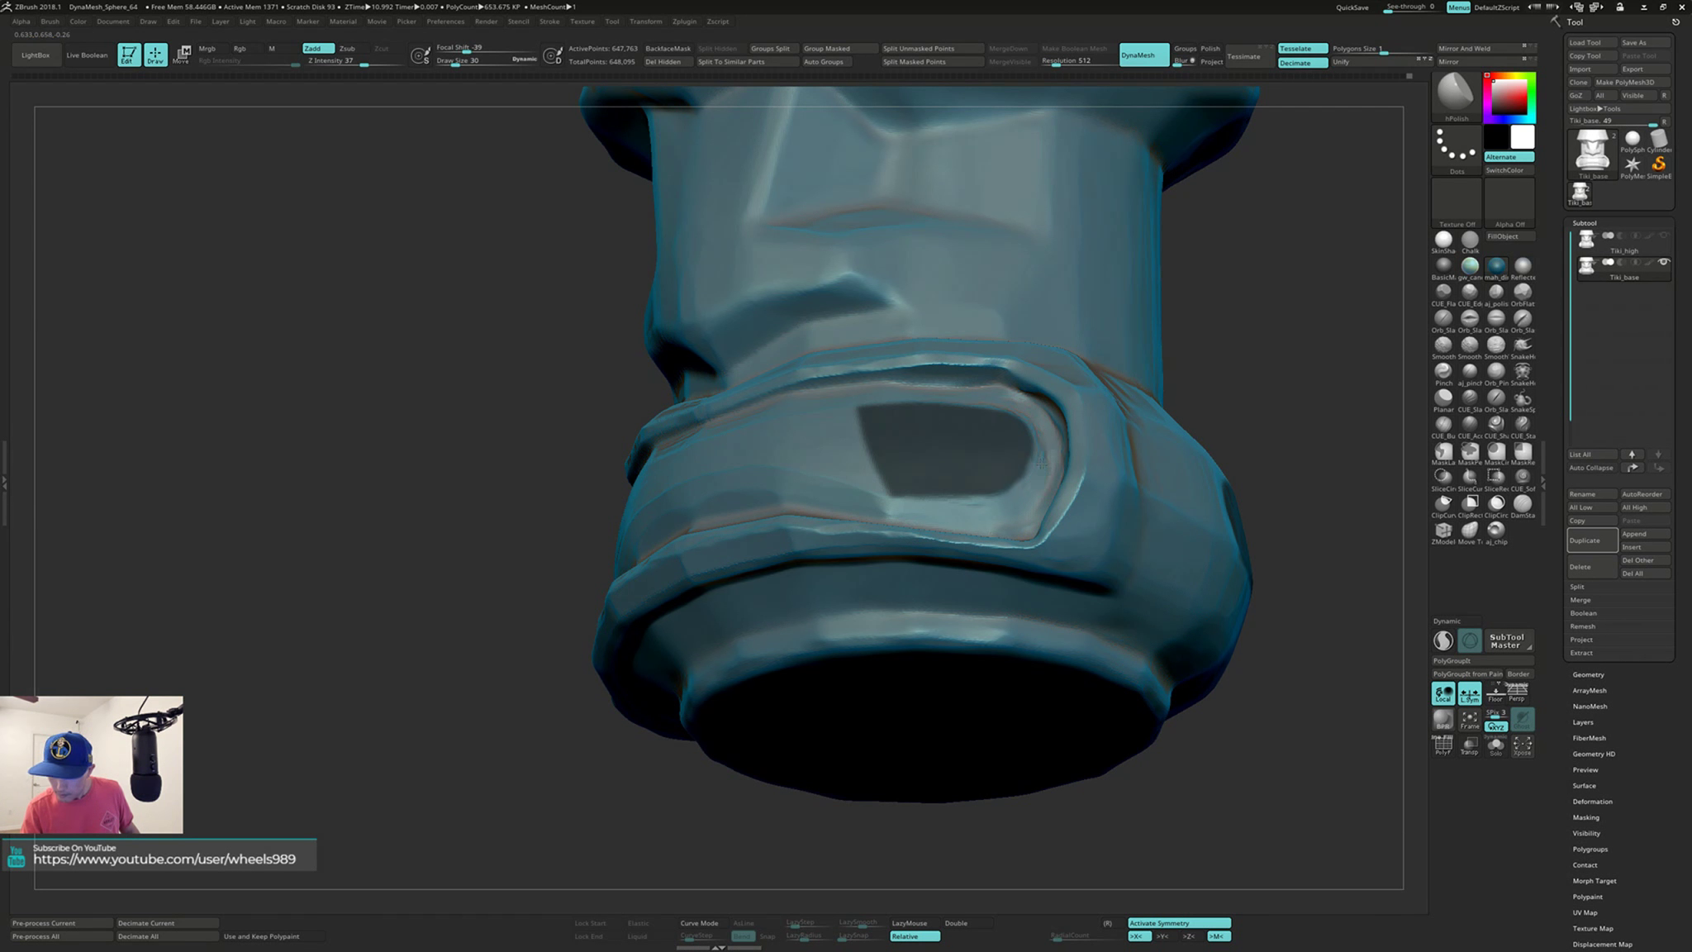
pyautogui.moveTo(1041, 462); pyautogui.dragTo(1038, 472, button='right')
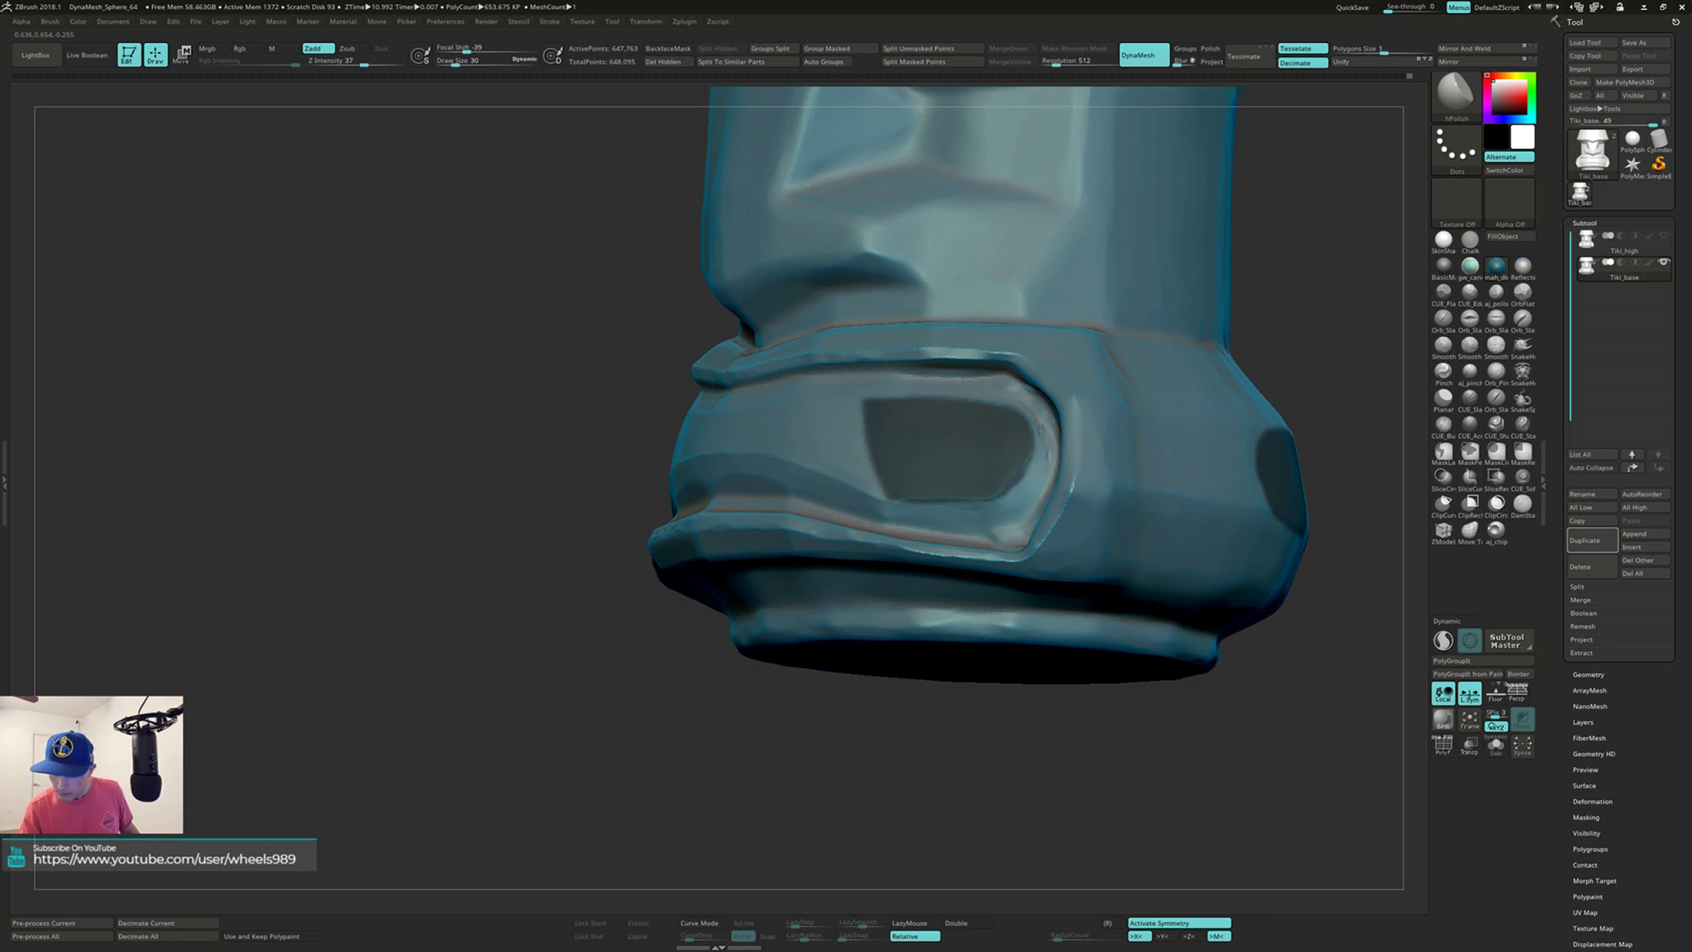
pyautogui.moveTo(1039, 430); pyautogui.dragTo(938, 384, button='right')
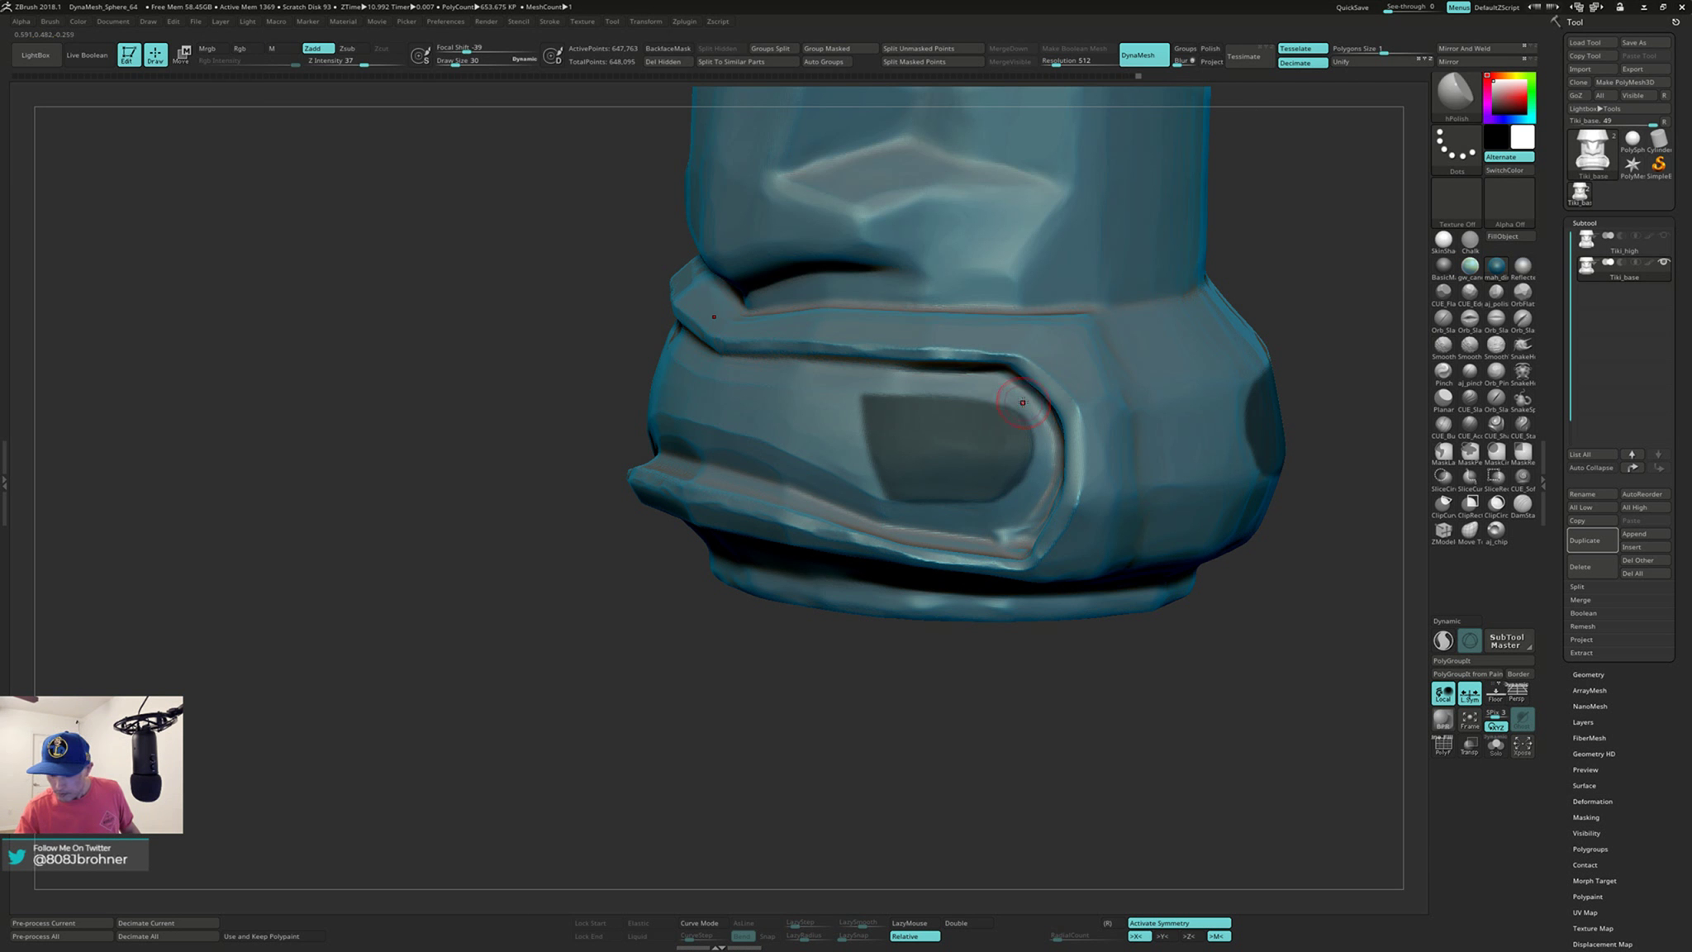
pyautogui.moveTo(1023, 403)
pyautogui.mouseDown(button='right')
pyautogui.moveTo(1223, 310)
pyautogui.moveTo(1194, 341)
pyautogui.moveTo(1024, 402)
pyautogui.mouseUp(button='right')
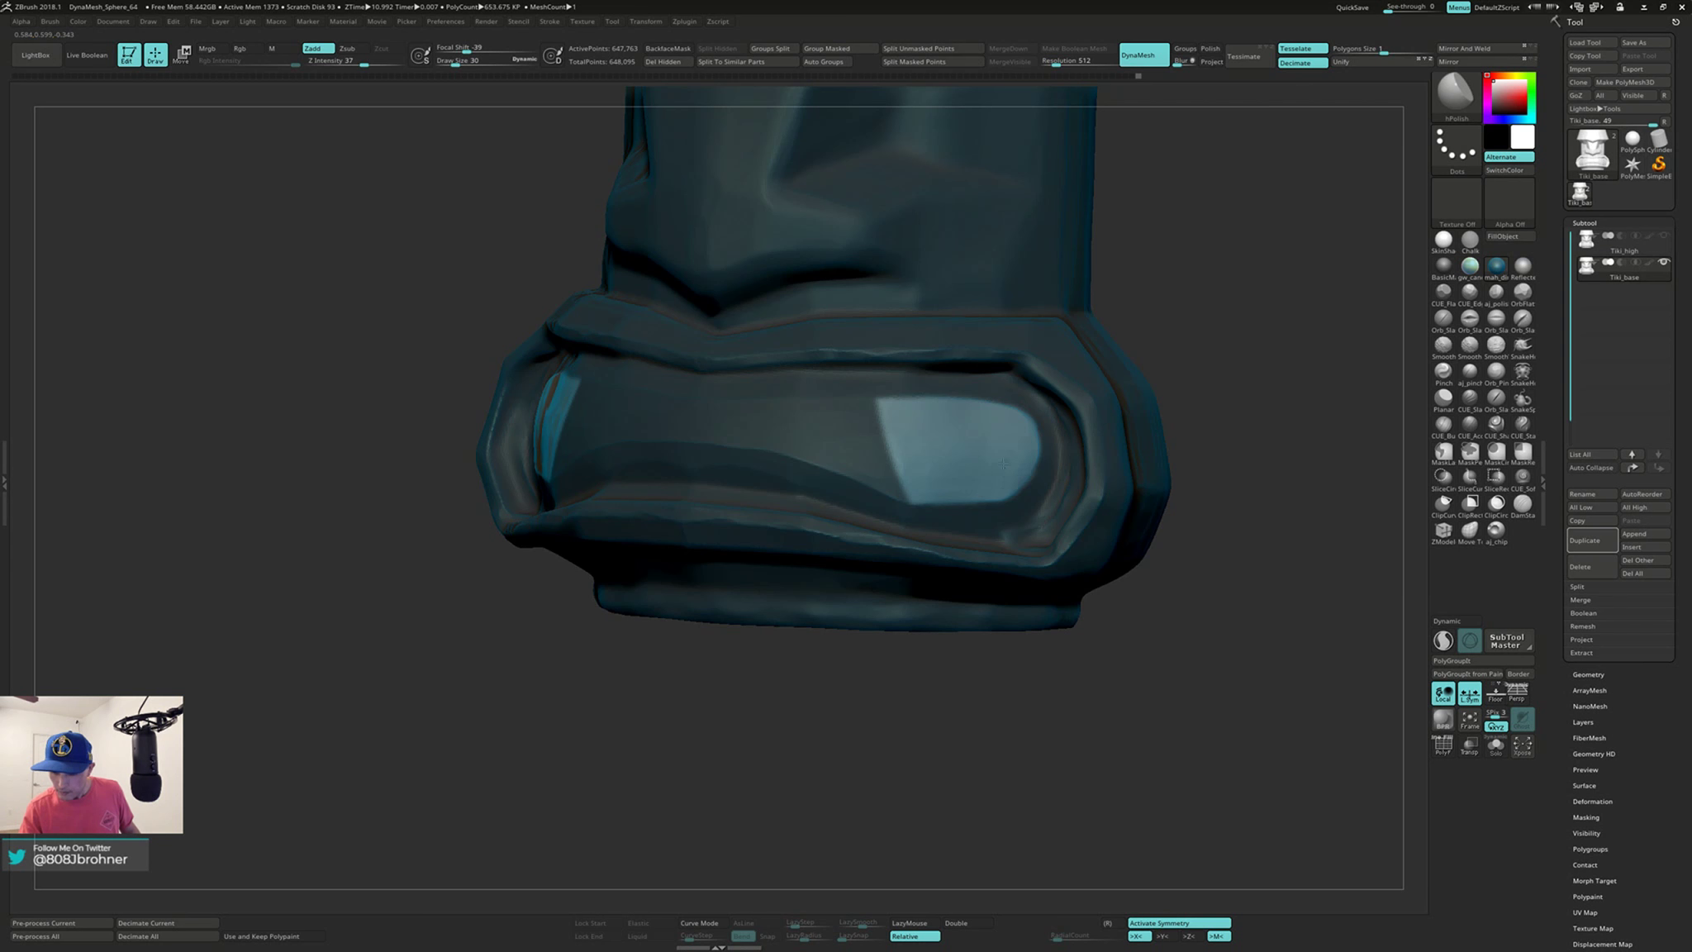
# Step: Clear the mask and polish the rounded edge of the mouth panel with hPolish, reducing the draw size to 27
pyautogui.keyDown('ctrl'); pyautogui.moveTo(1200, 420); pyautogui.dragTo(1235, 427); pyautogui.keyUp('ctrl')
pyautogui.moveTo(1236, 401); pyautogui.dragTo(900, 441, button='right')
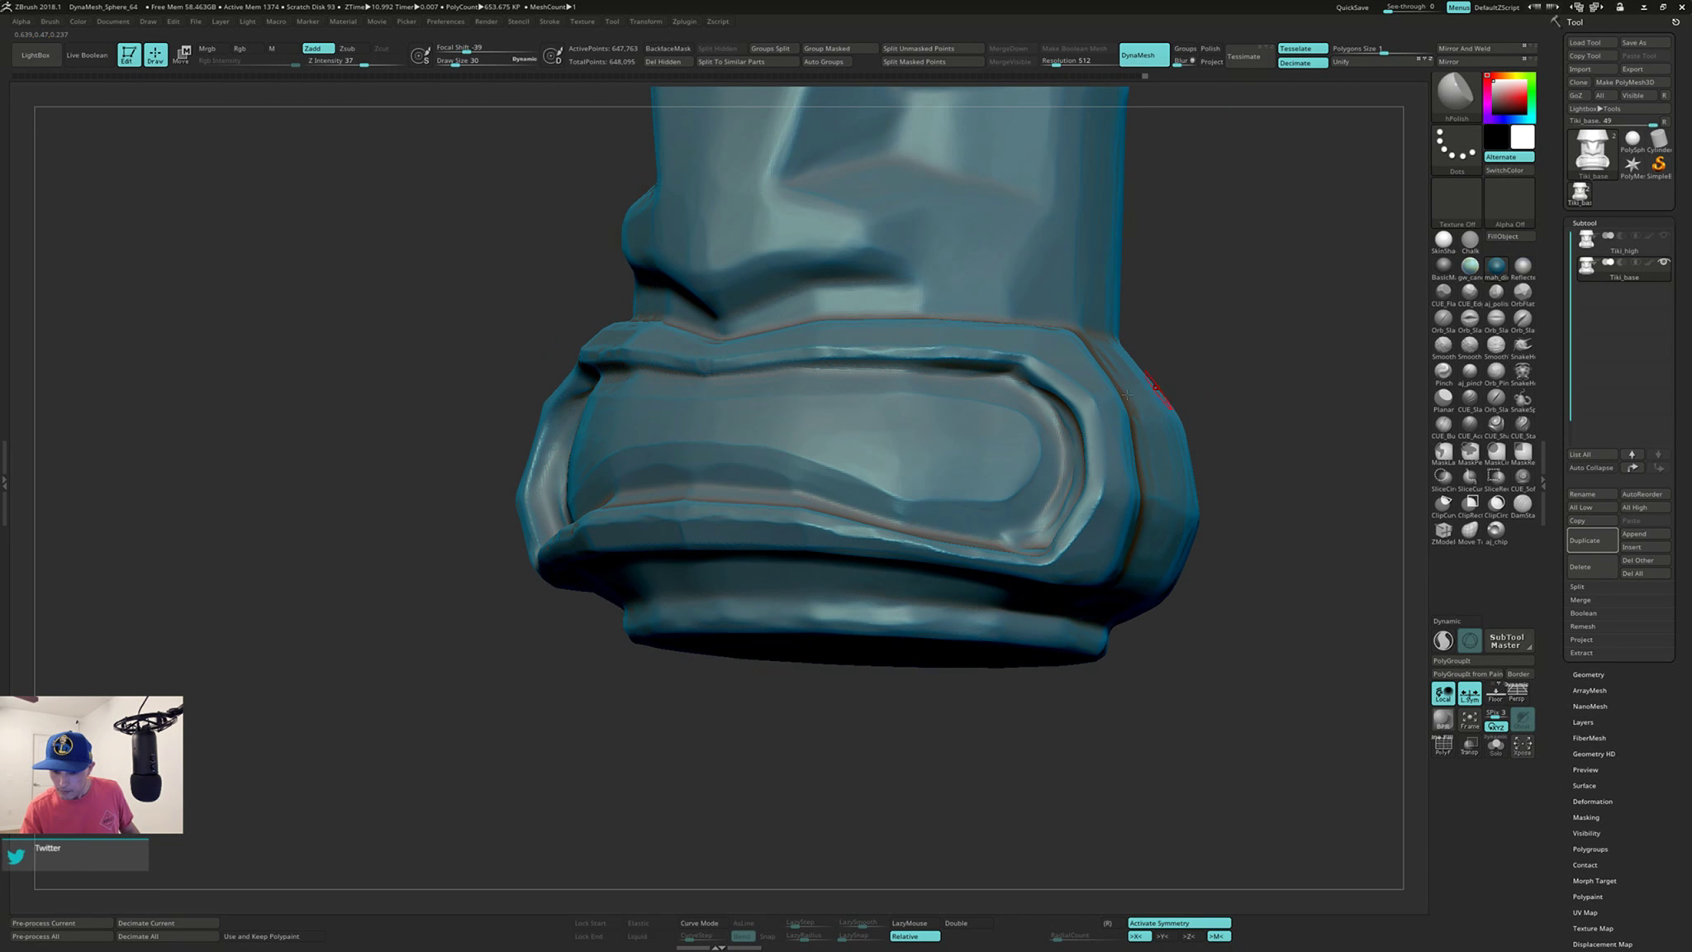
pyautogui.moveTo(1074, 413)
pyautogui.mouseDown(button='right')
pyautogui.moveTo(992, 384)
pyautogui.moveTo(1025, 364)
pyautogui.mouseUp(button='right')
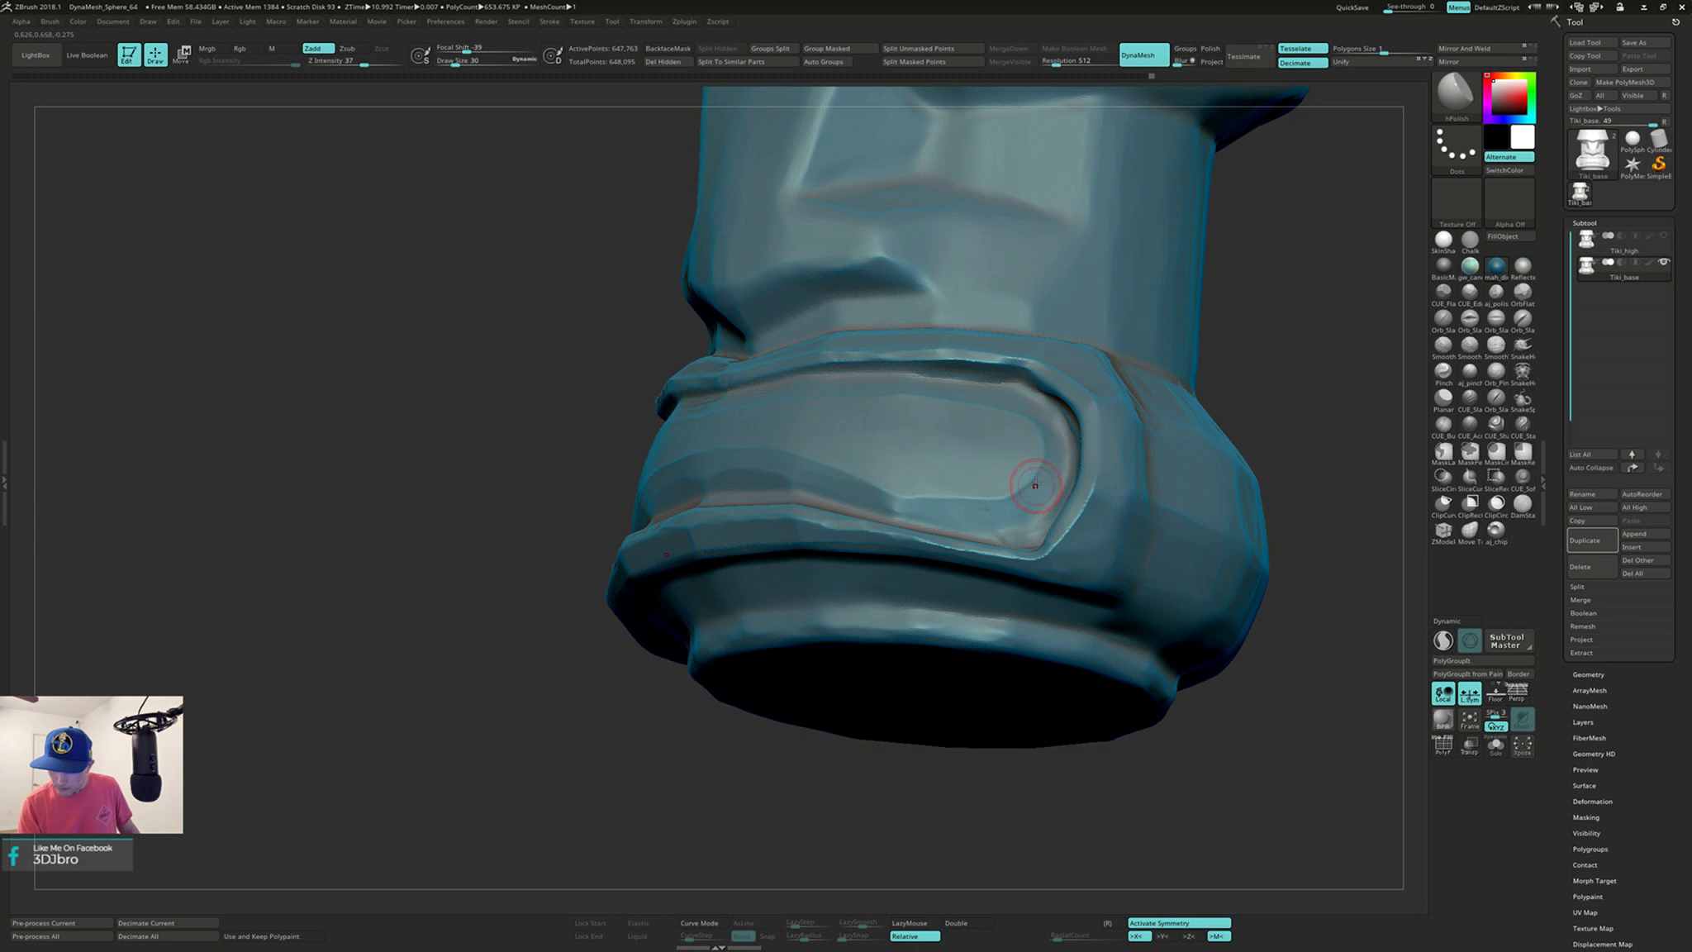
pyautogui.moveTo(1042, 489); pyautogui.dragTo(975, 390, button='right')
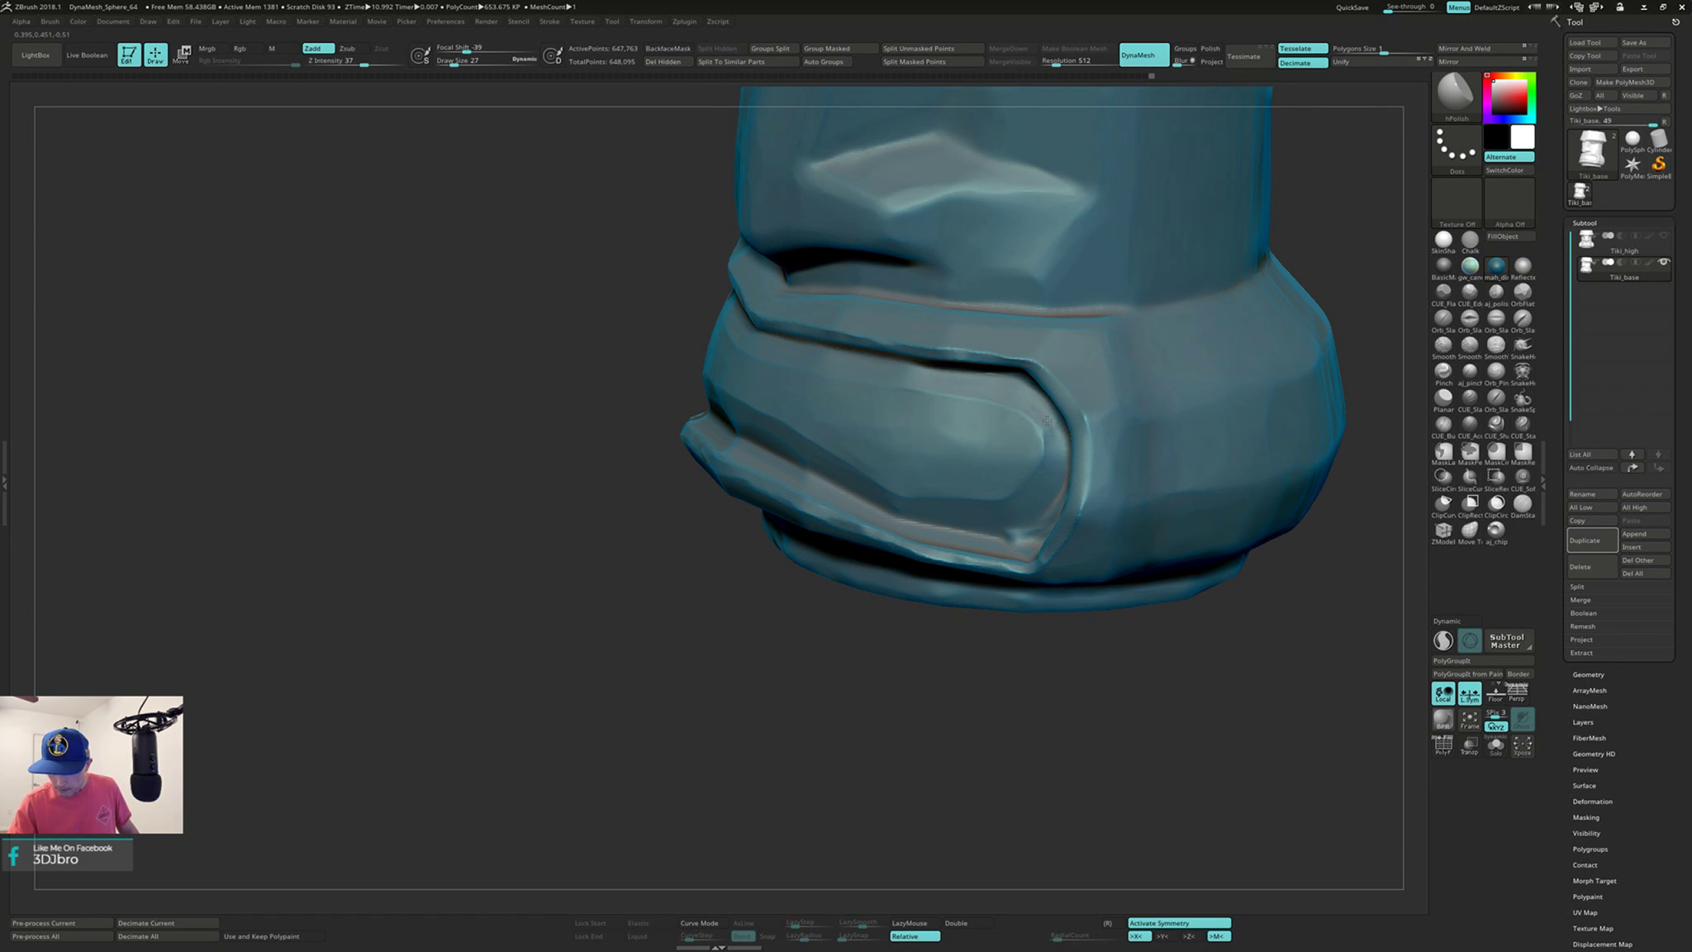
pyautogui.moveTo(1049, 467); pyautogui.dragTo(1000, 479, button='right')
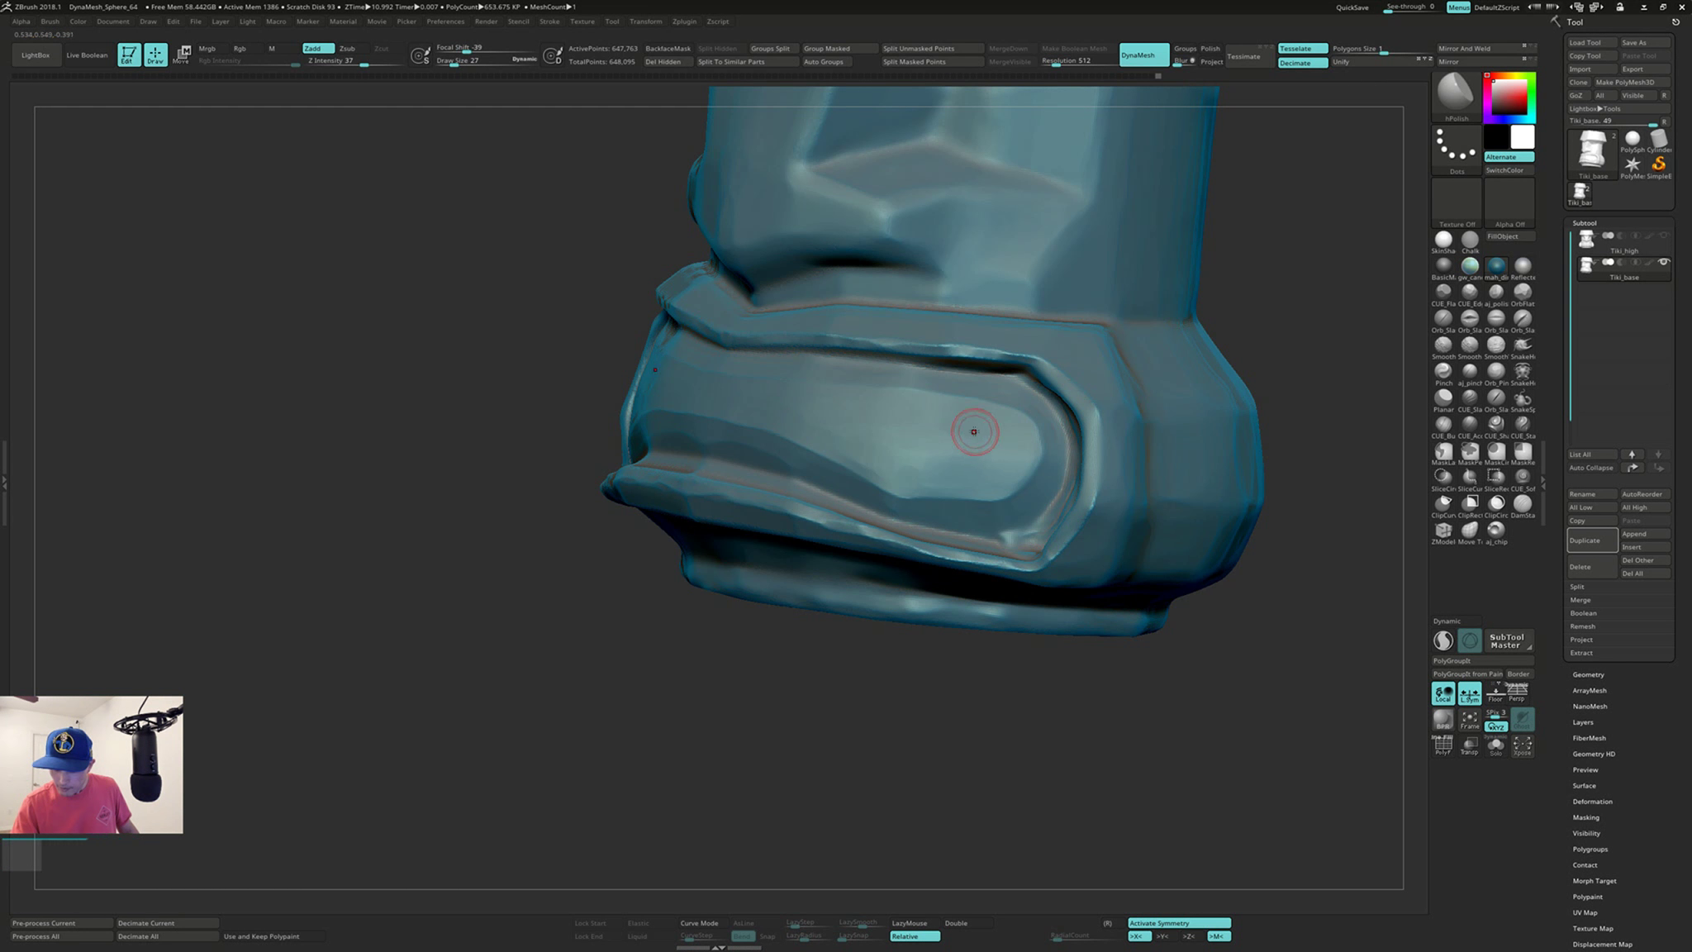
pyautogui.keyDown('shift'); pyautogui.moveTo(926, 478); pyautogui.dragTo(1122, 630, button='right'); pyautogui.keyUp('shift')
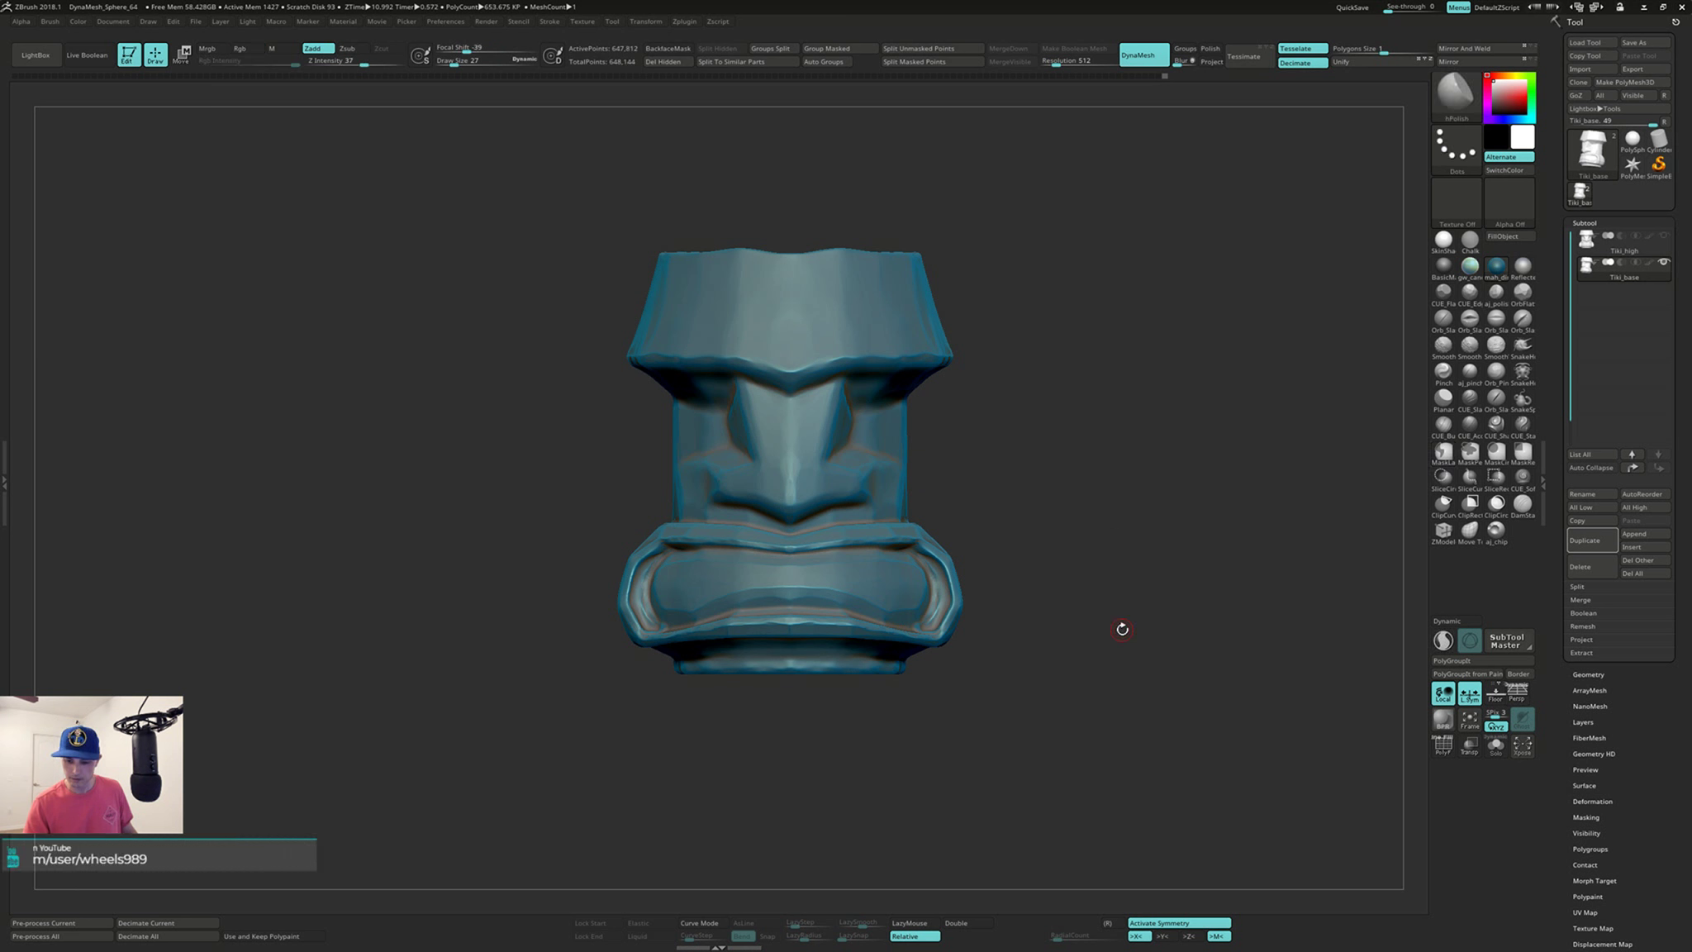
# Step: Save the project as Tiki01 in the Tiki project folder
pyautogui.keyDown('alt'); pyautogui.moveTo(1120, 546); pyautogui.dragTo(1111, 567, button='right'); pyautogui.keyUp('alt')
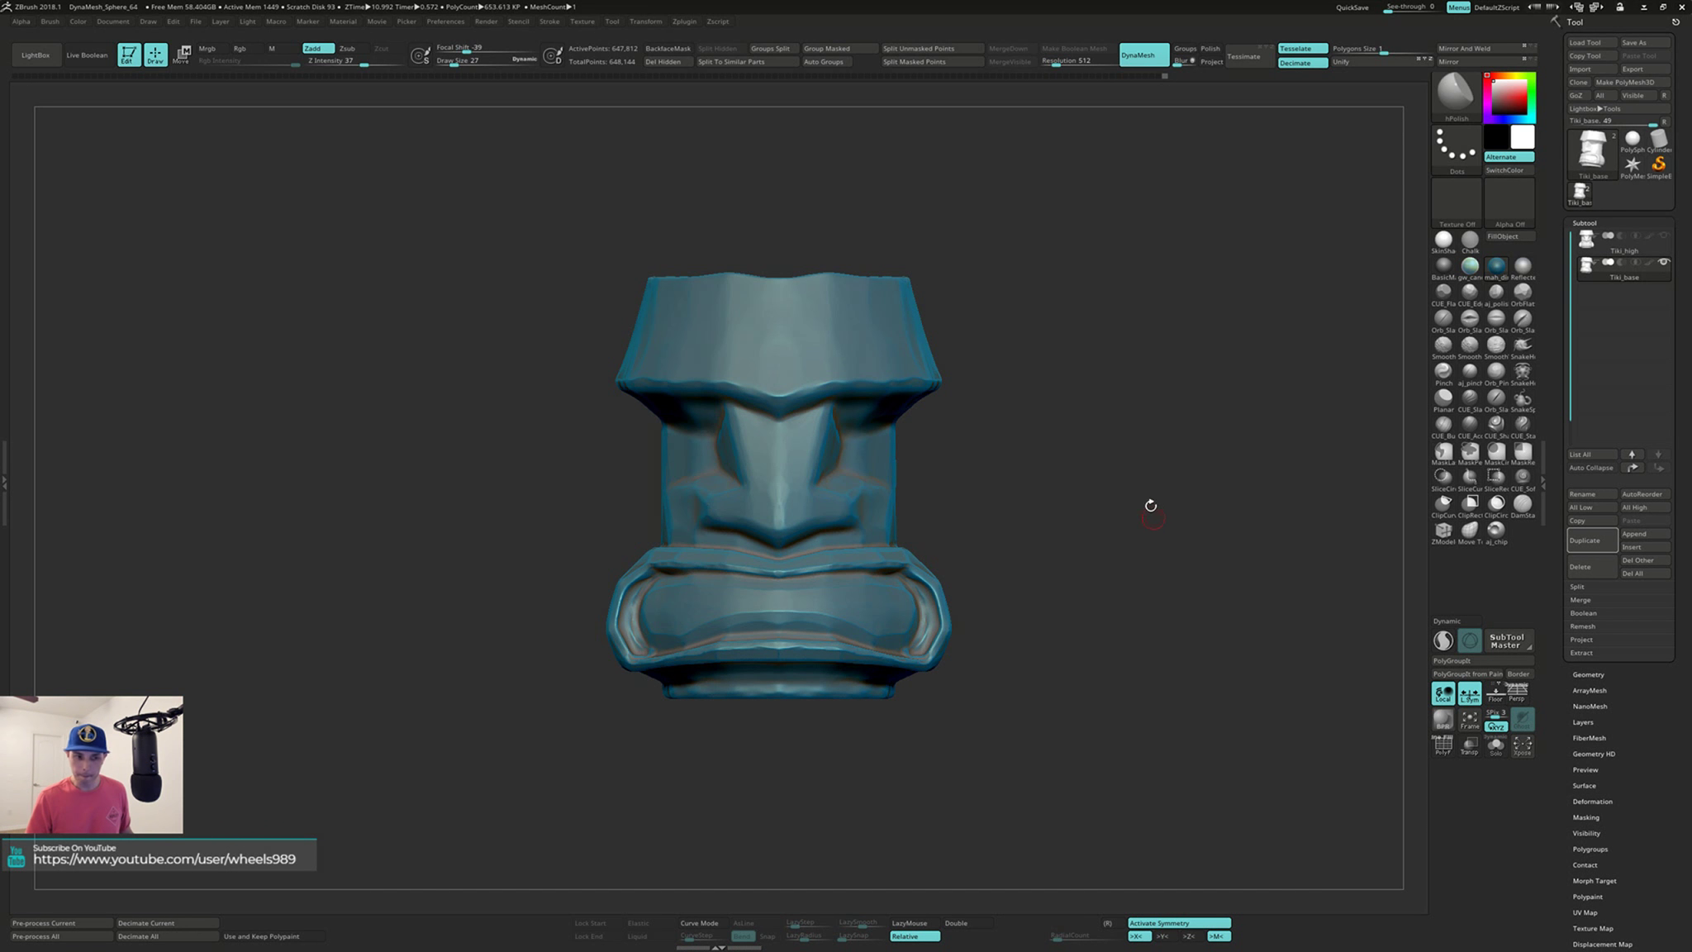
pyautogui.hotkey('ctrl', 's')
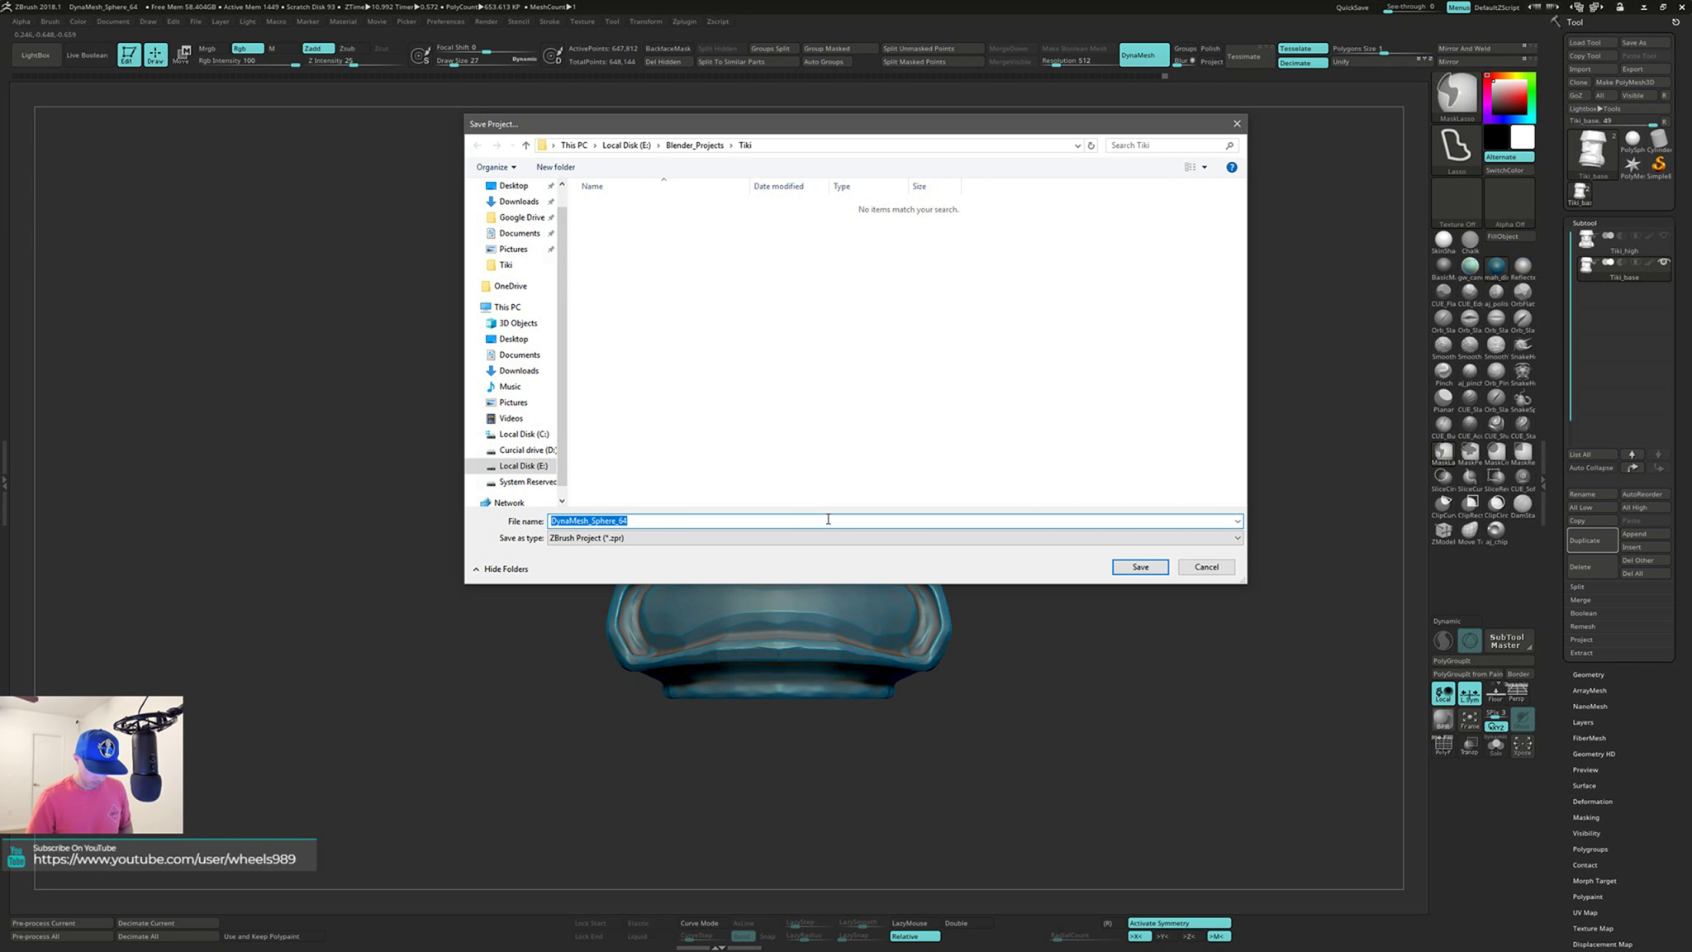
pyautogui.press('BackSpace')
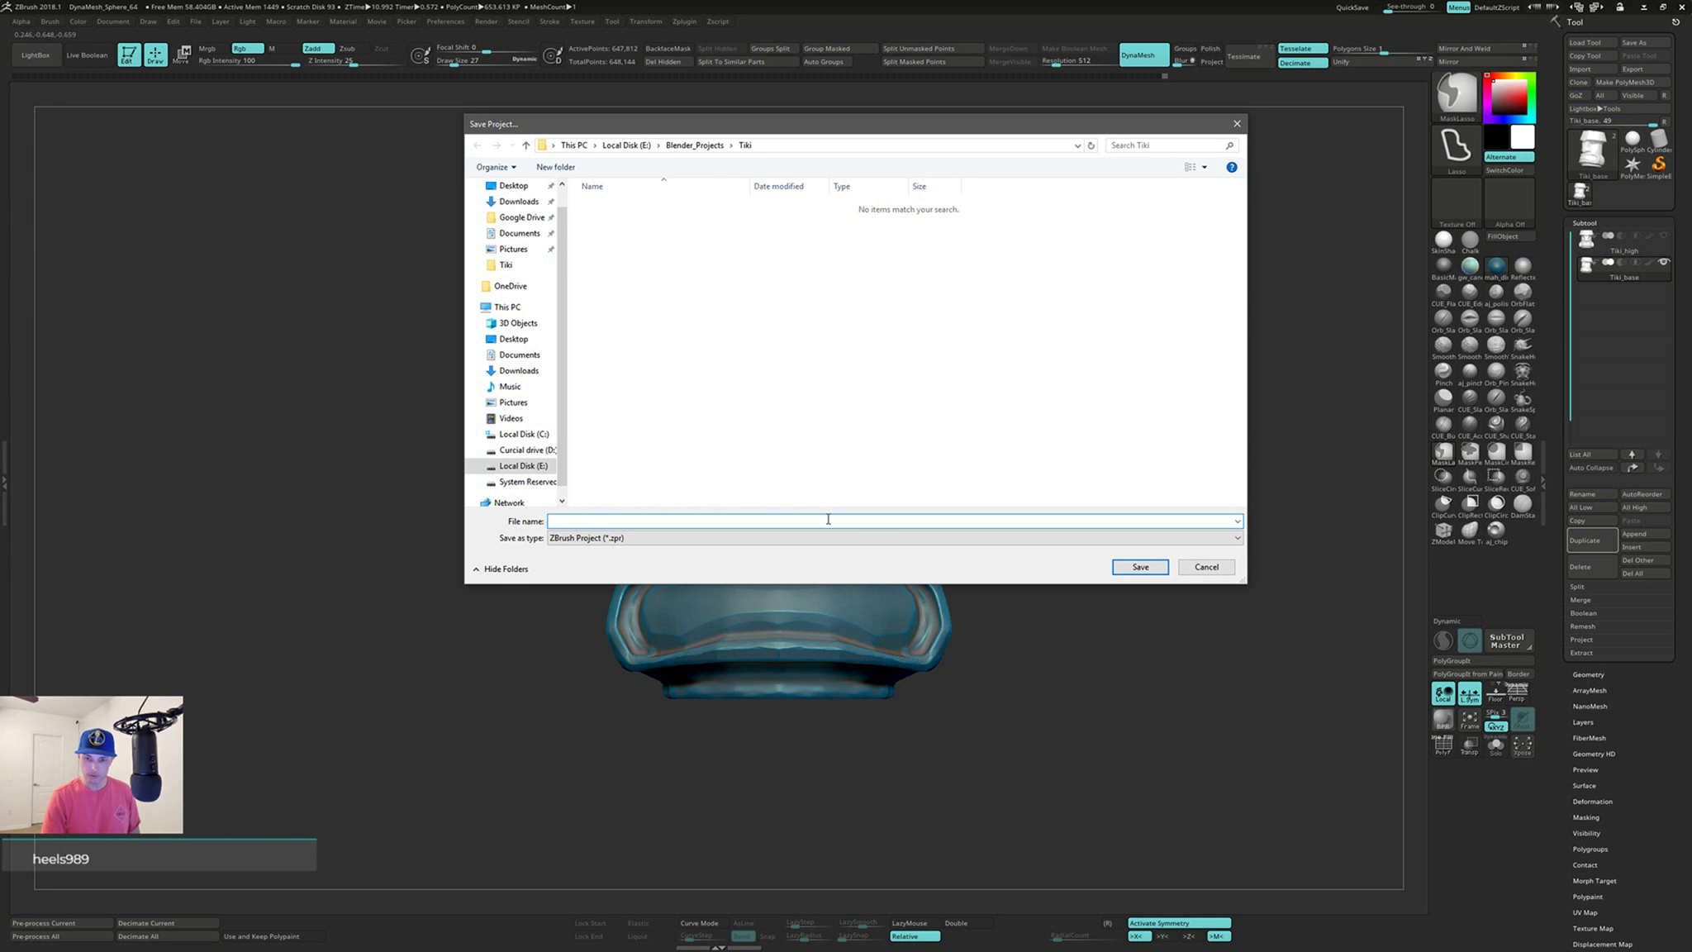
pyautogui.write('Ti')
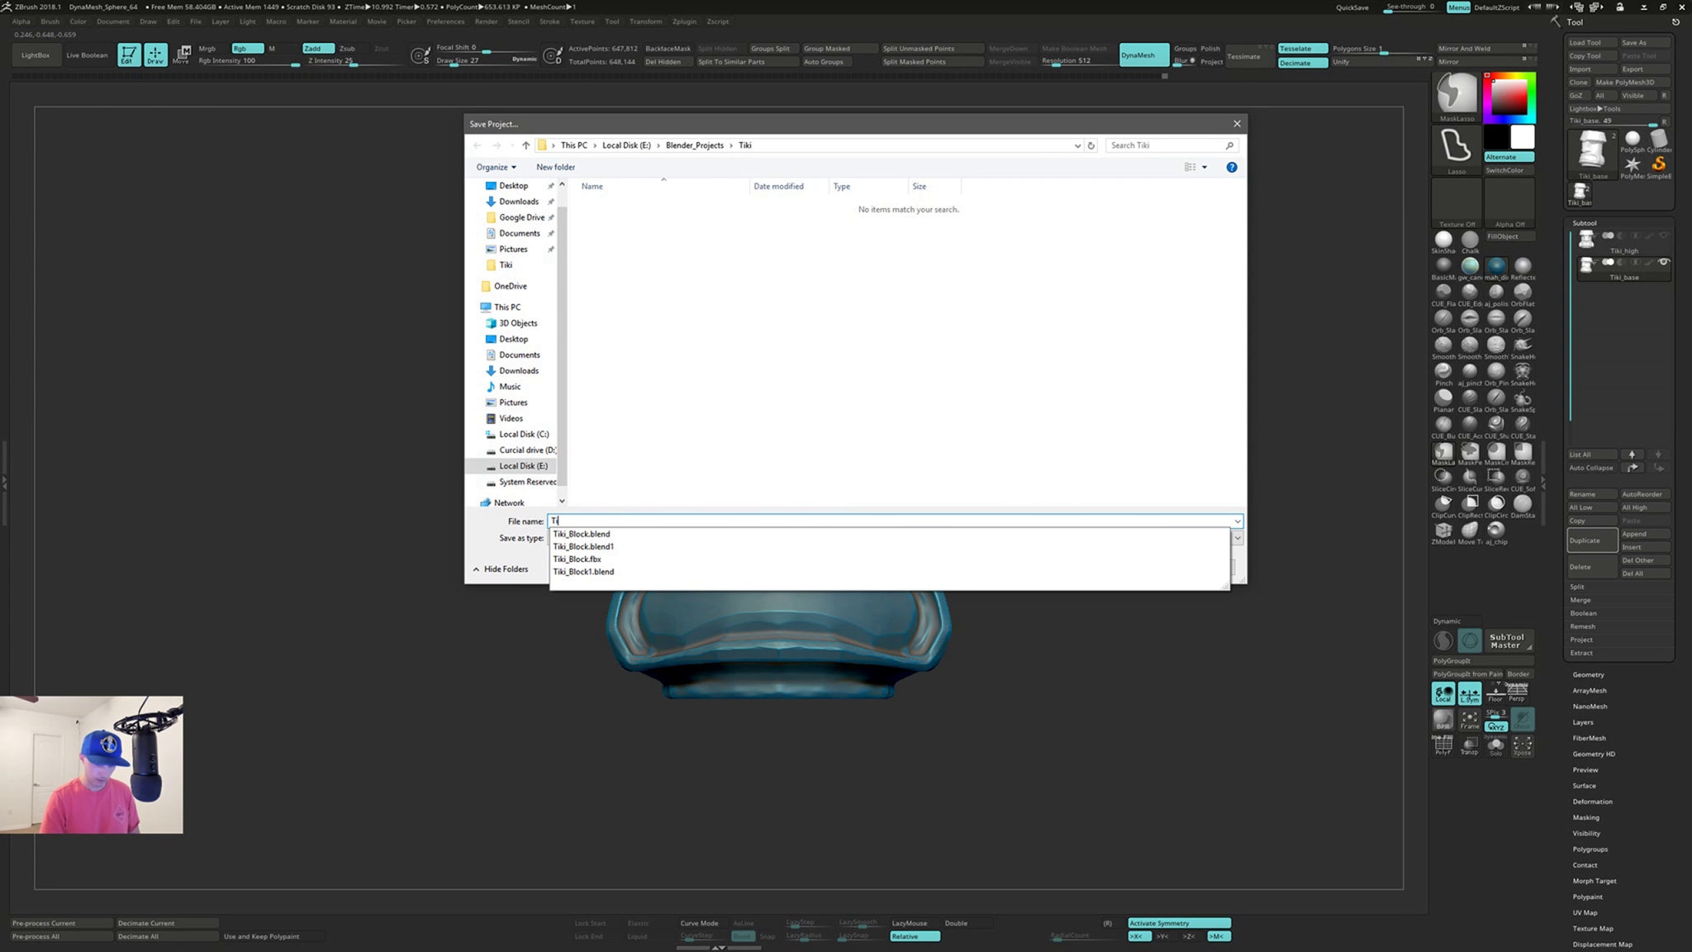
pyautogui.write('ki01')
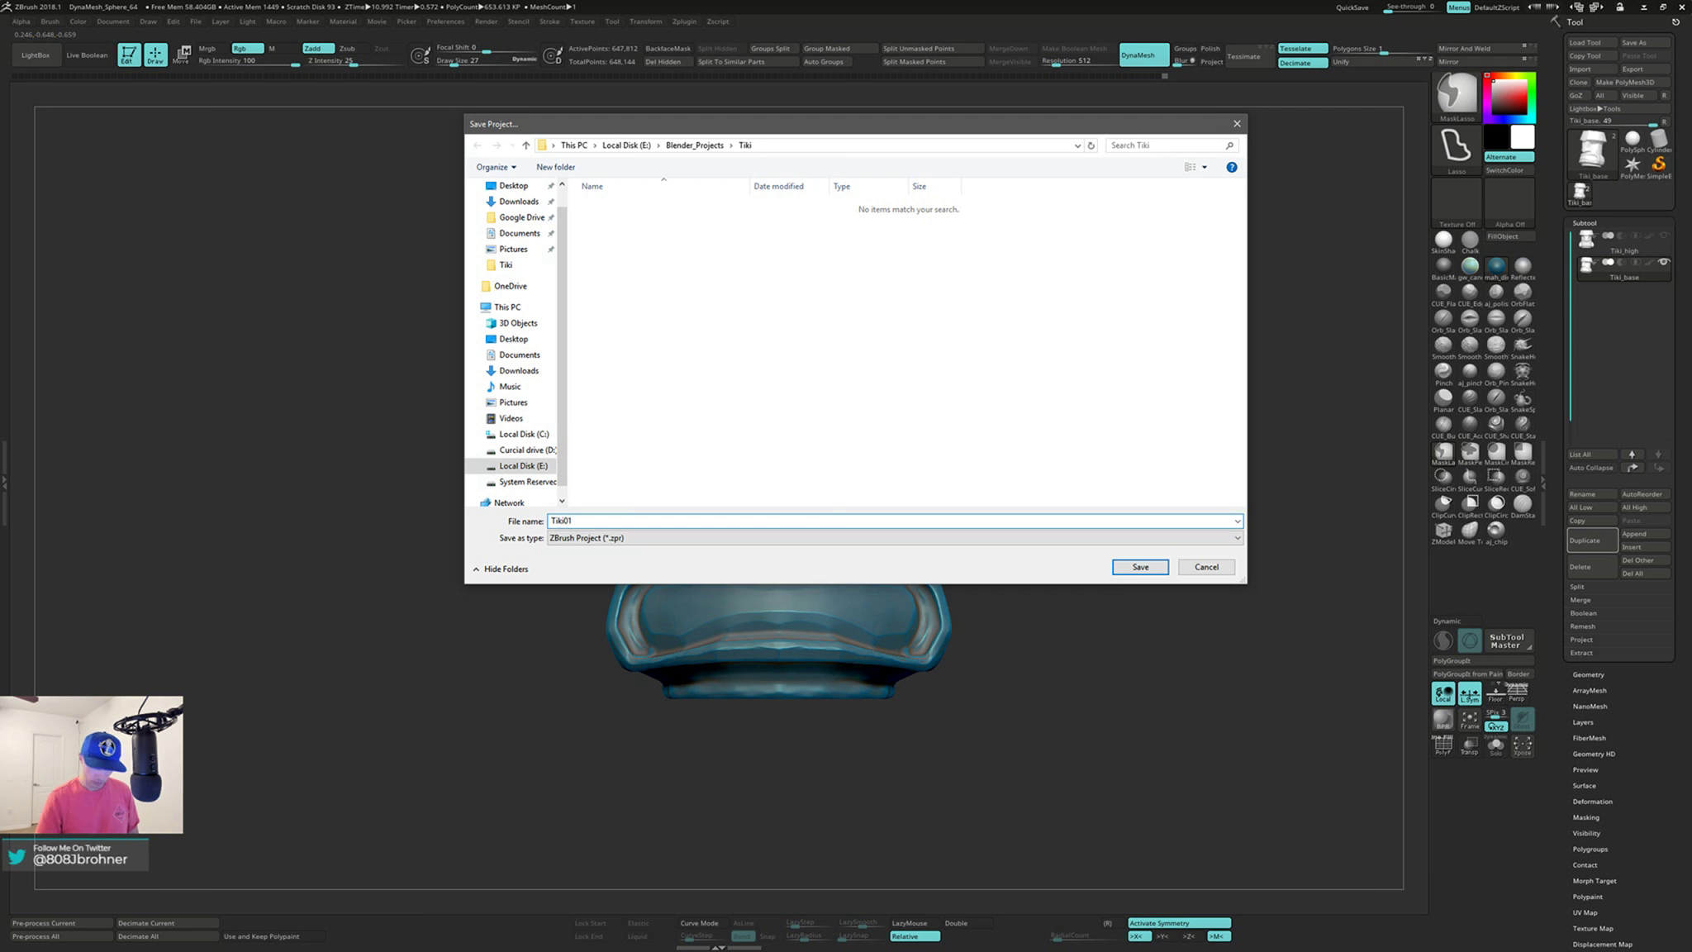
pyautogui.press('Return')
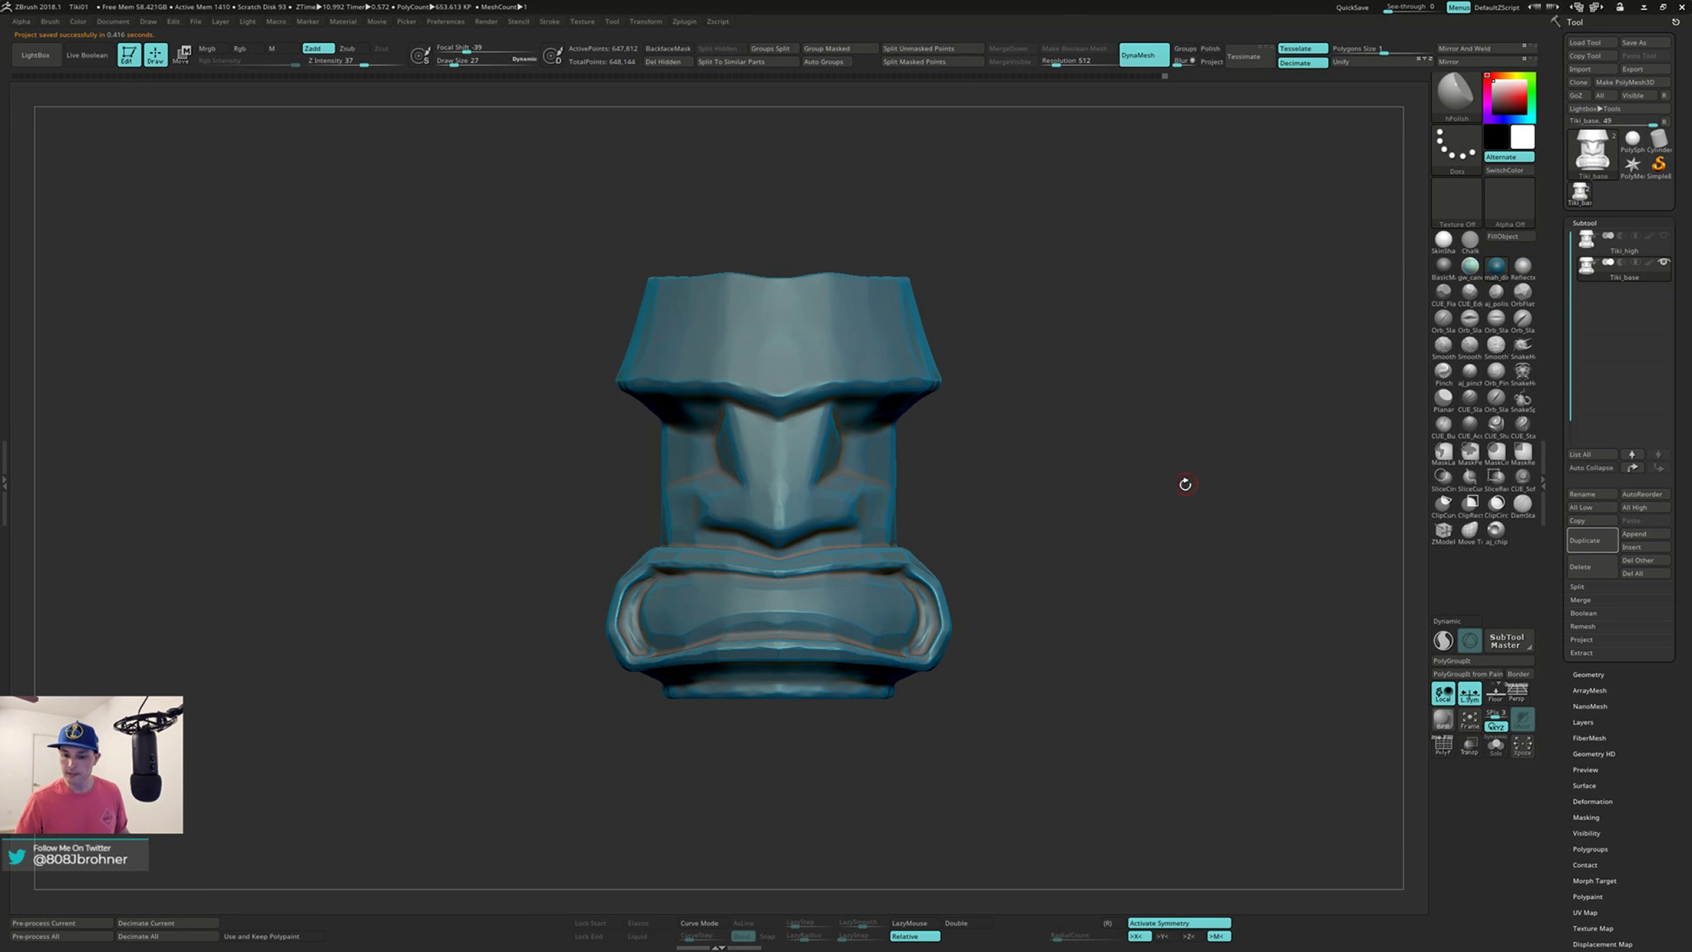
# Step: Turn off symmetry and center the transform gizmo on the unmasked tiki head mesh
pyautogui.press('w')
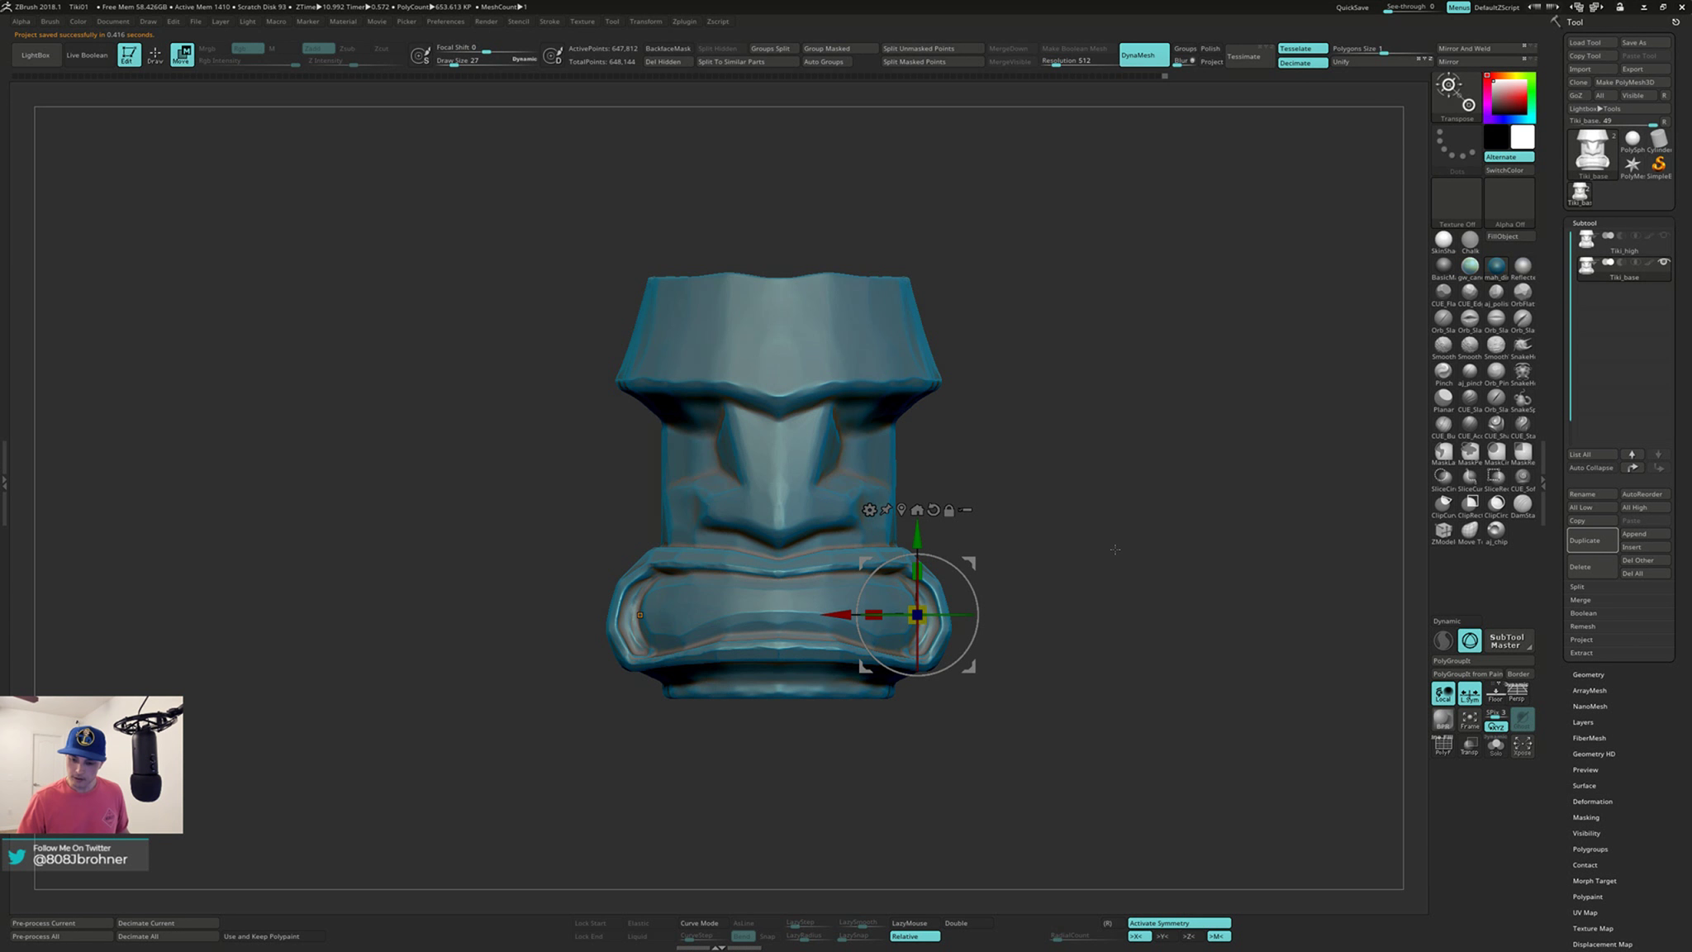
pyautogui.click(902, 509)
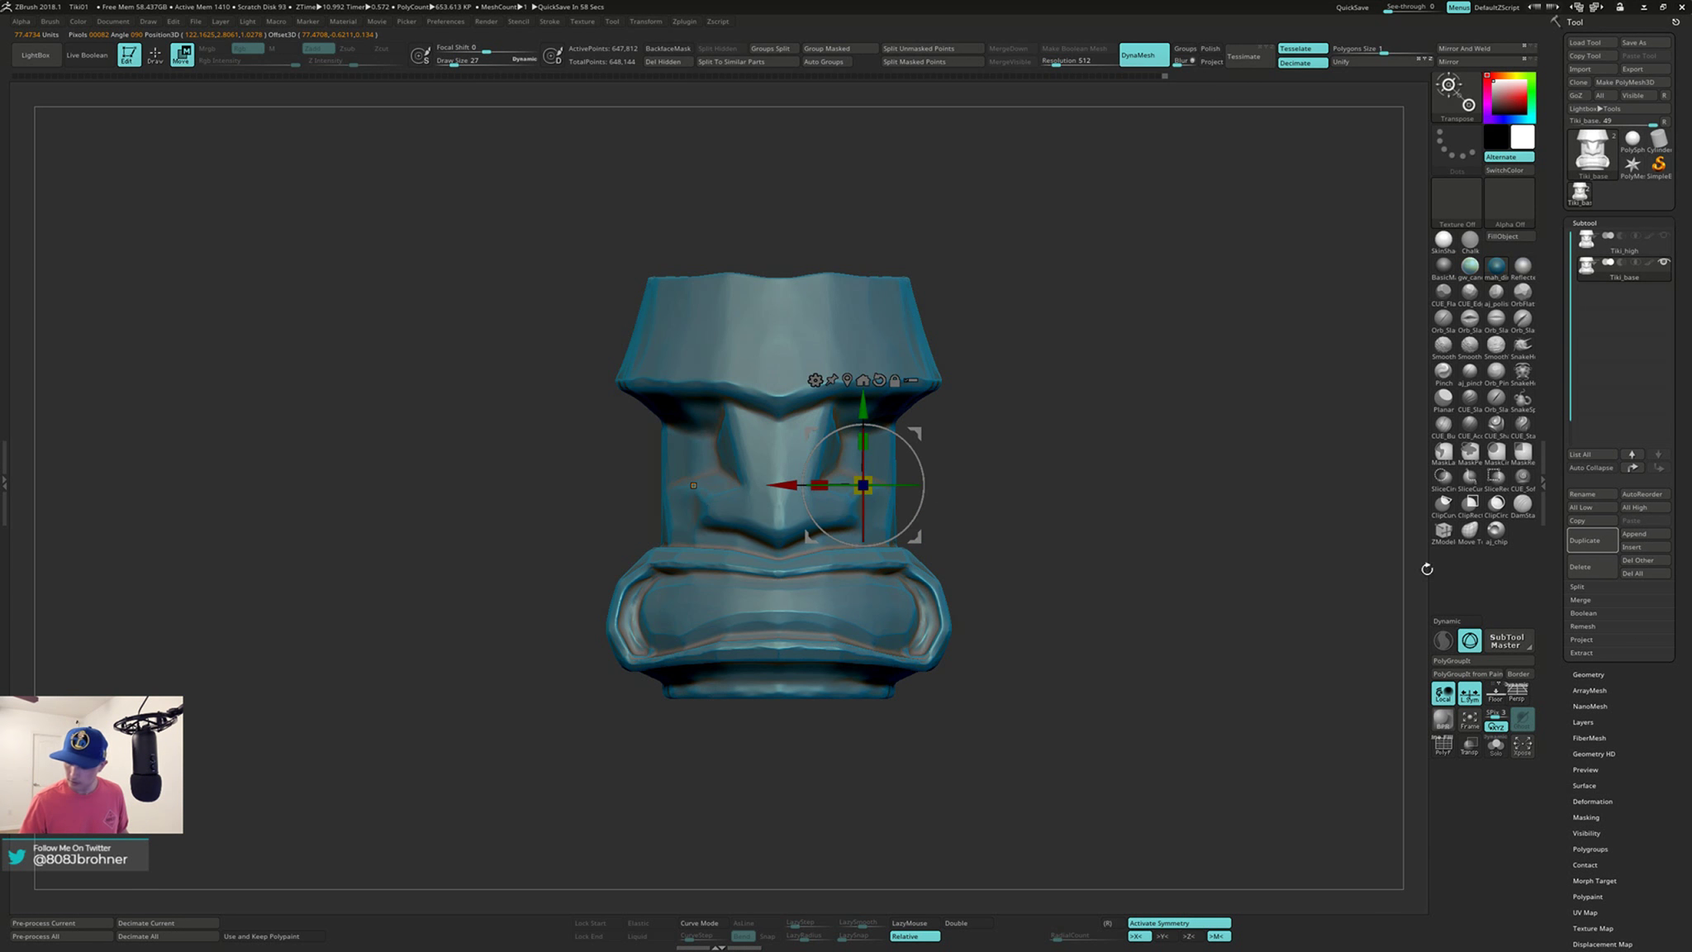
pyautogui.click(1469, 694)
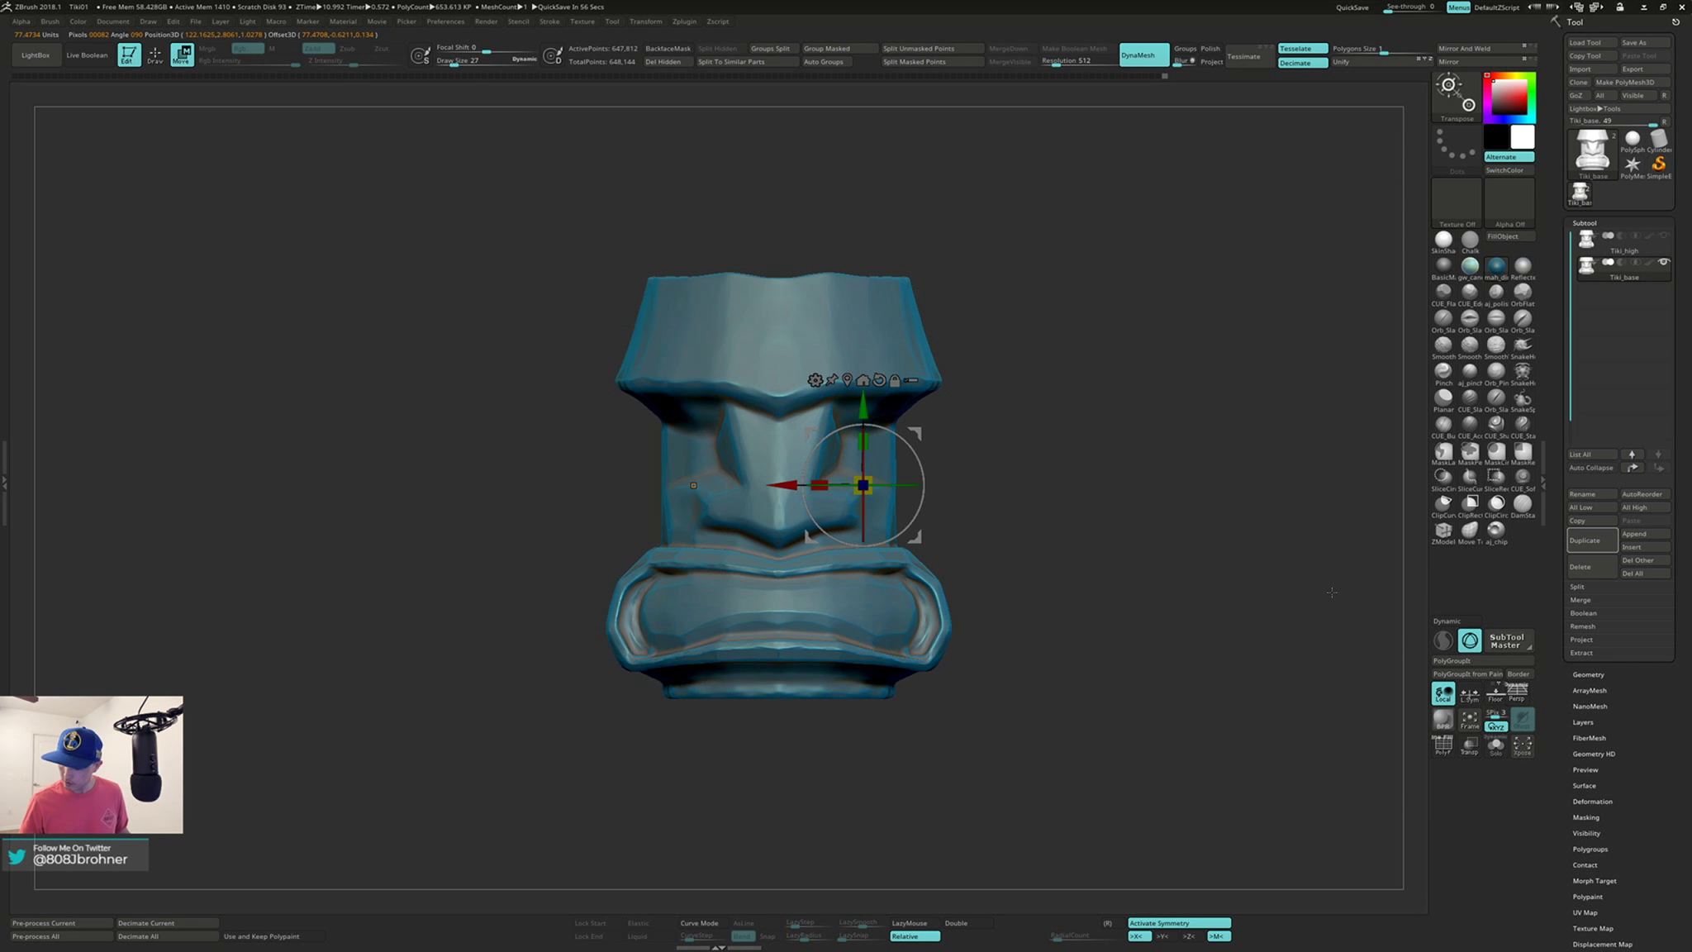
pyautogui.click(1468, 693)
pyautogui.press('x')
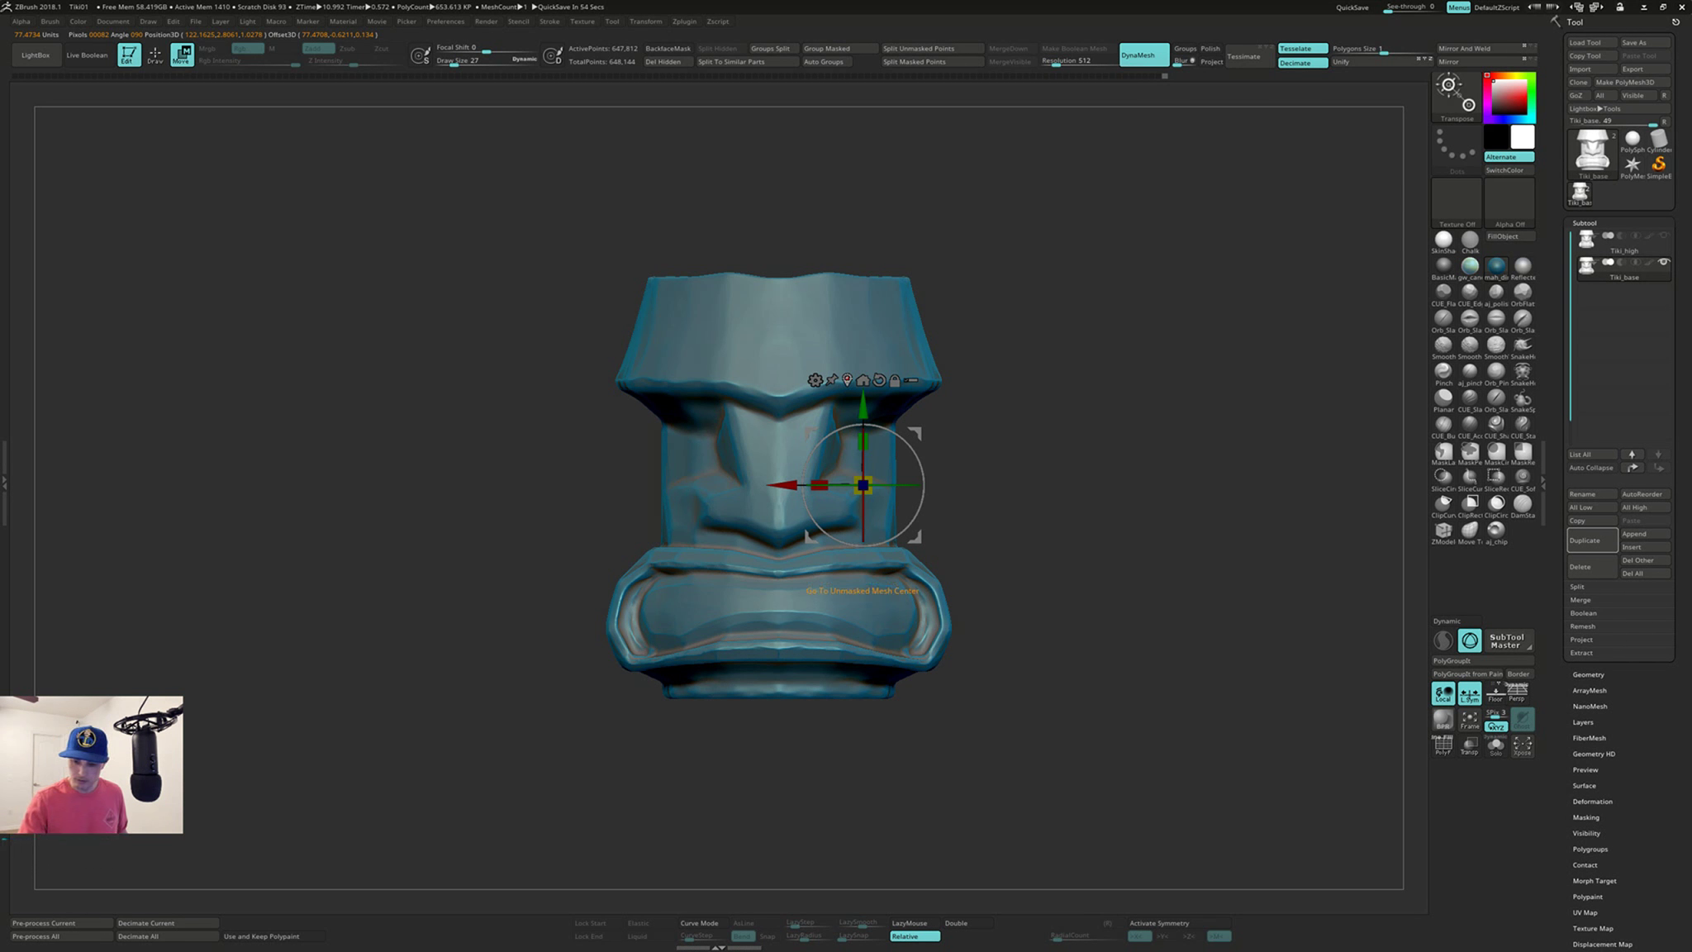
pyautogui.click(862, 380)
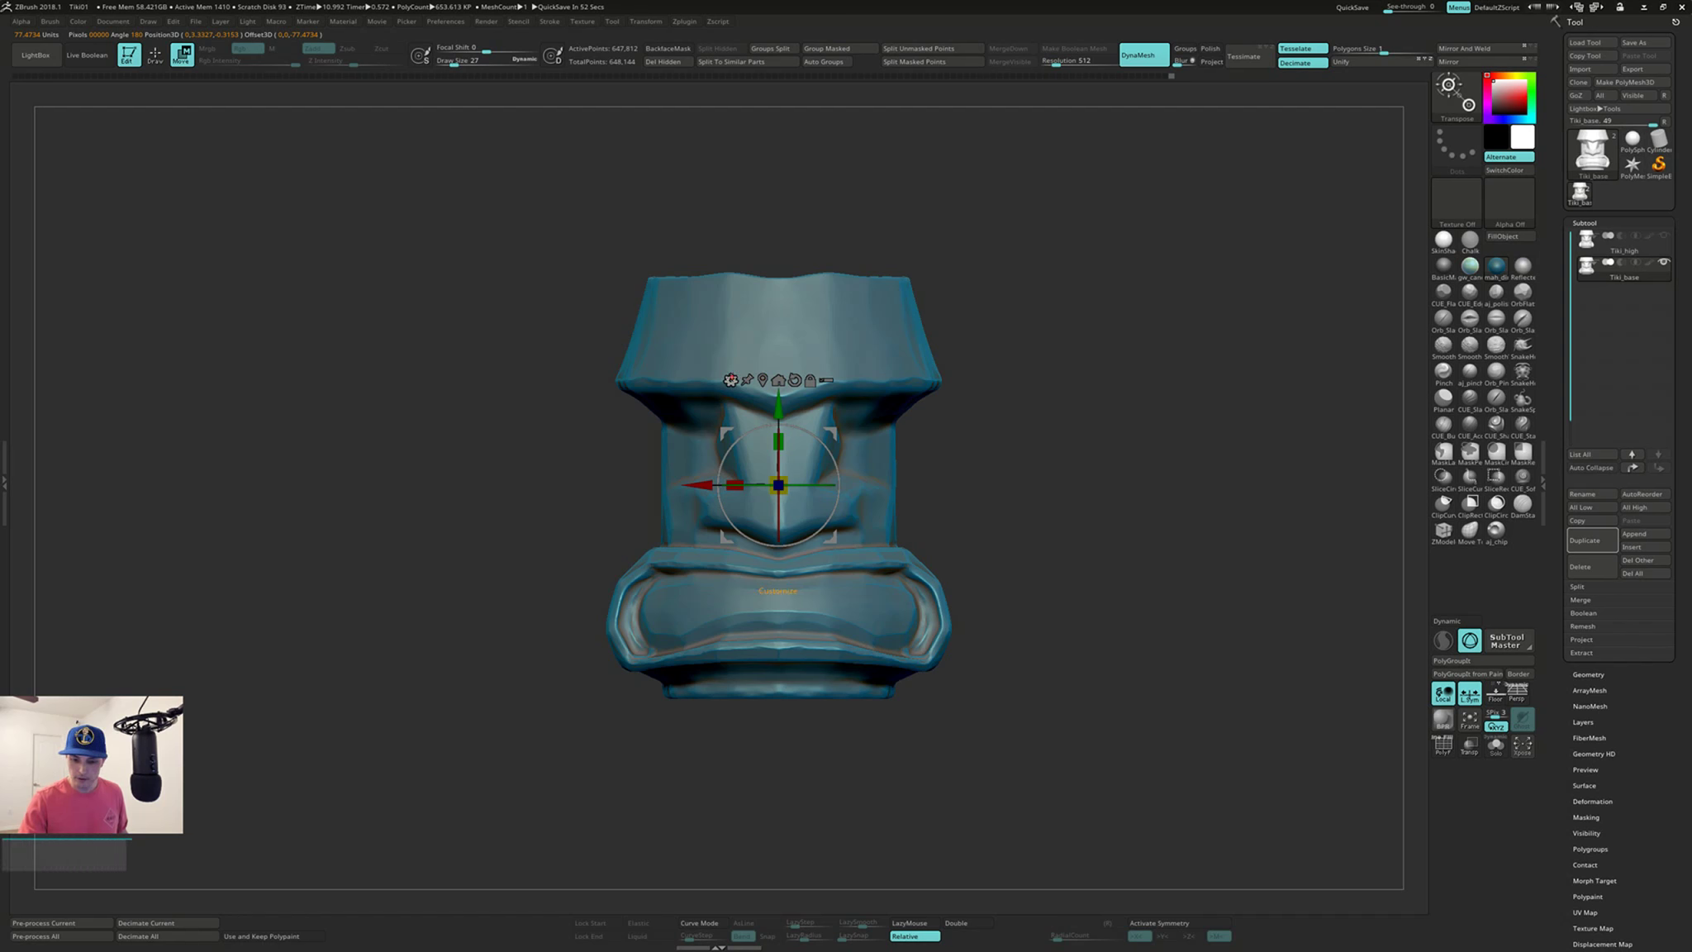
# Step: Apply a Deformer Soft lattice to the tiki head and increase its divisions along the width, height and depth
pyautogui.click(731, 380)
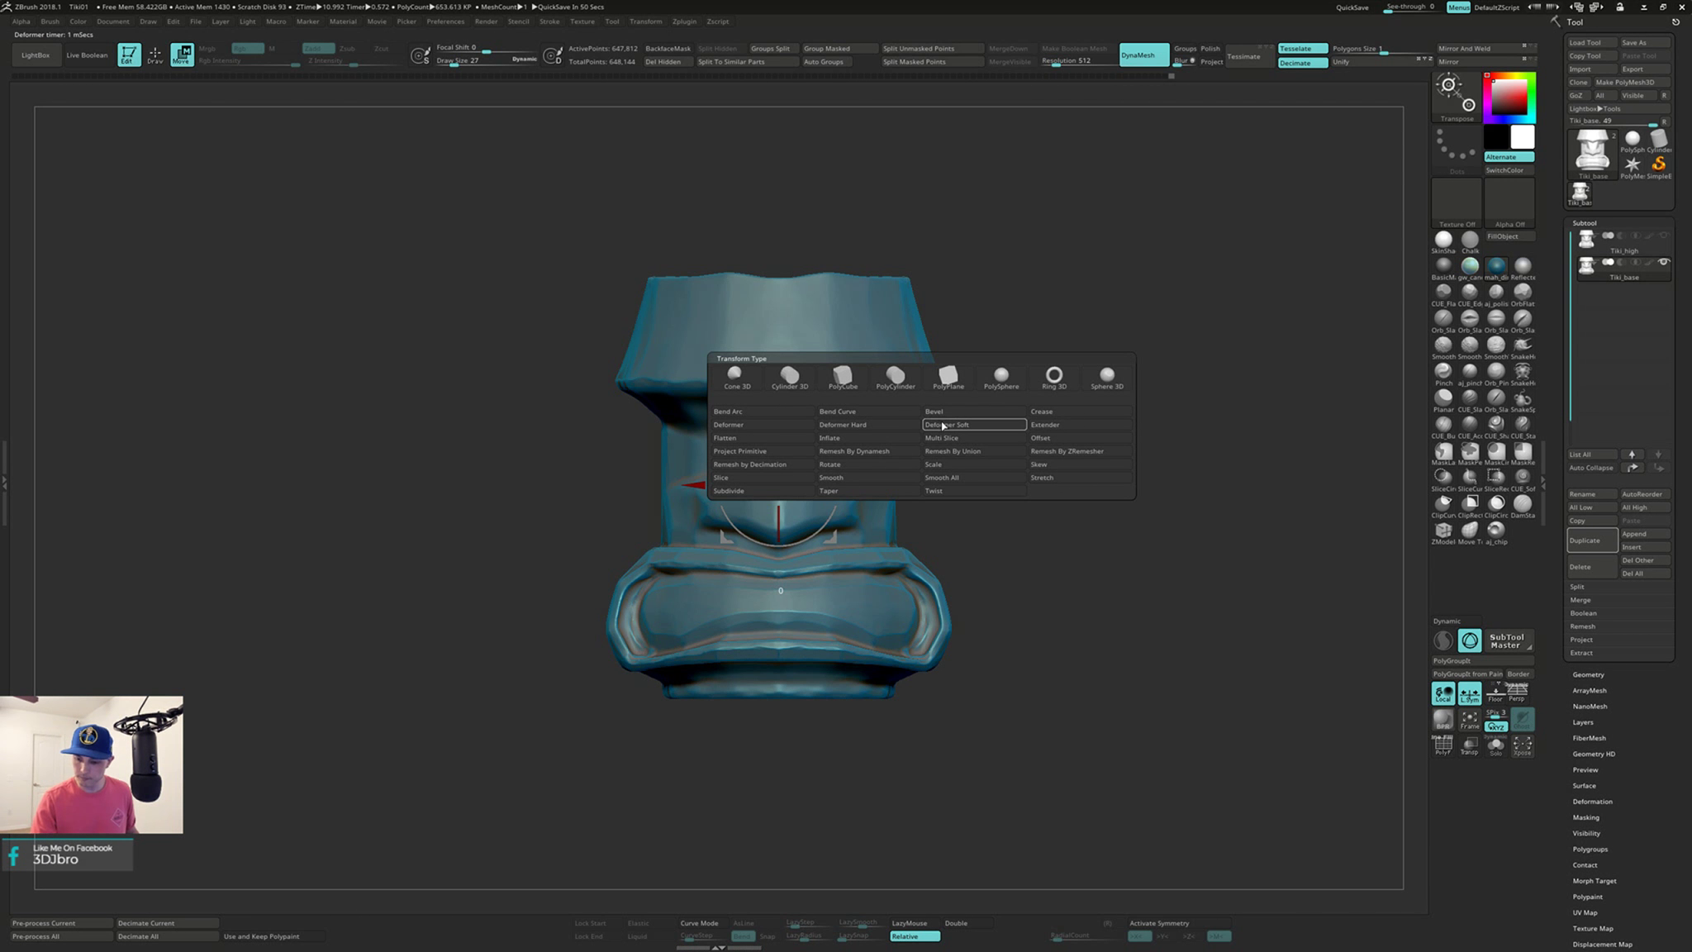
pyautogui.click(942, 425)
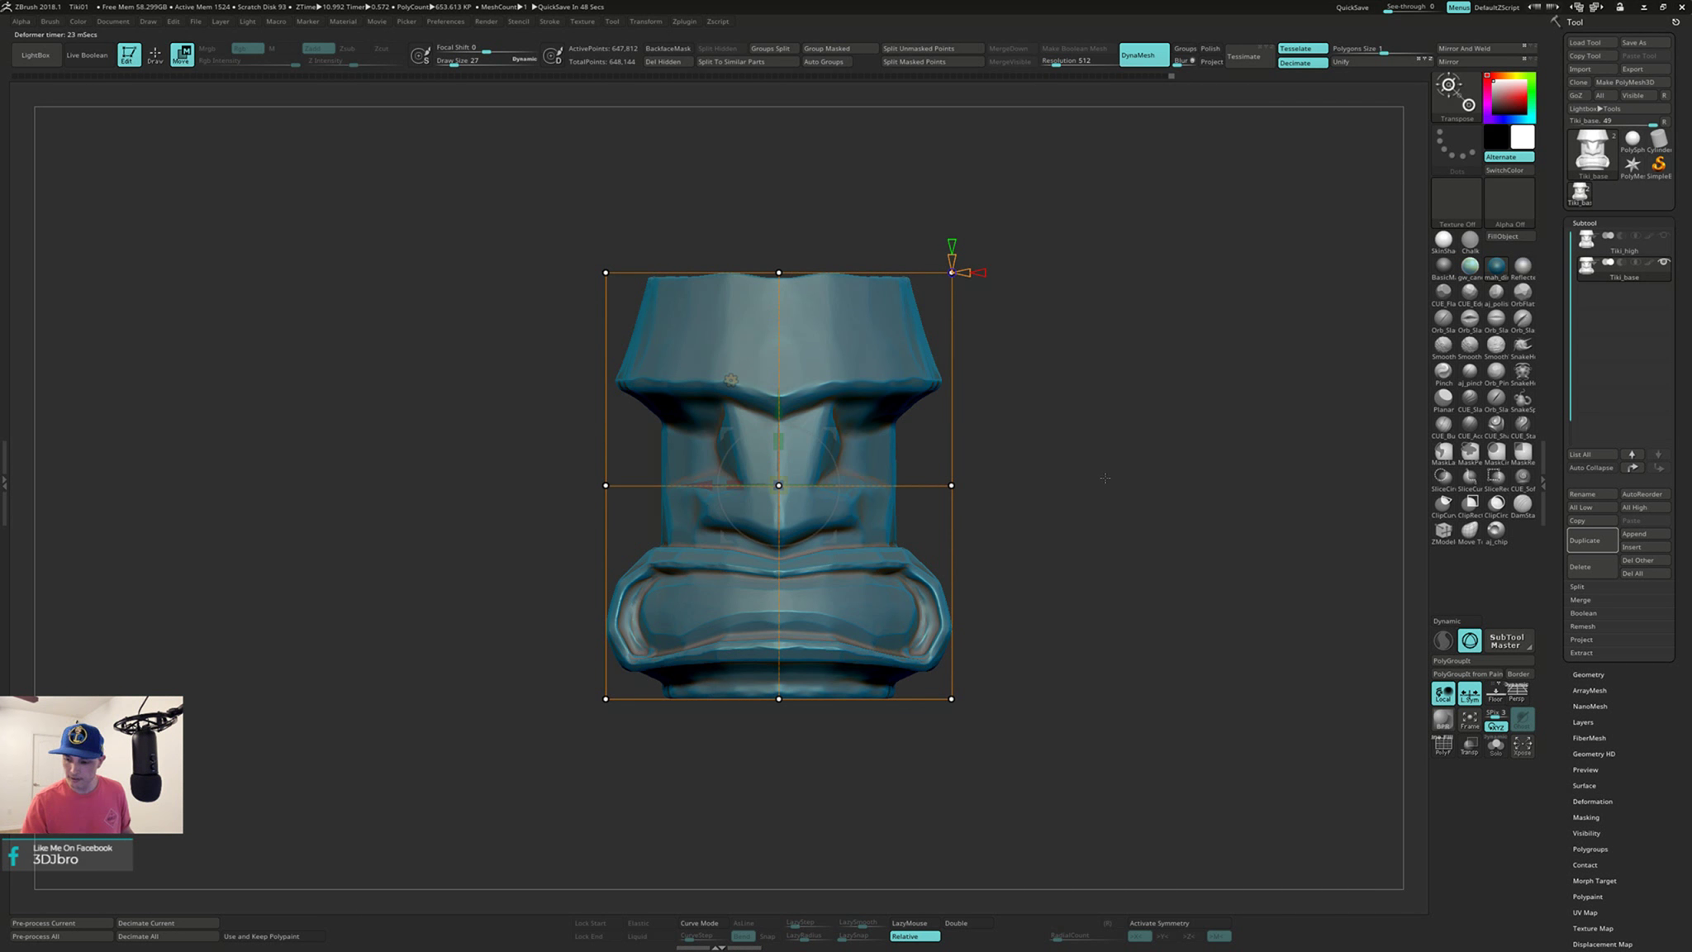
pyautogui.moveTo(1105, 478); pyautogui.dragTo(1153, 483)
pyautogui.moveTo(1152, 483)
pyautogui.keyDown('ctrl'); pyautogui.mouseDown(button='right')
pyautogui.moveTo(1152, 498)
pyautogui.moveTo(1152, 466)
pyautogui.mouseUp(button='right'); pyautogui.keyUp('ctrl')
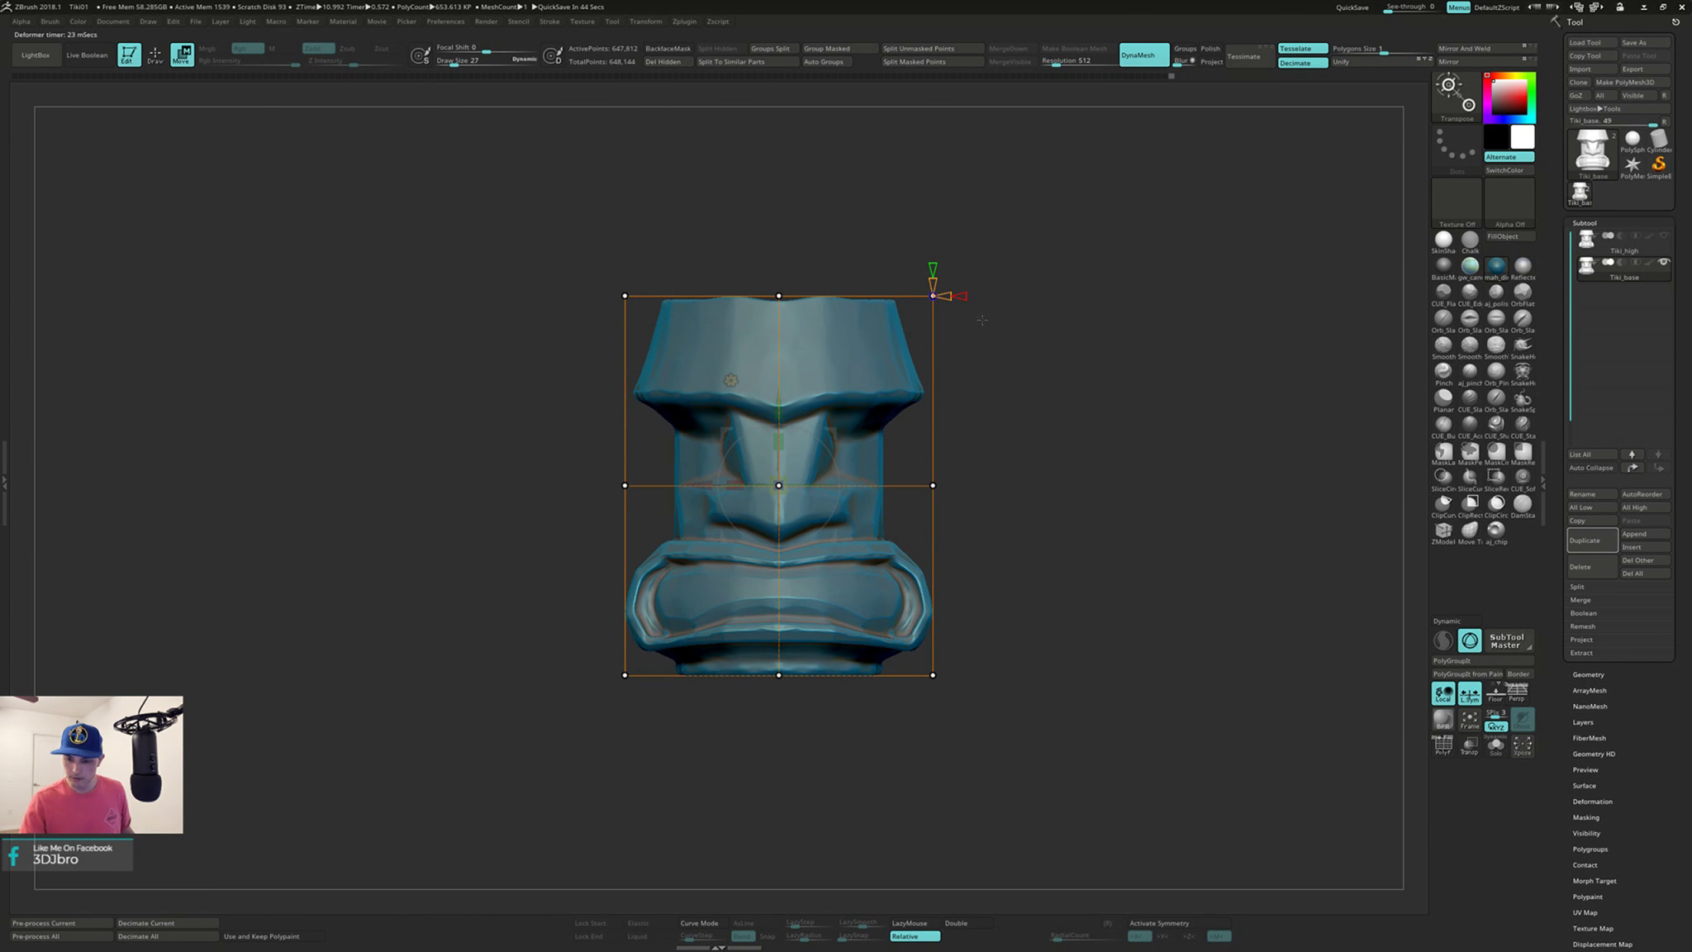
pyautogui.moveTo(948, 294); pyautogui.dragTo(931, 276)
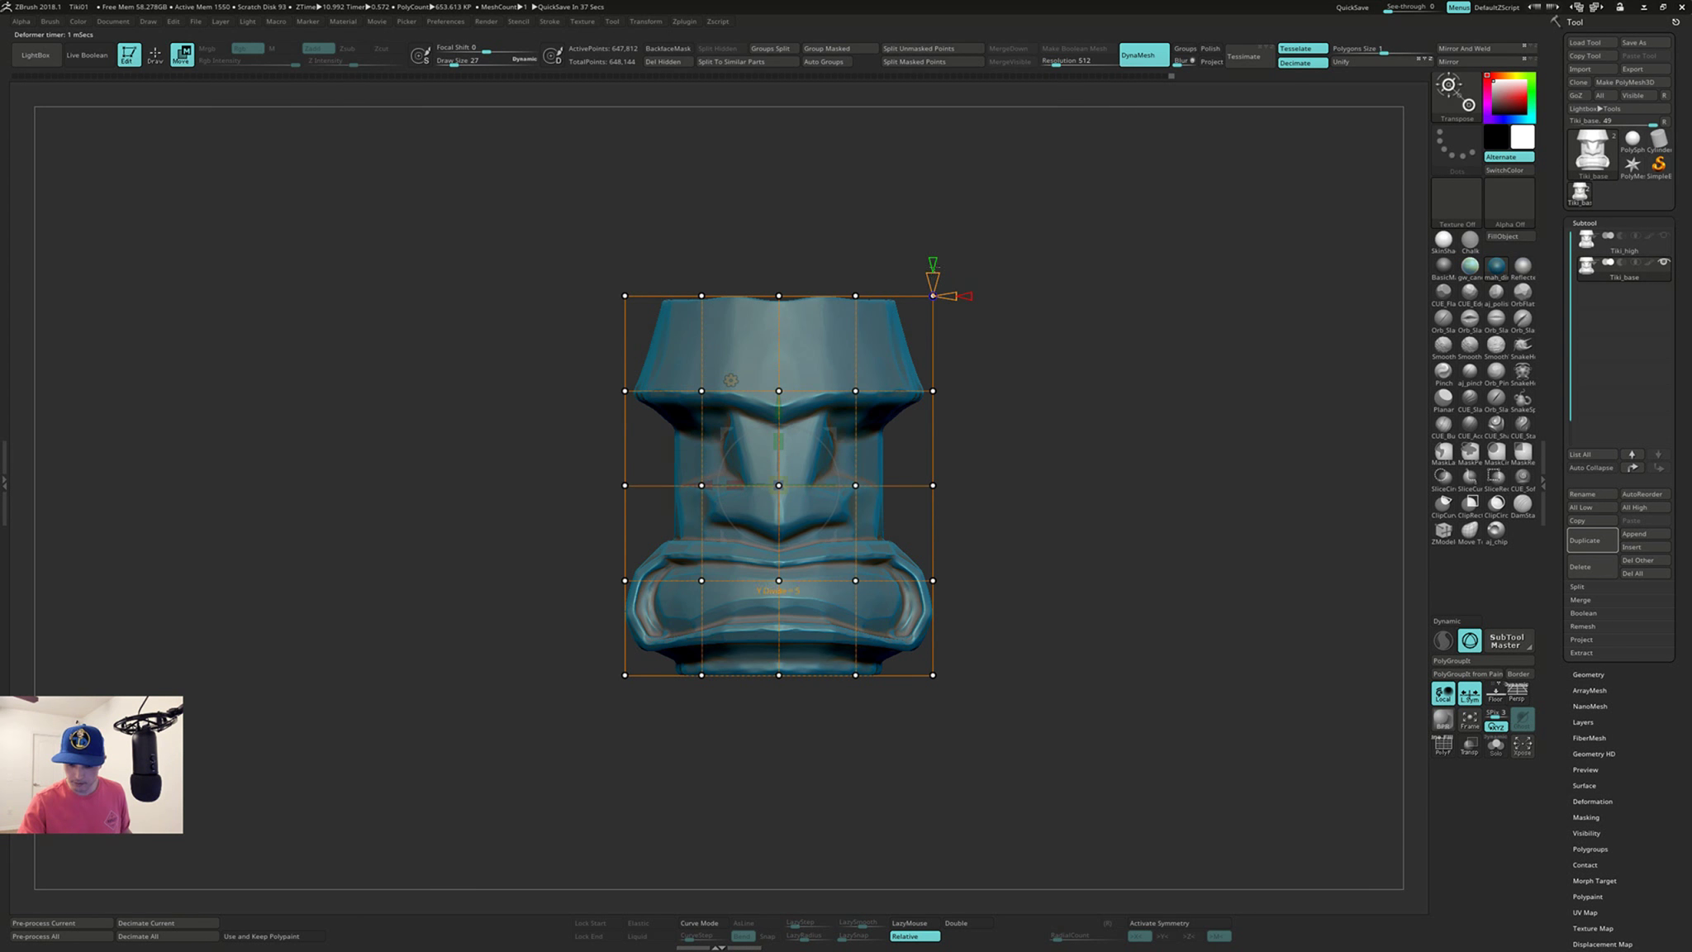
pyautogui.moveTo(1144, 270); pyautogui.dragTo(1072, 260, button='right')
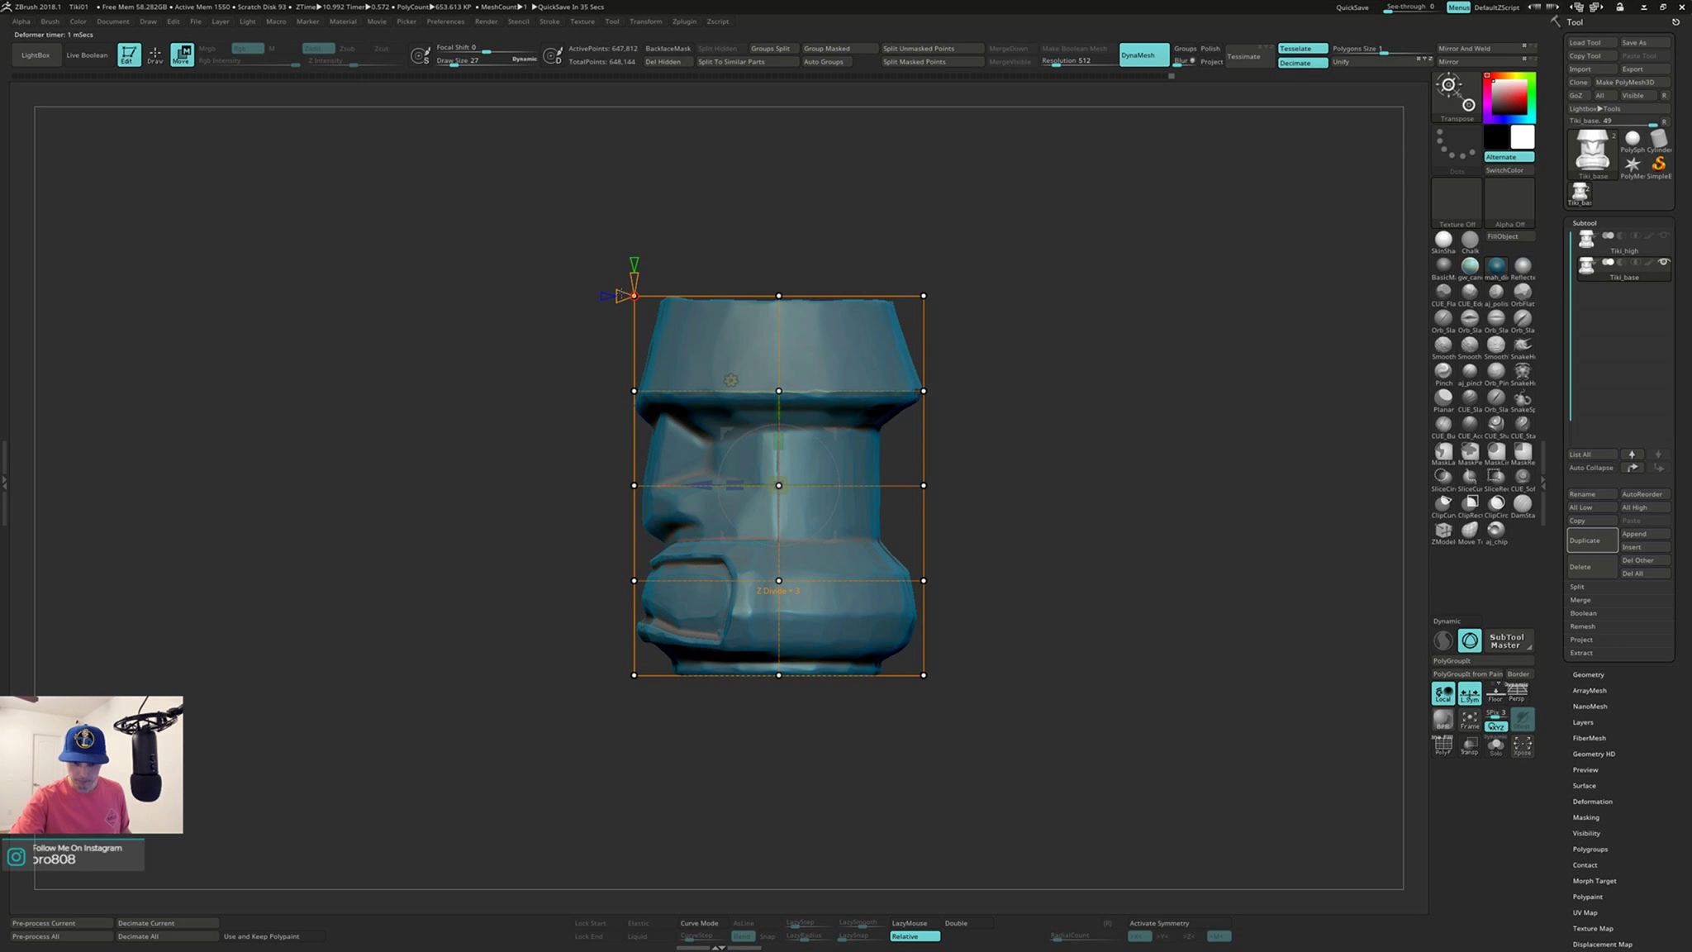
pyautogui.moveTo(613, 295); pyautogui.dragTo(598, 295)
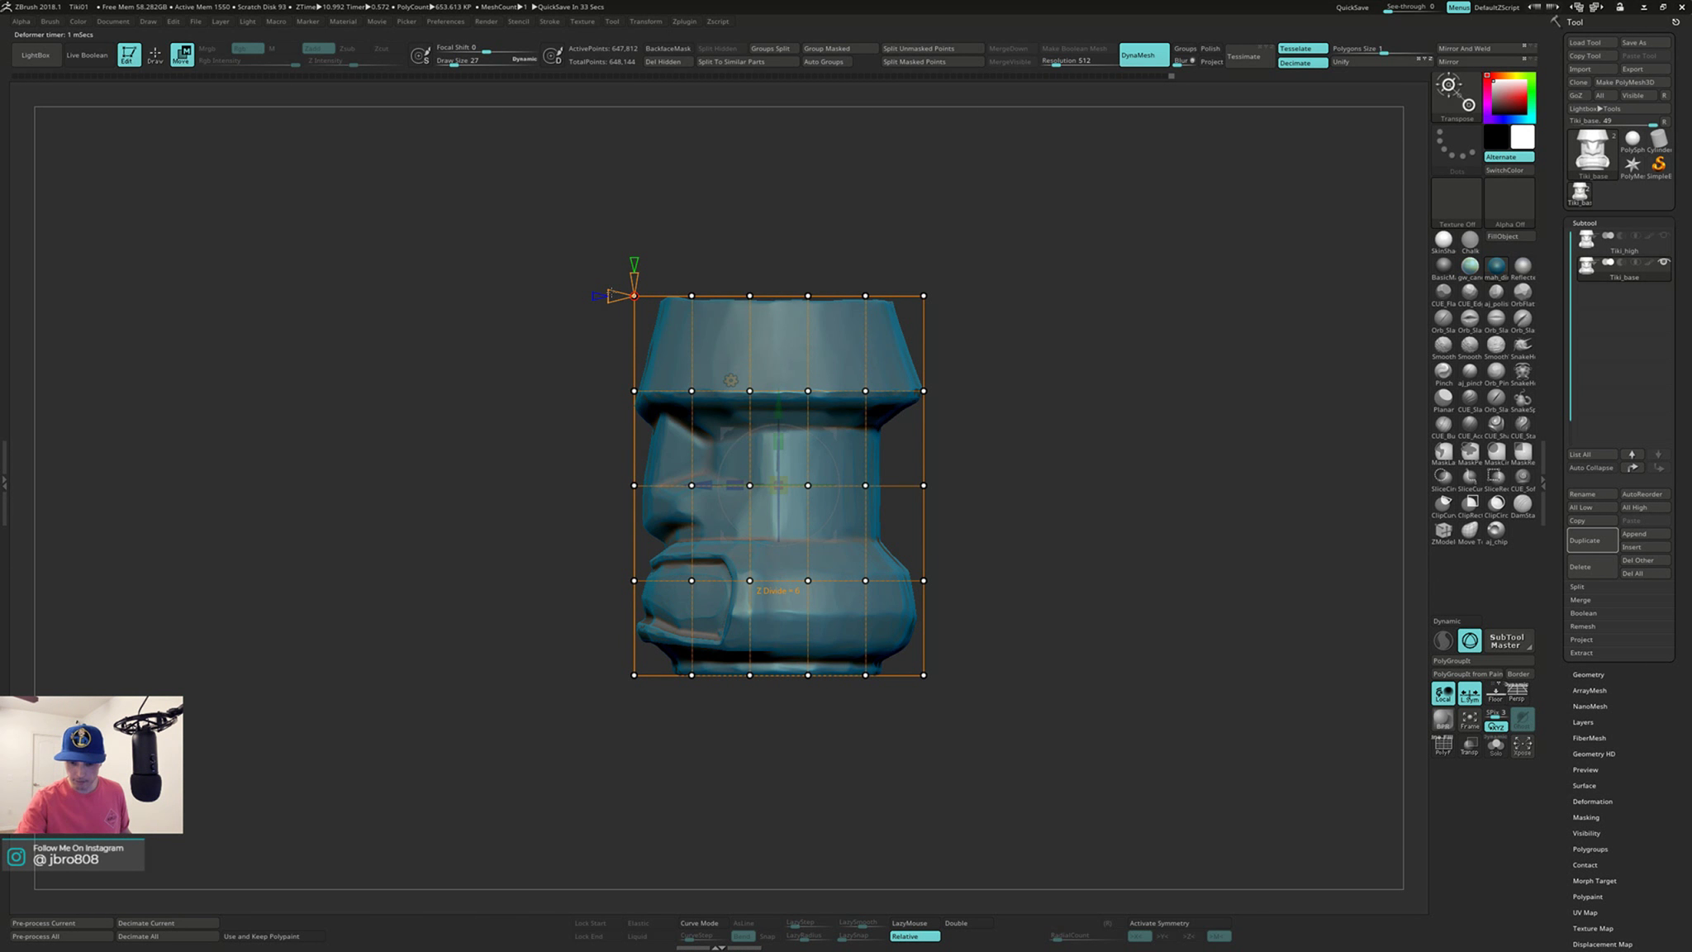
# Step: Refine the deformer lattice to six control points along both the width and the height
pyautogui.moveTo(1074, 403); pyautogui.dragTo(1121, 399, button='right')
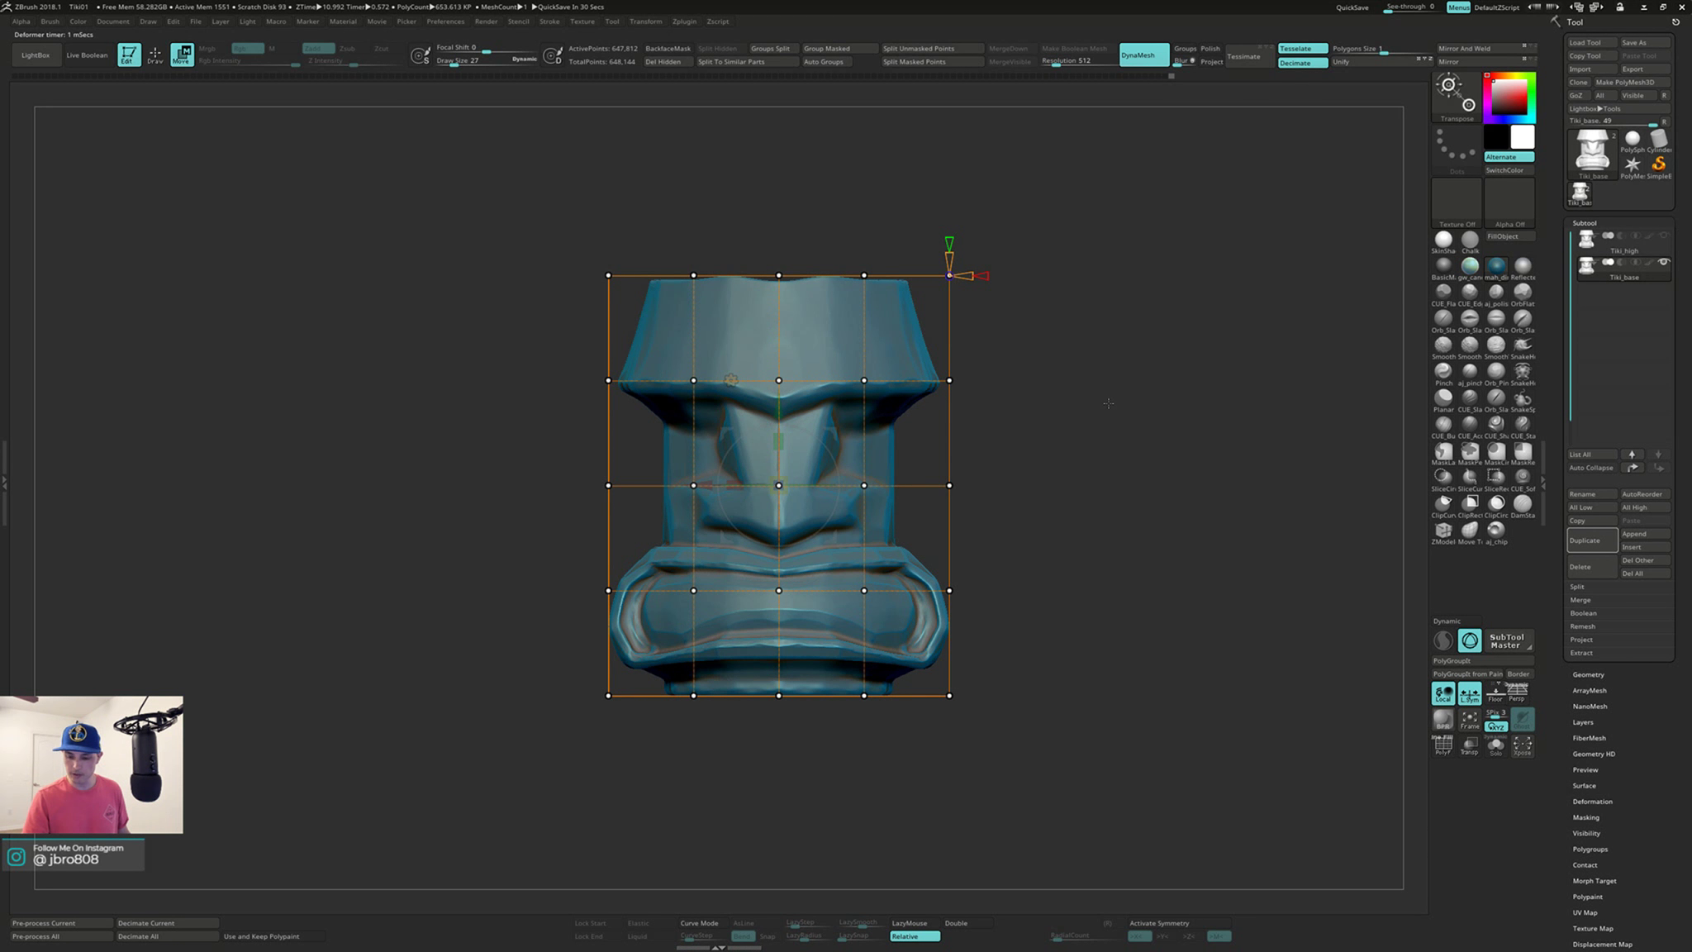
pyautogui.click(778, 589)
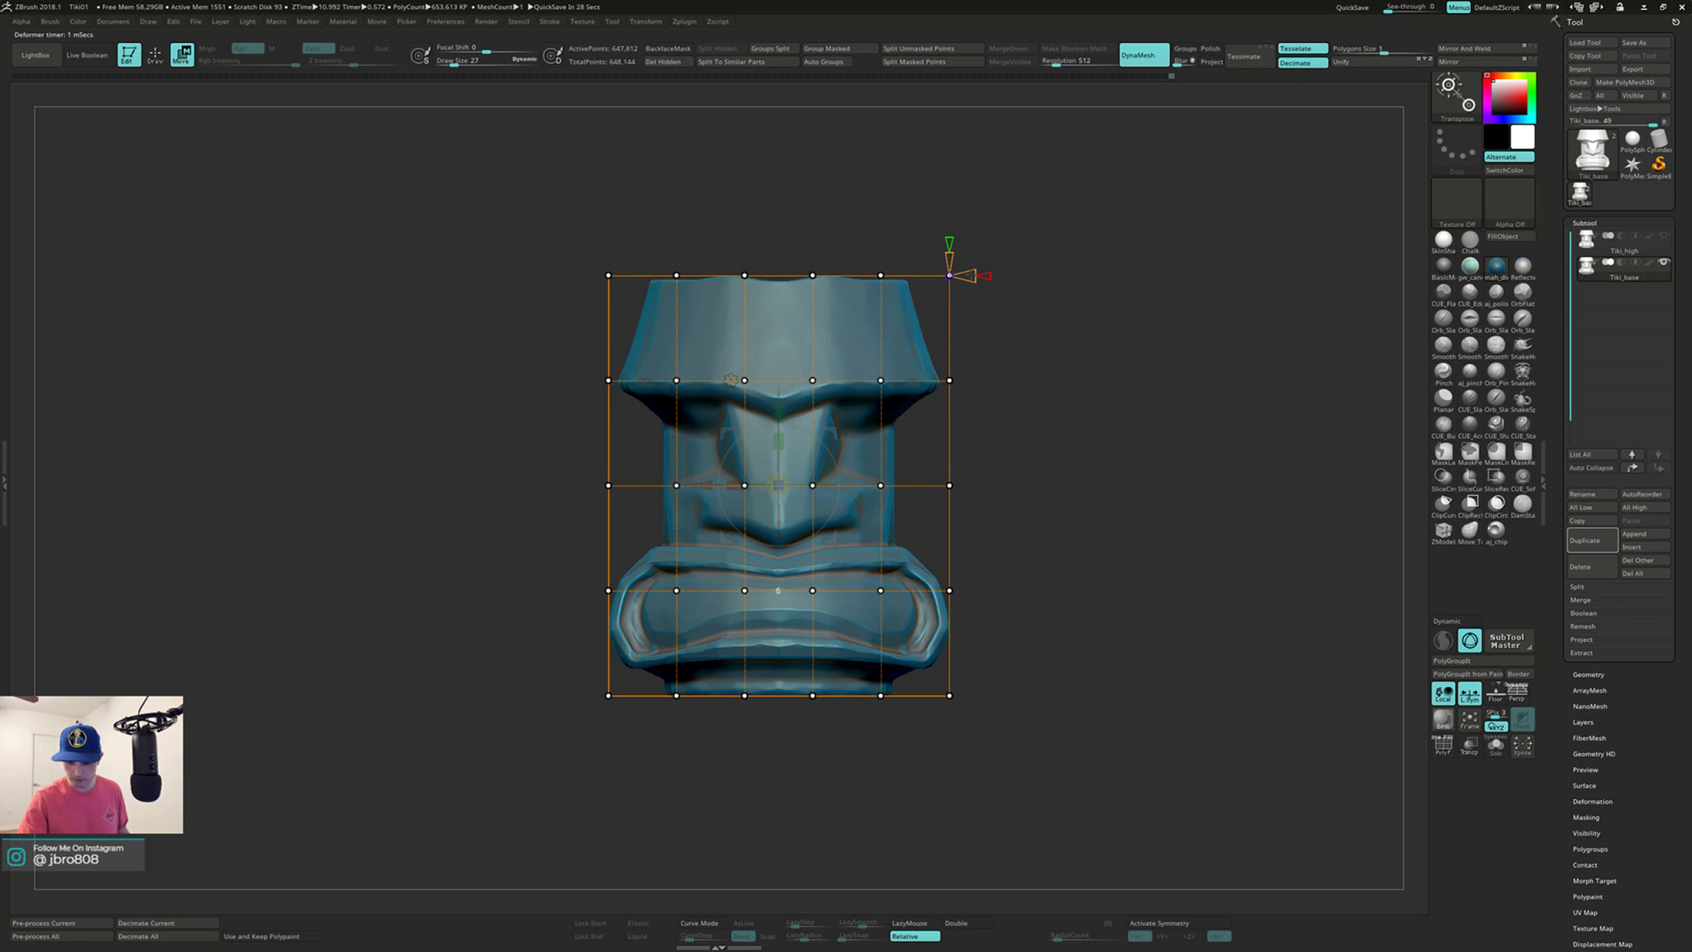
pyautogui.click(779, 590)
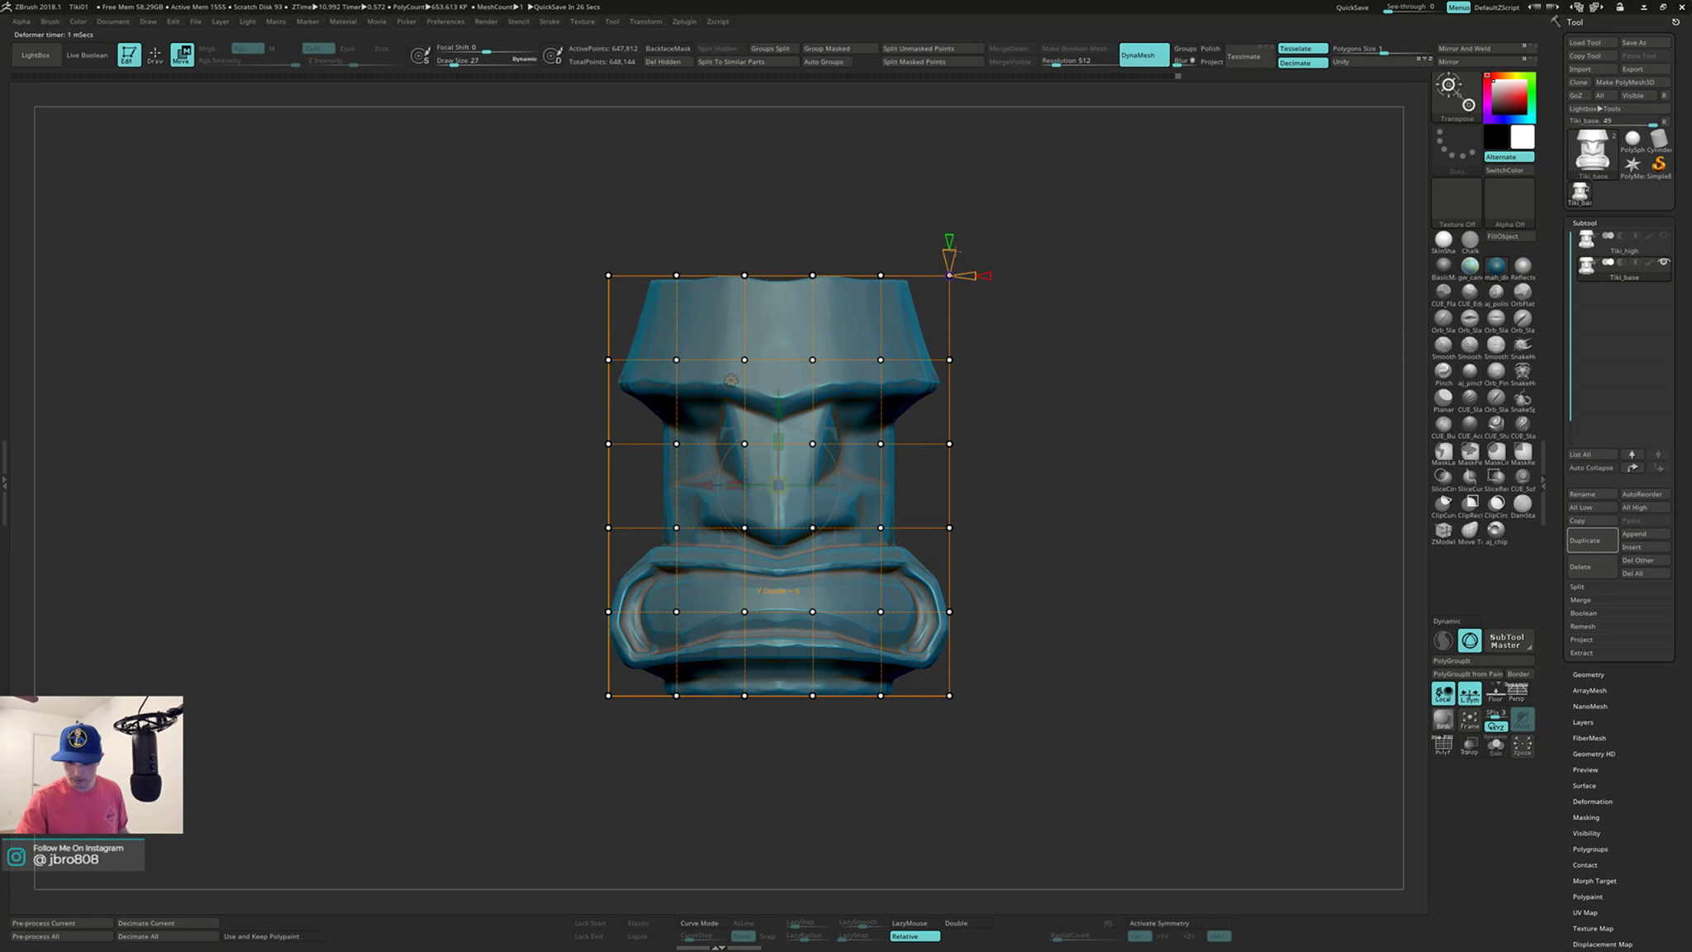
pyautogui.moveTo(1051, 259); pyautogui.dragTo(992, 210)
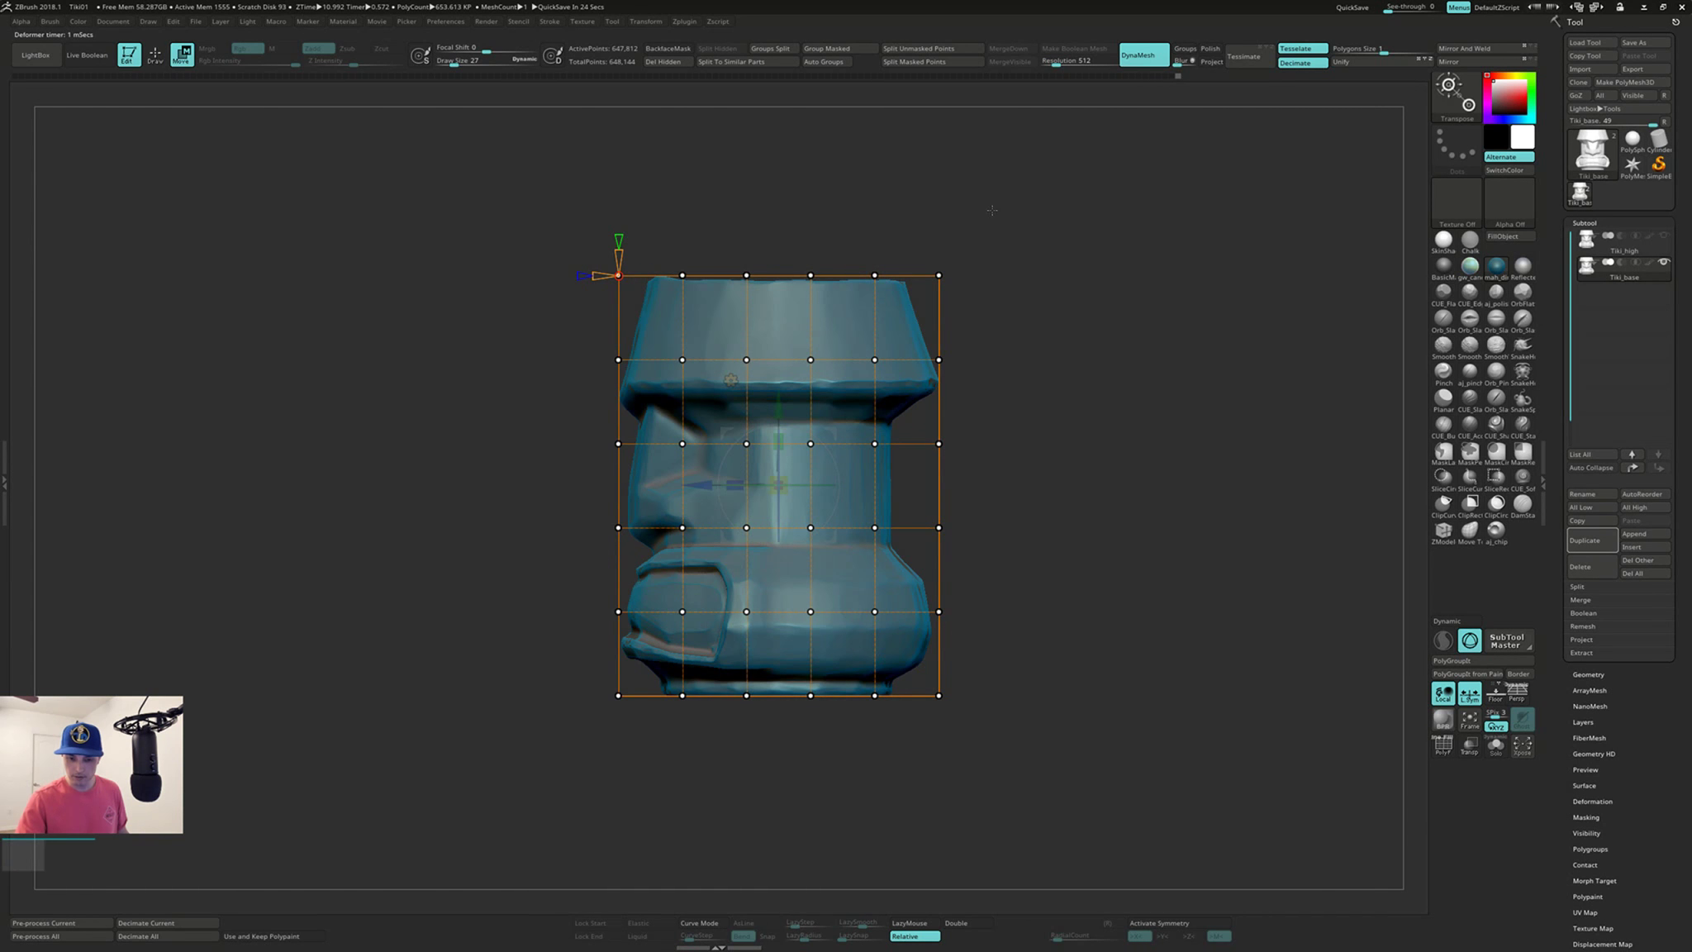
pyautogui.moveTo(598, 276); pyautogui.dragTo(598, 276)
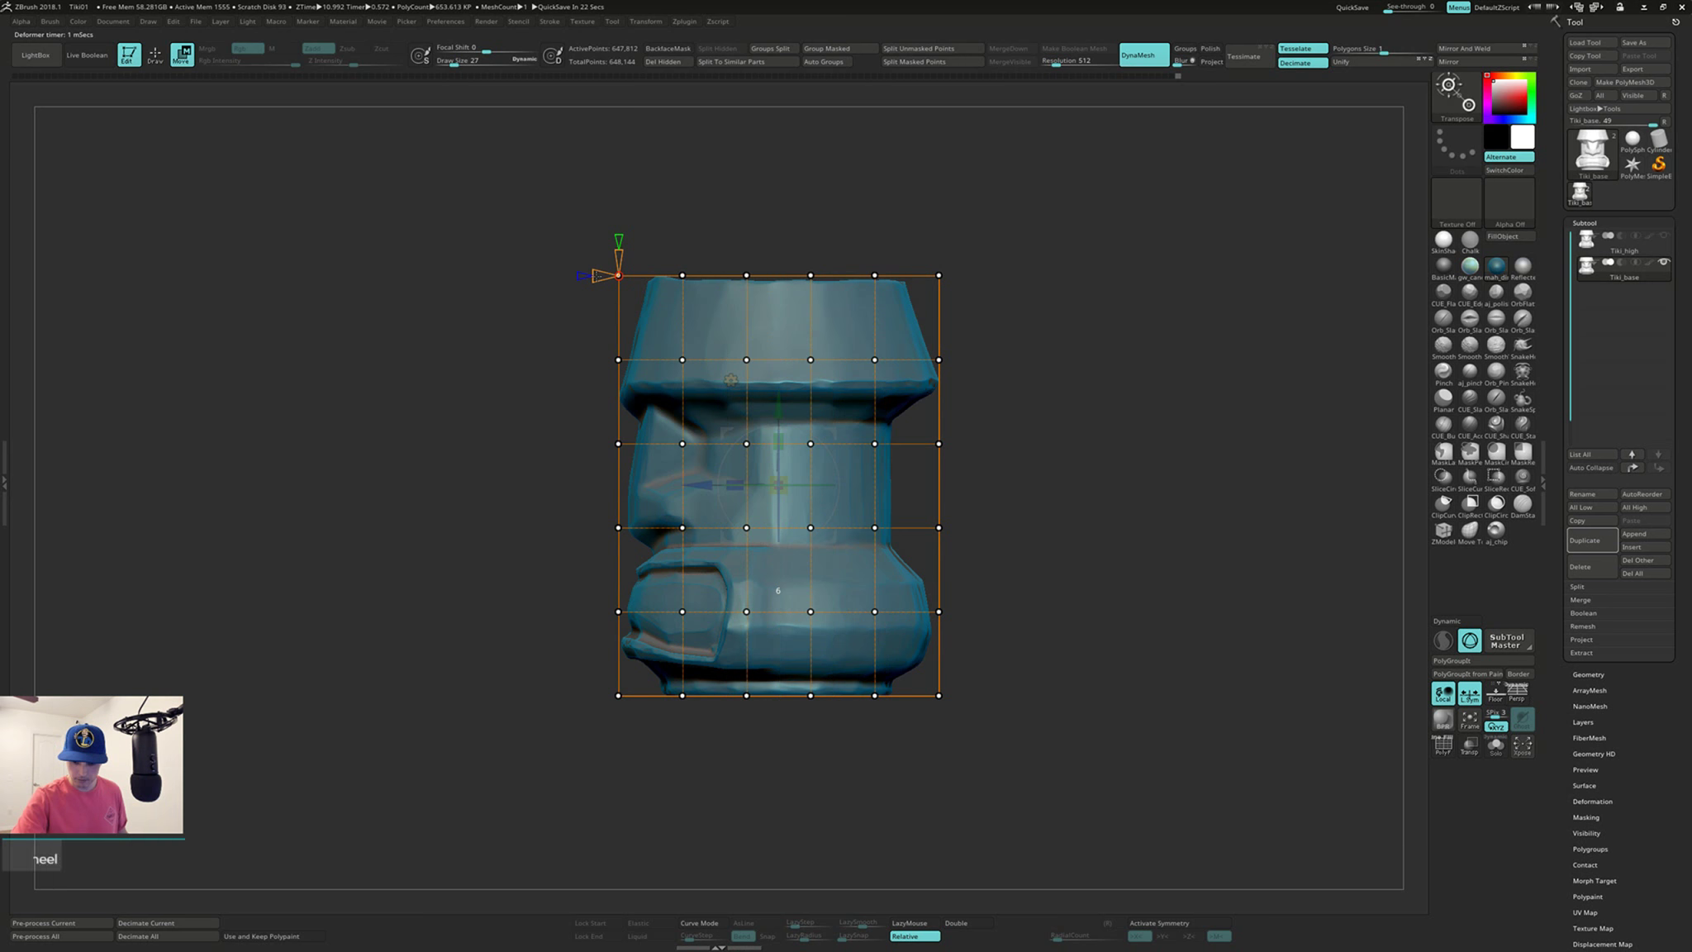
pyautogui.moveTo(1019, 242); pyautogui.dragTo(1074, 240)
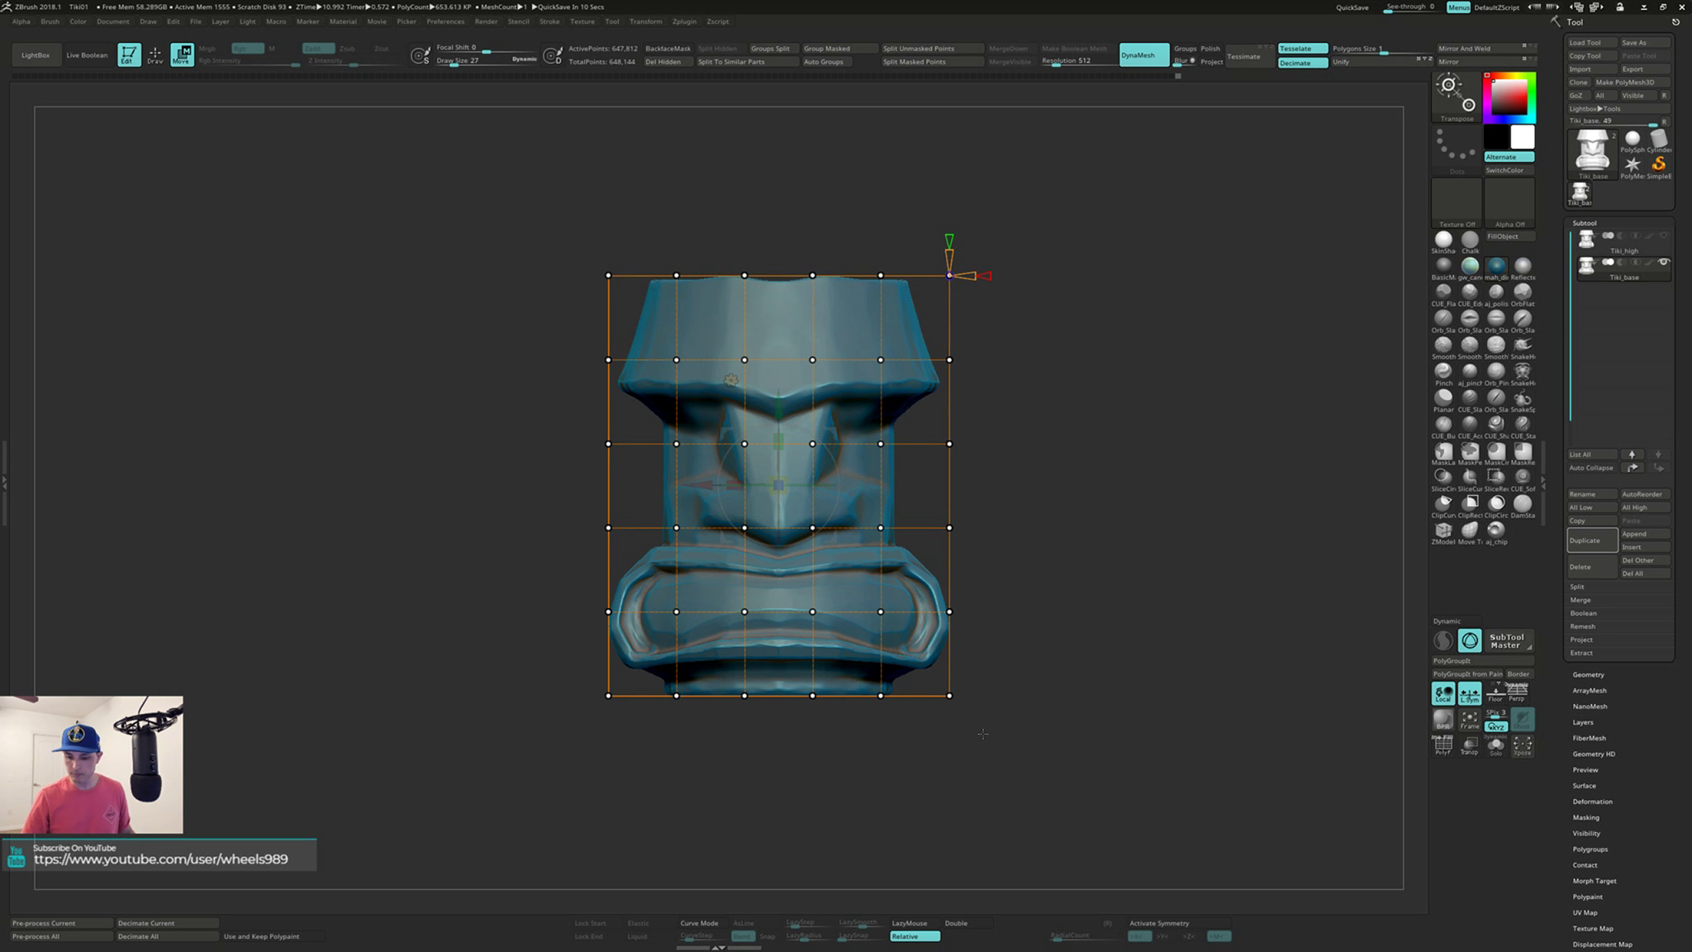
# Step: Try to isolate the two middle control points on each outer side of the lattice with symmetry off
pyautogui.moveTo(971, 552)
pyautogui.keyDown('ctrl'); pyautogui.mouseDown()
pyautogui.moveTo(932, 421)
pyautogui.moveTo(1002, 431)
pyautogui.moveTo(1042, 491)
pyautogui.mouseUp(); pyautogui.keyUp('ctrl')
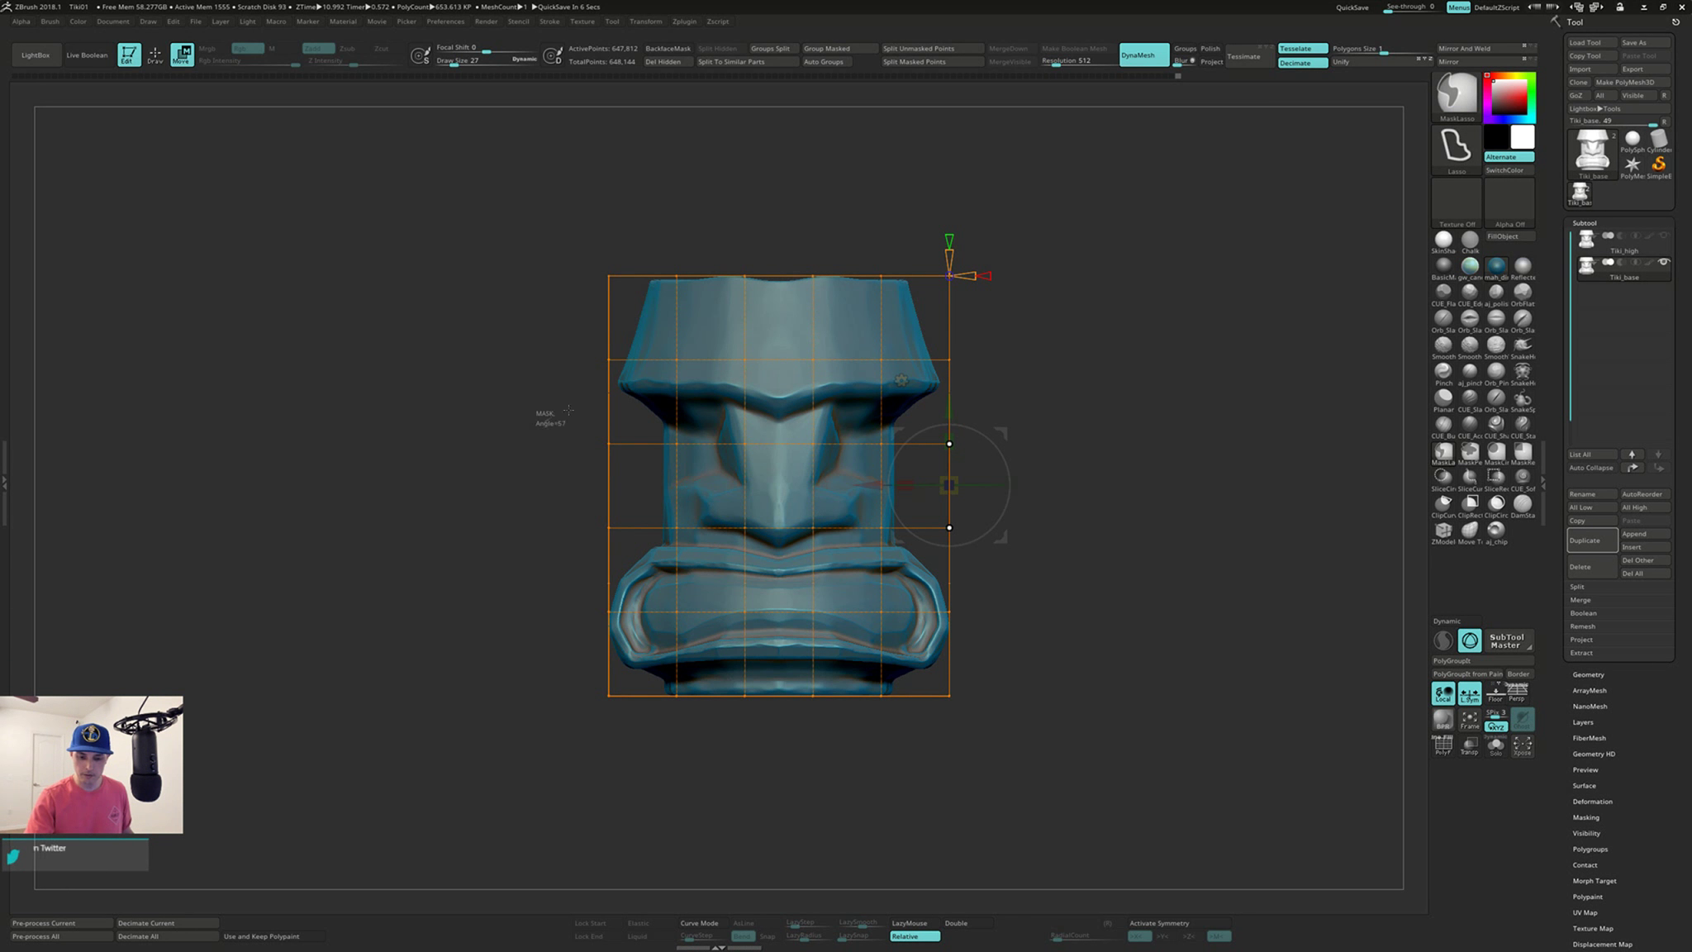
pyautogui.moveTo(549, 412)
pyautogui.keyDown('ctrl'); pyautogui.mouseDown()
pyautogui.moveTo(578, 570)
pyautogui.moveTo(521, 535)
pyautogui.mouseUp(); pyautogui.keyUp('ctrl')
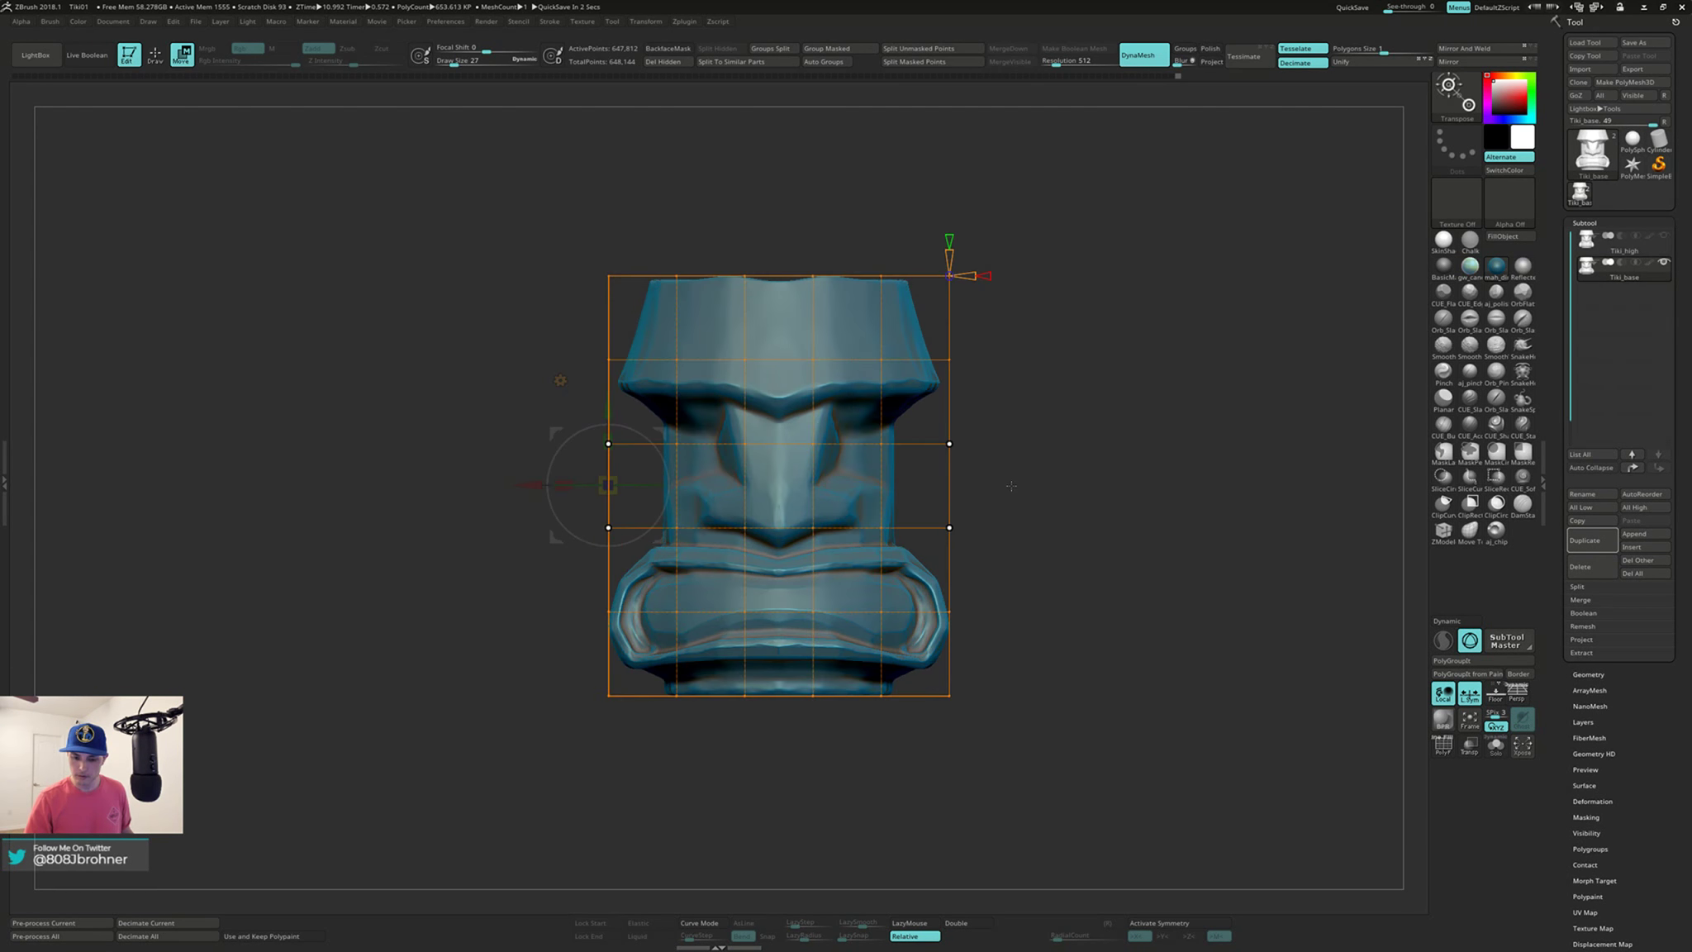
pyautogui.moveTo(1012, 493); pyautogui.dragTo(1012, 480)
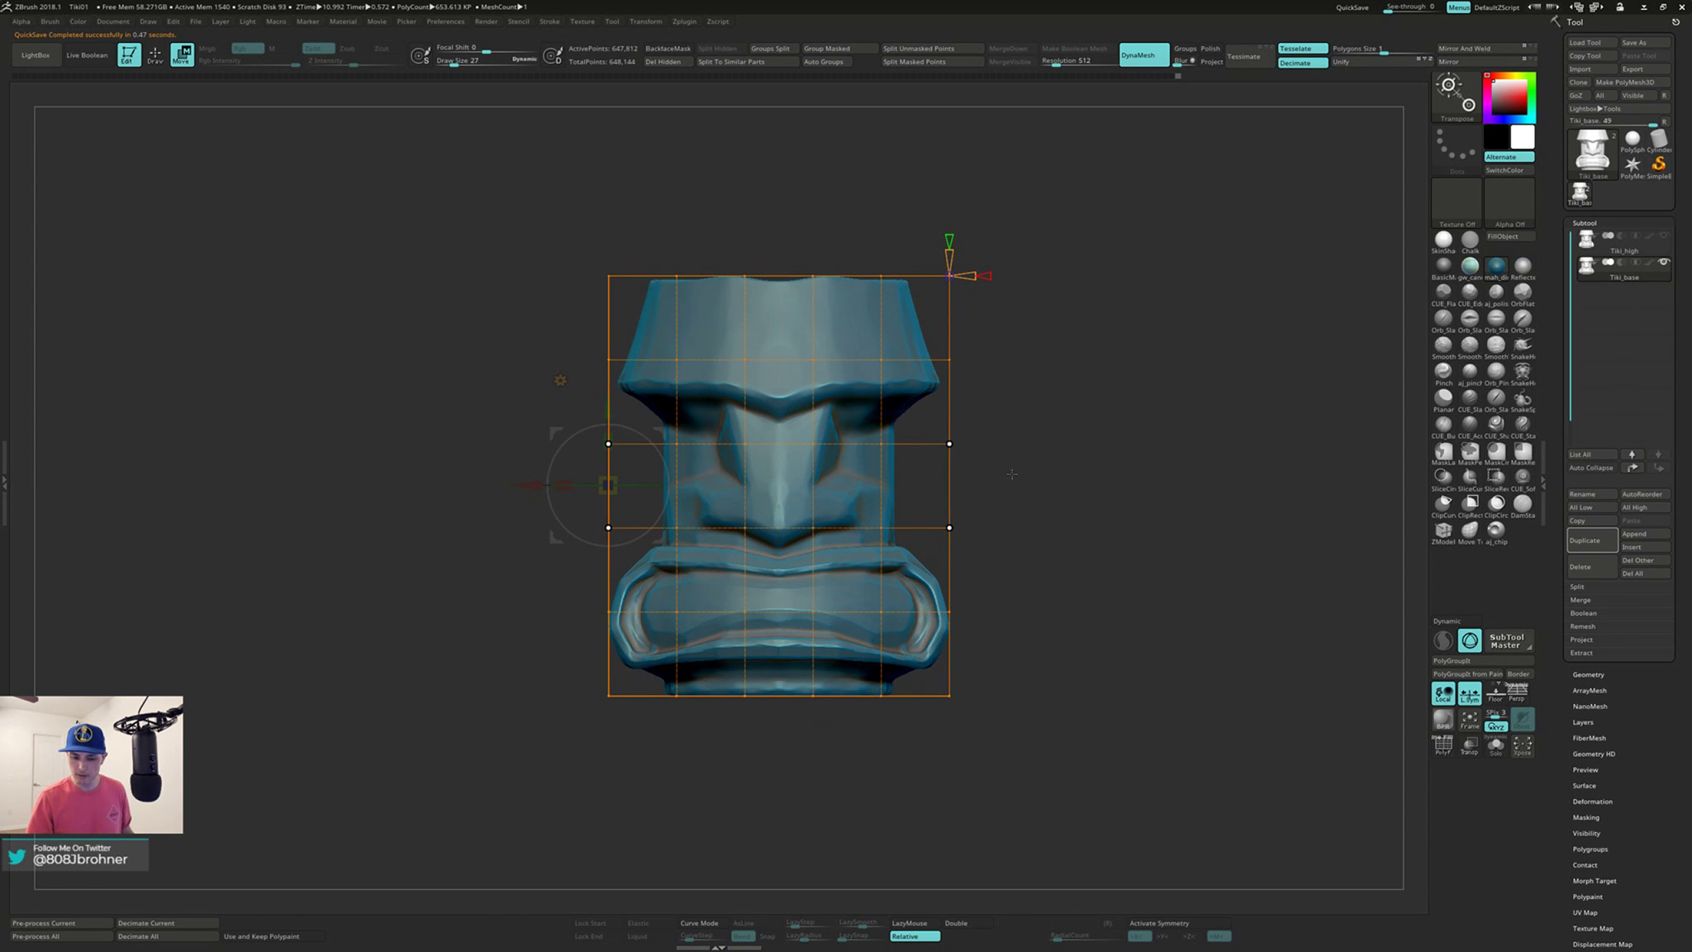
pyautogui.click(773, 476)
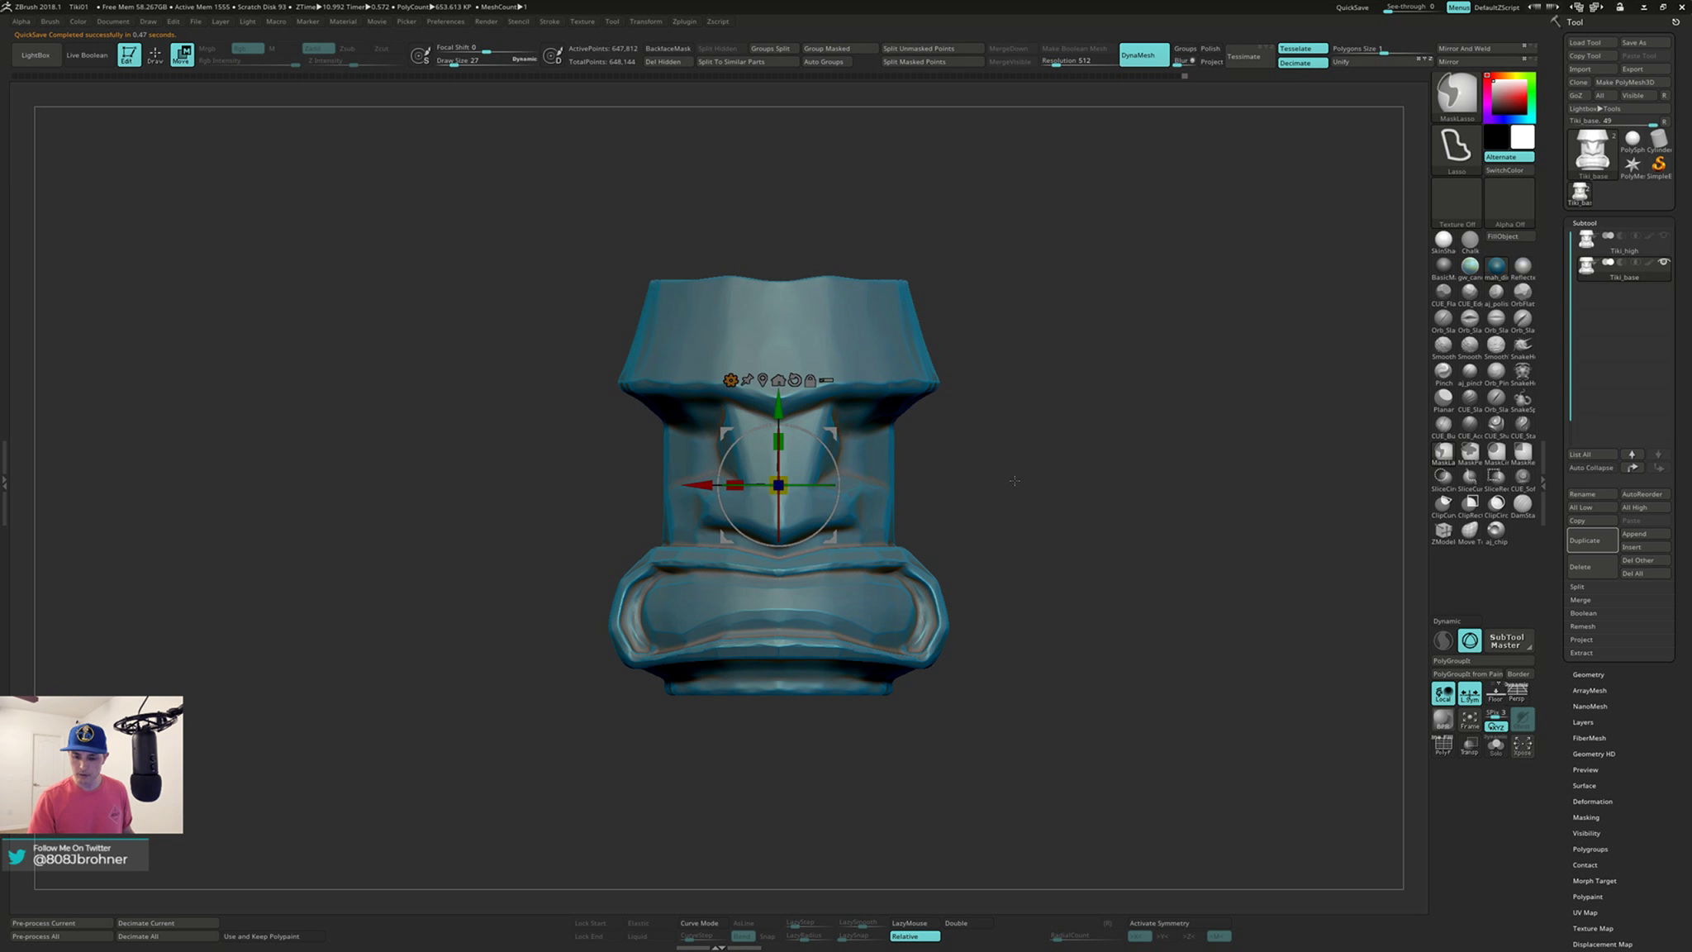
# Step: Reapply the Deformer Soft lattice to the tiki head and turn symmetry on
pyautogui.click(726, 371)
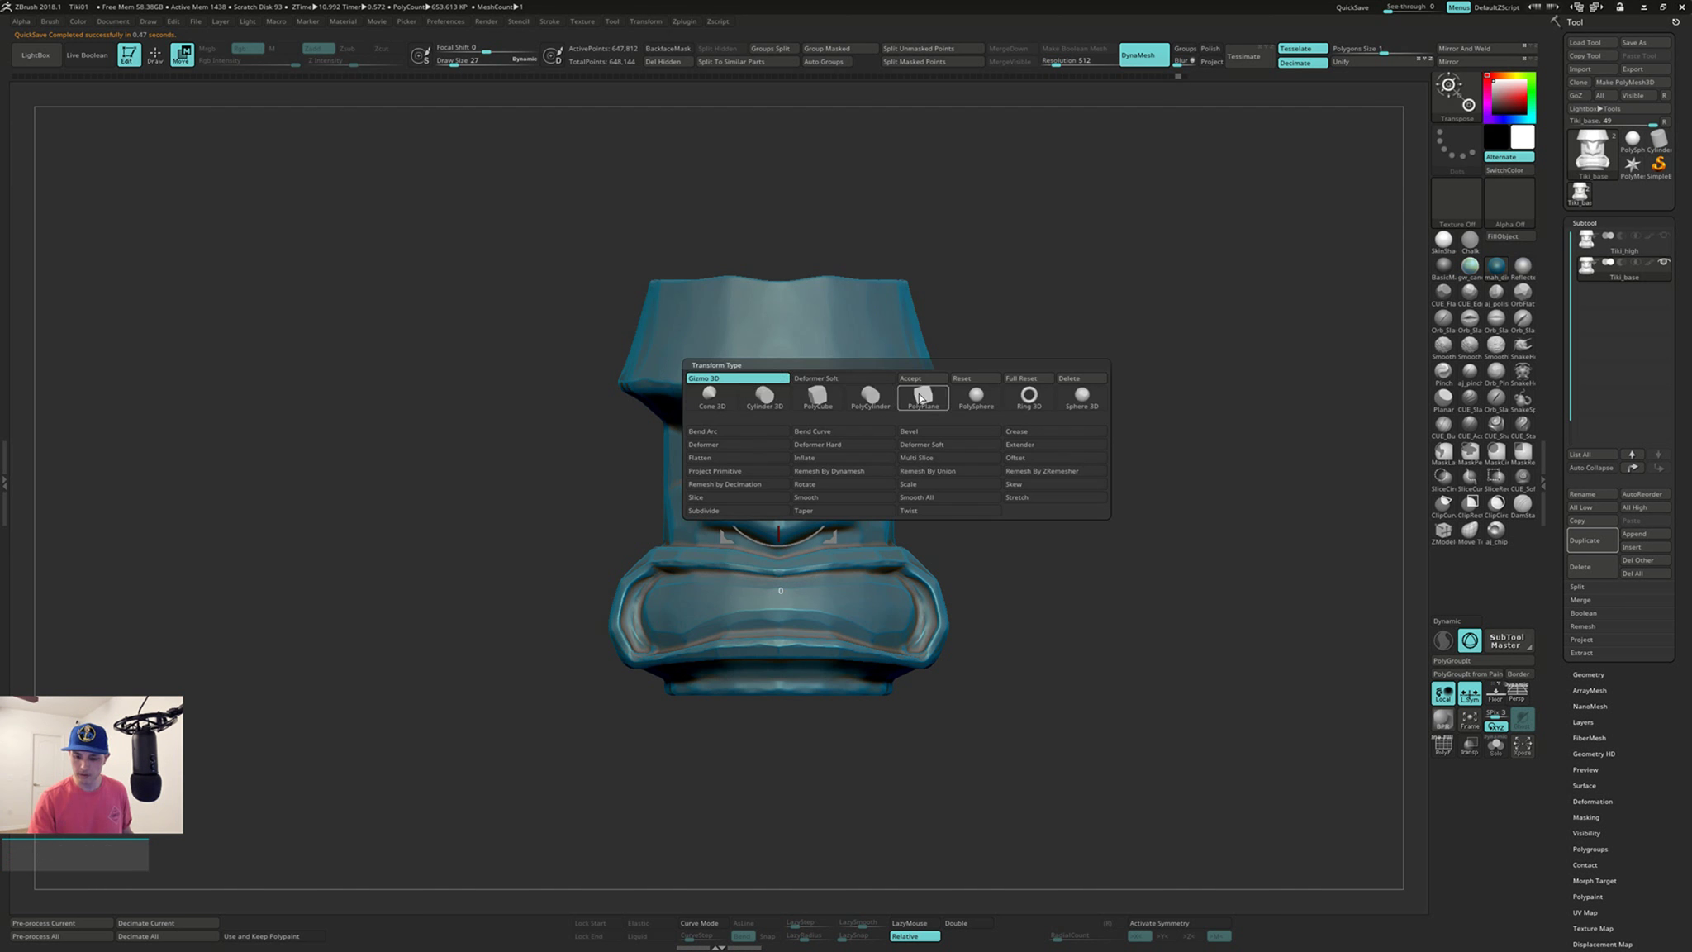
pyautogui.click(946, 444)
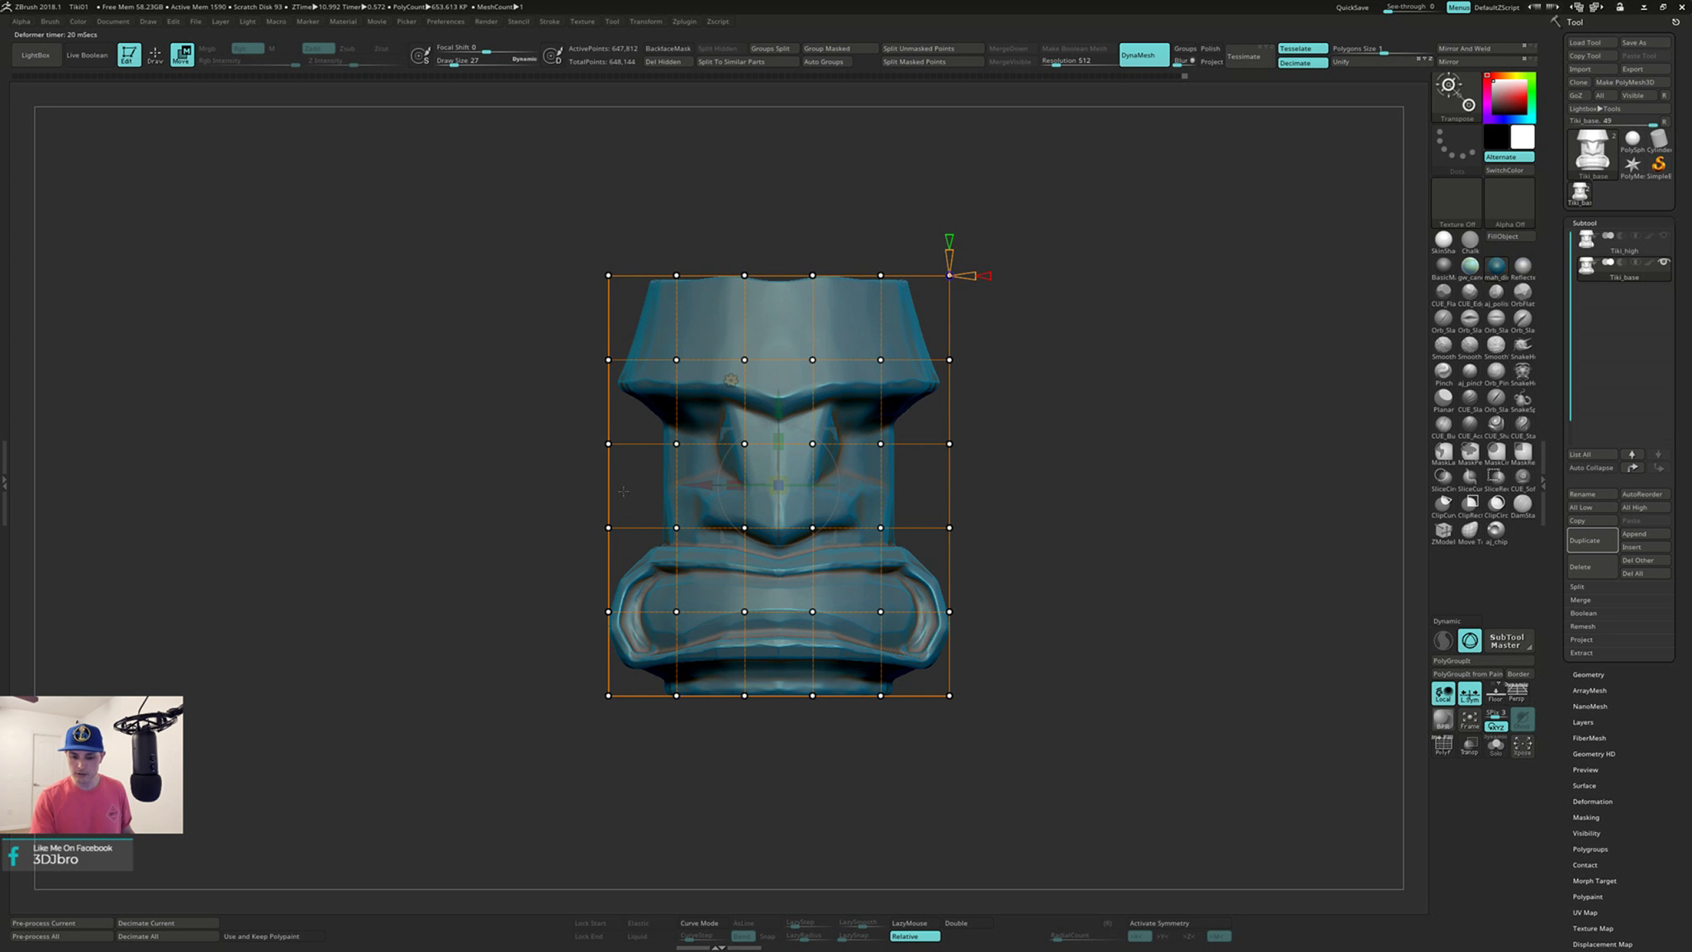
pyautogui.moveTo(967, 450); pyautogui.dragTo(1044, 481)
pyautogui.press('x')
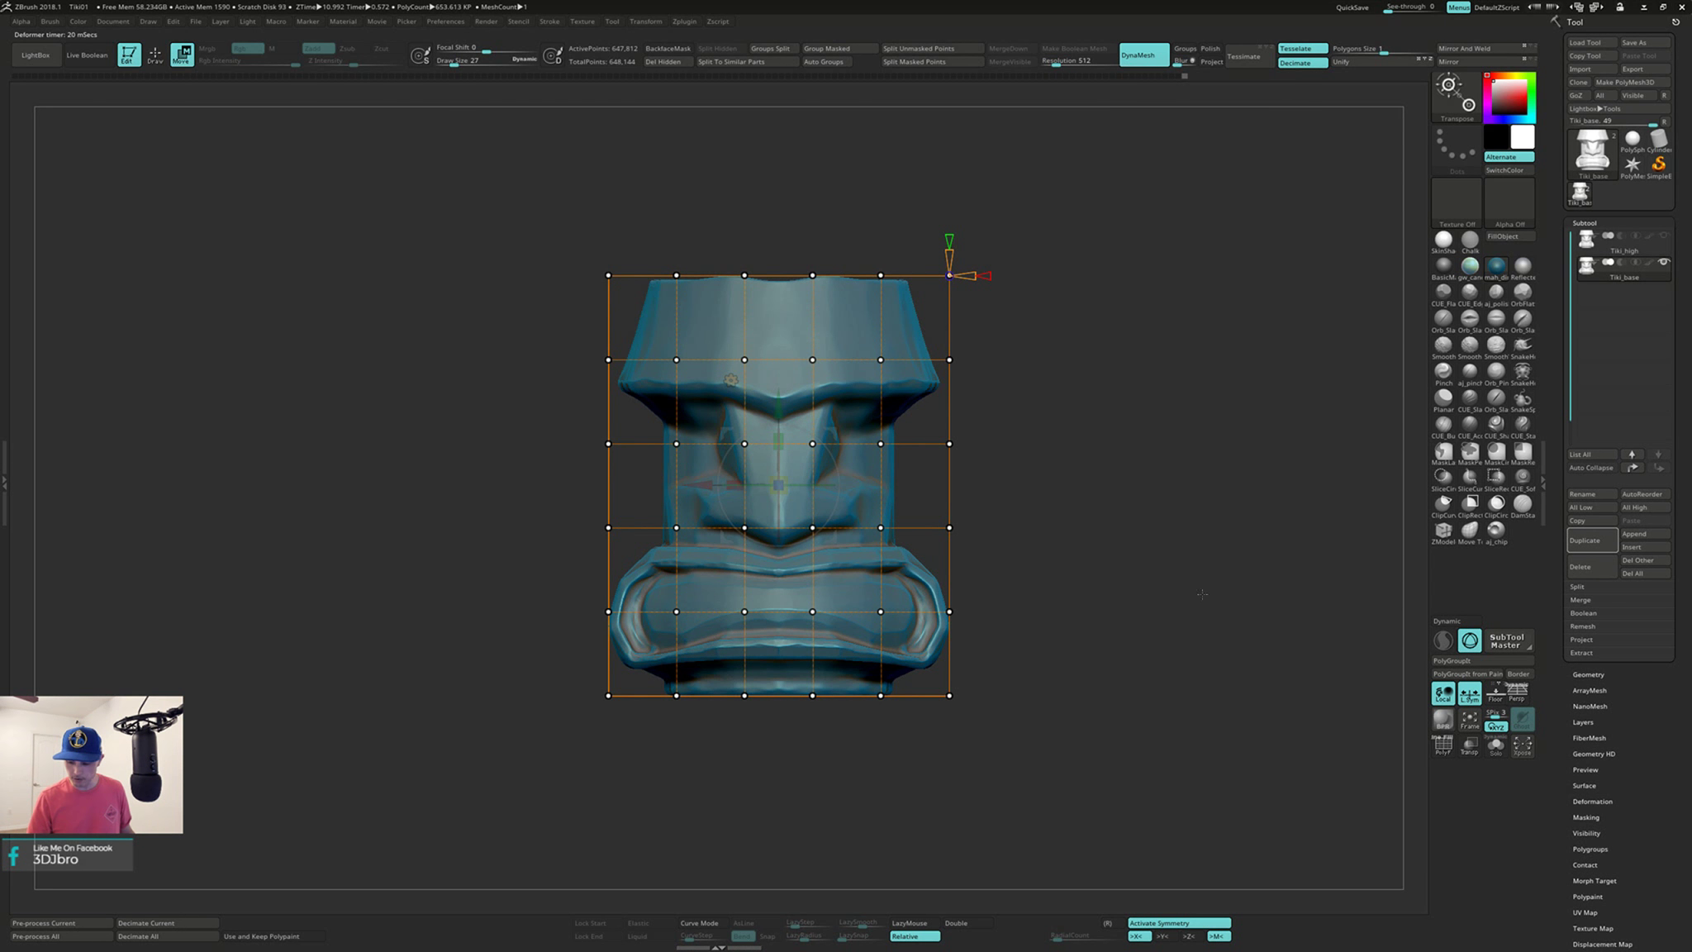
# Step: Isolate the two middle control points on both outer sides of the lattice with lasso selections
pyautogui.moveTo(1012, 546)
pyautogui.keyDown('ctrl'); pyautogui.mouseDown()
pyautogui.moveTo(937, 427)
pyautogui.moveTo(979, 424)
pyautogui.mouseUp(); pyautogui.keyUp('ctrl')
pyautogui.press('ctrl')
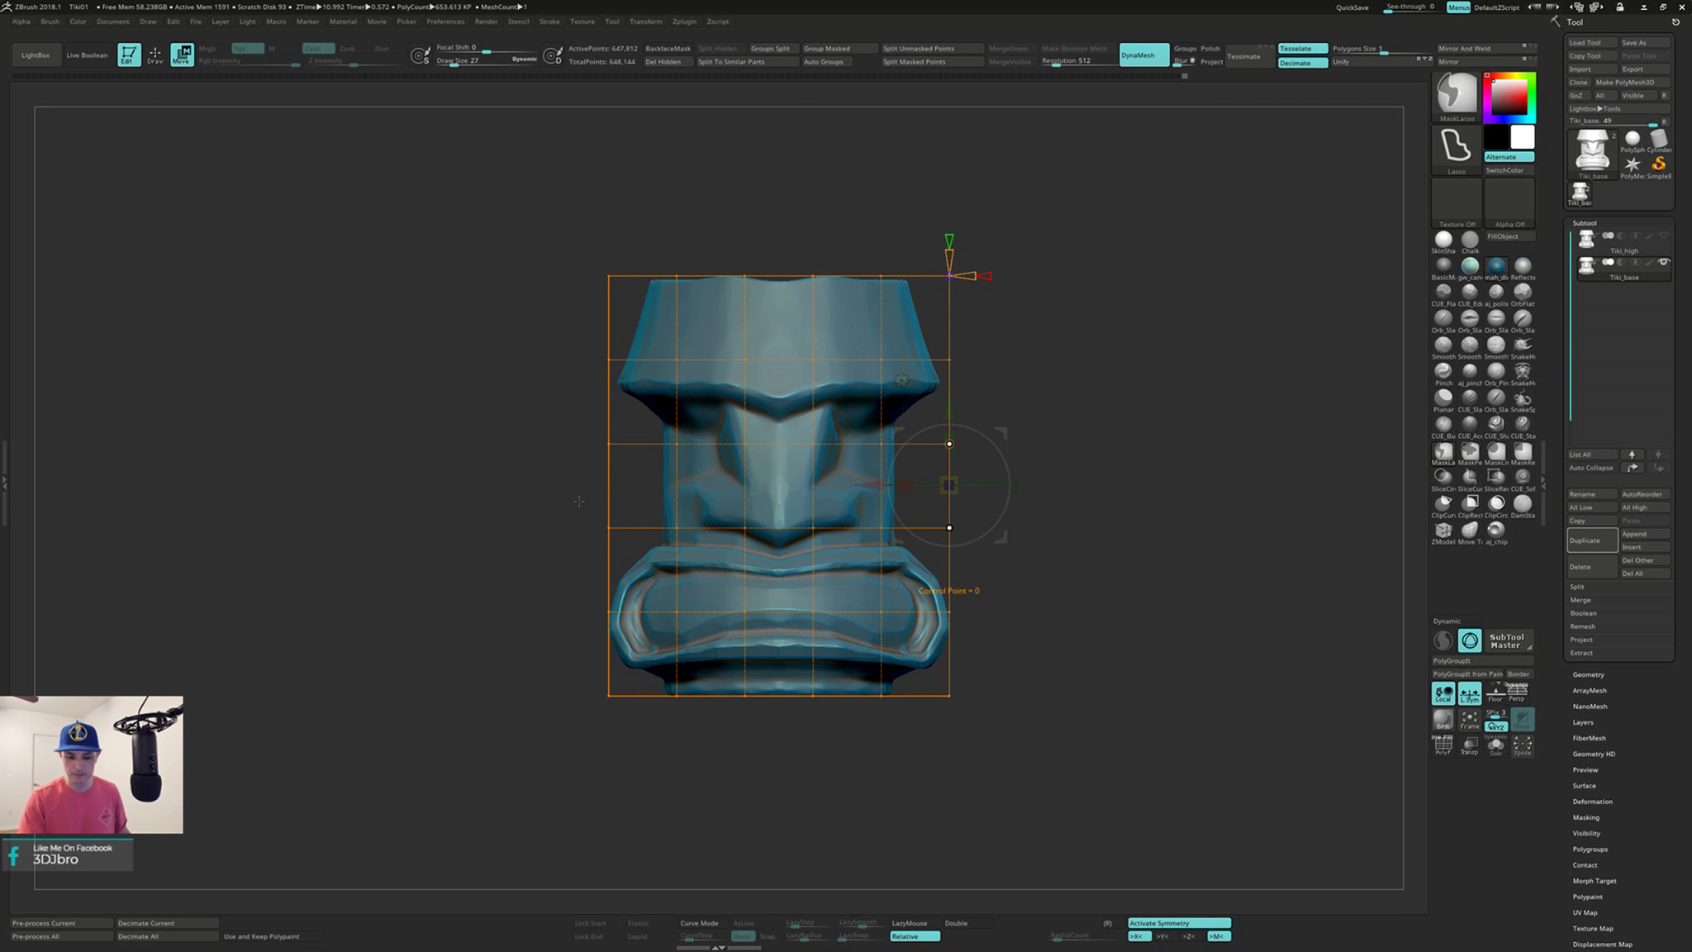
pyautogui.moveTo(616, 550)
pyautogui.keyDown('ctrl'); pyautogui.mouseDown()
pyautogui.moveTo(570, 463)
pyautogui.moveTo(624, 421)
pyautogui.moveTo(615, 446)
pyautogui.mouseUp(); pyautogui.keyUp('ctrl')
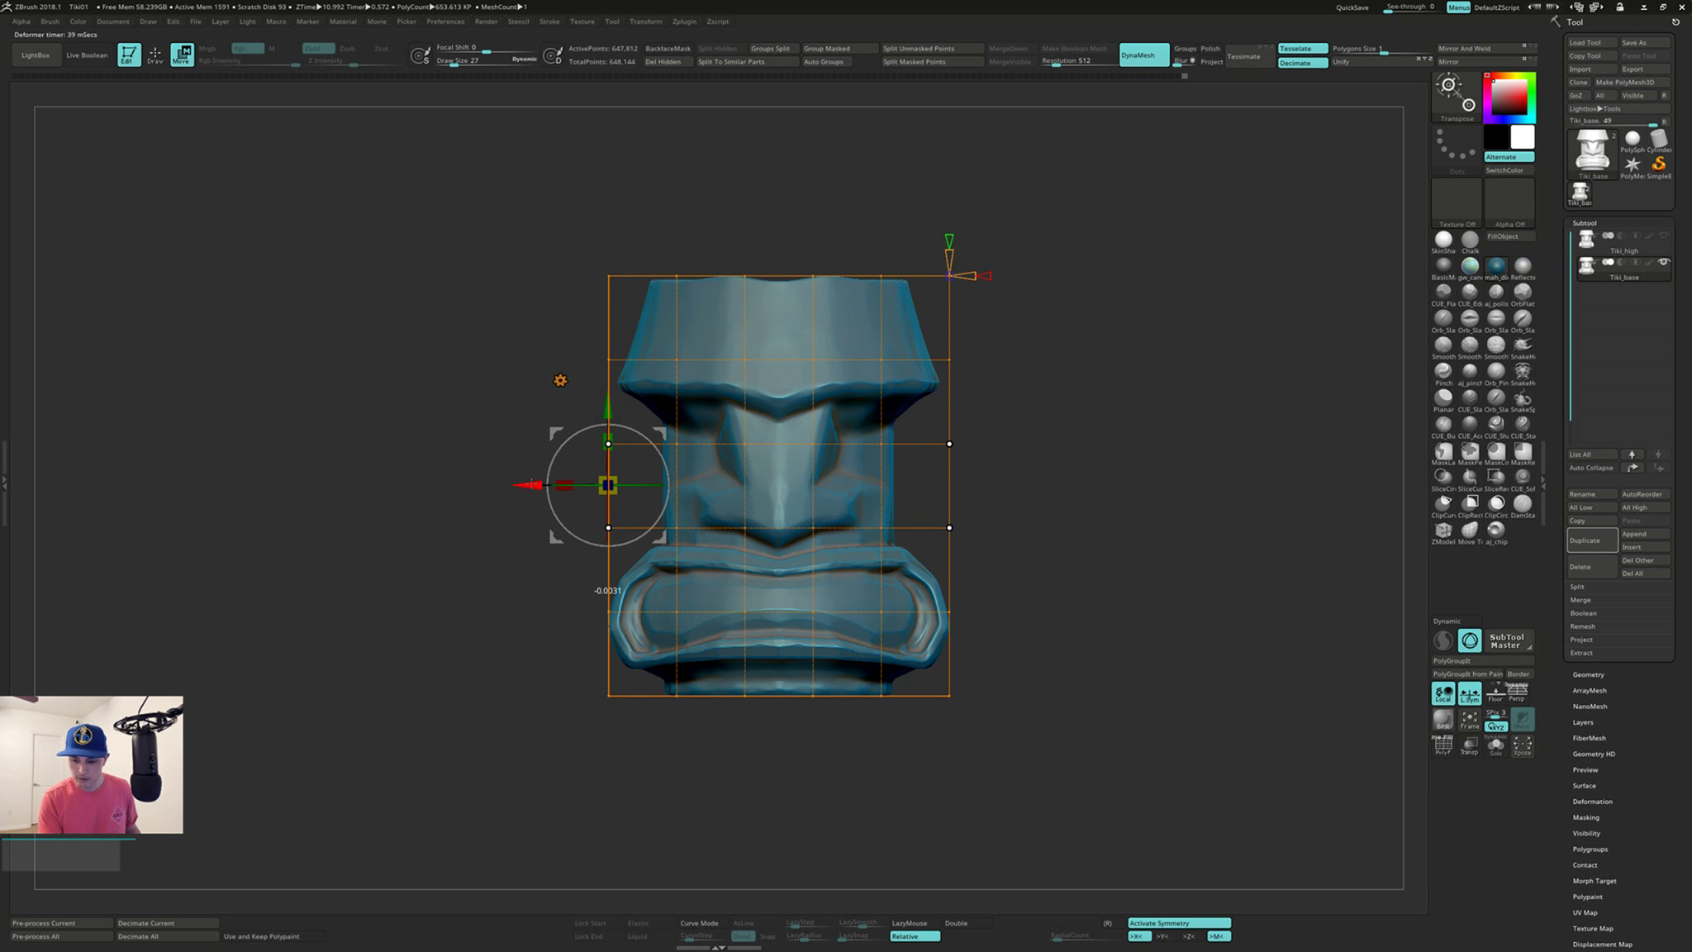
# Step: Try moving the isolated side control points along X, and undo each move
pyautogui.moveTo(524, 482); pyautogui.dragTo(531, 484)
pyautogui.press('ctrl')
pyautogui.hotkey('ctrl', 'z')
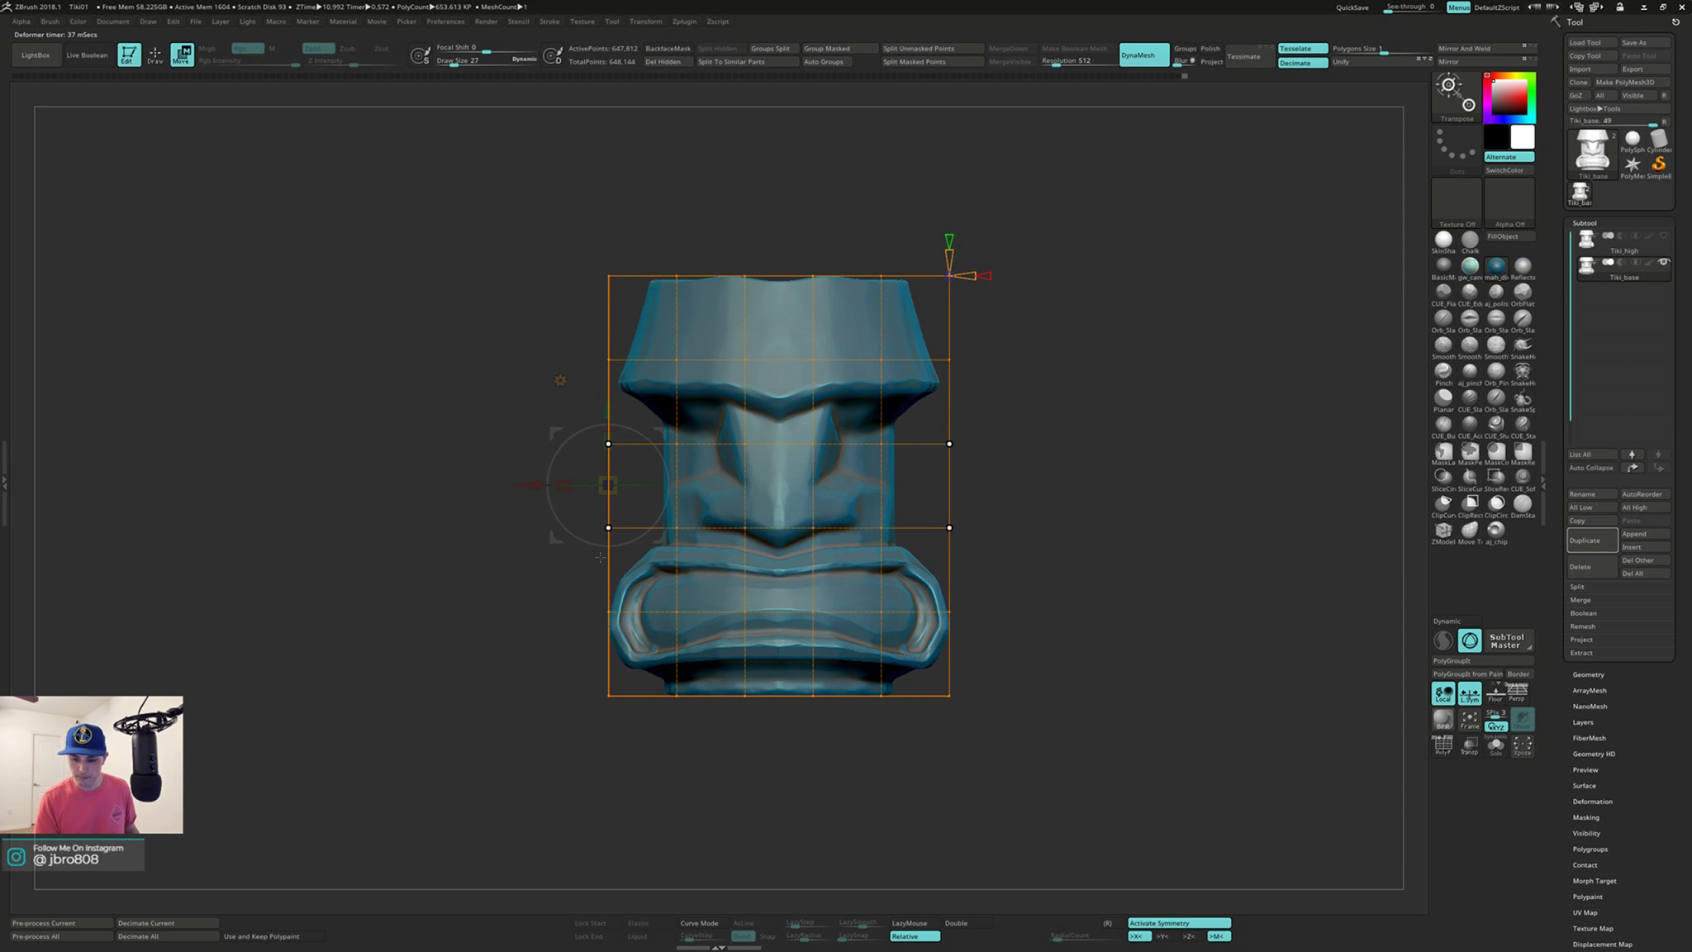
pyautogui.press('x')
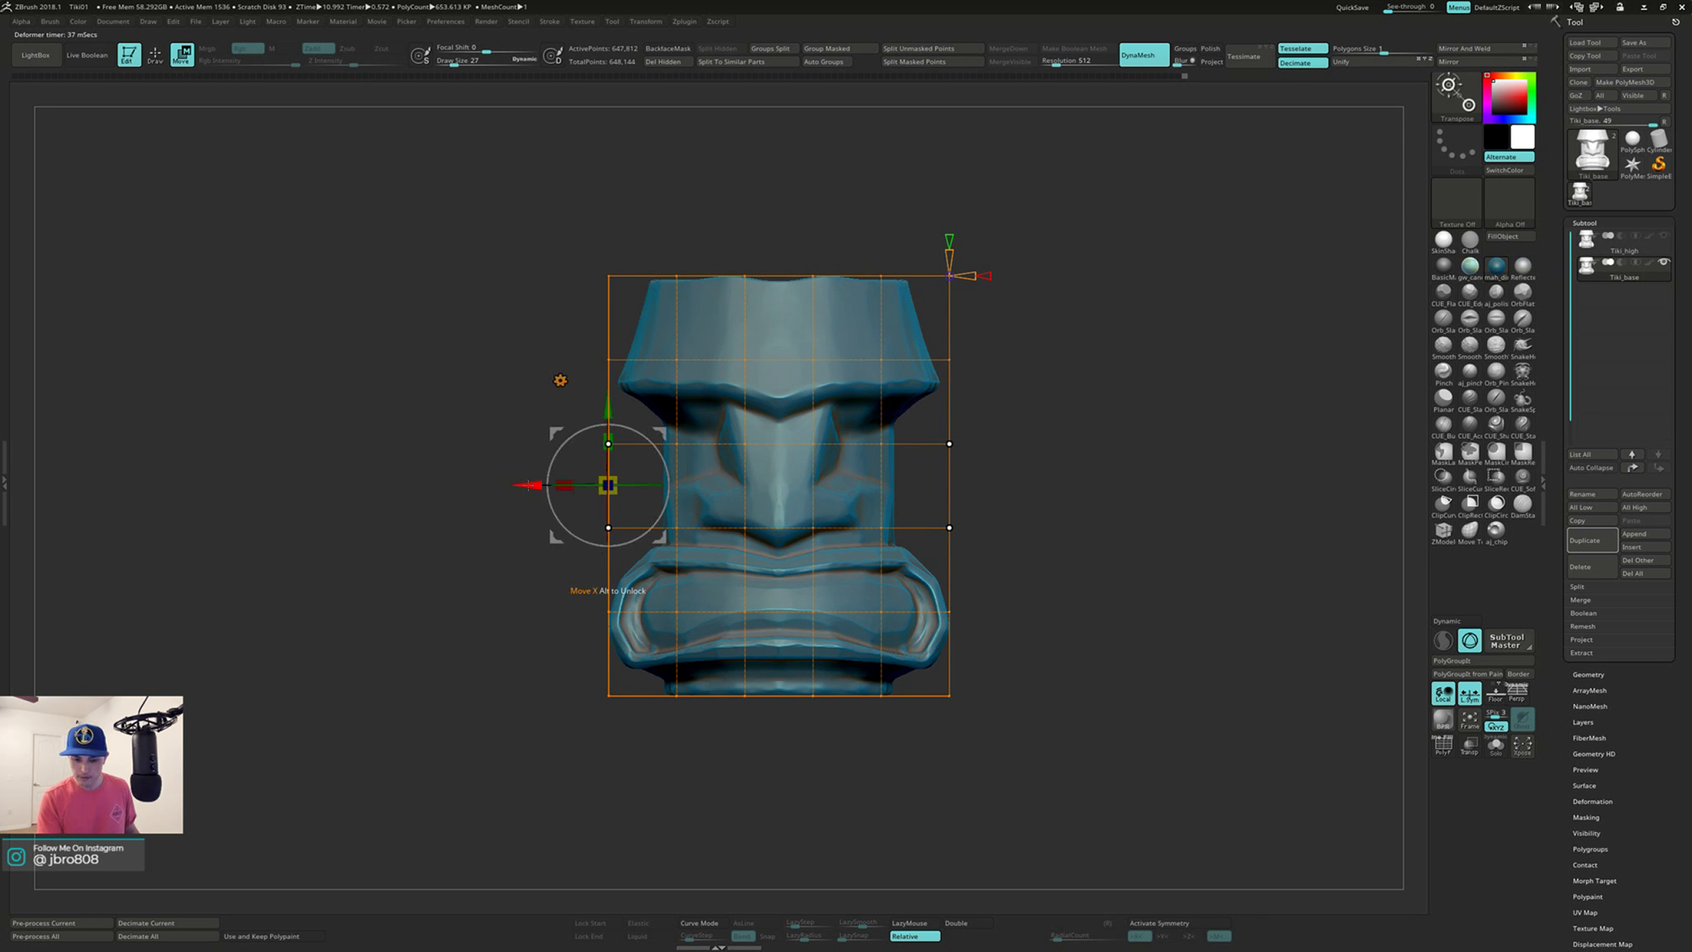
pyautogui.moveTo(510, 487); pyautogui.dragTo(521, 490)
pyautogui.hotkey('ctrl', 'z')
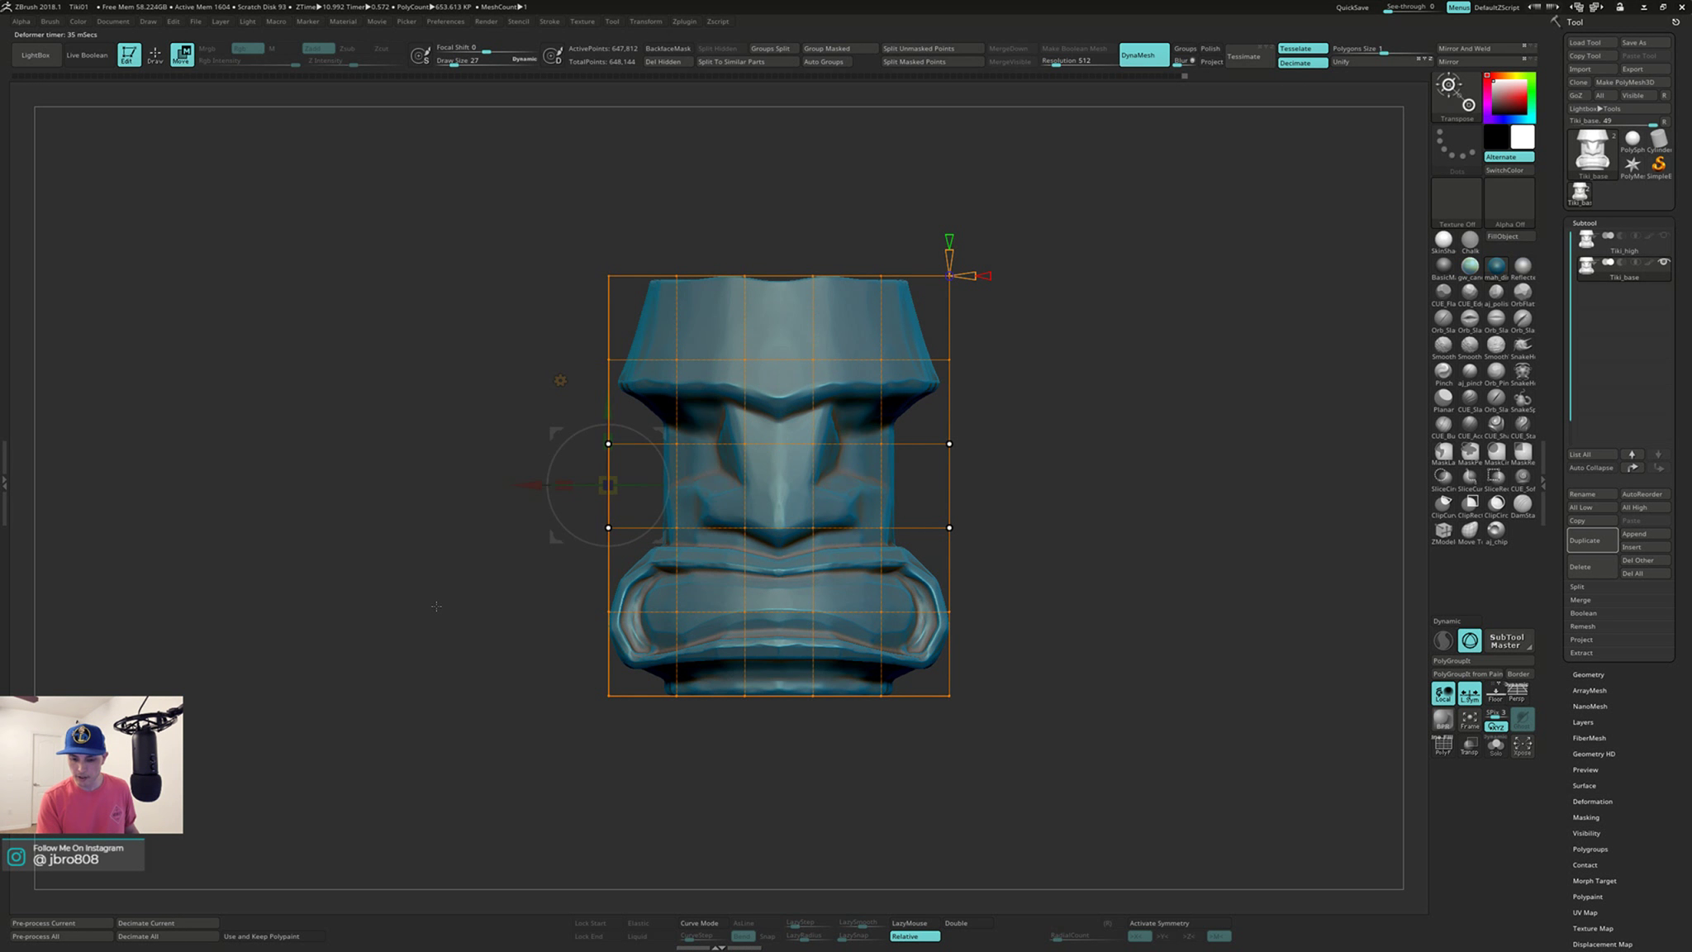
# Step: Try moving the lattice's side control points along X from fresh selections, undoing each move
pyautogui.moveTo(1015, 480); pyautogui.dragTo(1051, 472)
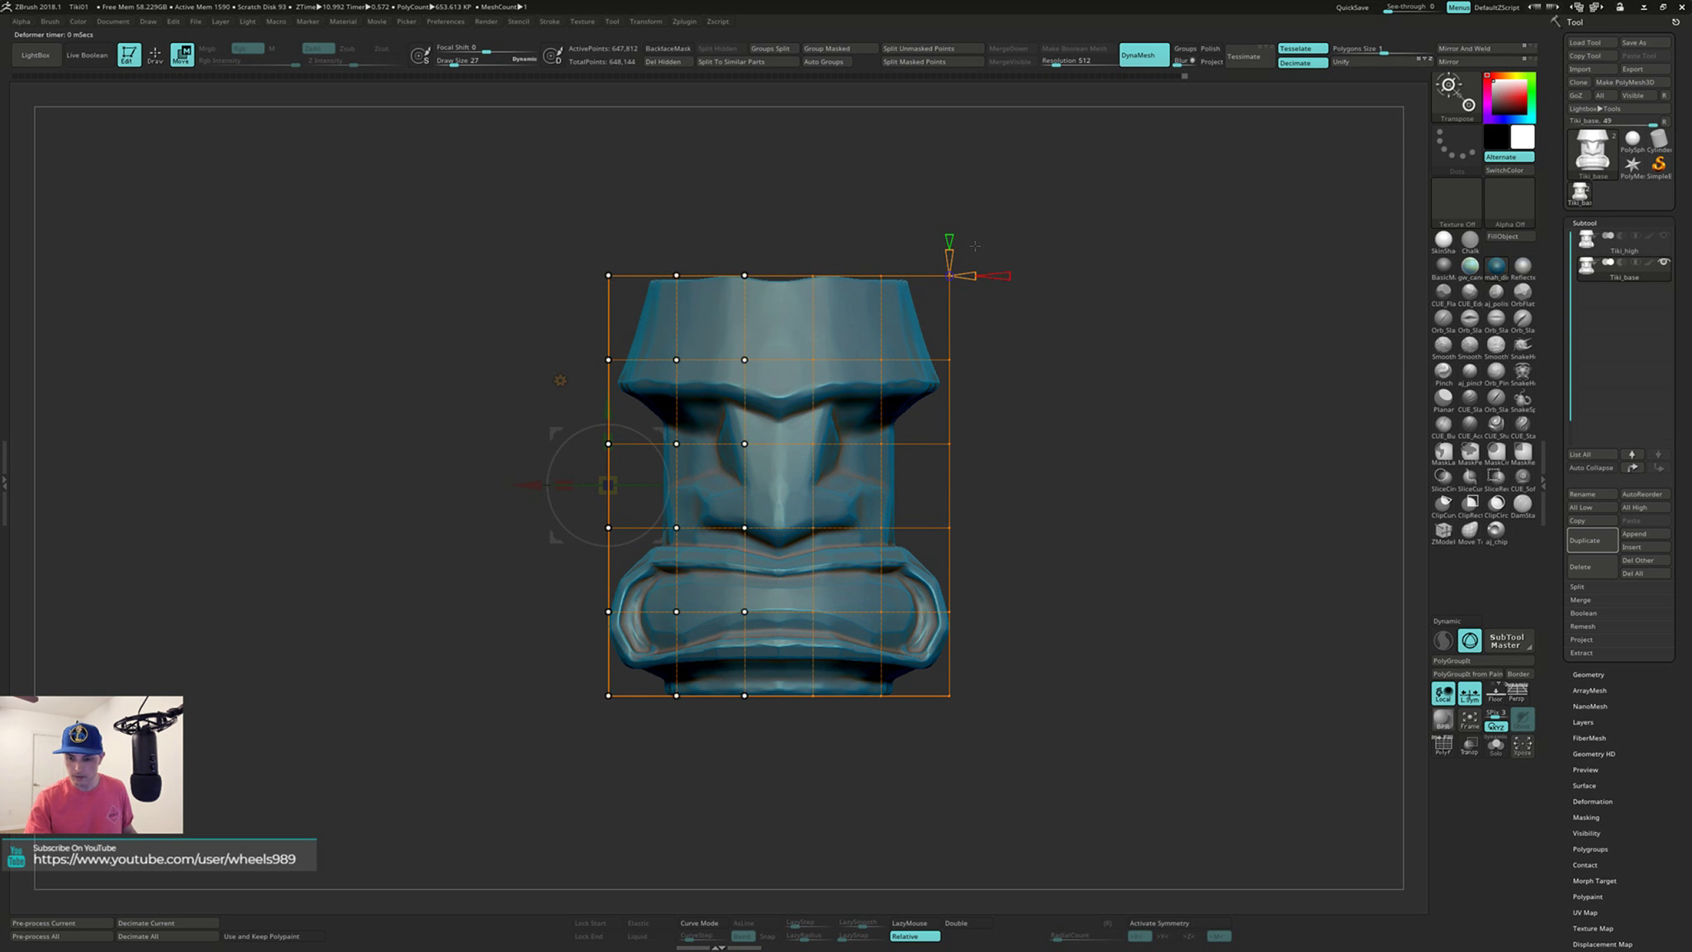
pyautogui.moveTo(979, 210)
pyautogui.mouseDown()
pyautogui.moveTo(933, 216)
pyautogui.moveTo(959, 208)
pyautogui.mouseUp()
pyautogui.moveTo(533, 487); pyautogui.dragTo(542, 488)
pyautogui.hotkey('ctrl', 'z')
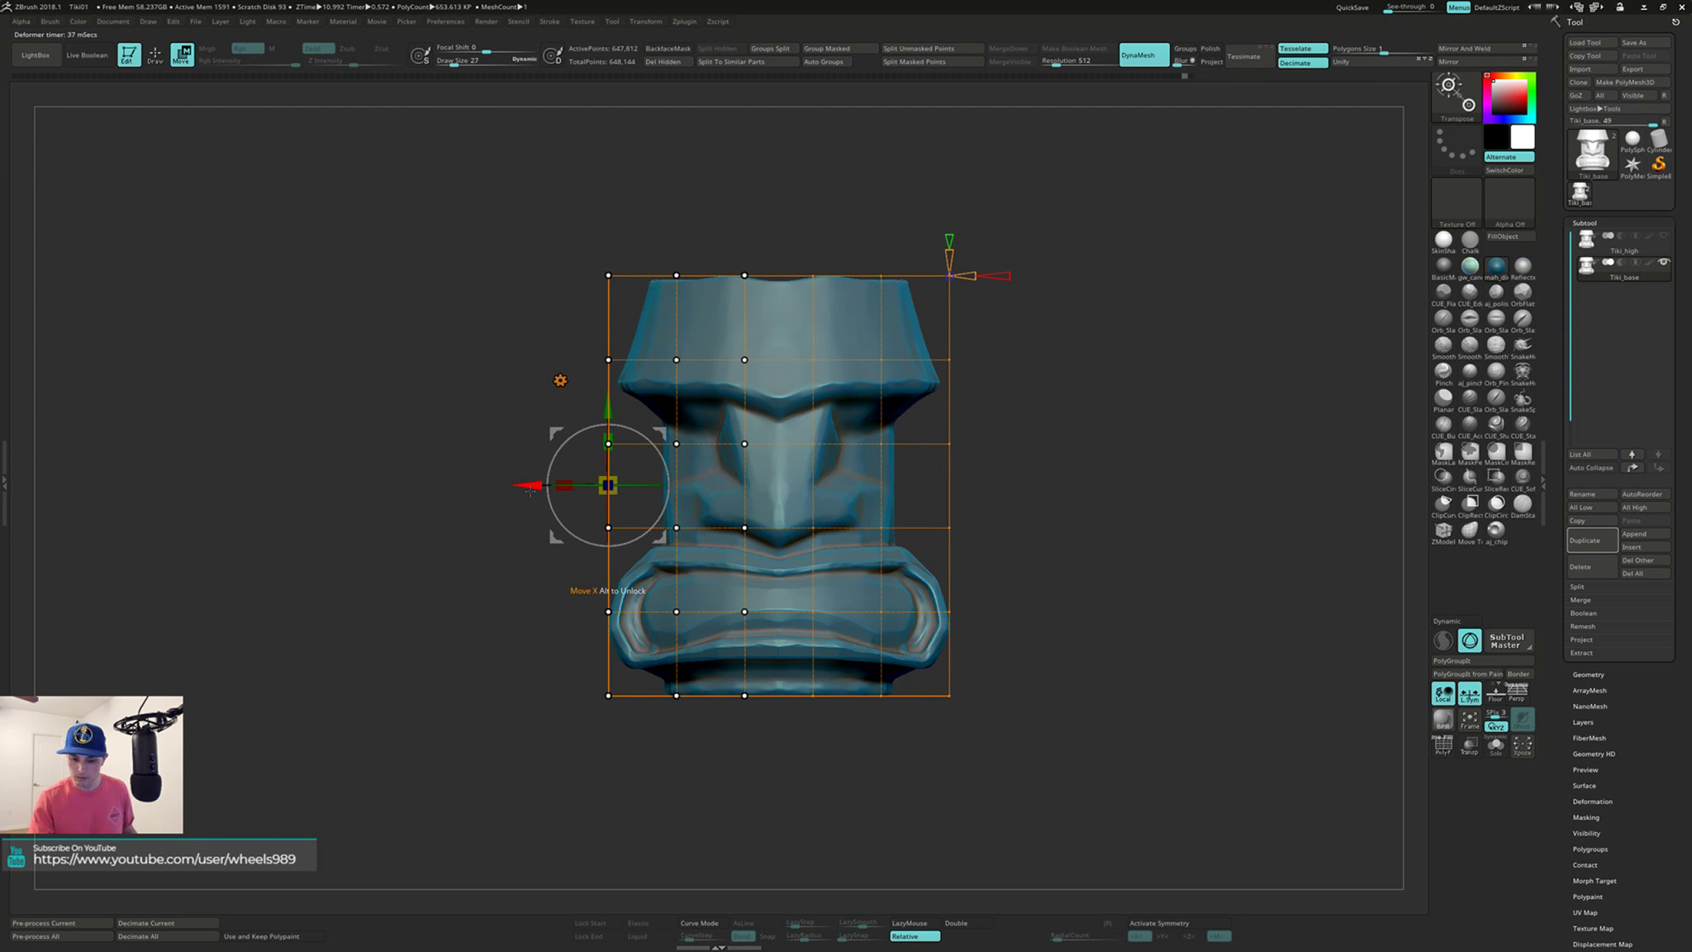
pyautogui.hotkey('ctrl', 'z')
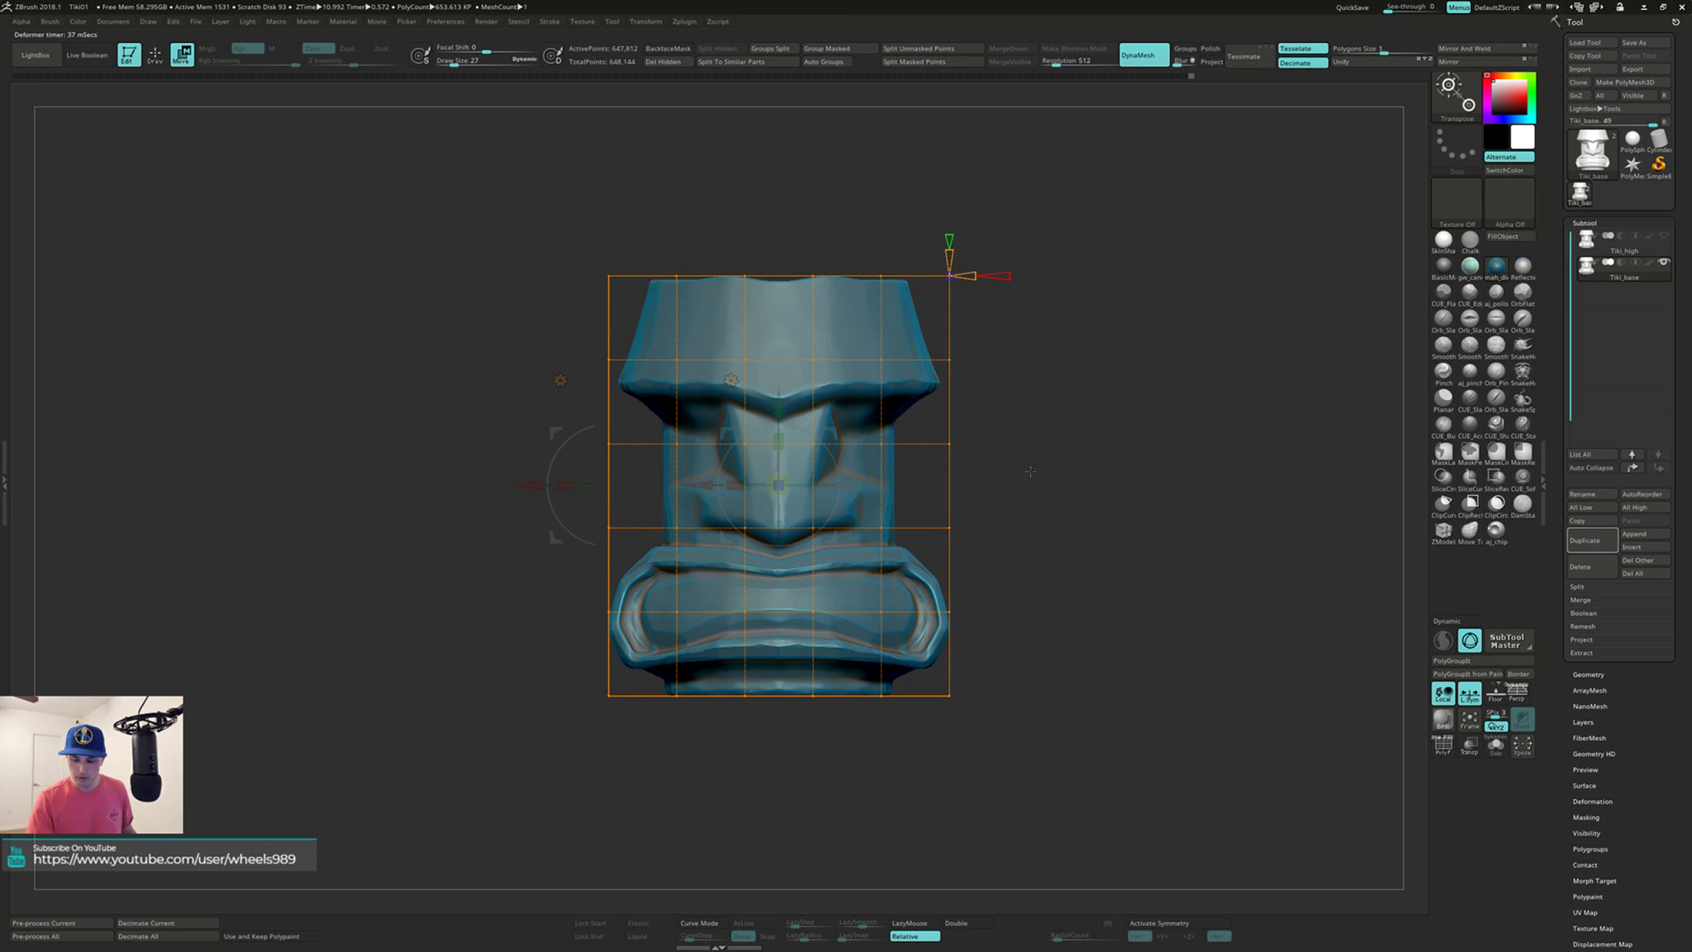
pyautogui.moveTo(990, 537)
pyautogui.keyDown('ctrl'); pyautogui.mouseDown()
pyautogui.moveTo(940, 523)
pyautogui.moveTo(989, 442)
pyautogui.mouseUp(); pyautogui.keyUp('ctrl')
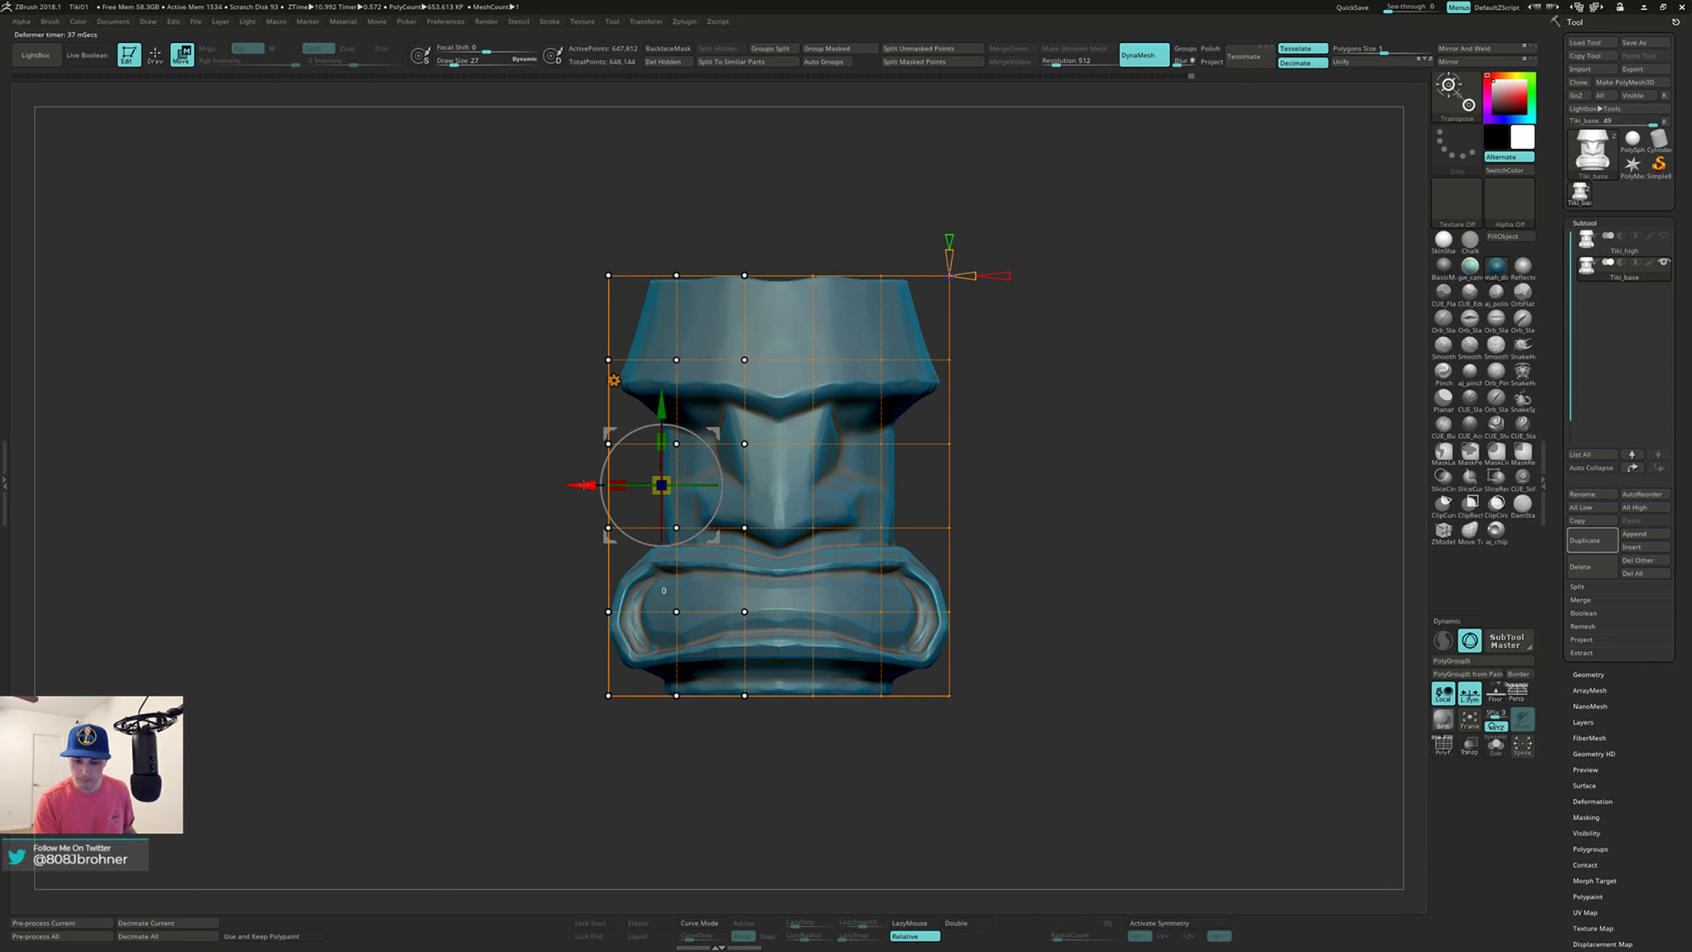
pyautogui.moveTo(583, 484); pyautogui.dragTo(596, 484)
pyautogui.hotkey('ctrl', 'z')
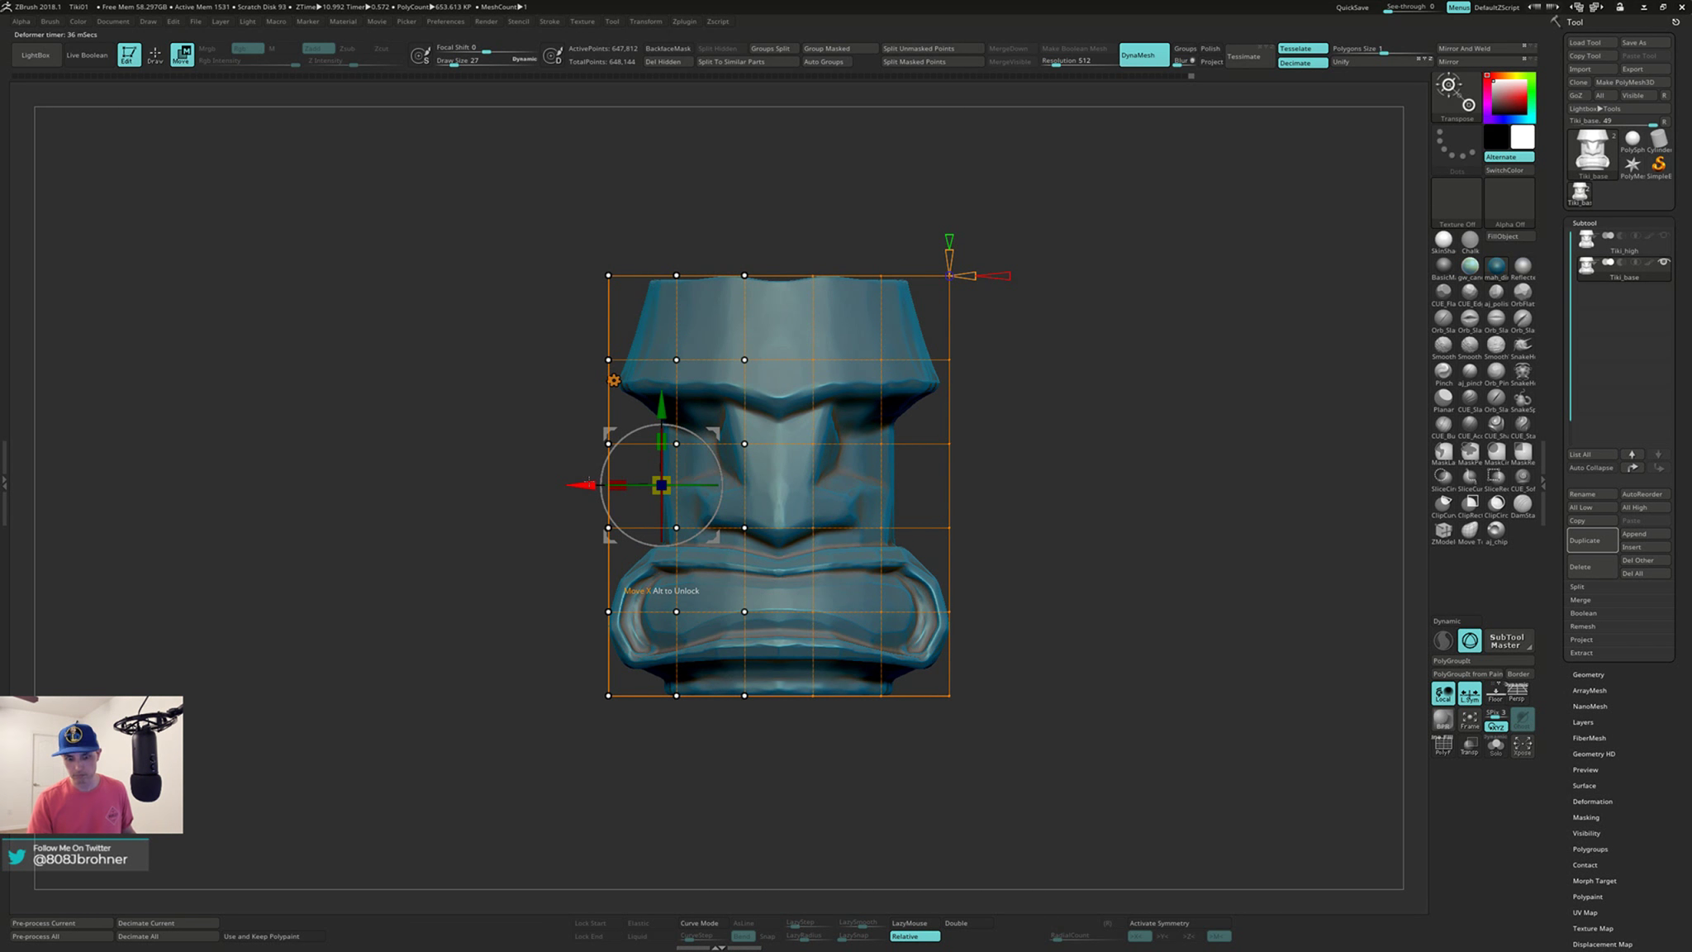
# Step: Try reselecting the two middle control points on each outer side and transforming them, and undo the changes
pyautogui.moveTo(1110, 474); pyautogui.dragTo(1072, 533)
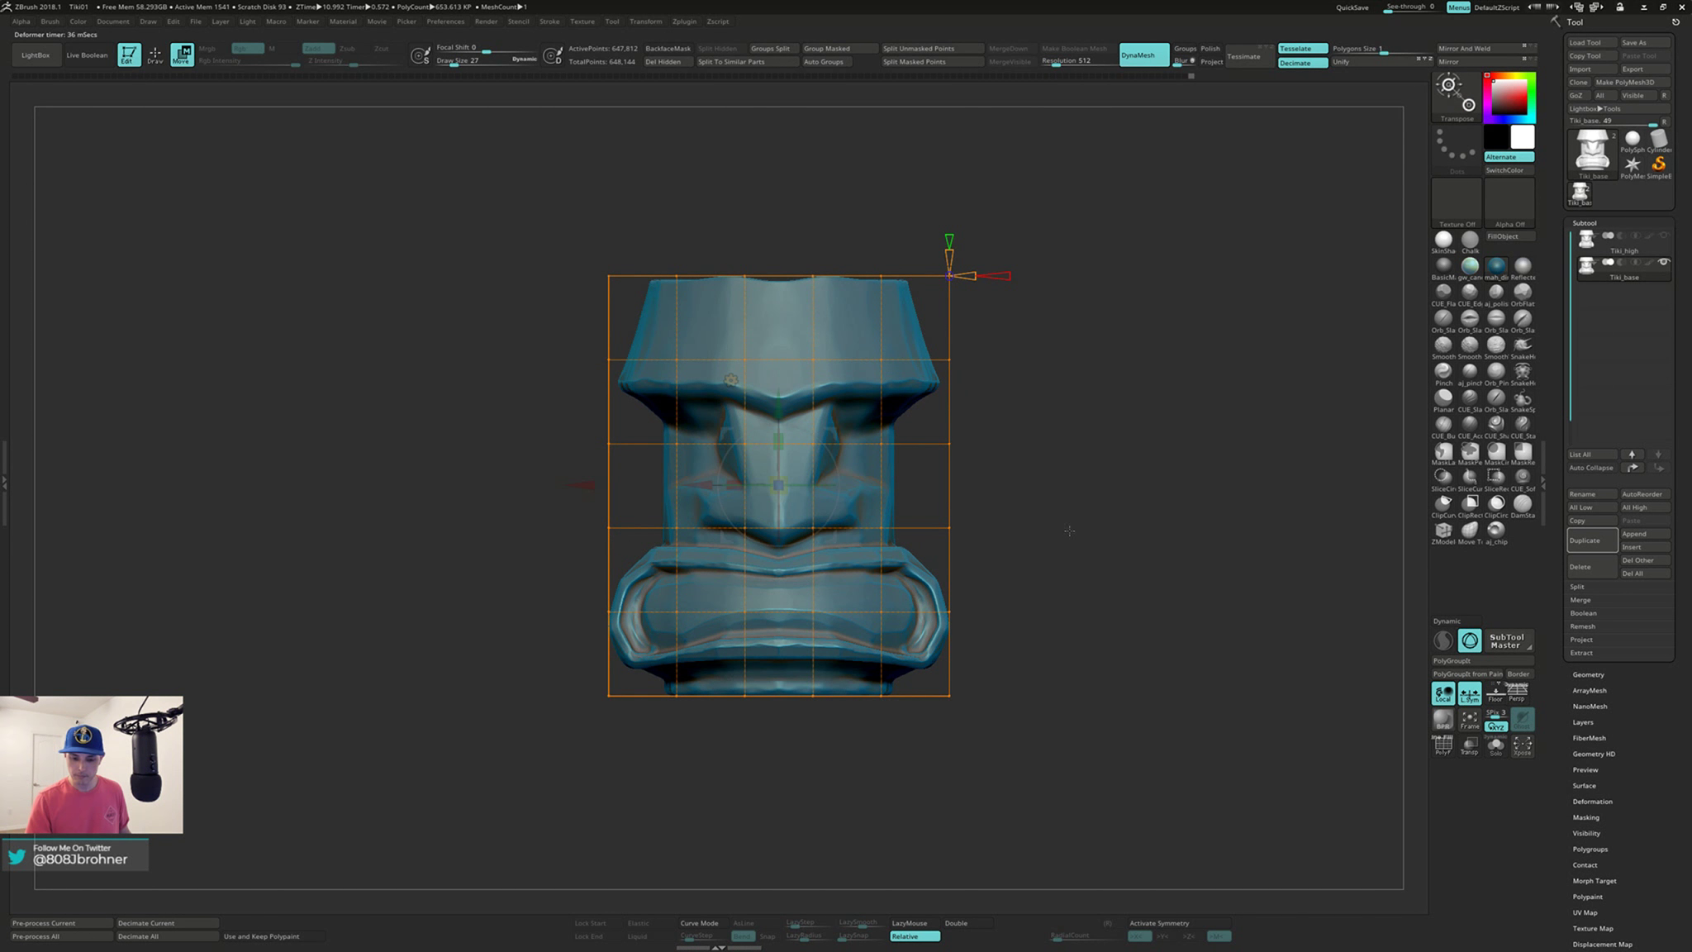
pyautogui.keyDown('ctrl'); pyautogui.moveTo(626, 538); pyautogui.dragTo(578, 419); pyautogui.keyUp('ctrl')
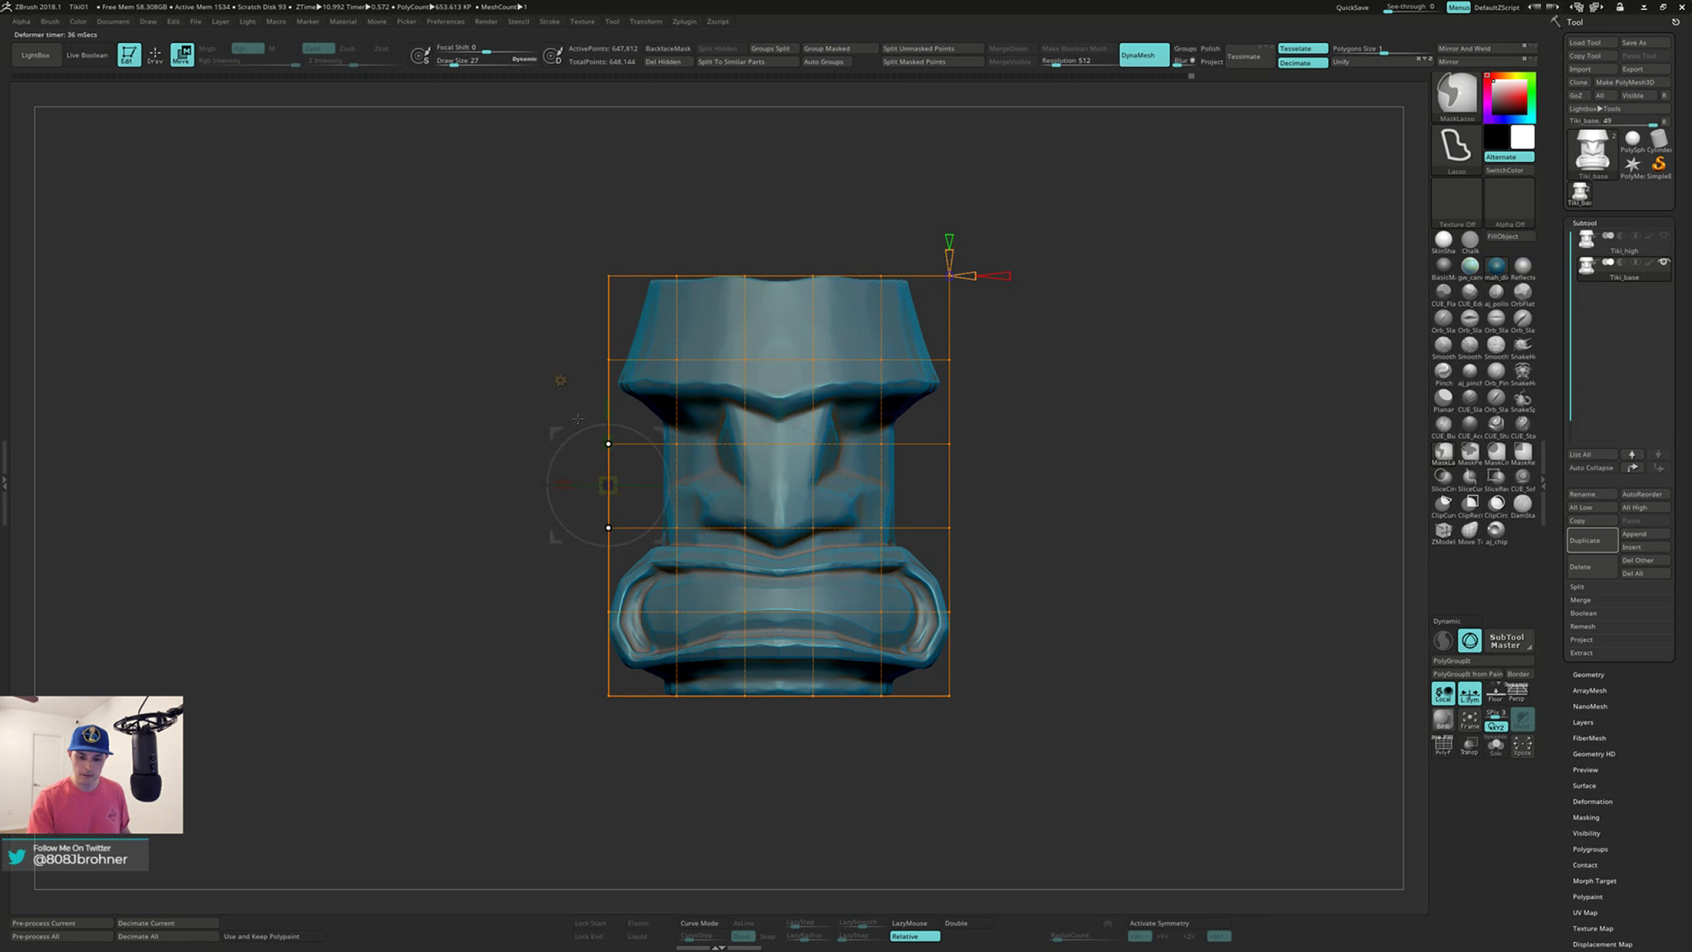
pyautogui.moveTo(988, 523)
pyautogui.keyDown('ctrl'); pyautogui.mouseDown()
pyautogui.moveTo(983, 451)
pyautogui.moveTo(1033, 455)
pyautogui.moveTo(1032, 536)
pyautogui.moveTo(1045, 497)
pyautogui.moveTo(1016, 589)
pyautogui.moveTo(1056, 502)
pyautogui.moveTo(1037, 542)
pyautogui.moveTo(1043, 517)
pyautogui.moveTo(1051, 552)
pyautogui.moveTo(1115, 503)
pyautogui.moveTo(1043, 526)
pyautogui.moveTo(1057, 557)
pyautogui.moveTo(971, 553)
pyautogui.moveTo(937, 424)
pyautogui.moveTo(1012, 499)
pyautogui.mouseUp(); pyautogui.keyUp('ctrl')
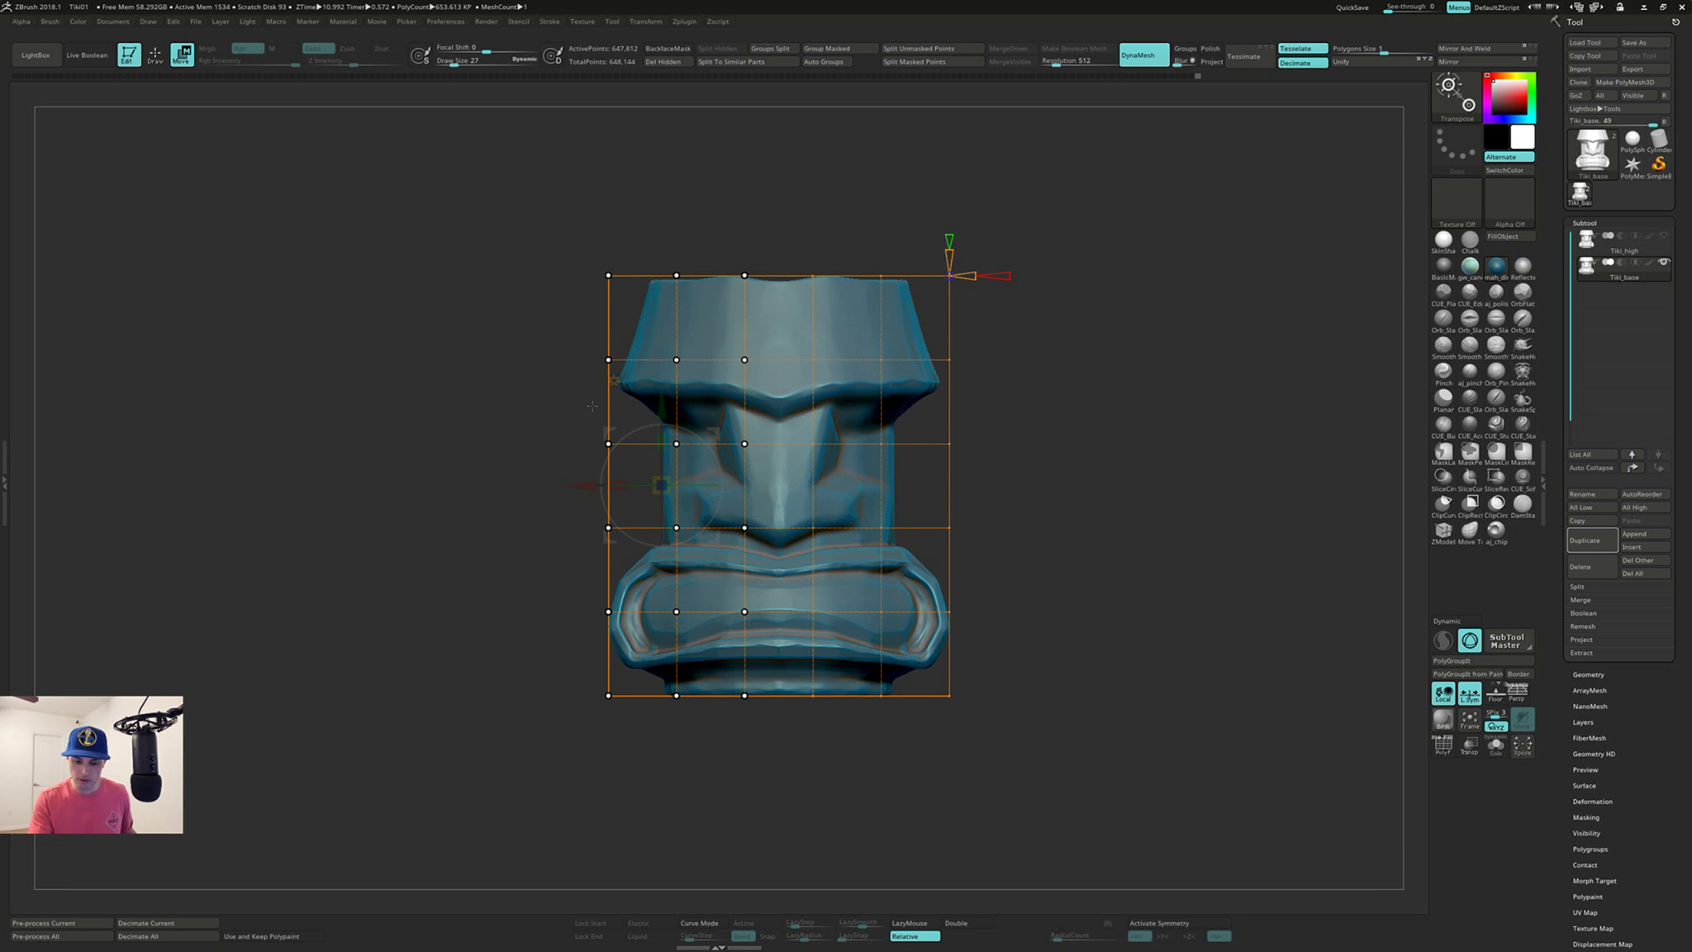
pyautogui.moveTo(611, 484)
pyautogui.mouseDown()
pyautogui.moveTo(515, 501)
pyautogui.moveTo(603, 517)
pyautogui.mouseUp()
pyautogui.hotkey('ctrl', 'z')
pyautogui.hotkey('ctrl', 'z')
pyautogui.hotkey('ctrl', 'z')
pyautogui.hotkey('ctrl', 'z')
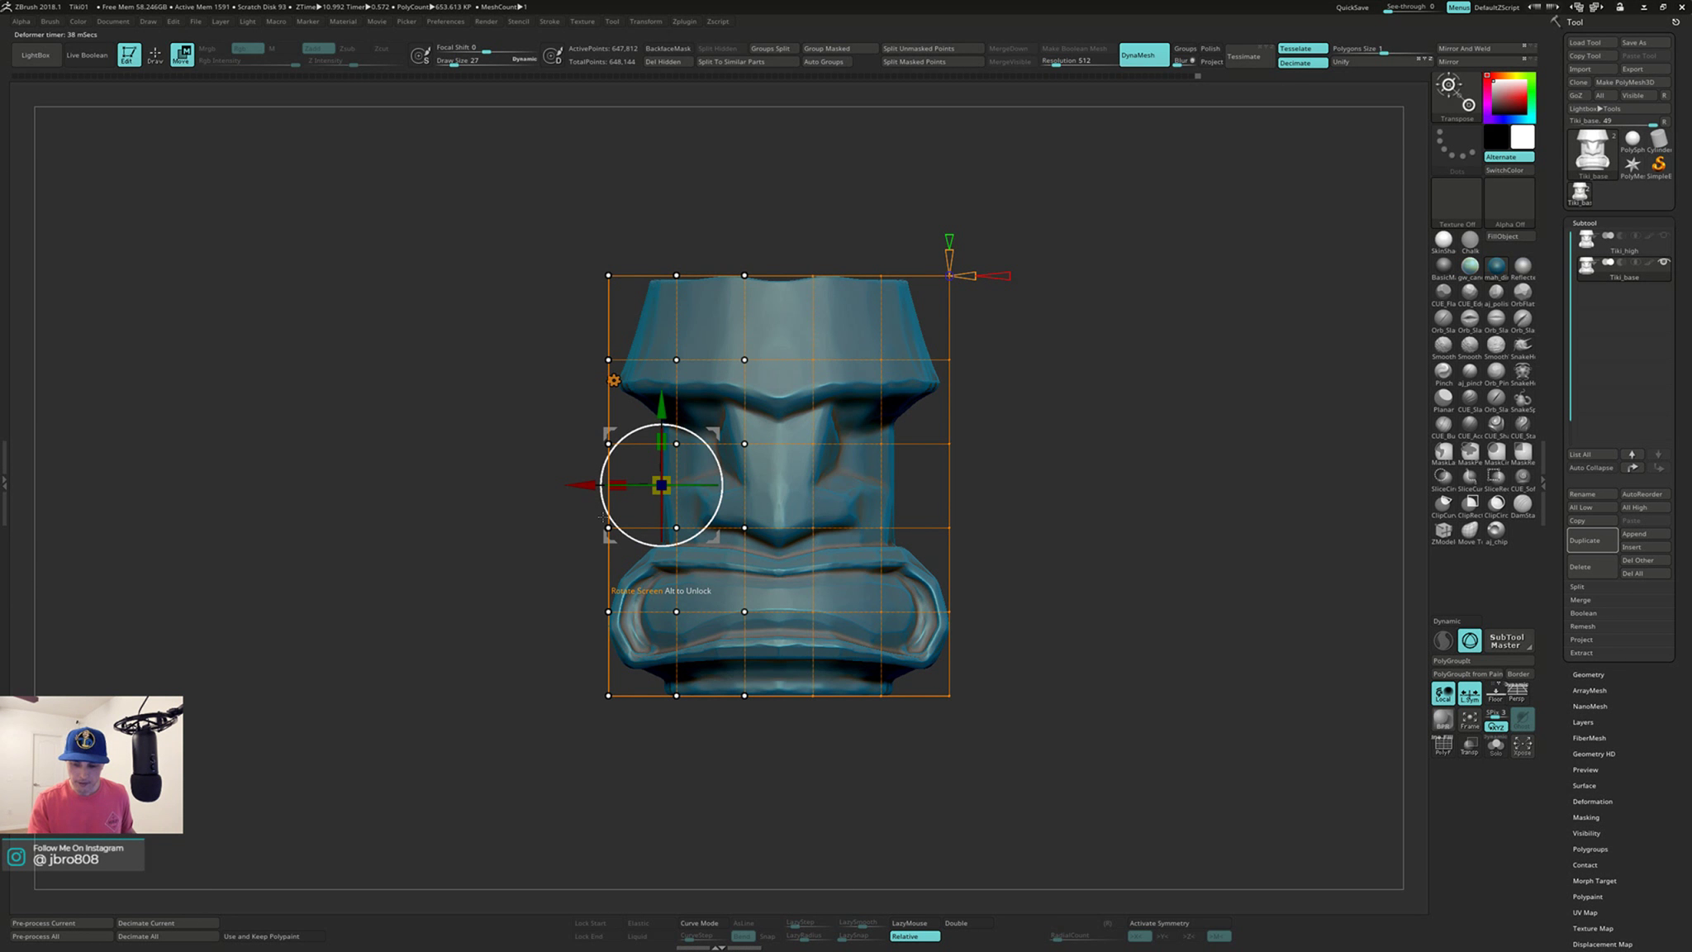
# Step: Try shifting one half of the lattice along X, and undo the move and the selection change
pyautogui.moveTo(975, 463); pyautogui.dragTo(1050, 461)
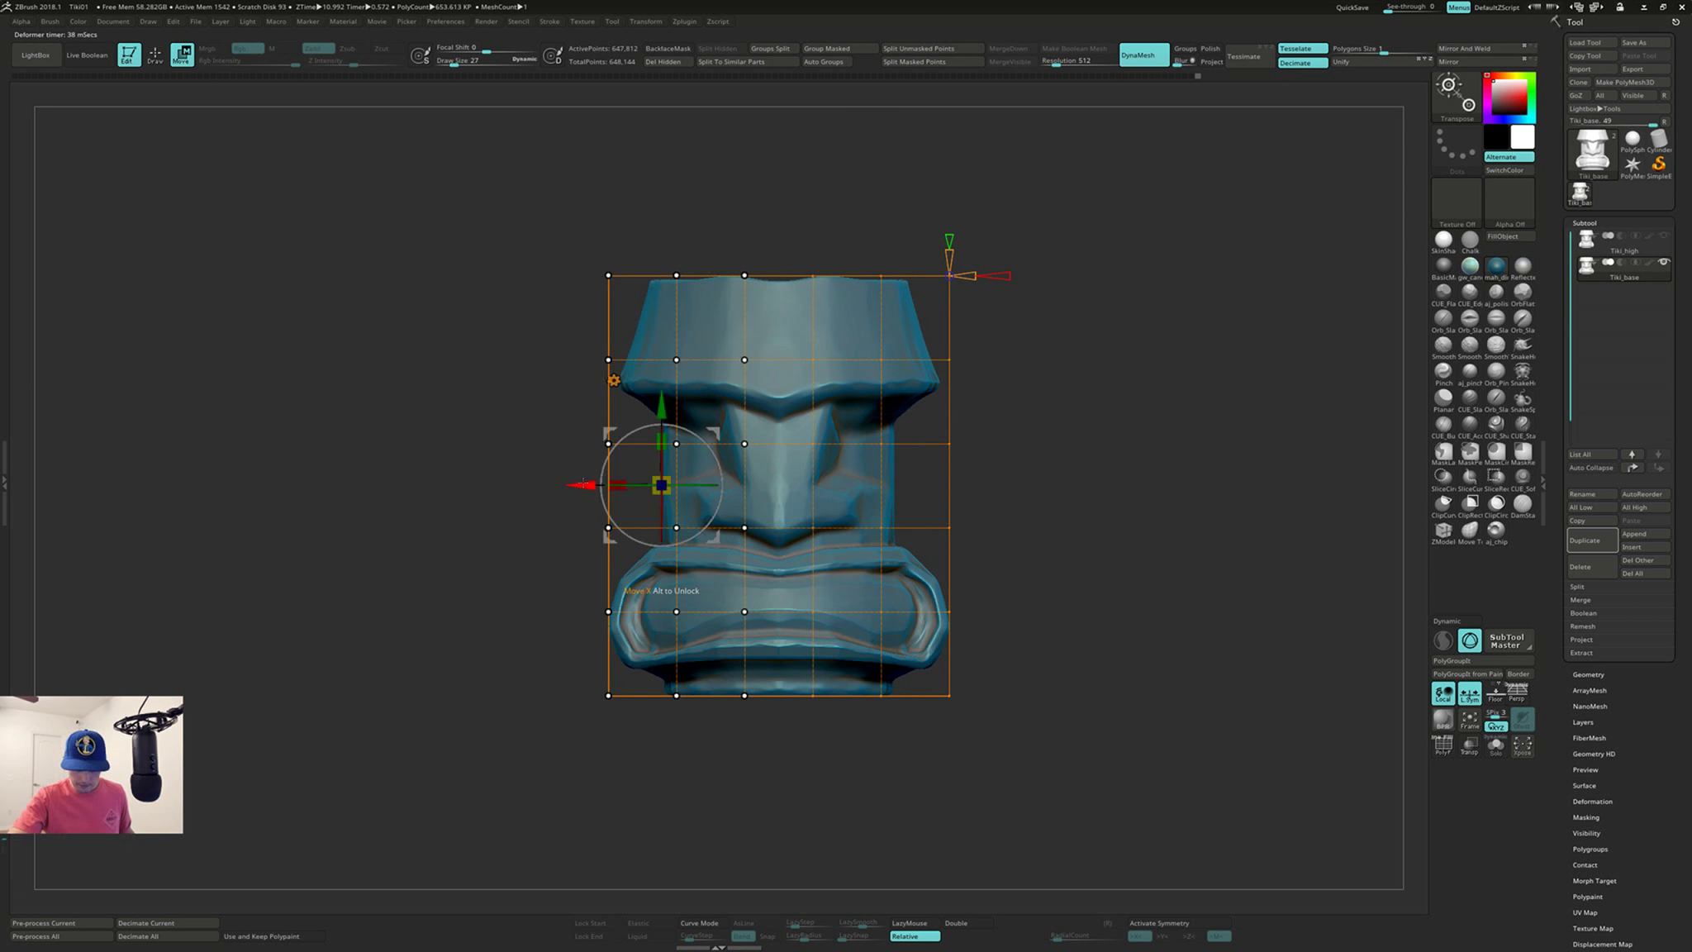
pyautogui.moveTo(590, 485); pyautogui.dragTo(615, 485)
pyautogui.hotkey('ctrl', 'z')
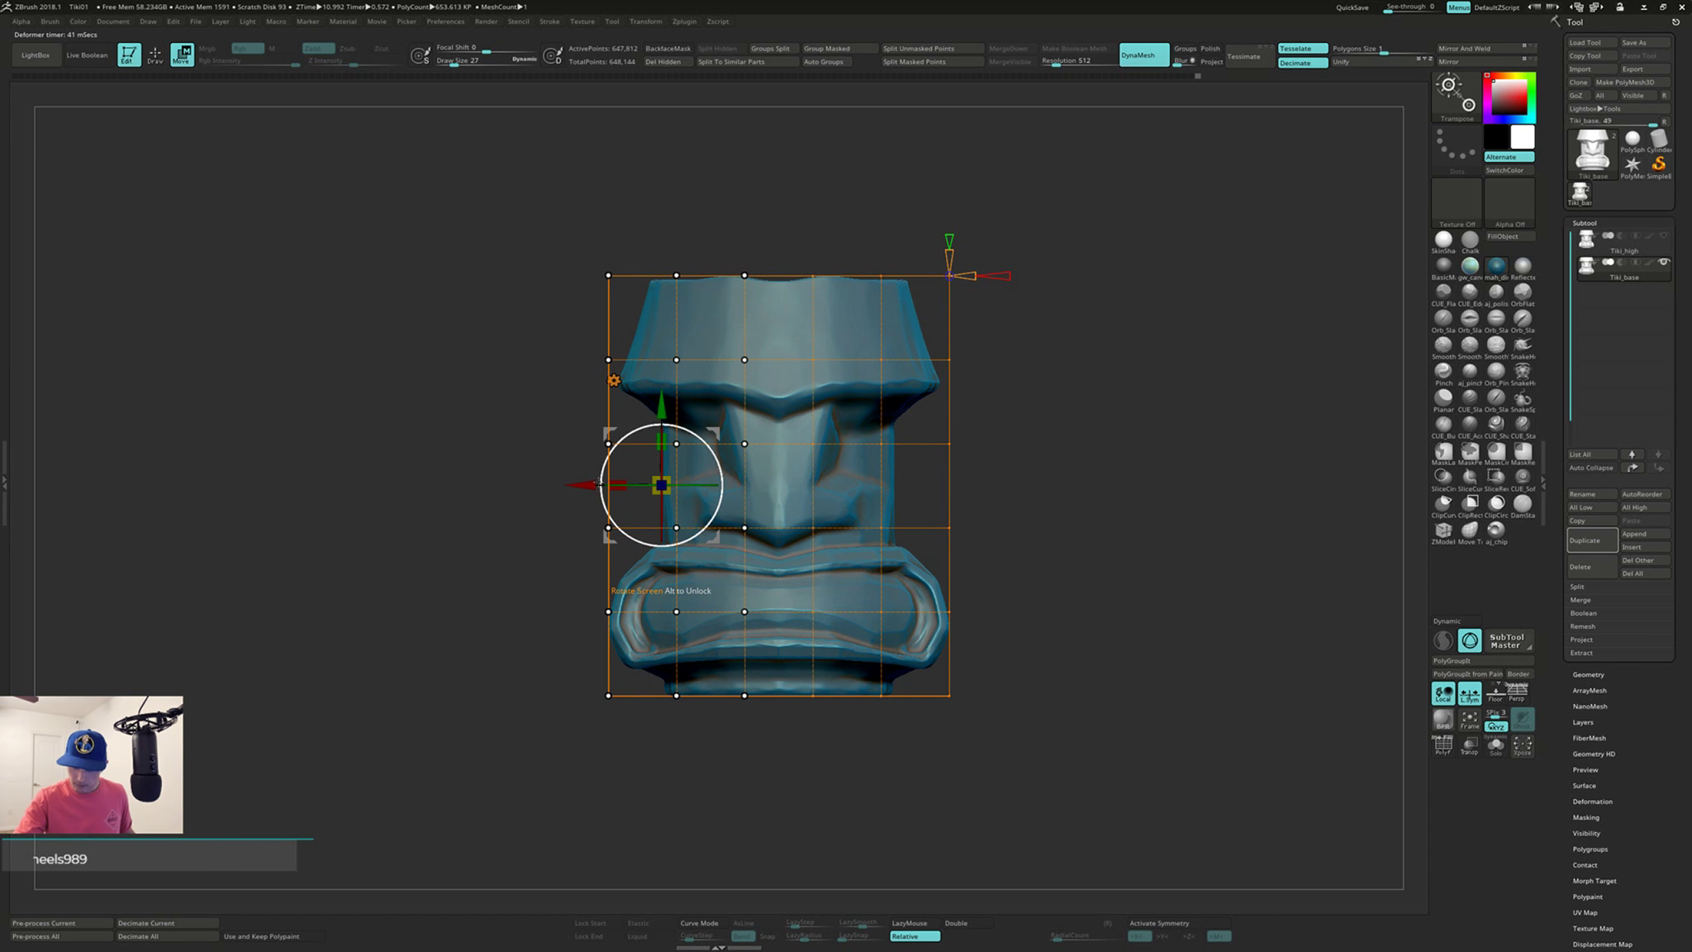
pyautogui.moveTo(1005, 277); pyautogui.dragTo(1001, 273)
pyautogui.keyDown('shift'); pyautogui.moveTo(1018, 201); pyautogui.dragTo(1012, 197); pyautogui.keyUp('shift')
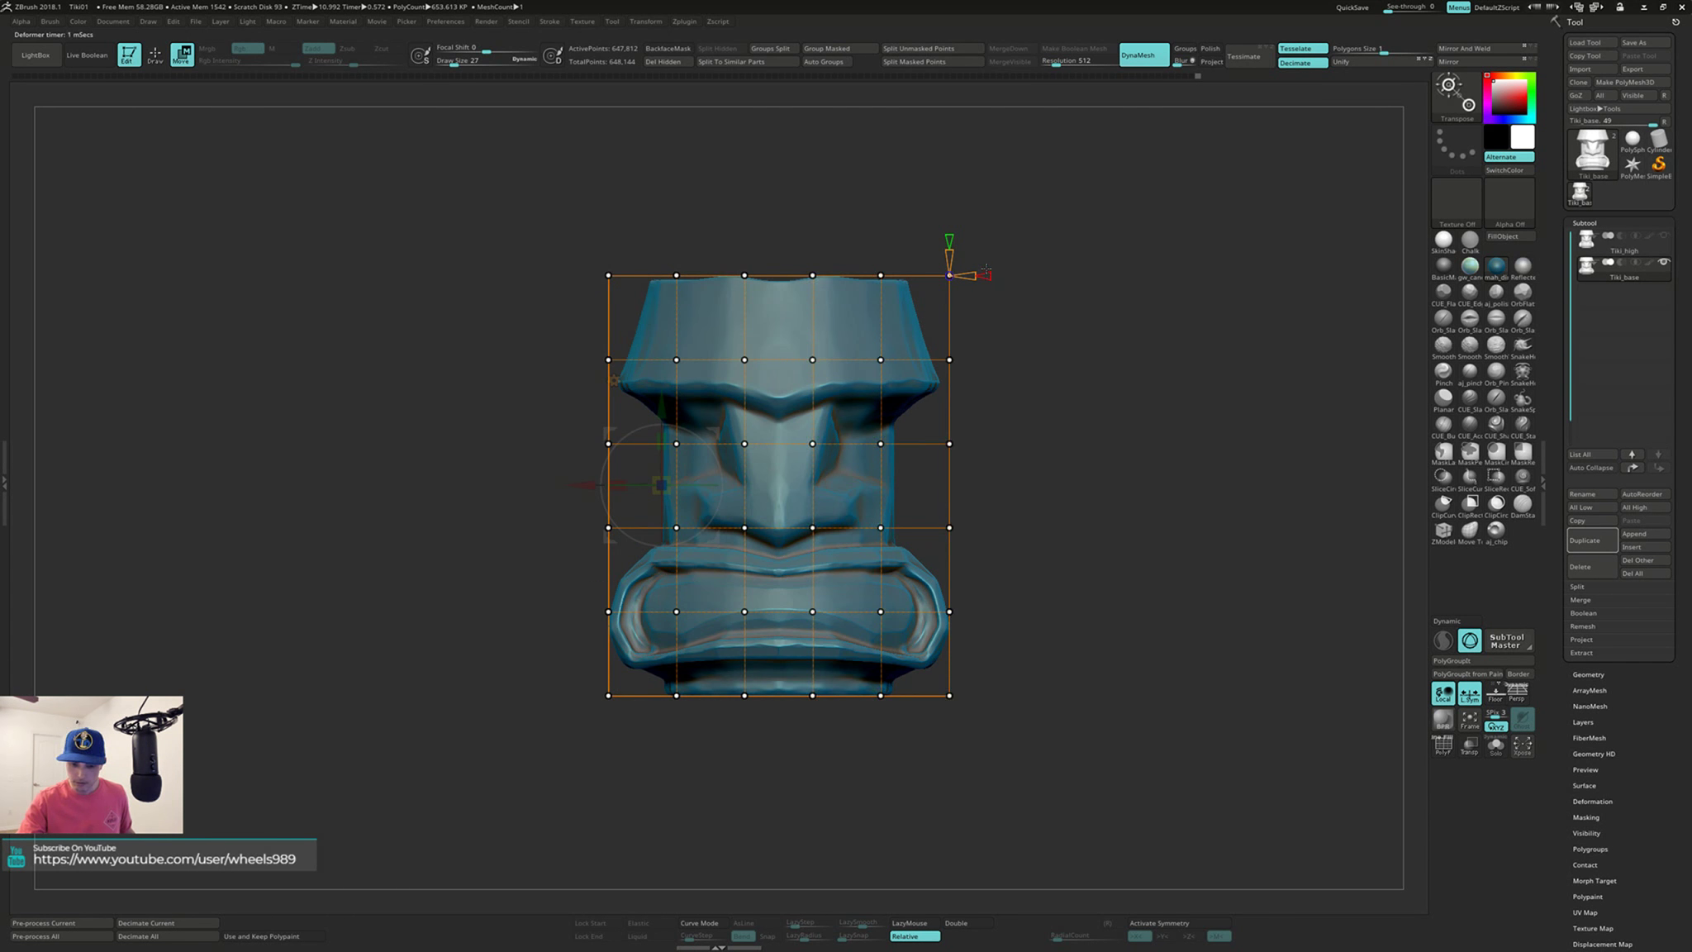
pyautogui.hotkey('ctrl', 'z')
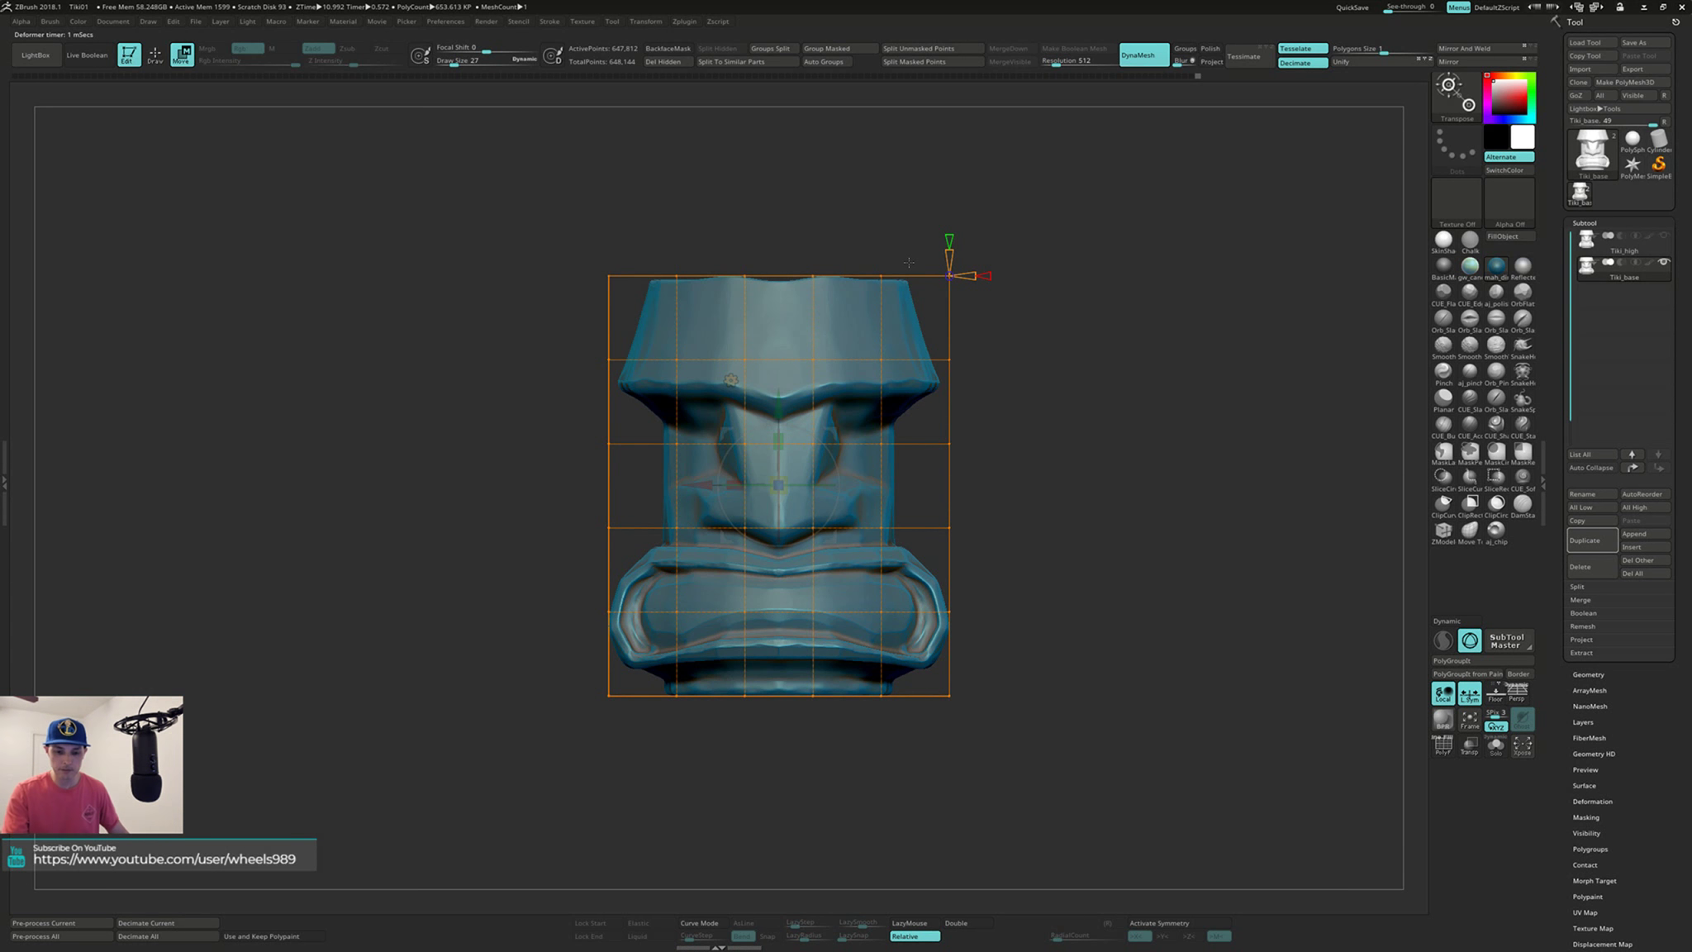
# Step: Isolate the two middle control points on both outer sides and scale them inward along X to narrow the face, clearing the selection
pyautogui.moveTo(598, 168)
pyautogui.keyDown('ctrl'); pyautogui.mouseDown()
pyautogui.moveTo(685, 380)
pyautogui.moveTo(1025, 331)
pyautogui.moveTo(1033, 347)
pyautogui.mouseUp(); pyautogui.keyUp('ctrl')
pyautogui.moveTo(702, 806)
pyautogui.keyDown('ctrl'); pyautogui.mouseDown()
pyautogui.moveTo(547, 725)
pyautogui.moveTo(868, 578)
pyautogui.moveTo(1020, 744)
pyautogui.moveTo(776, 801)
pyautogui.mouseUp(); pyautogui.keyUp('ctrl')
pyautogui.moveTo(653, 409)
pyautogui.keyDown('ctrl'); pyautogui.mouseDown()
pyautogui.moveTo(775, 568)
pyautogui.moveTo(901, 411)
pyautogui.mouseUp(); pyautogui.keyUp('ctrl')
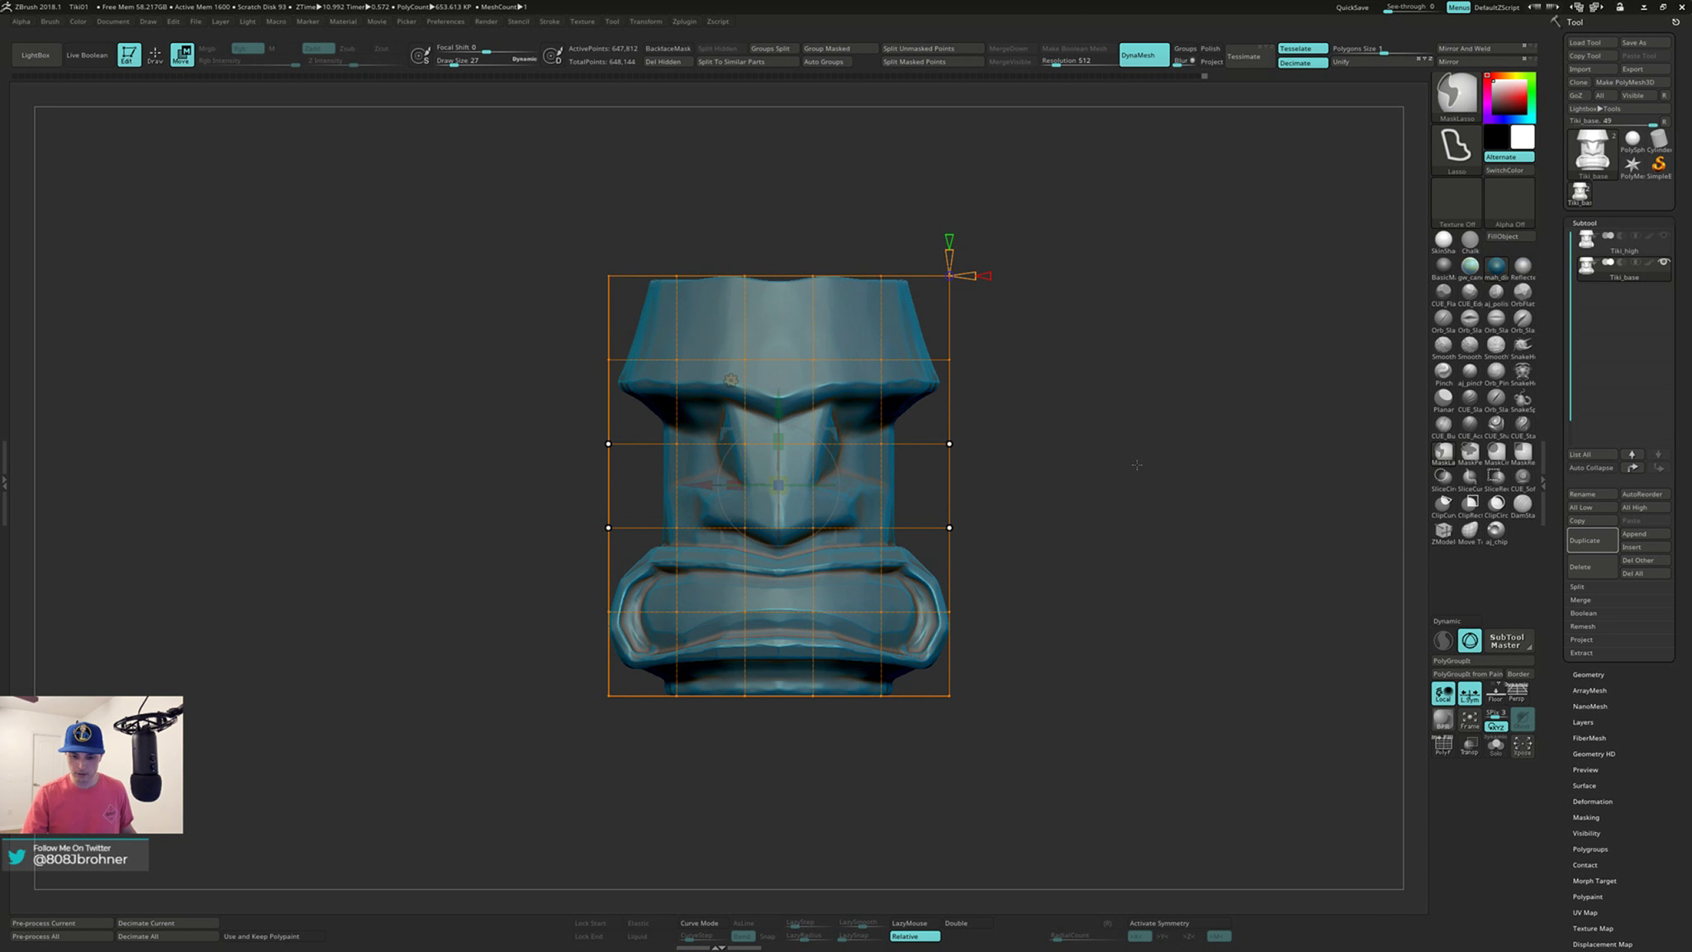
pyautogui.moveTo(1099, 503)
pyautogui.mouseDown()
pyautogui.moveTo(1076, 499)
pyautogui.moveTo(1111, 498)
pyautogui.mouseUp()
pyautogui.moveTo(735, 485); pyautogui.dragTo(778, 484)
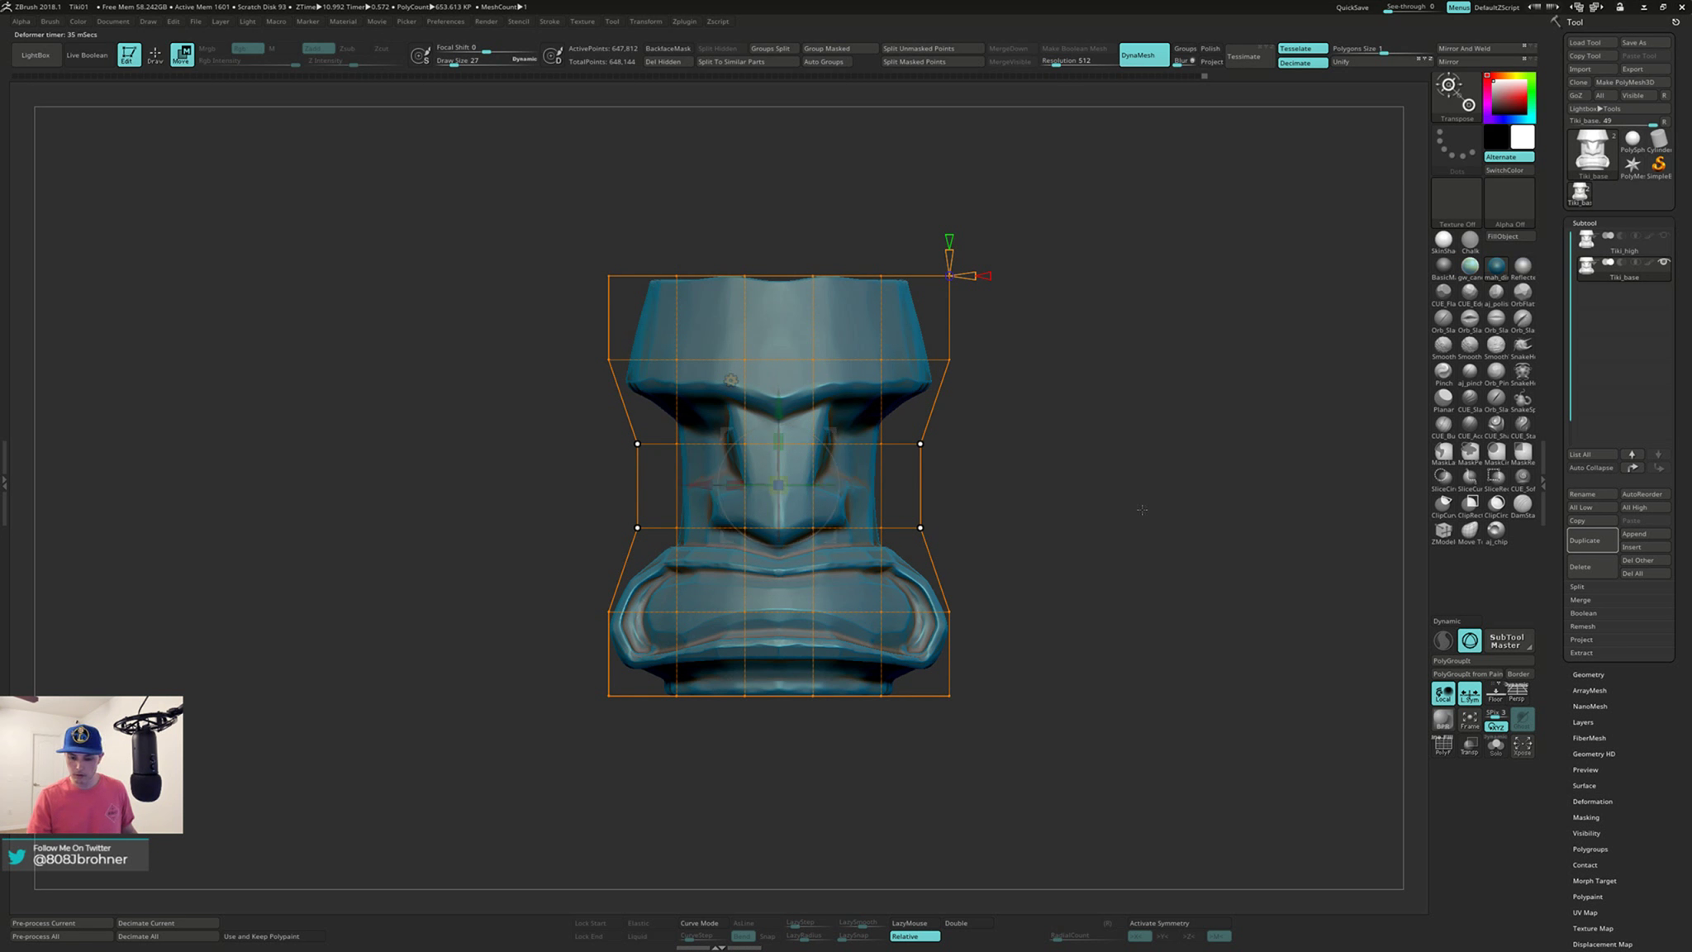
pyautogui.moveTo(1151, 492); pyautogui.dragTo(1158, 535)
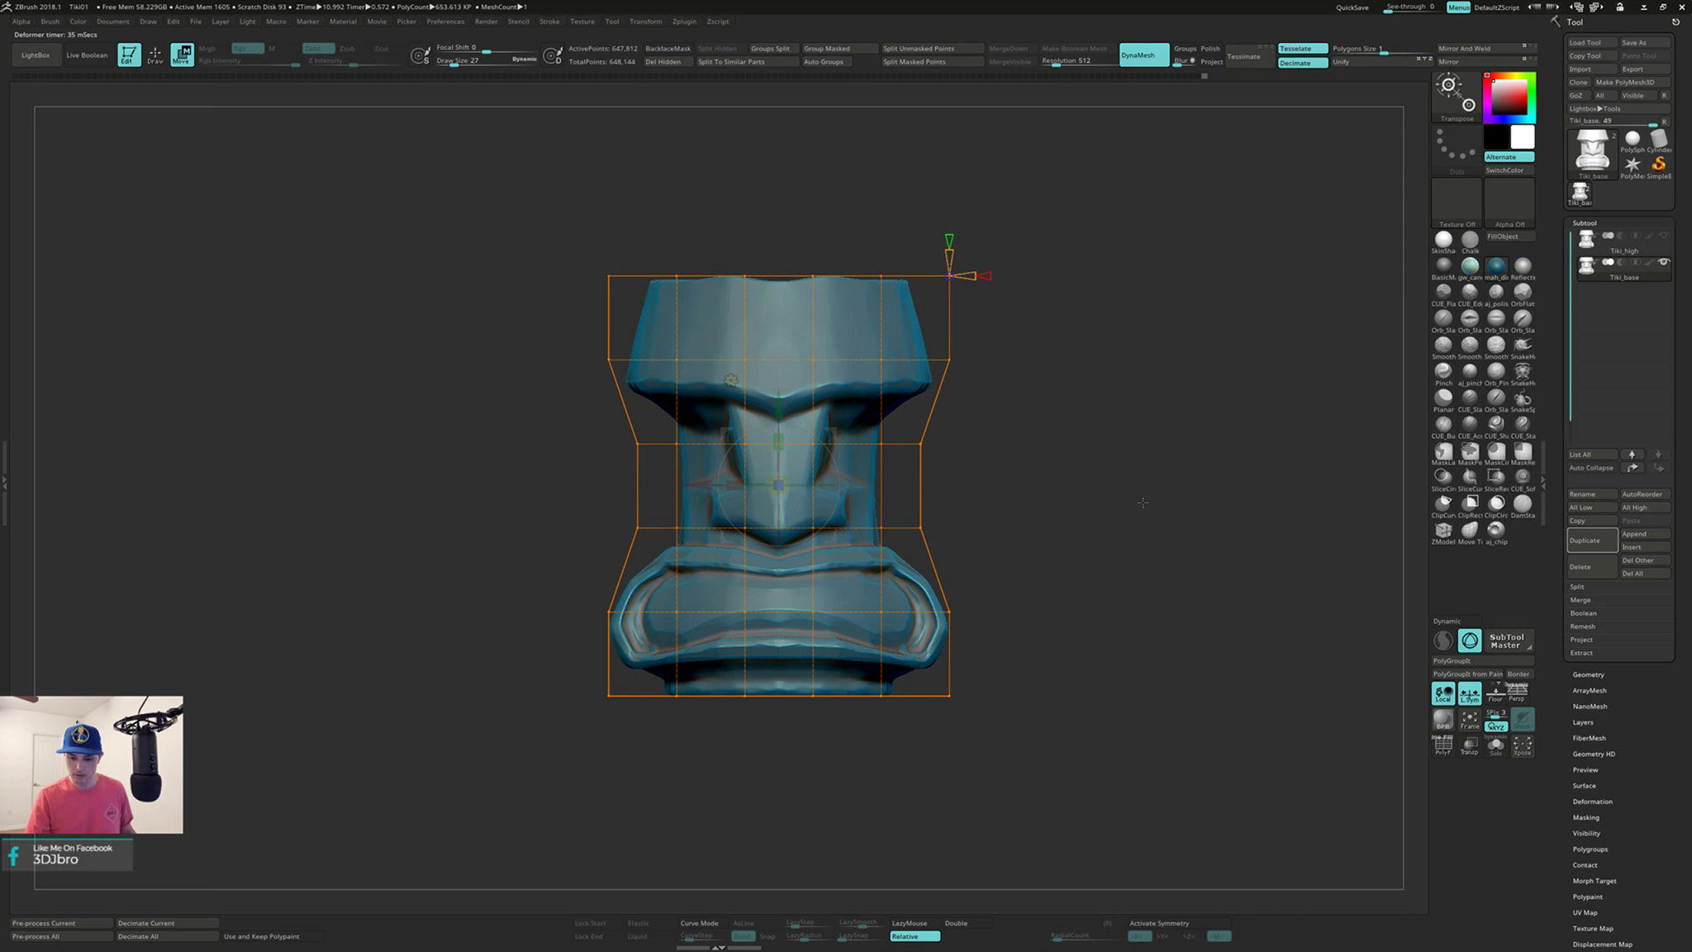
# Step: In side view, isolate the front control points of the two middle rows and move them forward along Z
pyautogui.keyDown('shift'); pyautogui.moveTo(1139, 506); pyautogui.dragTo(1077, 545); pyautogui.keyUp('shift')
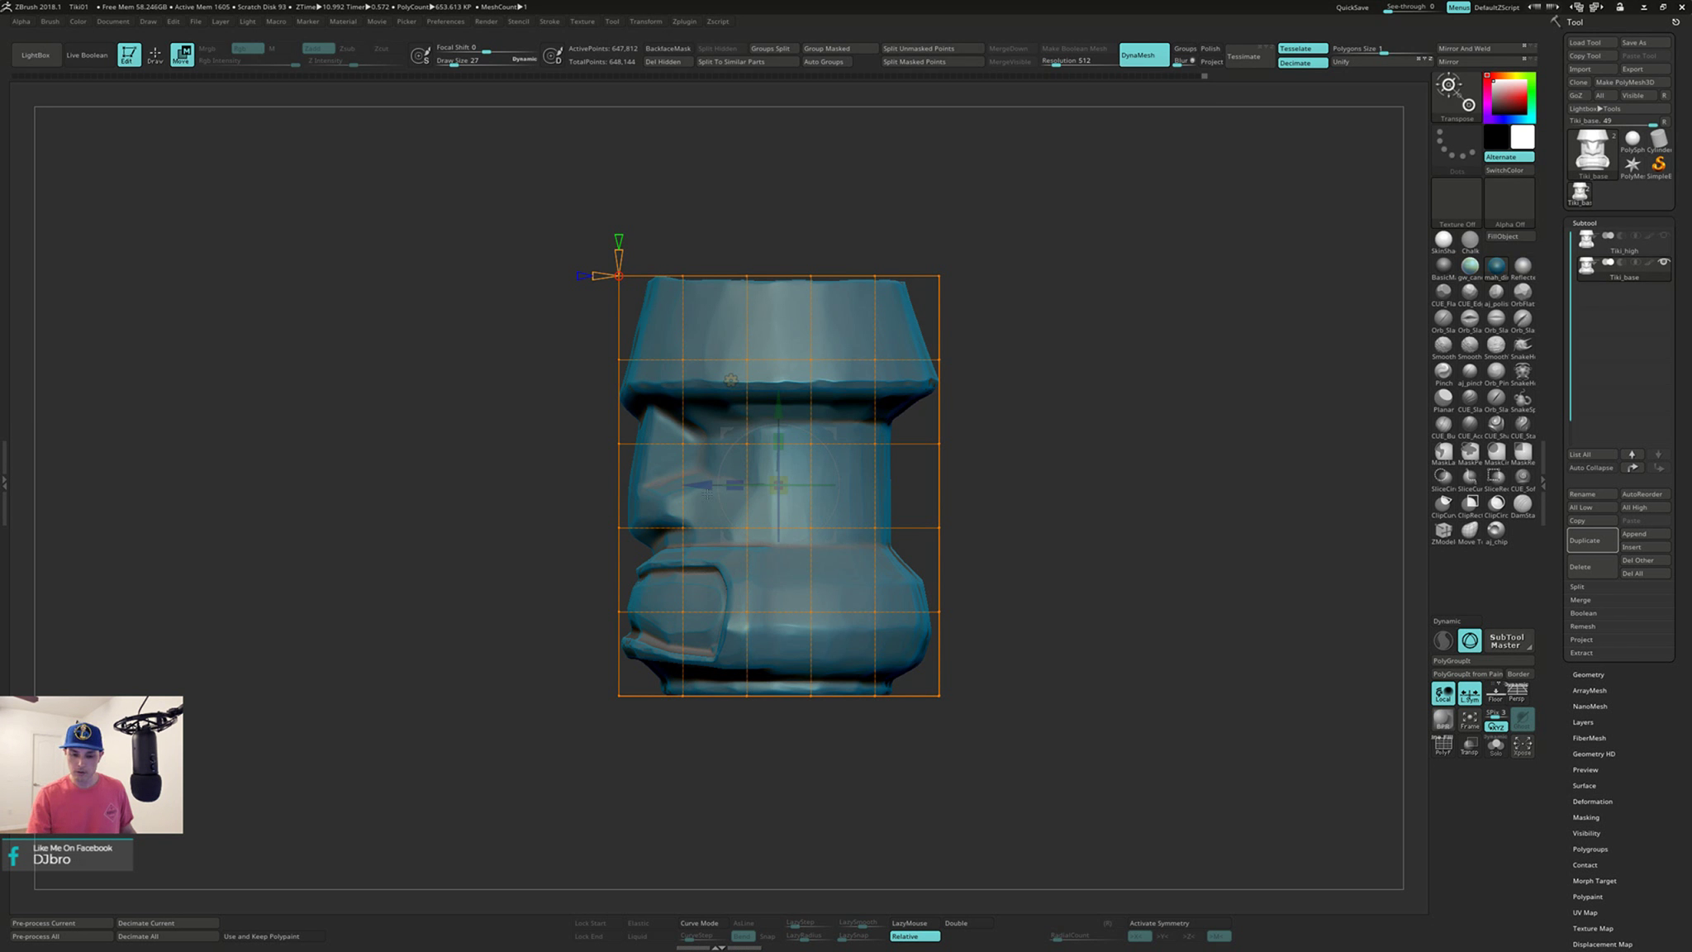
pyautogui.press('ctrl')
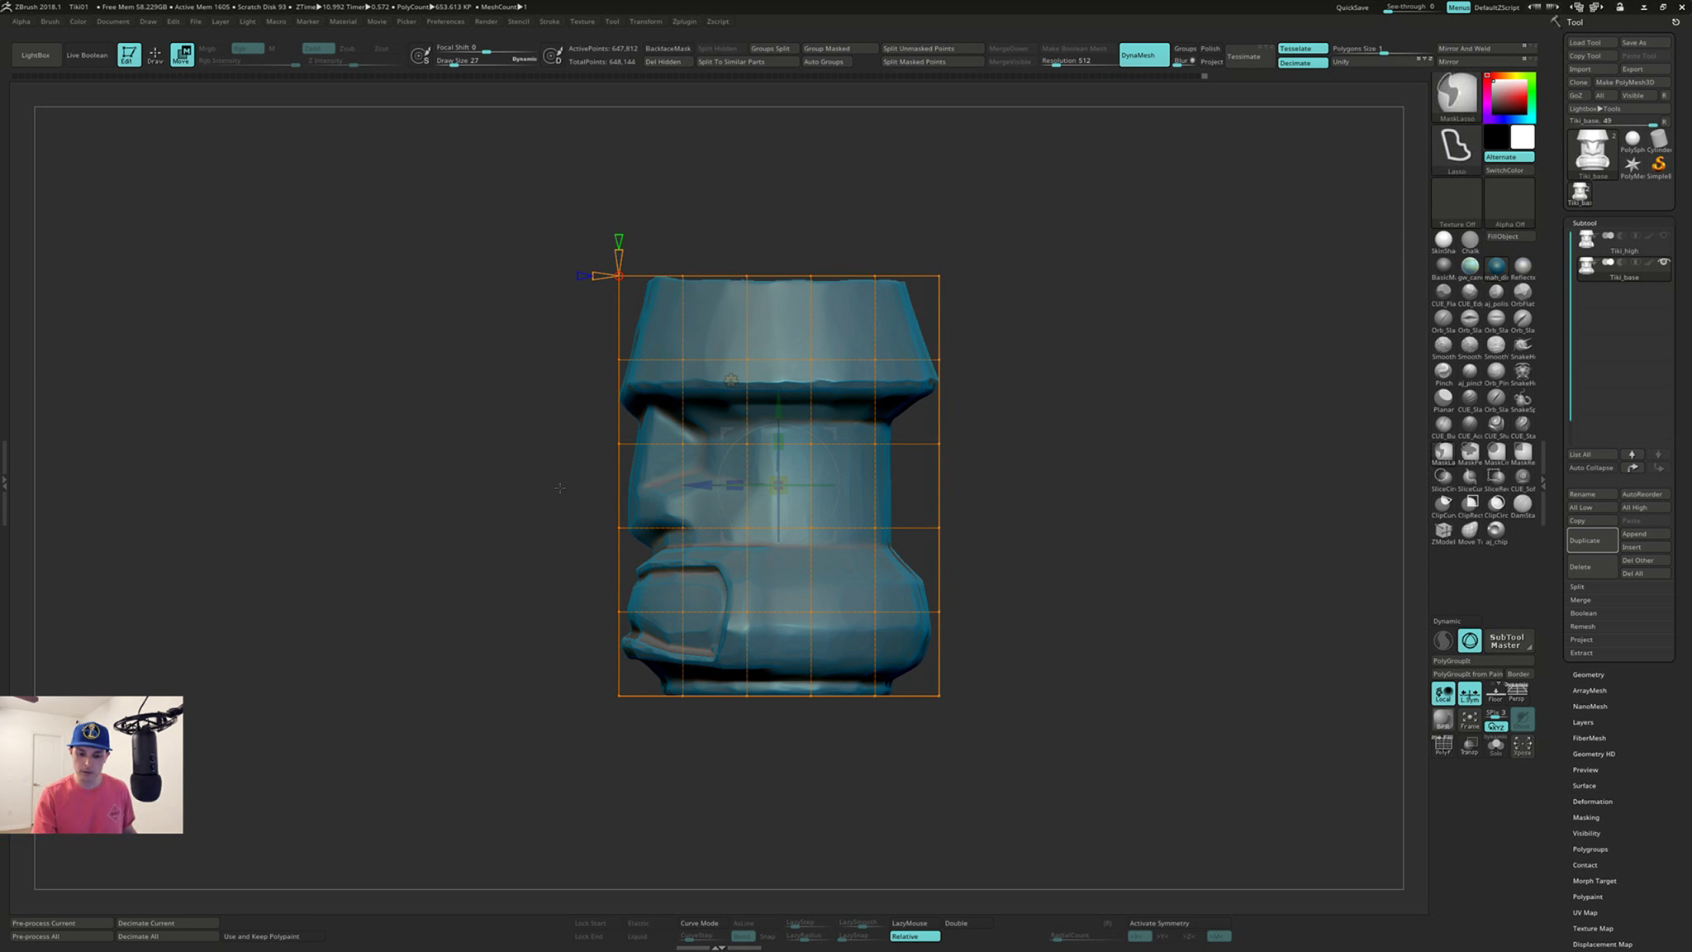
pyautogui.moveTo(584, 424)
pyautogui.keyDown('ctrl'); pyautogui.mouseDown()
pyautogui.moveTo(569, 532)
pyautogui.moveTo(665, 555)
pyautogui.moveTo(702, 463)
pyautogui.moveTo(663, 408)
pyautogui.mouseUp(); pyautogui.keyUp('ctrl')
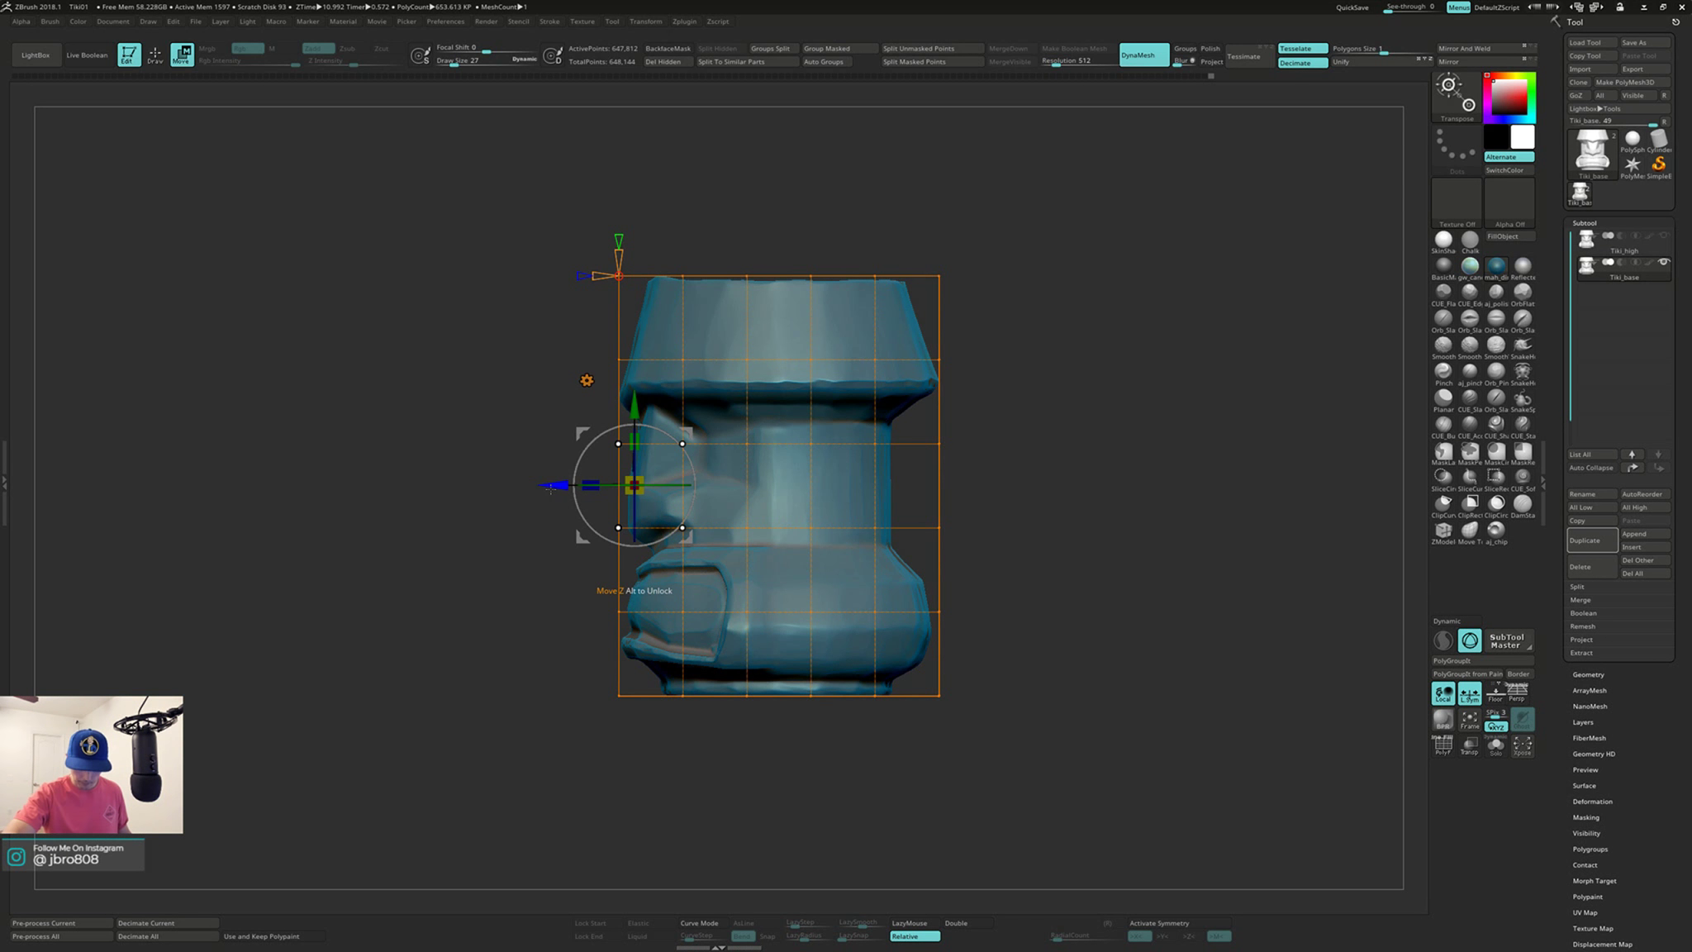
pyautogui.moveTo(553, 482); pyautogui.dragTo(541, 477)
# Step: Deselect the lower of the two front rows and push the eye-level row back along Z
pyautogui.keyDown('ctrl'); pyautogui.moveTo(539, 536); pyautogui.dragTo(689, 537); pyautogui.keyUp('ctrl')
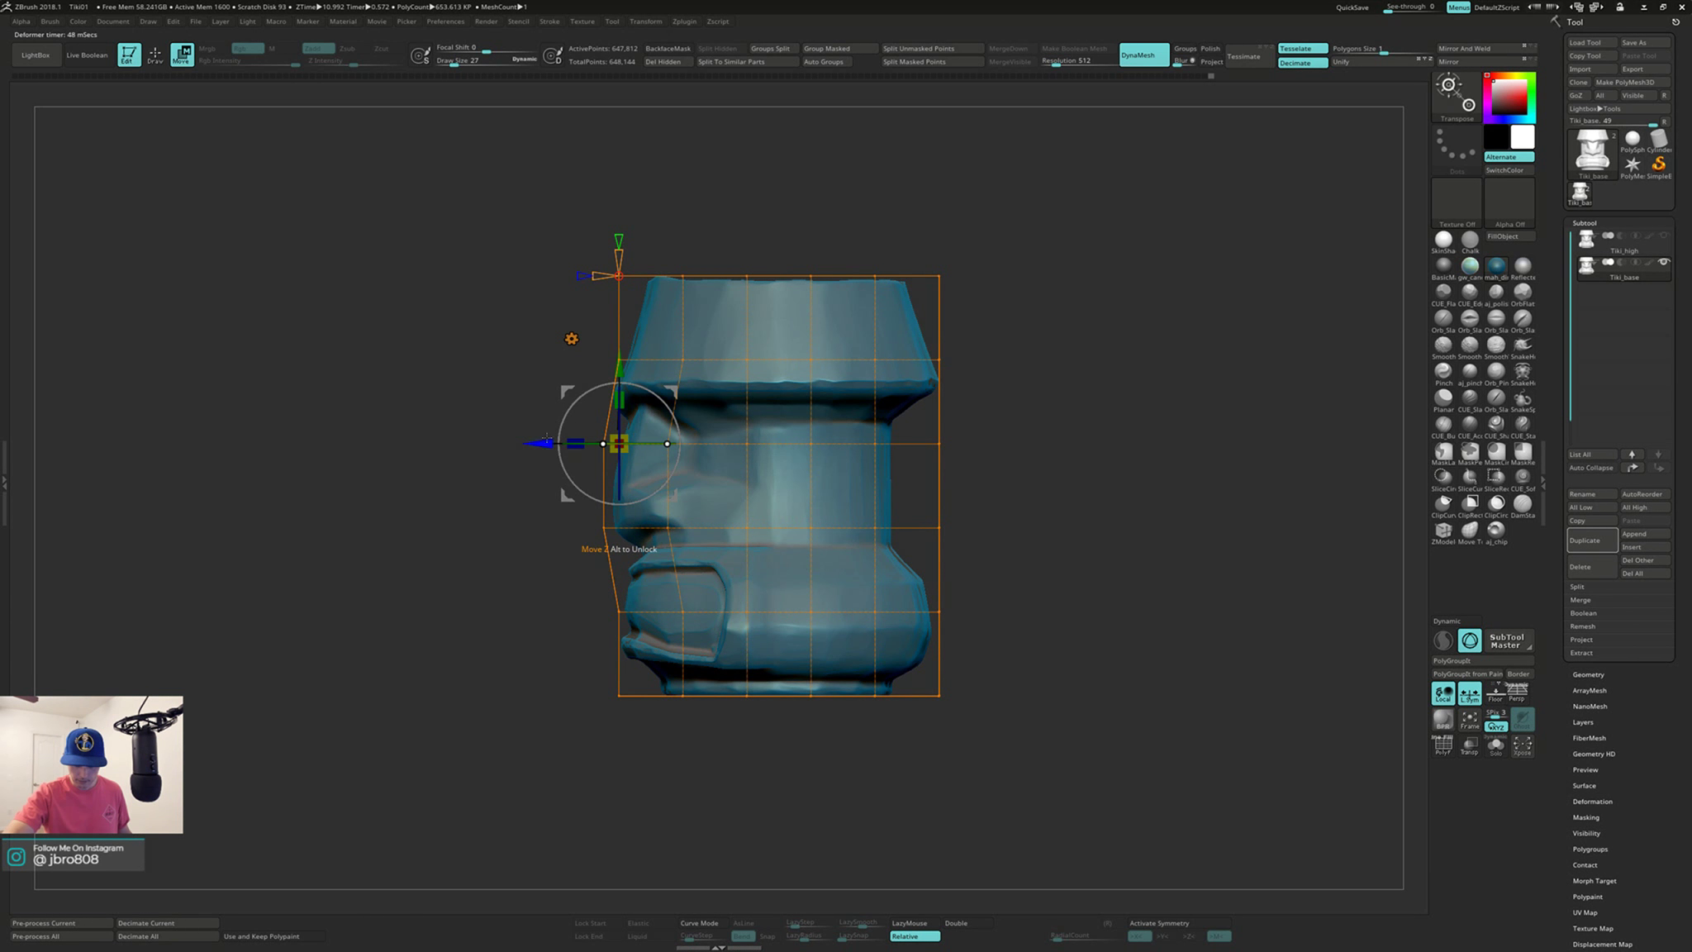
pyautogui.moveTo(542, 442); pyautogui.dragTo(568, 449)
pyautogui.moveTo(1043, 482); pyautogui.dragTo(1088, 459)
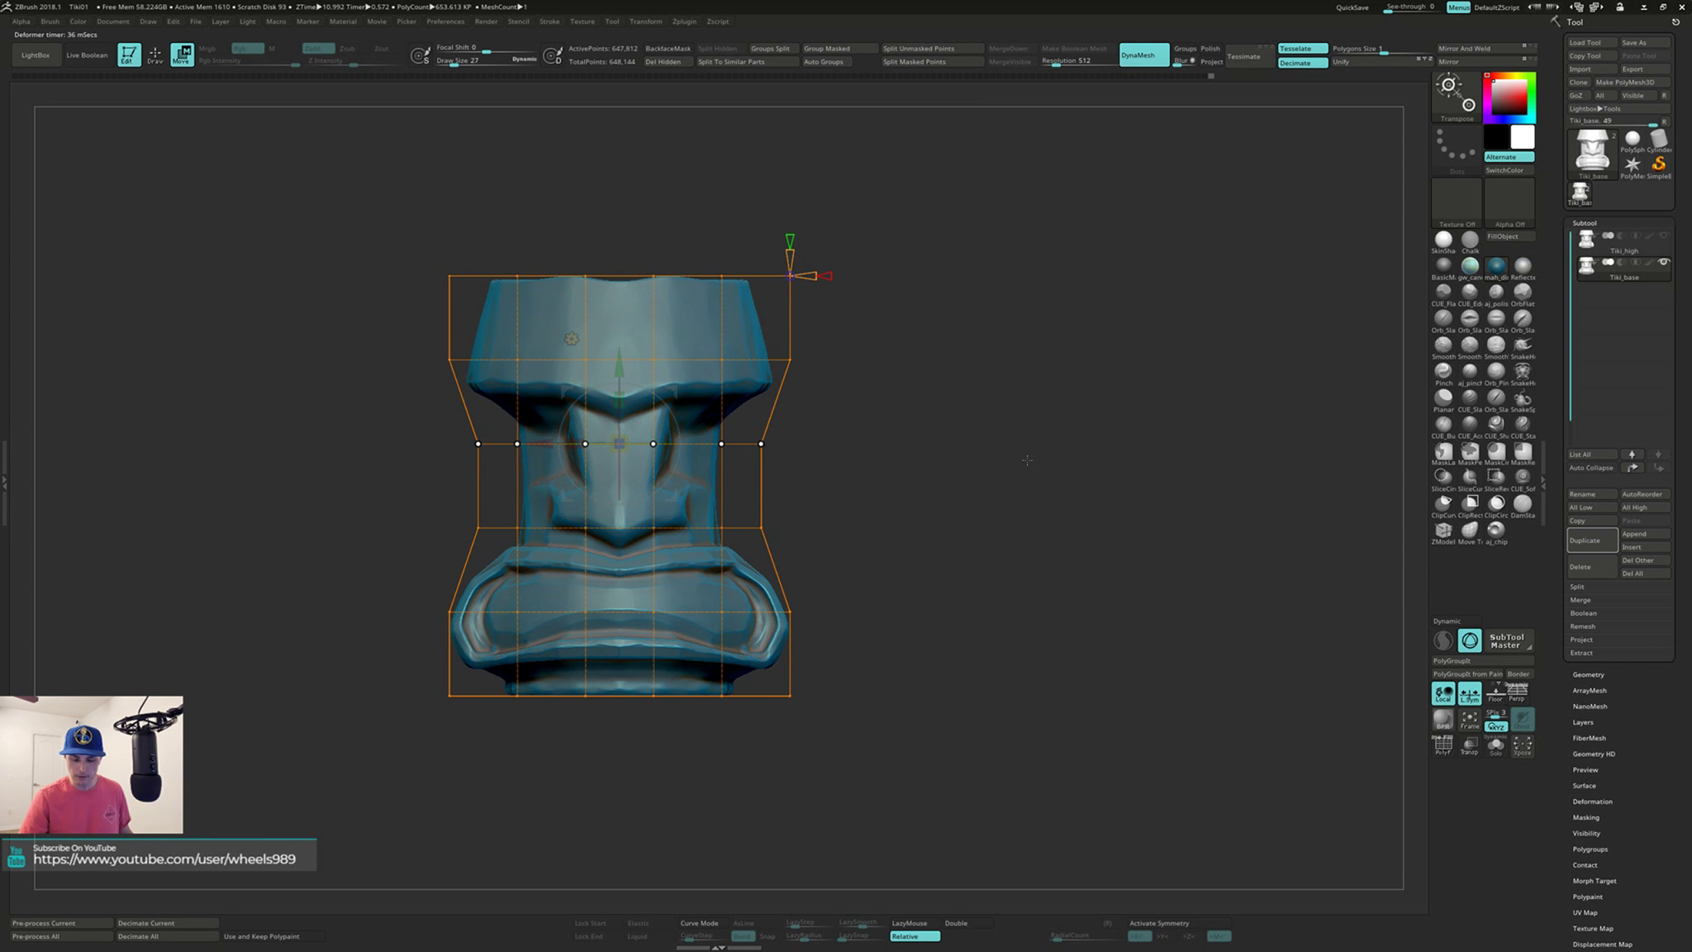
# Step: Exclude the two central front control points from the eye-level row selection and add that row's back points
pyautogui.press('ctrl')
pyautogui.moveTo(574, 412)
pyautogui.keyDown('ctrl'); pyautogui.mouseDown()
pyautogui.moveTo(602, 481)
pyautogui.moveTo(673, 436)
pyautogui.mouseUp(); pyautogui.keyUp('ctrl')
pyautogui.moveTo(569, 406)
pyautogui.keyDown('ctrl'); pyautogui.mouseDown()
pyautogui.moveTo(576, 473)
pyautogui.moveTo(662, 474)
pyautogui.mouseUp(); pyautogui.keyUp('ctrl')
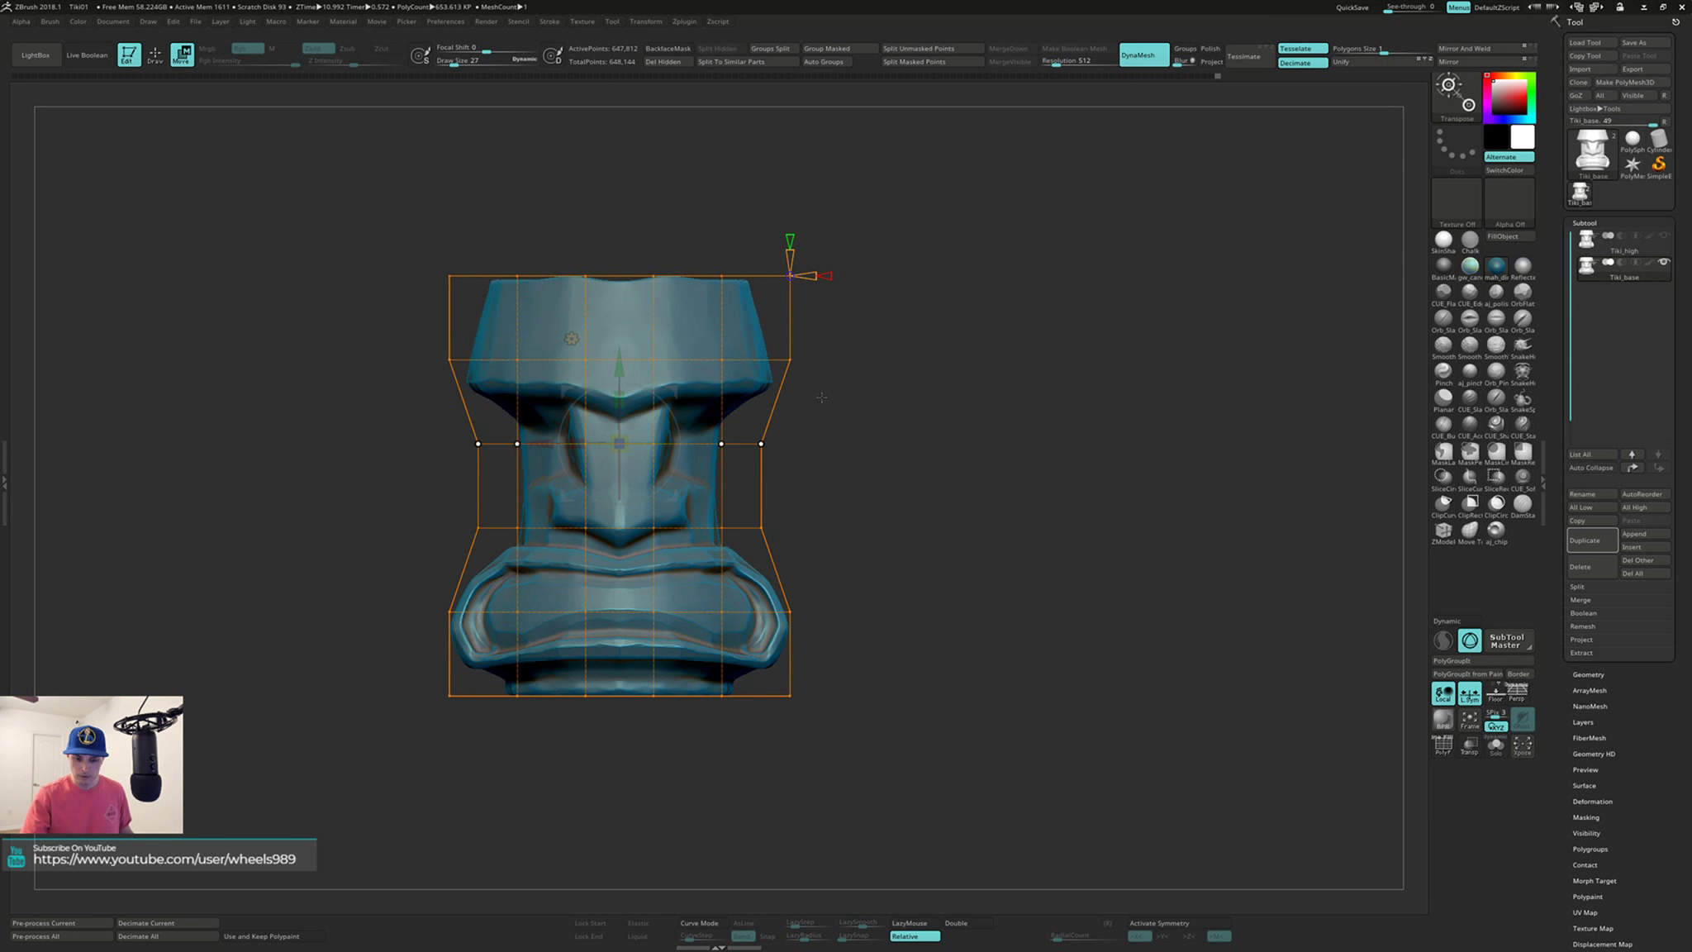
pyautogui.moveTo(574, 443)
pyautogui.mouseDown()
pyautogui.moveTo(529, 441)
pyautogui.moveTo(567, 441)
pyautogui.mouseUp()
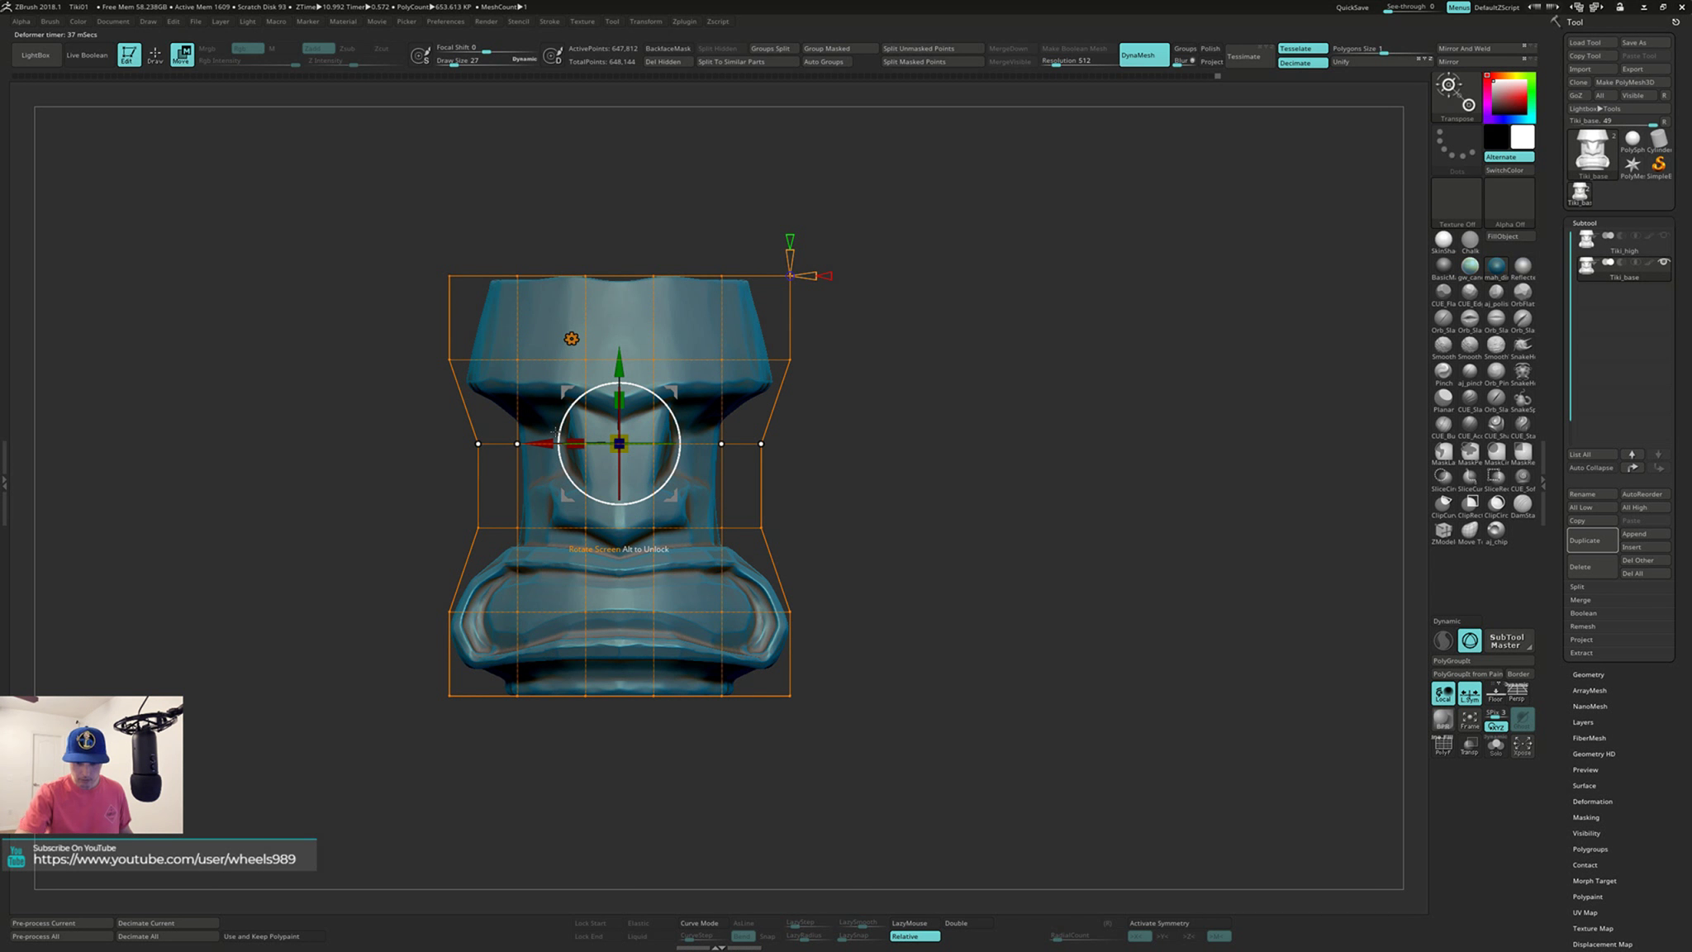
pyautogui.moveTo(1099, 407)
pyautogui.mouseDown()
pyautogui.moveTo(916, 401)
pyautogui.moveTo(950, 455)
pyautogui.mouseUp()
pyautogui.press('ctrl')
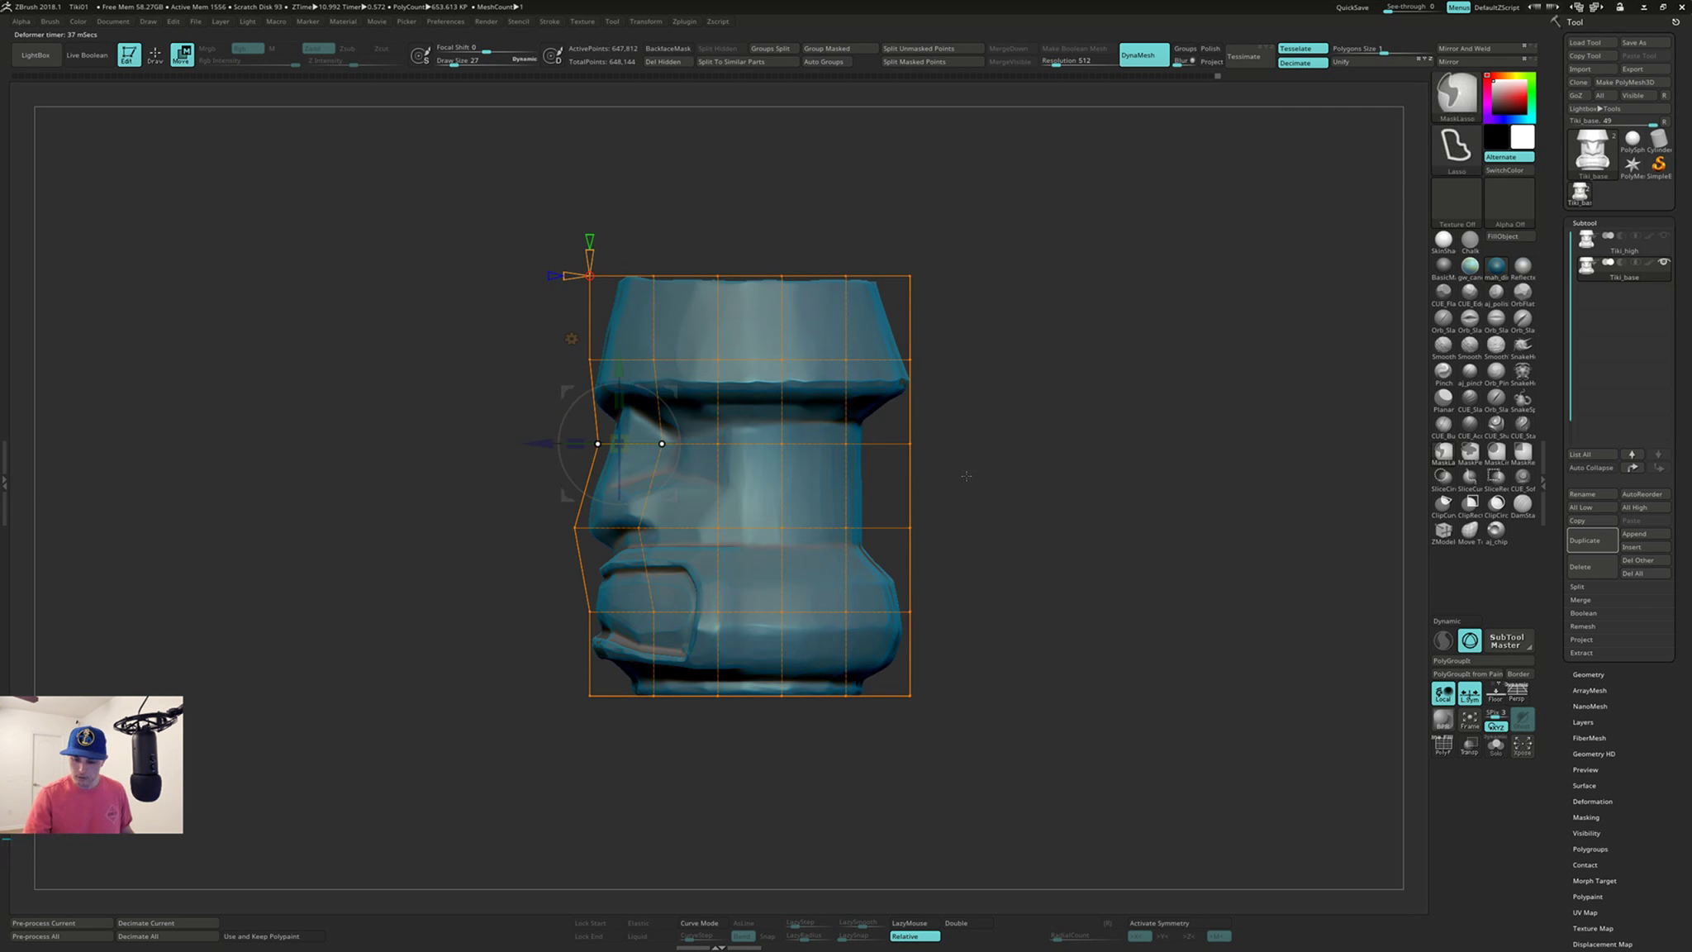
pyautogui.moveTo(851, 482)
pyautogui.keyDown('ctrl'); pyautogui.mouseDown()
pyautogui.moveTo(699, 455)
pyautogui.moveTo(900, 428)
pyautogui.moveTo(982, 456)
pyautogui.moveTo(1041, 425)
pyautogui.mouseUp(); pyautogui.keyUp('ctrl')
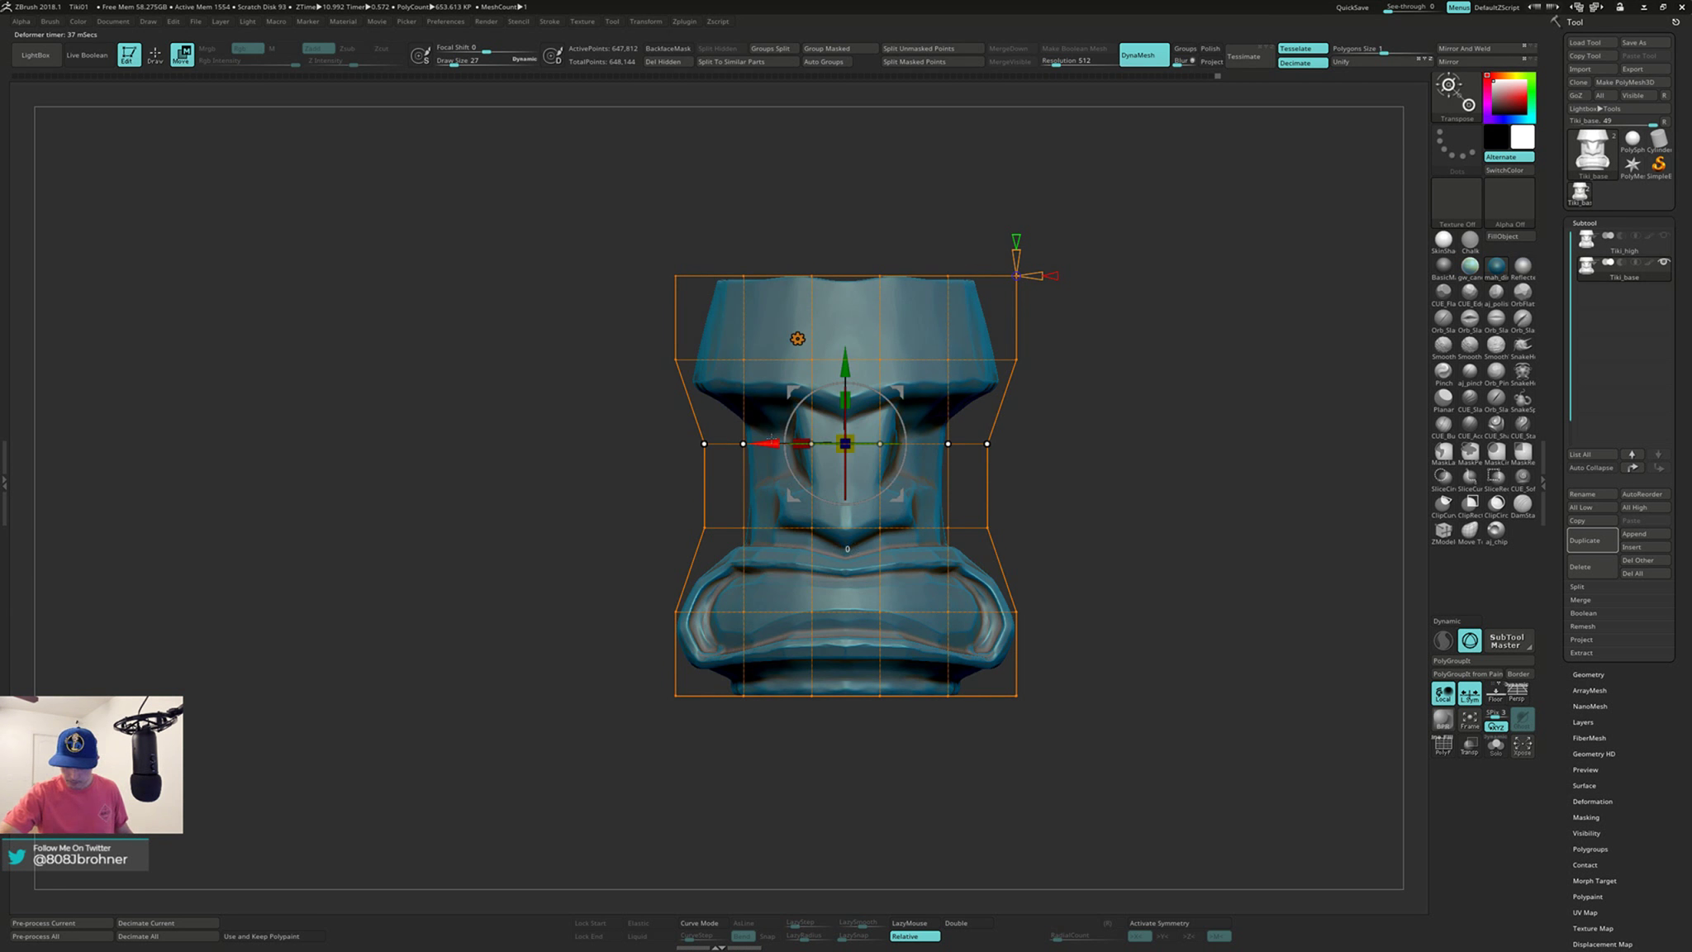
# Step: Scale the selected eye-level control points wider along X and raise them along Y, clearing the selection
pyautogui.moveTo(764, 439); pyautogui.dragTo(771, 436)
pyautogui.hotkey('ctrl', 'z')
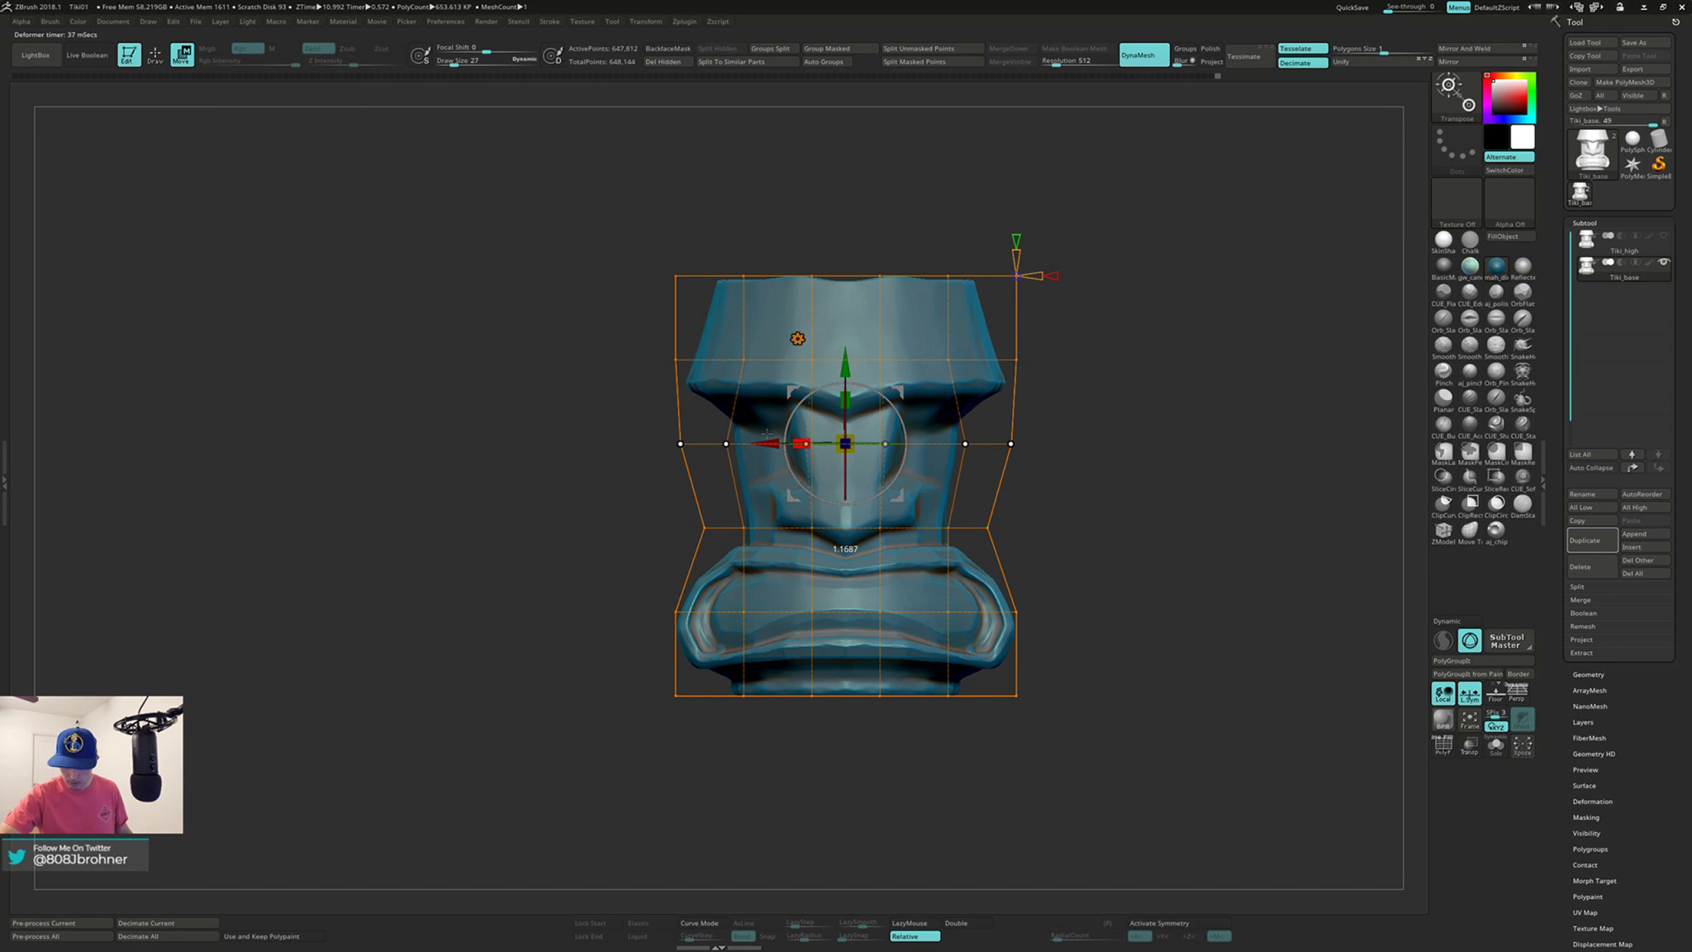
pyautogui.moveTo(764, 433); pyautogui.dragTo(755, 433)
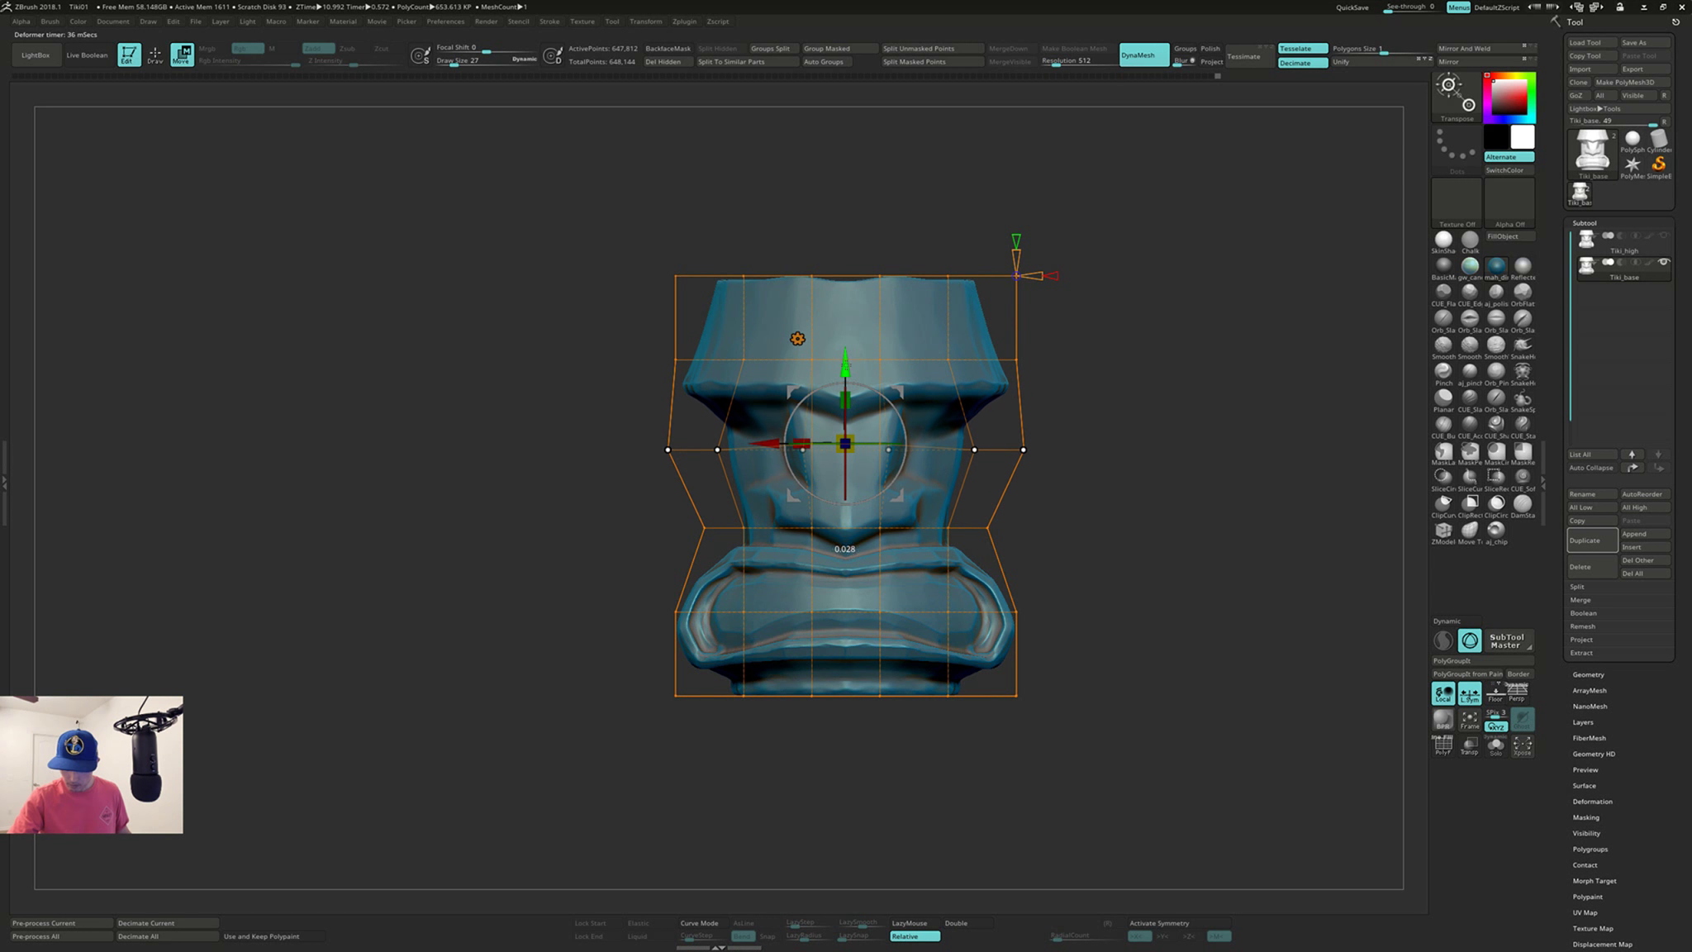
pyautogui.moveTo(846, 372); pyautogui.dragTo(845, 343)
pyautogui.moveTo(1141, 408)
pyautogui.mouseDown()
pyautogui.moveTo(1151, 446)
pyautogui.moveTo(1171, 432)
pyautogui.moveTo(1146, 473)
pyautogui.moveTo(1099, 471)
pyautogui.moveTo(1103, 499)
pyautogui.mouseUp()
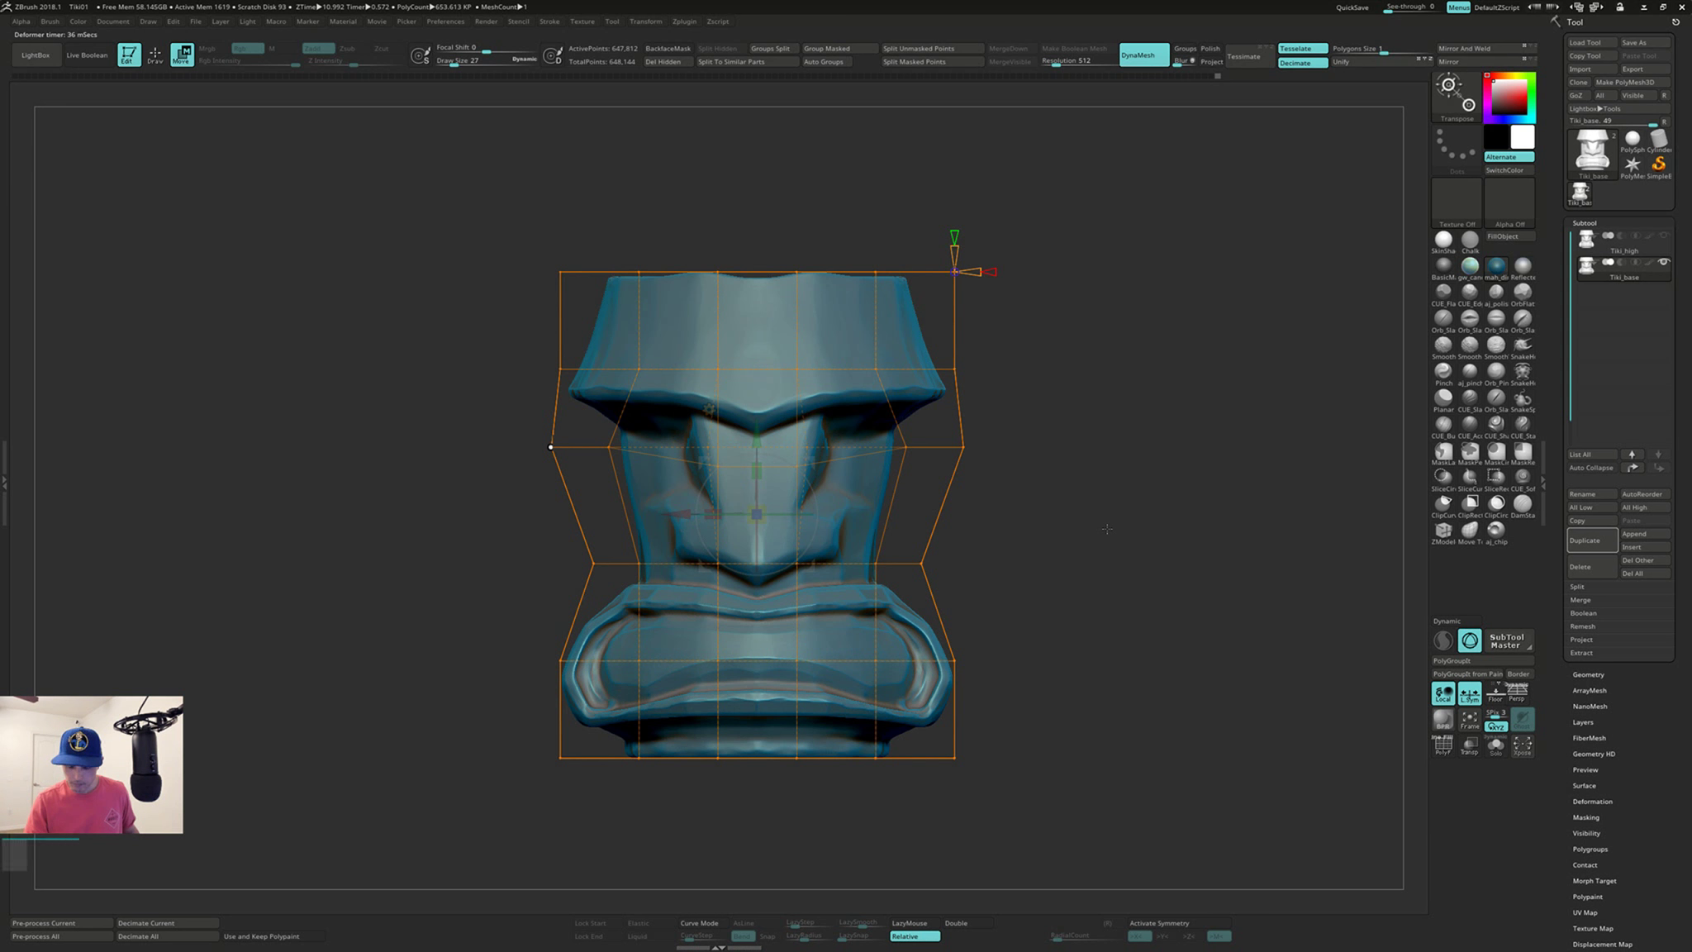
pyautogui.moveTo(1109, 489)
pyautogui.mouseDown()
pyautogui.moveTo(1100, 513)
pyautogui.moveTo(1114, 509)
pyautogui.mouseUp()
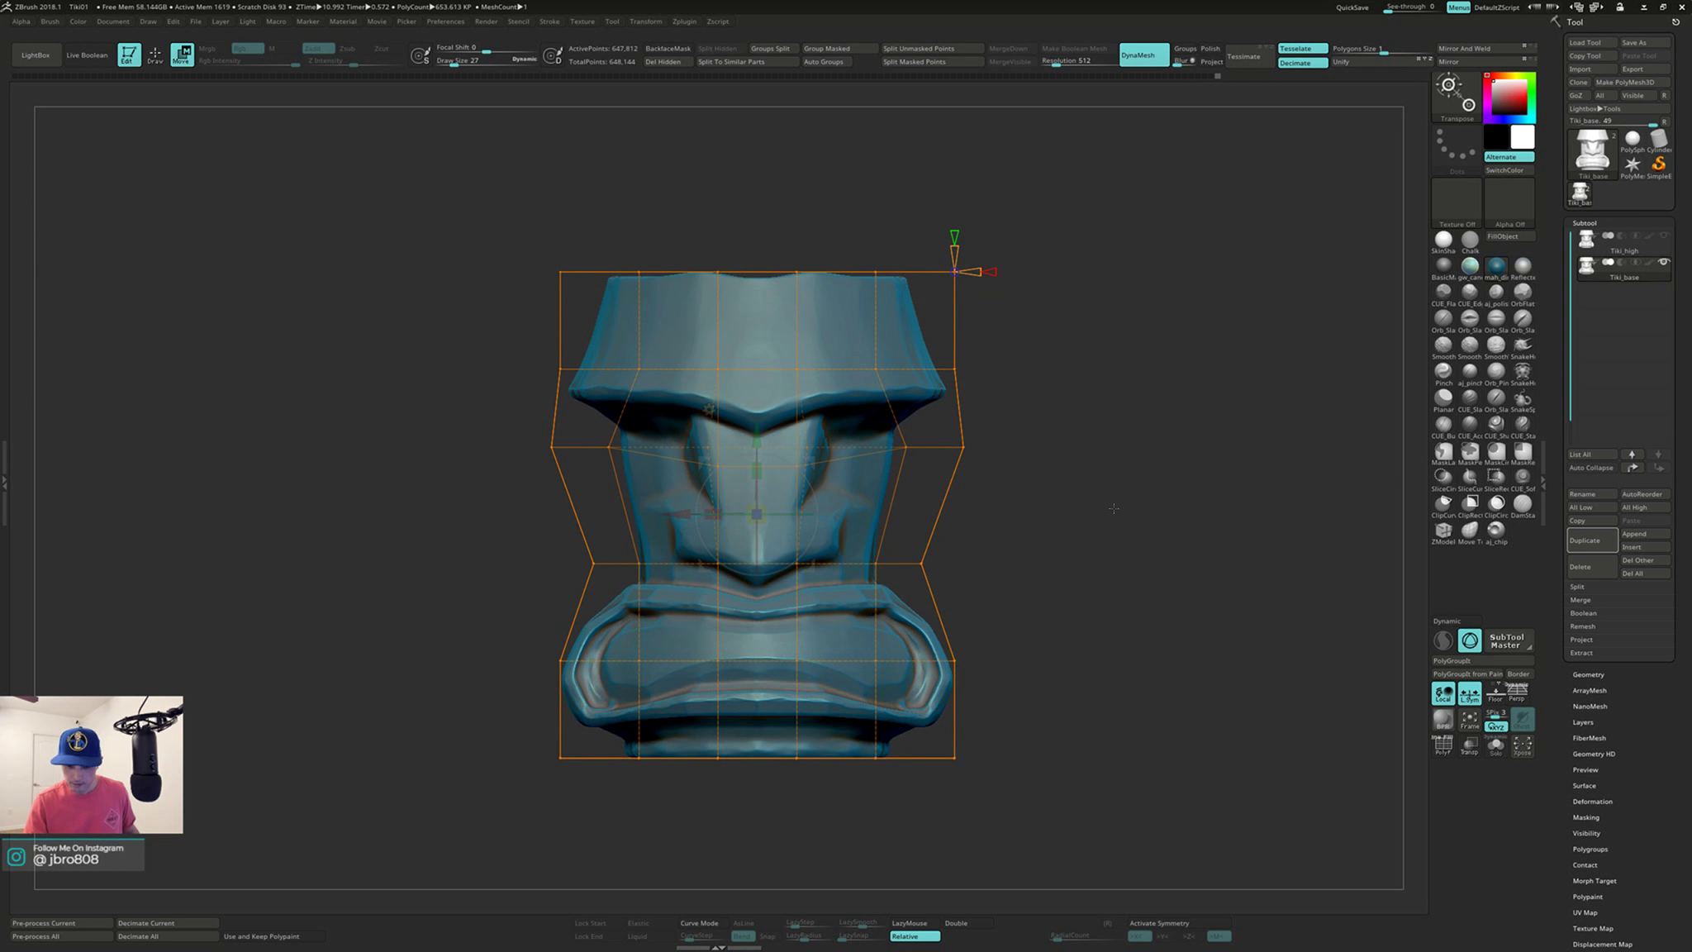
# Step: Isolate the two central front control points at the nose's base, nudge them slightly along Y, and clear the selection
pyautogui.press('ctrl')
pyautogui.press('ctrl')
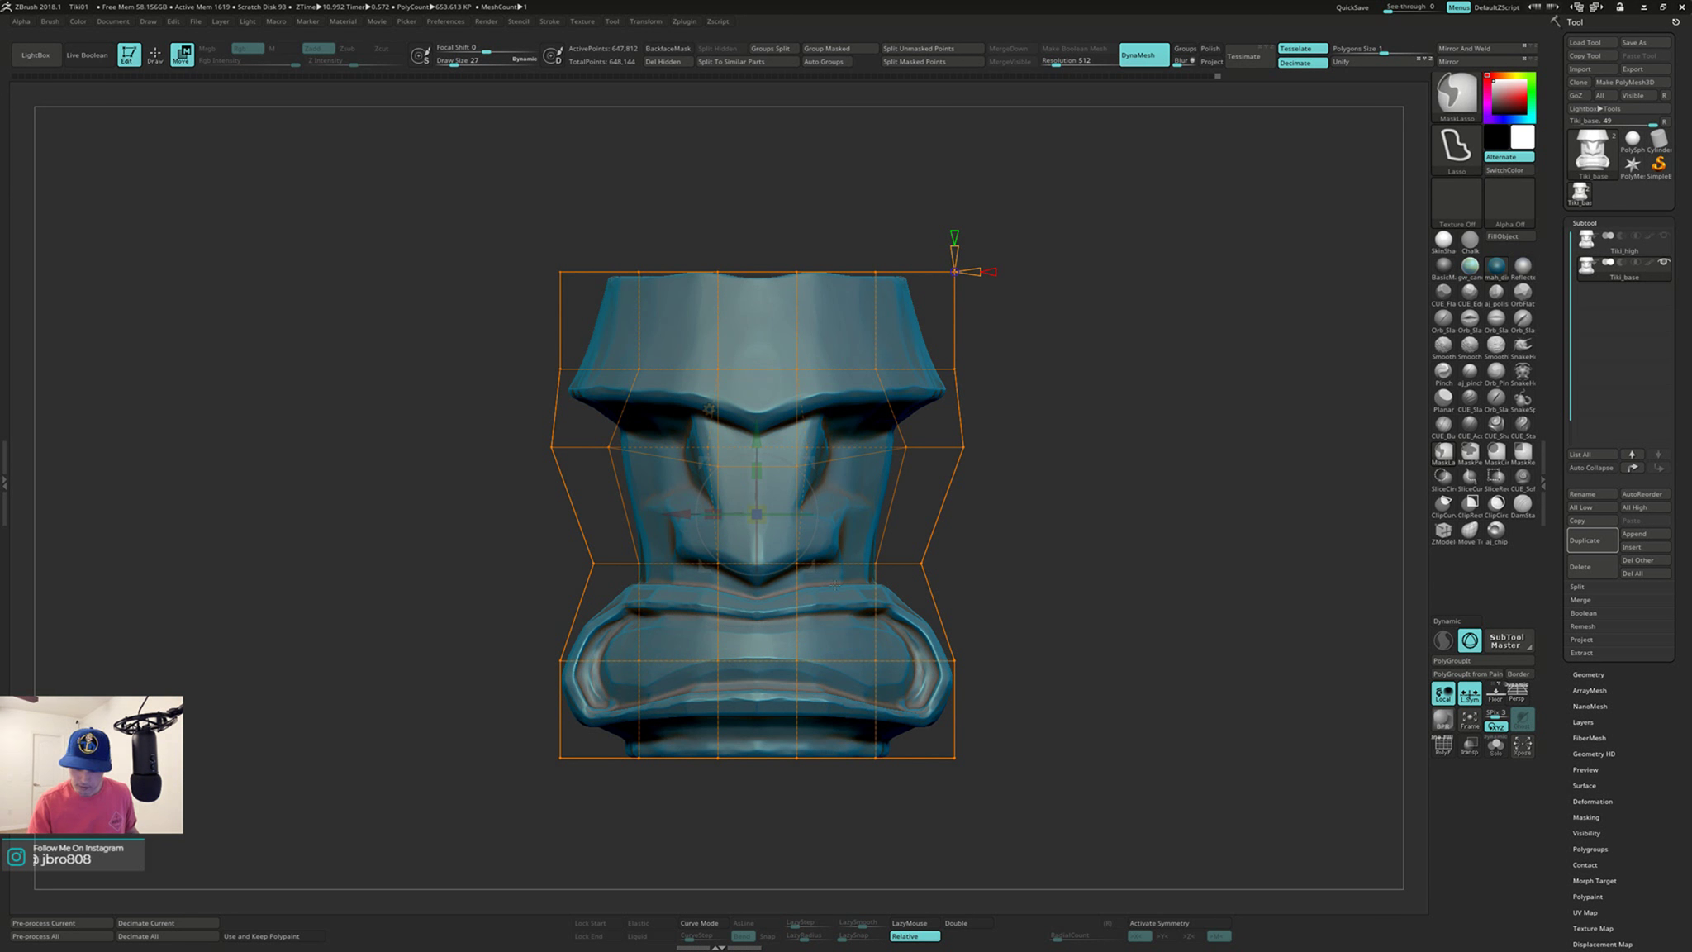
pyautogui.moveTo(831, 594)
pyautogui.keyDown('ctrl'); pyautogui.mouseDown()
pyautogui.moveTo(673, 574)
pyautogui.moveTo(834, 537)
pyautogui.mouseUp(); pyautogui.keyUp('ctrl')
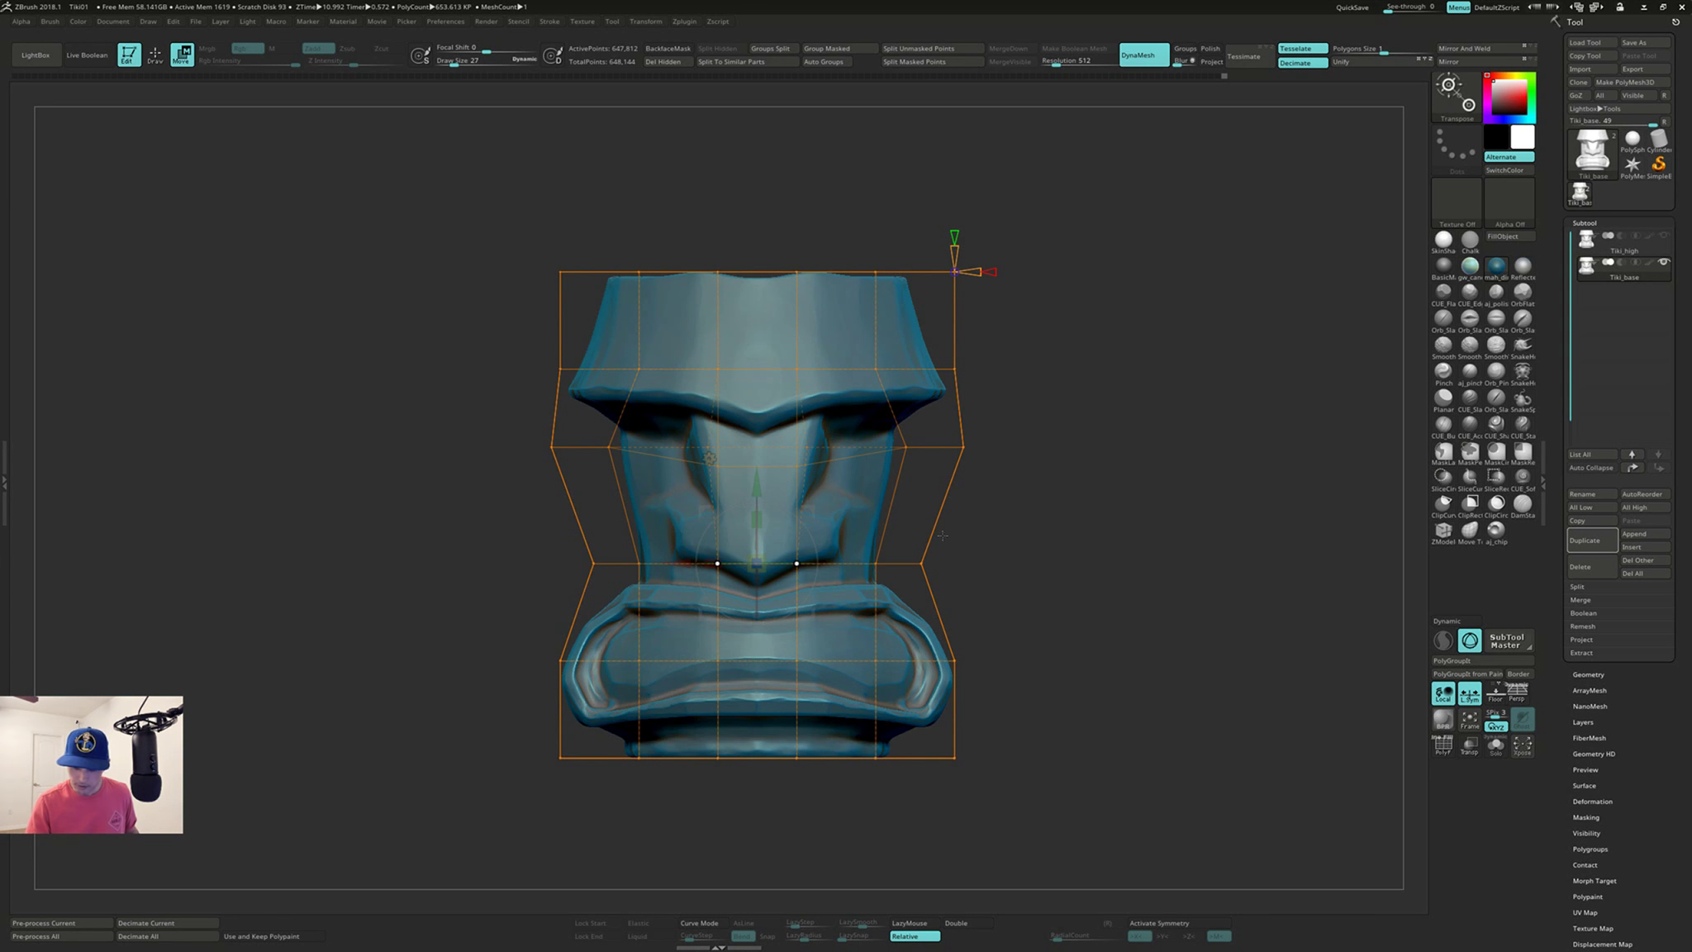
pyautogui.moveTo(756, 470)
pyautogui.mouseDown()
pyautogui.moveTo(755, 456)
pyautogui.moveTo(752, 505)
pyautogui.moveTo(755, 474)
pyautogui.mouseUp()
pyautogui.moveTo(1020, 507)
pyautogui.keyDown('ctrl'); pyautogui.mouseDown()
pyautogui.moveTo(1061, 562)
pyautogui.moveTo(1051, 521)
pyautogui.moveTo(1033, 522)
pyautogui.mouseUp(); pyautogui.keyUp('ctrl')
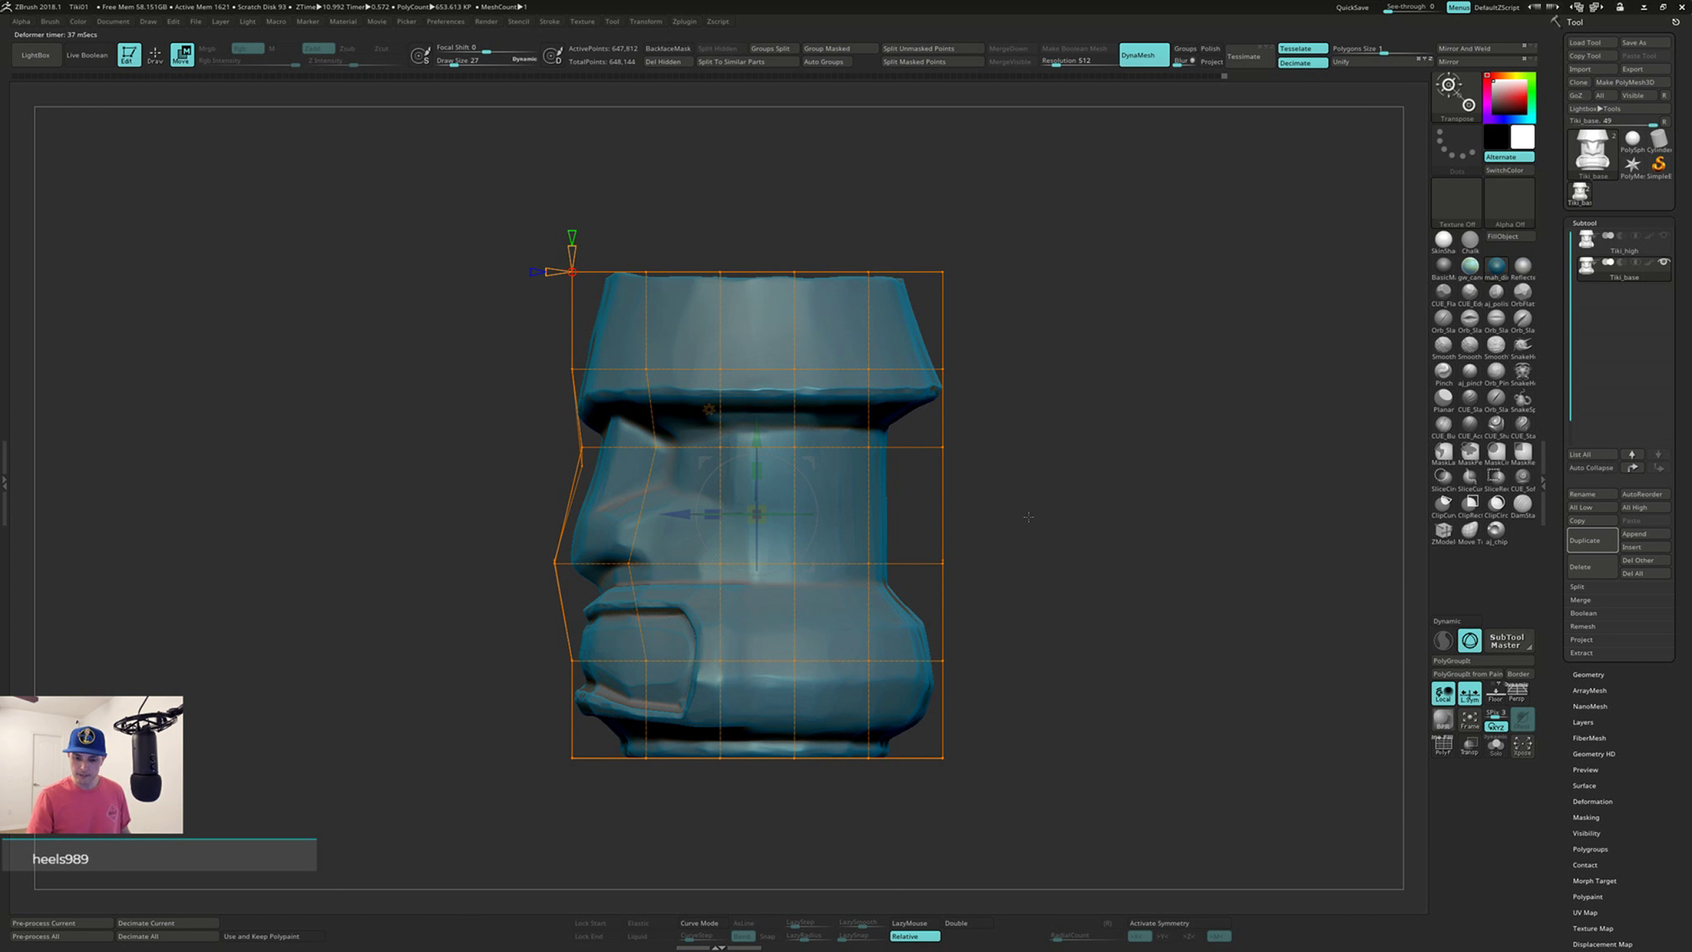
# Step: Isolate the back control points of the two middle rows and try moving them inward along Z, undoing the move
pyautogui.moveTo(1018, 609)
pyautogui.keyDown('ctrl'); pyautogui.mouseDown()
pyautogui.moveTo(869, 593)
pyautogui.moveTo(892, 421)
pyautogui.moveTo(1035, 432)
pyautogui.mouseUp(); pyautogui.keyUp('ctrl')
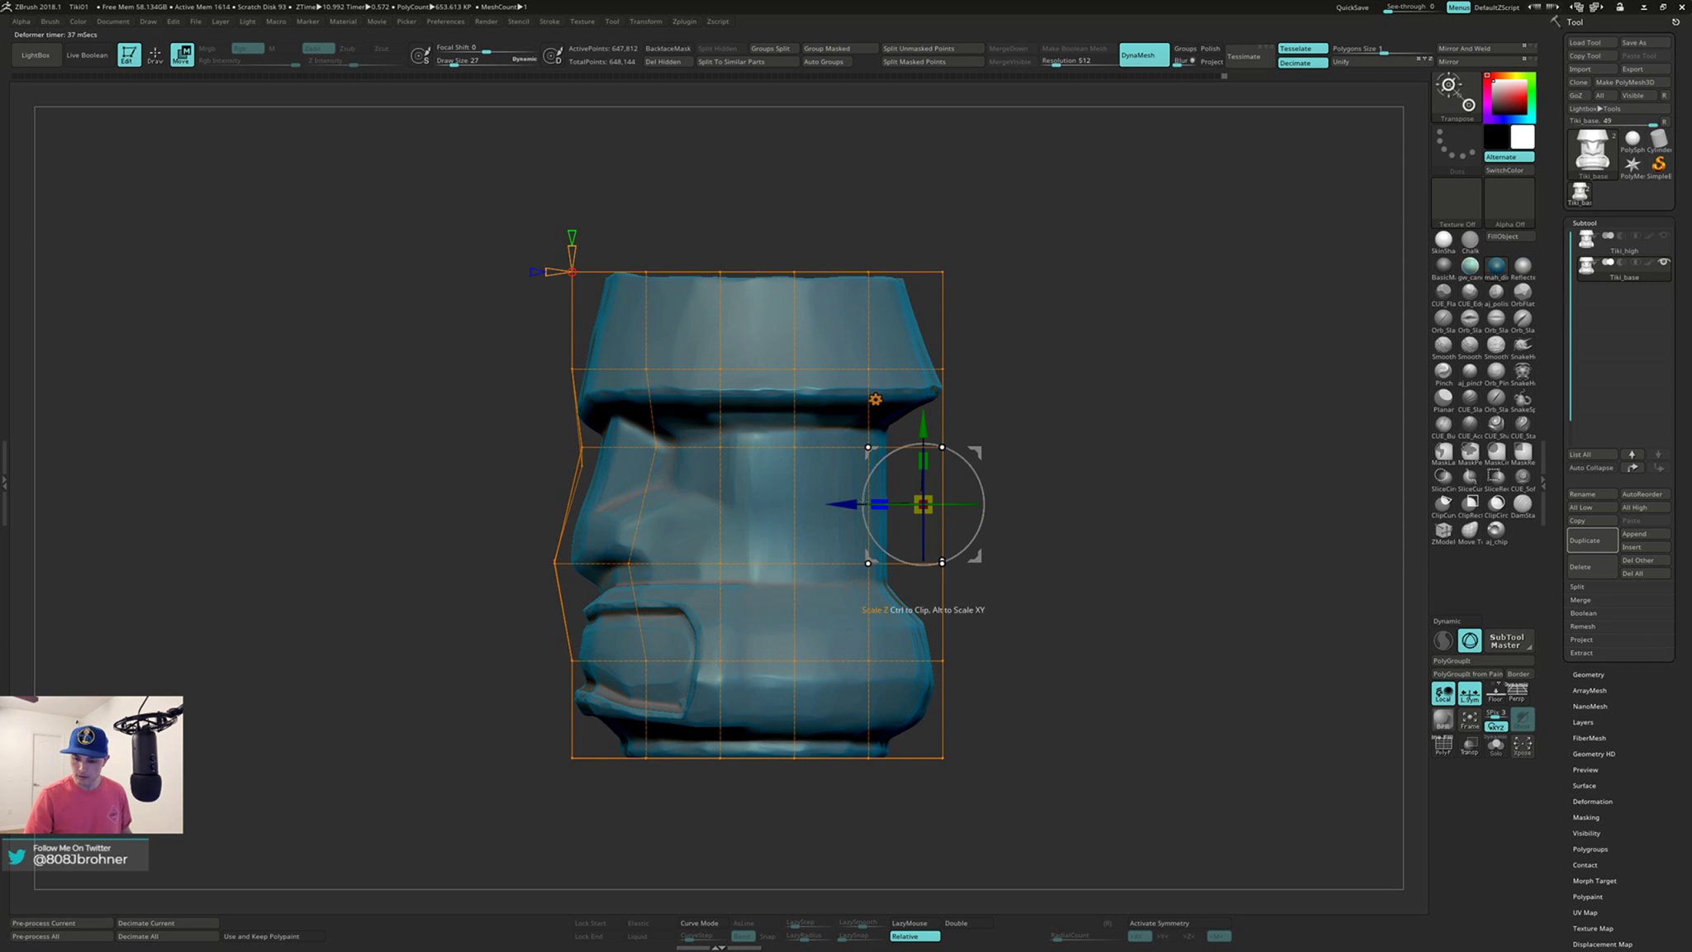
pyautogui.moveTo(828, 507); pyautogui.dragTo(806, 512)
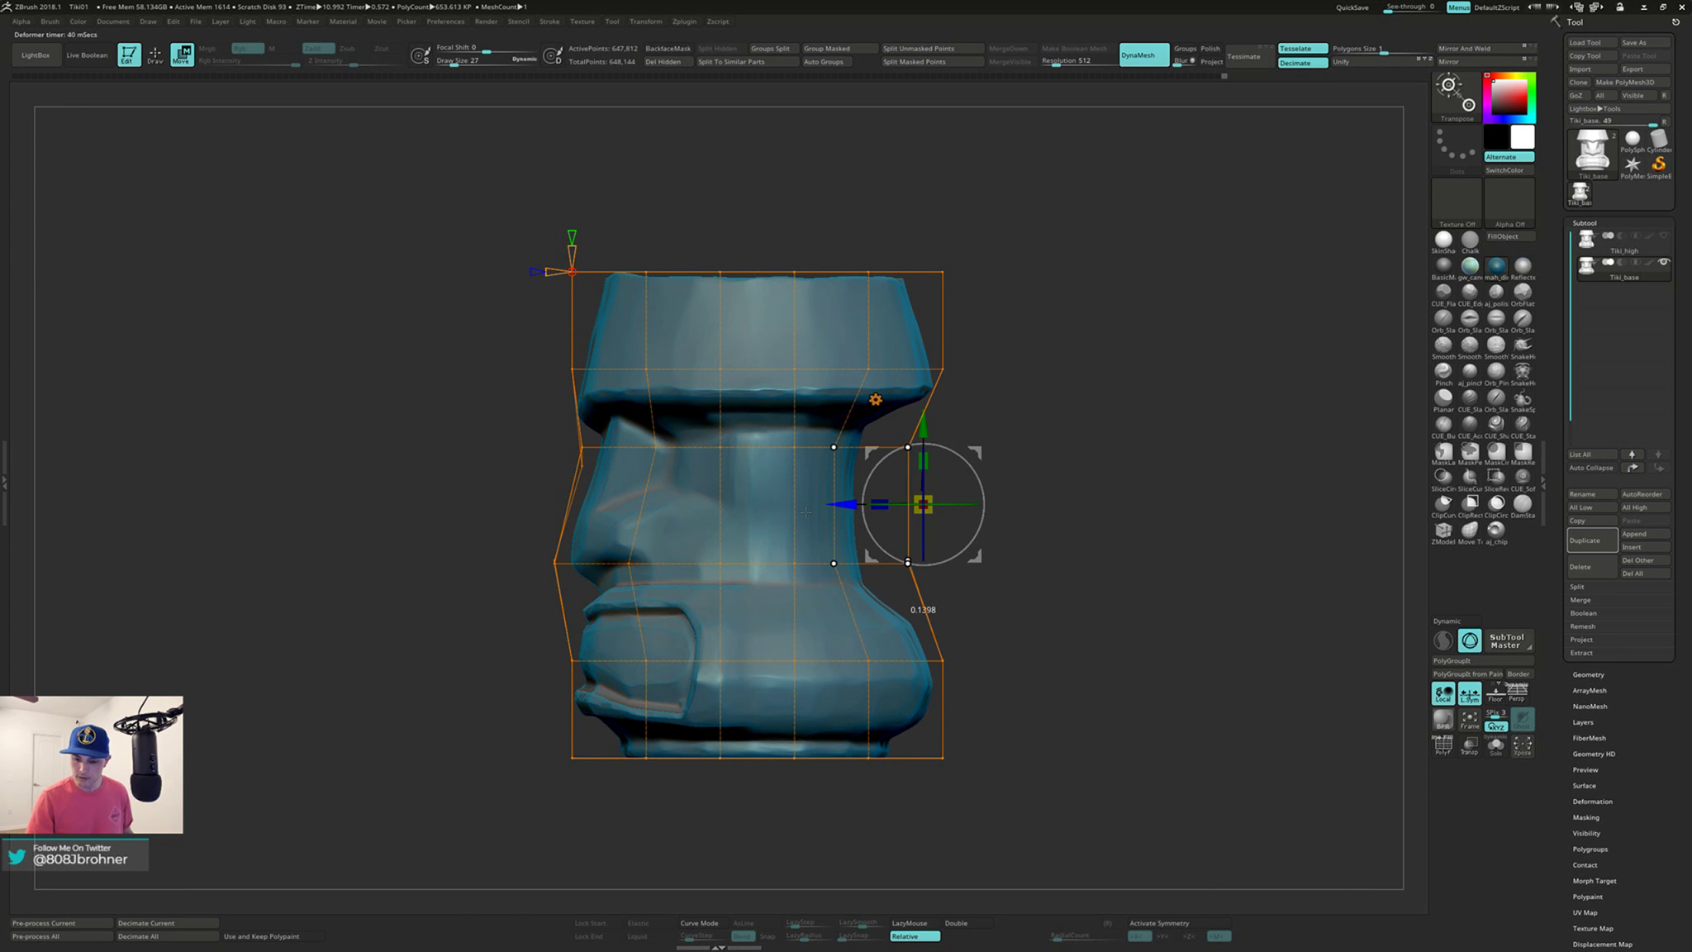
pyautogui.hotkey('ctrl', 'z')
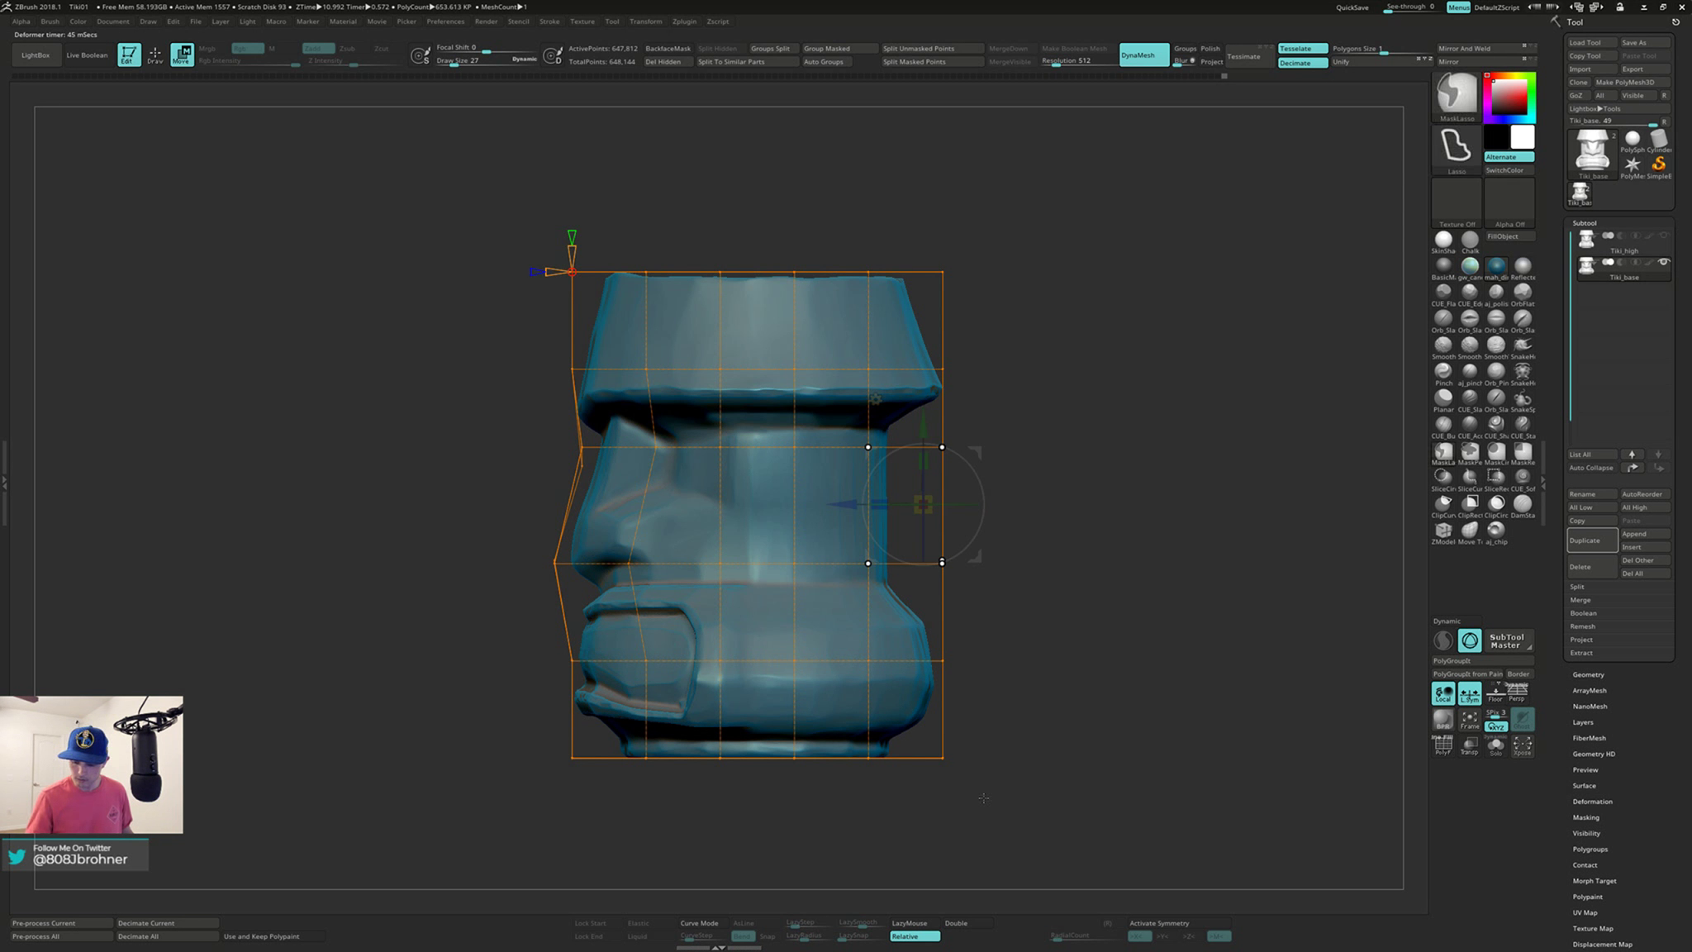
# Step: Select the two rearmost columns of lattice control points at full height and move them inward along Z toward the face
pyautogui.moveTo(982, 800)
pyautogui.keyDown('ctrl'); pyautogui.mouseDown()
pyautogui.moveTo(918, 635)
pyautogui.moveTo(1038, 656)
pyautogui.mouseUp(); pyautogui.keyUp('ctrl')
pyautogui.keyDown('ctrl'); pyautogui.moveTo(972, 416); pyautogui.dragTo(913, 239); pyautogui.keyUp('ctrl')
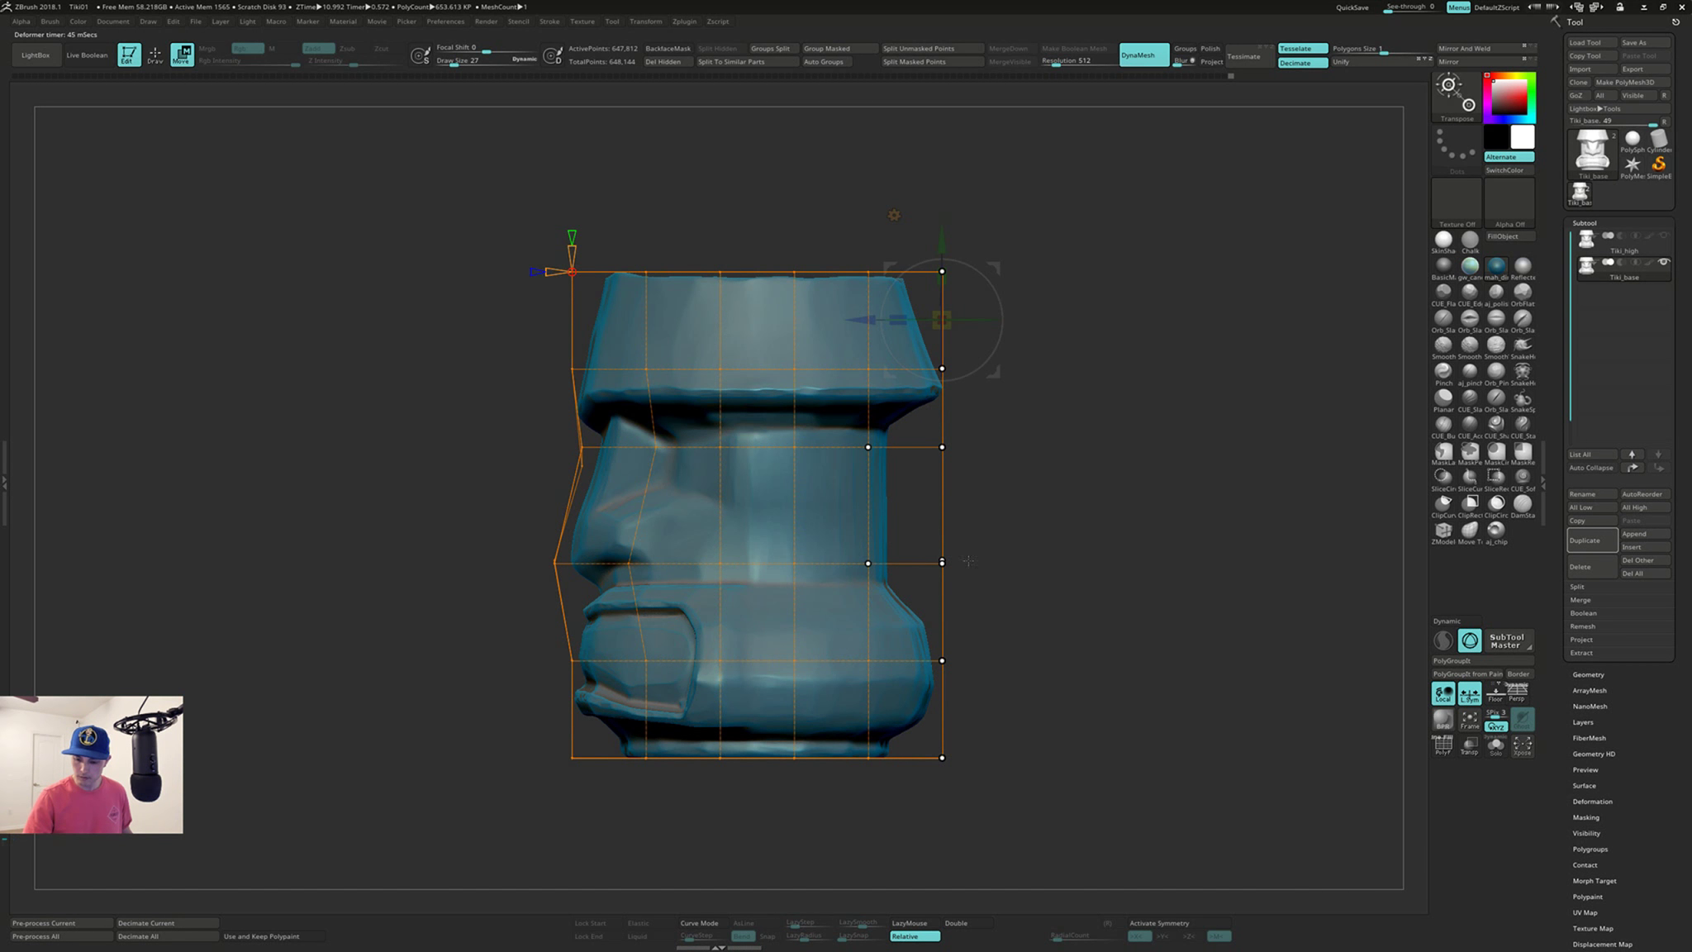
pyautogui.moveTo(1000, 840)
pyautogui.keyDown('ctrl'); pyautogui.mouseDown()
pyautogui.moveTo(835, 693)
pyautogui.moveTo(899, 208)
pyautogui.mouseUp(); pyautogui.keyUp('ctrl')
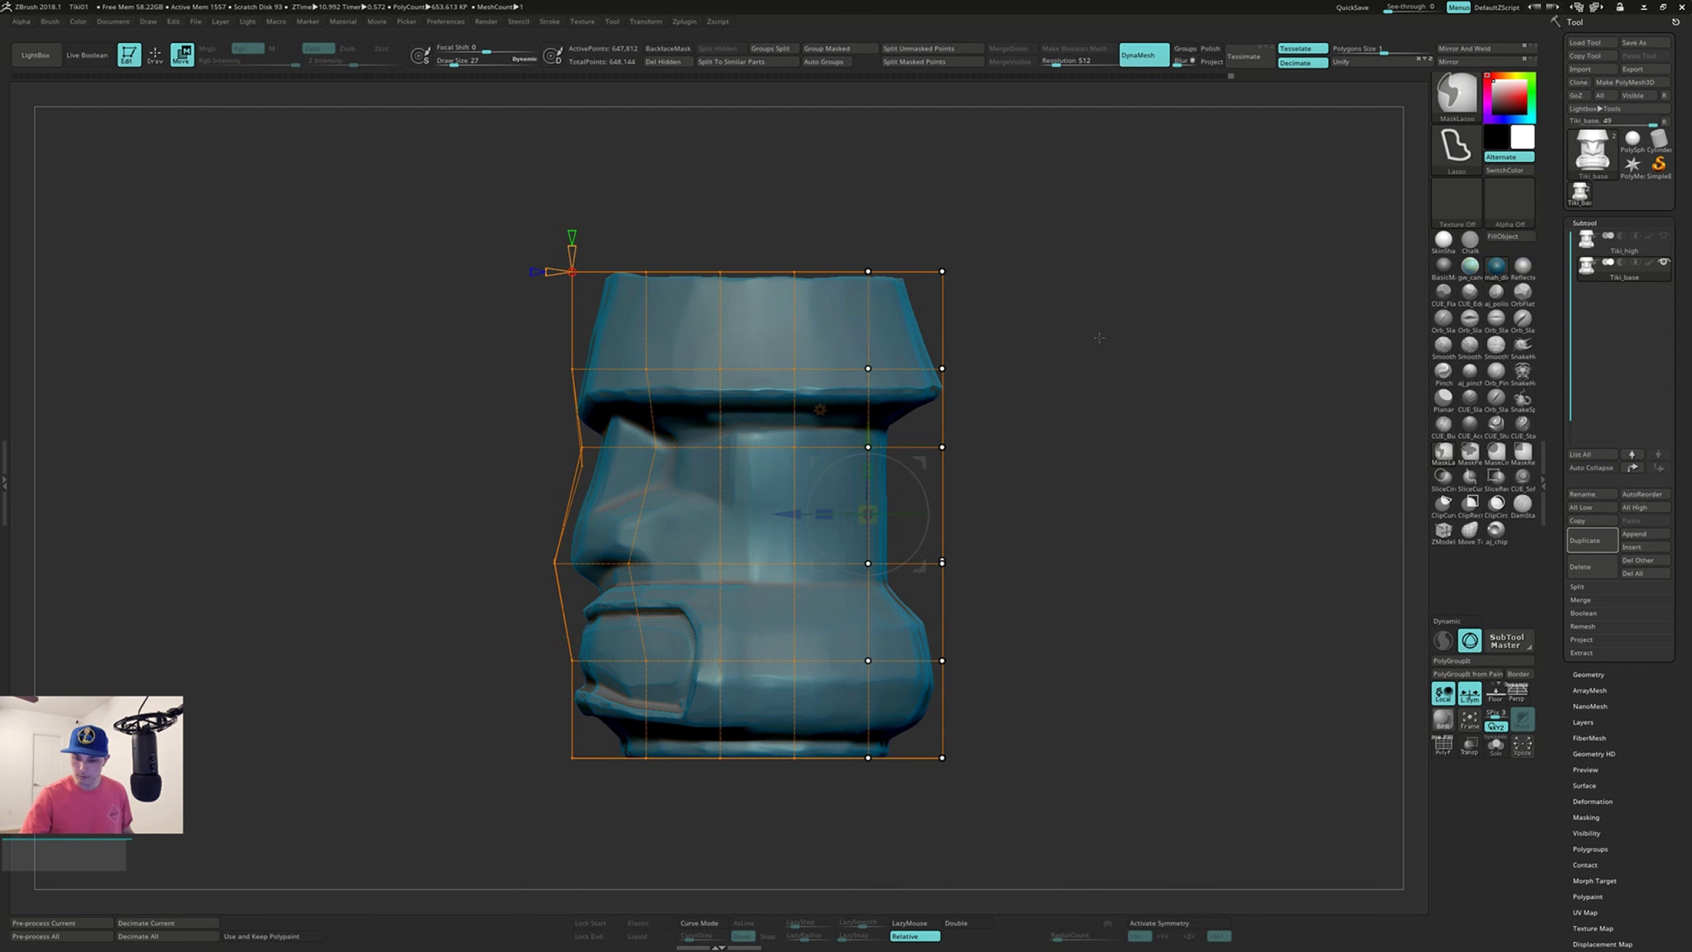
pyautogui.moveTo(771, 514); pyautogui.dragTo(775, 517)
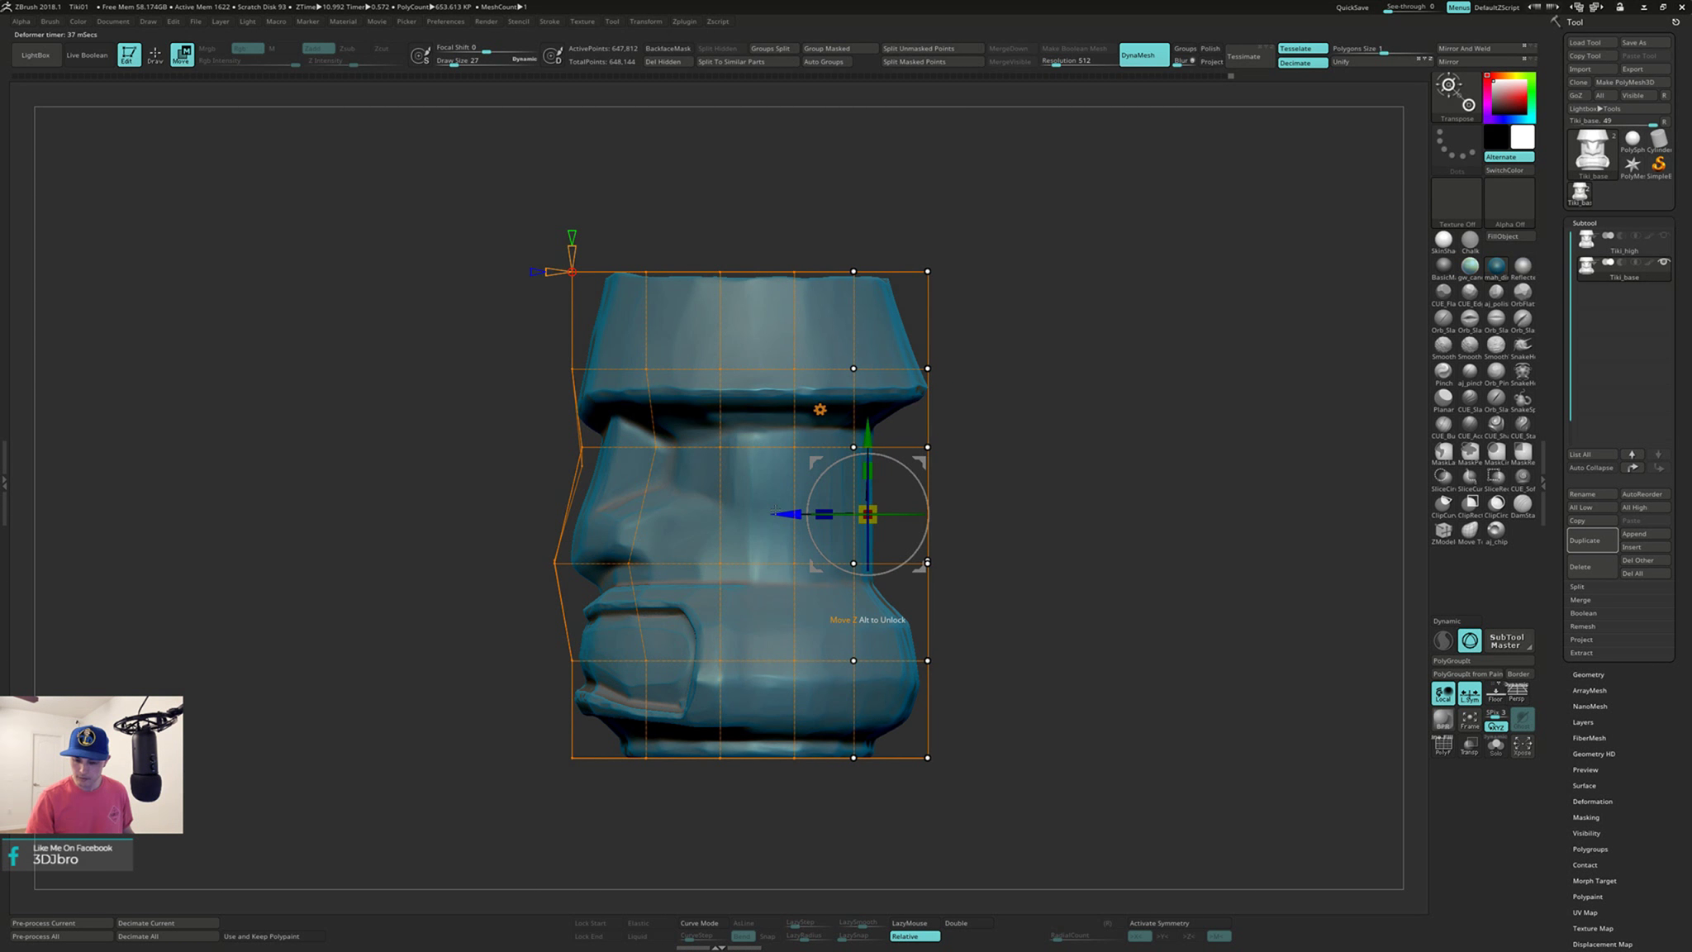
# Step: Isolate the three lower control points of the rearmost column, pull them inward along Z, and clear the selection
pyautogui.moveTo(991, 617)
pyautogui.keyDown('ctrl'); pyautogui.mouseDown()
pyautogui.moveTo(958, 839)
pyautogui.moveTo(901, 627)
pyautogui.moveTo(1004, 537)
pyautogui.moveTo(967, 702)
pyautogui.mouseUp(); pyautogui.keyUp('ctrl')
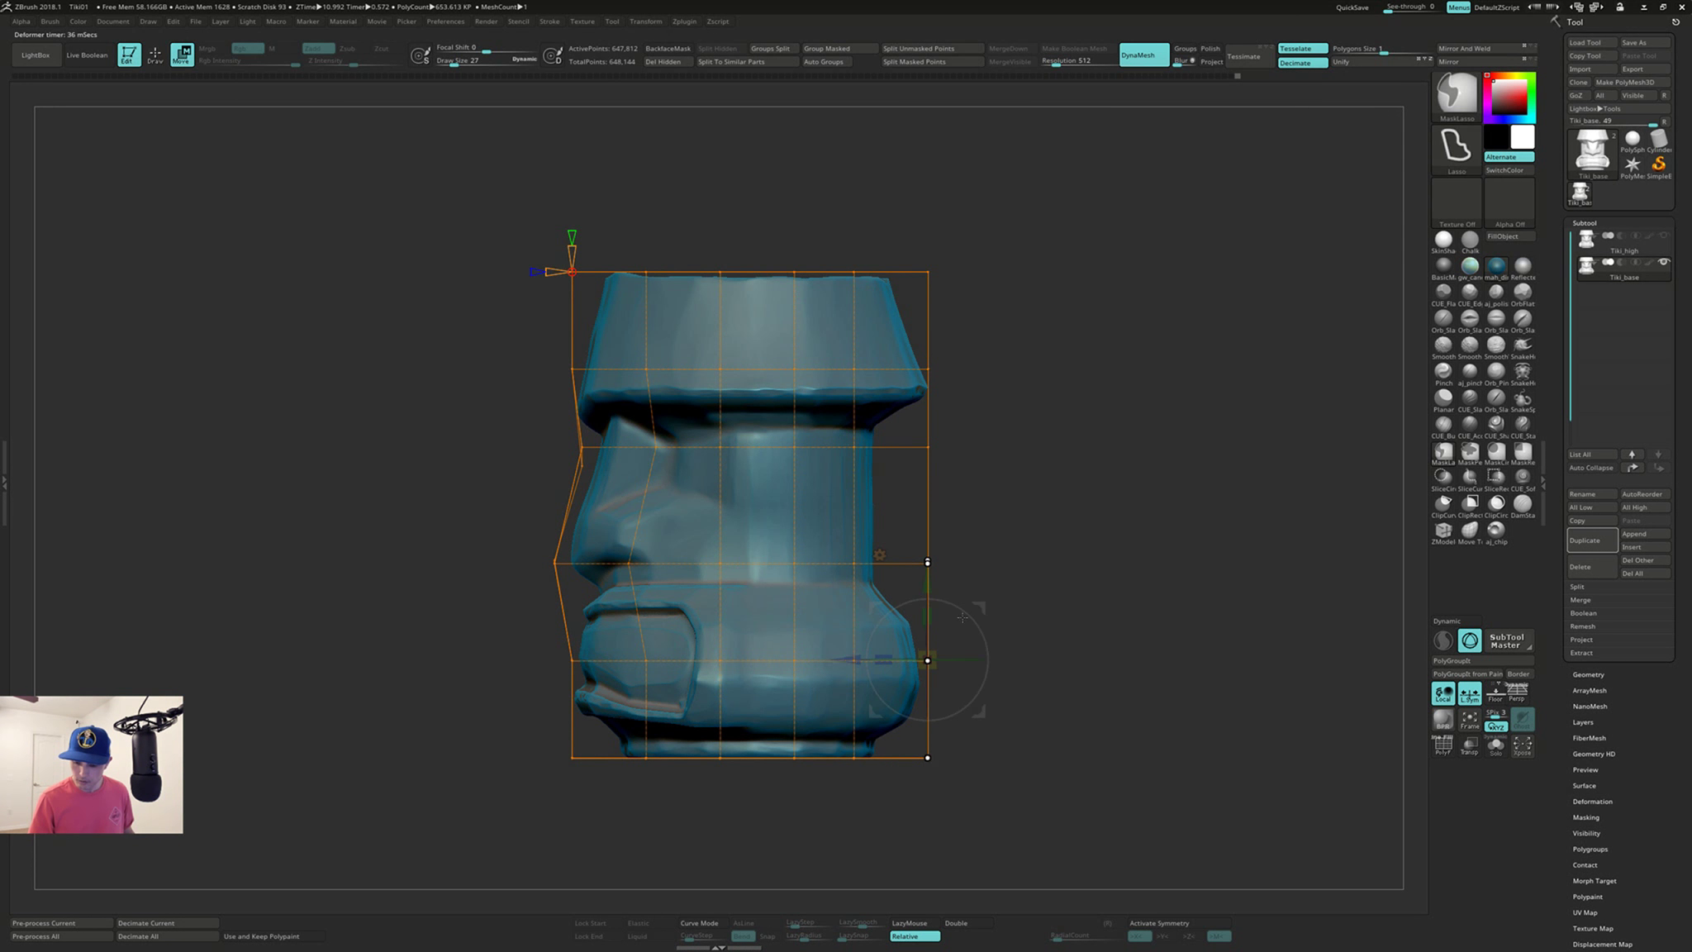
pyautogui.moveTo(927, 660); pyautogui.dragTo(1040, 725)
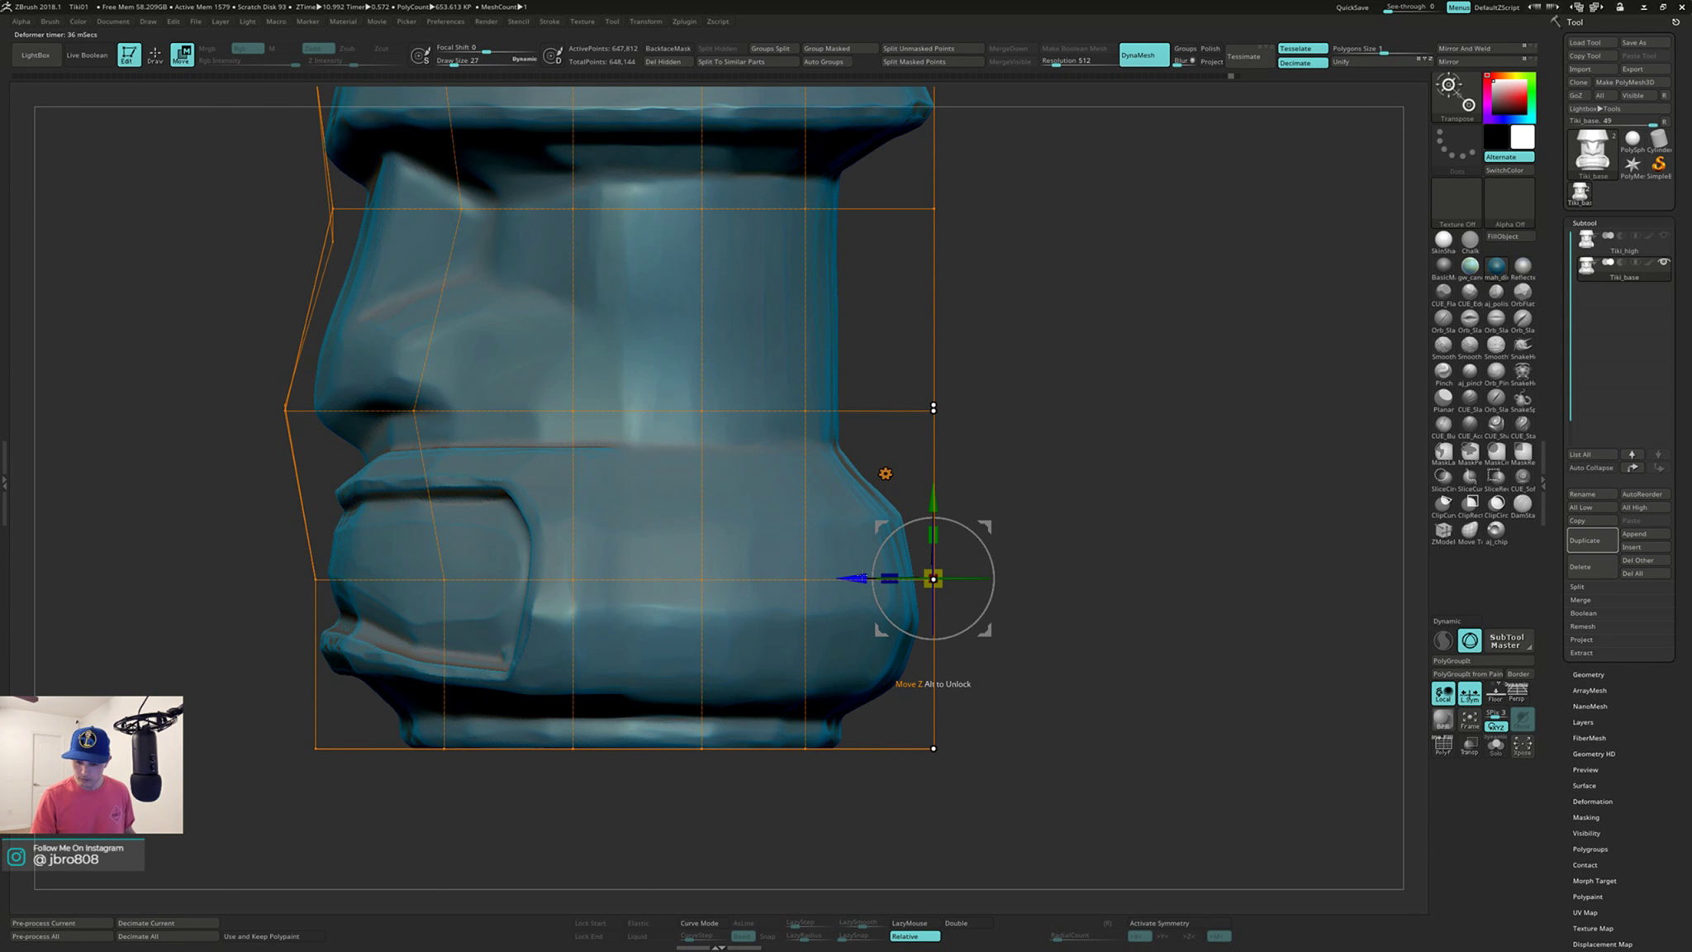
pyautogui.moveTo(857, 579); pyautogui.dragTo(813, 580)
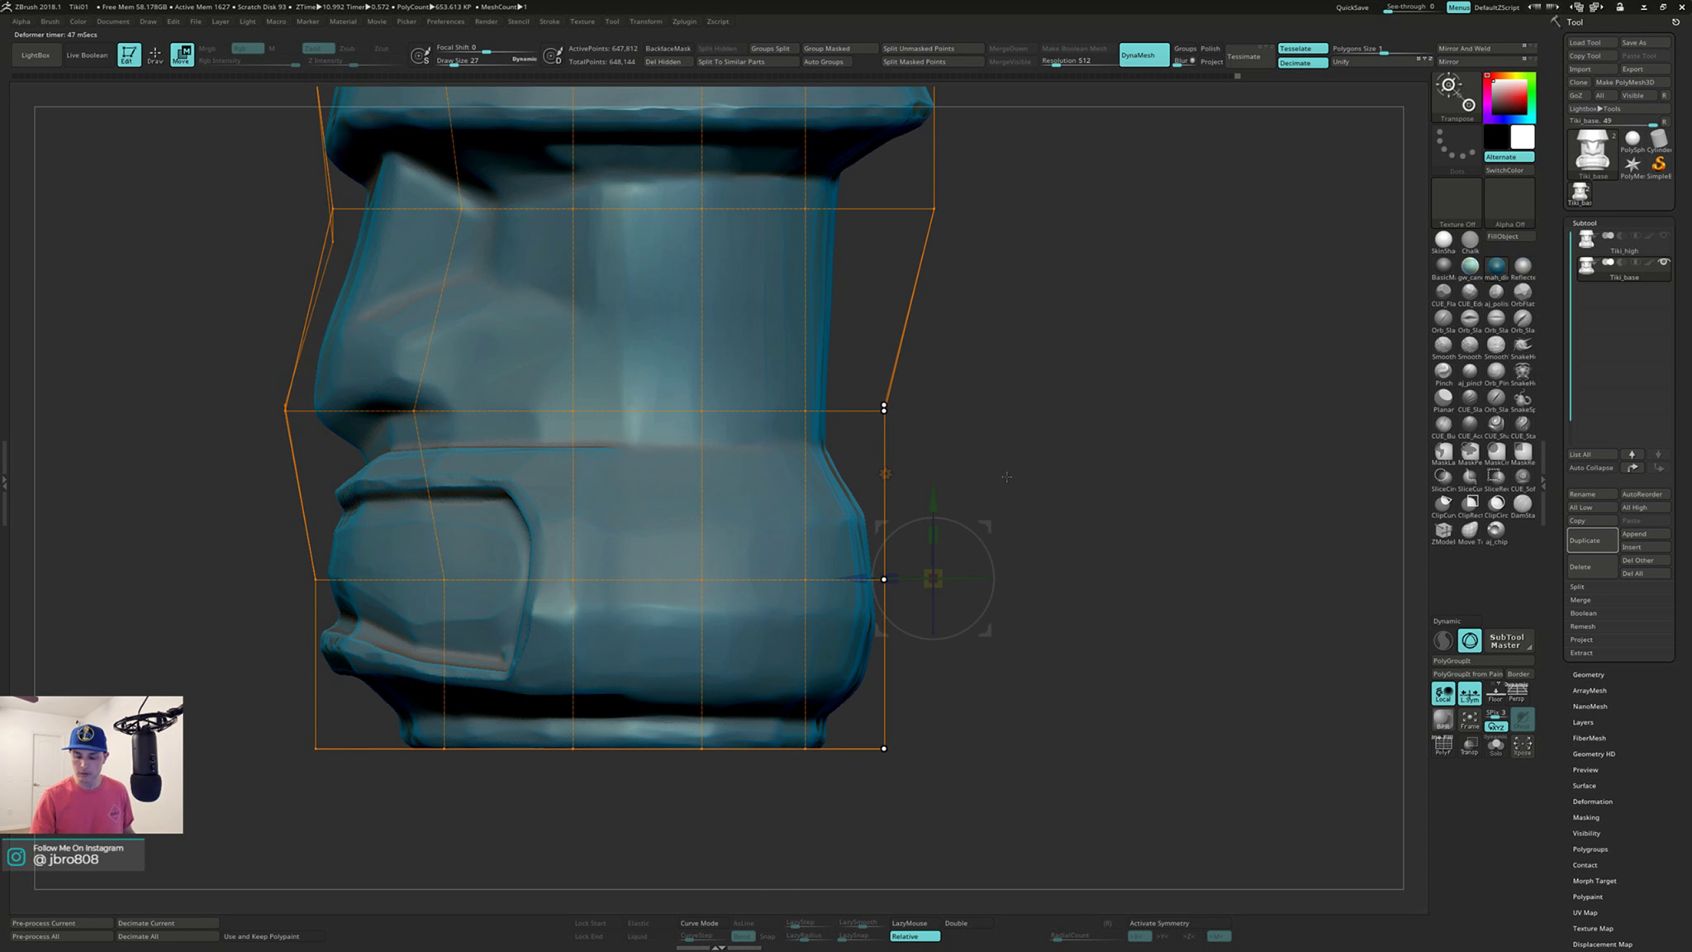
pyautogui.keyDown('ctrl'); pyautogui.click(1048, 450); pyautogui.keyUp('ctrl')
# Step: Isolate the three upper control points of the rearmost column, nudge them along Z, and clear the selection
pyautogui.moveTo(1050, 495); pyautogui.dragTo(969, 525)
pyautogui.keyDown('ctrl'); pyautogui.moveTo(844, 420); pyautogui.dragTo(789, 151); pyautogui.keyUp('ctrl')
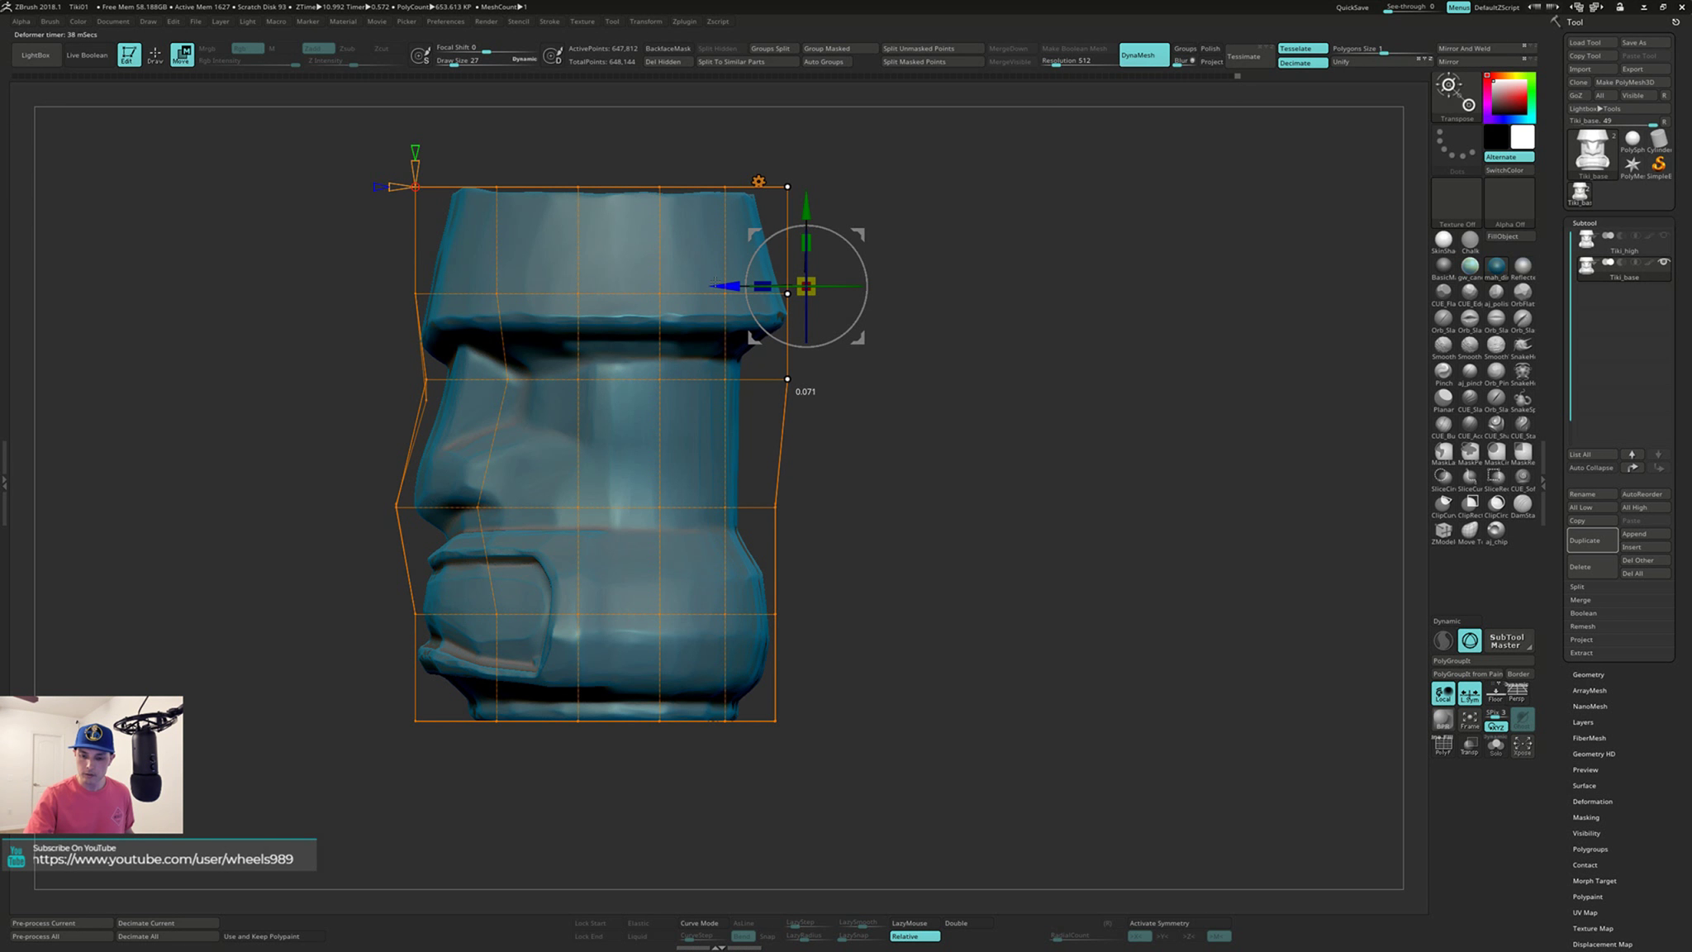
pyautogui.moveTo(880, 364); pyautogui.dragTo(1033, 369)
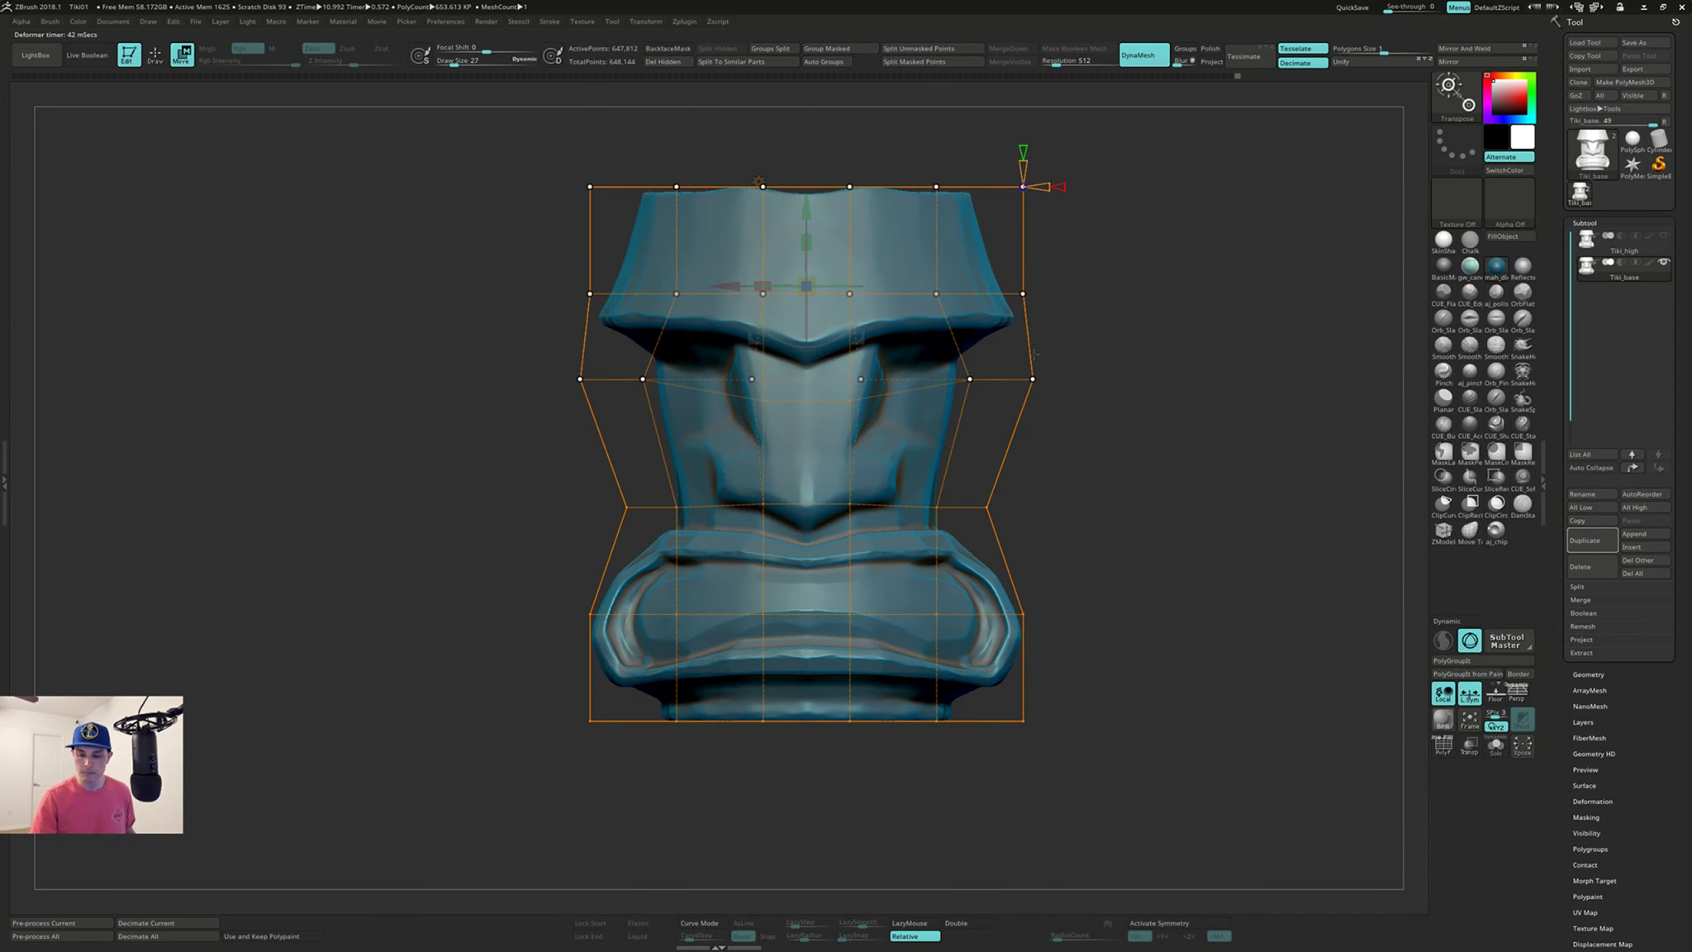
pyautogui.keyDown('ctrl'); pyautogui.moveTo(1137, 401); pyautogui.dragTo(1148, 476); pyautogui.keyUp('ctrl')
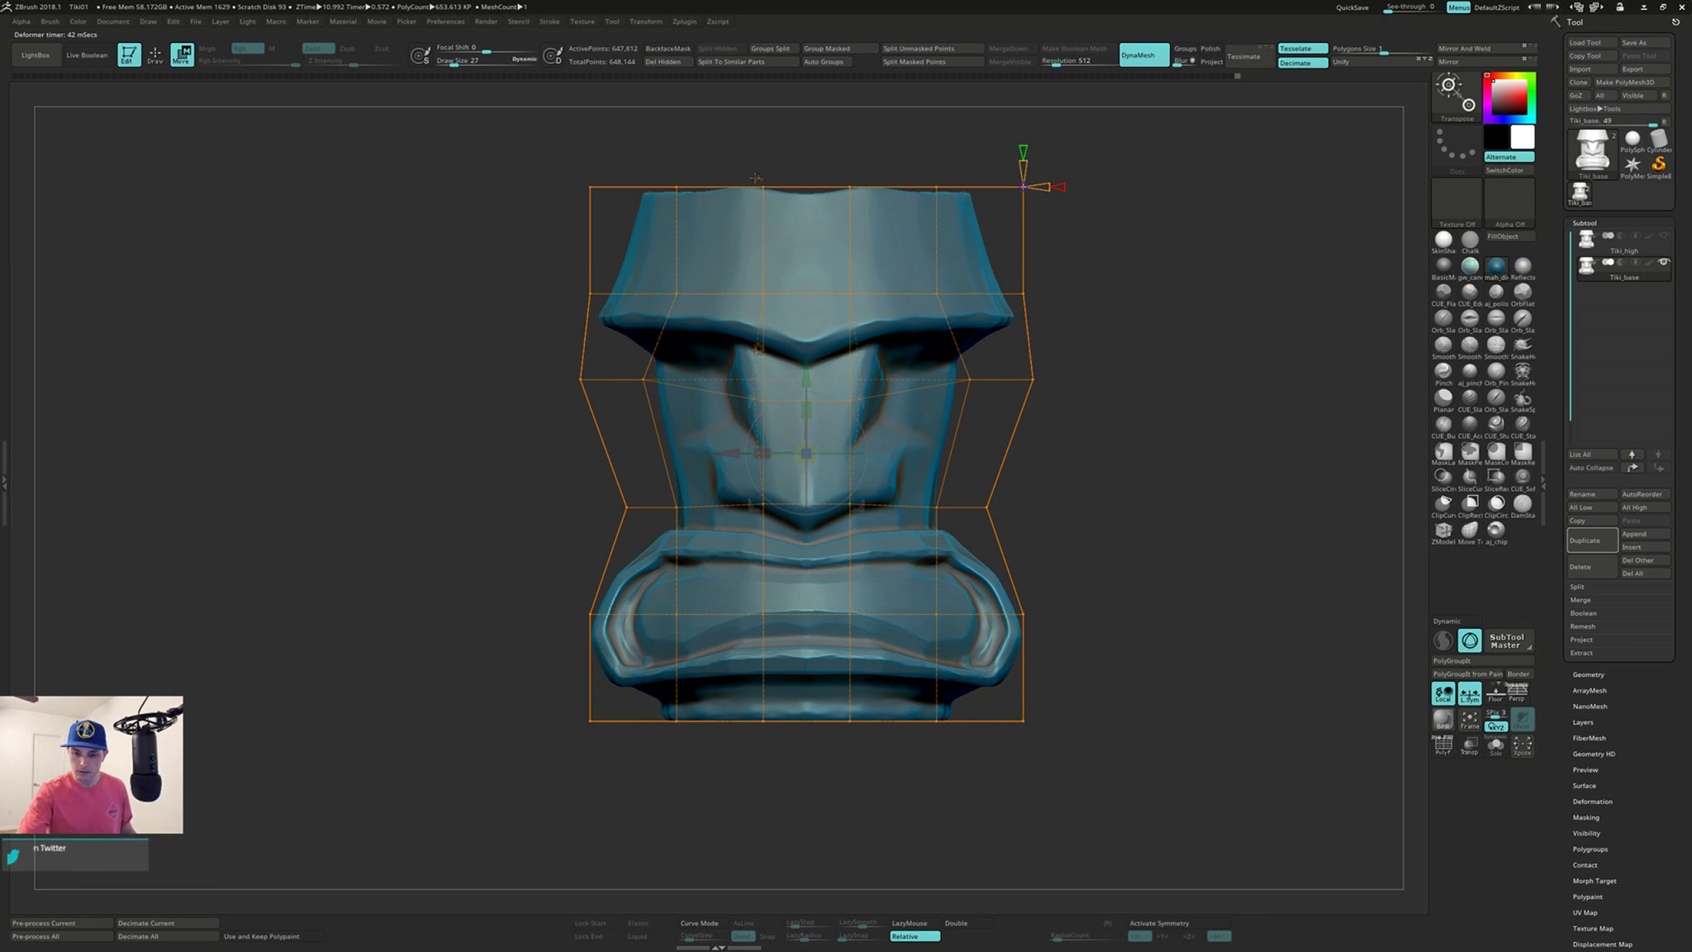
# Step: Accept the soft deformer's changes on the tiki head and return to Draw mode
pyautogui.moveTo(773, 161); pyautogui.dragTo(1100, 310)
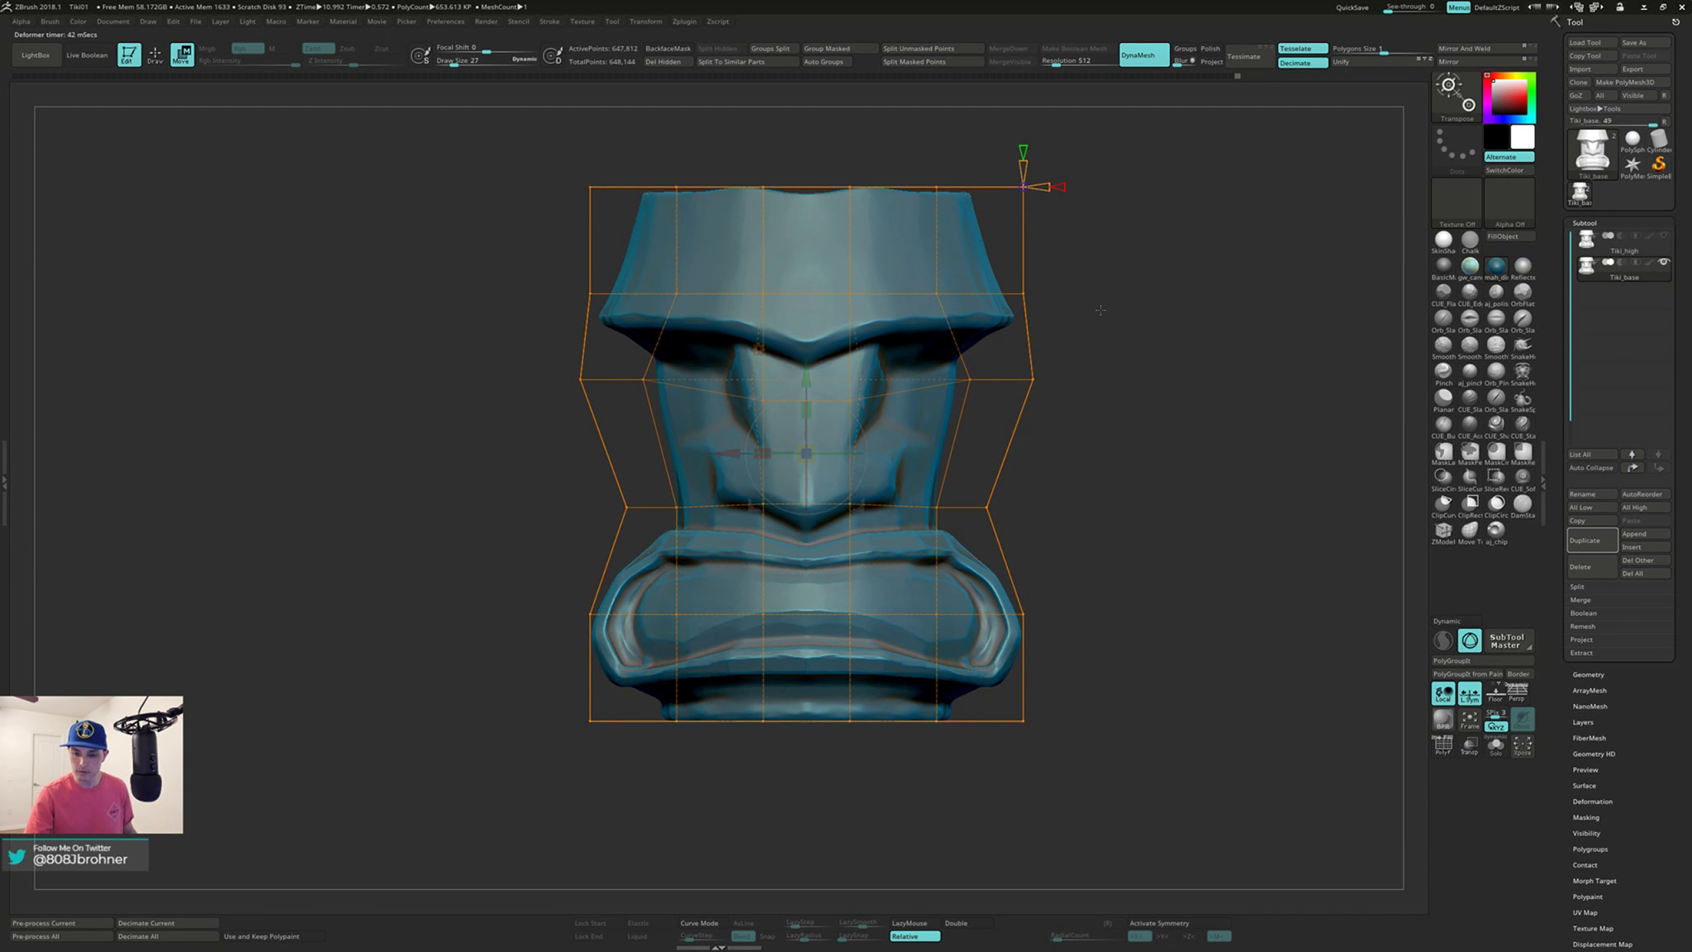
pyautogui.click(758, 350)
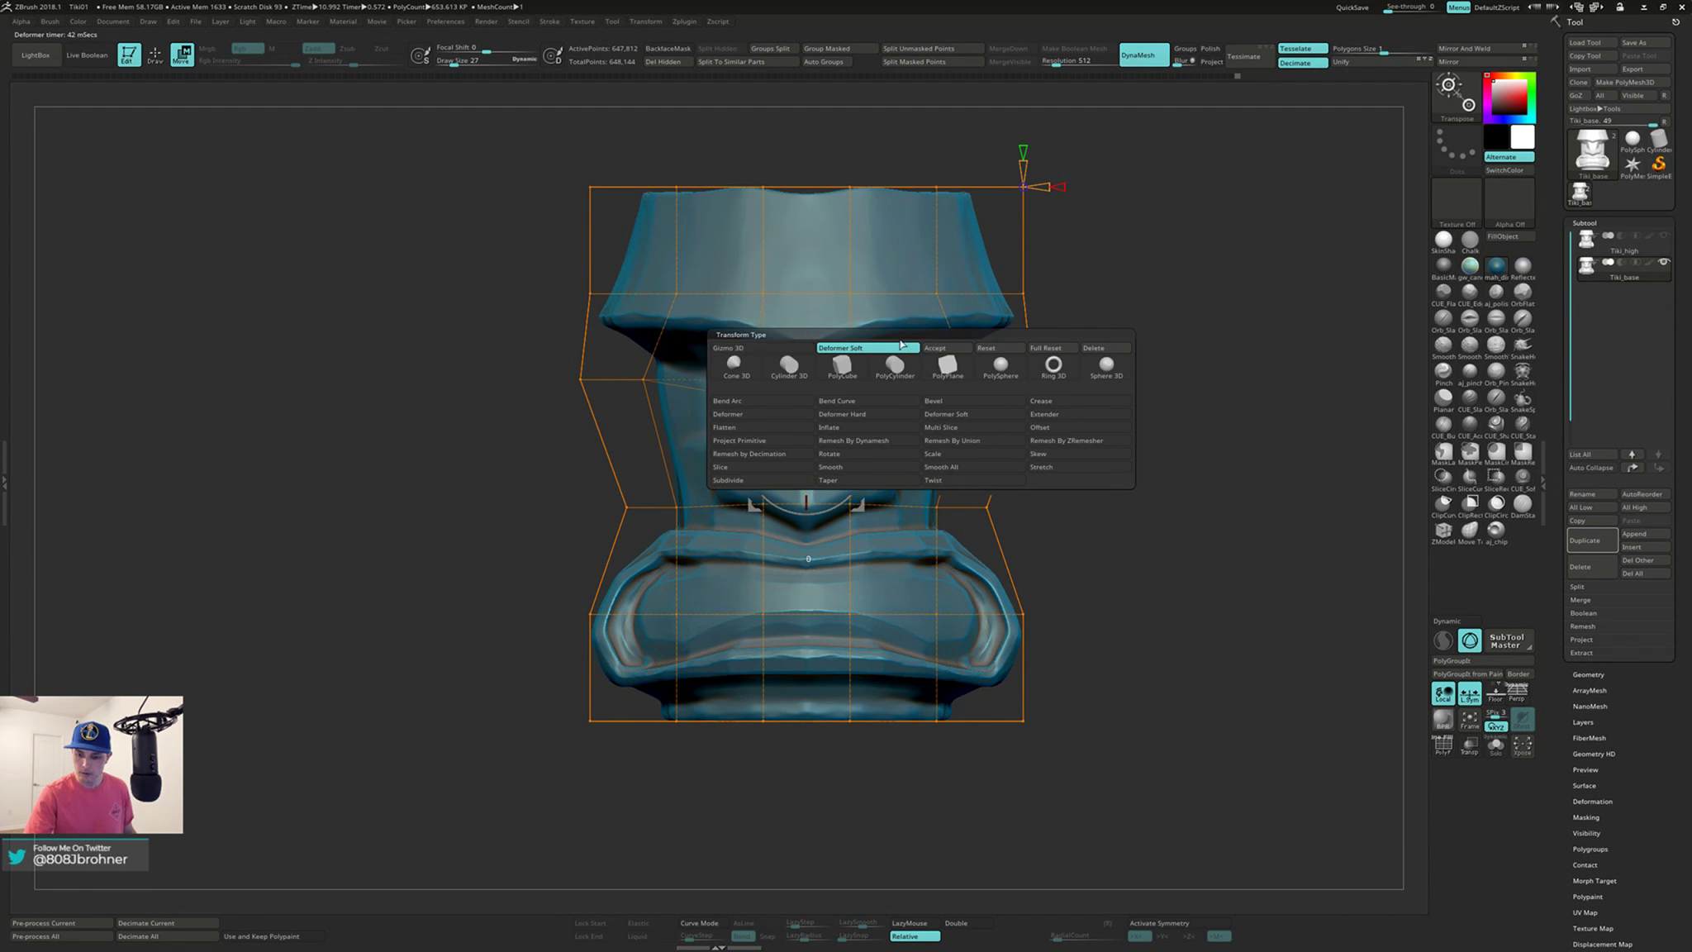
pyautogui.click(940, 350)
pyautogui.moveTo(1140, 408)
pyautogui.mouseDown()
pyautogui.moveTo(1126, 430)
pyautogui.moveTo(1152, 404)
pyautogui.moveTo(1152, 530)
pyautogui.mouseUp()
pyautogui.press('q')
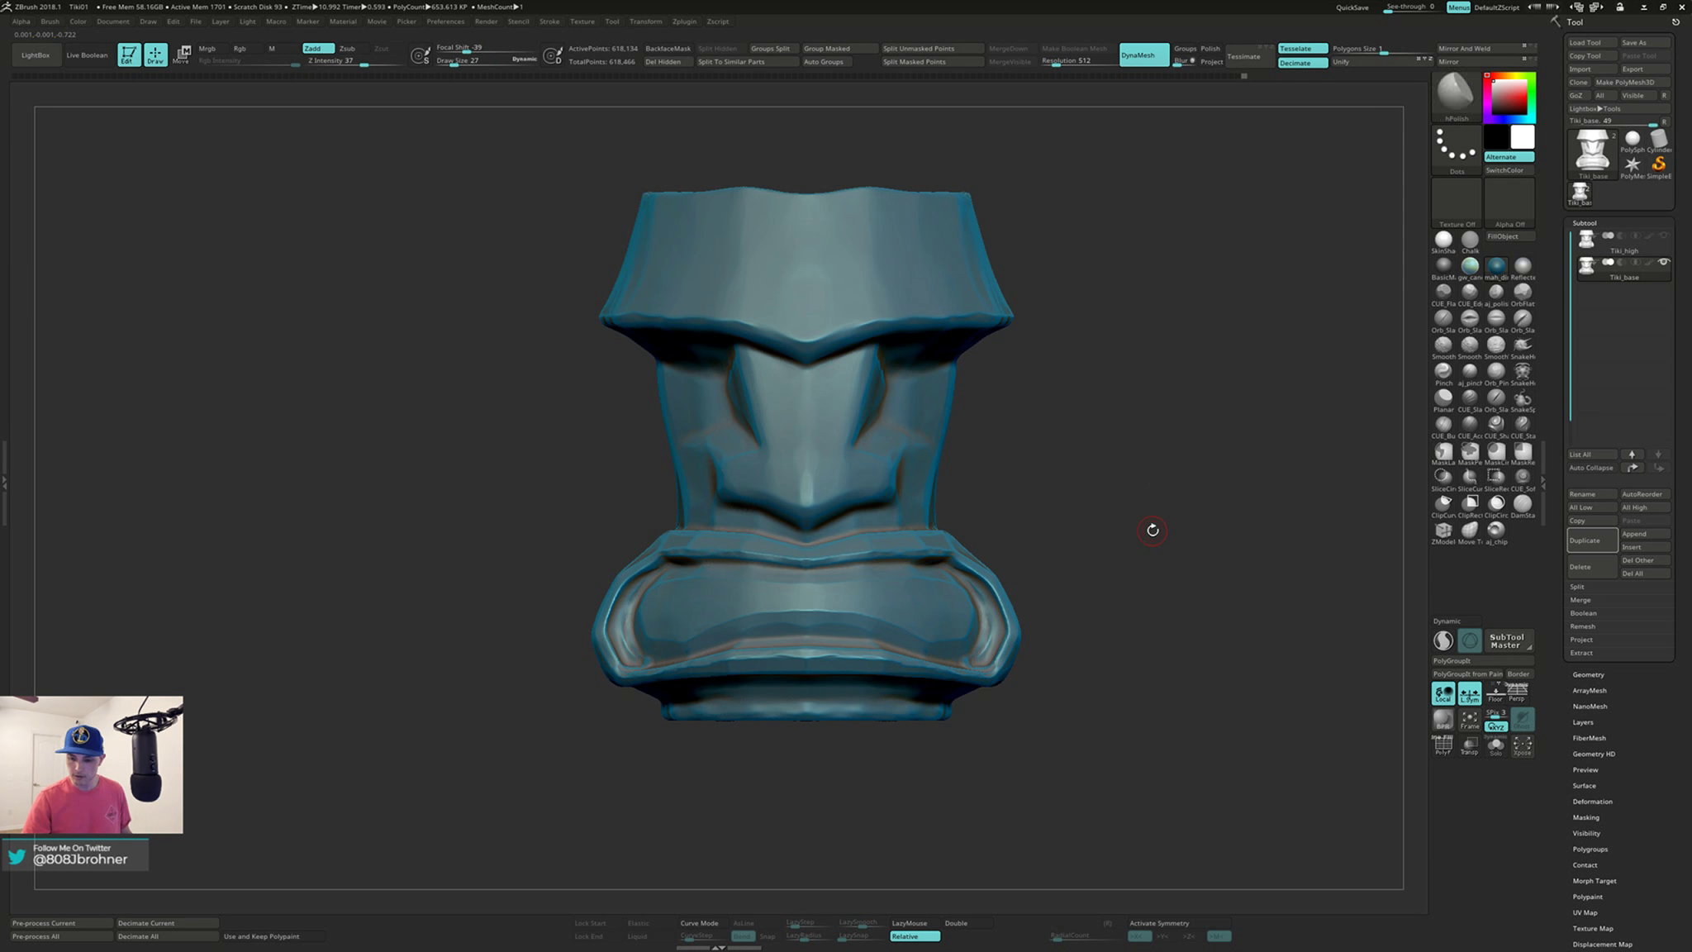
# Step: Apply a fresh soft deformer lattice to the tiki head
pyautogui.moveTo(1144, 459); pyautogui.dragTo(1150, 433)
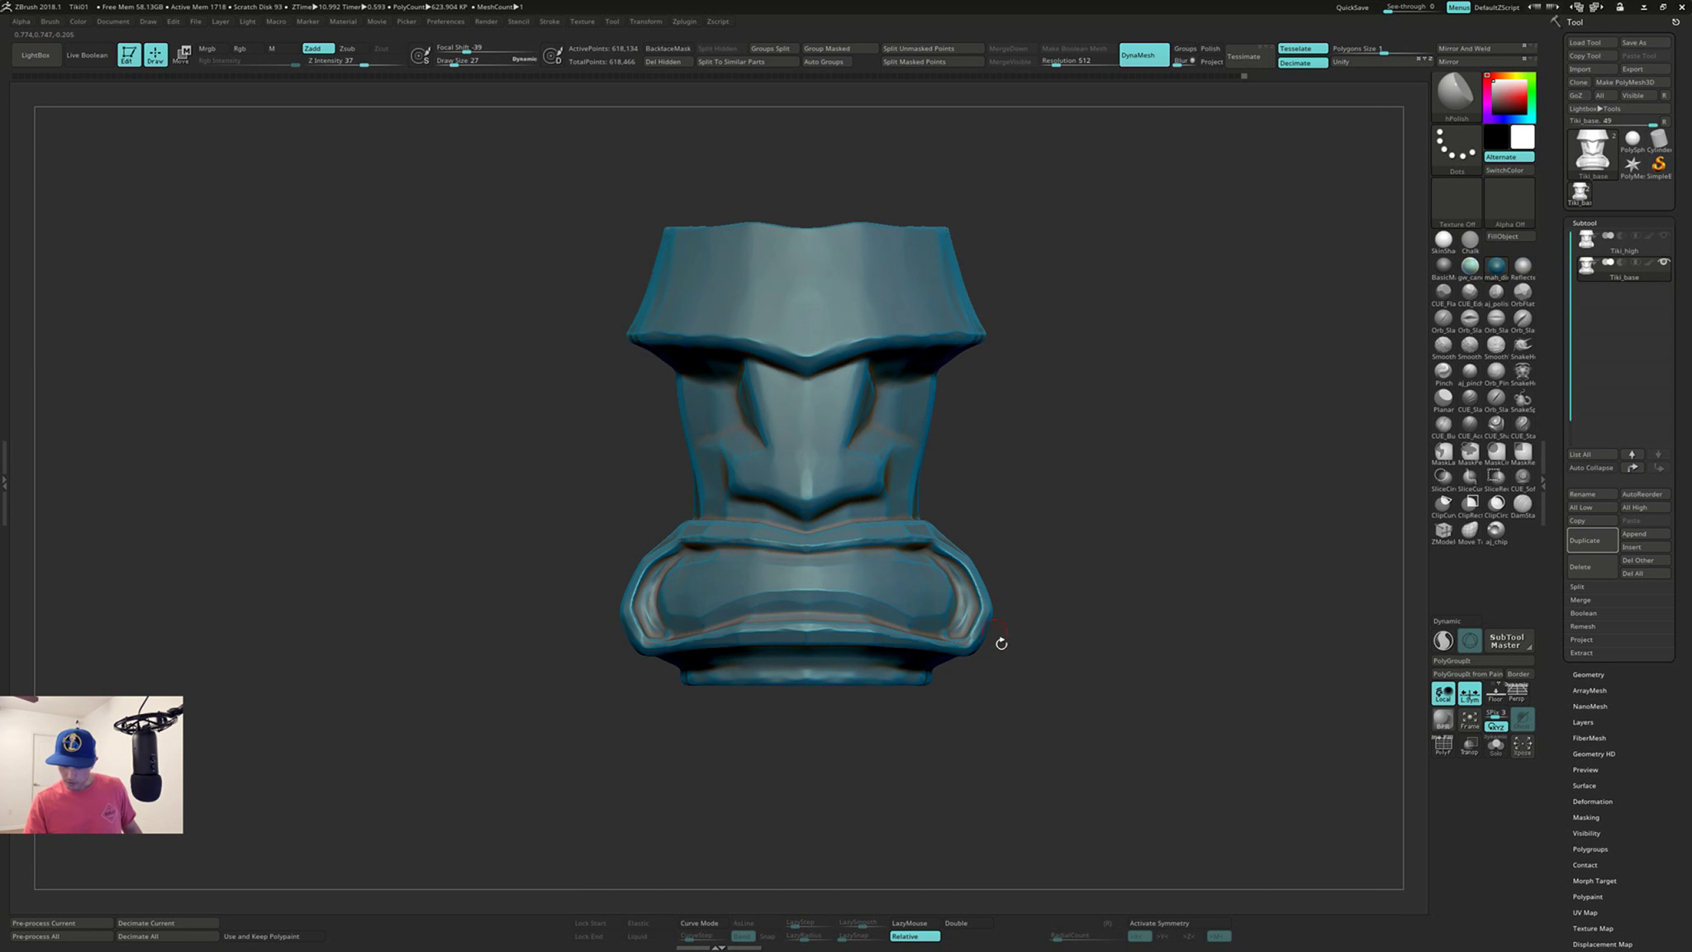
pyautogui.keyDown('alt'); pyautogui.moveTo(1129, 486); pyautogui.dragTo(1032, 531); pyautogui.keyUp('alt')
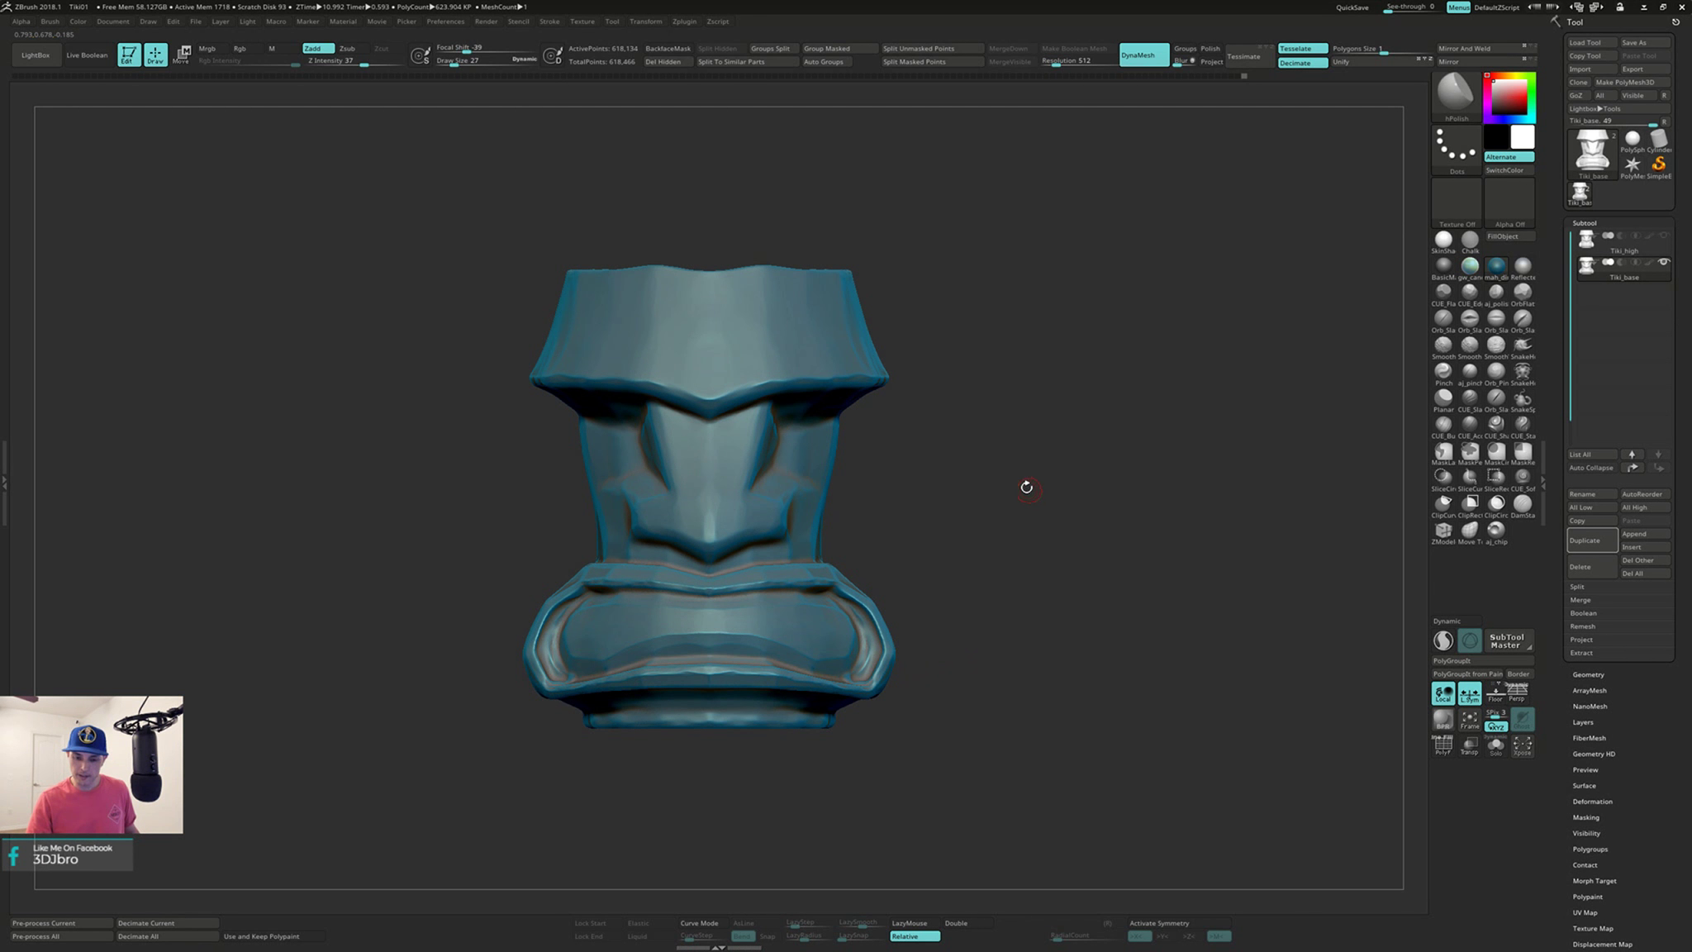
pyautogui.press('w')
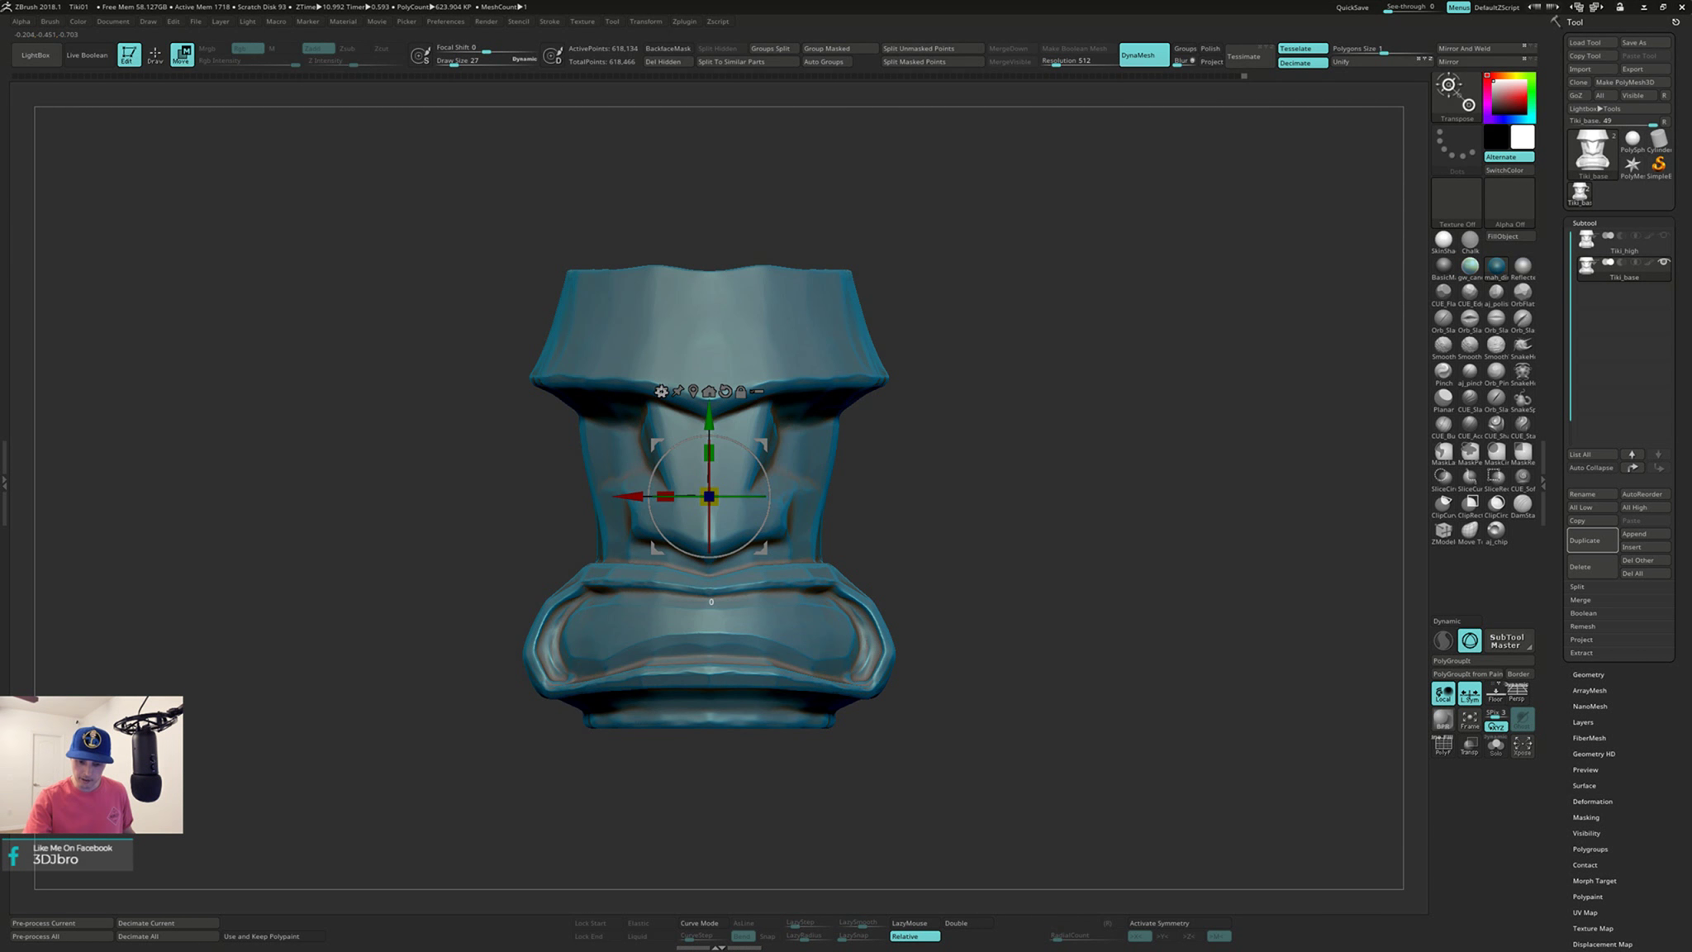
pyautogui.click(661, 391)
pyautogui.click(880, 434)
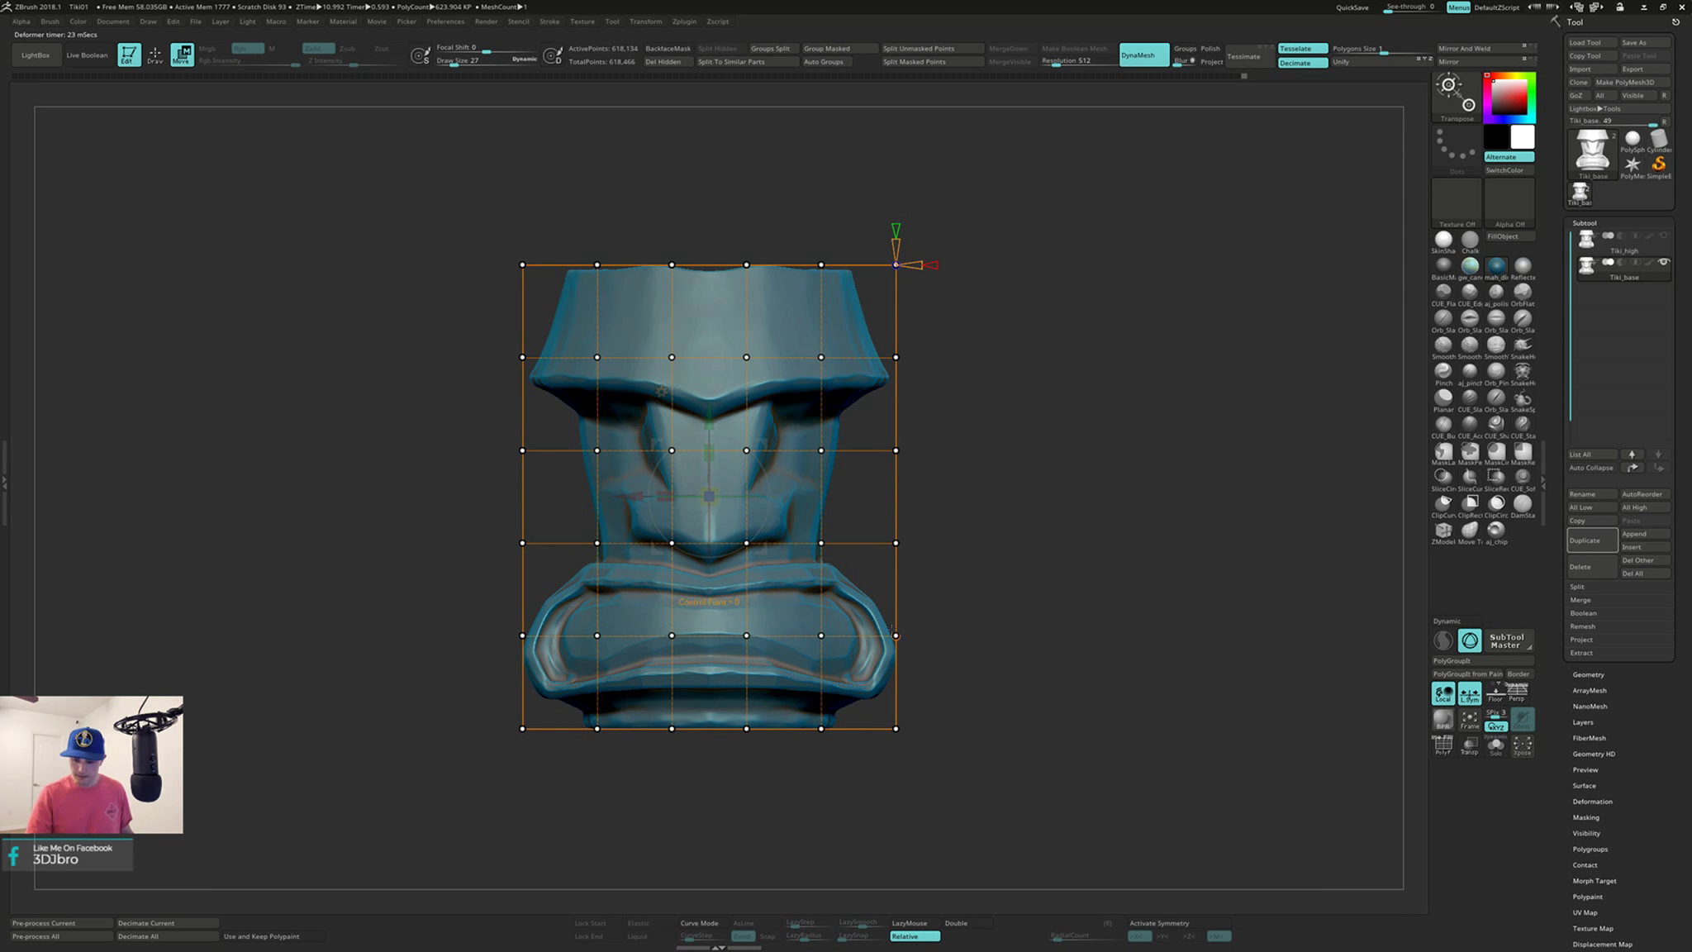
# Step: Raise the lattice resolution to 12 control points along each of the Y, Z and X axes
pyautogui.moveTo(896, 244); pyautogui.dragTo(896, 228)
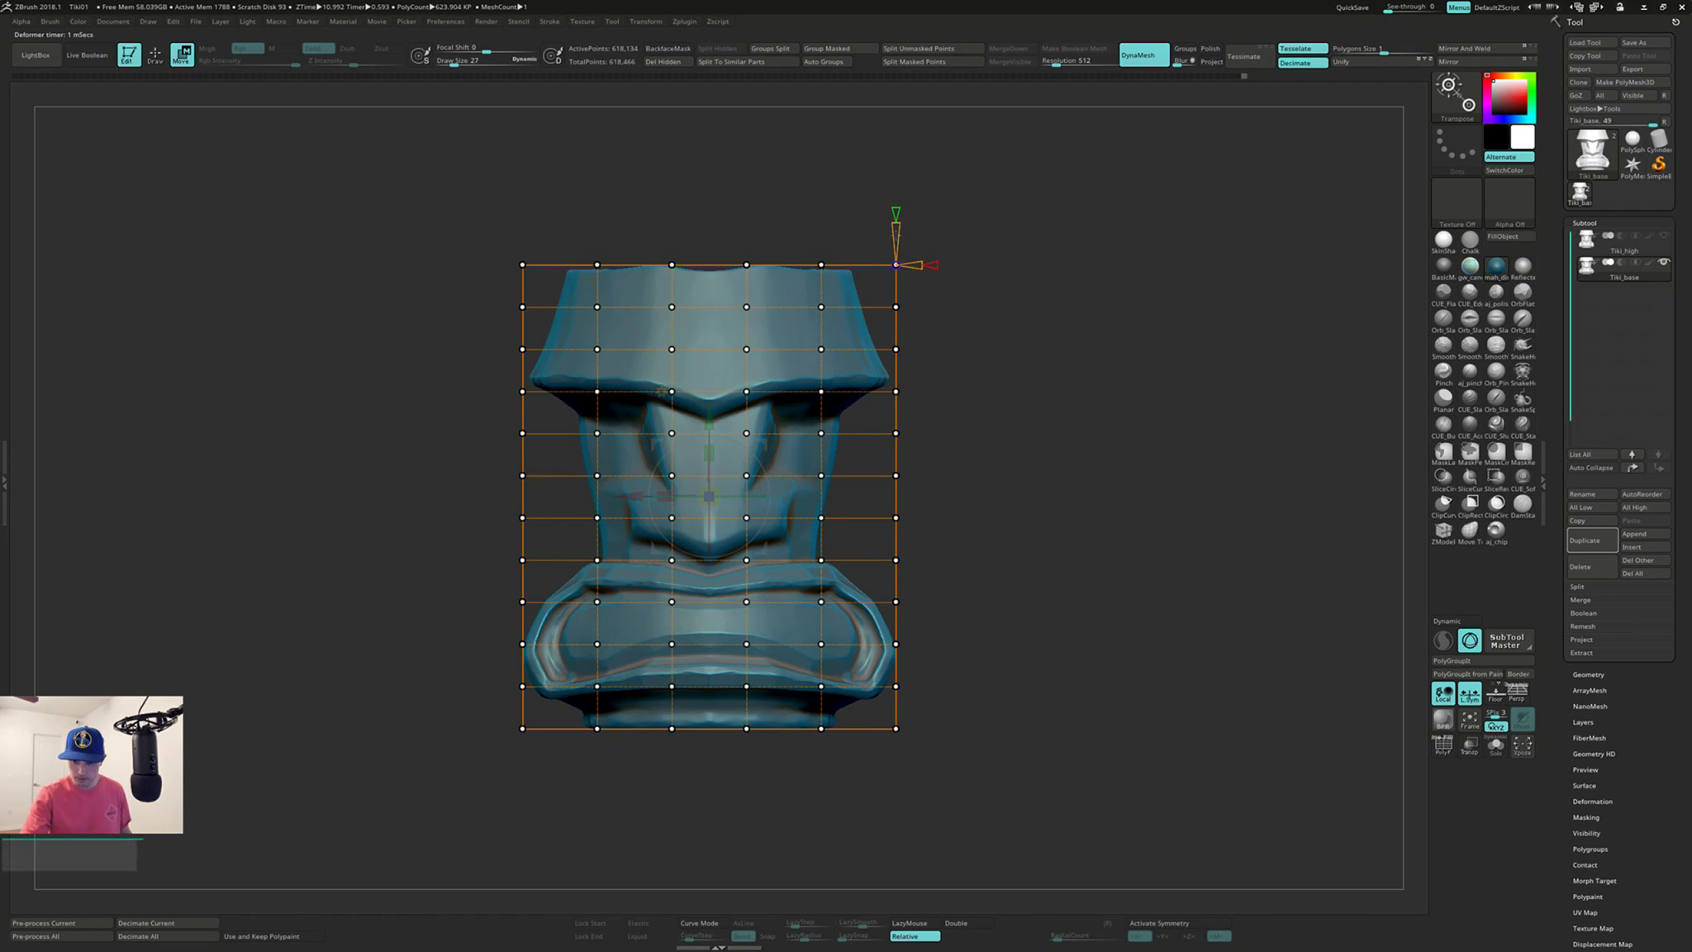
pyautogui.moveTo(896, 228); pyautogui.dragTo(952, 189)
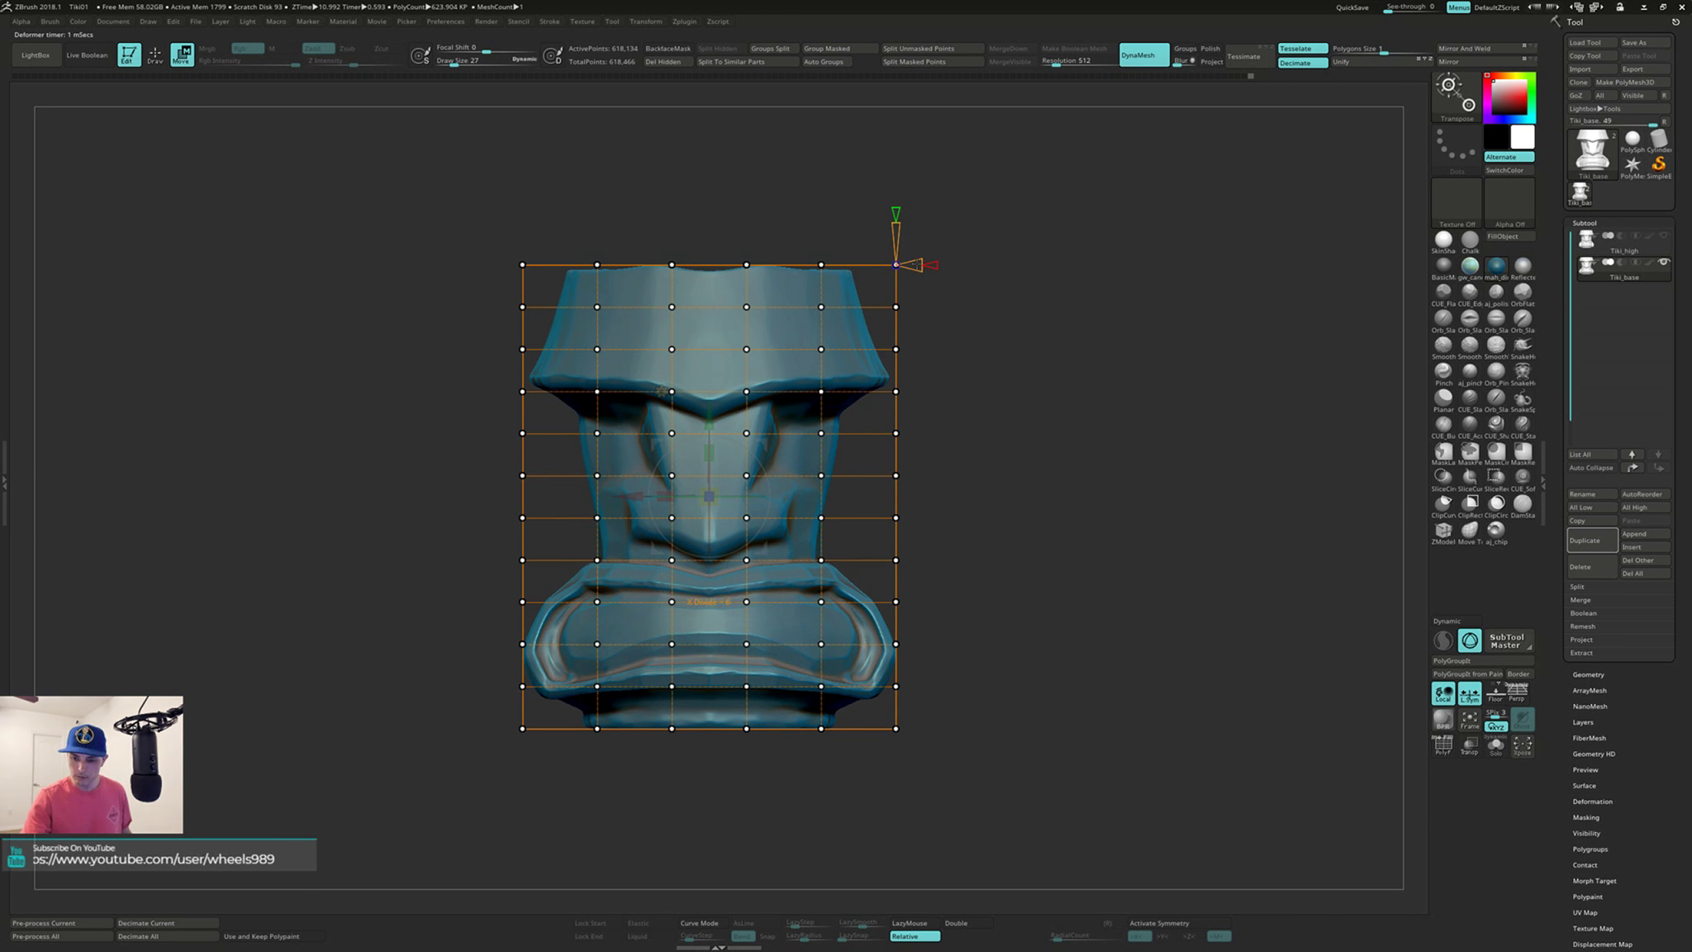
pyautogui.moveTo(917, 264); pyautogui.dragTo(938, 184)
pyautogui.moveTo(526, 265); pyautogui.dragTo(509, 263)
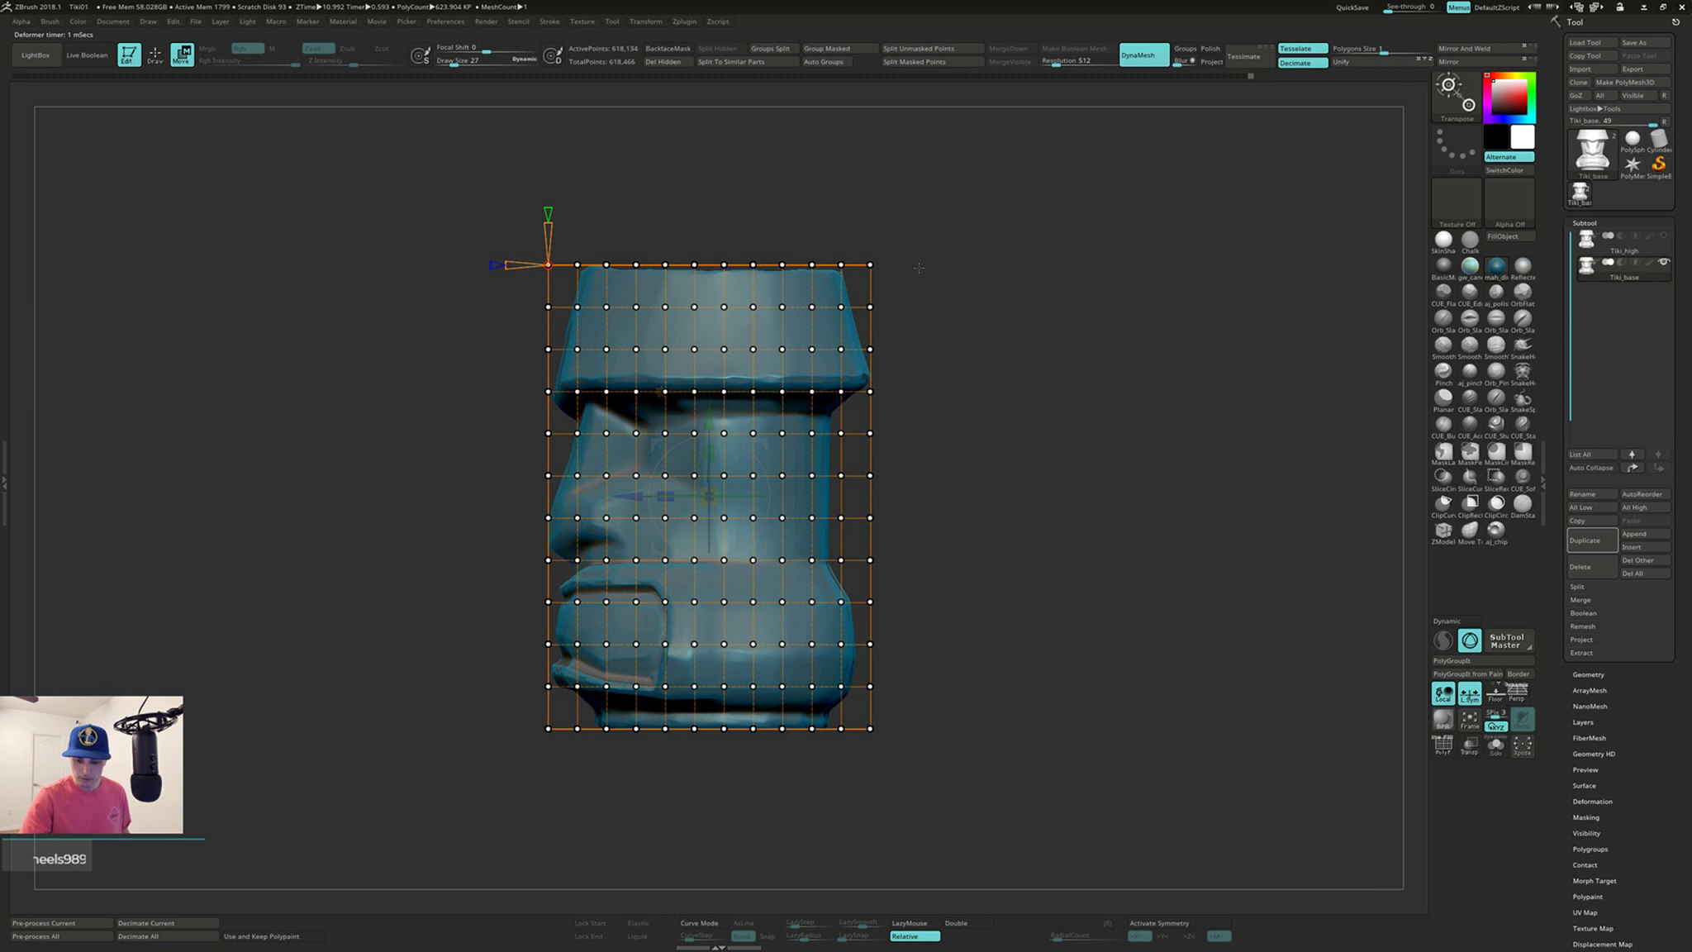
pyautogui.moveTo(919, 268)
pyautogui.mouseDown()
pyautogui.moveTo(1084, 366)
pyautogui.moveTo(1092, 495)
pyautogui.moveTo(1087, 408)
pyautogui.mouseUp()
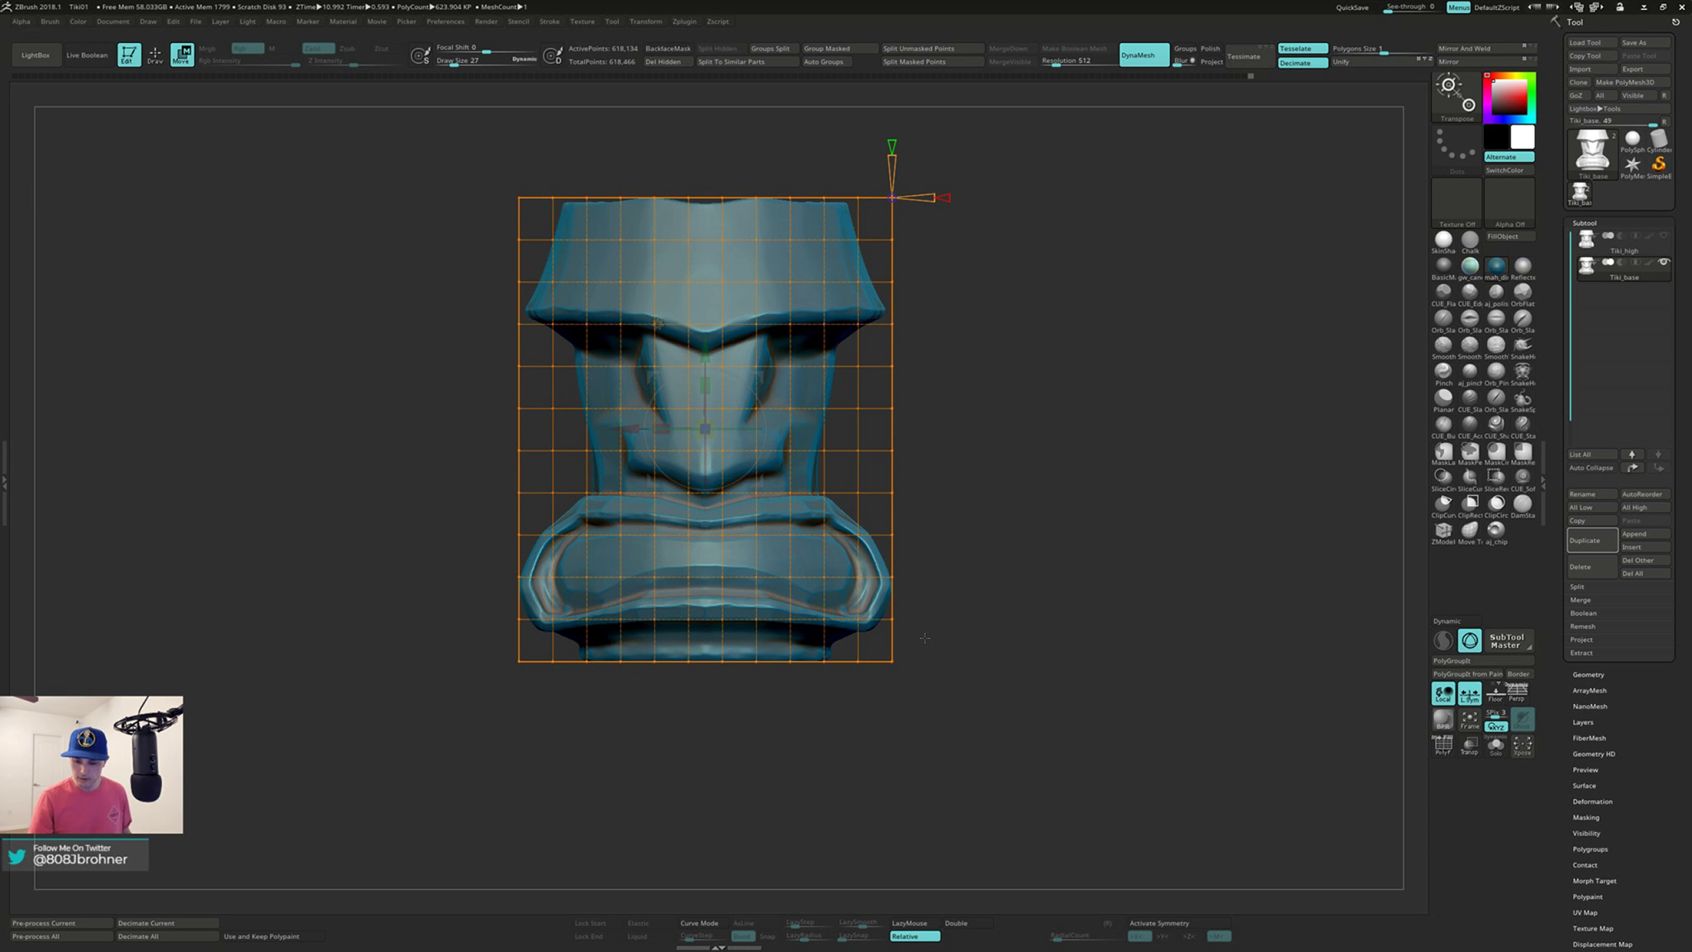
# Step: Select the lattice control points around both mouth corners, three rows high, leaving the central mouth points out
pyautogui.press('ctrl')
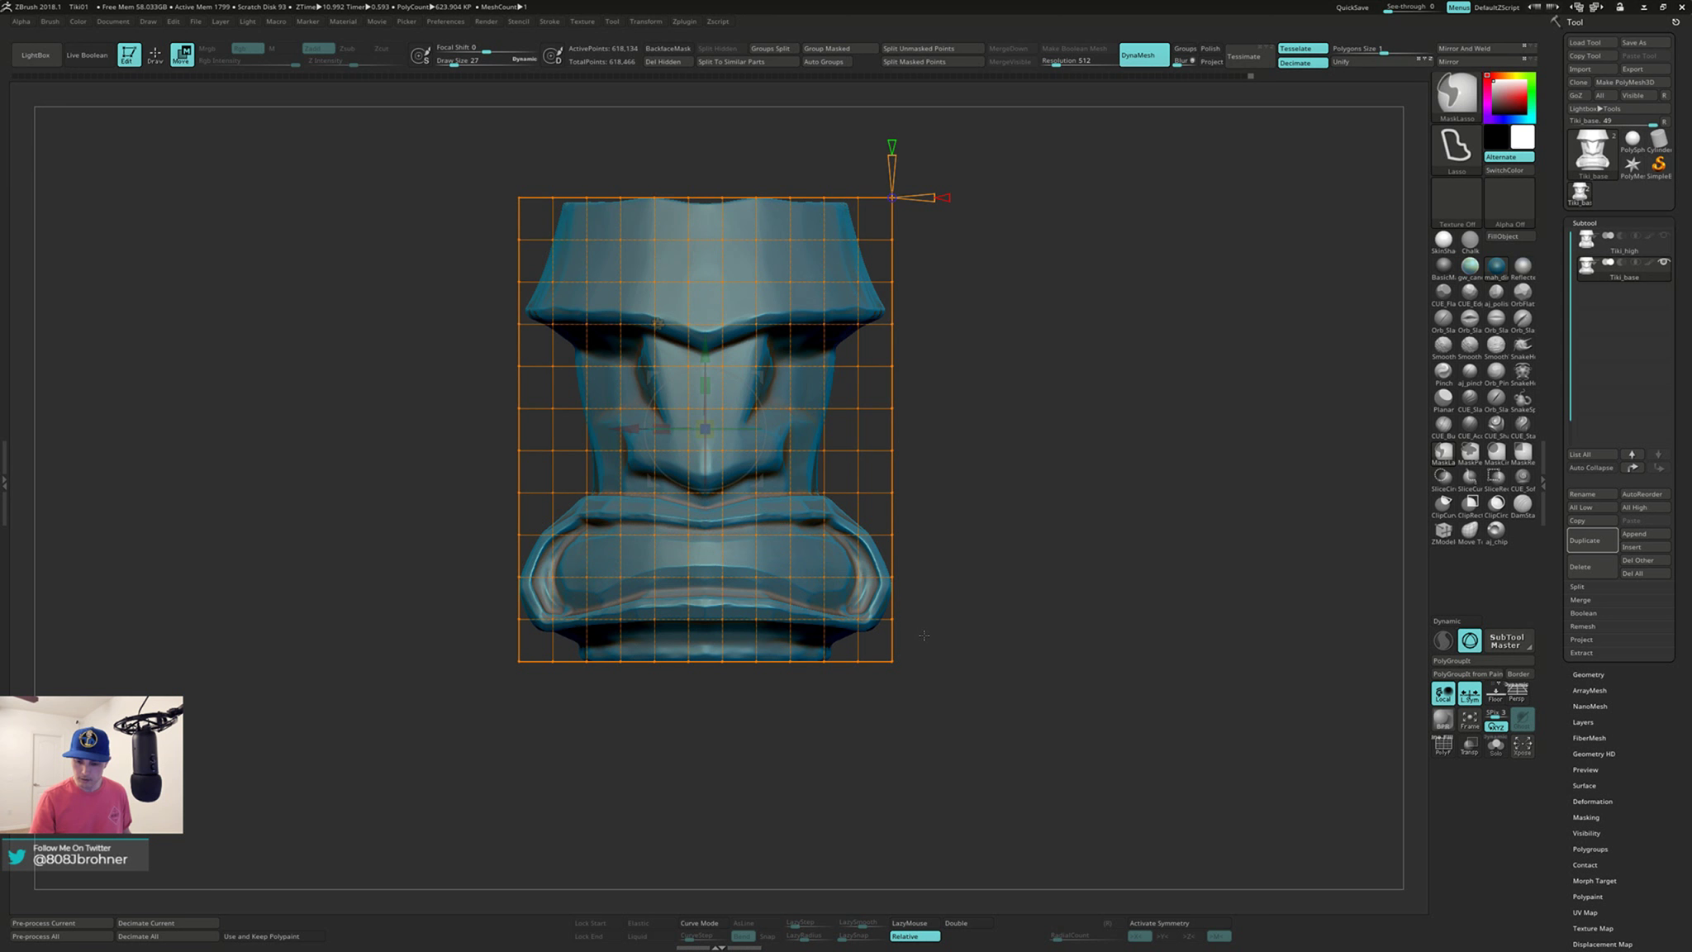
pyautogui.moveTo(812, 639)
pyautogui.keyDown('ctrl'); pyautogui.mouseDown()
pyautogui.moveTo(810, 522)
pyautogui.moveTo(930, 523)
pyautogui.mouseUp(); pyautogui.keyUp('ctrl')
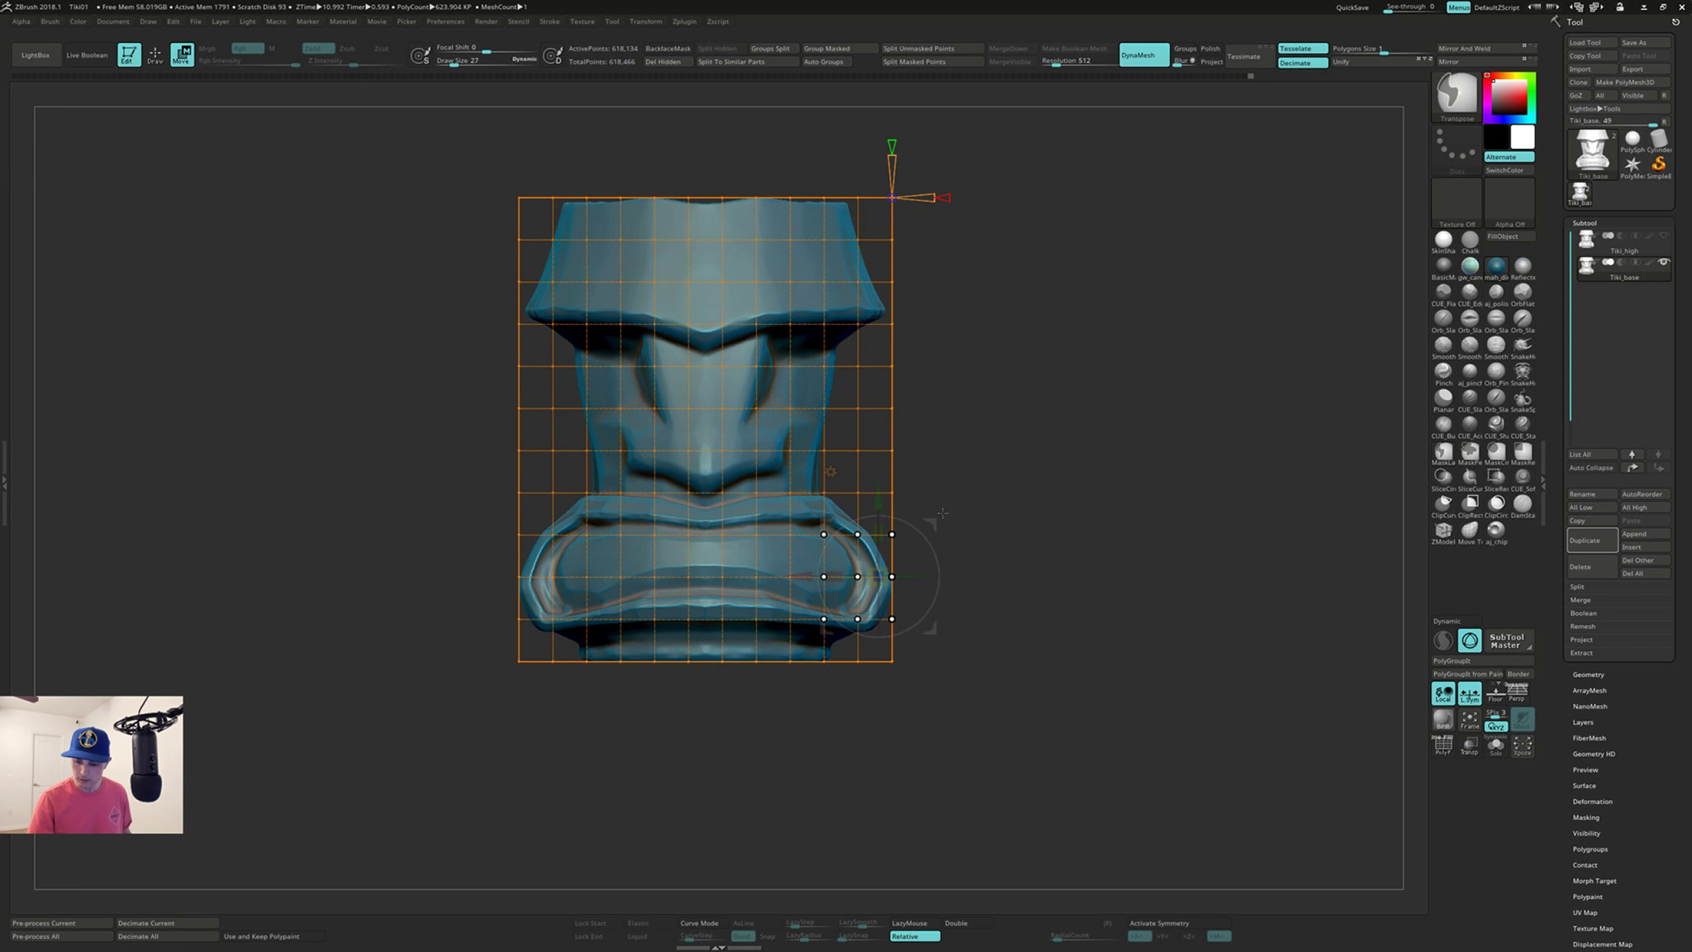
pyautogui.press('ctrl')
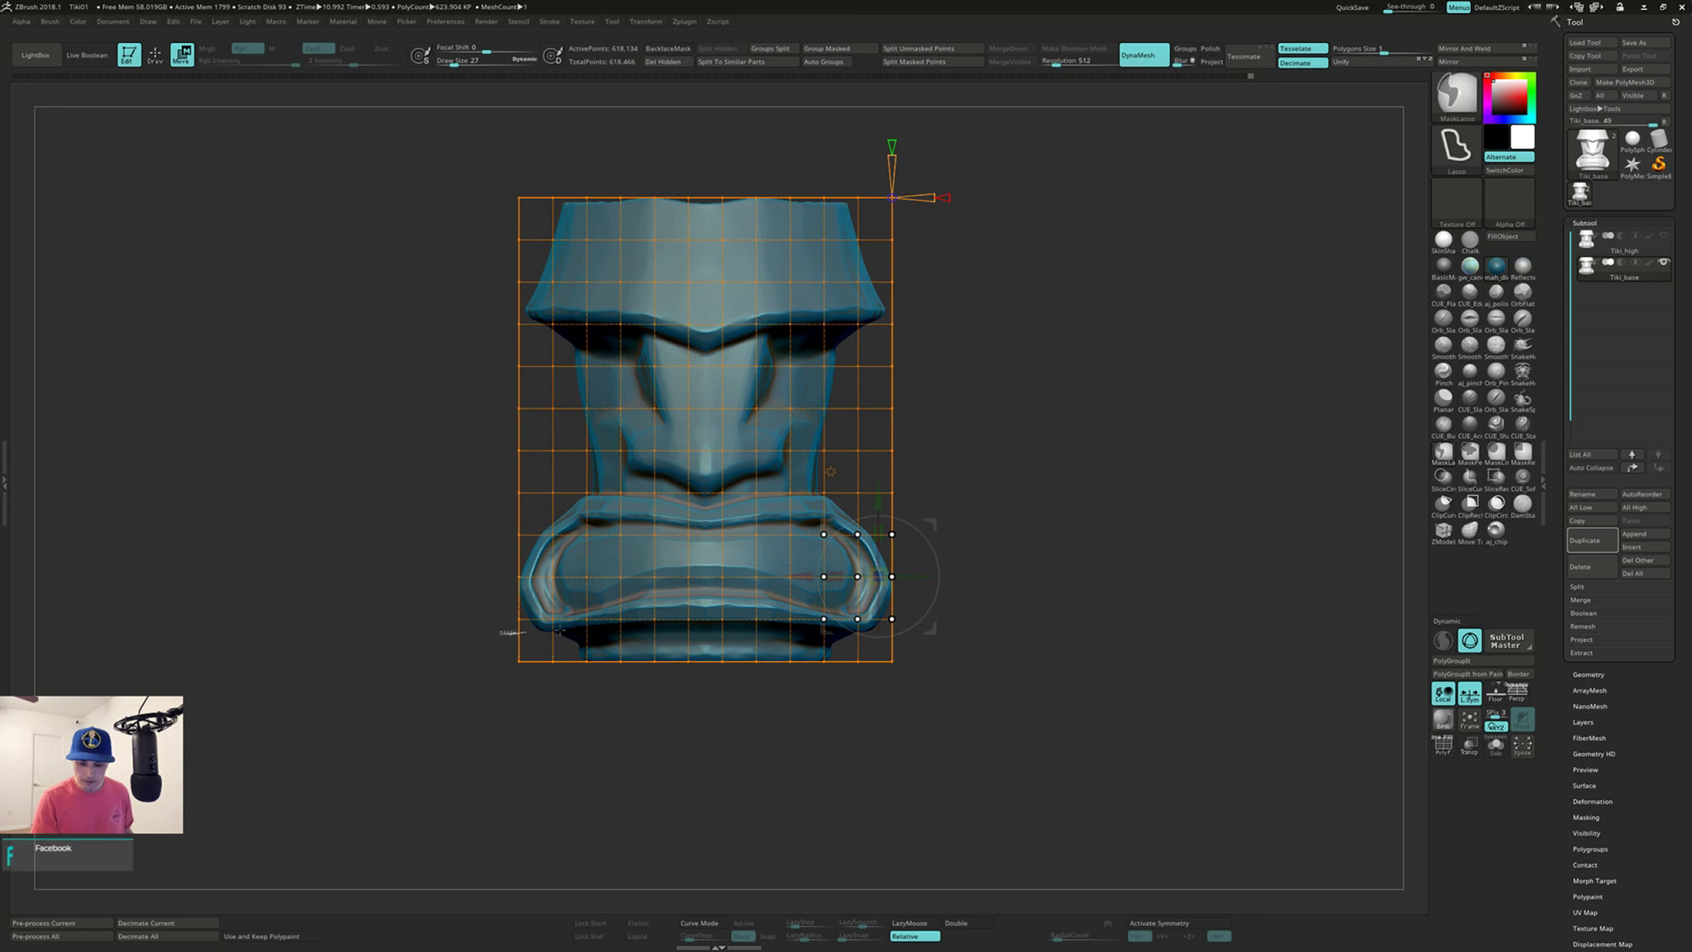
pyautogui.moveTo(560, 629)
pyautogui.keyDown('ctrl'); pyautogui.mouseDown()
pyautogui.moveTo(510, 607)
pyautogui.moveTo(495, 529)
pyautogui.moveTo(595, 522)
pyautogui.mouseUp(); pyautogui.keyUp('ctrl')
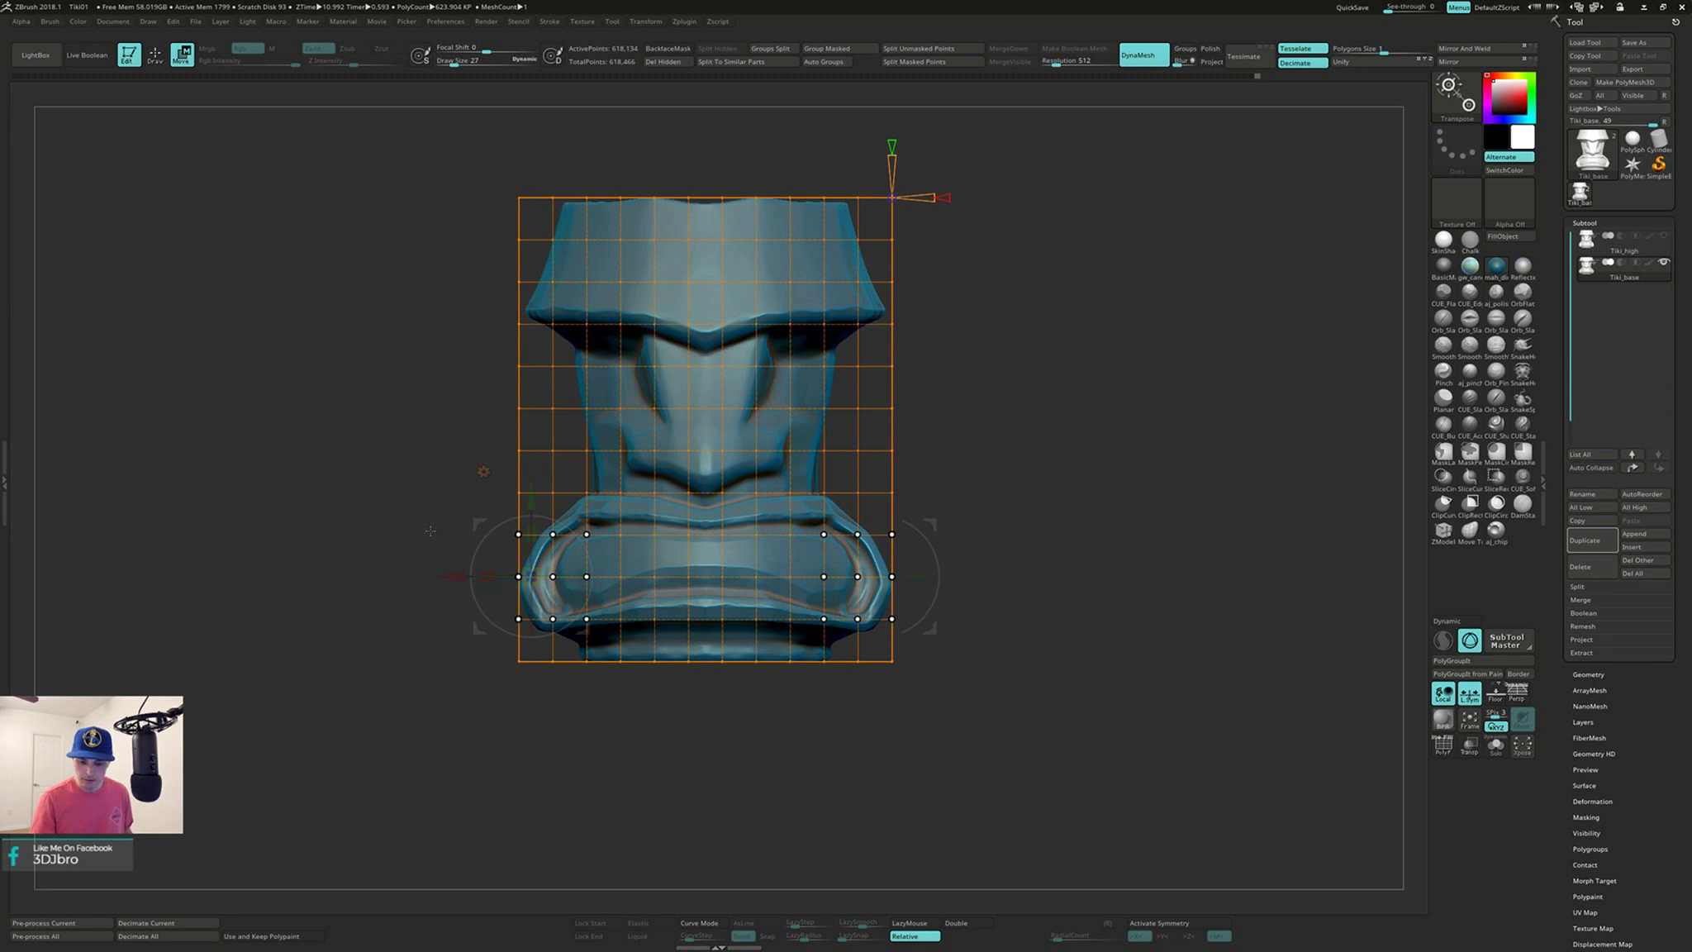
pyautogui.keyDown('ctrl'); pyautogui.click(861, 724); pyautogui.keyUp('ctrl')
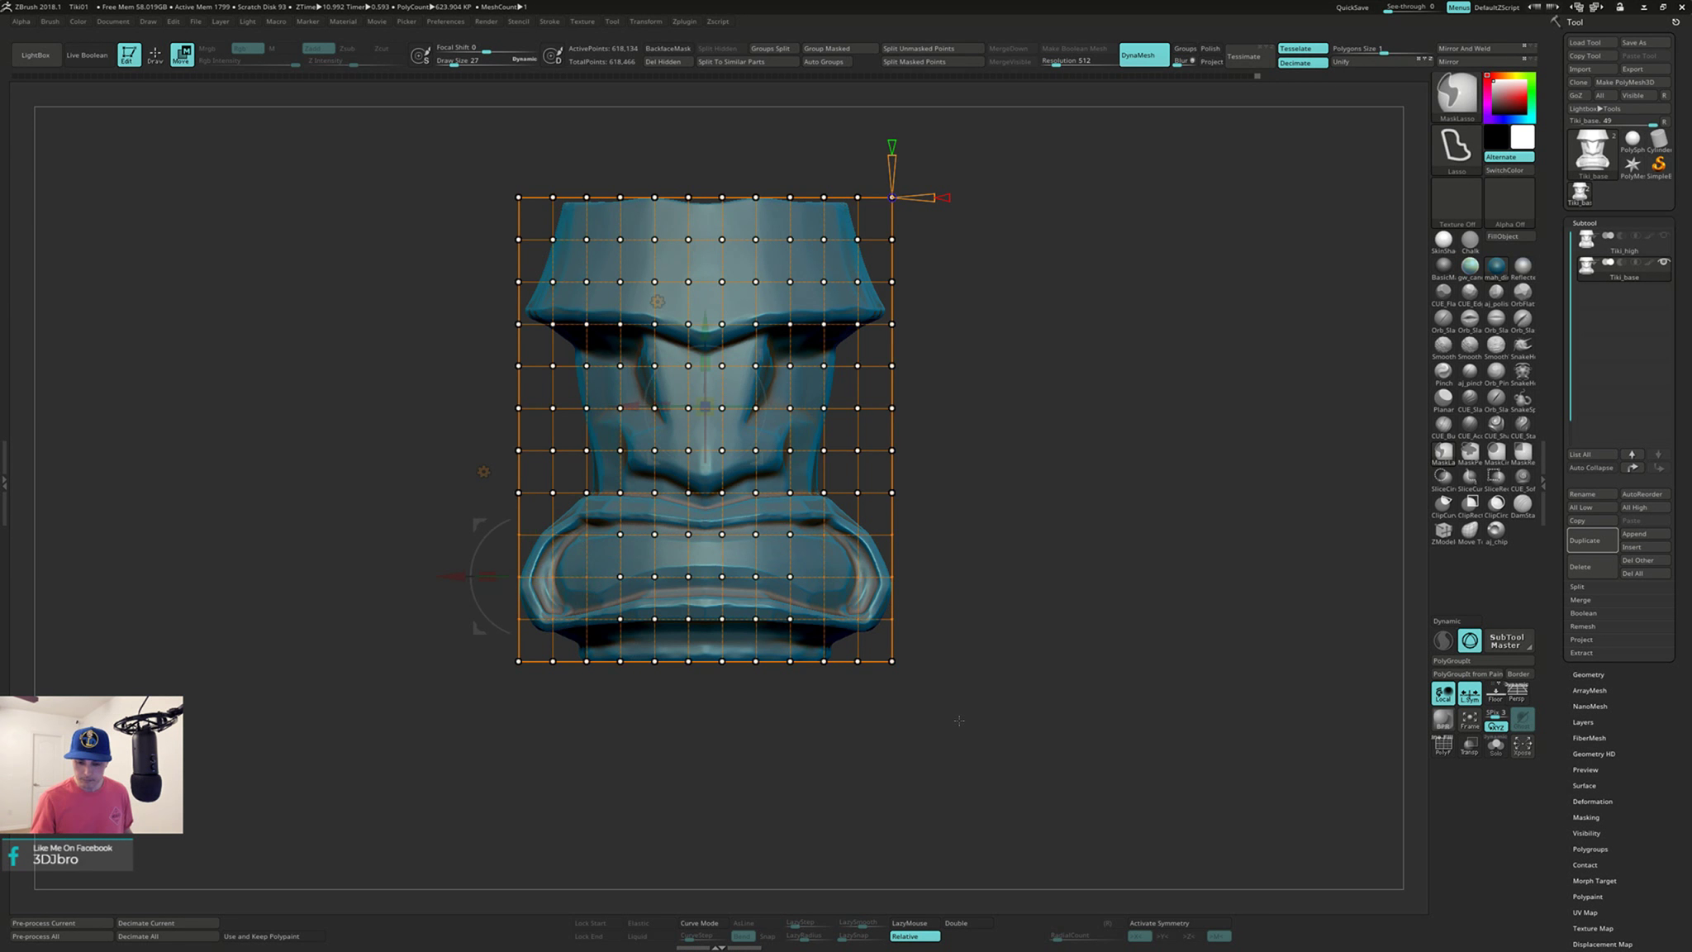
pyautogui.moveTo(767, 727)
pyautogui.mouseDown()
pyautogui.moveTo(801, 722)
pyautogui.moveTo(768, 737)
pyautogui.mouseUp()
pyautogui.keyDown('ctrl'); pyautogui.click(800, 756); pyautogui.keyUp('ctrl')
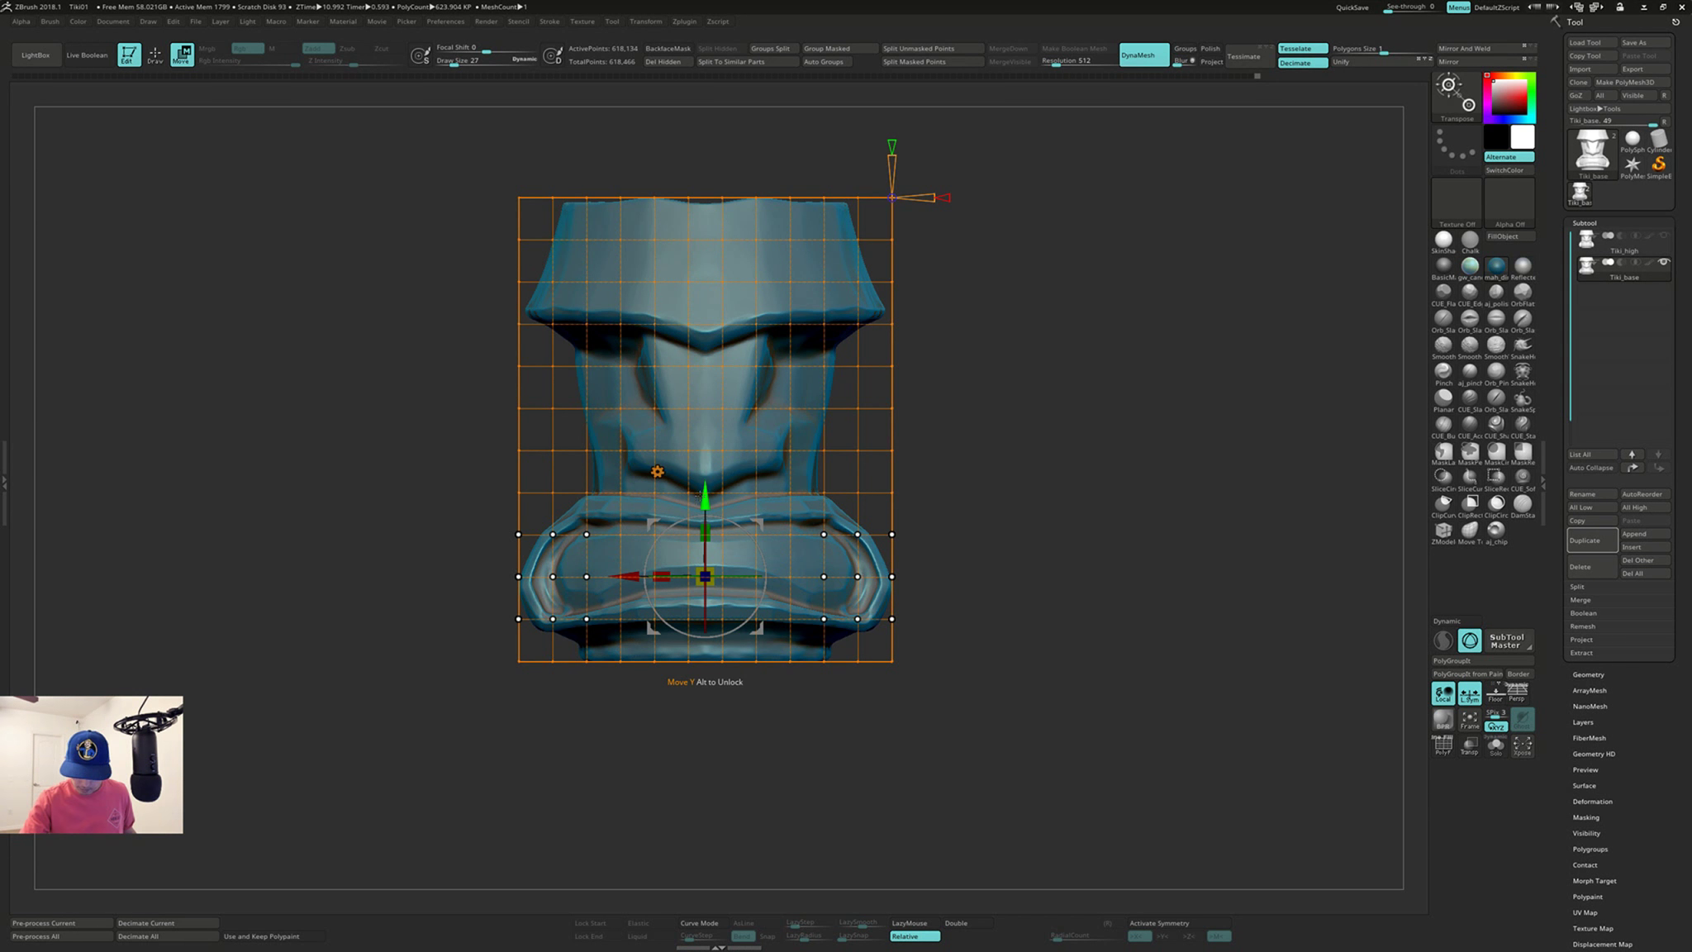
# Step: Try lowering the selected mouth-corner control points along Y and undo the move
pyautogui.click(662, 576)
pyautogui.moveTo(705, 496); pyautogui.dragTo(705, 505)
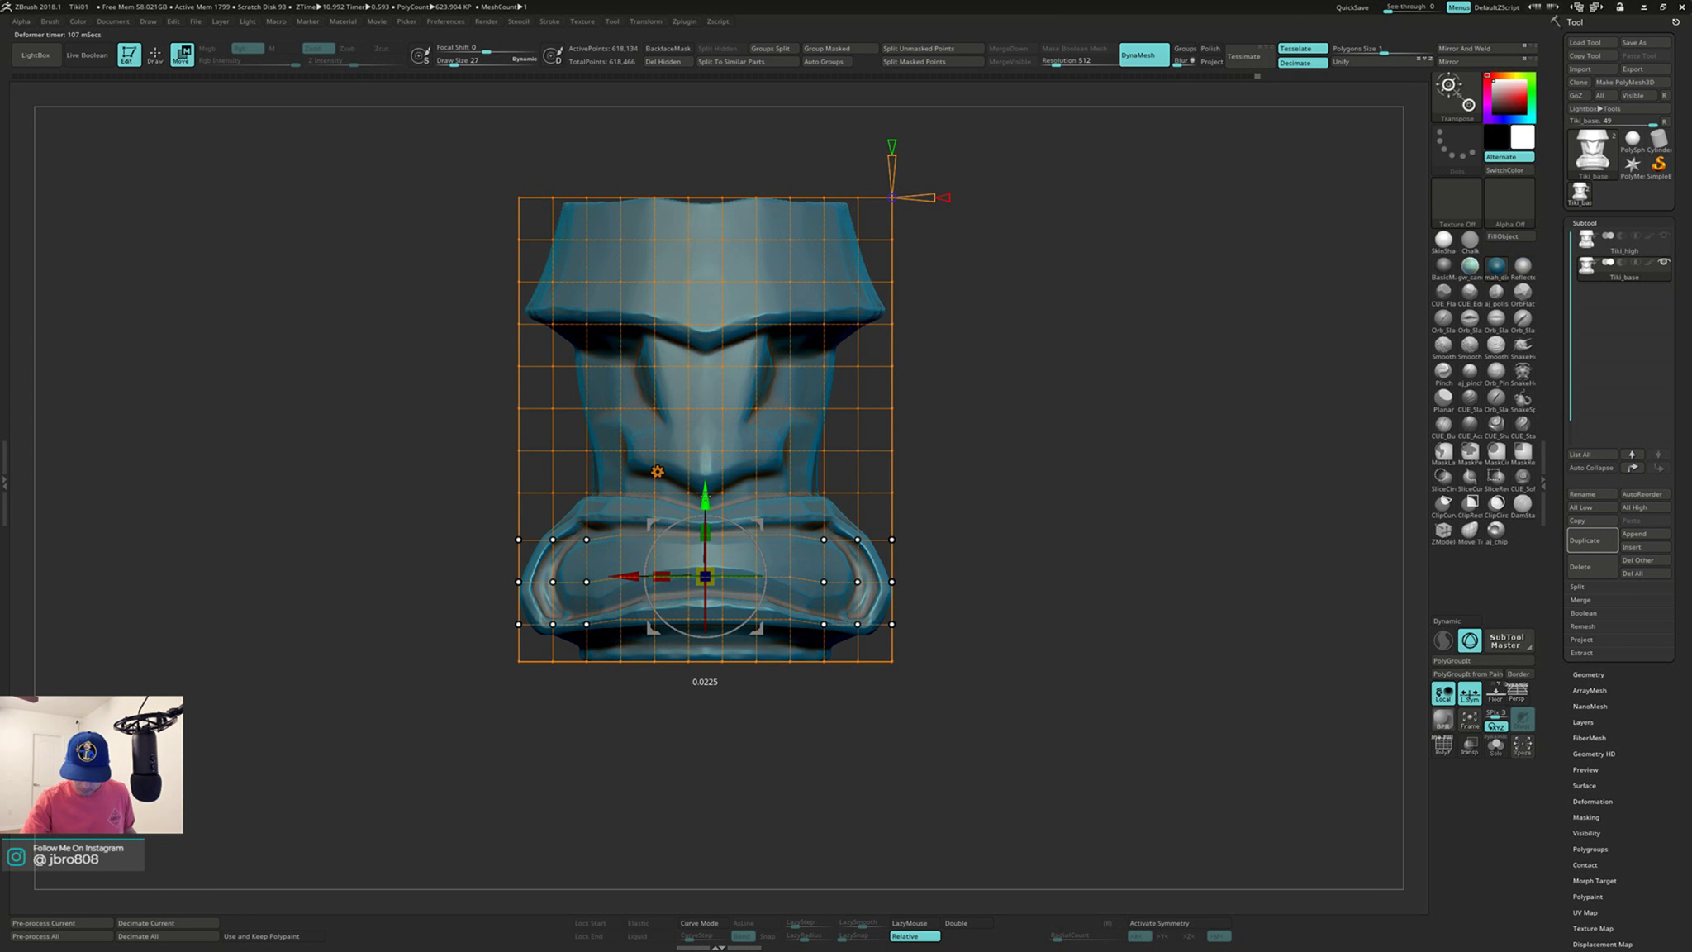
pyautogui.hotkey('ctrl', 'z')
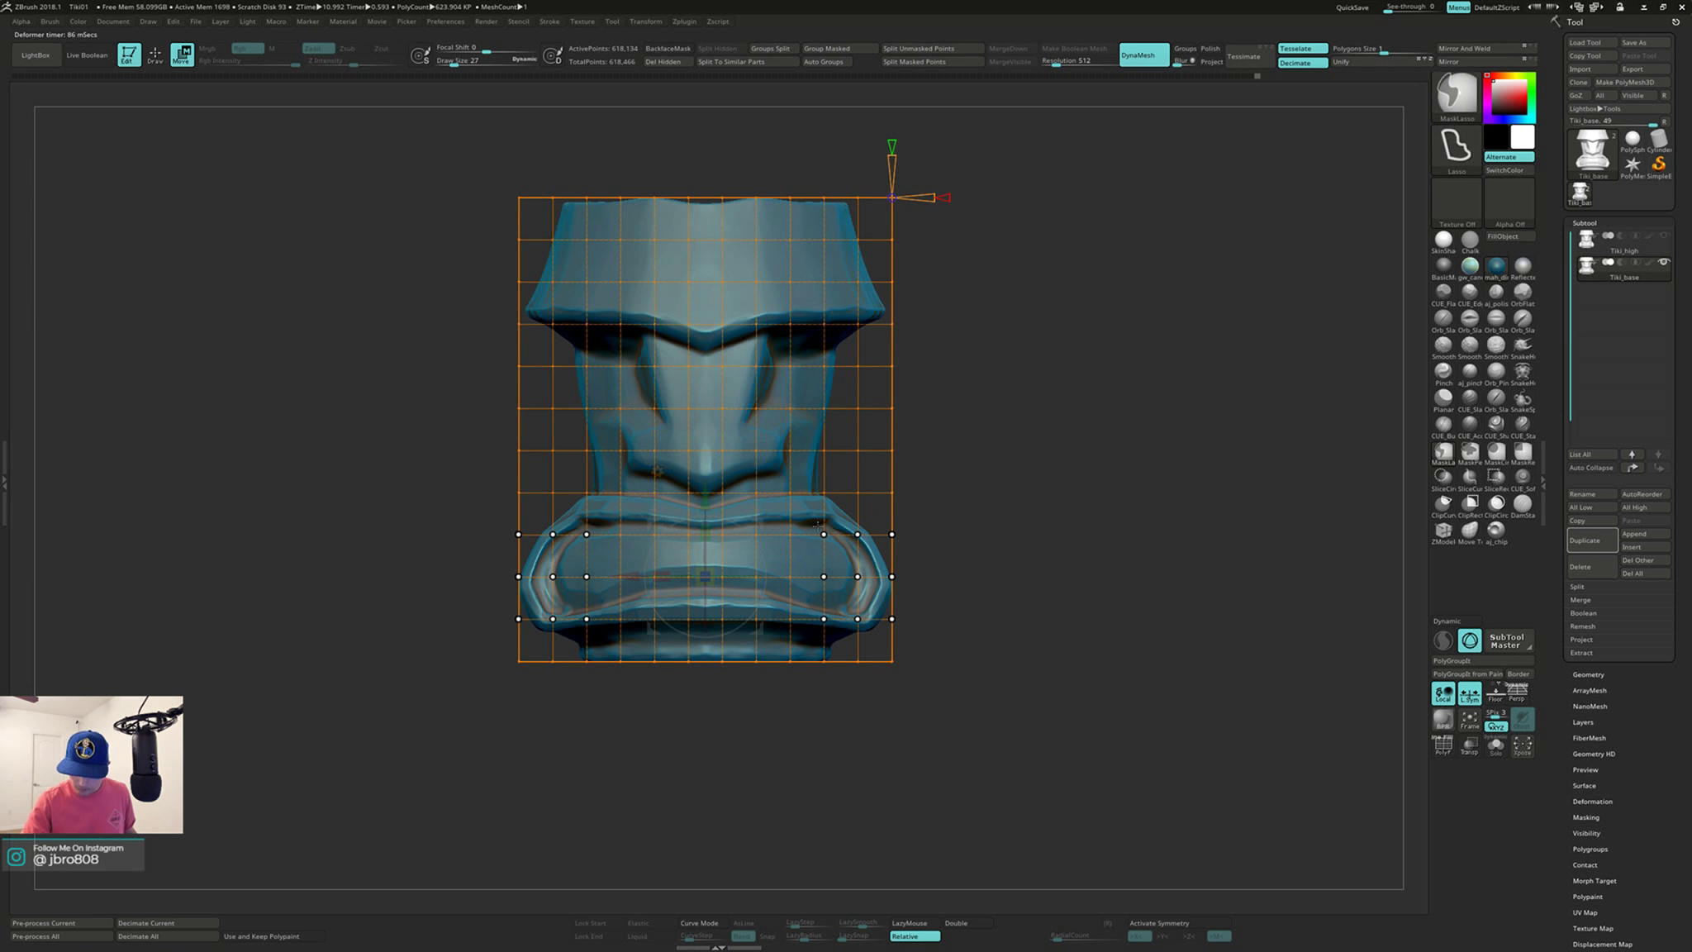
# Step: Exclude the inner points of the mouth corners' upper row and lower the remaining selection in small moves along Y
pyautogui.keyDown('ctrl'); pyautogui.moveTo(819, 542); pyautogui.dragTo(823, 516); pyautogui.keyUp('ctrl')
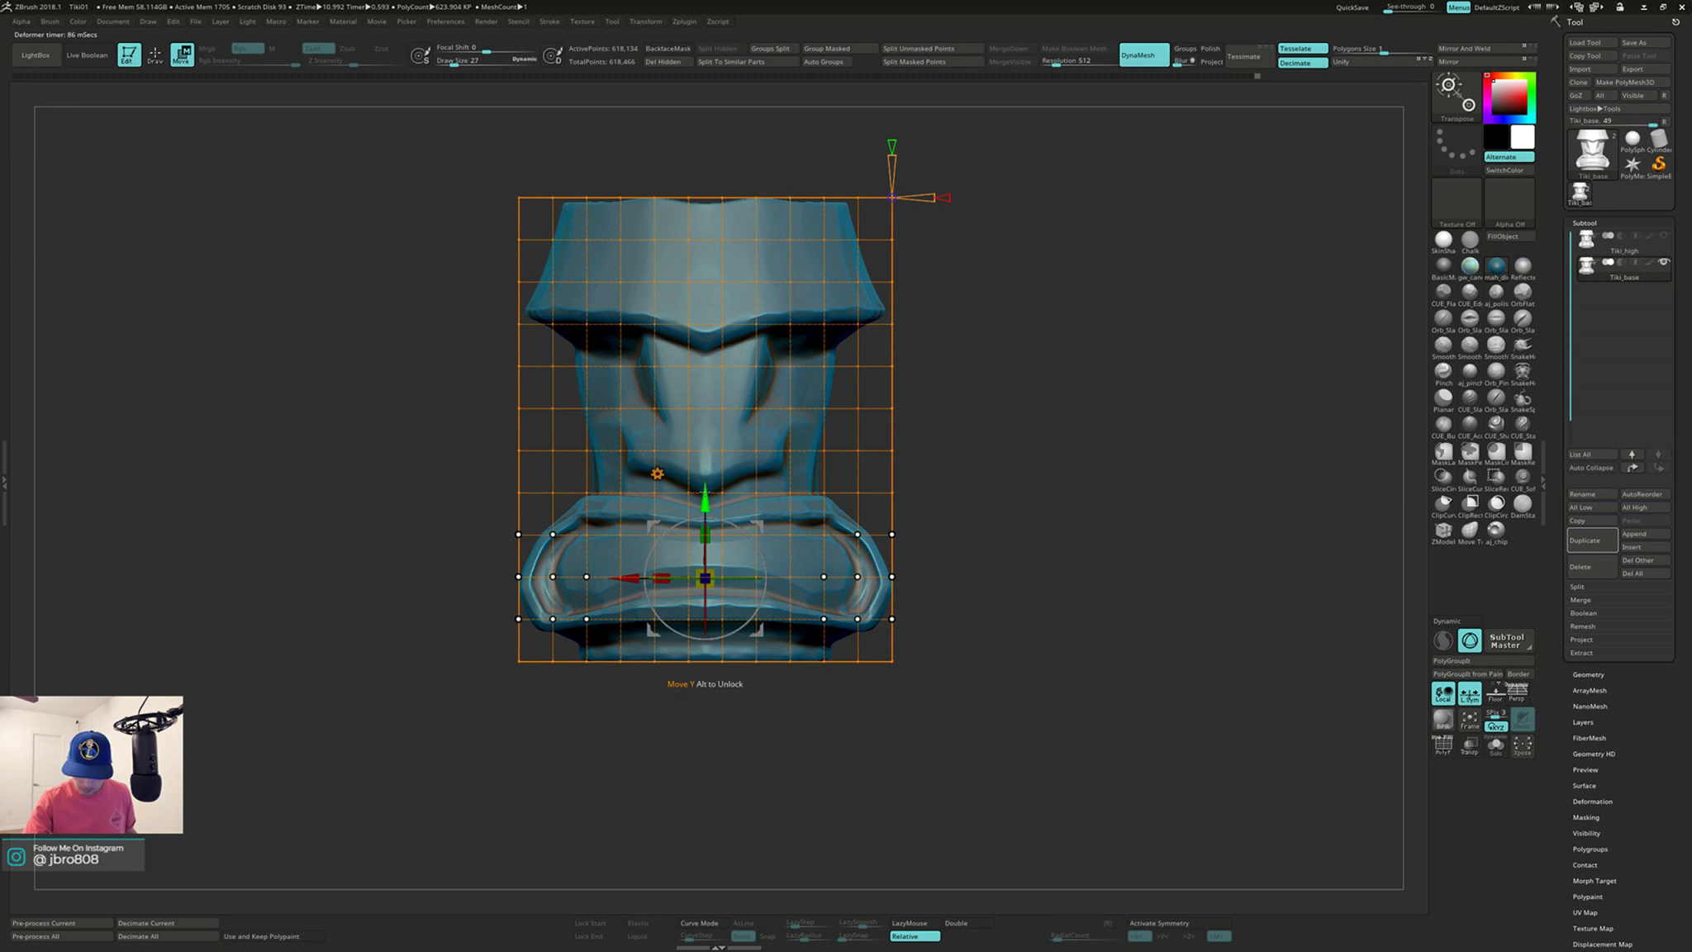
pyautogui.moveTo(705, 494); pyautogui.dragTo(705, 498)
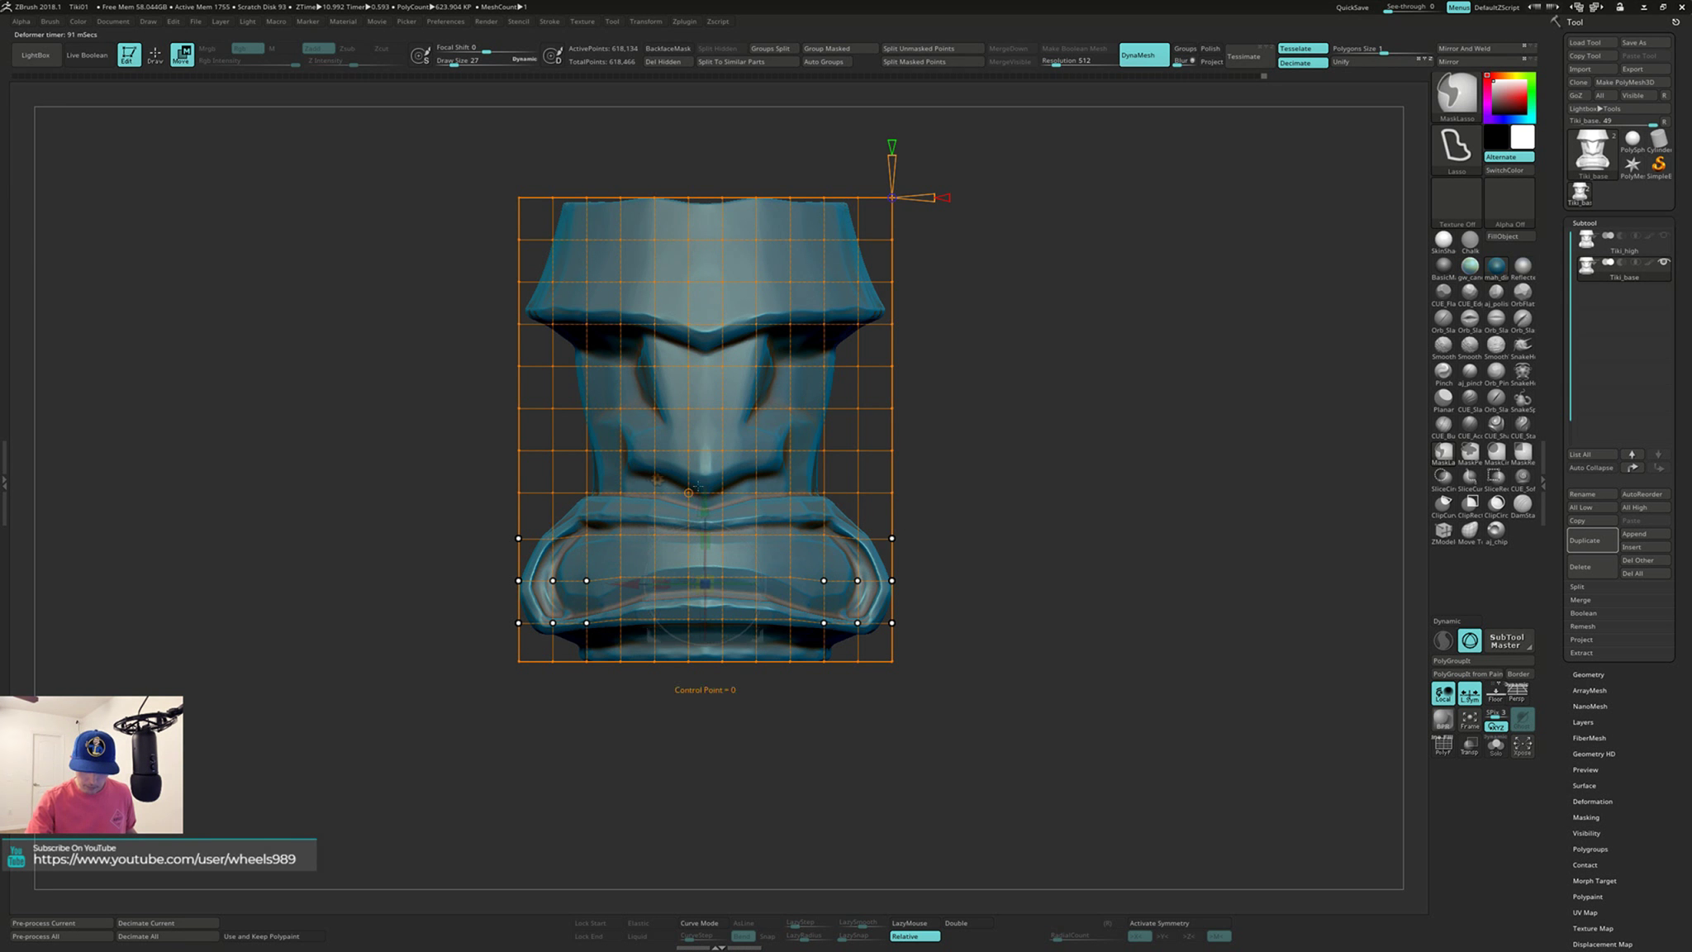
pyautogui.moveTo(704, 501); pyautogui.dragTo(703, 503)
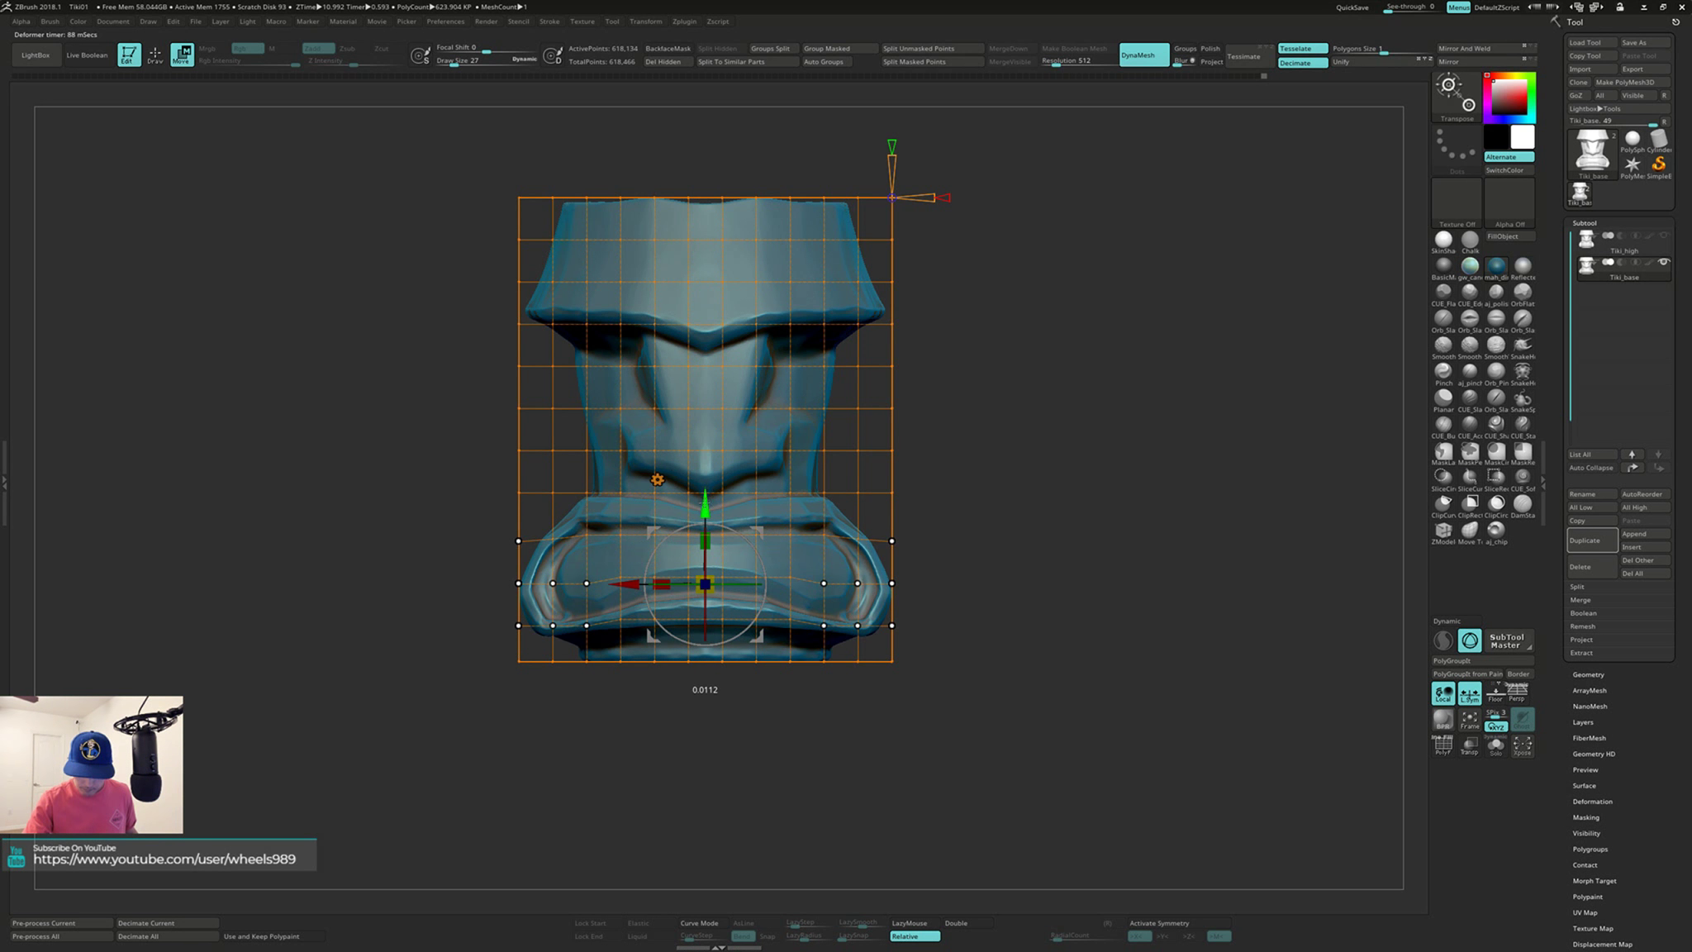
# Step: Remove the upper row and innermost points from the mouth-corner selection and lower the remaining control points slightly along Y
pyautogui.press('ctrl')
pyautogui.keyDown('ctrl'); pyautogui.keyDown('alt'); pyautogui.moveTo(891, 528); pyautogui.dragTo(885, 549); pyautogui.keyUp('alt'); pyautogui.keyUp('ctrl')
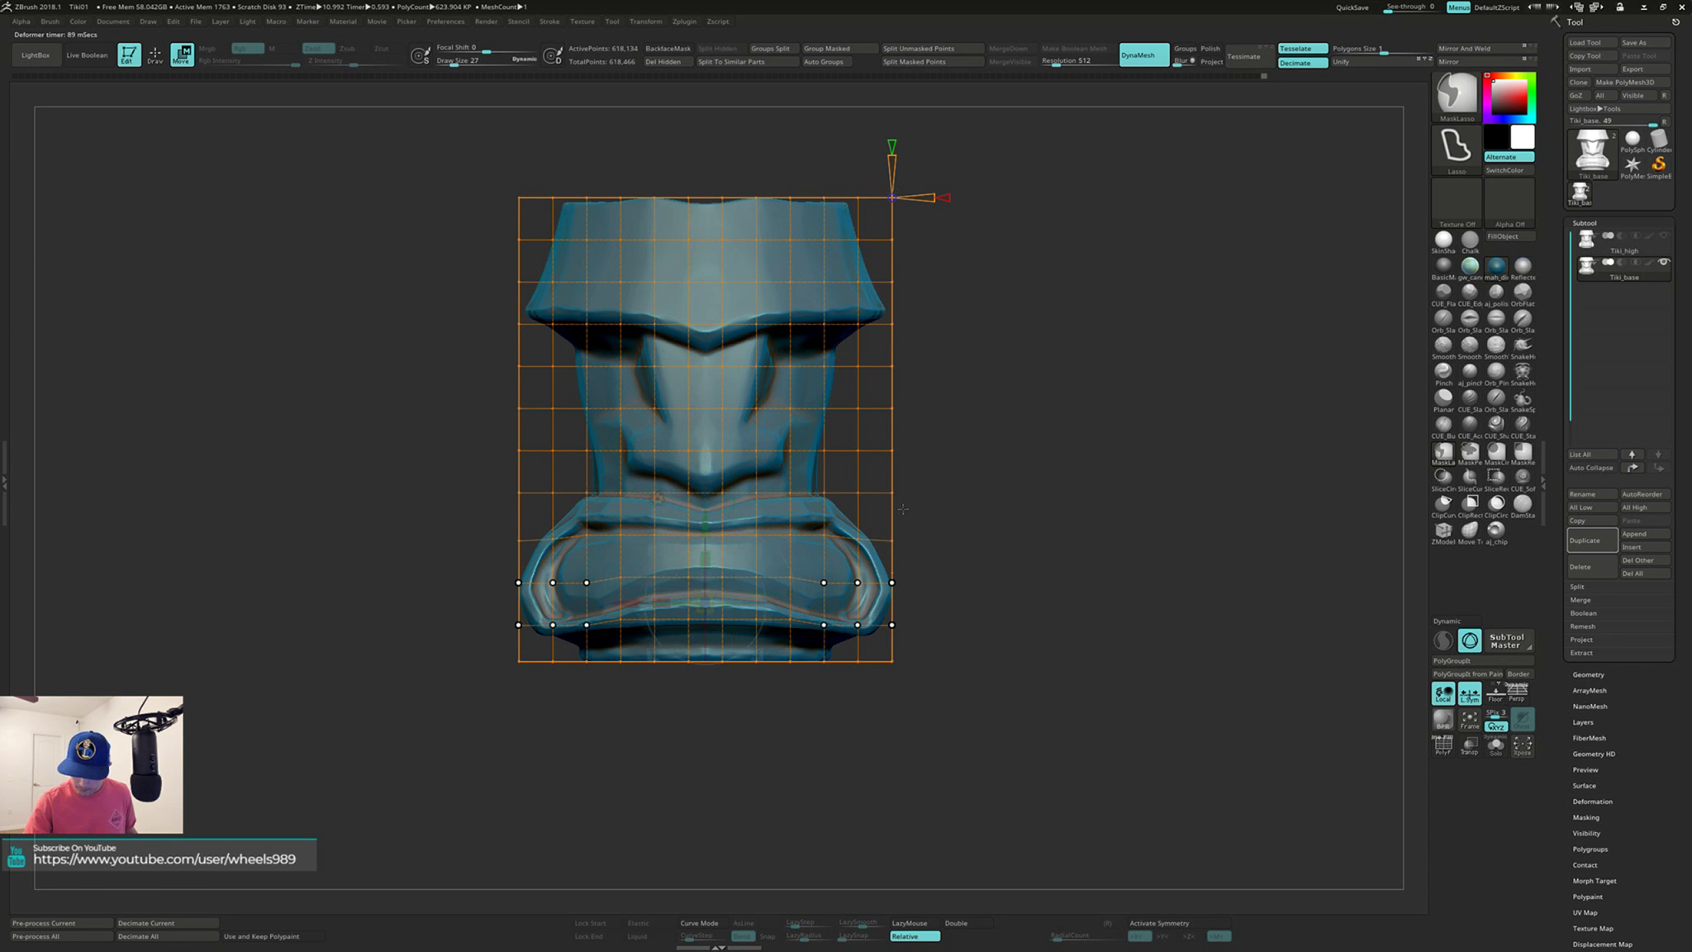
pyautogui.keyDown('ctrl'); pyautogui.keyDown('alt'); pyautogui.moveTo(815, 615); pyautogui.dragTo(829, 631); pyautogui.keyUp('alt'); pyautogui.keyUp('ctrl')
pyautogui.keyDown('ctrl'); pyautogui.keyDown('alt'); pyautogui.moveTo(578, 615); pyautogui.dragTo(594, 633); pyautogui.keyUp('alt'); pyautogui.keyUp('ctrl')
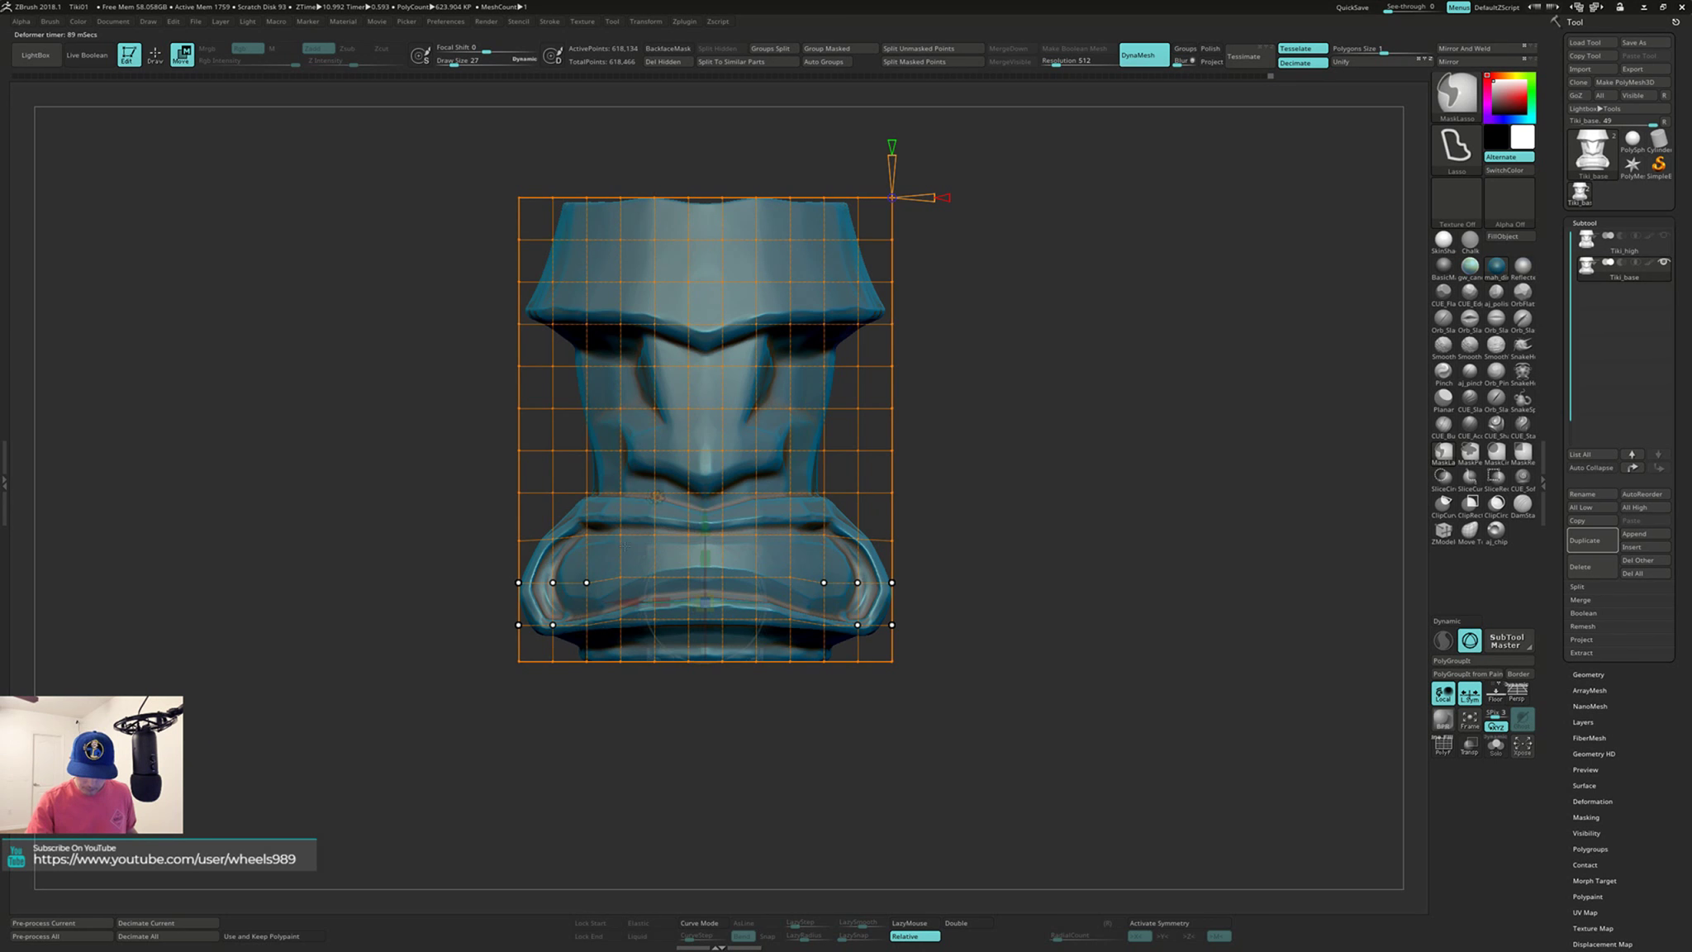
pyautogui.keyDown('ctrl'); pyautogui.keyDown('alt'); pyautogui.moveTo(578, 575); pyautogui.dragTo(595, 592); pyautogui.keyUp('alt'); pyautogui.keyUp('ctrl')
pyautogui.keyDown('ctrl'); pyautogui.keyDown('alt'); pyautogui.moveTo(830, 558); pyautogui.dragTo(830, 563); pyautogui.keyUp('alt'); pyautogui.keyUp('ctrl')
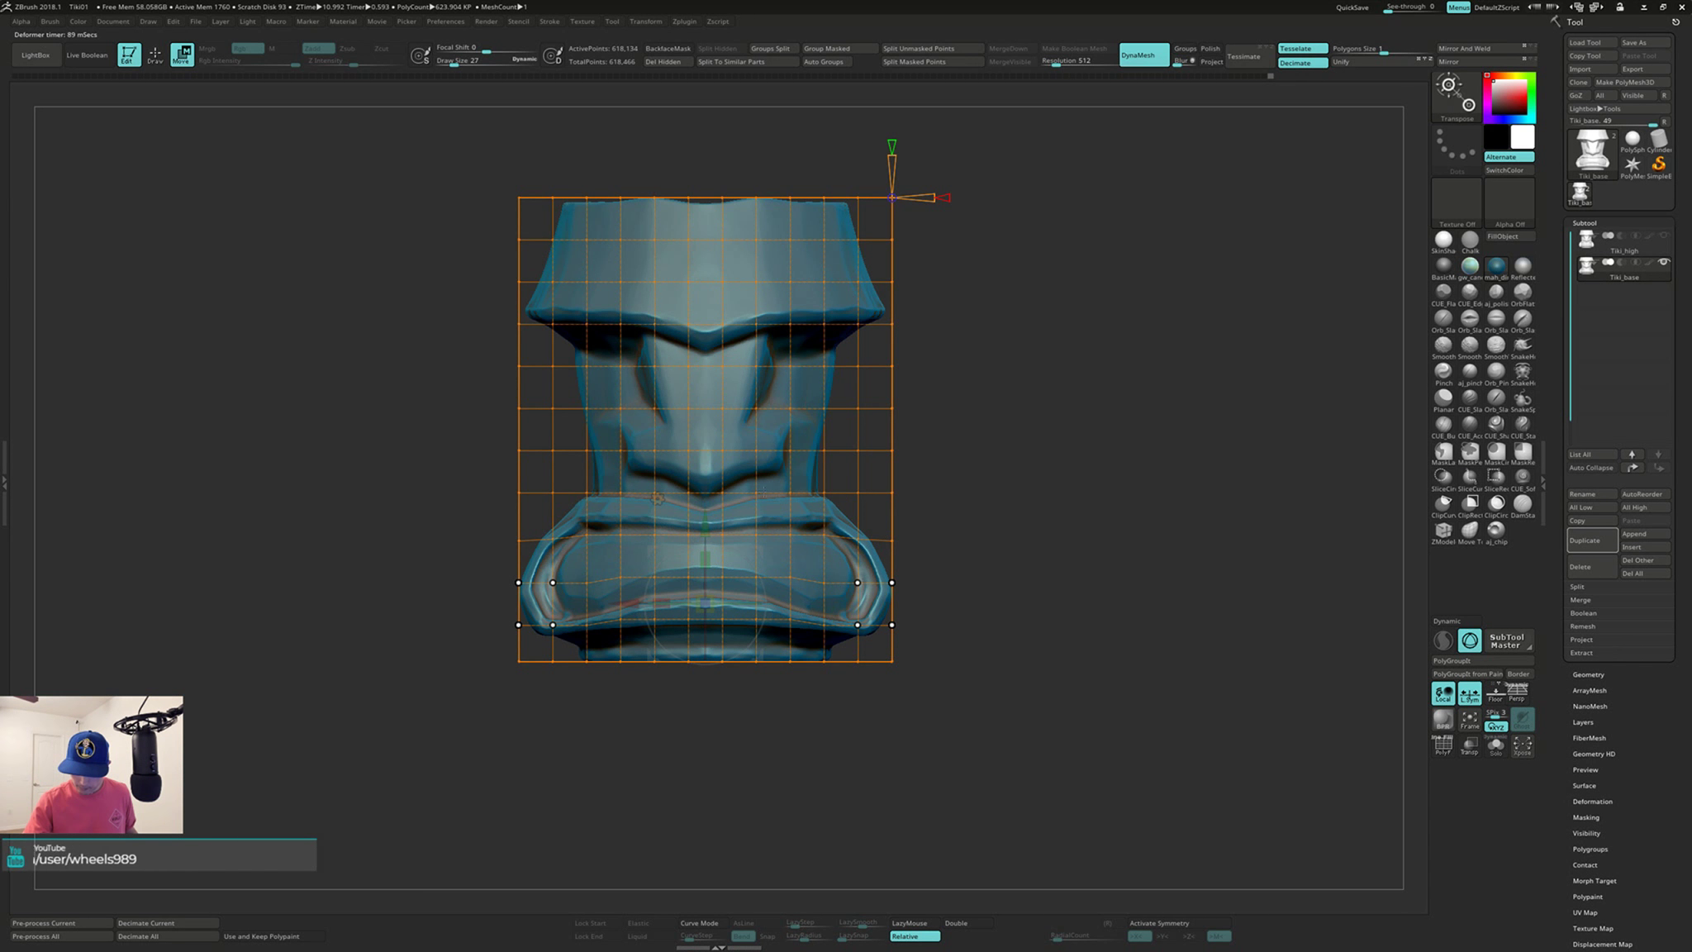
pyautogui.moveTo(705, 525); pyautogui.dragTo(703, 516)
# Step: Keep only the outermost mouth-corner control points selected, lower them along Y, and clear the selection
pyautogui.keyDown('ctrl'); pyautogui.keyDown('alt'); pyautogui.moveTo(544, 573); pyautogui.dragTo(560, 593); pyautogui.keyUp('alt'); pyautogui.keyUp('ctrl')
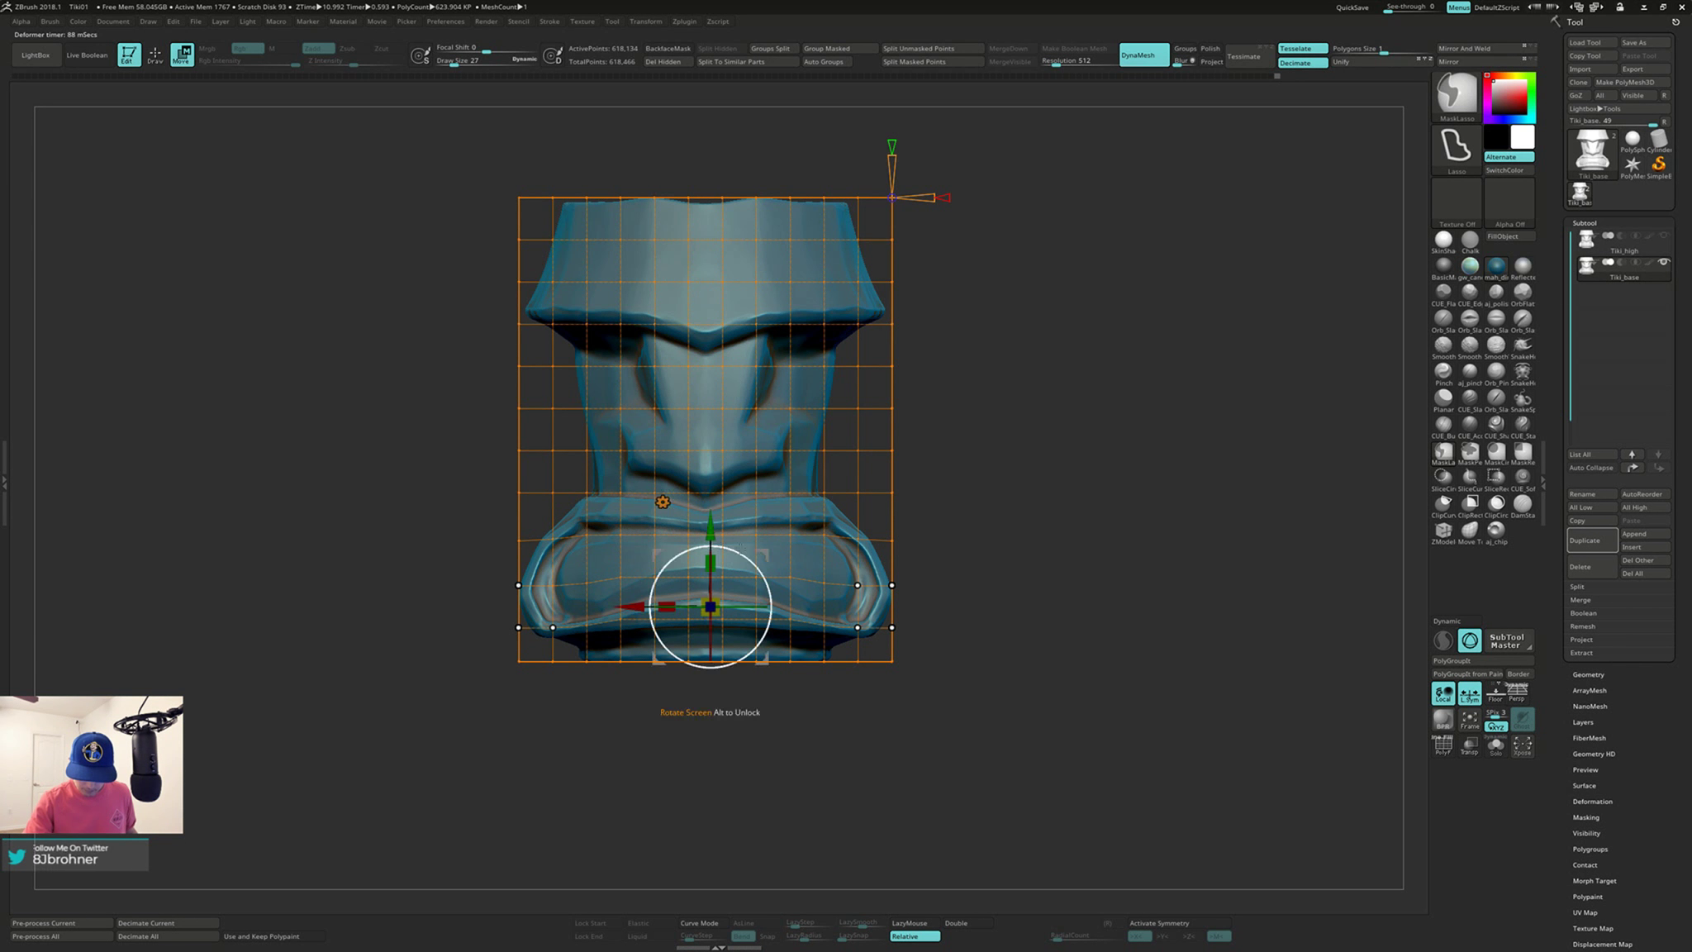
pyautogui.keyDown('ctrl'); pyautogui.keyDown('alt'); pyautogui.moveTo(850, 572); pyautogui.dragTo(864, 636); pyautogui.keyUp('alt'); pyautogui.keyUp('ctrl')
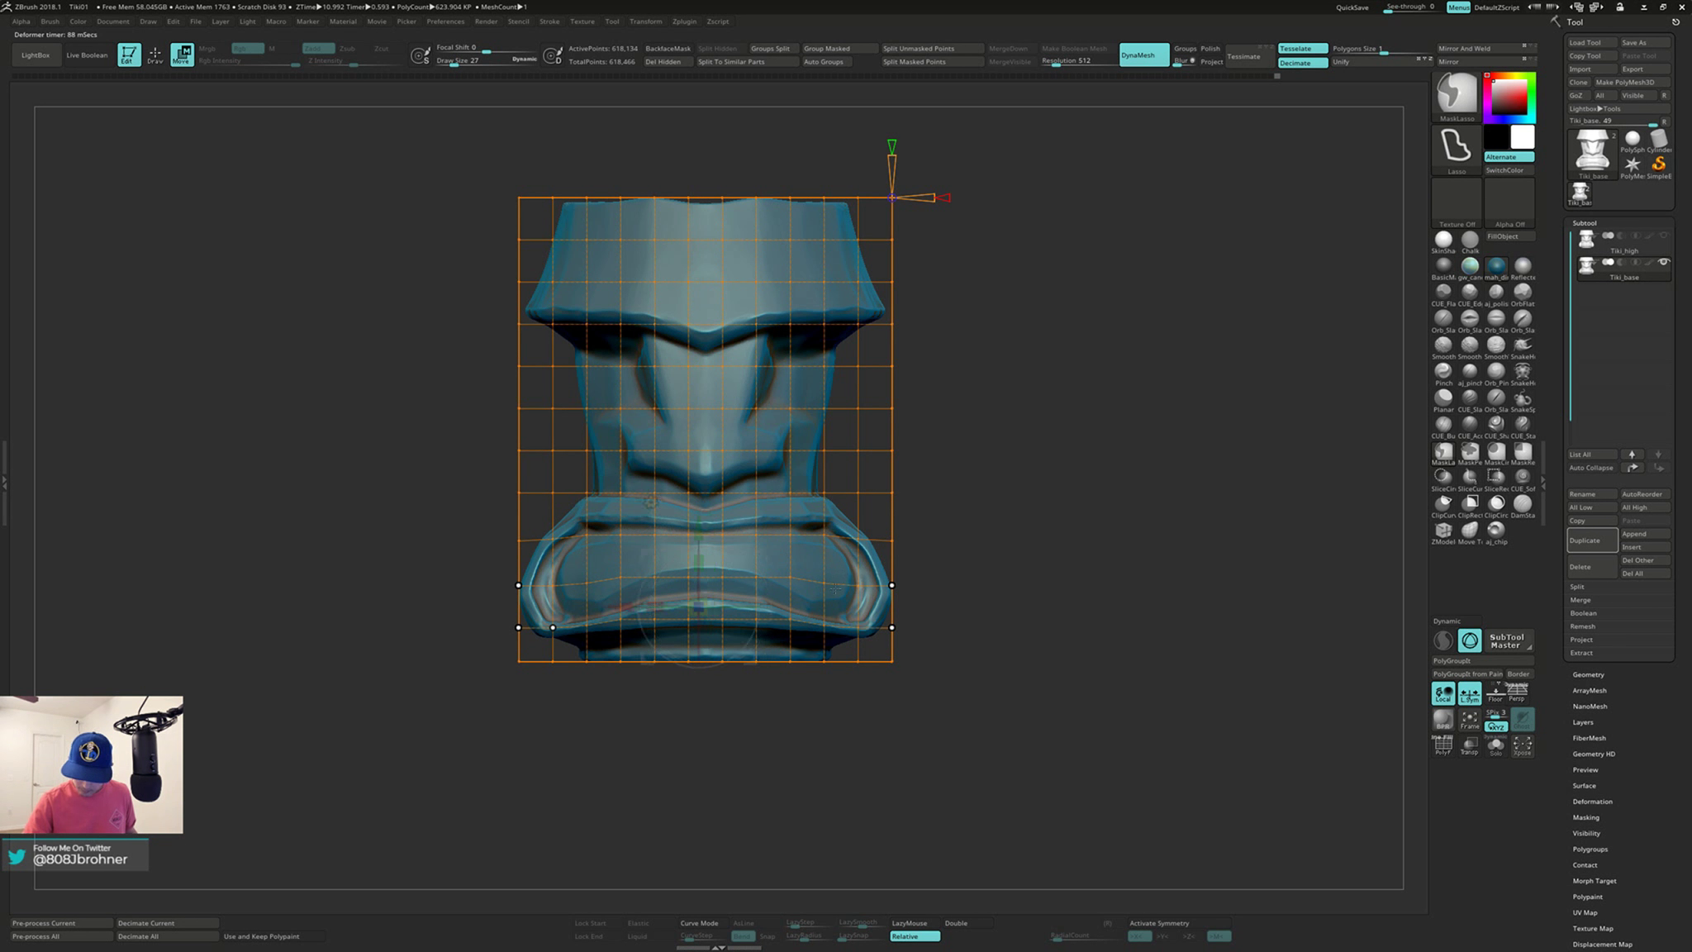
pyautogui.keyDown('ctrl'); pyautogui.keyDown('alt'); pyautogui.moveTo(545, 615); pyautogui.dragTo(560, 637); pyautogui.keyUp('alt'); pyautogui.keyUp('ctrl')
pyautogui.moveTo(704, 523); pyautogui.dragTo(705, 533)
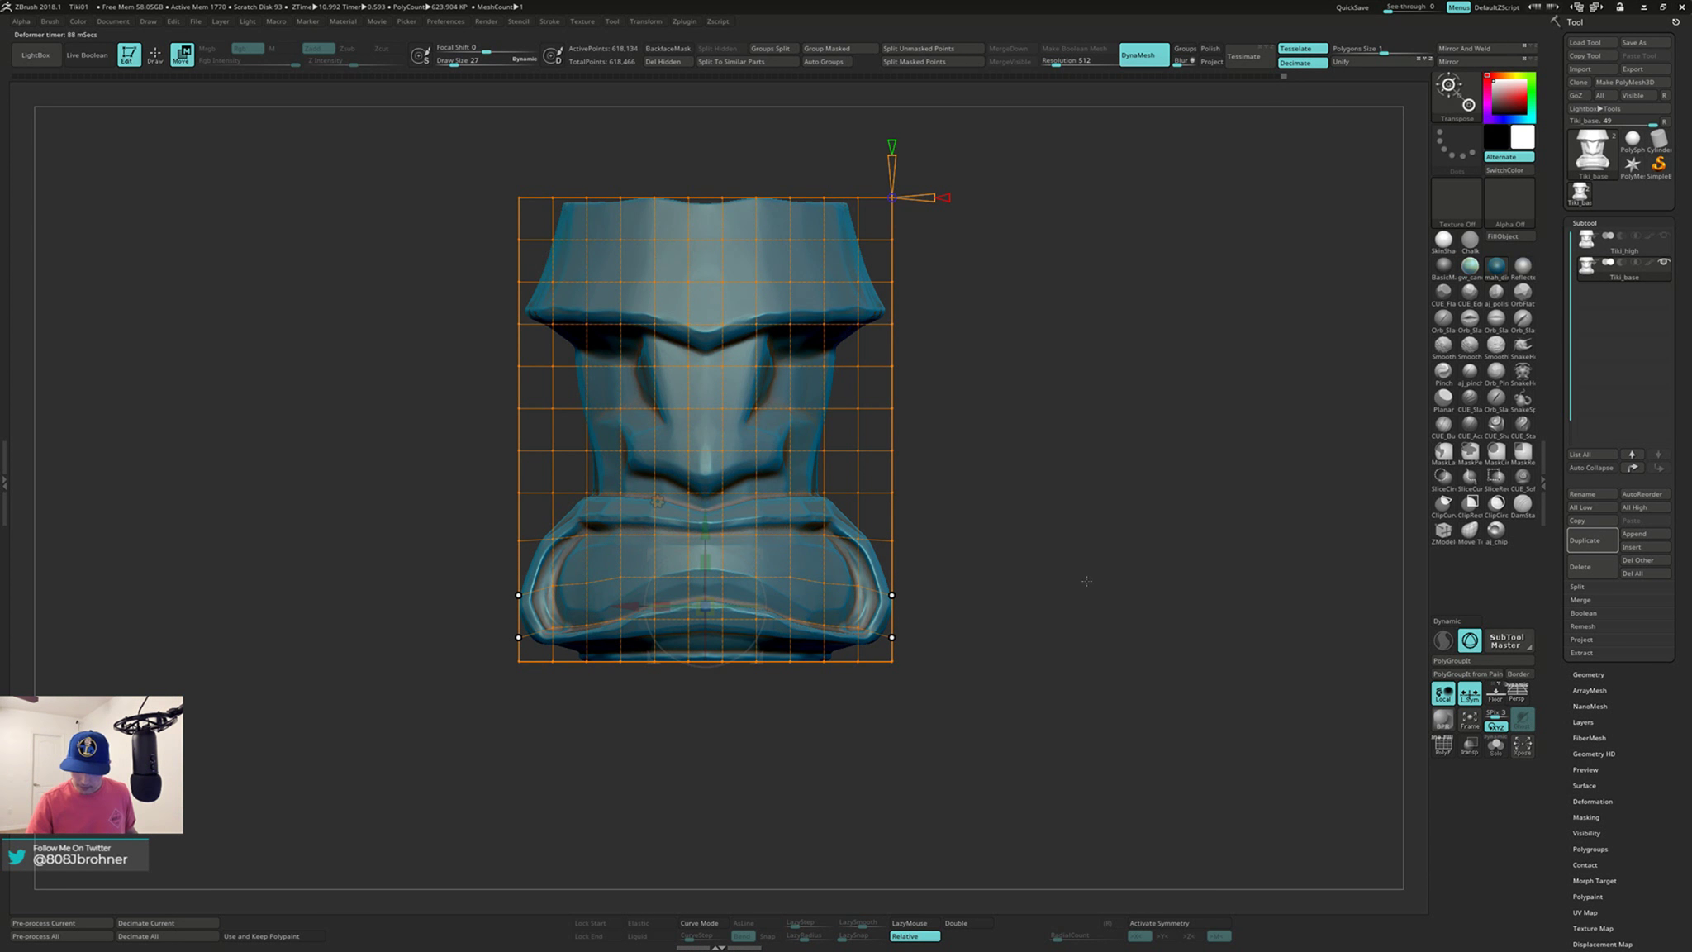
pyautogui.keyDown('ctrl'); pyautogui.moveTo(1085, 594); pyautogui.dragTo(1089, 627); pyautogui.keyUp('ctrl')
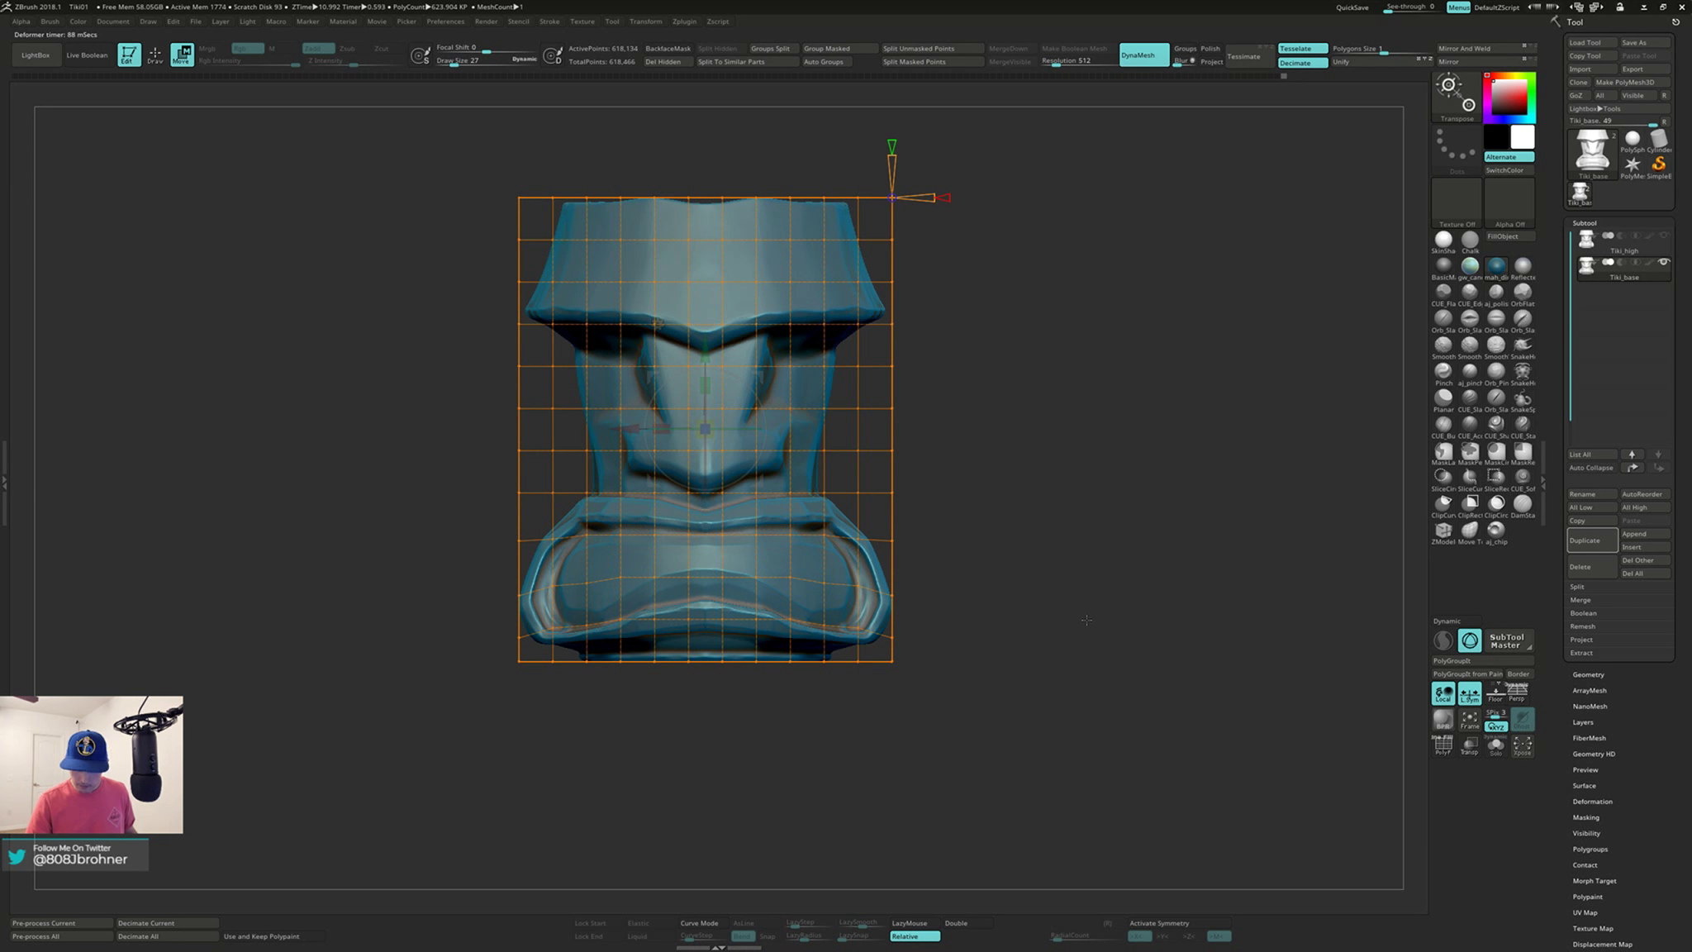
pyautogui.press('ctrl')
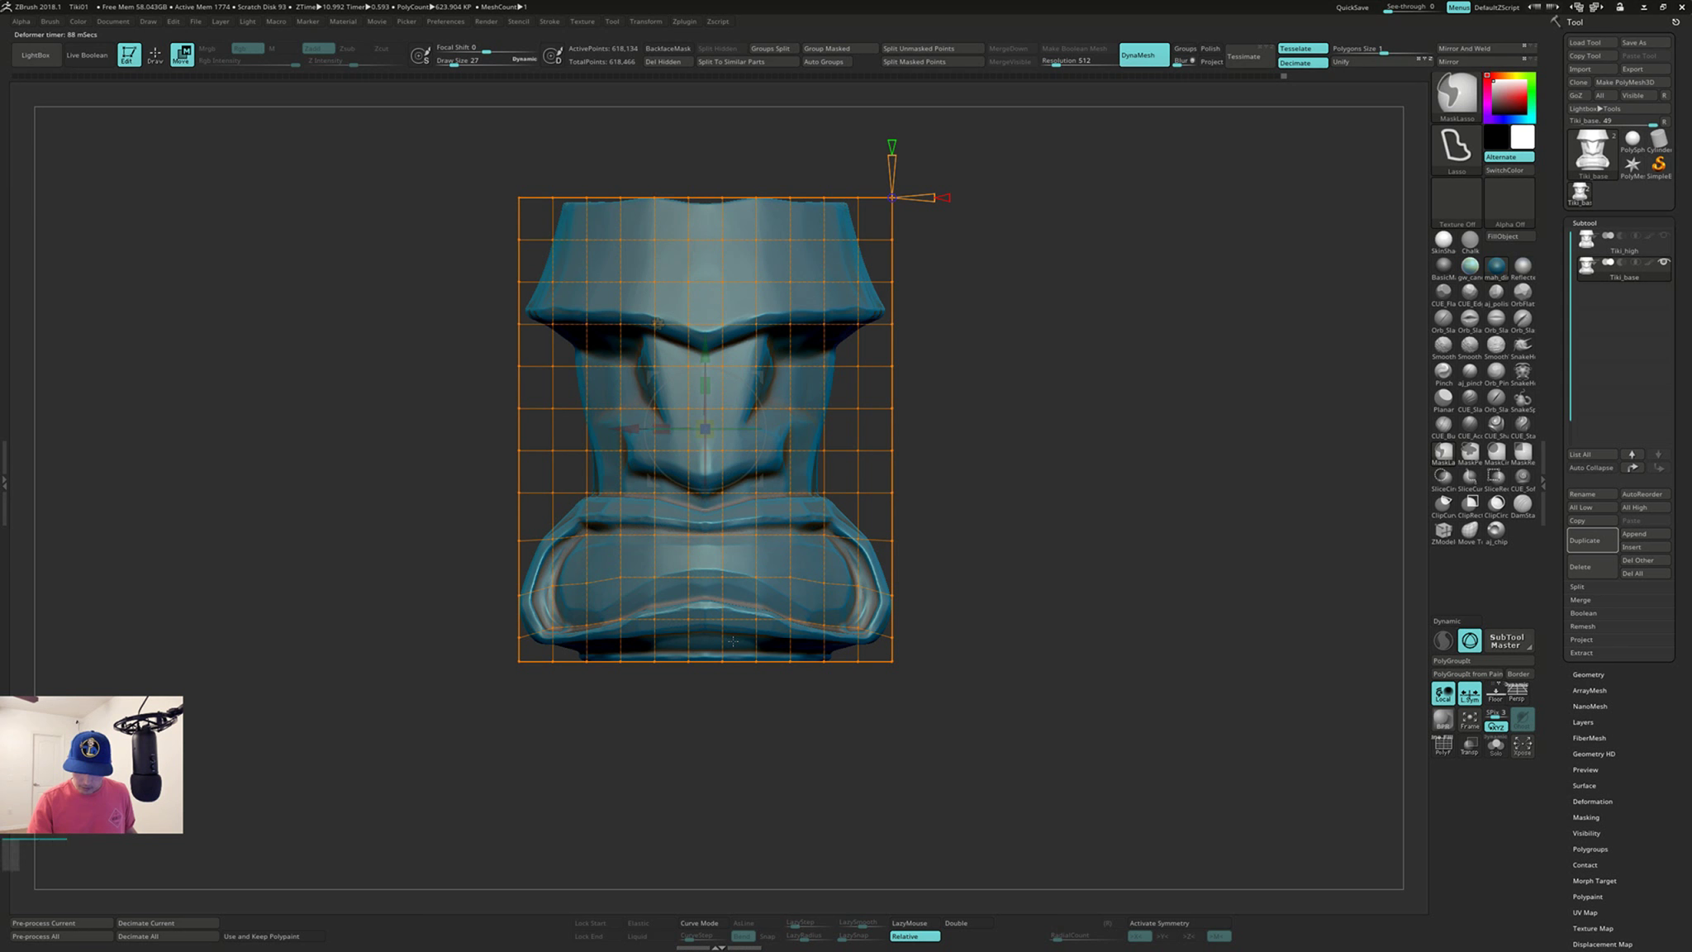
pyautogui.moveTo(1092, 575)
pyautogui.mouseDown()
pyautogui.moveTo(1065, 567)
pyautogui.moveTo(1084, 566)
pyautogui.moveTo(1080, 585)
pyautogui.mouseUp()
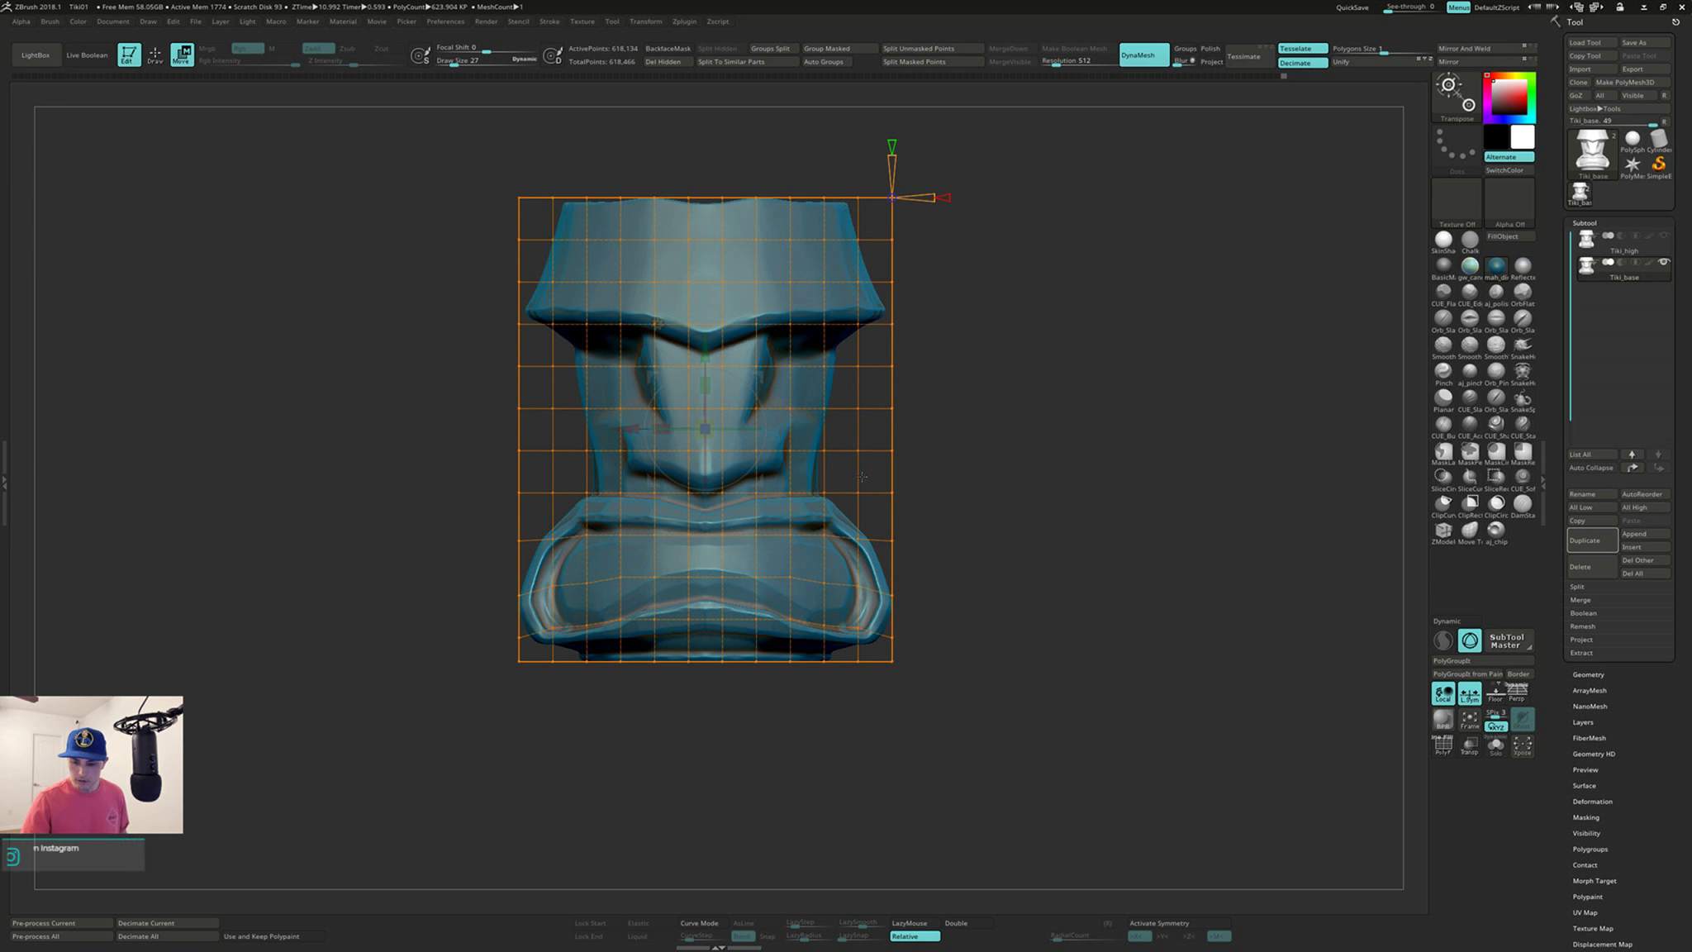
# Step: Try scaling the two-by-two groups of lattice control points beside the nose along X and clear the selection
pyautogui.press('ctrl')
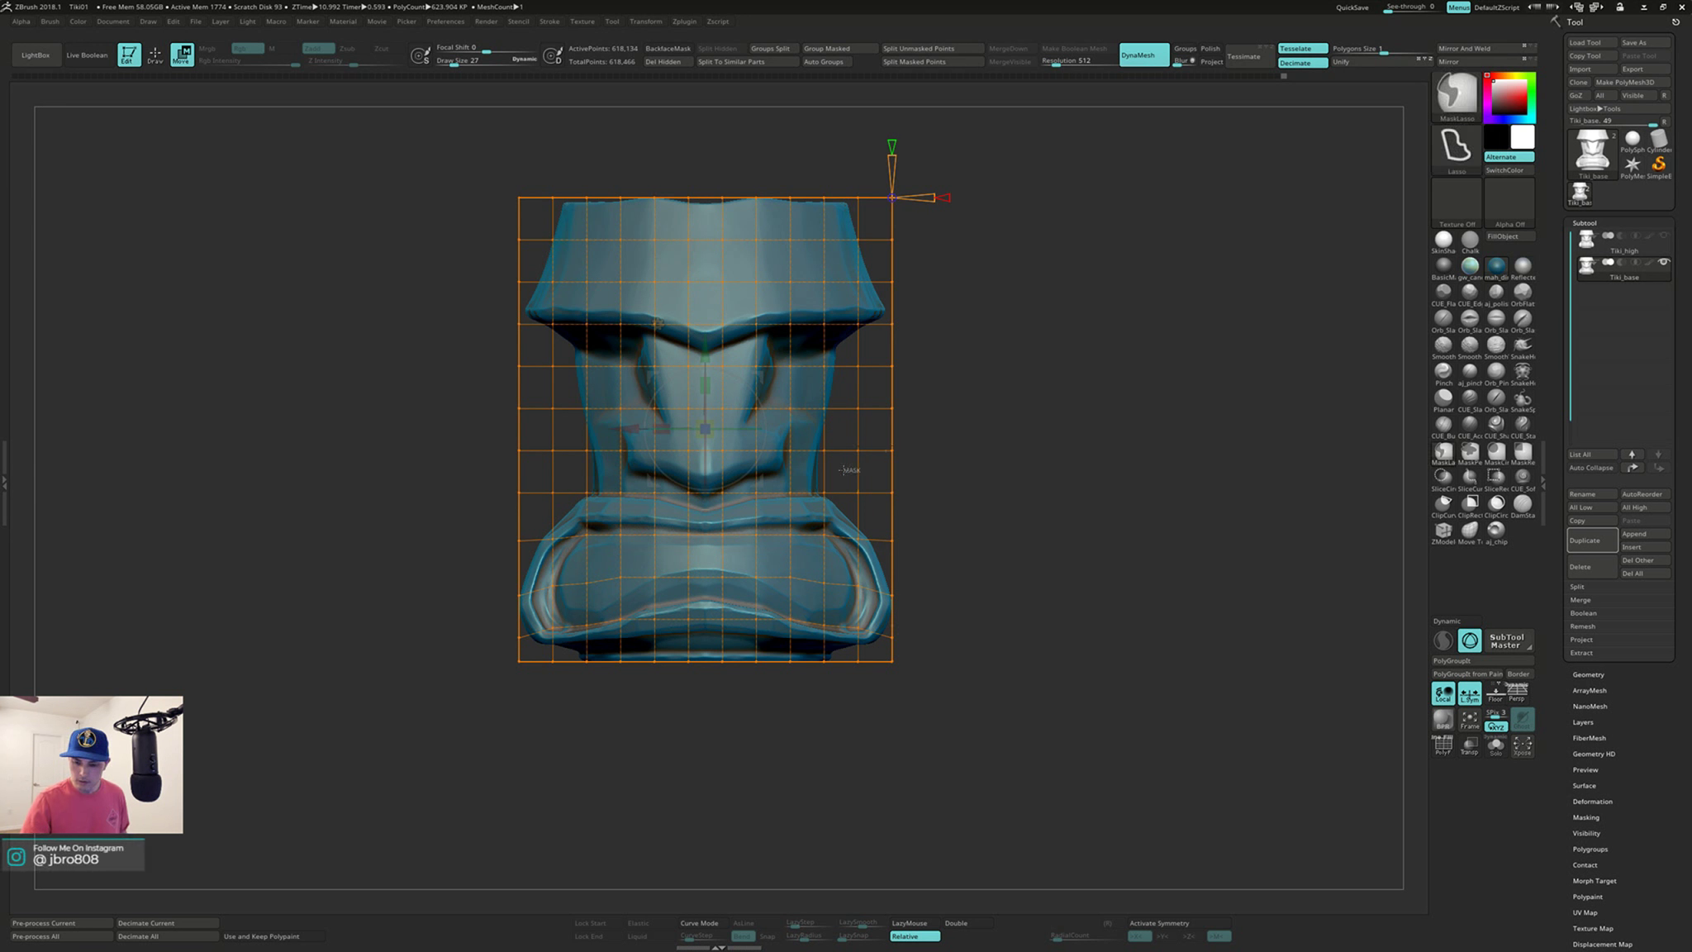
pyautogui.keyDown('ctrl'); pyautogui.moveTo(841, 469); pyautogui.dragTo(858, 395); pyautogui.keyUp('ctrl')
pyautogui.keyDown('ctrl'); pyautogui.moveTo(866, 457); pyautogui.dragTo(859, 466); pyautogui.keyUp('ctrl')
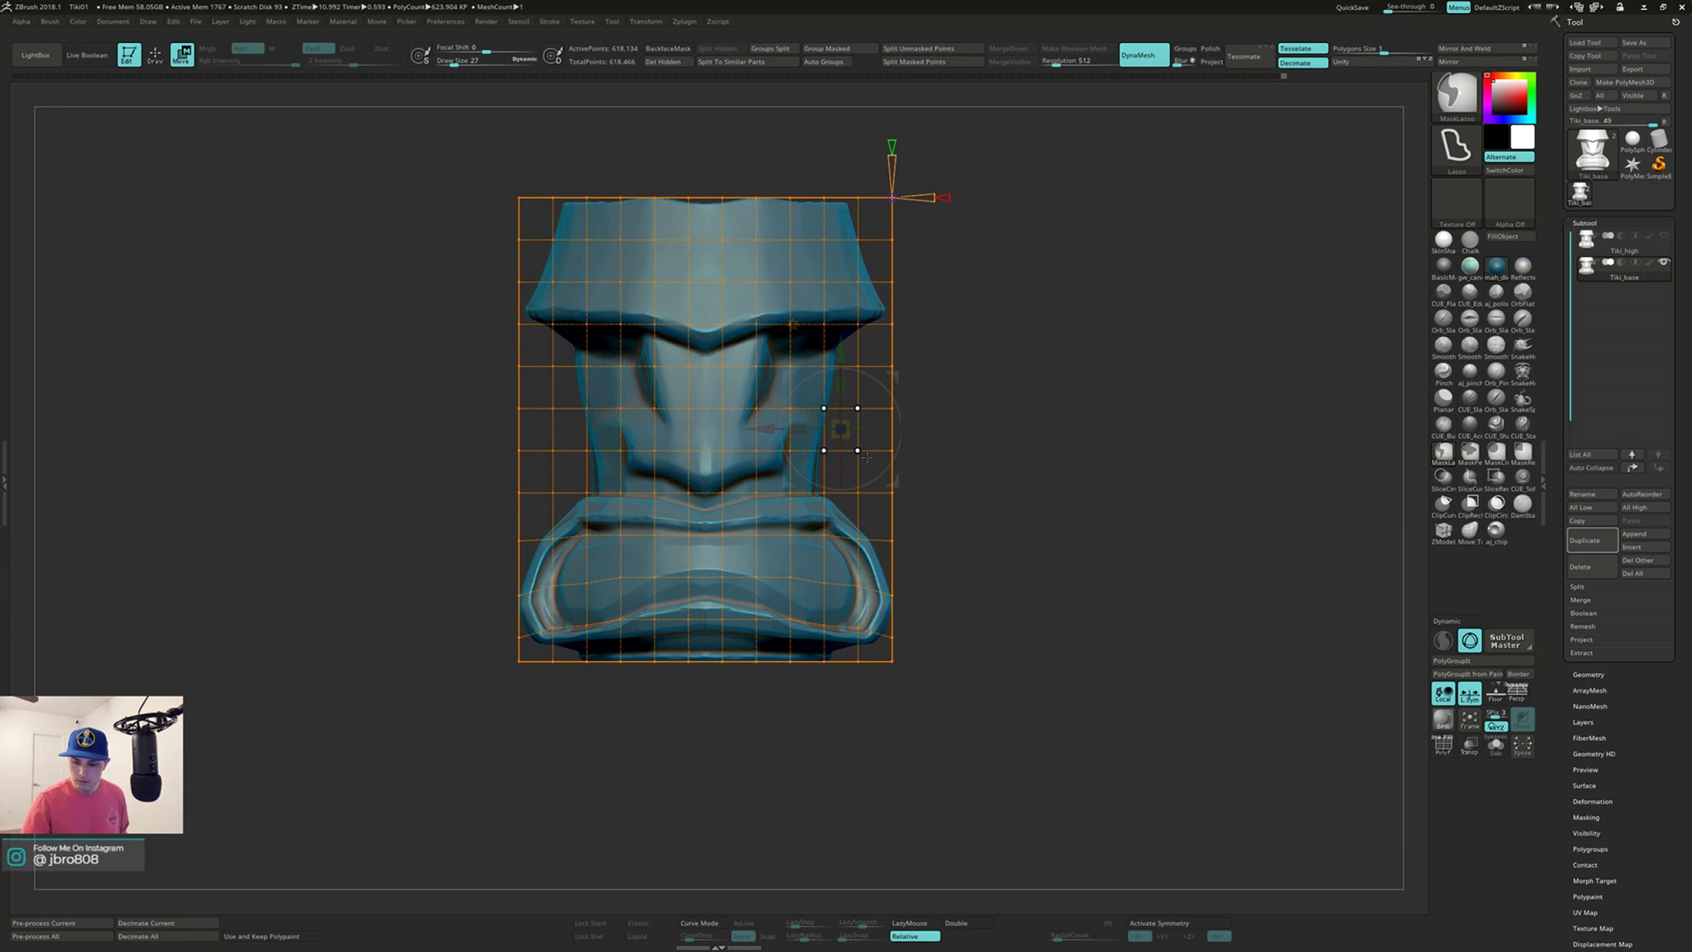
pyautogui.moveTo(580, 395)
pyautogui.keyDown('ctrl'); pyautogui.mouseDown()
pyautogui.moveTo(615, 471)
pyautogui.moveTo(619, 394)
pyautogui.mouseUp(); pyautogui.keyUp('ctrl')
pyautogui.keyDown('ctrl'); pyautogui.moveTo(962, 393); pyautogui.dragTo(1005, 402); pyautogui.keyUp('ctrl')
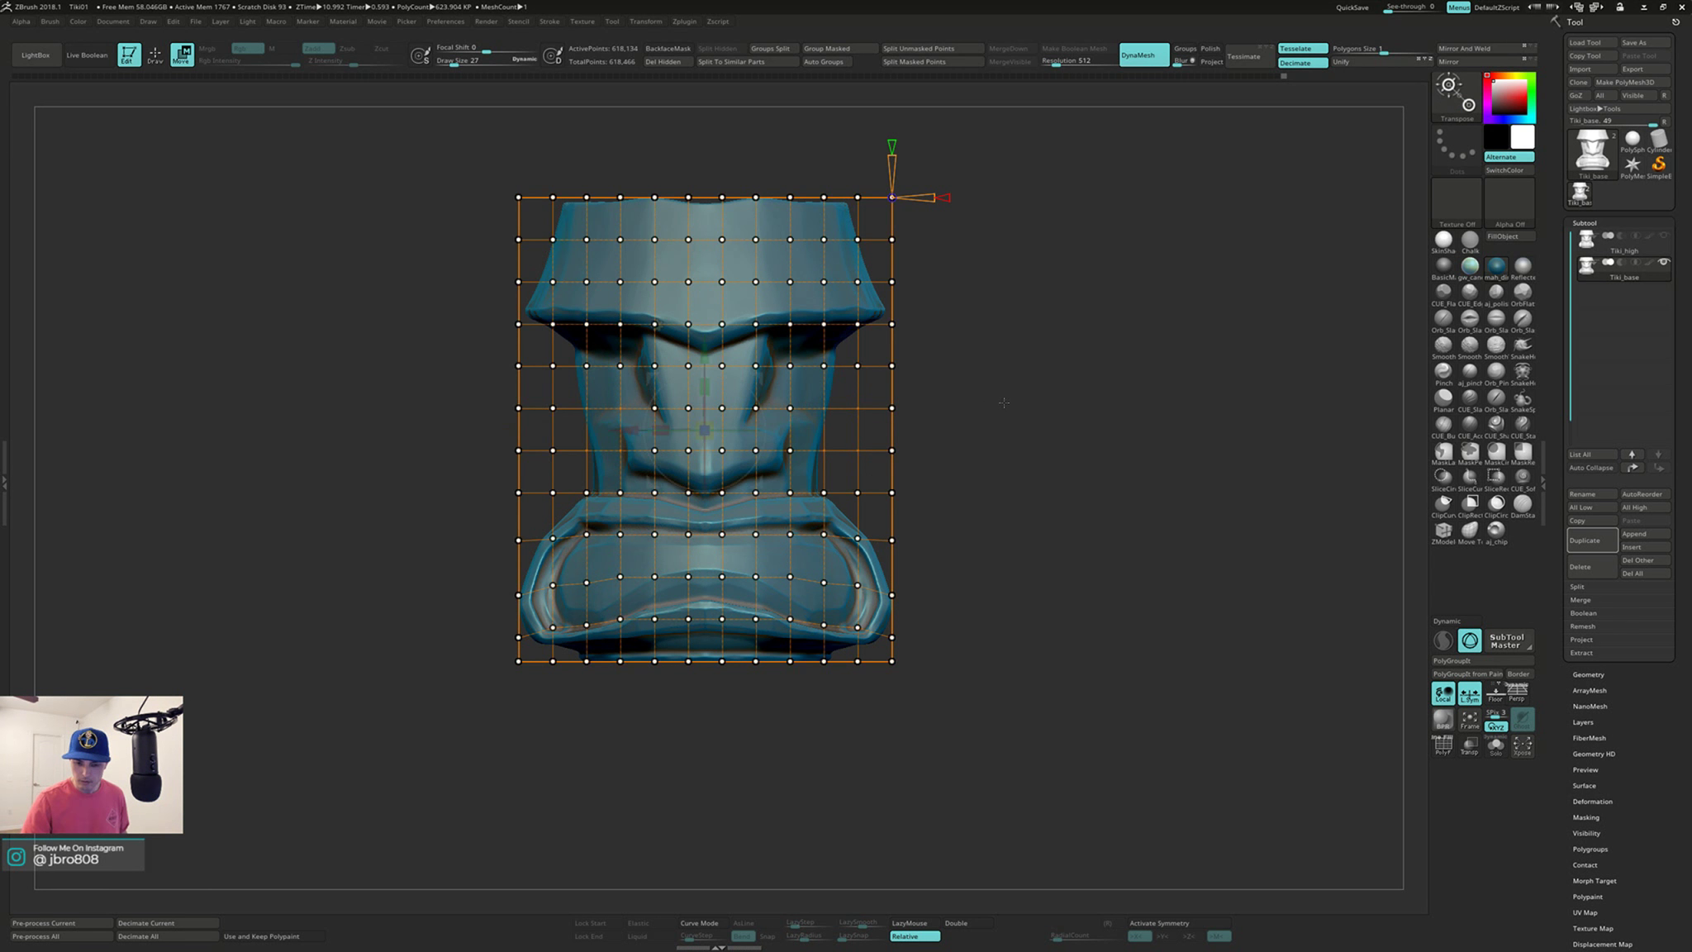
pyautogui.hotkey('ctrl', 'z')
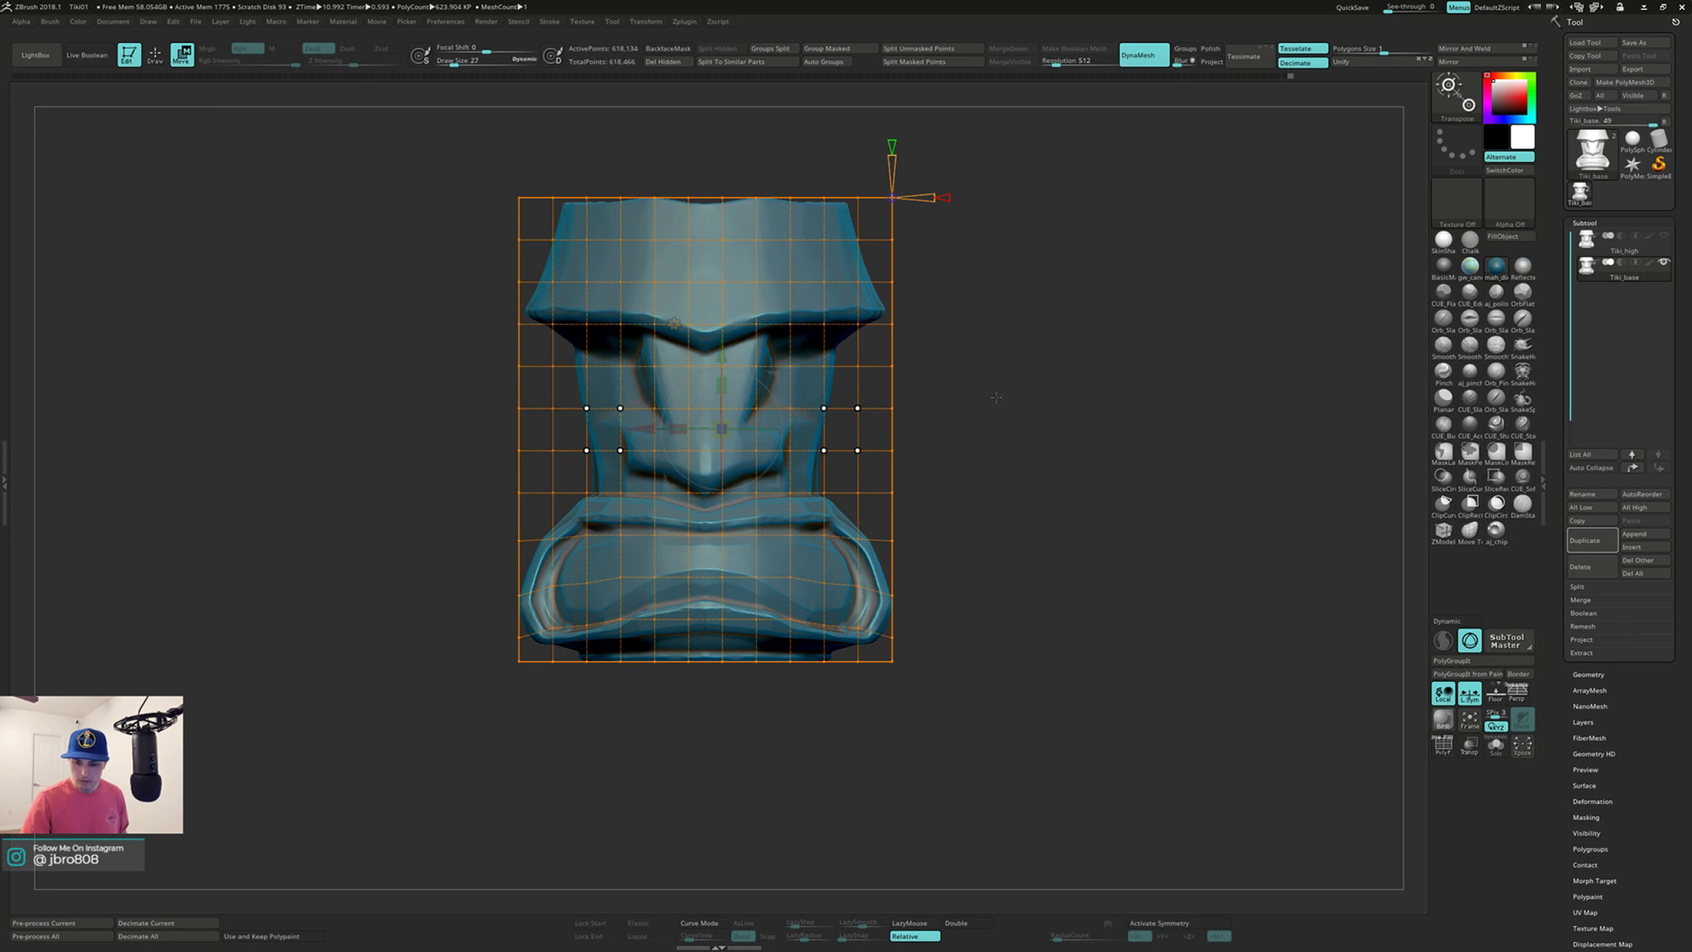
pyautogui.moveTo(678, 428); pyautogui.dragTo(641, 420)
pyautogui.moveTo(1071, 348)
pyautogui.mouseDown()
pyautogui.moveTo(1020, 357)
pyautogui.moveTo(1103, 358)
pyautogui.mouseUp()
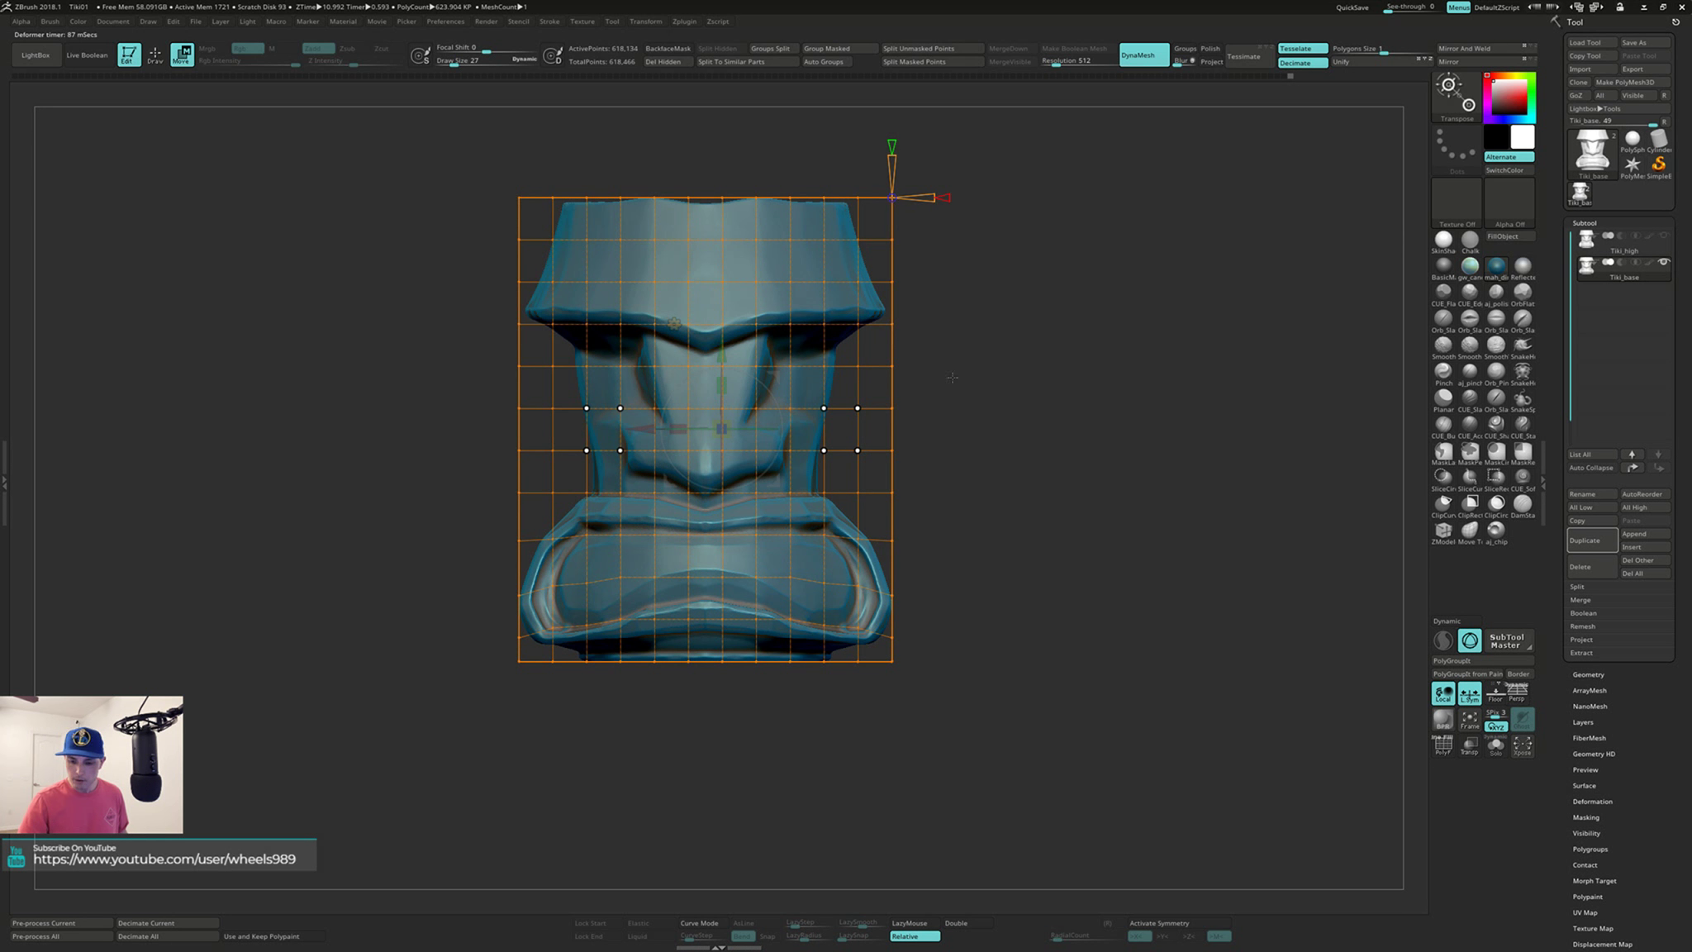
pyautogui.moveTo(963, 375)
pyautogui.mouseDown()
pyautogui.moveTo(898, 458)
pyautogui.moveTo(904, 490)
pyautogui.moveTo(818, 396)
pyautogui.moveTo(865, 468)
pyautogui.mouseUp()
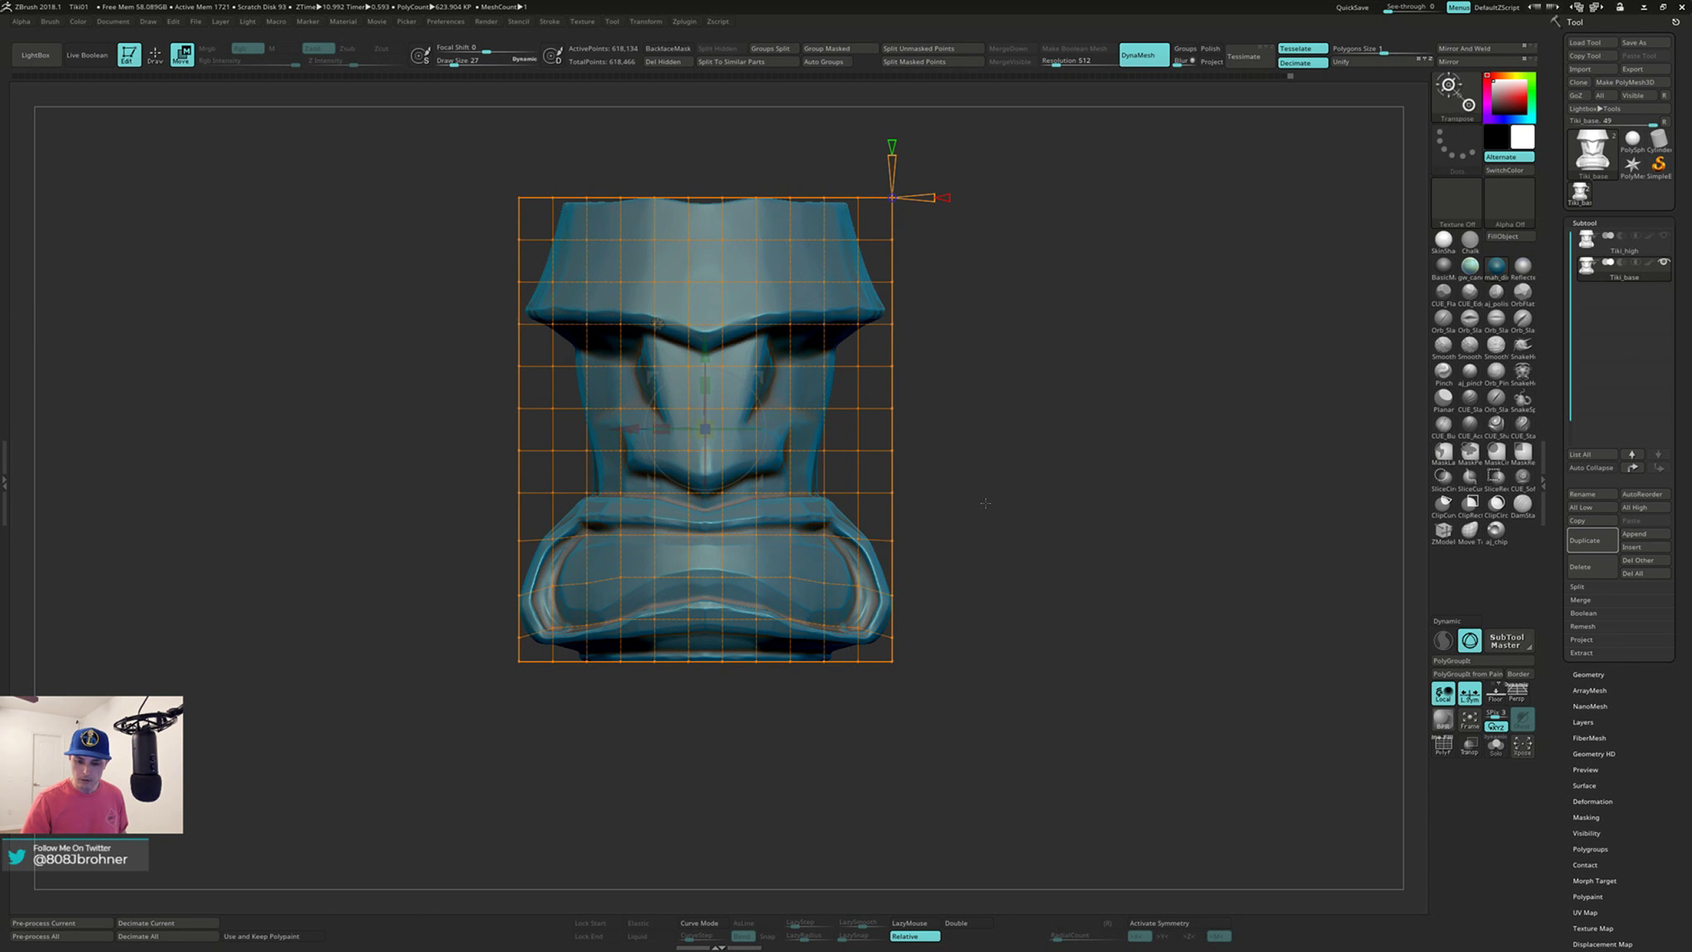
# Step: Reselect the cheek control points on both sides, try moving them along X, undo the move and deselect them
pyautogui.moveTo(867, 471)
pyautogui.keyDown('ctrl'); pyautogui.mouseDown()
pyautogui.moveTo(797, 446)
pyautogui.moveTo(869, 430)
pyautogui.moveTo(870, 461)
pyautogui.mouseUp(); pyautogui.keyUp('ctrl')
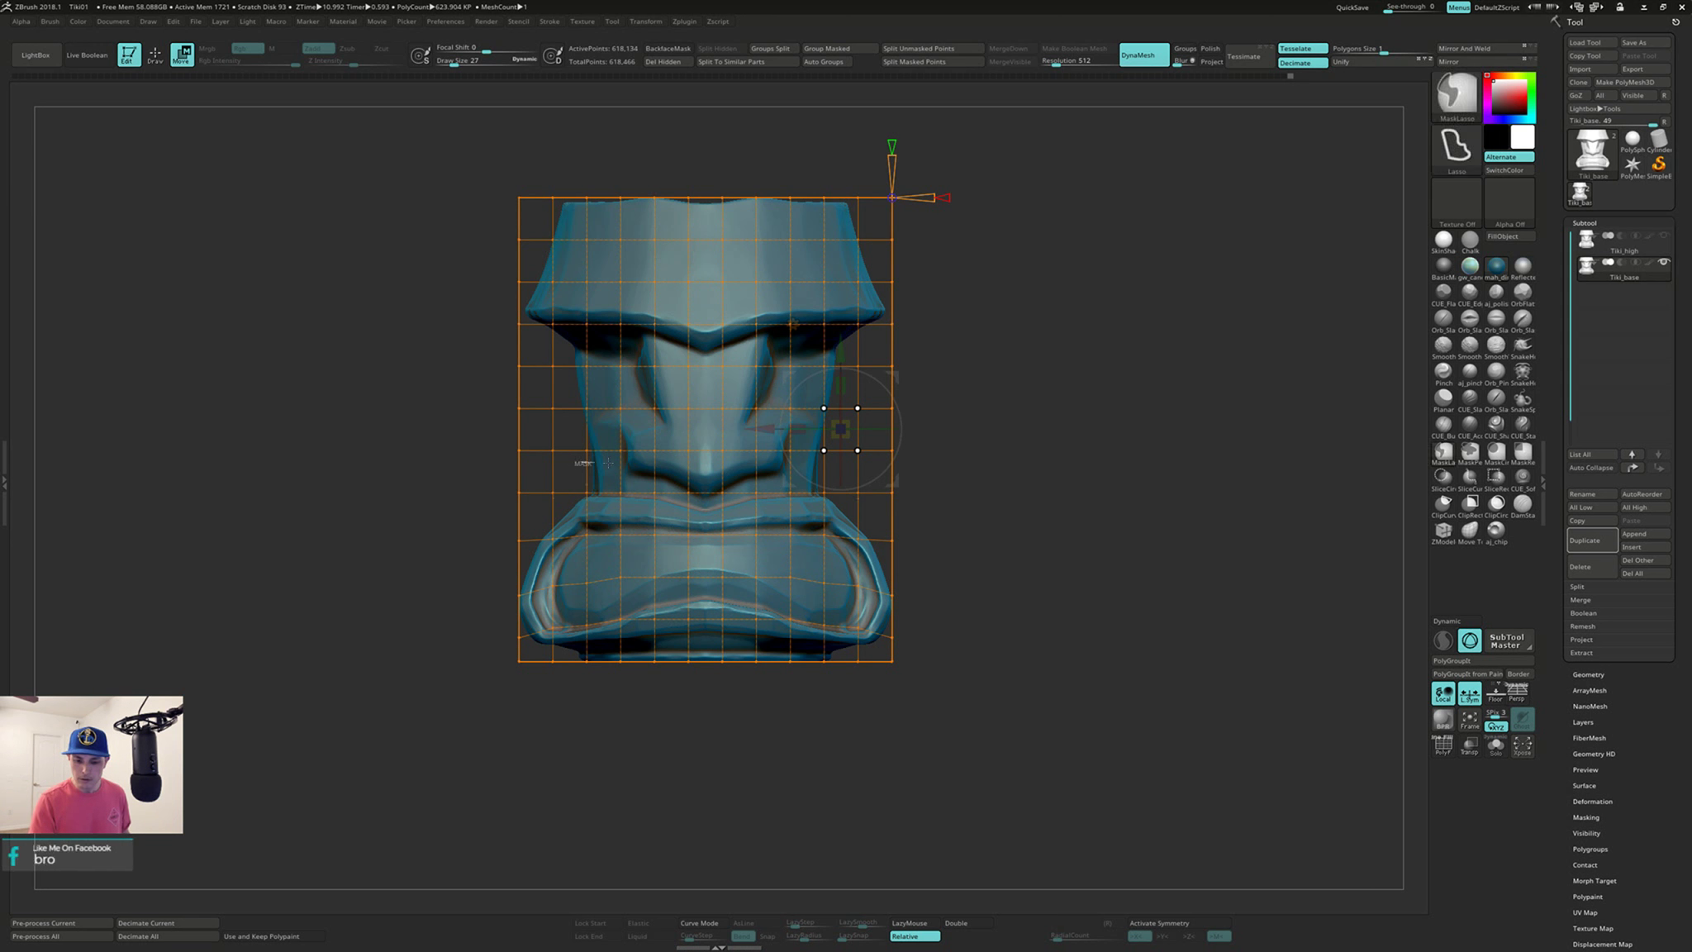
pyautogui.moveTo(577, 461)
pyautogui.keyDown('ctrl'); pyautogui.mouseDown()
pyautogui.moveTo(634, 407)
pyautogui.moveTo(564, 405)
pyautogui.mouseUp(); pyautogui.keyUp('ctrl')
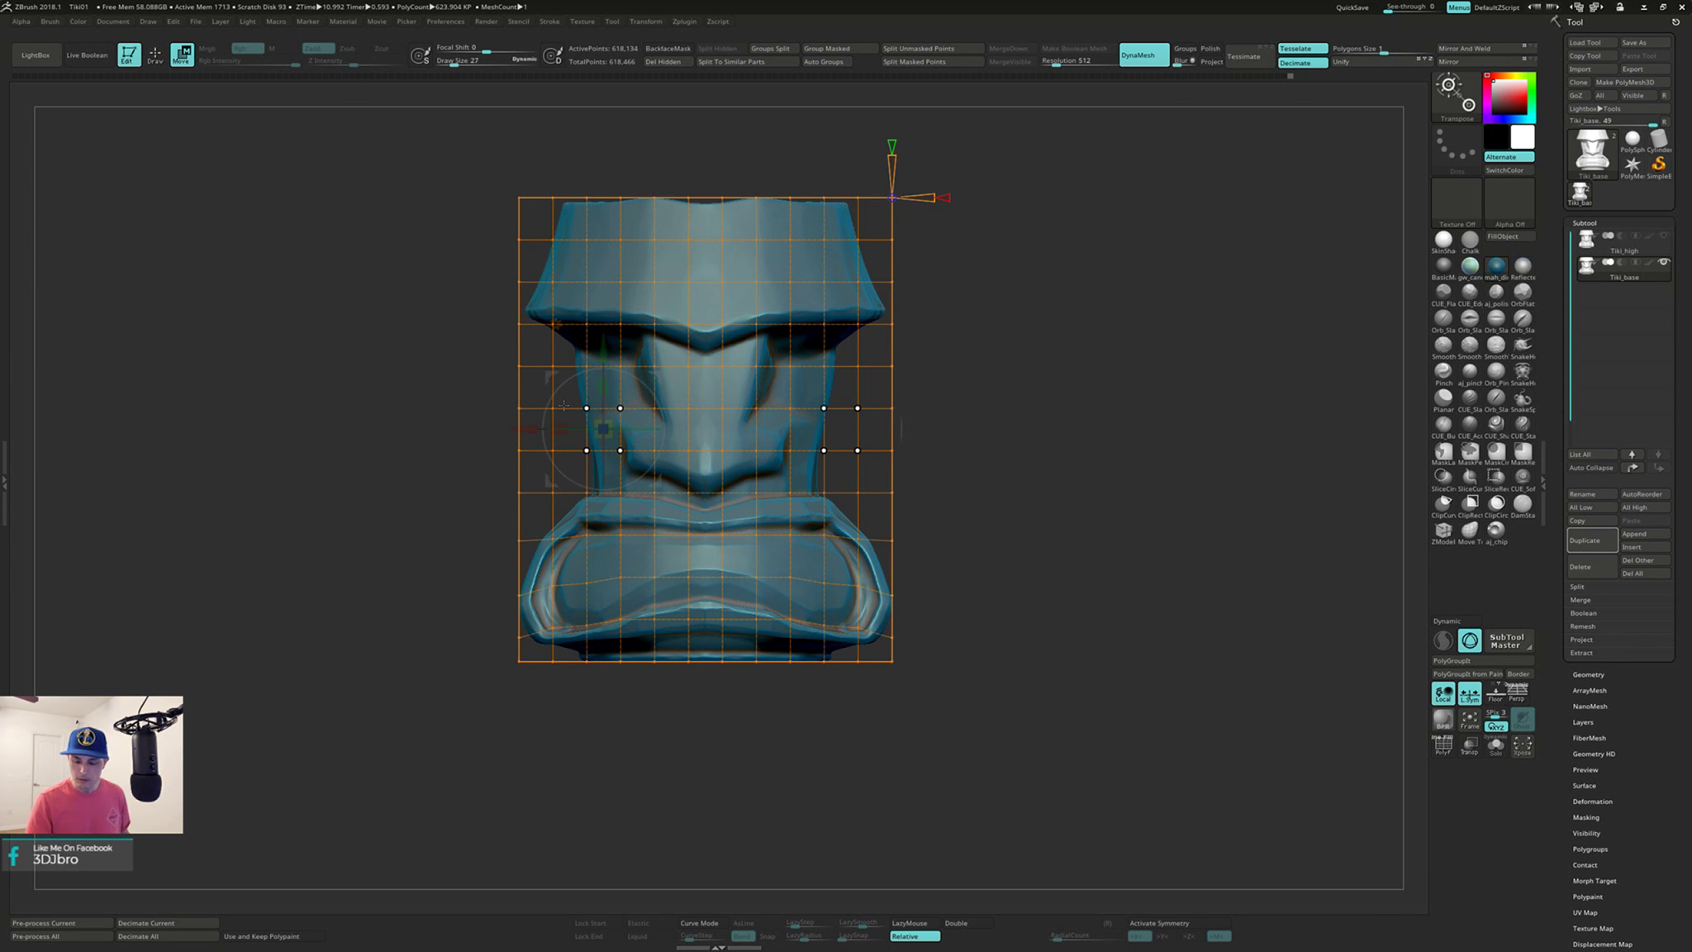
pyautogui.keyDown('ctrl'); pyautogui.click(1011, 430); pyautogui.keyUp('ctrl')
pyautogui.moveTo(1046, 429)
pyautogui.mouseDown()
pyautogui.moveTo(1016, 448)
pyautogui.moveTo(1048, 450)
pyautogui.moveTo(1032, 403)
pyautogui.moveTo(1008, 500)
pyautogui.moveTo(1027, 467)
pyautogui.mouseUp()
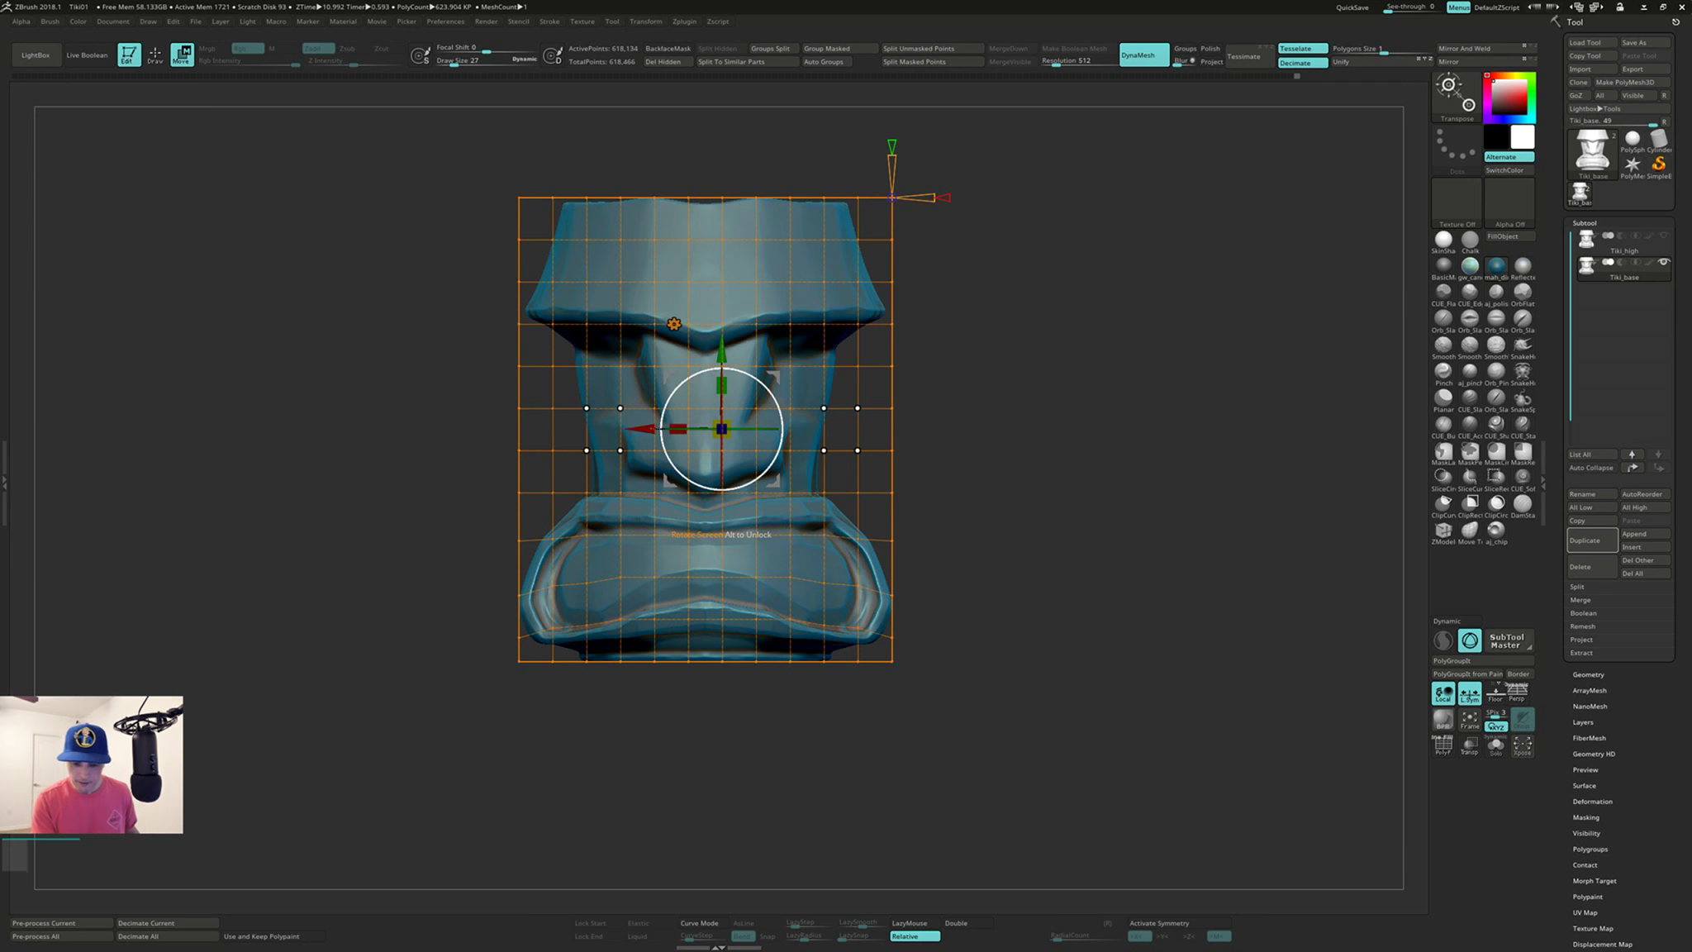
pyautogui.moveTo(643, 428); pyautogui.dragTo(615, 429)
pyautogui.hotkey('ctrl', 'z')
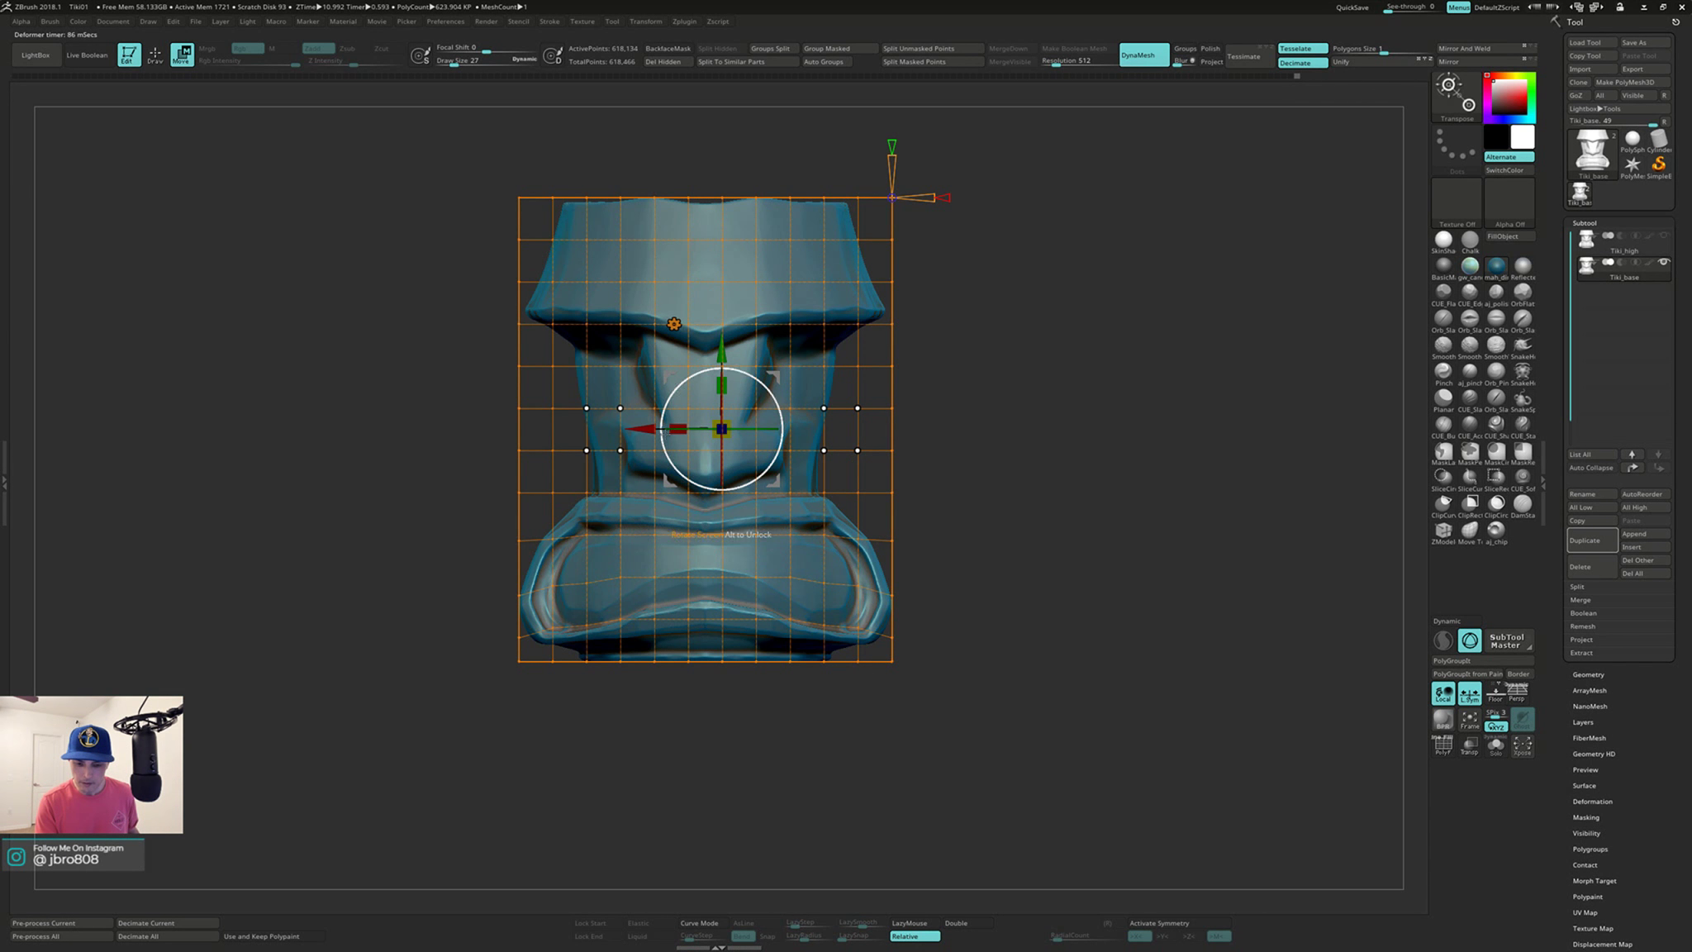
pyautogui.moveTo(1010, 489)
pyautogui.mouseDown()
pyautogui.moveTo(996, 496)
pyautogui.moveTo(1009, 488)
pyautogui.mouseUp()
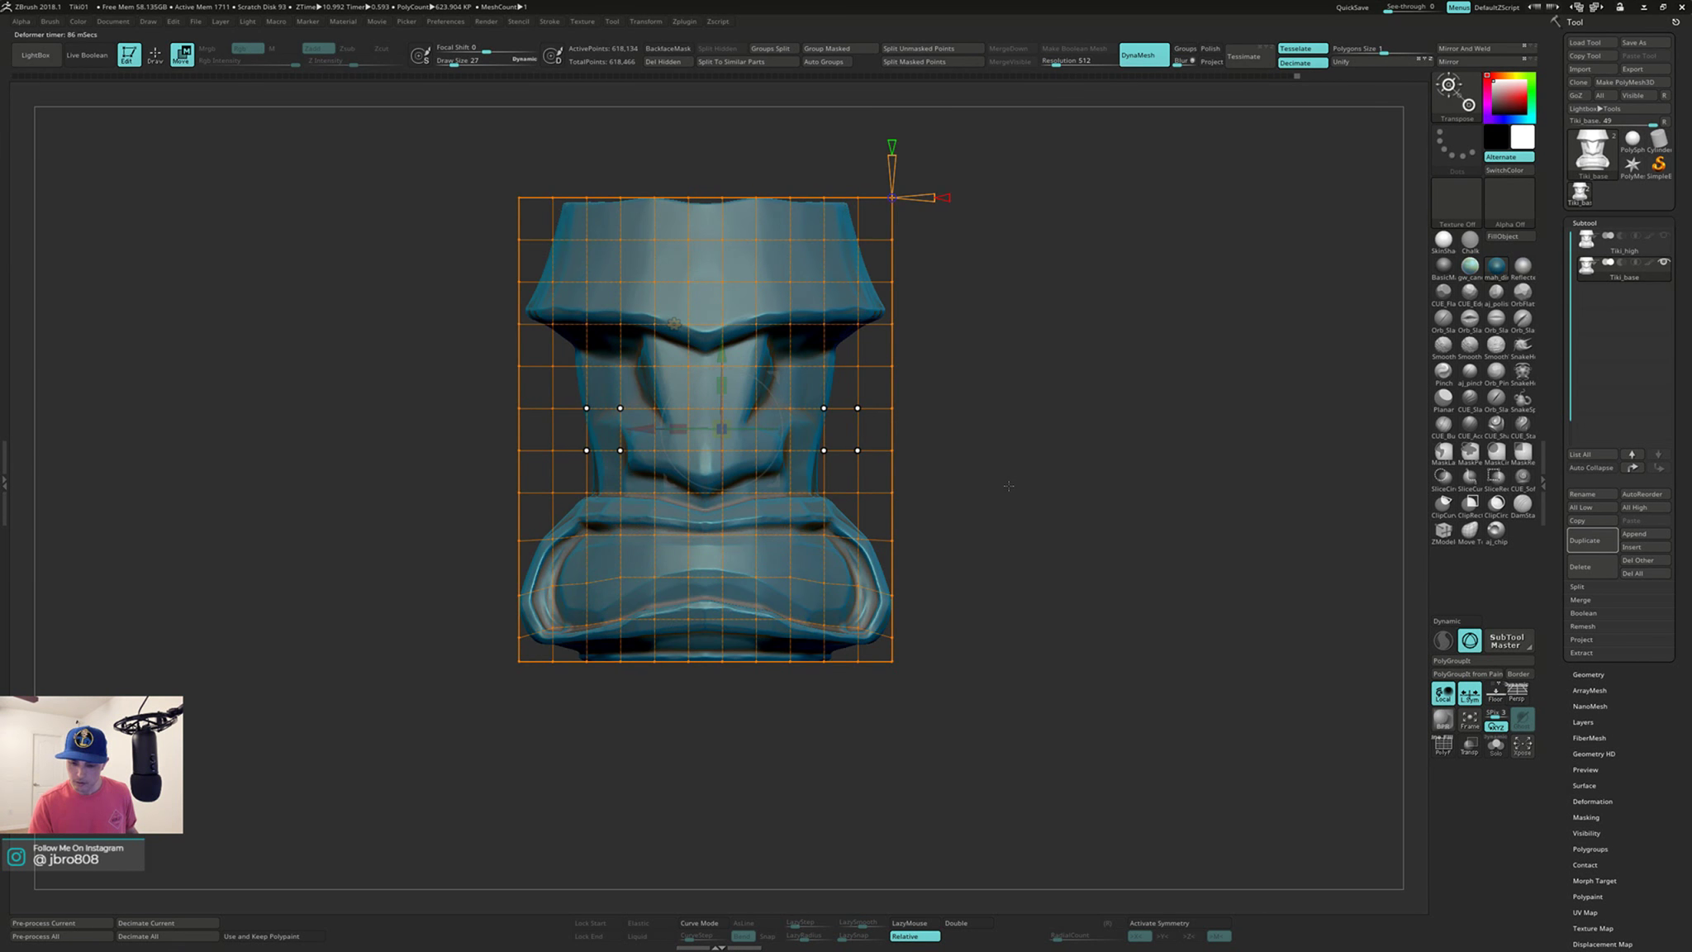
pyautogui.press('ctrl')
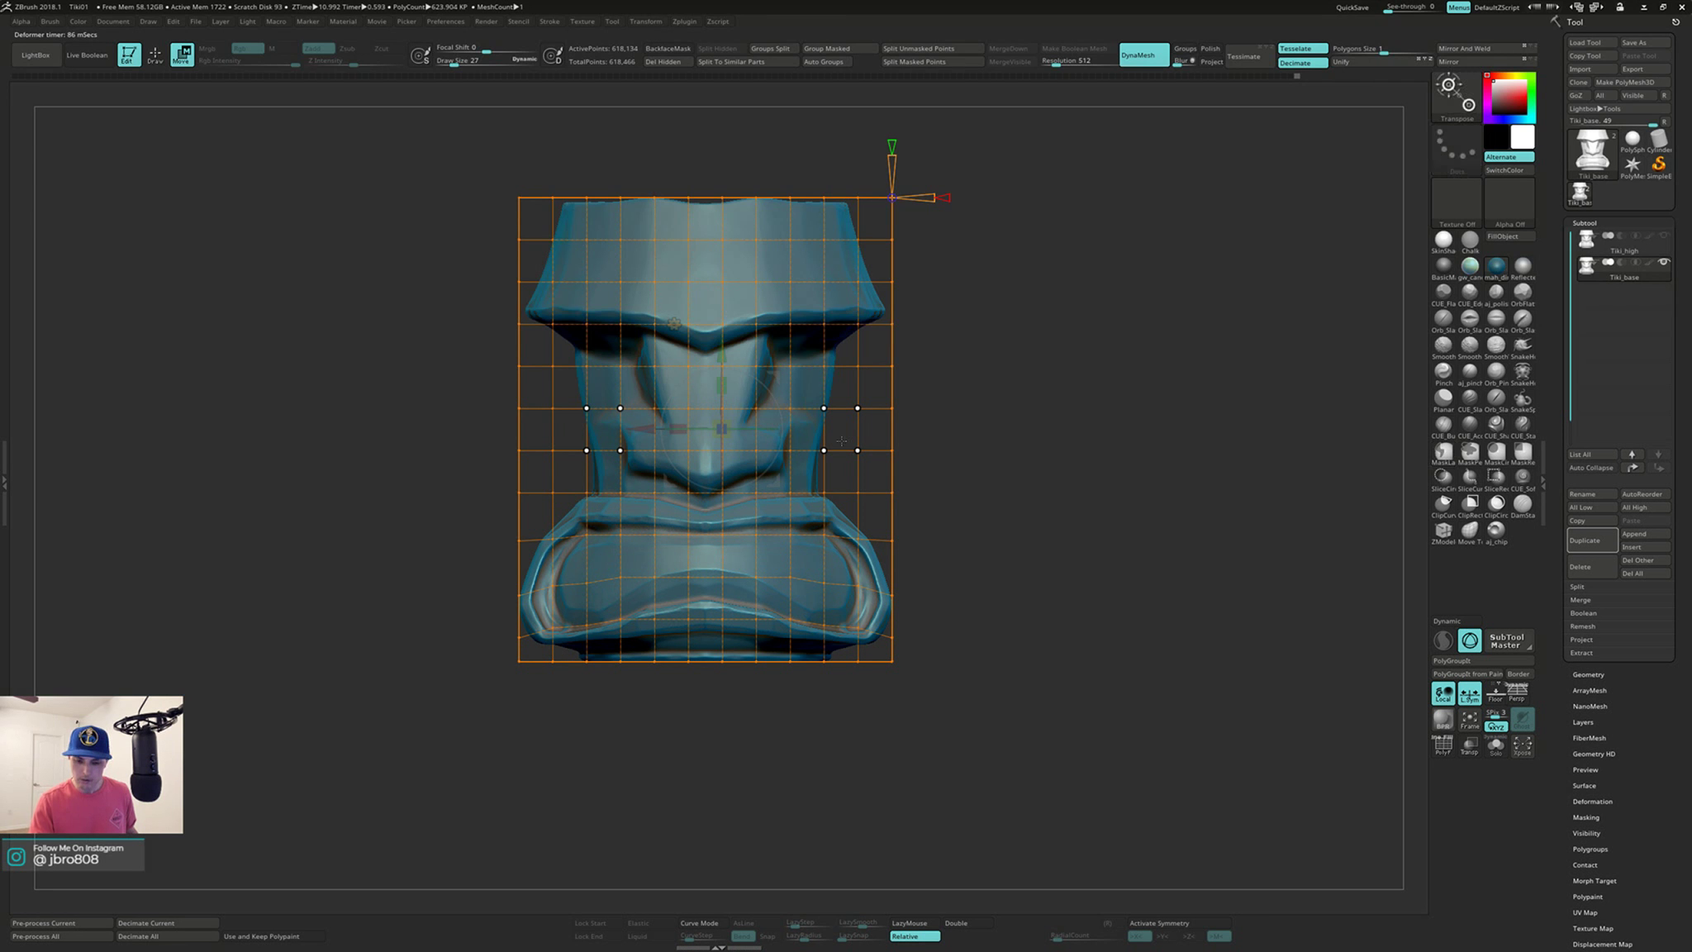
pyautogui.keyDown('ctrl'); pyautogui.moveTo(1013, 438); pyautogui.dragTo(1017, 482); pyautogui.keyUp('ctrl')
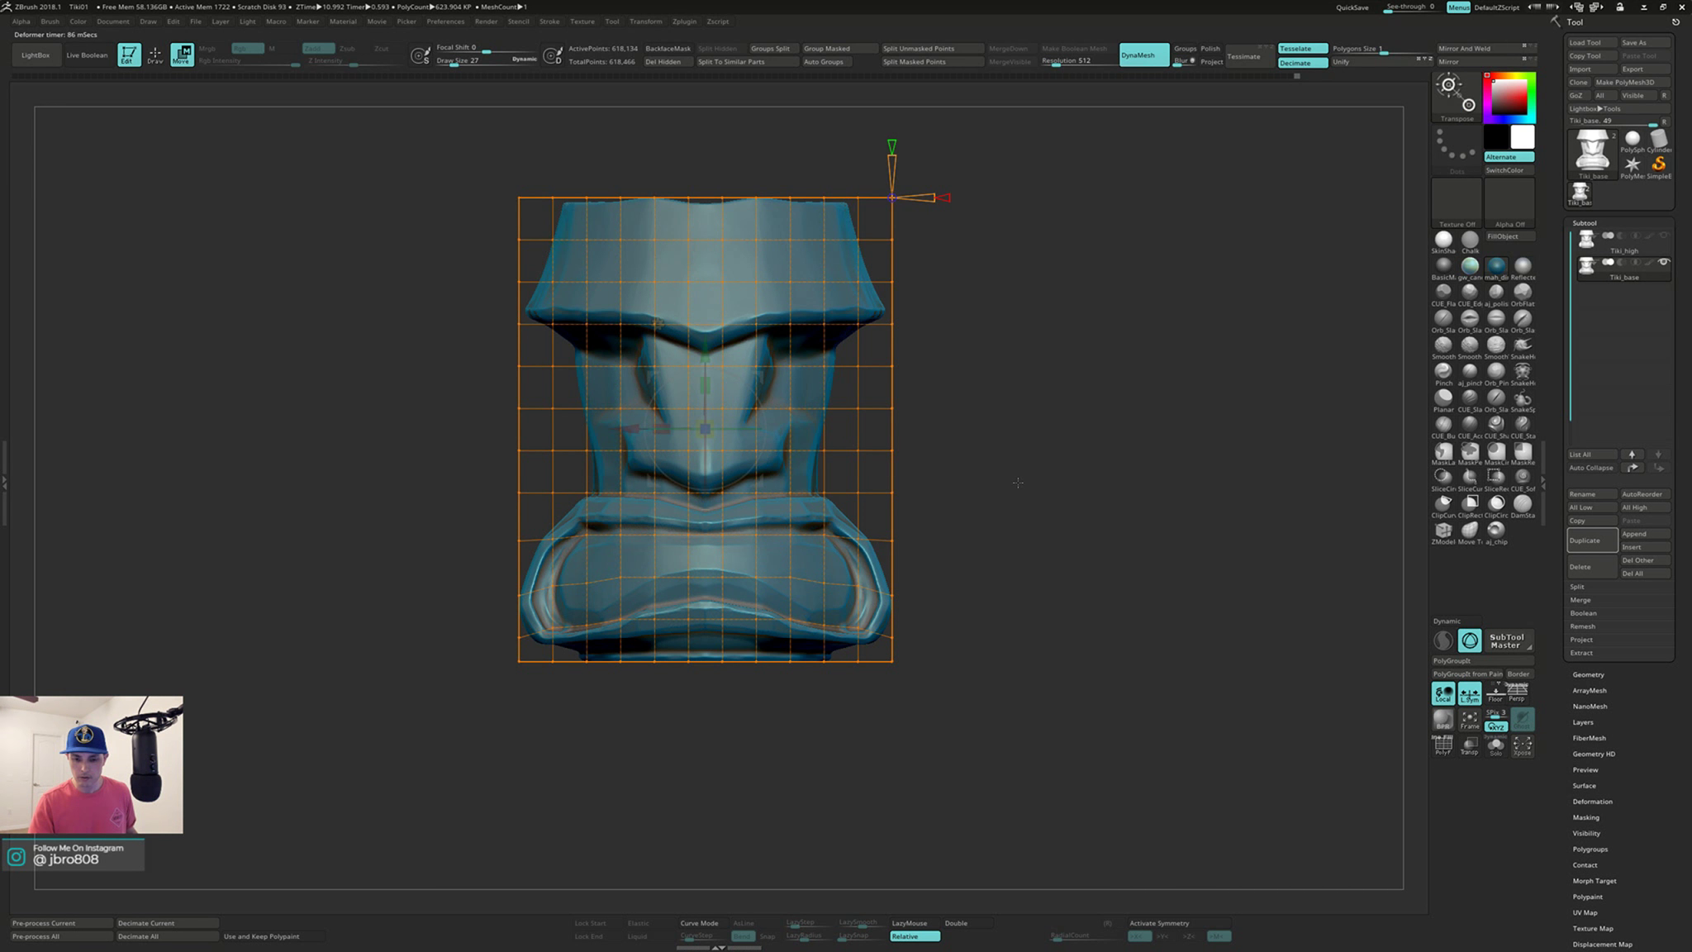
# Step: Accept the soft lattice deformation on the tiki base mesh
pyautogui.click(657, 328)
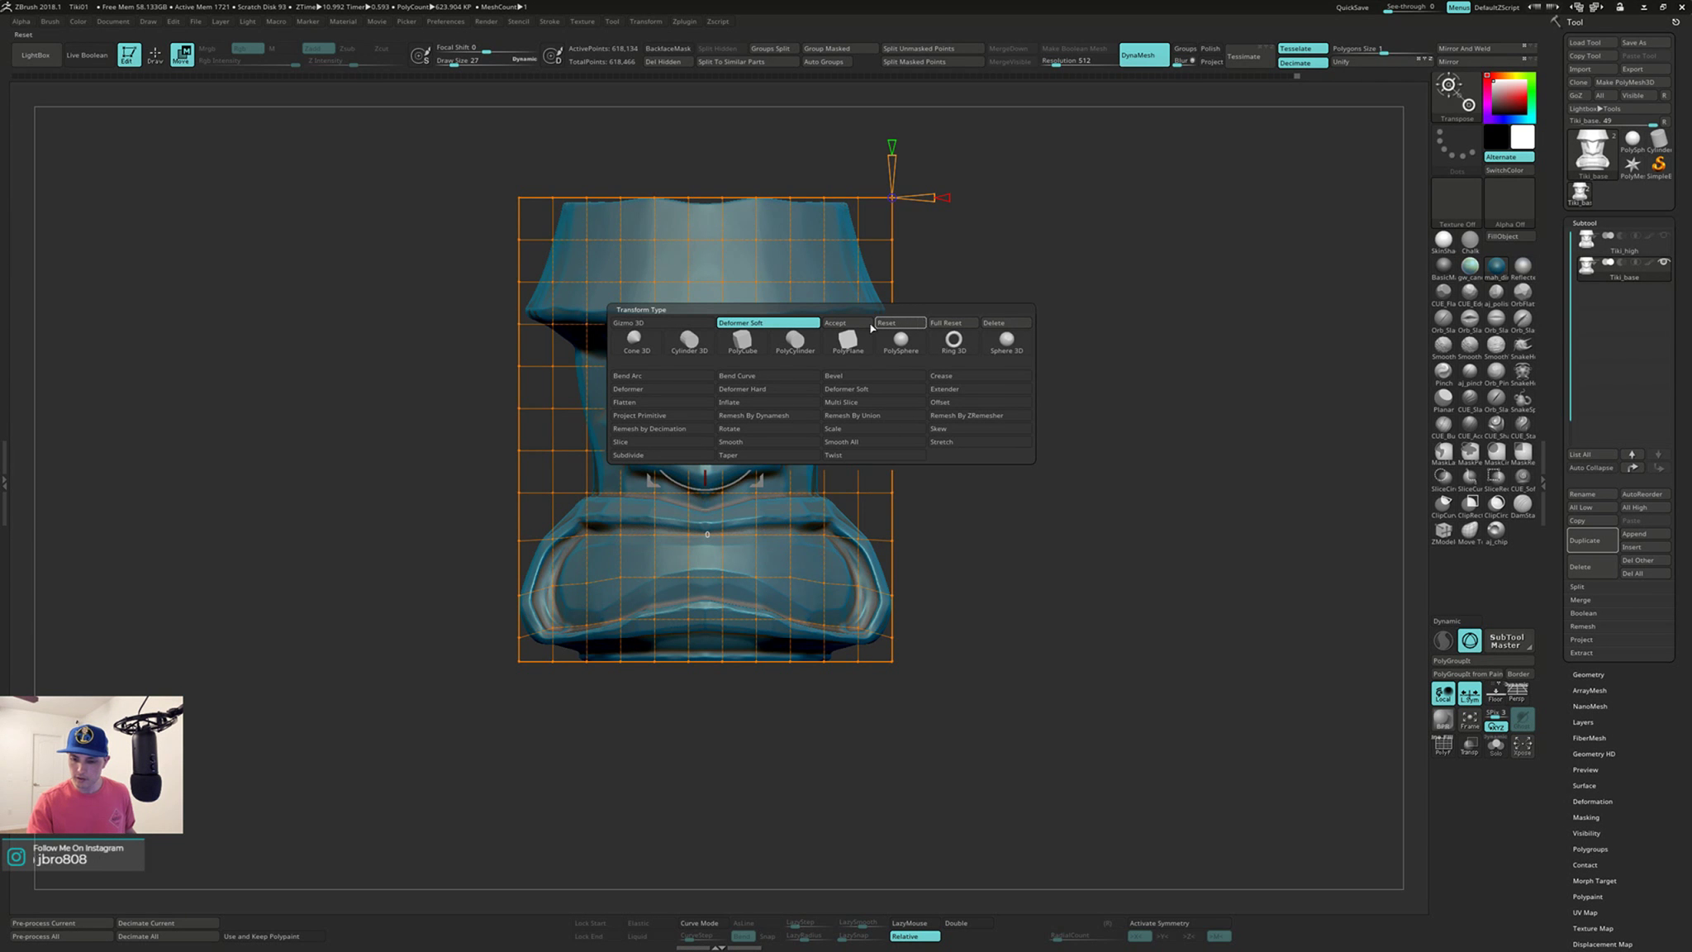
pyautogui.click(845, 323)
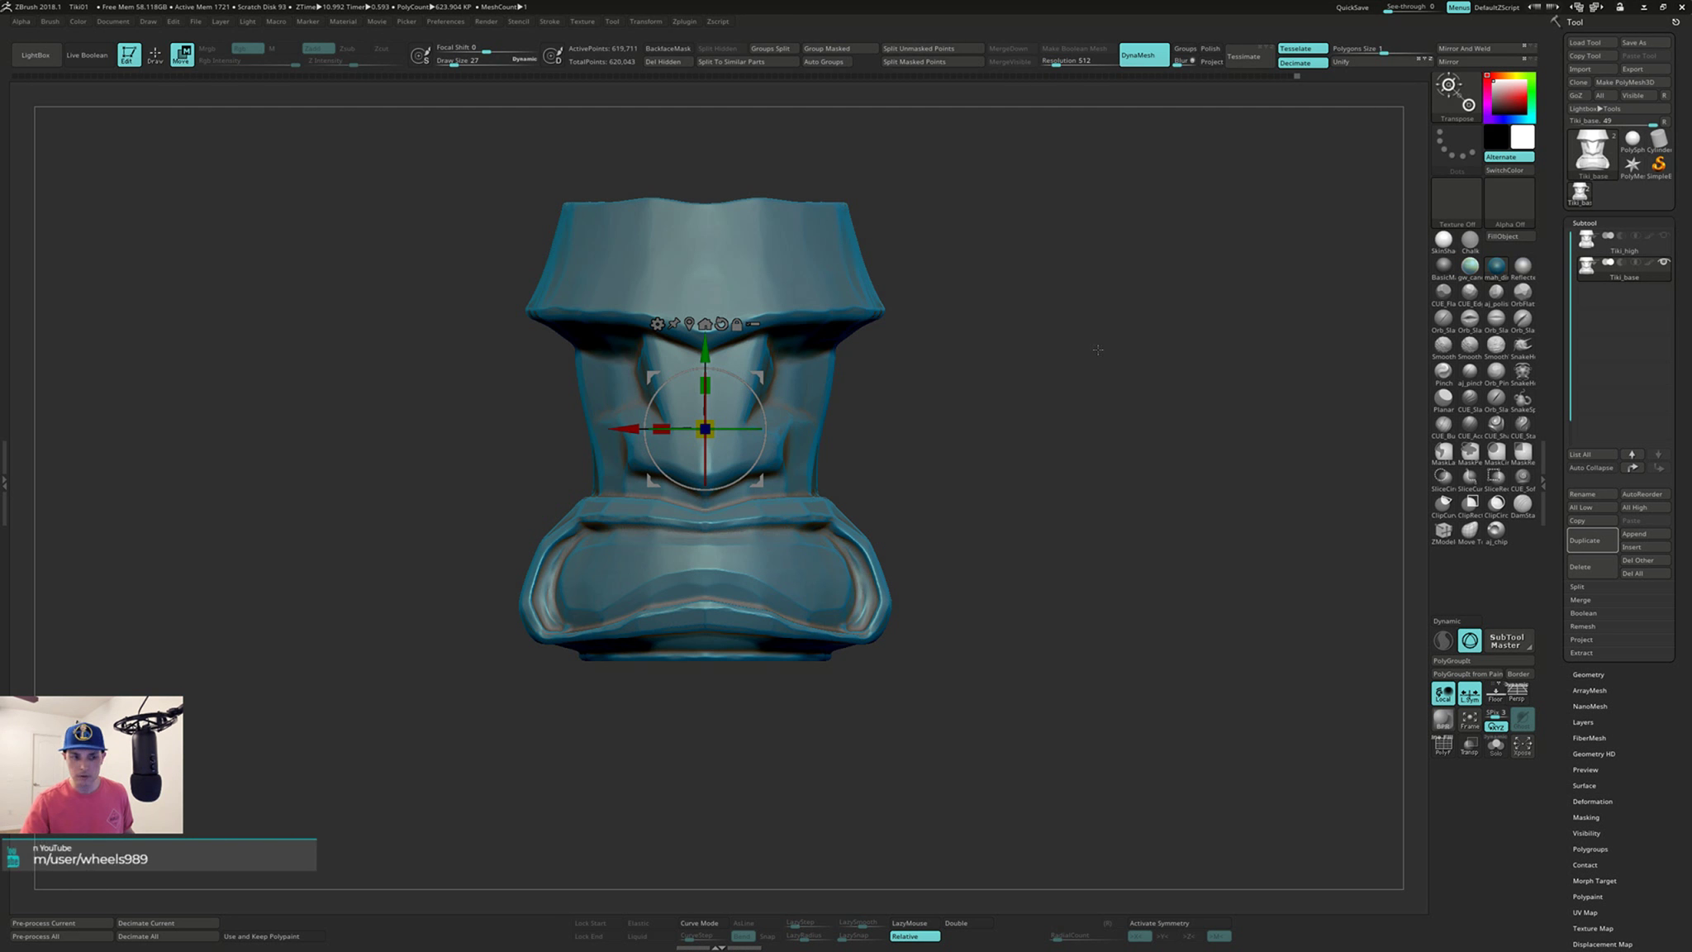
pyautogui.moveTo(1097, 349)
pyautogui.mouseDown()
pyautogui.moveTo(1081, 378)
pyautogui.moveTo(1094, 363)
pyautogui.moveTo(1090, 472)
pyautogui.mouseUp()
pyautogui.hotkey('shift', 'f')
pyautogui.hotkey('shift', 'f')
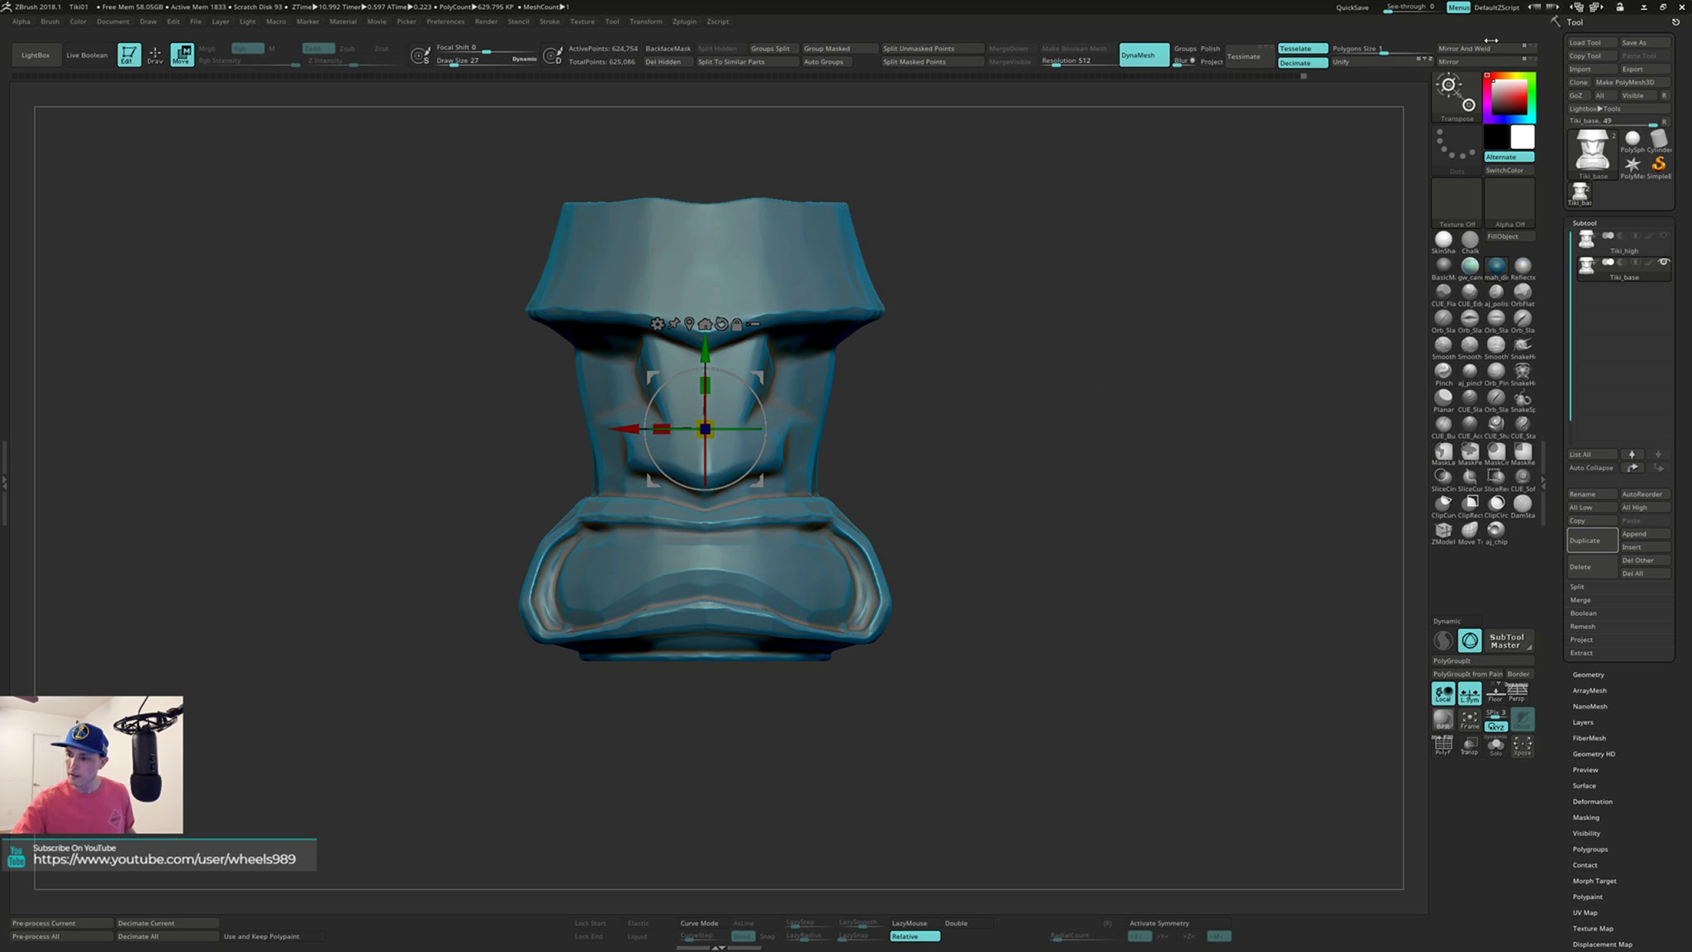
# Step: Add a new Deformer Soft lattice around the tiki base mesh
pyautogui.moveTo(1091, 407)
pyautogui.mouseDown()
pyautogui.moveTo(1050, 379)
pyautogui.moveTo(1065, 367)
pyautogui.moveTo(1058, 412)
pyautogui.mouseUp()
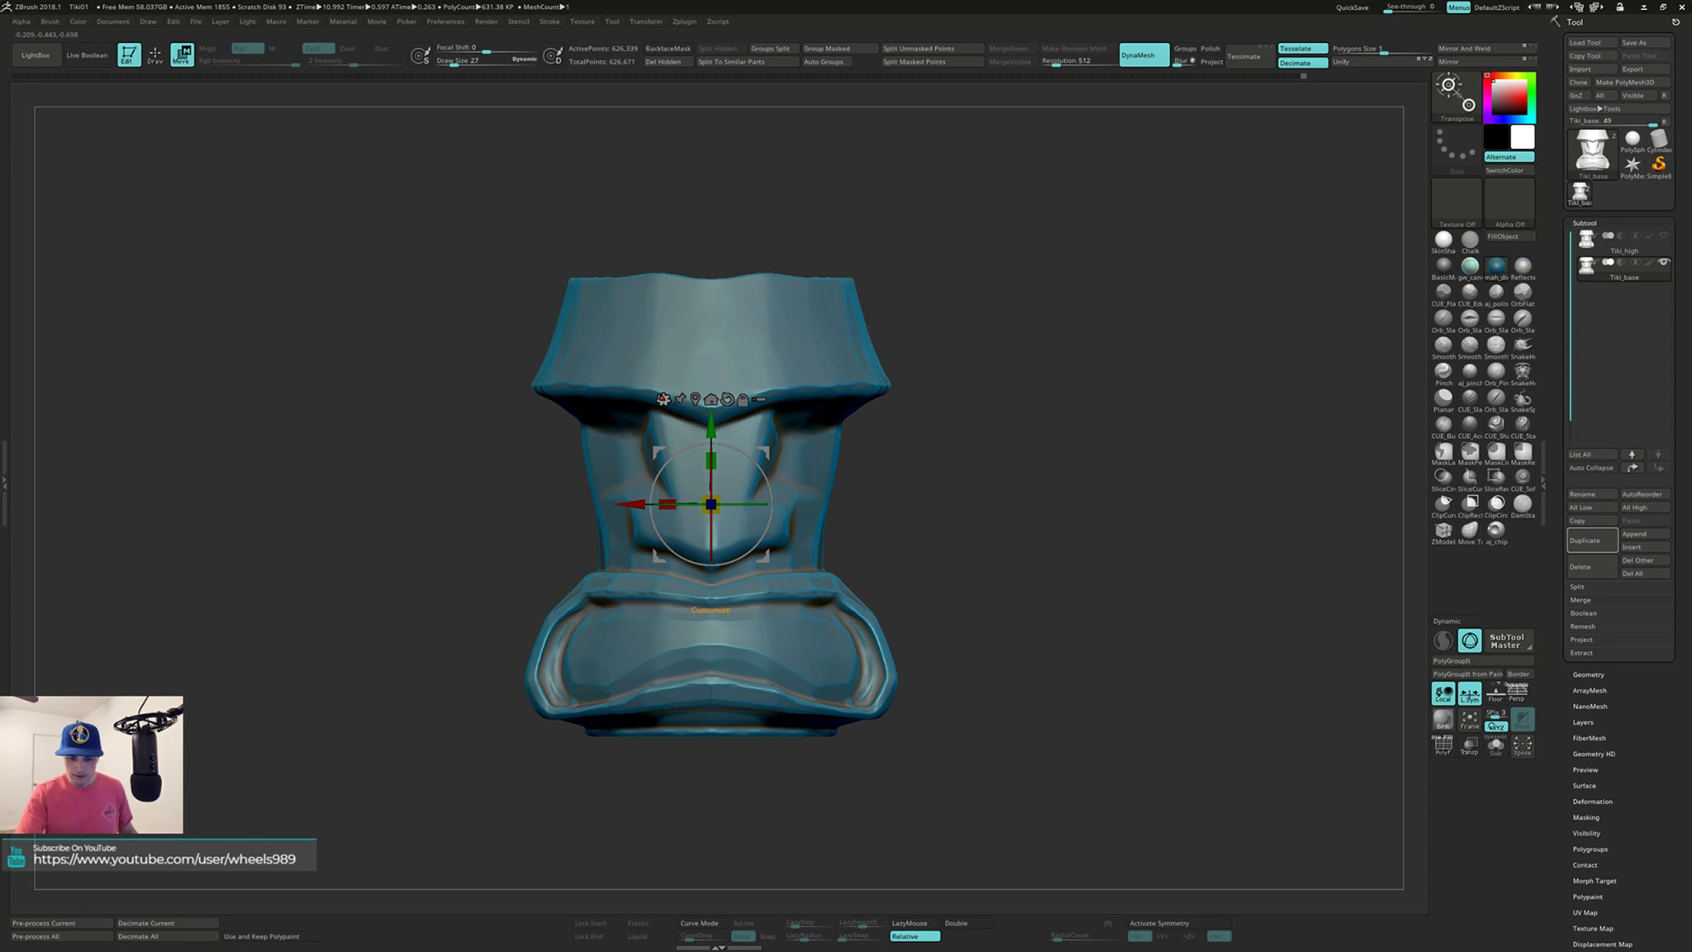
pyautogui.click(663, 399)
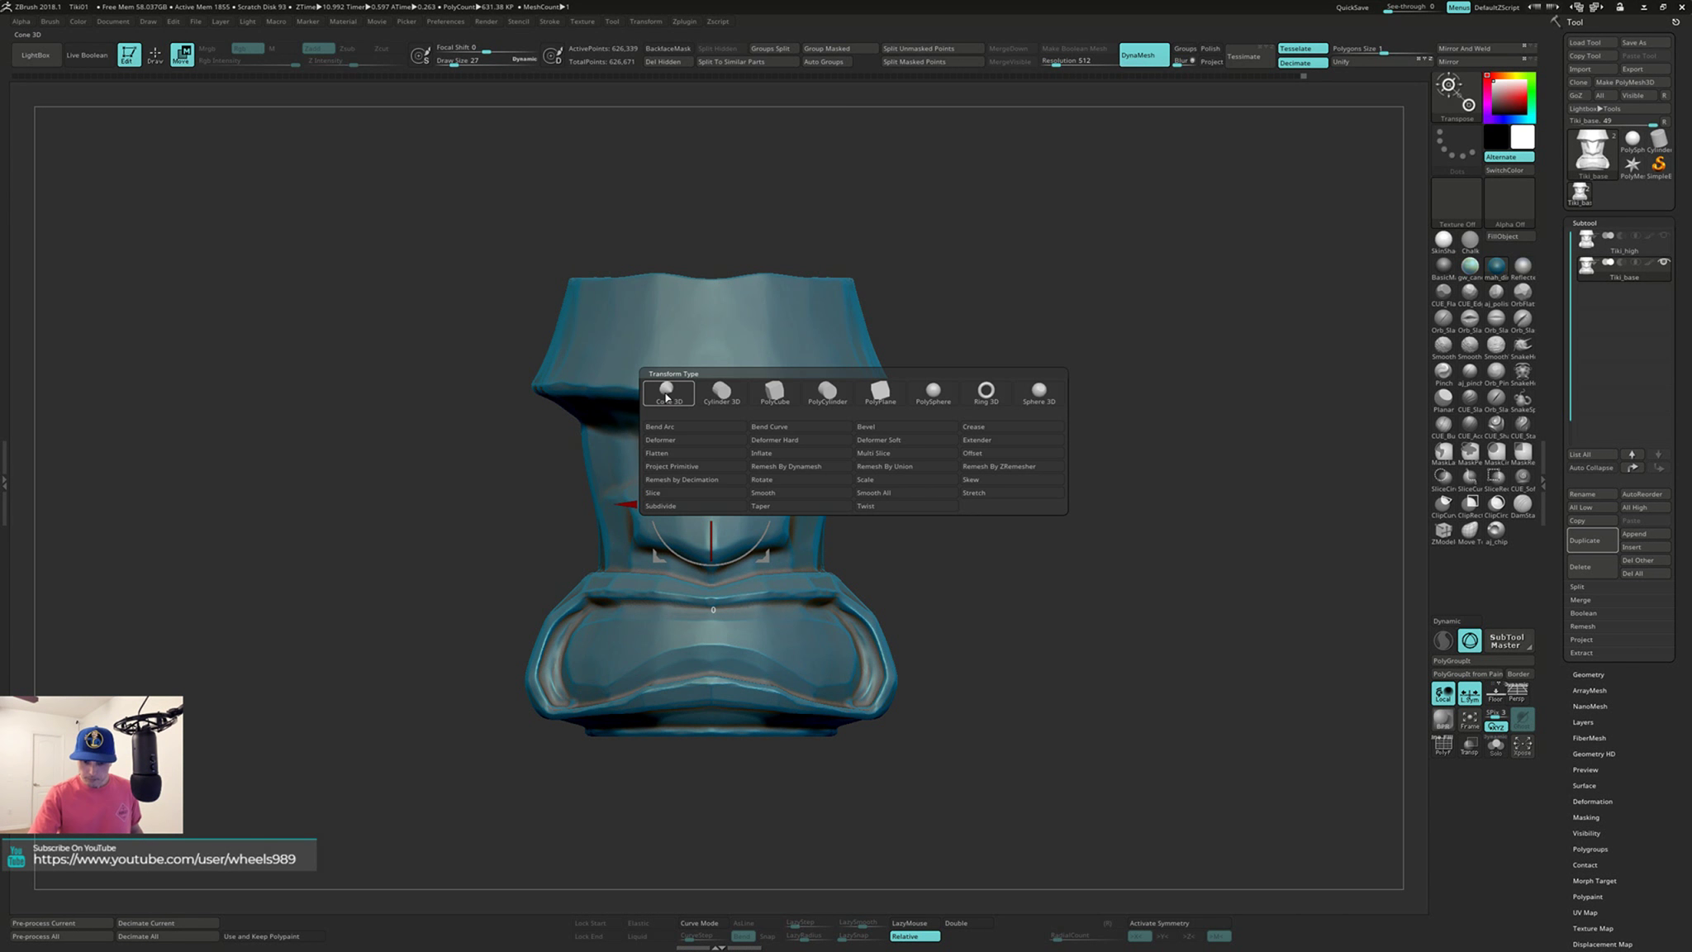
pyautogui.click(878, 446)
pyautogui.keyDown('shift'); pyautogui.moveTo(976, 461); pyautogui.dragTo(969, 467); pyautogui.keyUp('shift')
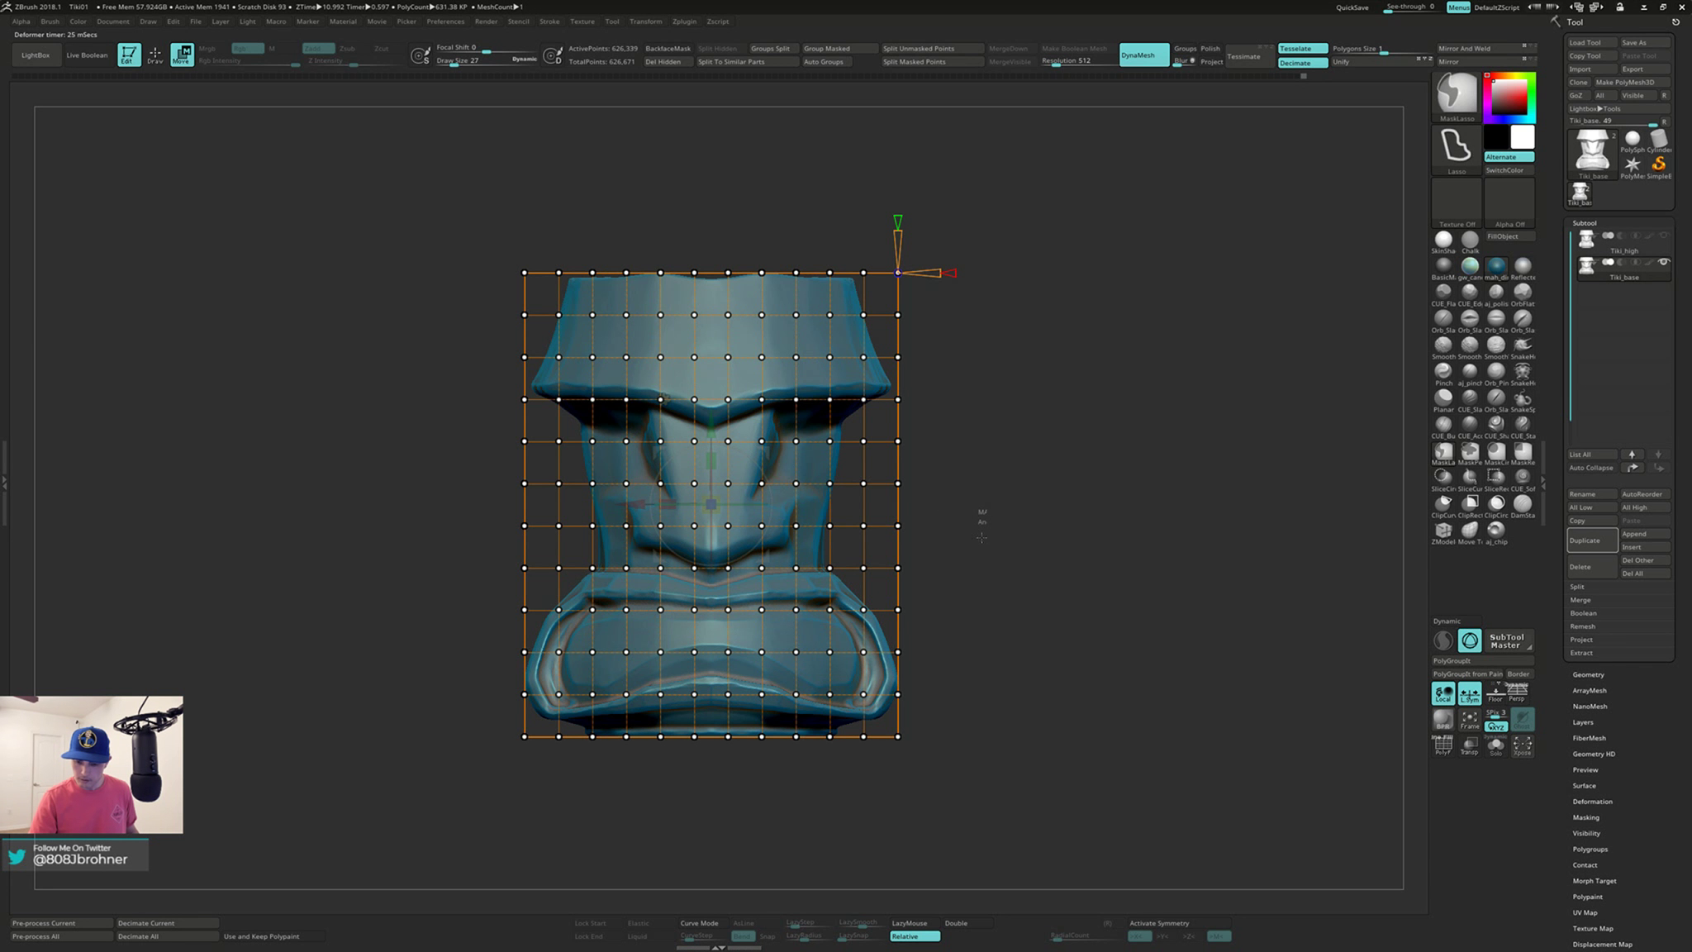
# Step: Select the three outer columns of lattice control points on both sides of the face, two rows high at cheek level
pyautogui.press('ctrl')
pyautogui.moveTo(809, 544)
pyautogui.keyDown('ctrl'); pyautogui.mouseDown()
pyautogui.moveTo(806, 489)
pyautogui.moveTo(959, 471)
pyautogui.moveTo(810, 495)
pyautogui.mouseUp(); pyautogui.keyUp('ctrl')
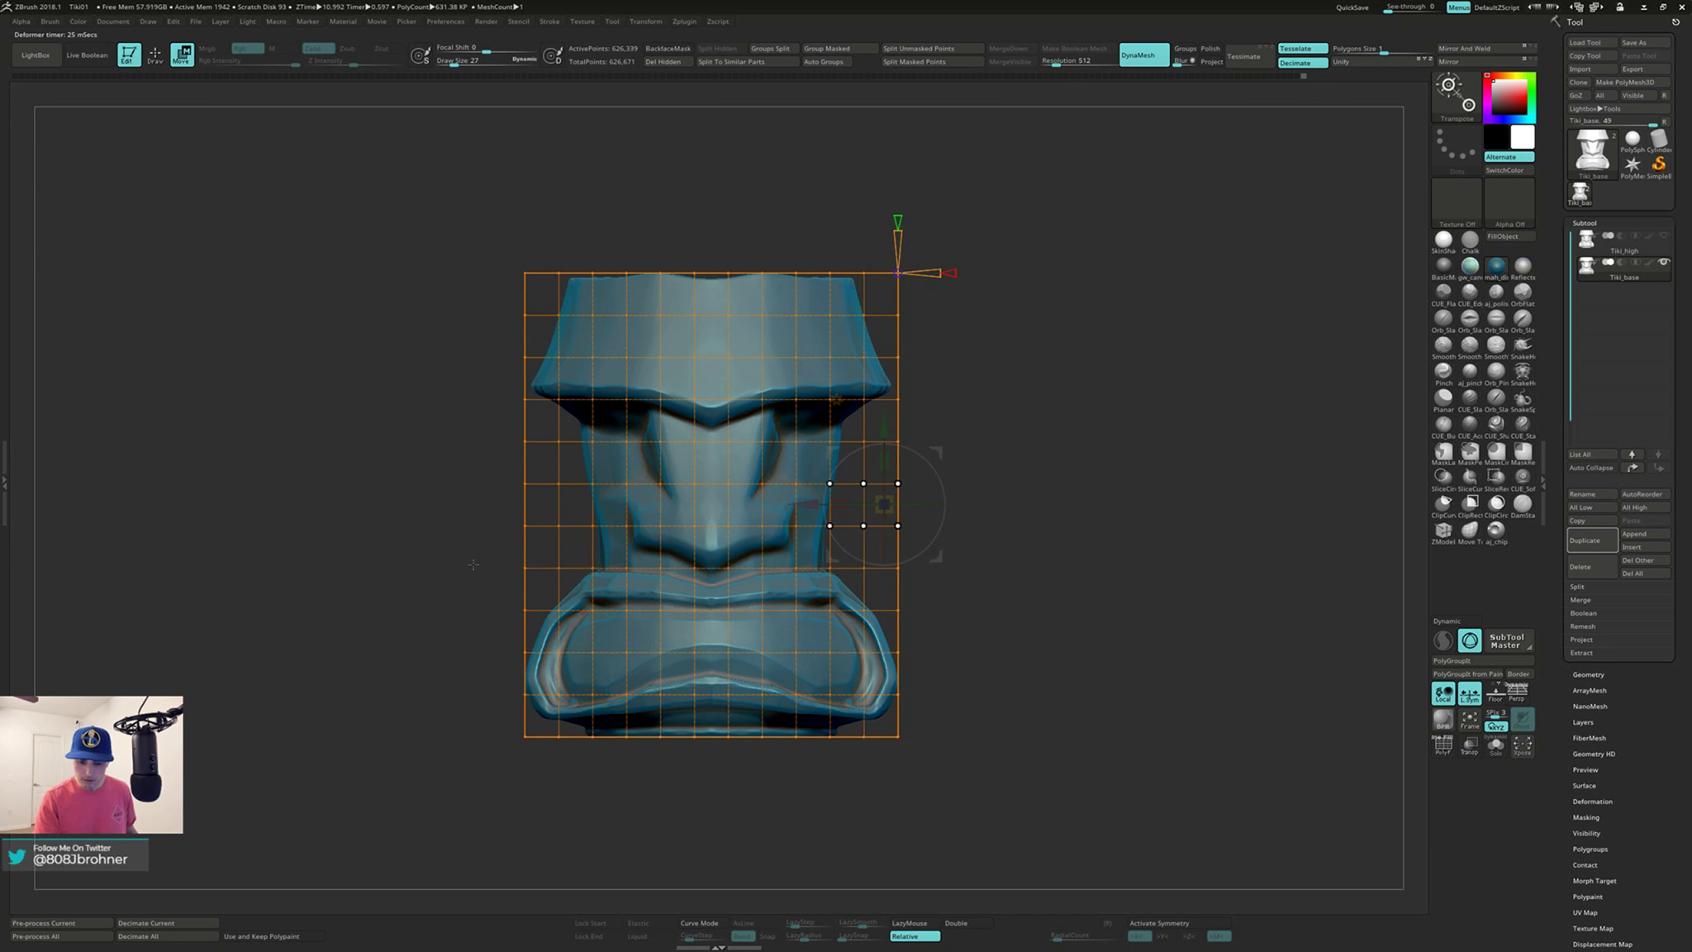
pyautogui.press('ctrl')
pyautogui.moveTo(561, 543)
pyautogui.keyDown('ctrl'); pyautogui.mouseDown()
pyautogui.moveTo(495, 529)
pyautogui.moveTo(496, 469)
pyautogui.moveTo(529, 464)
pyautogui.mouseUp(); pyautogui.keyUp('ctrl')
pyautogui.keyDown('ctrl'); pyautogui.click(1089, 488); pyautogui.keyUp('ctrl')
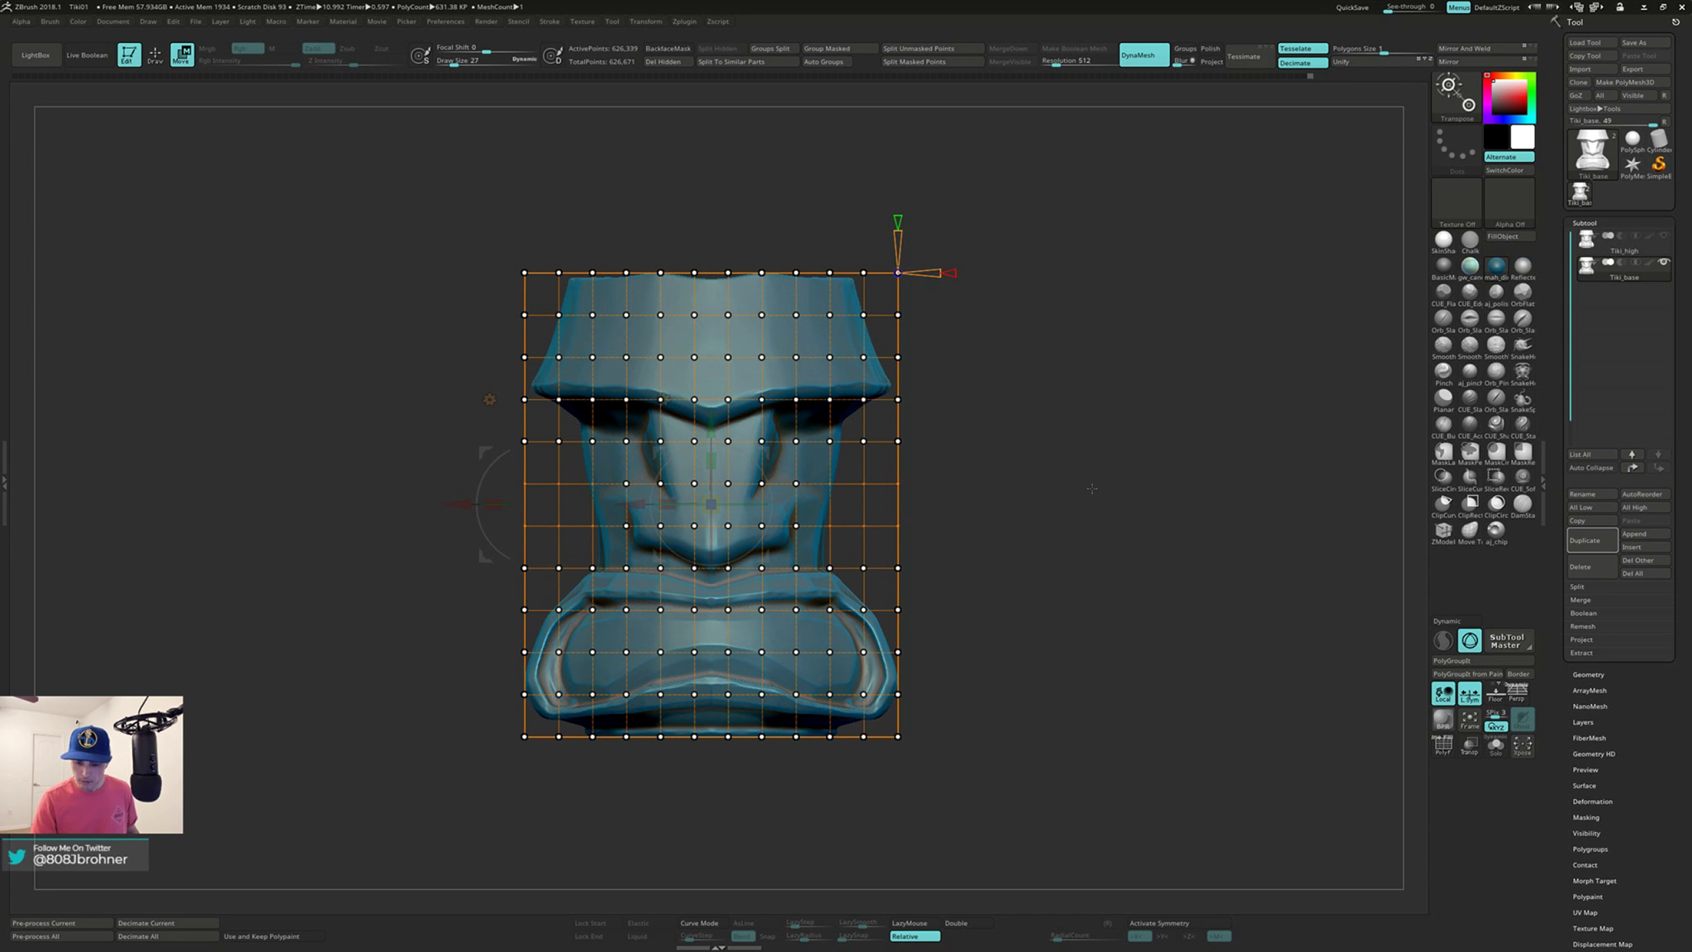
pyautogui.keyDown('ctrl'); pyautogui.click(1091, 487); pyautogui.keyUp('ctrl')
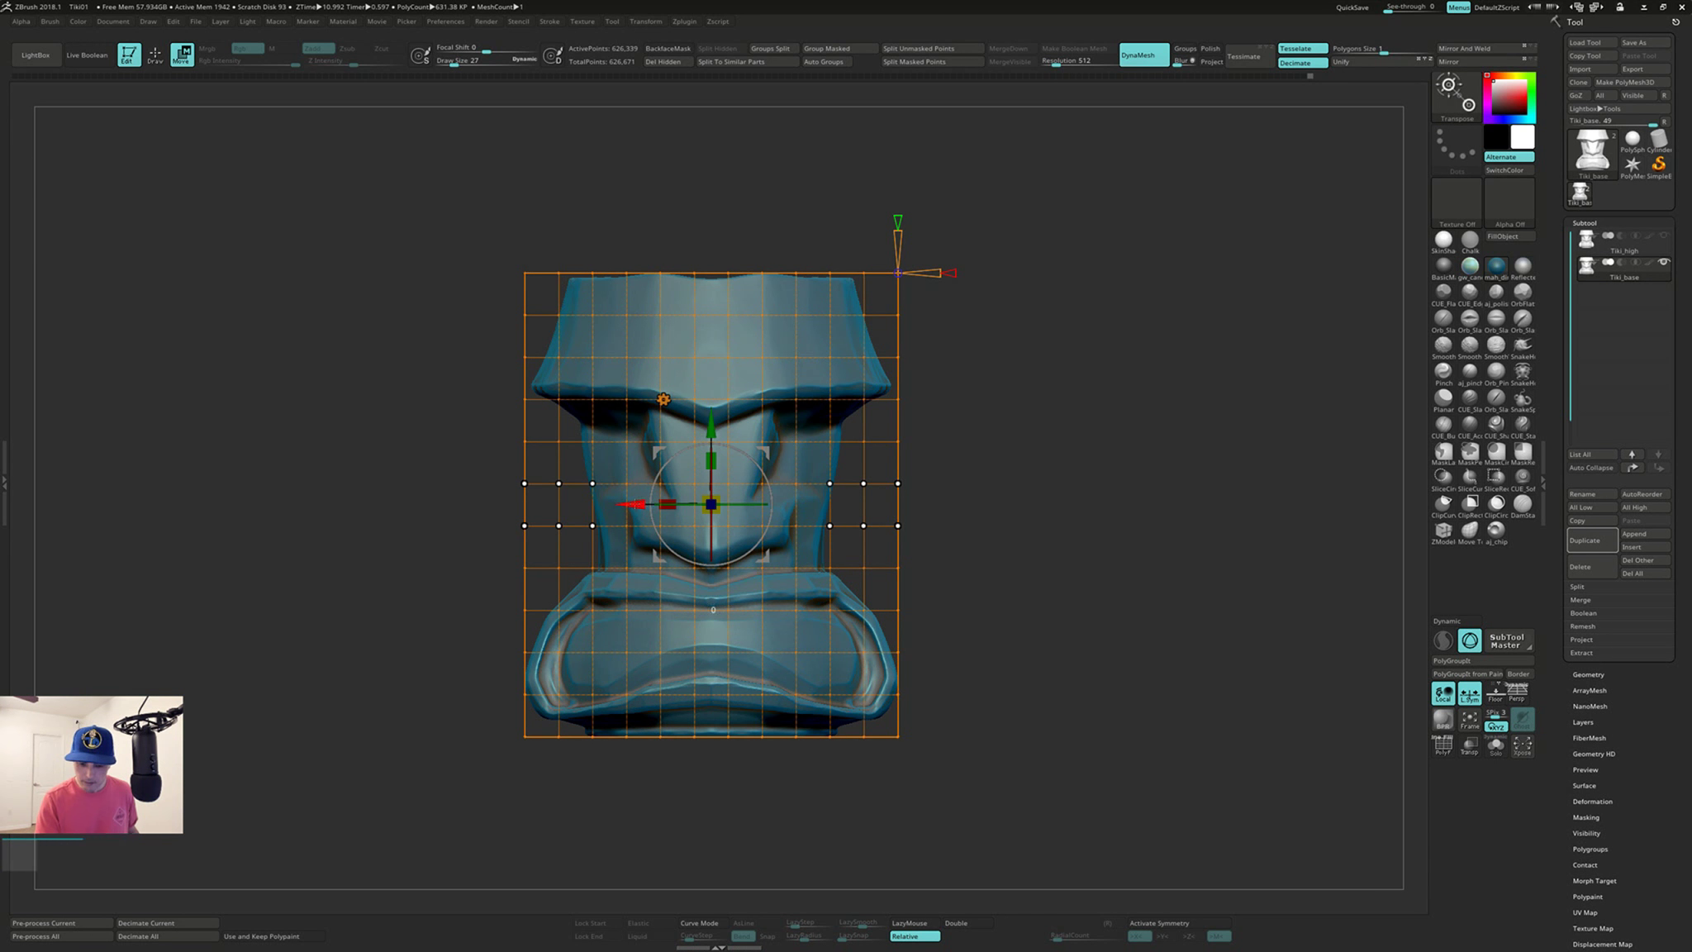
# Step: Try widening the selected cheek control points along X and raising them along Y, and undo the changes
pyautogui.moveTo(667, 504); pyautogui.dragTo(629, 502)
pyautogui.hotkey('ctrl', 'z')
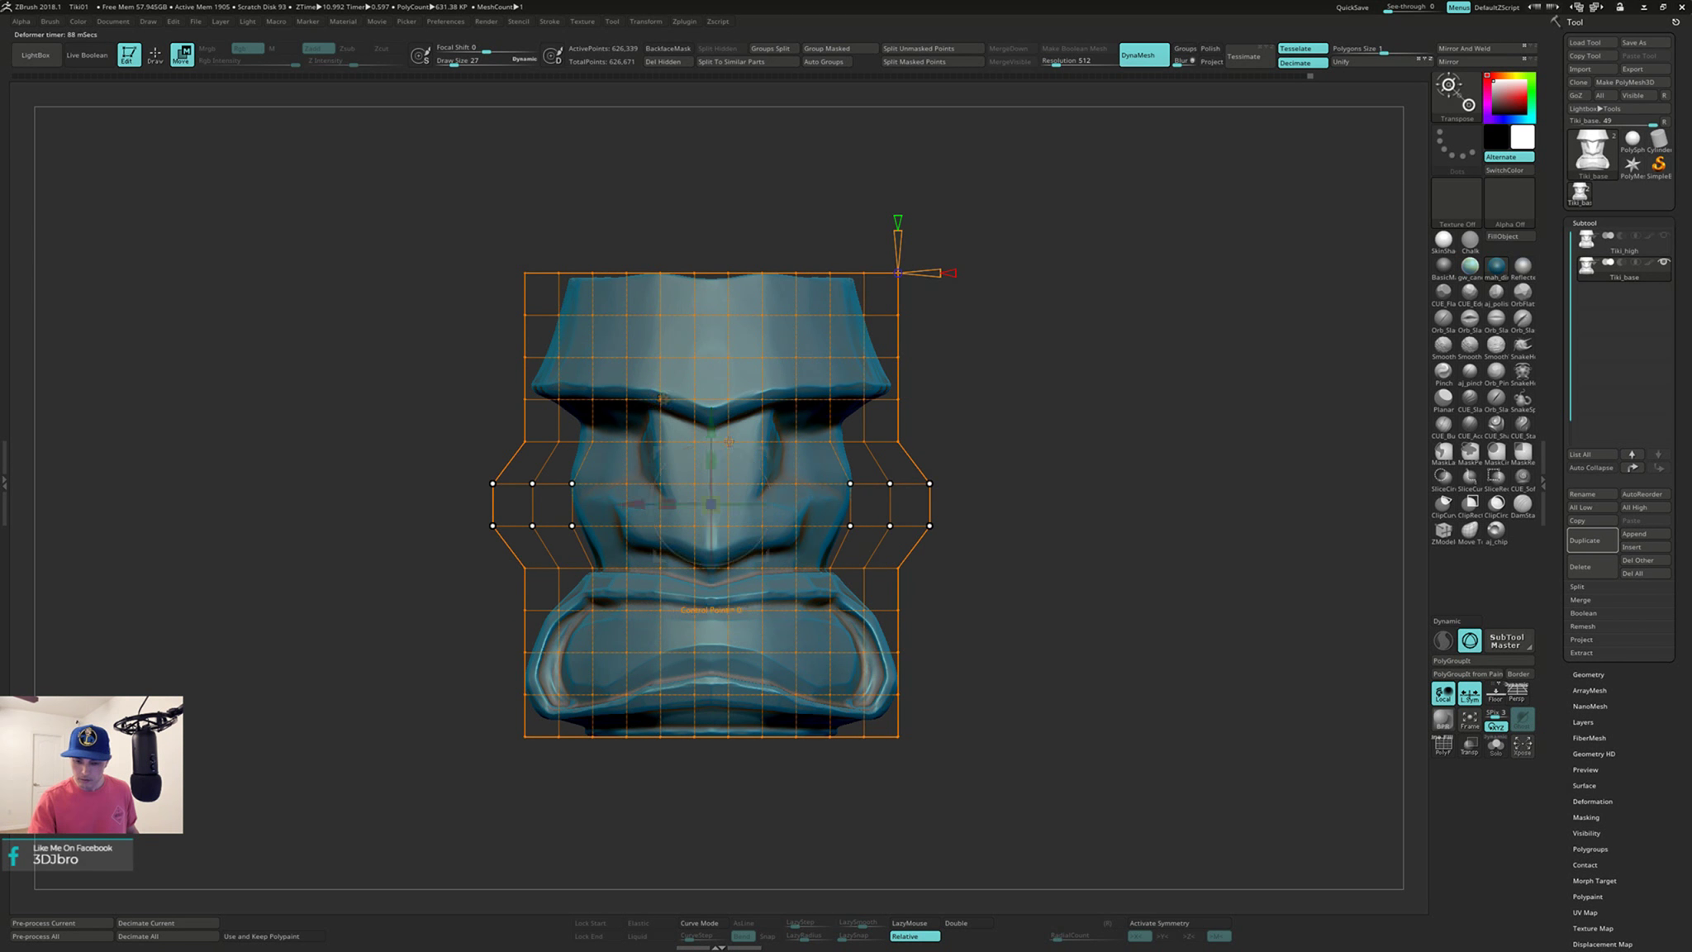
pyautogui.moveTo(711, 428)
pyautogui.mouseDown()
pyautogui.moveTo(710, 450)
pyautogui.moveTo(717, 406)
pyautogui.mouseUp()
pyautogui.hotkey('ctrl', 'z')
pyautogui.hotkey('ctrl', 'z')
pyautogui.hotkey('ctrl', 'z')
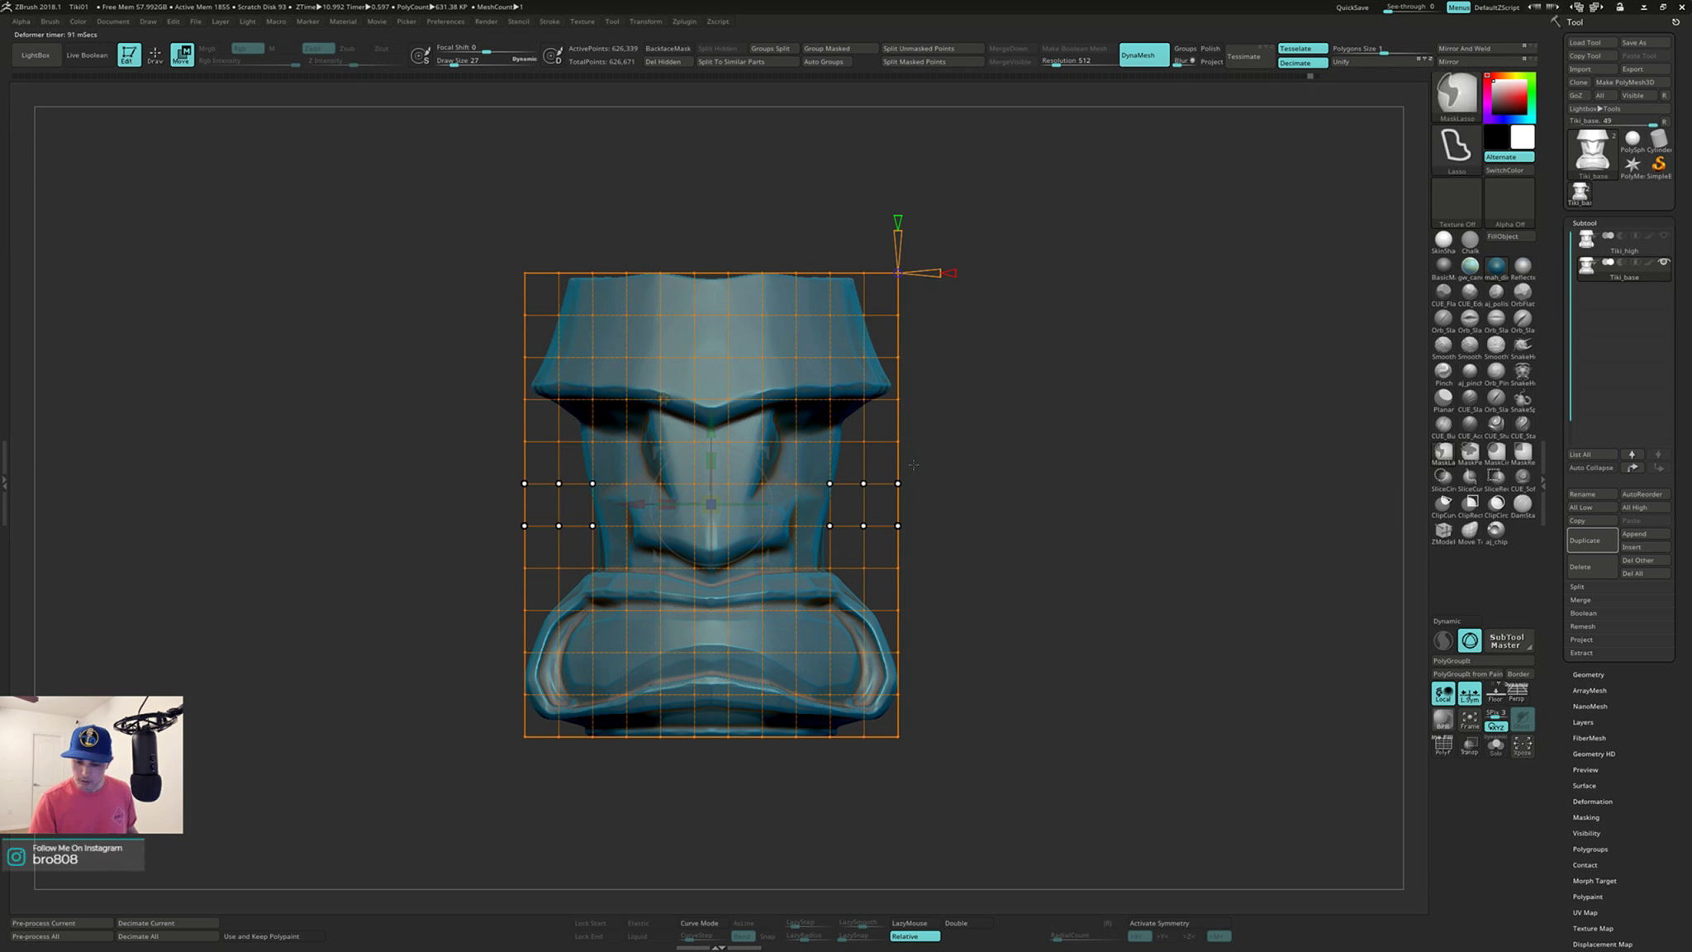
# Step: Shift the selection one row down to the lower cheek control points in the three outer columns on both sides, and widen them along X
pyautogui.keyDown('ctrl'); pyautogui.moveTo(909, 464); pyautogui.dragTo(856, 501); pyautogui.keyUp('ctrl')
pyautogui.moveTo(953, 471)
pyautogui.keyDown('ctrl'); pyautogui.mouseDown()
pyautogui.moveTo(926, 468)
pyautogui.moveTo(925, 494)
pyautogui.mouseUp(); pyautogui.keyUp('ctrl')
pyautogui.moveTo(497, 494)
pyautogui.keyDown('ctrl'); pyautogui.mouseDown()
pyautogui.moveTo(492, 475)
pyautogui.moveTo(496, 500)
pyautogui.mouseUp(); pyautogui.keyUp('ctrl')
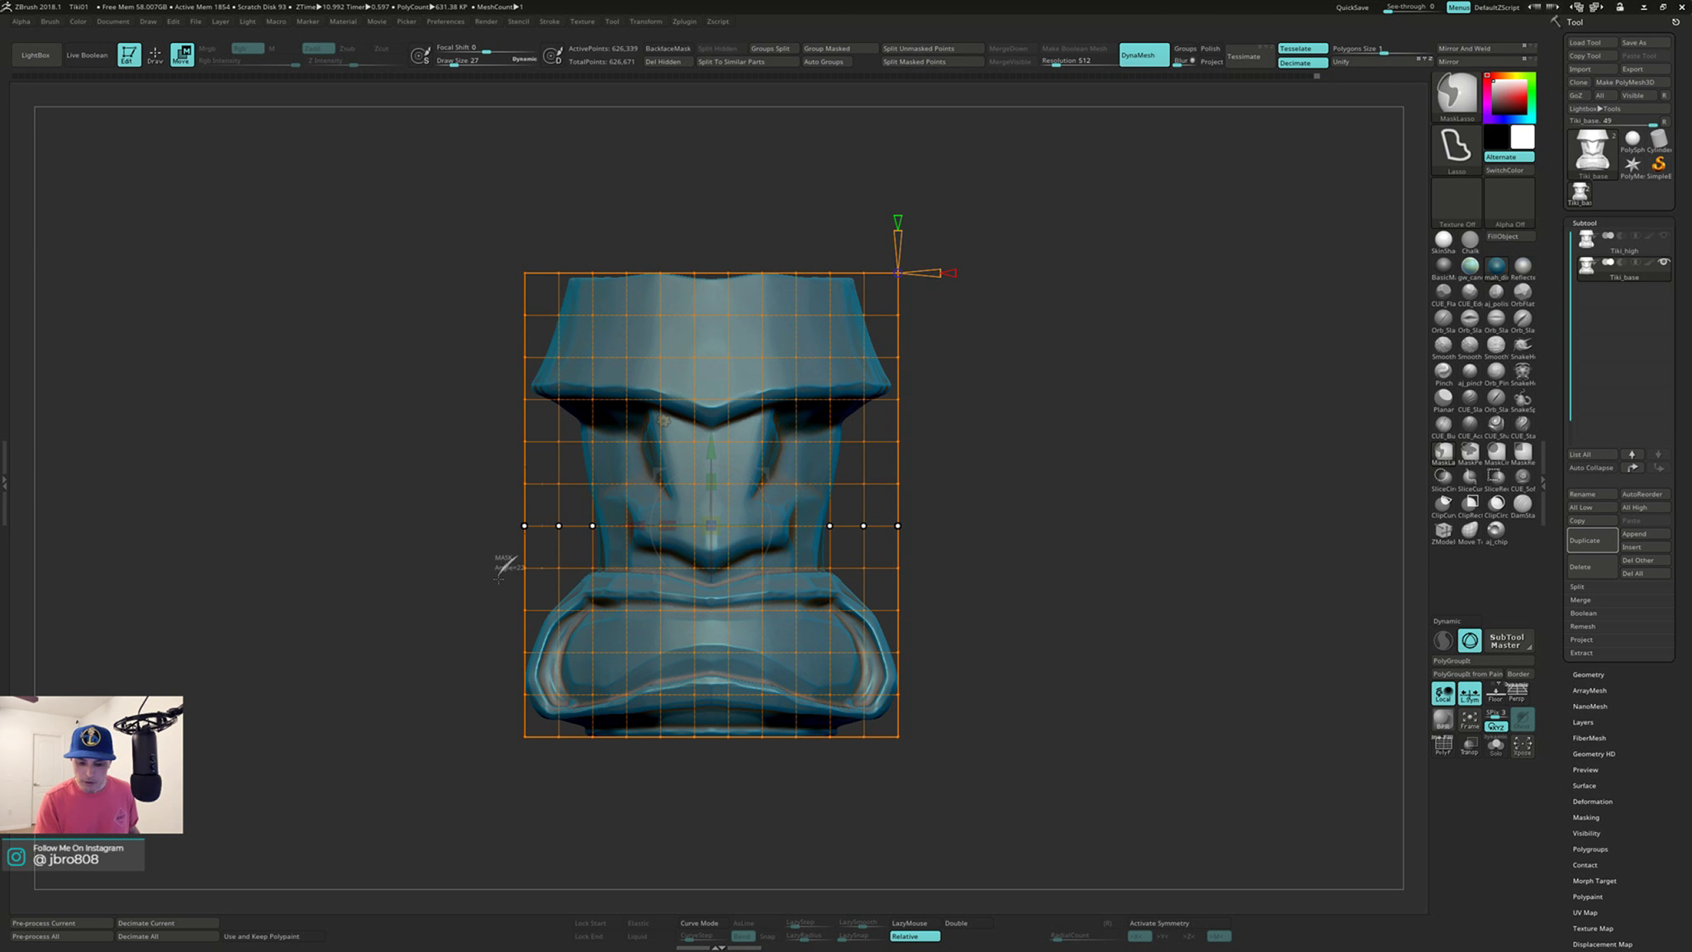
pyautogui.keyDown('ctrl'); pyautogui.keyDown('alt'); pyautogui.moveTo(497, 577); pyautogui.dragTo(612, 581); pyautogui.keyUp('alt'); pyautogui.keyUp('ctrl')
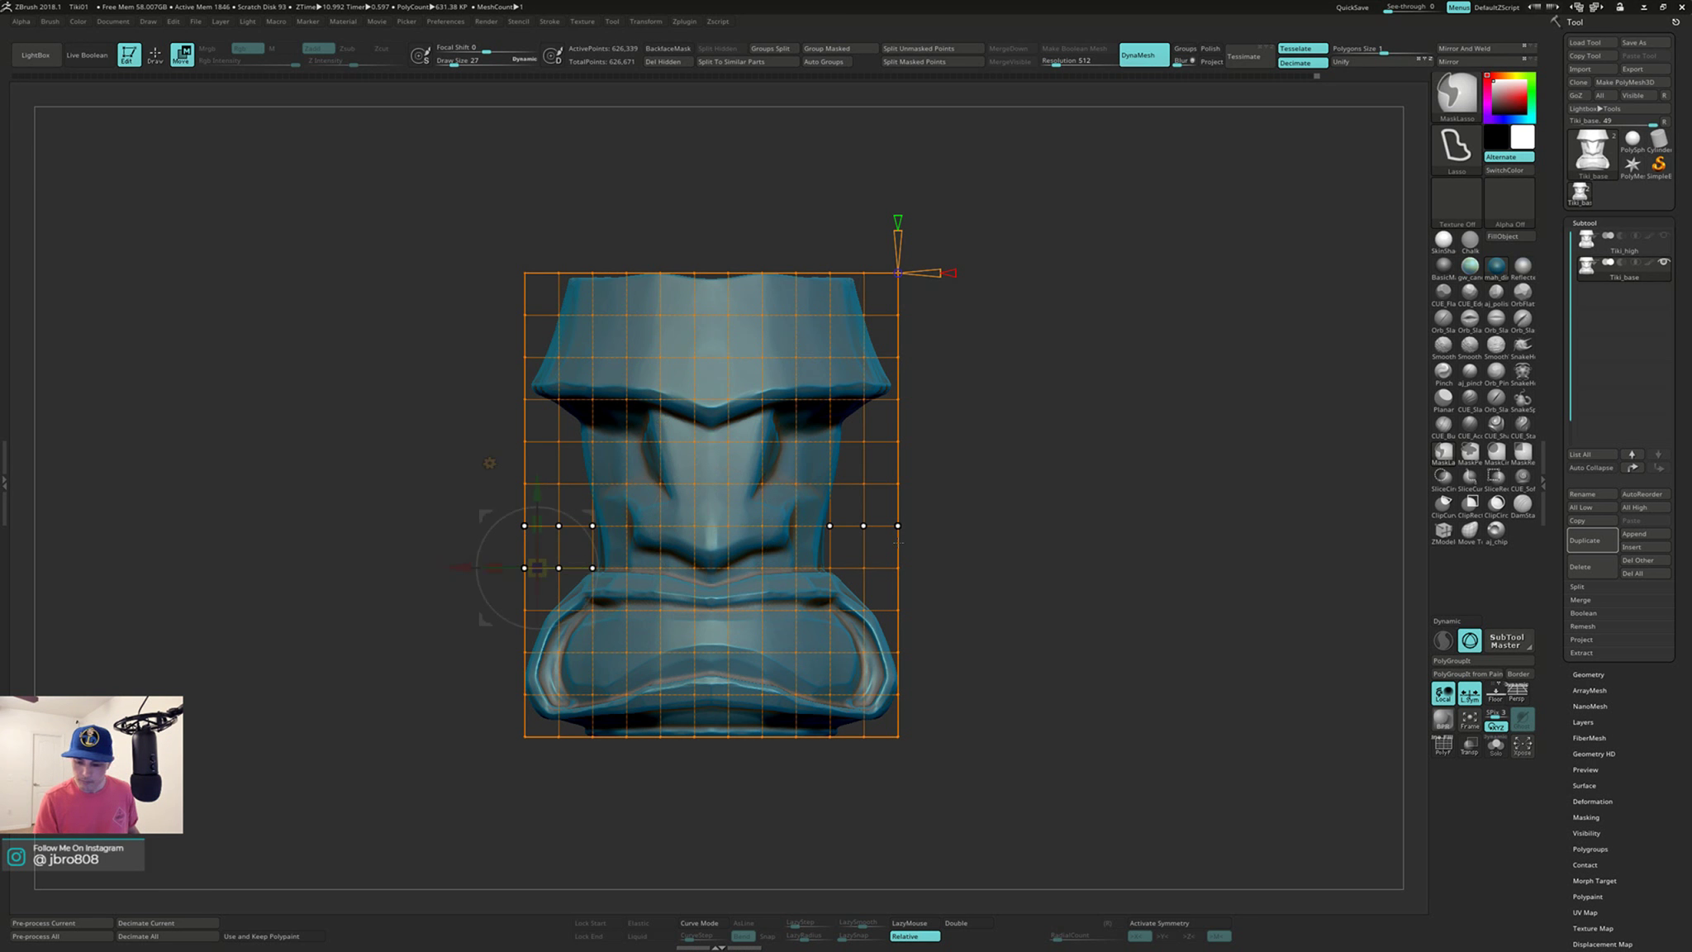
pyautogui.moveTo(959, 551)
pyautogui.keyDown('ctrl'); pyautogui.keyDown('alt'); pyautogui.mouseDown()
pyautogui.moveTo(825, 561)
pyautogui.moveTo(959, 576)
pyautogui.mouseUp(); pyautogui.keyUp('alt'); pyautogui.keyUp('ctrl')
pyautogui.keyDown('ctrl'); pyautogui.click(1047, 576); pyautogui.keyUp('ctrl')
pyautogui.keyDown('ctrl'); pyautogui.click(1049, 577); pyautogui.keyUp('ctrl')
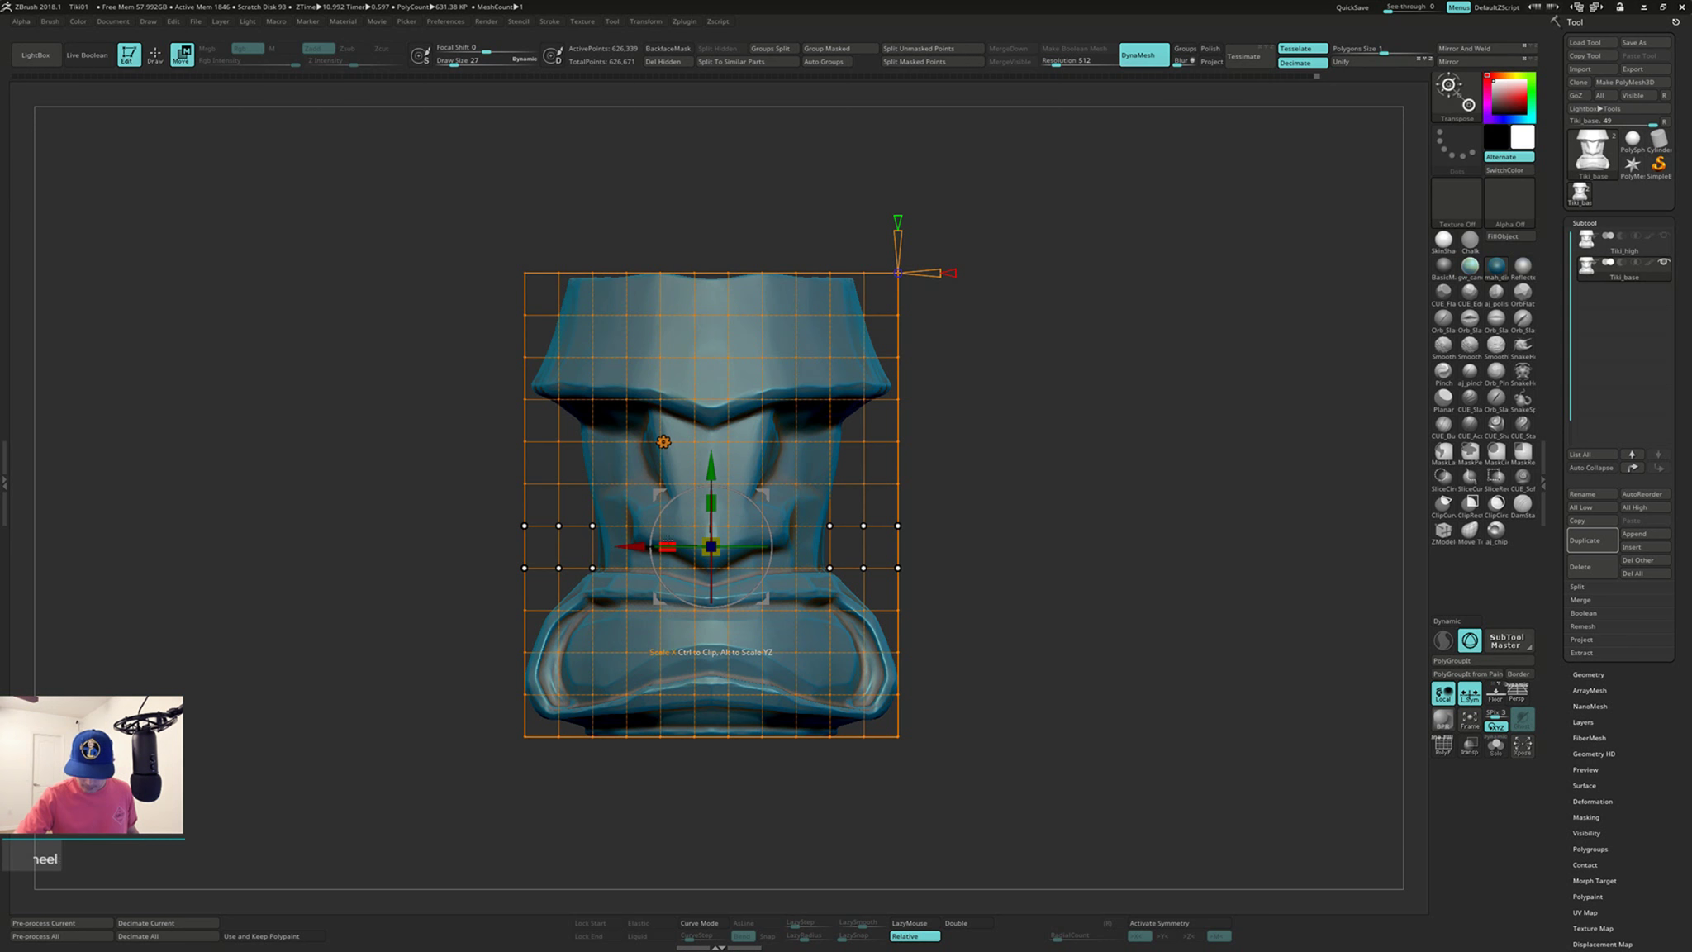
pyautogui.moveTo(667, 546); pyautogui.dragTo(632, 538)
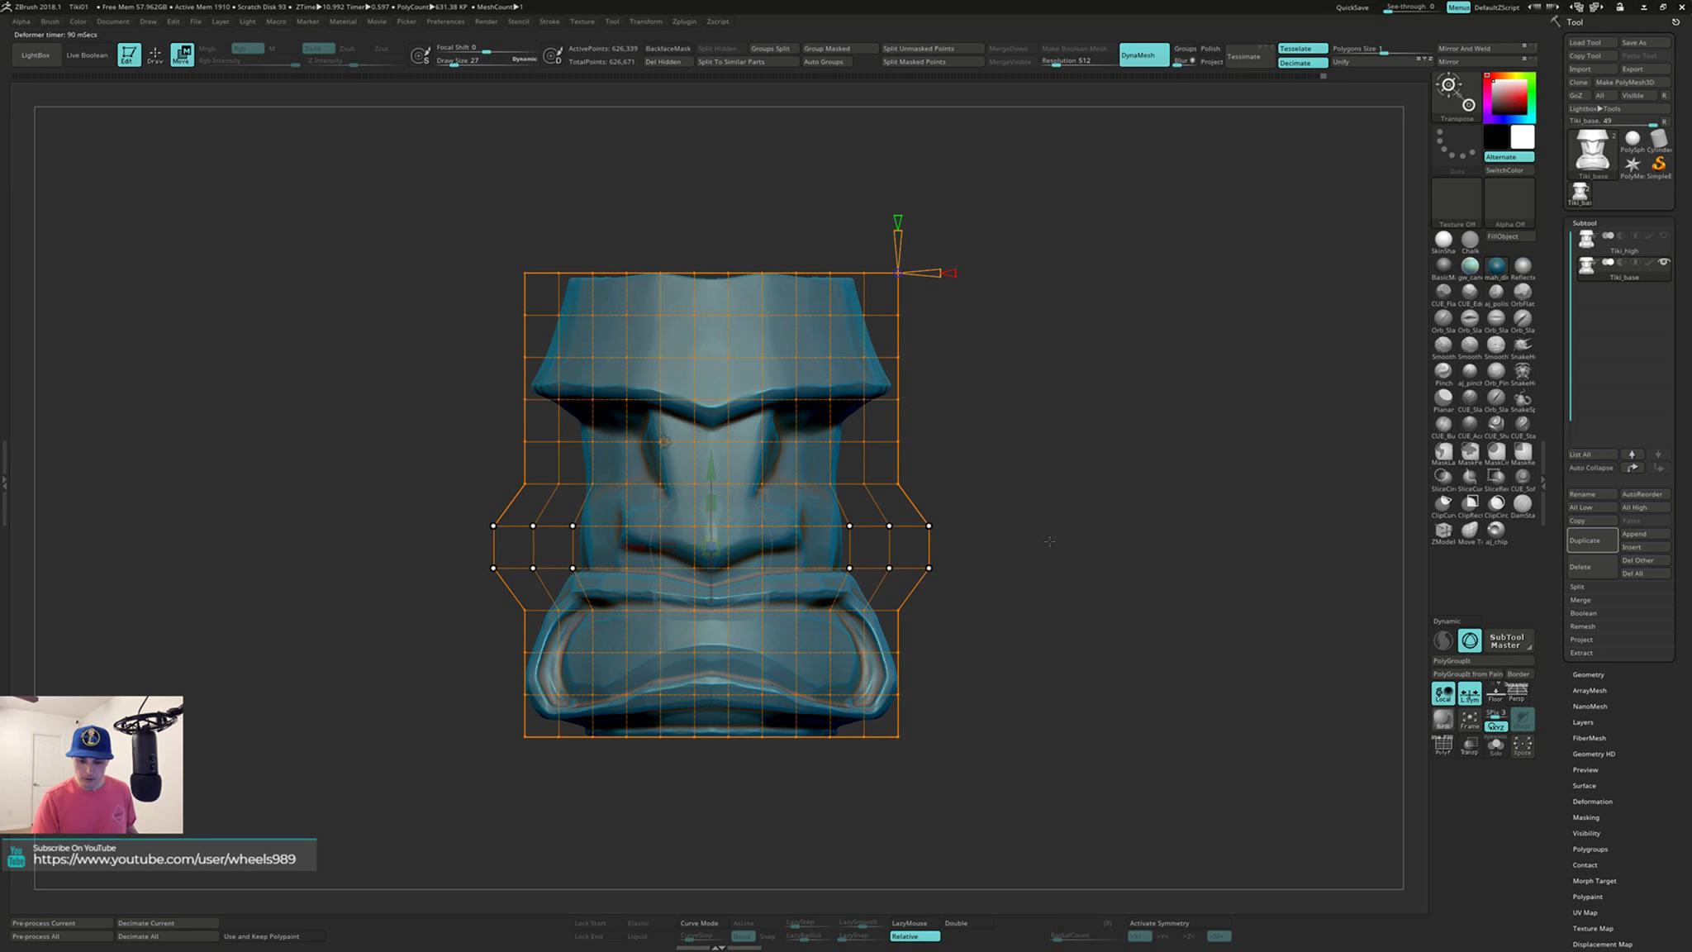
pyautogui.moveTo(666, 546); pyautogui.dragTo(653, 546)
pyautogui.press('ctrl')
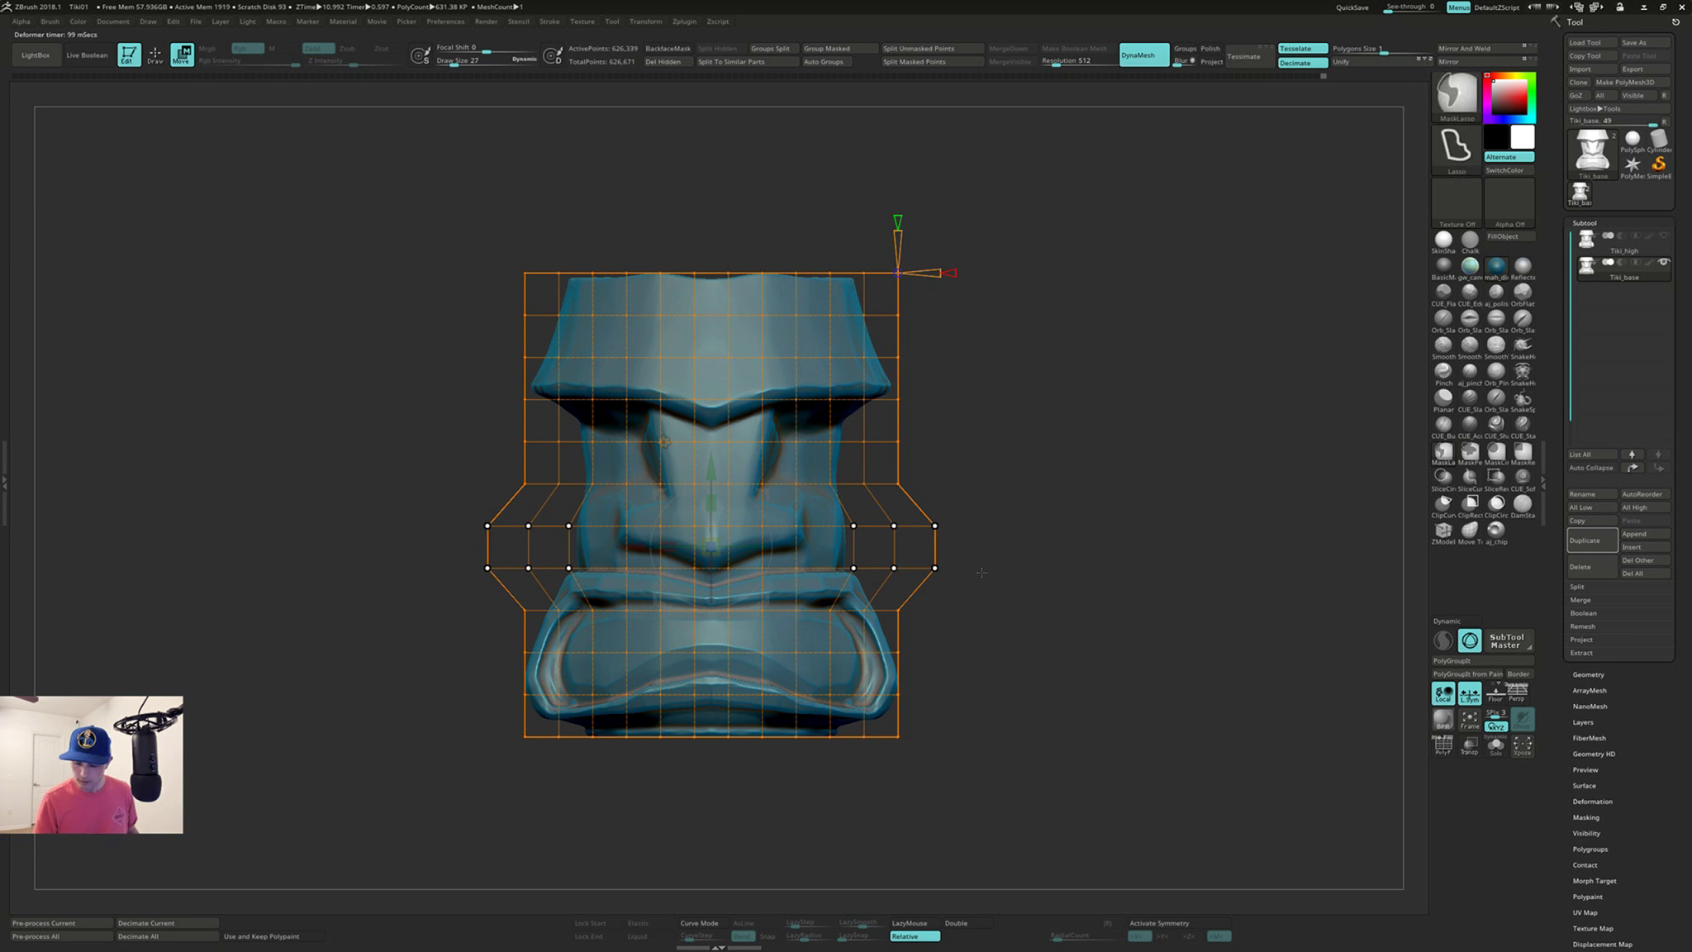
# Step: Narrow the selection to the upper row of the widened cheek points, try shifting and widening them along X, and undo both attempts
pyautogui.moveTo(1000, 571)
pyautogui.keyDown('ctrl'); pyautogui.mouseDown()
pyautogui.moveTo(769, 561)
pyautogui.moveTo(389, 611)
pyautogui.moveTo(1084, 647)
pyautogui.mouseUp(); pyautogui.keyUp('ctrl')
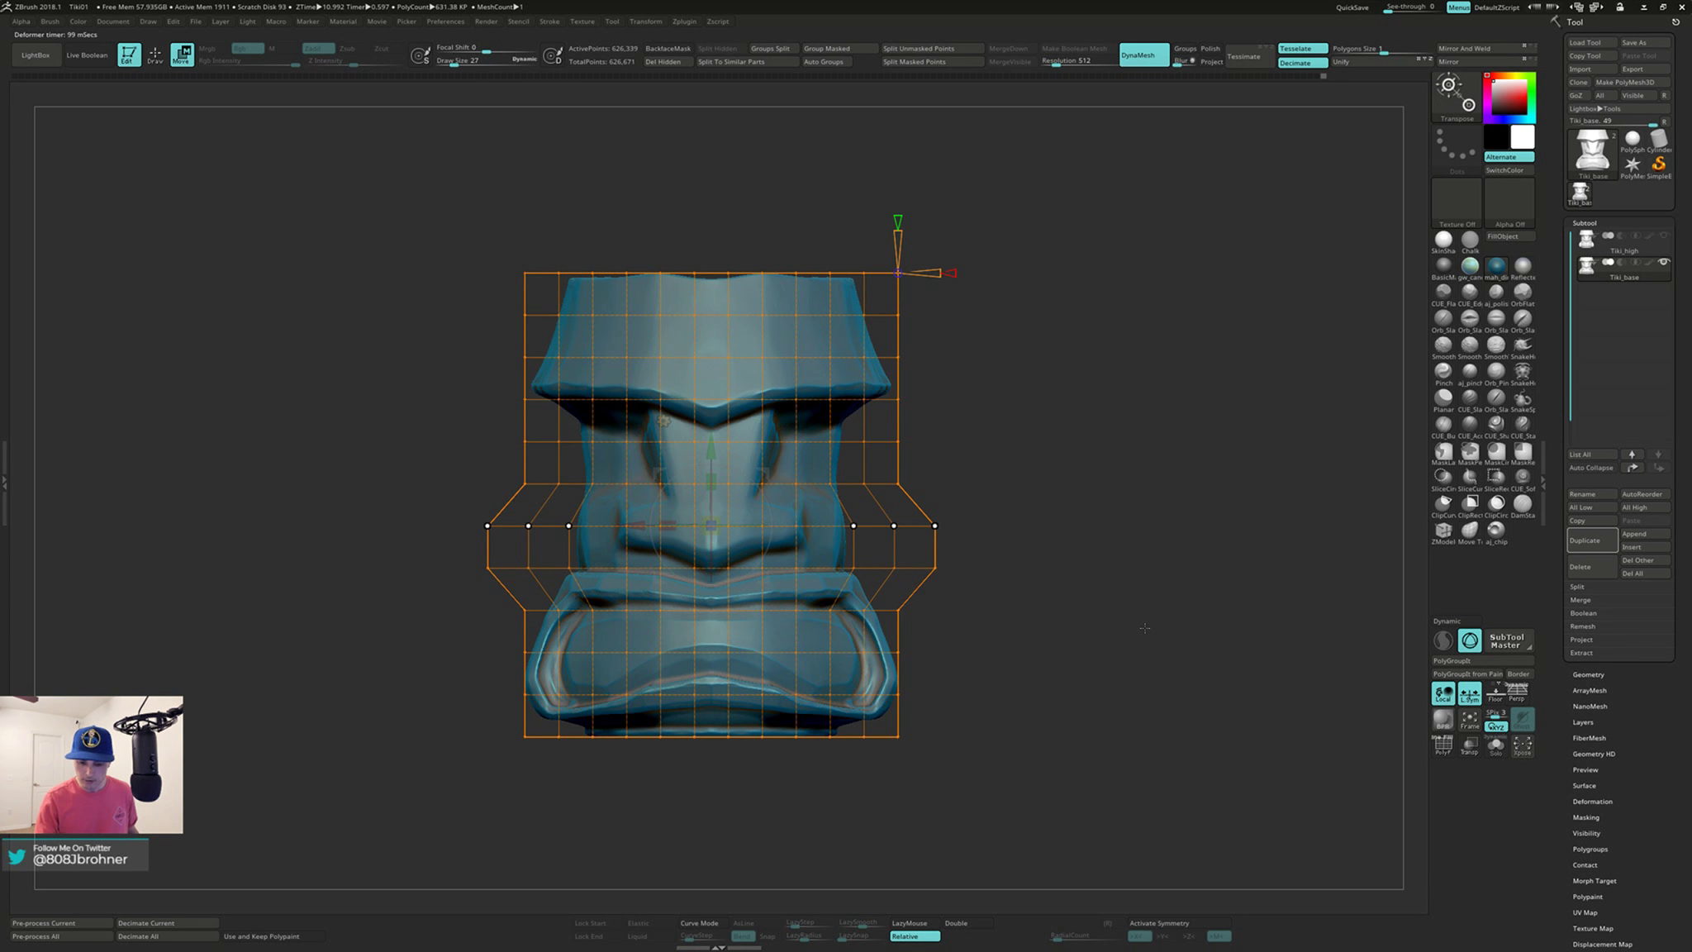
pyautogui.moveTo(639, 524); pyautogui.dragTo(631, 524)
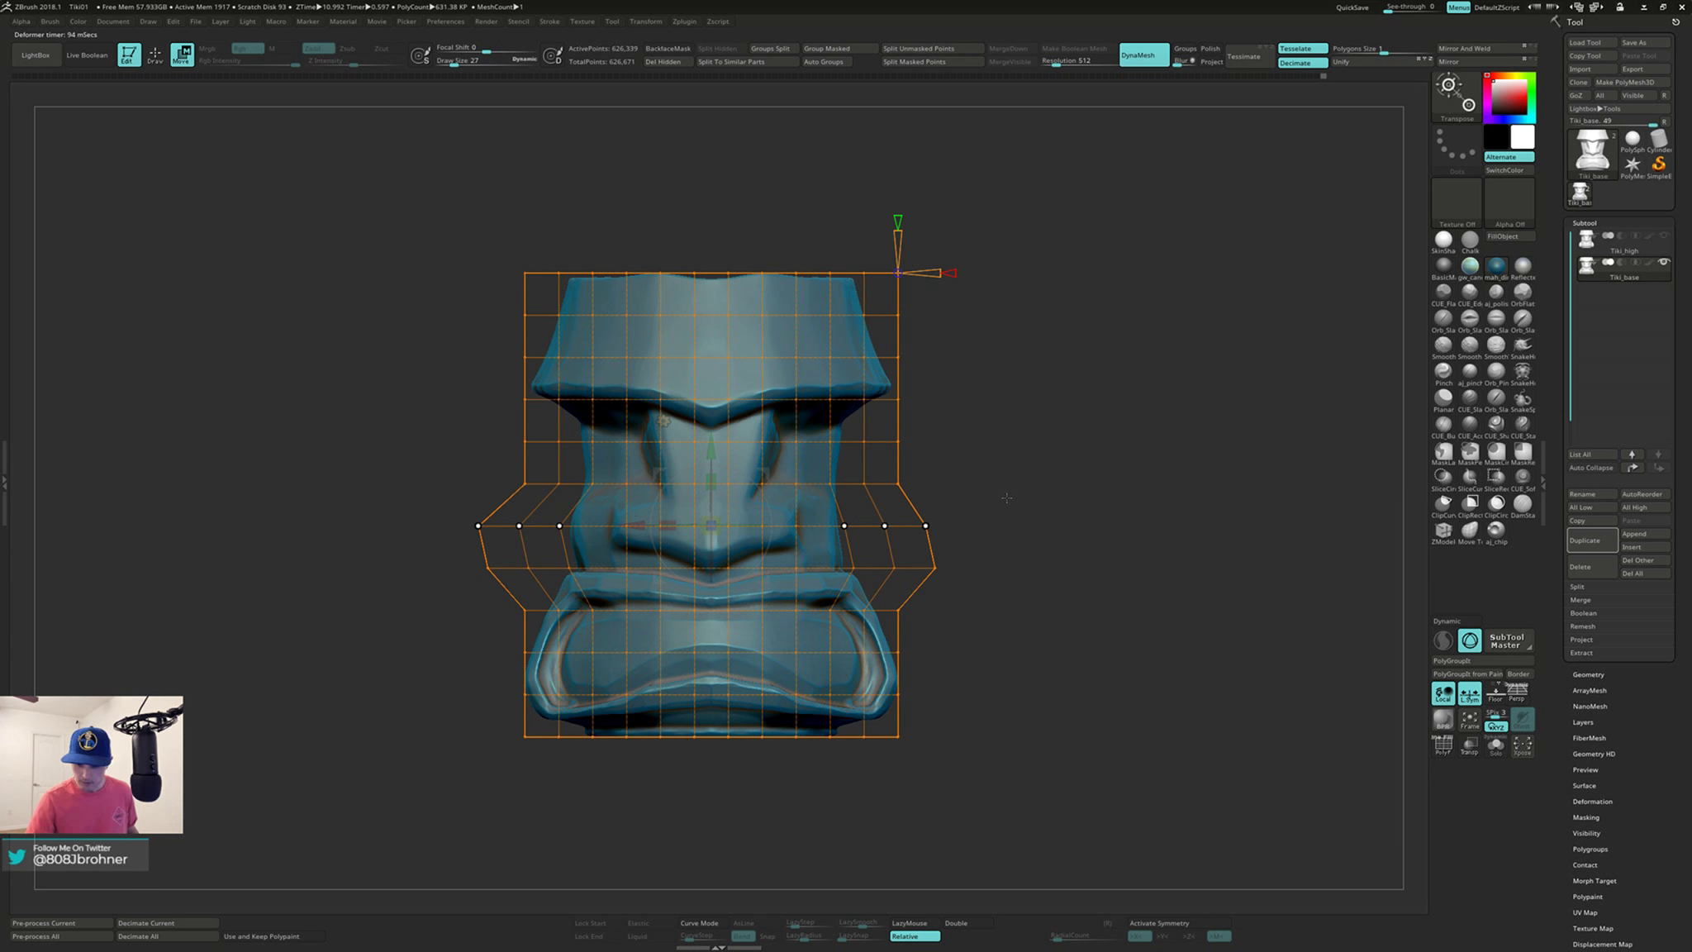
pyautogui.hotkey('ctrl', 'z')
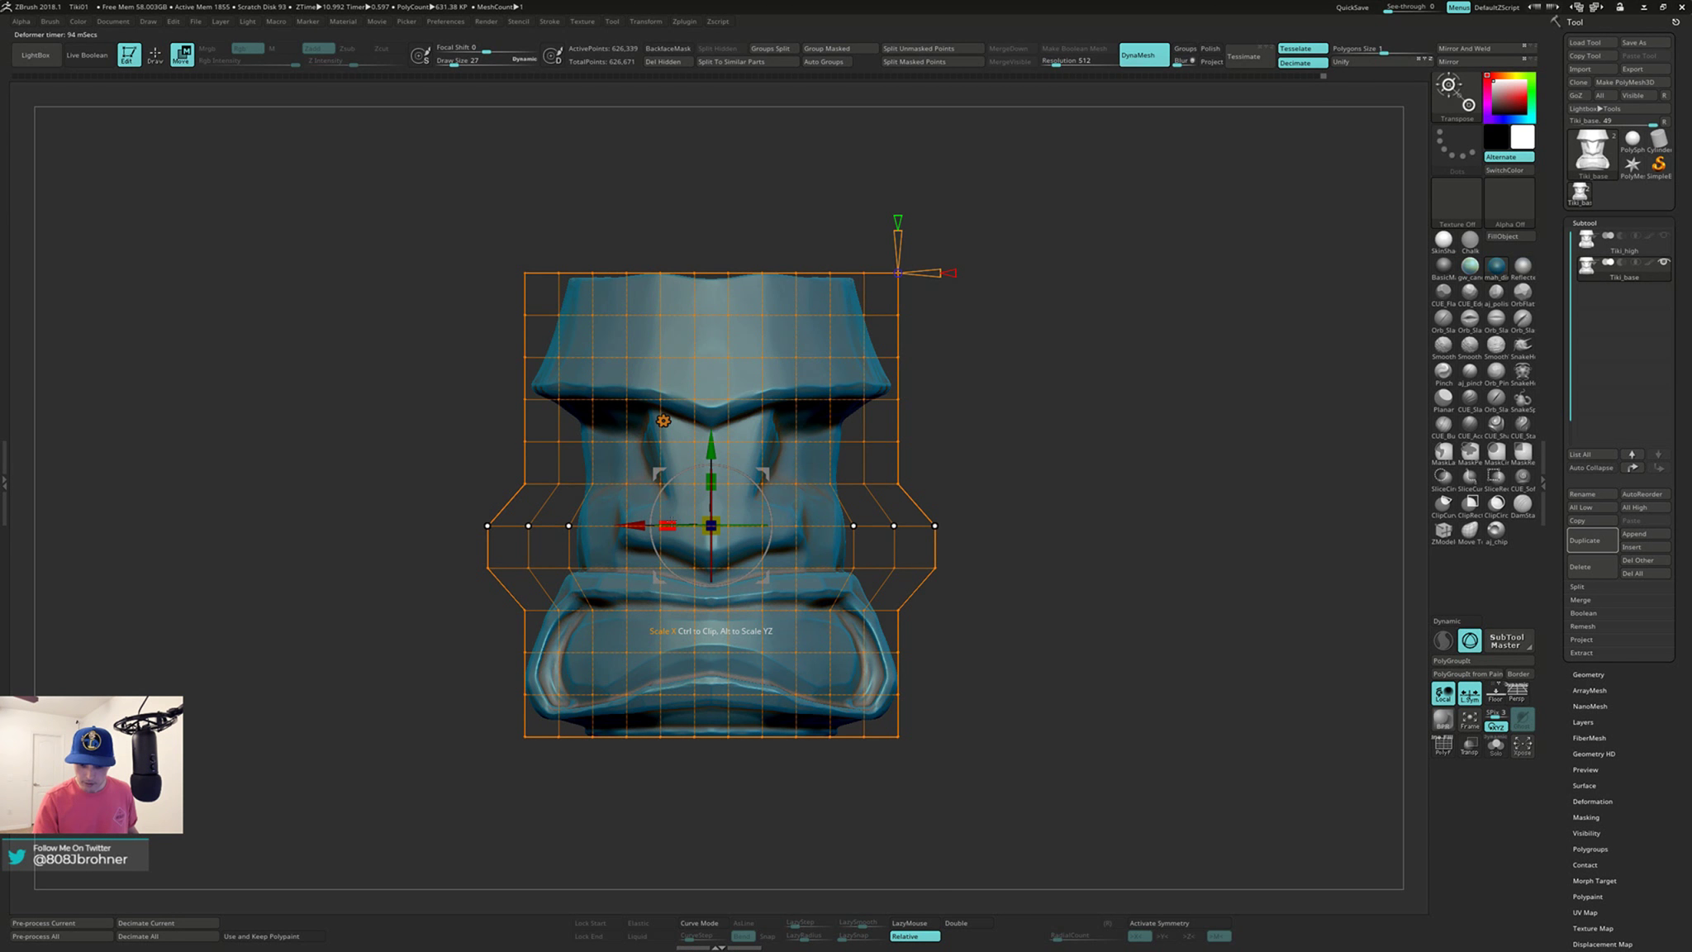
pyautogui.moveTo(665, 526); pyautogui.dragTo(673, 526)
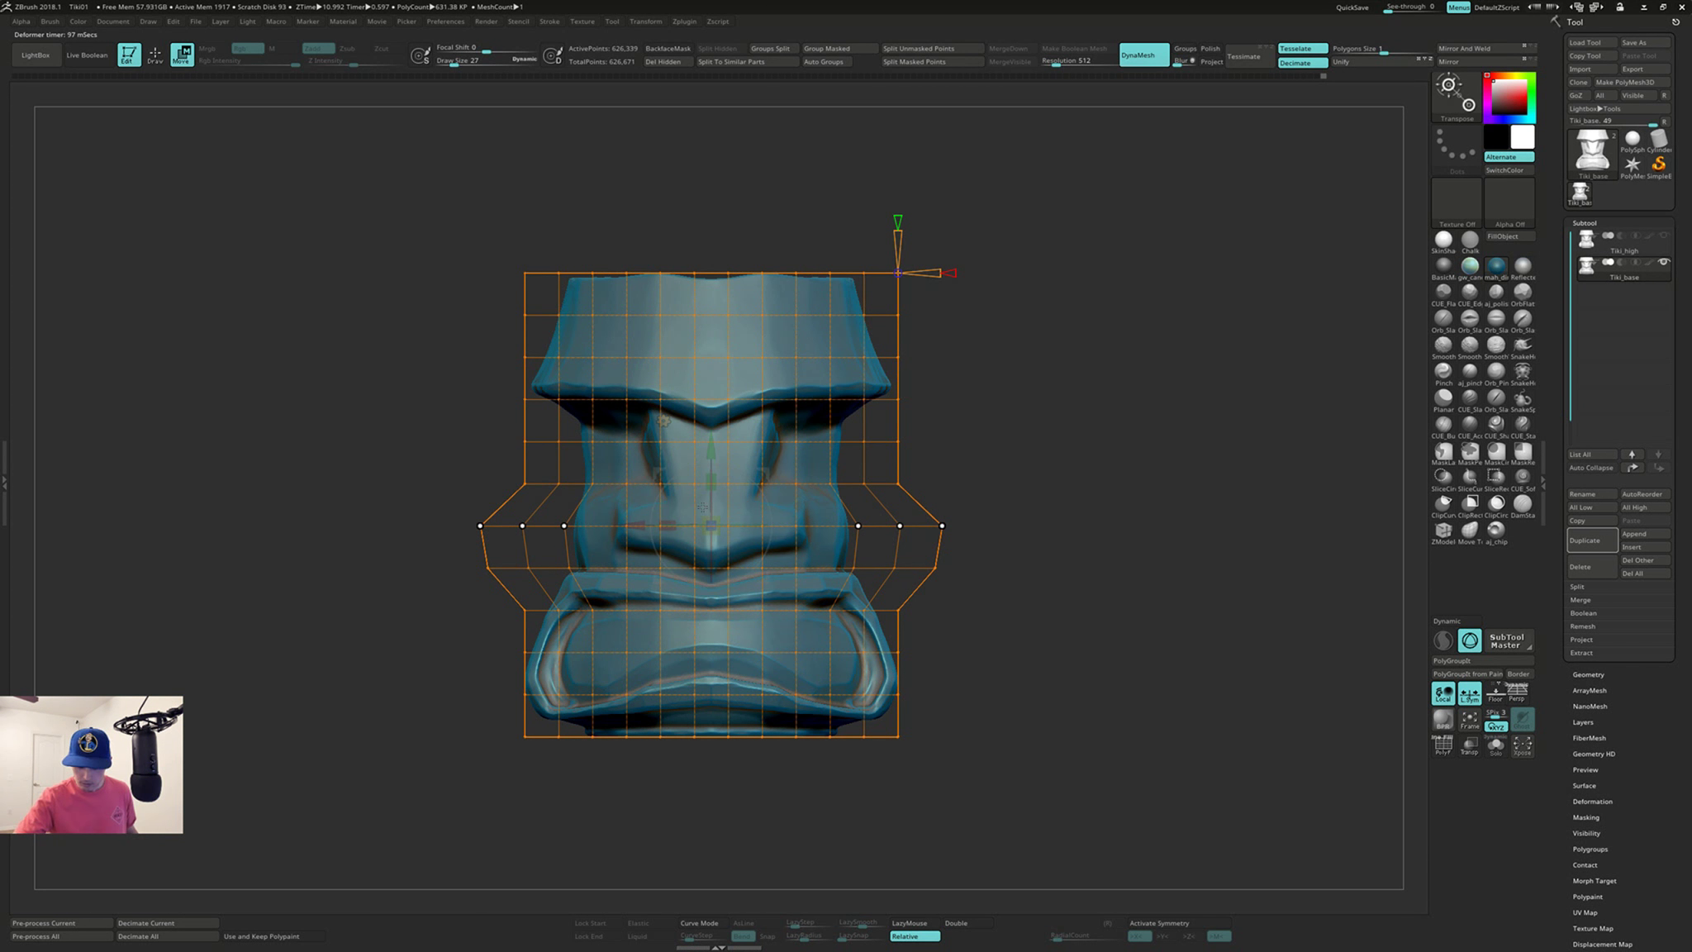
pyautogui.hotkey('ctrl', 'z')
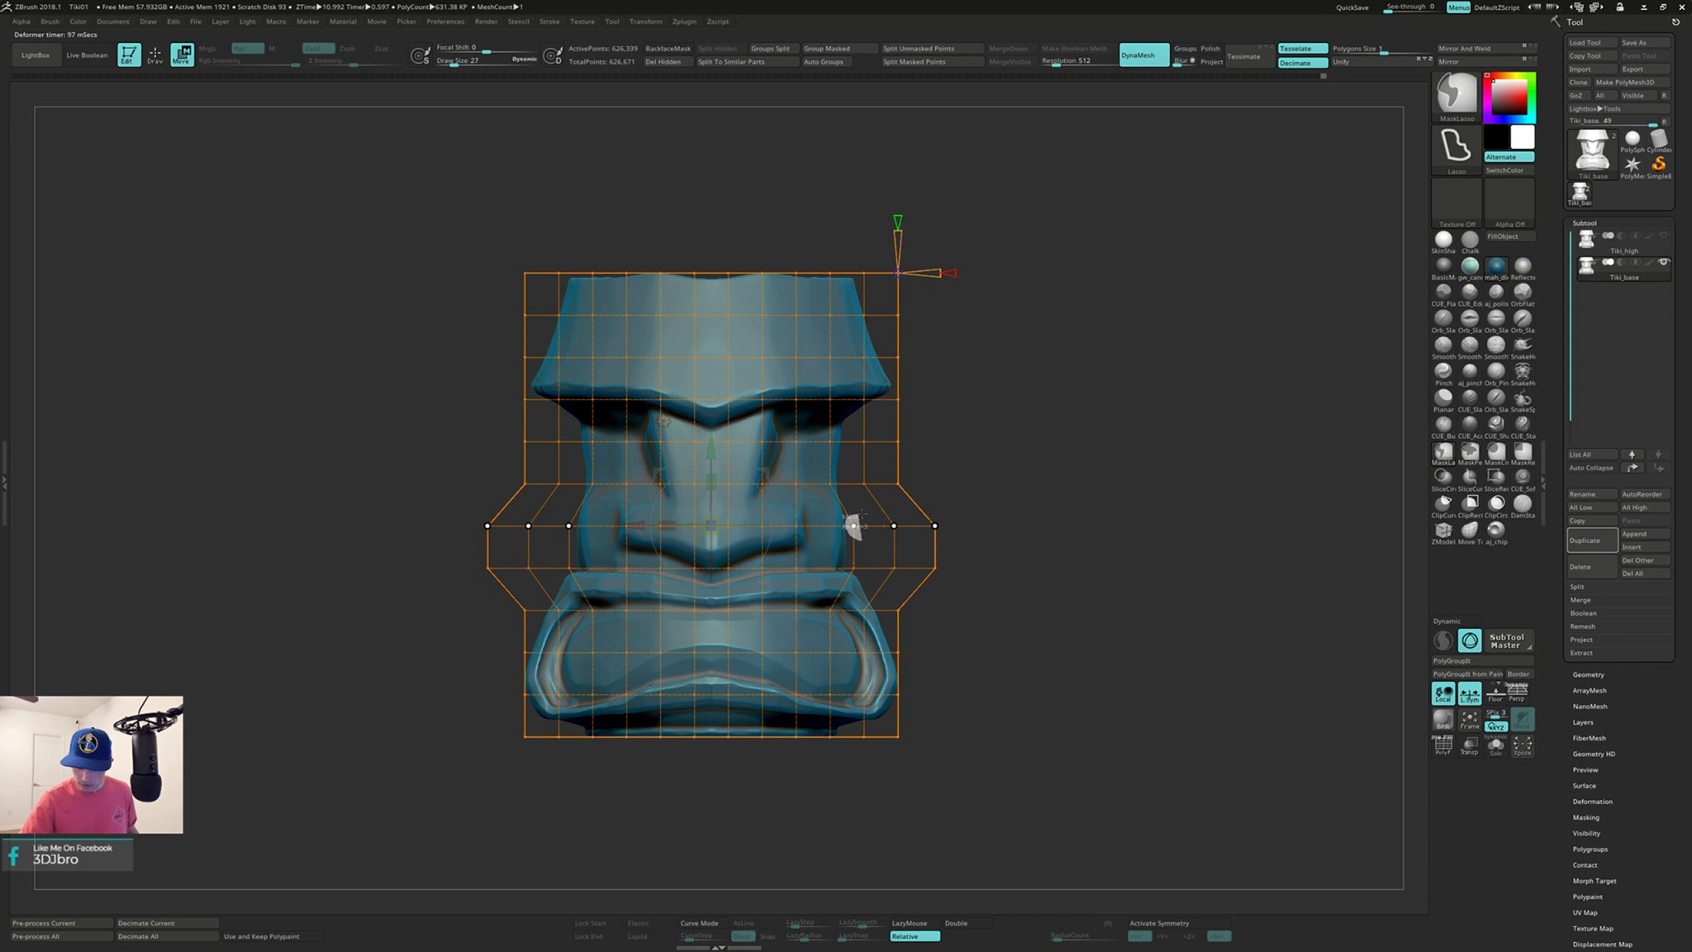
pyautogui.hotkey('ctrl', 'z')
pyautogui.hotkey('ctrl', 'shift', 'z')
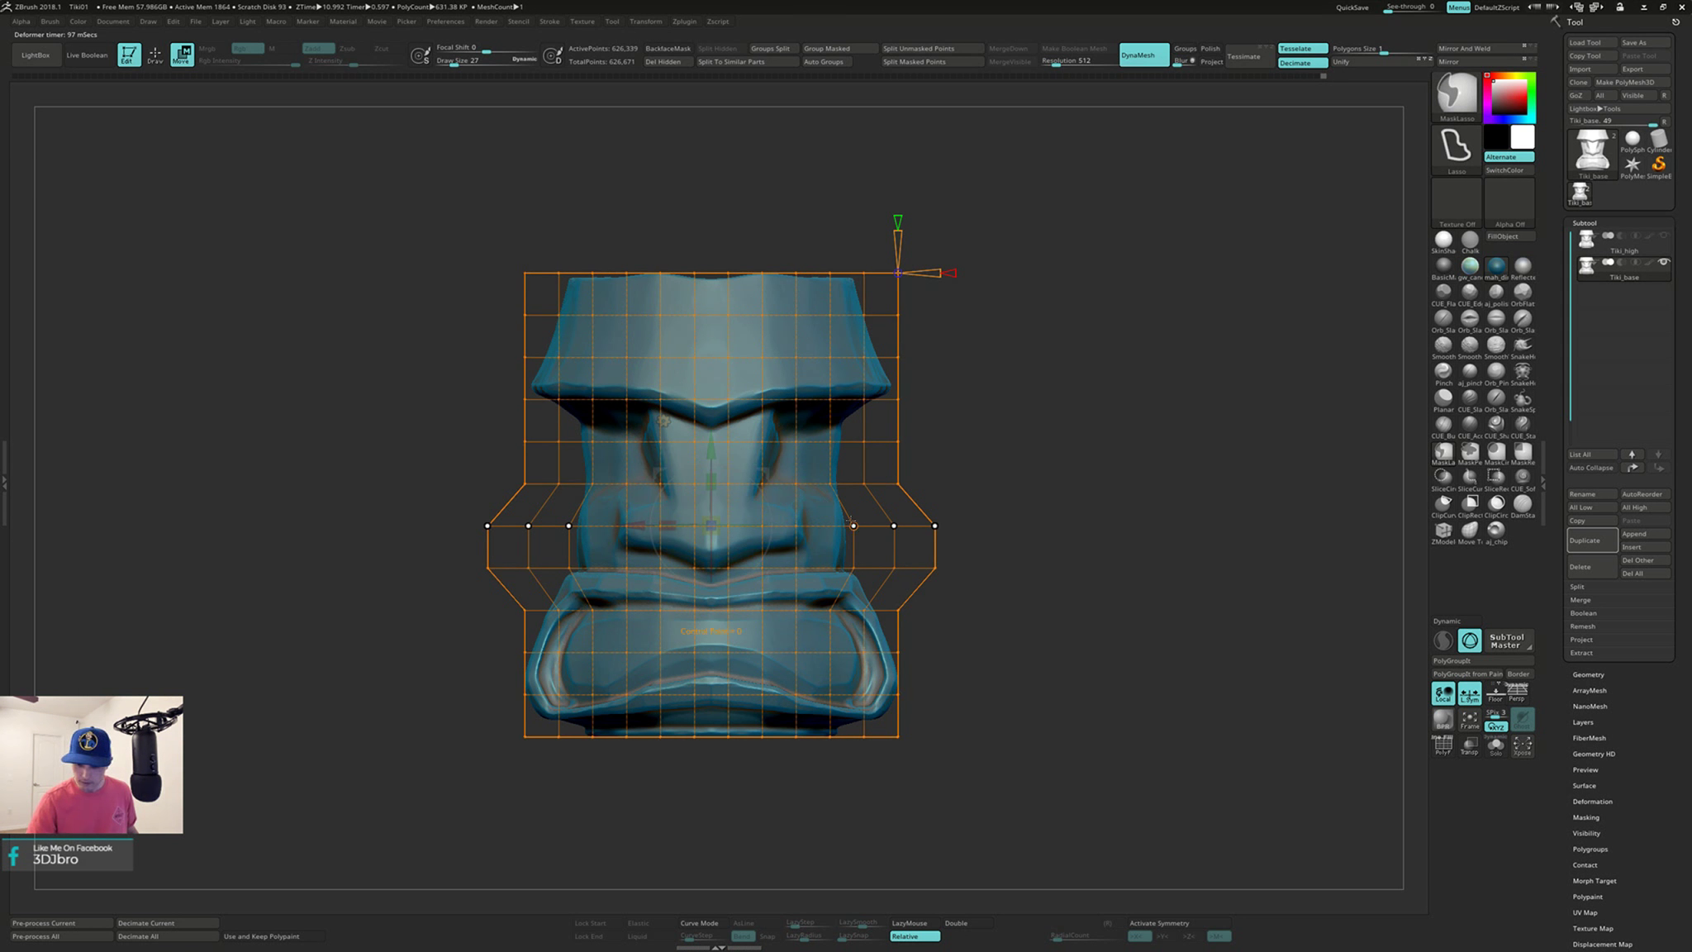
# Step: Keep only the outermost cheek control point on each side selected, widen the pair slightly along X, and clear the selection
pyautogui.keyDown('ctrl'); pyautogui.click(852, 523); pyautogui.keyUp('ctrl')
pyautogui.keyDown('ctrl'); pyautogui.click(568, 526); pyautogui.keyUp('ctrl')
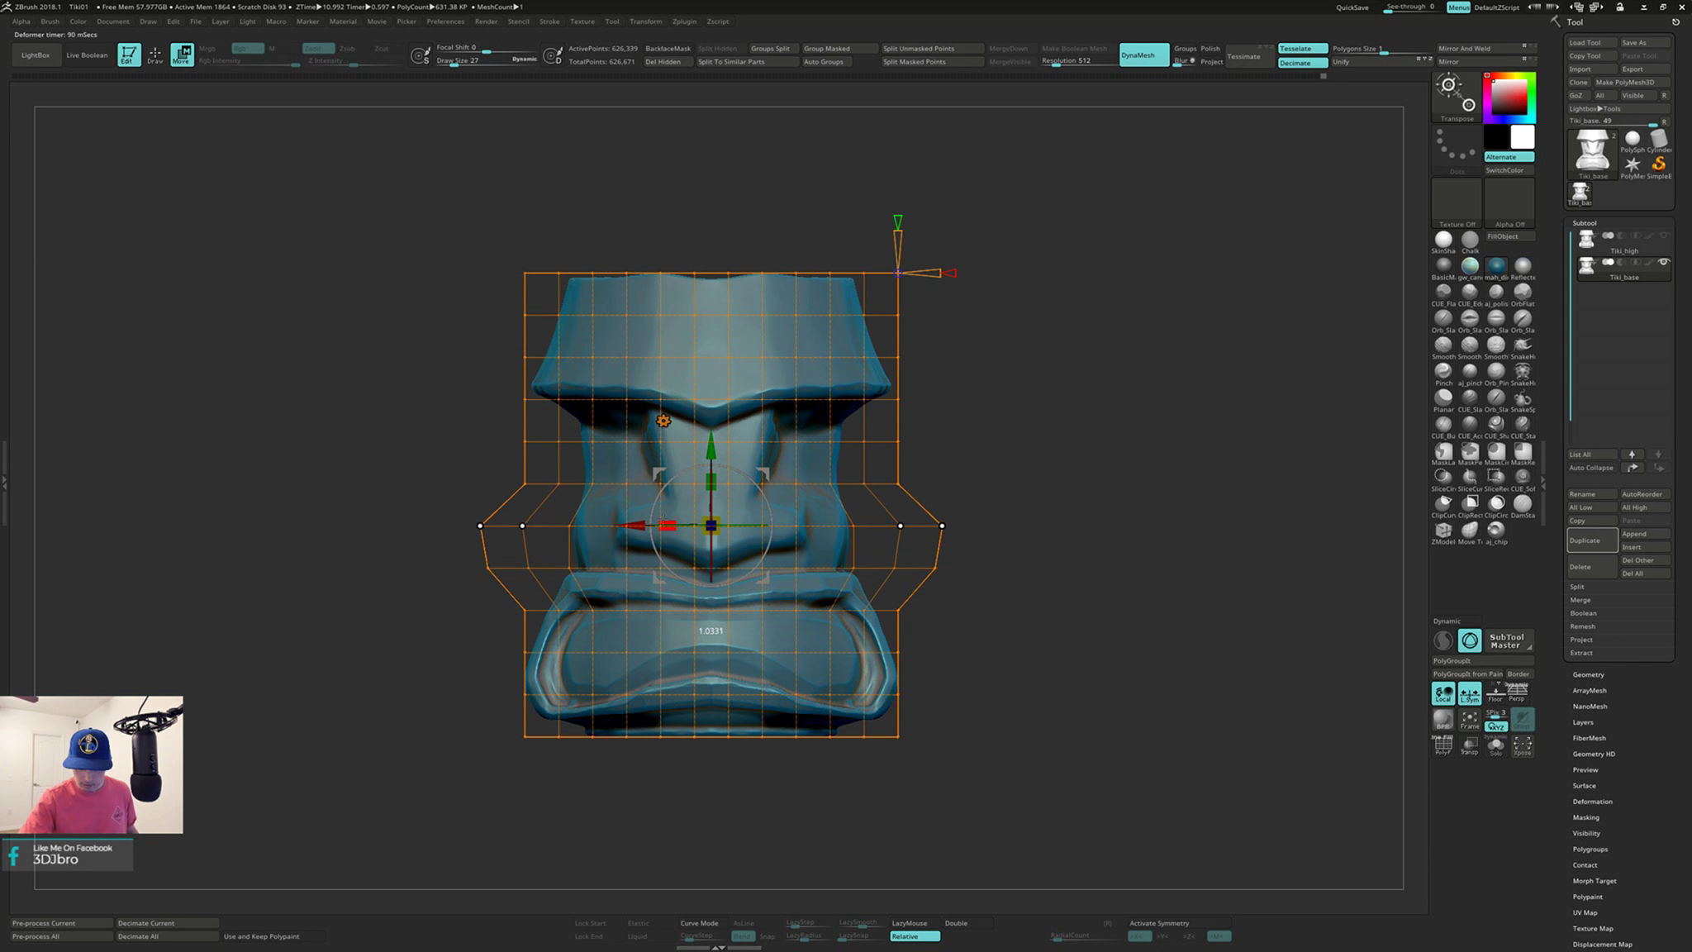
pyautogui.keyDown('ctrl'); pyautogui.click(894, 527); pyautogui.keyUp('ctrl')
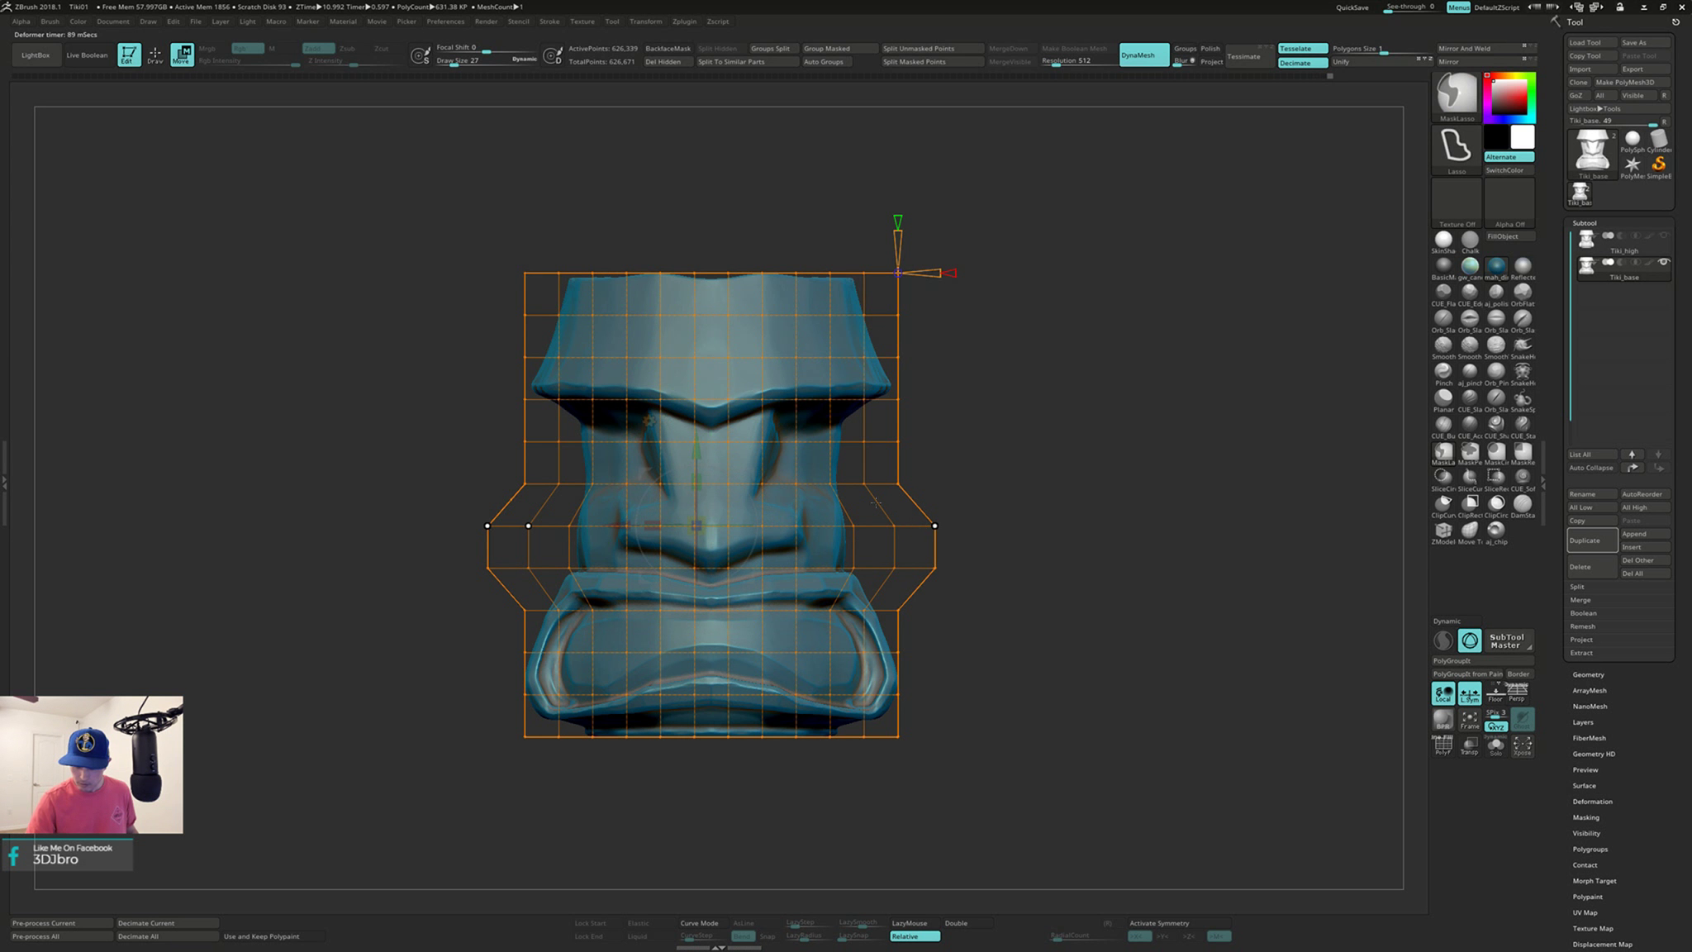
pyautogui.keyDown('ctrl'); pyautogui.click(525, 528); pyautogui.keyUp('ctrl')
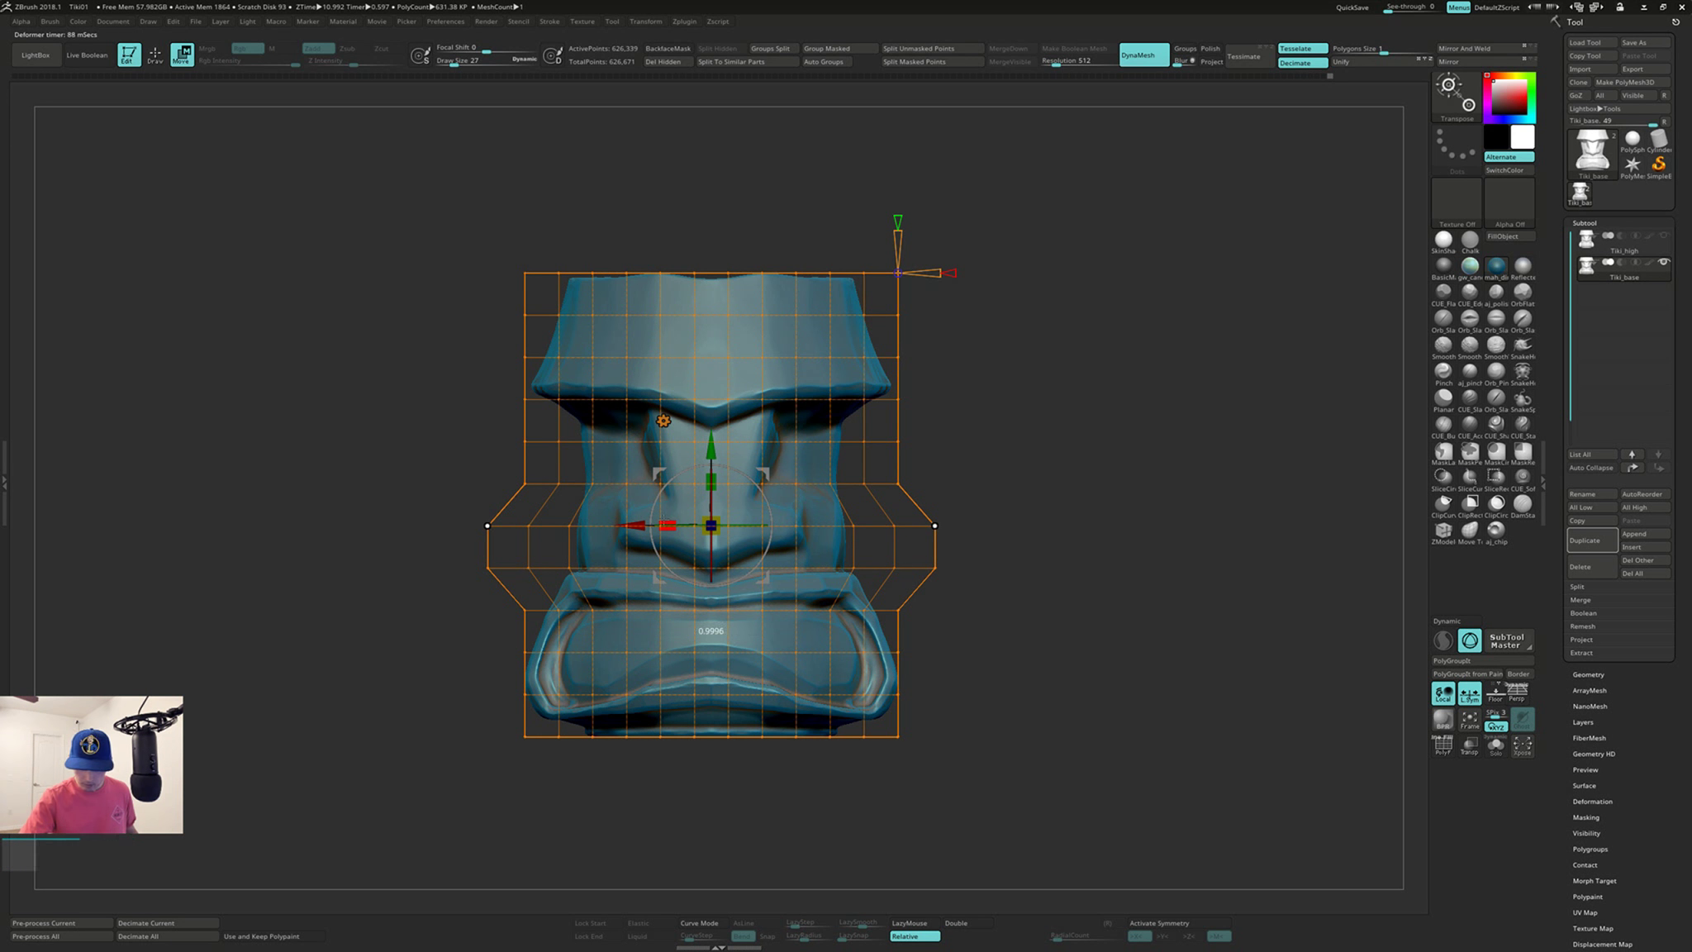
pyautogui.moveTo(664, 522); pyautogui.dragTo(649, 522)
pyautogui.moveTo(1019, 457)
pyautogui.mouseDown()
pyautogui.moveTo(1016, 476)
pyautogui.moveTo(1030, 456)
pyautogui.moveTo(1050, 480)
pyautogui.mouseUp()
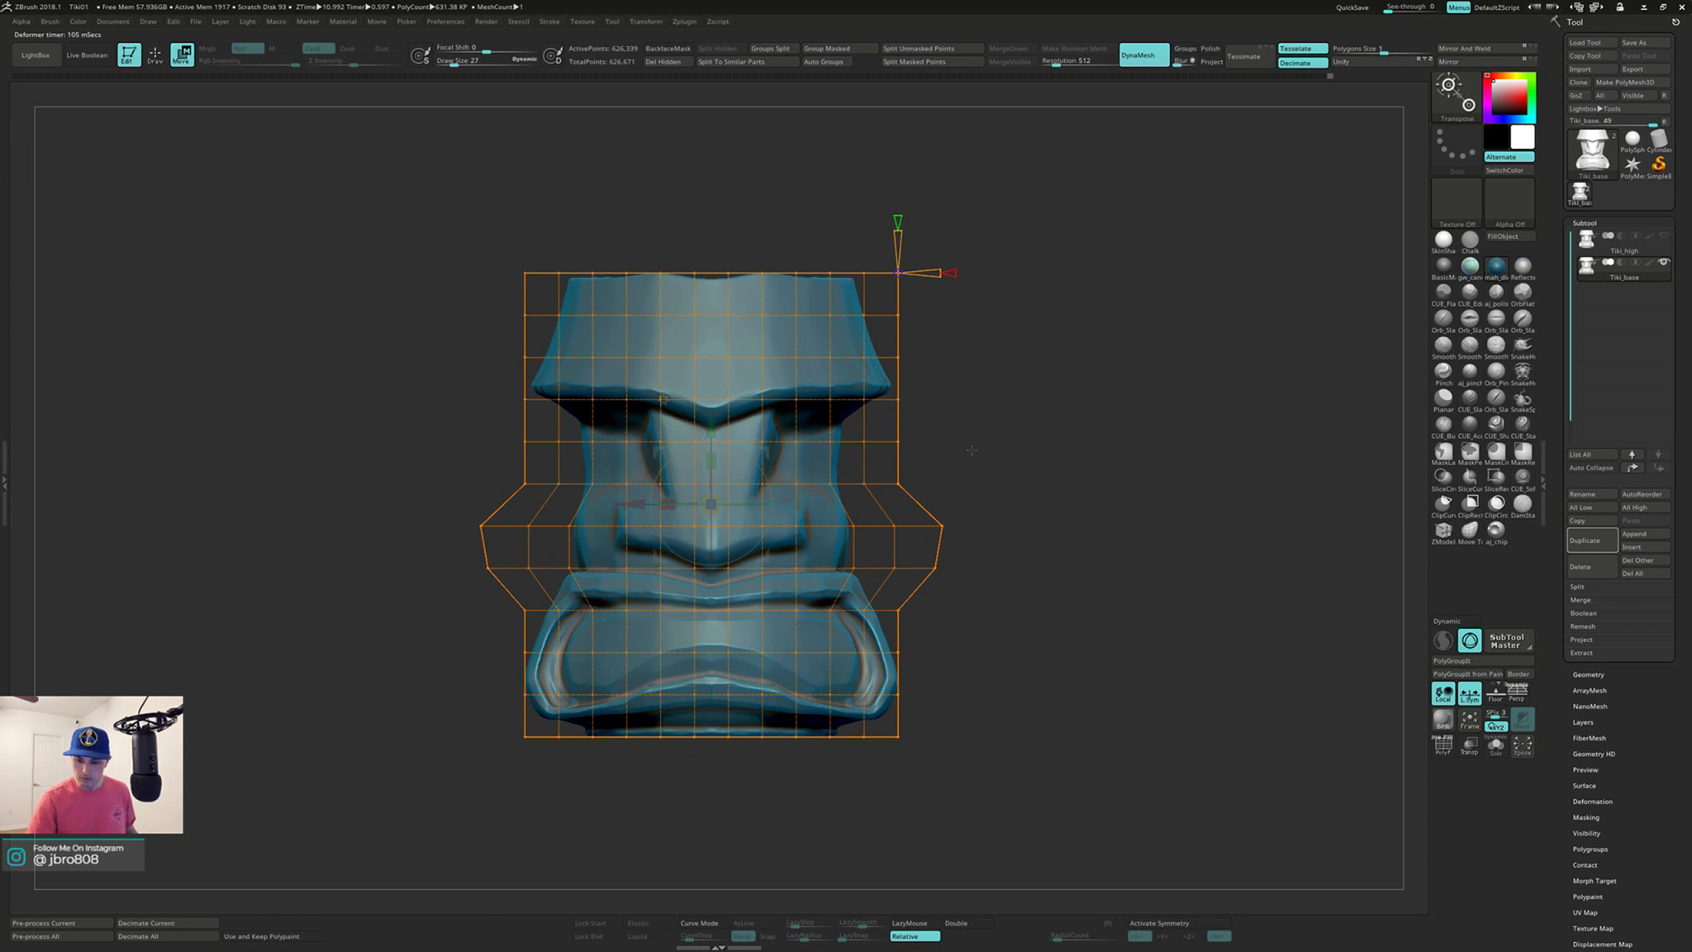
# Step: Select the second and third lattice columns on both sides at eye level and narrow them slightly along X
pyautogui.moveTo(866, 439); pyautogui.dragTo(939, 452, button='right')
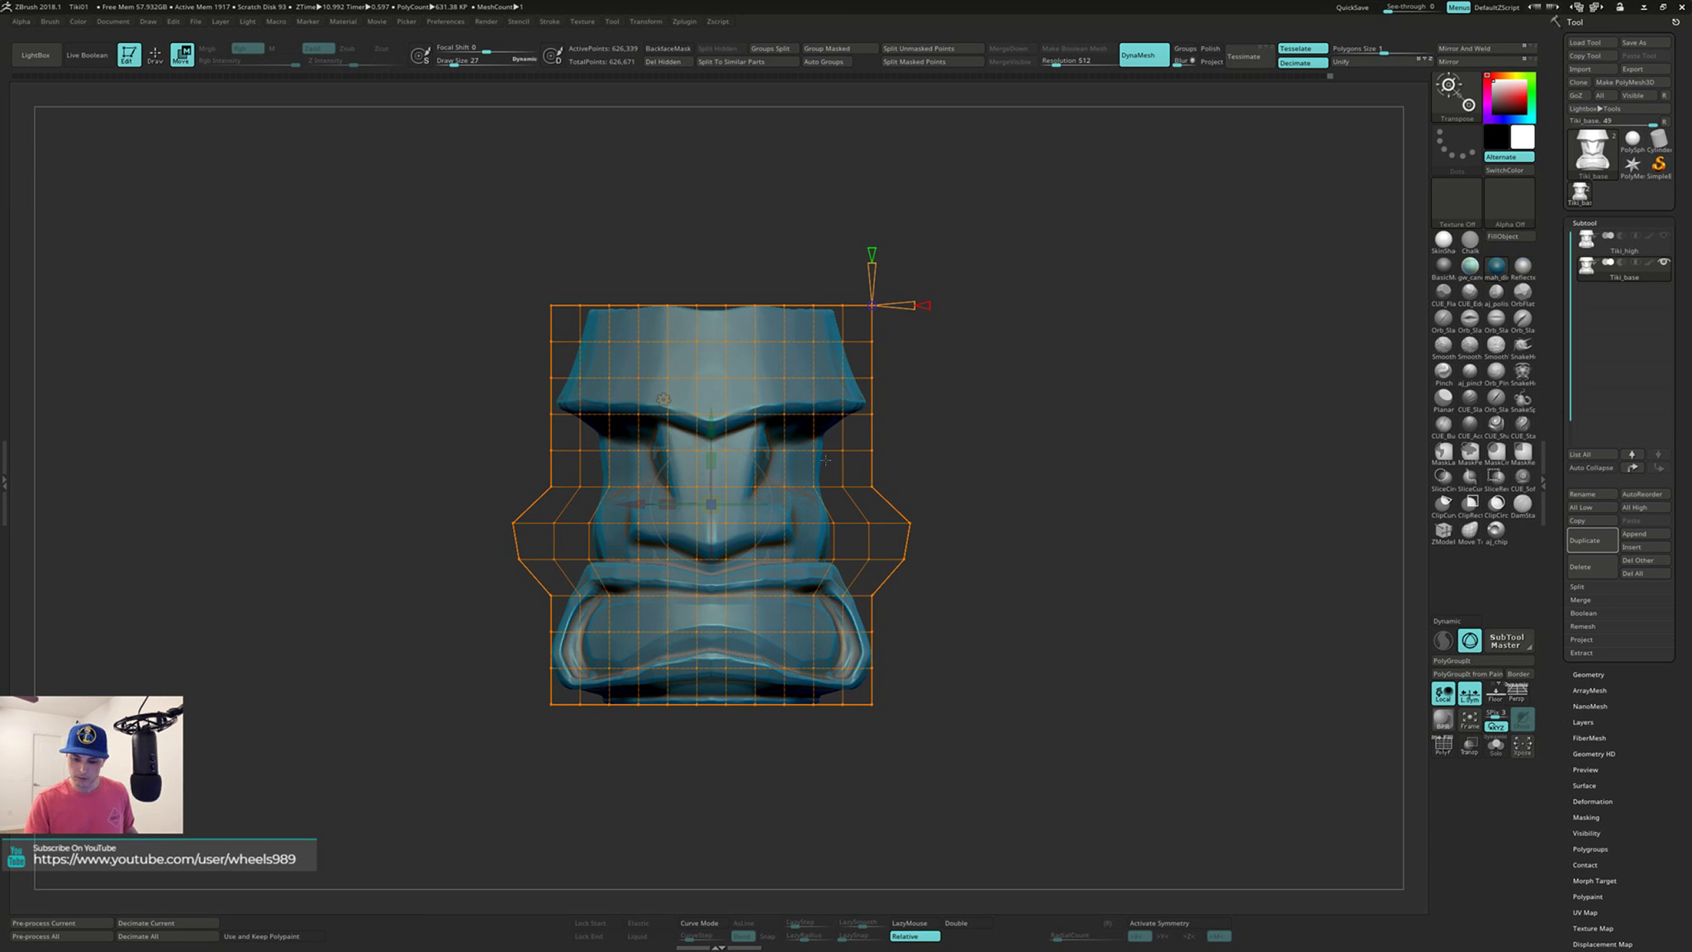
pyautogui.keyDown('ctrl'); pyautogui.moveTo(826, 459); pyautogui.dragTo(850, 455); pyautogui.keyUp('ctrl')
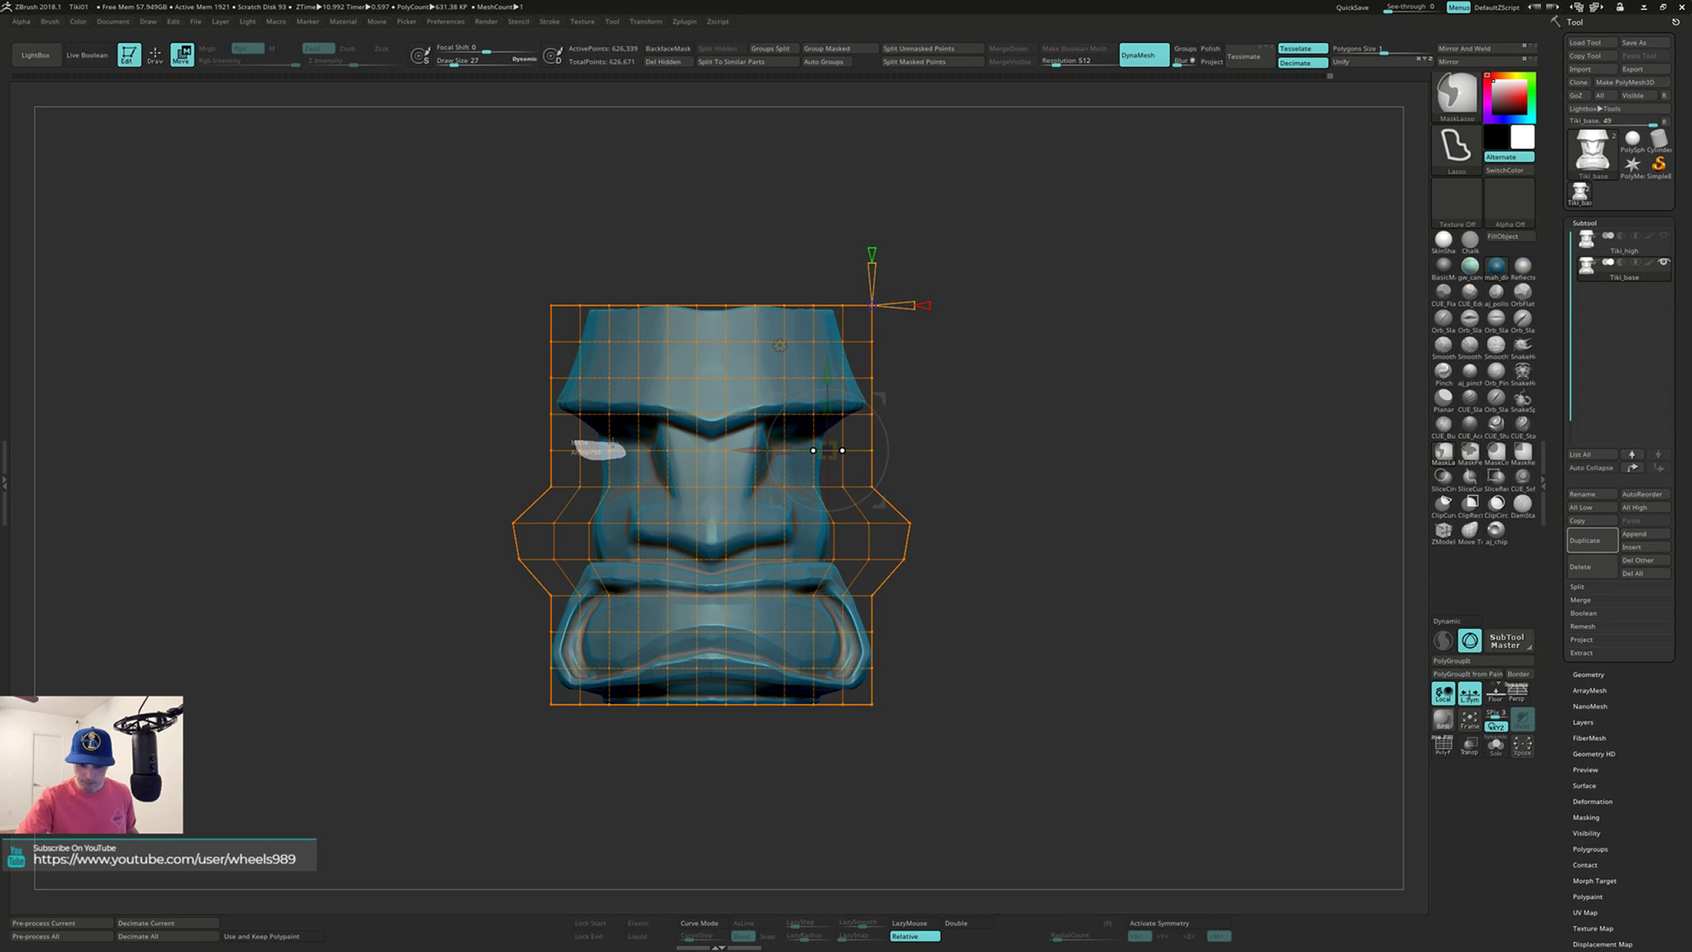
pyautogui.keyDown('ctrl'); pyautogui.moveTo(620, 450); pyautogui.dragTo(613, 453); pyautogui.keyUp('ctrl')
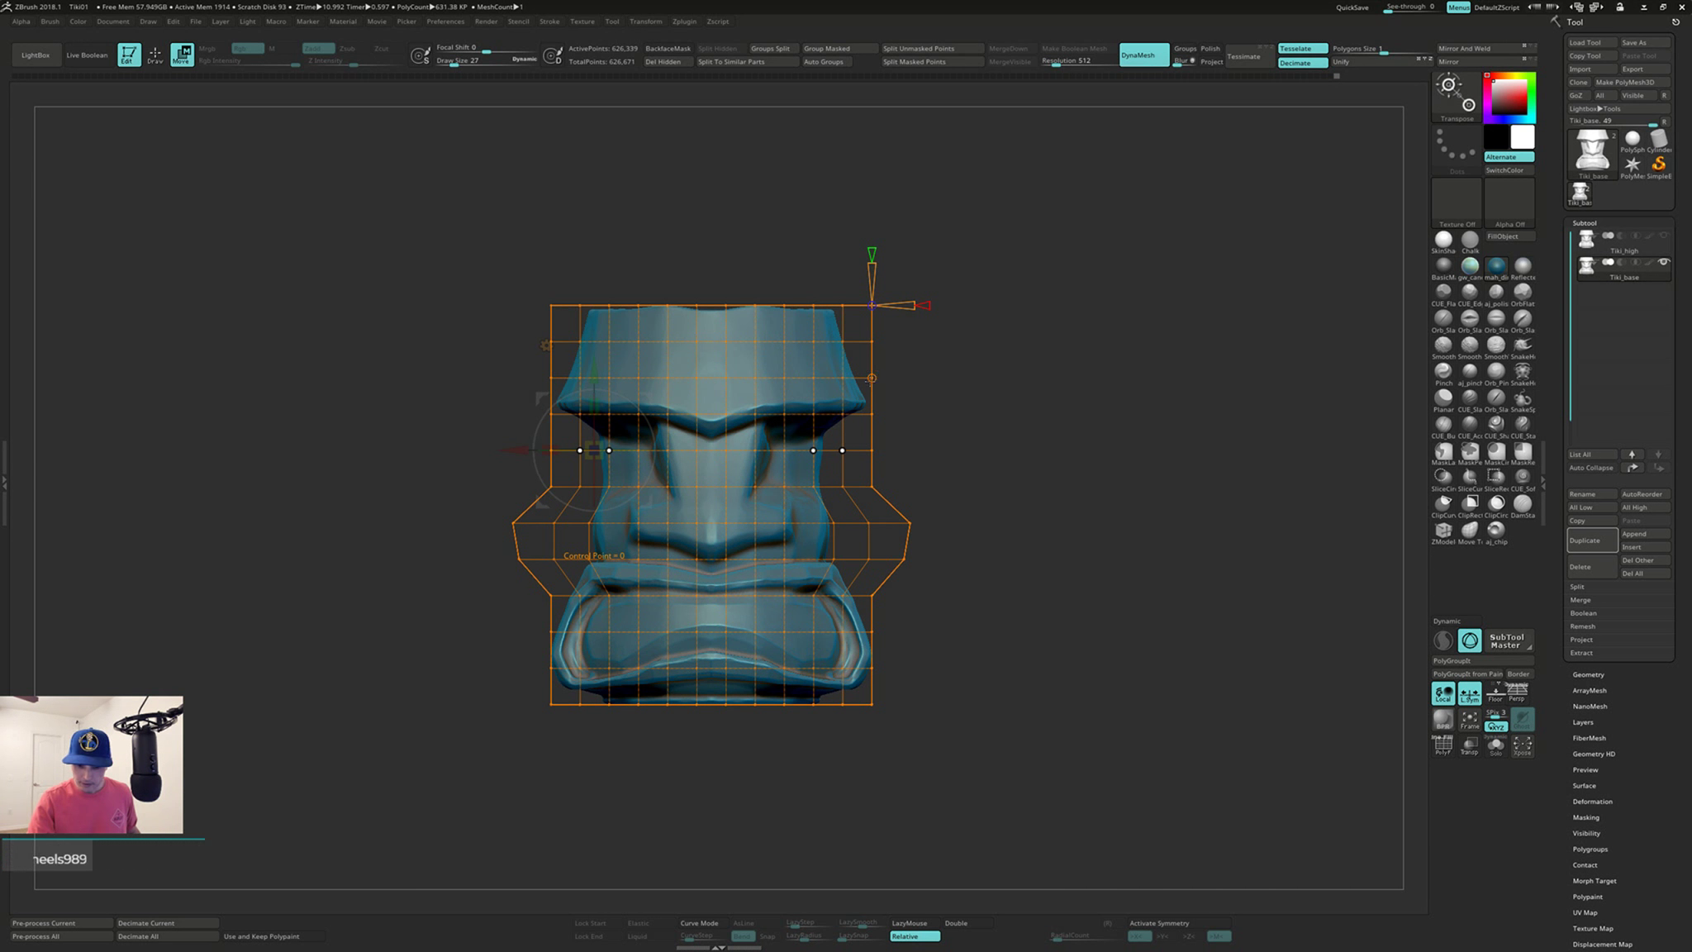
pyautogui.keyDown('ctrl'); pyautogui.click(938, 385); pyautogui.keyUp('ctrl')
pyautogui.keyDown('ctrl'); pyautogui.click(937, 380); pyautogui.keyUp('ctrl')
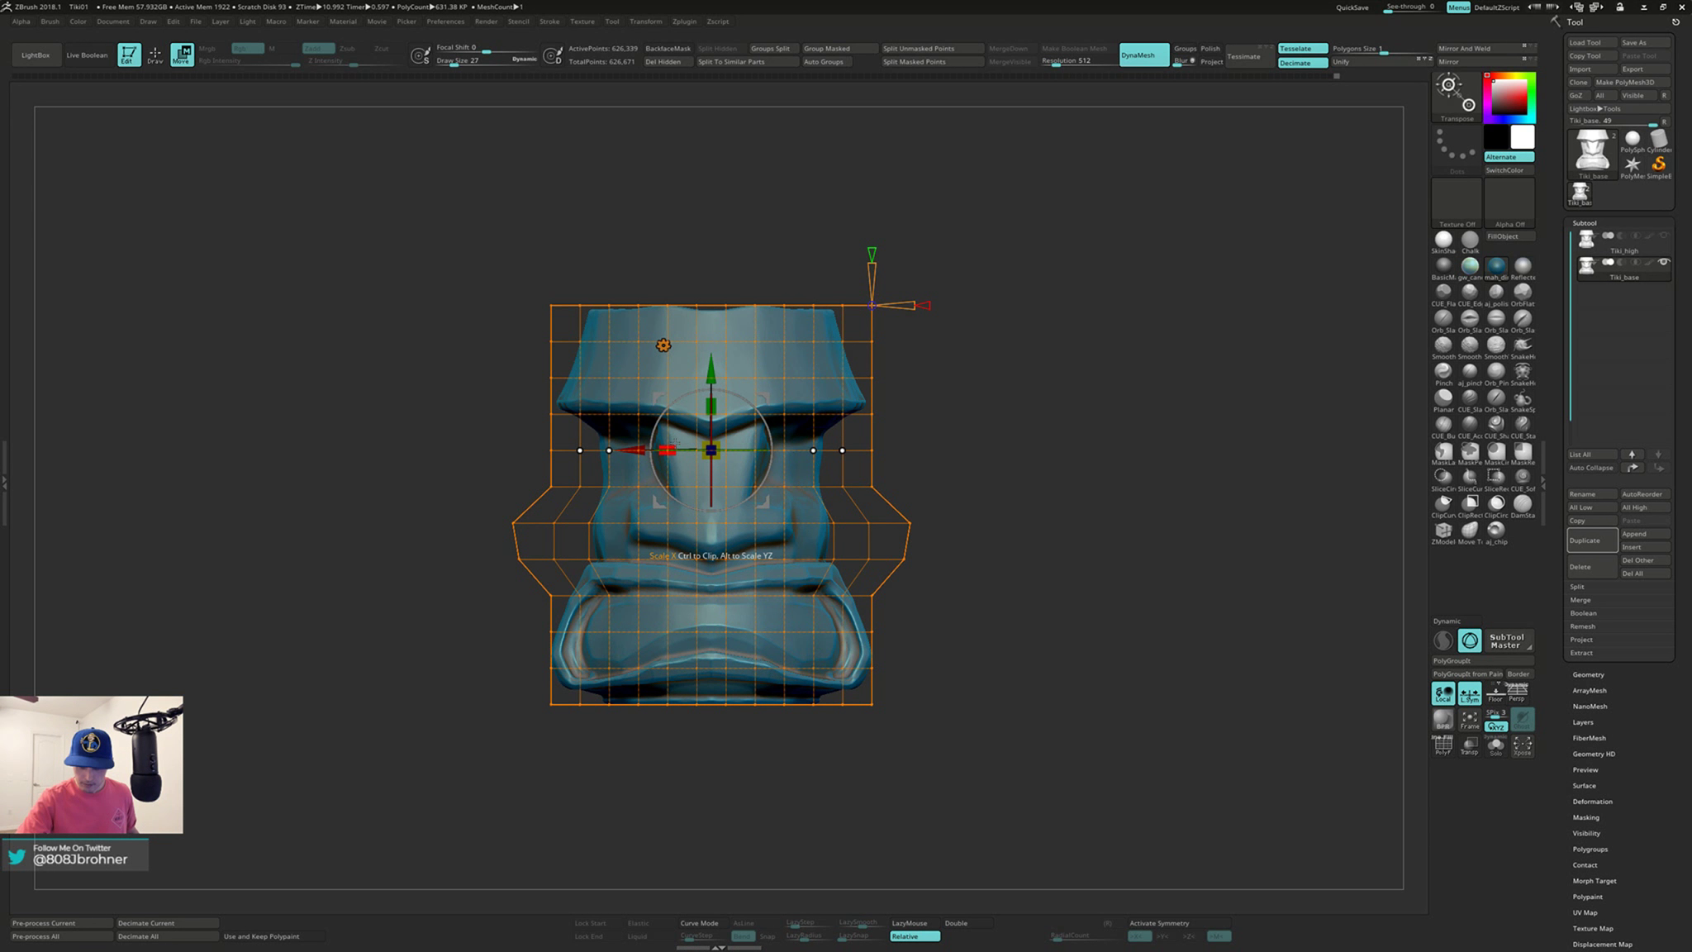
pyautogui.click(668, 451)
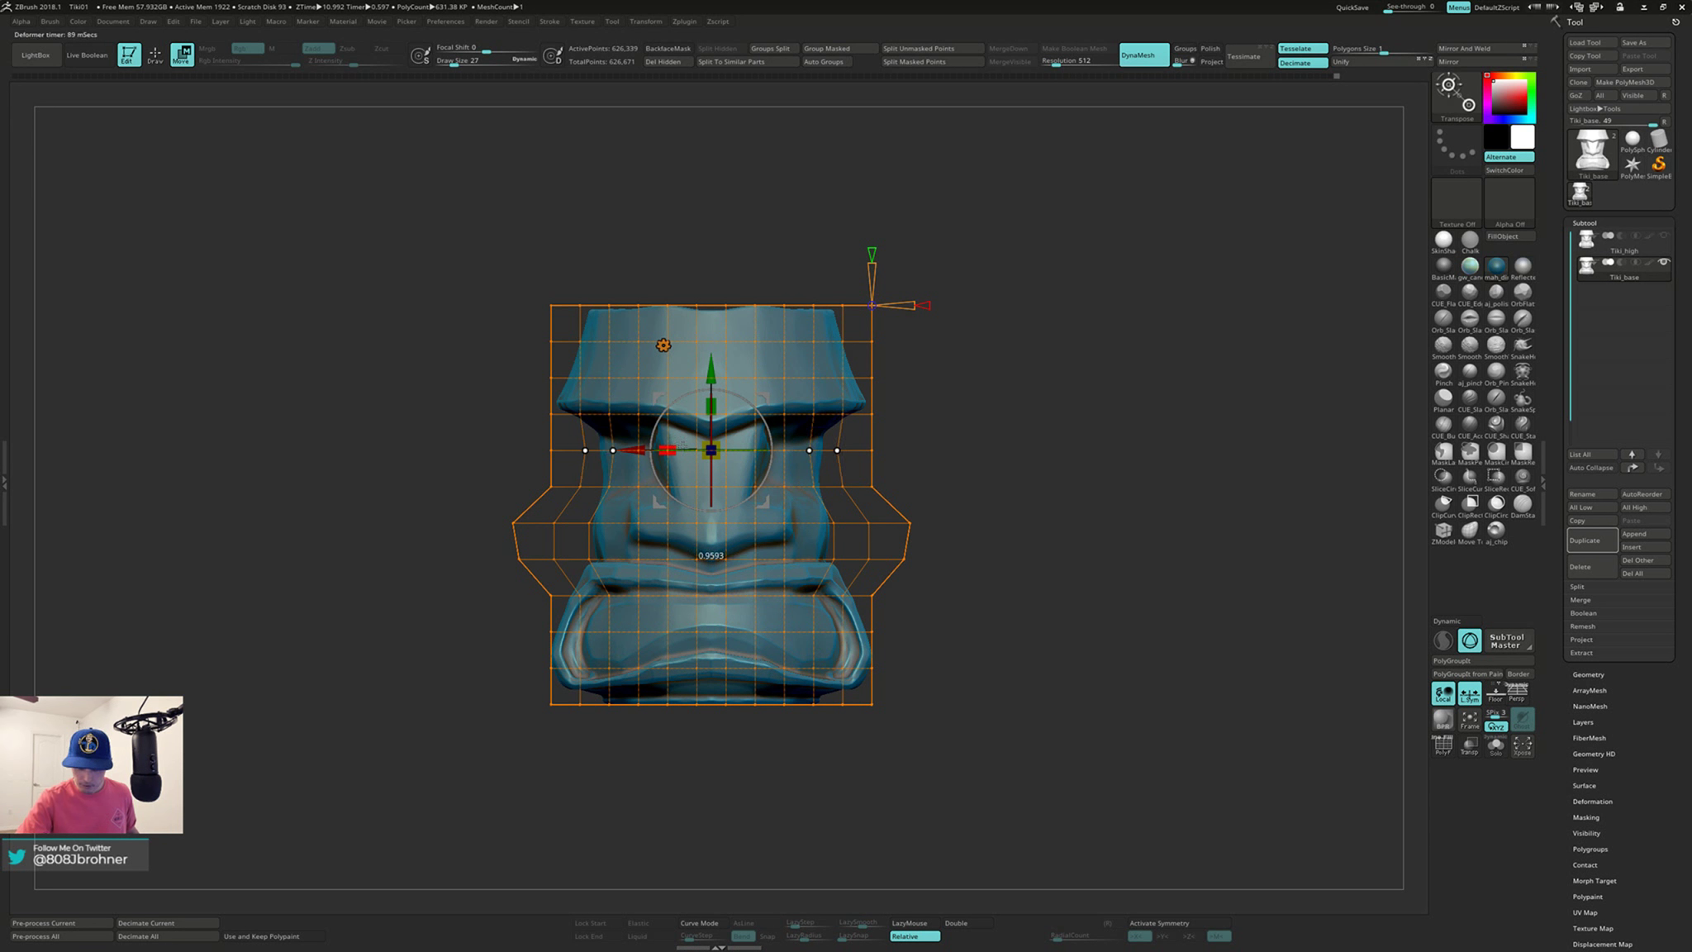
pyautogui.moveTo(668, 450); pyautogui.dragTo(673, 450)
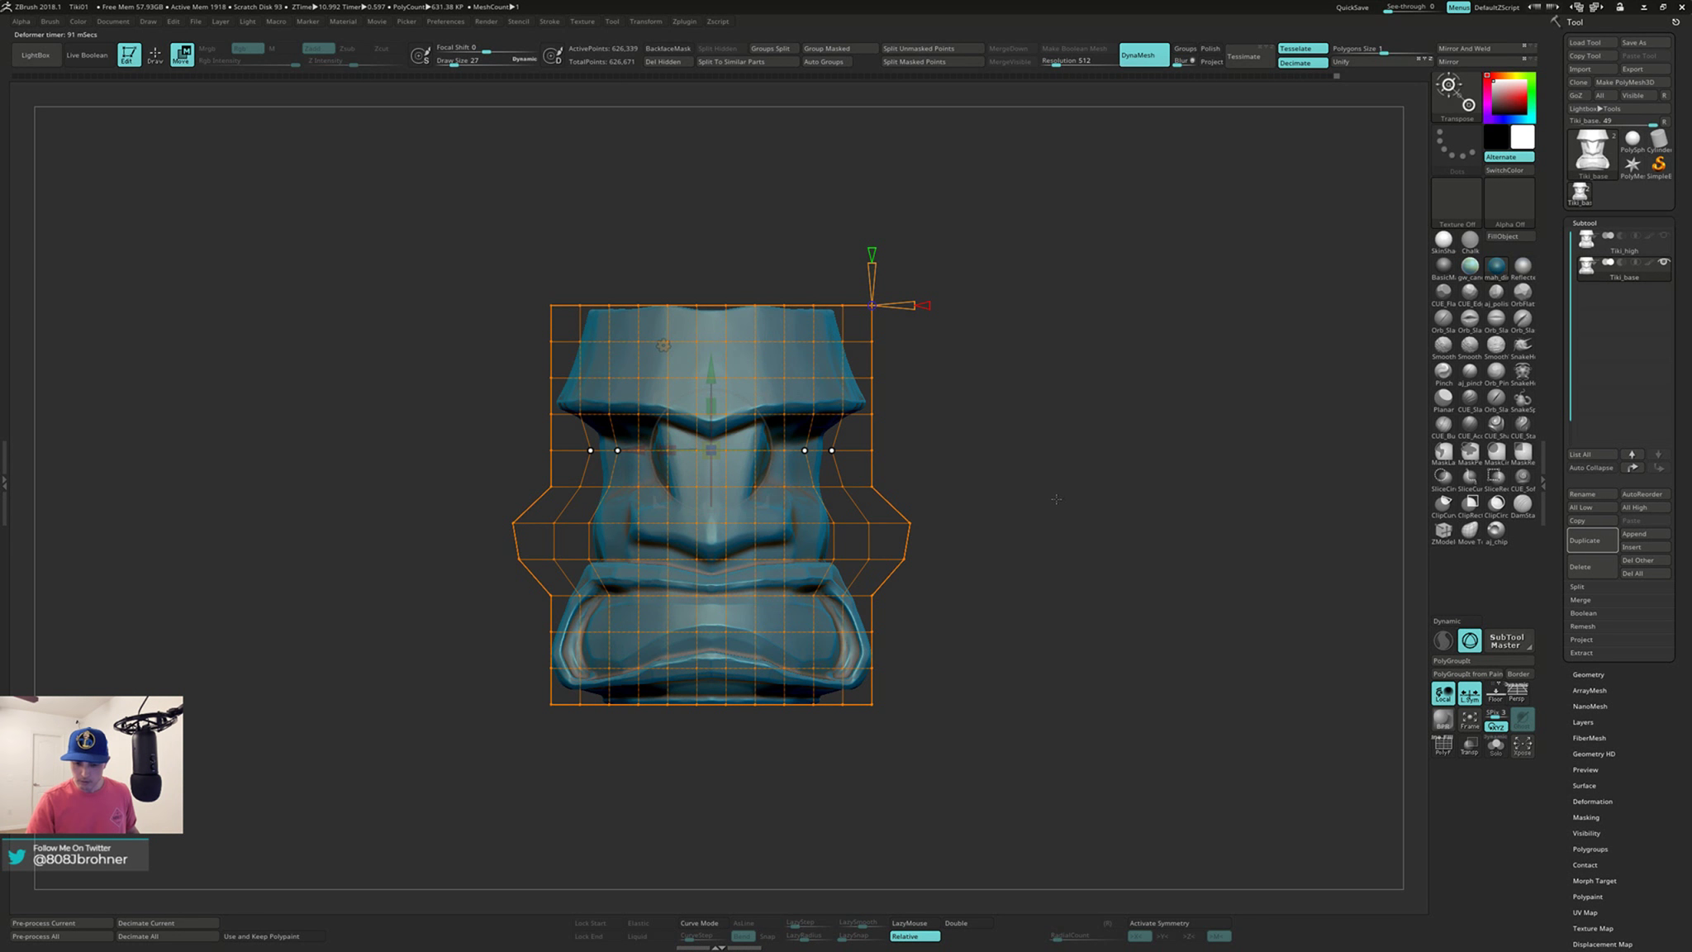
pyautogui.moveTo(1065, 524)
pyautogui.mouseDown()
pyautogui.moveTo(1031, 517)
pyautogui.moveTo(1069, 506)
pyautogui.moveTo(1066, 536)
pyautogui.mouseUp()
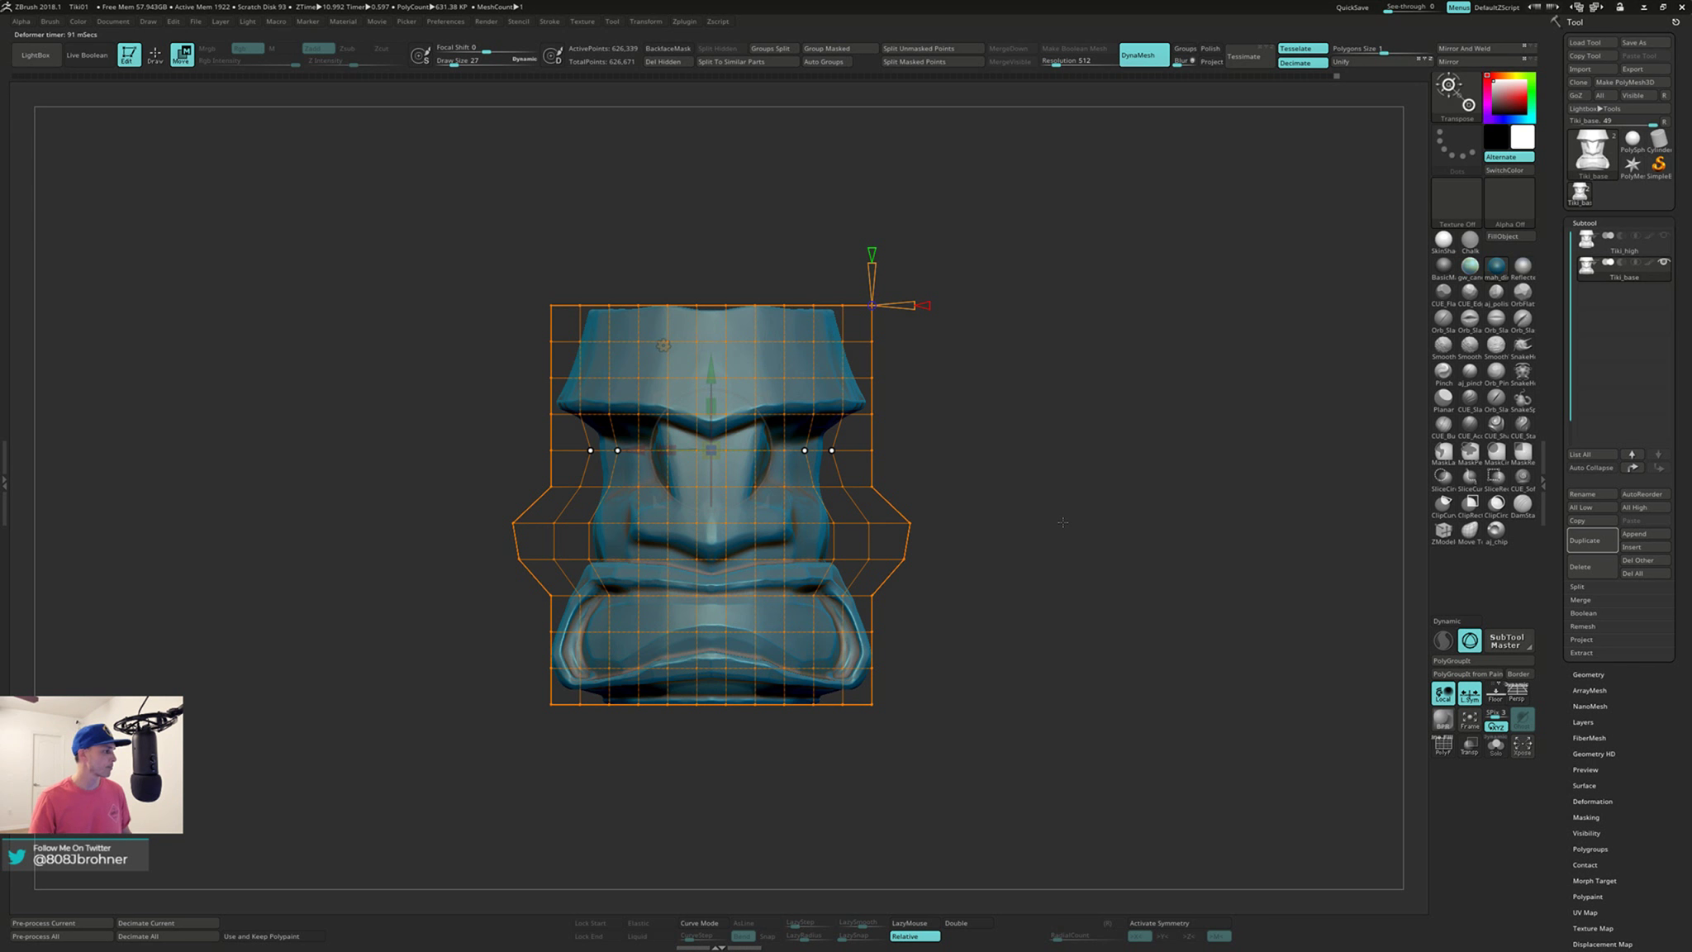
# Step: Accept the cheek and eye-level lattice deformation and add a fresh Deformer Soft lattice around the tiki base mesh
pyautogui.click(664, 345)
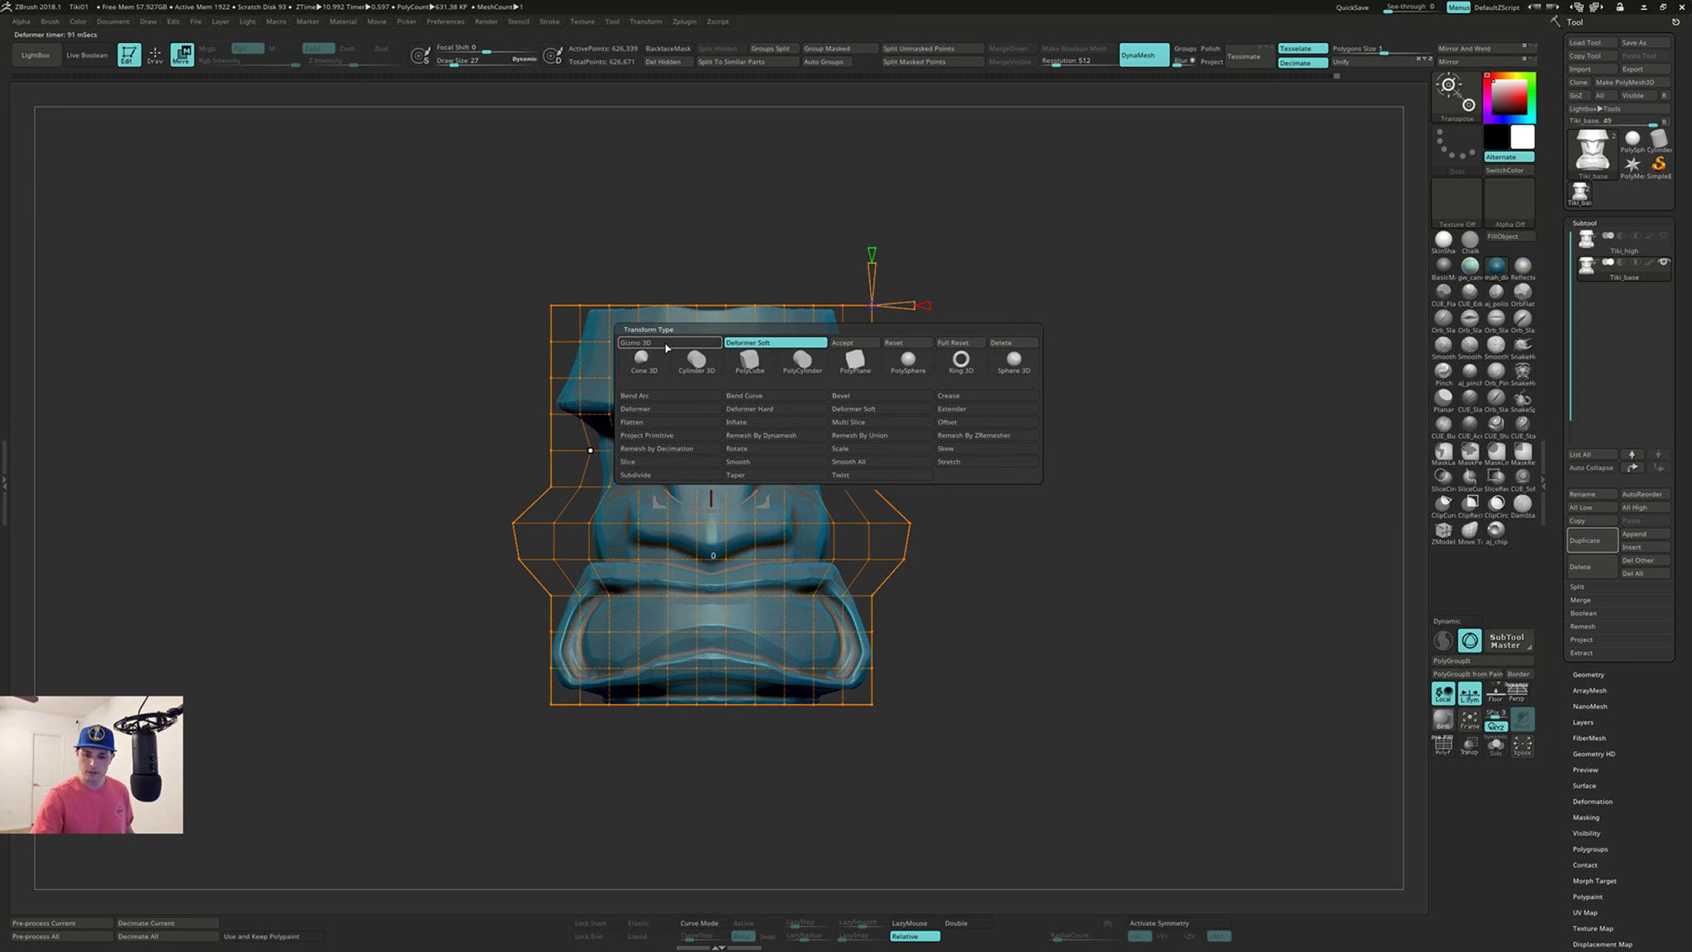
pyautogui.click(864, 346)
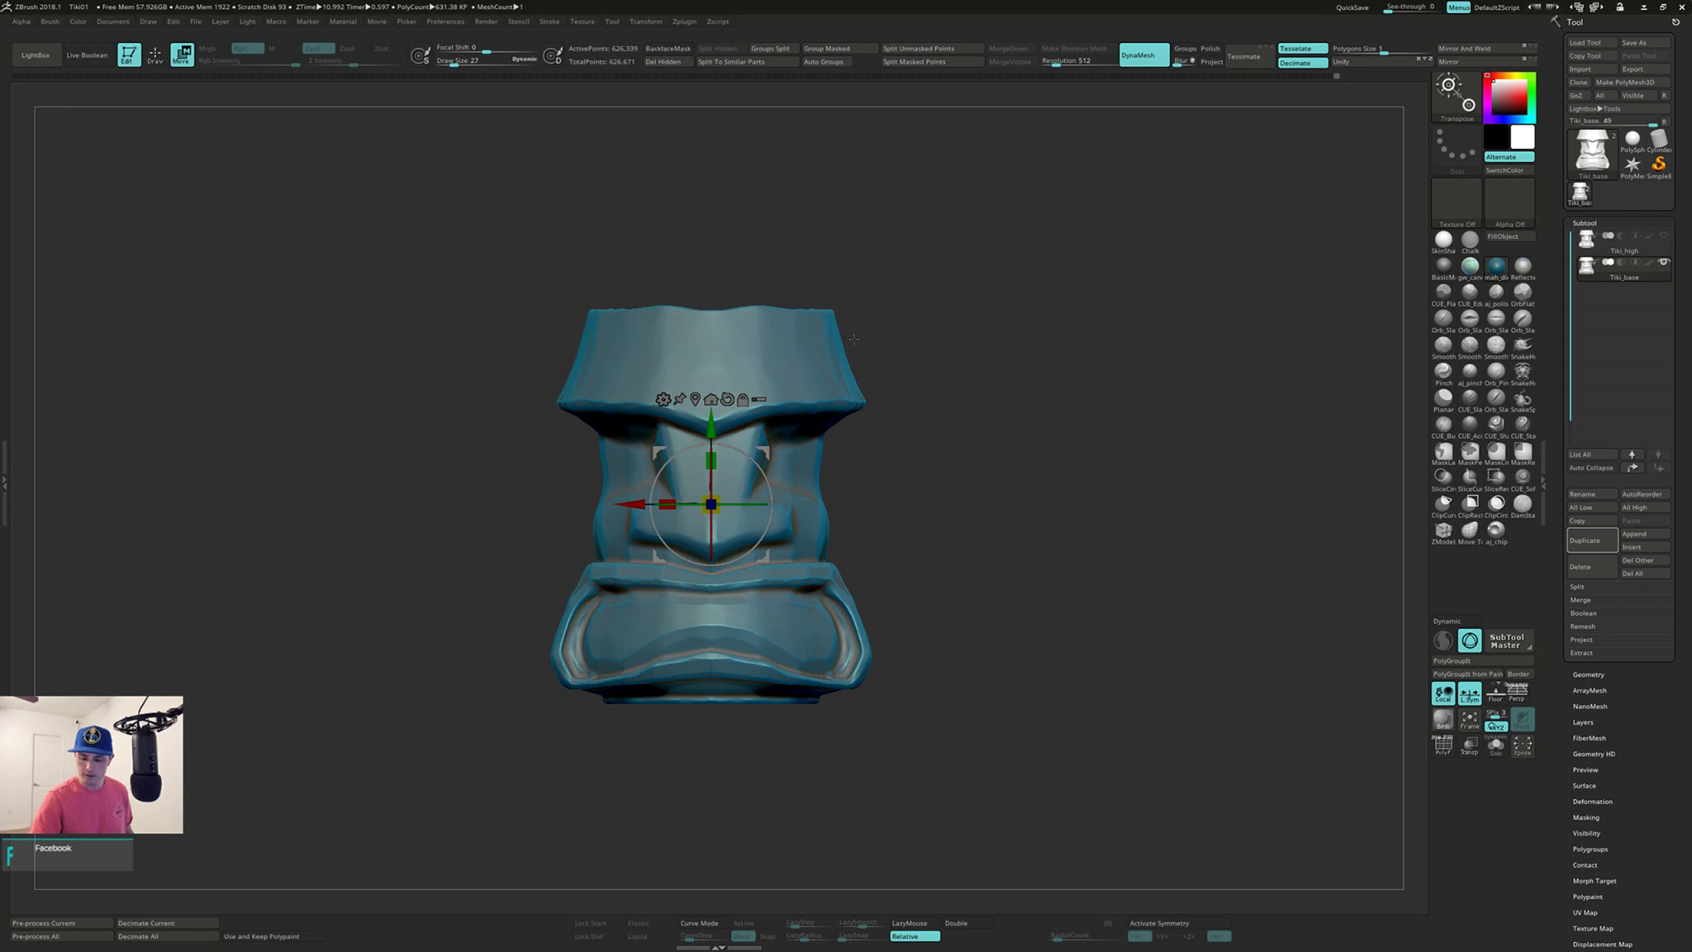
pyautogui.click(664, 399)
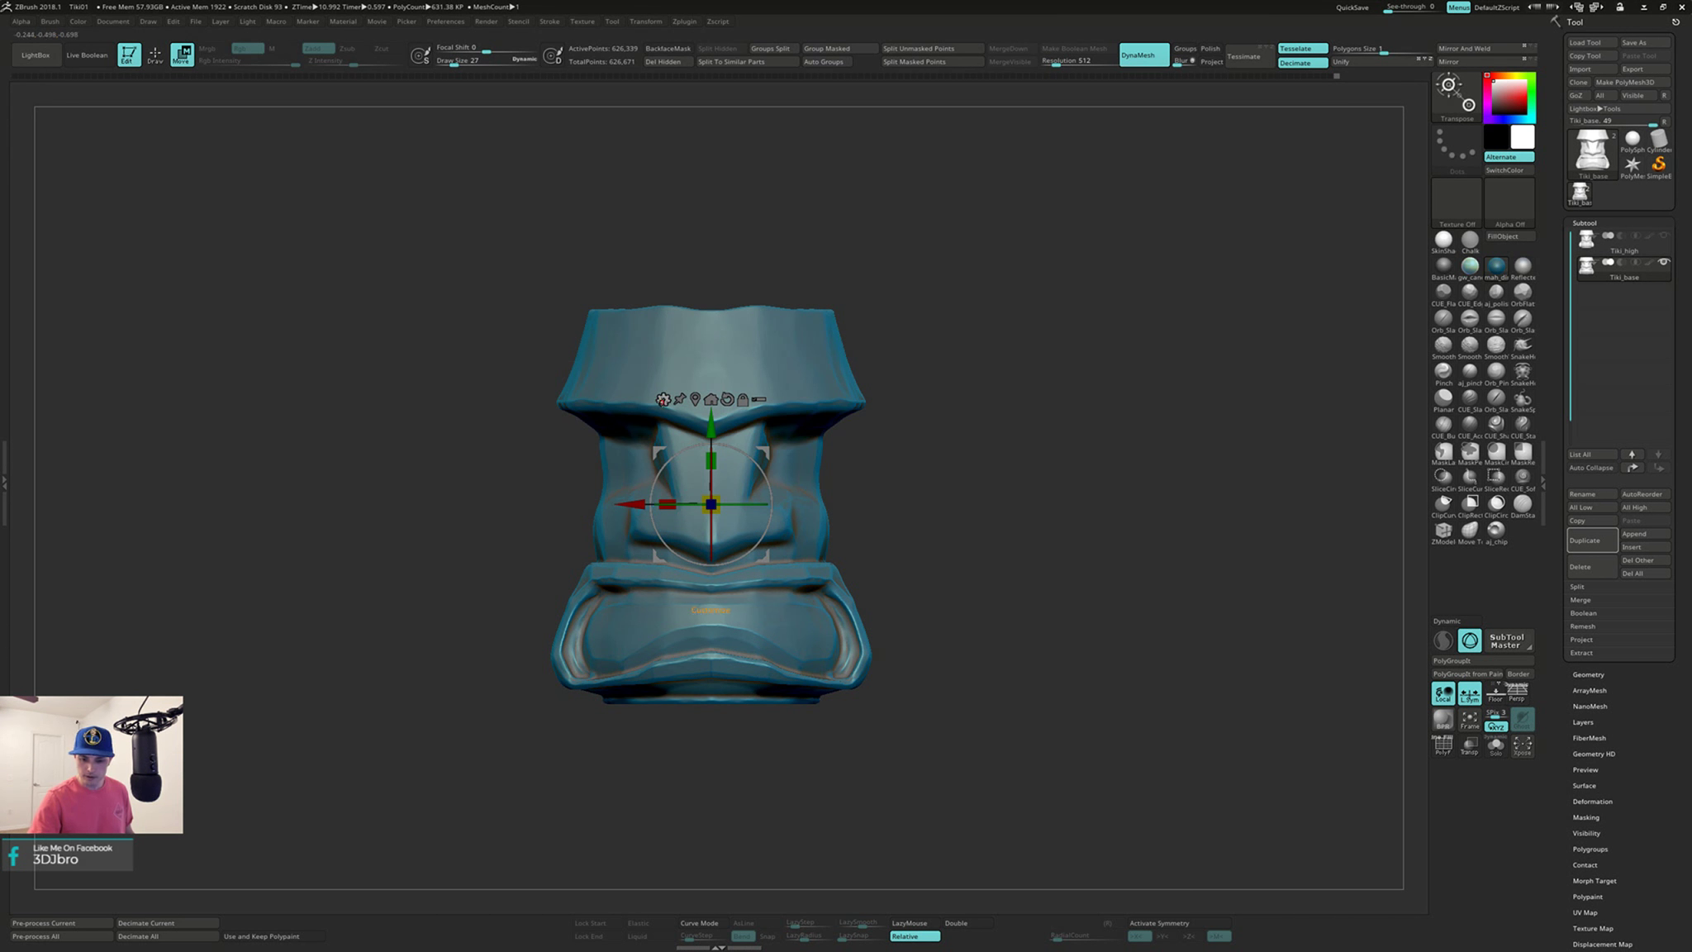
pyautogui.click(663, 399)
pyautogui.click(873, 448)
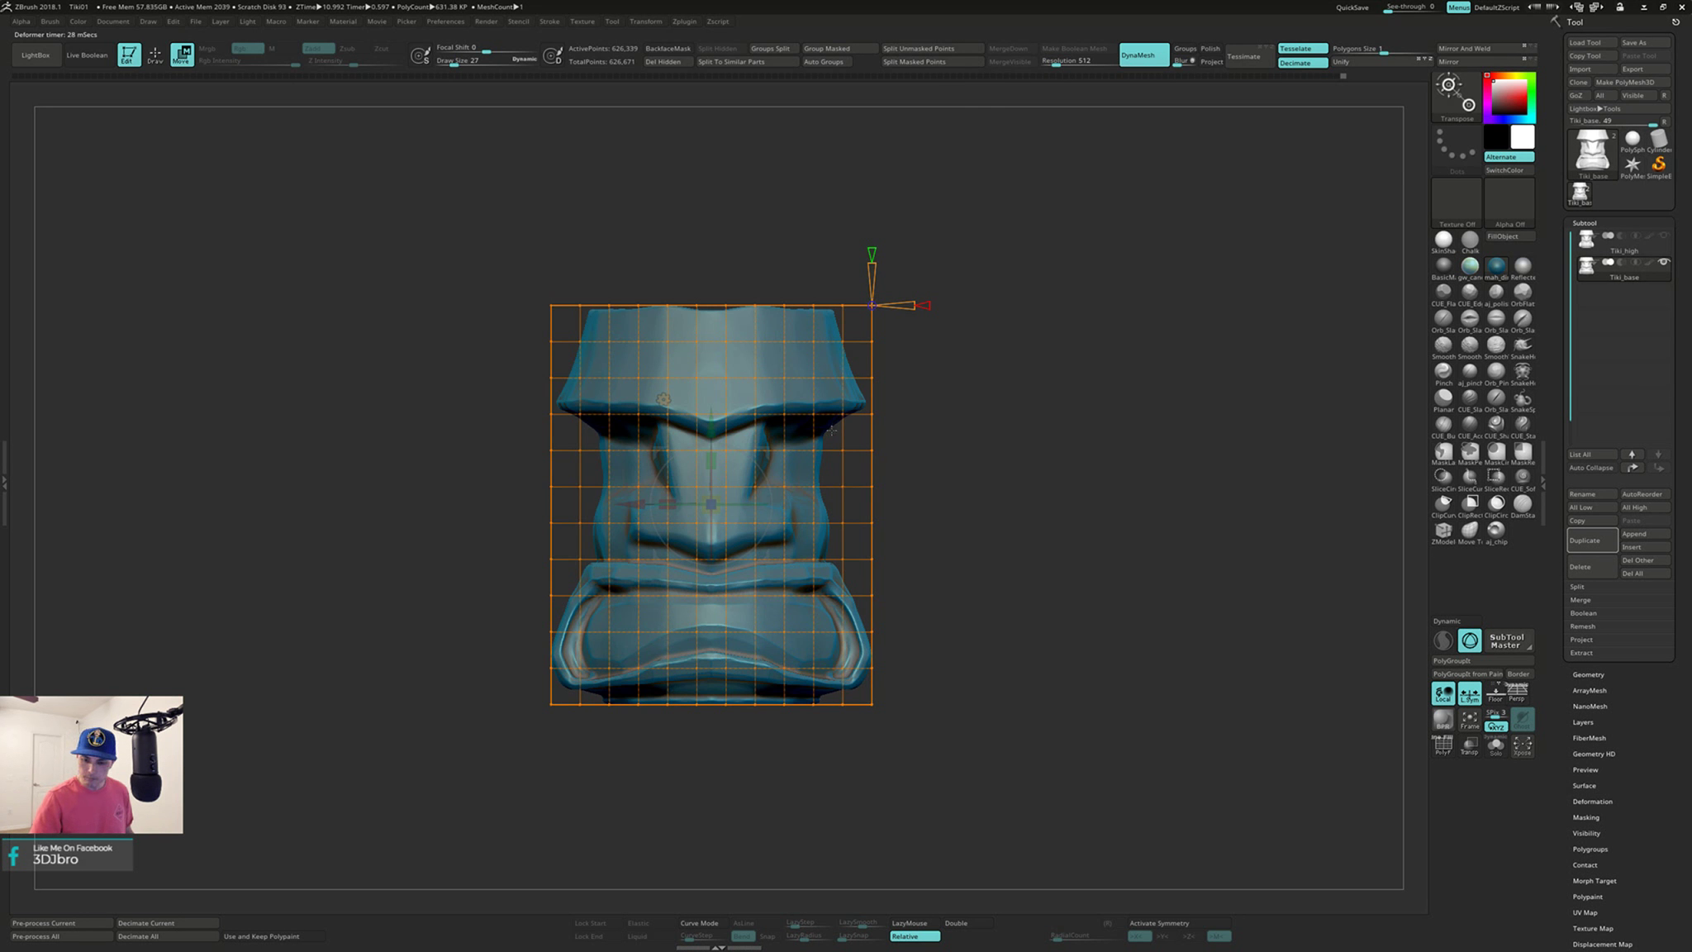
# Step: Select the second and third lattice columns beside the eyes on the fresh lattice and try scaling them along X
pyautogui.press('ctrl')
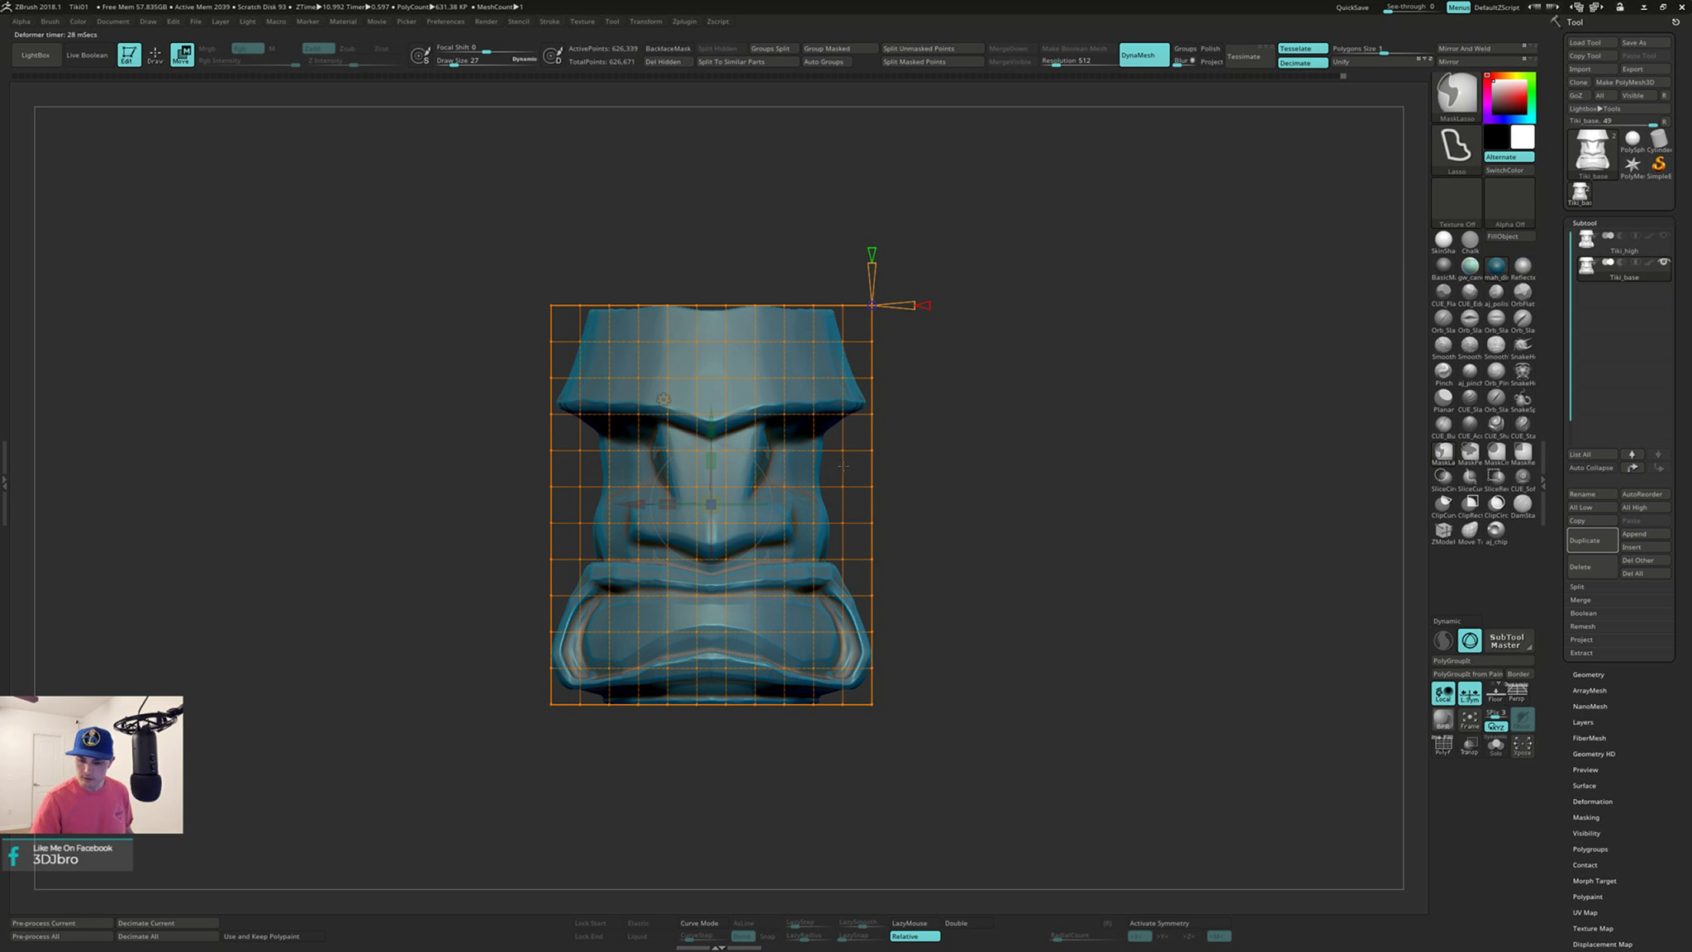
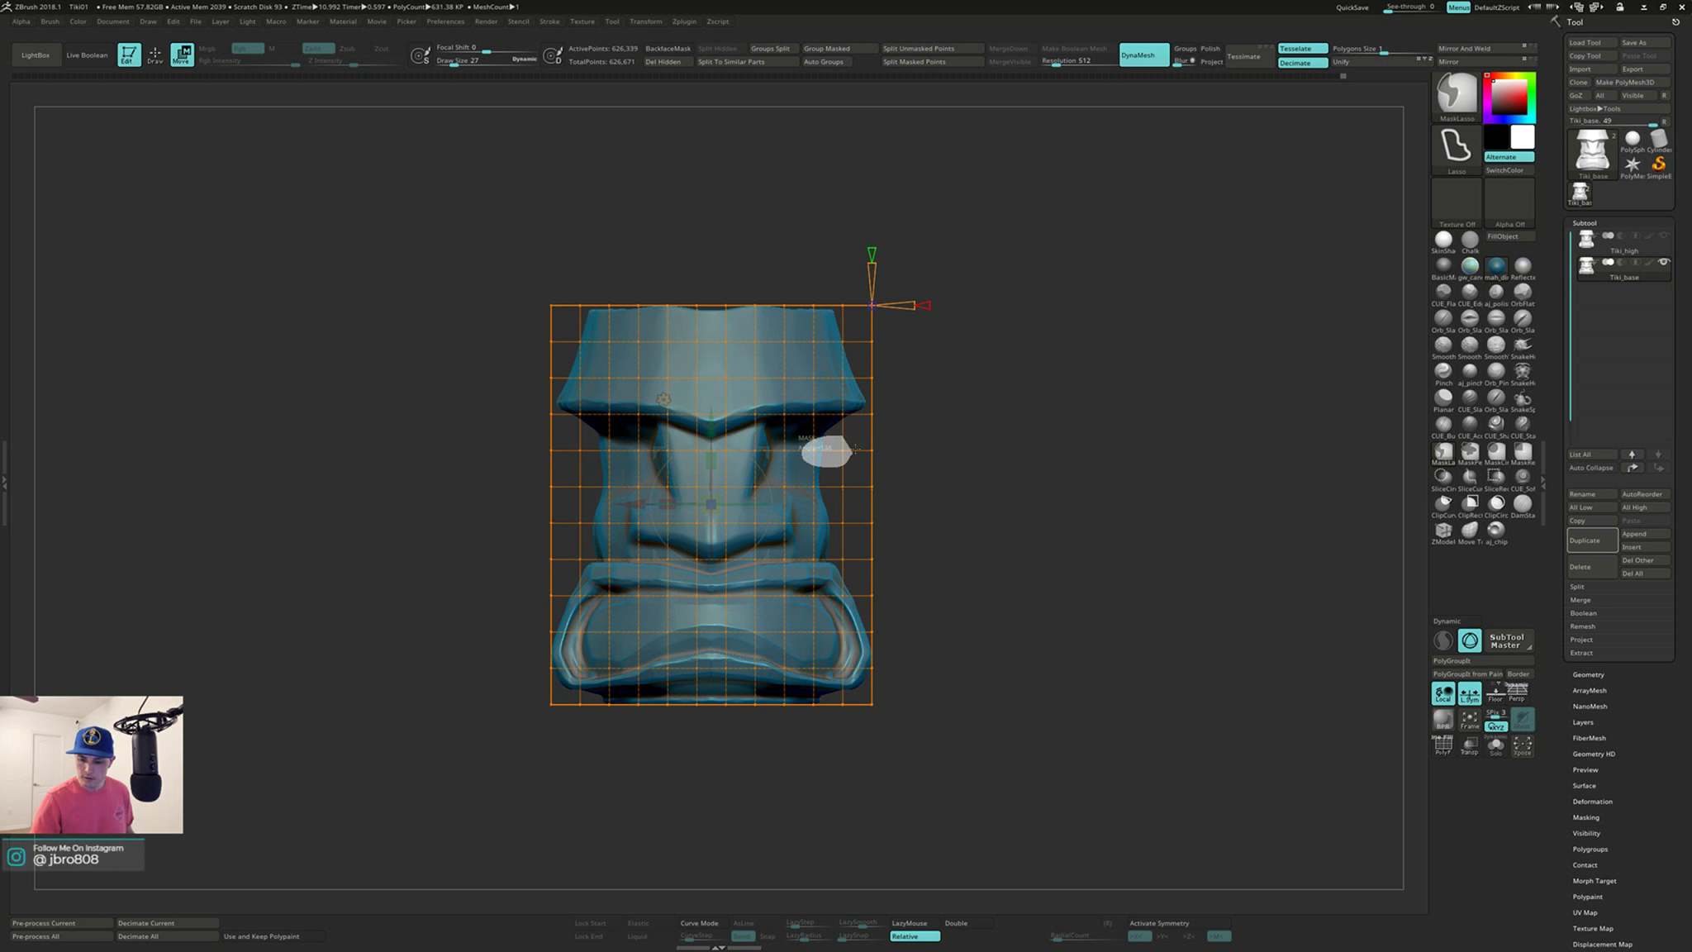
pyautogui.keyDown('ctrl'); pyautogui.moveTo(855, 449); pyautogui.dragTo(851, 450); pyautogui.keyUp('ctrl')
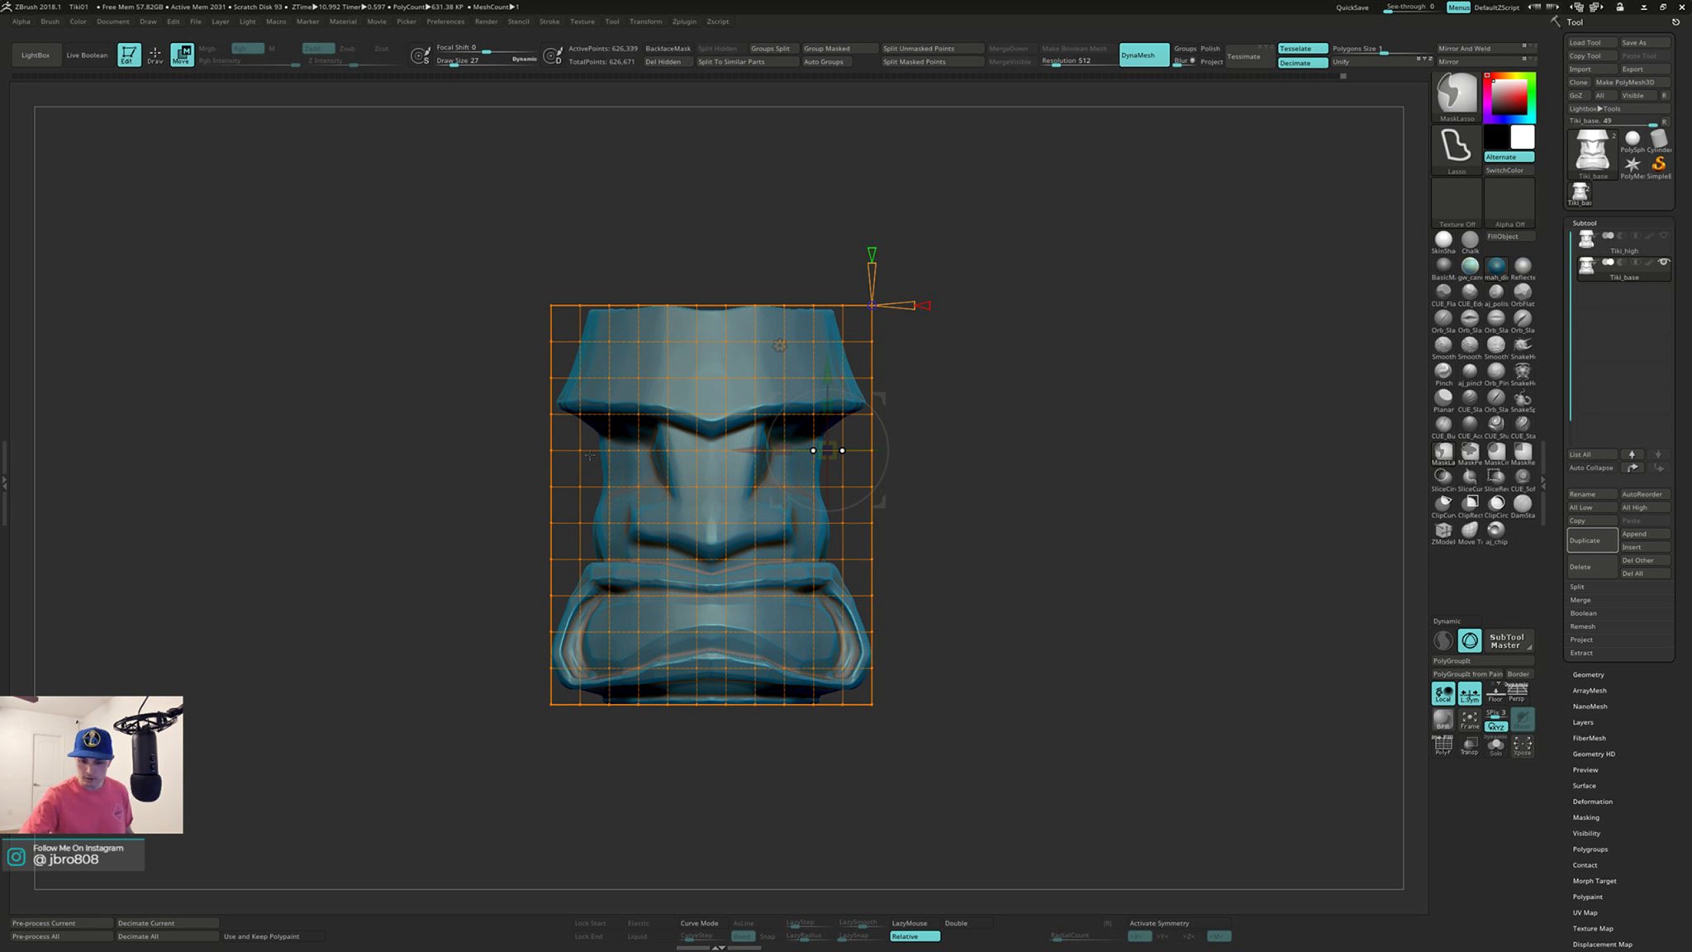
pyautogui.moveTo(585, 462)
pyautogui.keyDown('ctrl'); pyautogui.mouseDown()
pyautogui.moveTo(611, 446)
pyautogui.moveTo(579, 462)
pyautogui.mouseUp(); pyautogui.keyUp('ctrl')
pyautogui.keyDown('ctrl'); pyautogui.click(991, 422); pyautogui.keyUp('ctrl')
pyautogui.keyDown('ctrl'); pyautogui.click(989, 416); pyautogui.keyUp('ctrl')
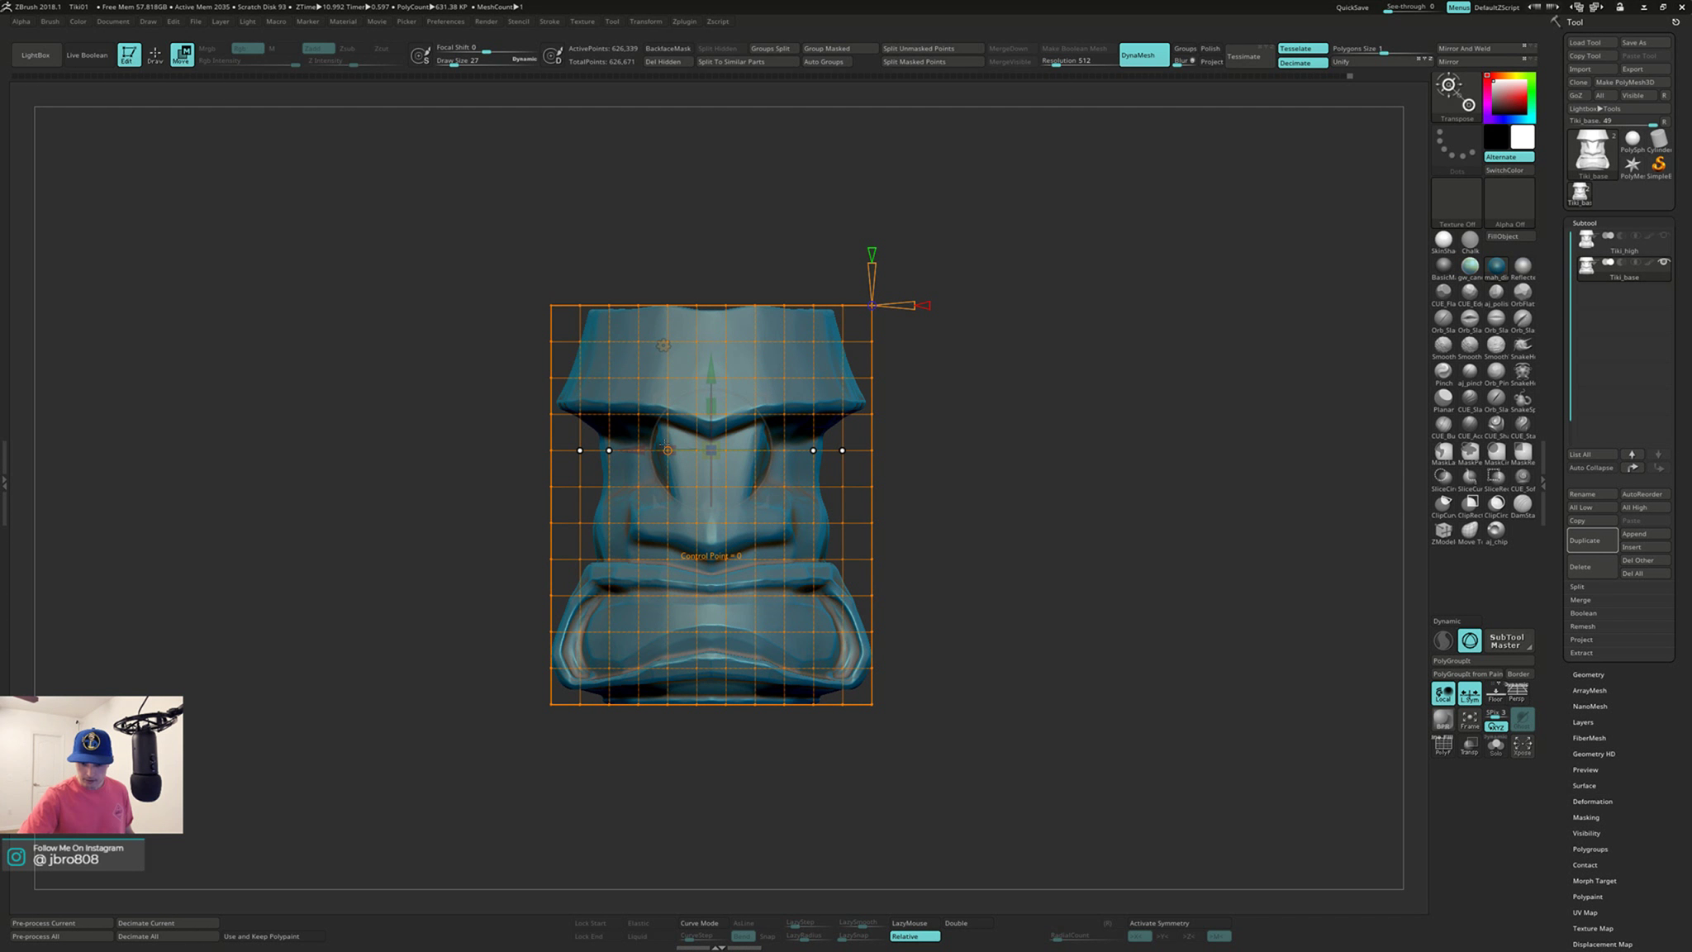
pyautogui.moveTo(675, 442); pyautogui.dragTo(624, 440)
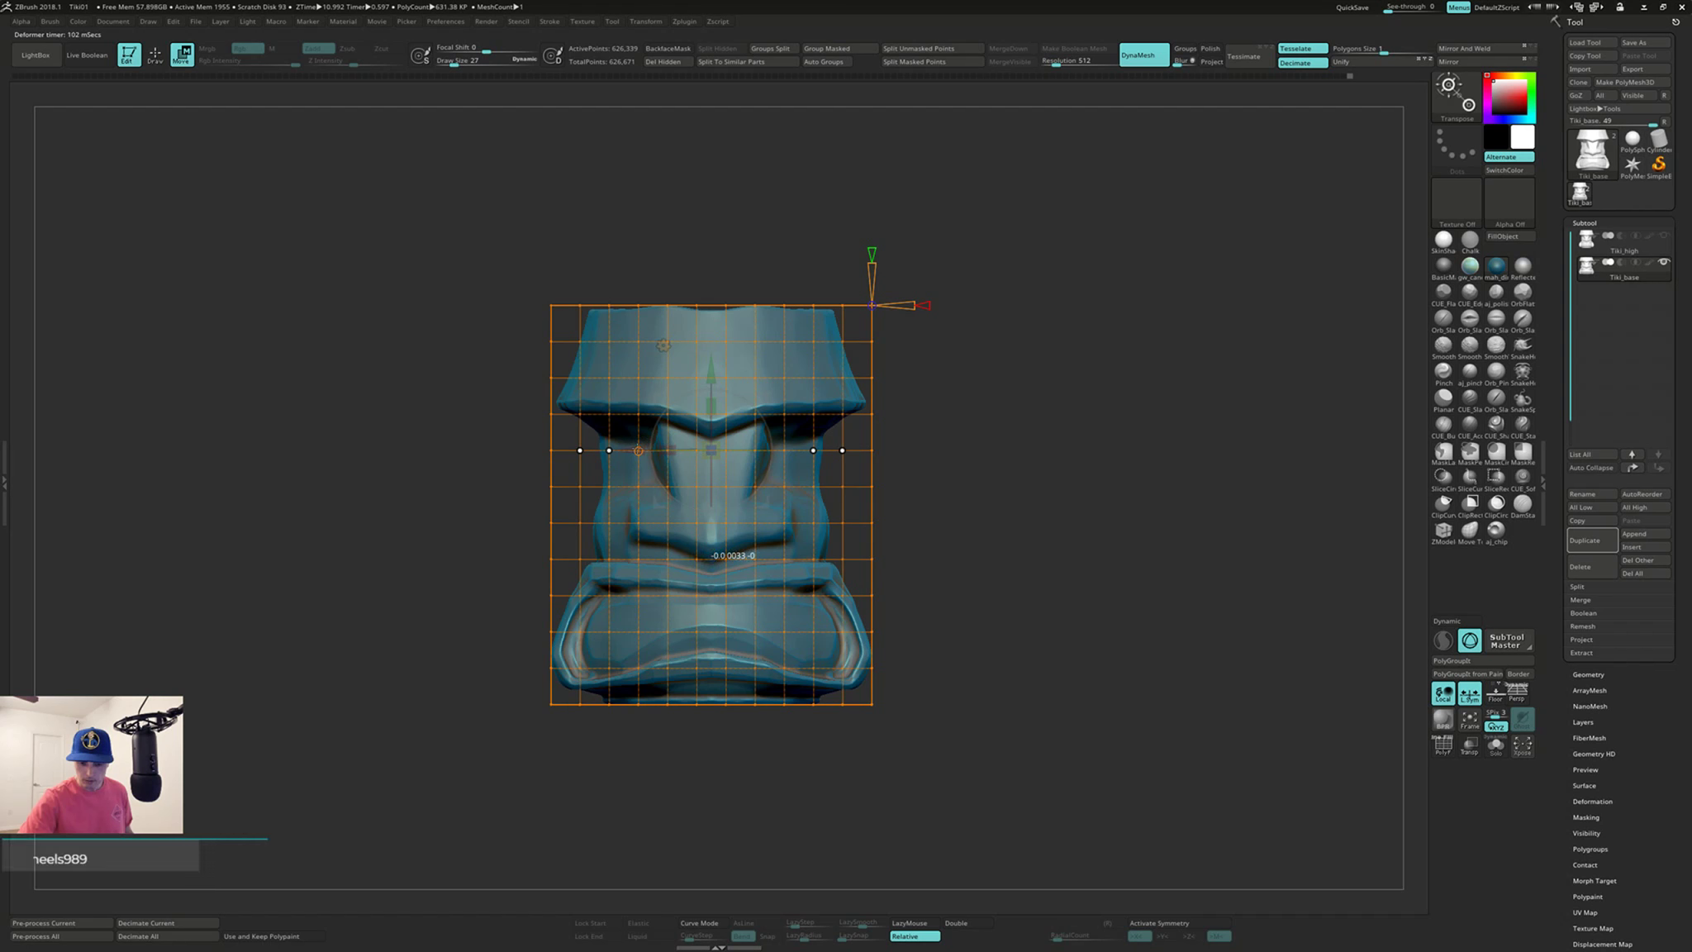
# Step: Select the full eye-level row of lattice control points across the face, working from the side view, and return to the front view
pyautogui.keyDown('ctrl'); pyautogui.moveTo(615, 391); pyautogui.dragTo(637, 445, button='right'); pyautogui.keyUp('ctrl')
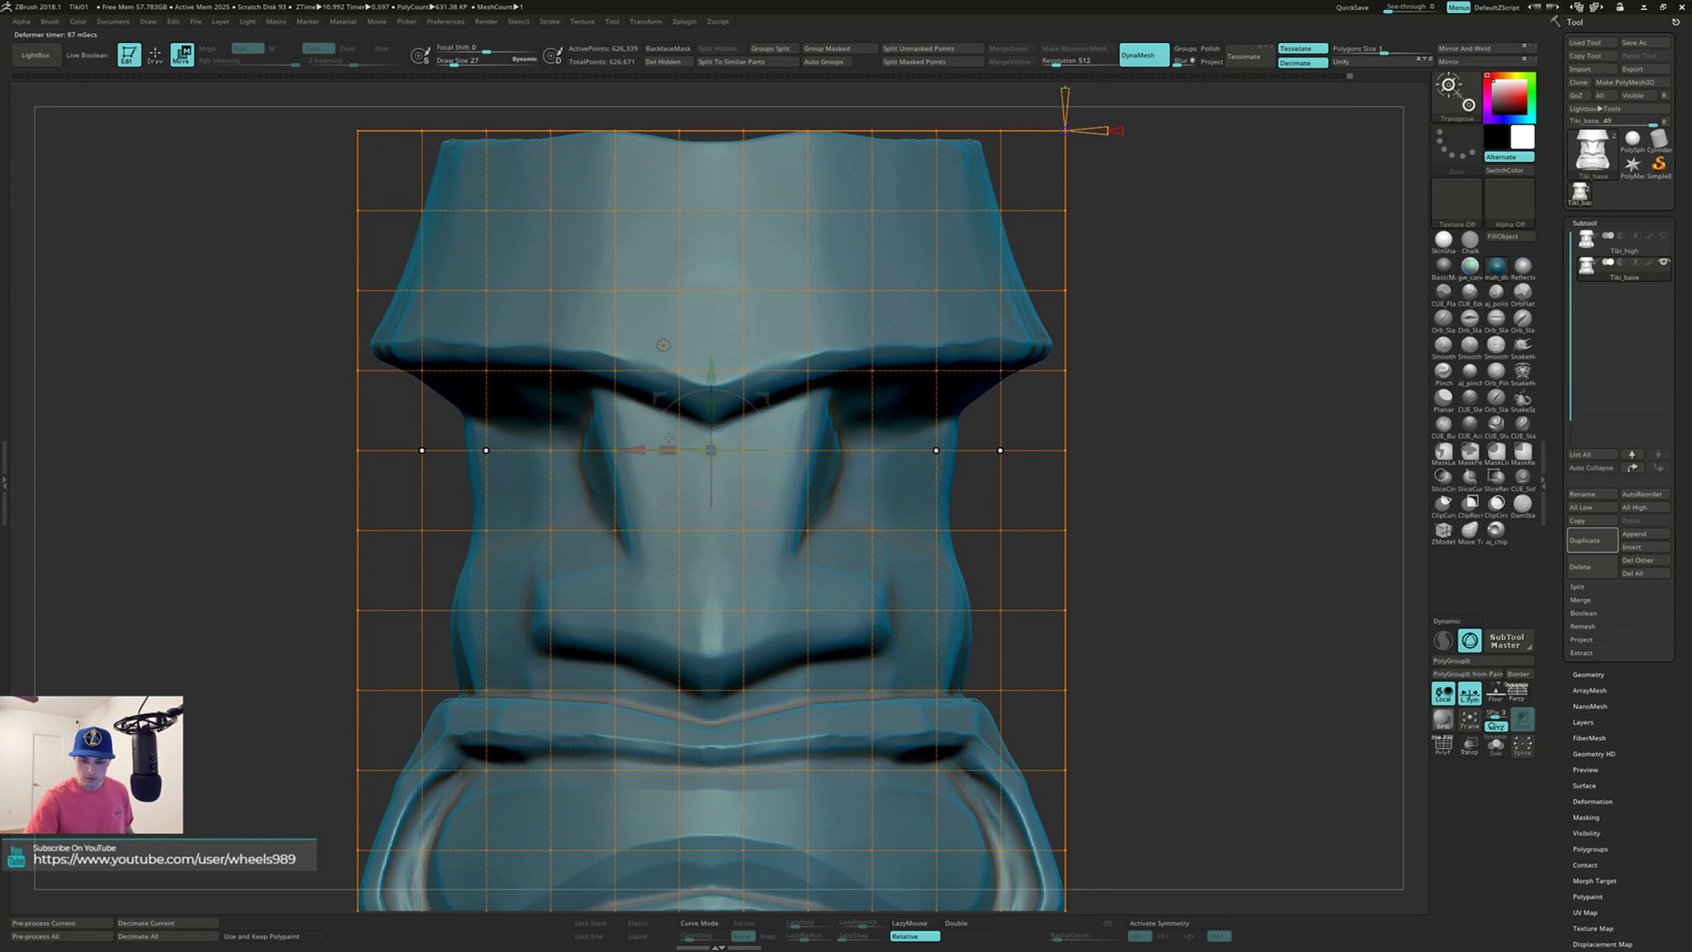
pyautogui.keyDown('ctrl'); pyautogui.moveTo(1179, 534); pyautogui.dragTo(1098, 504, button='right'); pyautogui.keyUp('ctrl')
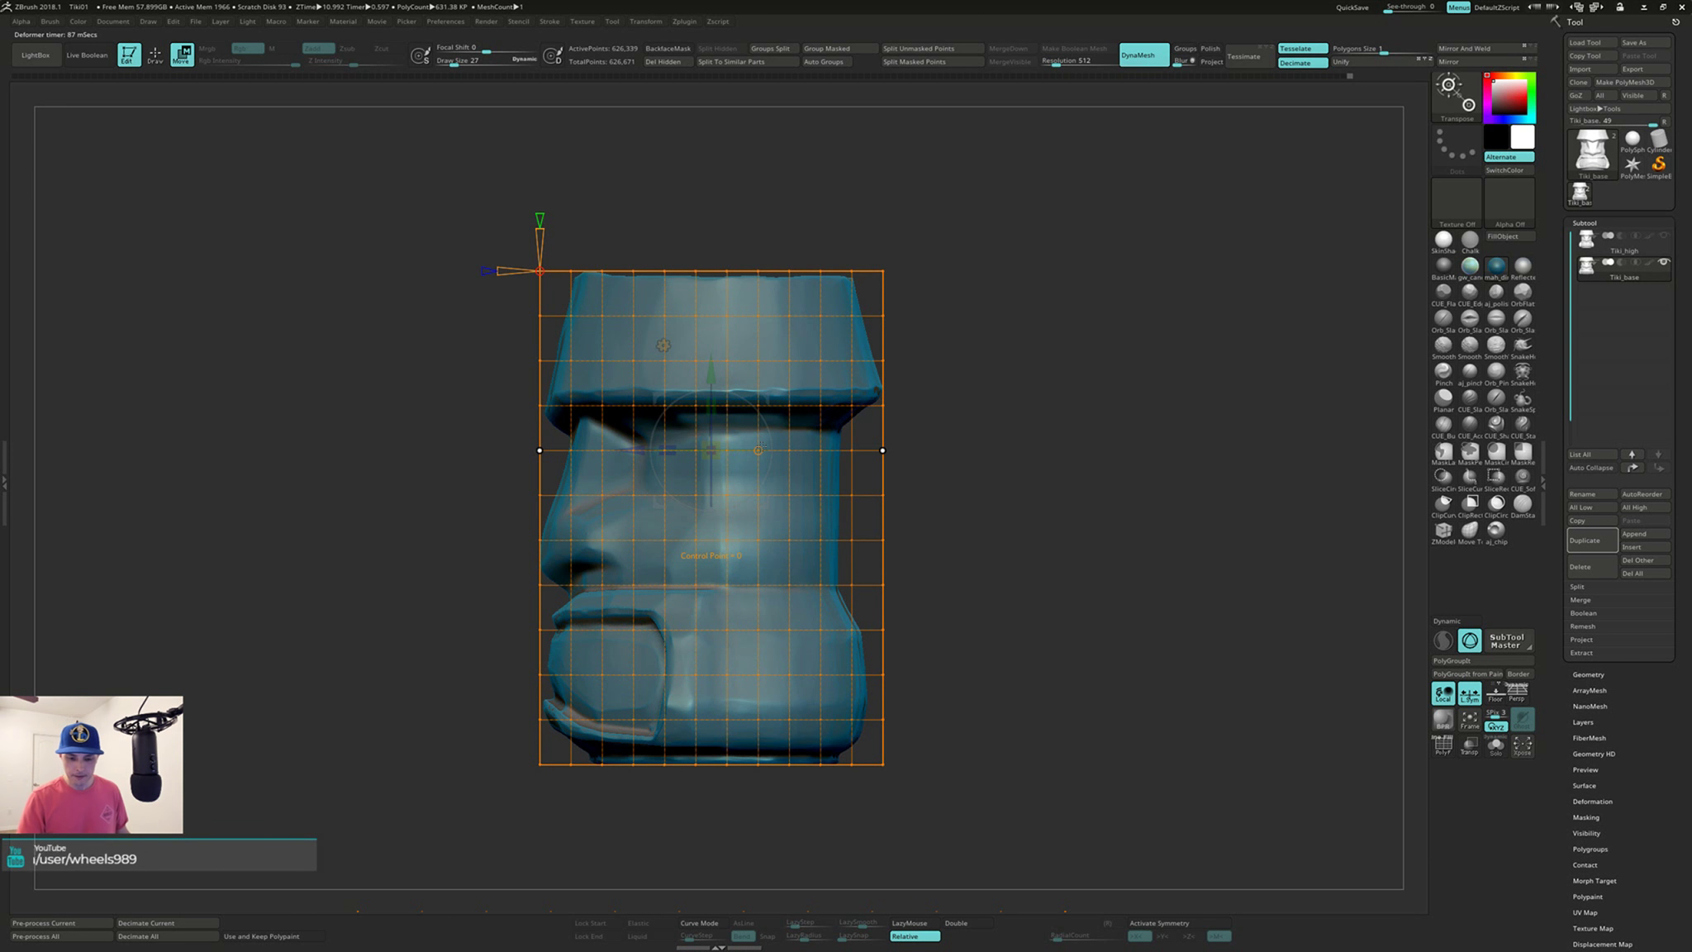
pyautogui.press('ctrl')
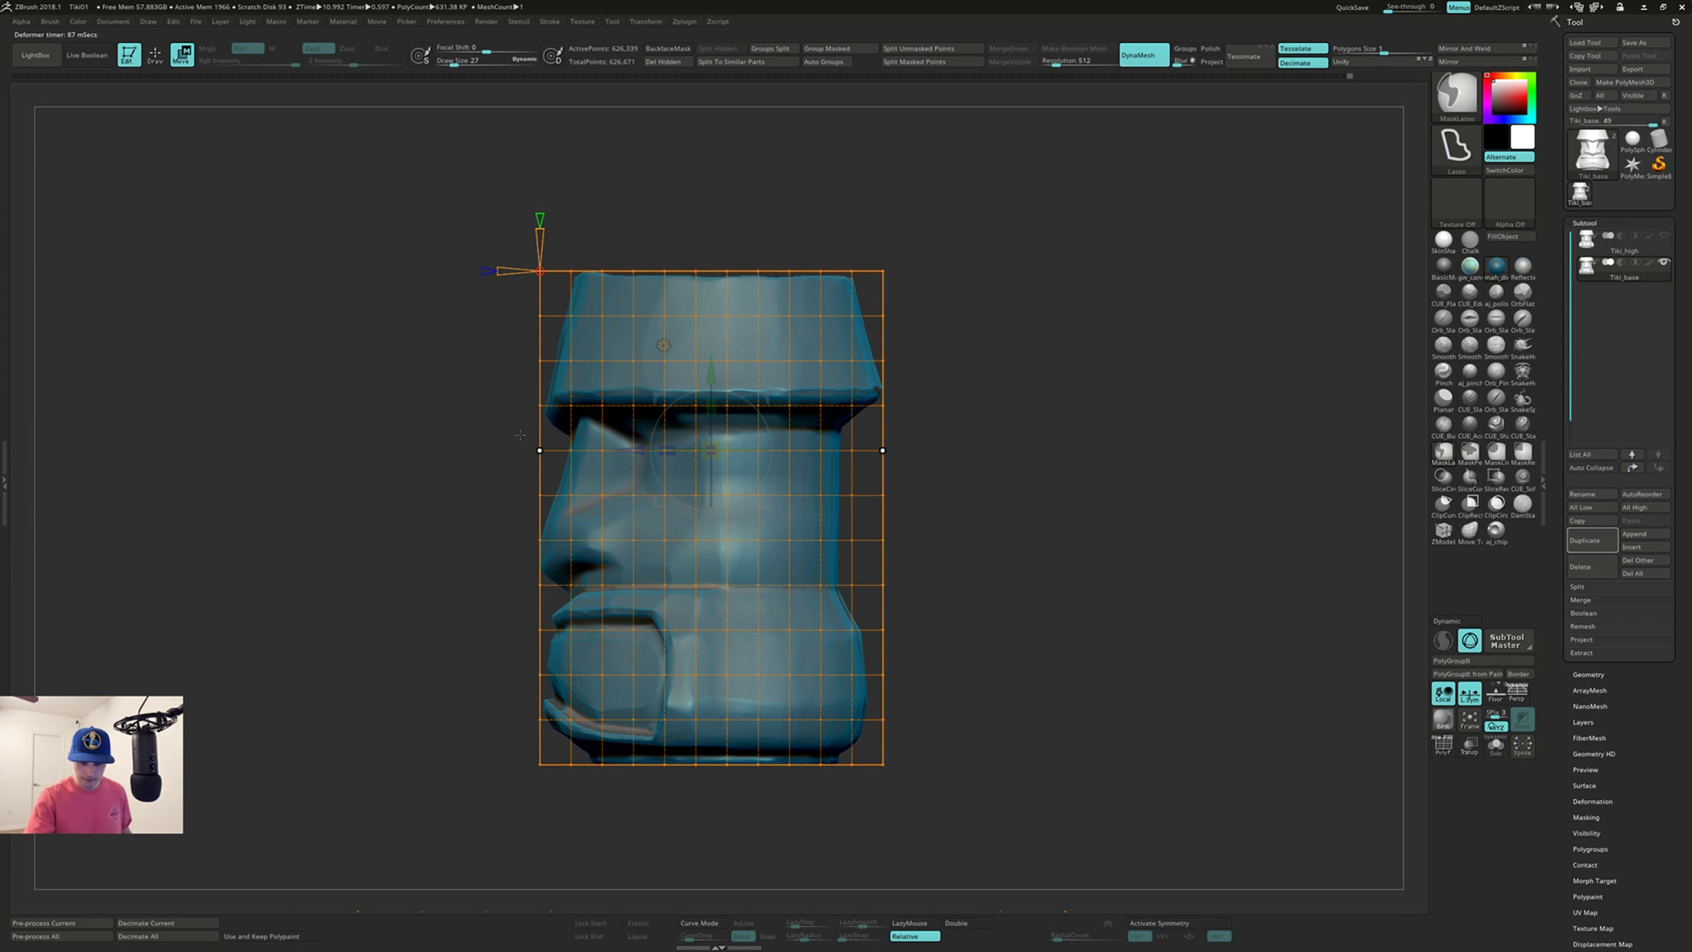
pyautogui.moveTo(483, 444)
pyautogui.keyDown('ctrl'); pyautogui.mouseDown()
pyautogui.moveTo(560, 474)
pyautogui.moveTo(818, 469)
pyautogui.moveTo(487, 438)
pyautogui.mouseUp(); pyautogui.keyUp('ctrl')
pyautogui.keyDown('shift'); pyautogui.moveTo(971, 450); pyautogui.dragTo(1001, 449); pyautogui.keyUp('shift')
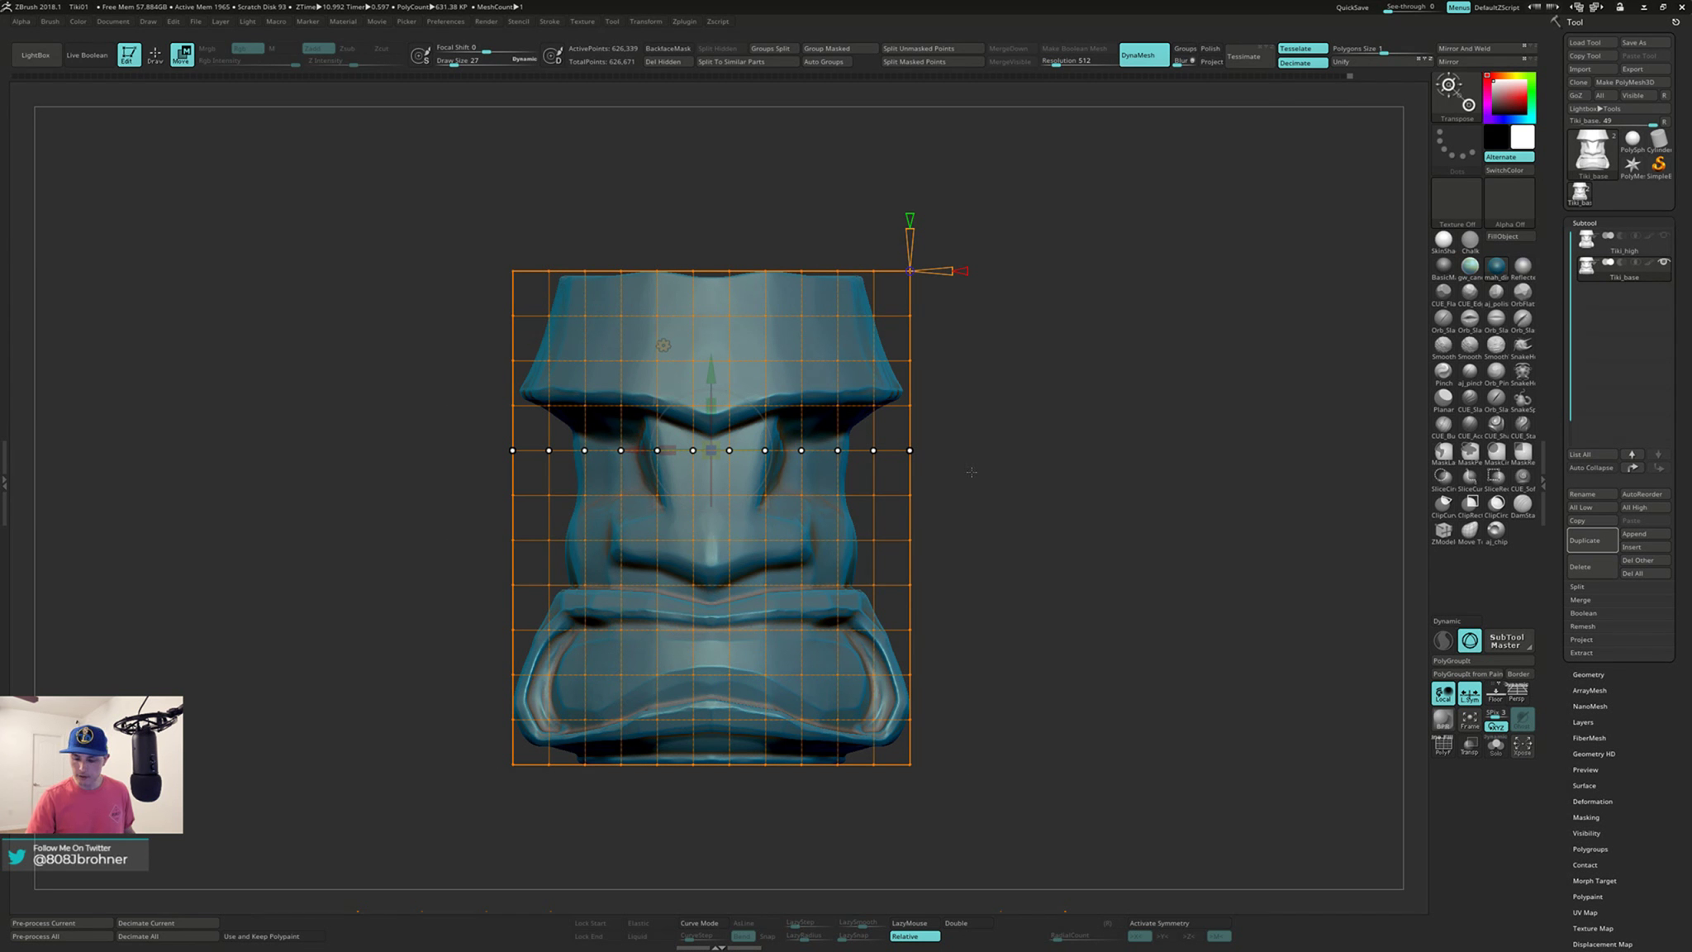
# Step: Deselect the inner eye-level lattice points, narrow the outer three columns on each side along X, and clear the selection
pyautogui.press('ctrl')
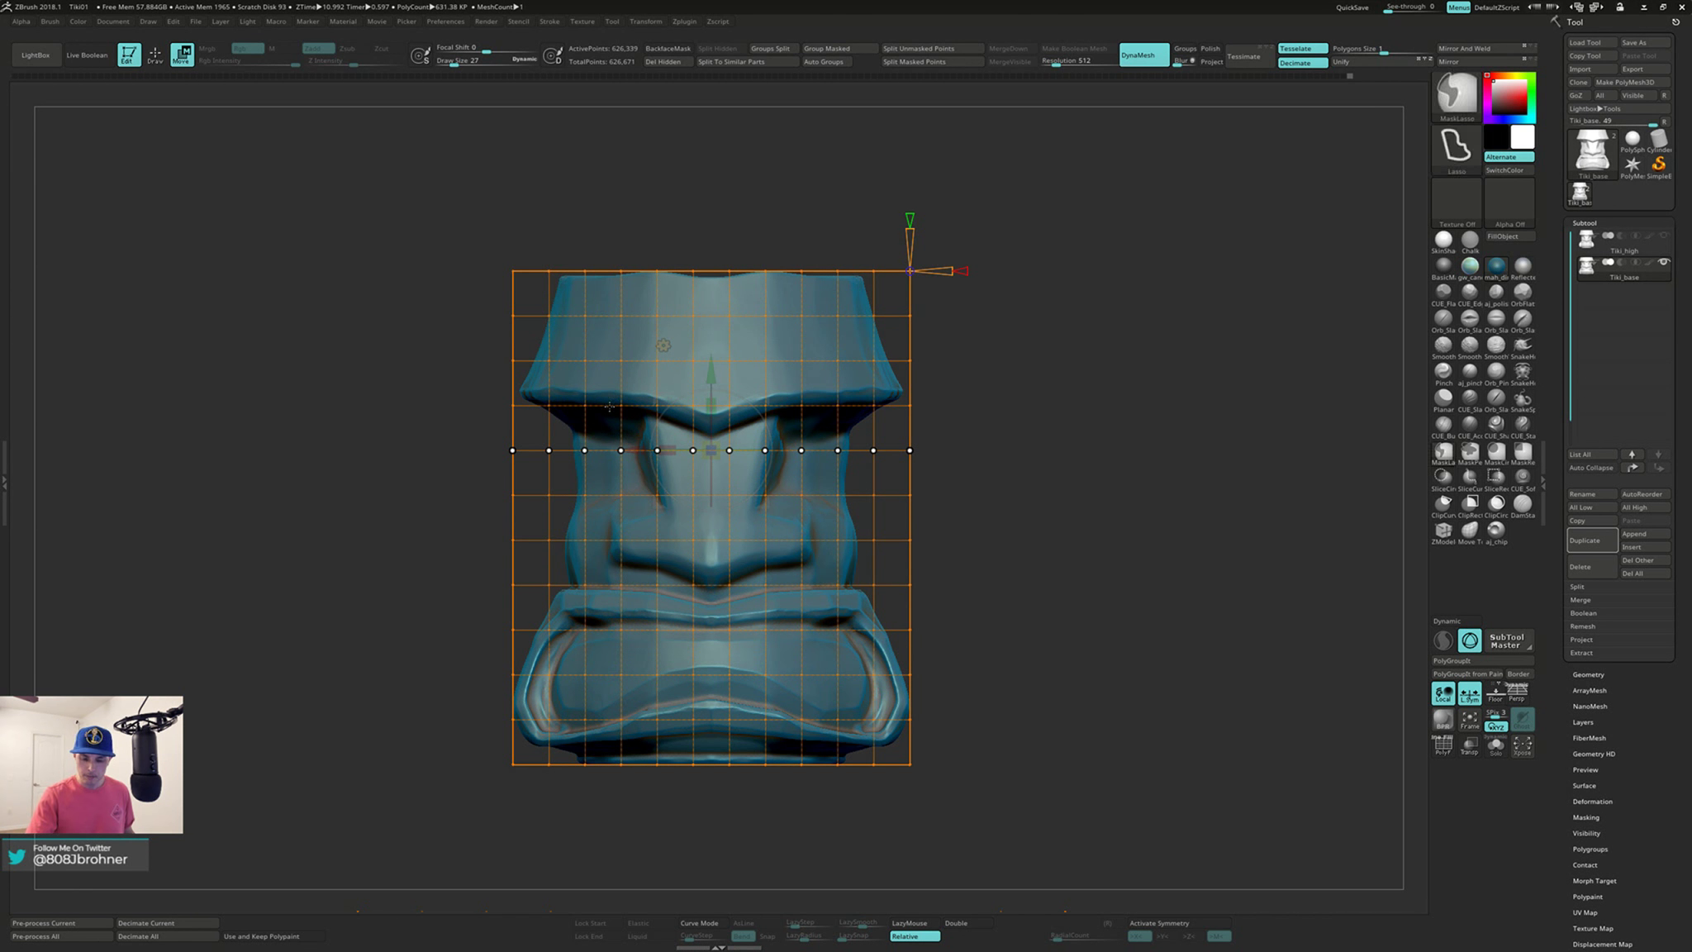
pyautogui.moveTo(604, 470)
pyautogui.keyDown('ctrl'); pyautogui.mouseDown()
pyautogui.moveTo(767, 483)
pyautogui.moveTo(817, 423)
pyautogui.mouseUp(); pyautogui.keyUp('ctrl')
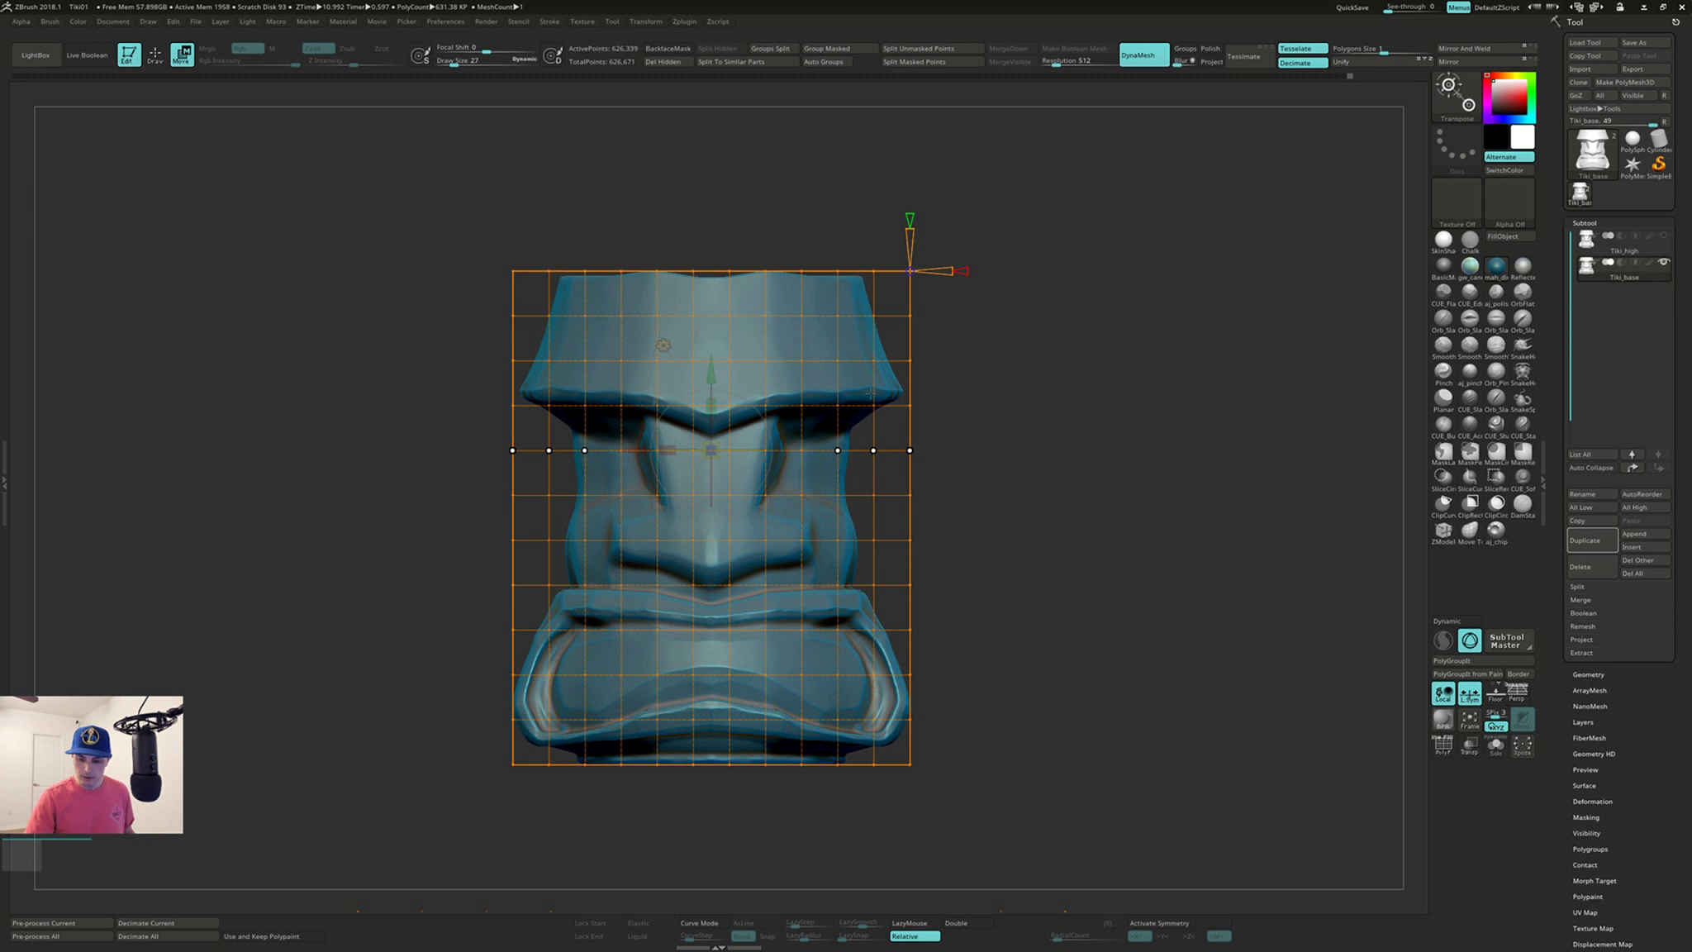
pyautogui.moveTo(668, 450); pyautogui.dragTo(665, 450)
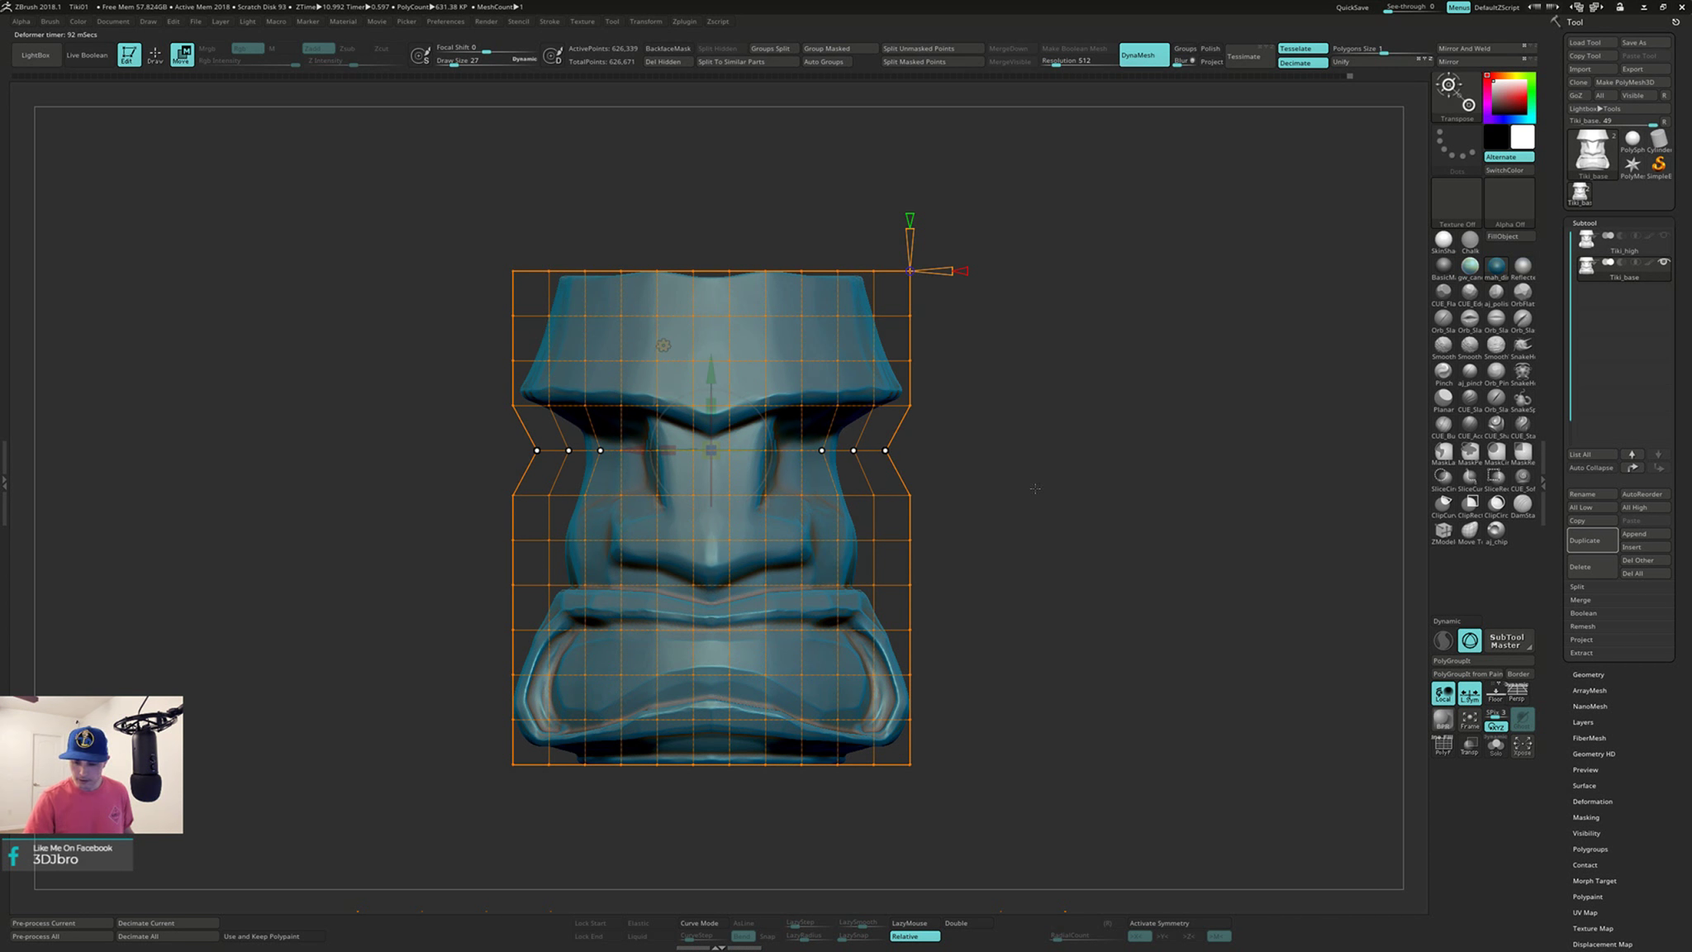
pyautogui.press('ctrl')
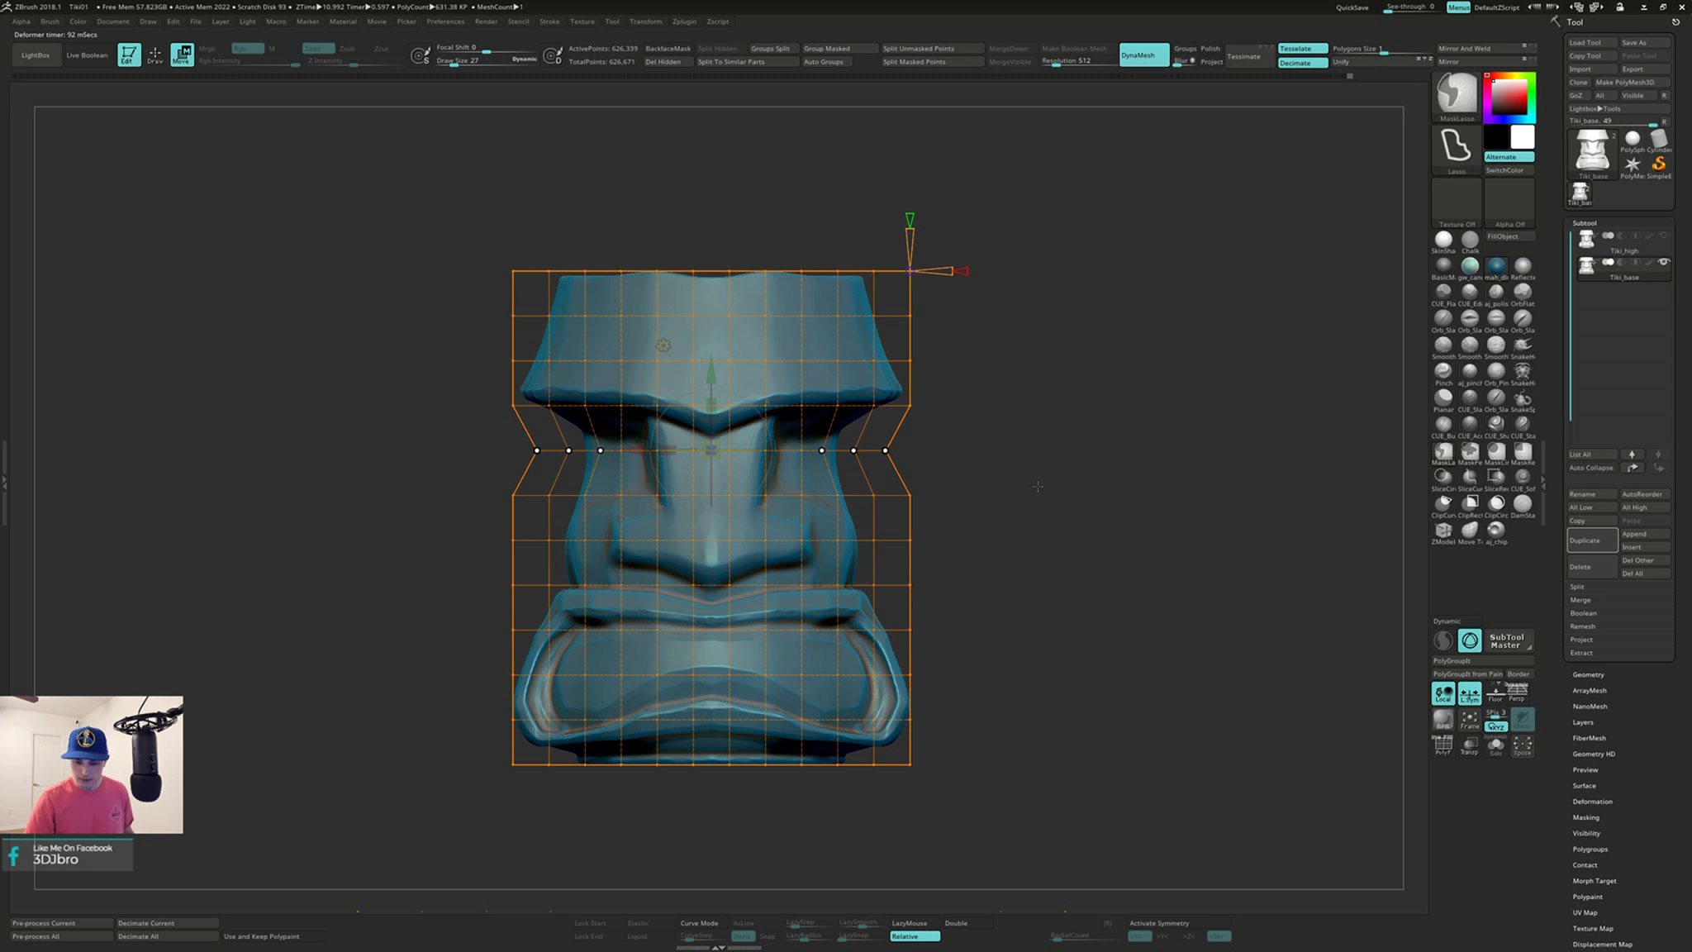
pyautogui.keyDown('ctrl'); pyautogui.moveTo(1041, 485); pyautogui.dragTo(1045, 519); pyautogui.keyUp('ctrl')
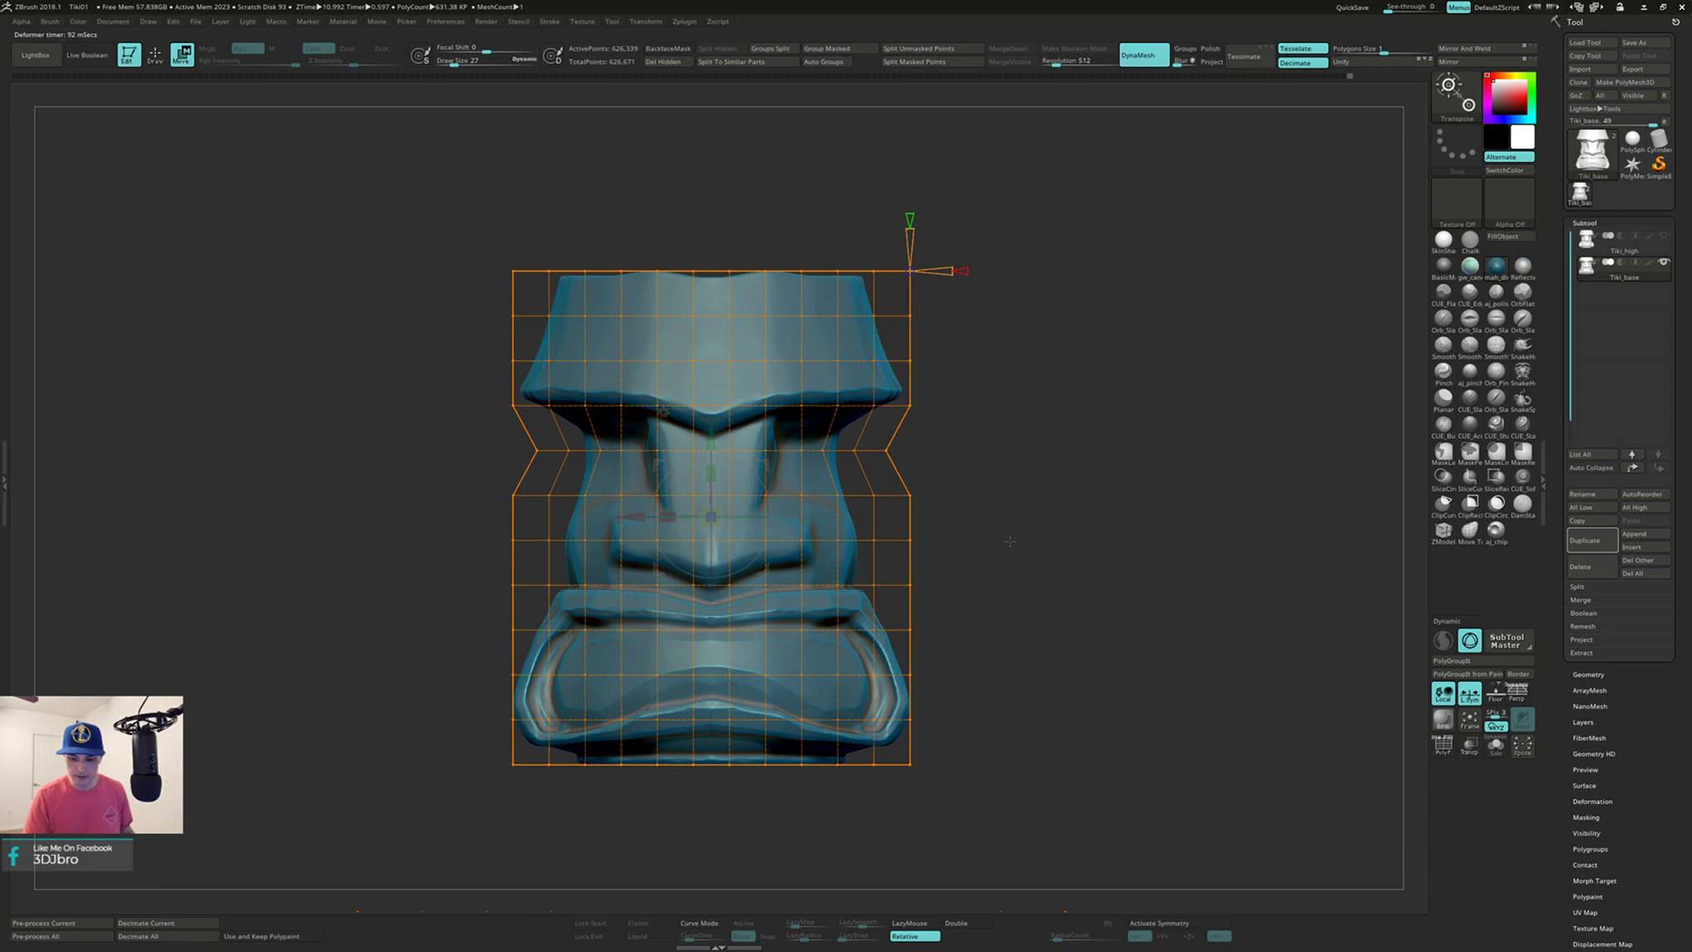
# Step: Select the outer two lattice columns on both sides at nostril level, widen them slightly along X and lower them a little
pyautogui.moveTo(890, 528)
pyautogui.keyDown('shift'); pyautogui.mouseDown()
pyautogui.moveTo(956, 544)
pyautogui.moveTo(885, 519)
pyautogui.mouseUp(); pyautogui.keyUp('shift')
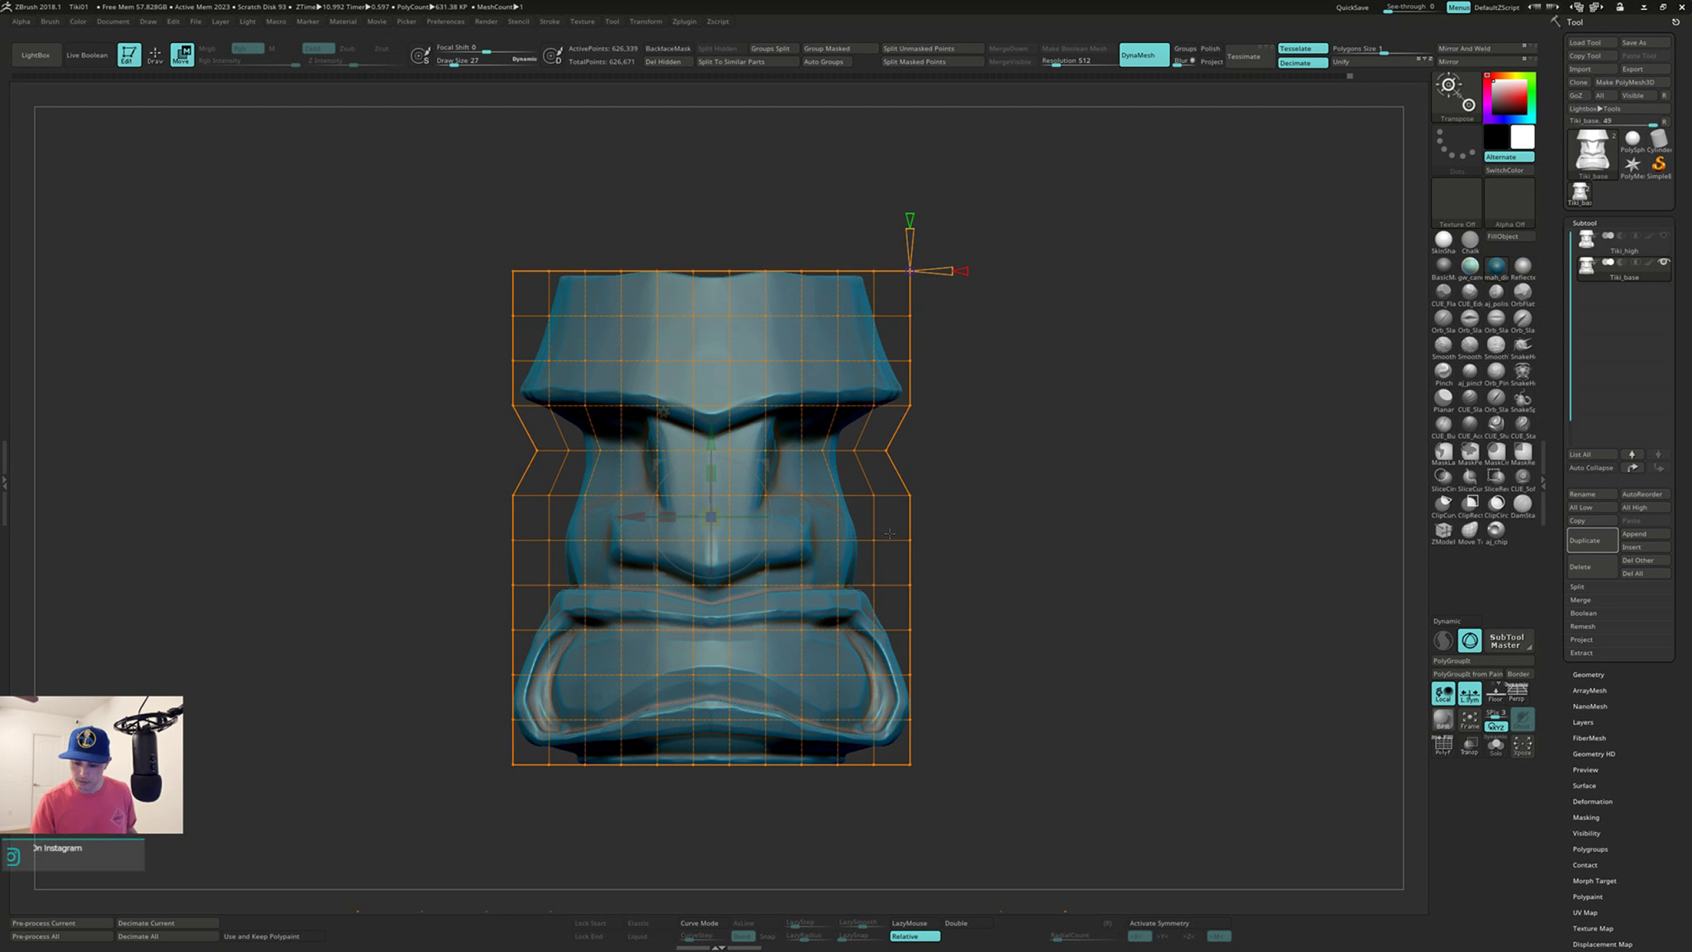
pyautogui.press('ctrl')
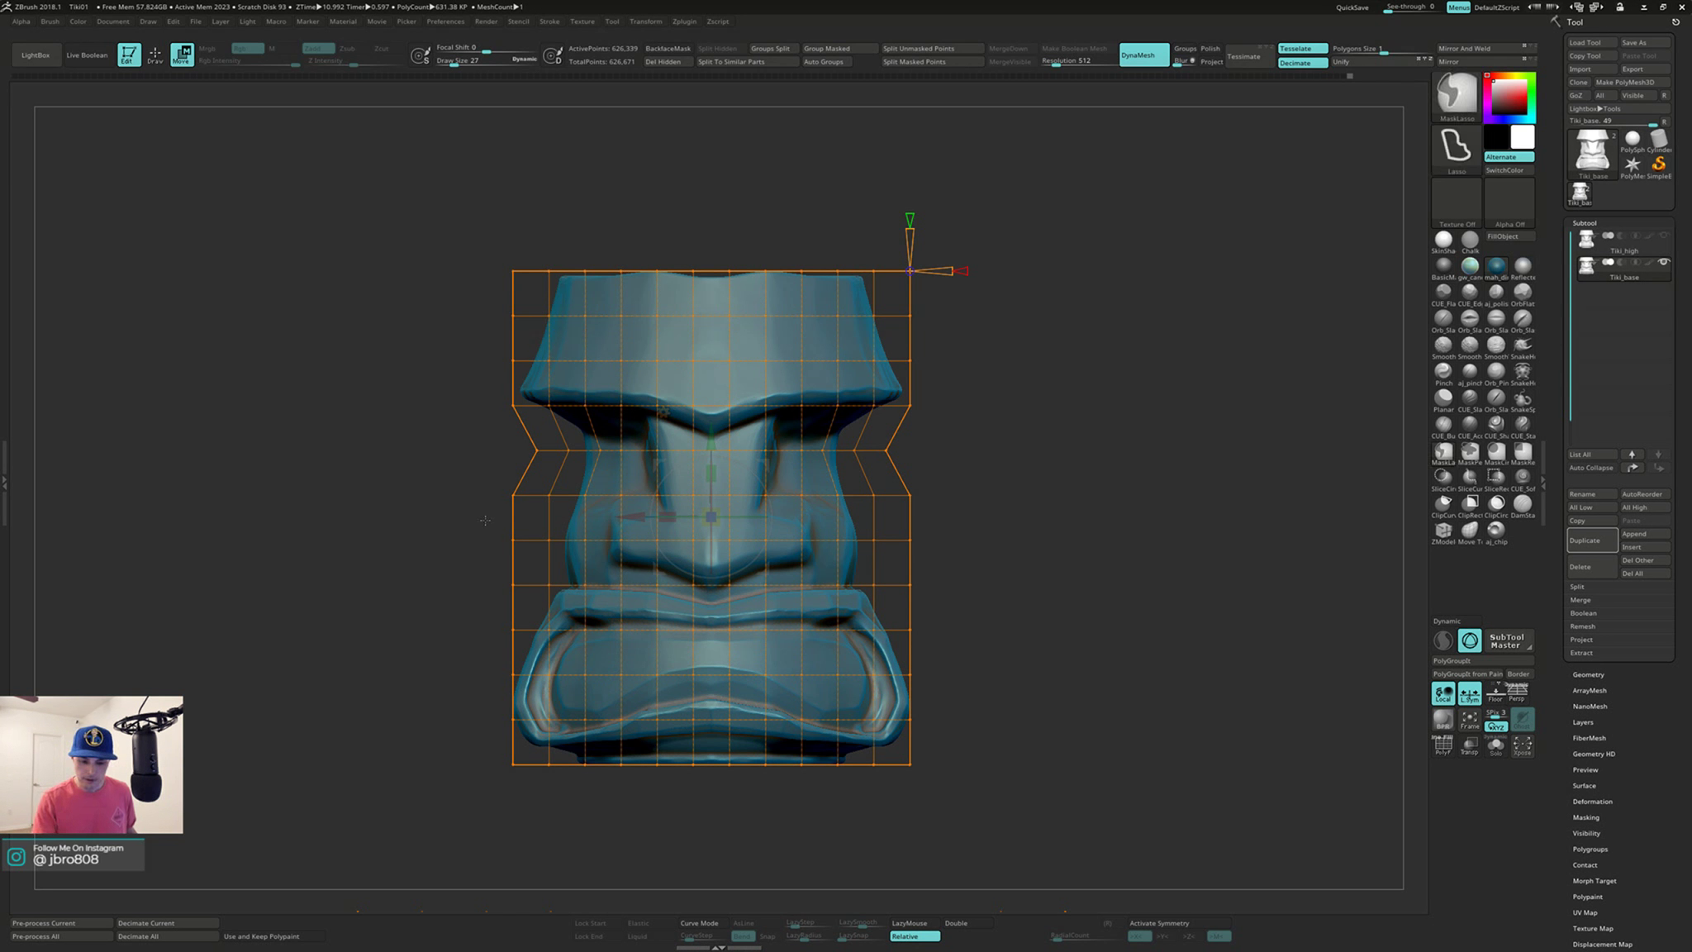
pyautogui.keyDown('ctrl'); pyautogui.moveTo(519, 556); pyautogui.dragTo(967, 507); pyautogui.keyUp('ctrl')
pyautogui.keyDown('ctrl'); pyautogui.click(987, 526); pyautogui.keyUp('ctrl')
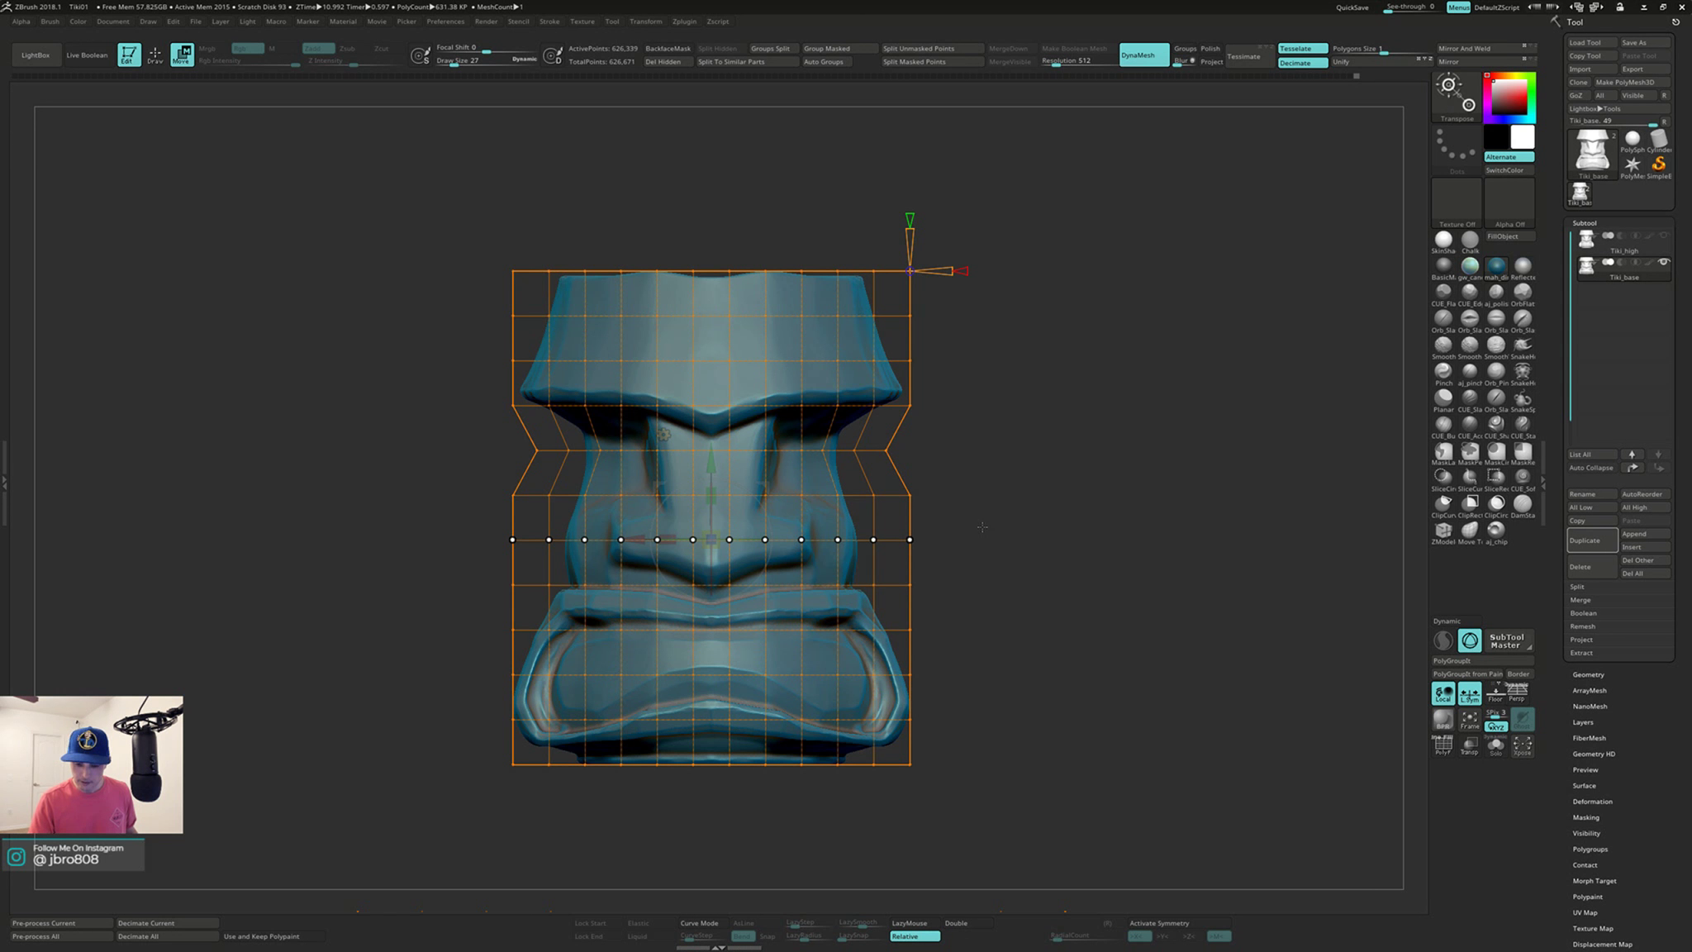
pyautogui.moveTo(612, 555)
pyautogui.keyDown('ctrl'); pyautogui.mouseDown()
pyautogui.moveTo(752, 484)
pyautogui.moveTo(773, 566)
pyautogui.moveTo(849, 509)
pyautogui.mouseUp(); pyautogui.keyUp('ctrl')
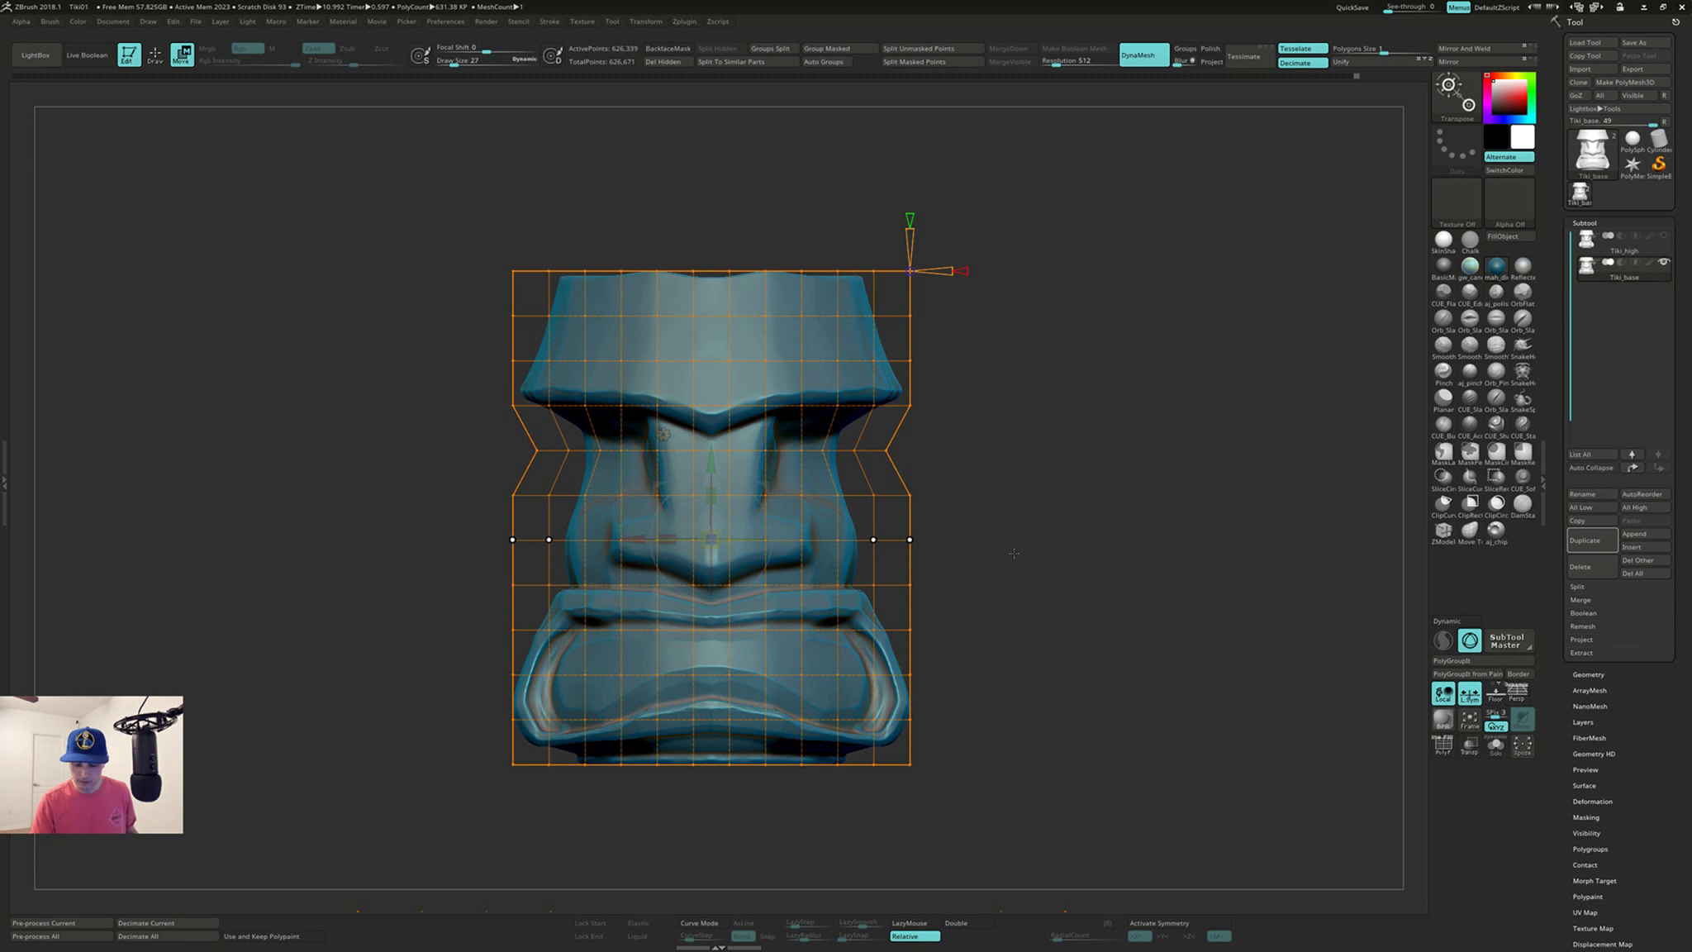
pyautogui.moveTo(1014, 553)
pyautogui.mouseDown()
pyautogui.moveTo(973, 554)
pyautogui.moveTo(1046, 555)
pyautogui.mouseUp()
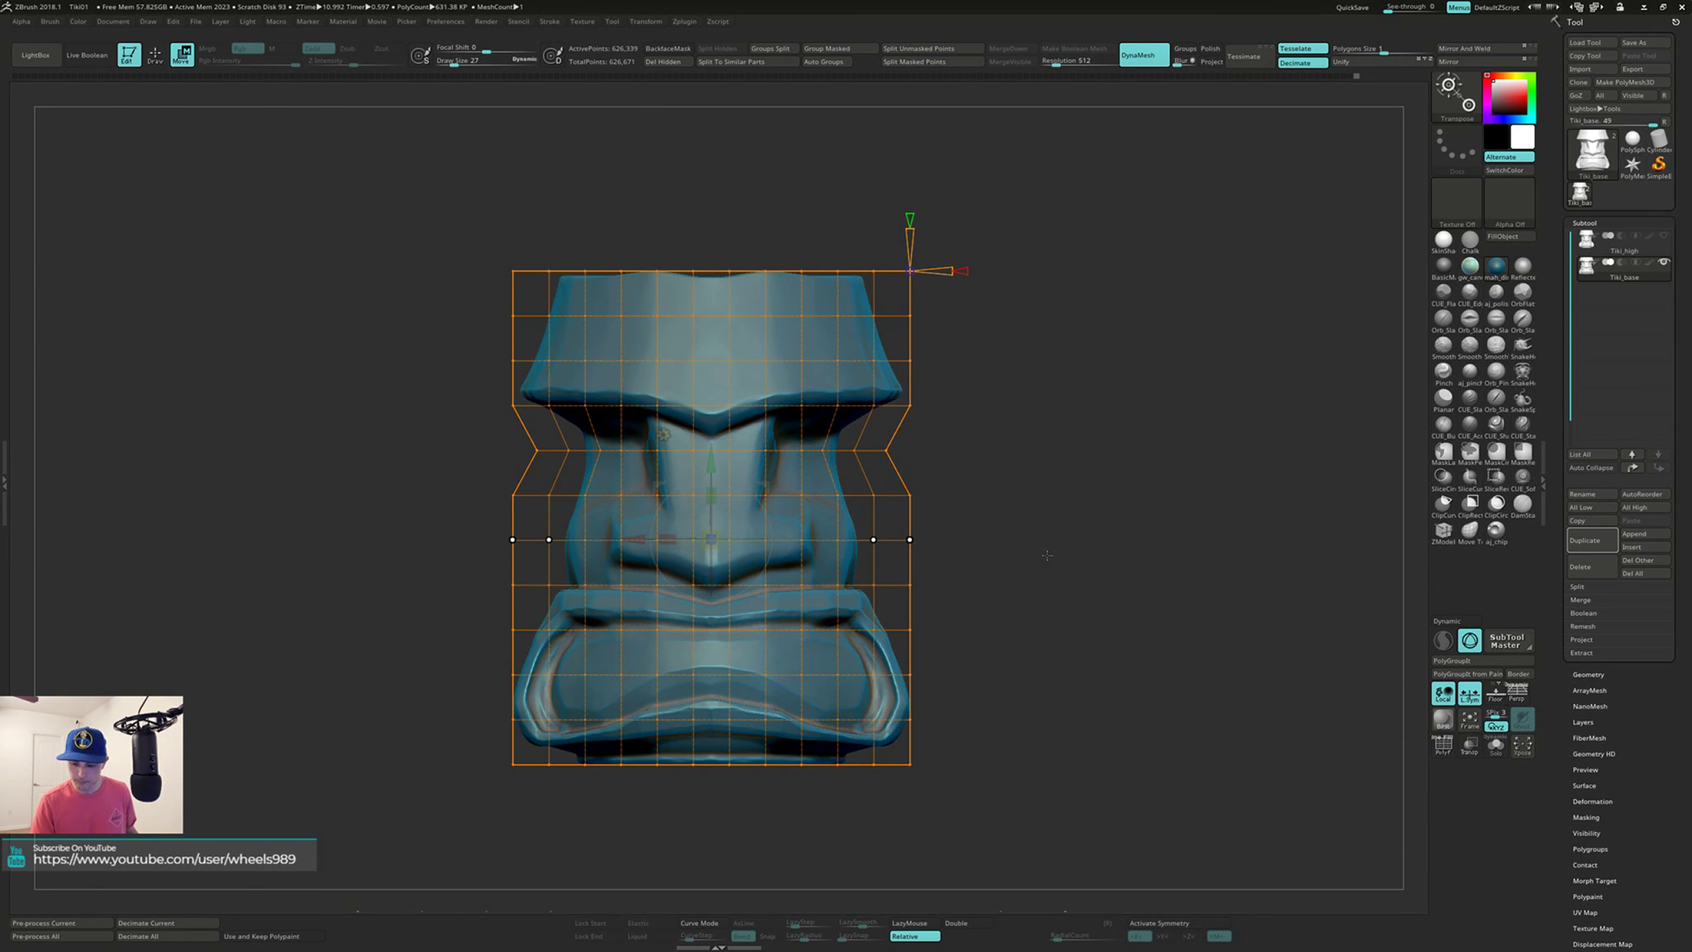
pyautogui.moveTo(668, 540); pyautogui.dragTo(674, 540)
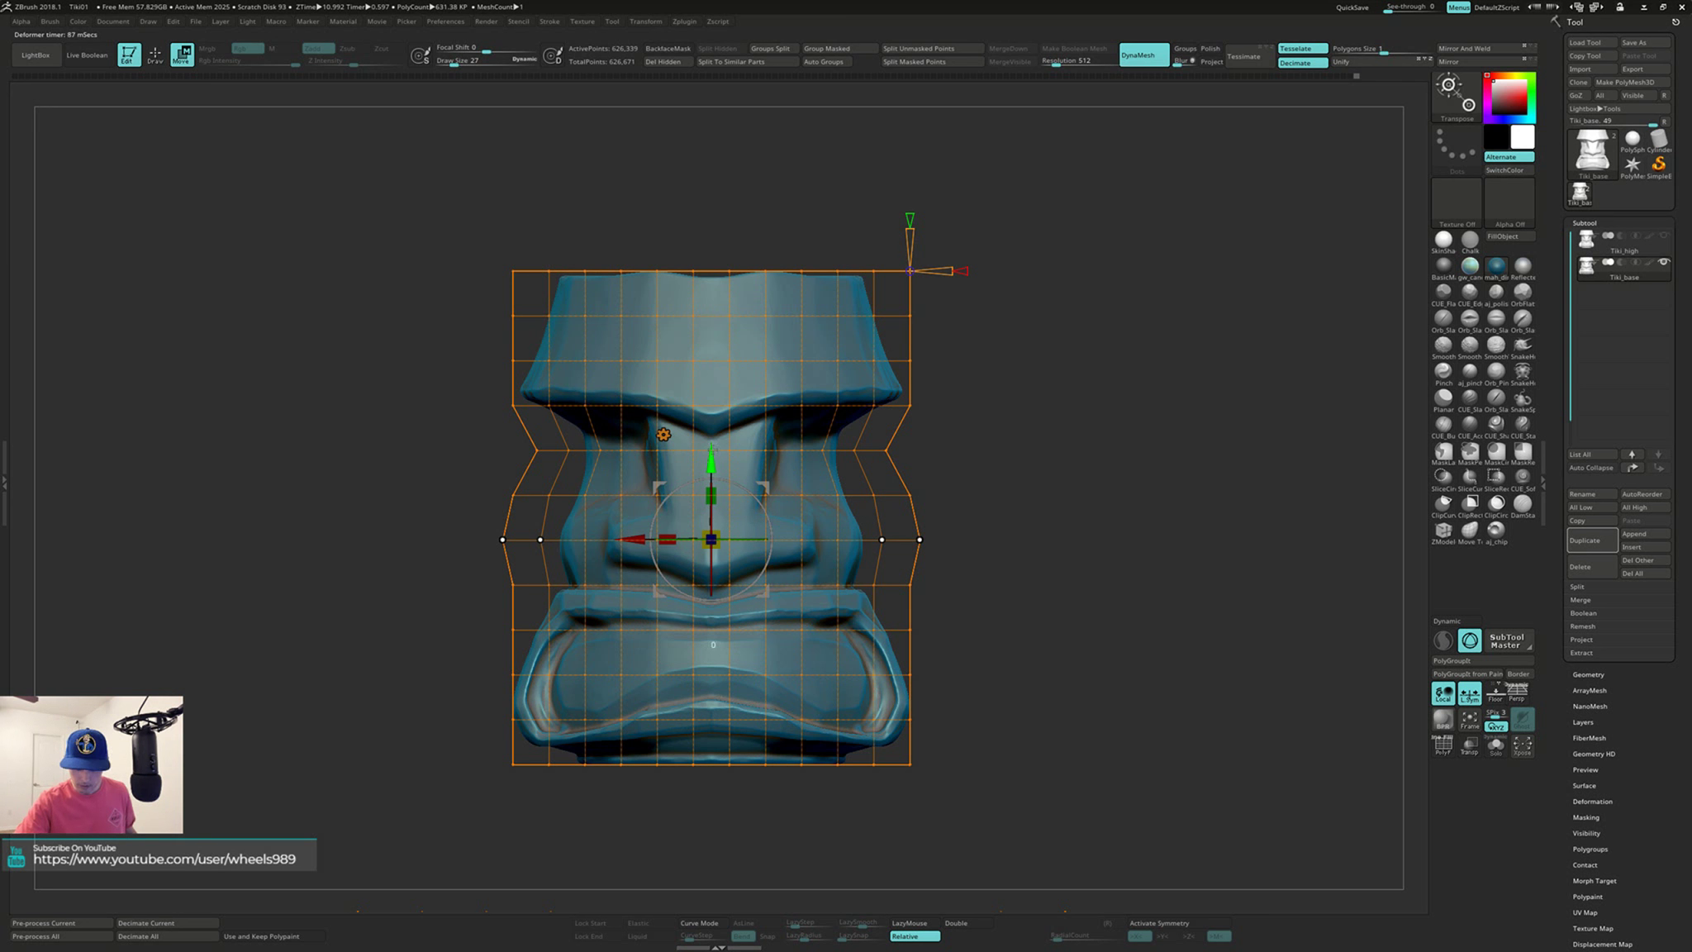
pyautogui.moveTo(712, 447); pyautogui.dragTo(713, 456)
pyautogui.moveTo(716, 465); pyautogui.dragTo(716, 467)
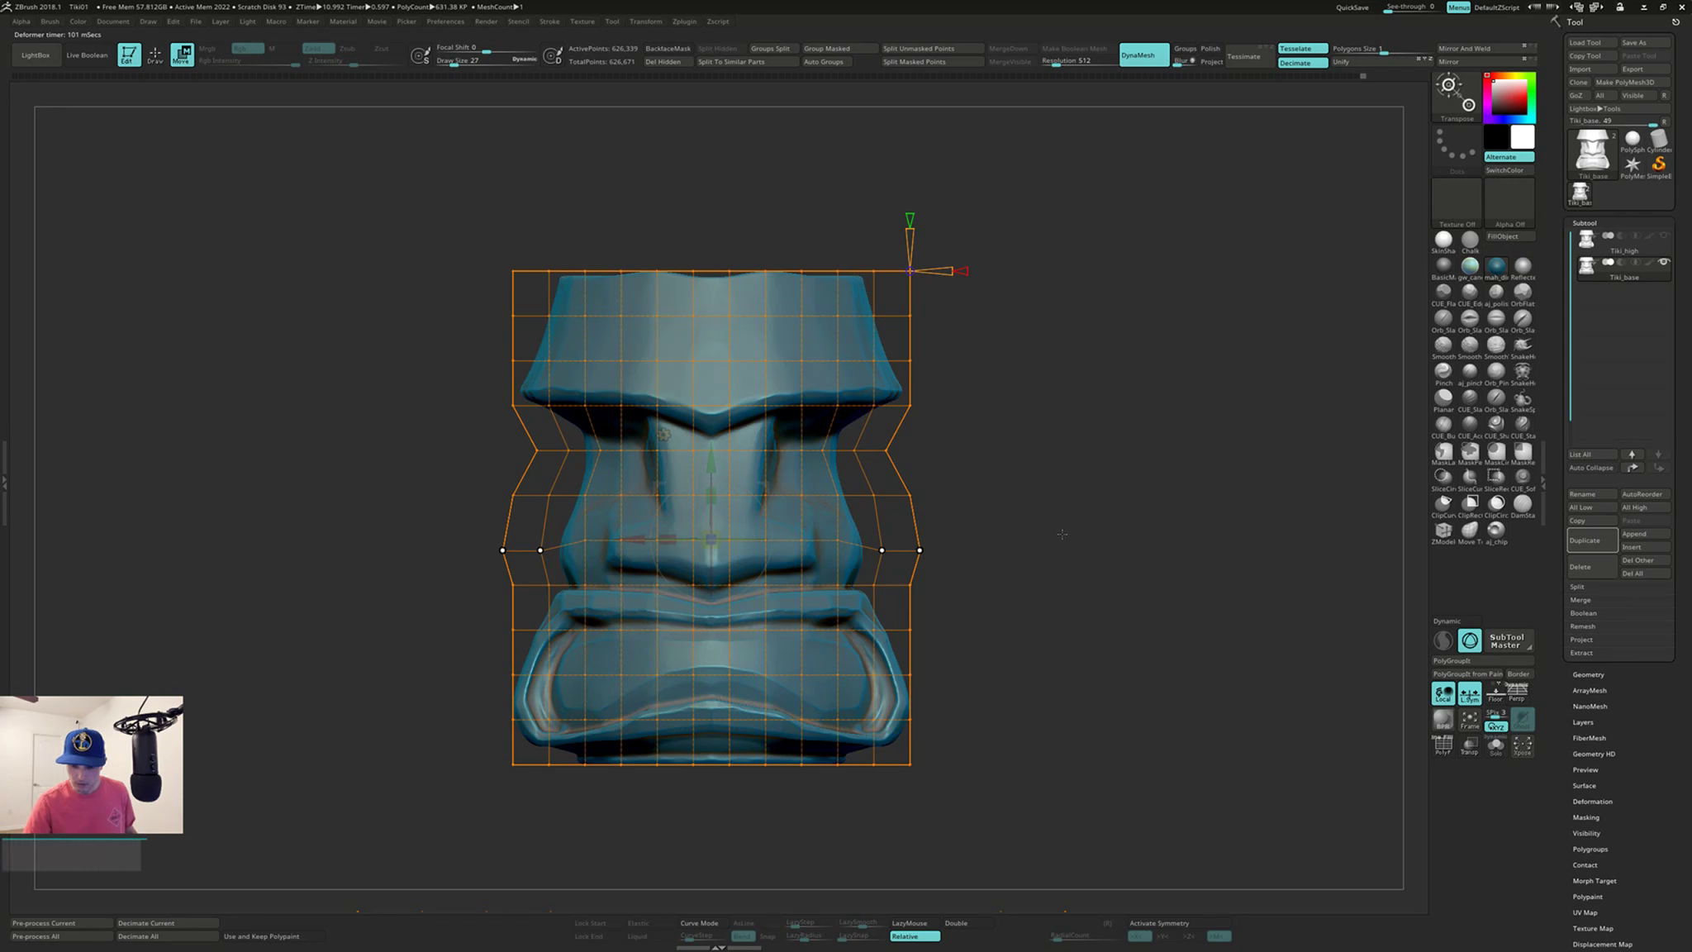
pyautogui.press('ctrl')
pyautogui.moveTo(1062, 537)
pyautogui.keyDown('ctrl'); pyautogui.mouseDown()
pyautogui.moveTo(1066, 564)
pyautogui.moveTo(1070, 527)
pyautogui.moveTo(991, 515)
pyautogui.mouseUp(); pyautogui.keyUp('ctrl')
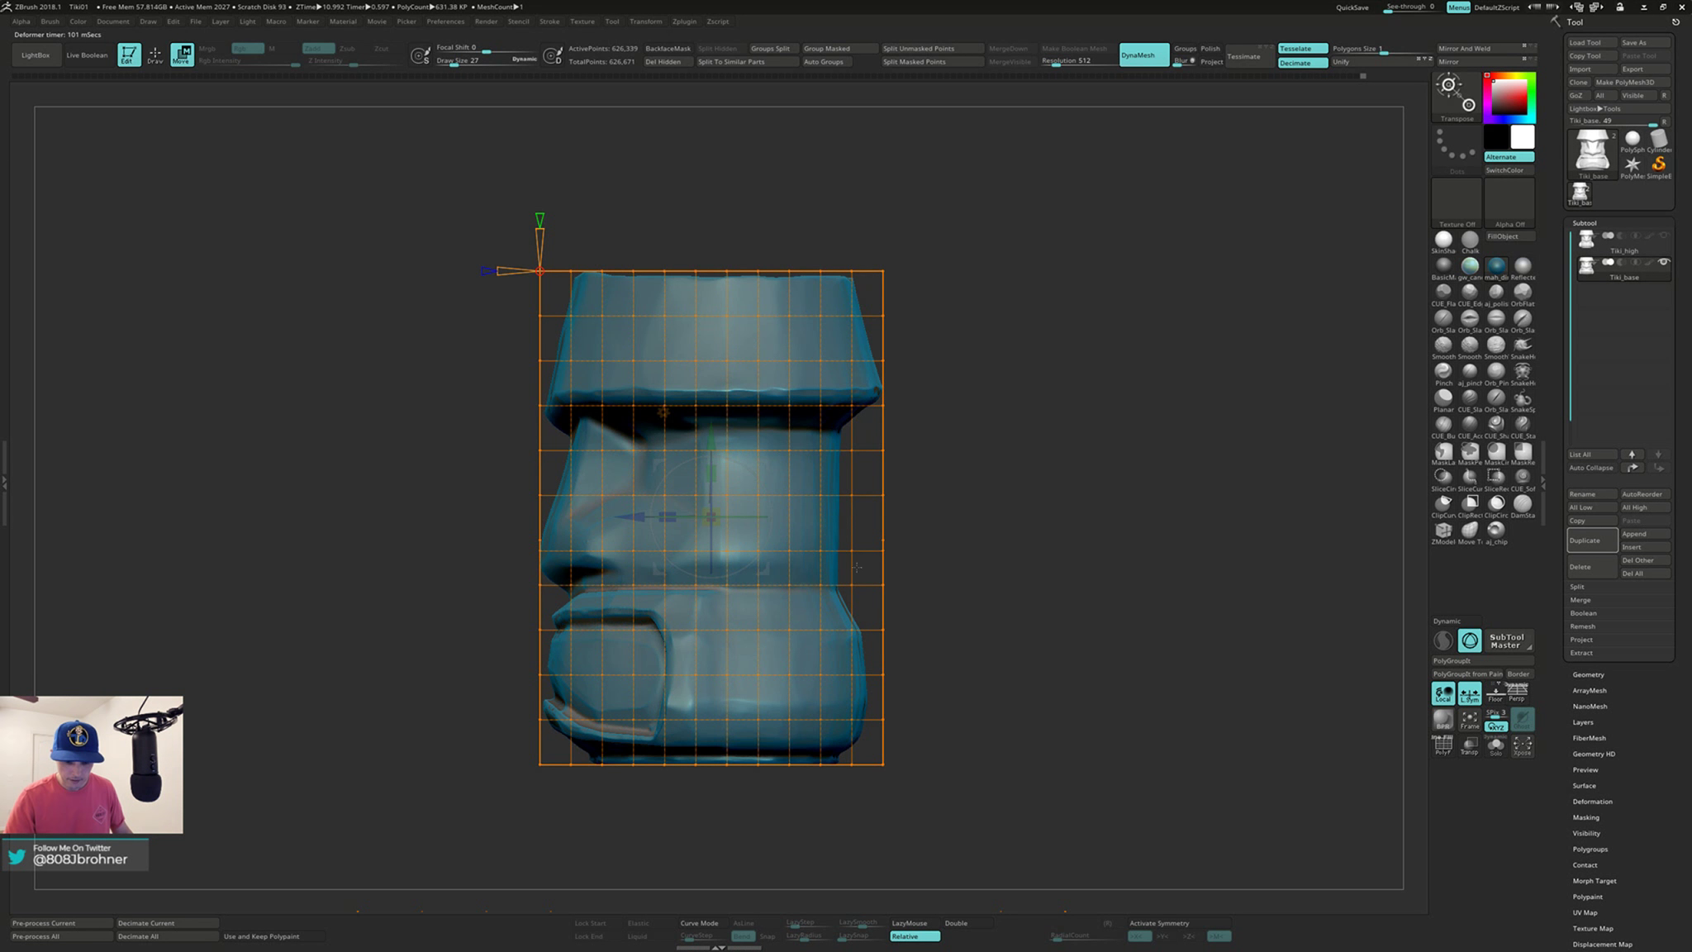
# Step: Select the full row of lattice points between the eye and nostril levels and move it slightly down
pyautogui.press('ctrl')
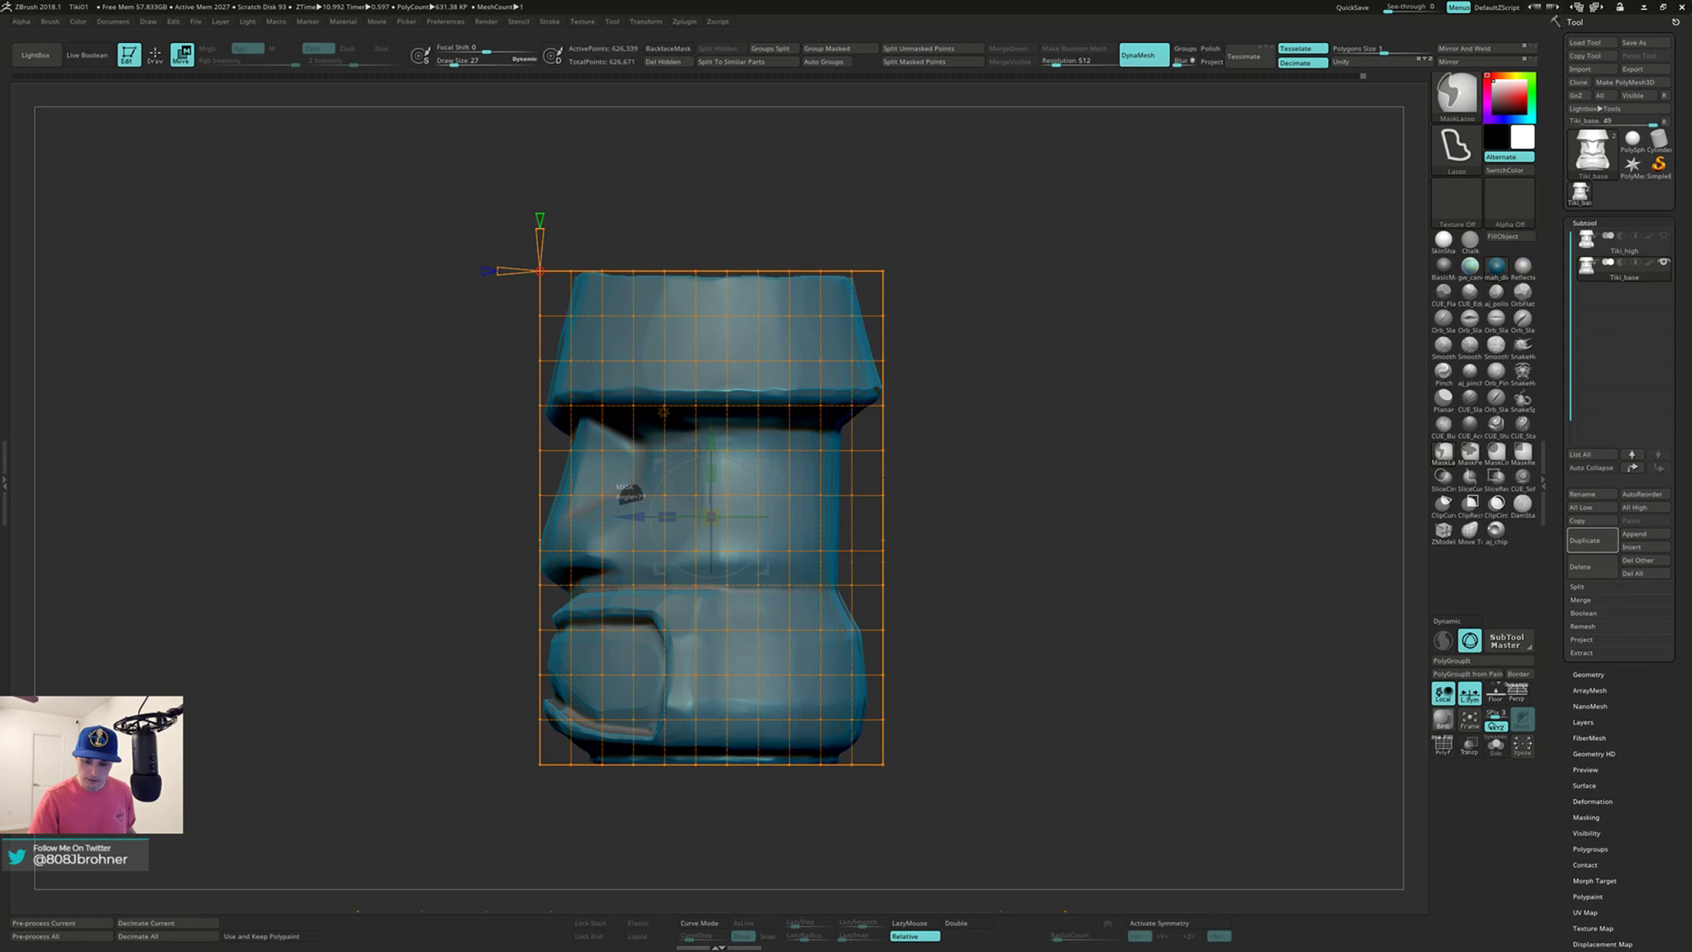
pyautogui.keyDown('ctrl'); pyautogui.click(633, 495); pyautogui.keyUp('ctrl')
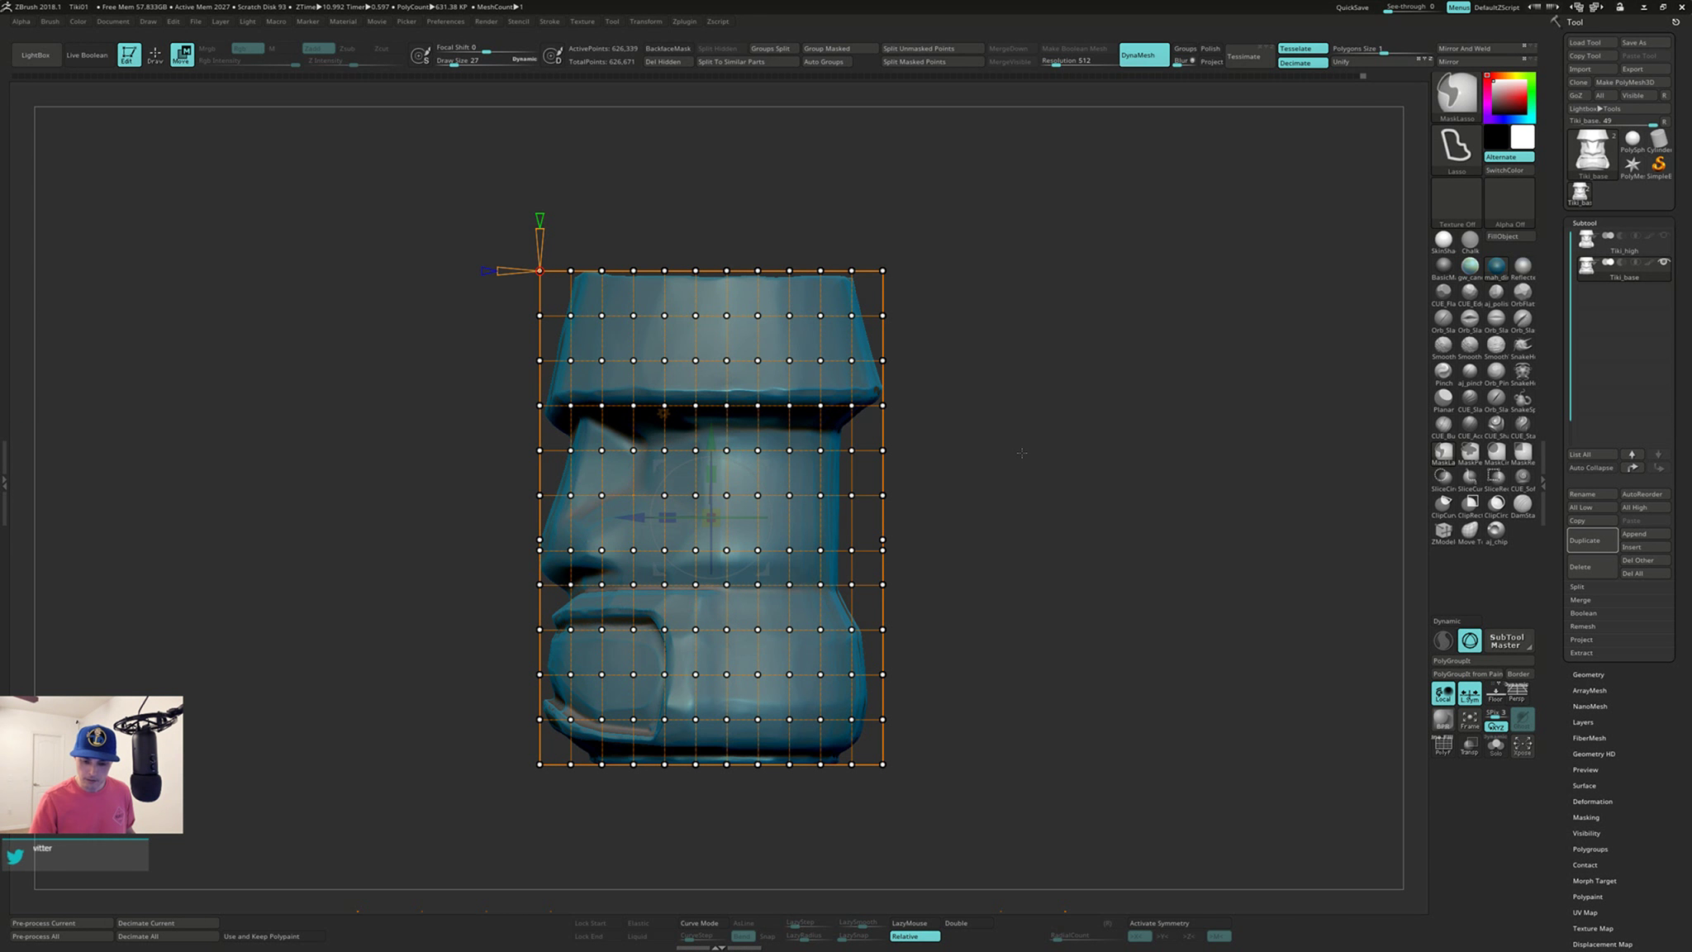
pyautogui.keyDown('ctrl'); pyautogui.click(1012, 455); pyautogui.keyUp('ctrl')
pyautogui.moveTo(1002, 457); pyautogui.dragTo(1062, 454)
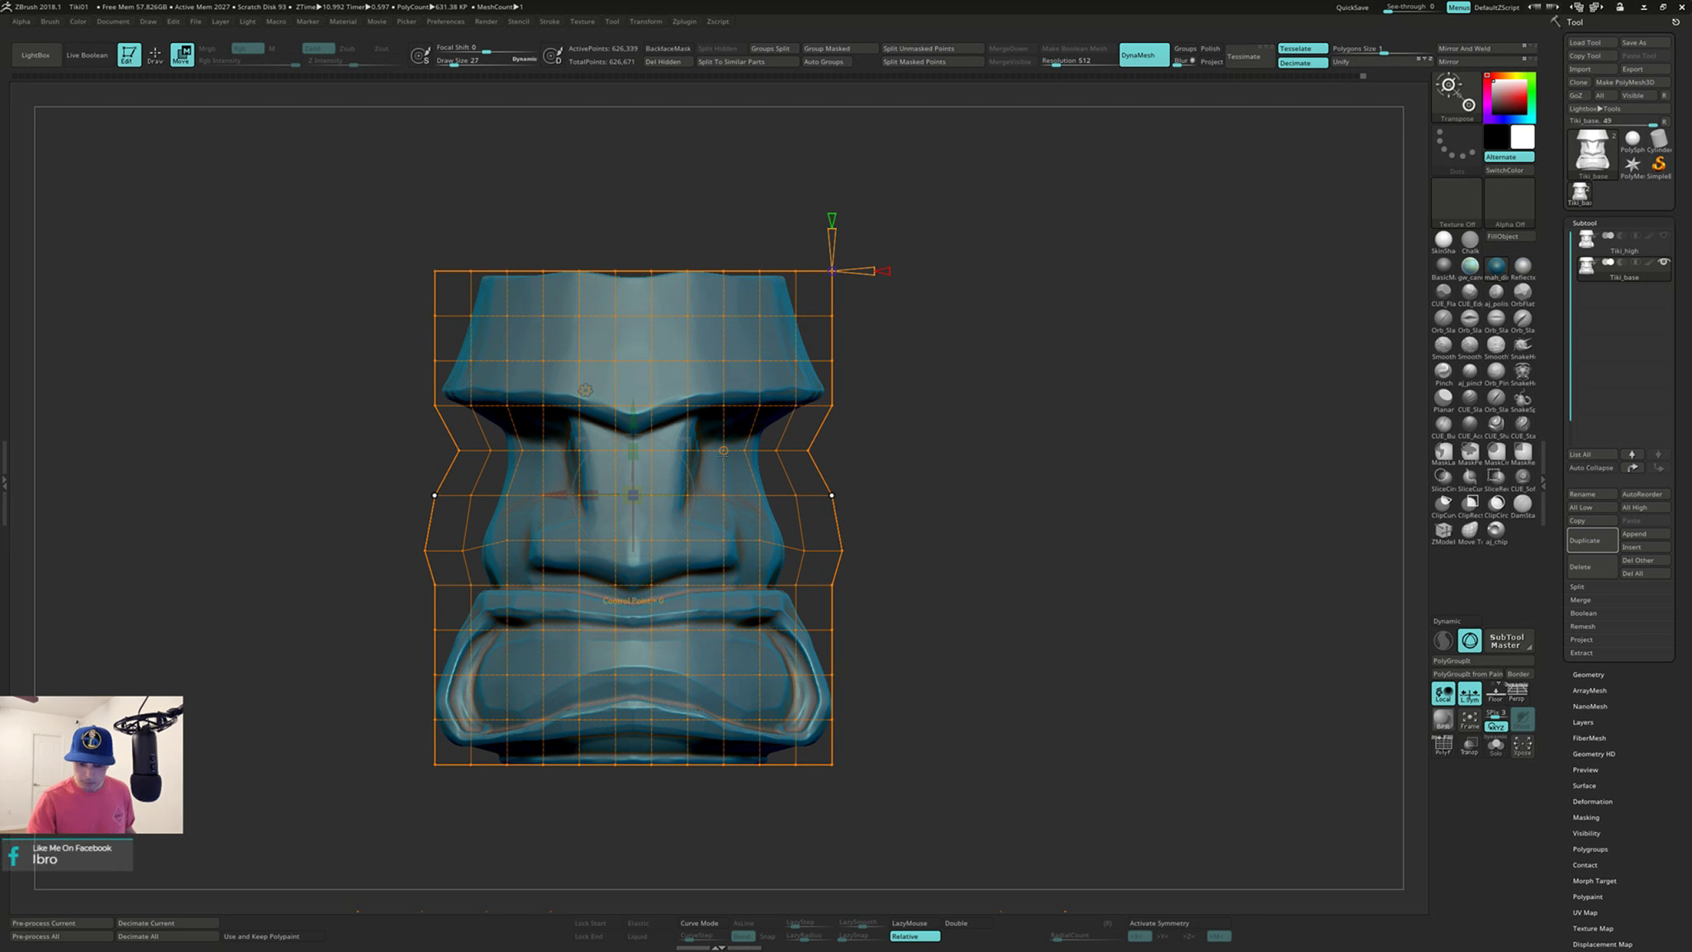
pyautogui.press('ctrl')
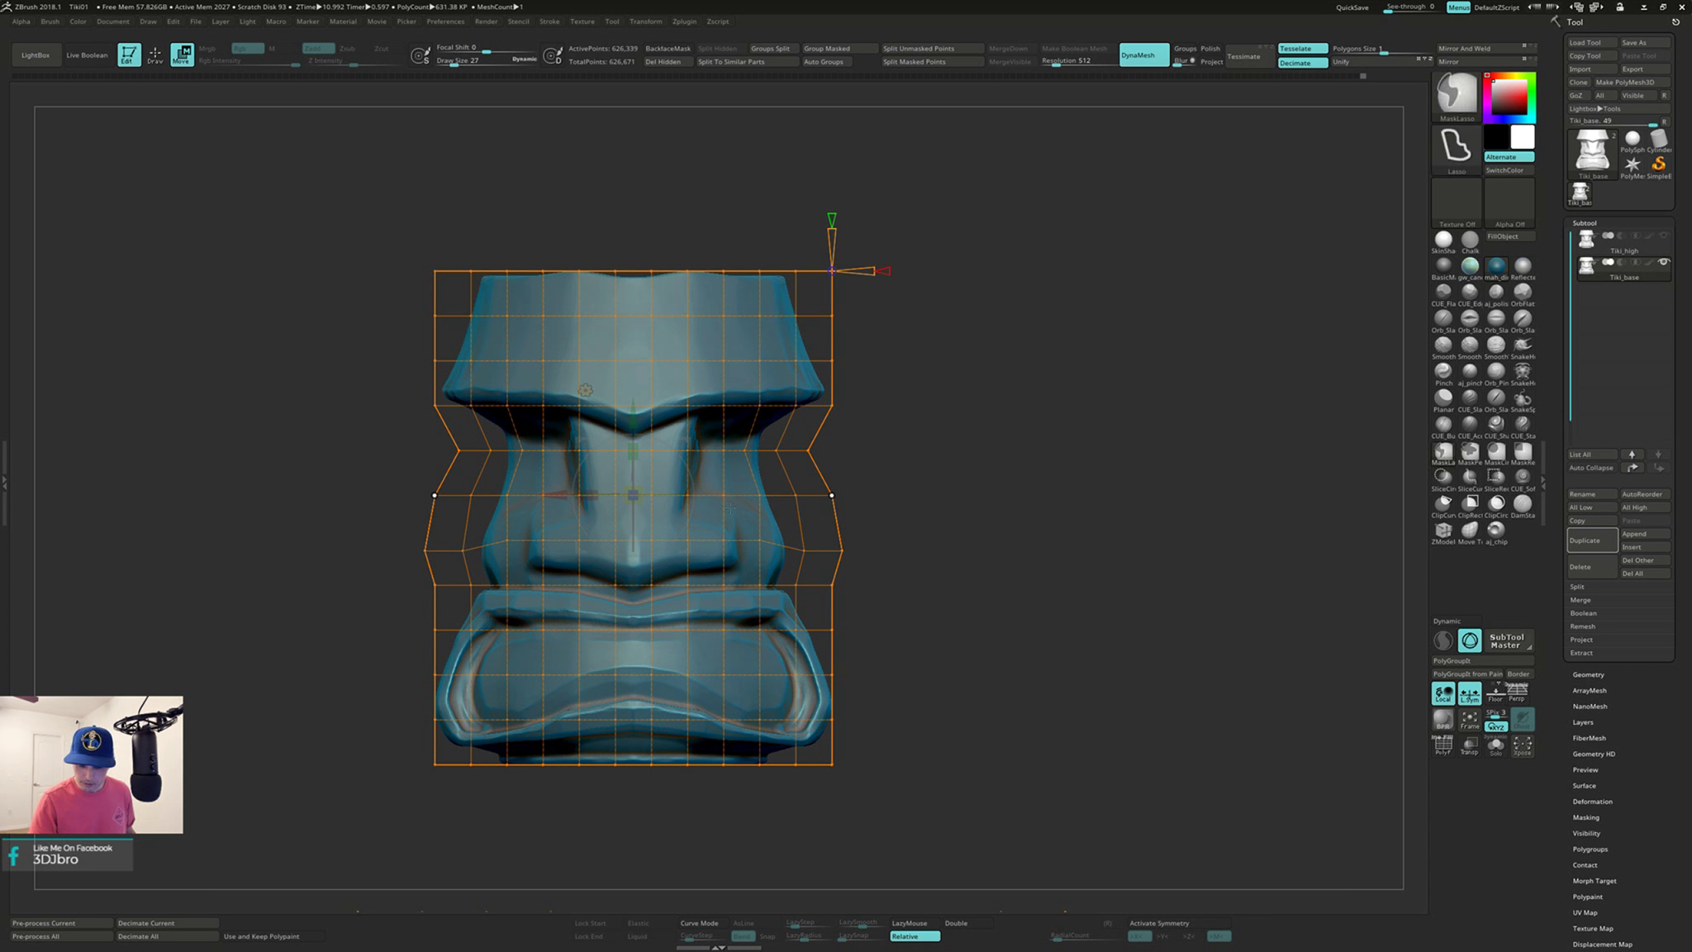
pyautogui.keyDown('ctrl'); pyautogui.moveTo(404, 484); pyautogui.dragTo(851, 508); pyautogui.keyUp('ctrl')
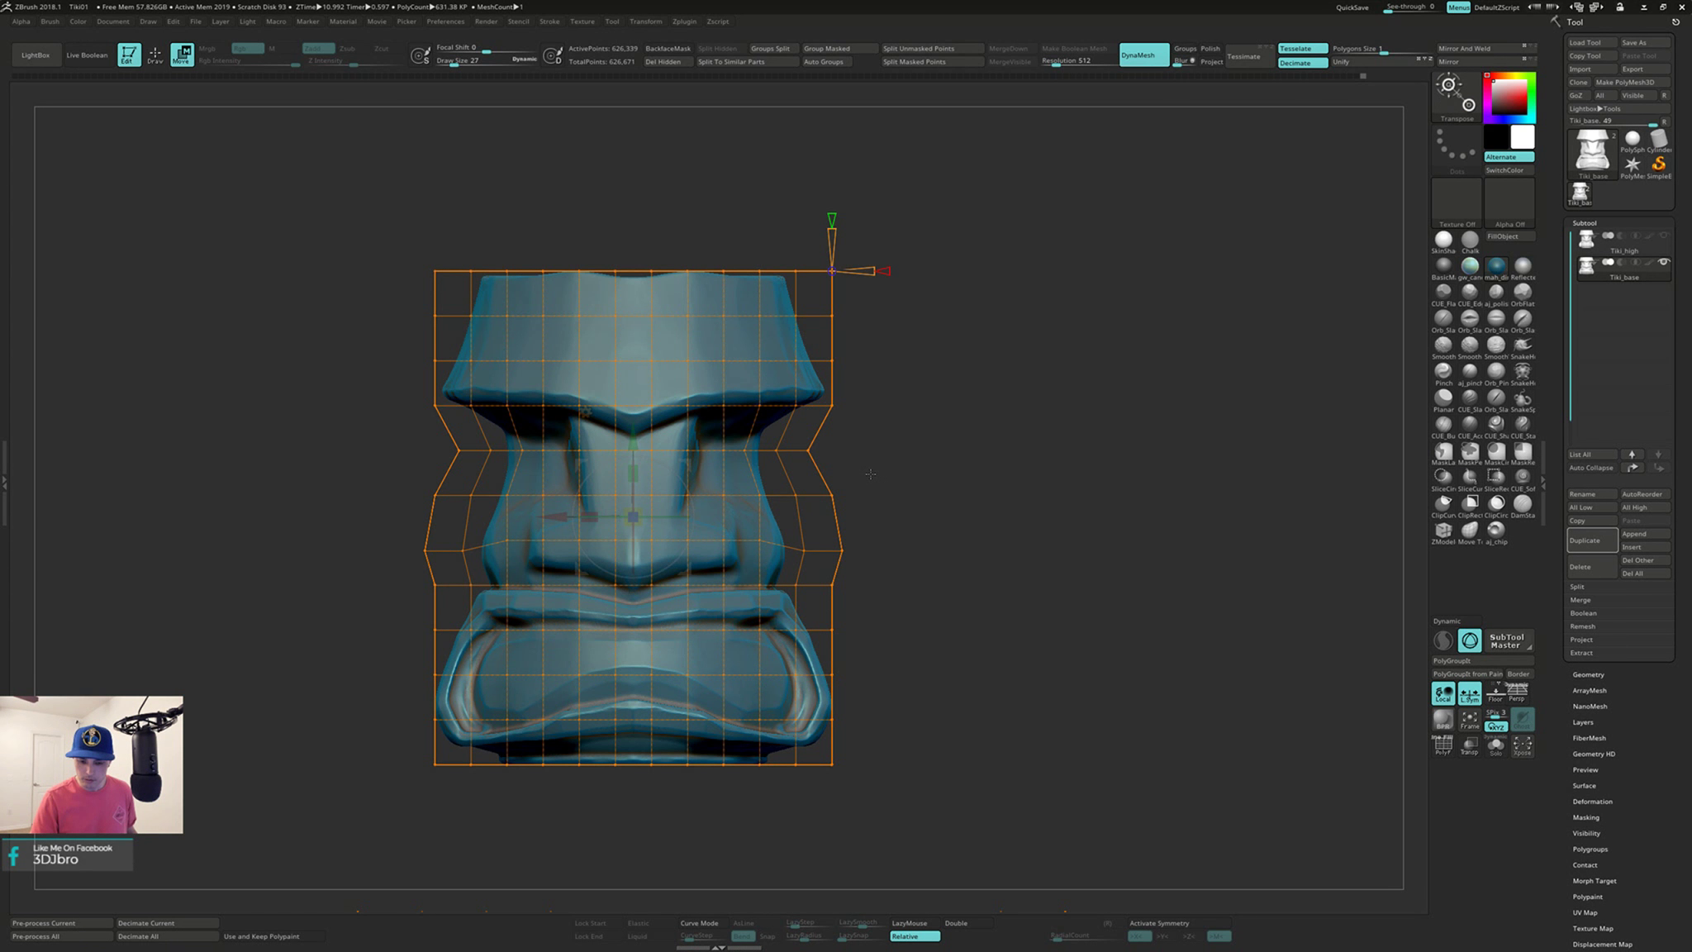
pyautogui.moveTo(405, 479)
pyautogui.keyDown('ctrl'); pyautogui.mouseDown()
pyautogui.moveTo(472, 504)
pyautogui.moveTo(878, 496)
pyautogui.mouseUp(); pyautogui.keyUp('ctrl')
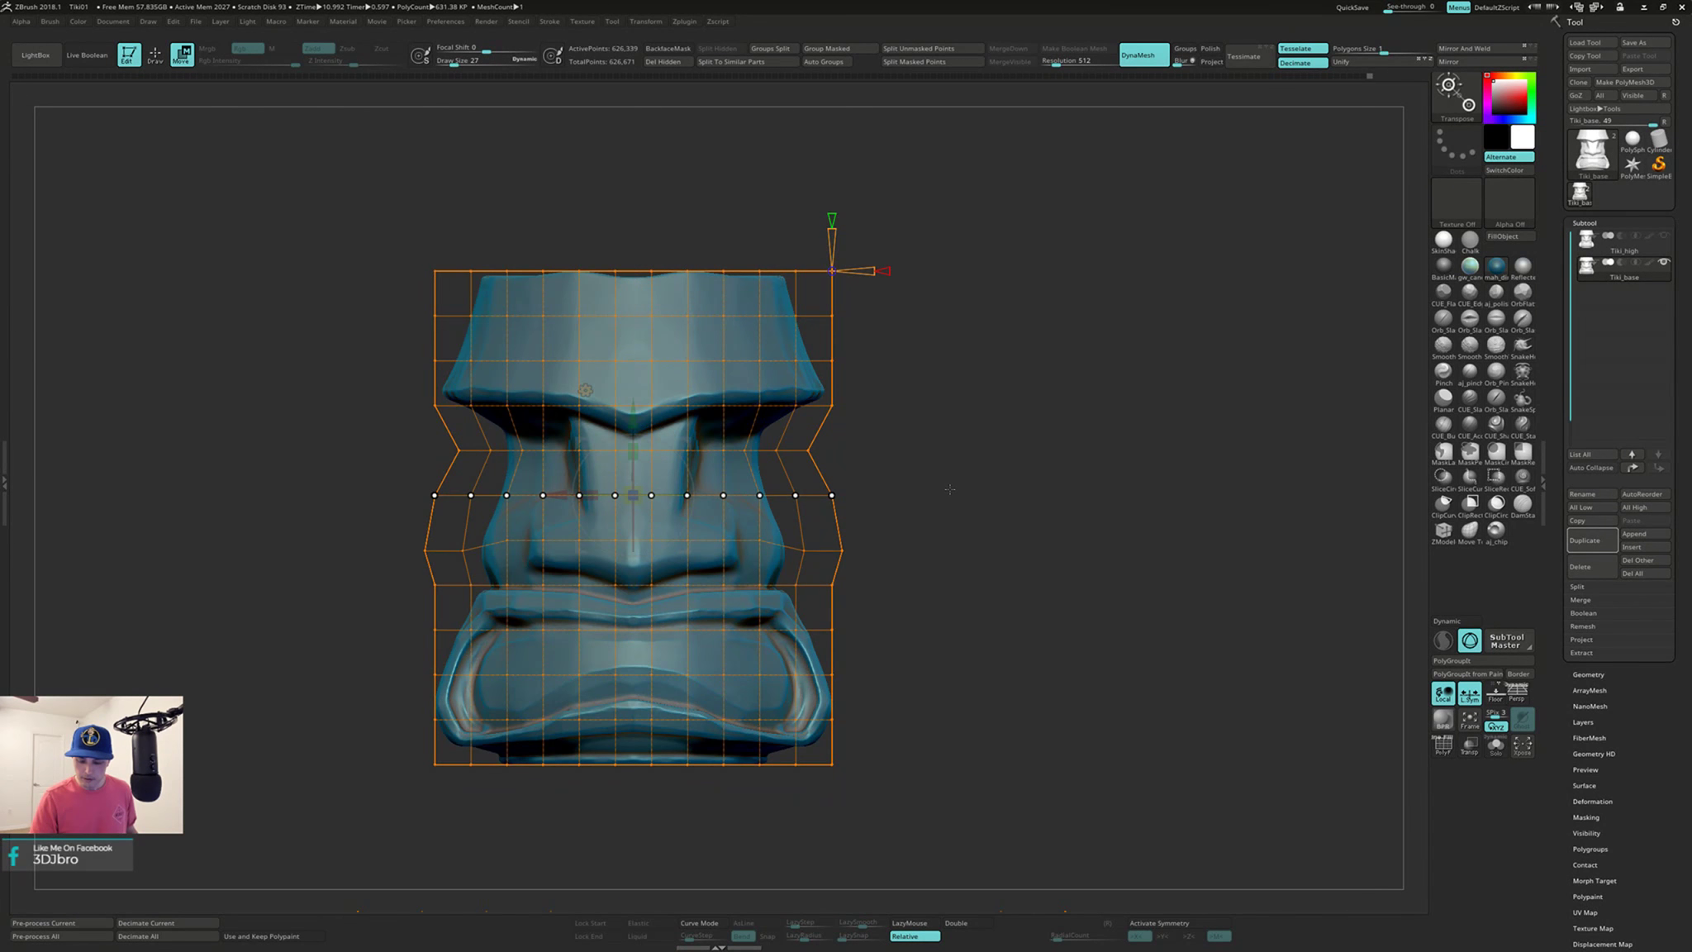
pyautogui.moveTo(953, 485); pyautogui.dragTo(936, 521)
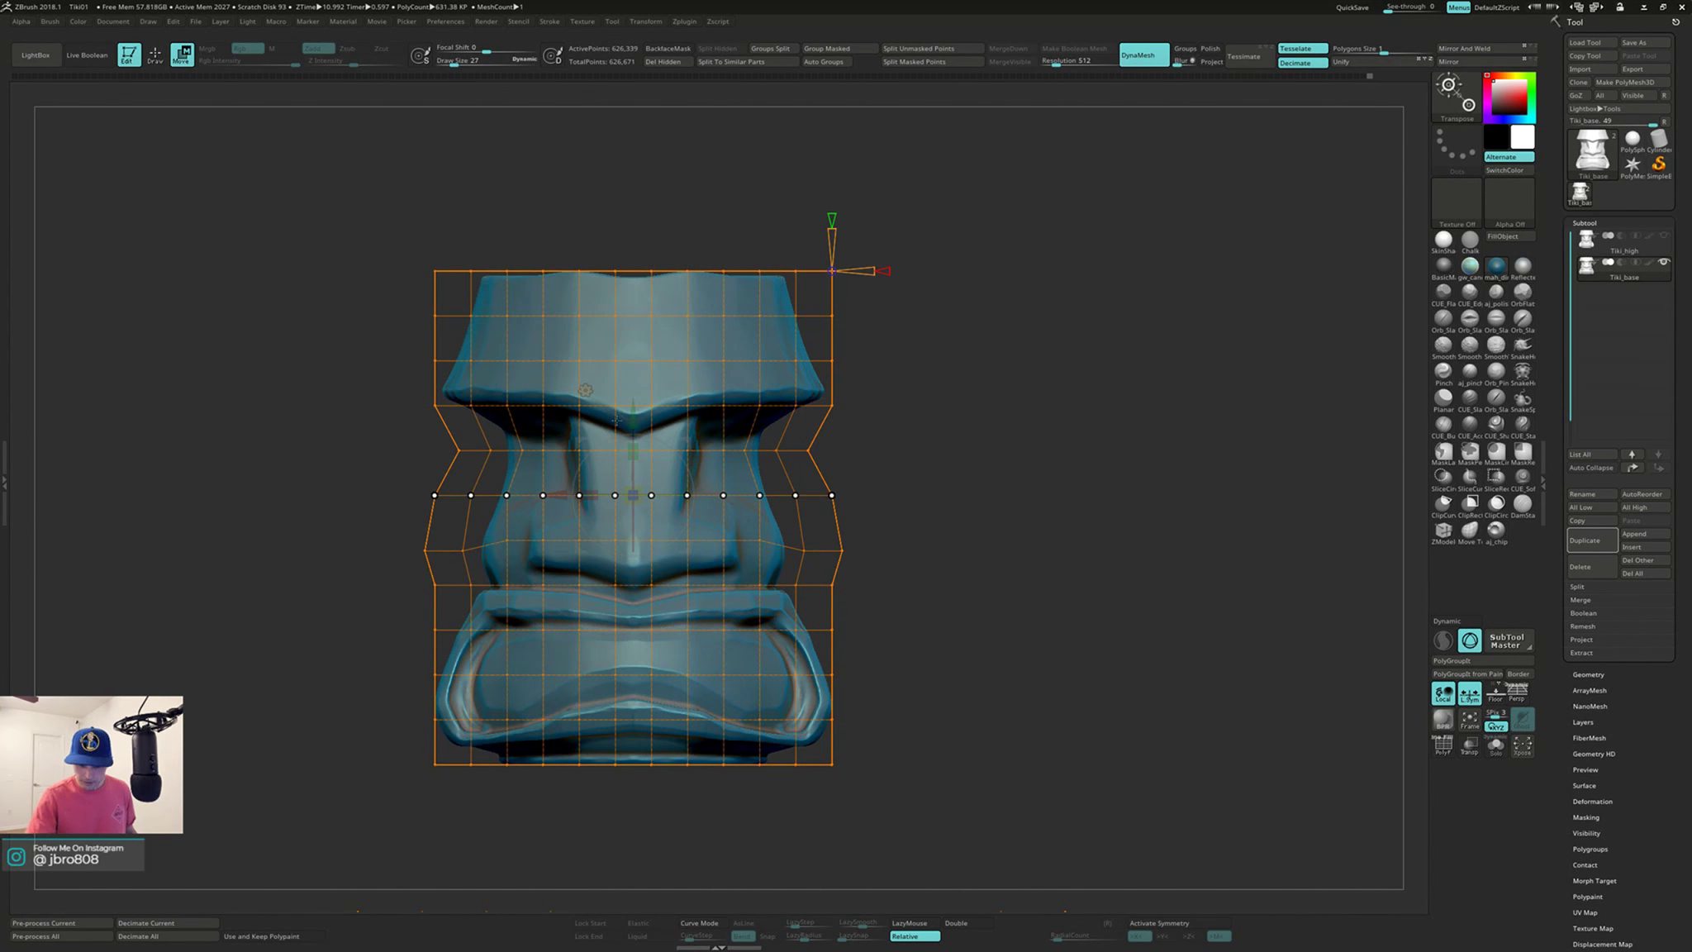
pyautogui.moveTo(633, 417); pyautogui.dragTo(633, 428)
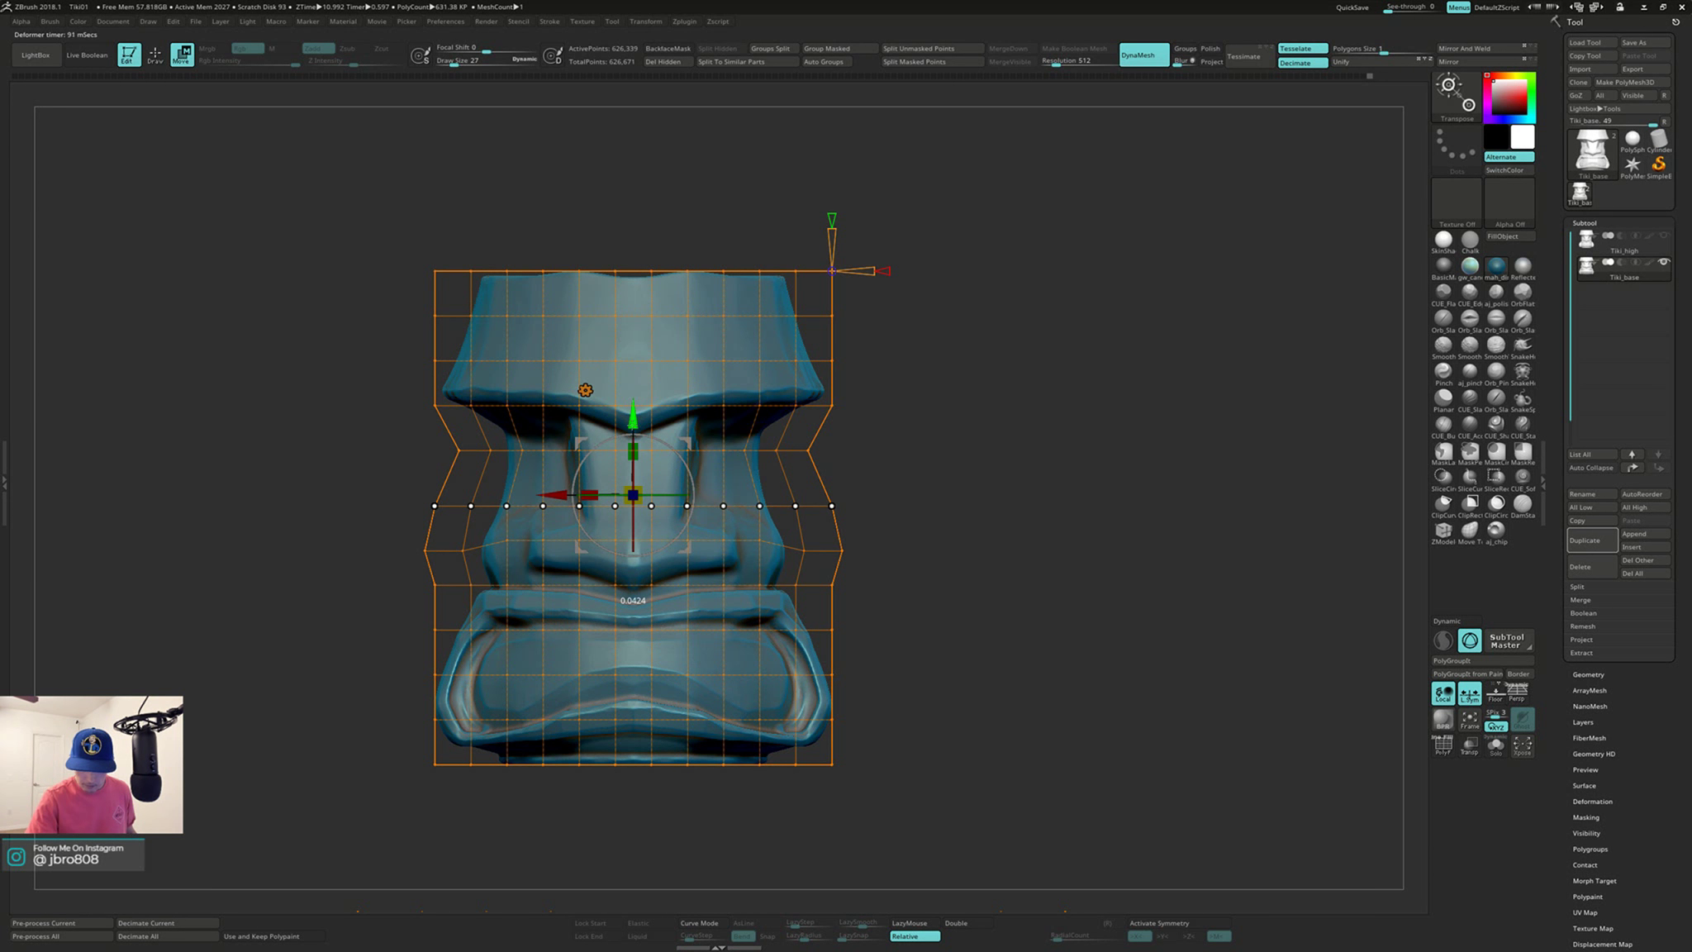
# Step: Reduce the mid-face row selection to the third and fourth lattice columns on each side and lower those points slightly
pyautogui.press('ctrl')
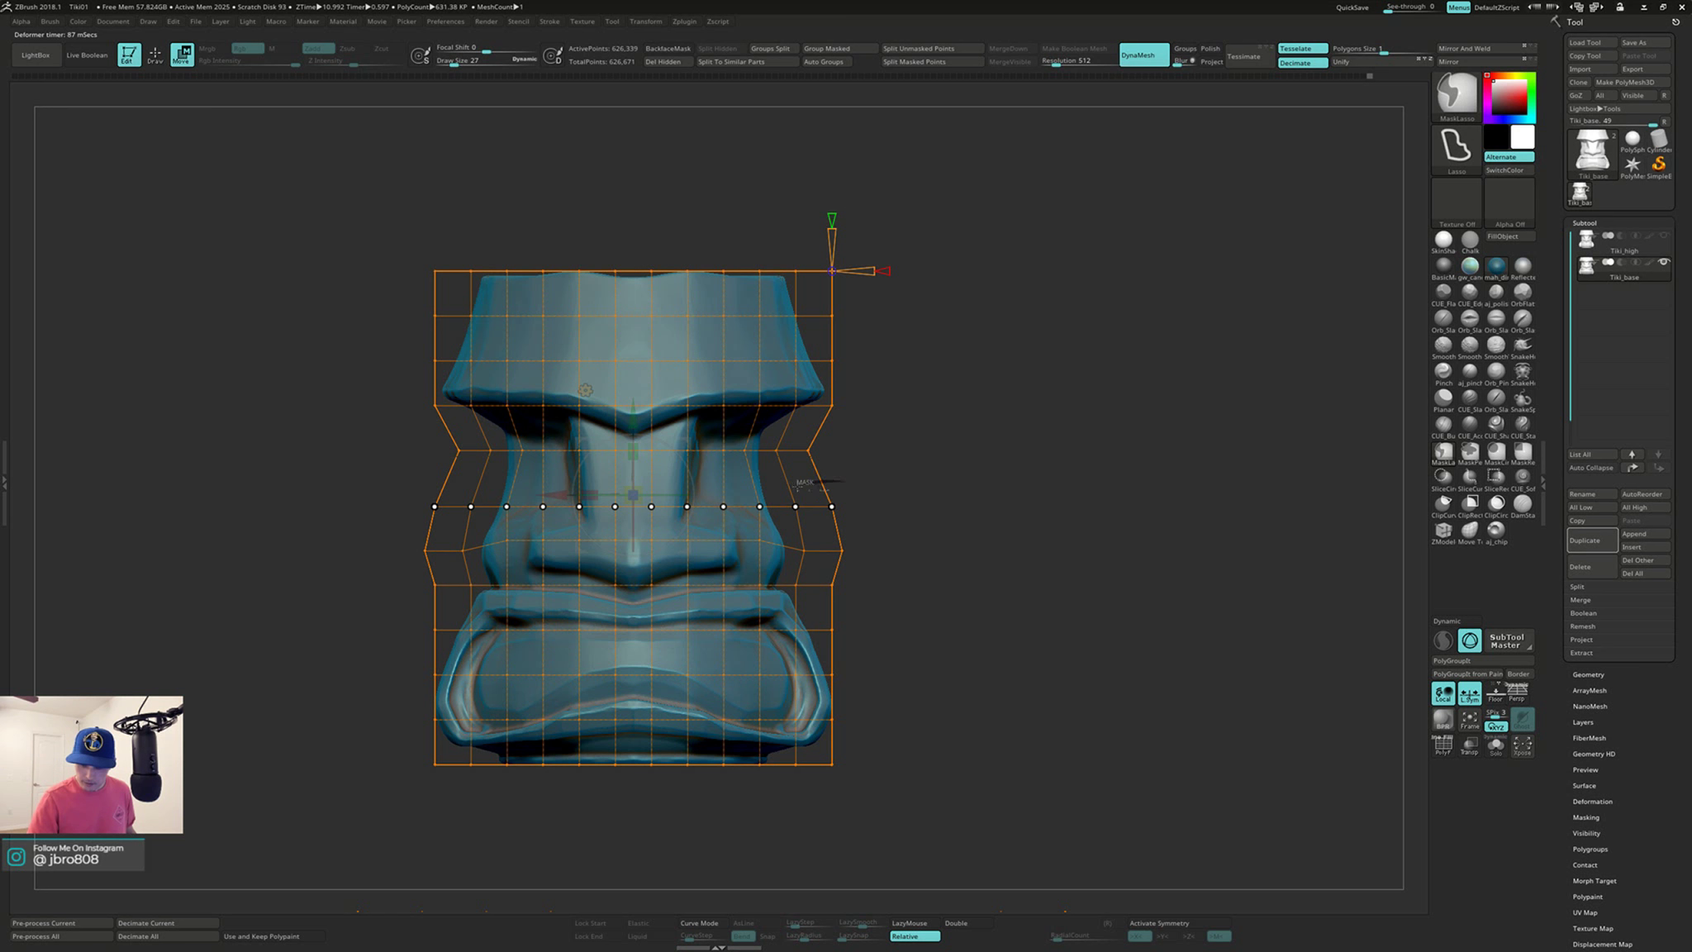
pyautogui.moveTo(801, 483)
pyautogui.keyDown('ctrl'); pyautogui.mouseDown()
pyautogui.moveTo(860, 517)
pyautogui.moveTo(795, 487)
pyautogui.mouseUp(); pyautogui.keyUp('ctrl')
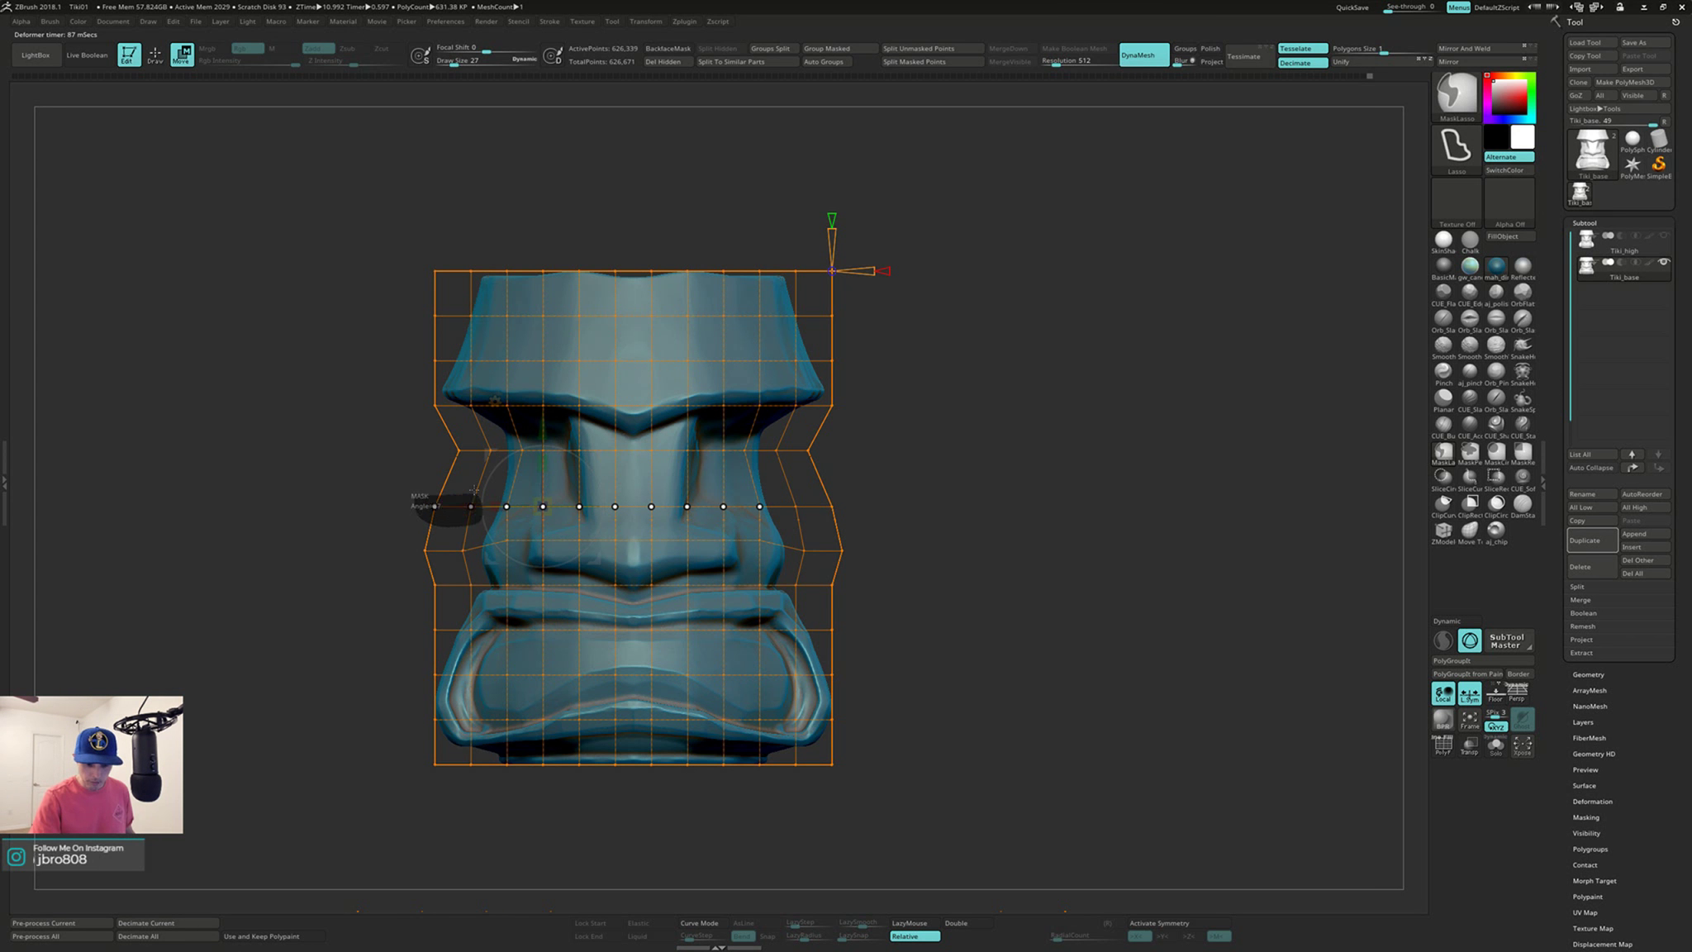
pyautogui.keyDown('ctrl'); pyautogui.moveTo(474, 489); pyautogui.dragTo(464, 496); pyautogui.keyUp('ctrl')
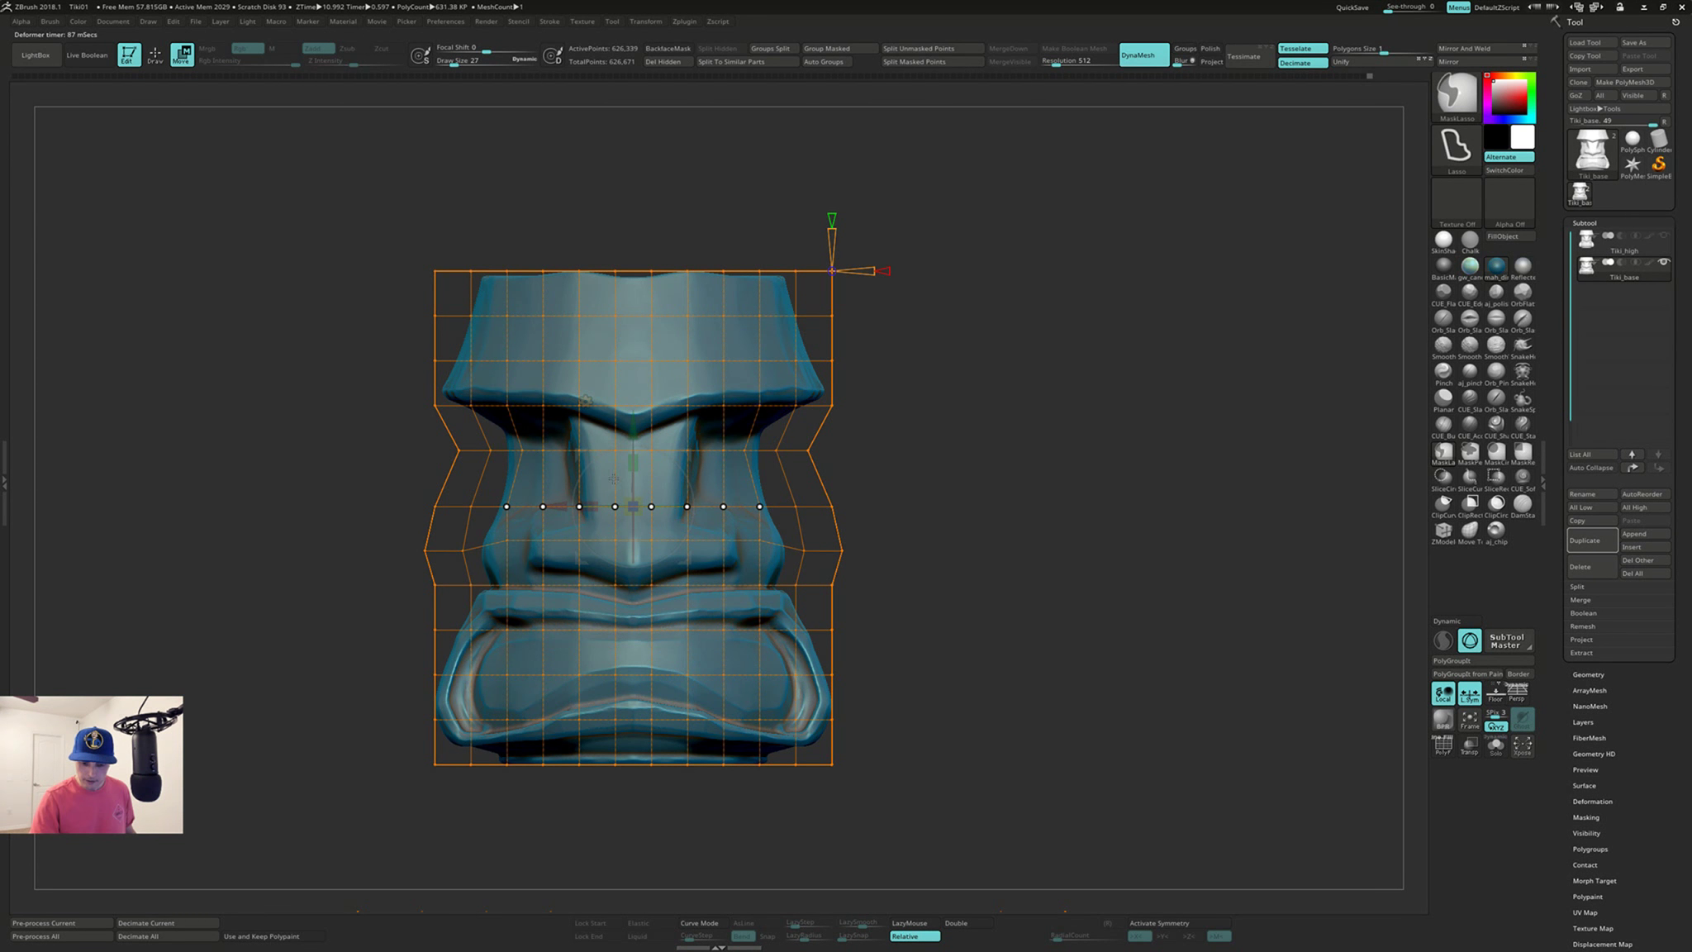
pyautogui.moveTo(574, 533)
pyautogui.keyDown('ctrl'); pyautogui.mouseDown()
pyautogui.moveTo(696, 496)
pyautogui.moveTo(578, 533)
pyautogui.mouseUp(); pyautogui.keyUp('ctrl')
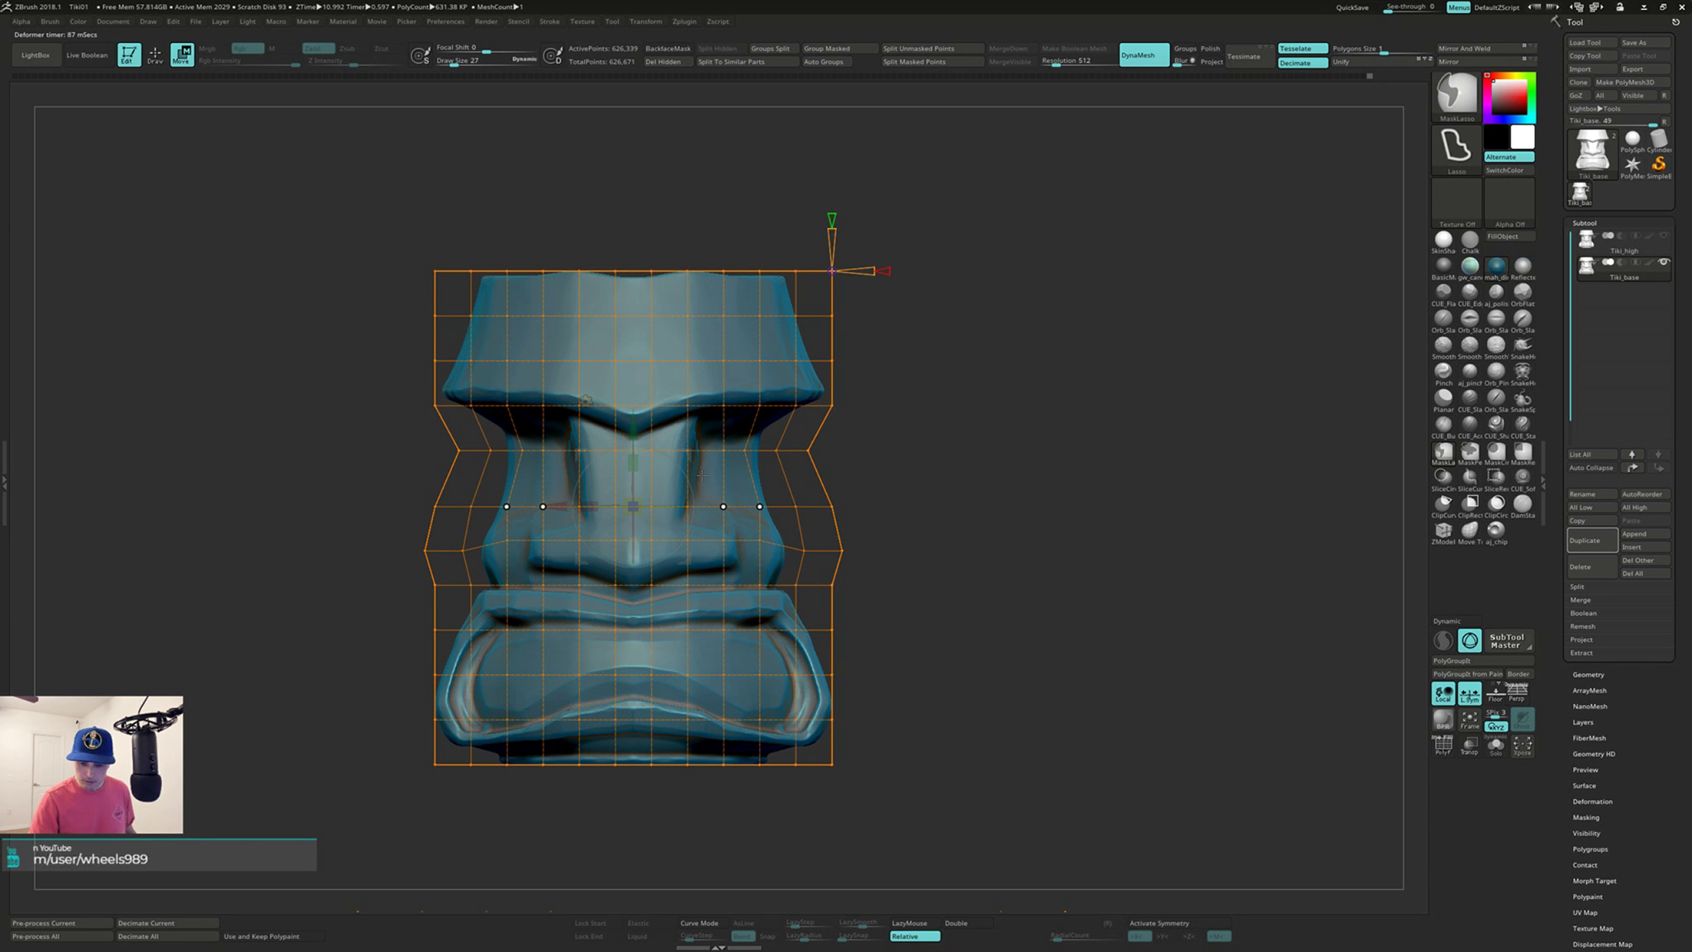
pyautogui.moveTo(633, 427); pyautogui.dragTo(632, 432)
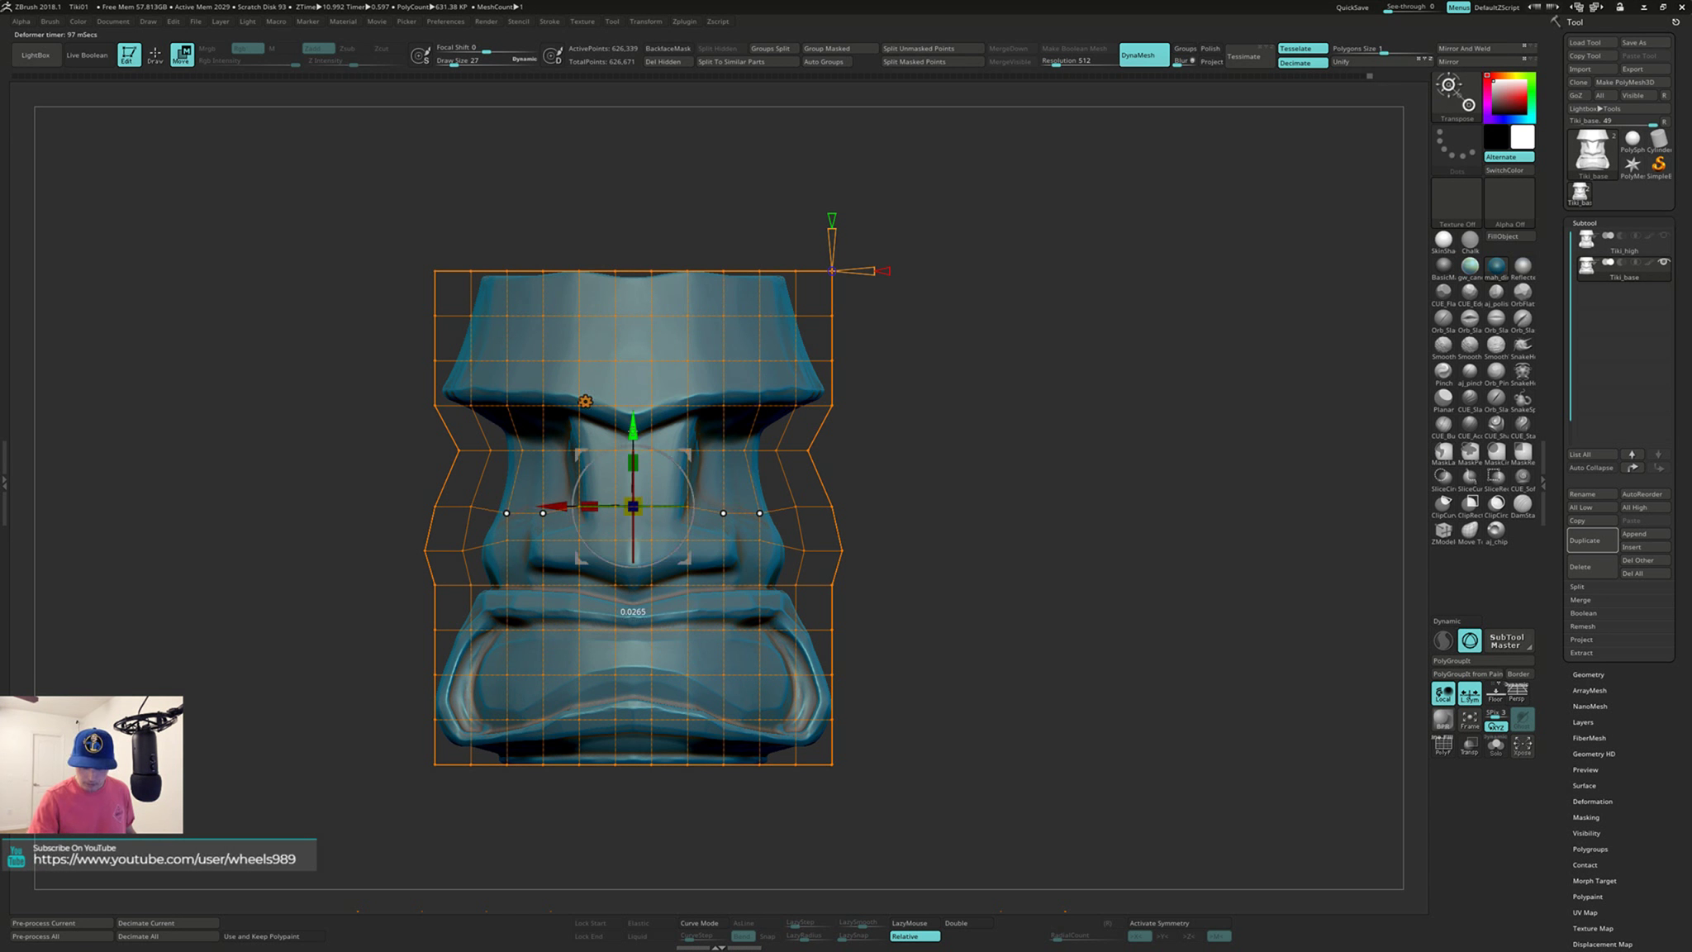
# Step: Accept the lattice deformation, return to Draw mode and refresh the DynaMesh of the tiki base
pyautogui.moveTo(949, 444); pyautogui.dragTo(991, 434)
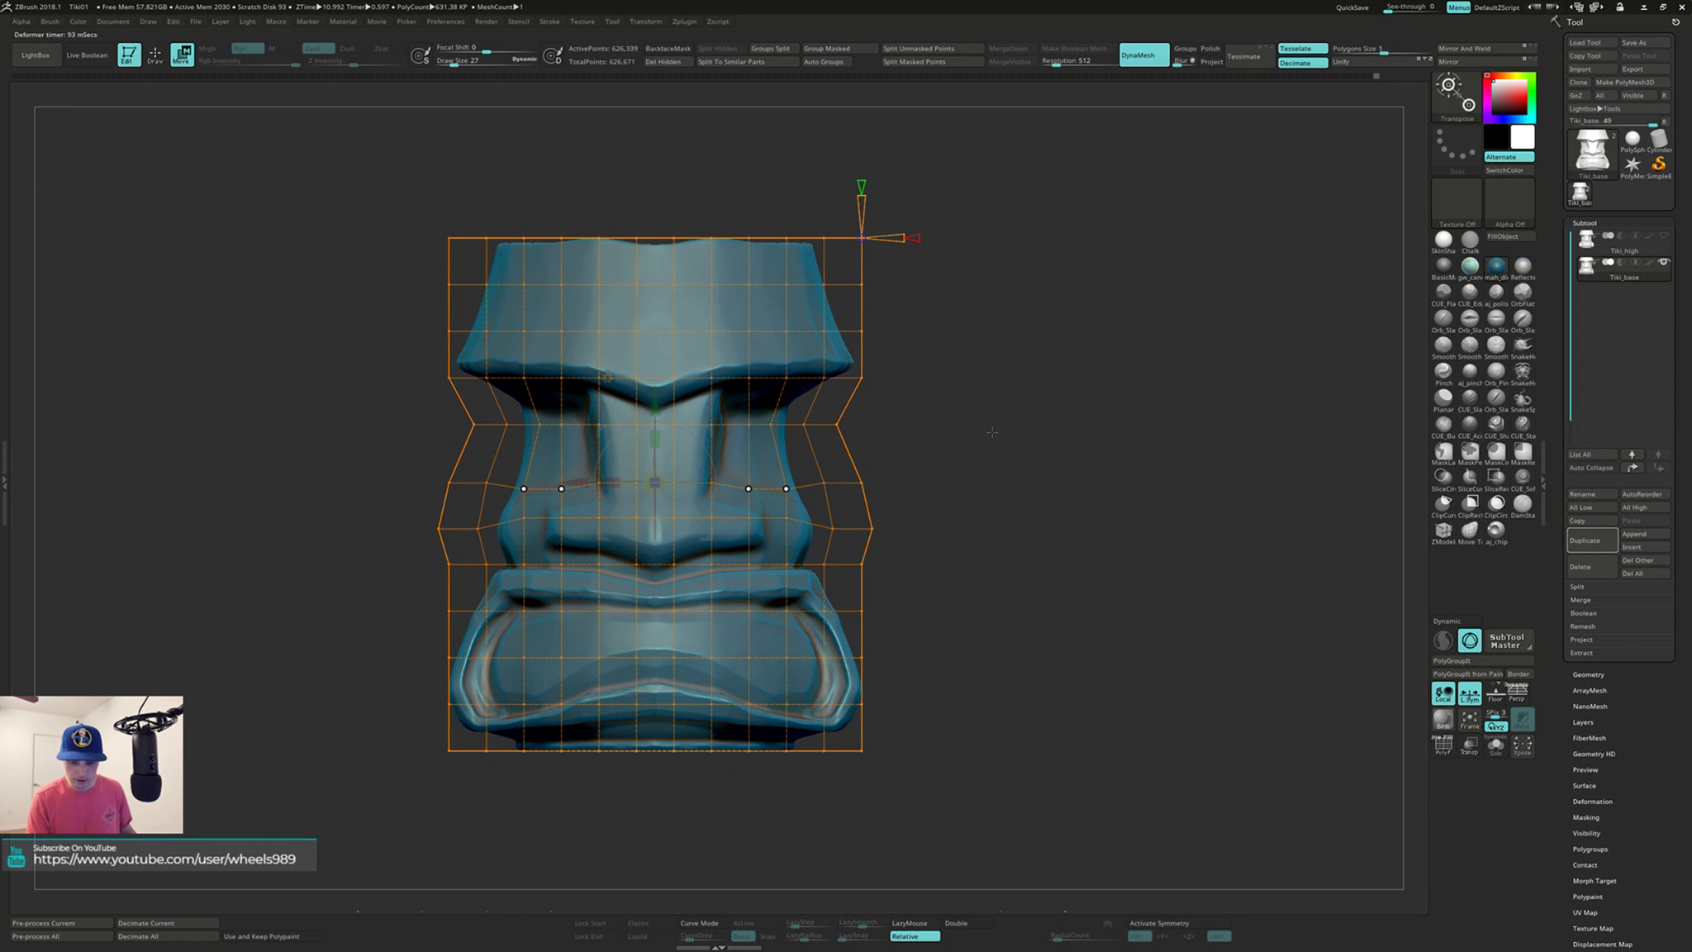
pyautogui.click(607, 377)
pyautogui.click(806, 374)
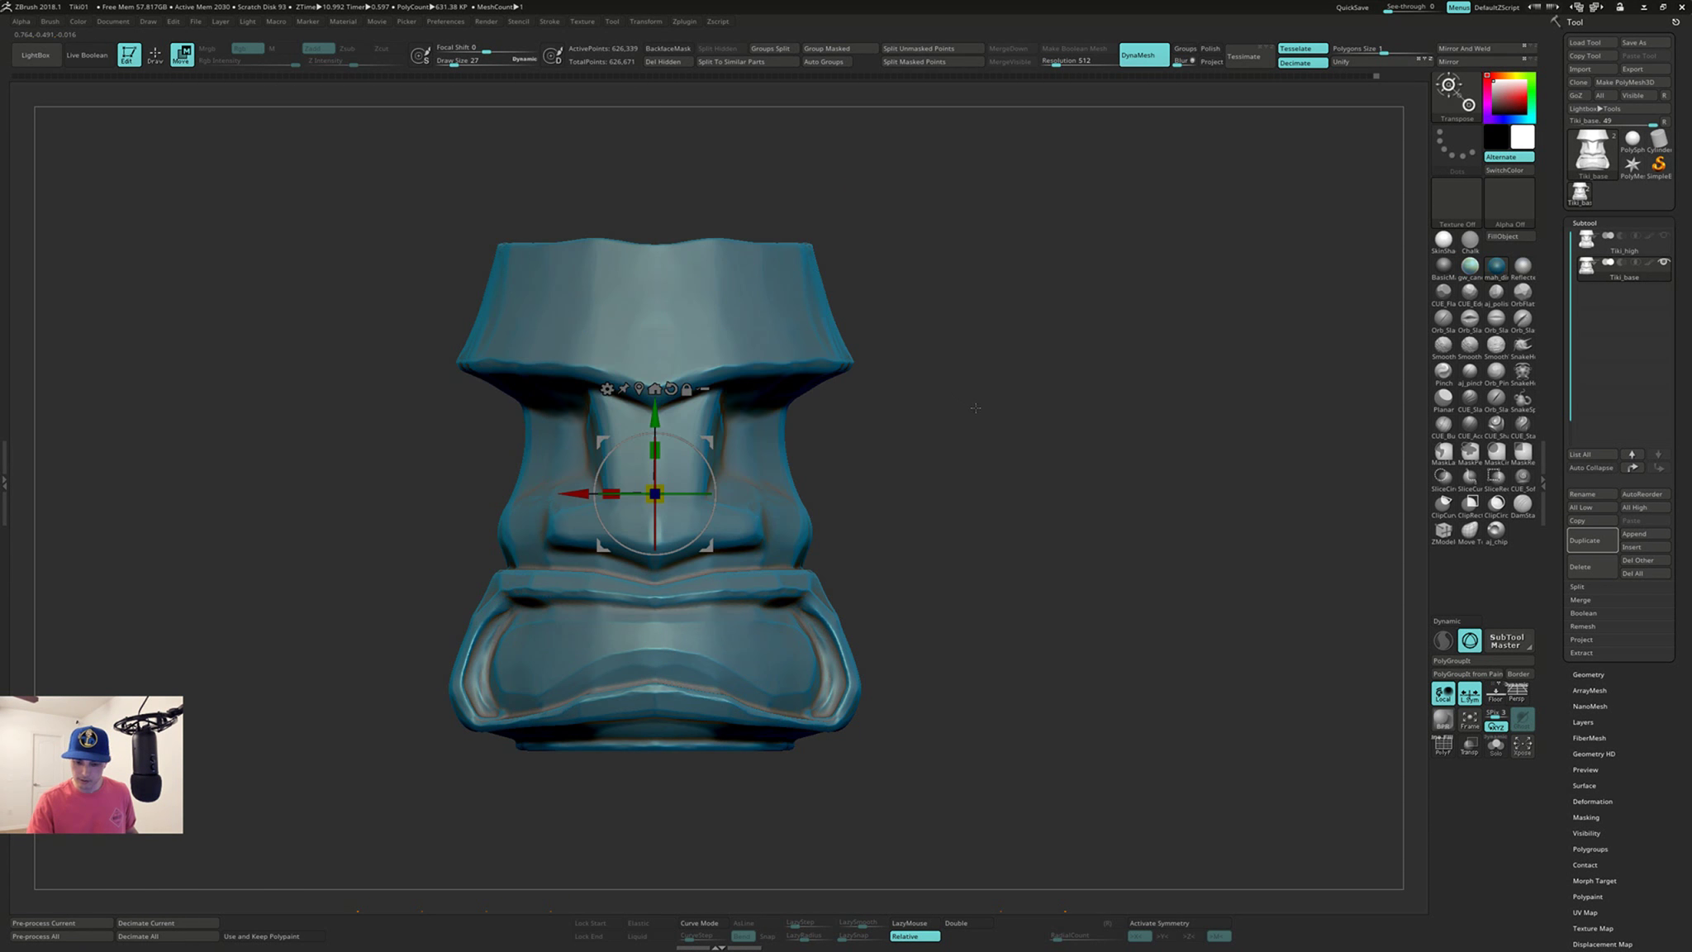
pyautogui.moveTo(976, 407)
pyautogui.mouseDown()
pyautogui.moveTo(993, 400)
pyautogui.moveTo(995, 418)
pyautogui.moveTo(1004, 382)
pyautogui.mouseUp()
pyautogui.press('q')
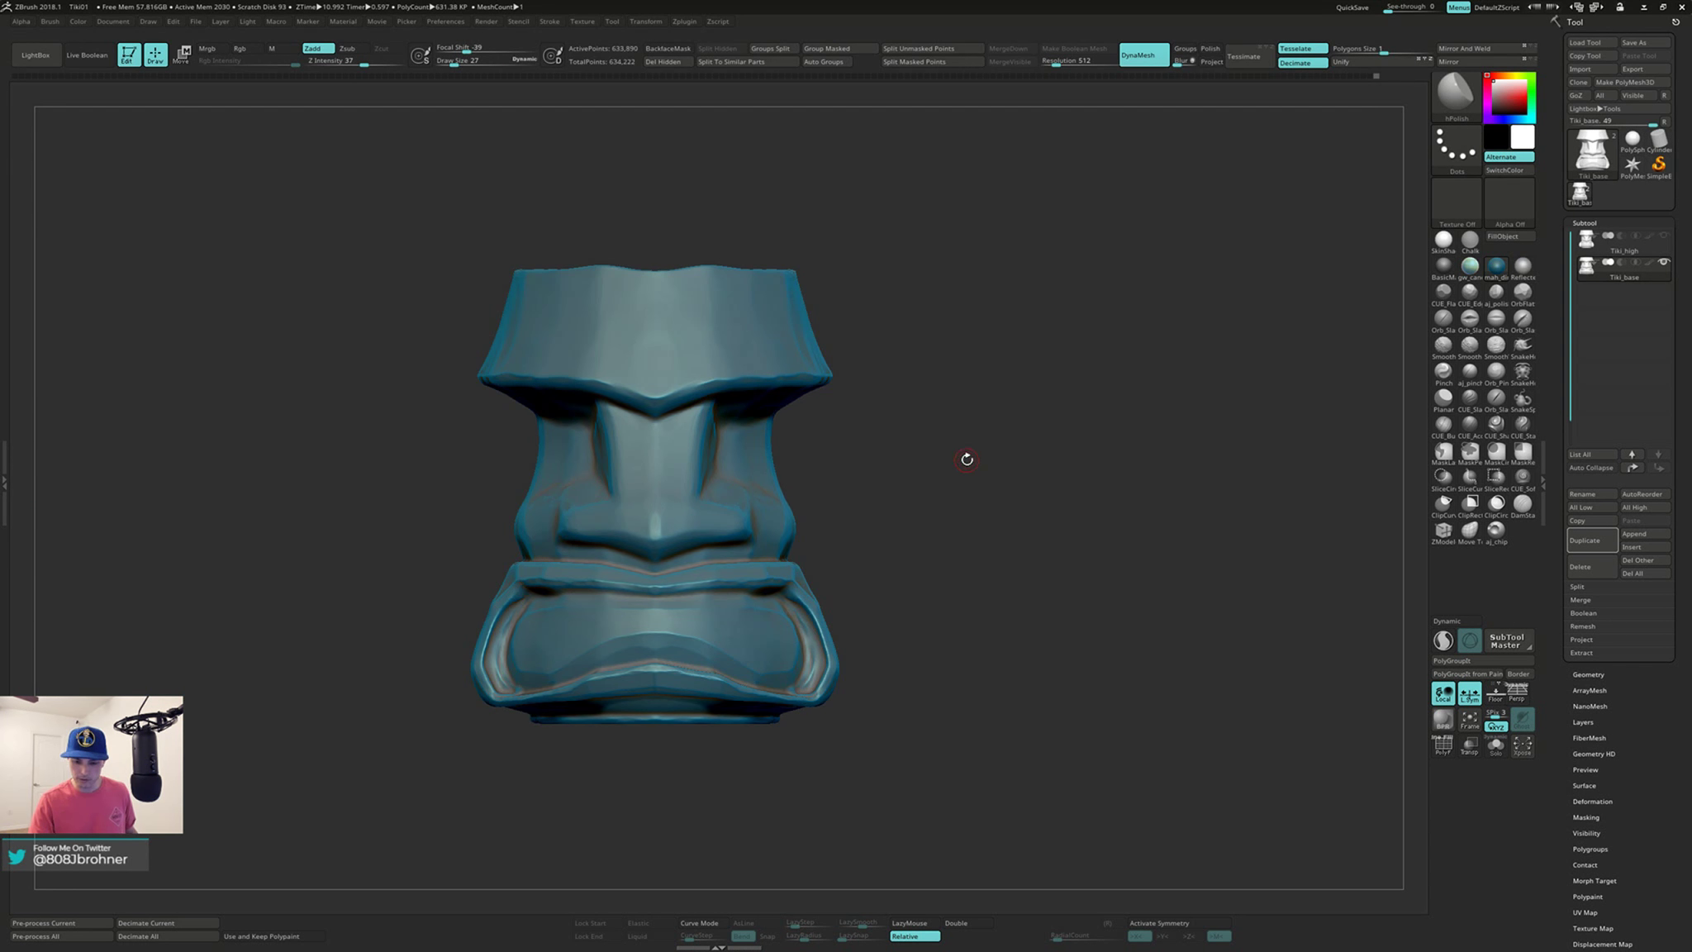
pyautogui.keyDown('alt'); pyautogui.moveTo(958, 462); pyautogui.dragTo(992, 434); pyautogui.keyUp('alt')
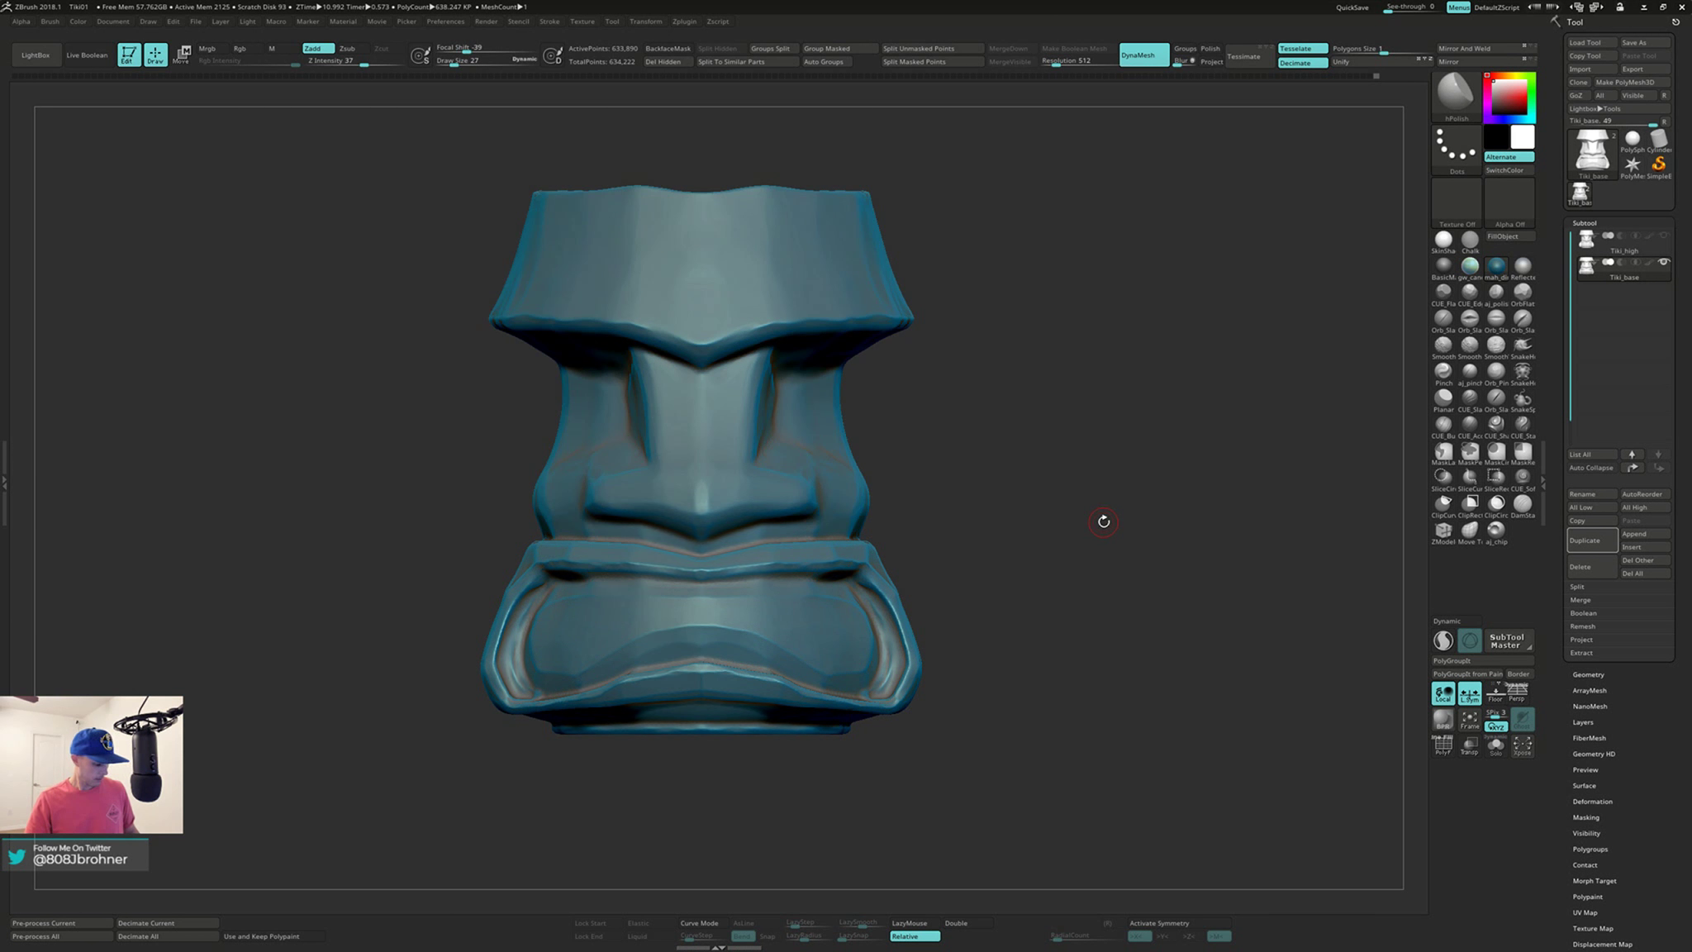
pyautogui.press('b')
pyautogui.press('i')
pyautogui.press('n')
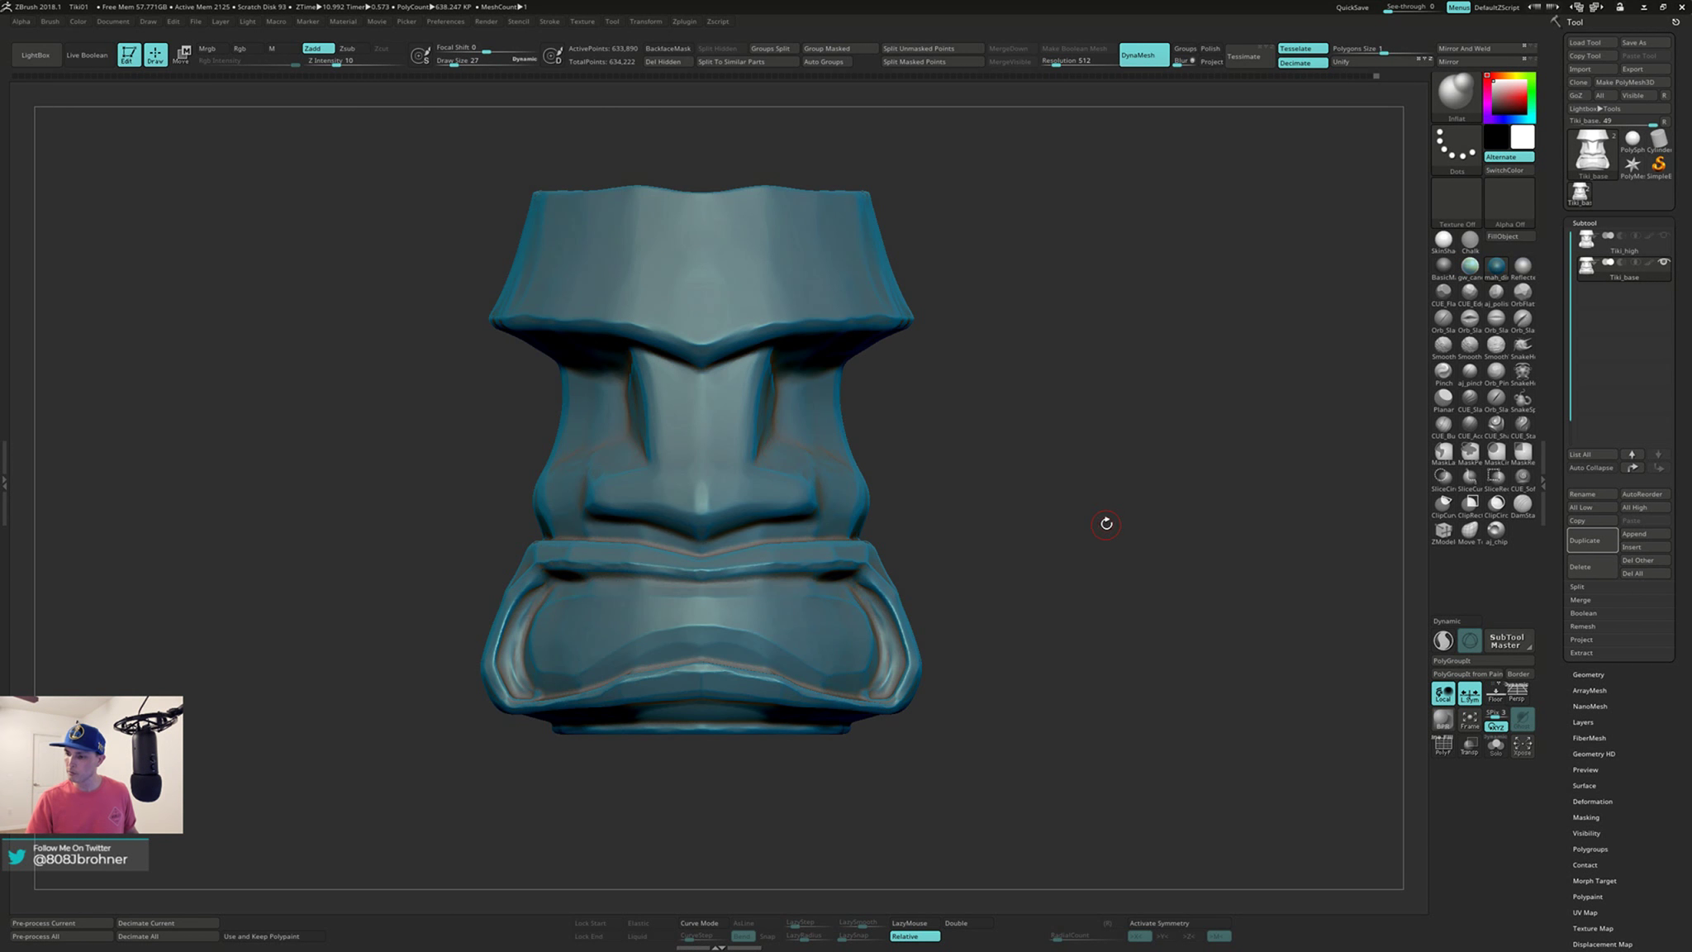
# Step: Set up the Move brush with a larger draw size and X symmetry for reshaping the tiki's cheeks beside the nose
pyautogui.press('b')
pyautogui.press('m')
pyautogui.press('v')
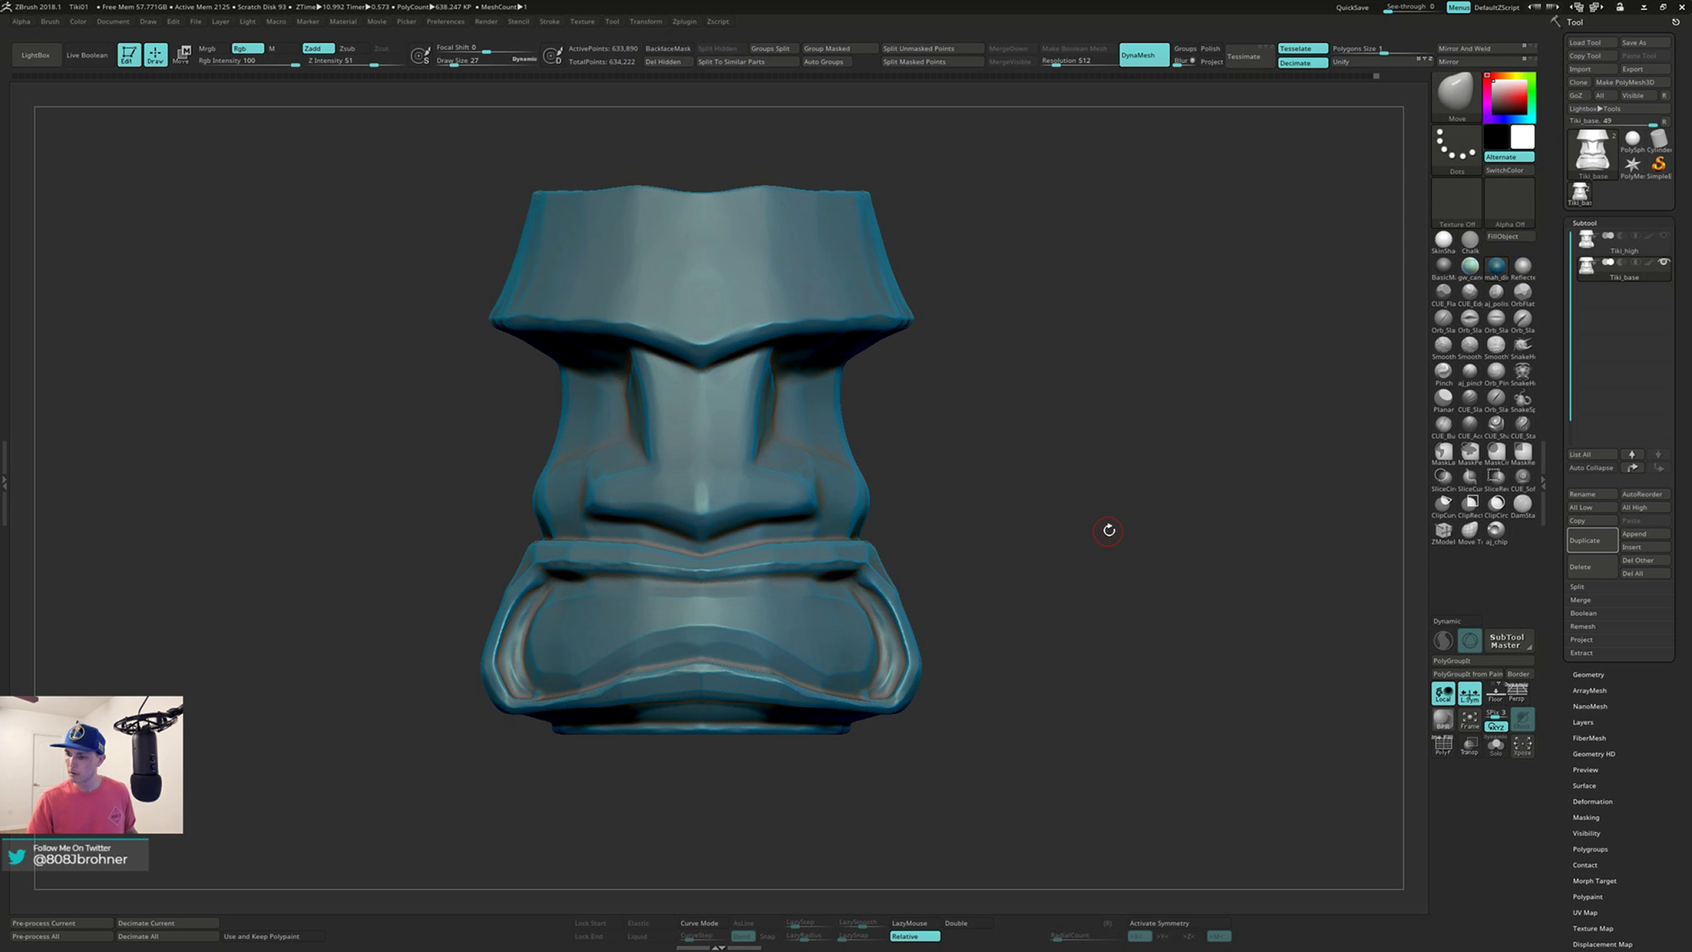
pyautogui.press('s')
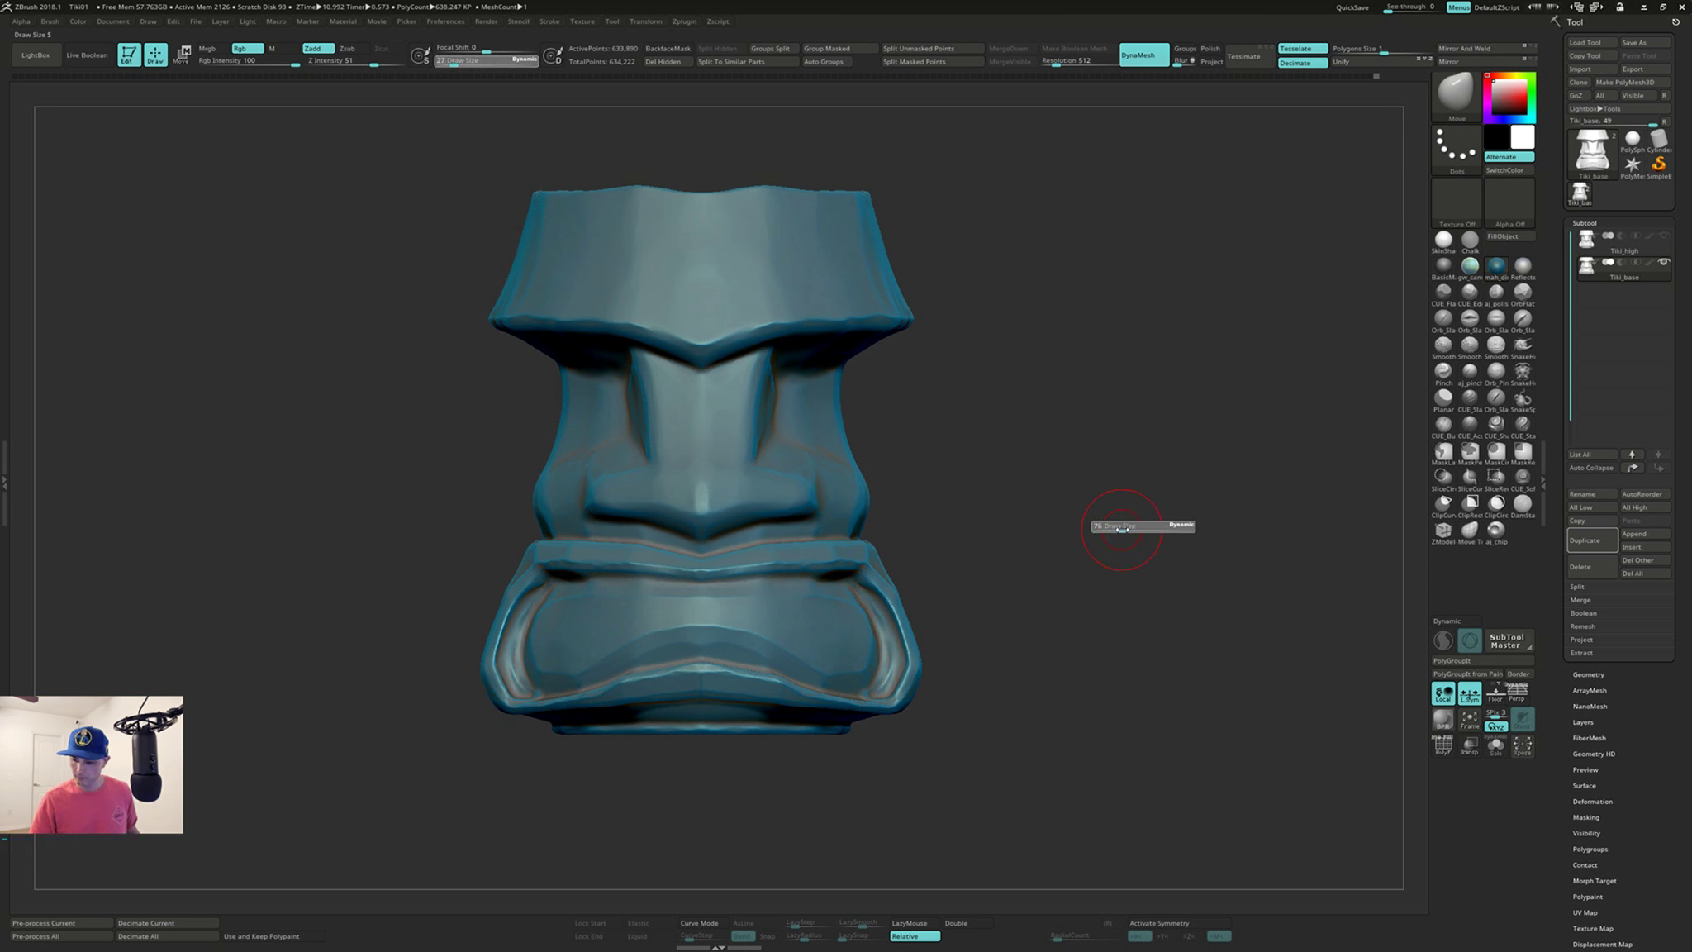
pyautogui.moveTo(1122, 529); pyautogui.dragTo(1109, 543)
pyautogui.press('x')
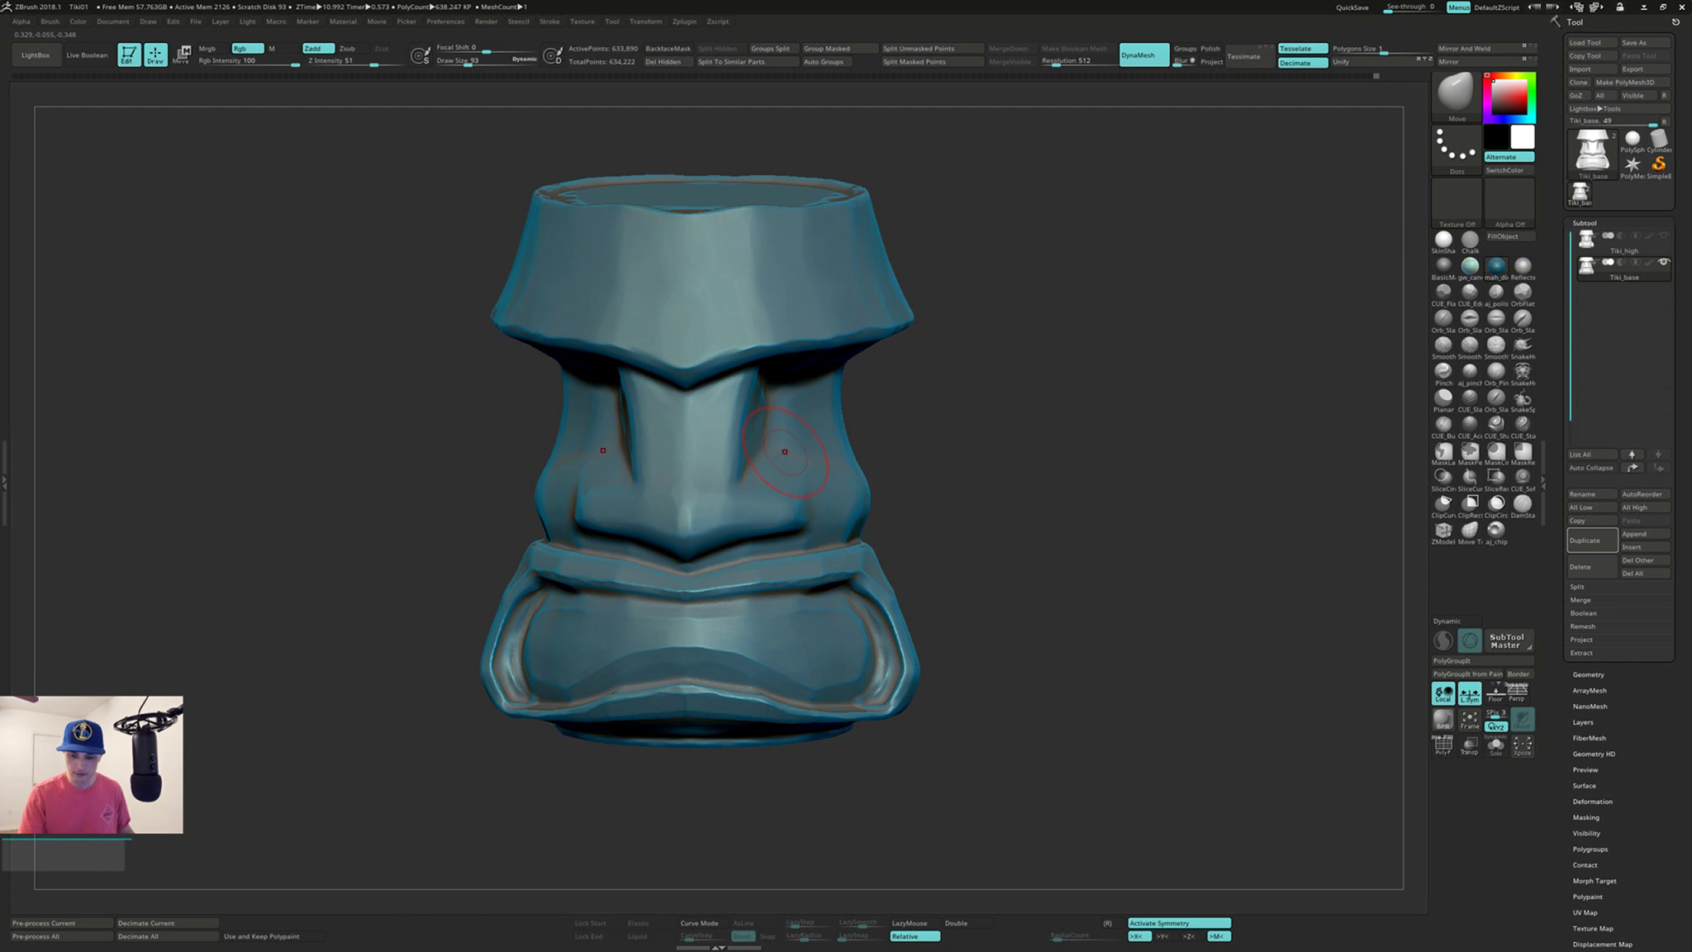
pyautogui.moveTo(784, 452); pyautogui.dragTo(776, 451, button='right')
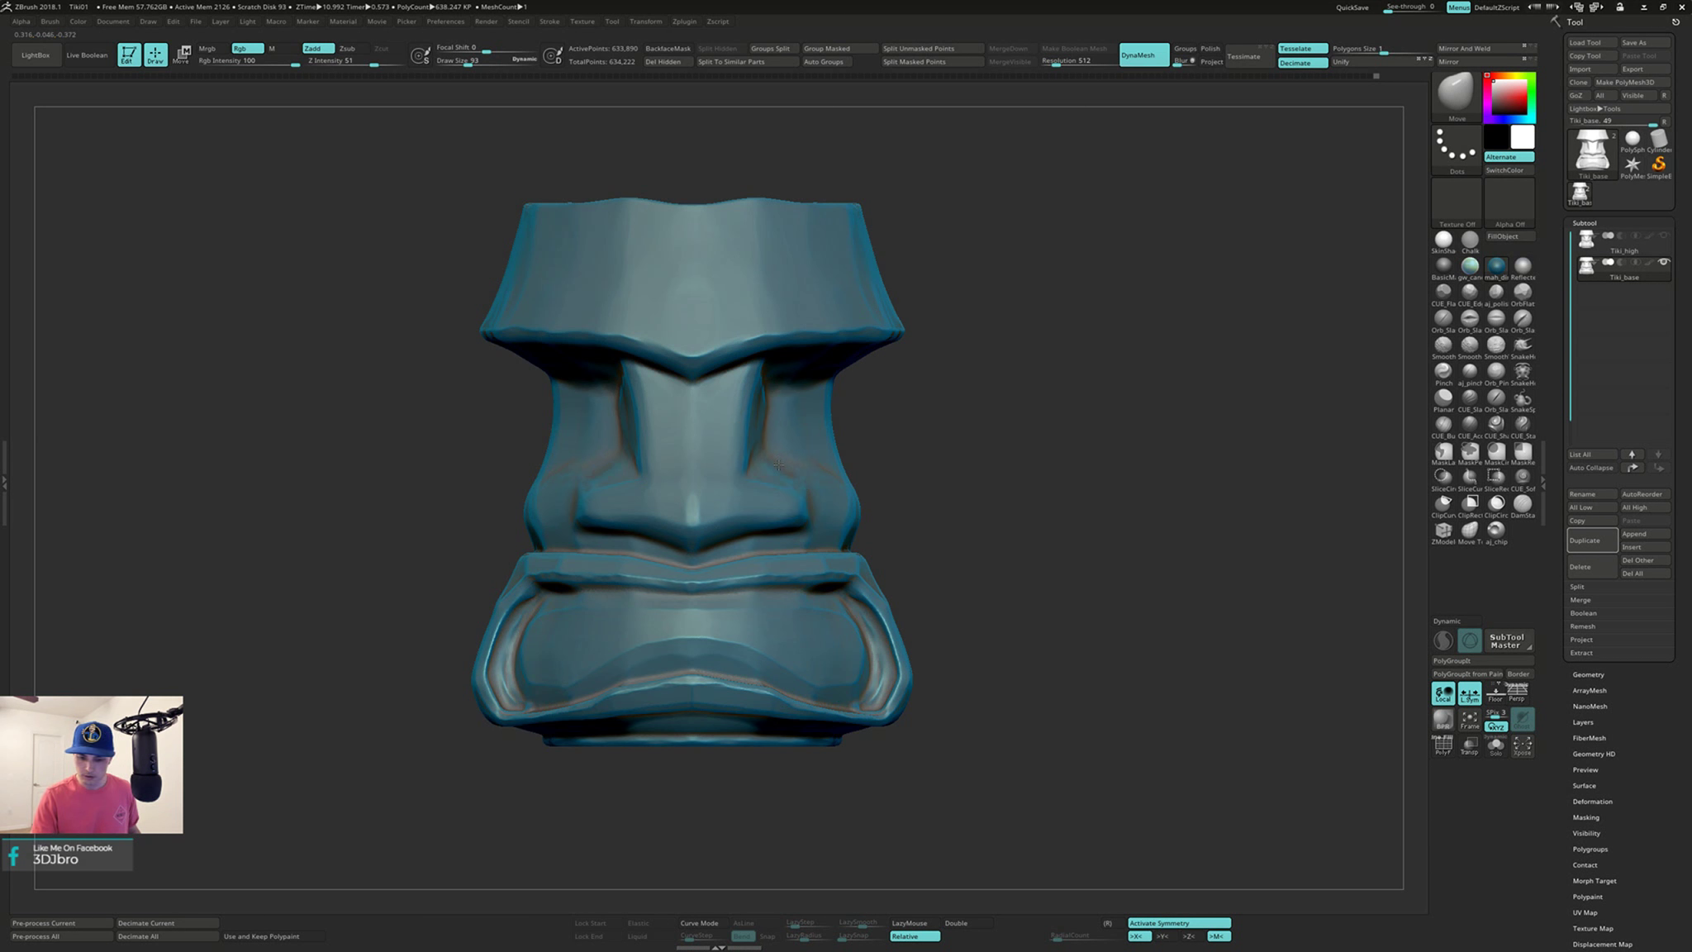
# Step: Refine the sides of the tiki's nose and its nostrils with symmetrical Move brush strokes, reducing the draw size to 80
pyautogui.moveTo(748, 414)
pyautogui.mouseDown(button='right')
pyautogui.moveTo(750, 386)
pyautogui.moveTo(757, 419)
pyautogui.mouseUp(button='right')
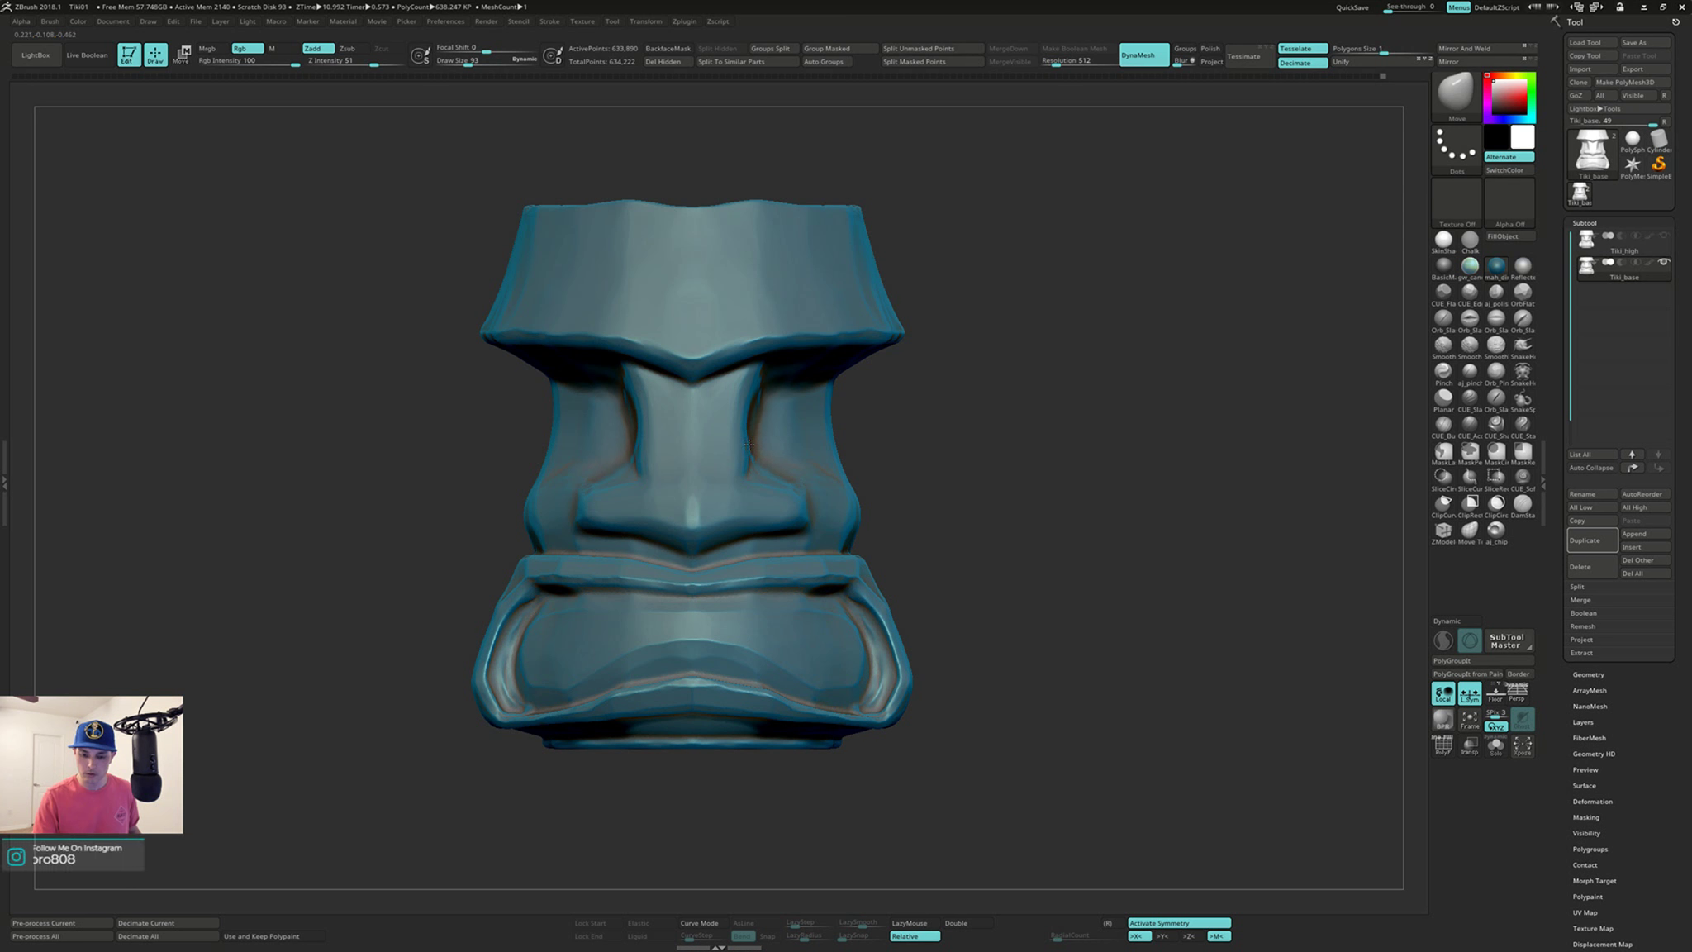
pyautogui.moveTo(748, 422); pyautogui.dragTo(762, 387, button='right')
pyautogui.moveTo(820, 408)
pyautogui.mouseDown(button='right')
pyautogui.moveTo(785, 431)
pyautogui.moveTo(816, 413)
pyautogui.moveTo(789, 479)
pyautogui.moveTo(735, 519)
pyautogui.mouseUp(button='right')
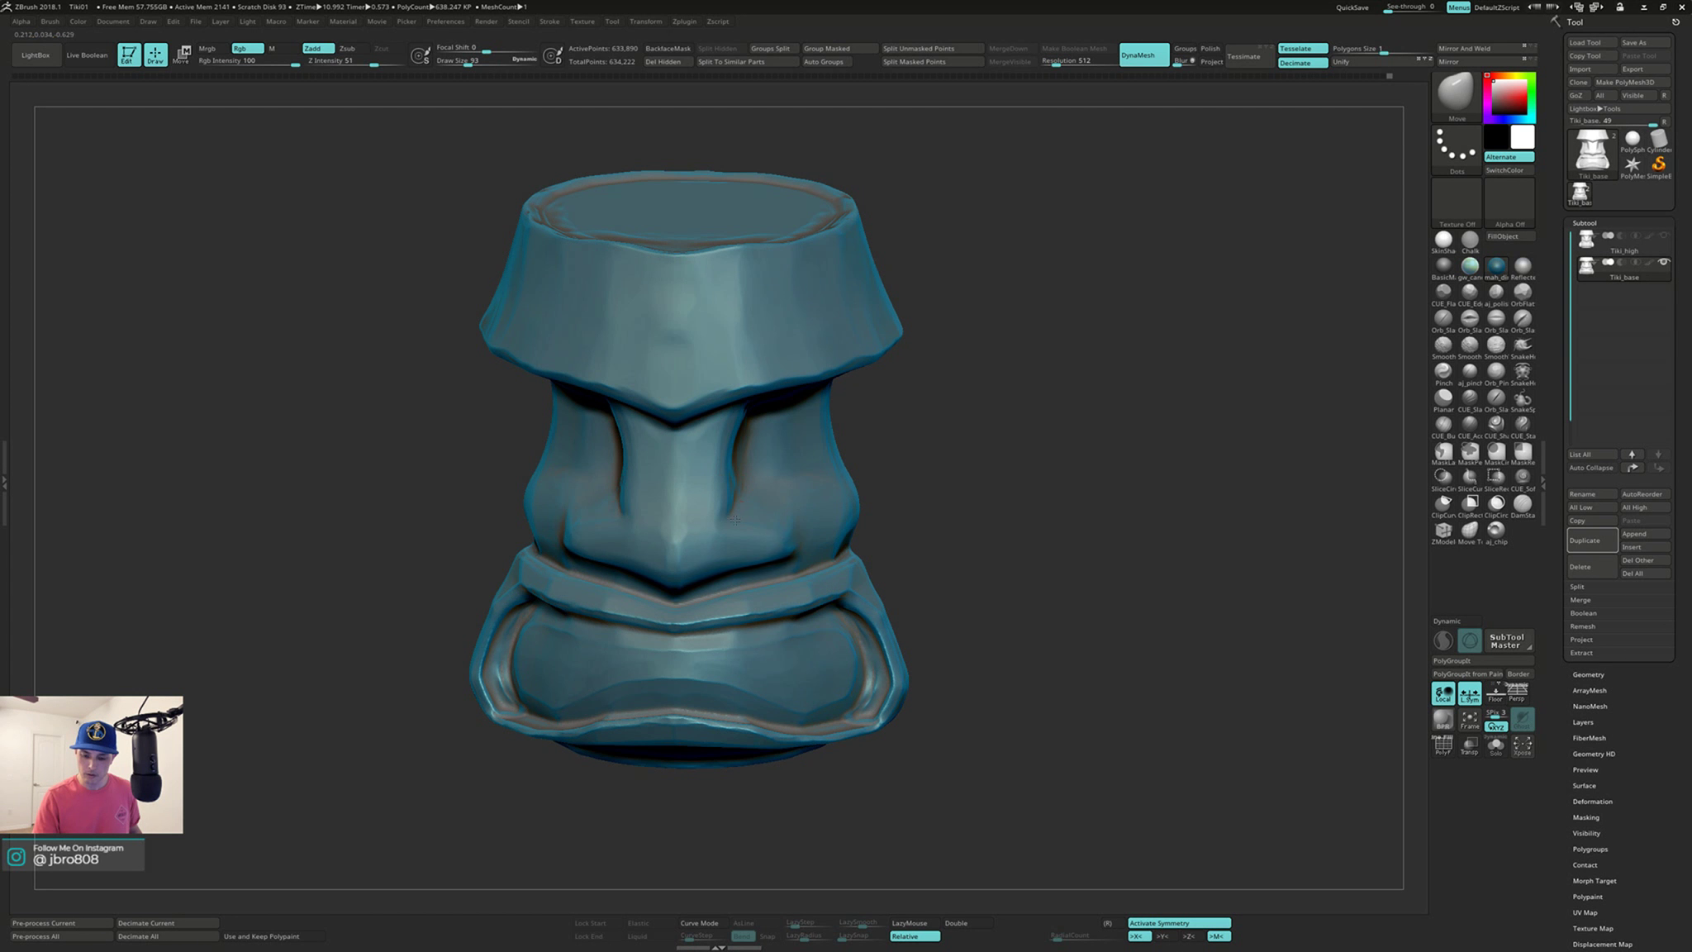
pyautogui.press('s')
pyautogui.moveTo(741, 524); pyautogui.dragTo(733, 526)
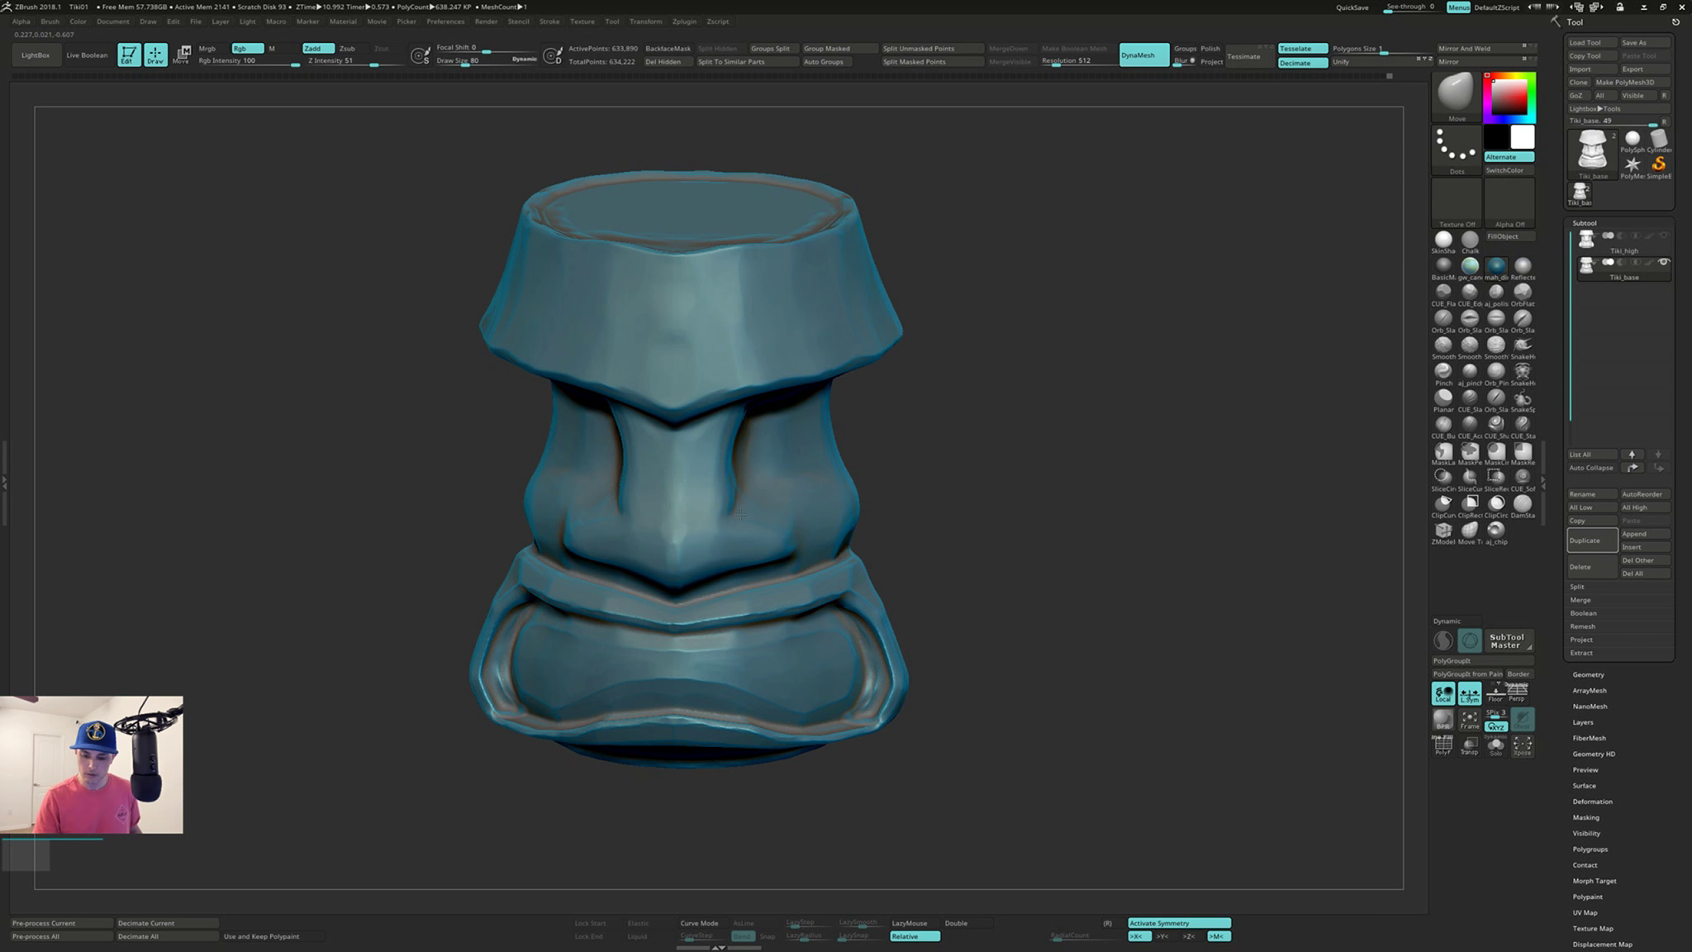
pyautogui.moveTo(739, 526); pyautogui.dragTo(765, 509, button='right')
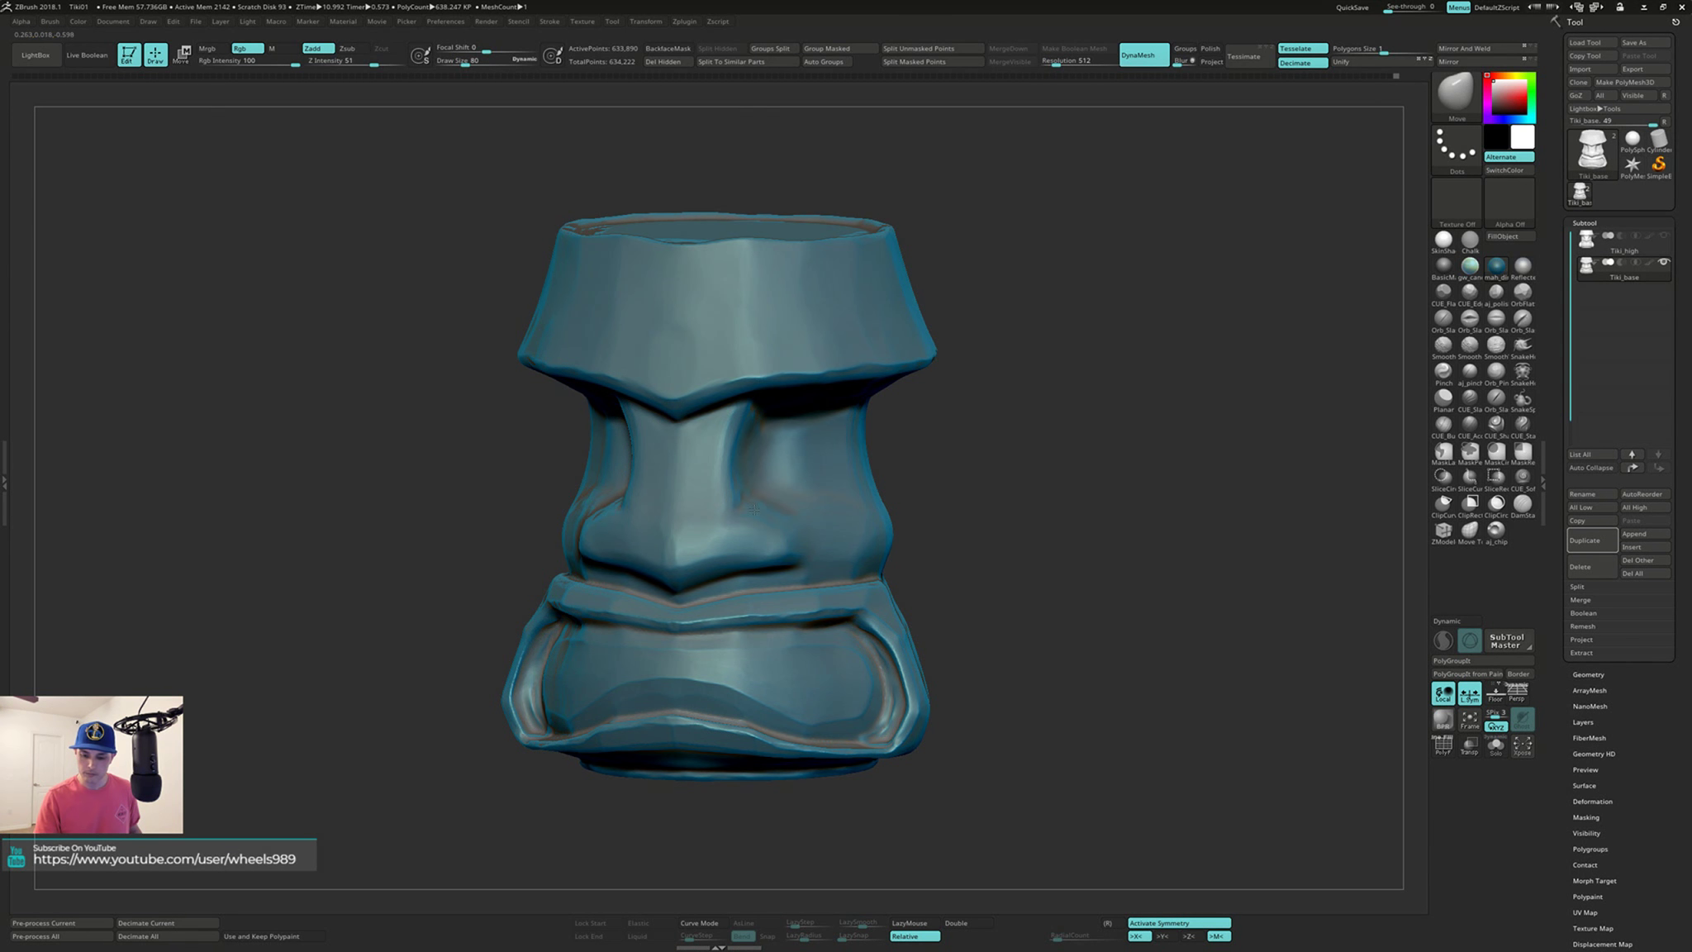
pyautogui.moveTo(755, 507)
pyautogui.mouseDown(button='right')
pyautogui.moveTo(770, 503)
pyautogui.moveTo(764, 516)
pyautogui.mouseUp(button='right')
pyautogui.moveTo(688, 572); pyautogui.dragTo(692, 543, button='right')
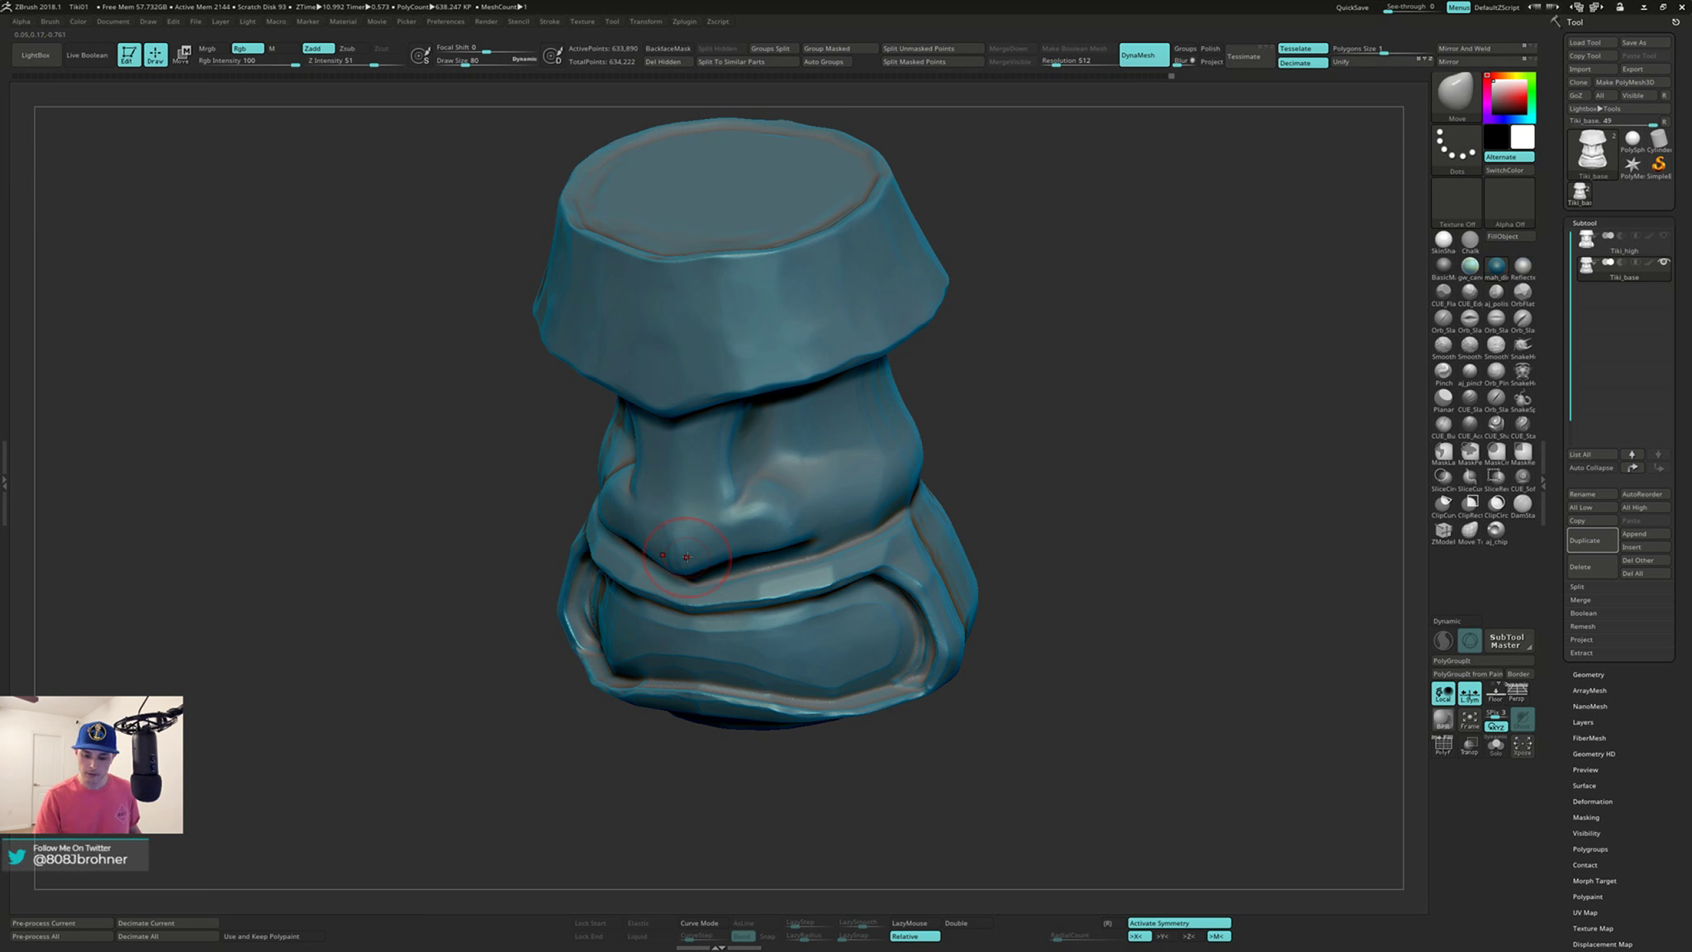
pyautogui.moveTo(716, 548); pyautogui.dragTo(737, 548, button='right')
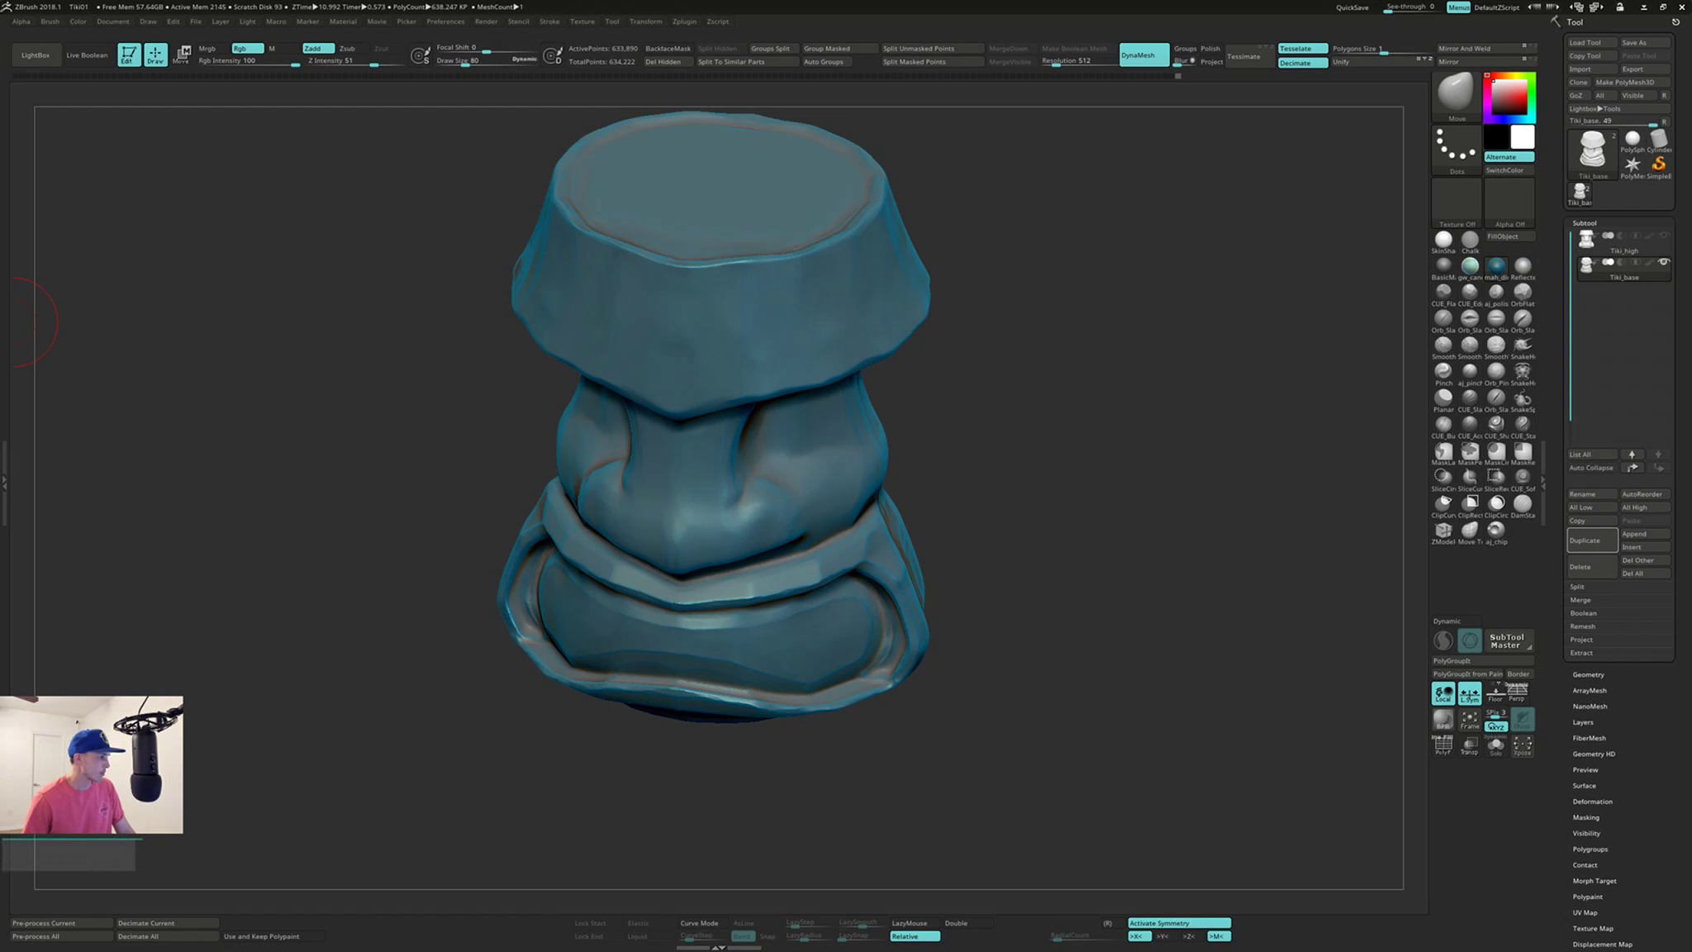
# Step: Switch to the reference board and examine the carved, sculpted and sketched tikis for eye, nose and mouth ideas
pyautogui.moveTo(0, 438); pyautogui.dragTo(1046, 307, button='right')
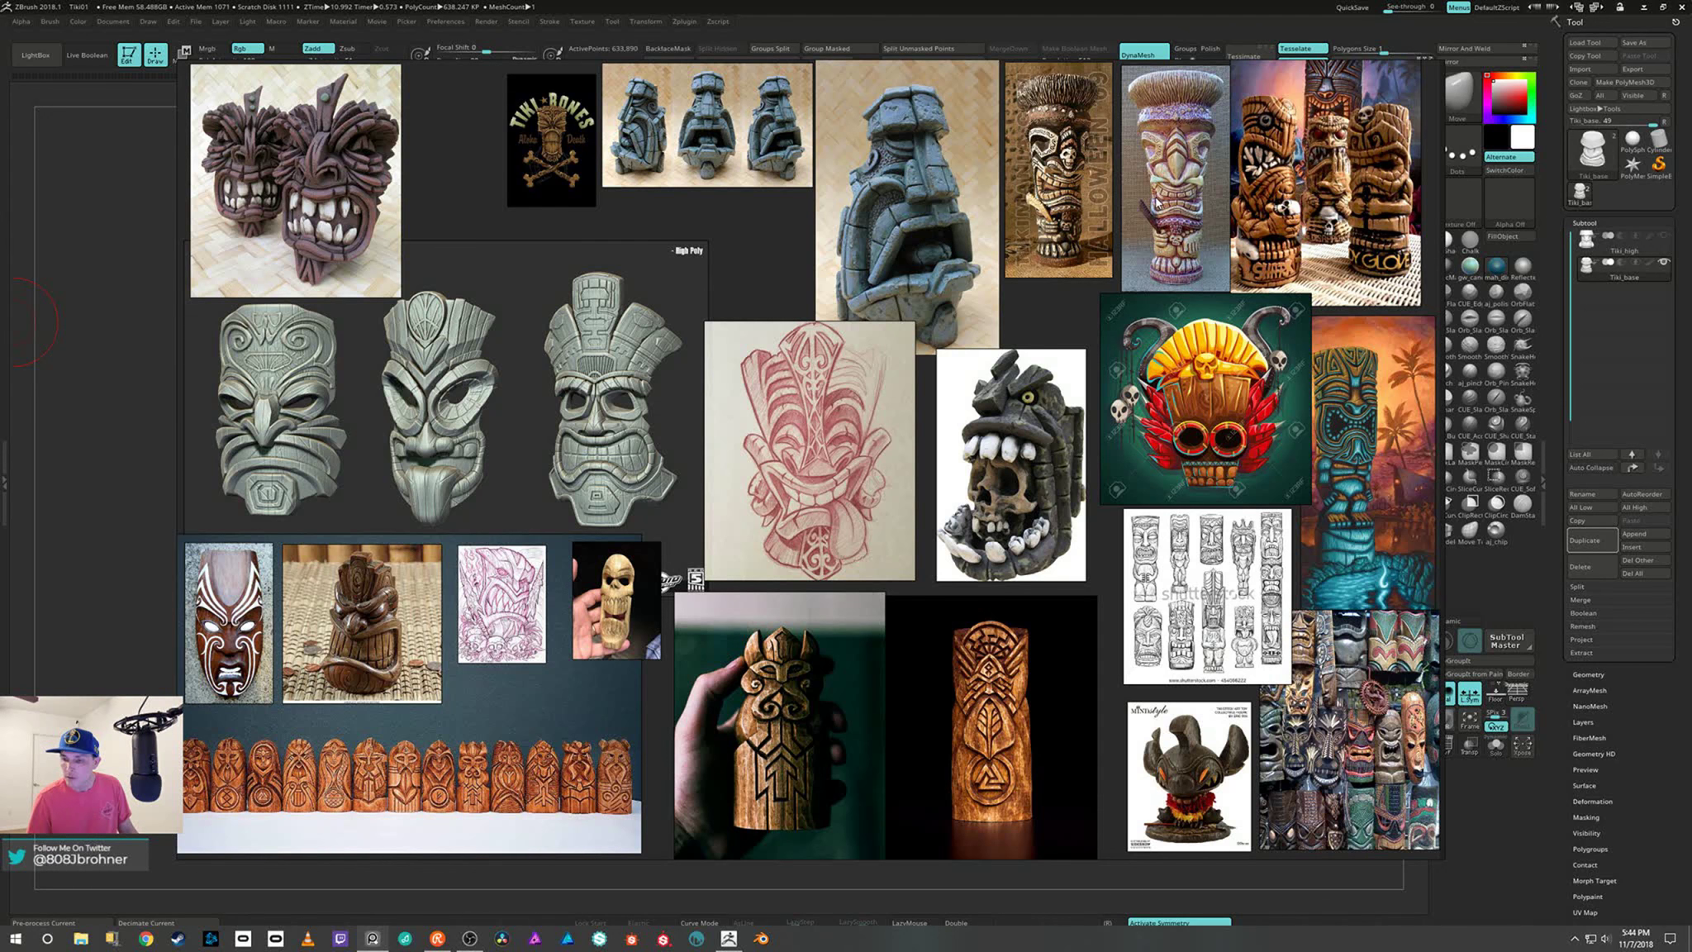
pyautogui.scroll(5, 1130, 185)
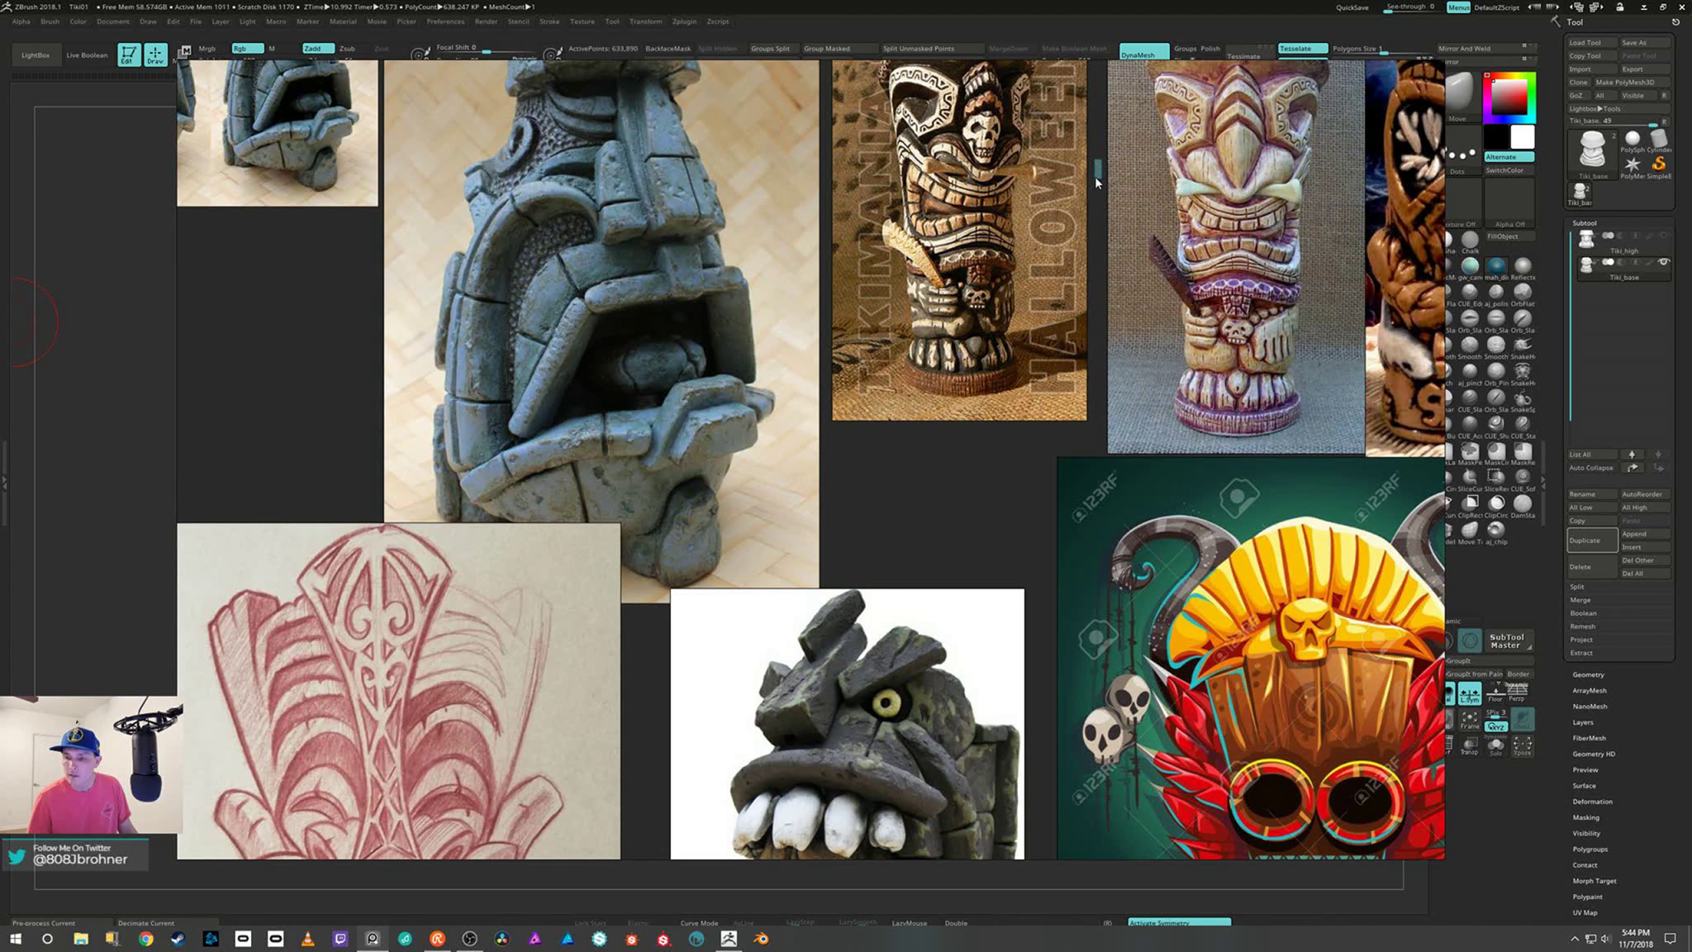
pyautogui.moveTo(1095, 174); pyautogui.dragTo(943, 365, button='middle')
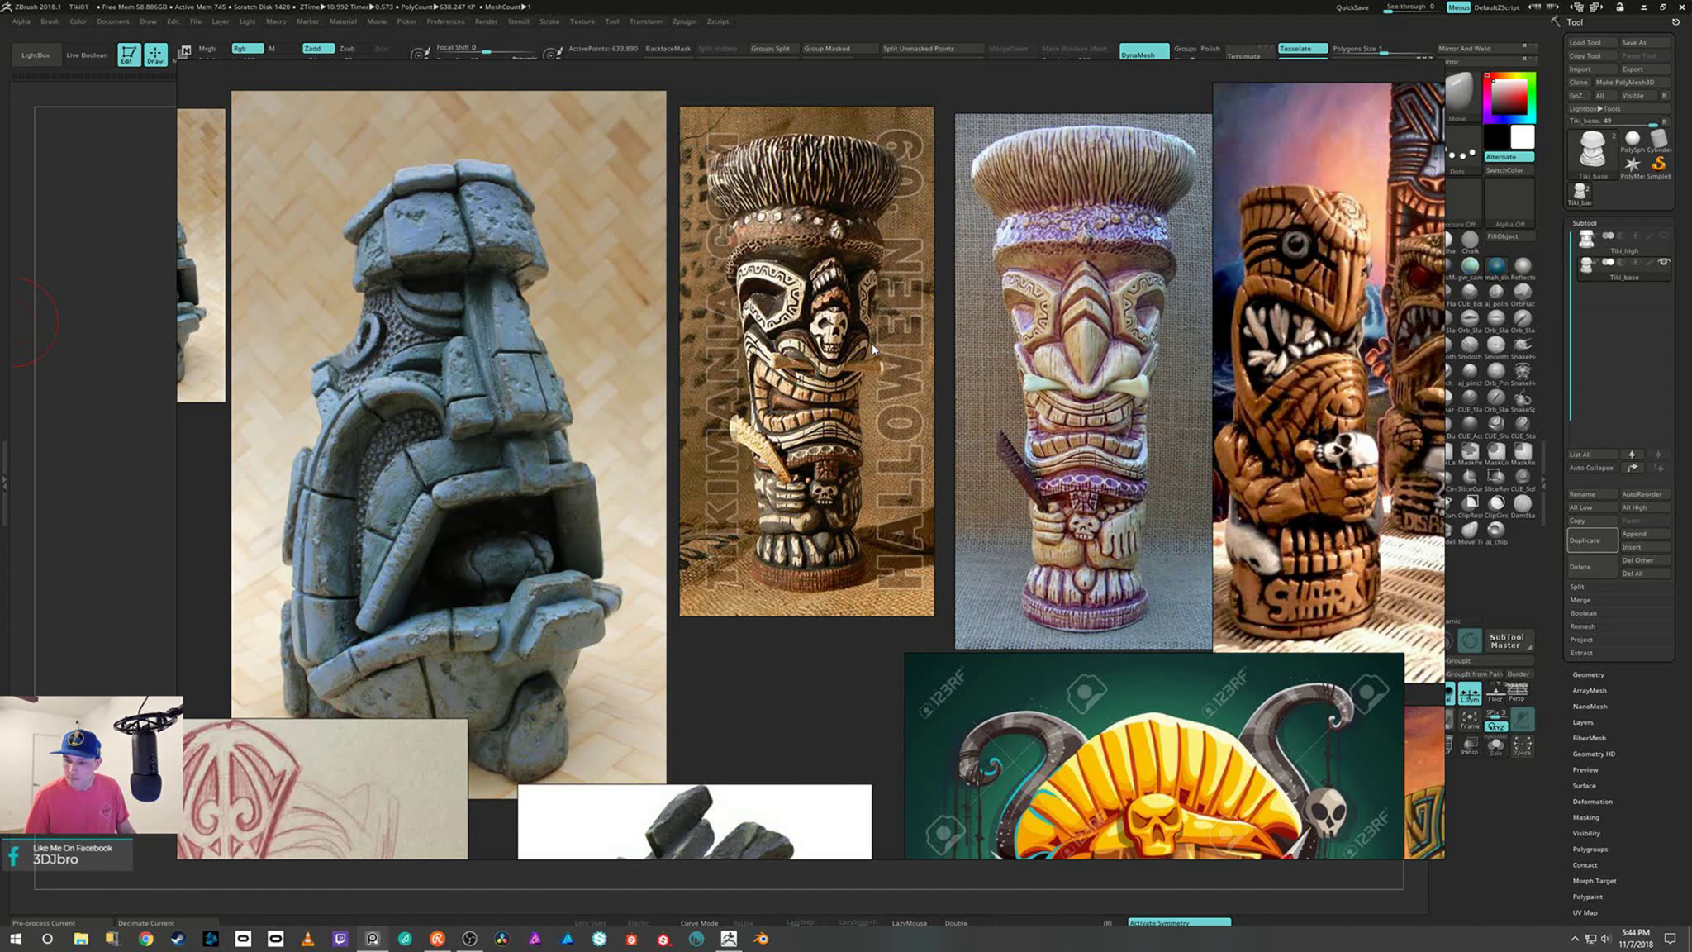
pyautogui.scroll(-3, 871, 343)
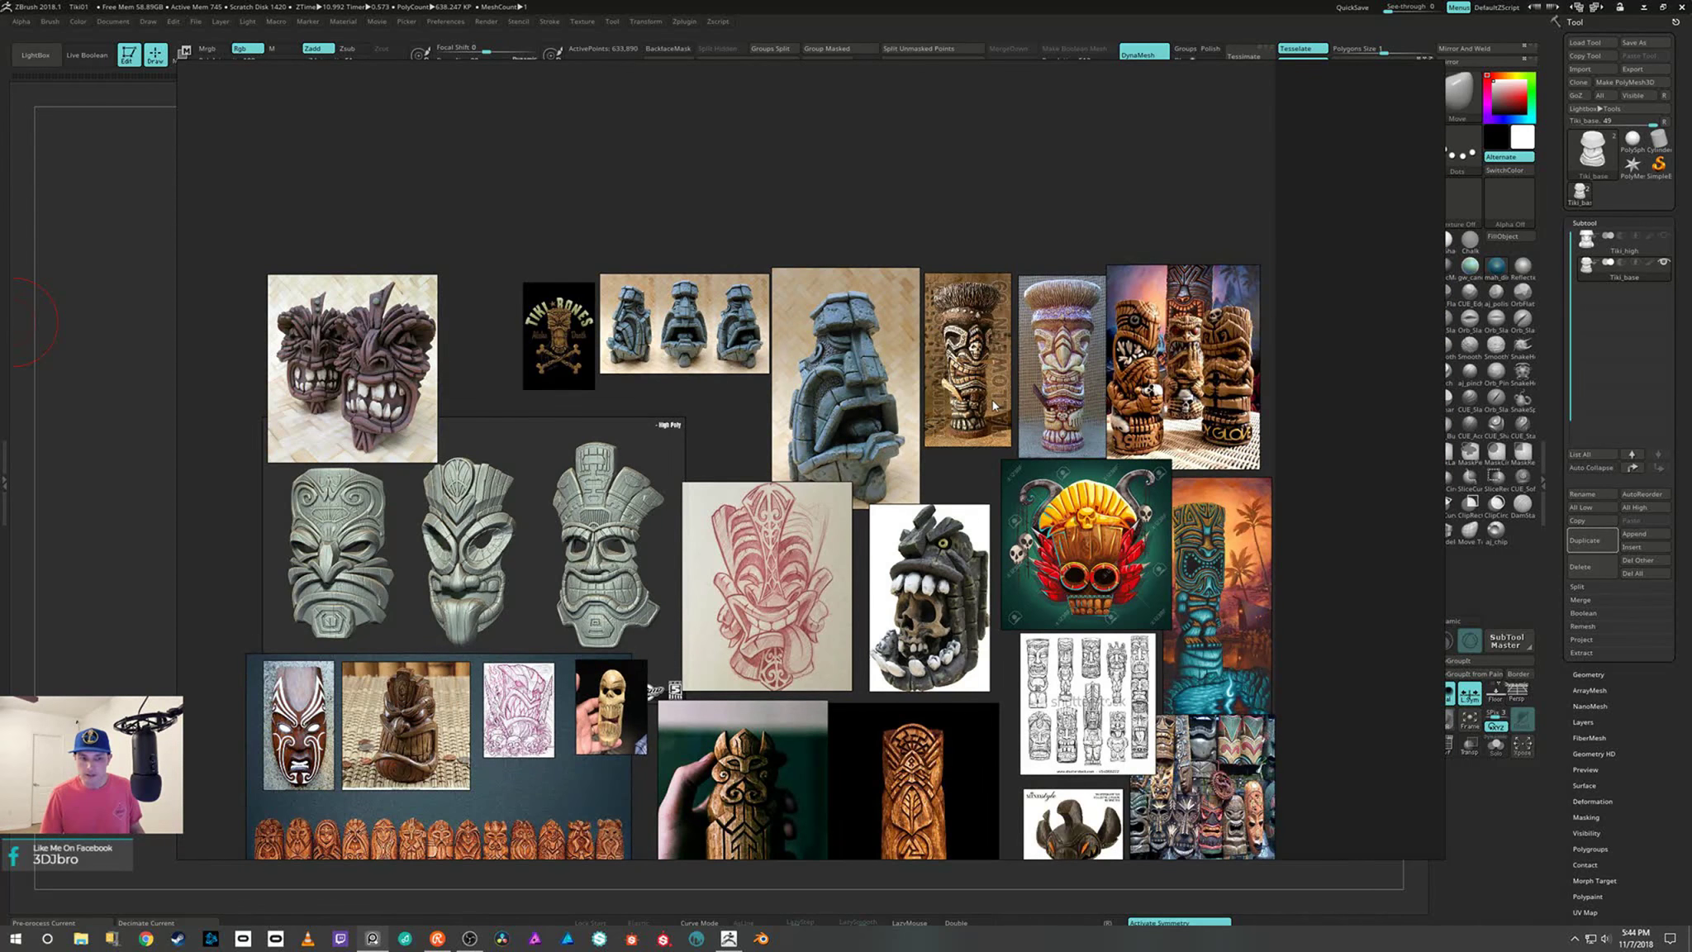
pyautogui.moveTo(1003, 471); pyautogui.dragTo(922, 343, button='middle')
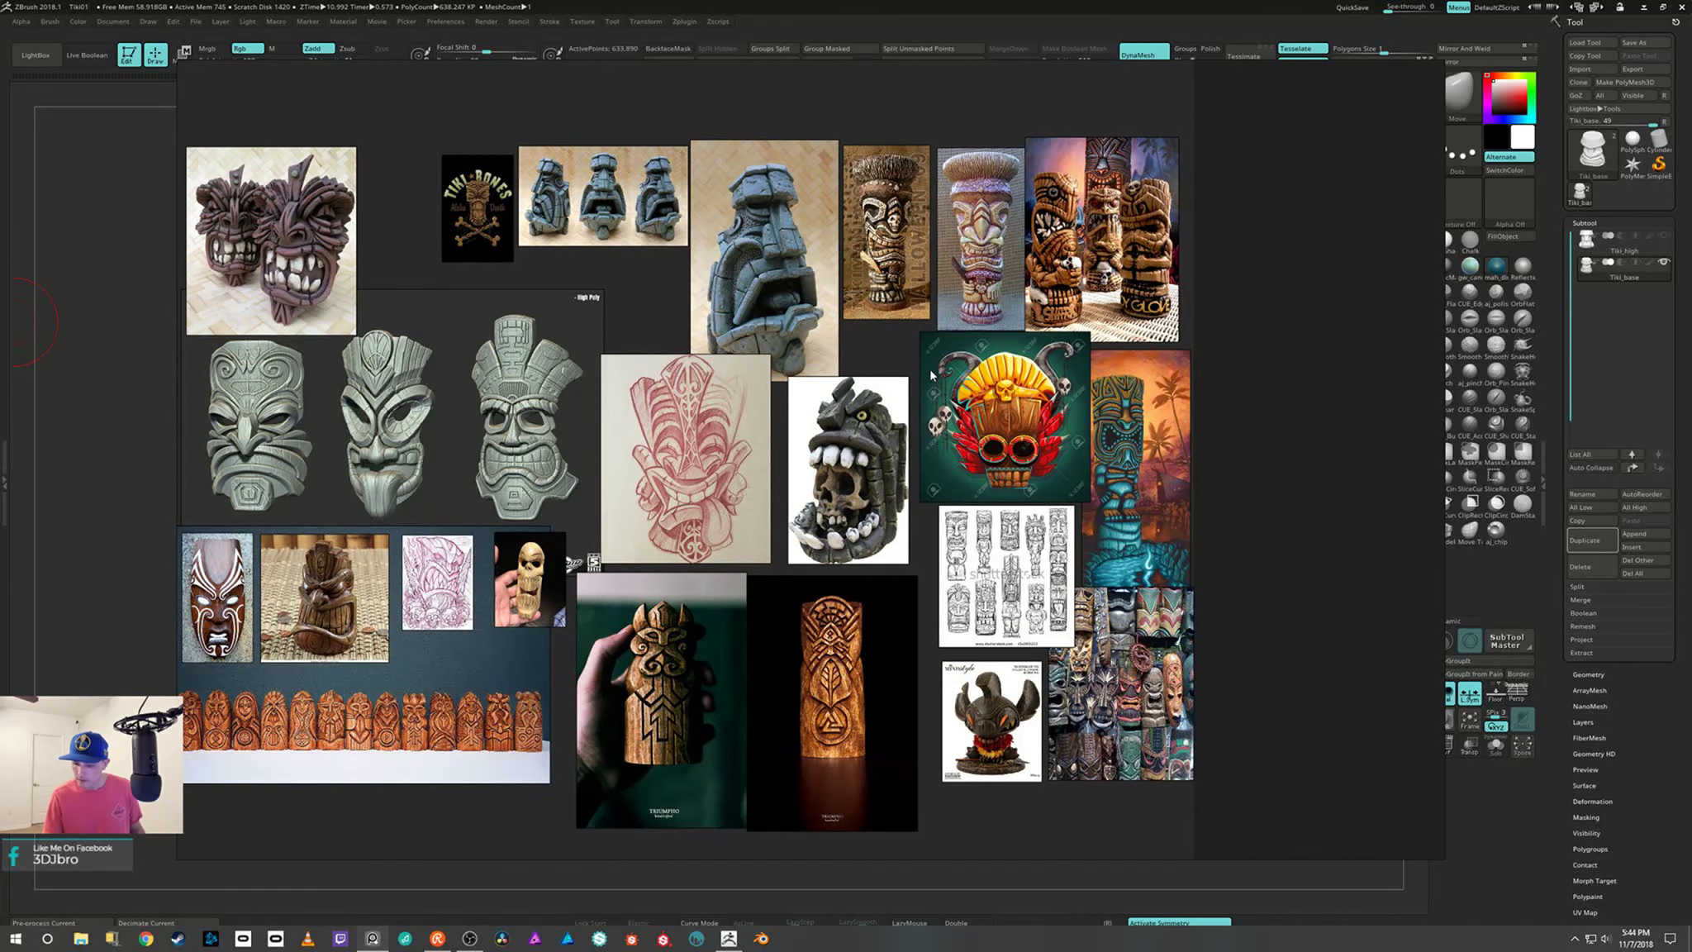
pyautogui.scroll(5, 971, 583)
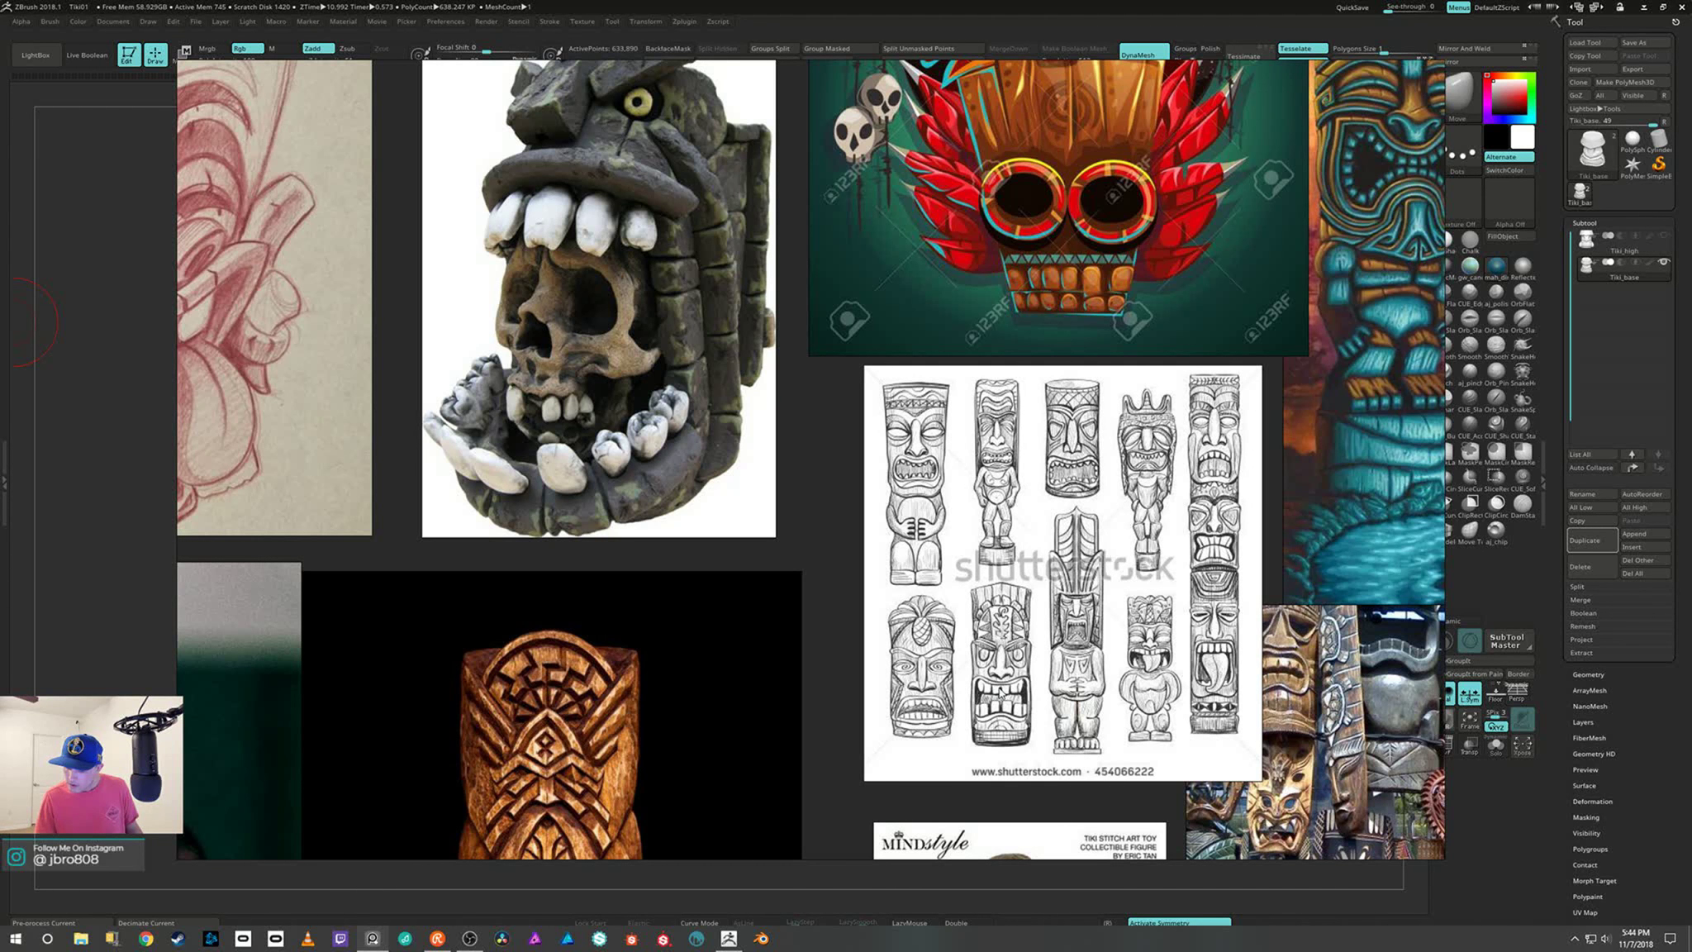
pyautogui.scroll(-4, 998, 653)
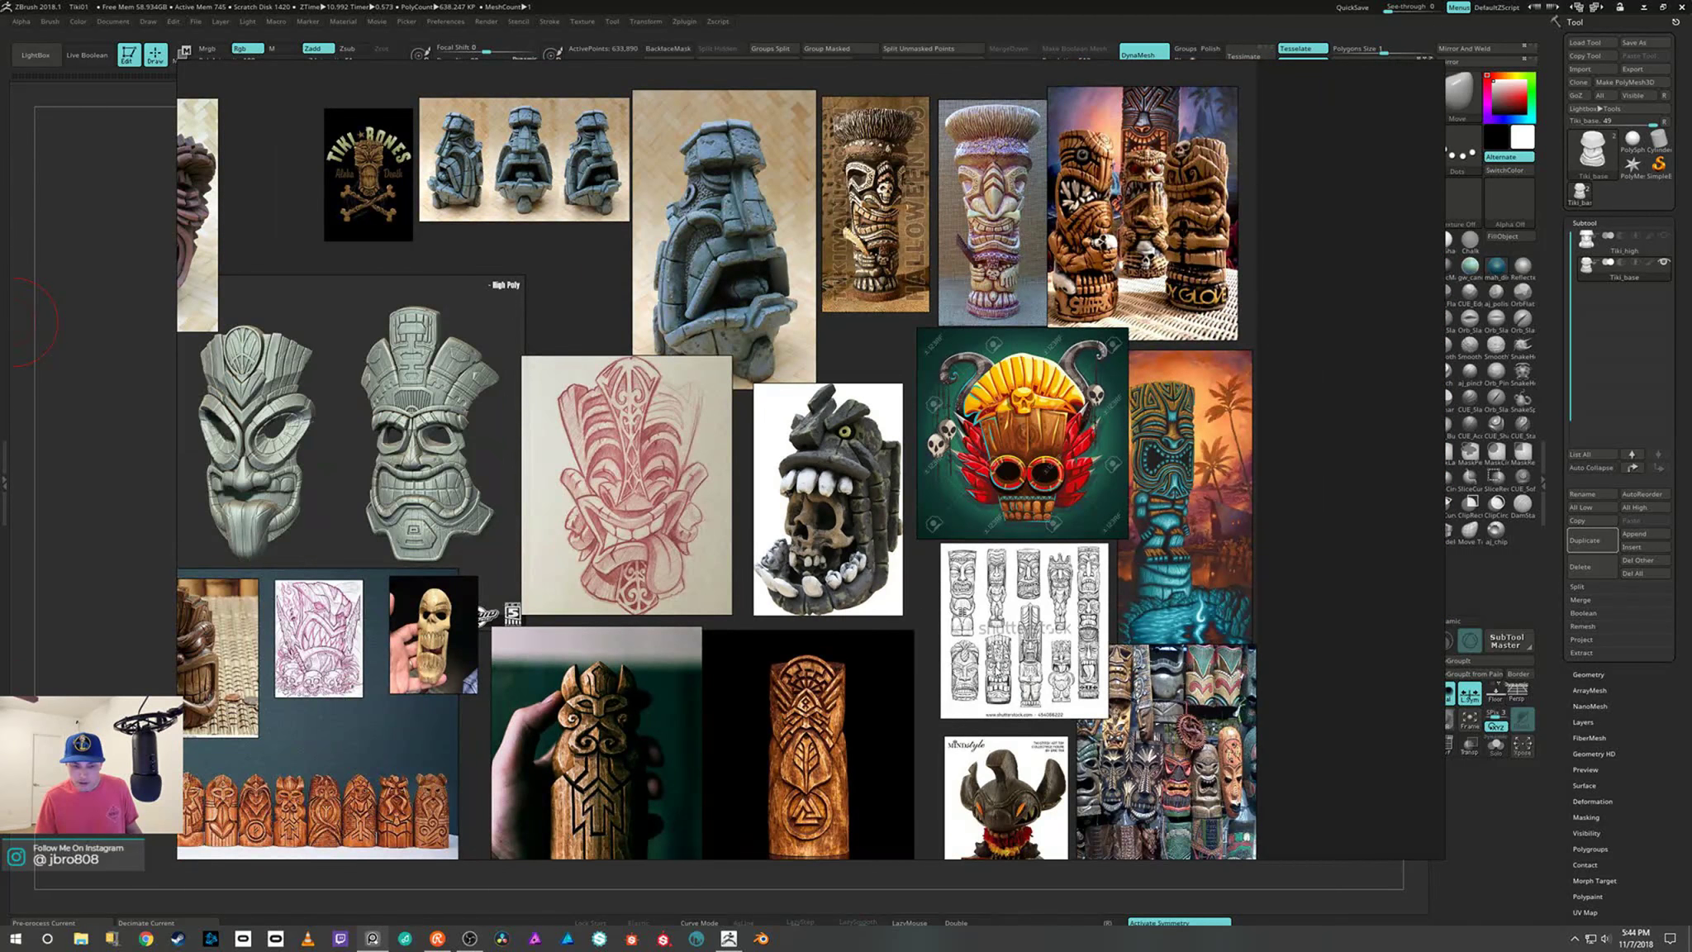
pyautogui.scroll(-2, 893, 631)
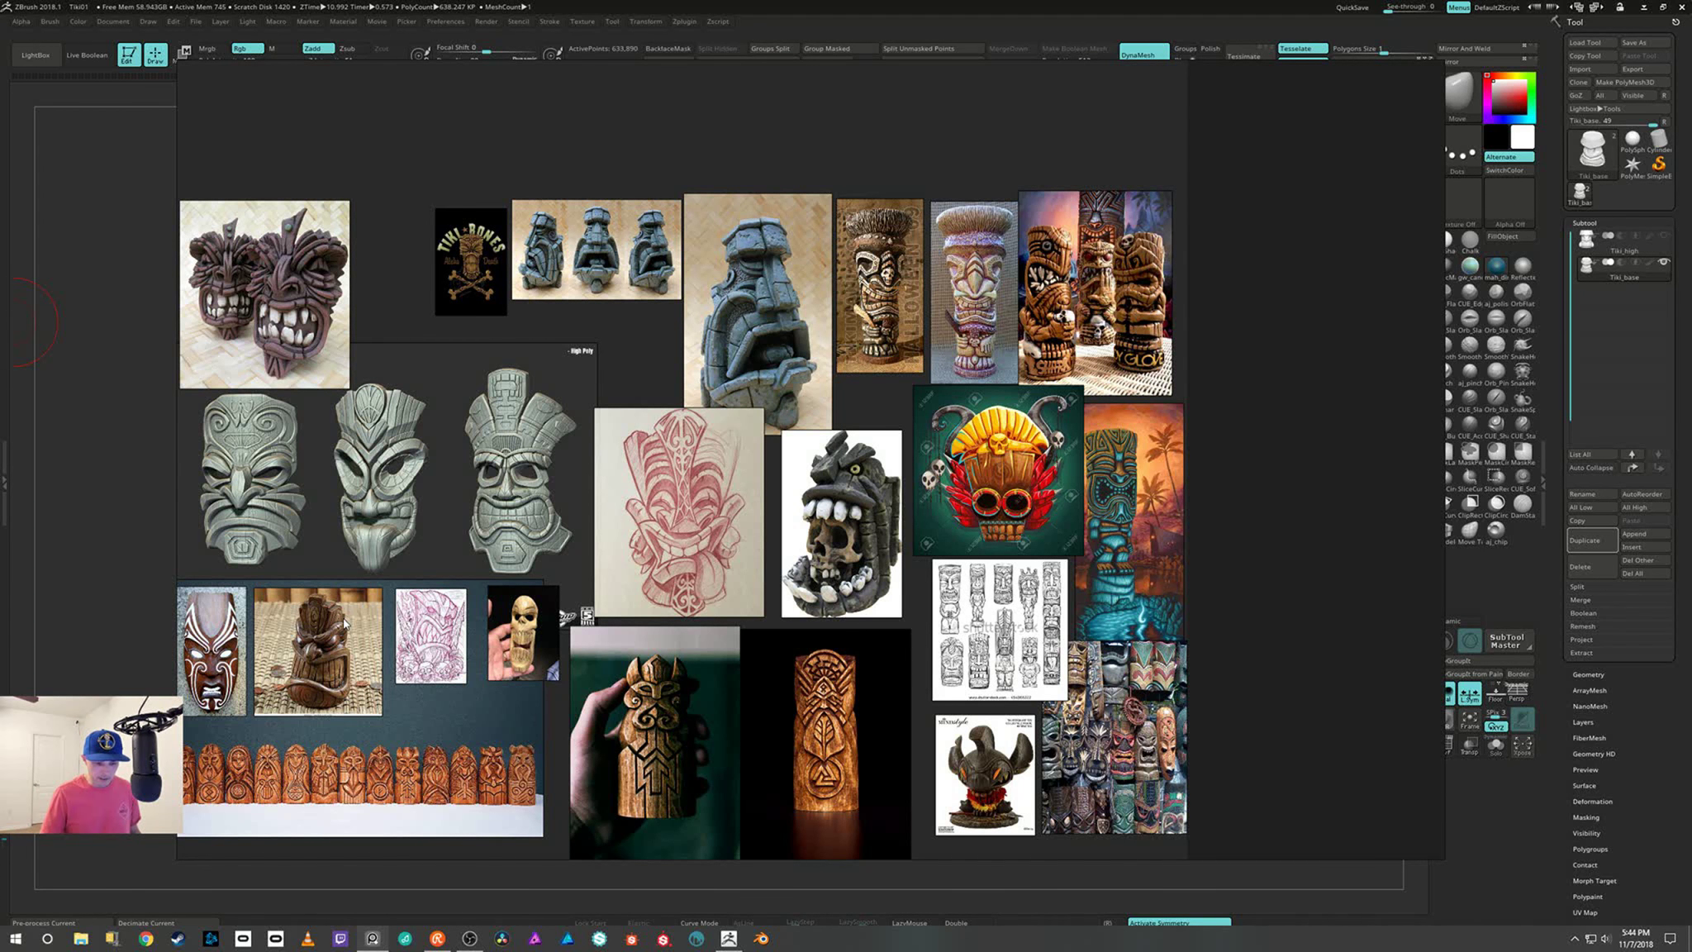
pyautogui.scroll(3, 330, 632)
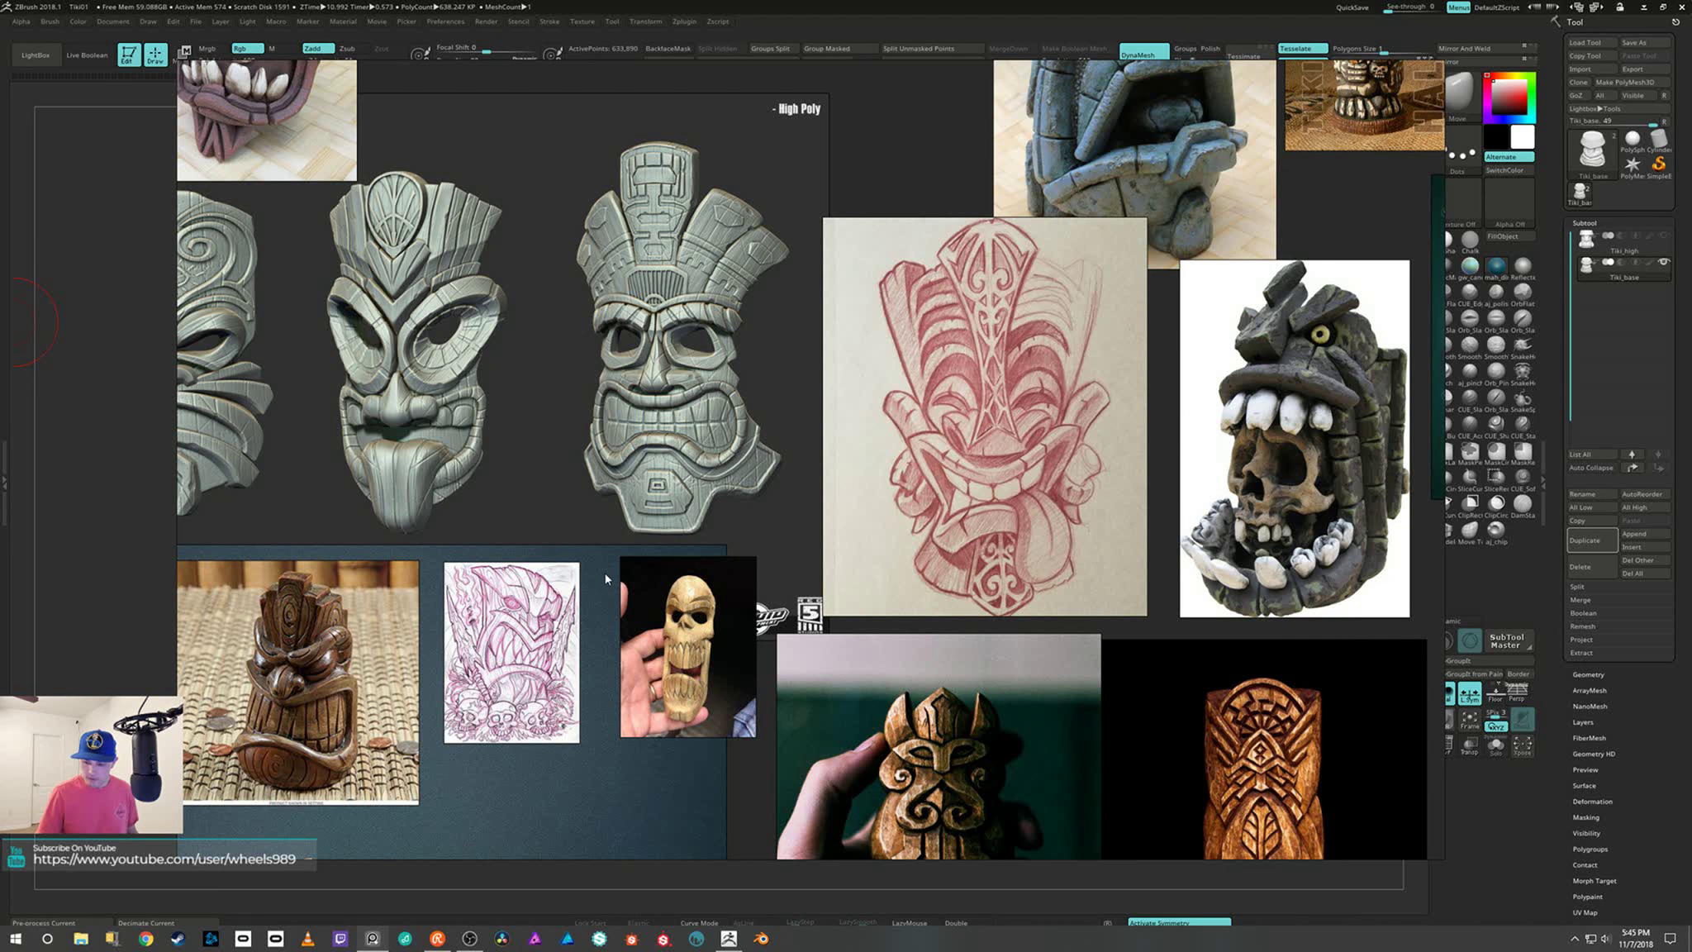
pyautogui.scroll(-2, 601, 574)
pyautogui.moveTo(753, 289); pyautogui.dragTo(0, 25, button='right')
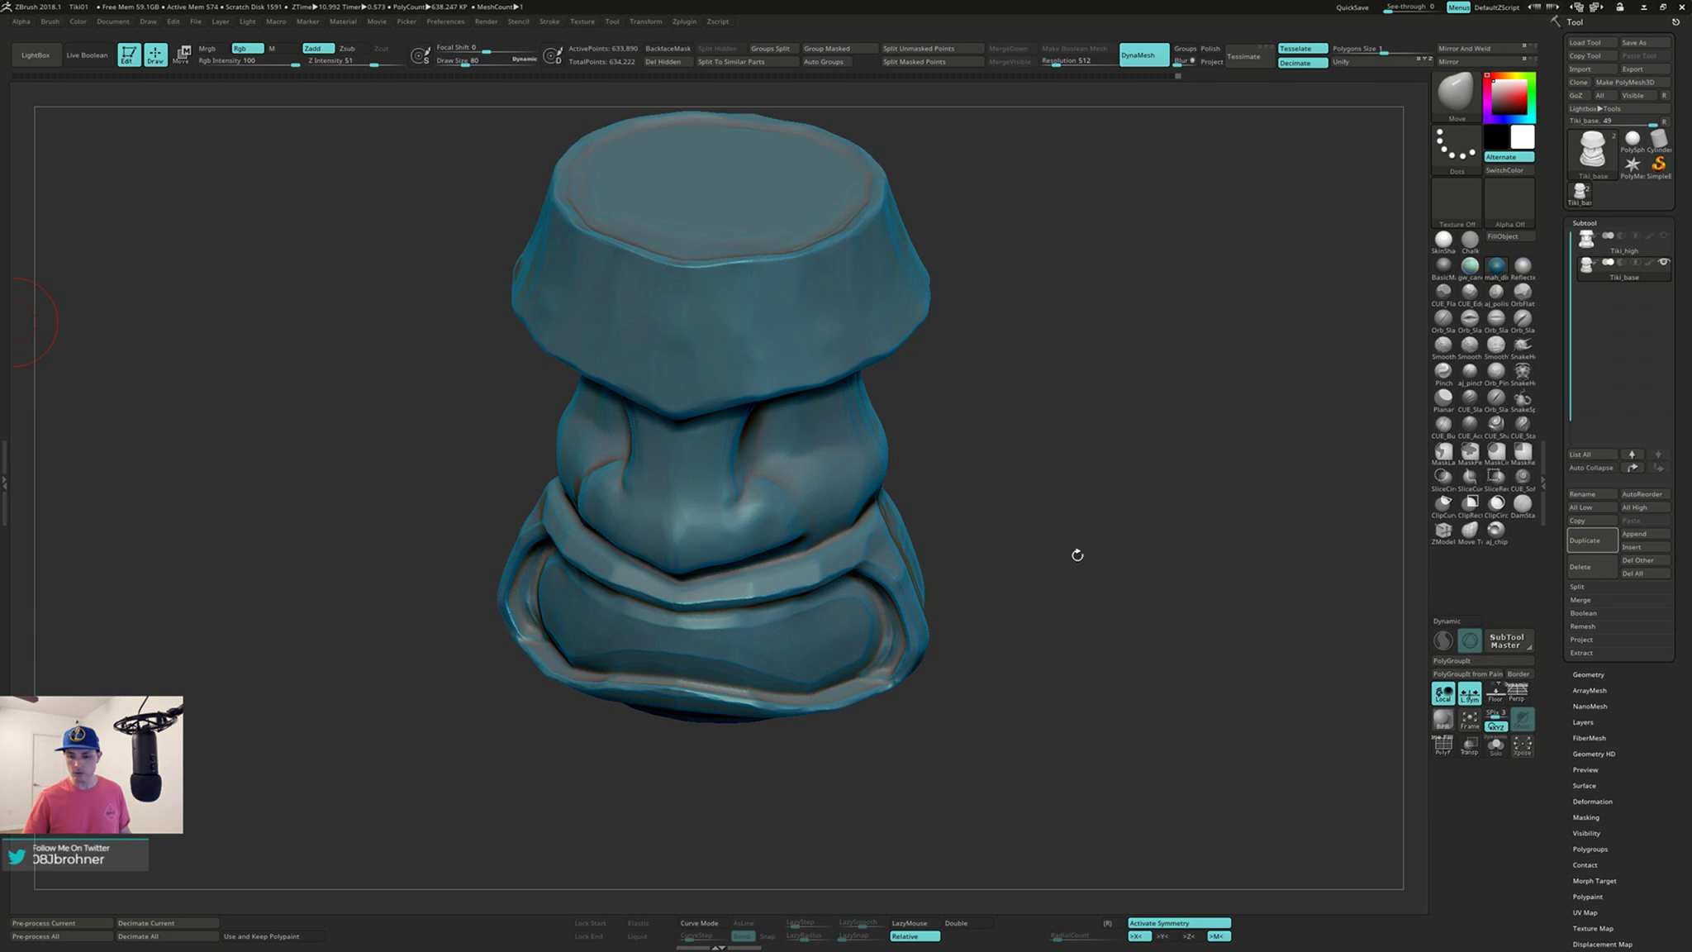
# Step: Reshape the nostrils, eye sockets and cheeks of the tiki base with the Move brush, reducing the draw size to 62
pyautogui.moveTo(1076, 556); pyautogui.dragTo(1004, 583)
pyautogui.moveTo(895, 465)
pyautogui.mouseDown(button='right')
pyautogui.moveTo(883, 409)
pyautogui.moveTo(856, 390)
pyautogui.moveTo(882, 429)
pyautogui.mouseUp(button='right')
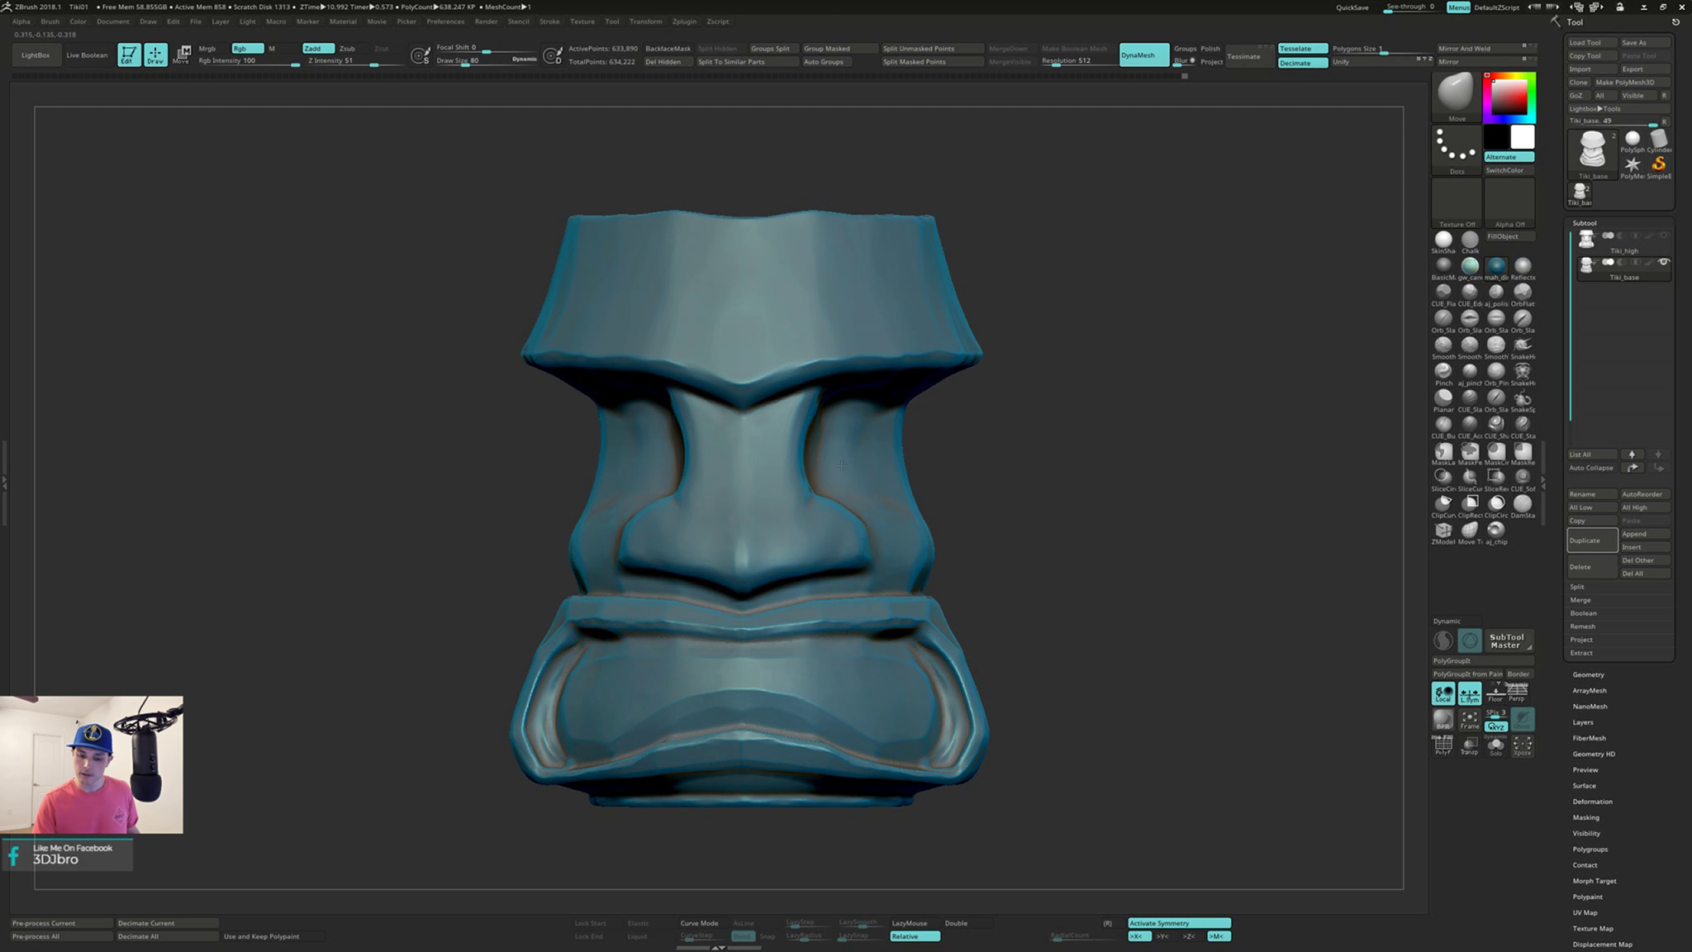
pyautogui.moveTo(839, 458)
pyautogui.mouseDown(button='right')
pyautogui.moveTo(851, 435)
pyautogui.moveTo(905, 437)
pyautogui.mouseUp(button='right')
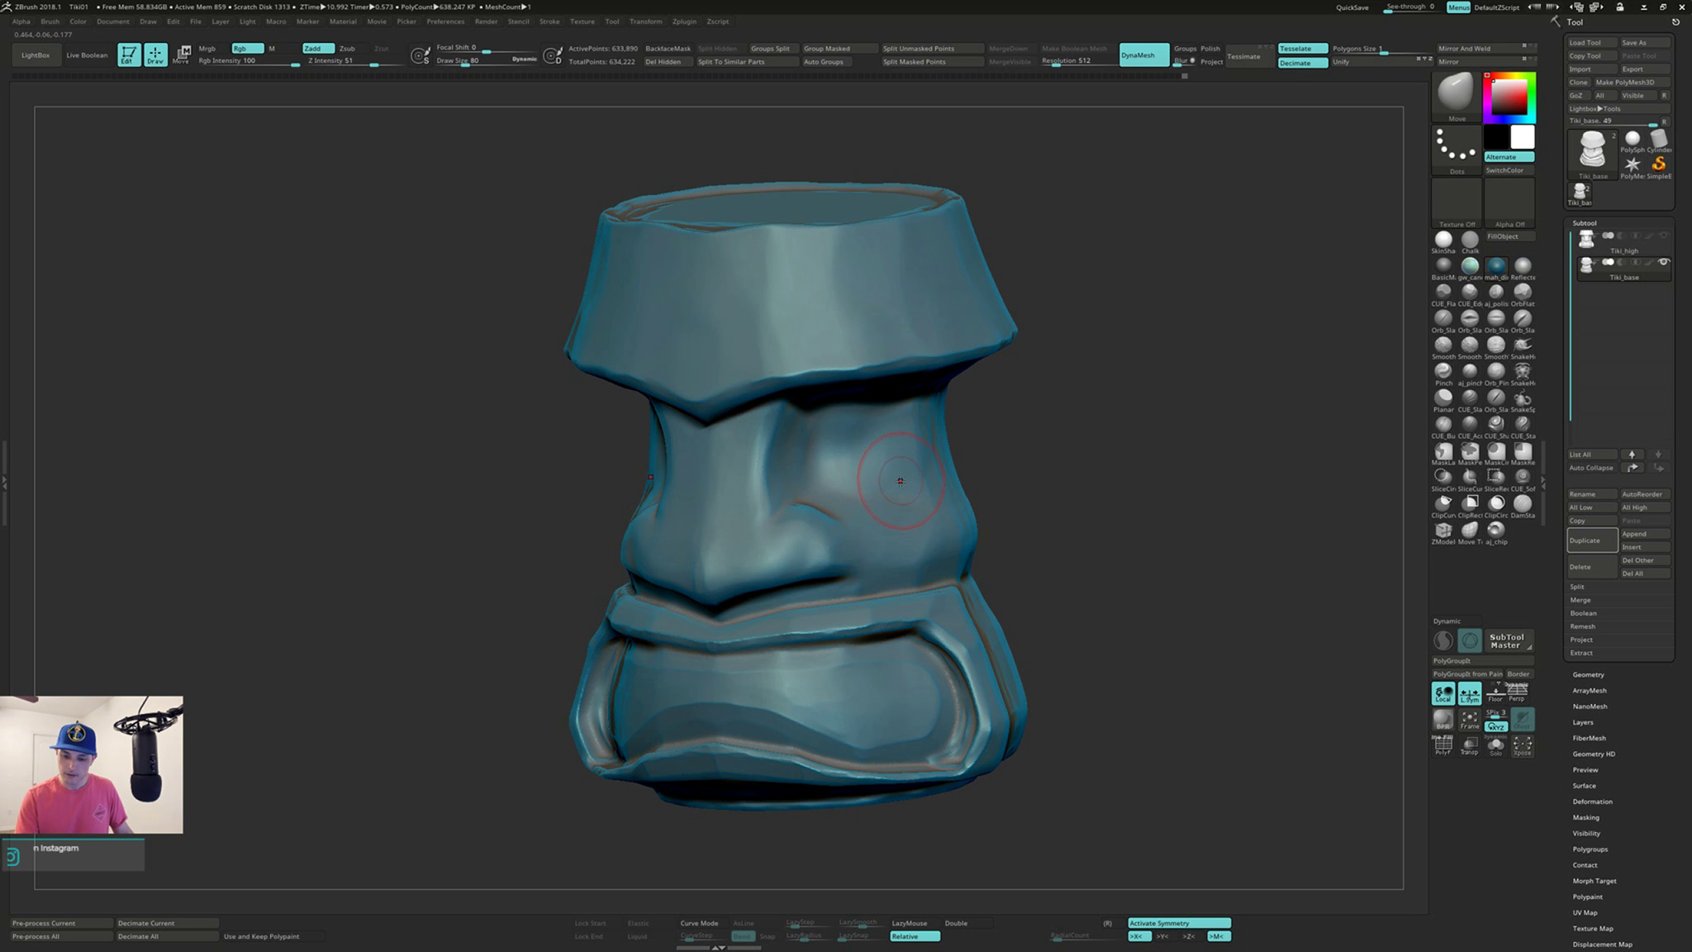
pyautogui.moveTo(900, 480)
pyautogui.mouseDown(button='right')
pyautogui.moveTo(905, 497)
pyautogui.moveTo(910, 405)
pyautogui.moveTo(910, 453)
pyautogui.mouseUp(button='right')
pyautogui.press('s')
pyautogui.moveTo(1019, 458); pyautogui.dragTo(1015, 459)
pyautogui.moveTo(1019, 451); pyautogui.dragTo(1021, 463, button='right')
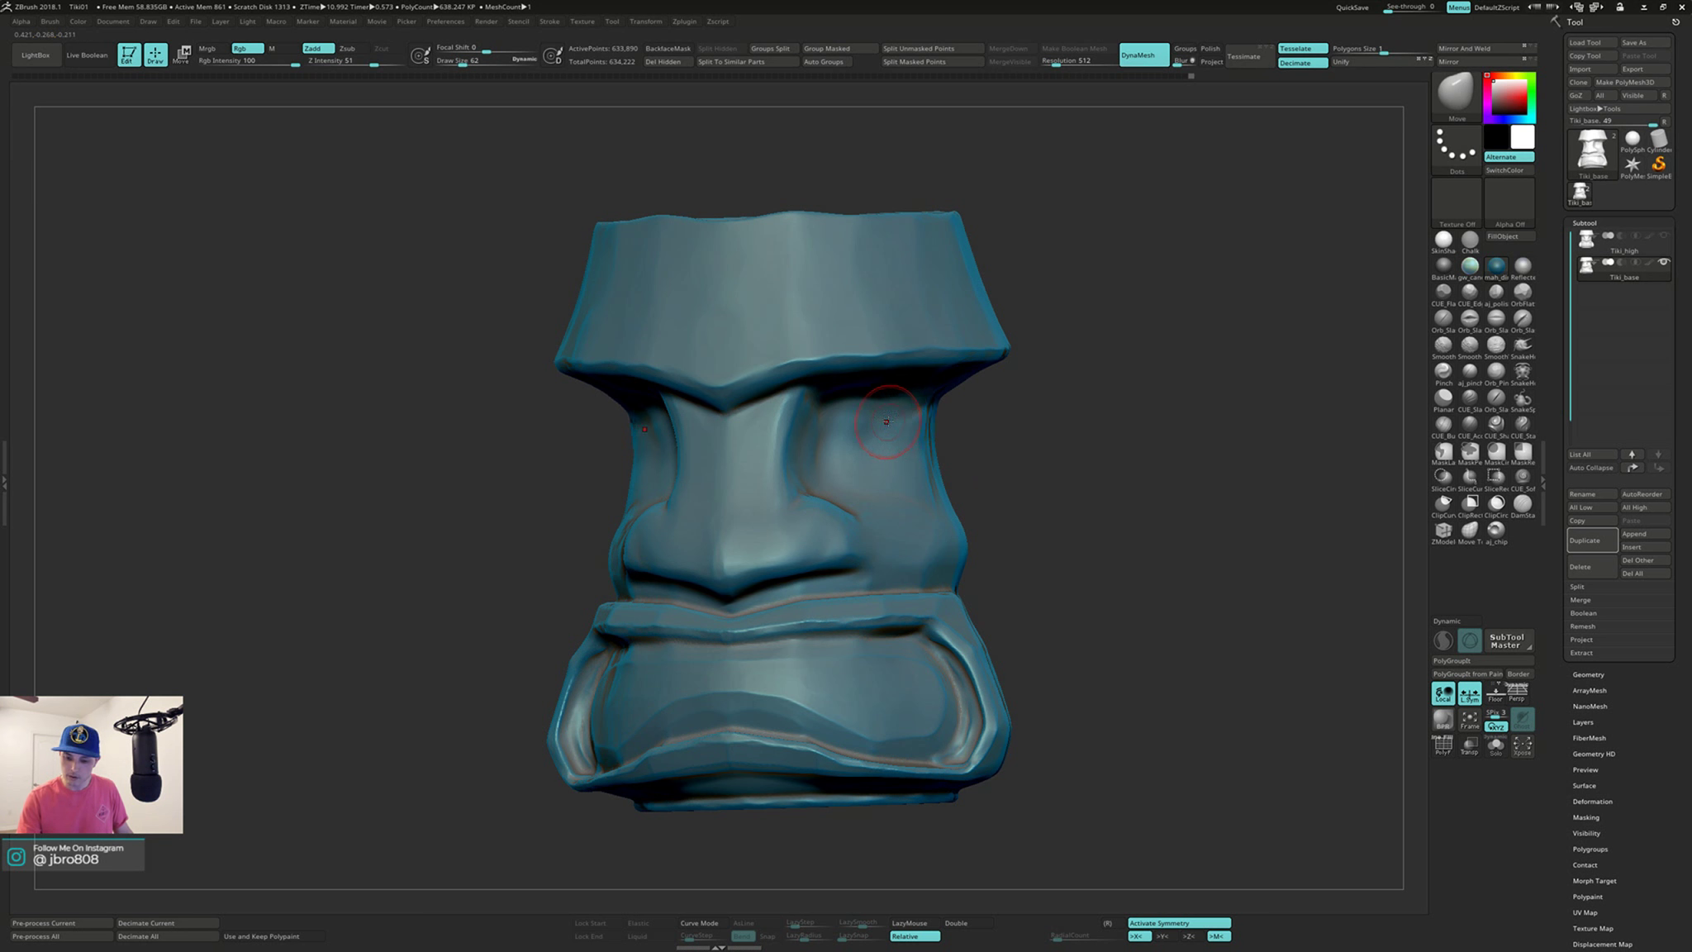
pyautogui.moveTo(893, 429); pyautogui.dragTo(914, 473, button='right')
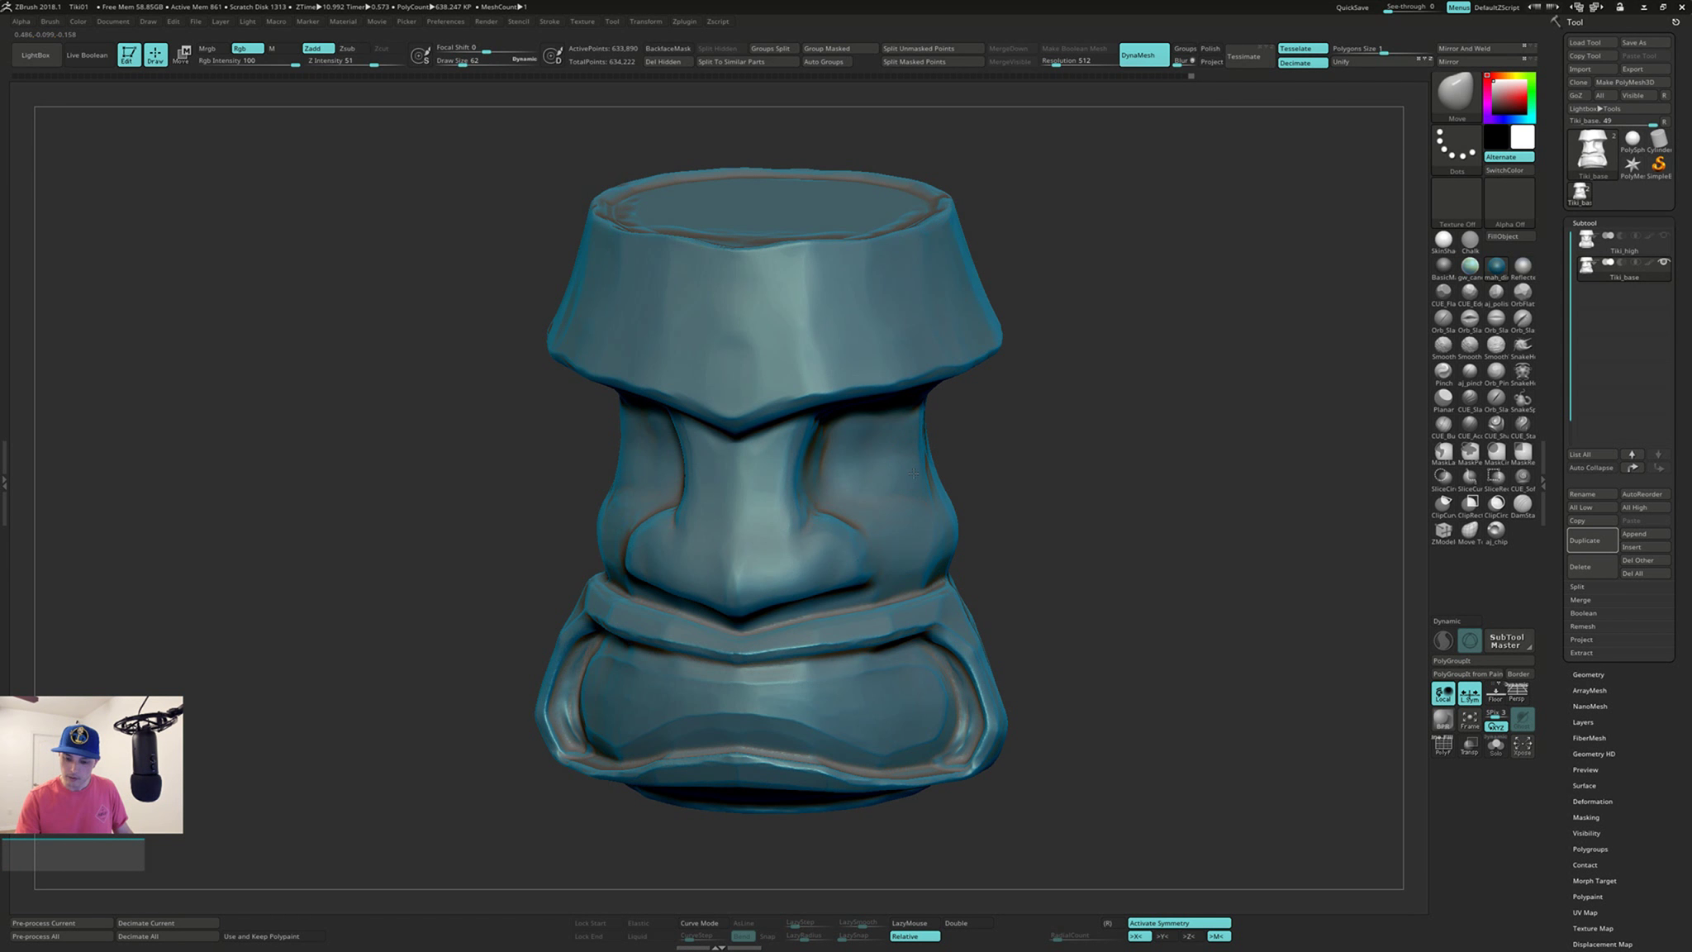
pyautogui.moveTo(900, 501)
pyautogui.mouseDown(button='right')
pyautogui.moveTo(865, 506)
pyautogui.moveTo(902, 447)
pyautogui.mouseUp(button='right')
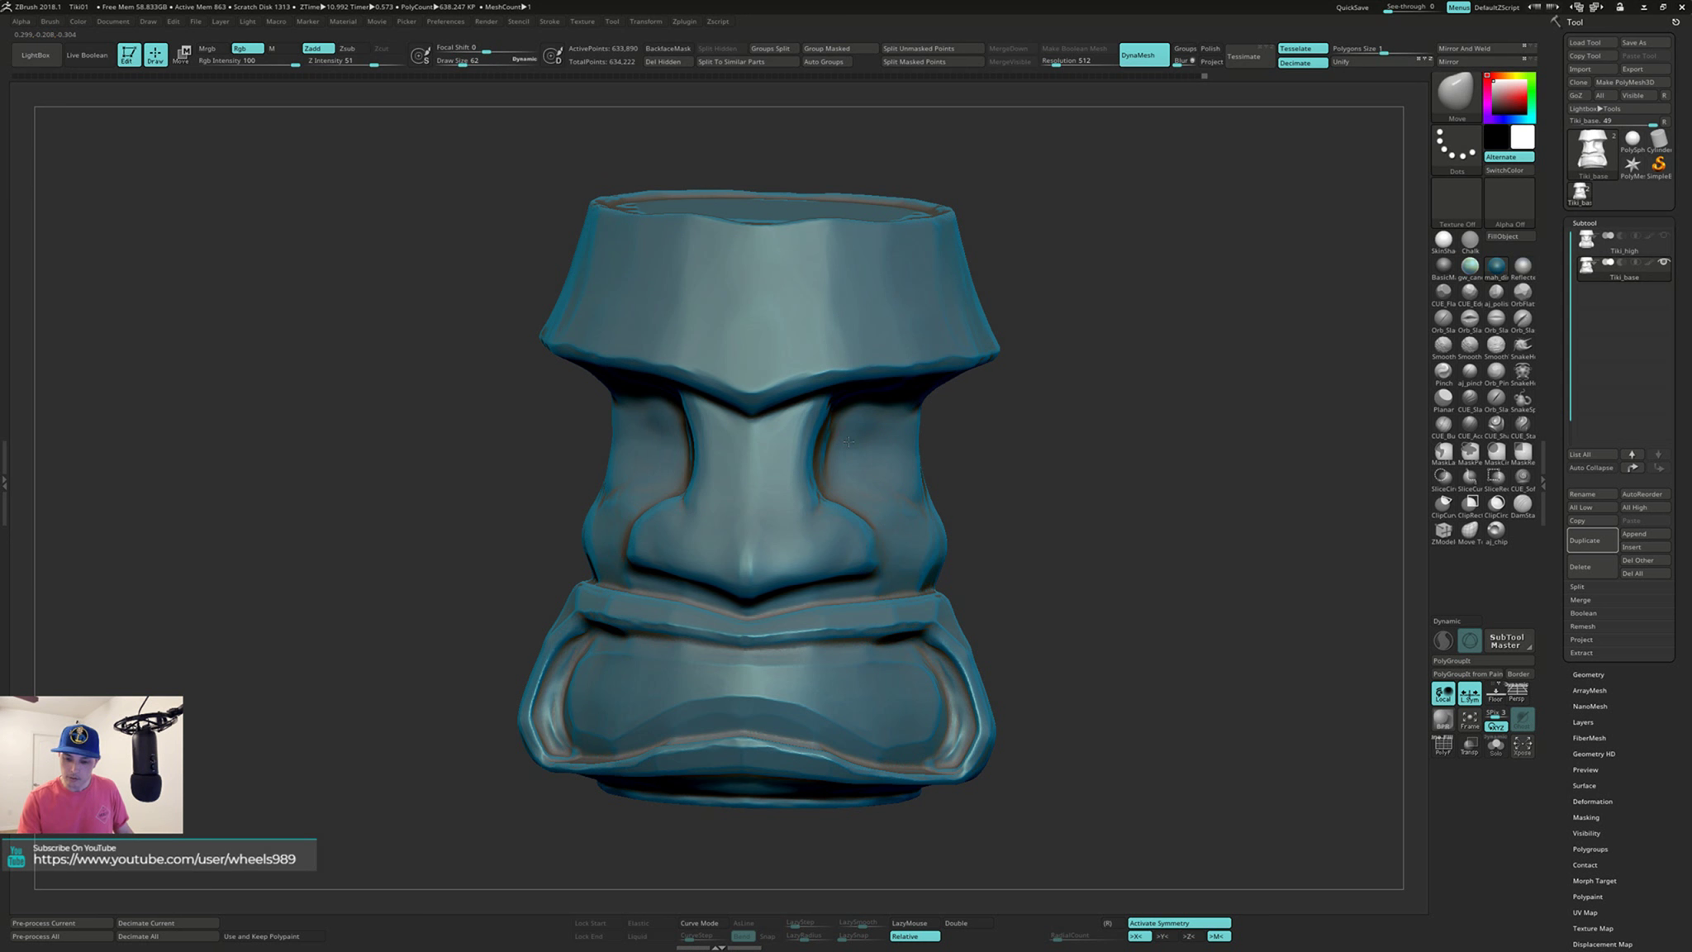
pyautogui.moveTo(849, 469); pyautogui.dragTo(1054, 474, button='right')
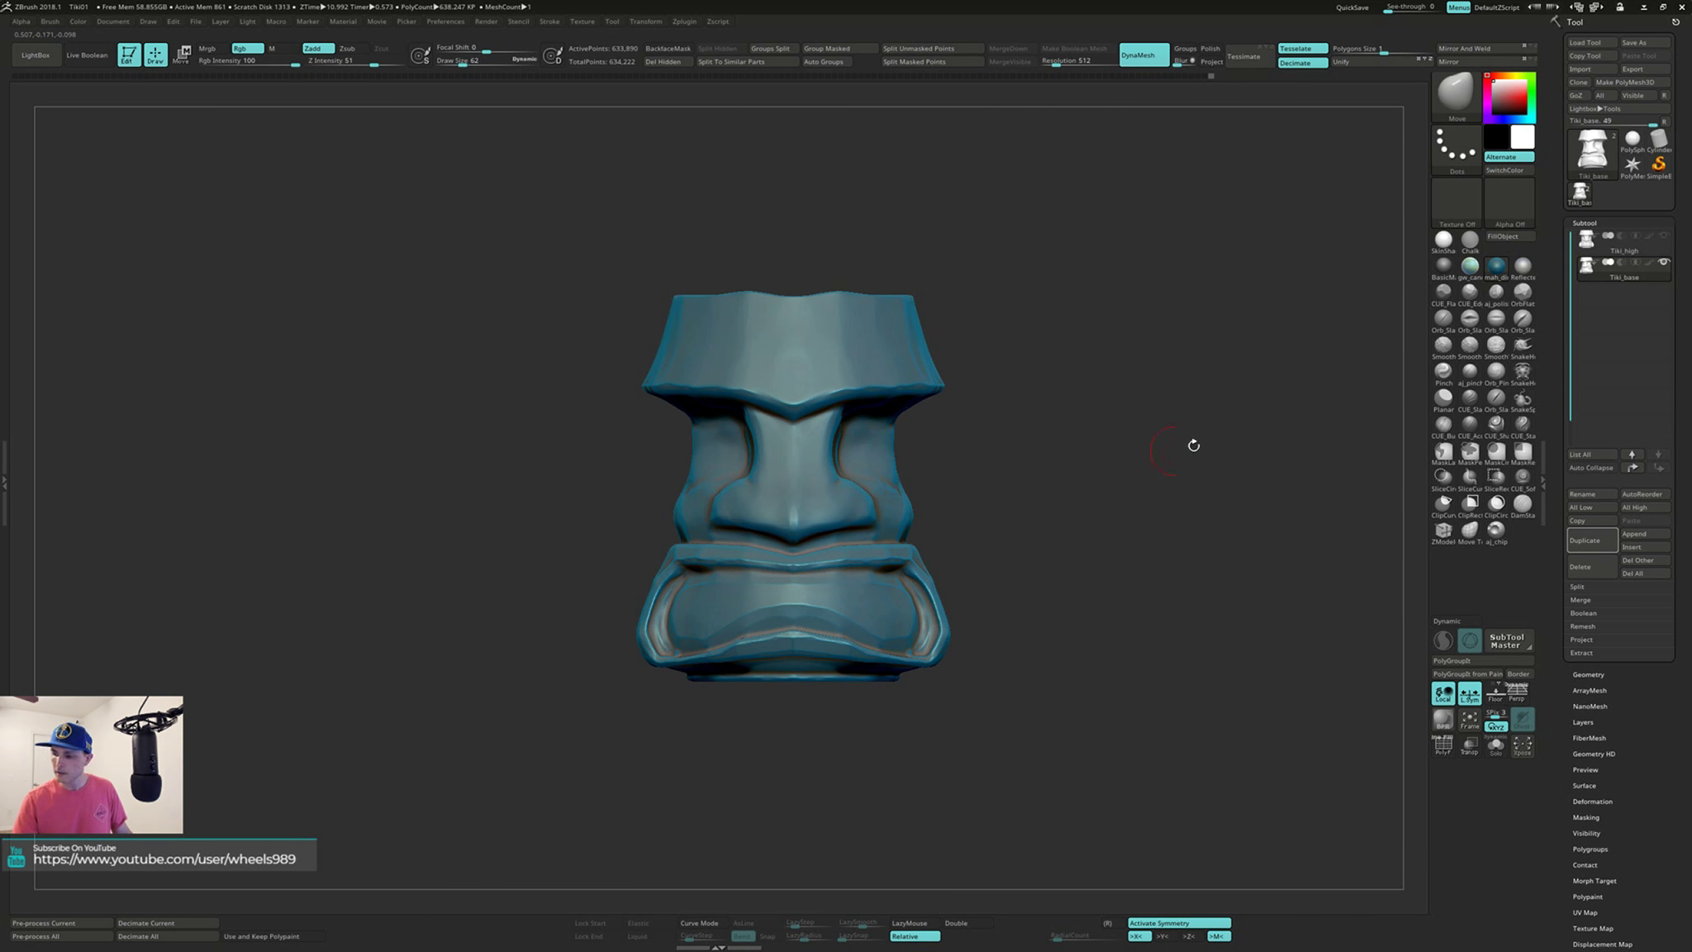
# Step: Append a PolySphere as a new subtool, make it active and bring up the transform gizmo
pyautogui.click(1641, 536)
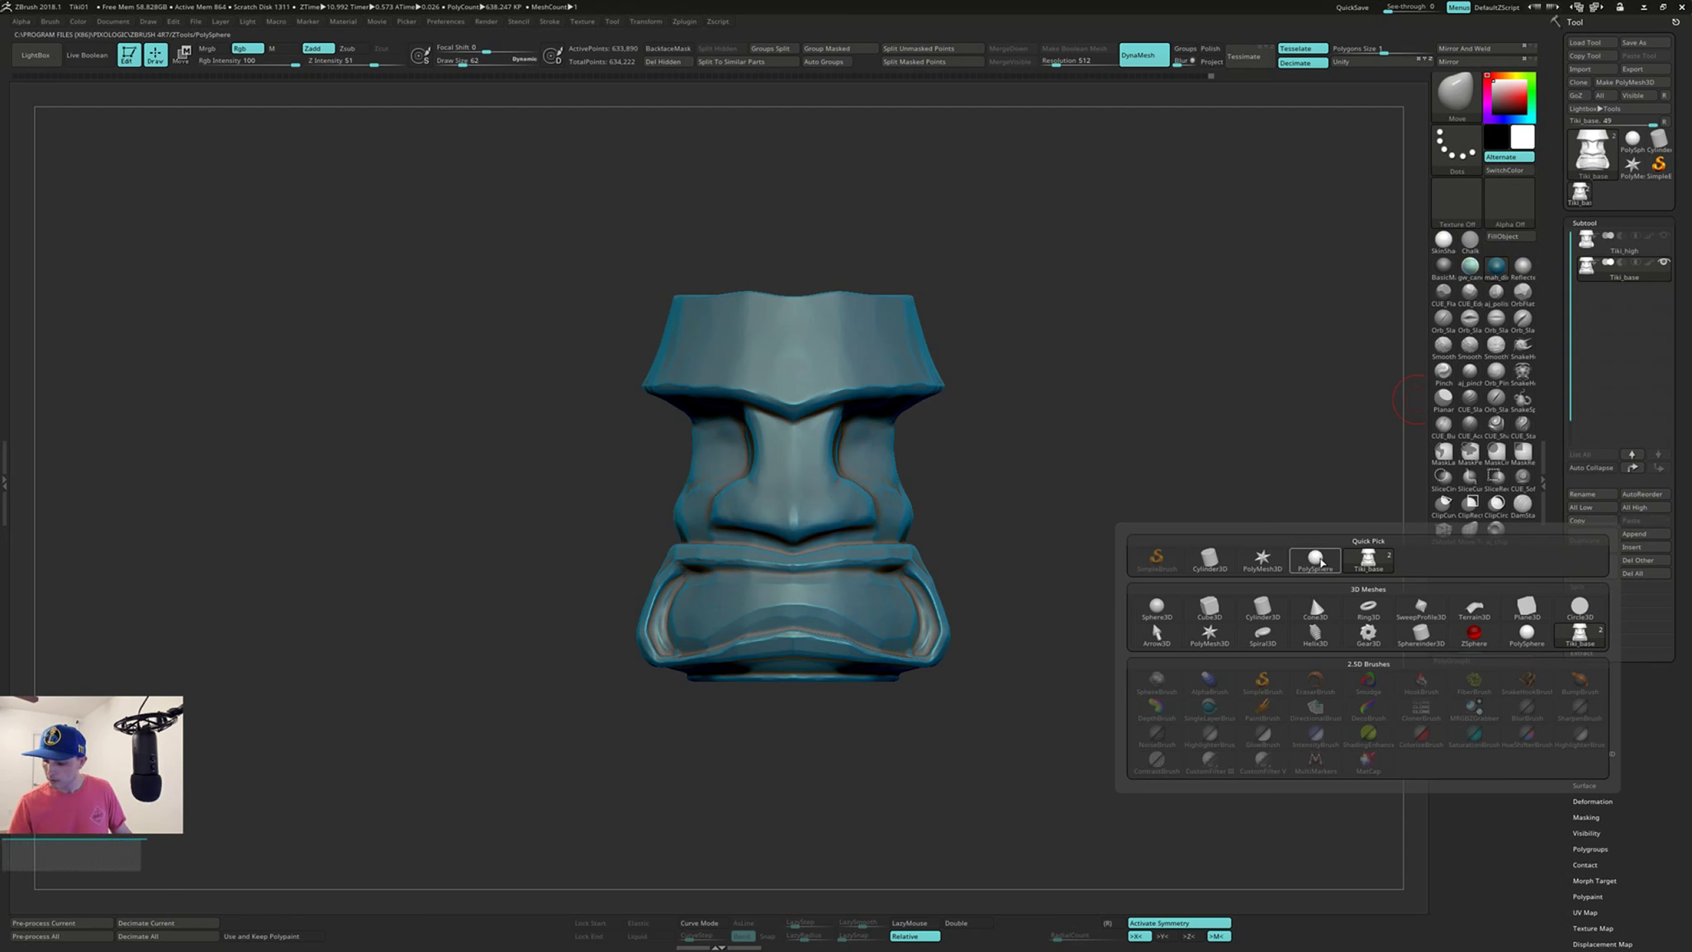
pyautogui.click(1314, 558)
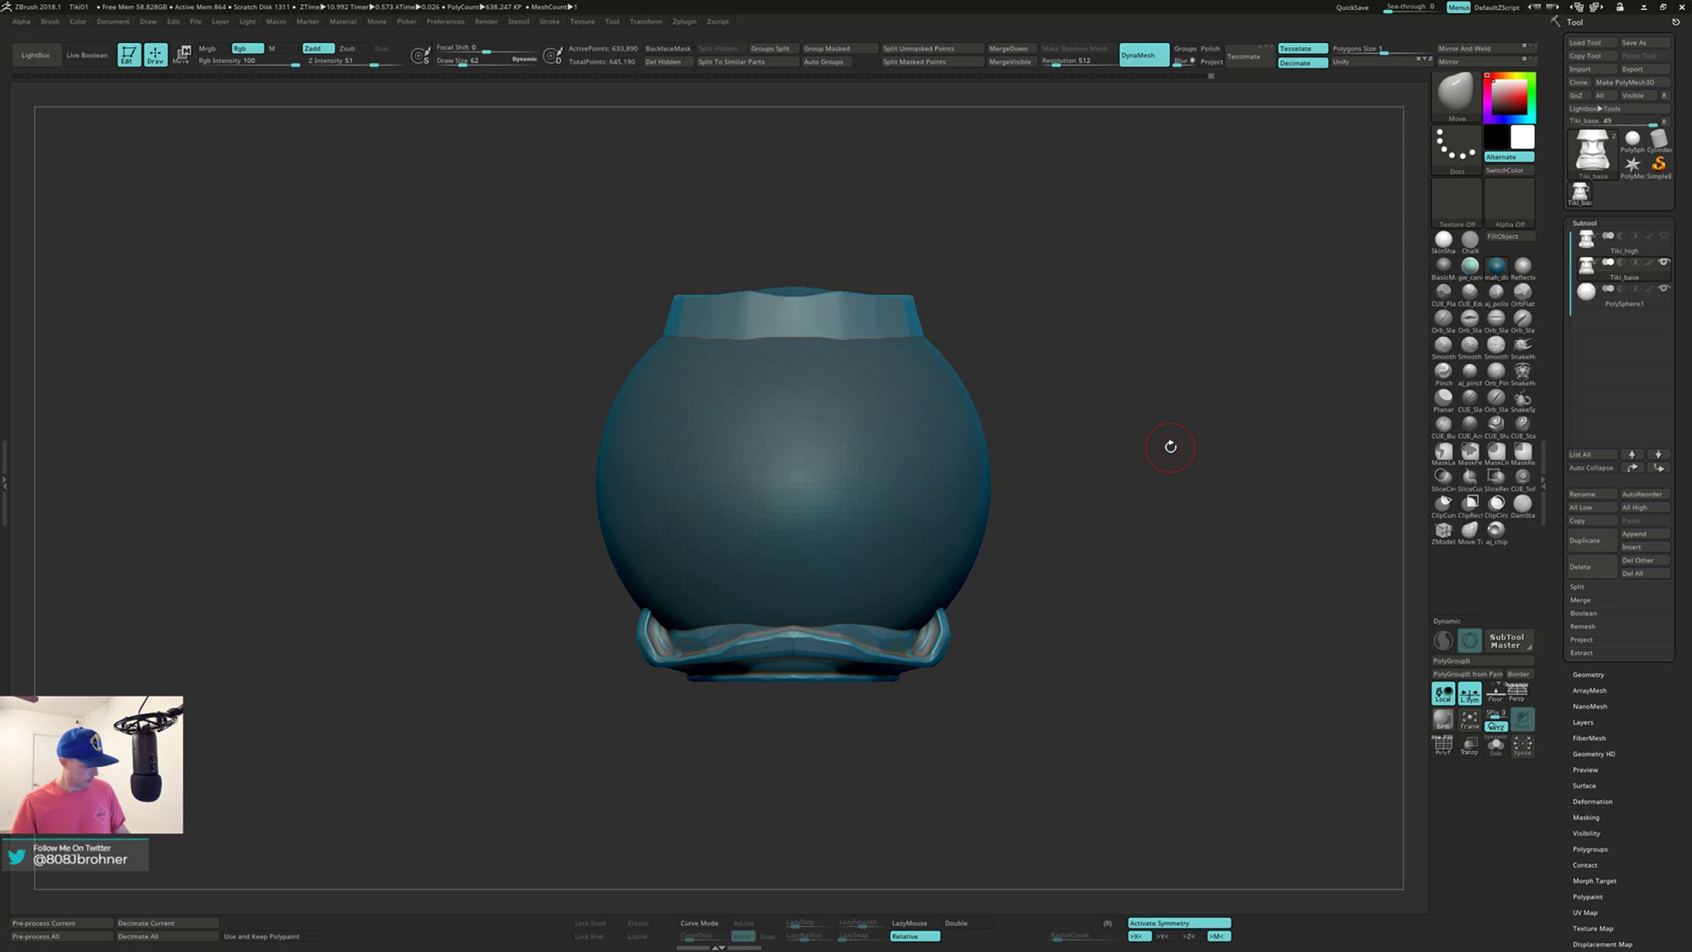
pyautogui.keyDown('alt'); pyautogui.click(912, 438); pyautogui.keyUp('alt')
pyautogui.press('w')
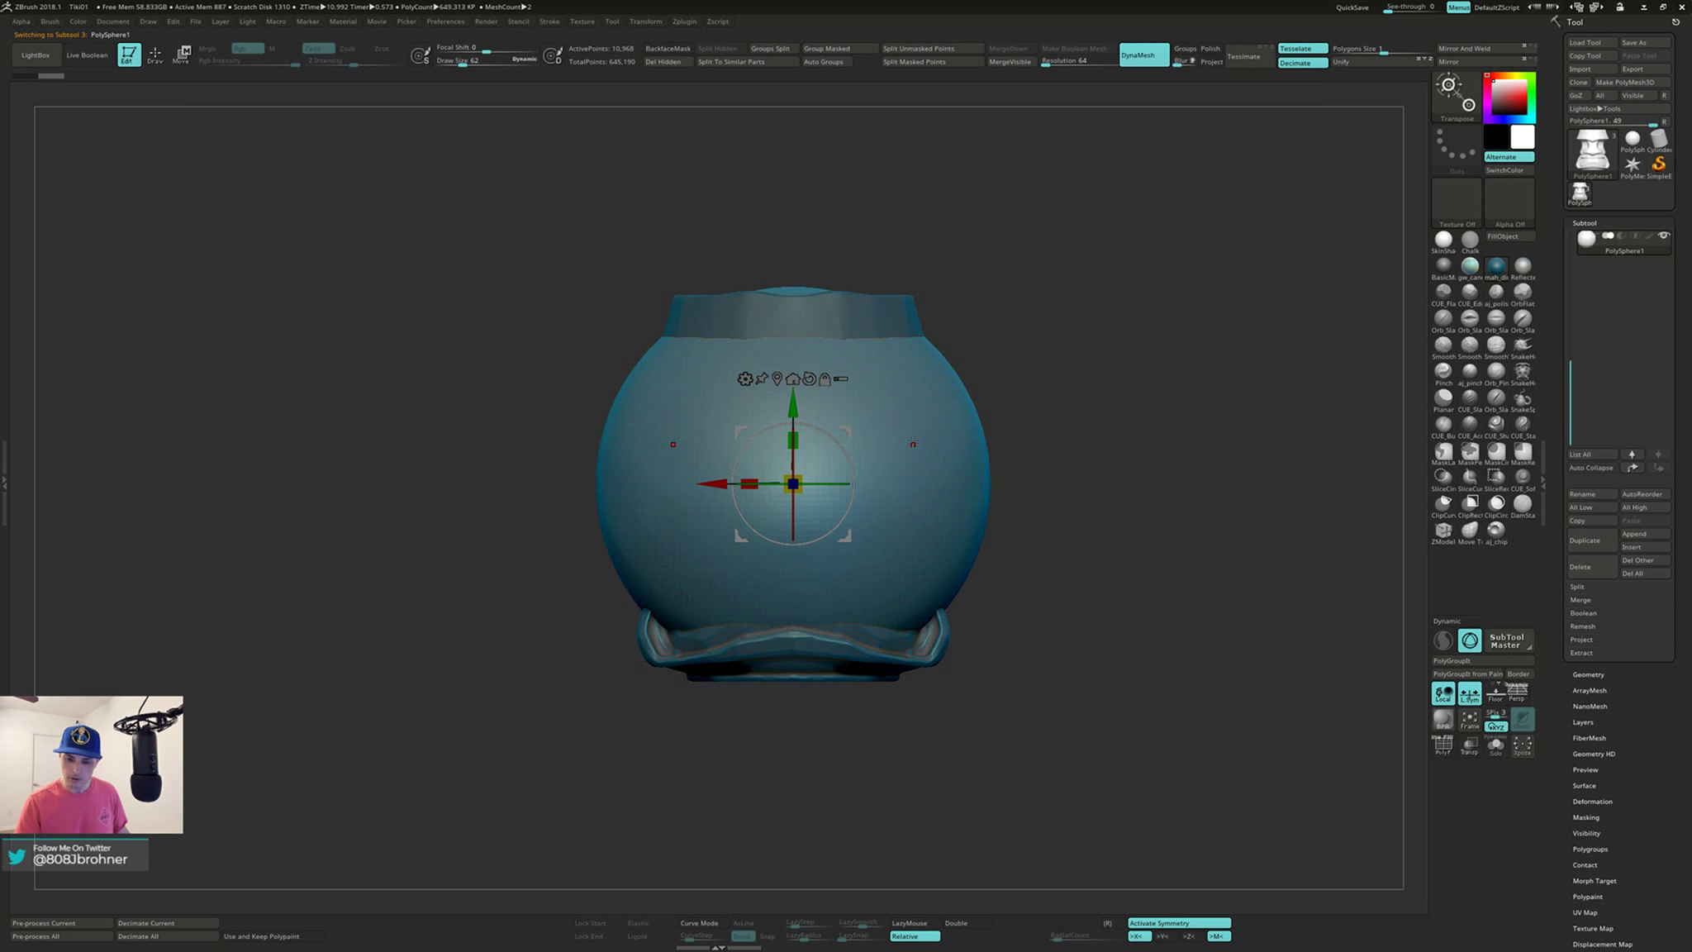
# Step: Scale the sphere down to eyeball size and position it in one eye socket beneath the brow, checking its depth from the side
pyautogui.moveTo(813, 454); pyautogui.dragTo(680, 528)
pyautogui.moveTo(710, 406); pyautogui.dragTo(710, 380)
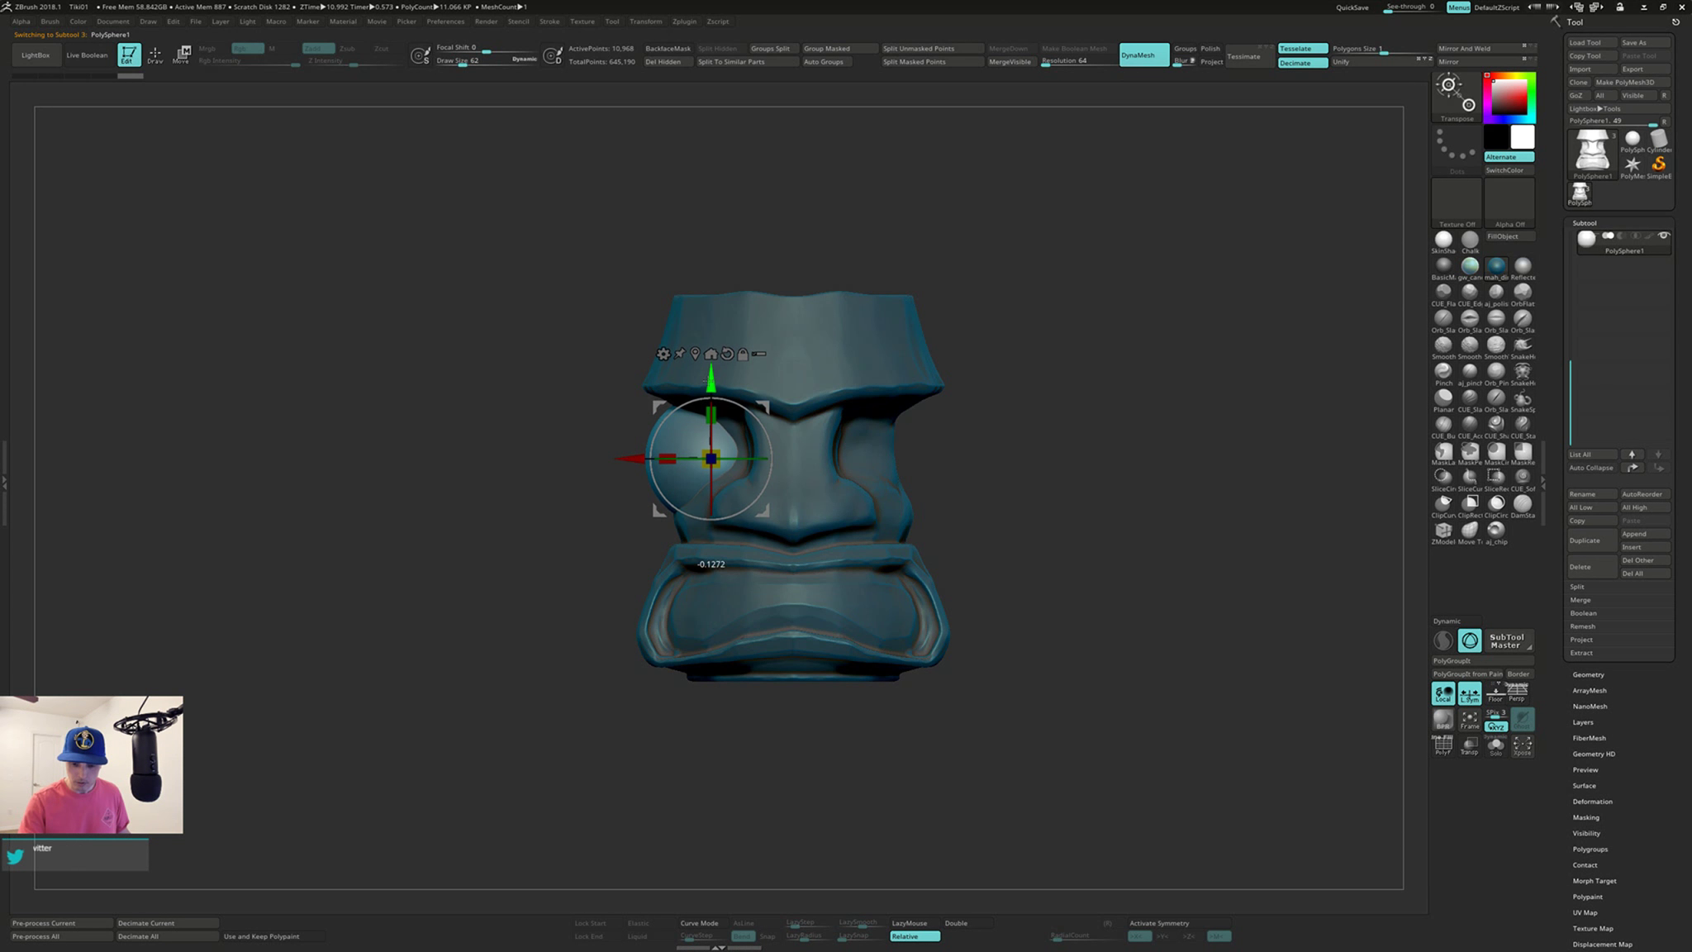
pyautogui.moveTo(729, 398); pyautogui.dragTo(793, 398, button='right')
pyautogui.moveTo(737, 456)
pyautogui.mouseDown()
pyautogui.moveTo(809, 456)
pyautogui.moveTo(734, 455)
pyautogui.moveTo(720, 473)
pyautogui.mouseUp()
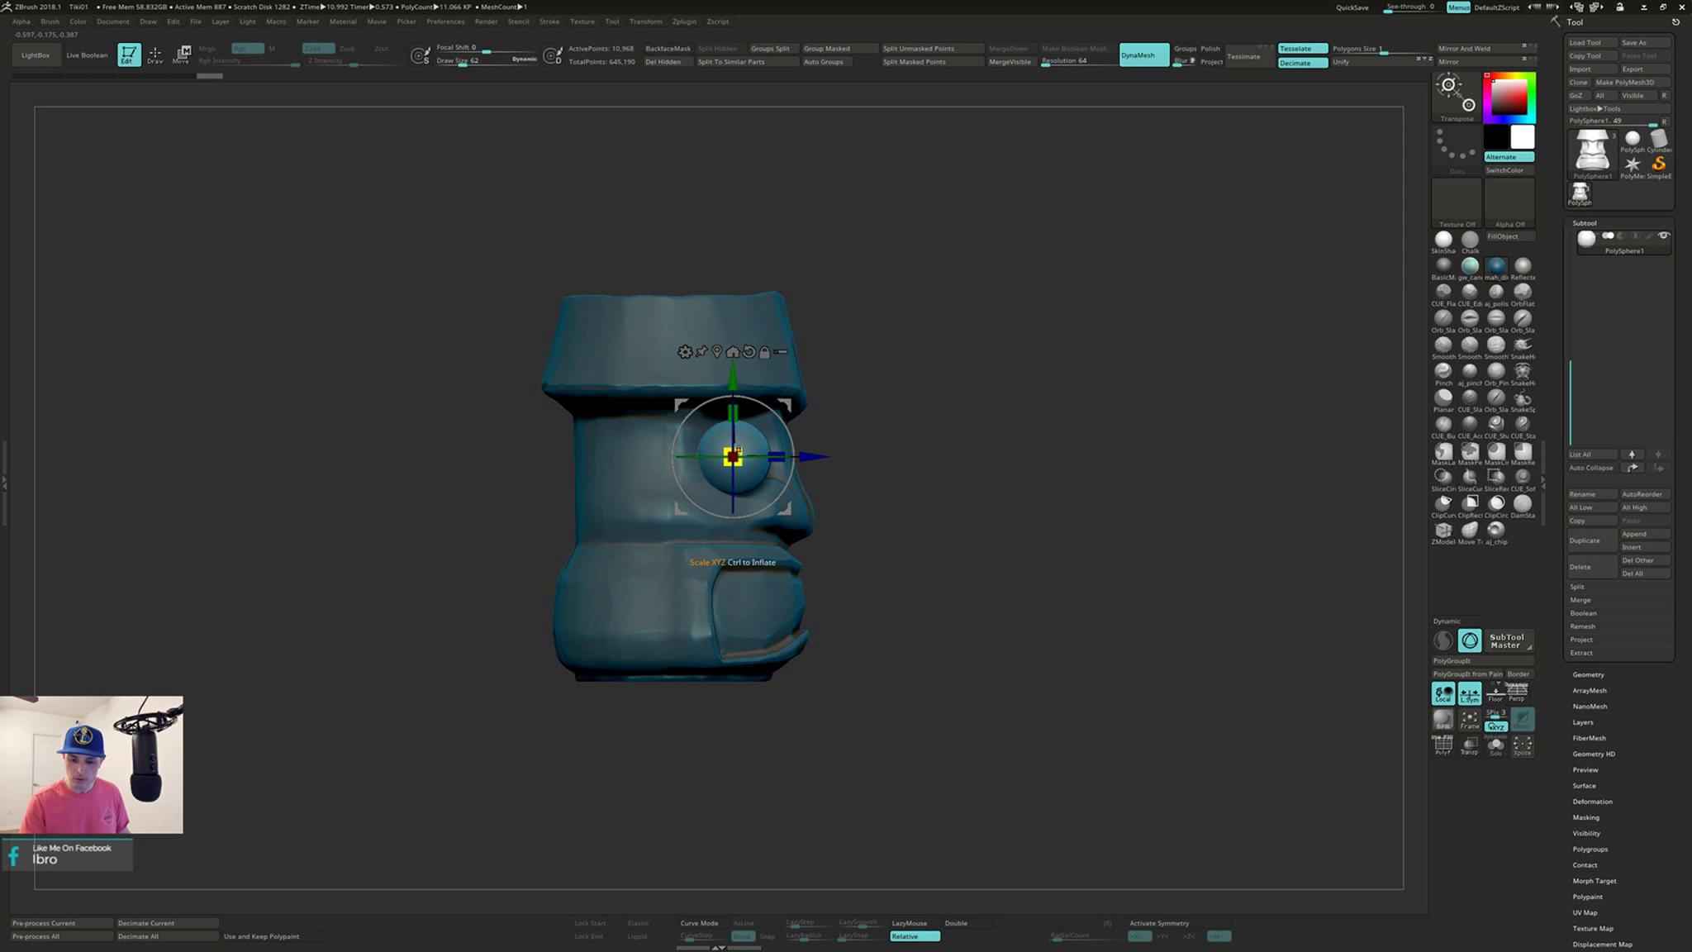
pyautogui.keyDown('shift'); pyautogui.moveTo(818, 434); pyautogui.dragTo(756, 434, button='right'); pyautogui.keyUp('shift')
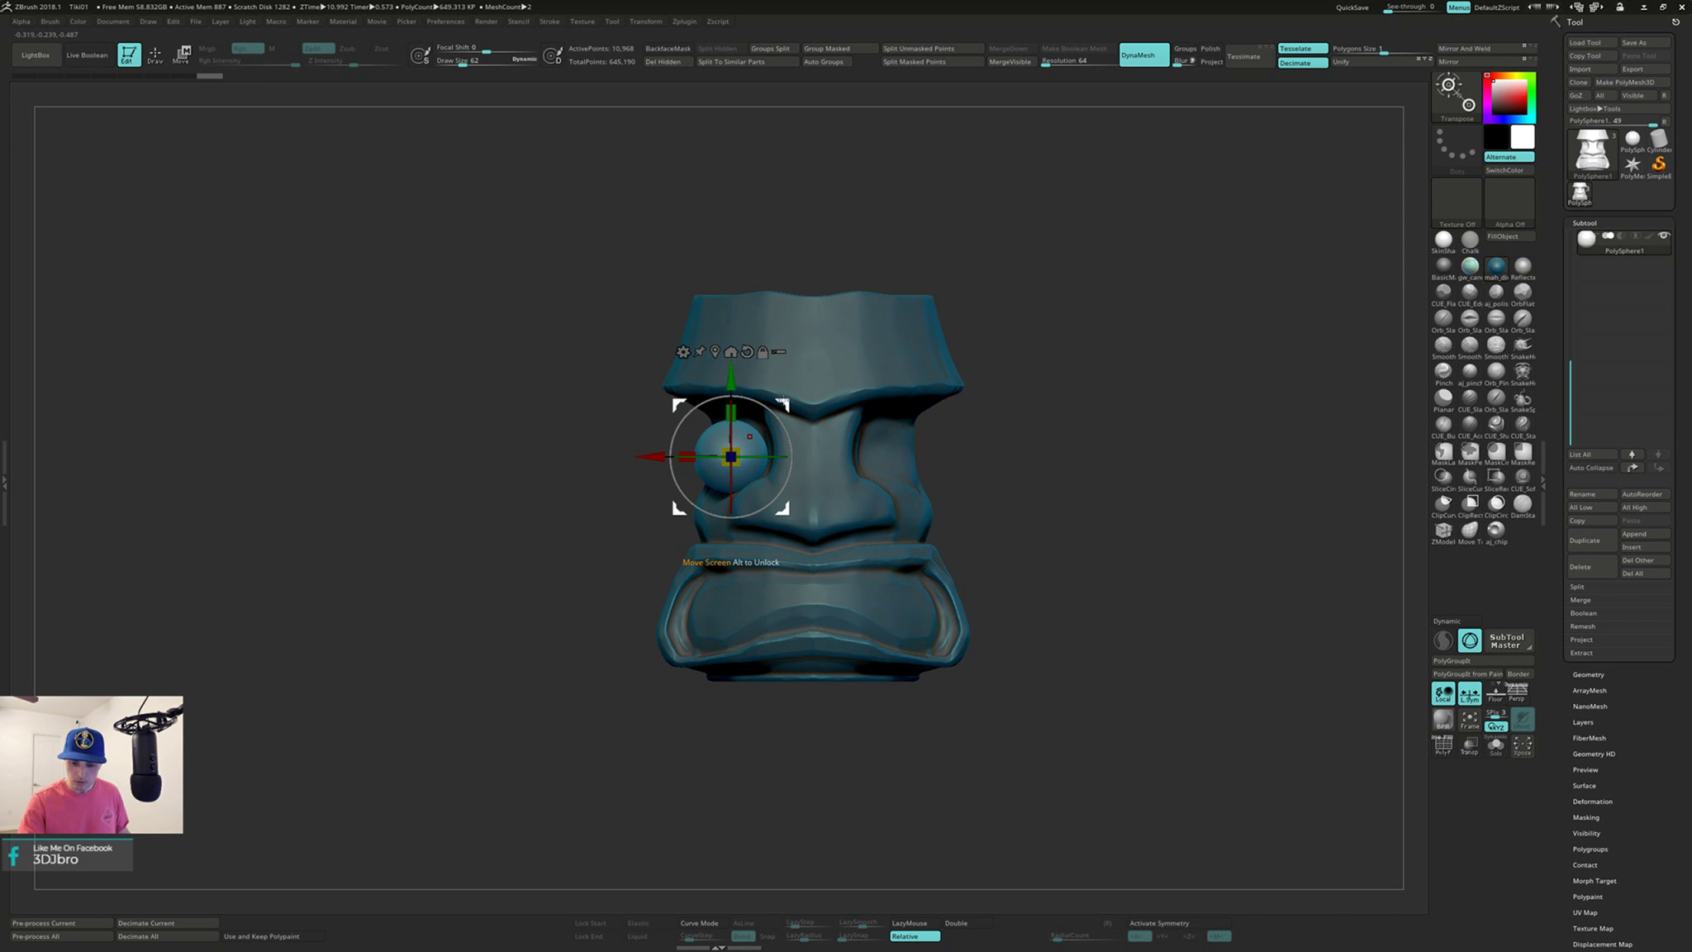
pyautogui.moveTo(801, 391); pyautogui.dragTo(801, 389)
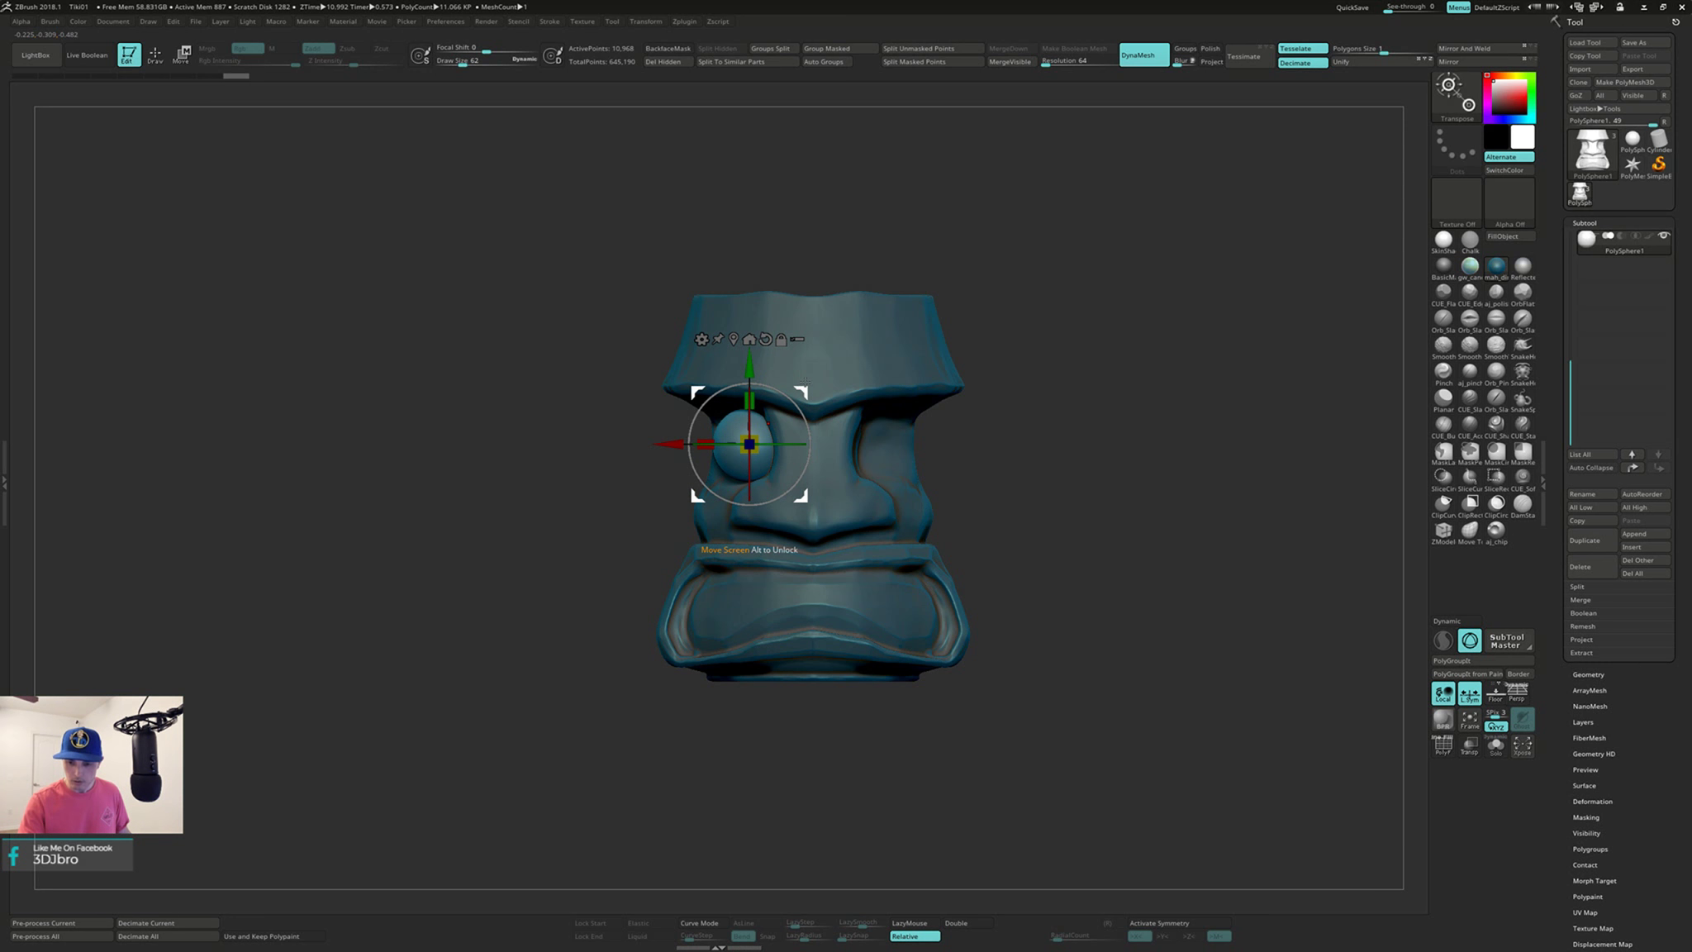
# Step: Mirror the eyeball across the X axis with SubTool Master, merging both eyes into one subtool
pyautogui.click(1514, 646)
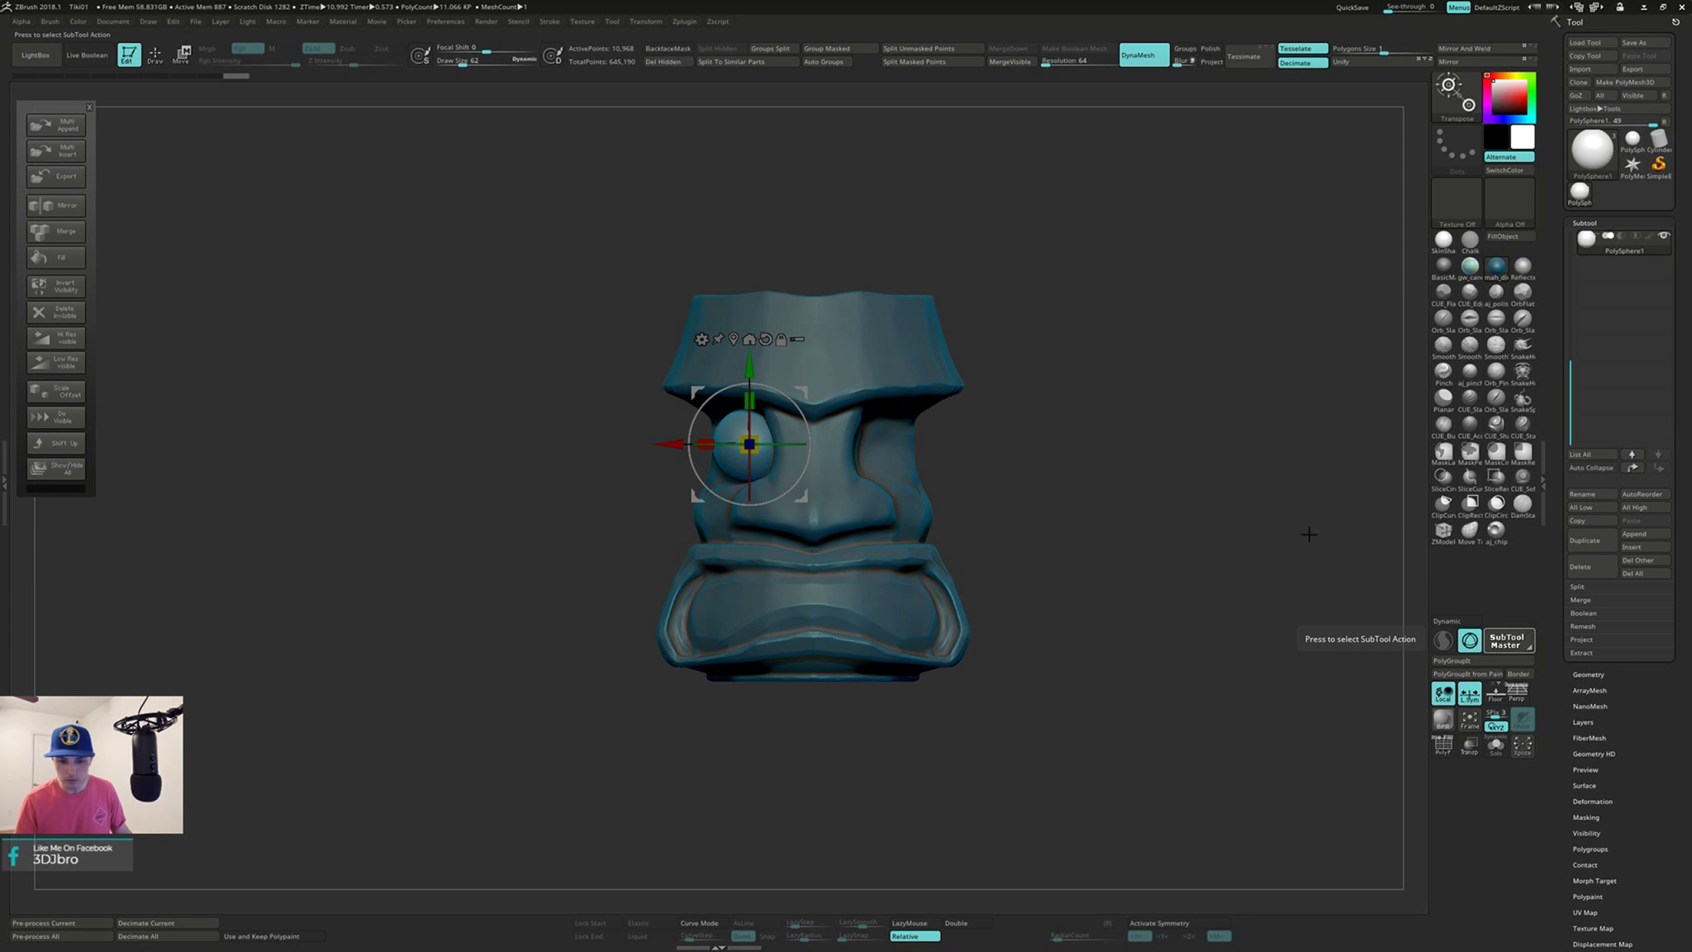
pyautogui.click(84, 204)
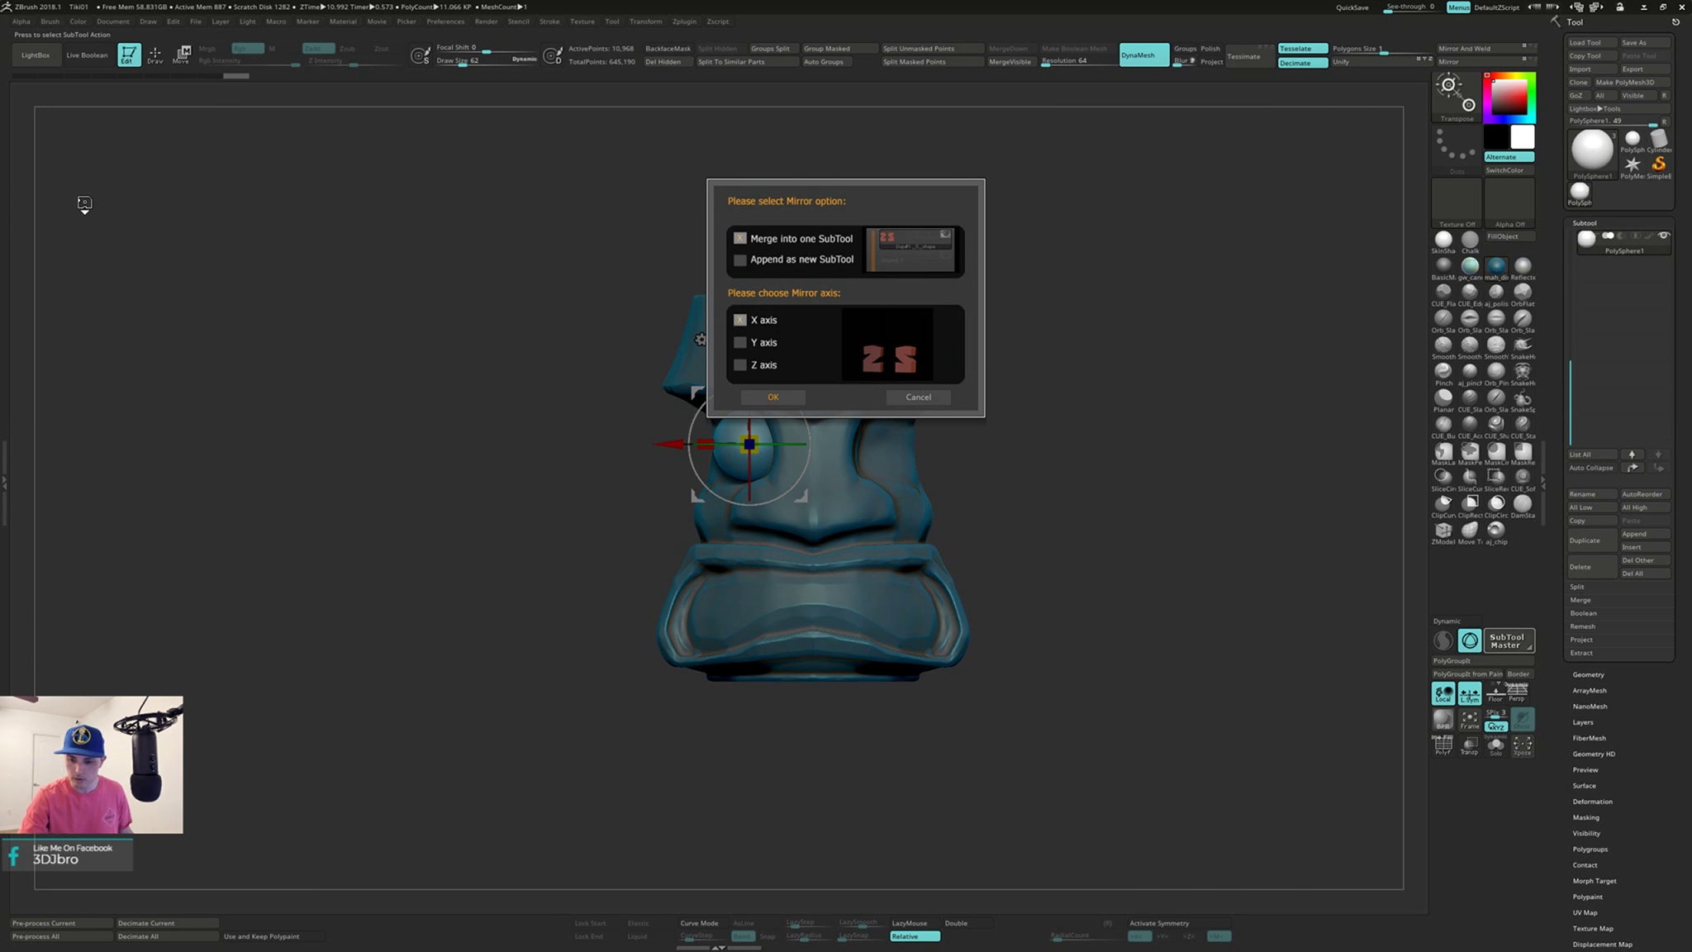
pyautogui.click(773, 397)
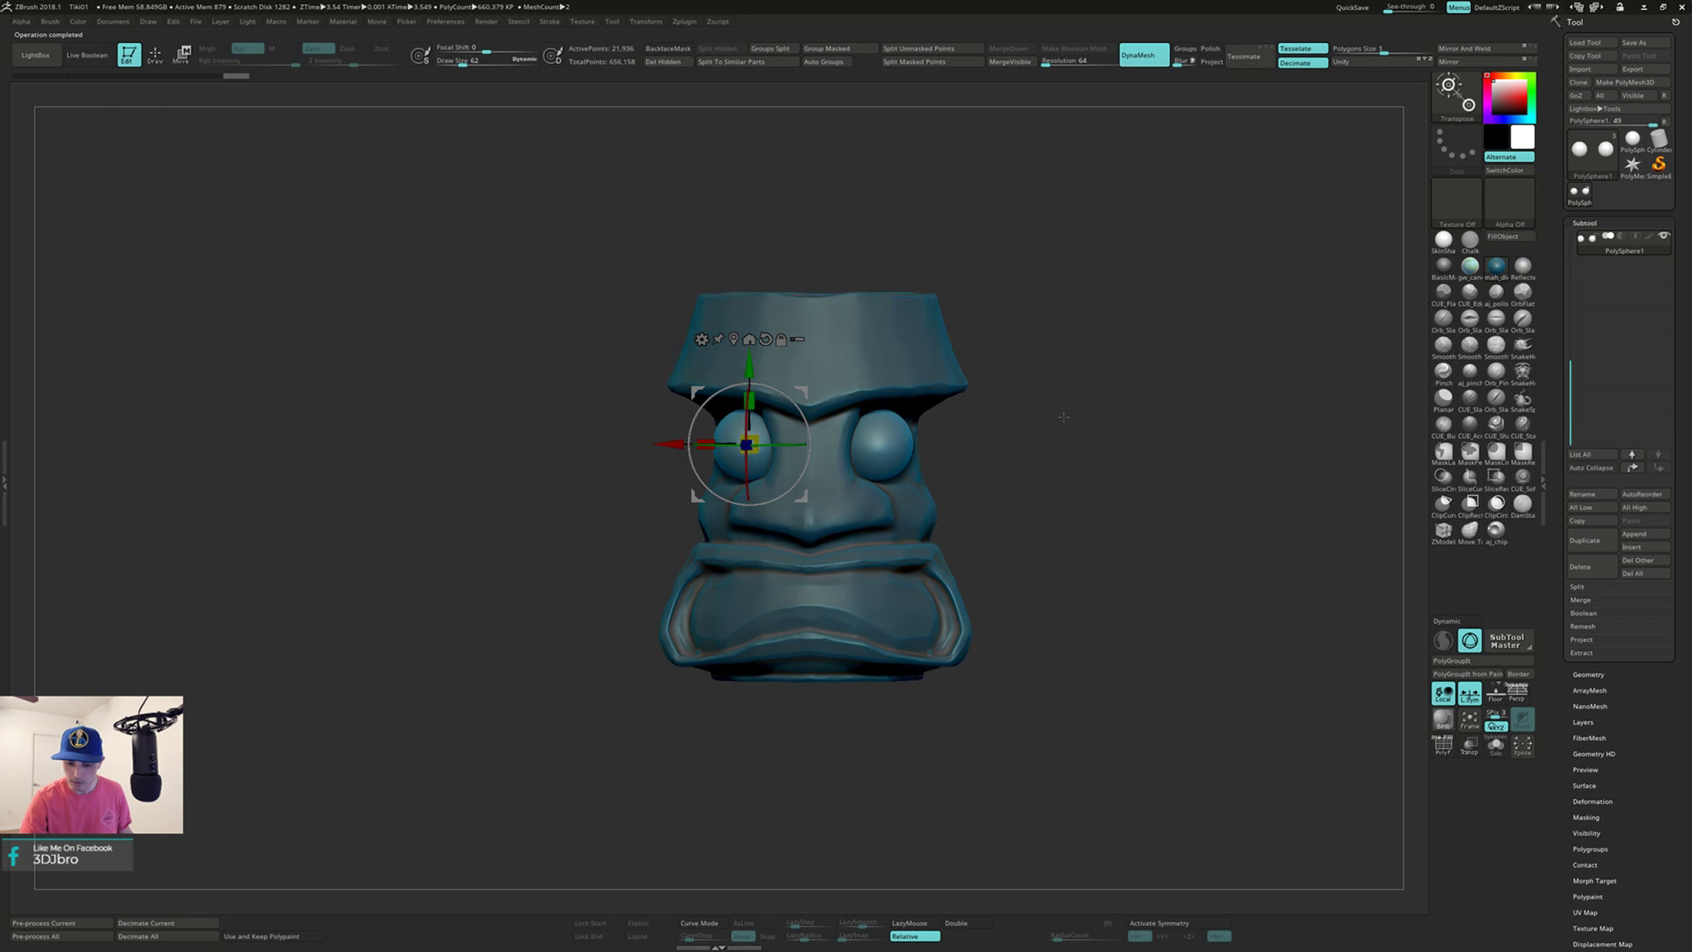
# Step: Return to Draw mode, choose the clay brush and make the Tiki_base subtool active for sculpting around the eyes
pyautogui.press('q')
pyautogui.moveTo(1081, 412)
pyautogui.keyDown('alt'); pyautogui.mouseDown()
pyautogui.moveTo(1077, 457)
pyautogui.moveTo(1080, 401)
pyautogui.moveTo(1035, 408)
pyautogui.moveTo(1037, 431)
pyautogui.moveTo(1077, 430)
pyautogui.moveTo(1057, 457)
pyautogui.moveTo(1080, 442)
pyautogui.moveTo(1084, 461)
pyautogui.moveTo(1083, 419)
pyautogui.mouseUp(); pyautogui.keyUp('alt')
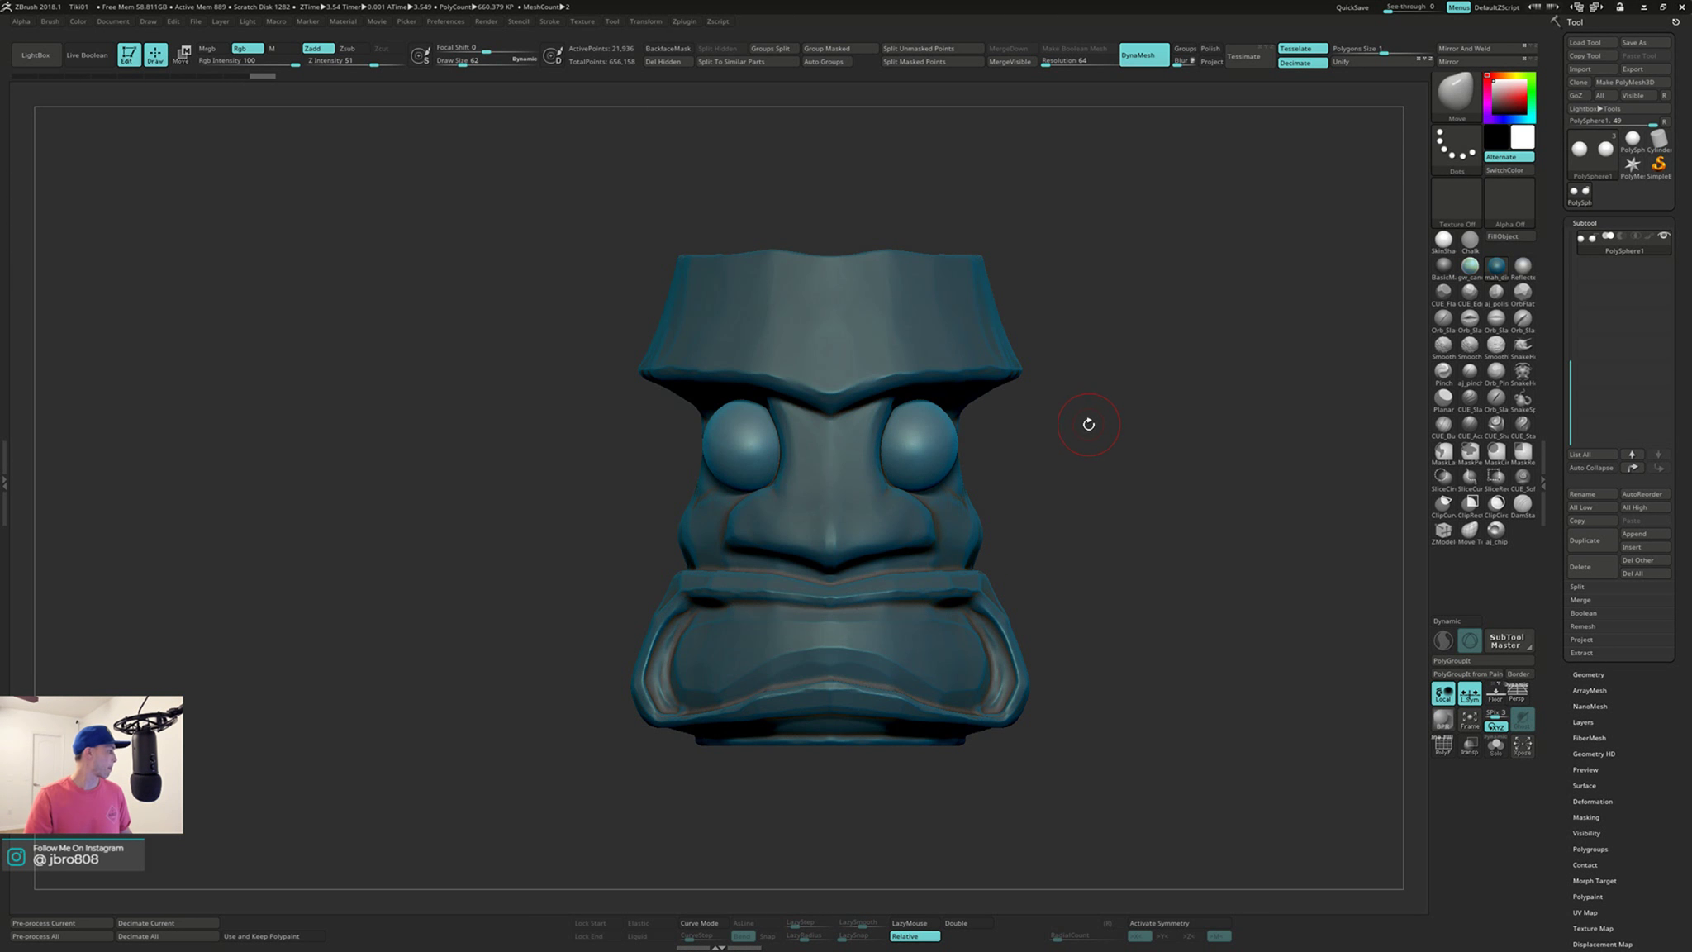
pyautogui.moveTo(1087, 447)
pyautogui.mouseDown()
pyautogui.moveTo(1008, 446)
pyautogui.moveTo(1055, 440)
pyautogui.mouseUp()
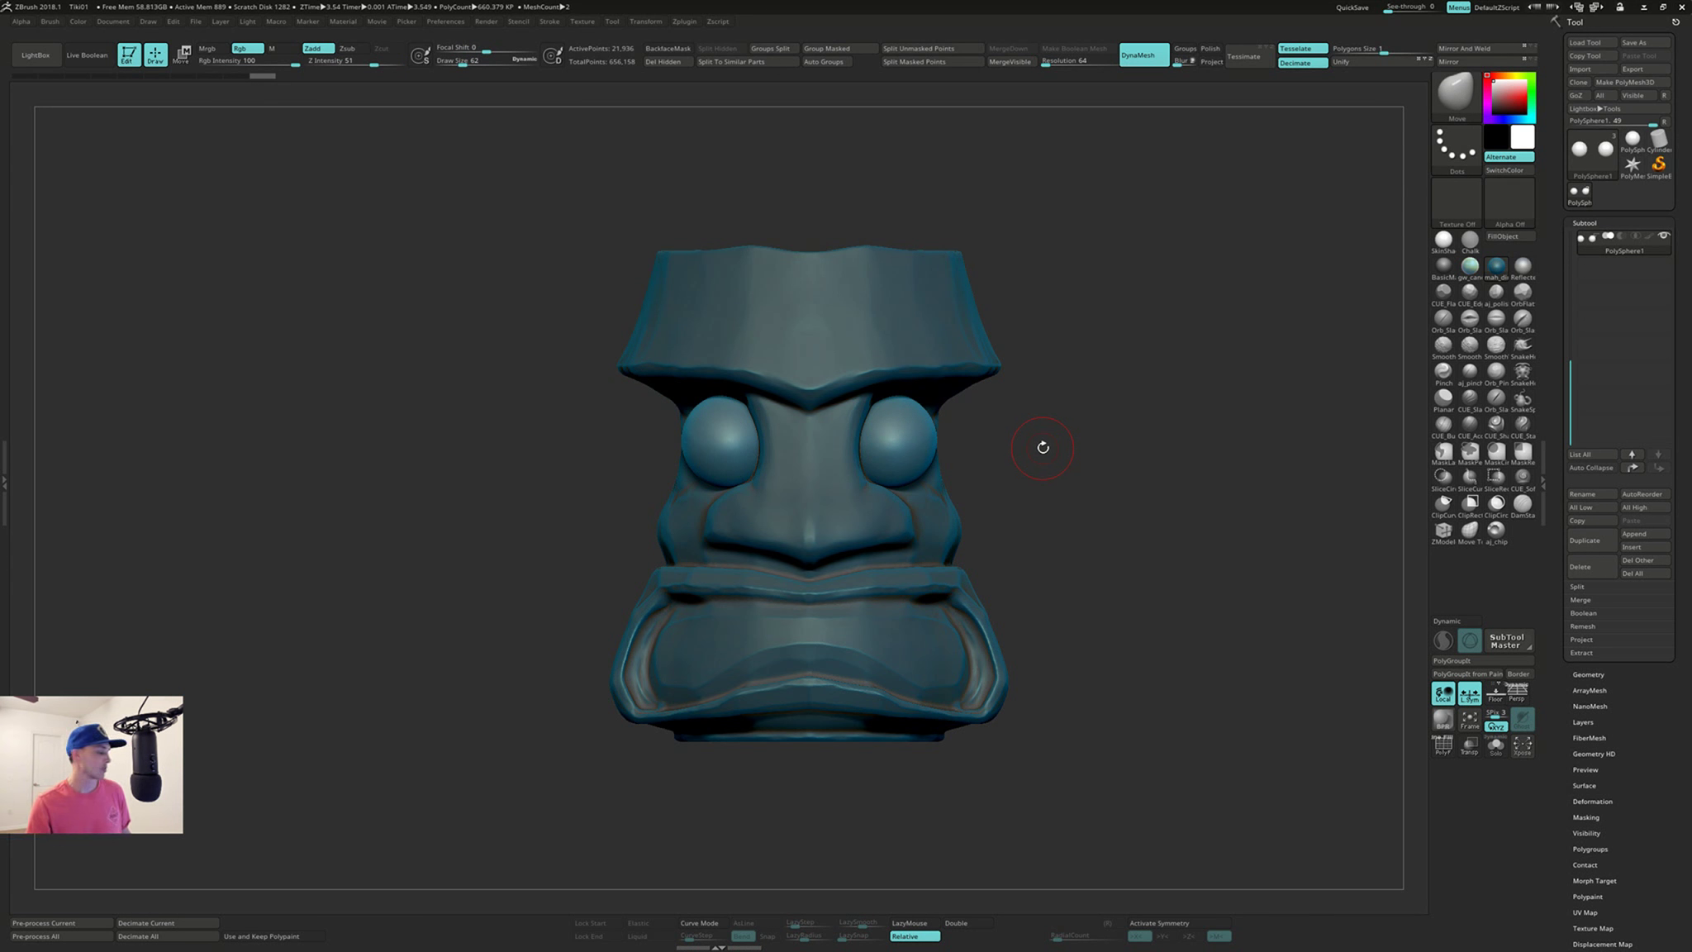
pyautogui.moveTo(1043, 450)
pyautogui.mouseDown()
pyautogui.moveTo(1012, 446)
pyautogui.moveTo(1084, 476)
pyautogui.moveTo(1088, 453)
pyautogui.moveTo(1001, 423)
pyautogui.moveTo(950, 437)
pyautogui.mouseUp()
pyautogui.press('2')
pyautogui.press('3')
pyautogui.keyDown('alt'); pyautogui.click(1007, 514); pyautogui.keyUp('alt')
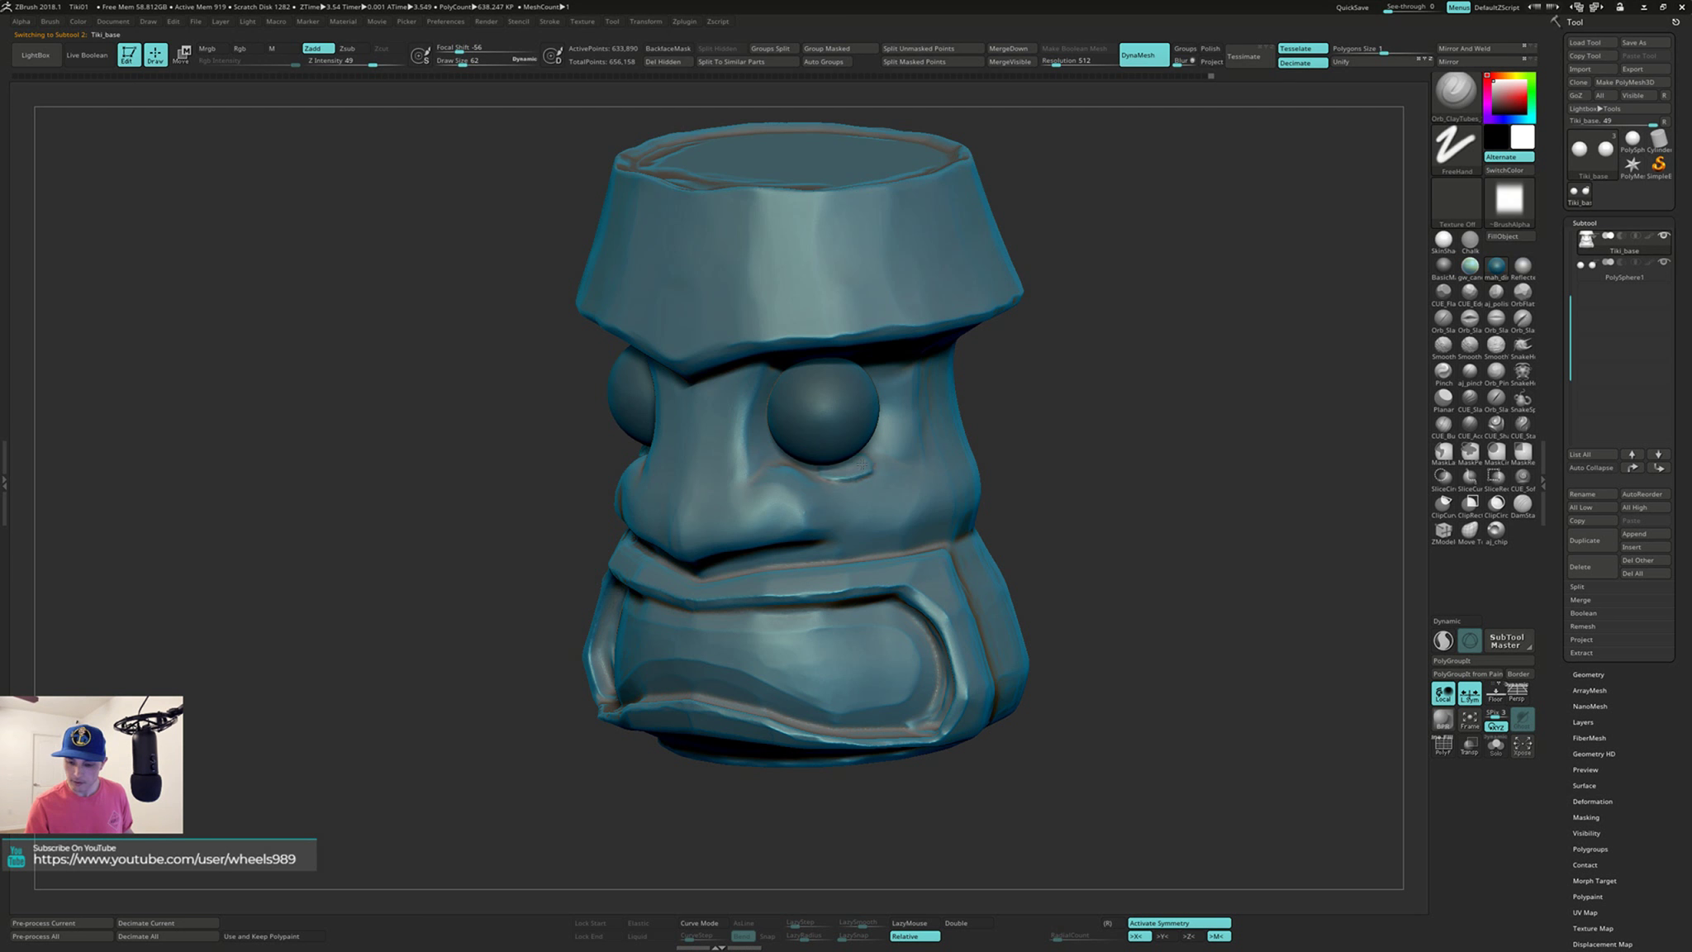
# Step: Build up clay eyelid rims above and around the outer sides of the eyes and remesh the head with DynaMesh
pyautogui.moveTo(875, 454)
pyautogui.mouseDown(button='right')
pyautogui.moveTo(892, 445)
pyautogui.moveTo(873, 461)
pyautogui.moveTo(873, 447)
pyautogui.mouseUp(button='right')
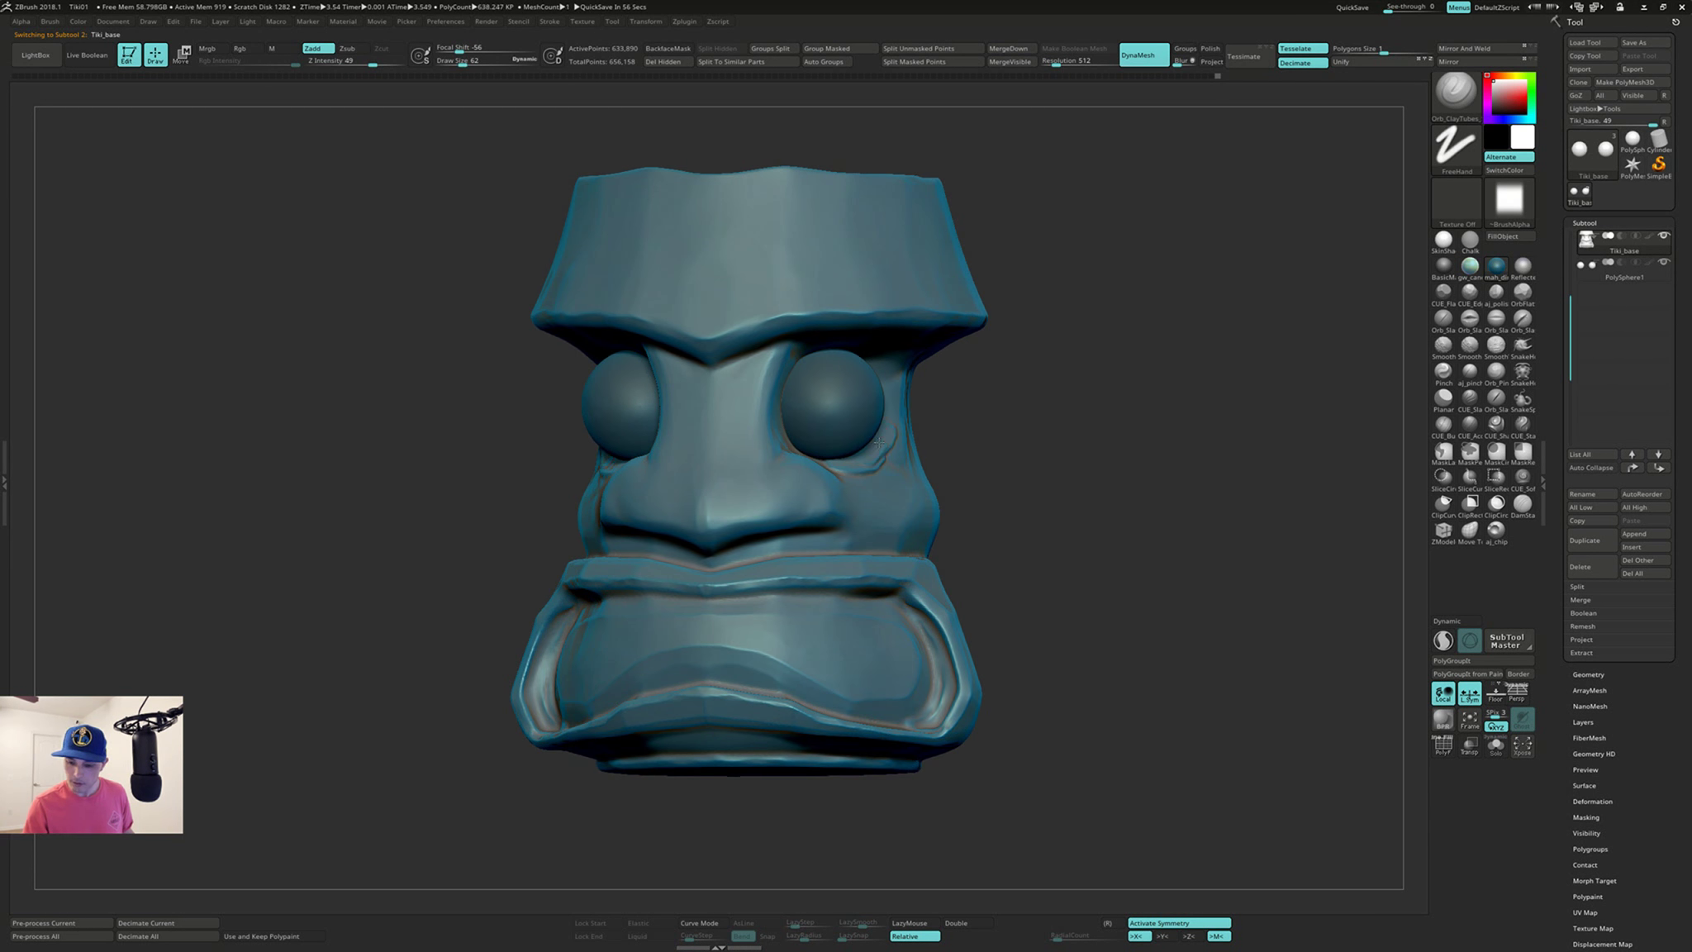
pyautogui.moveTo(882, 417); pyautogui.dragTo(888, 411, button='right')
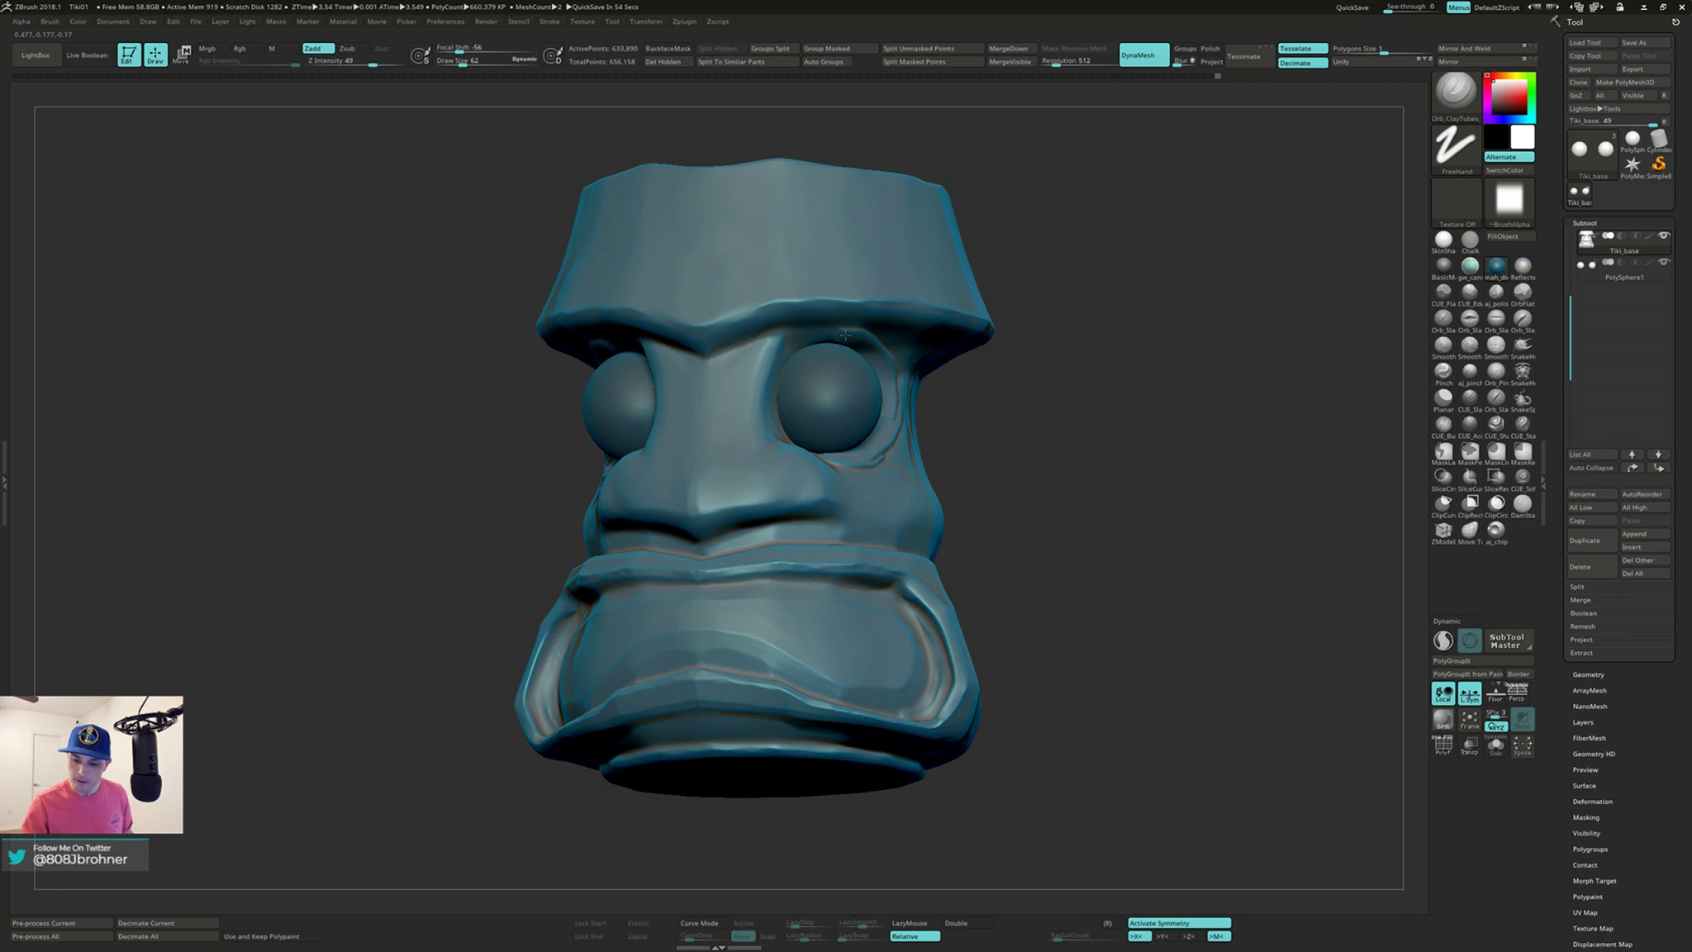
pyautogui.moveTo(845, 335)
pyautogui.mouseDown(button='right')
pyautogui.moveTo(824, 337)
pyautogui.moveTo(839, 339)
pyautogui.mouseUp(button='right')
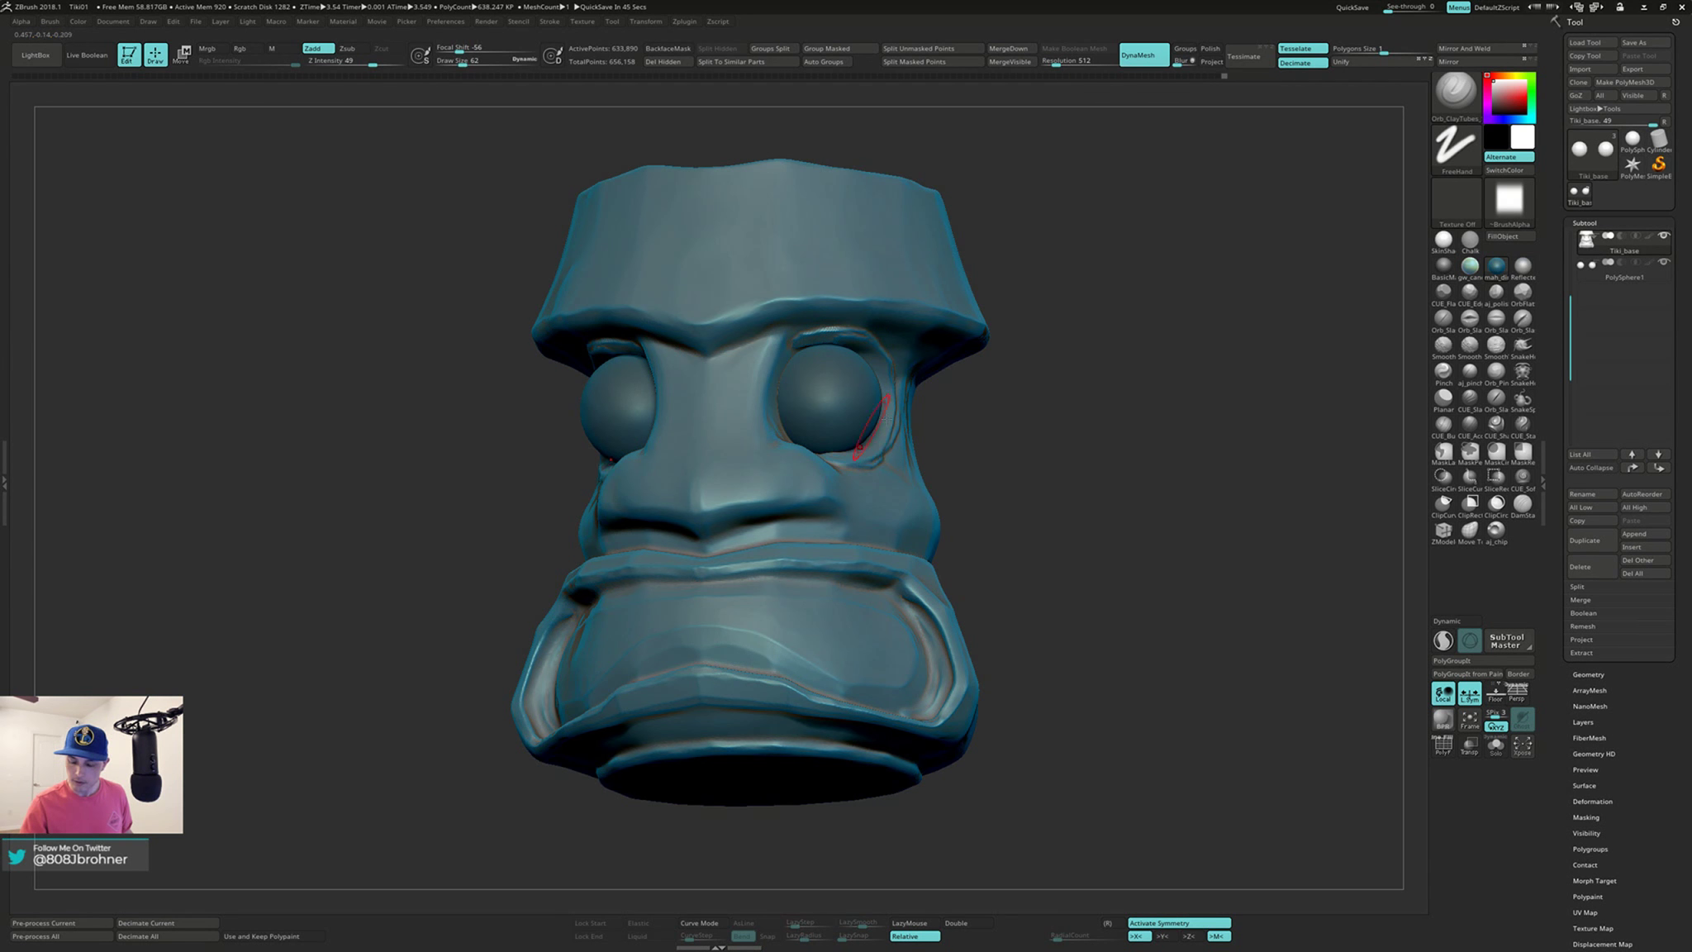
pyautogui.press('ctrl')
pyautogui.moveTo(1053, 472)
pyautogui.mouseDown(button='right')
pyautogui.moveTo(1034, 423)
pyautogui.moveTo(1036, 471)
pyautogui.moveTo(927, 392)
pyautogui.moveTo(923, 368)
pyautogui.moveTo(880, 445)
pyautogui.mouseUp(button='right')
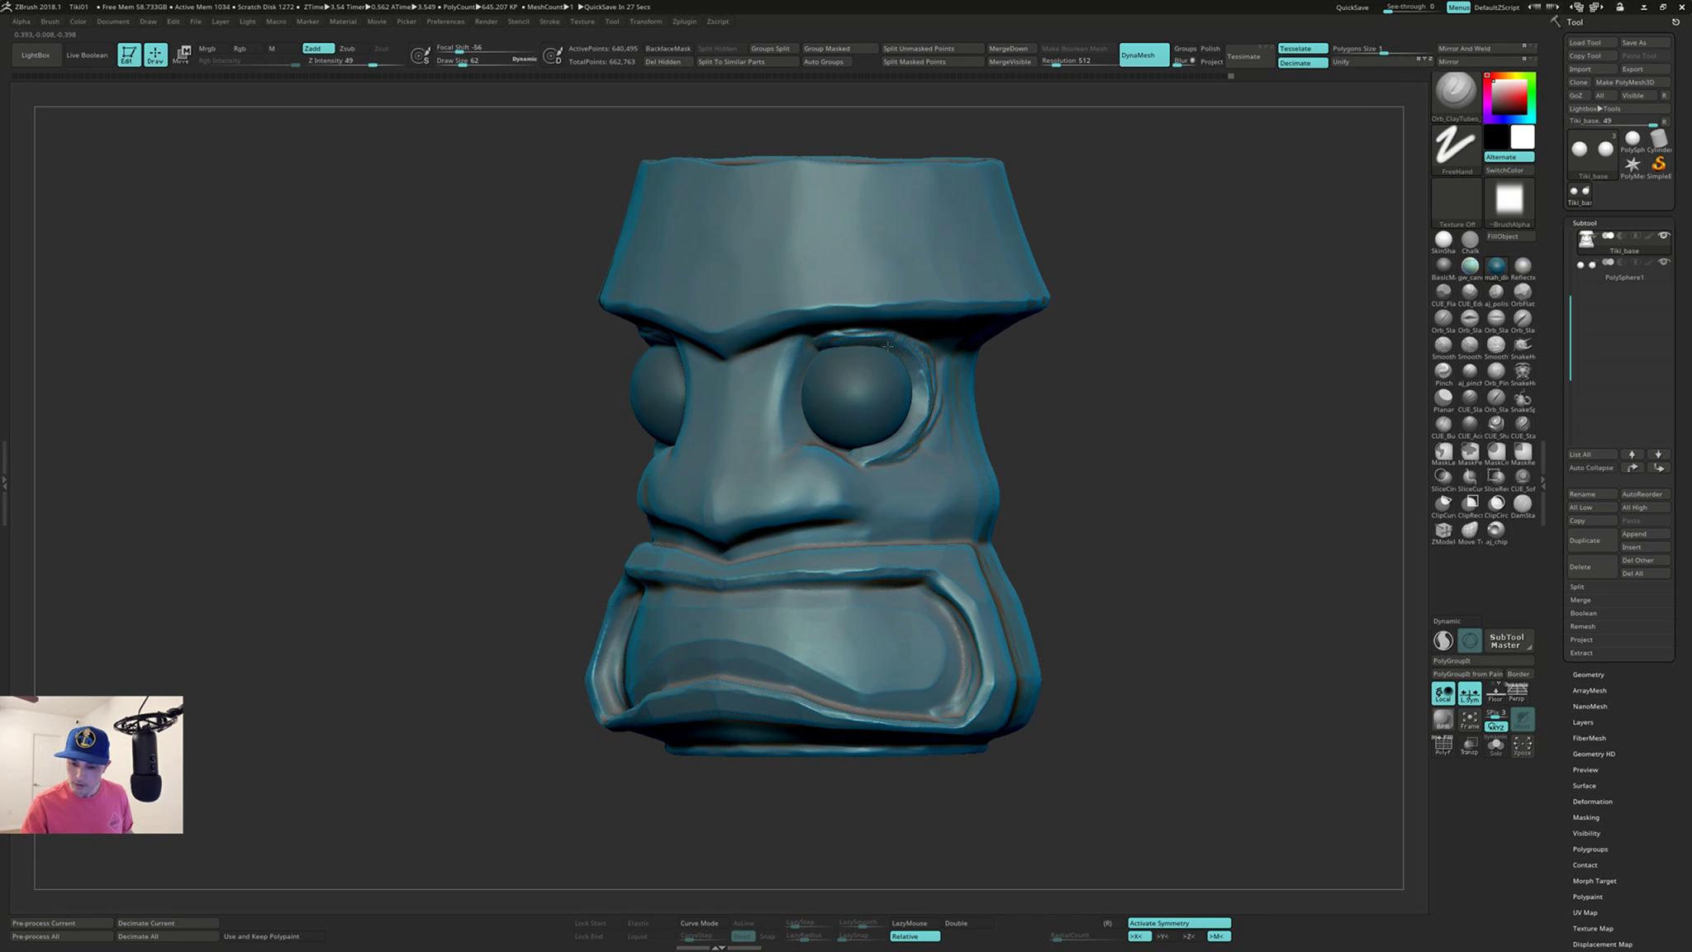
pyautogui.keyDown('ctrl'); pyautogui.moveTo(1084, 386); pyautogui.dragTo(1077, 466); pyautogui.keyUp('ctrl')
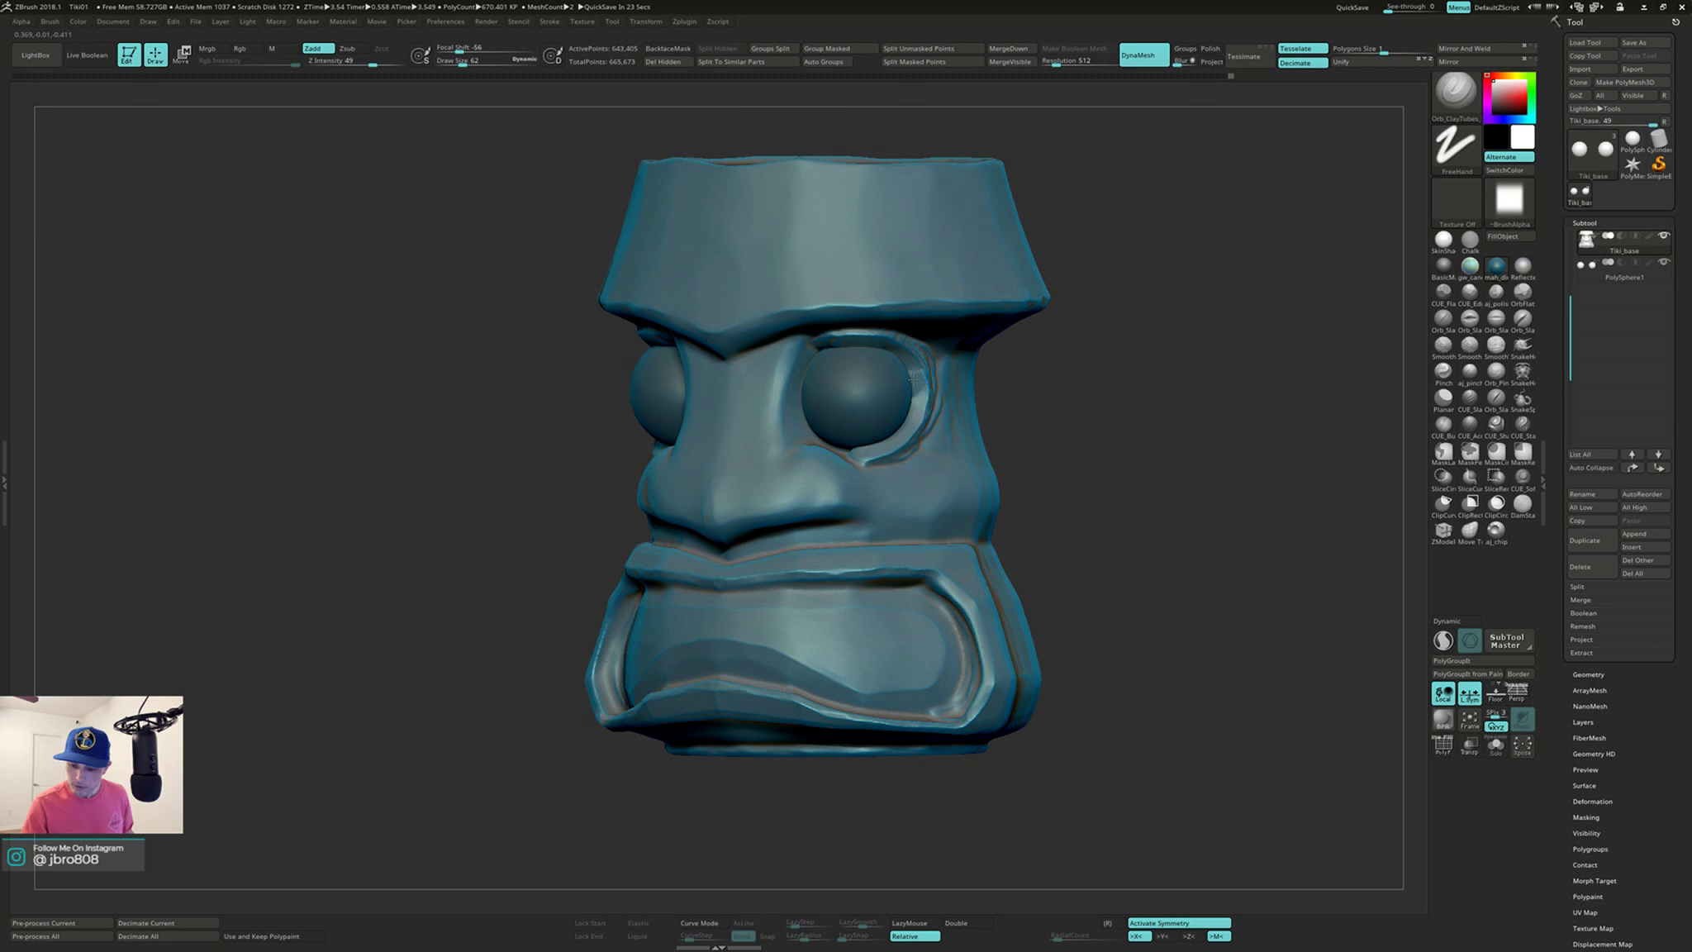
# Step: Thicken the rims over the tops and outer corners of the eyes and update the DynaMesh
pyautogui.moveTo(843, 338); pyautogui.dragTo(912, 384, button='right')
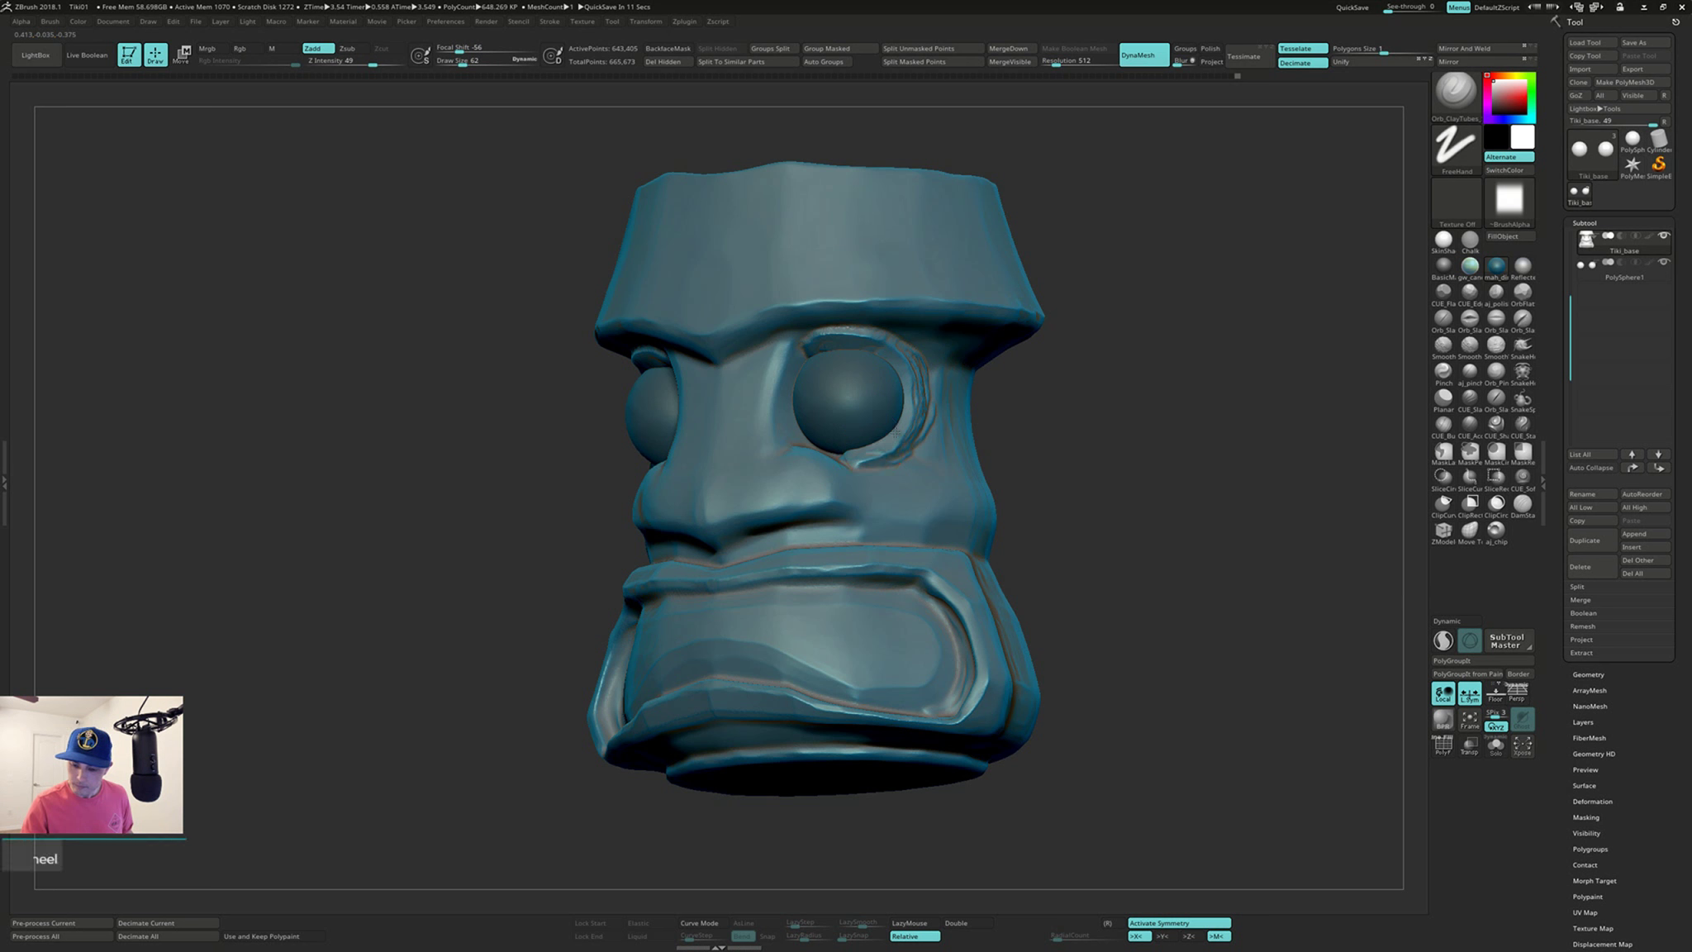
pyautogui.press('ctrl')
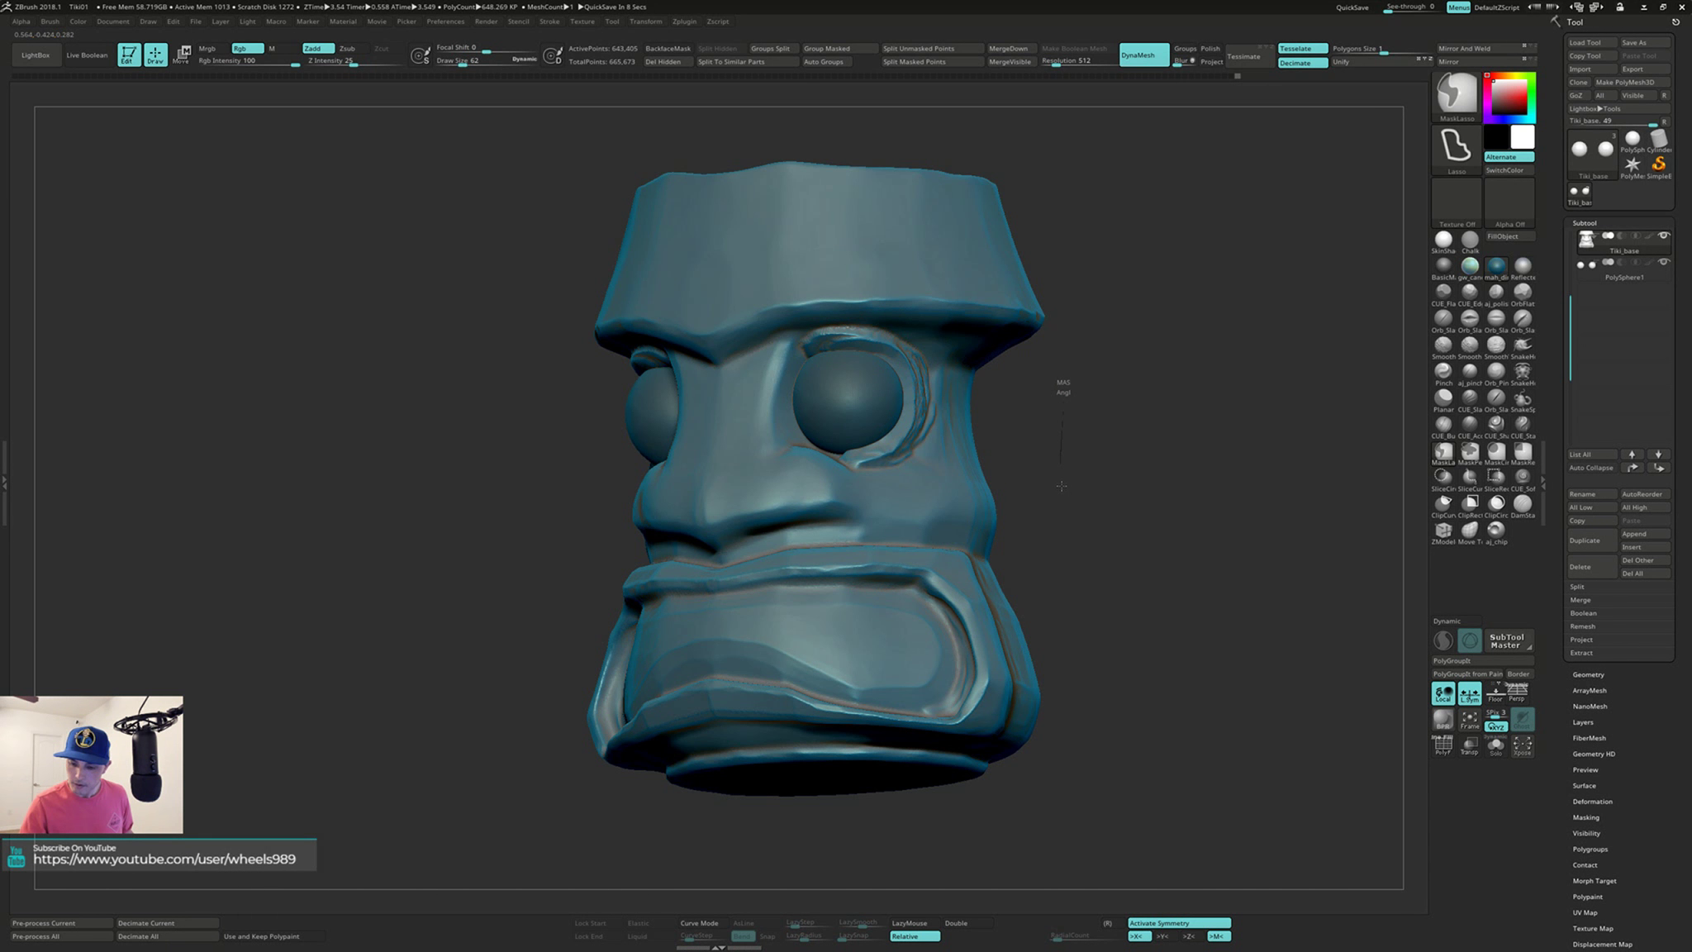
pyautogui.keyDown('ctrl'); pyautogui.moveTo(1051, 442); pyautogui.dragTo(1047, 439); pyautogui.keyUp('ctrl')
pyautogui.moveTo(1048, 440); pyautogui.dragTo(1070, 445)
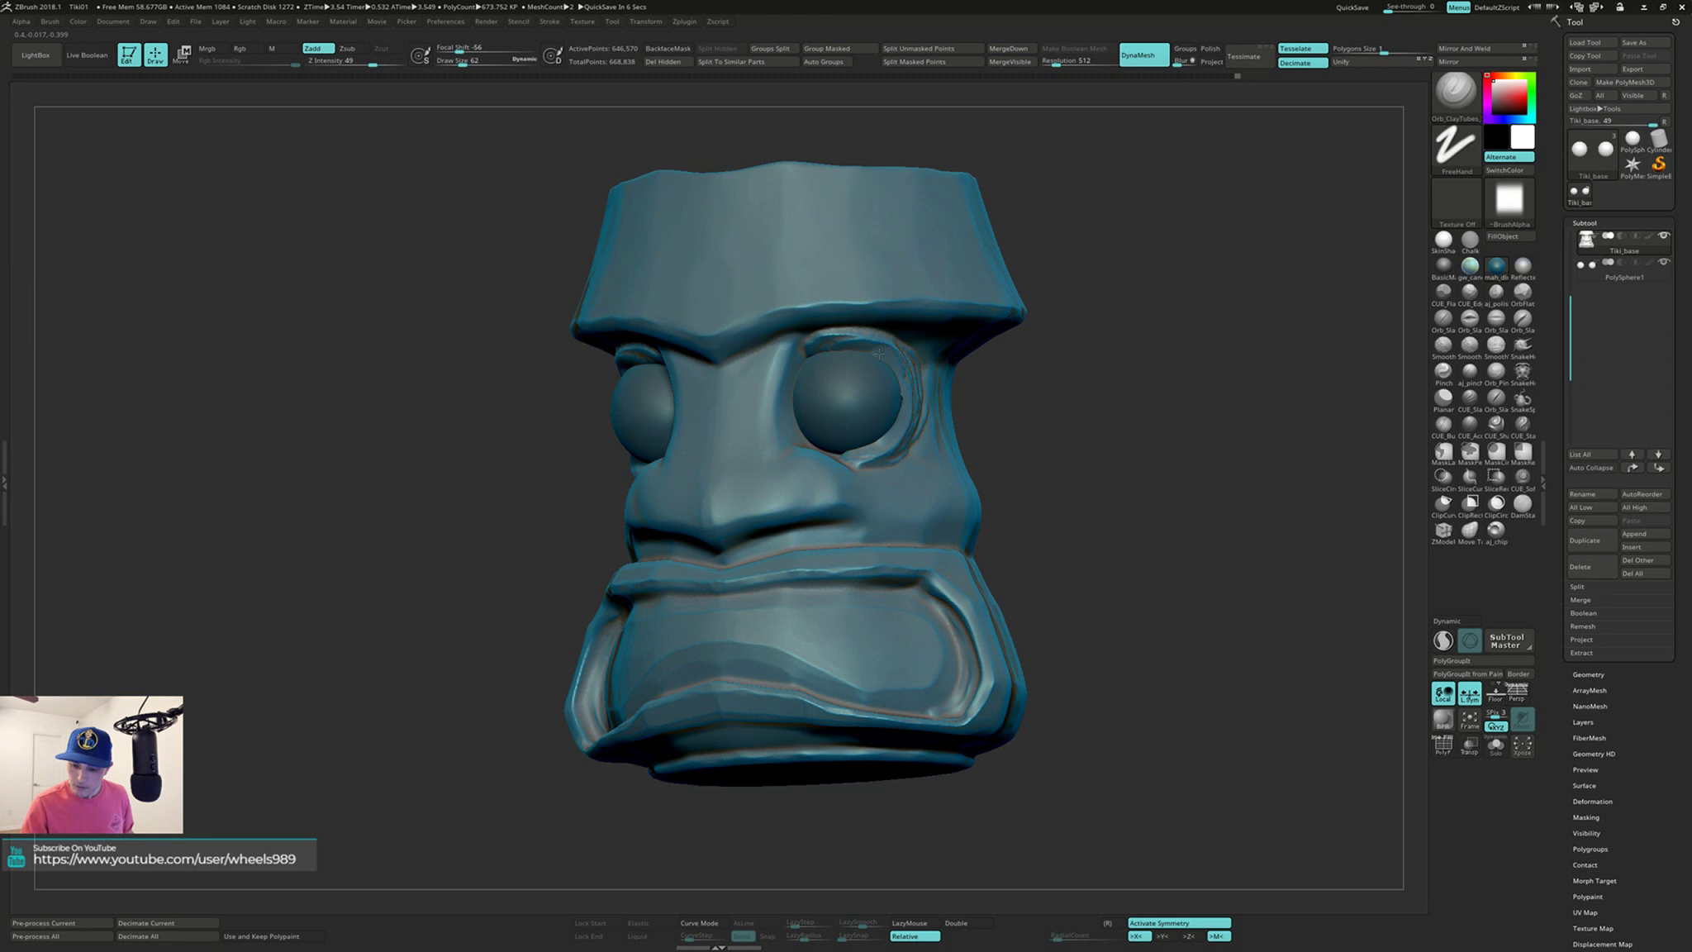
# Step: Fill out the rims beside the eyes toward the temples, check them from side and front, and remesh the head
pyautogui.moveTo(897, 371); pyautogui.dragTo(894, 428)
pyautogui.moveTo(1107, 399); pyautogui.dragTo(1069, 409)
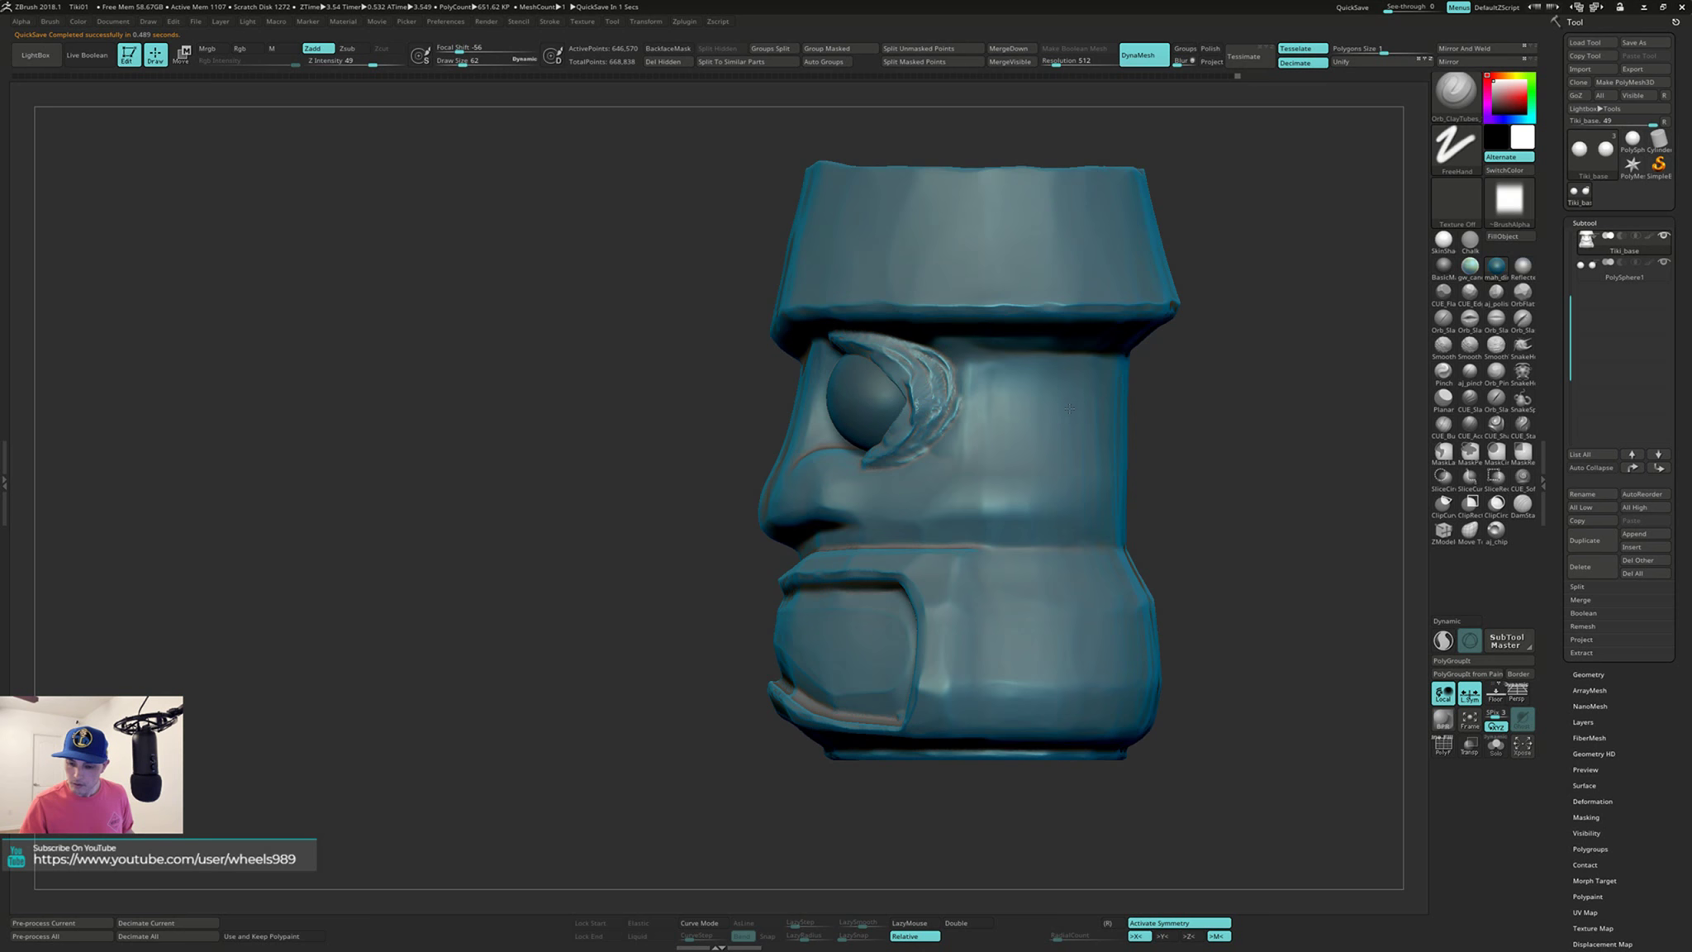
pyautogui.moveTo(1088, 399)
pyautogui.mouseDown(button='right')
pyautogui.moveTo(1143, 380)
pyautogui.moveTo(1167, 397)
pyautogui.mouseUp(button='right')
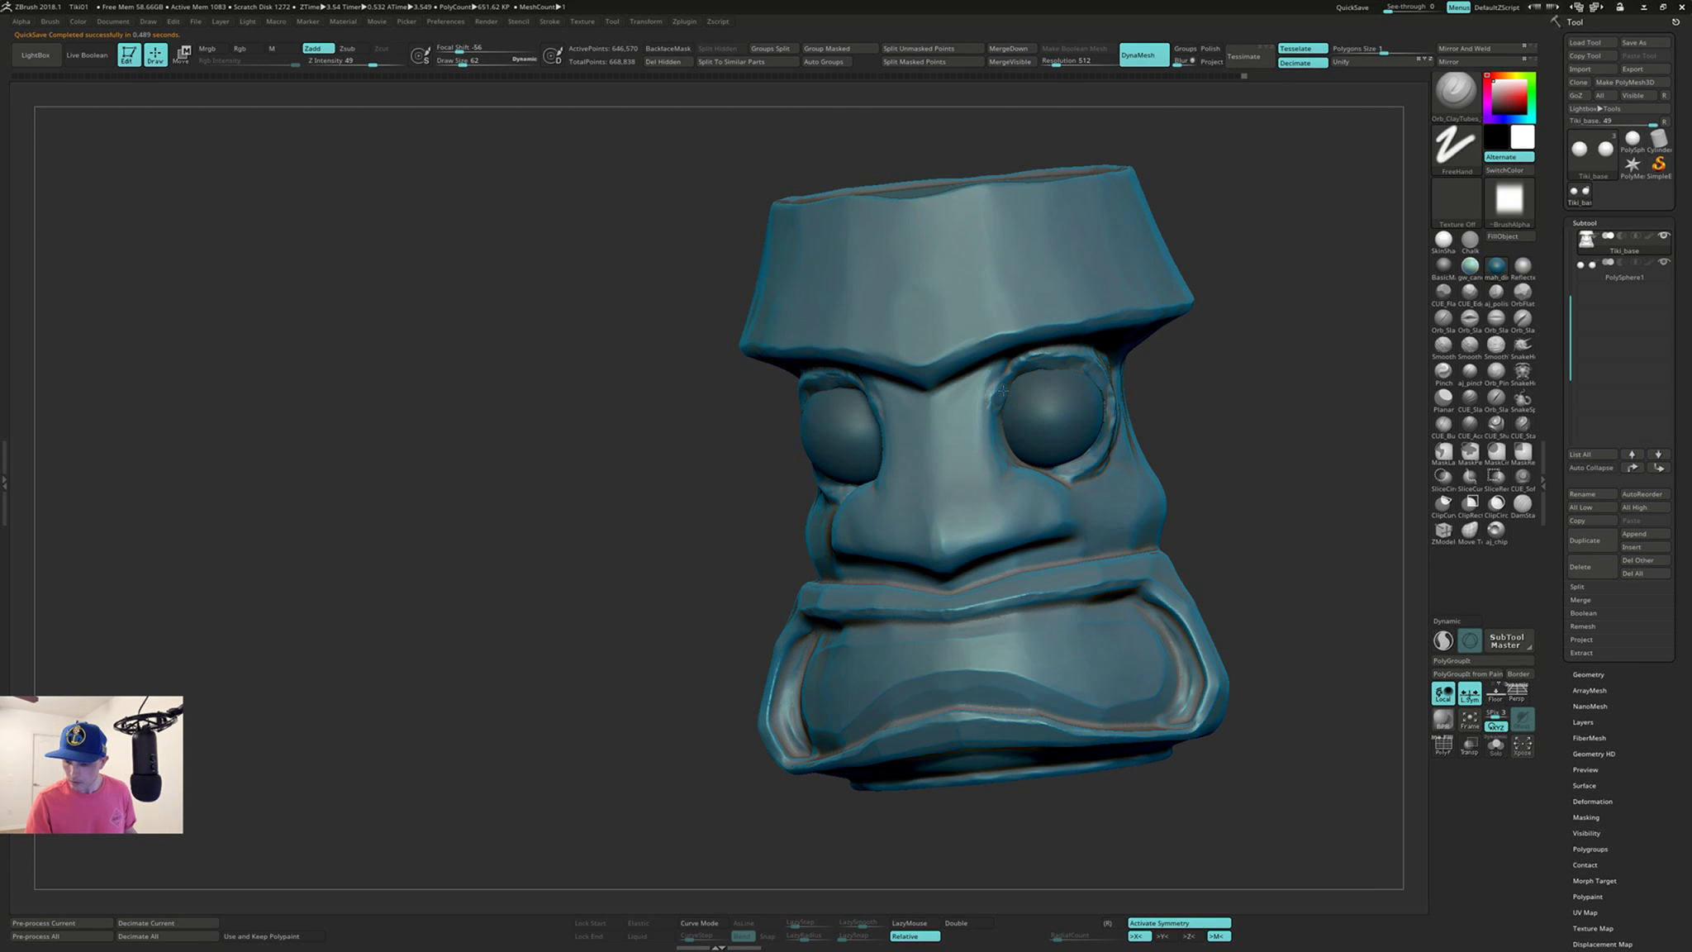
pyautogui.moveTo(1011, 399); pyautogui.dragTo(952, 416, button='right')
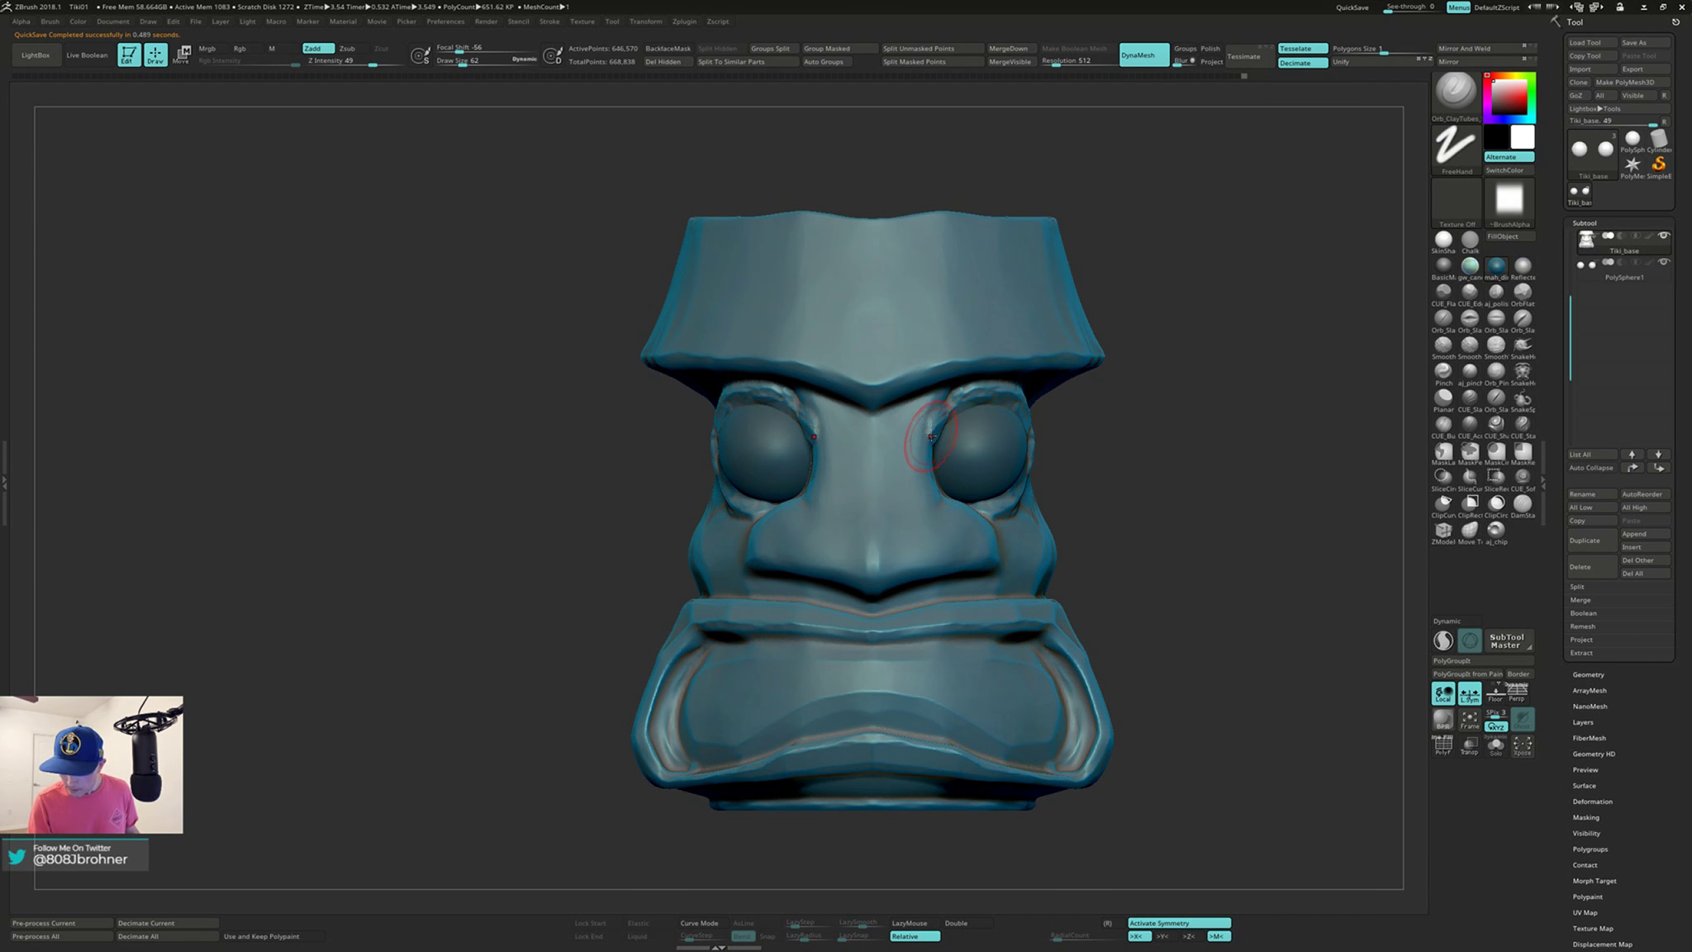
pyautogui.press('ctrl')
pyautogui.keyDown('ctrl'); pyautogui.moveTo(1147, 506); pyautogui.dragTo(1148, 506); pyautogui.keyUp('ctrl')
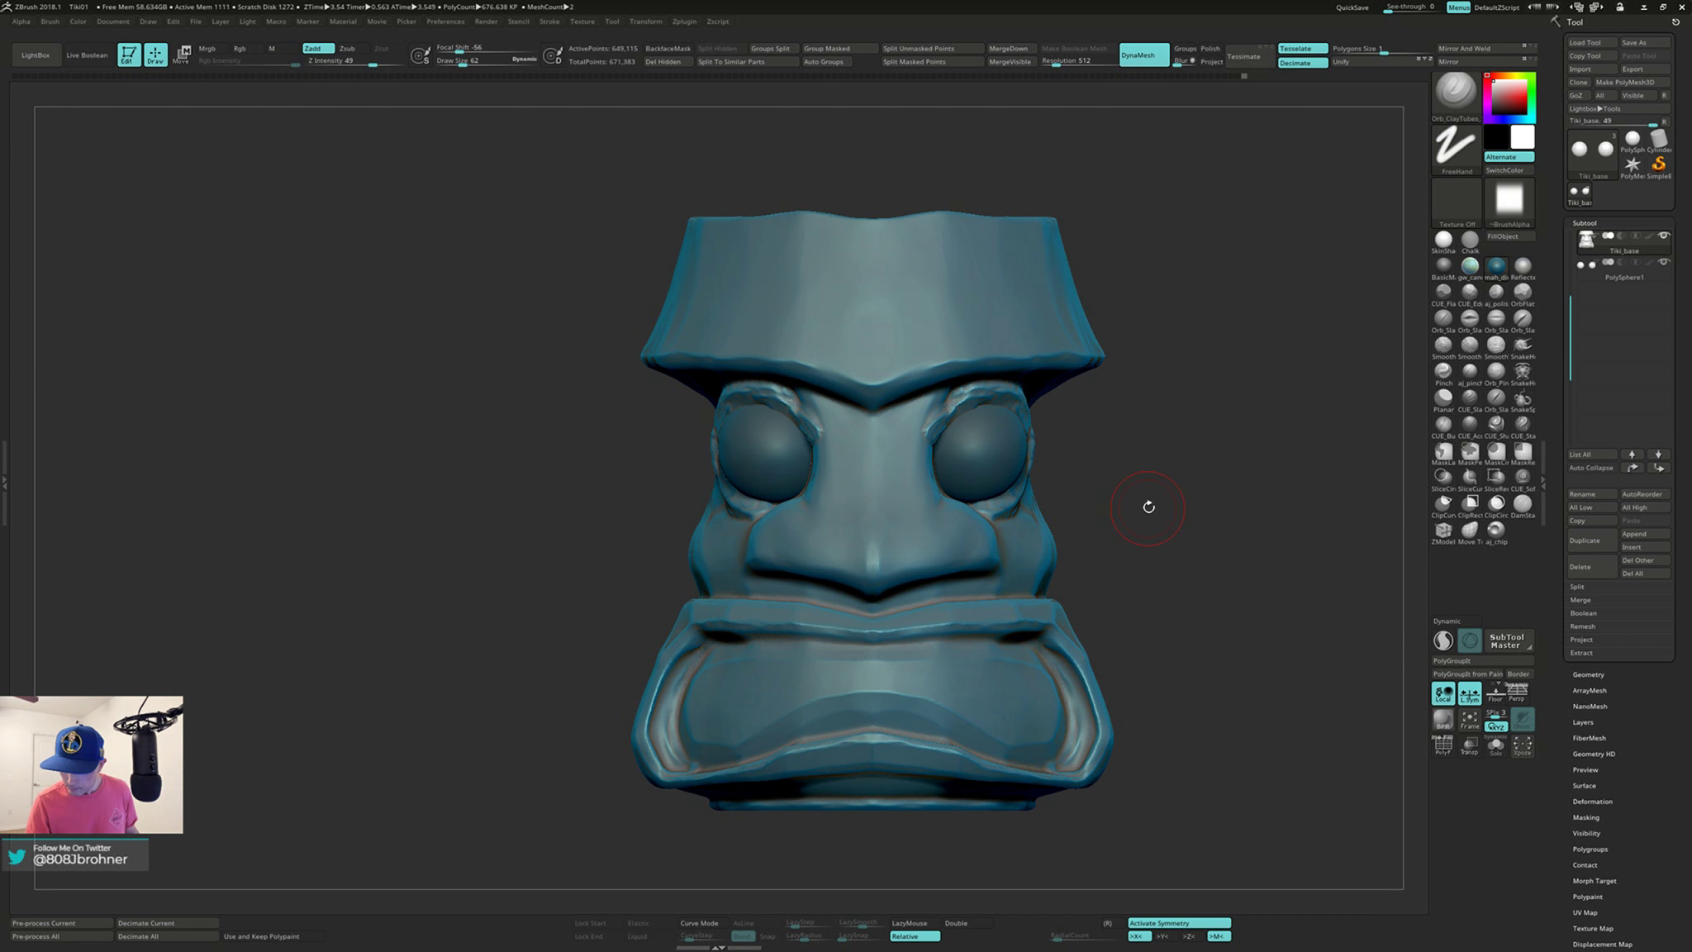
# Step: Extend the upper eyelids diagonally down toward the nose bridge, smooth the outer rims and remesh the head with DynaMesh
pyautogui.keyDown('alt'); pyautogui.moveTo(1148, 453); pyautogui.dragTo(1073, 452, button='right'); pyautogui.keyUp('alt')
pyautogui.moveTo(838, 444); pyautogui.dragTo(855, 437)
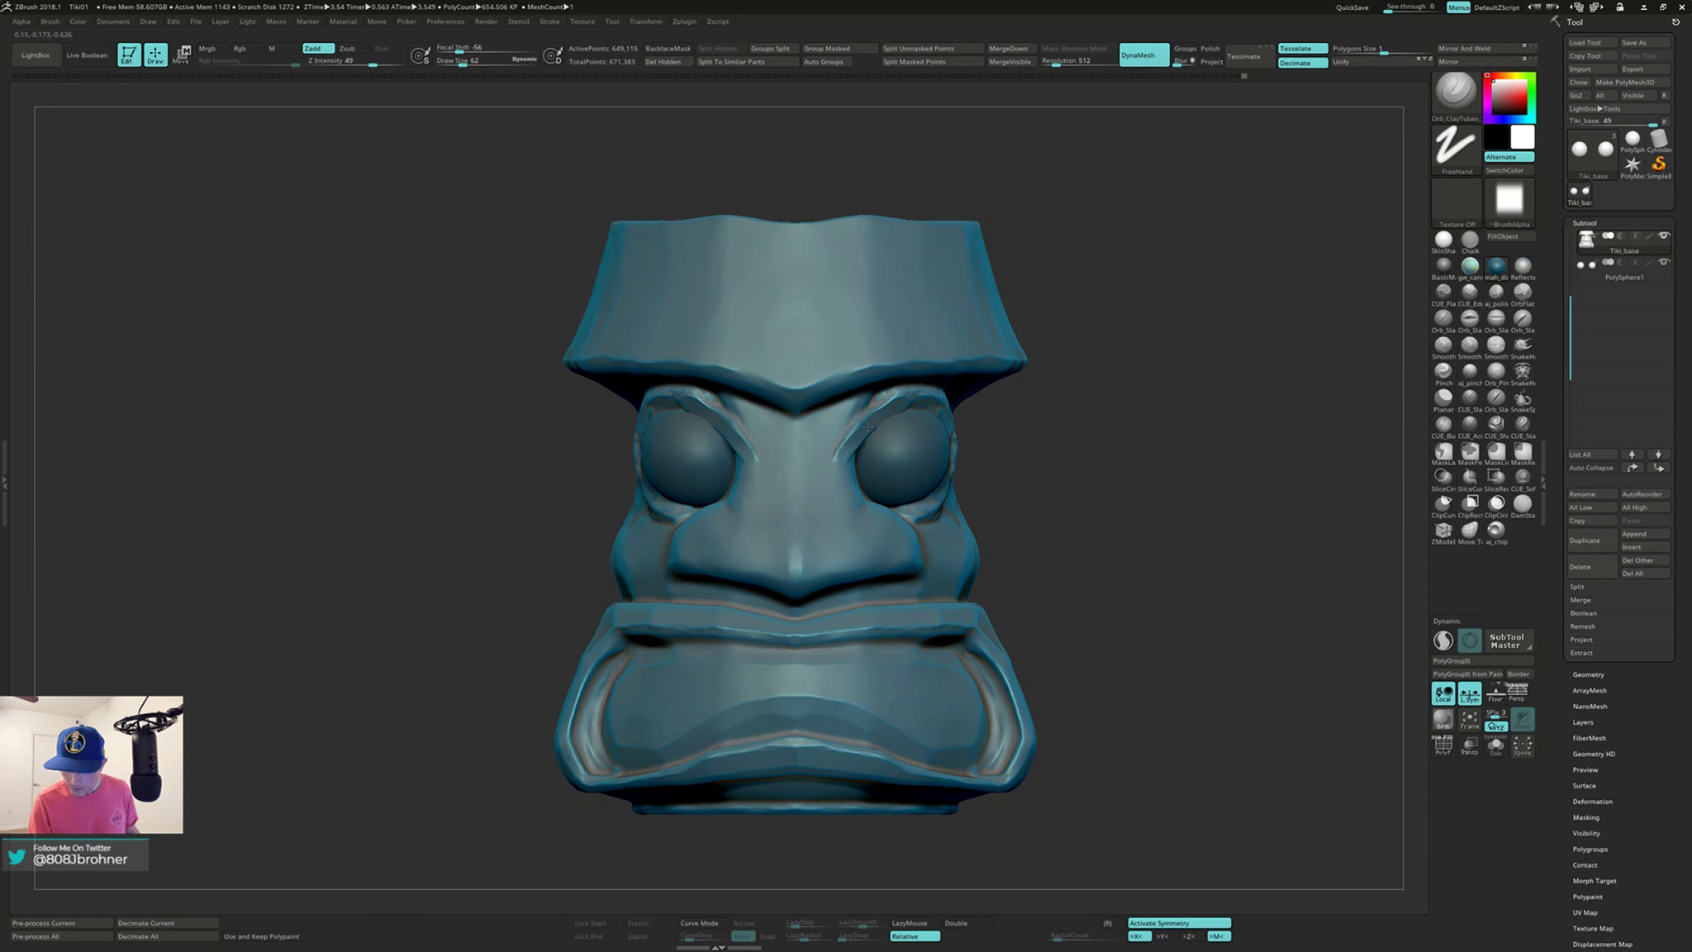
pyautogui.moveTo(901, 419)
pyautogui.mouseDown(button='right')
pyautogui.moveTo(869, 416)
pyautogui.moveTo(897, 401)
pyautogui.mouseUp(button='right')
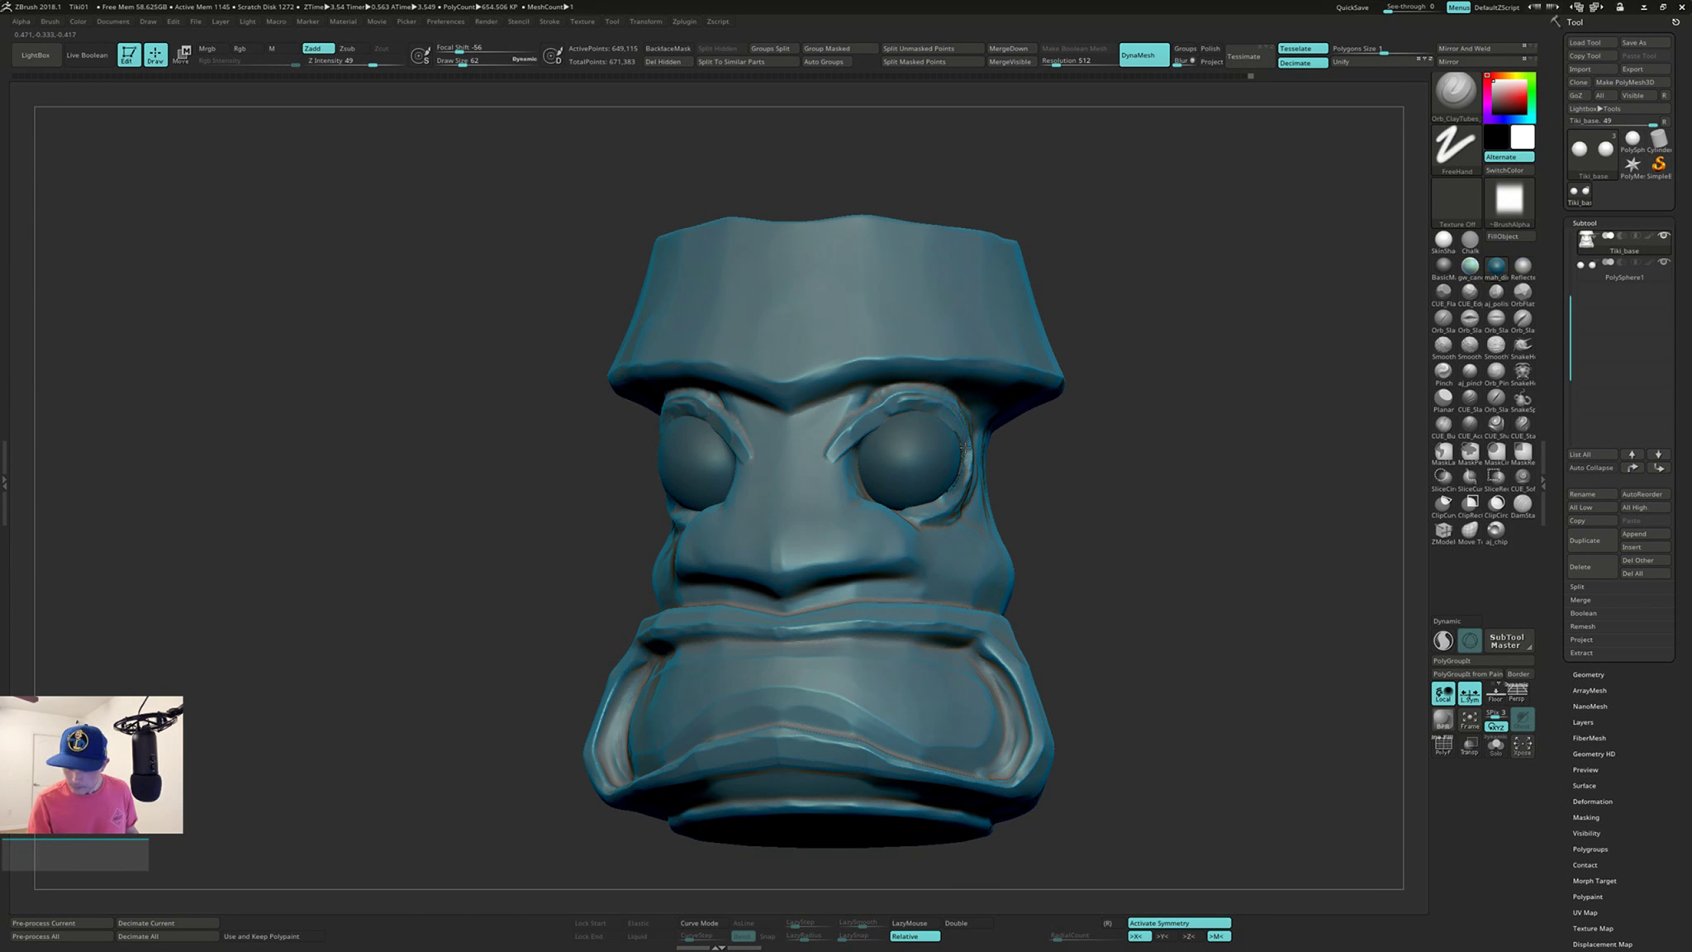
pyautogui.moveTo(990, 431); pyautogui.dragTo(962, 422, button='right')
pyautogui.keyDown('shift'); pyautogui.moveTo(958, 421); pyautogui.dragTo(948, 489); pyautogui.keyUp('shift')
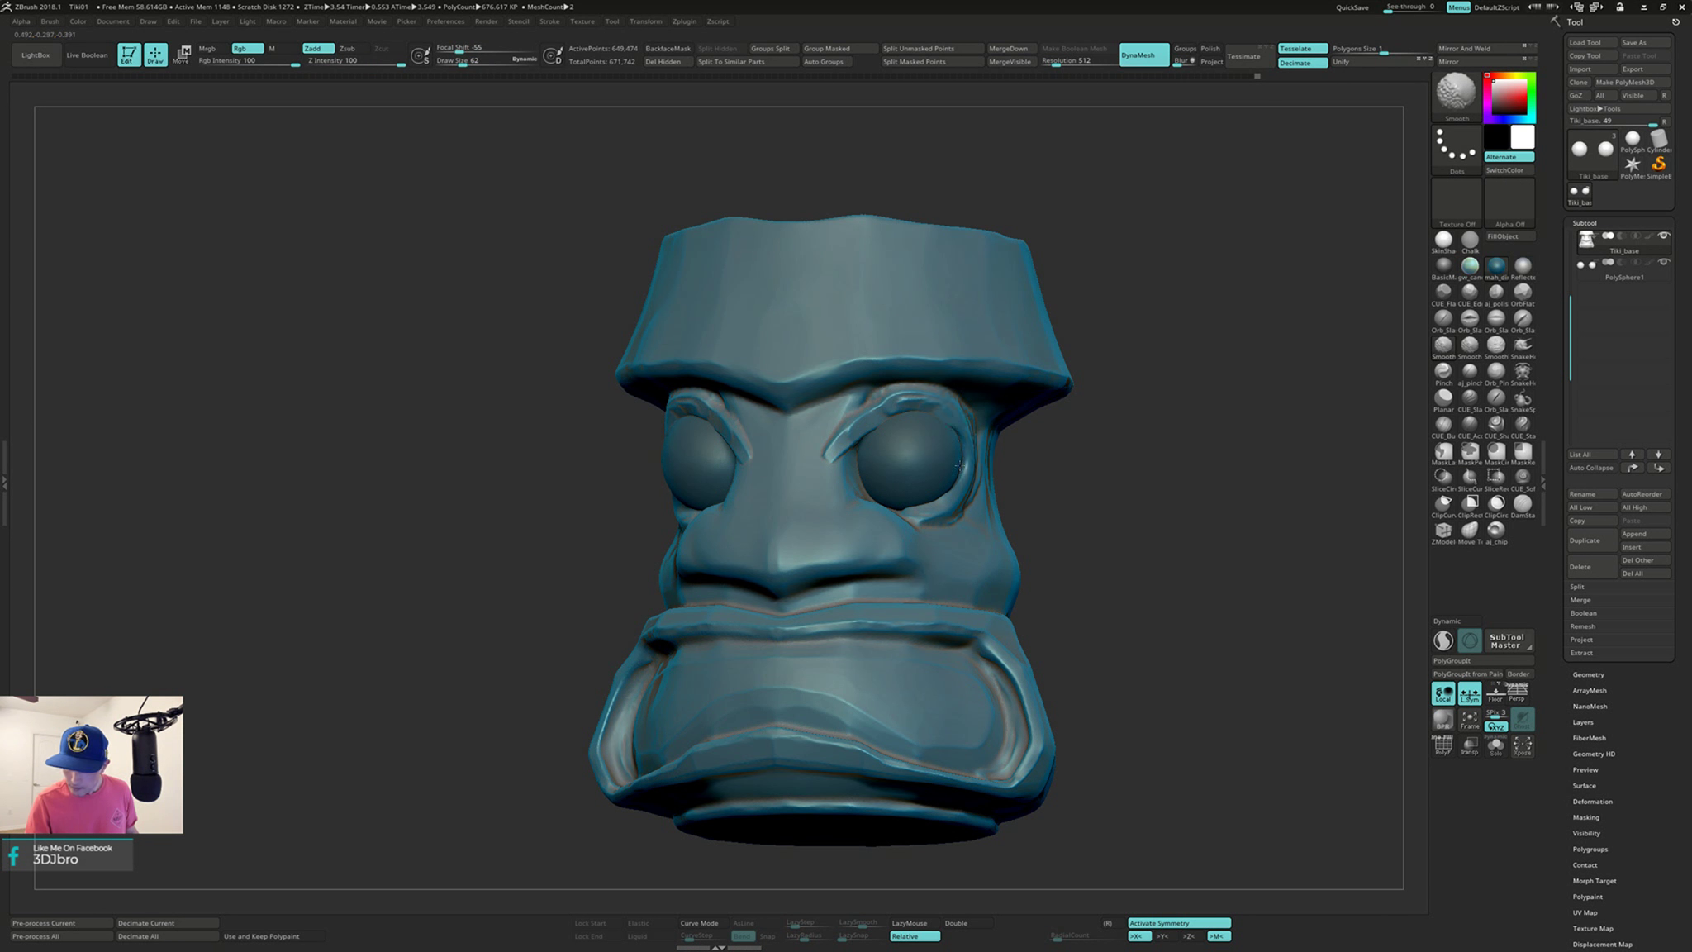
pyautogui.moveTo(1051, 468)
pyautogui.keyDown('ctrl'); pyautogui.mouseDown()
pyautogui.moveTo(1064, 549)
pyautogui.moveTo(1058, 537)
pyautogui.mouseUp(); pyautogui.keyUp('ctrl')
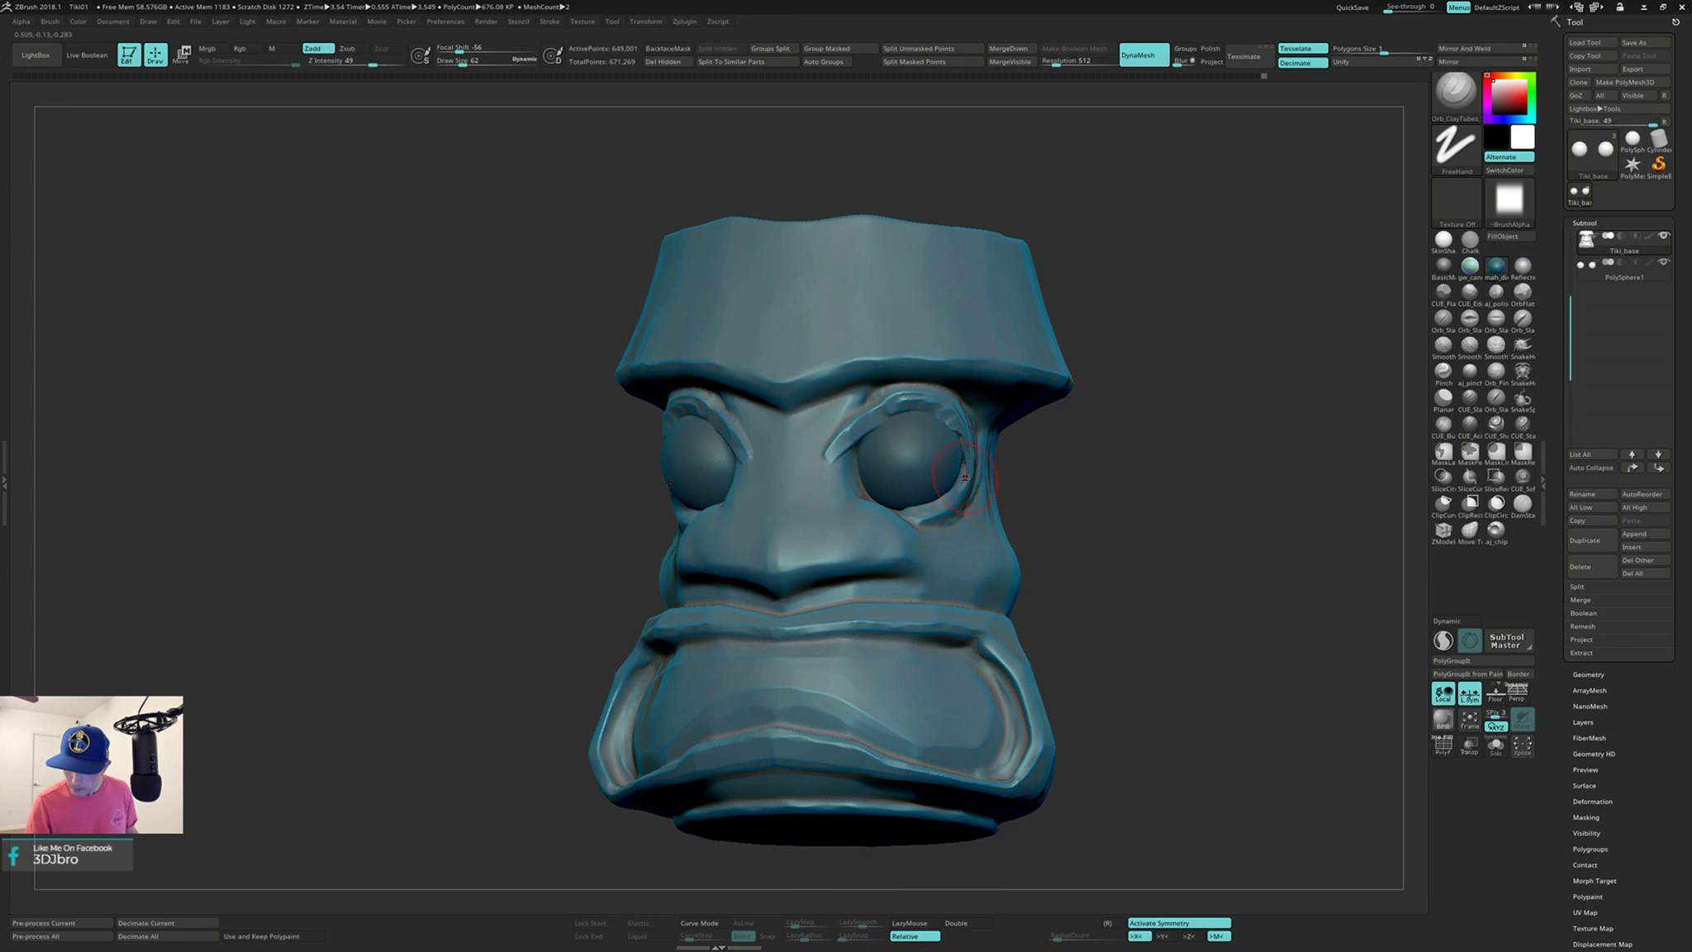
pyautogui.press('ctrl')
pyautogui.press('shift')
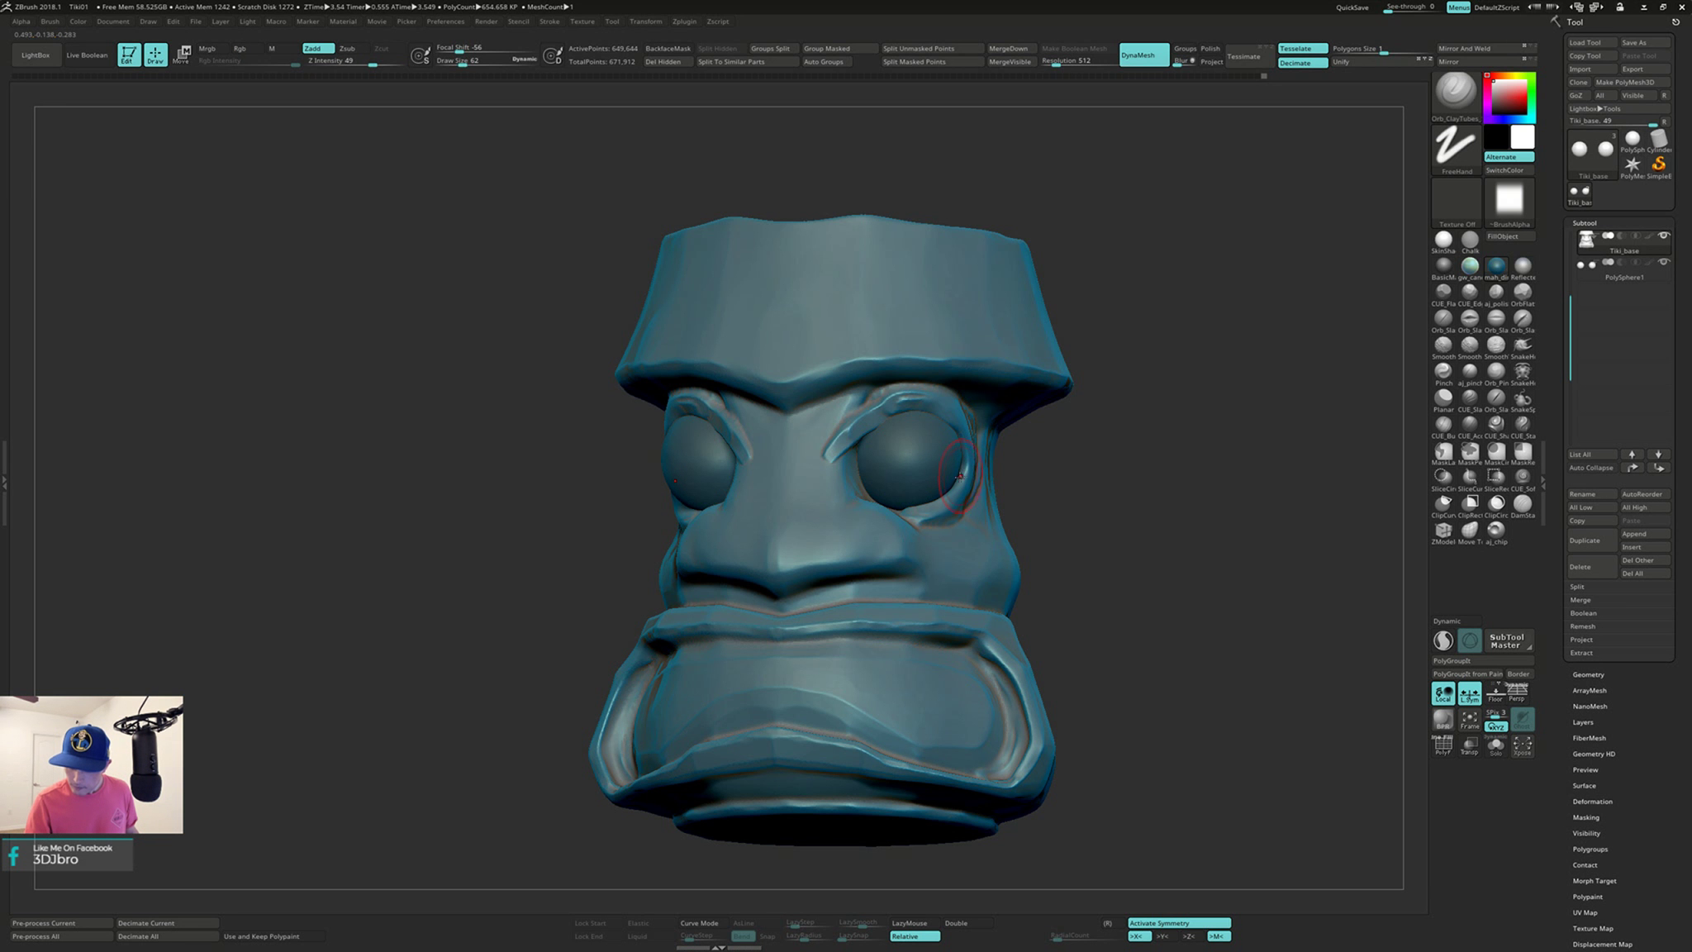
# Step: Isolate the Tiki_base subtool with Solo and turn on BackfaceMask for the clay brush
pyautogui.moveTo(925, 455)
pyautogui.mouseDown(button='right')
pyautogui.moveTo(955, 452)
pyautogui.moveTo(955, 466)
pyautogui.moveTo(905, 459)
pyautogui.moveTo(955, 452)
pyautogui.moveTo(905, 430)
pyautogui.moveTo(962, 448)
pyautogui.mouseUp(button='right')
pyautogui.hotkey('alt', 's')
pyautogui.hotkey('alt', 's')
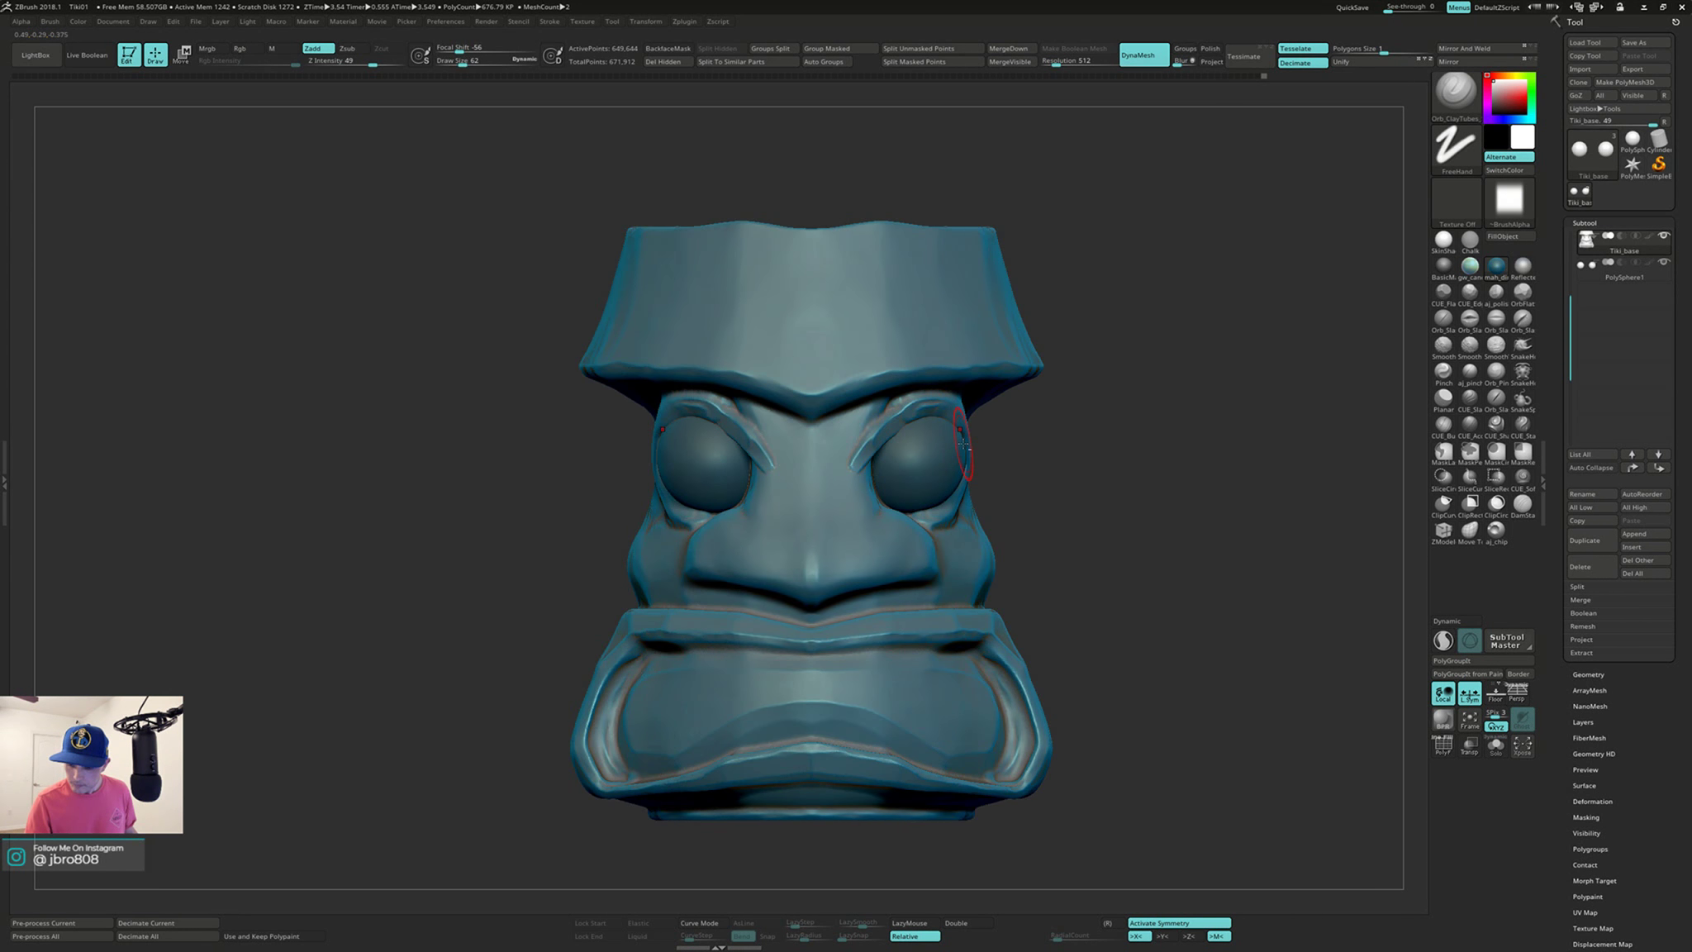
pyautogui.hotkey('alt', 's')
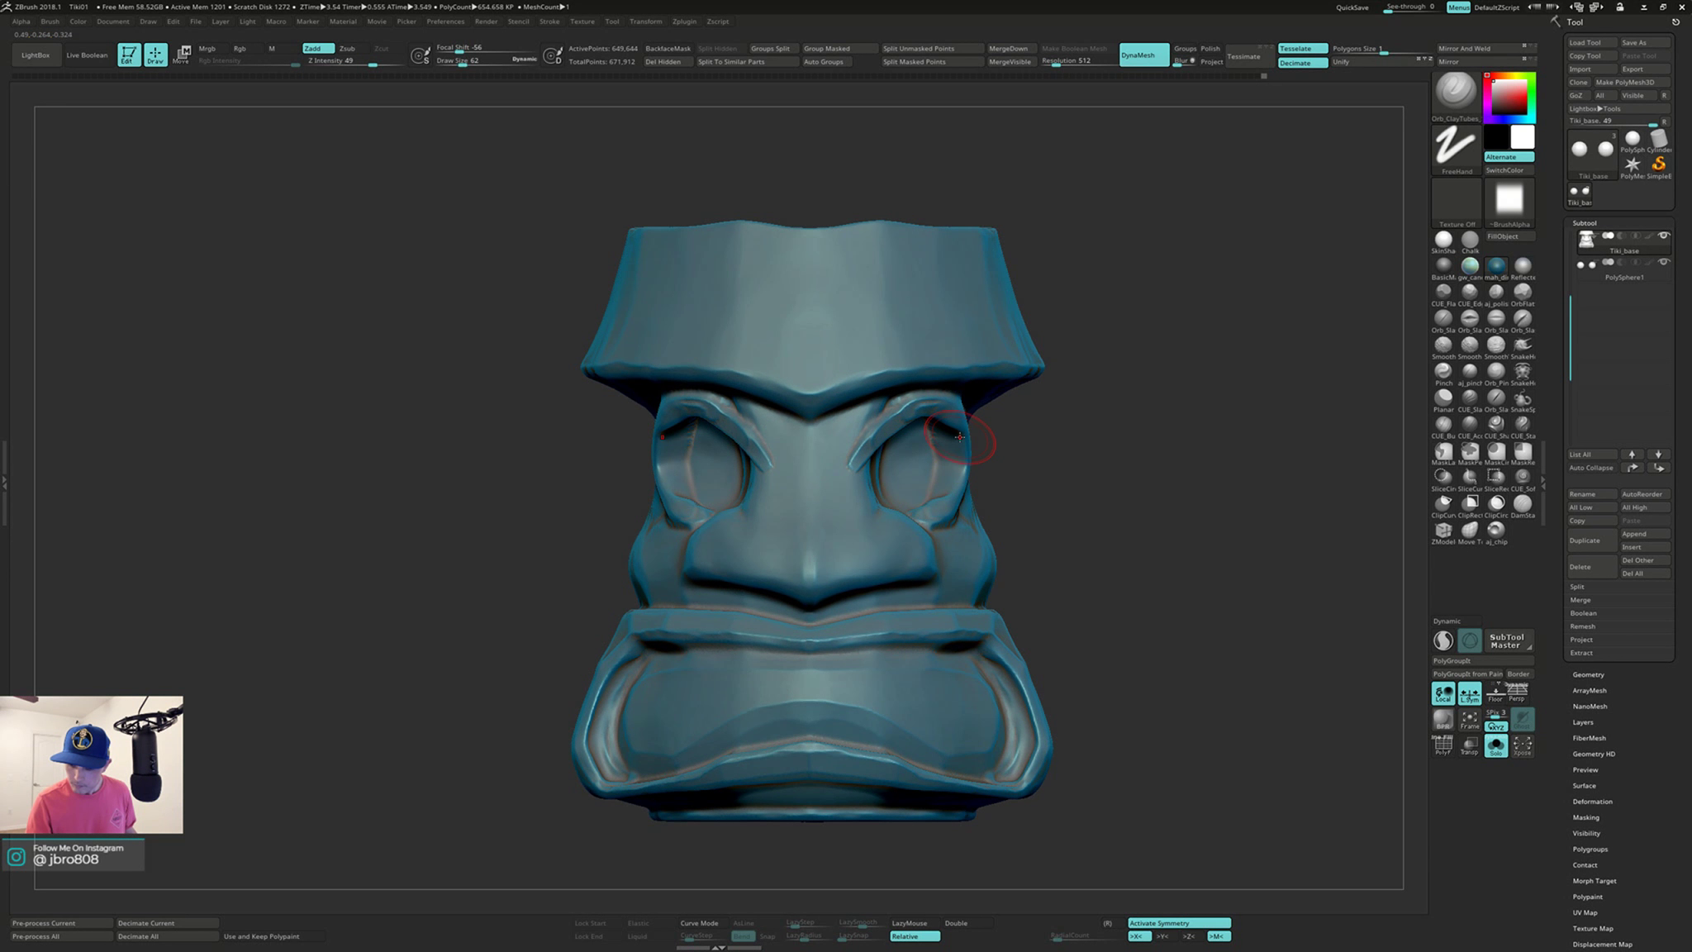
pyautogui.moveTo(959, 478)
pyautogui.mouseDown(button='right')
pyautogui.moveTo(975, 425)
pyautogui.moveTo(996, 423)
pyautogui.mouseUp(button='right')
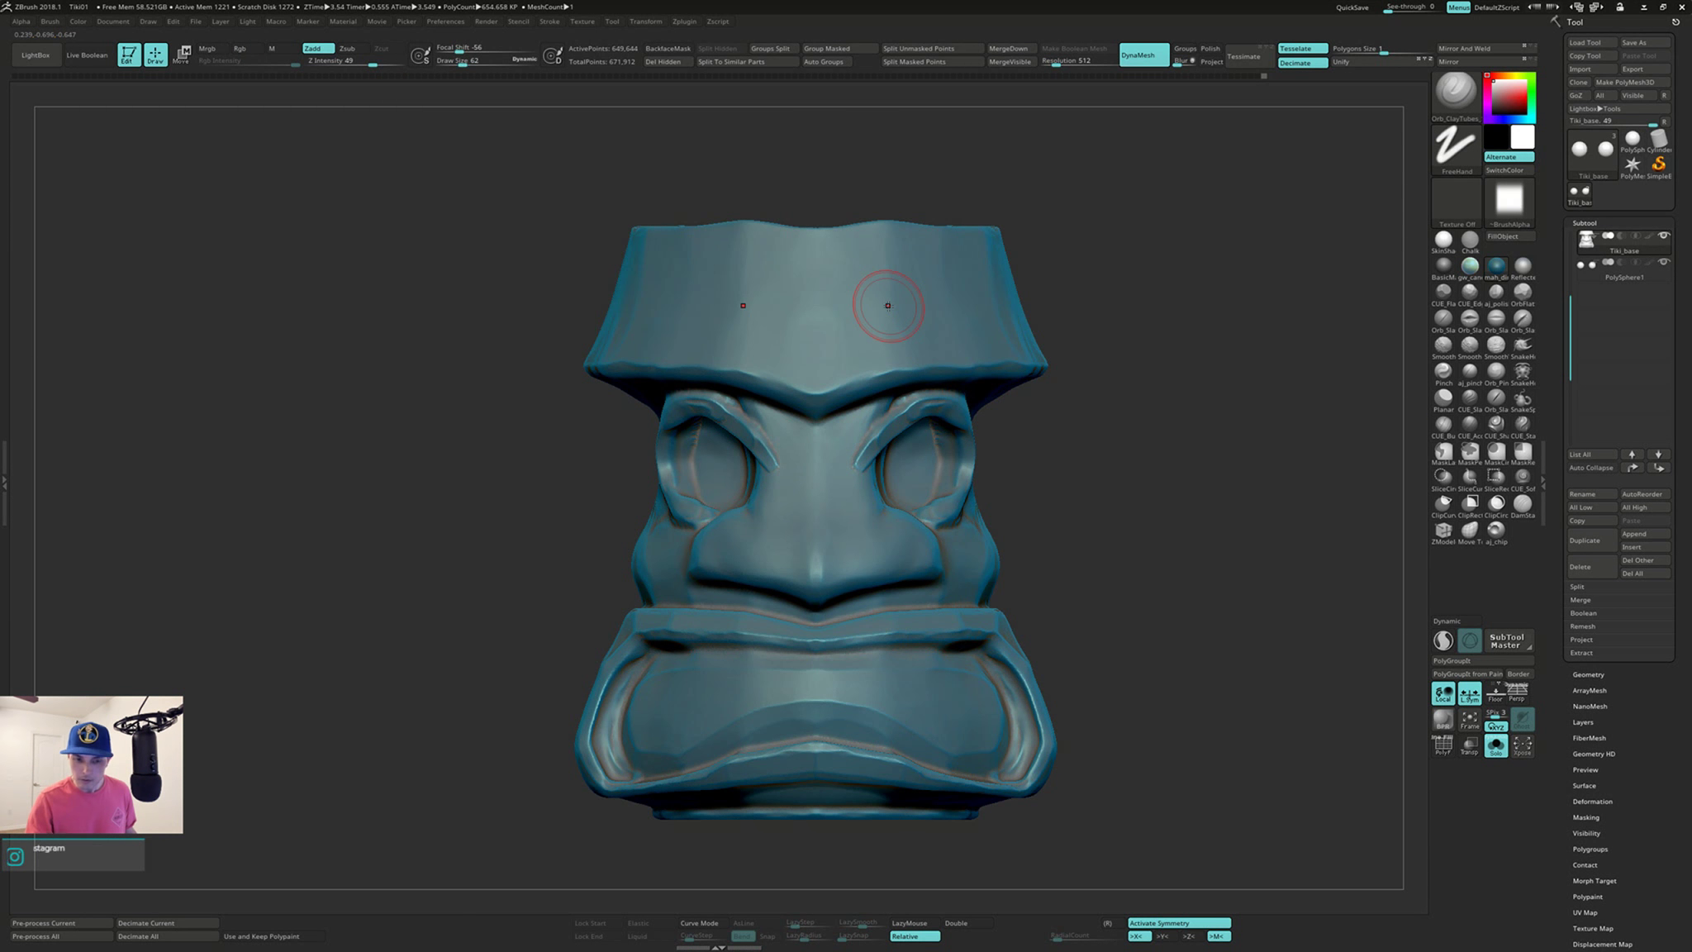
pyautogui.click(668, 49)
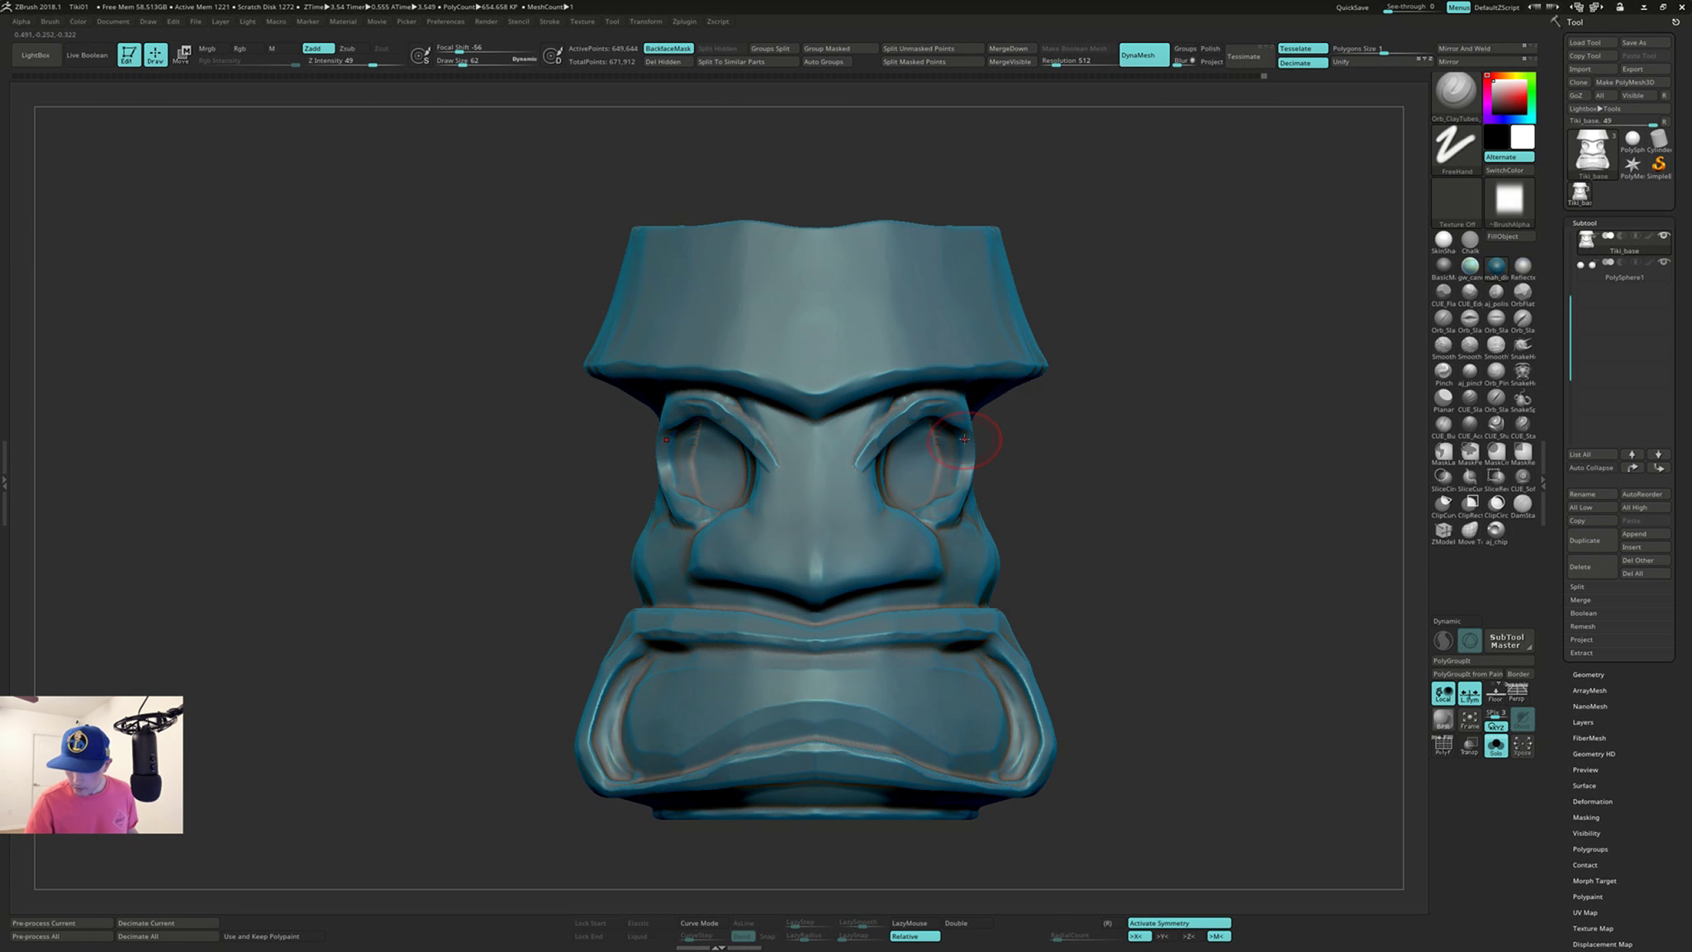
# Step: Smooth the outer and upper eyelid rims, working from the side and from below the brow
pyautogui.moveTo(965, 444); pyautogui.dragTo(976, 488, button='right')
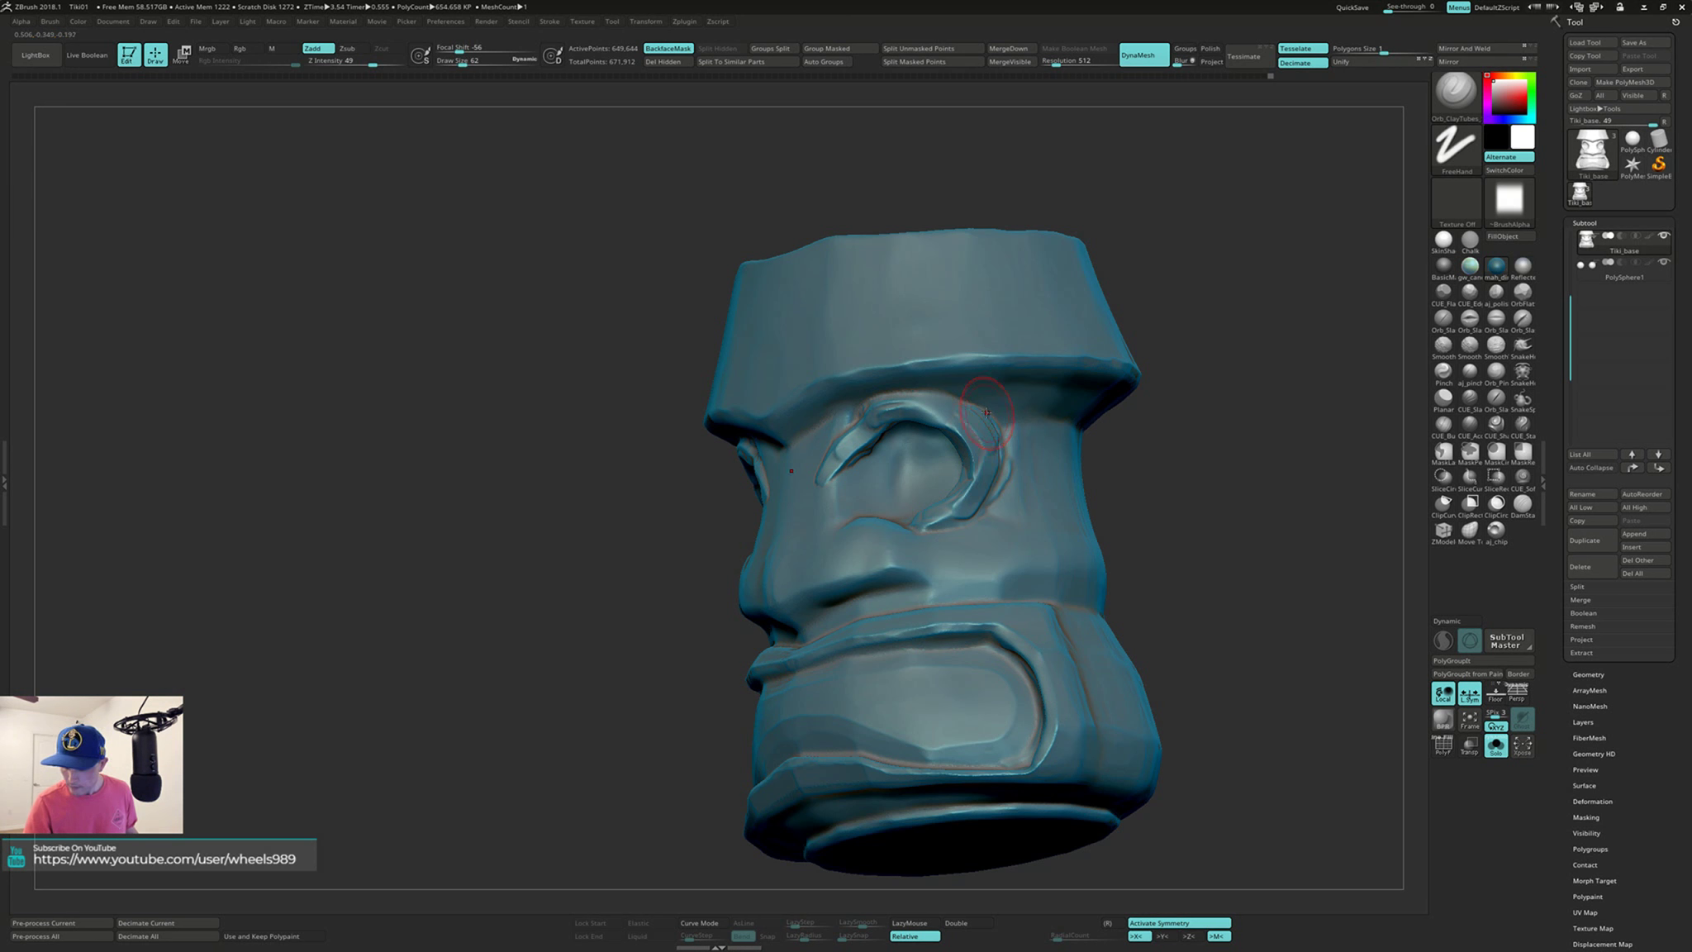
pyautogui.press('shift')
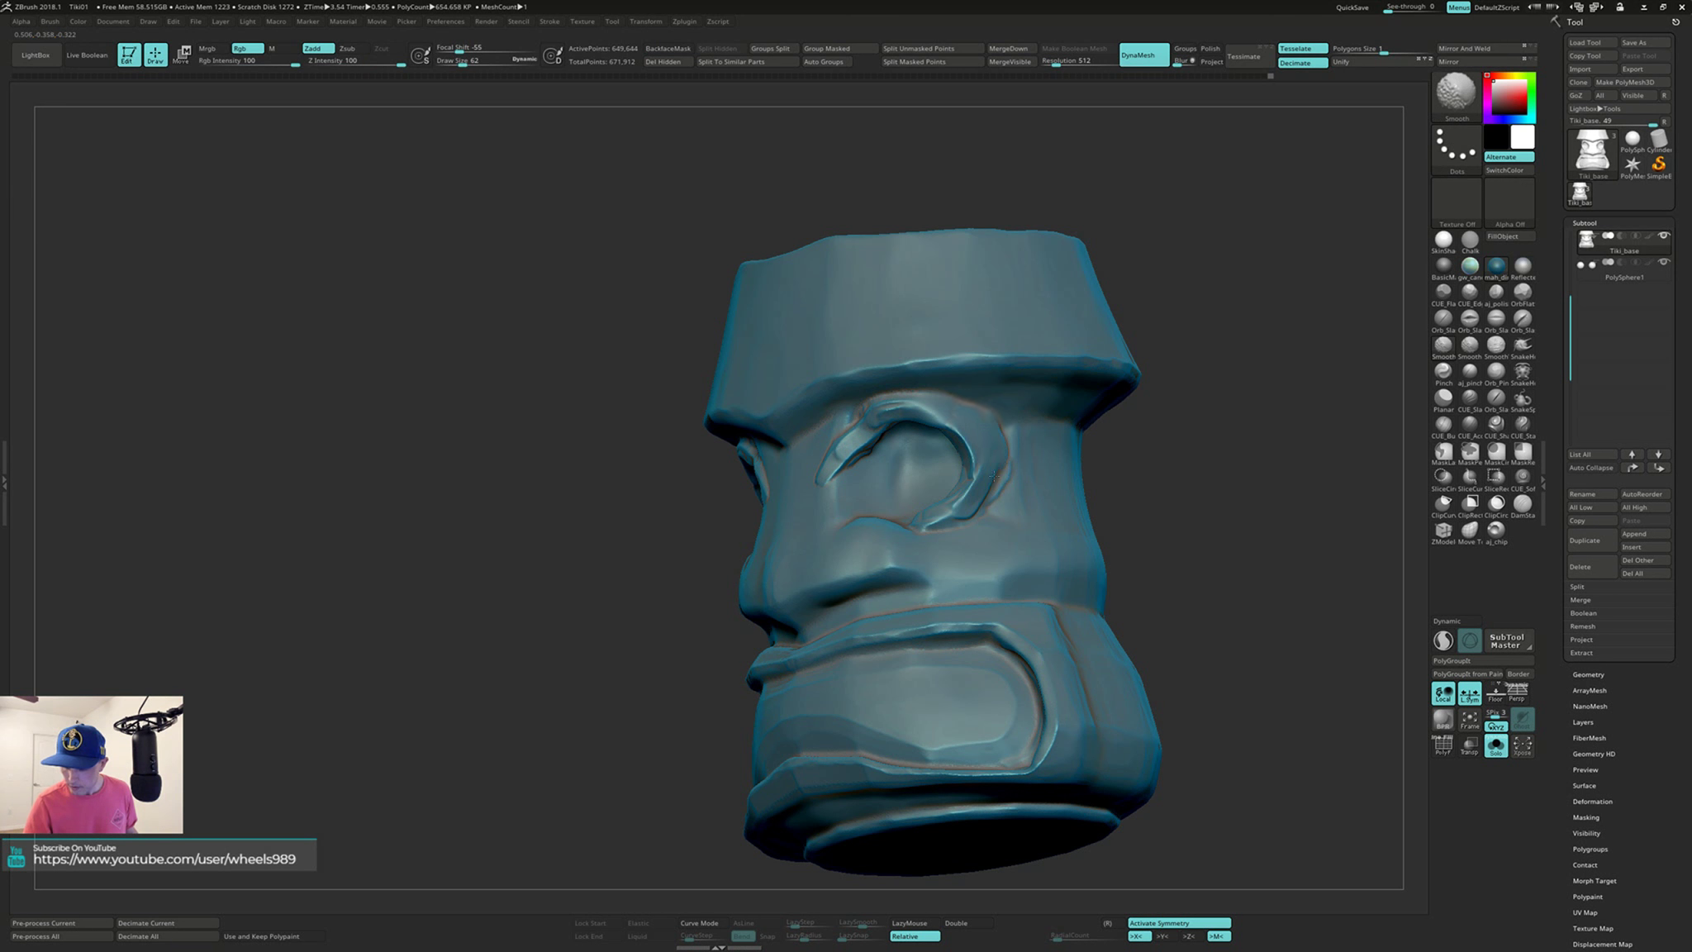
pyautogui.moveTo(993, 465)
pyautogui.mouseDown(button='right')
pyautogui.moveTo(1022, 434)
pyautogui.moveTo(922, 506)
pyautogui.moveTo(916, 418)
pyautogui.mouseUp(button='right')
pyautogui.press('shift')
pyautogui.keyDown('shift'); pyautogui.moveTo(958, 423); pyautogui.dragTo(992, 462); pyautogui.keyUp('shift')
pyautogui.moveTo(991, 463); pyautogui.dragTo(894, 425, button='right')
pyautogui.keyDown('shift'); pyautogui.moveTo(892, 423); pyautogui.dragTo(950, 417); pyautogui.keyUp('shift')
pyautogui.moveTo(951, 417); pyautogui.dragTo(1025, 430, button='right')
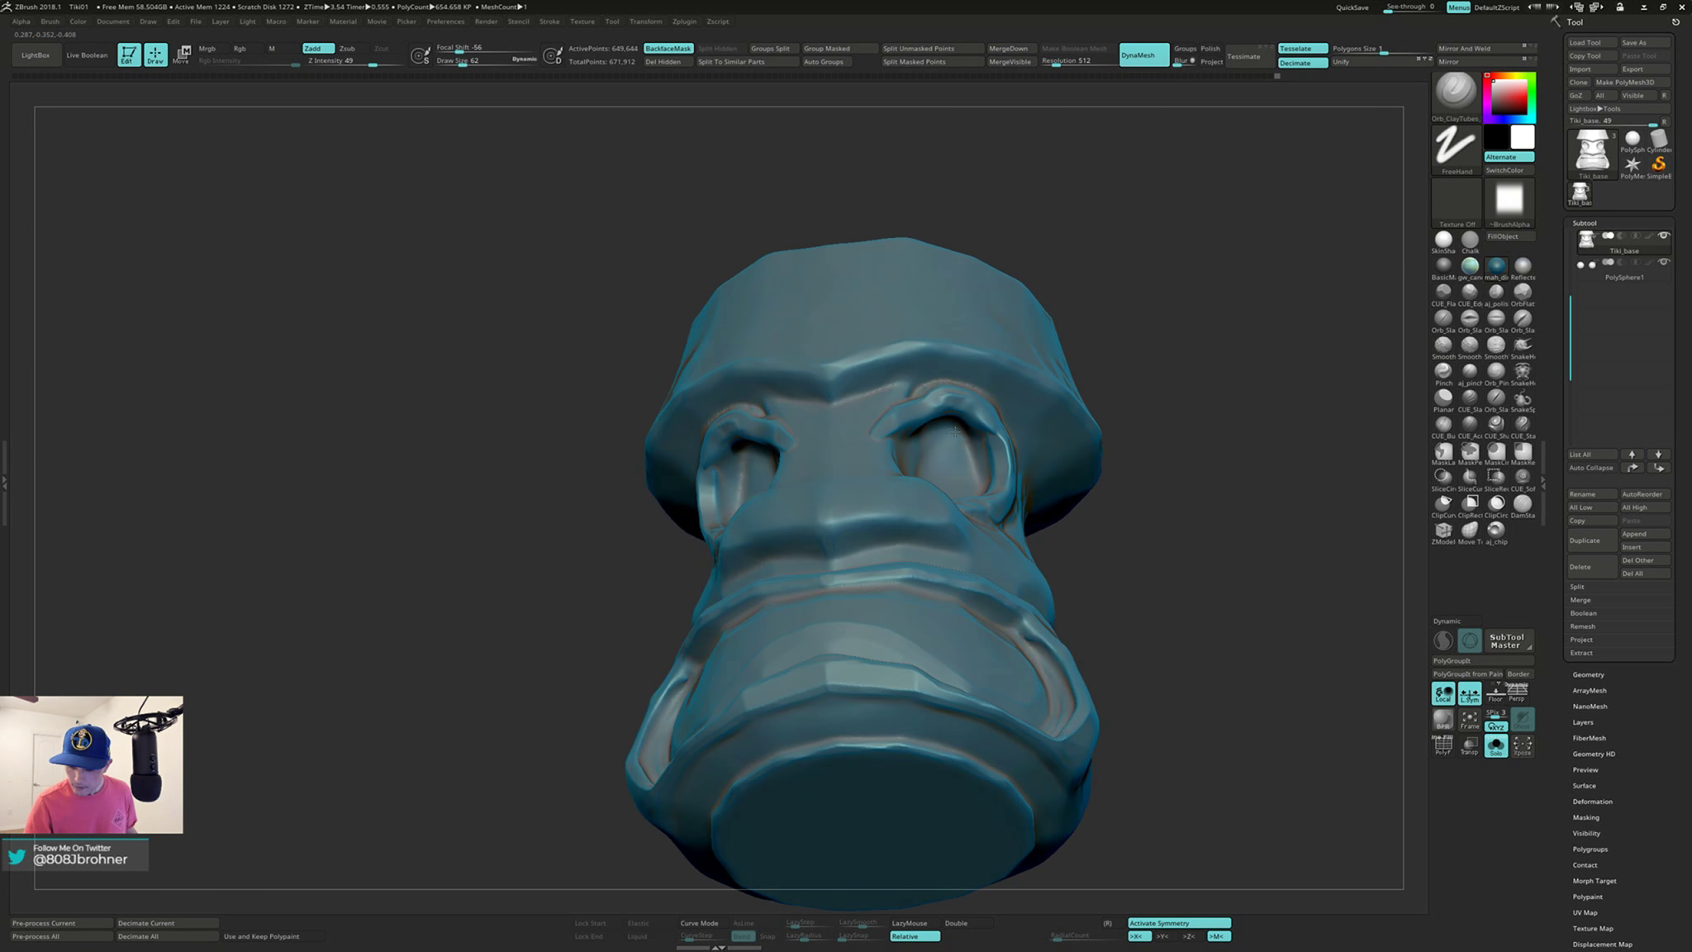
pyautogui.keyDown('shift'); pyautogui.moveTo(991, 421); pyautogui.dragTo(938, 414); pyautogui.keyUp('shift')
# Step: Bring the eyeballs back into view, set the draw size to 49 and refine the upper eyelids around them
pyautogui.moveTo(1057, 438)
pyautogui.mouseDown(button='right')
pyautogui.moveTo(1133, 537)
pyautogui.moveTo(1126, 502)
pyautogui.moveTo(1057, 512)
pyautogui.mouseUp(button='right')
pyautogui.moveTo(956, 477)
pyautogui.keyDown('ctrl'); pyautogui.mouseDown(button='right')
pyautogui.moveTo(1000, 533)
pyautogui.moveTo(1000, 494)
pyautogui.moveTo(1022, 496)
pyautogui.mouseUp(button='right'); pyautogui.keyUp('ctrl')
pyautogui.moveTo(1021, 495)
pyautogui.keyDown('ctrl'); pyautogui.mouseDown(button='right')
pyautogui.moveTo(1039, 537)
pyautogui.moveTo(1000, 533)
pyautogui.mouseUp(button='right'); pyautogui.keyUp('ctrl')
pyautogui.press('s')
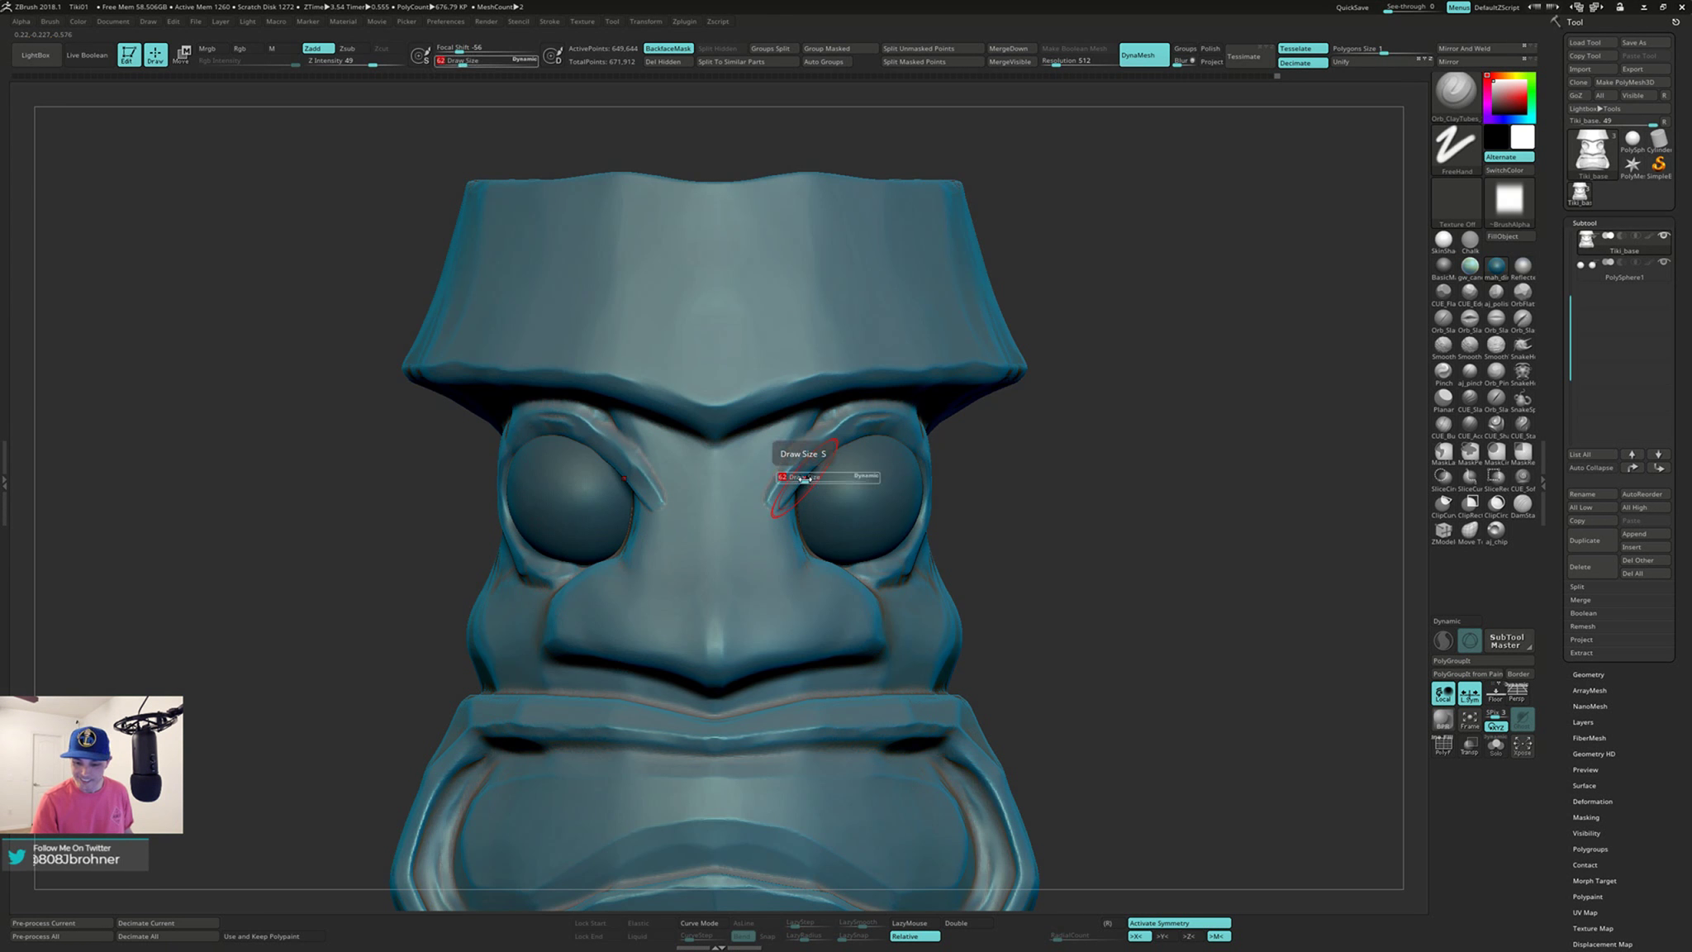
pyautogui.moveTo(804, 478)
pyautogui.mouseDown()
pyautogui.moveTo(773, 501)
pyautogui.moveTo(854, 425)
pyautogui.mouseUp()
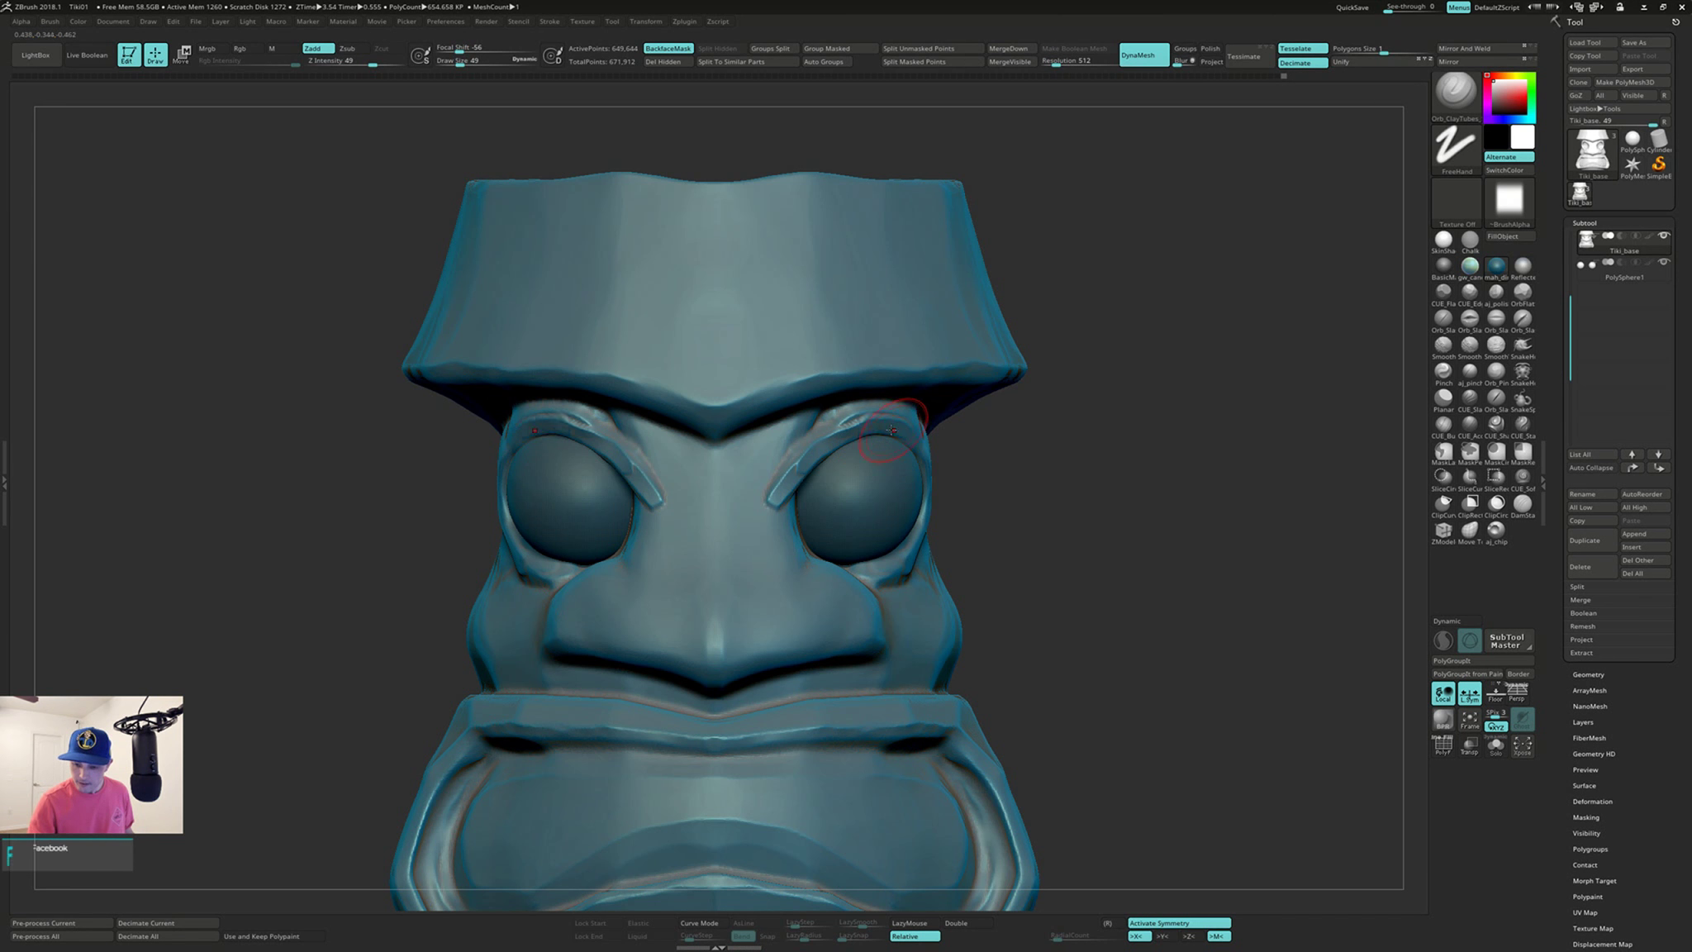
pyautogui.press('shift')
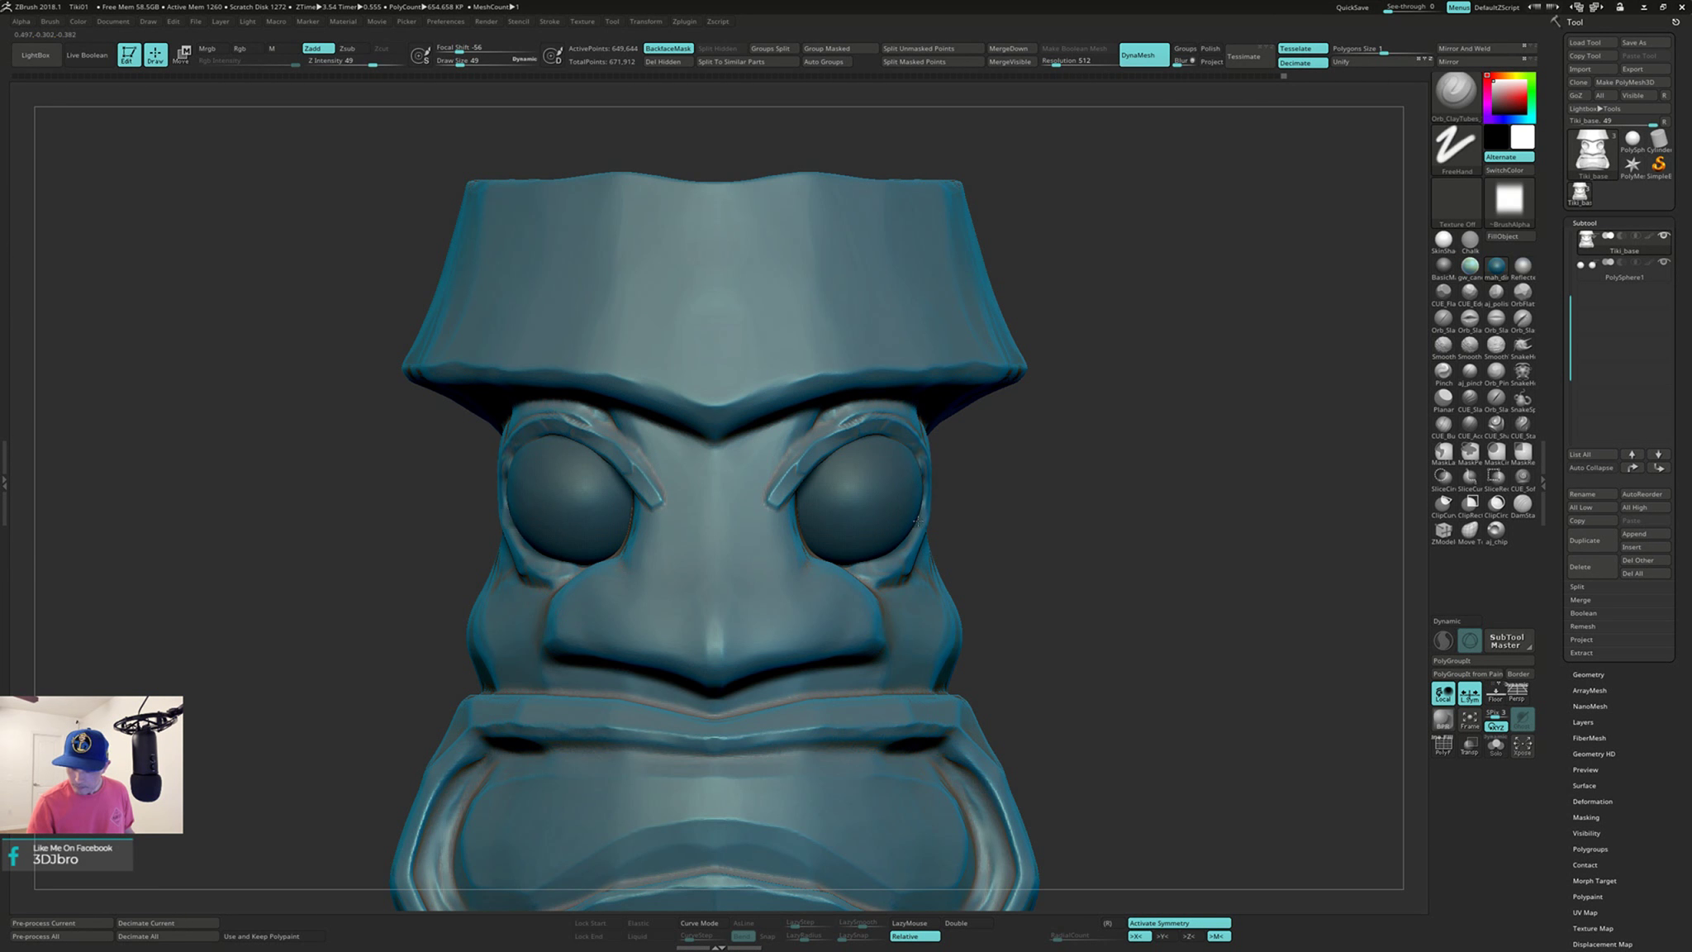
# Step: Isolate the head from the eyeballs again and smooth the outer edges of the eye rims
pyautogui.press('ctrl')
pyautogui.hotkey('shift', 's')
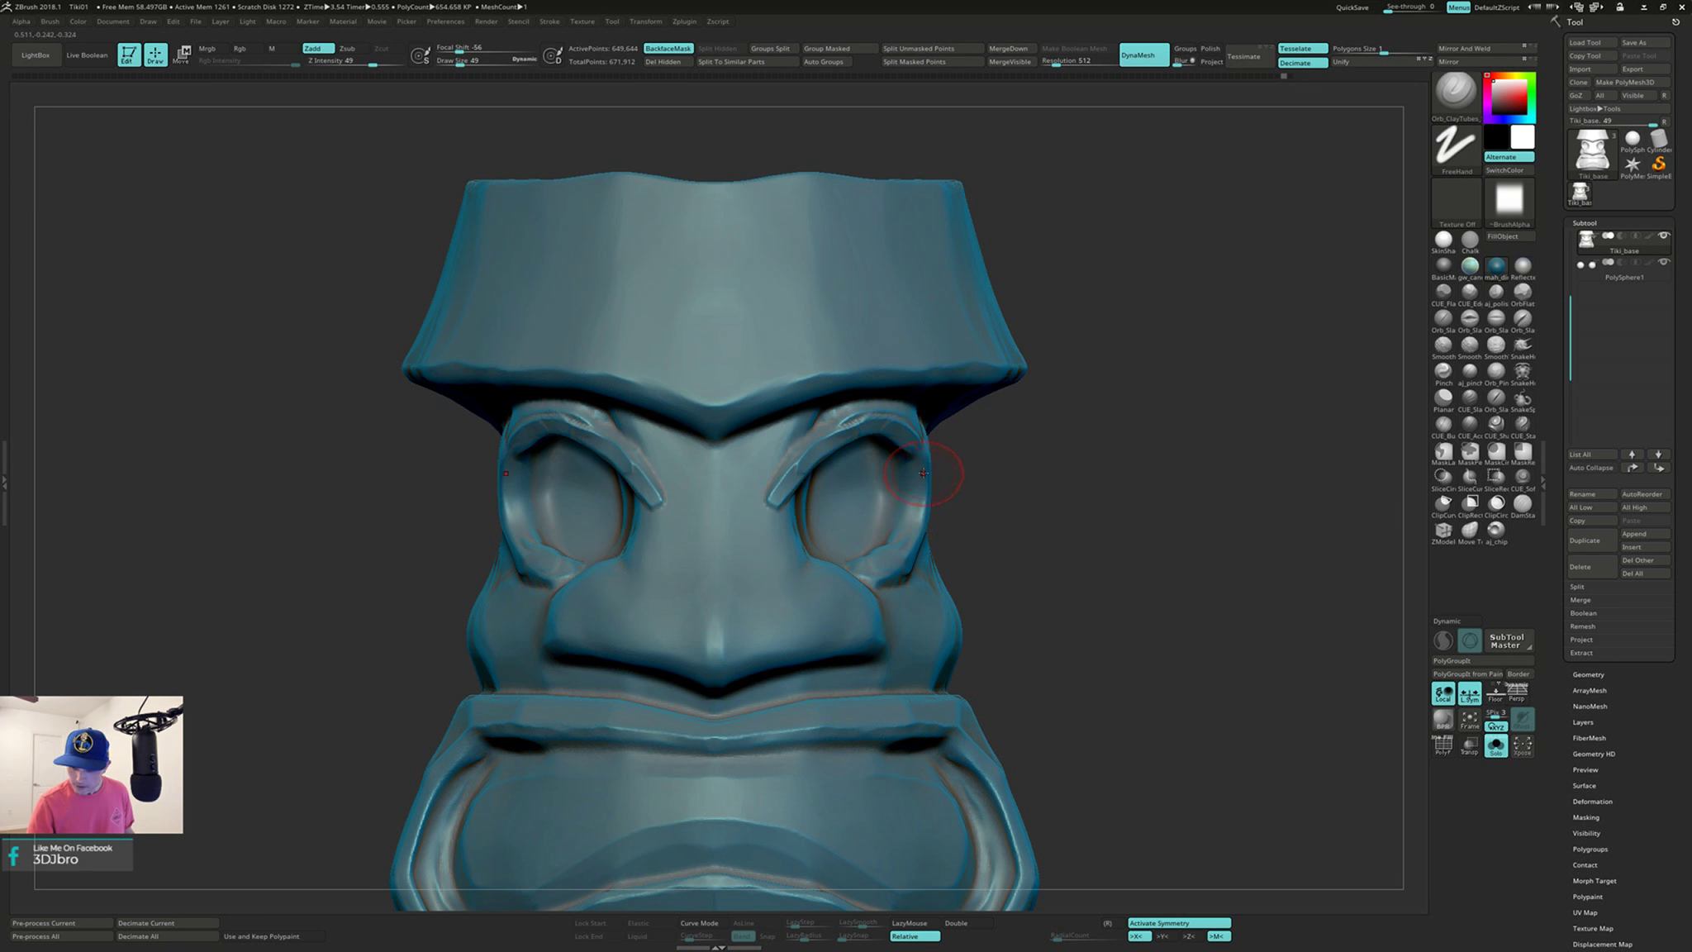
pyautogui.keyDown('shift'); pyautogui.moveTo(923, 511); pyautogui.dragTo(914, 531); pyautogui.keyUp('shift')
pyautogui.moveTo(1005, 453)
pyautogui.mouseDown()
pyautogui.moveTo(876, 452)
pyautogui.moveTo(987, 450)
pyautogui.mouseUp()
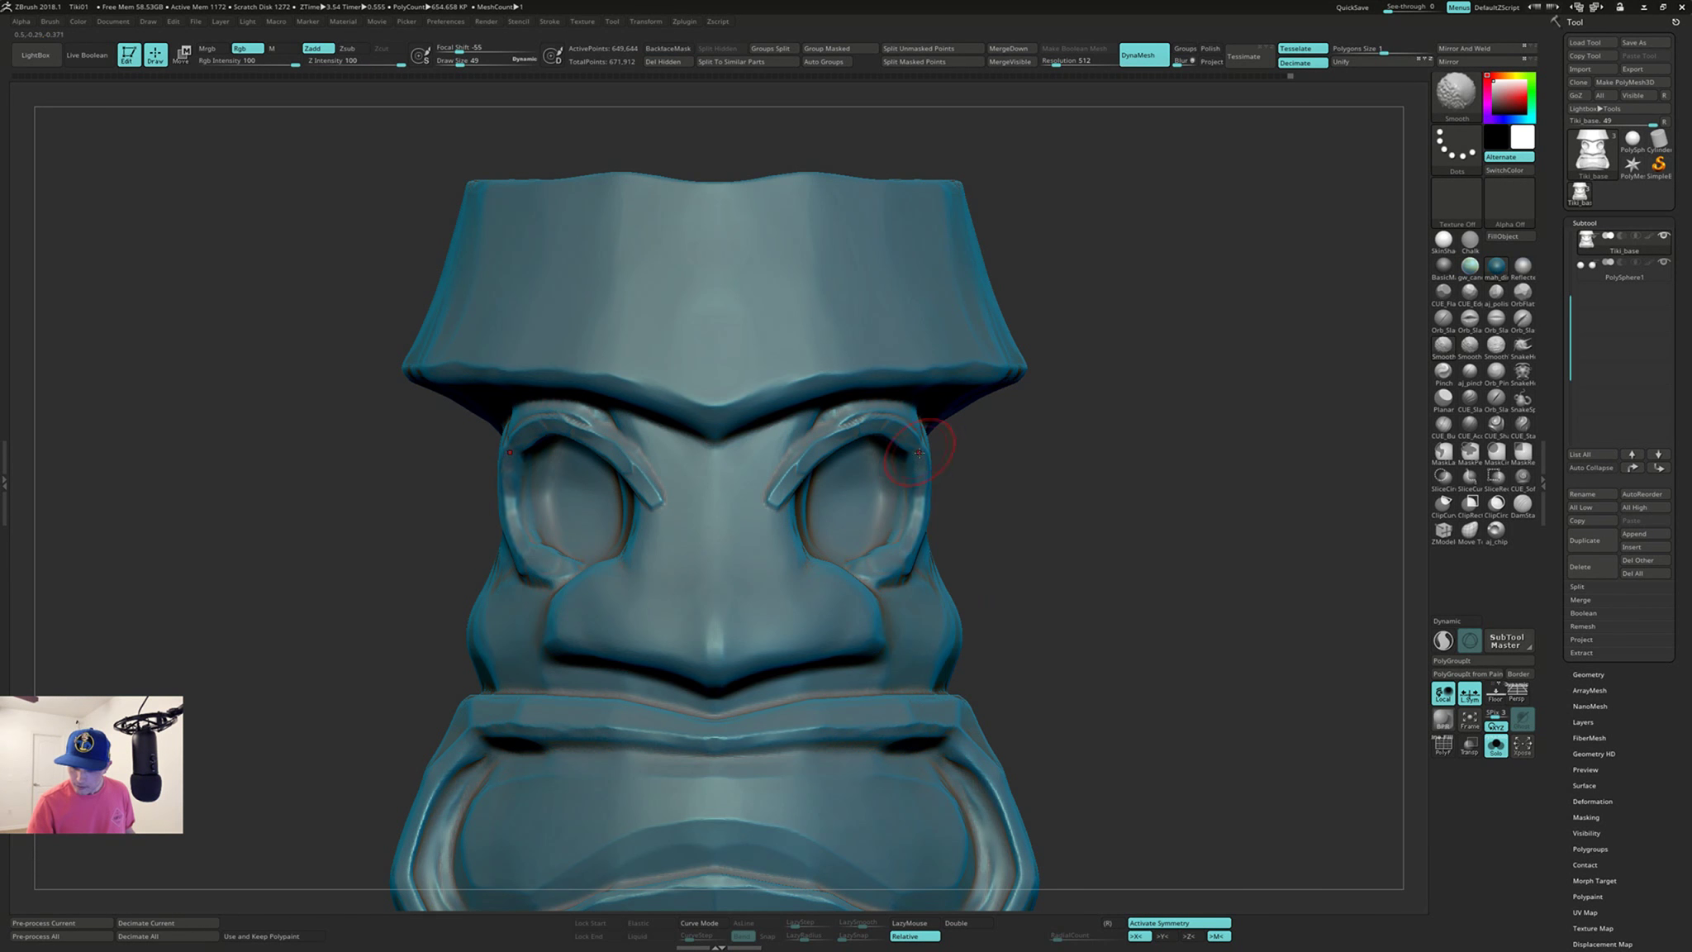
# Step: Switch to the hPolish brush at draw size 40 and flatten the upper and outer surfaces of the eyelid rims
pyautogui.press('b')
pyautogui.press('h')
pyautogui.press('p')
pyautogui.press('s')
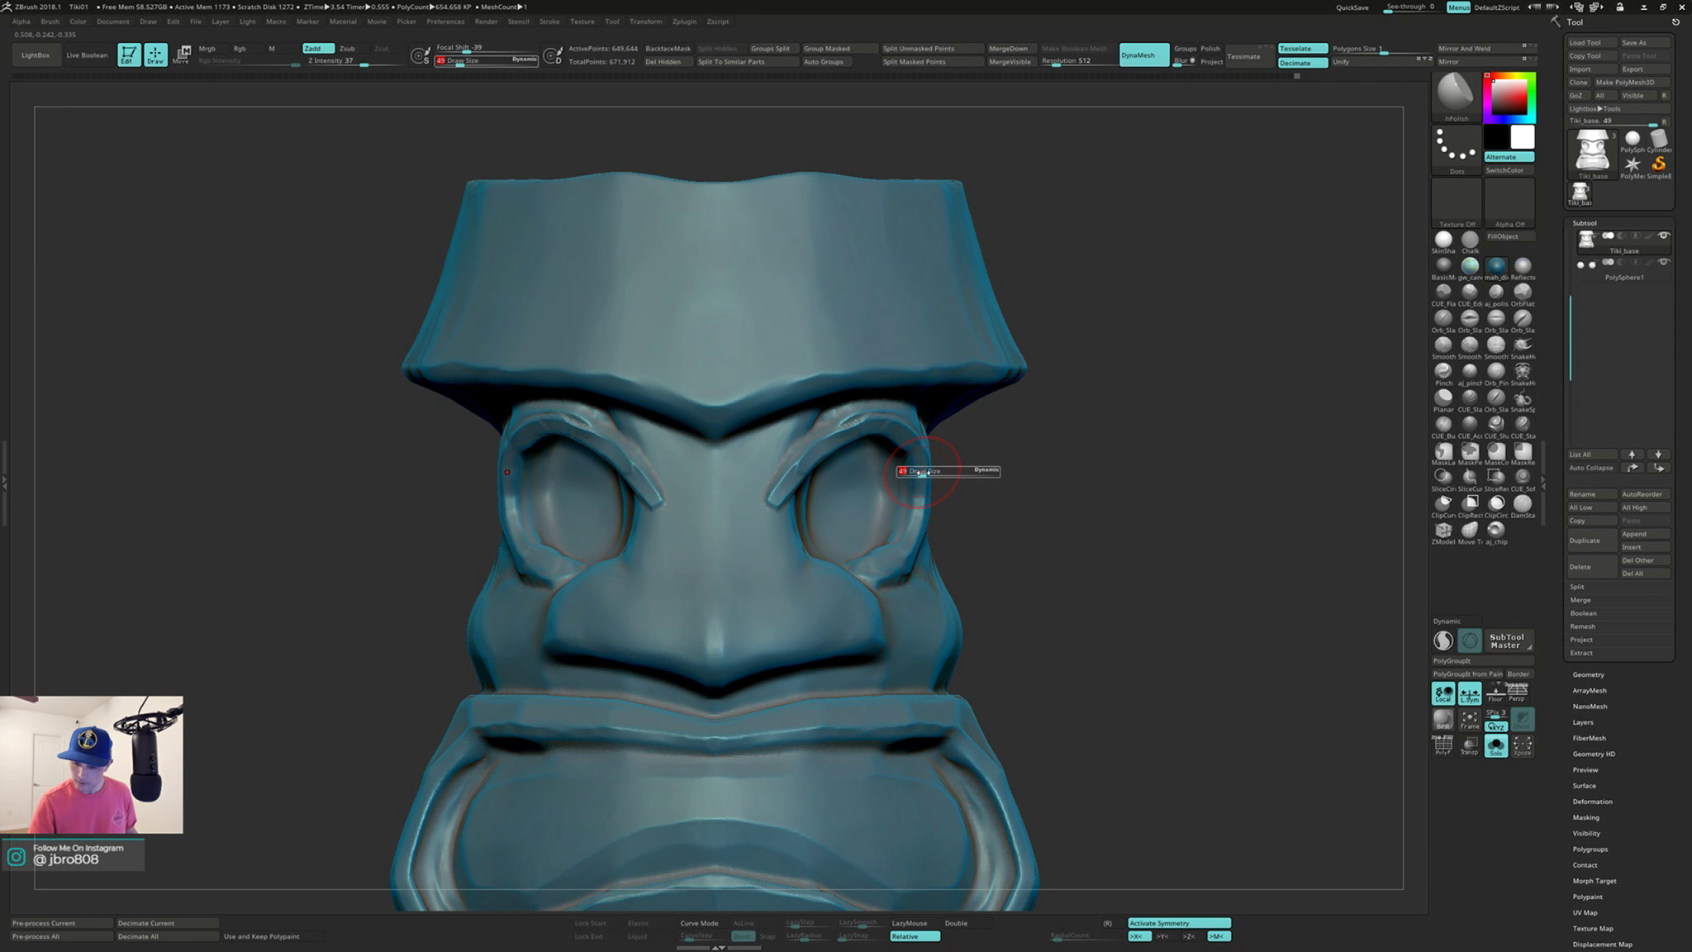
pyautogui.moveTo(901, 470); pyautogui.dragTo(897, 470)
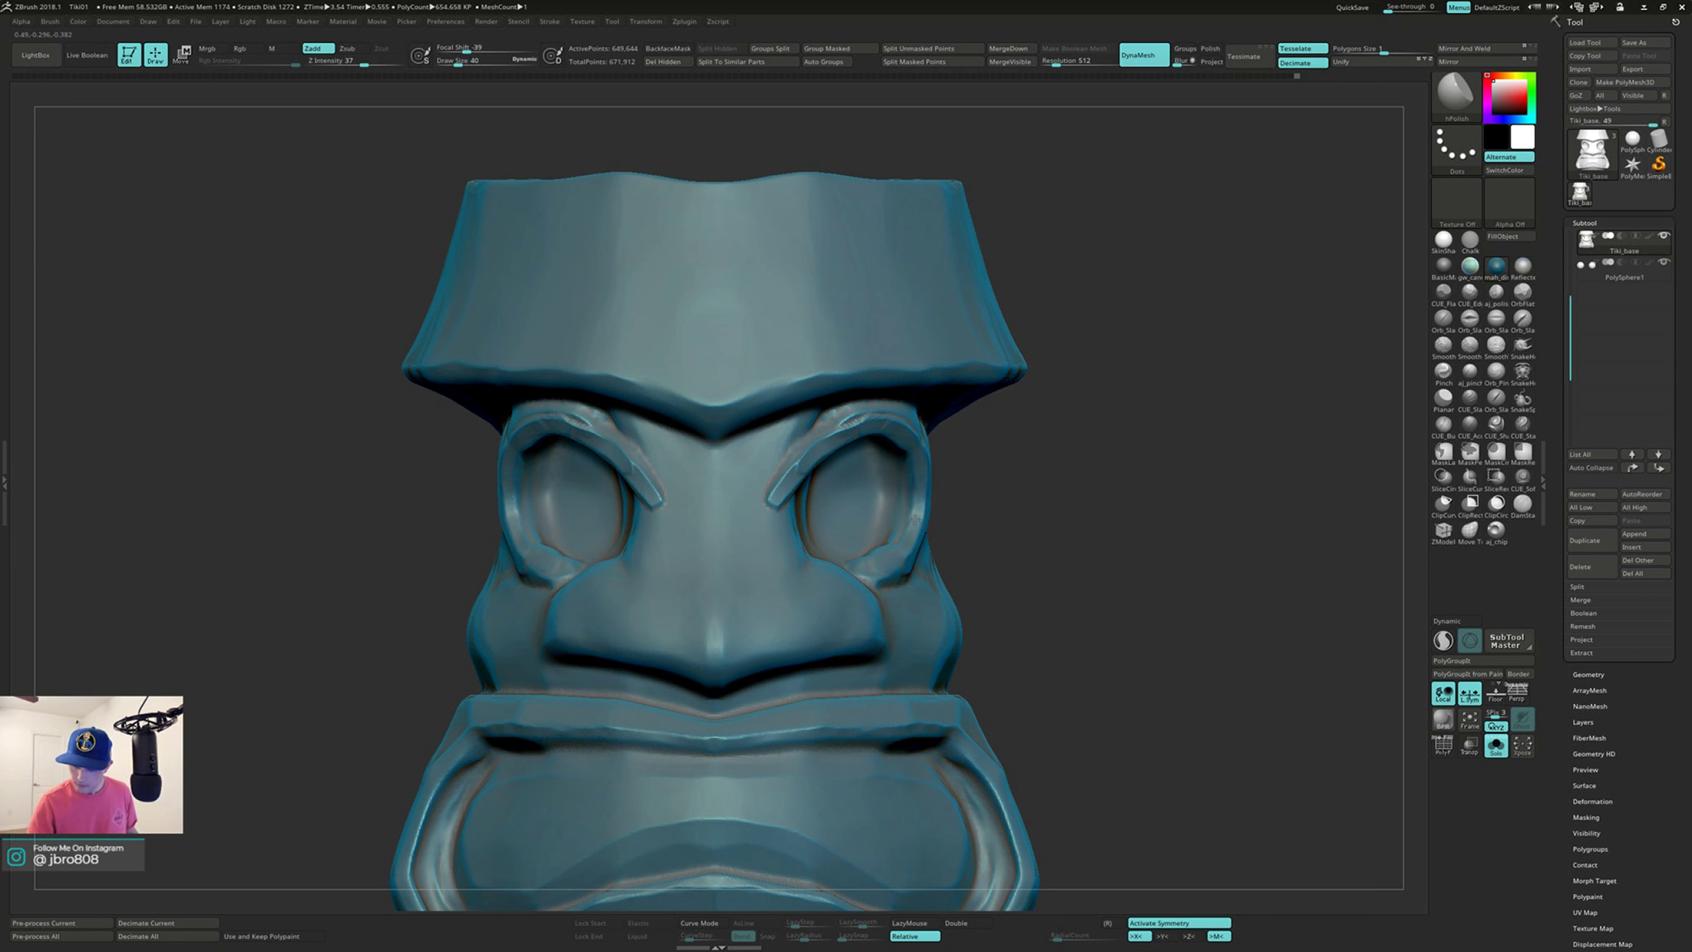
pyautogui.moveTo(919, 451); pyautogui.dragTo(812, 439, button='right')
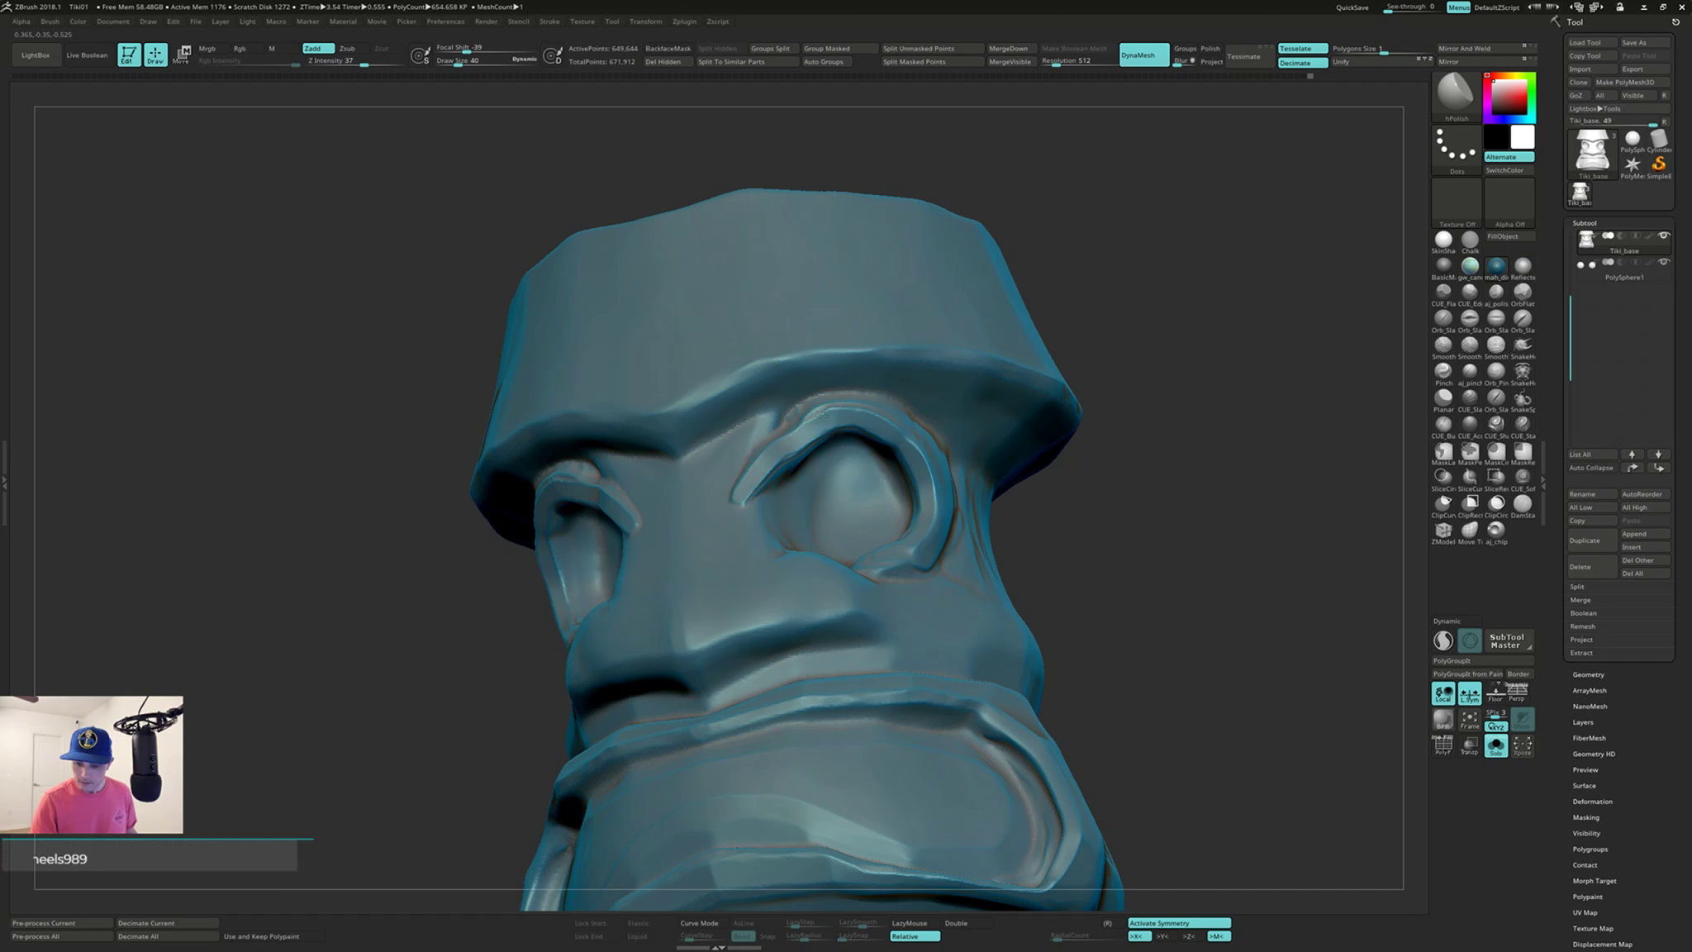
pyautogui.moveTo(778, 447)
pyautogui.mouseDown(button='right')
pyautogui.moveTo(887, 422)
pyautogui.moveTo(782, 458)
pyautogui.mouseUp(button='right')
pyautogui.press('shift')
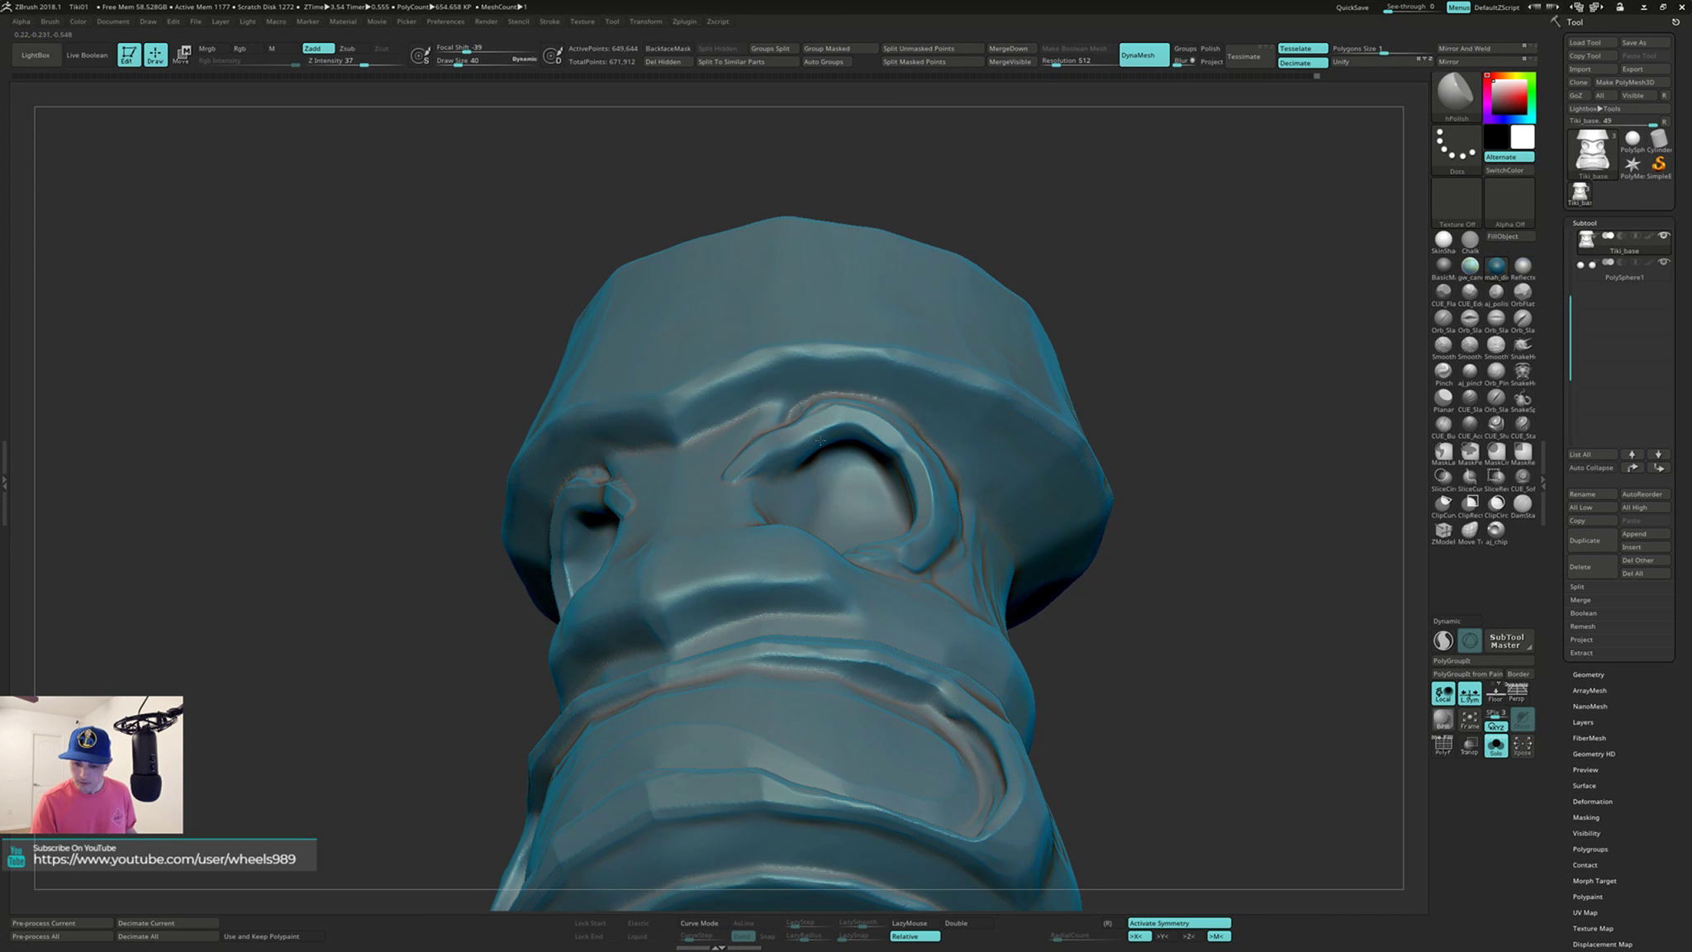
# Step: Reduce the brush's draw size and polish the inner edges of the upper eyelid rims
pyautogui.moveTo(843, 427)
pyautogui.mouseDown(button='right')
pyautogui.moveTo(867, 418)
pyautogui.moveTo(880, 506)
pyautogui.mouseUp(button='right')
pyautogui.press('shift')
pyautogui.press('s')
pyautogui.moveTo(887, 510); pyautogui.dragTo(884, 510)
pyautogui.moveTo(883, 509)
pyautogui.mouseDown(button='right')
pyautogui.moveTo(898, 517)
pyautogui.moveTo(850, 523)
pyautogui.mouseUp(button='right')
pyautogui.press('s')
pyautogui.moveTo(849, 533); pyautogui.dragTo(844, 533)
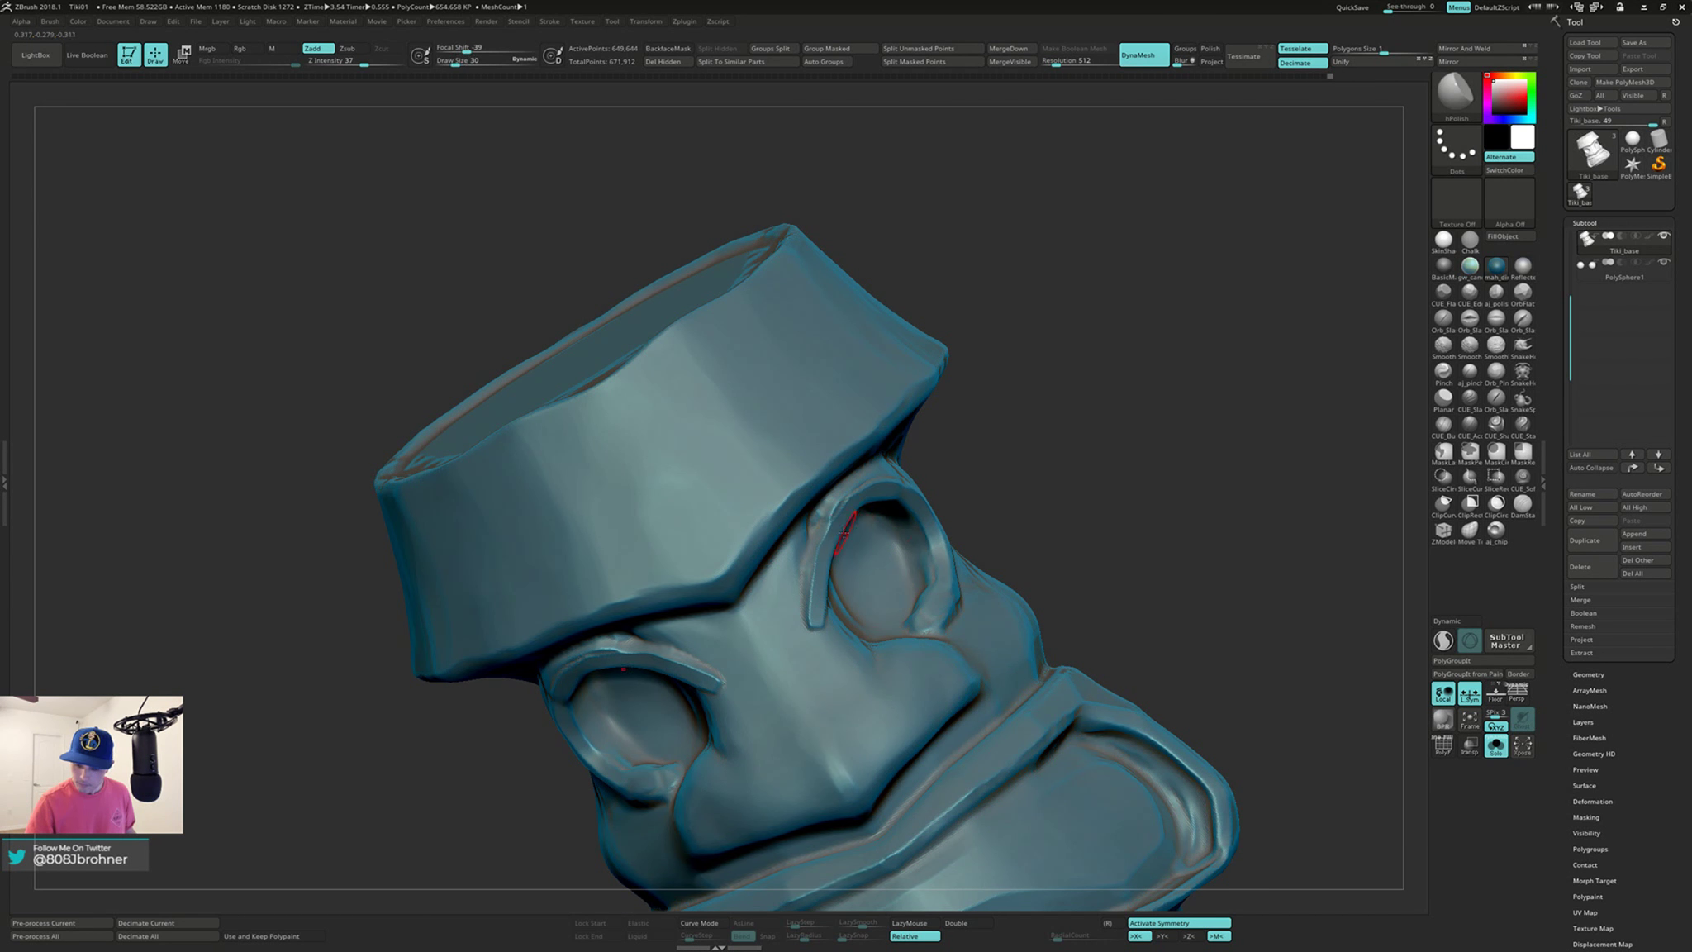
# Step: Flatten the front and outer faces of the eyelid rims from several angles, and bring the eyeballs back into view
pyautogui.moveTo(814, 520); pyautogui.dragTo(816, 516, button='right')
pyautogui.moveTo(886, 465)
pyautogui.mouseDown(button='right')
pyautogui.moveTo(831, 569)
pyautogui.moveTo(848, 510)
pyautogui.mouseUp(button='right')
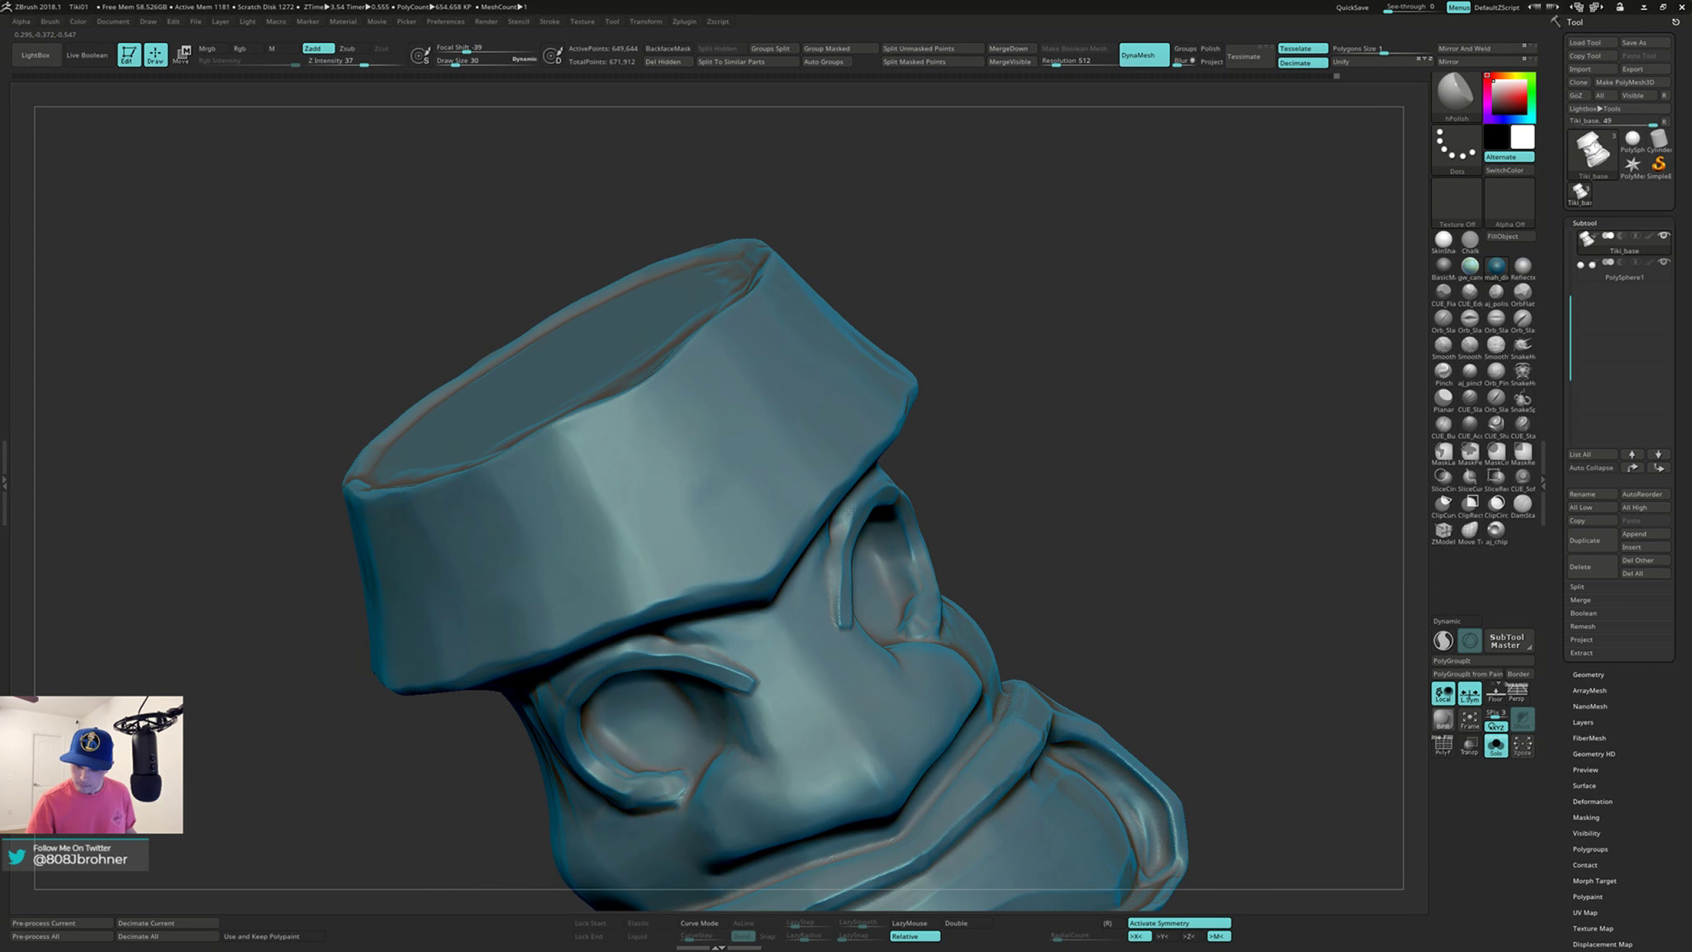
pyautogui.moveTo(852, 508); pyautogui.dragTo(889, 503, button='right')
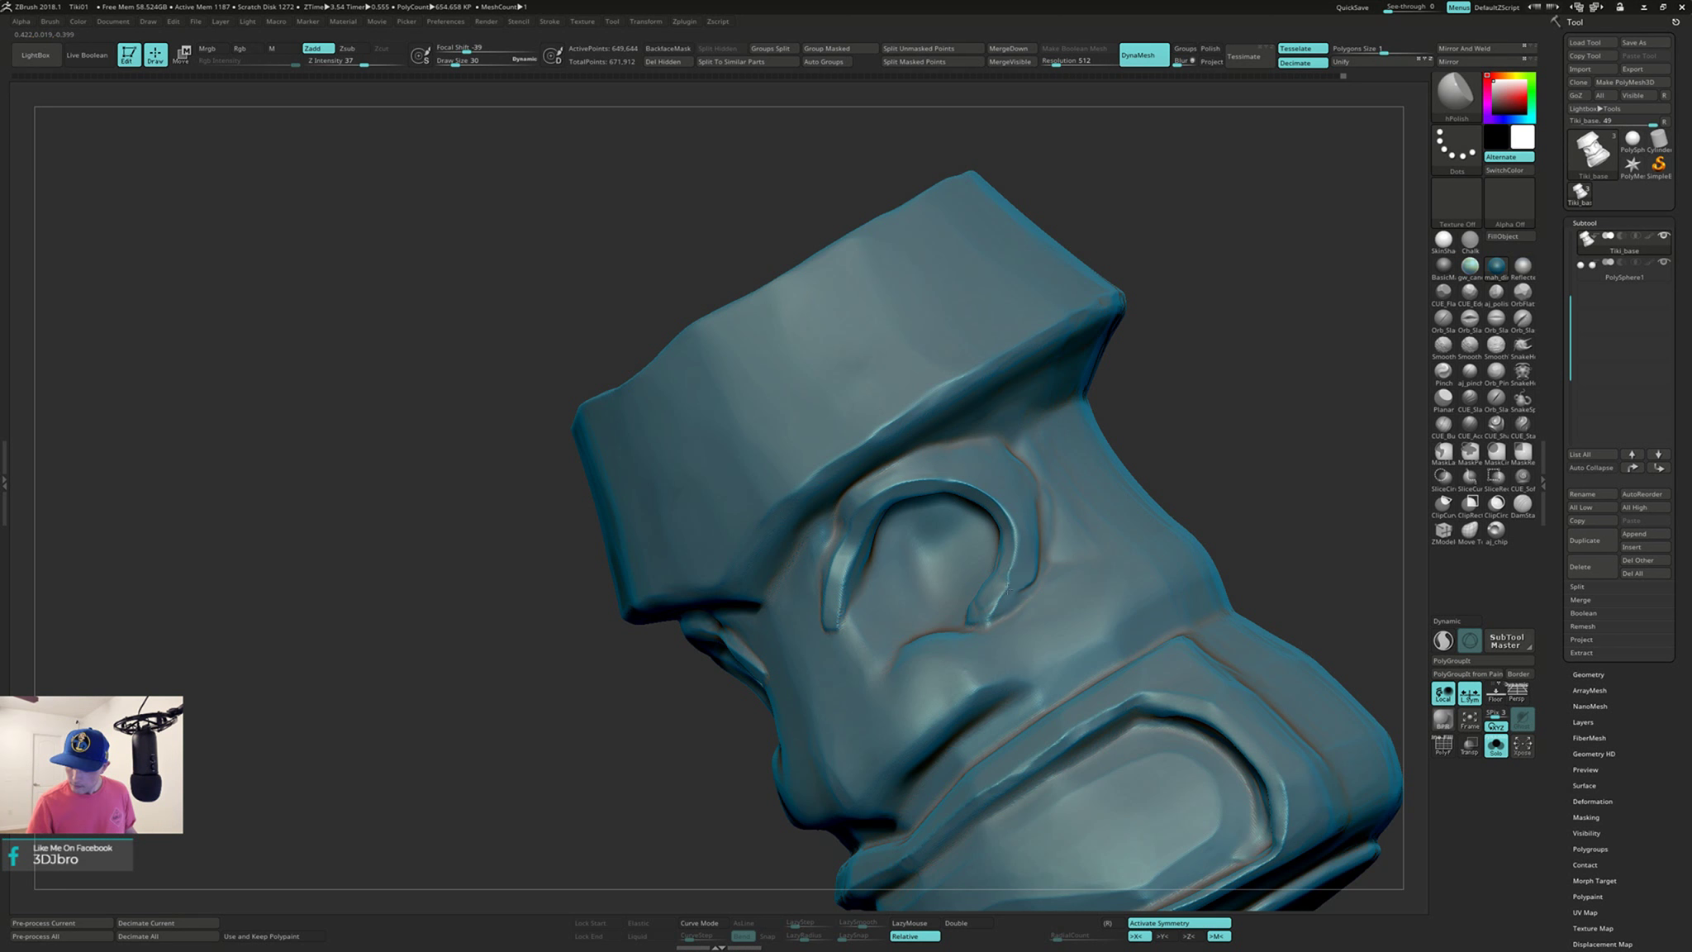
pyautogui.moveTo(1008, 590); pyautogui.dragTo(975, 625, button='right')
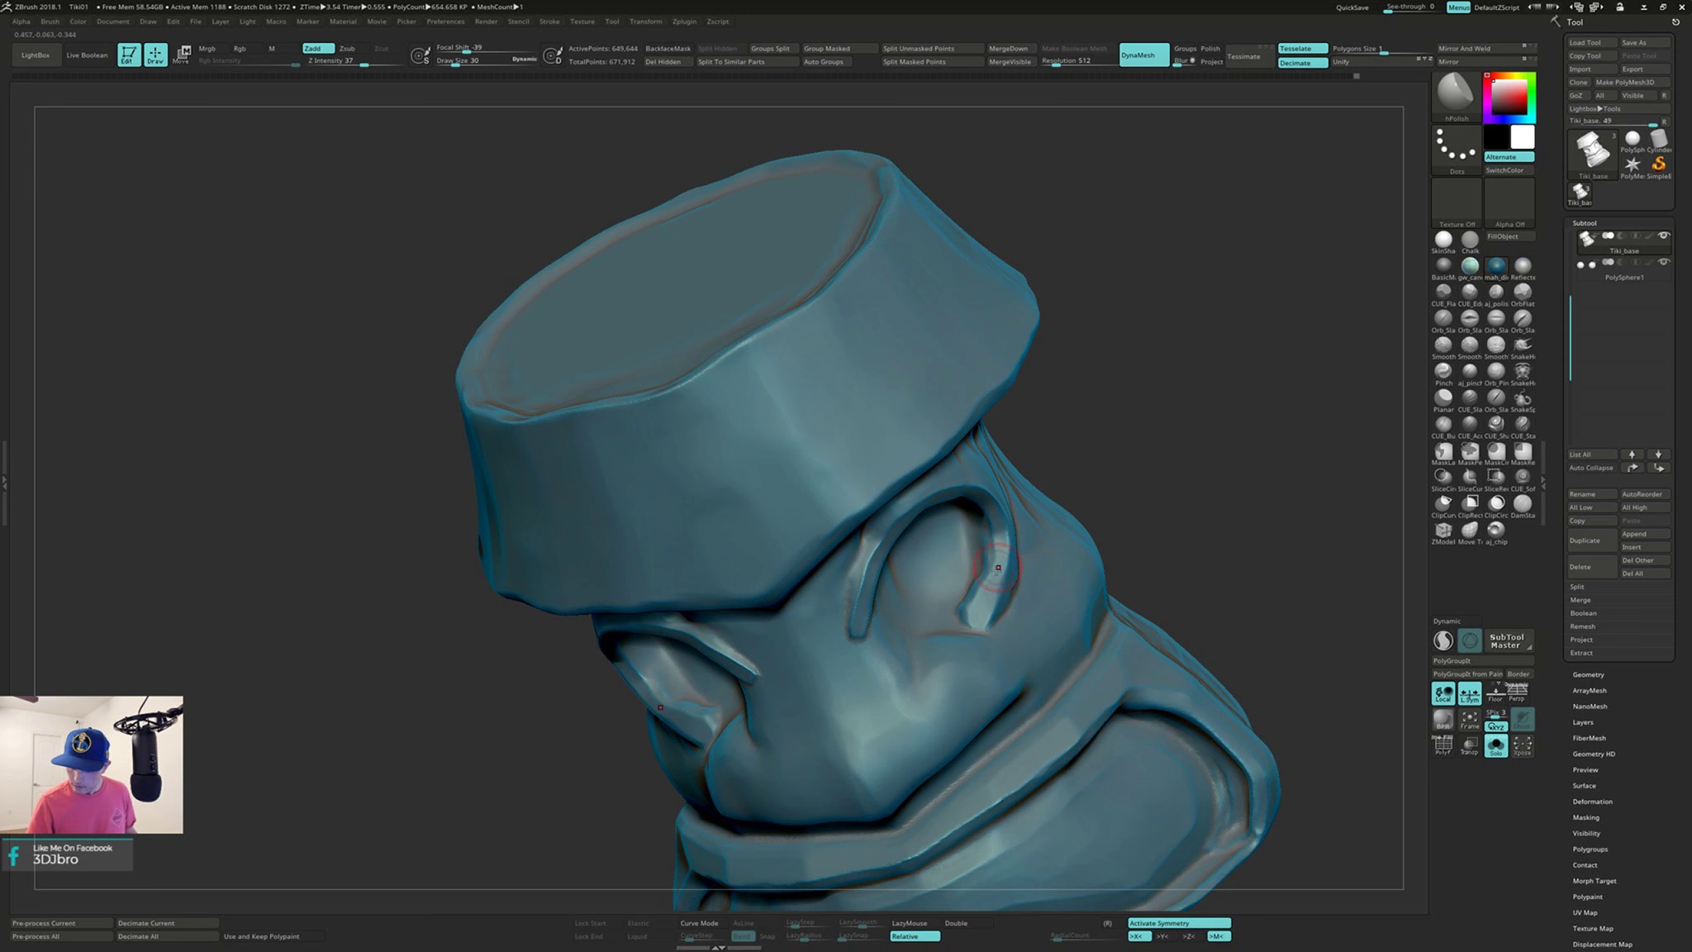
pyautogui.moveTo(998, 568)
pyautogui.mouseDown(button='right')
pyautogui.moveTo(983, 613)
pyautogui.moveTo(959, 594)
pyautogui.moveTo(1106, 544)
pyautogui.moveTo(1076, 544)
pyautogui.moveTo(1103, 548)
pyautogui.moveTo(1080, 442)
pyautogui.moveTo(999, 435)
pyautogui.moveTo(1103, 627)
pyautogui.moveTo(1103, 603)
pyautogui.moveTo(1071, 615)
pyautogui.moveTo(1108, 596)
pyautogui.mouseUp(button='right')
pyautogui.press('shift')
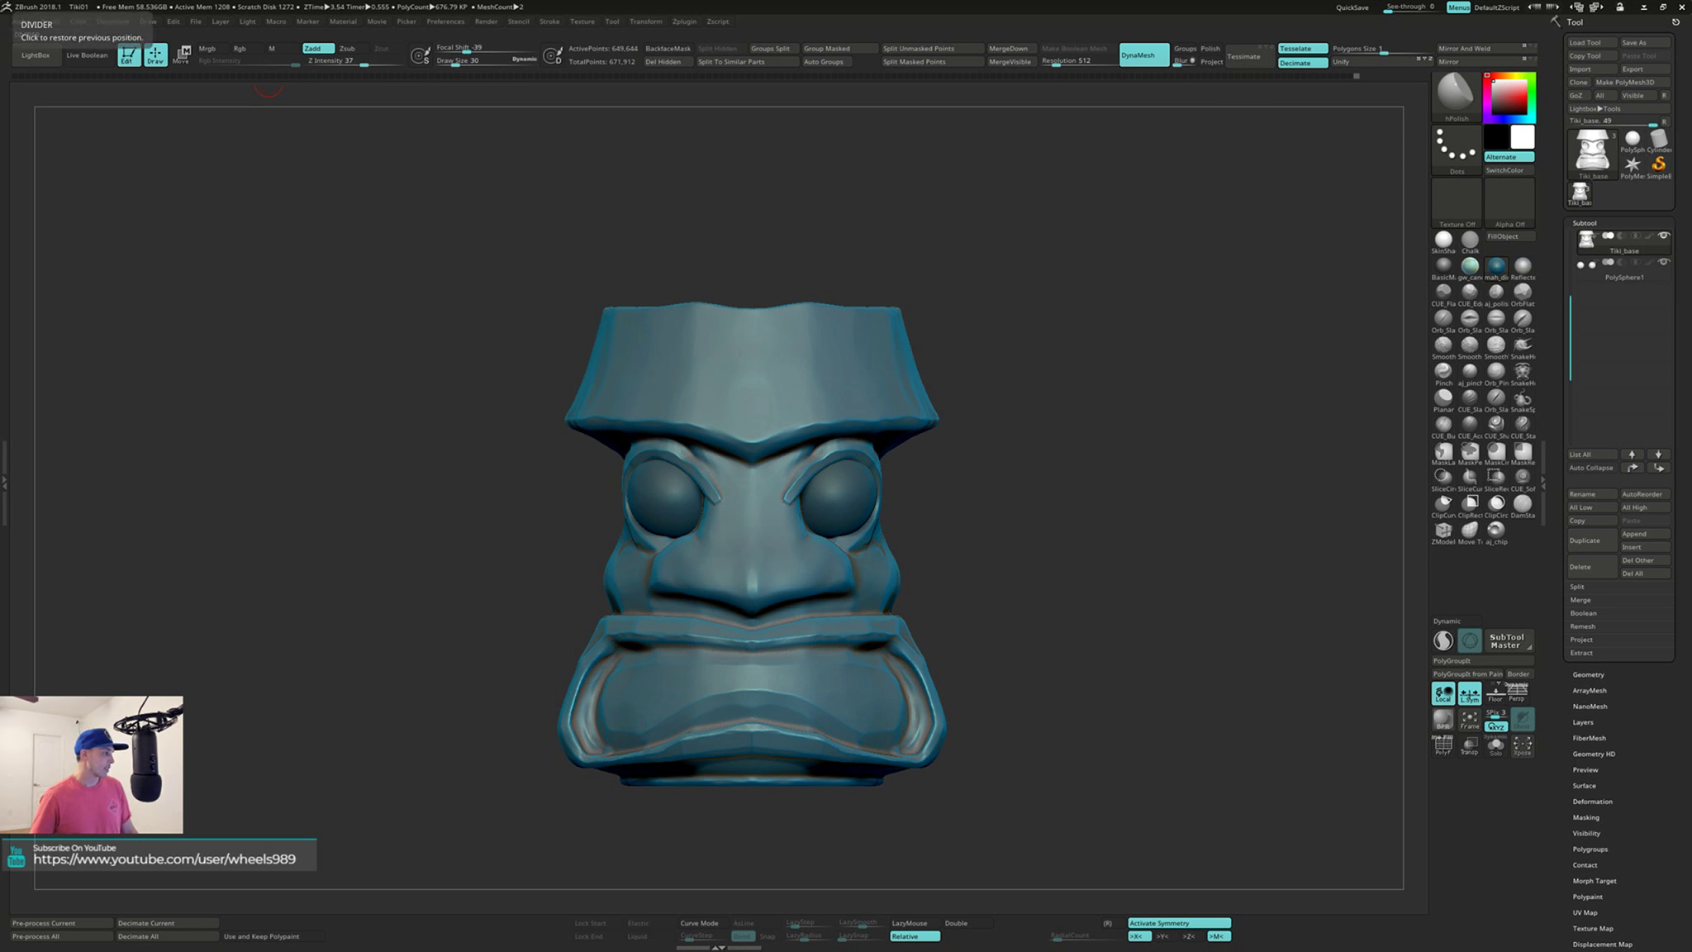
# Step: Open the tiki reference board and examine the carved masks, sketches and totem photos up close
pyautogui.moveTo(0, 380); pyautogui.dragTo(1063, 321, button='right')
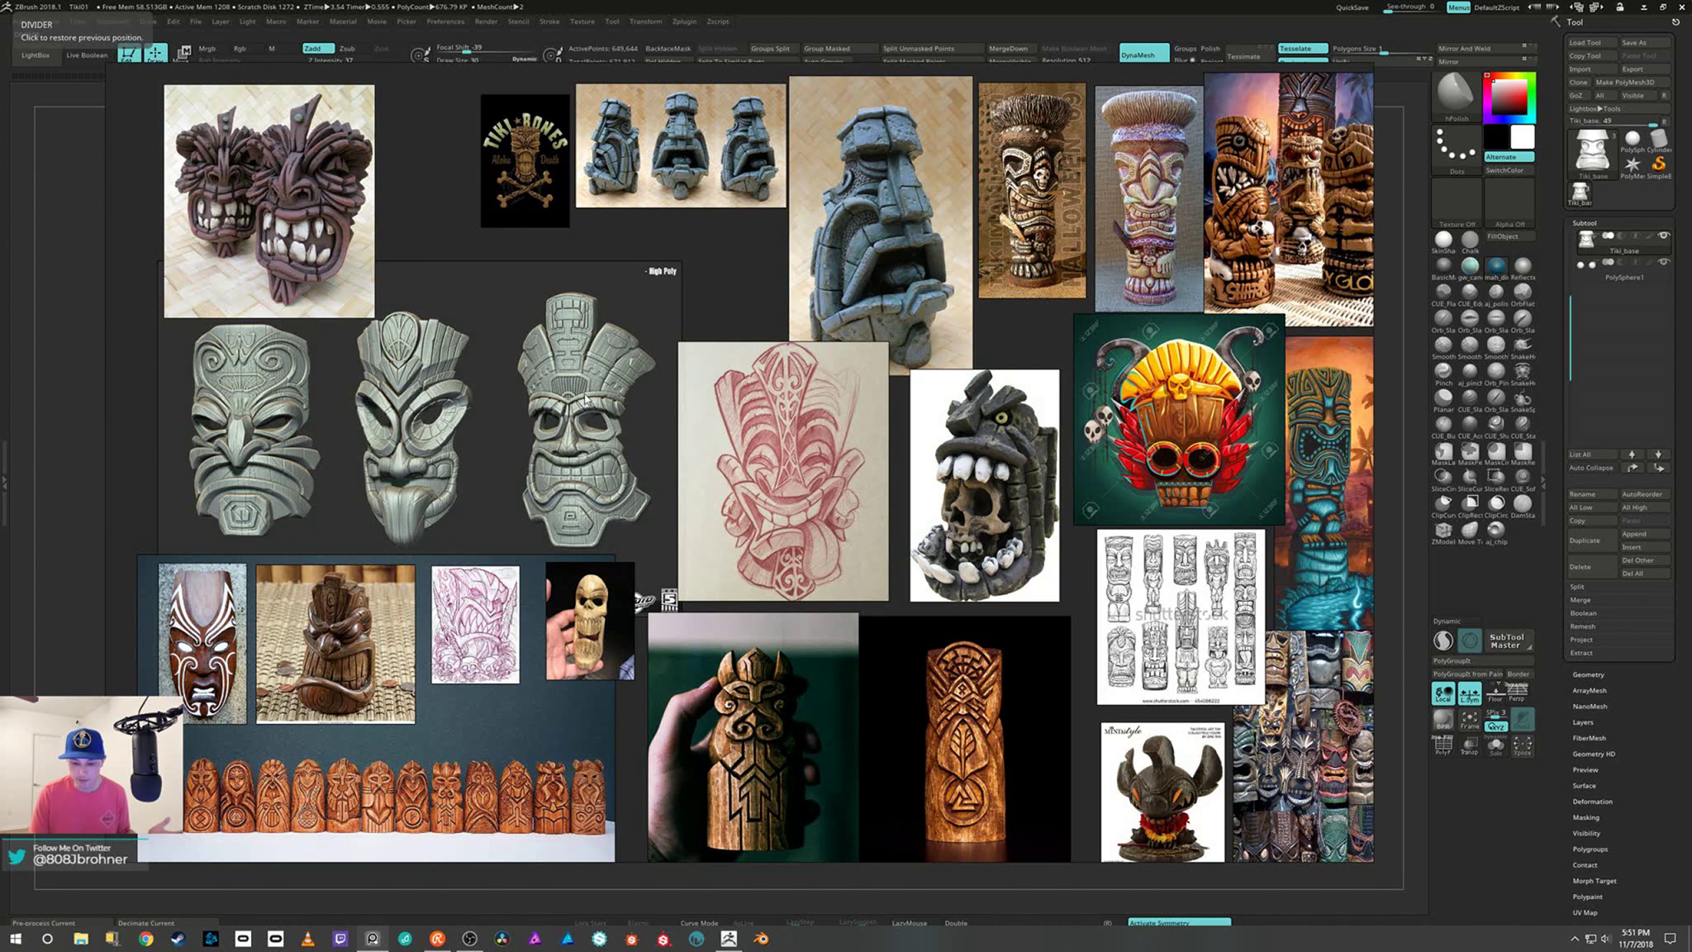
pyautogui.scroll(3, 311, 661)
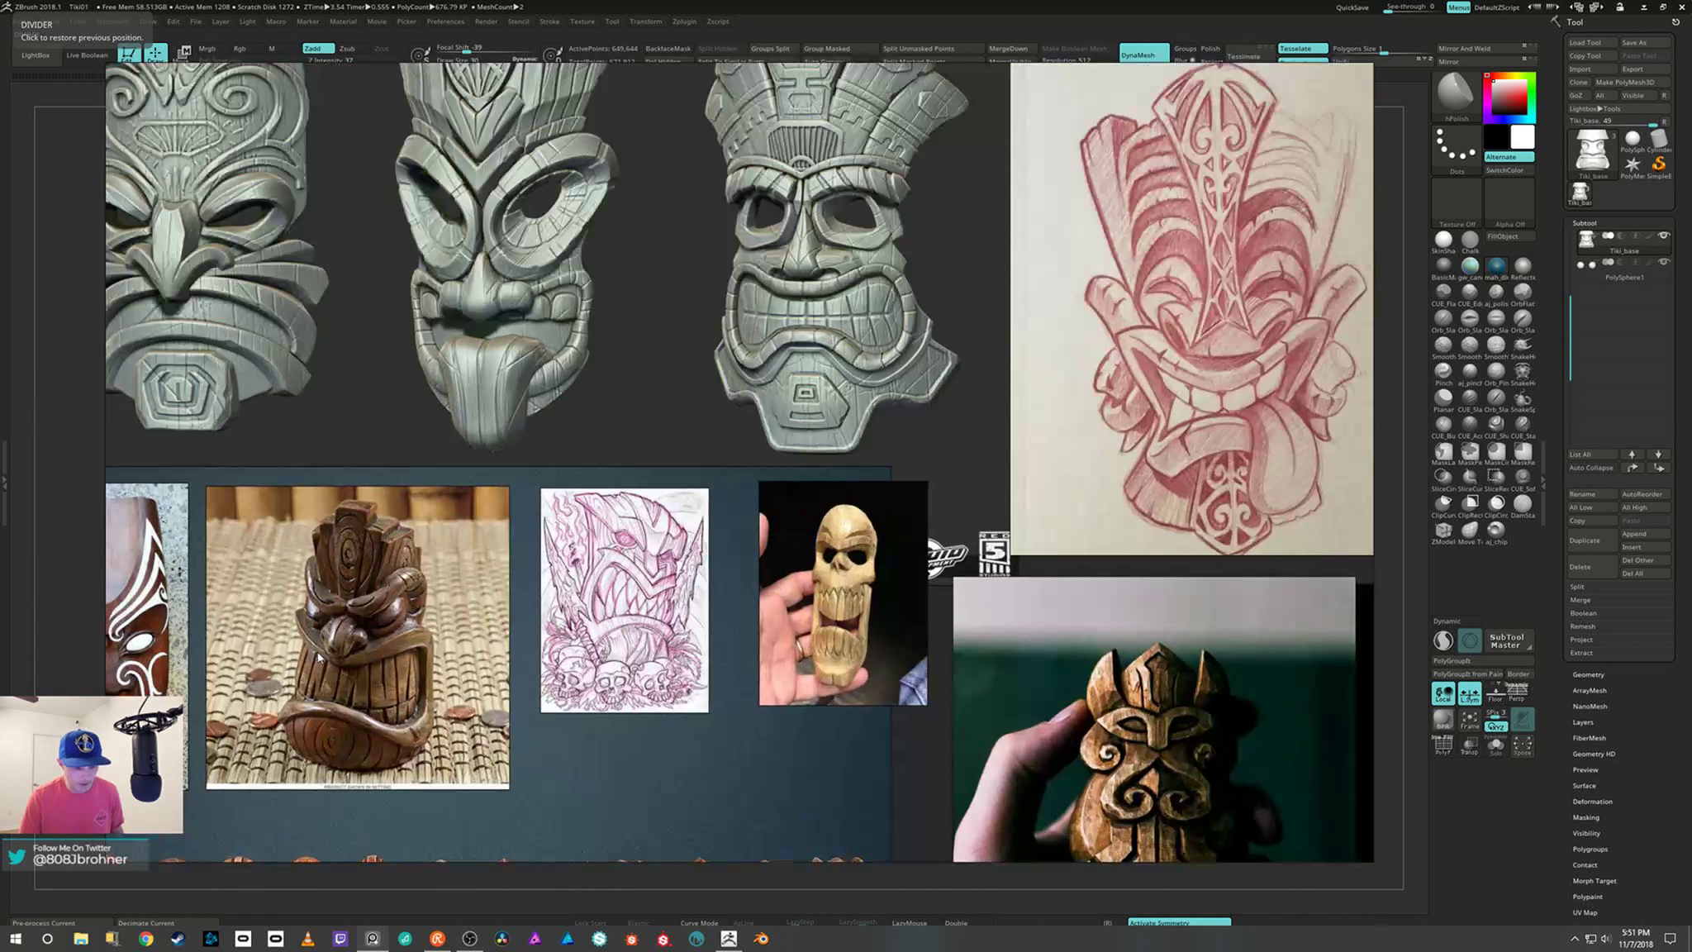
pyautogui.scroll(-3, 370, 616)
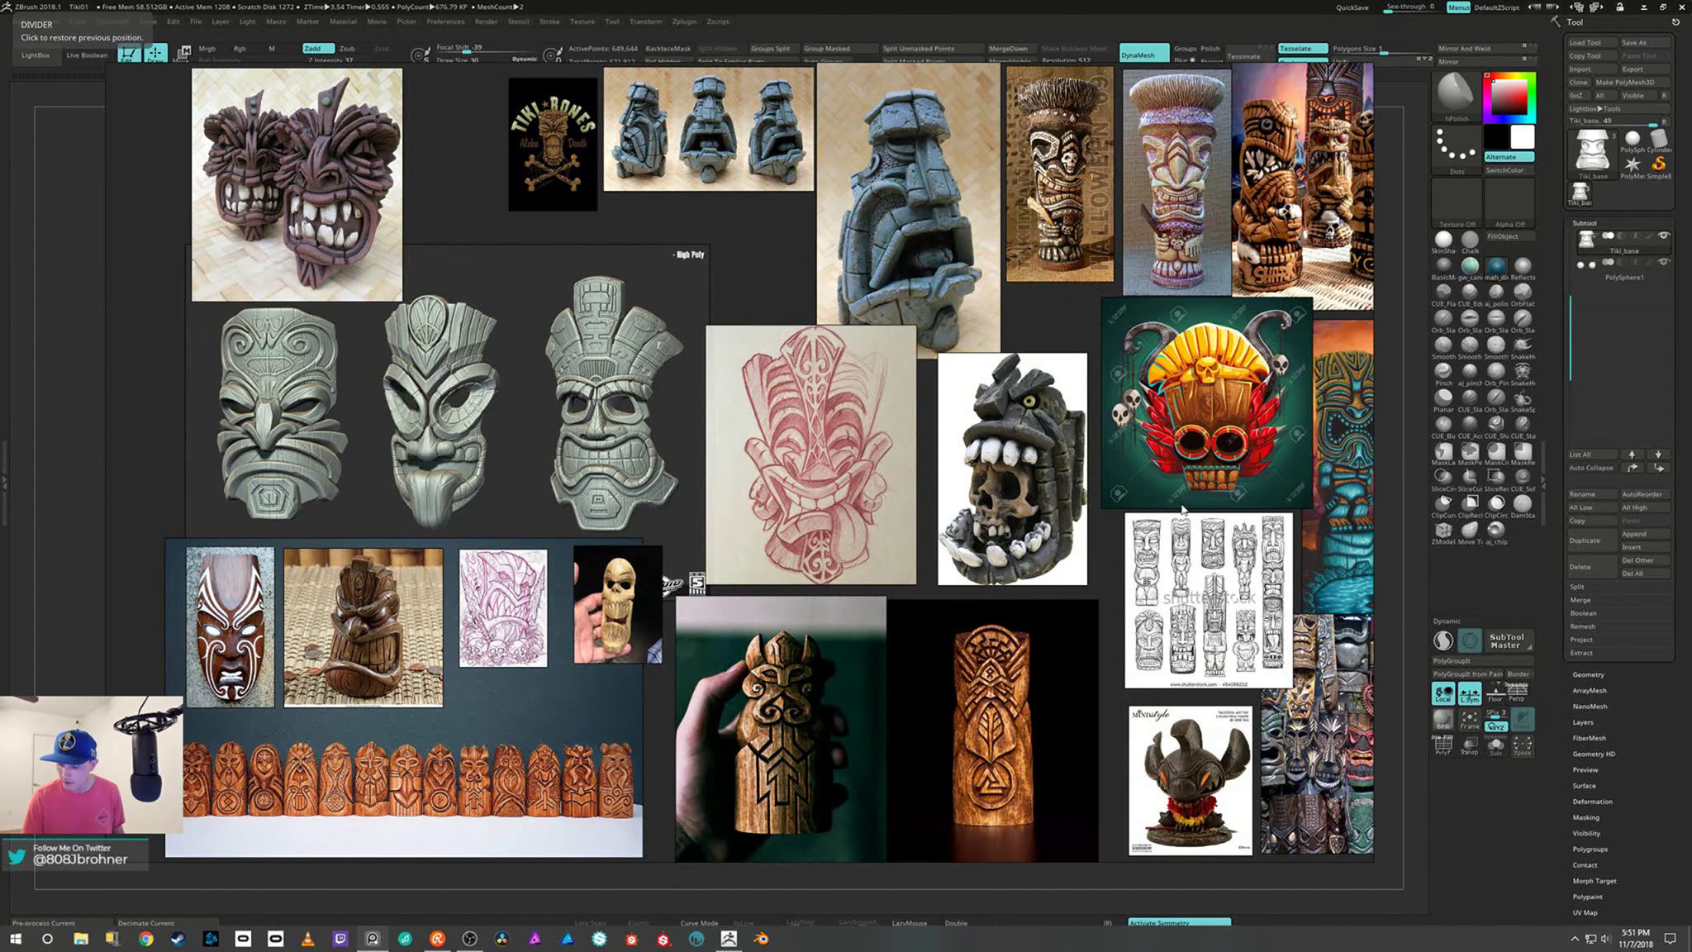
pyautogui.moveTo(1198, 424); pyautogui.dragTo(948, 476, button='right')
pyautogui.scroll(3, 1033, 161)
# Step: Move the photo of the three brown carved tikis inward on the reference board, look over the whole board and return to the sculpt
pyautogui.click(1053, 237)
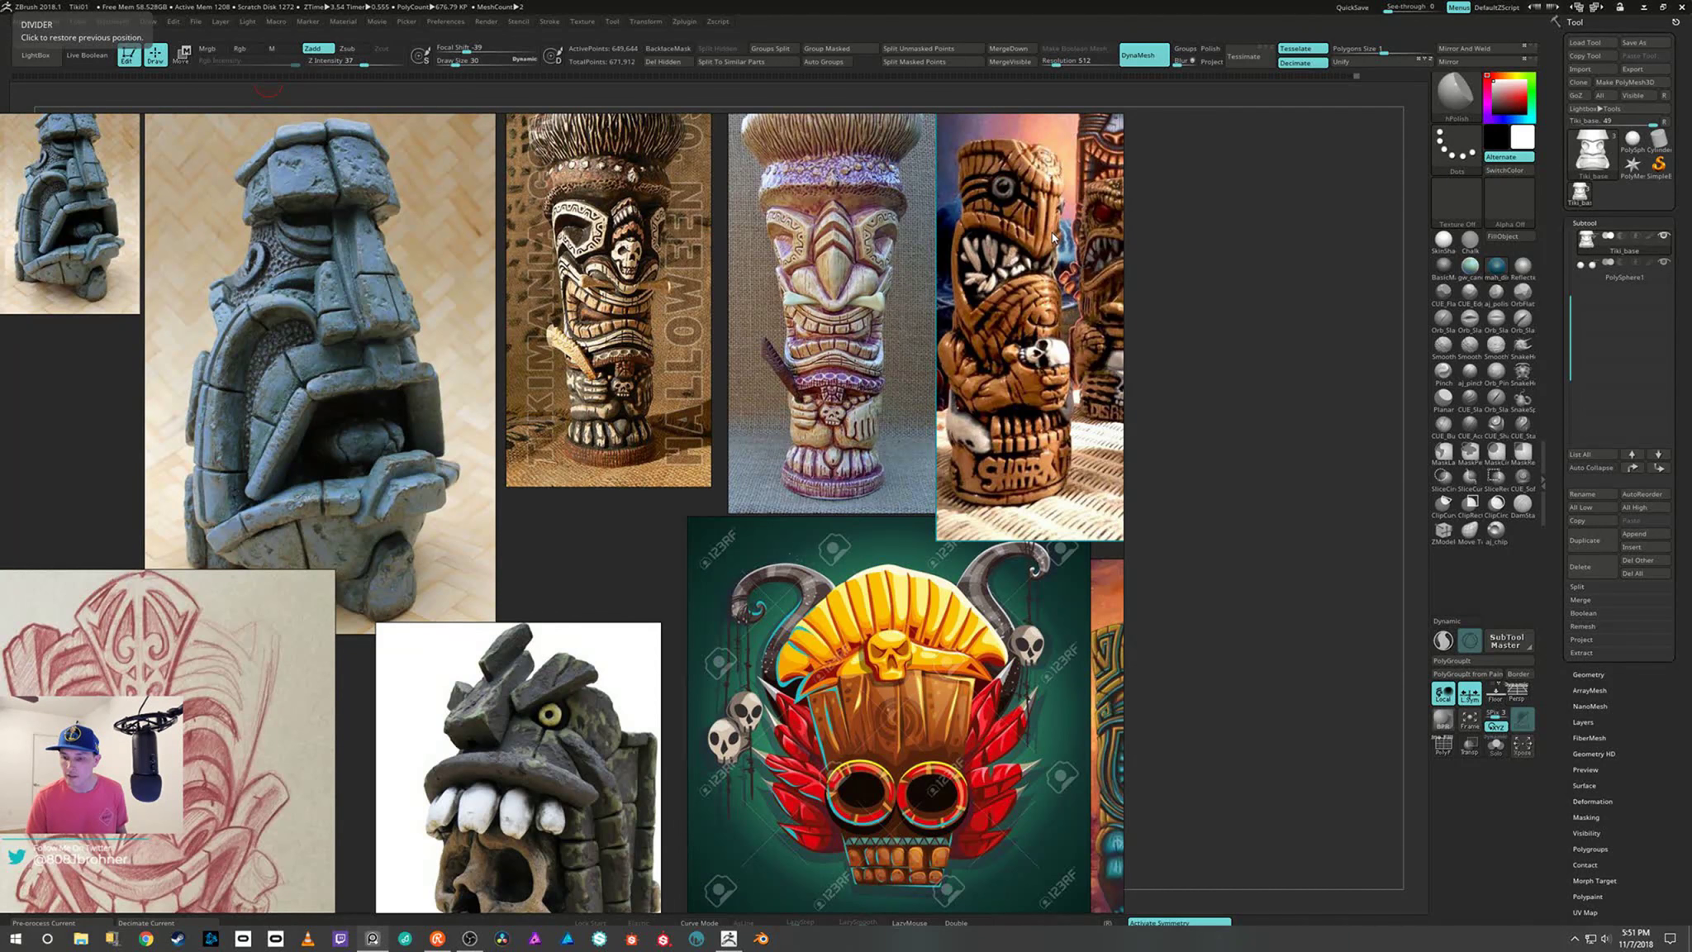
pyautogui.moveTo(1052, 237); pyautogui.dragTo(888, 280)
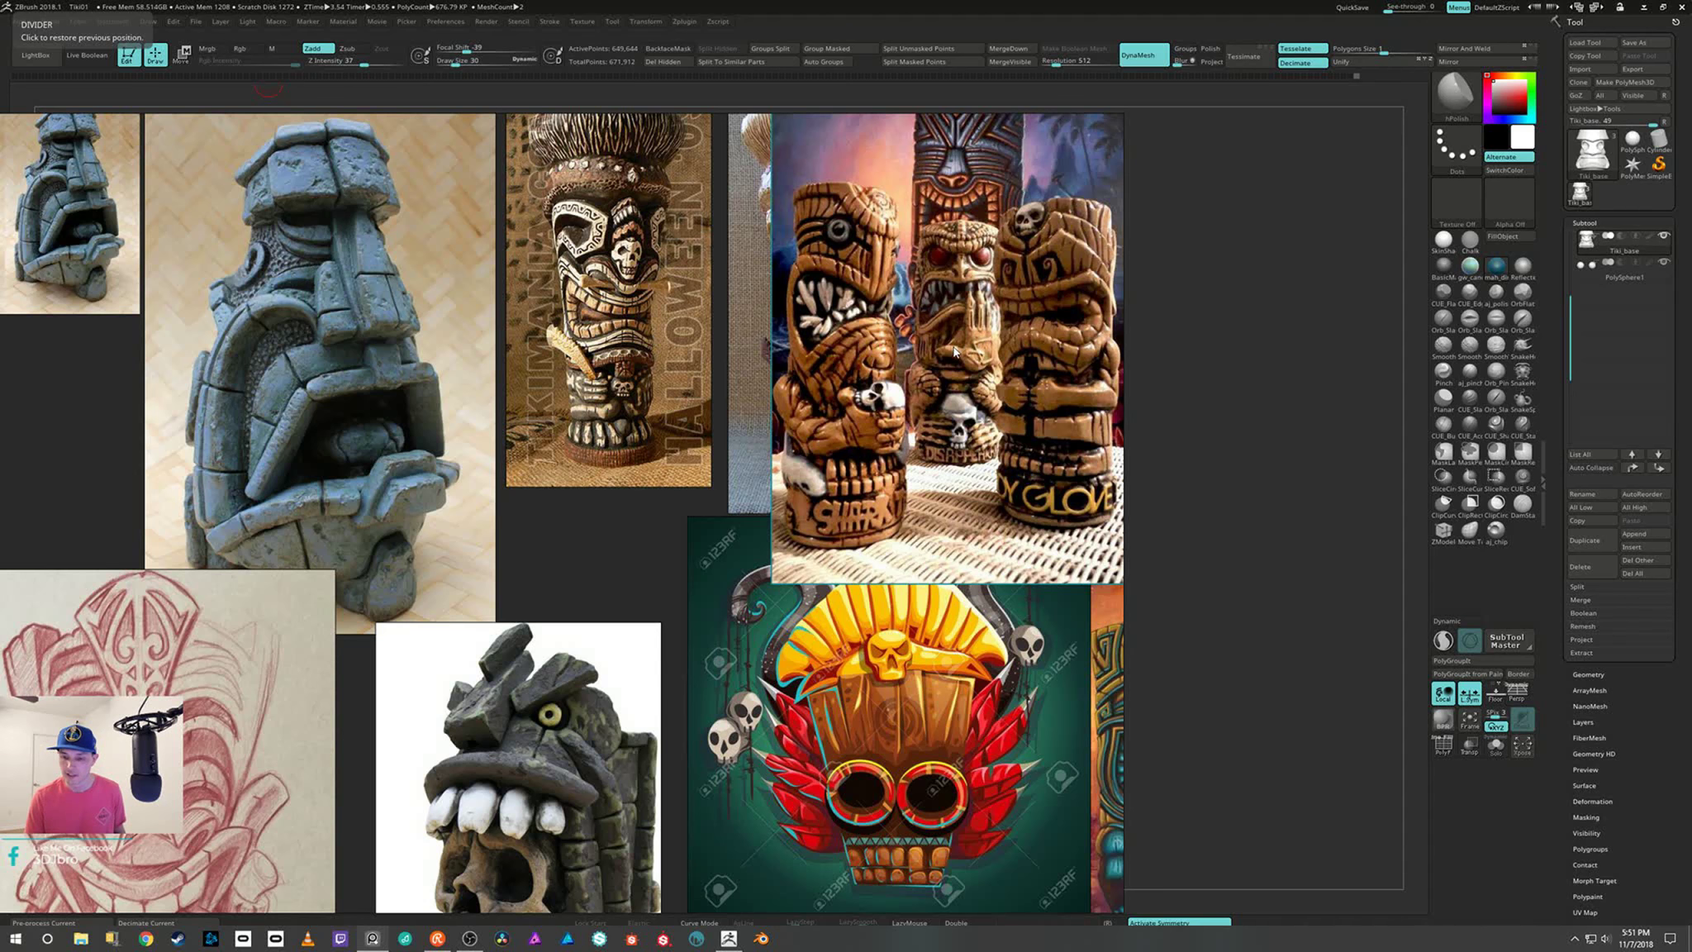
pyautogui.scroll(-3, 955, 352)
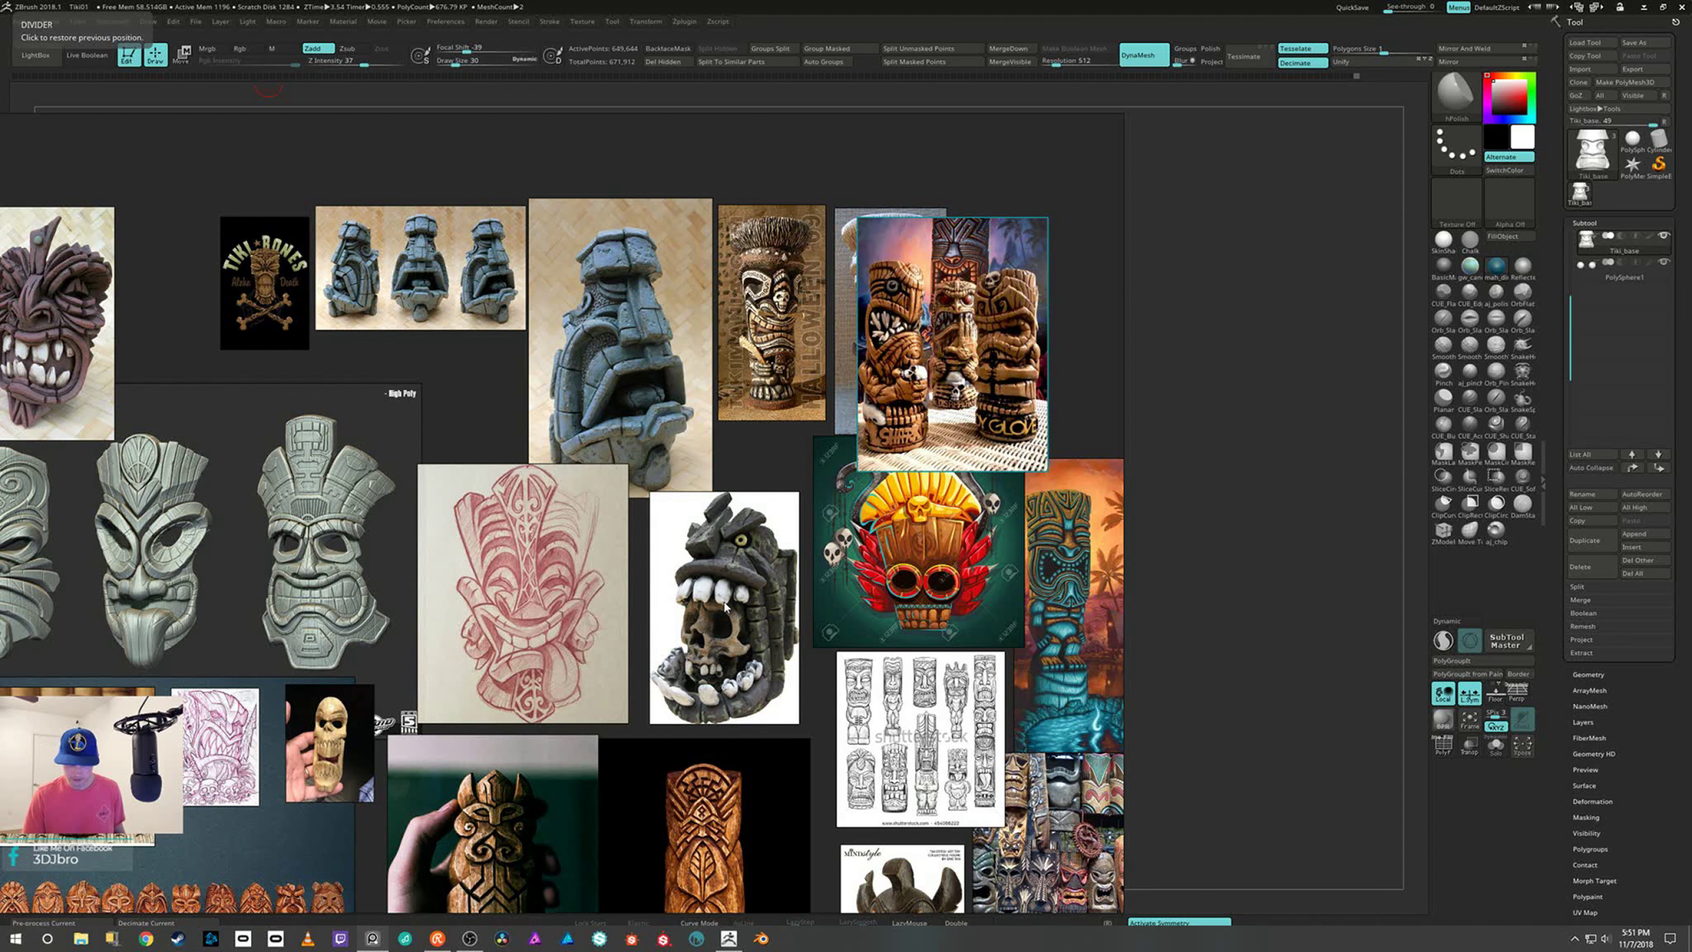
pyautogui.moveTo(600, 626); pyautogui.dragTo(645, 517, button='right')
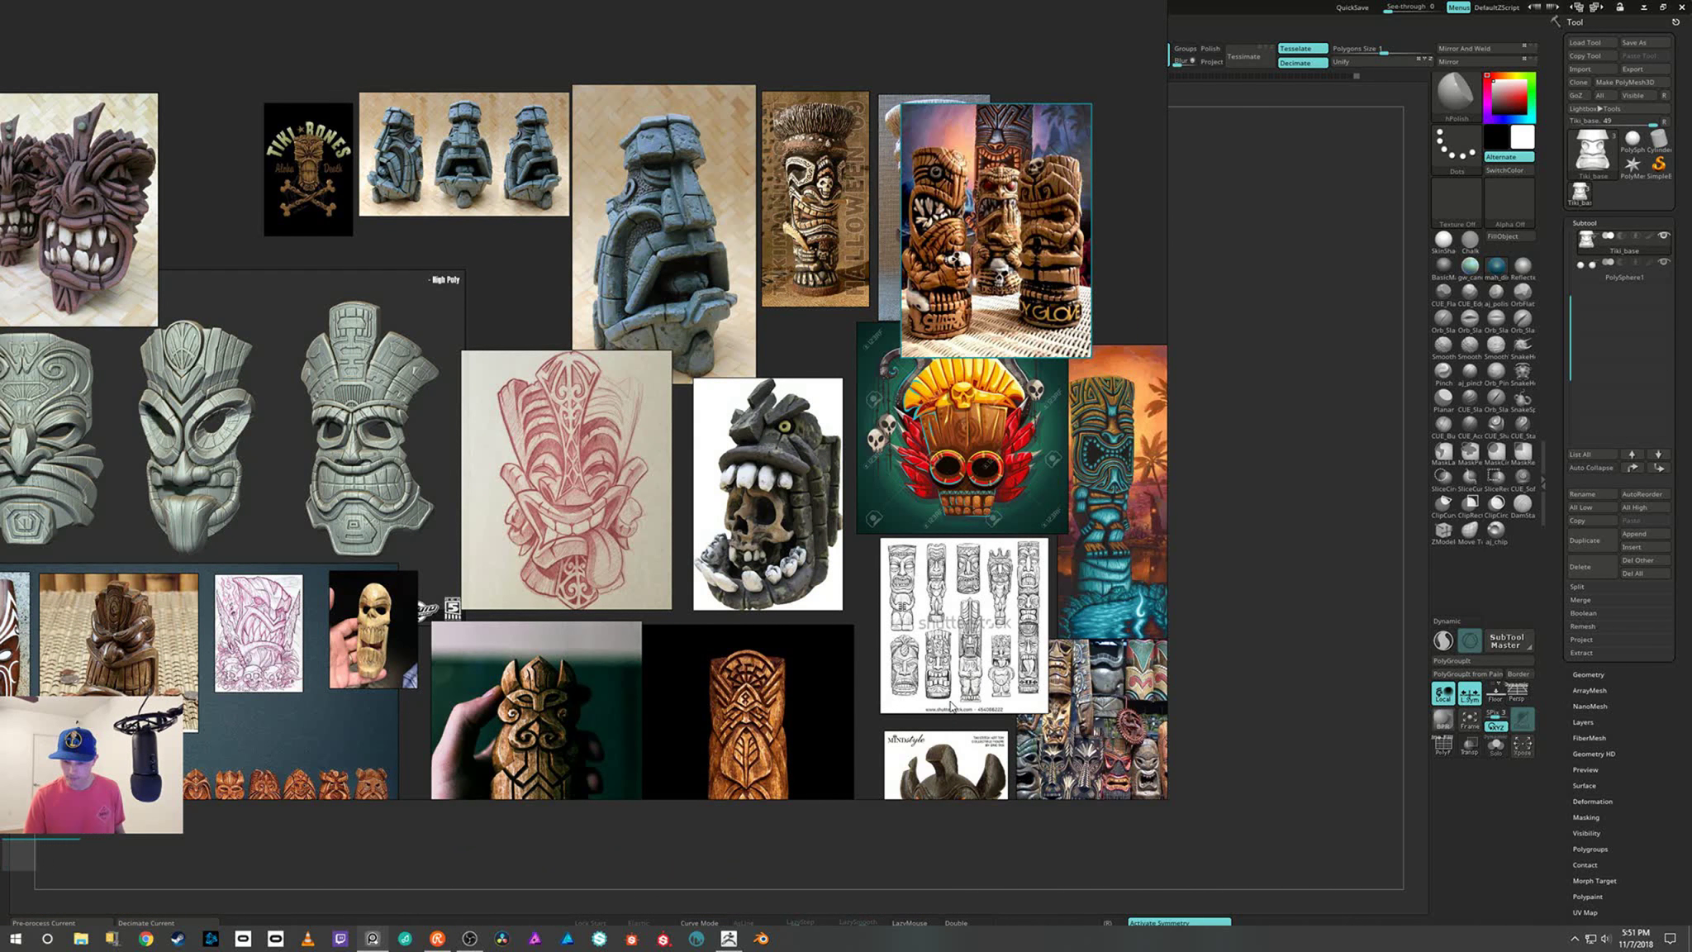
pyautogui.scroll(-2, 952, 707)
pyautogui.moveTo(949, 693); pyautogui.dragTo(925, 485, button='middle')
pyautogui.scroll(1, 831, 569)
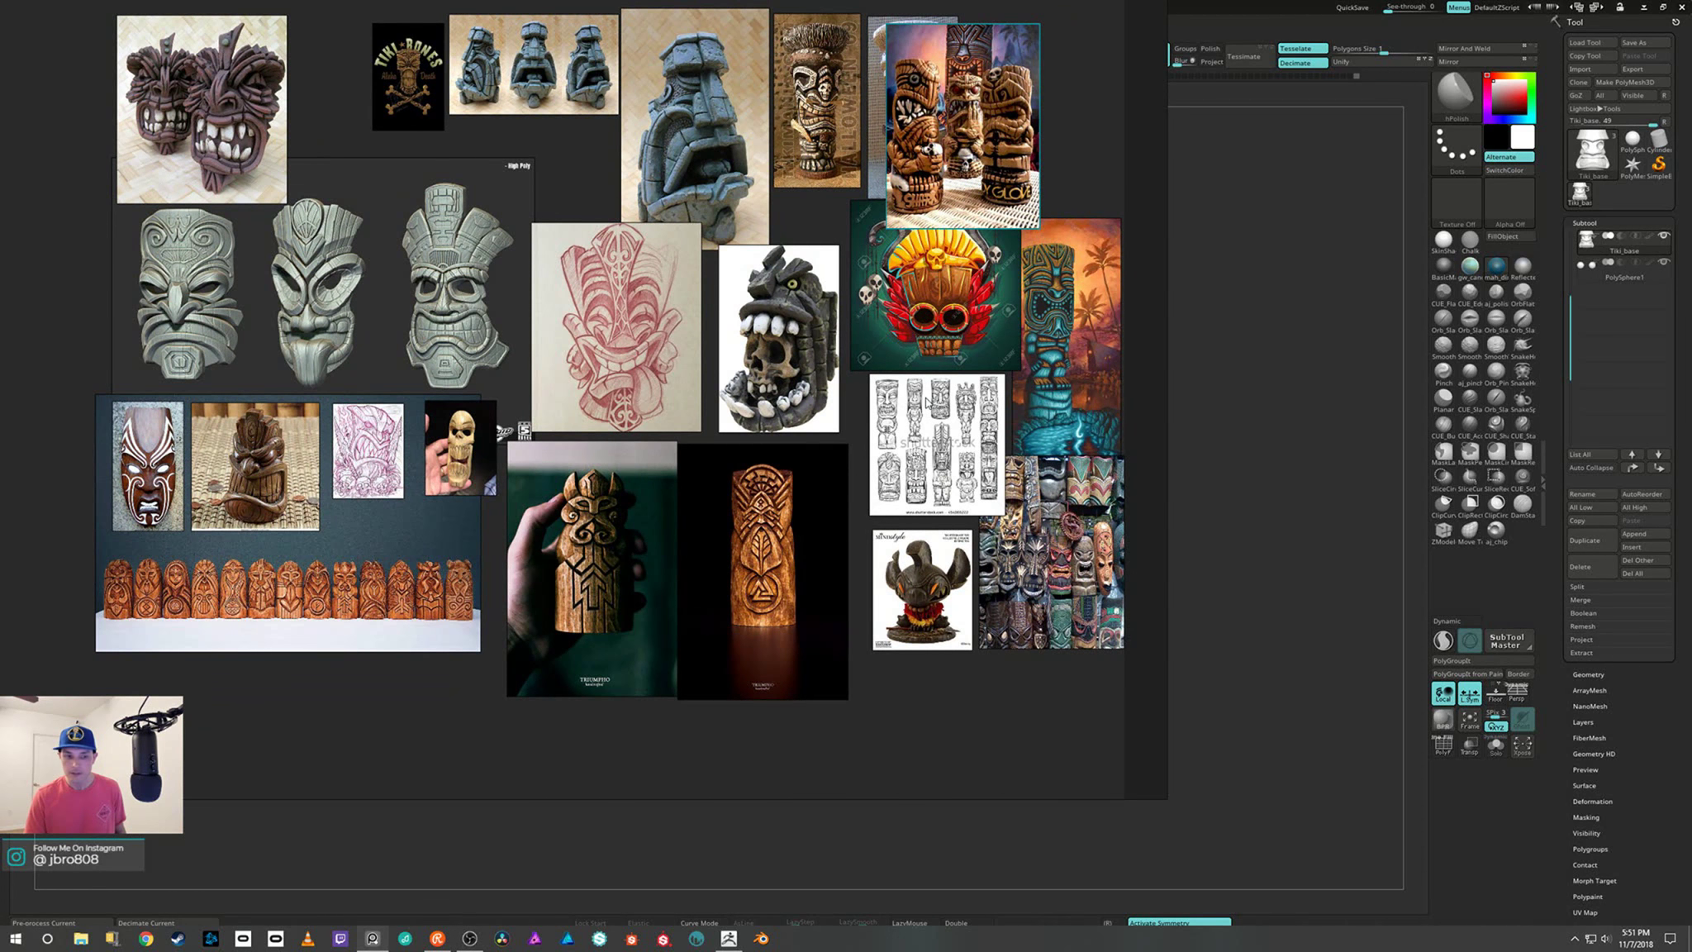
pyautogui.click(1330, 400)
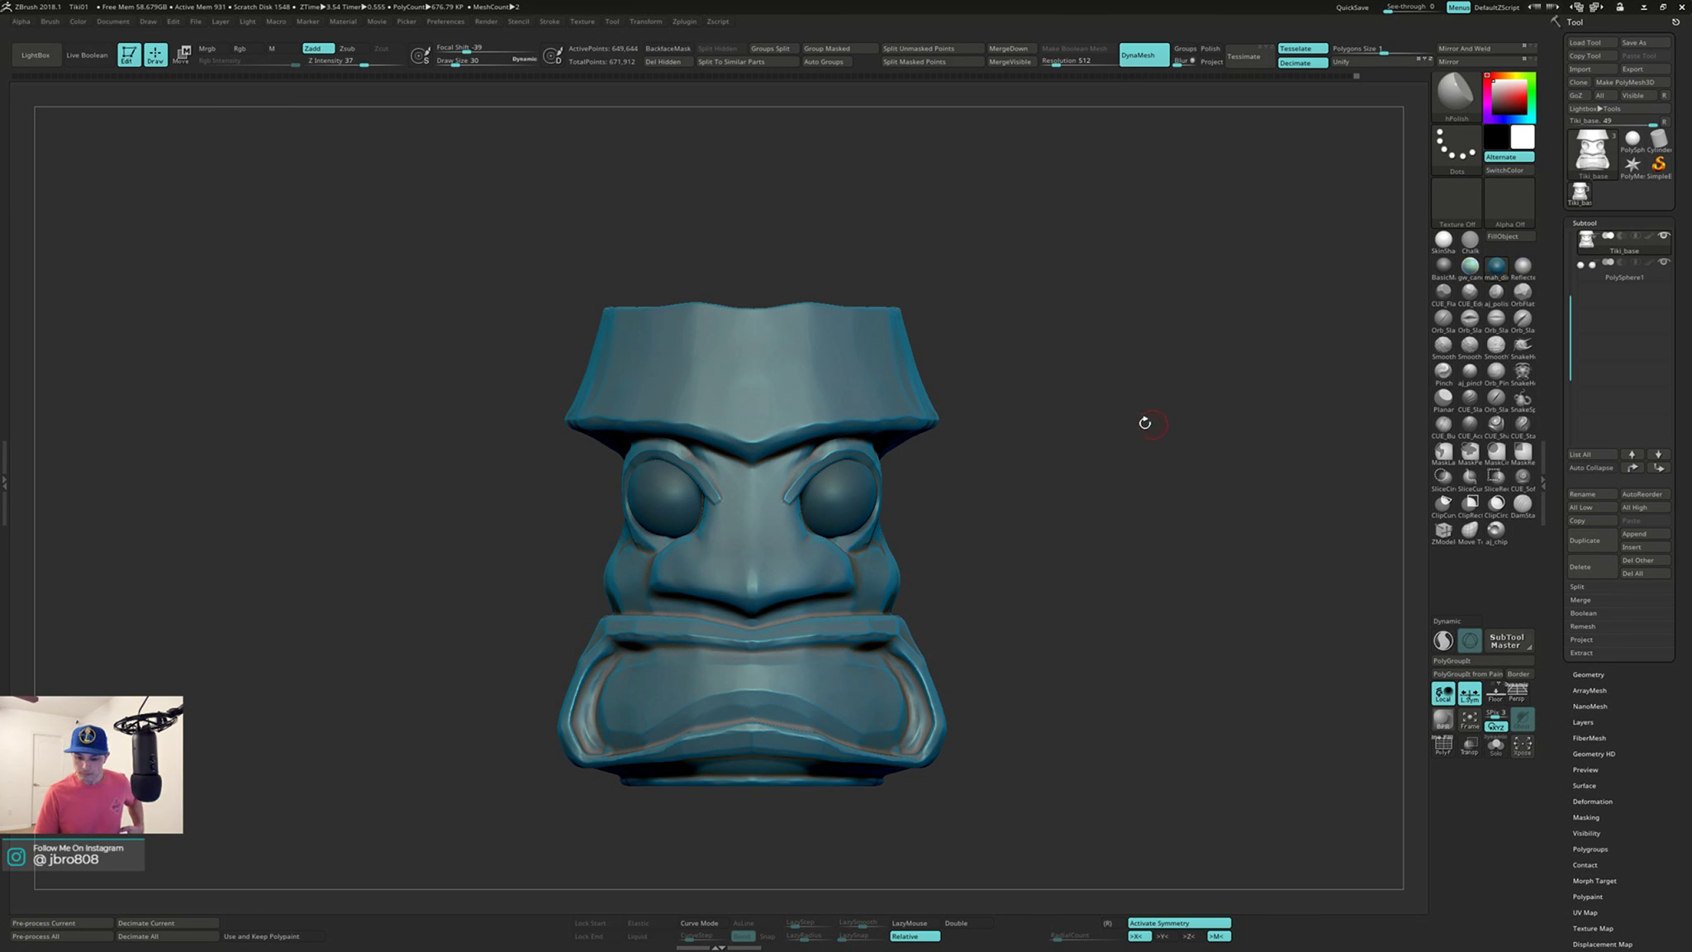
# Step: Save the project as Tiki01 in the Tiki folder, replacing the existing file
pyautogui.hotkey('ctrl', 's')
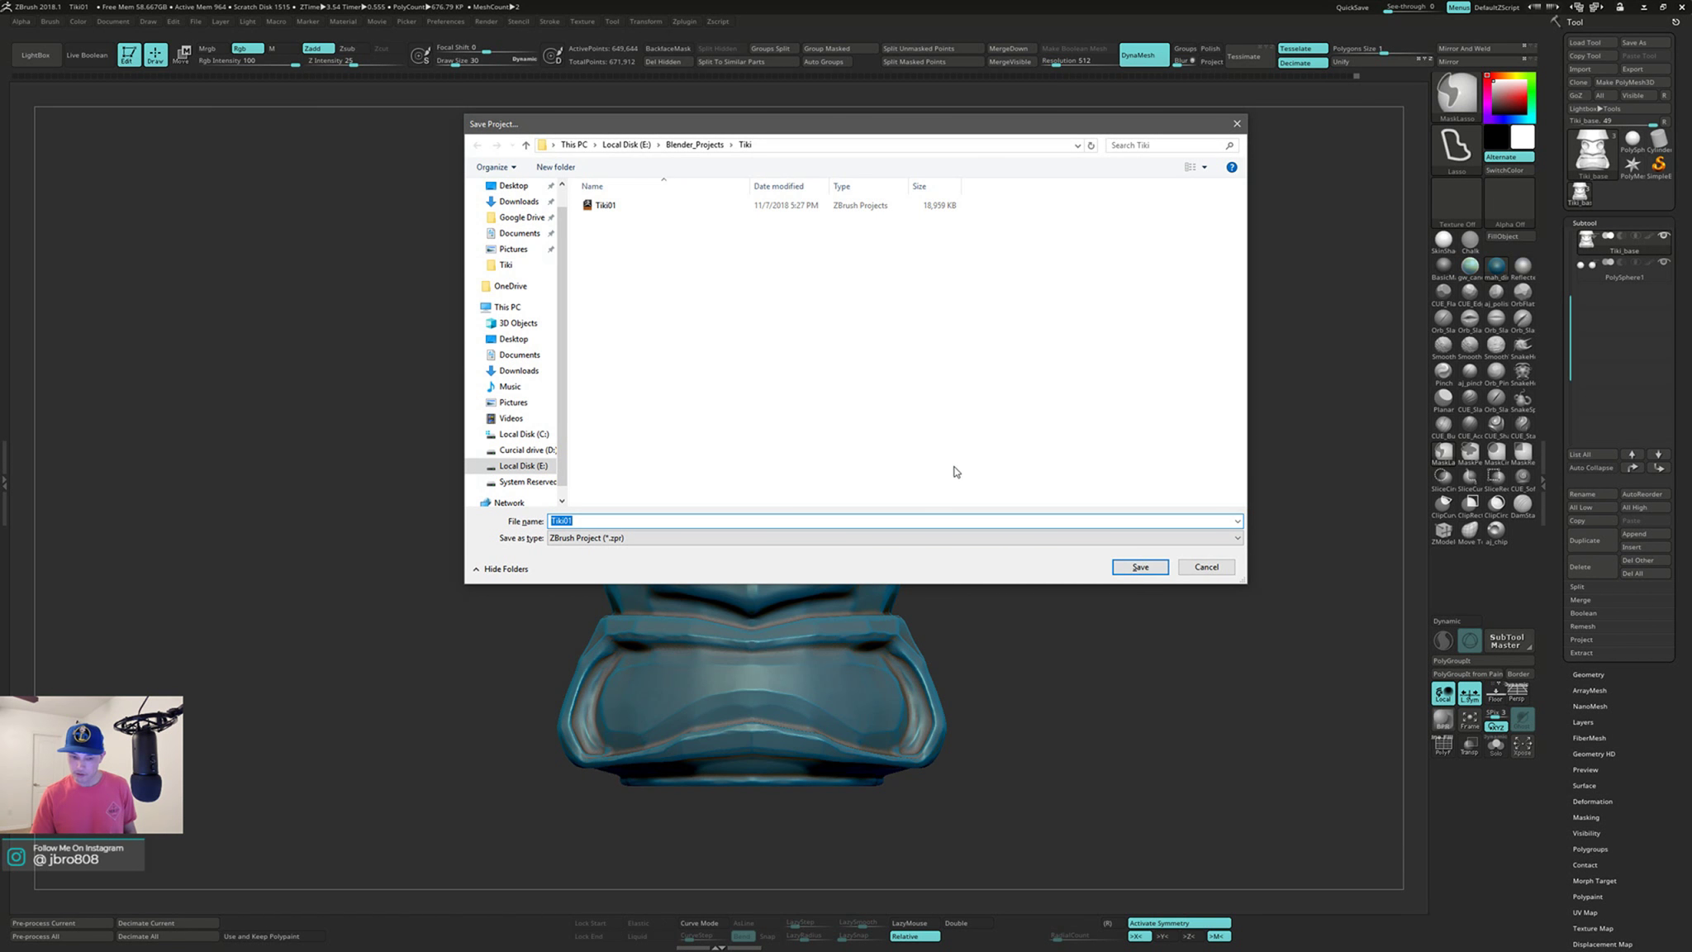
pyautogui.click(1129, 569)
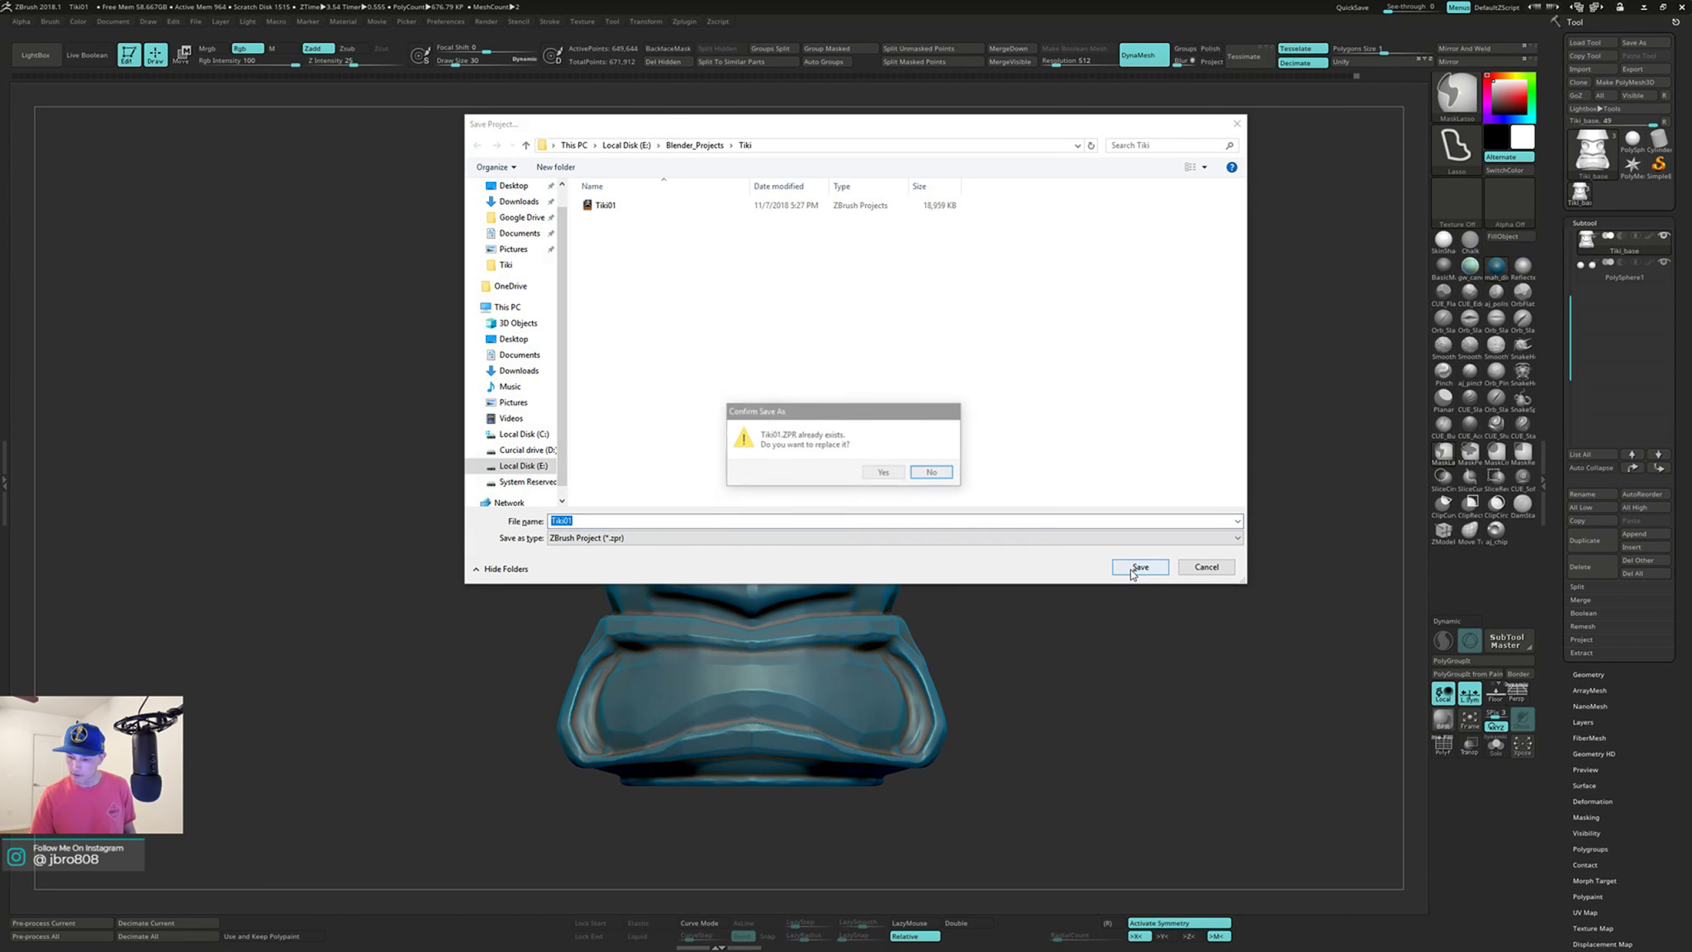
pyautogui.click(883, 473)
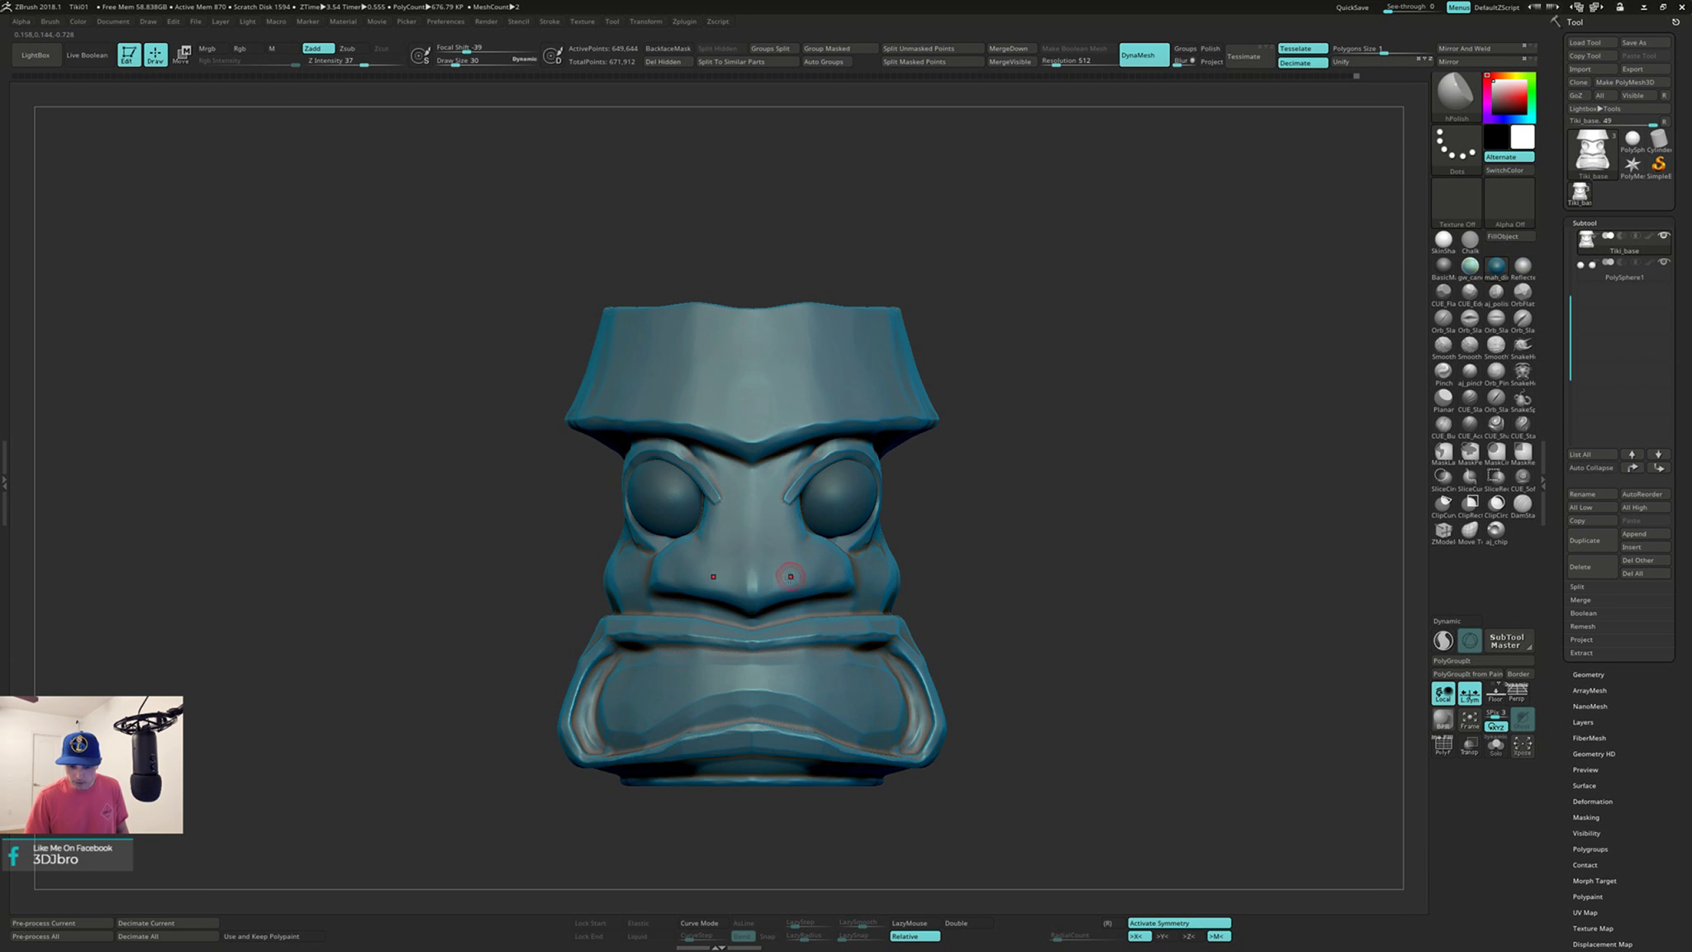
# Step: Inspect the tiki head's brow, eyes, nose and mouth from the front, from above and at an angle
pyautogui.moveTo(1049, 575)
pyautogui.mouseDown()
pyautogui.moveTo(1030, 606)
pyautogui.moveTo(782, 613)
pyautogui.mouseUp()
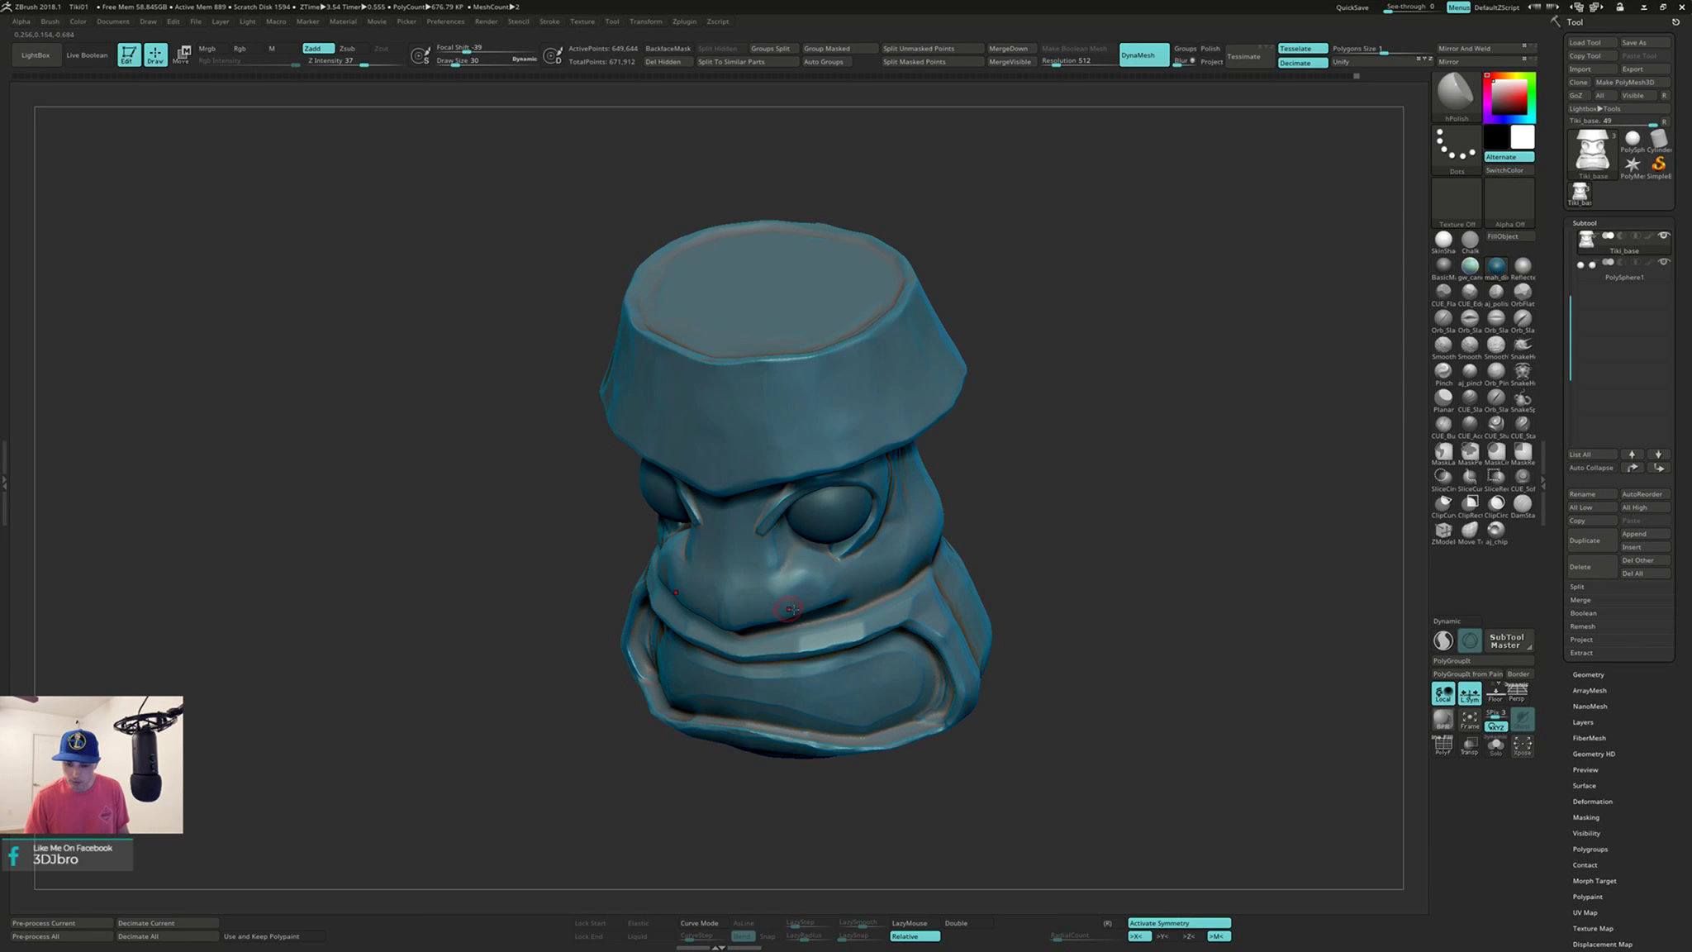
pyautogui.moveTo(1115, 572); pyautogui.dragTo(1025, 567)
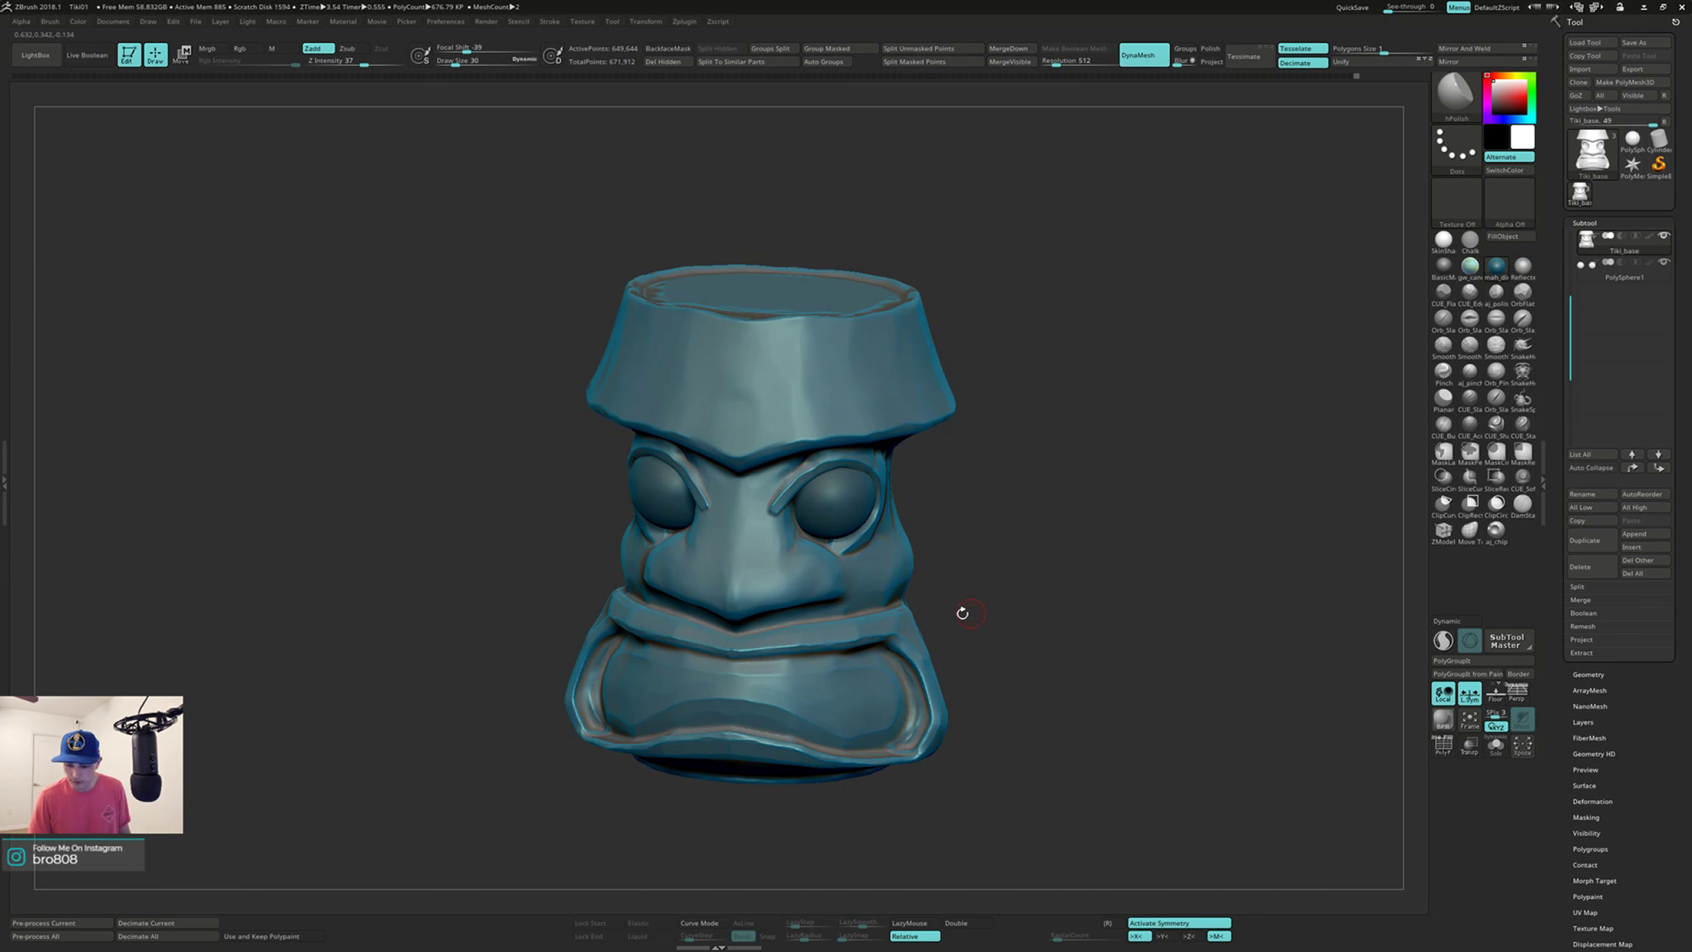
pyautogui.moveTo(1067, 624); pyautogui.dragTo(1059, 579)
pyautogui.moveTo(986, 635)
pyautogui.mouseDown()
pyautogui.moveTo(1035, 639)
pyautogui.moveTo(992, 611)
pyautogui.mouseUp()
pyautogui.moveTo(1093, 567); pyautogui.dragTo(1143, 600)
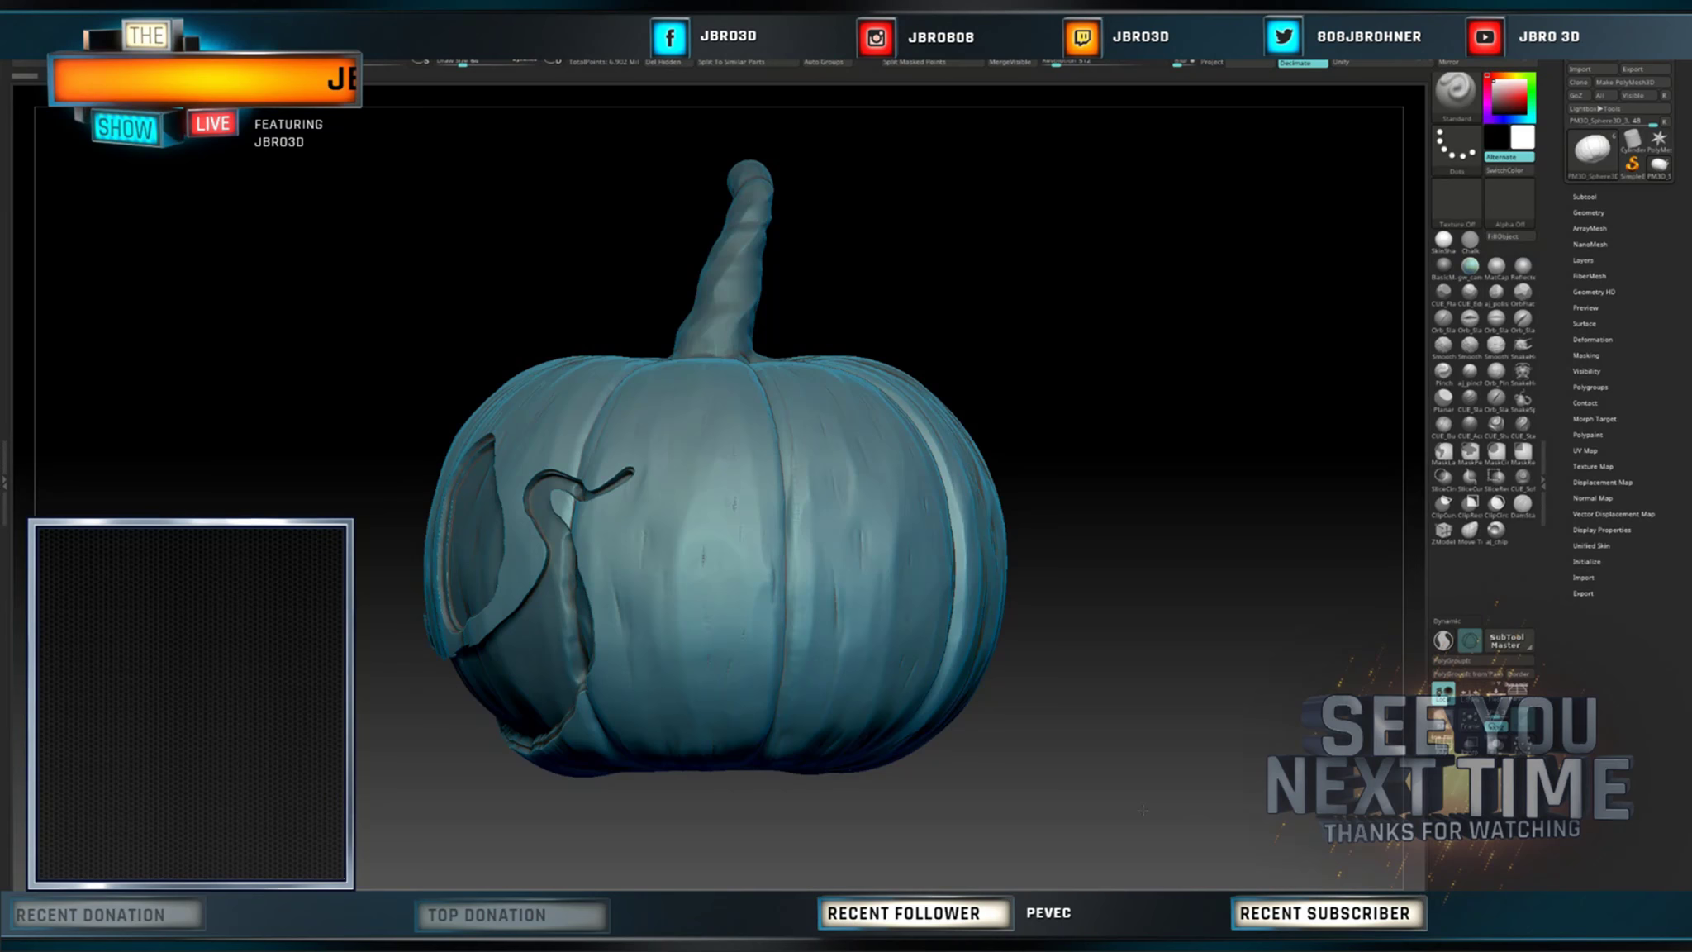
pyautogui.moveTo(1074, 798); pyautogui.dragTo(1165, 756)
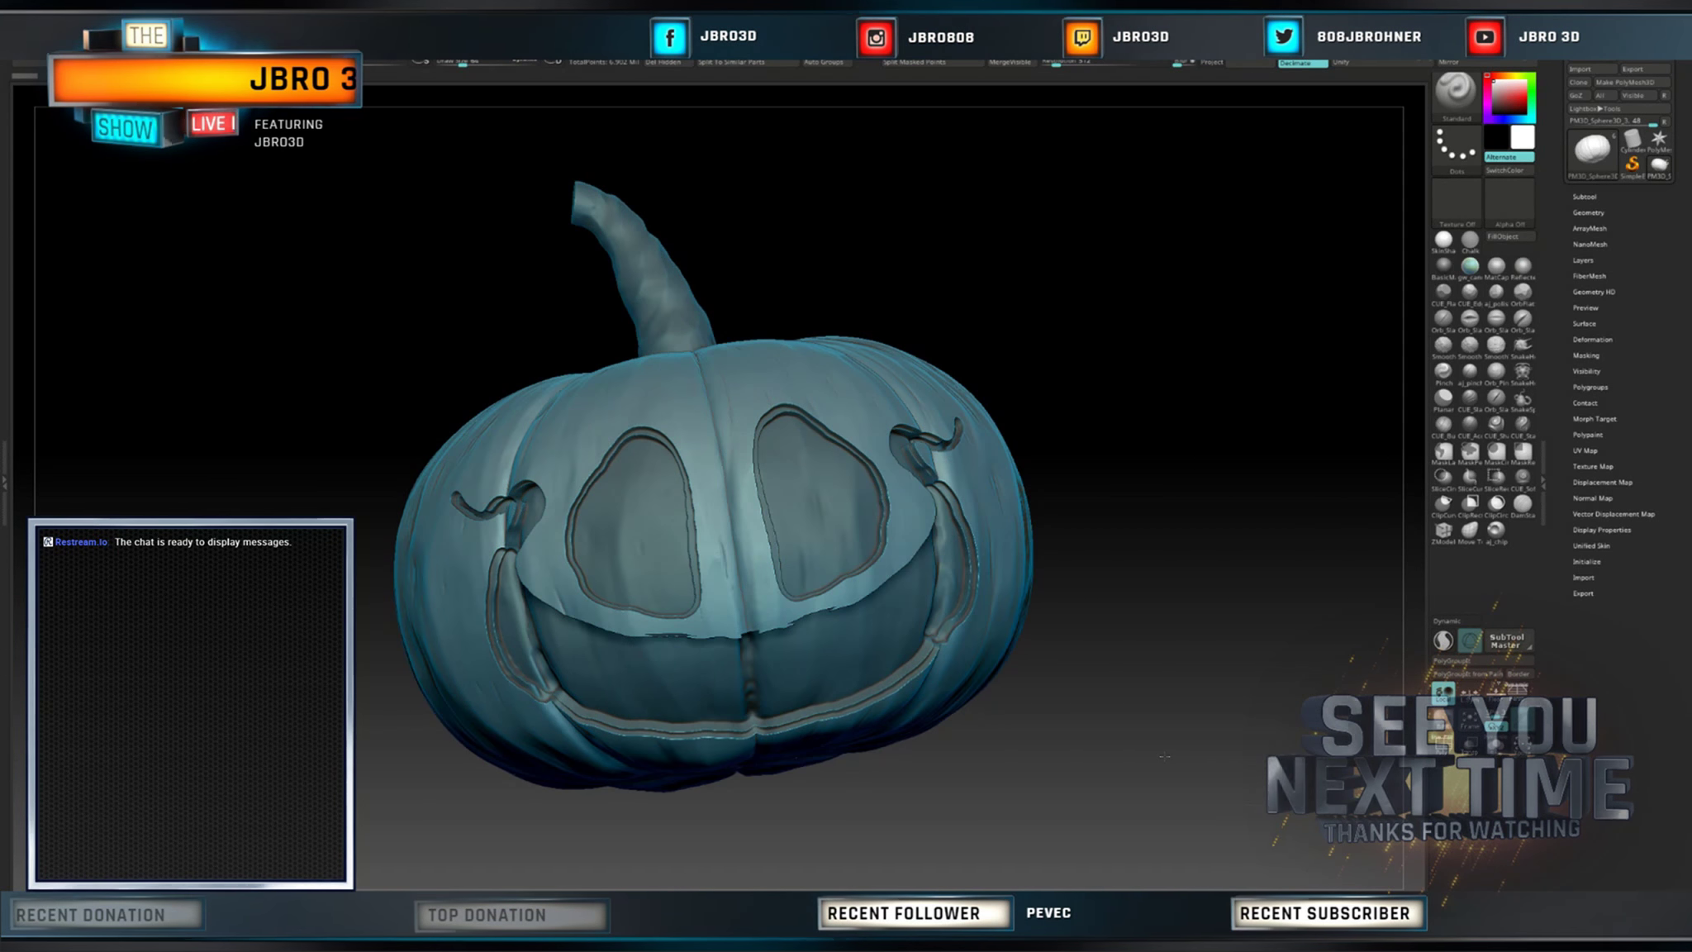